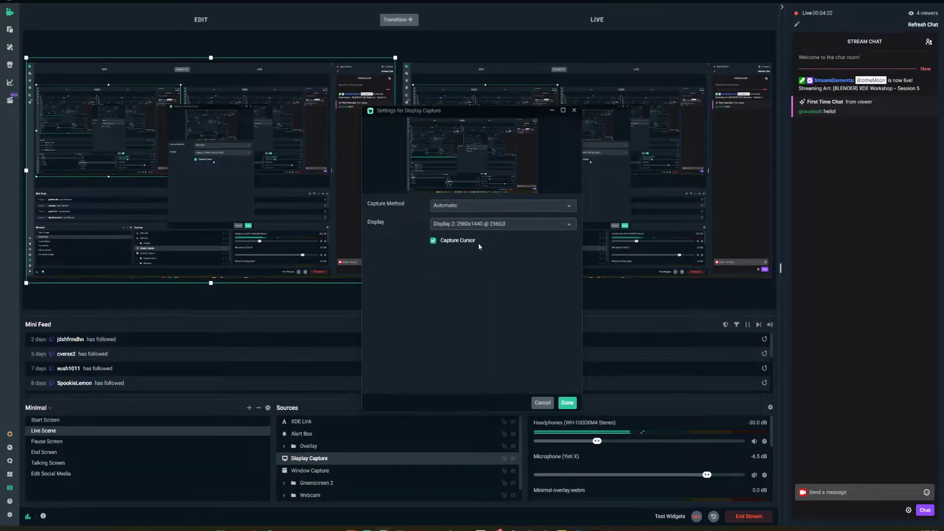
left_click(491, 224)
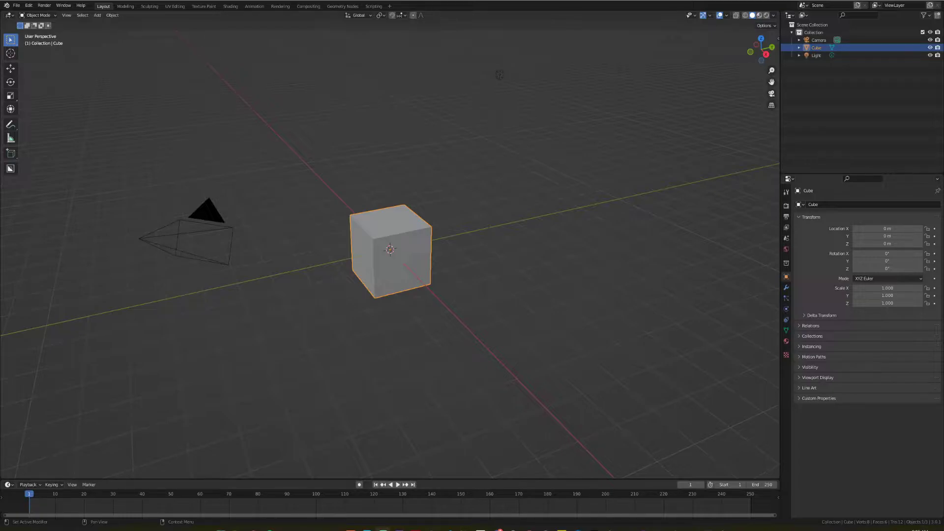
key("ctrl+z")
key("ctrl+z")
key("ctrl+z")
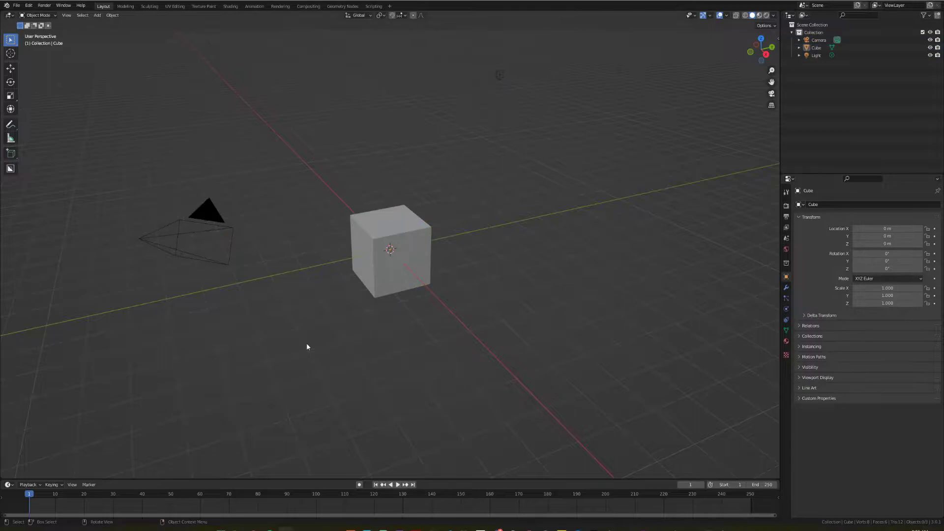
middle_click_drag(306, 344, 332, 369)
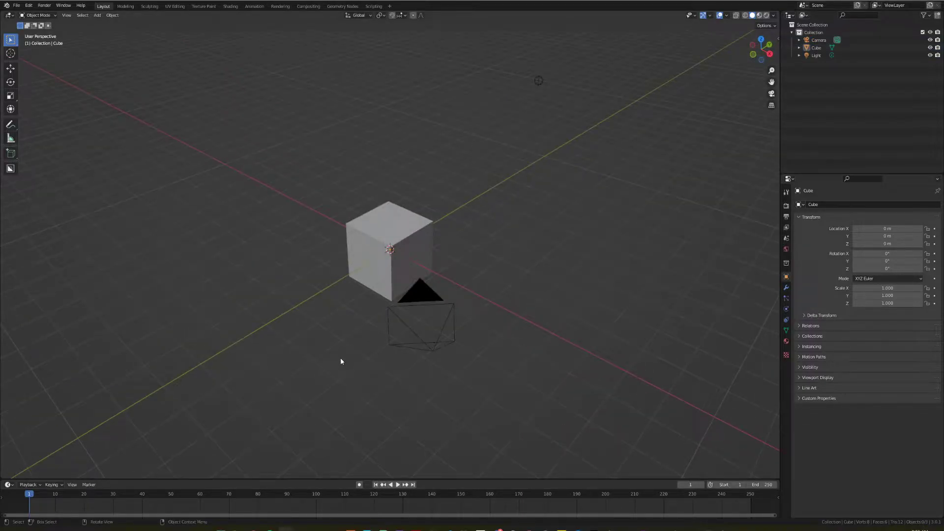
middle_click_drag(490, 399, 470, 395)
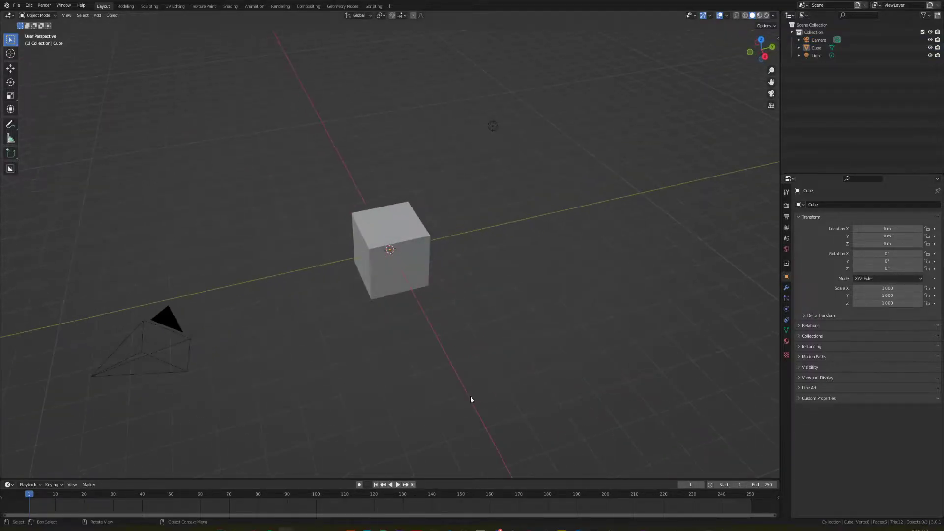
Switch to the Blender window with the mushroom-house scene and examine the whole diorama up close and from a distance.
mouse_move(285, 528)
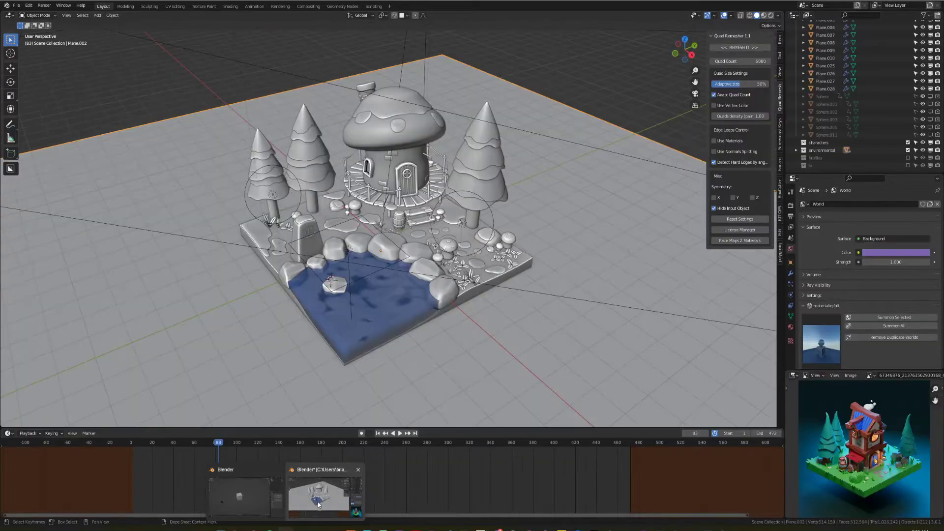
left_click(317, 501)
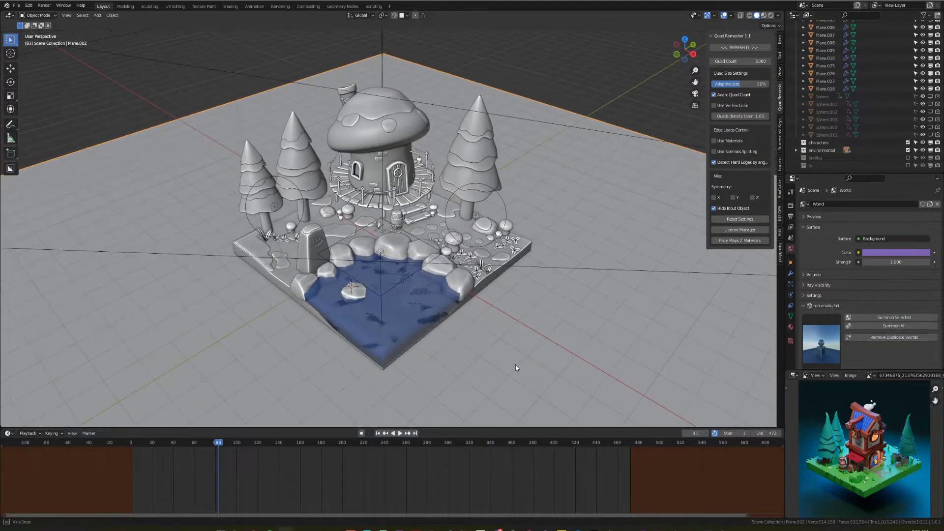
scroll(515, 364, "up", 5)
middle_click_drag(515, 365, 524, 343)
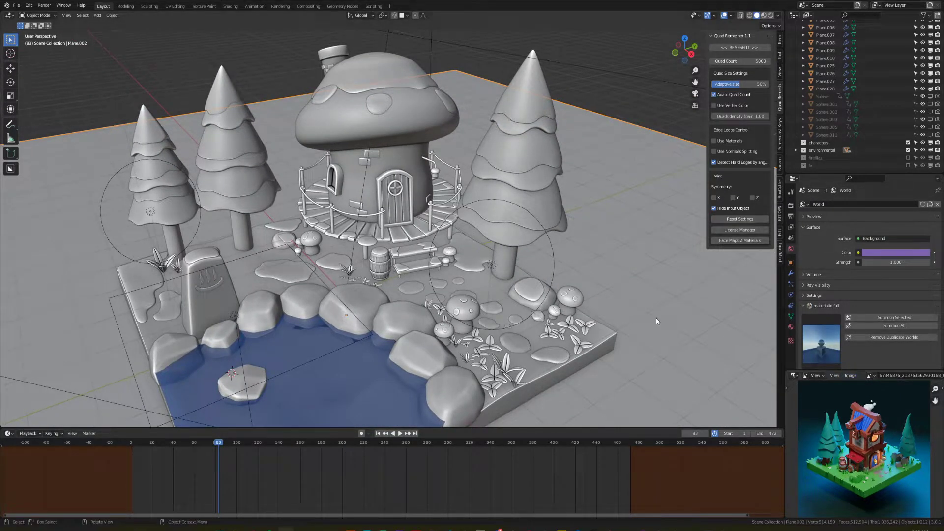
scroll(519, 271, "down", 3)
middle_click_drag(504, 278, 517, 281)
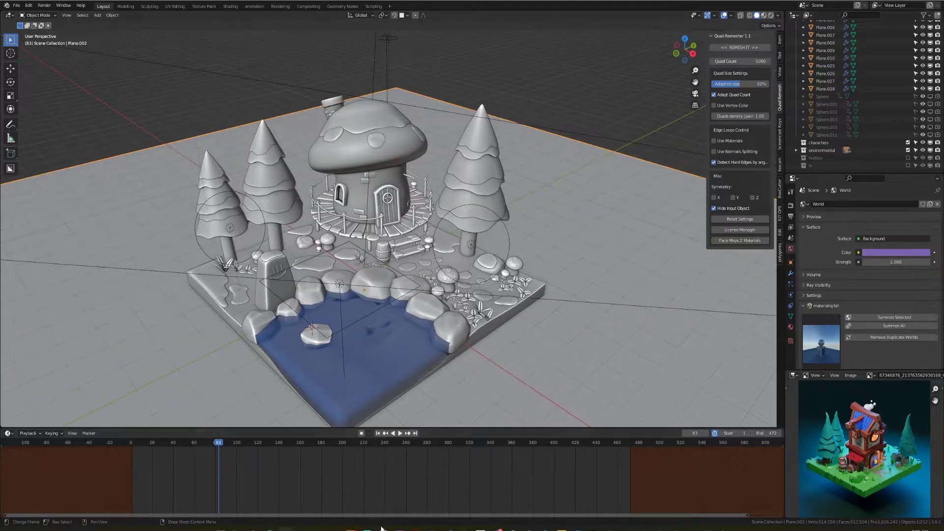
Switch to Discord, enlarge the mushroom-house reference image in the workshop-render-3 channel, and return to the Blender scene.
mouse_move(384, 529)
left_click(498, 529)
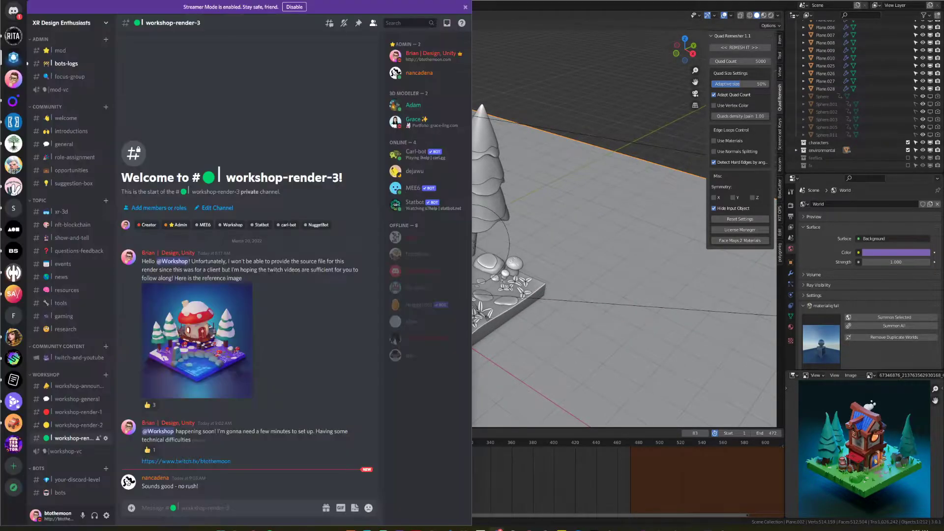
left_click(216, 350)
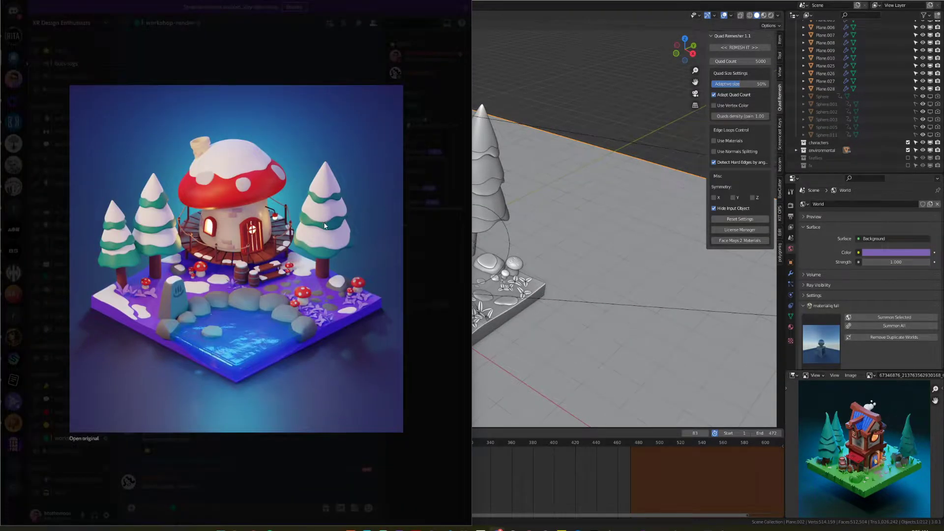
left_click(559, 145)
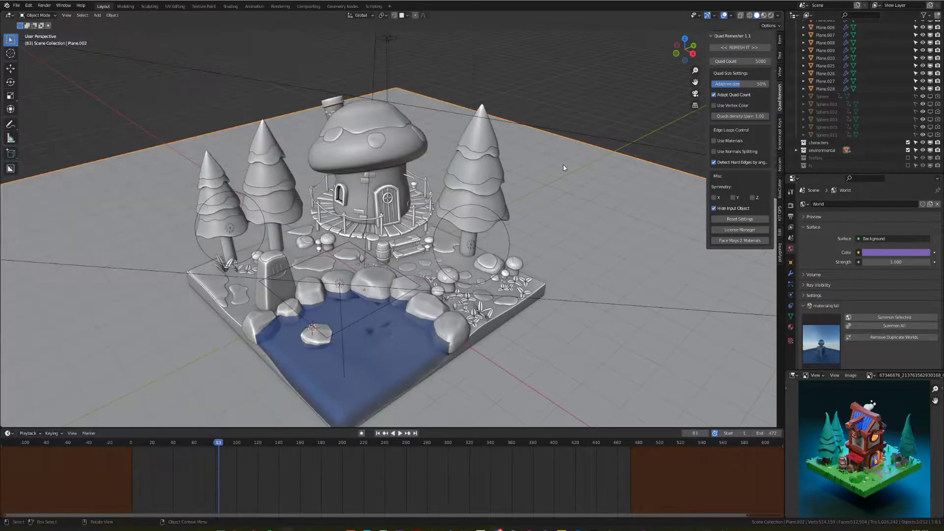
Merge the reference image area into the Properties editor above it and lower the system volume.
left_click_drag(785, 370, 800, 388)
mouse_move(457, 243)
middle_mouse_down()
mouse_move(421, 247)
mouse_move(457, 246)
middle_mouse_up()
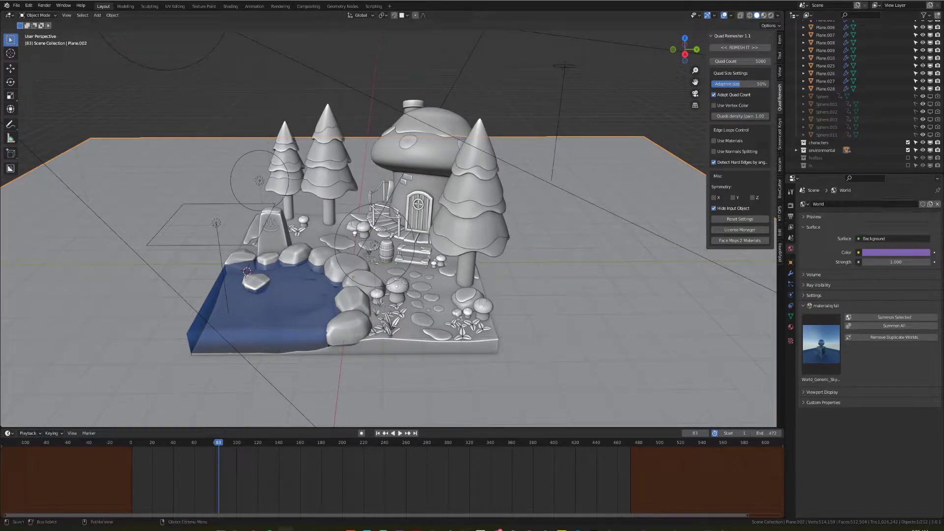
key("XF86AudioLowerVolume")
key("XF86AudioLowerVolume")
key("XF86AudioLowerVolume")
Examine the snowy tree, the porch railing and the mushroom house from several sides, selecting individual parts.
middle_click_drag(413, 275, 499, 241)
left_click(480, 231)
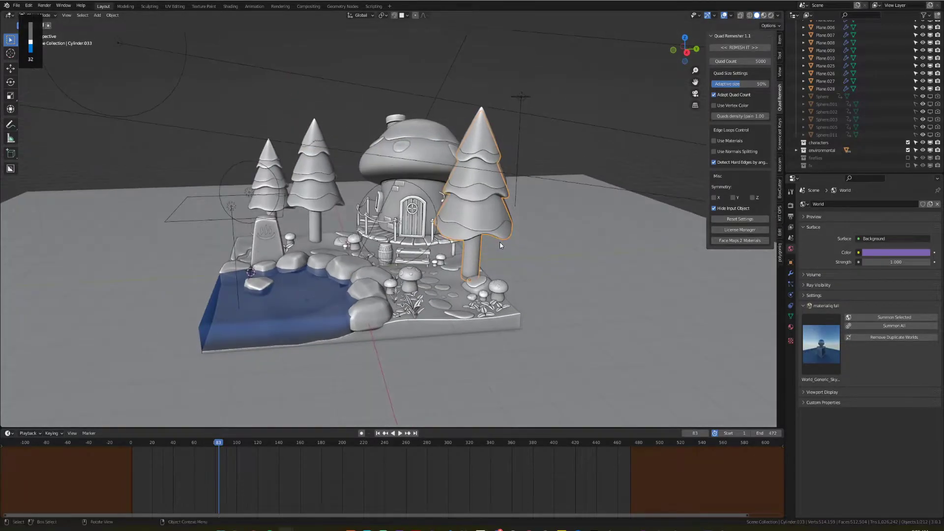
scroll(499, 241, "up", 4)
middle_click_drag(601, 306, 415, 262)
left_click(473, 249)
mouse_move(473, 249)
middle_mouse_down()
mouse_move(489, 283)
mouse_move(465, 247)
middle_mouse_up()
middle_click_drag(423, 287, 467, 298)
left_click(338, 299)
left_click(365, 285)
left_click(346, 300)
middle_click_drag(543, 297, 474, 303)
scroll(474, 313, "down", 5)
scroll(473, 302, "down", 4)
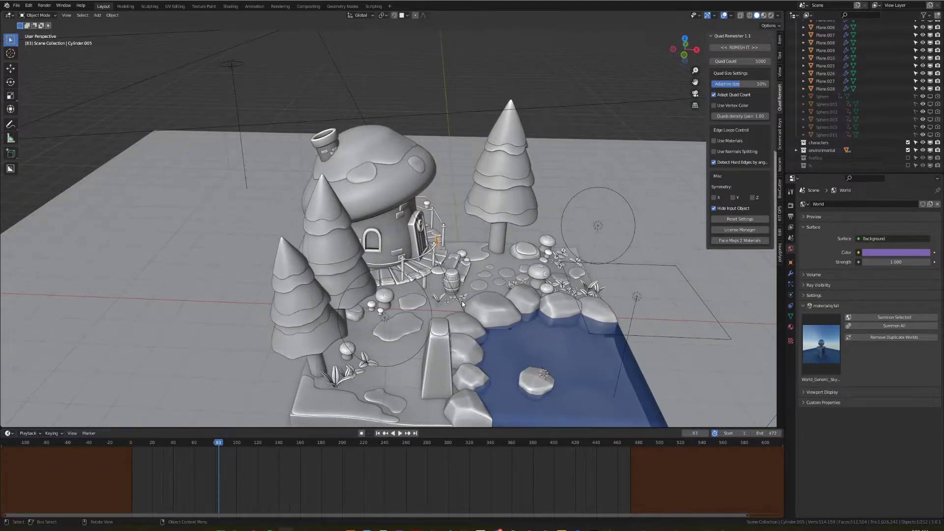
Examine how the ground base and the pond water fit together, selecting each mesh in close-up.
key("KP_0")
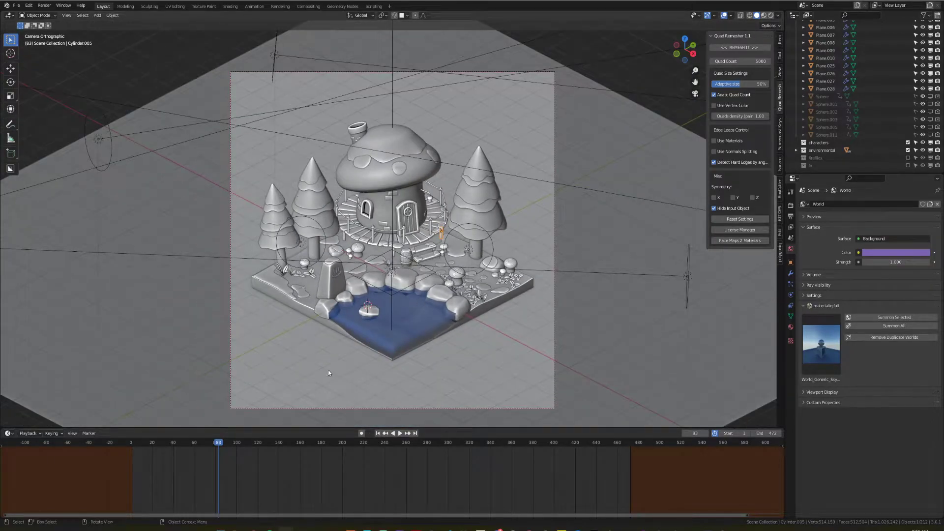
left_click(451, 328)
key("KP_0")
key("KP_Decimal")
middle_click_drag(471, 308, 422, 268)
scroll(493, 267, "up", 2)
scroll(493, 268, "down", 2)
scroll(423, 268, "up", 2)
left_click(422, 268)
left_click(462, 280)
left_click(470, 285)
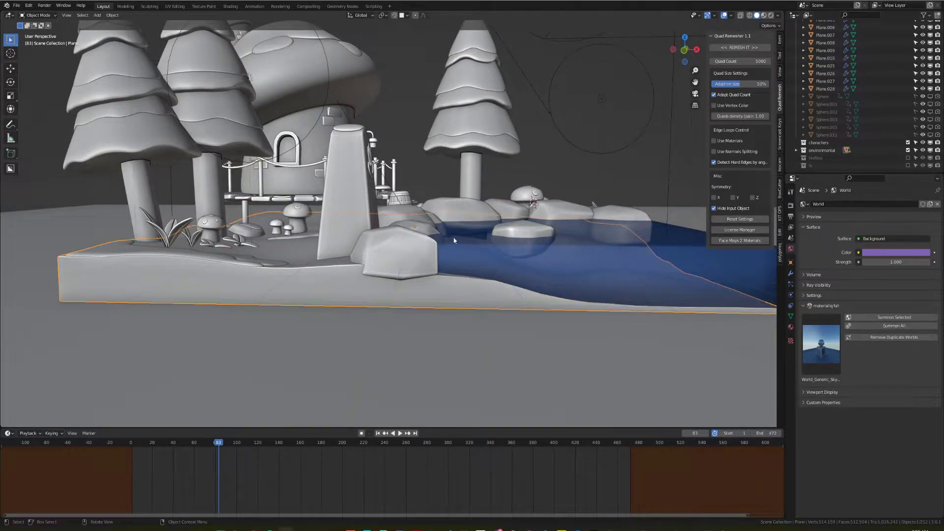
left_click(464, 251)
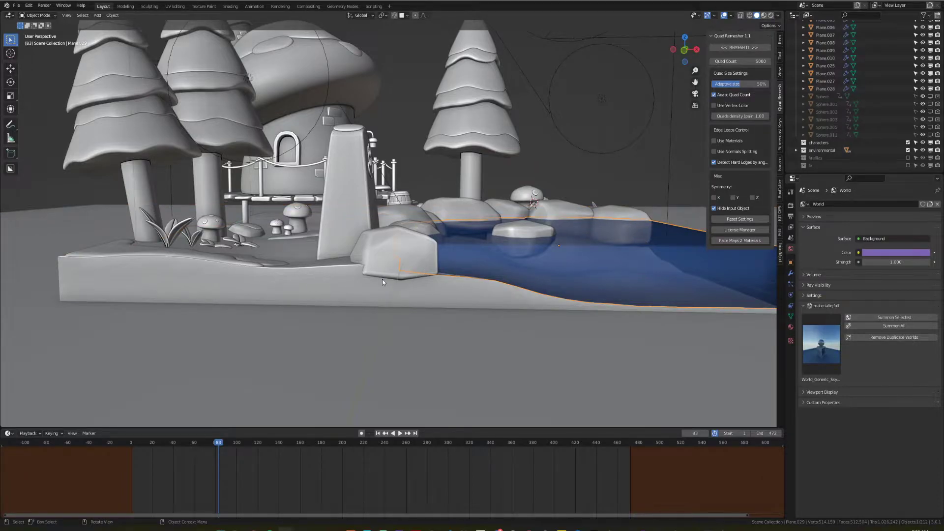
middle_click_drag(382, 281, 394, 285)
left_click(395, 294)
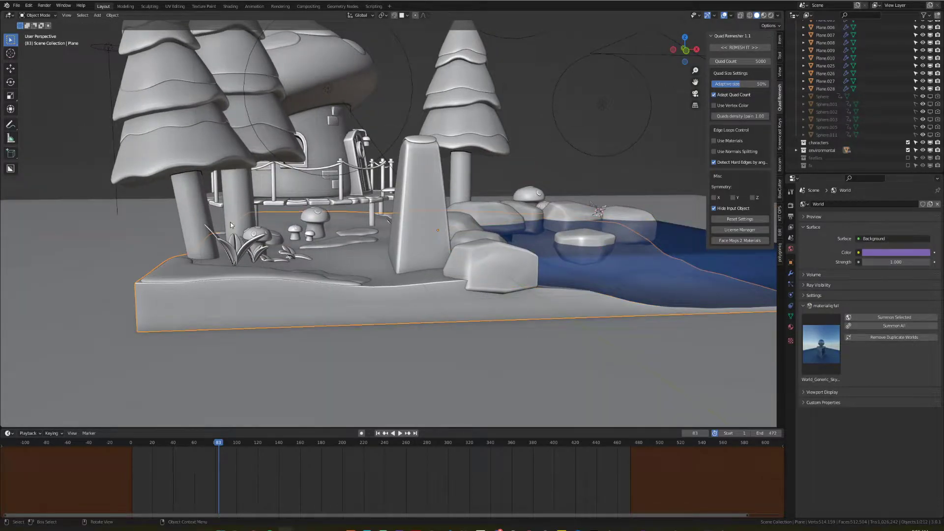
middle_click_drag(417, 247, 434, 257)
left_click(505, 276)
middle_click_drag(505, 276, 424, 287)
scroll(425, 287, "down", 8)
Show the diorama through the scene camera in Rendered shading with the whole frame in view.
key("KP_0")
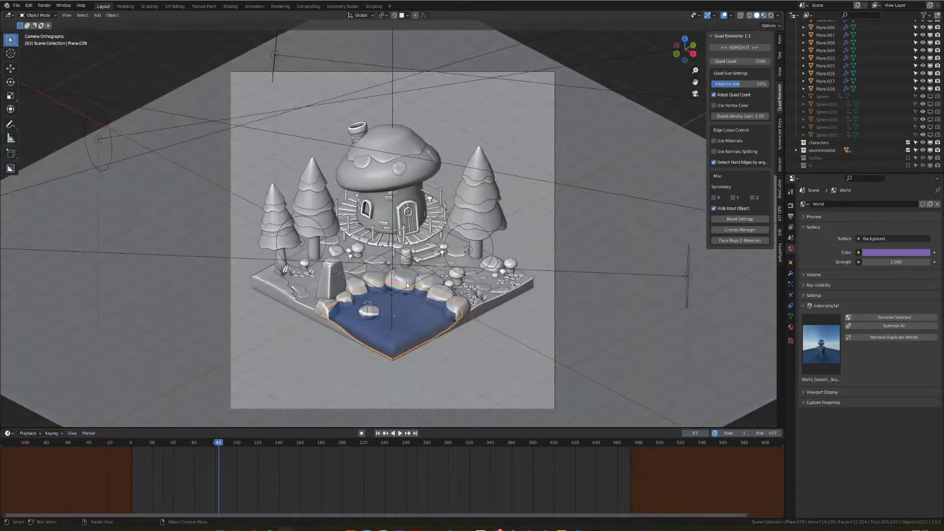
key("Home")
key("z")
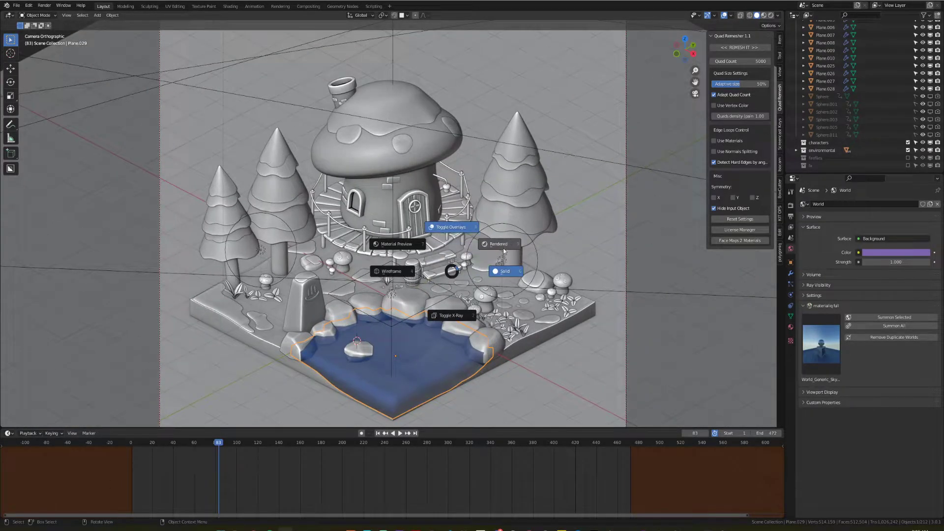
left_click(501, 243)
scroll(473, 200, "down", 4)
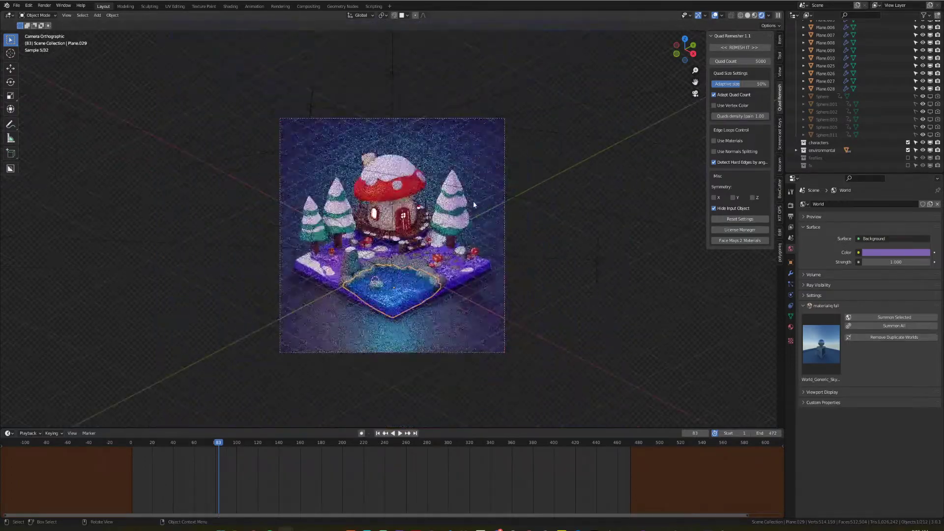
scroll(511, 162, "up", 1)
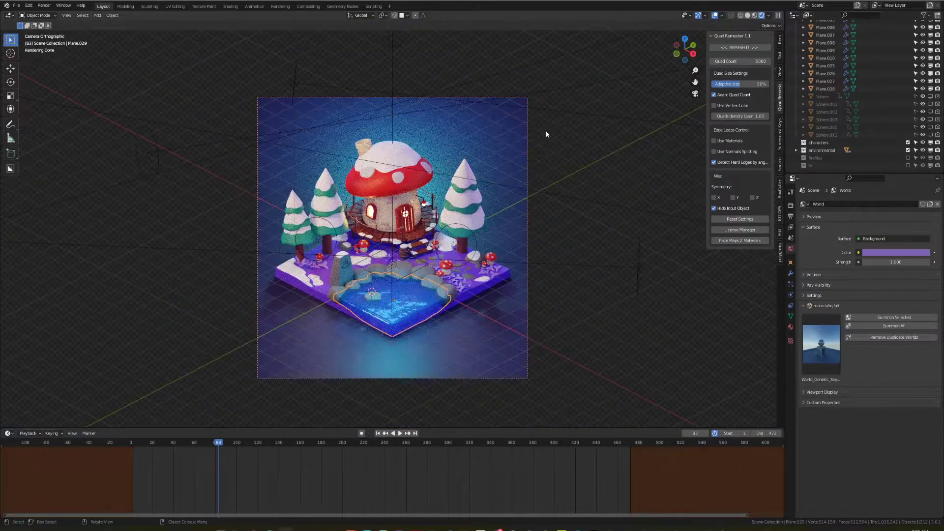
Leave the camera view and examine the light setup around the diorama by selecting the lights one after another.
left_click(584, 100)
middle_click_drag(476, 152, 454, 139)
middle_click_drag(383, 135, 359, 131)
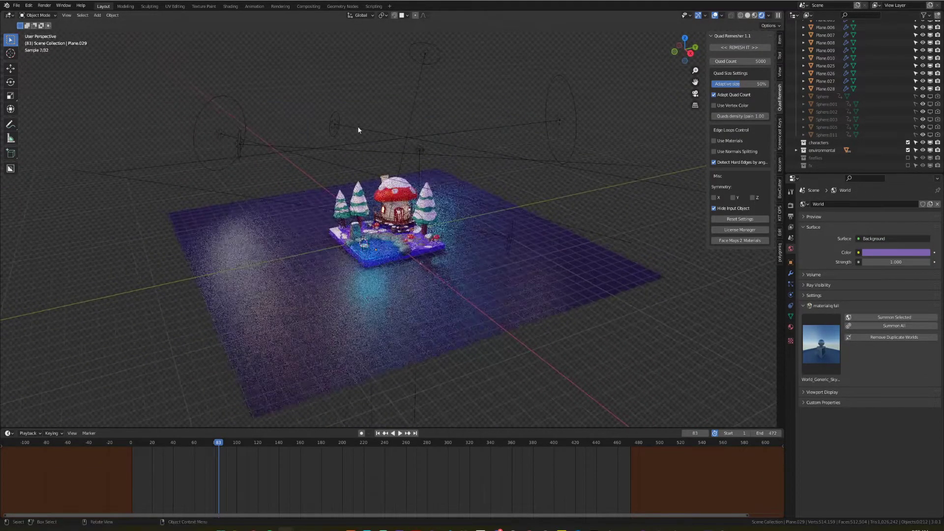
left_click(240, 147)
left_click(224, 133)
left_click(336, 123)
left_click(425, 56)
left_click(420, 149)
left_click(561, 133)
Examine the rendered diorama and its lighting from a low angle and from closer above.
mouse_move(373, 213)
middle_mouse_down()
mouse_move(406, 217)
mouse_move(377, 211)
middle_mouse_up()
scroll(406, 217, "up", 5)
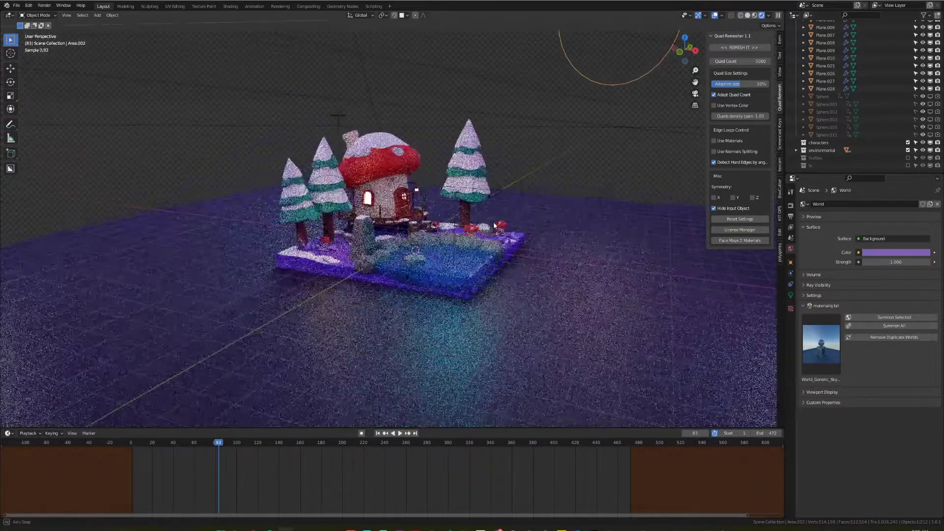
left_click_drag(377, 211, 373, 213)
left_click_drag(544, 177, 393, 214)
left_click(517, 136)
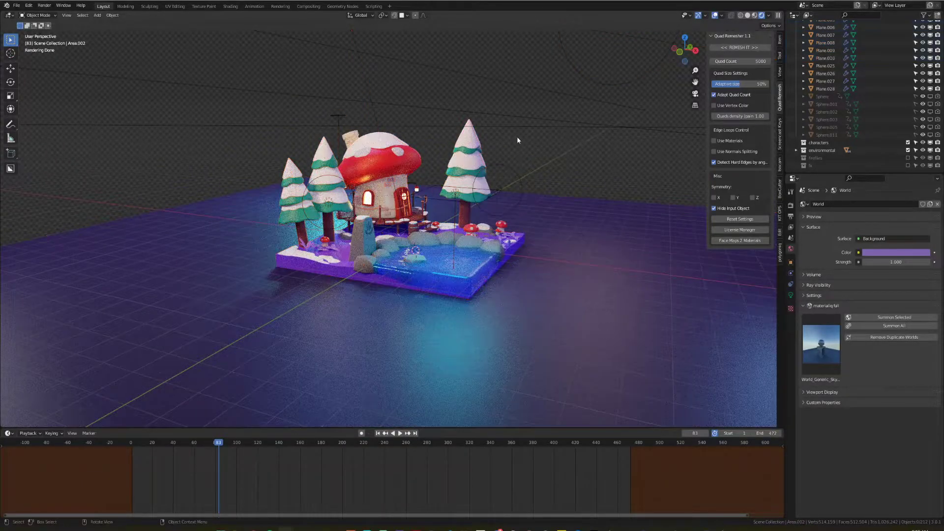
middle_click_drag(517, 135, 517, 143)
scroll(517, 143, "up", 8)
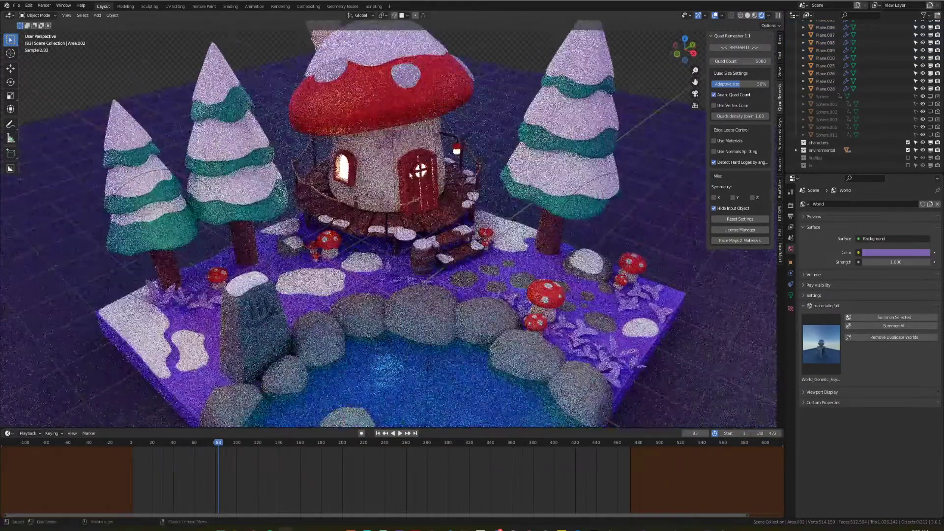
Examine the mushroom house and its surroundings in the render, selecting single parts and a box of objects across the diorama.
left_click(453, 191)
scroll(453, 191, "down", 4)
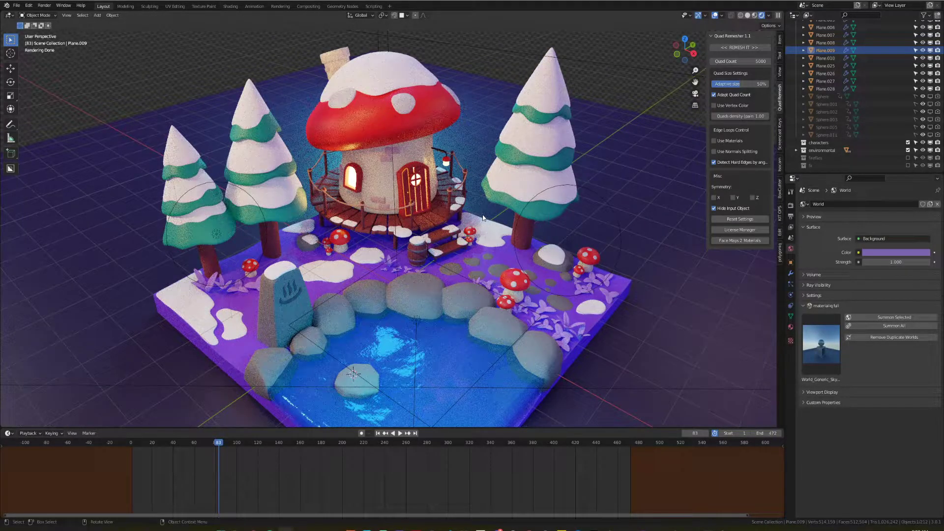
left_click(456, 149)
scroll(456, 149, "down", 2)
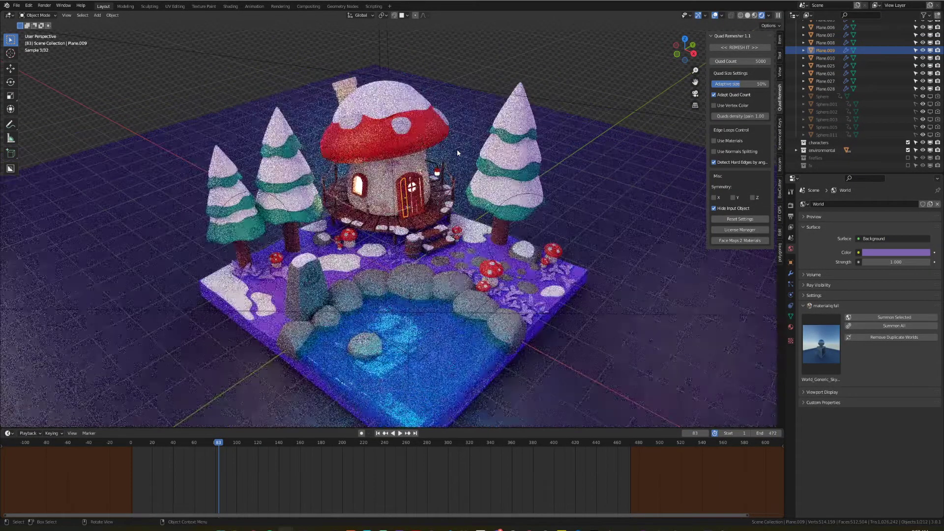
left_click(403, 167)
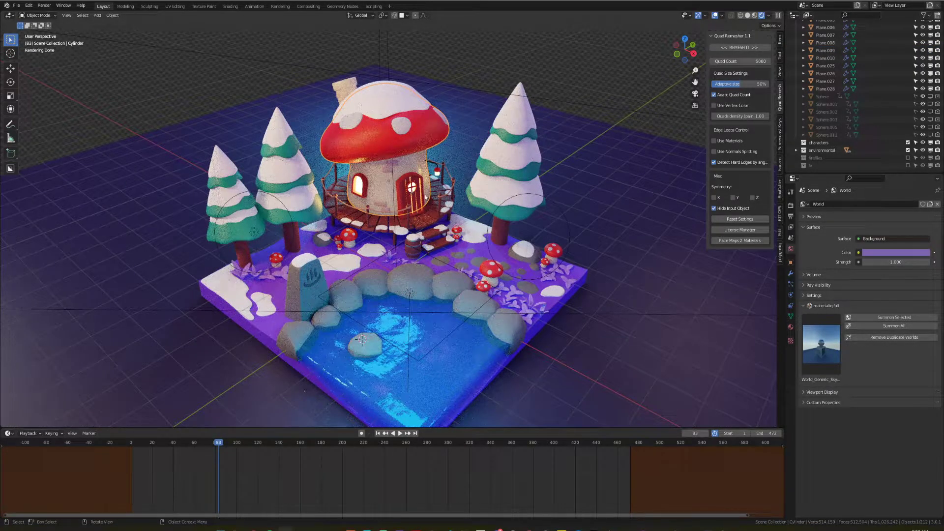
left_click_drag(535, 79, 304, 298)
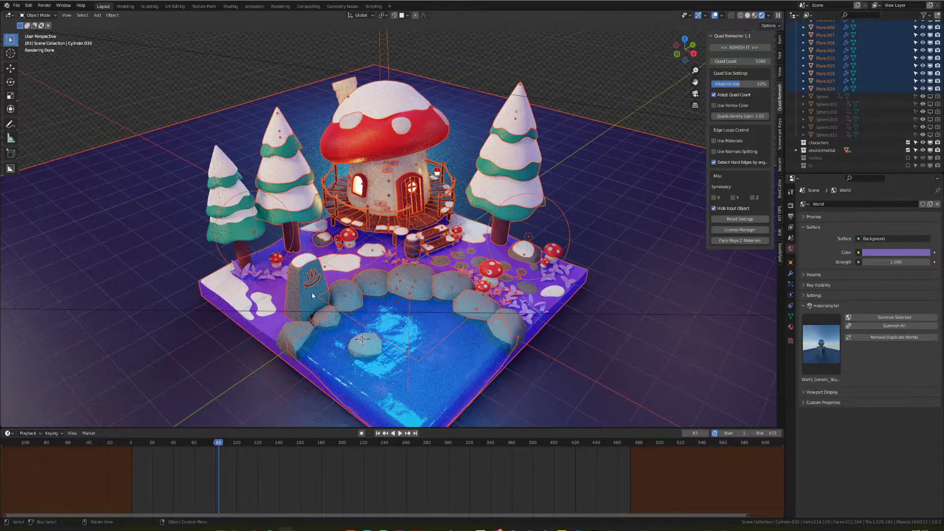
left_click(559, 250)
middle_click_drag(445, 305, 418, 300)
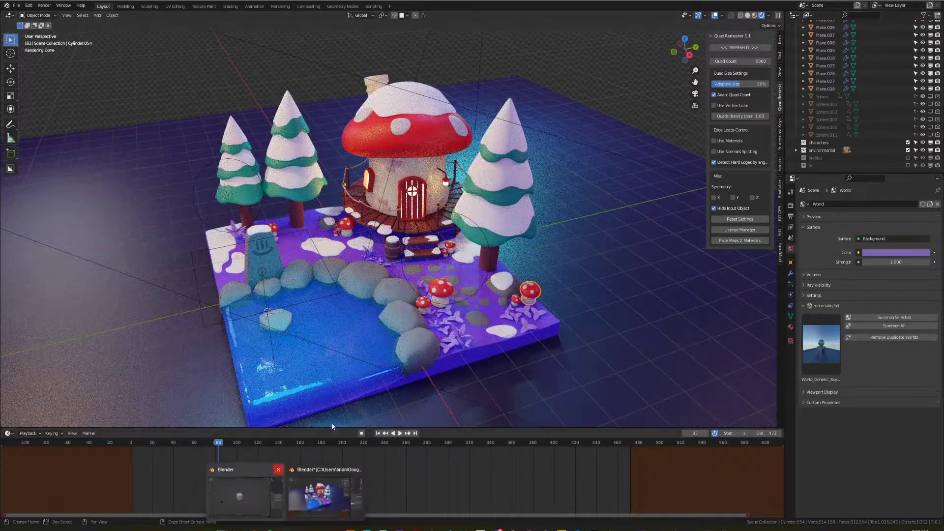
Cancel closing the mushroom-house file, and return to the default cube scene with the Discord reference window closed.
left_click(935, 3)
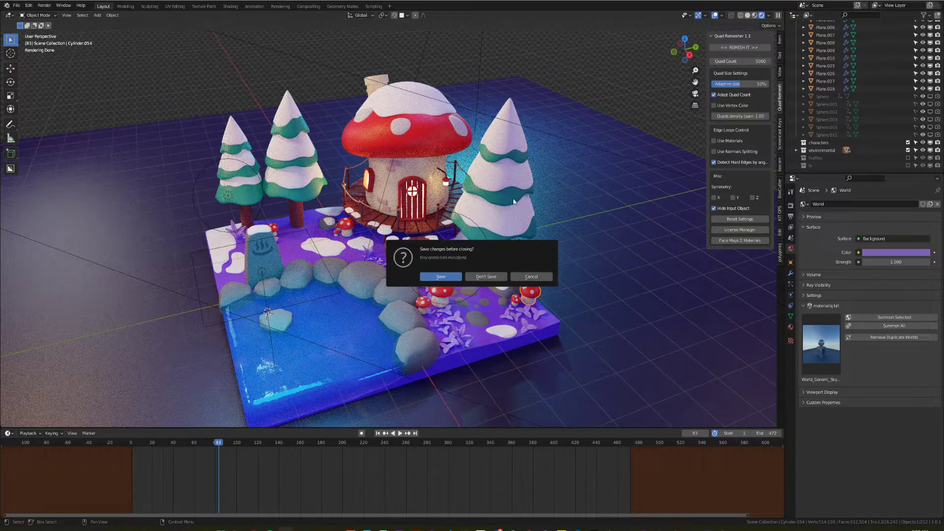
left_click(530, 276)
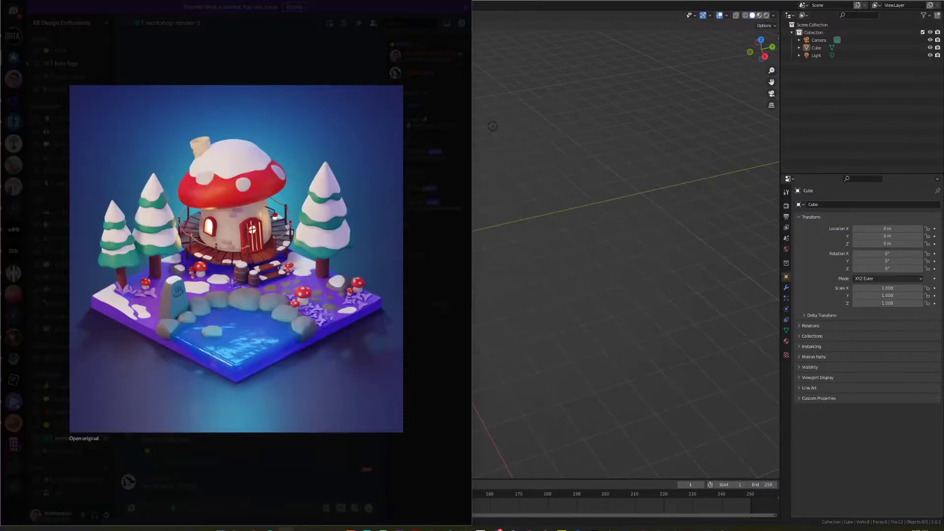
left_click(465, 3)
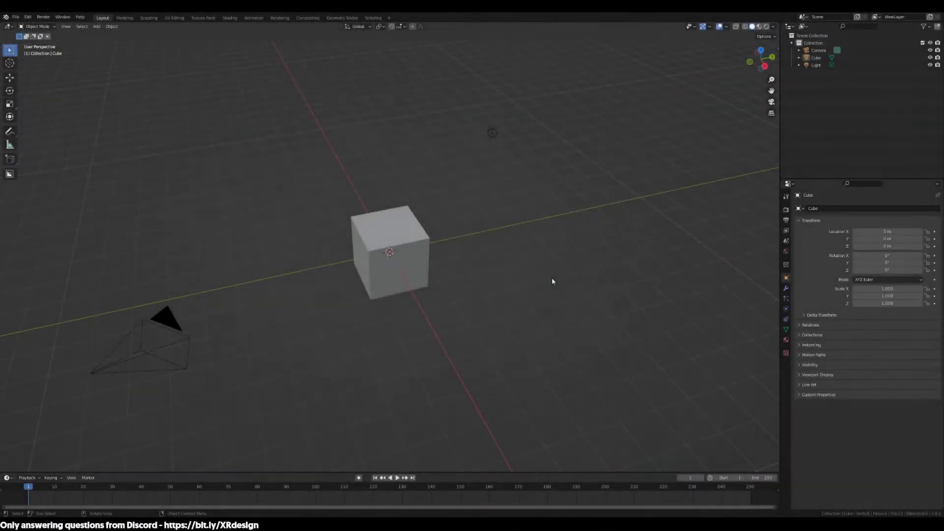
left_click_drag(552, 279, 197, 359)
middle_click_drag(351, 330, 365, 325)
left_click(429, 341)
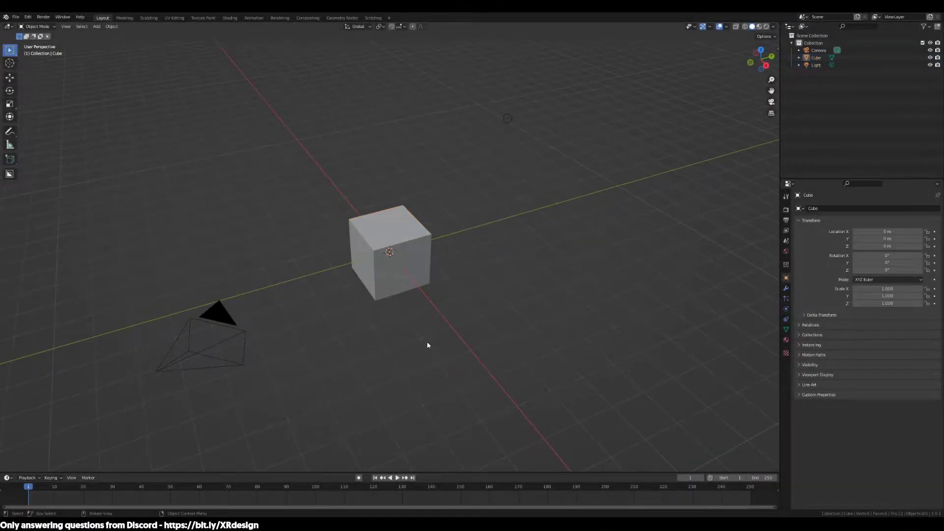
Delete every object in the default scene, including the cube, camera and light.
scroll(429, 340, "down", 3)
middle_click_drag(421, 347, 433, 344)
key("a")
key("Delete")
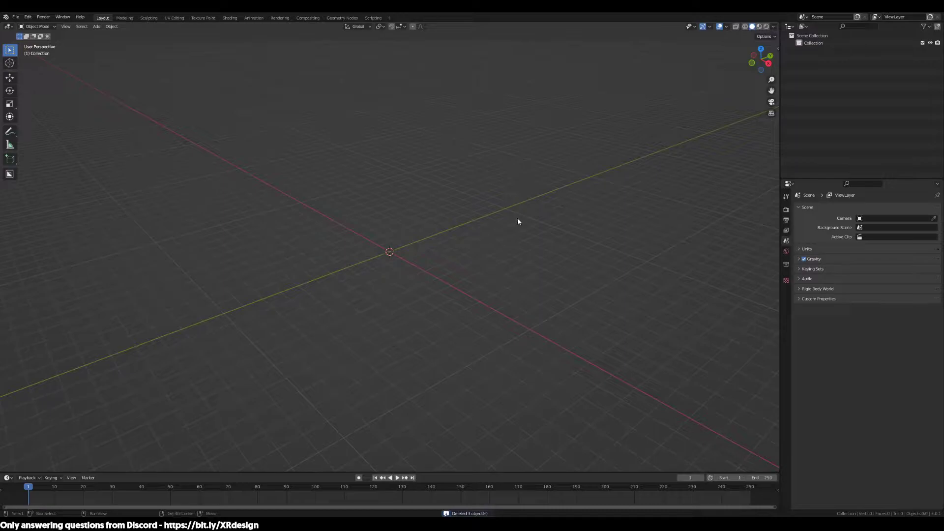
Add a mesh plane at the world origin and deselect it.
key("shift+a")
mouse_move(517, 219)
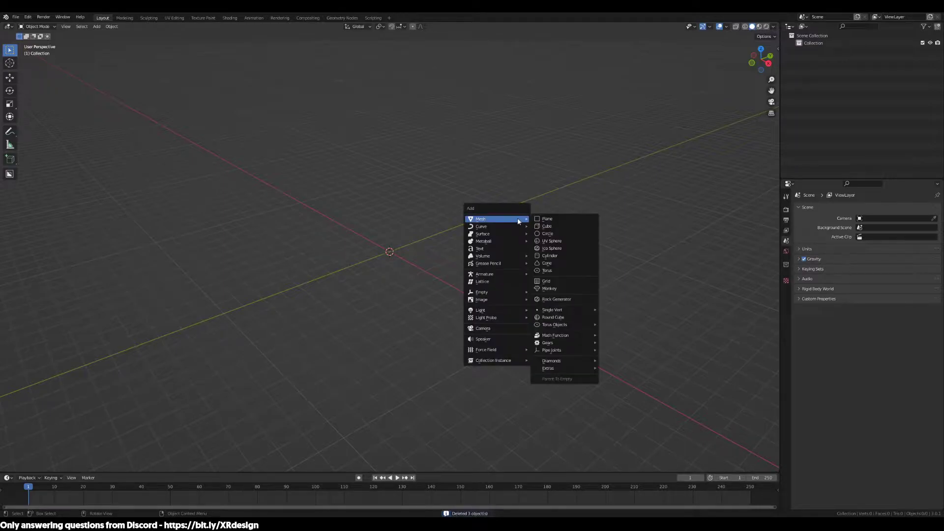
left_click(547, 218)
mouse_move(520, 310)
middle_mouse_down()
mouse_move(485, 330)
mouse_move(525, 326)
mouse_move(514, 323)
middle_mouse_up()
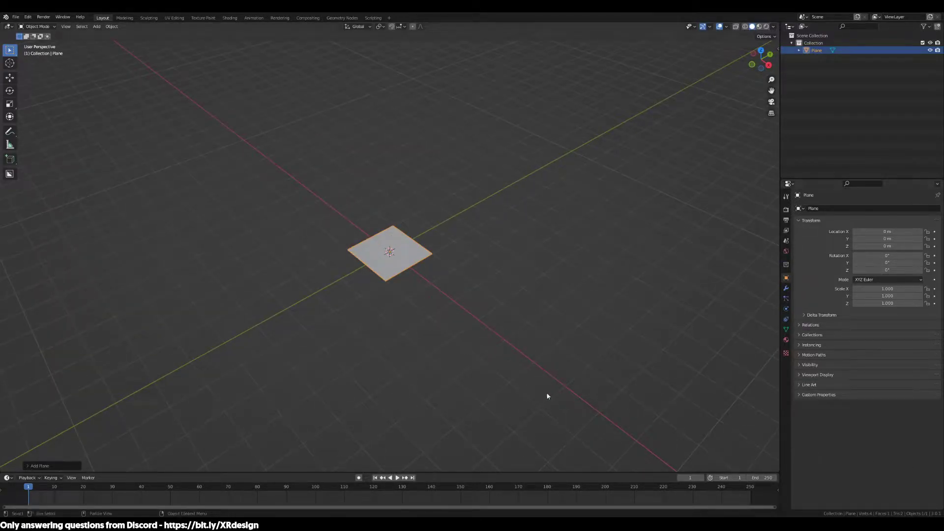
left_click(474, 340)
middle_click_drag(474, 340, 497, 334)
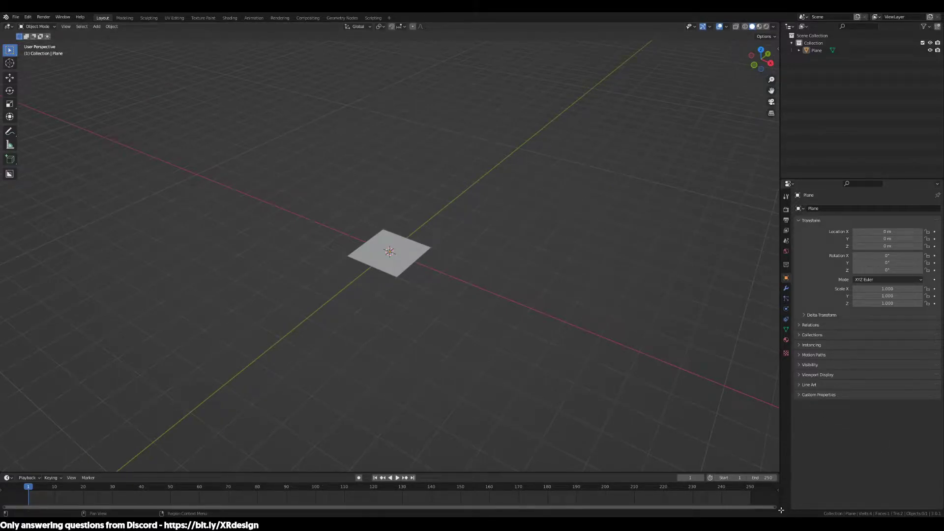
Split off the lower part of the Properties editor as an Image Editor and show the whole tiny-protectors-min.png reference image in it.
middle_click_drag(685, 432, 677, 424)
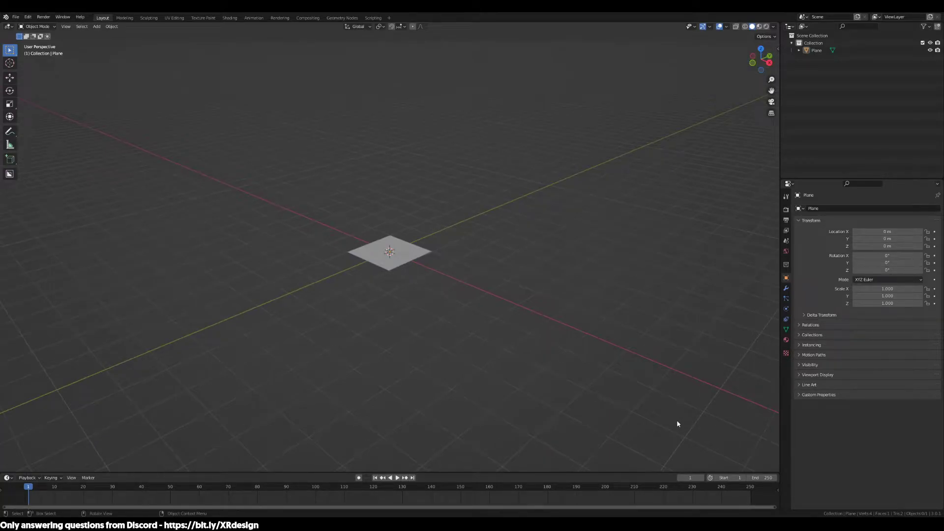
scroll(677, 387, "up", 3)
middle_click_drag(670, 371, 675, 409)
left_click_drag(781, 509, 806, 375)
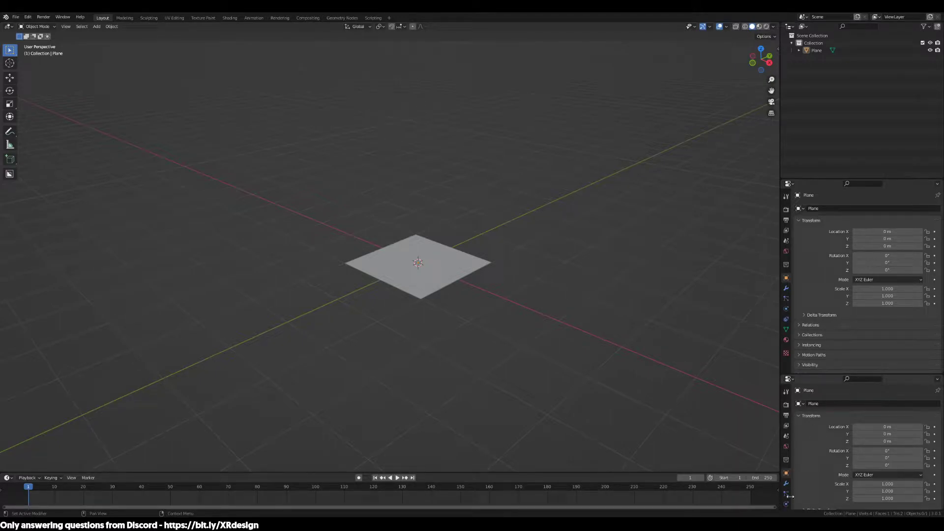
left_click(790, 379)
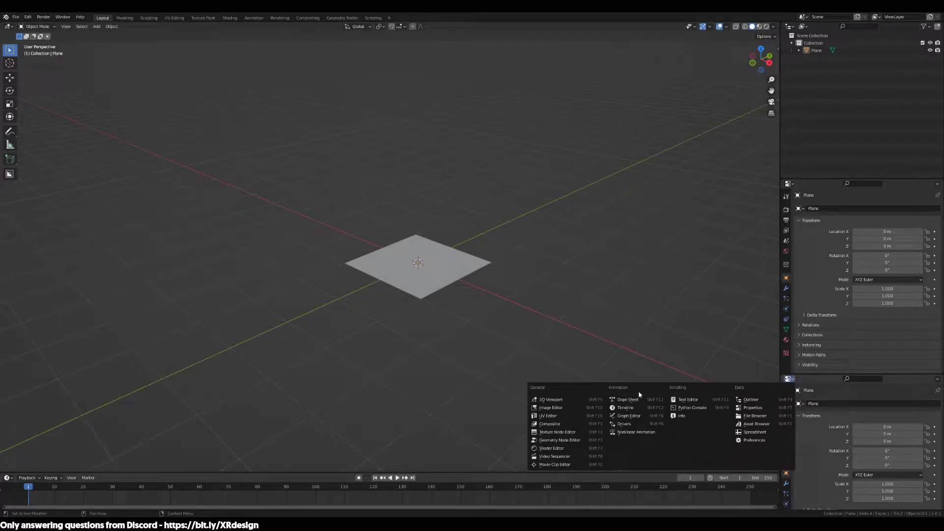
left_click(553, 407)
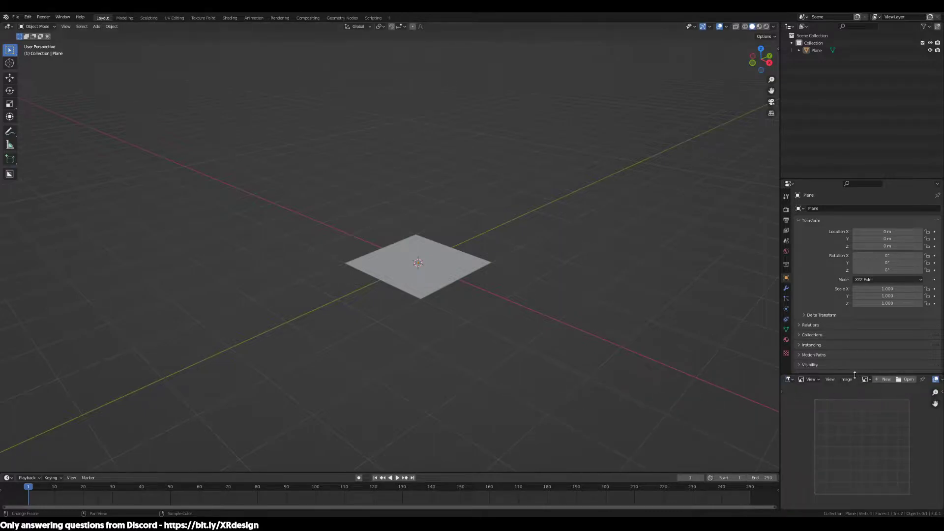
left_click(789, 380)
left_click(846, 379)
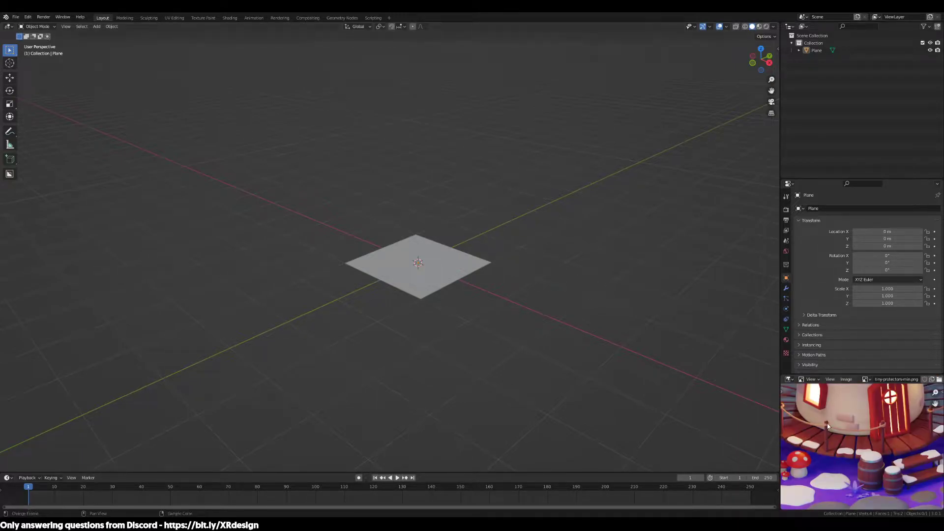
scroll(820, 430, "down", 4)
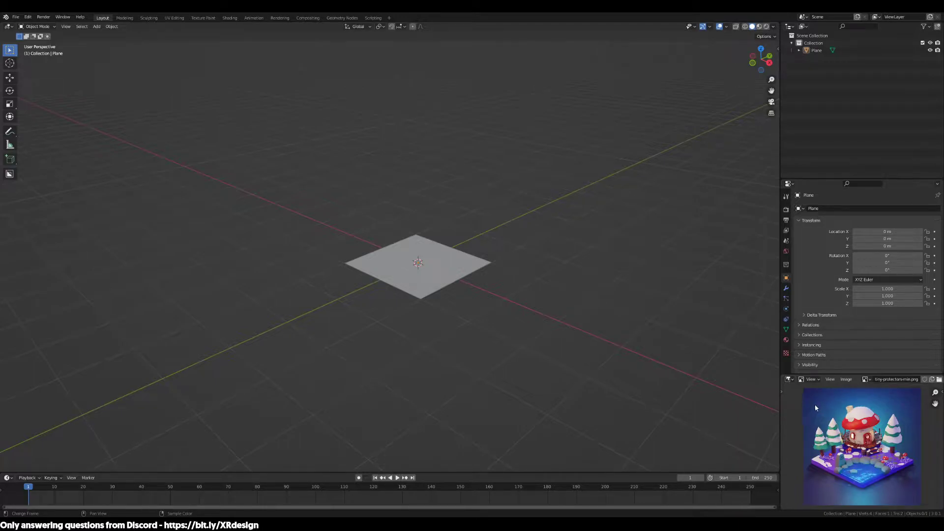
Scale the plane by 20 to make a large ground surface for the diorama.
key("a")
middle_click_drag(581, 400, 565, 409)
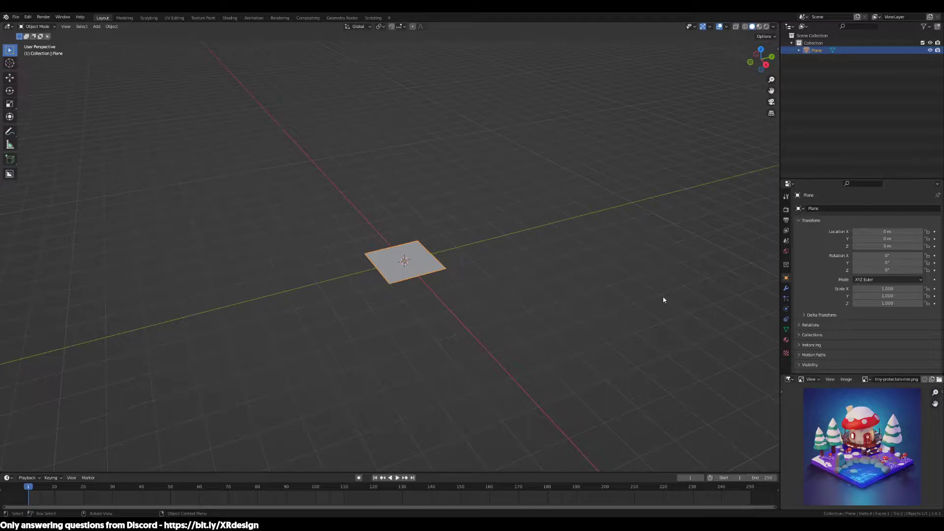
scroll(570, 337, "down", 2)
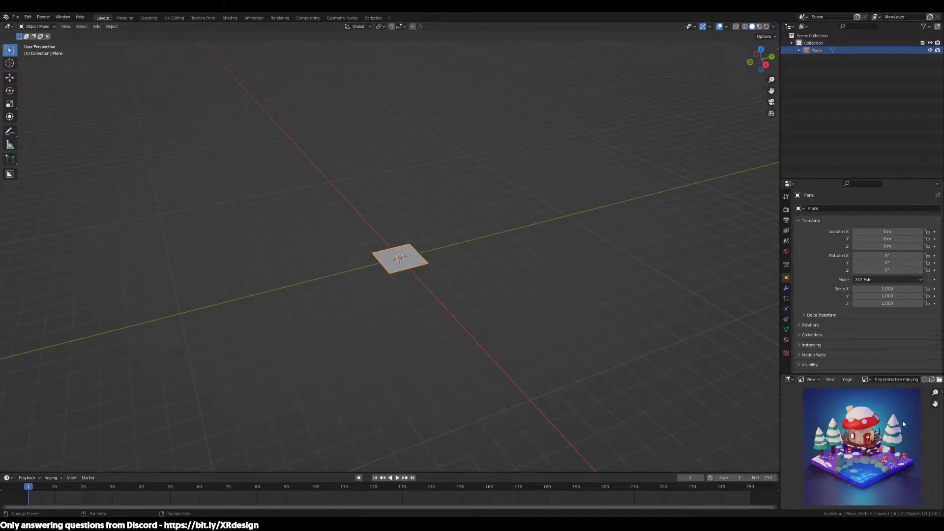
key("s")
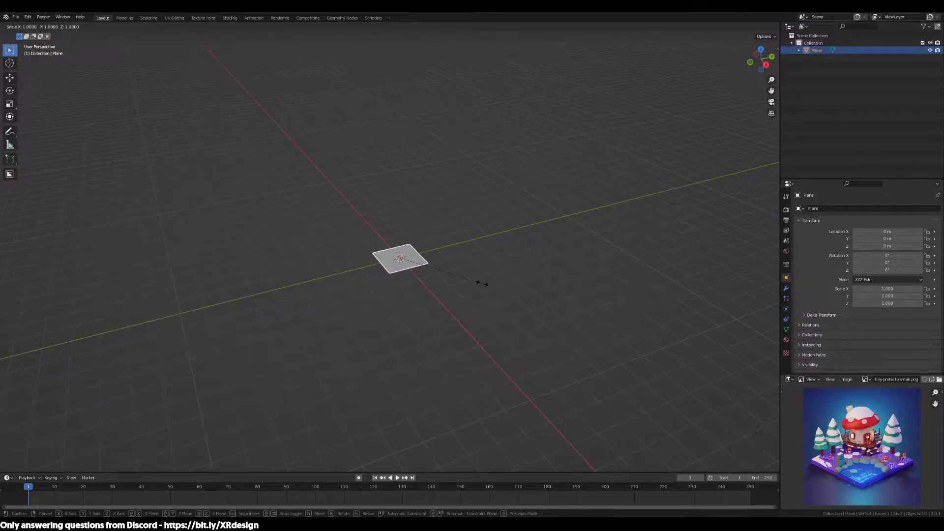
type("20")
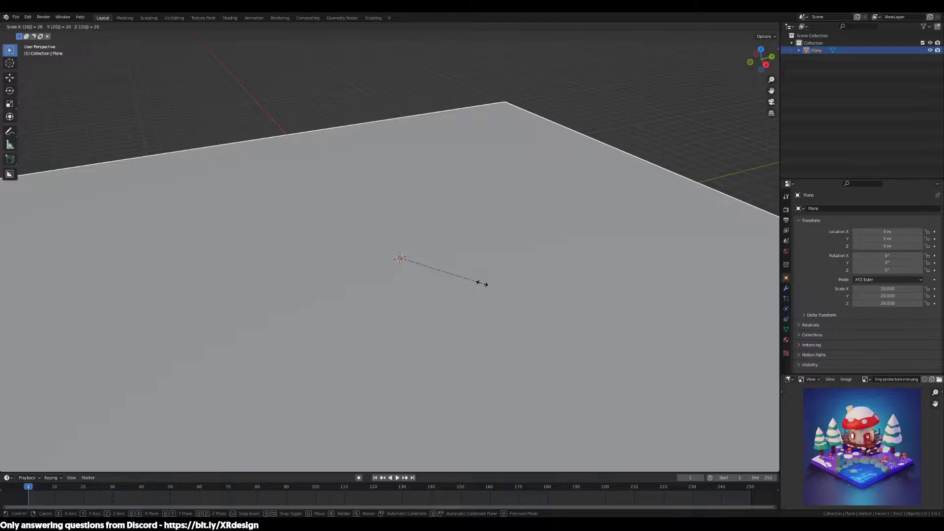
key("Return")
middle_click_drag(466, 240, 362, 204)
middle_click_drag(502, 237, 488, 273)
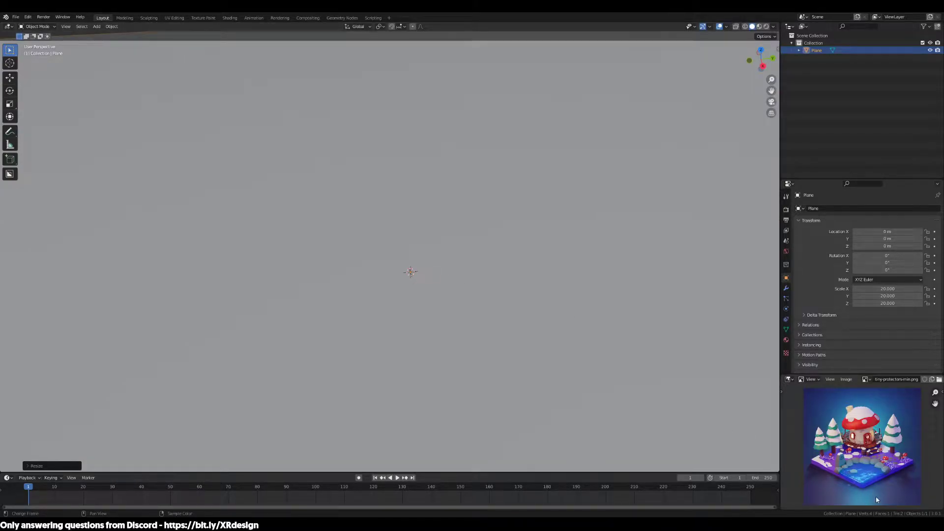
Add a second mesh plane at the world origin on the ground surface.
key("shift+a")
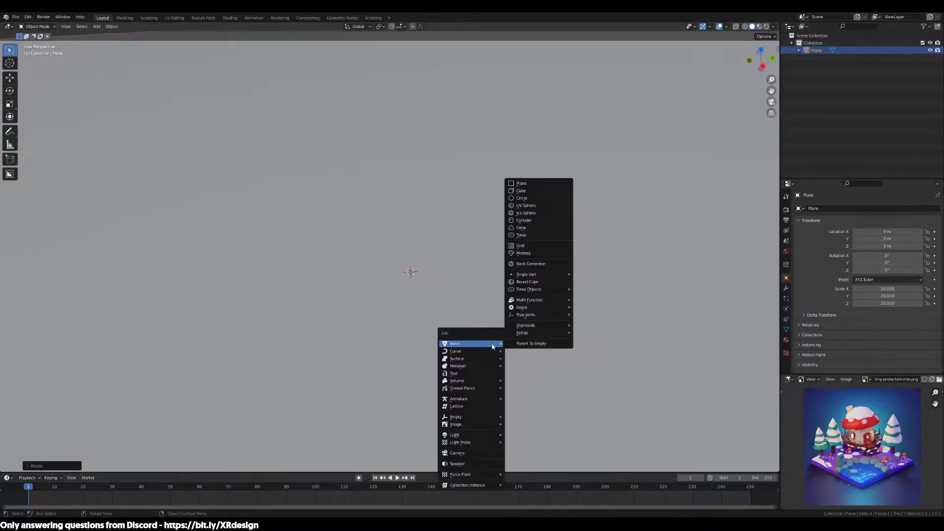
left_click(547, 183)
middle_click_drag(563, 314, 579, 330)
middle_click_drag(539, 304, 558, 303)
key("s")
right_click(558, 304)
Turn on the Screencast Keys display and show the selected object's transform values in the viewport.
key("n")
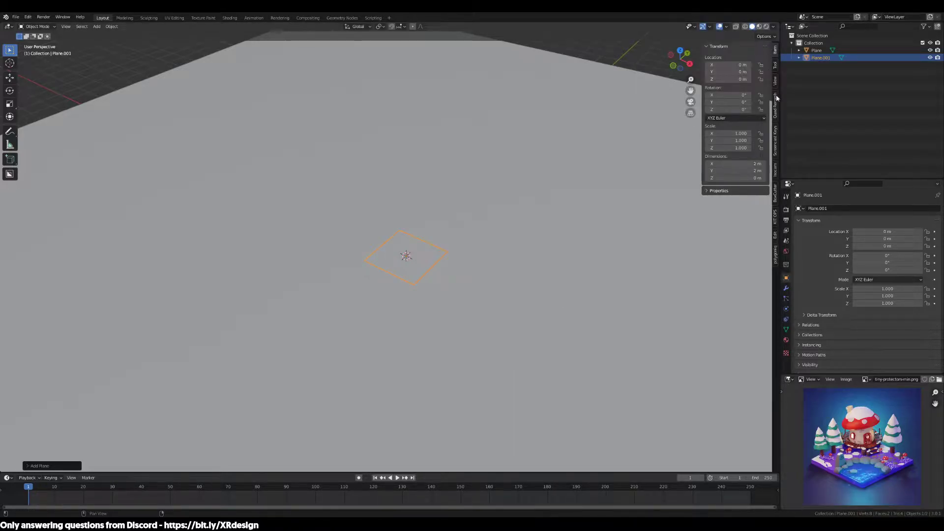
left_click(774, 133)
left_click(711, 46)
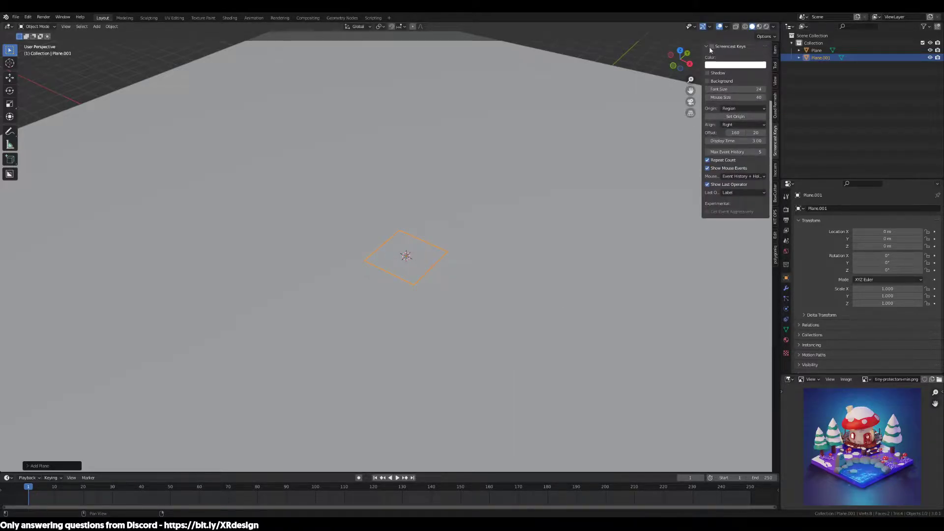
left_click(774, 49)
Scale the small second plane by 4 to form the diorama's footprint.
middle_click_drag(483, 236, 458, 230)
left_click(424, 264)
middle_click_drag(464, 268, 446, 264)
left_click(444, 266)
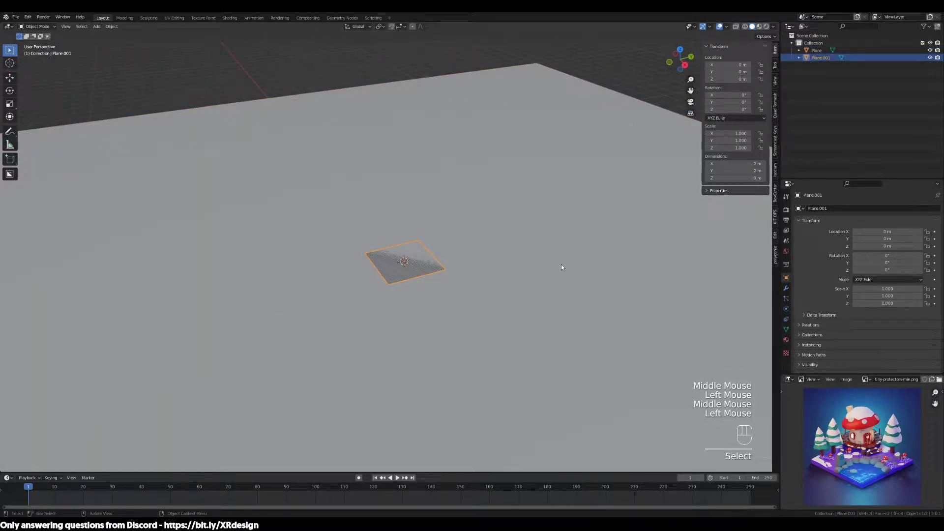
key("s")
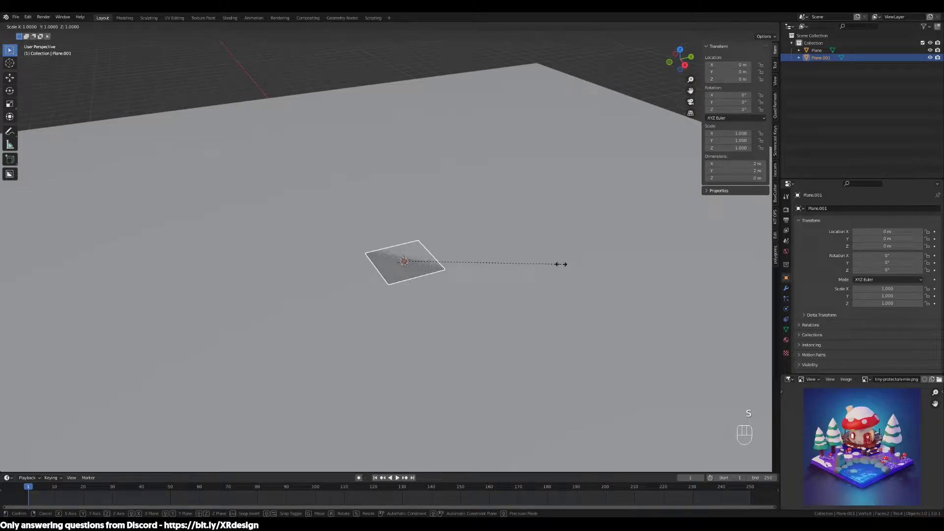
key("4")
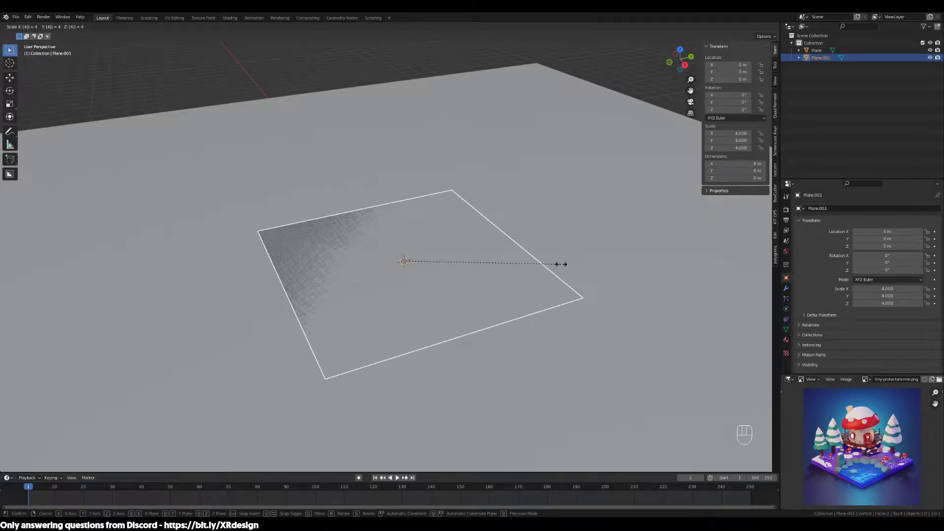
left_click(560, 263)
mouse_move(449, 247)
middle_mouse_down()
mouse_move(478, 253)
mouse_move(459, 251)
middle_mouse_up()
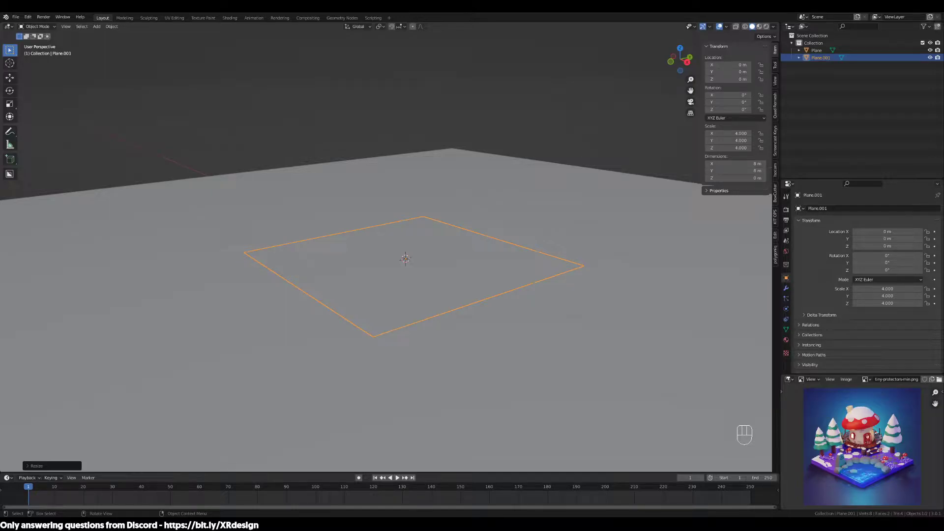
In Edit Mode and front view, extrude the whole footprint plane upward about 1 m into a slab, and return to Object Mode.
left_click(455, 211)
middle_click_drag(455, 210, 577, 281)
left_click(473, 258)
scroll(594, 283, "up", 2)
key("KP_1")
key("Tab")
scroll(575, 279, "up", 1)
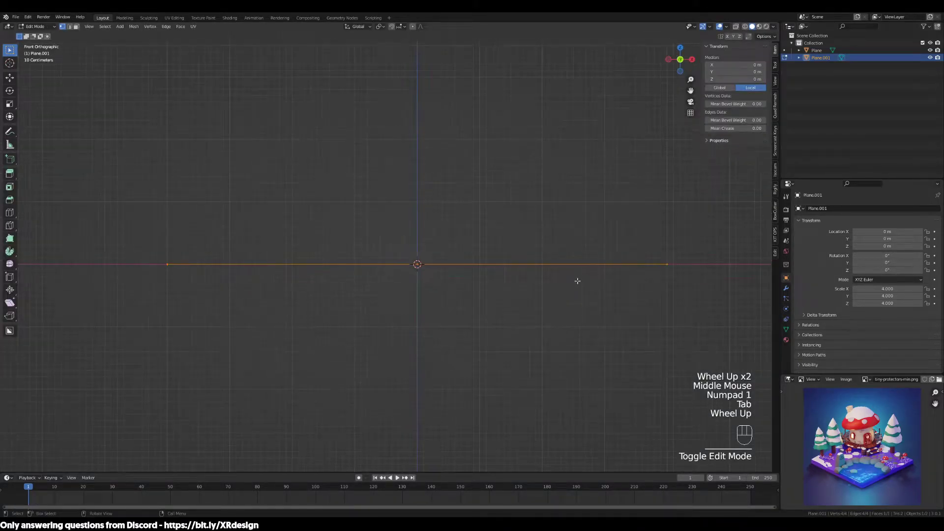
key("a")
middle_click_drag(622, 303, 598, 295)
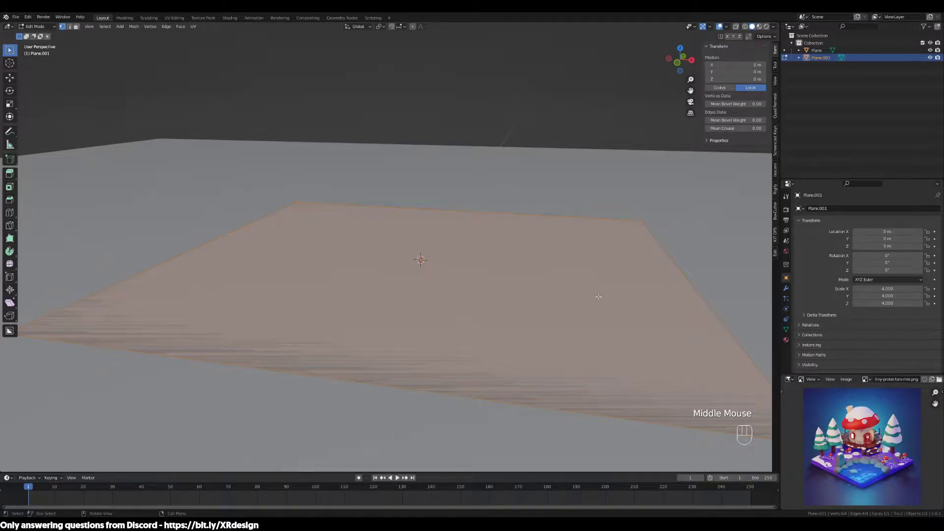
key("KP_1")
scroll(598, 297, "up", 2)
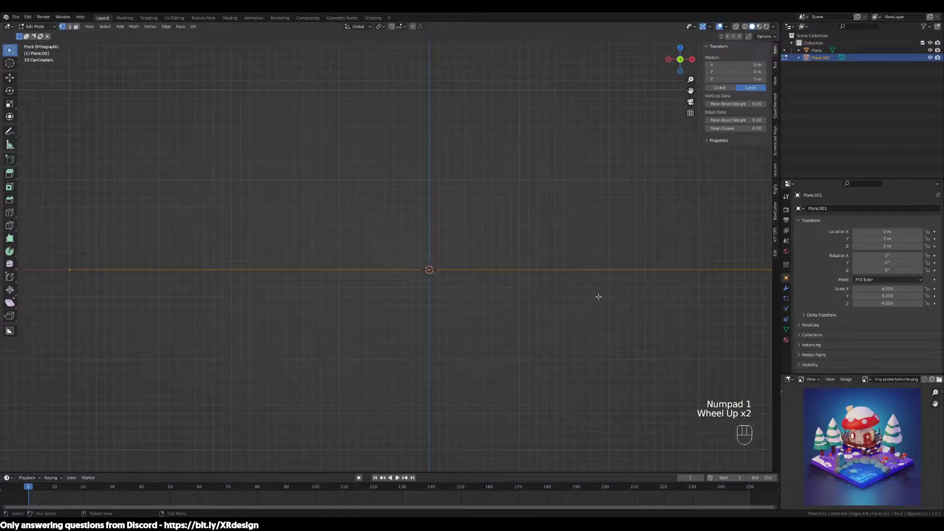
middle_click_drag(592, 299, 552, 308, "shift")
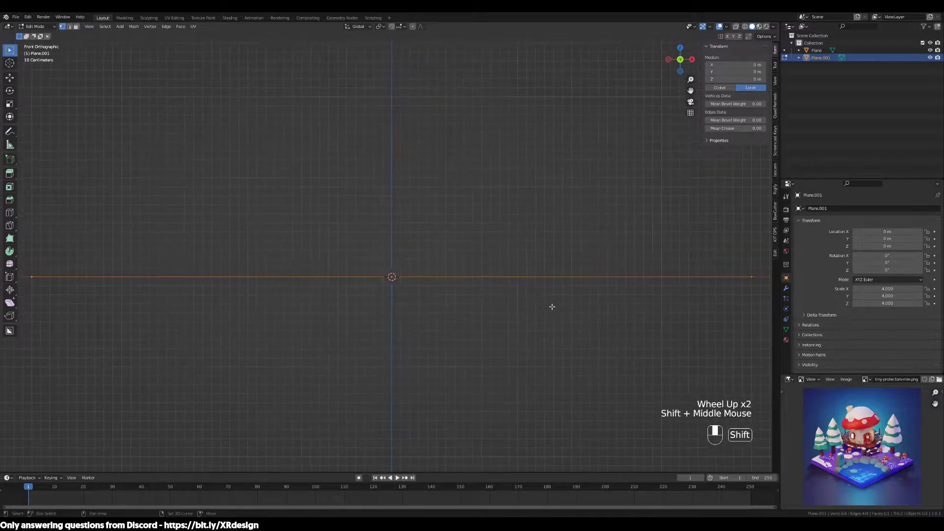
key("e")
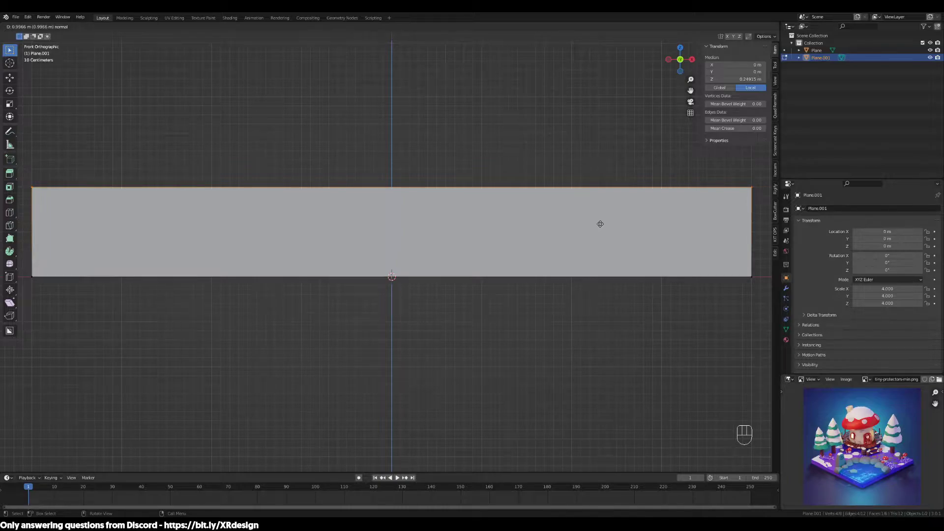
left_click(599, 224)
scroll(600, 223, "down", 2)
middle_click_drag(613, 213, 594, 279)
scroll(587, 273, "down", 3)
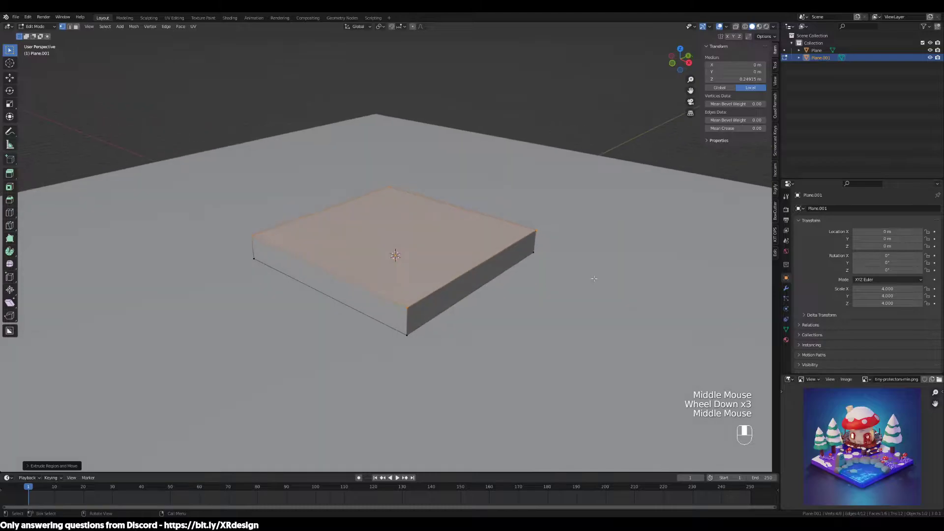
key("Tab")
Examine the slab's proportions and the reference image's base close up, including the pond corner, surrounding rocks and snowy edges.
scroll(573, 305, "down", 4)
middle_click_drag(569, 320, 519, 302)
scroll(523, 303, "up", 4)
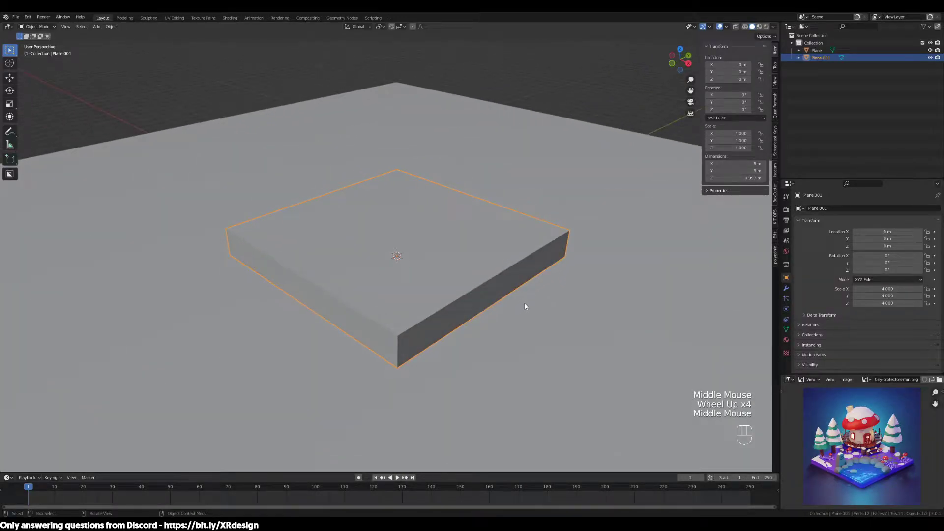
scroll(892, 465, "up", 3)
middle_click_drag(890, 487, 918, 435)
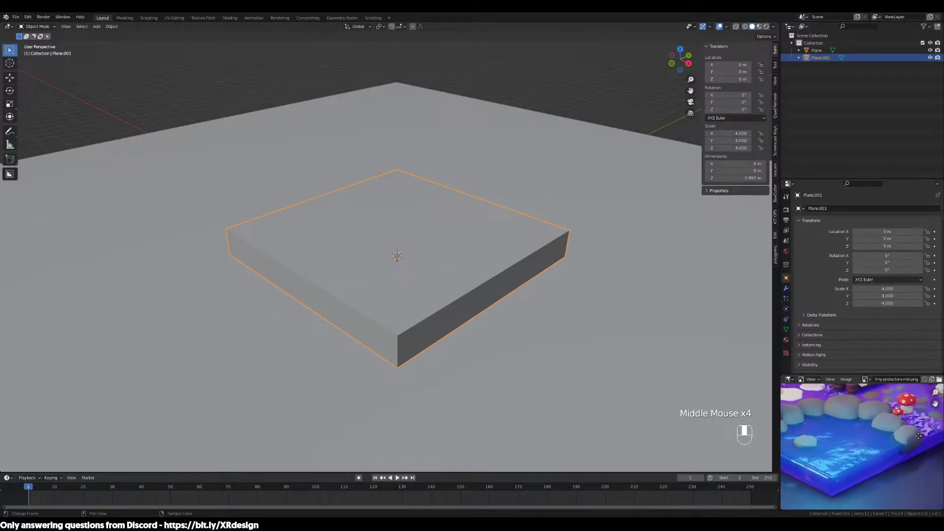
middle_click_drag(828, 438, 885, 449)
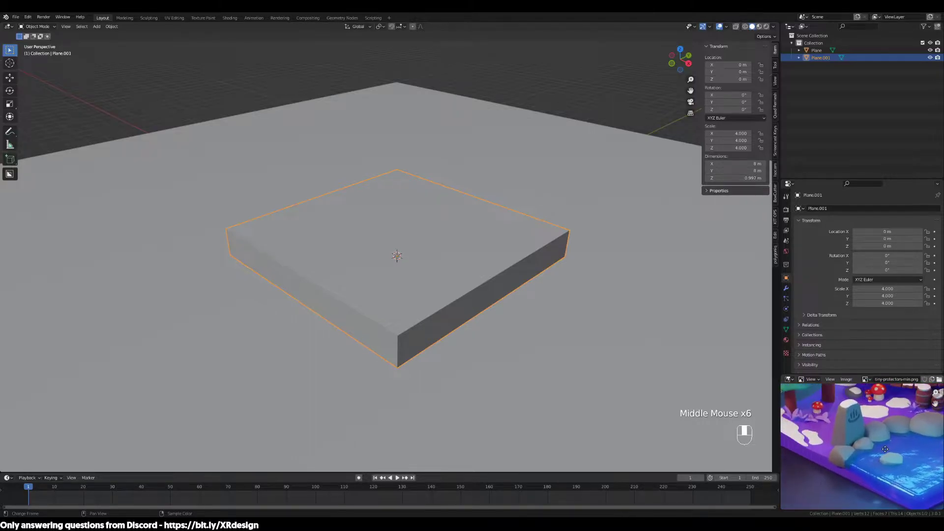
middle_click_drag(810, 435, 843, 438)
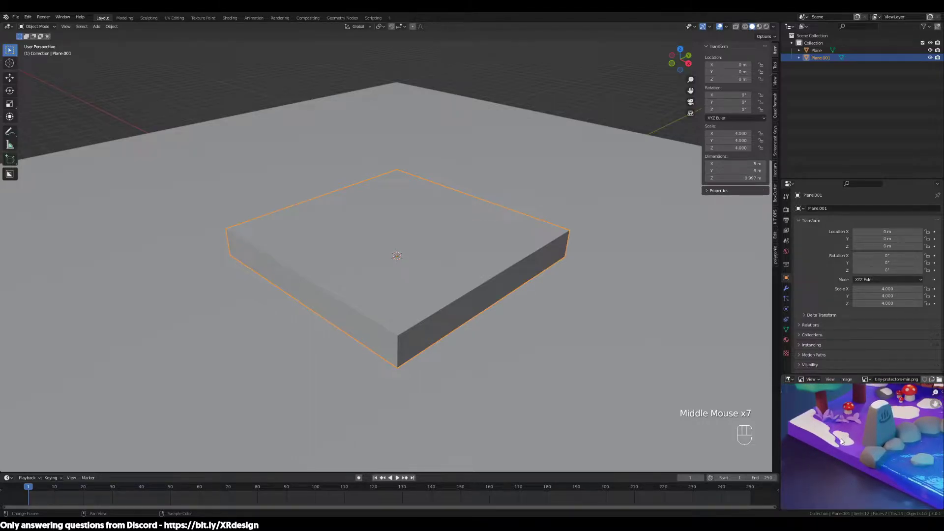
middle_click_drag(897, 421, 781, 456)
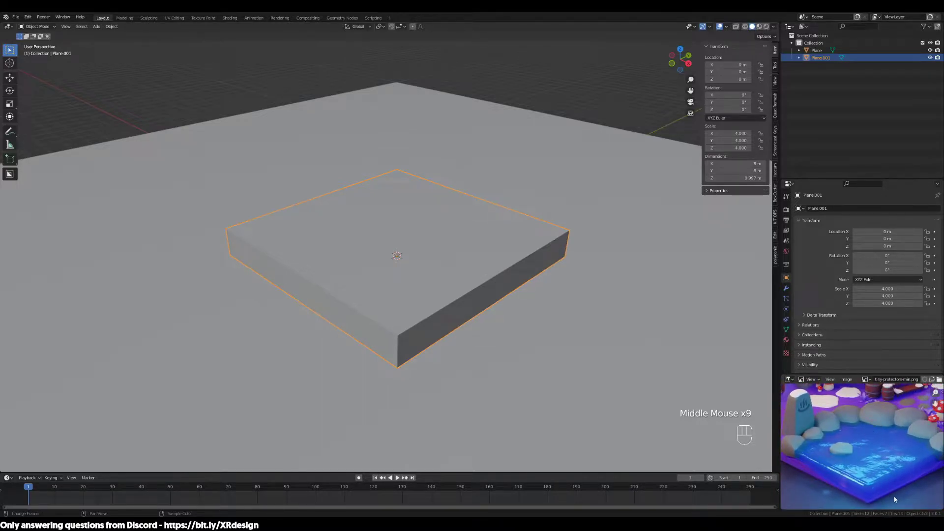
mouse_move(925, 437)
middle_mouse_down()
mouse_move(888, 427)
mouse_move(905, 431)
middle_mouse_up()
scroll(906, 431, "down", 2)
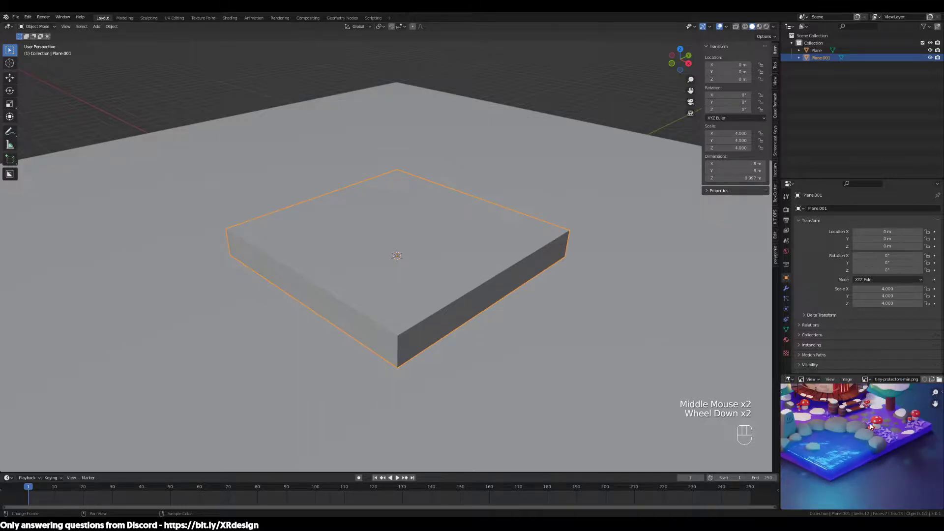
middle_click_drag(884, 414, 895, 439)
left_click(379, 341)
middle_click_drag(379, 341, 426, 324)
left_click(445, 342)
key("Tab")
key("ctrl+r")
scroll(373, 295, "up", 2)
scroll(370, 292, "up", 2)
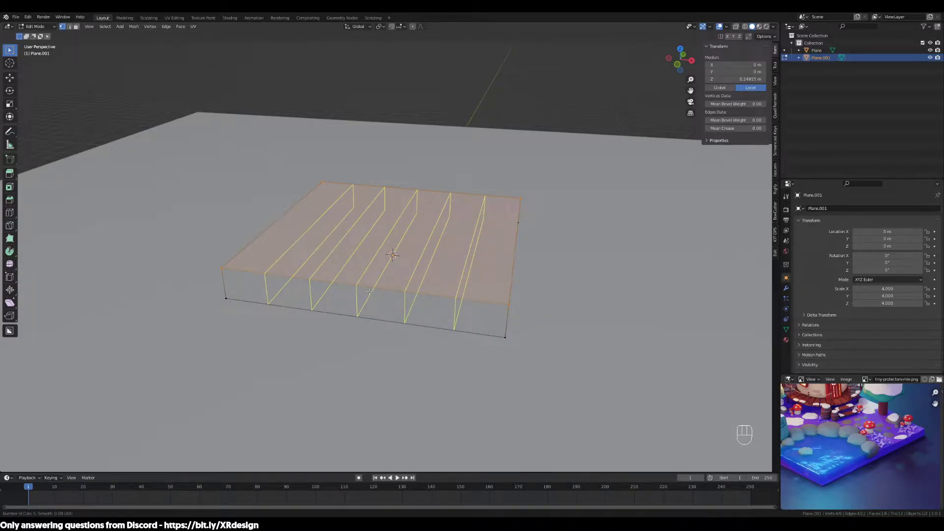
key("Escape")
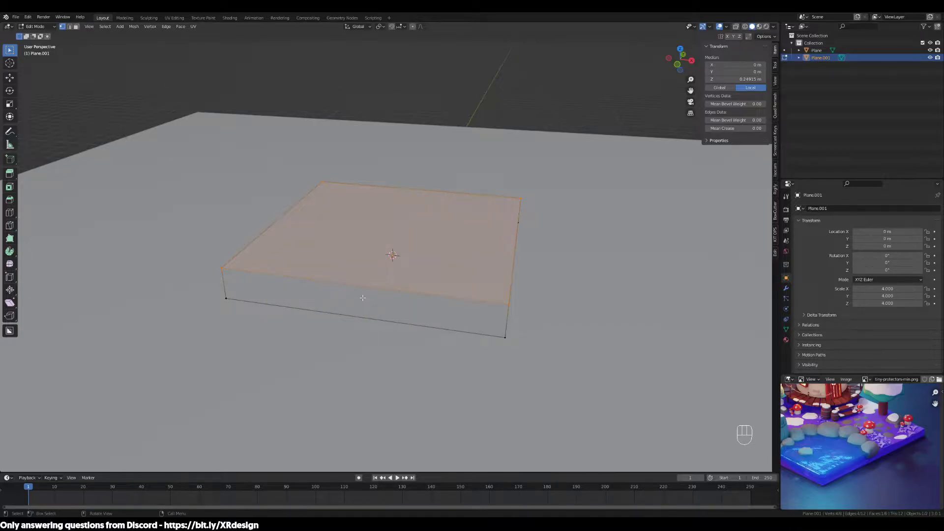
key("ctrl")
key("ctrl+r")
scroll(363, 306, "up", 4)
scroll(363, 306, "up", 6)
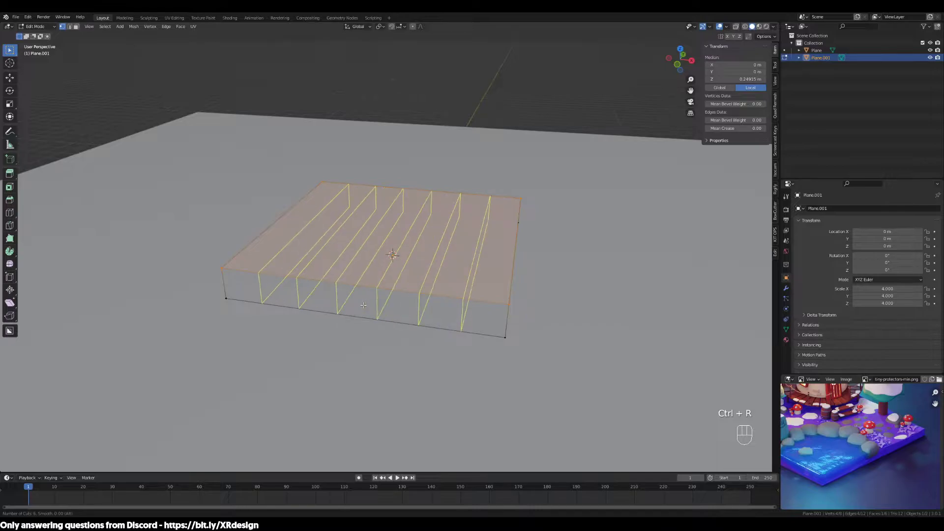
scroll(363, 305, "up", 1)
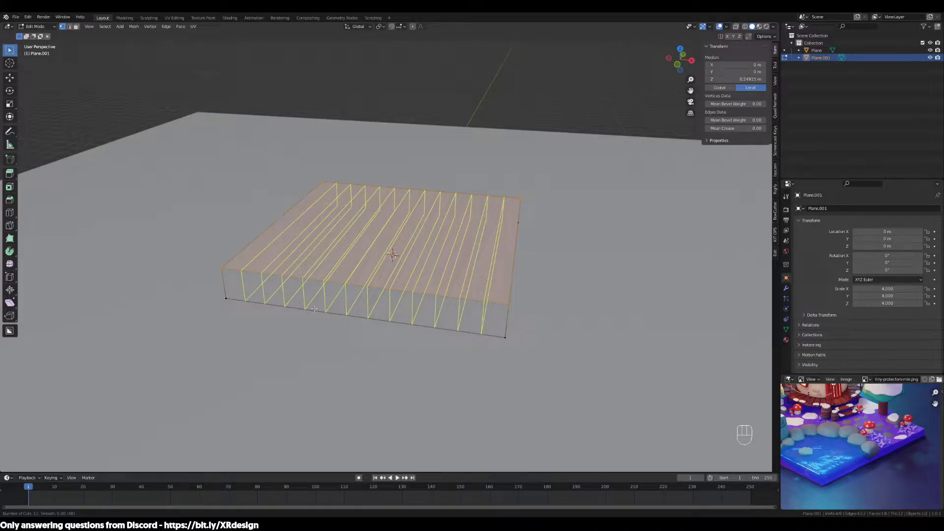
scroll(302, 302, "up", 2)
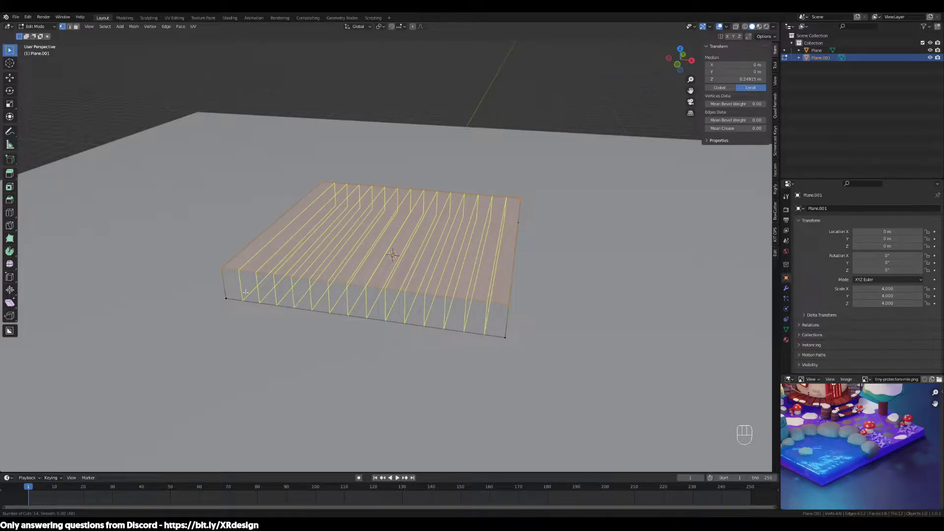
scroll(286, 300, "up", 2)
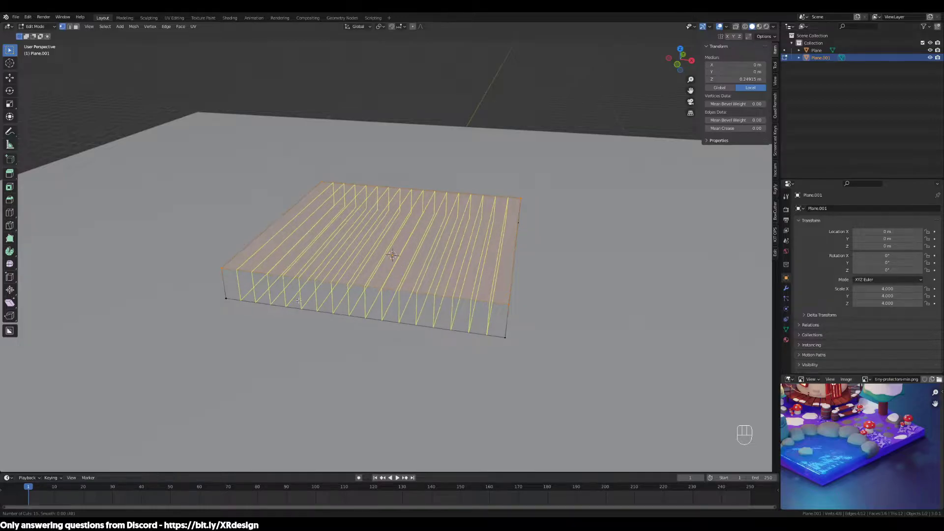
middle_click_drag(300, 302, 344, 318)
key("ctrl+t")
key("Escape")
key("ctrl+z")
key("ctrl+z")
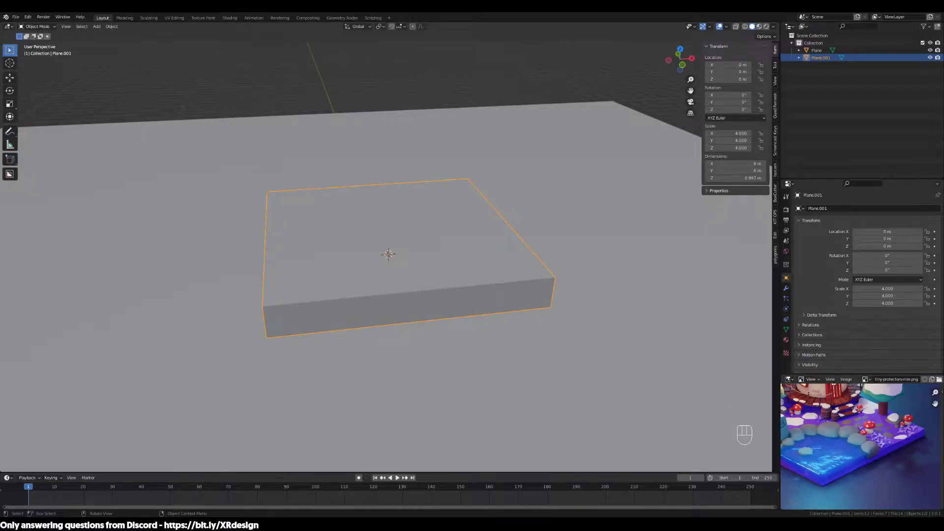
In Edit Mode, add 15 evenly spaced loop cuts along the slab's X direction, leaving them centred.
key("Tab")
key("ctrl+r")
scroll(401, 289, "up", 1)
scroll(401, 289, "up", 4)
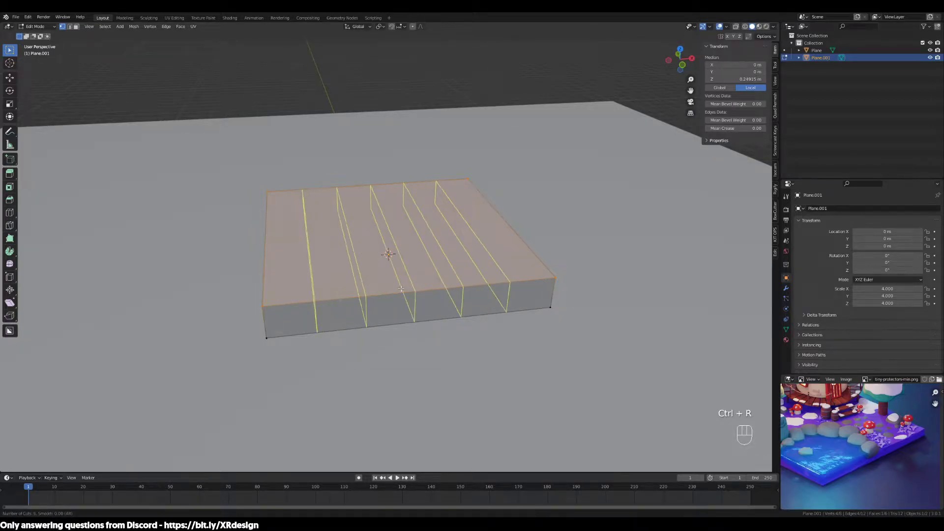
scroll(401, 289, "up", 7)
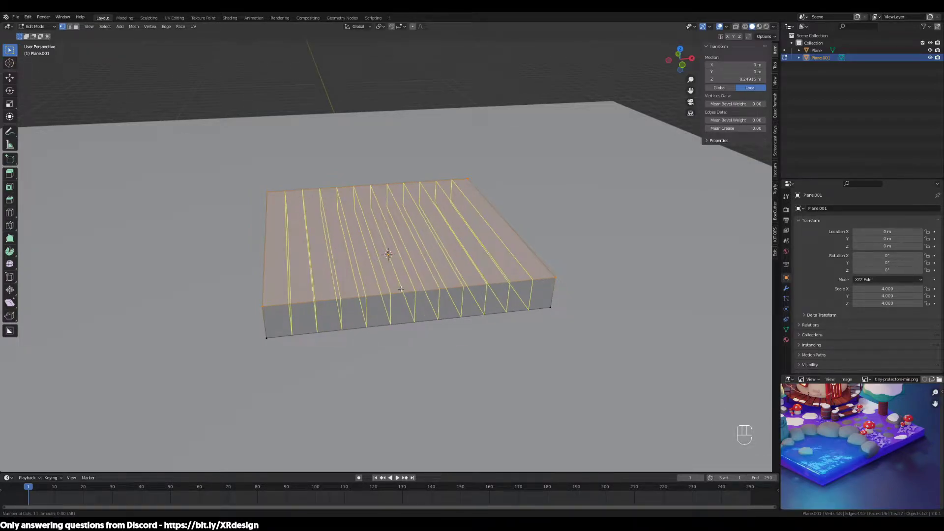
scroll(401, 289, "up", 2)
left_click(401, 289)
right_click(401, 289)
Add 16 evenly spaced, centred loop cuts along the slab's Y direction to complete the grid.
middle_click_drag(406, 286, 453, 307)
key("ctrl+r")
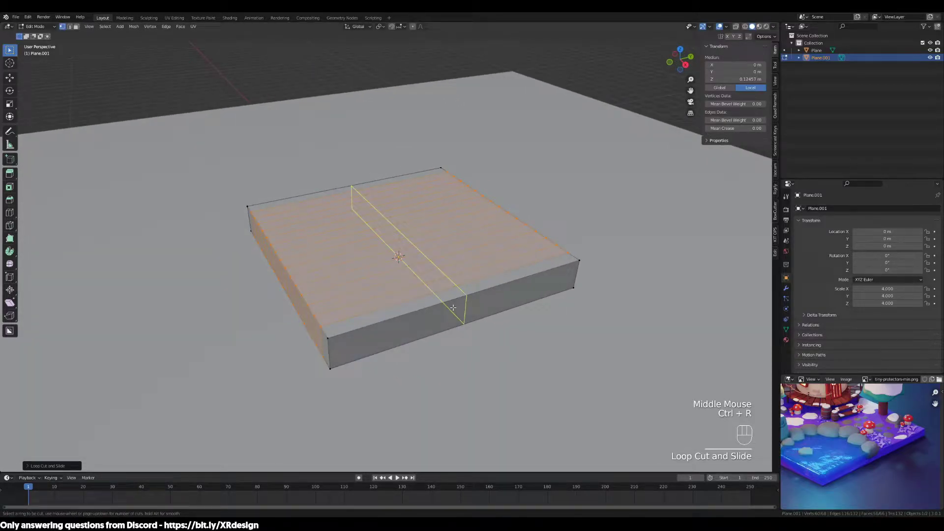
type("16")
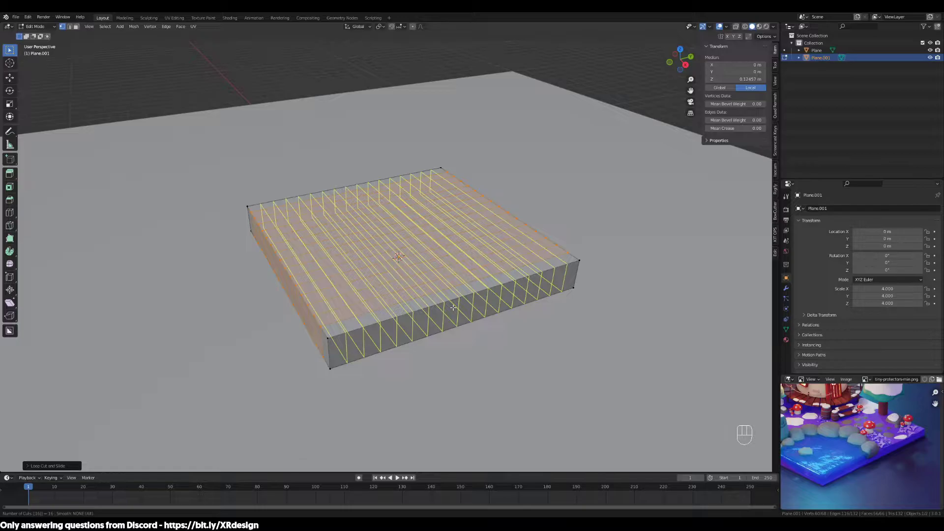
key("Return")
right_click(473, 345)
middle_click_drag(463, 336, 401, 309)
scroll(456, 329, "up", 2)
scroll(401, 309, "down", 2)
middle_click_drag(409, 312, 425, 313)
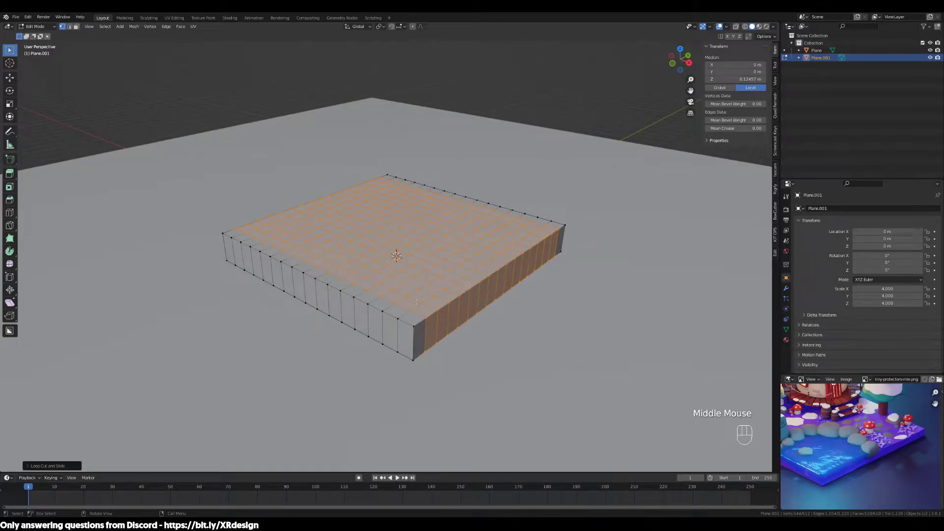
In front wireframe view, select all of the slab's bottom vertices and hide them so only the top grid is left.
middle_click_drag(534, 265, 509, 283)
left_click(247, 301)
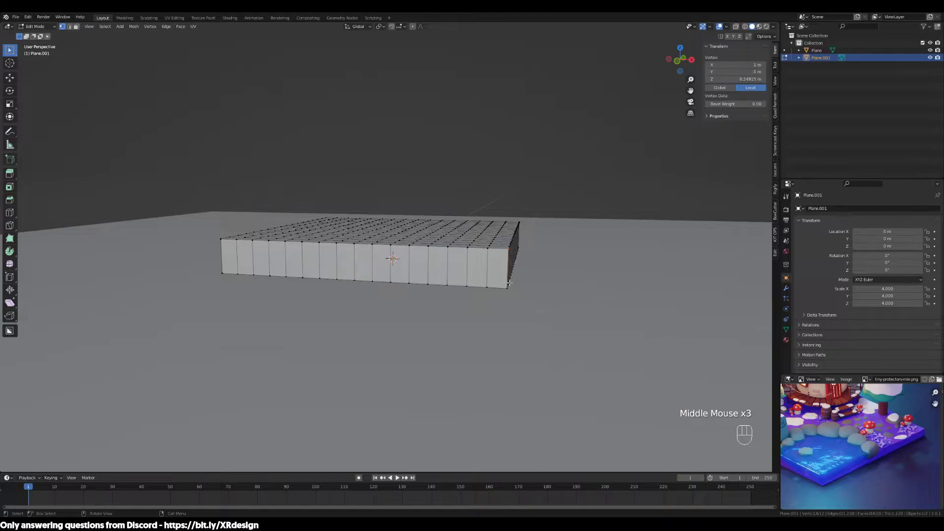
key("KP_1")
scroll(509, 282, "up", 2)
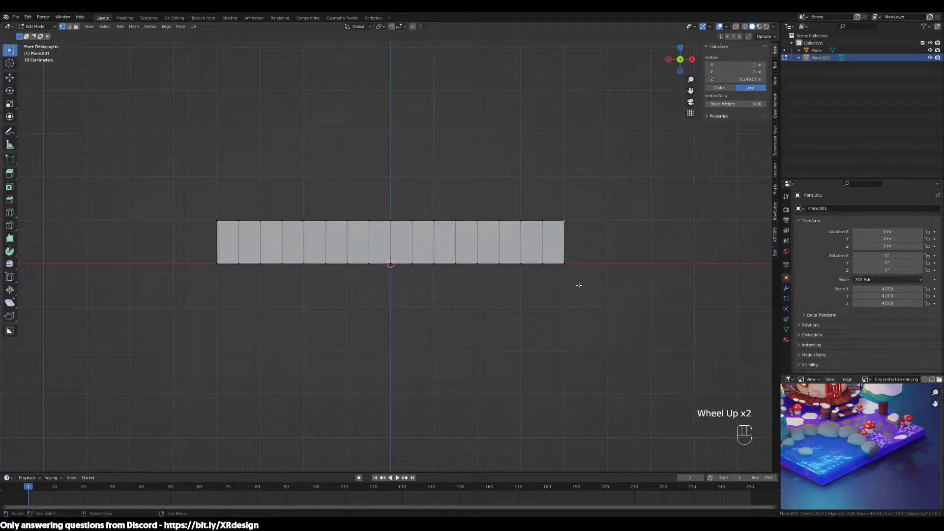
key("z")
left_click_drag(636, 248, 153, 355)
left_click_drag(154, 248, 627, 297)
left_click_drag(628, 243, 237, 320)
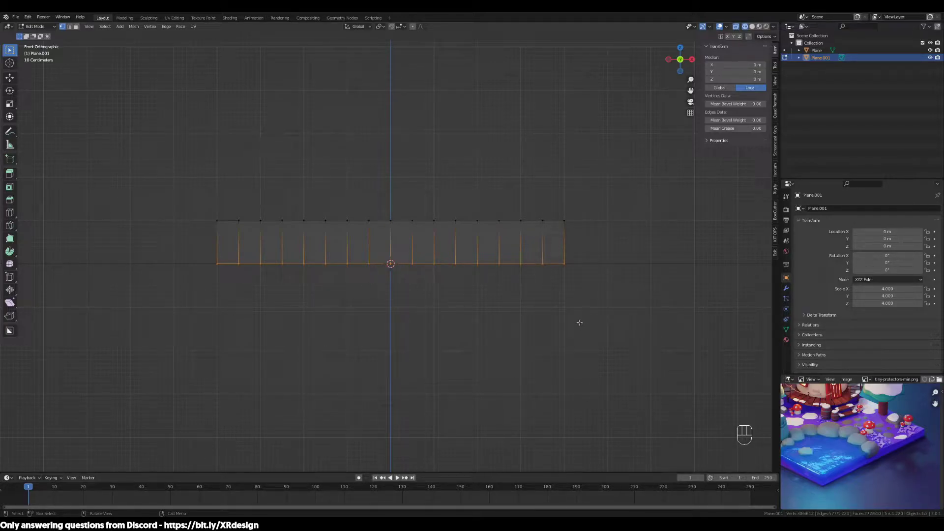
key("h")
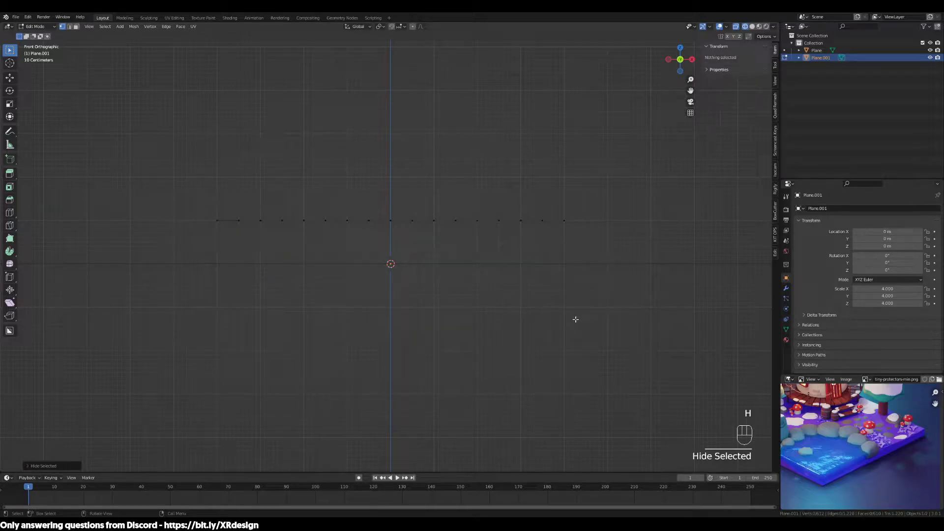
Select the 4 by 4 block of vertices at the top grid's pond corner, on the positive X, negative Y side.
middle_click_drag(576, 332, 522, 358)
left_click_drag(533, 211, 221, 302)
left_click_drag(617, 171, 156, 368)
left_click(479, 322)
middle_click_drag(478, 322, 503, 288)
left_click_drag(230, 287, 248, 260)
middle_click_drag(308, 276, 389, 296)
middle_click_drag(544, 281, 596, 270)
left_click_drag(645, 272, 543, 366)
middle_click_drag(620, 349, 604, 358)
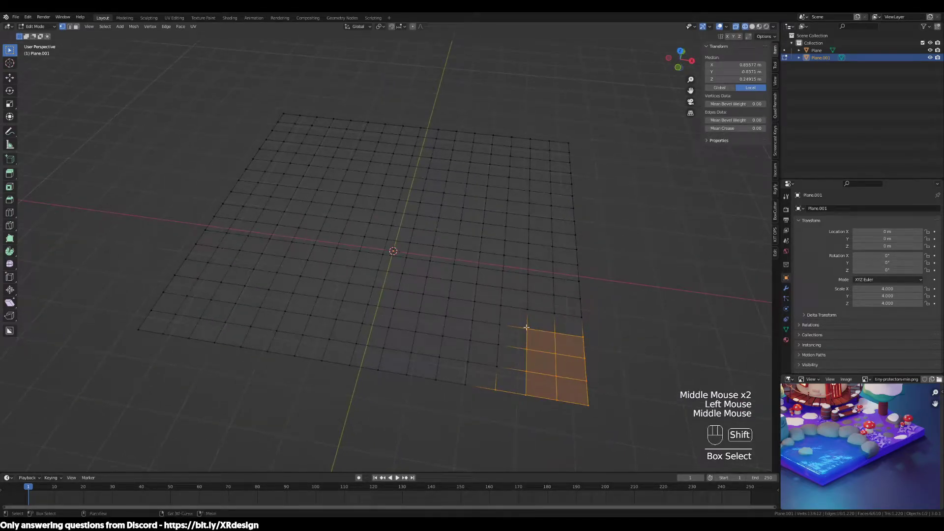
left_click_drag(521, 319, 491, 413, "shift")
middle_click_drag(553, 355, 546, 346)
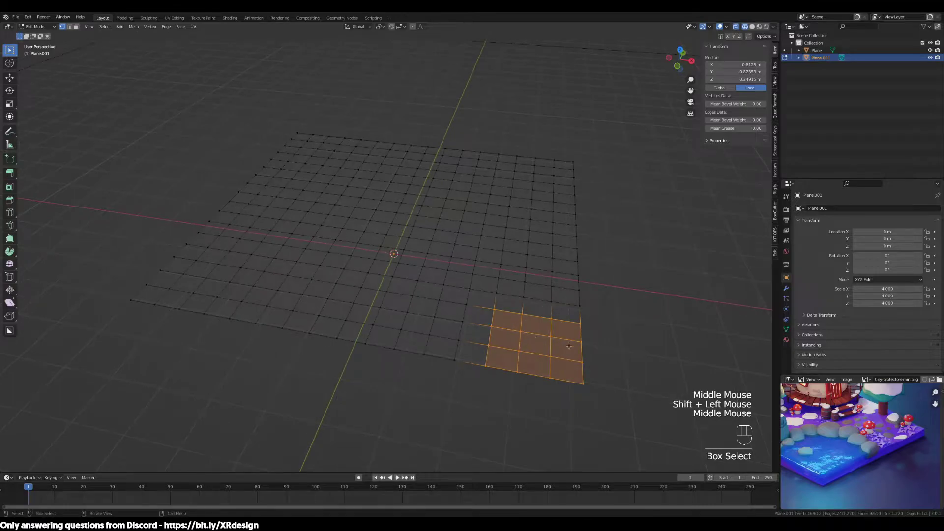
middle_click_drag(525, 311, 512, 343)
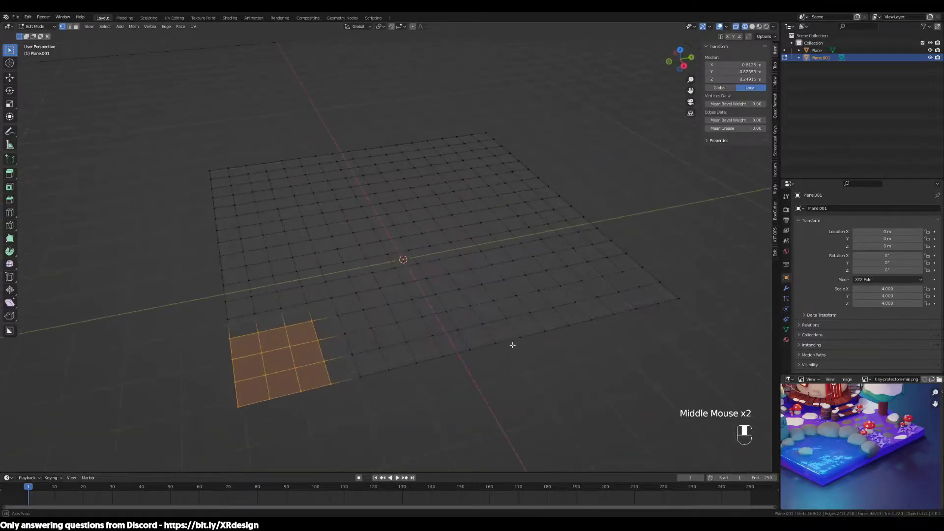
middle_click_drag(350, 361, 381, 349)
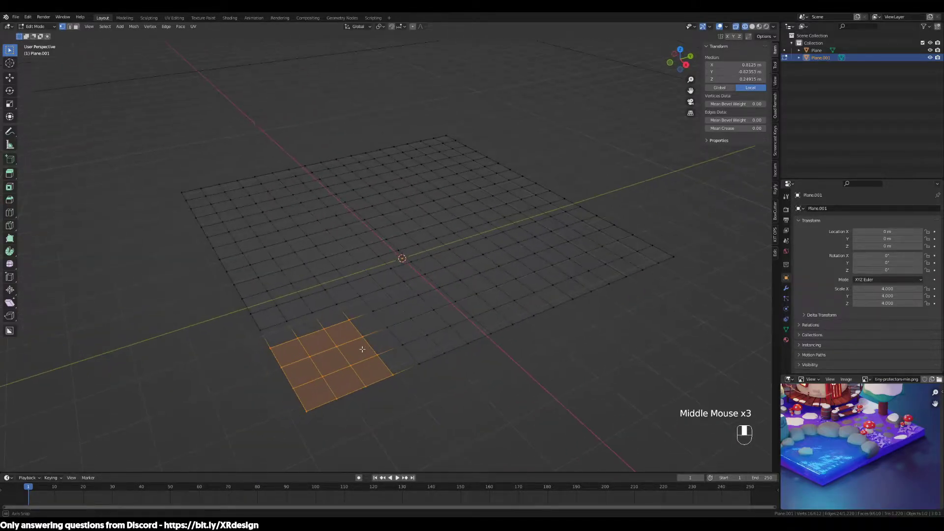
Enable proportional editing and lower the selected pond corner about 0.23 m along Z with a proportional size of about 3.45 m.
left_click(412, 27)
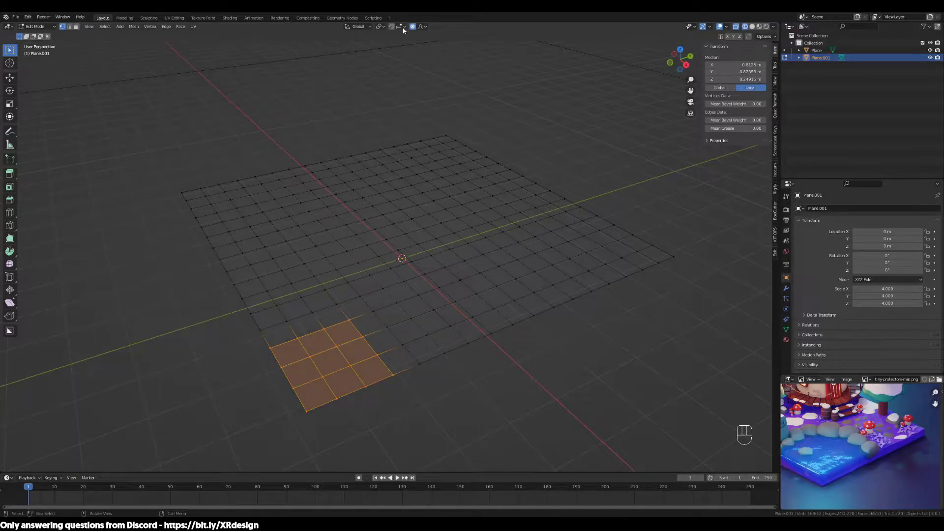
middle_click_drag(482, 171, 418, 35)
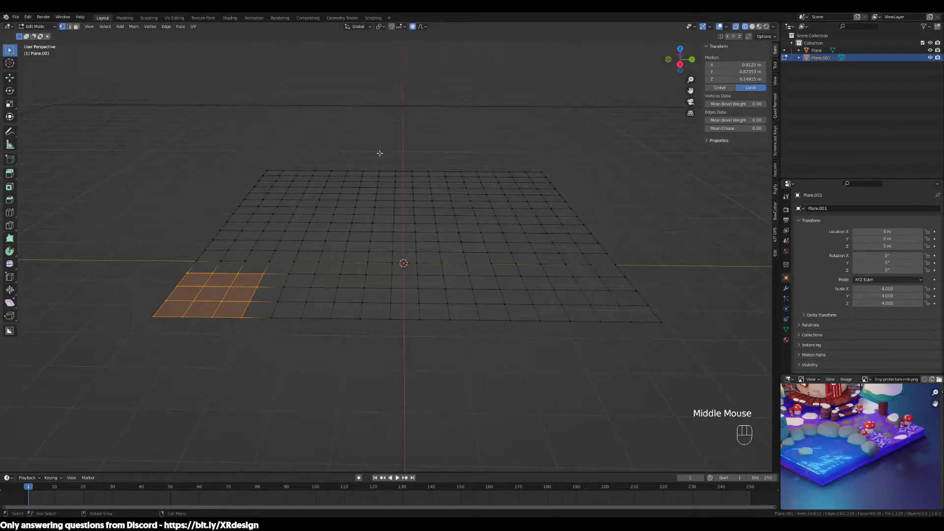
middle_click_drag(341, 171, 501, 185)
scroll(502, 186, "up", 2)
middle_click_drag(522, 219, 492, 191, "shift")
scroll(481, 200, "down", 2)
key("g")
key("z")
scroll(511, 192, "down", 2)
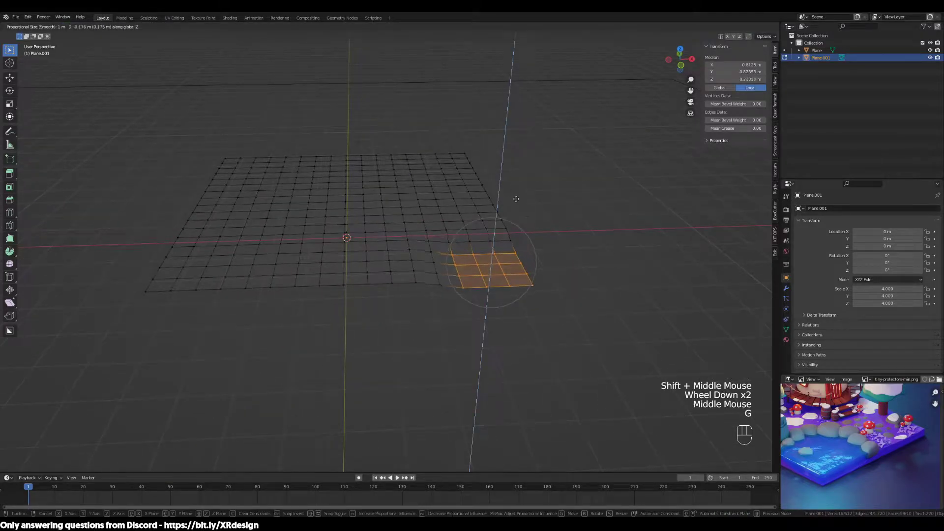
scroll(516, 197, "down", 4)
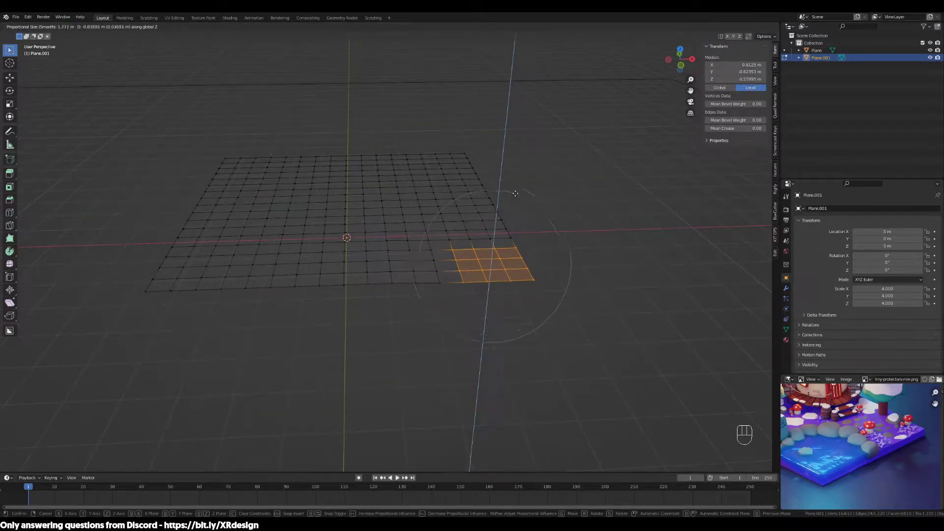
scroll(518, 199, "down", 4)
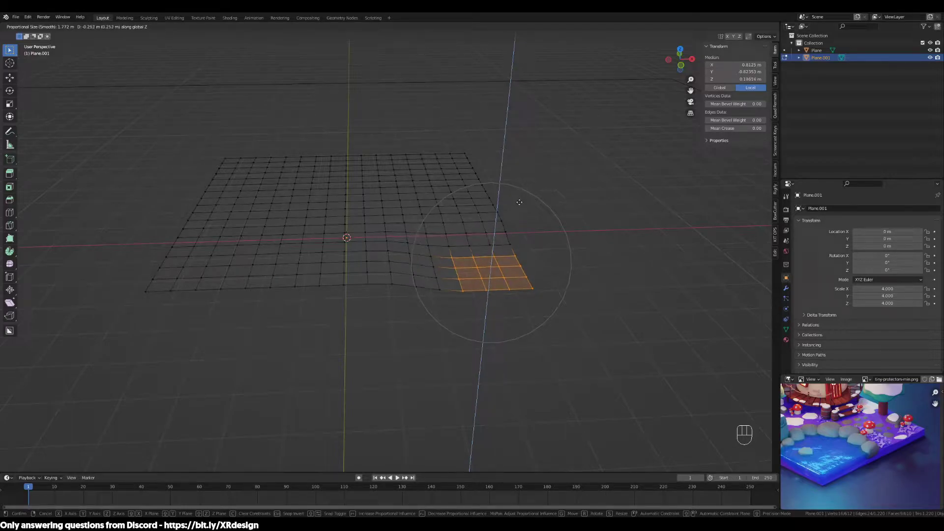
scroll(519, 197, "up", 2)
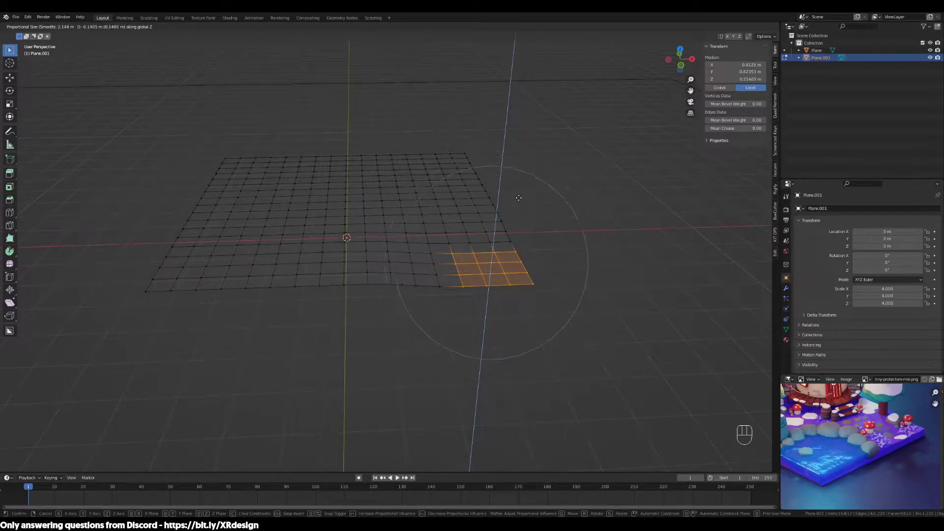
scroll(518, 207, "down", 3)
scroll(519, 207, "down", 2)
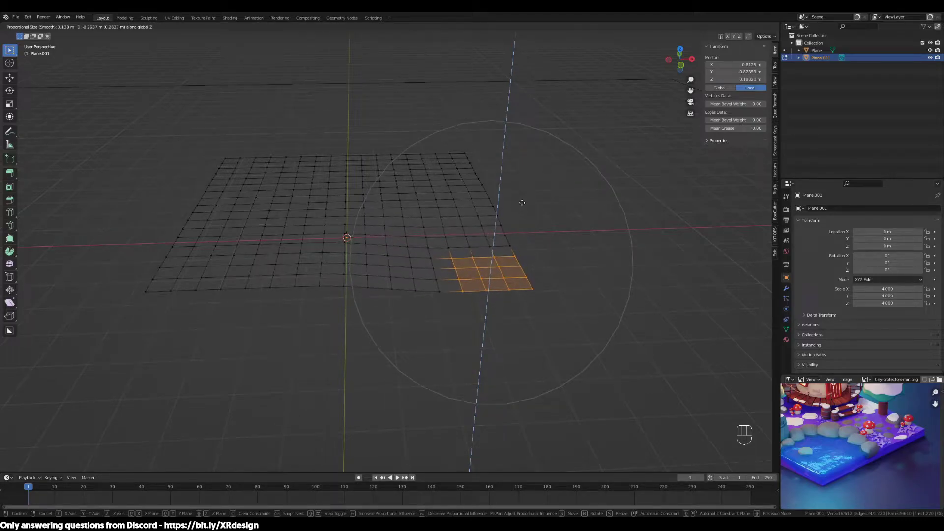
scroll(525, 206, "down", 1)
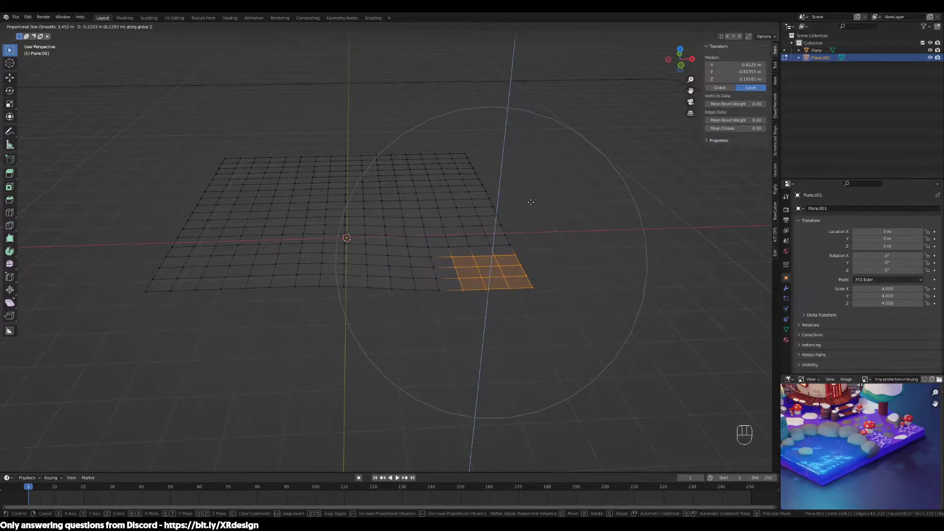
left_click(530, 202)
Lower the pond corner further in front view so the surface slopes smoothly down to it, and refine its depth in perspective.
key("KP_1")
scroll(531, 202, "up", 2)
middle_click_drag(531, 202, 502, 297, "shift")
key("g")
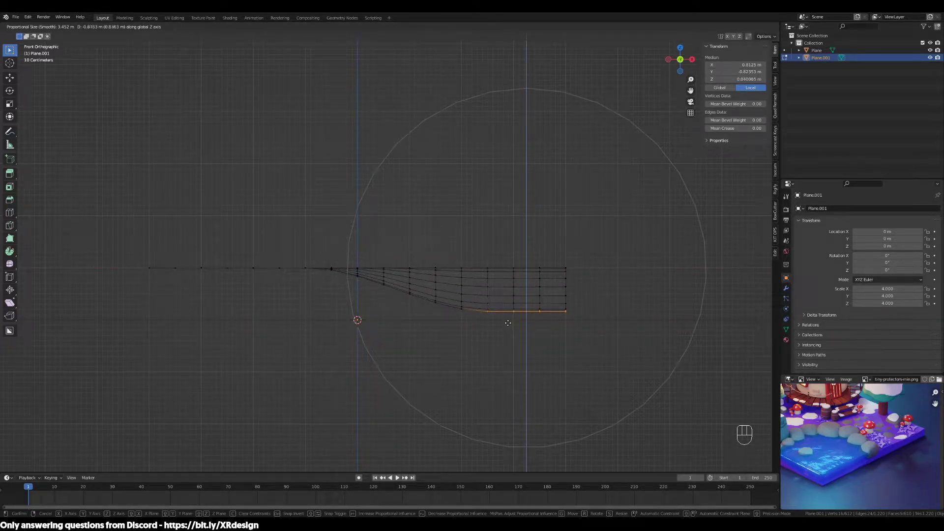
left_click(509, 318)
middle_click_drag(508, 318, 412, 302)
scroll(584, 312, "down", 2)
key("g")
left_click(445, 290)
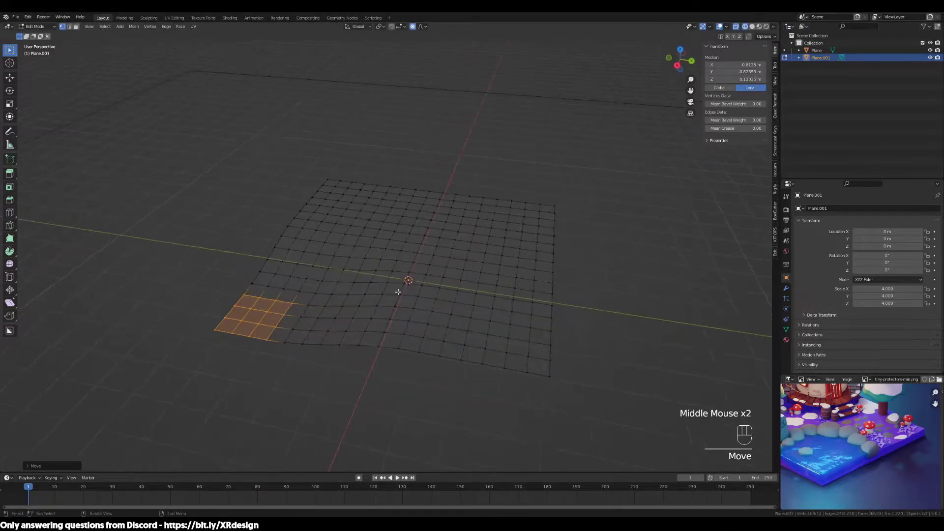
Readjust the pond corner along Z to a local height of about 0.12 m, with a proportional size of about 3.8 m.
middle_click_drag(350, 271, 513, 275)
key("g")
key("z")
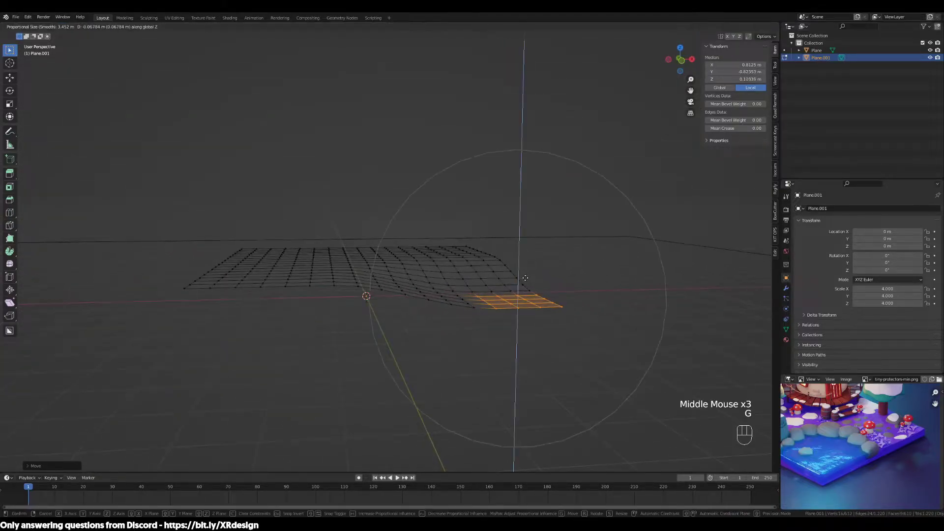
scroll(527, 275, "down", 1)
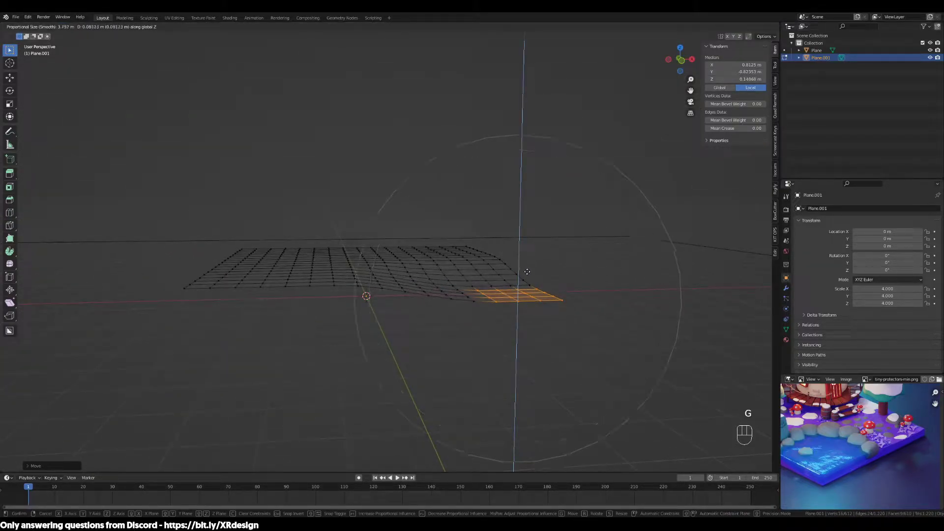
left_click(528, 276)
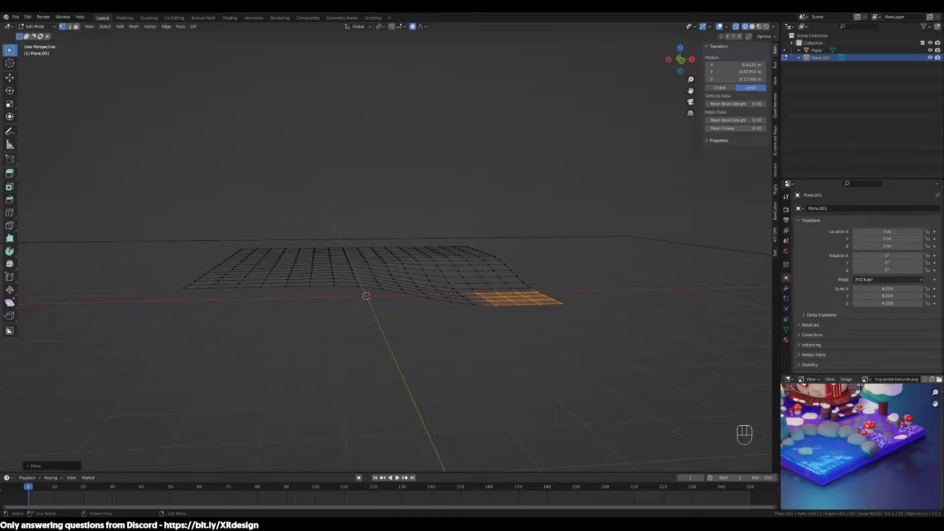
Fine-tune the pond corner's height along Z, return to Object Mode and check the sloped slab from several sides.
mouse_move(549, 240)
middle_mouse_down()
mouse_move(569, 280)
mouse_move(554, 255)
mouse_move(562, 248)
middle_mouse_up()
key("g")
key("z")
left_click(560, 247)
middle_click_drag(595, 293, 582, 290)
key("Tab")
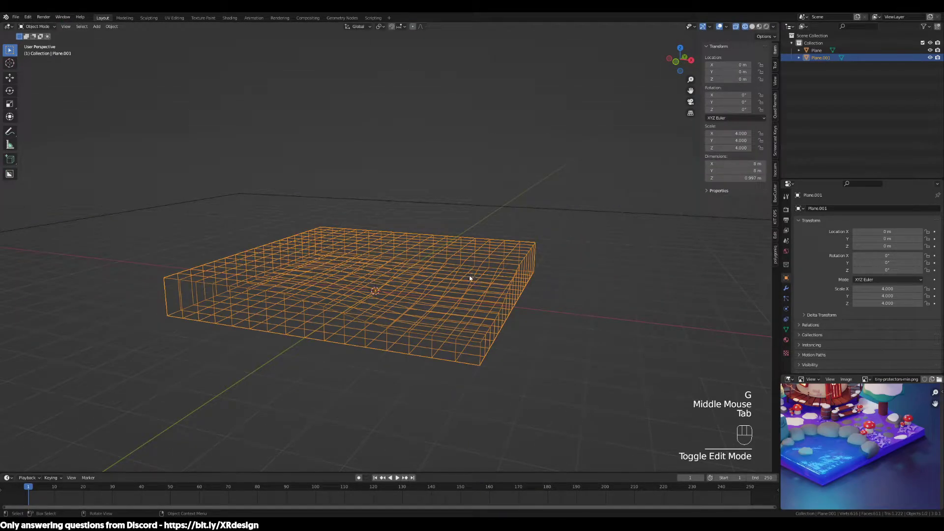
middle_click_drag(476, 274, 359, 242)
middle_click_drag(434, 310, 266, 255)
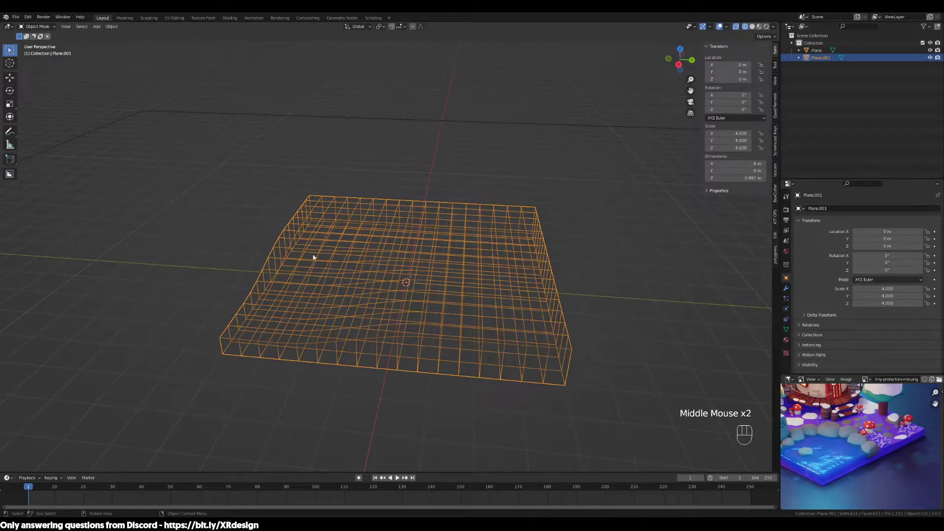
Inspect the sloped slab from several sides and switch the viewport from wireframe to solid shading.
middle_click_drag(413, 260, 393, 198)
middle_click_drag(428, 237, 480, 257)
key("Tab")
key("Tab")
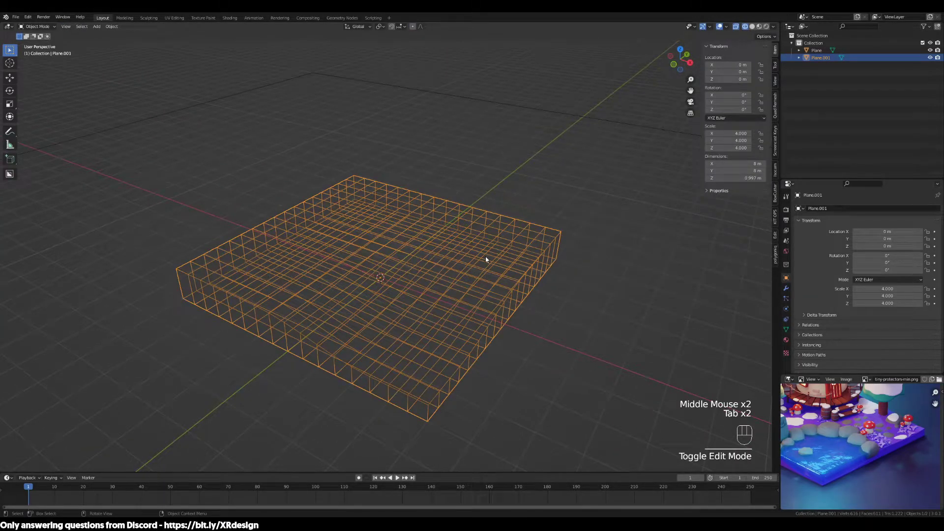
key("x")
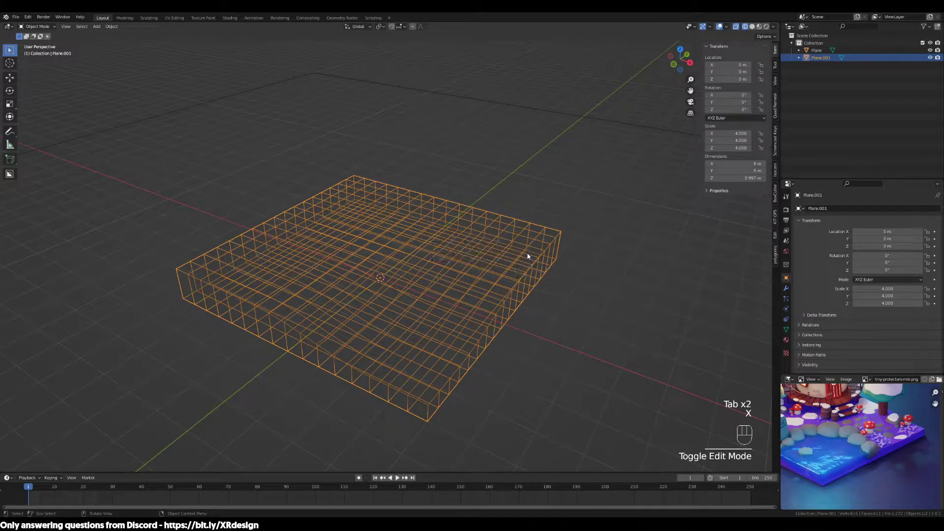
key("z")
mouse_move(607, 276)
middle_mouse_down()
mouse_move(545, 291)
mouse_move(558, 278)
mouse_move(533, 358)
mouse_move(491, 337)
mouse_move(482, 345)
mouse_move(545, 362)
mouse_move(402, 403)
middle_mouse_up()
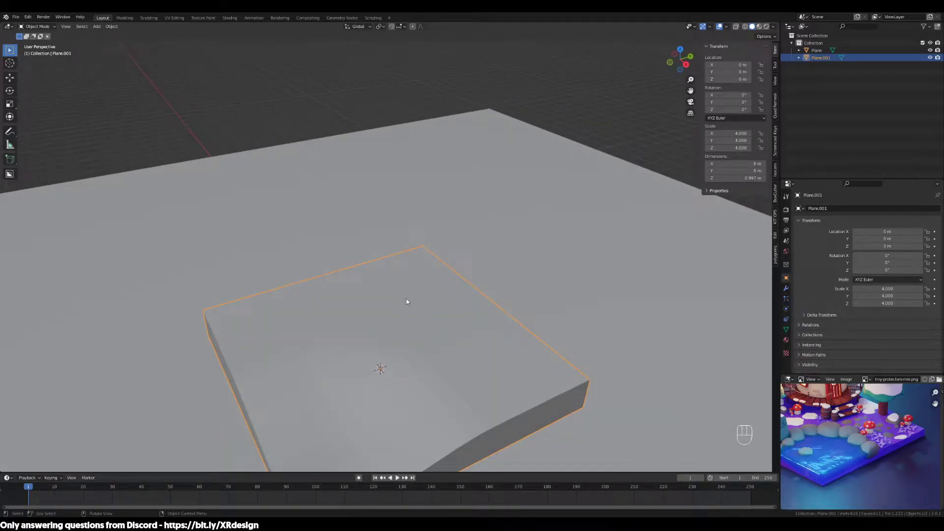
Add a cylinder mesh at the scene centre, keeping the default radius of 1 m and depth of 2 m.
middle_click_drag(489, 297, 531, 299, "shift")
middle_click_drag(450, 288, 477, 287)
key("shift+a")
mouse_move(477, 287)
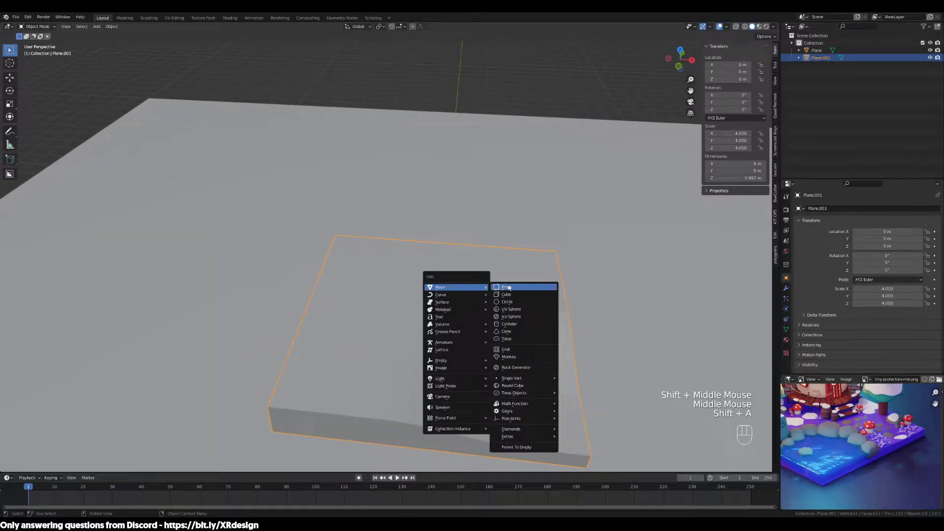
left_click(511, 324)
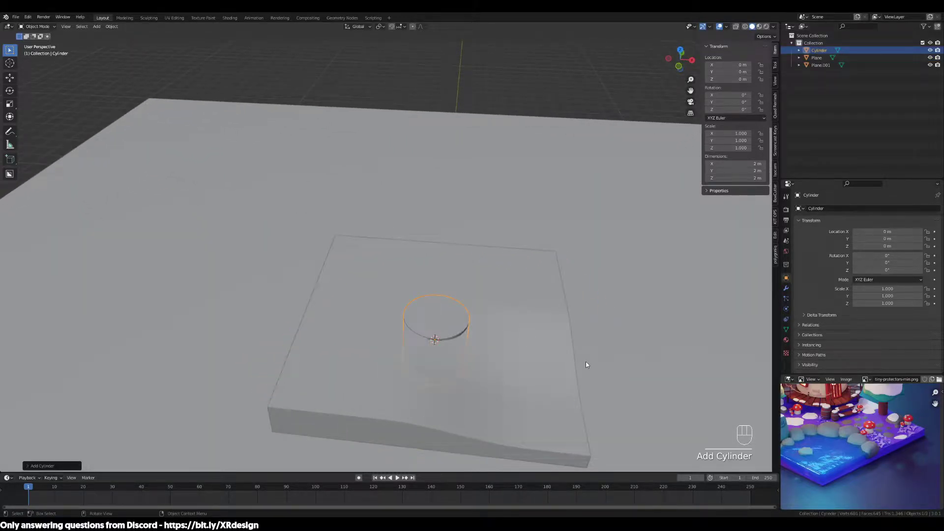
left_click(27, 467)
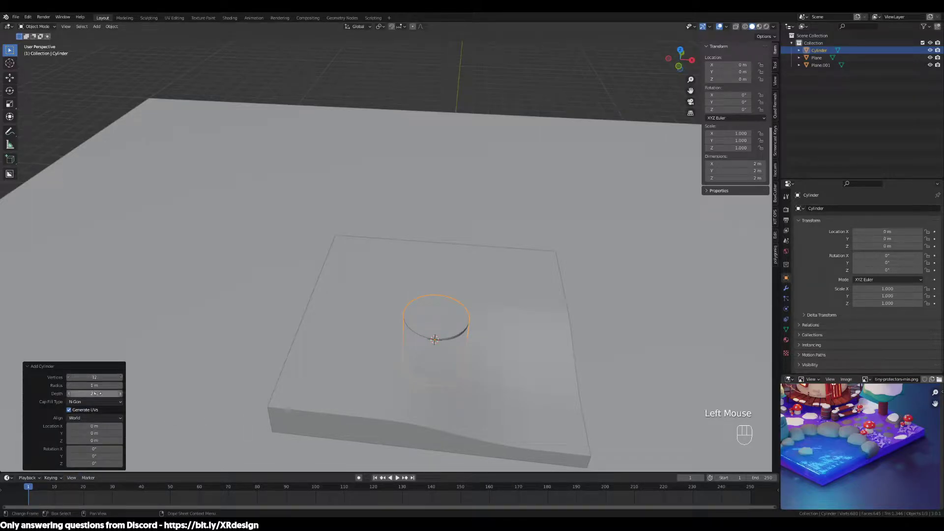
left_click(28, 367)
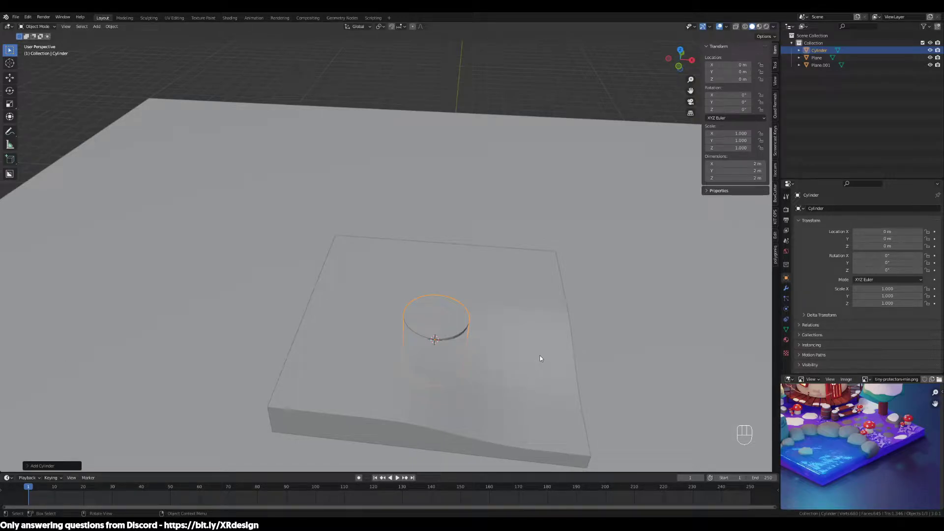
Move the cylinder horizontally to the slab's high back corner, at about X -2.47 m and Y 2.62 m.
key("g")
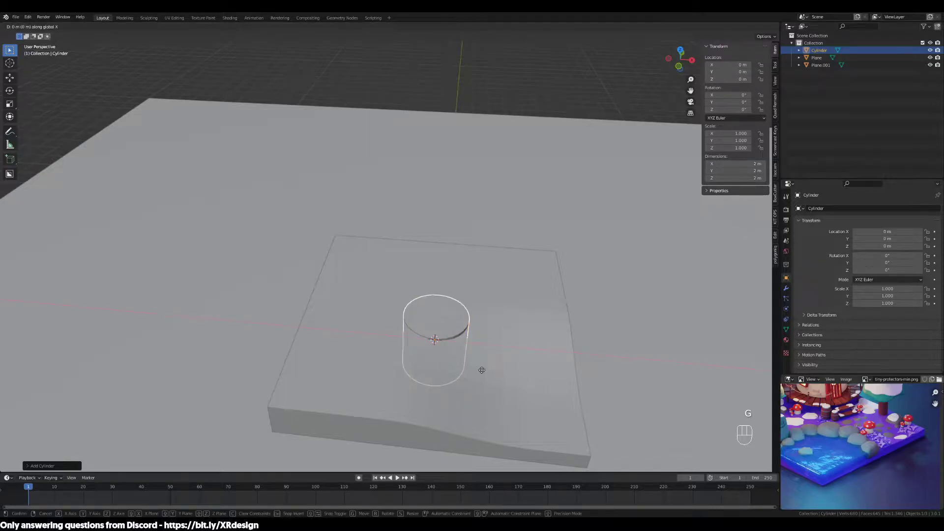
left_click(403, 385)
middle_click_drag(617, 345, 465, 361)
key("g")
left_click(535, 317)
middle_click_drag(534, 317, 549, 346)
key("g")
key("y")
left_click(555, 343)
Raise the cylinder along Z to about 1.95 m so that it stands on the slab.
key("g")
key("z")
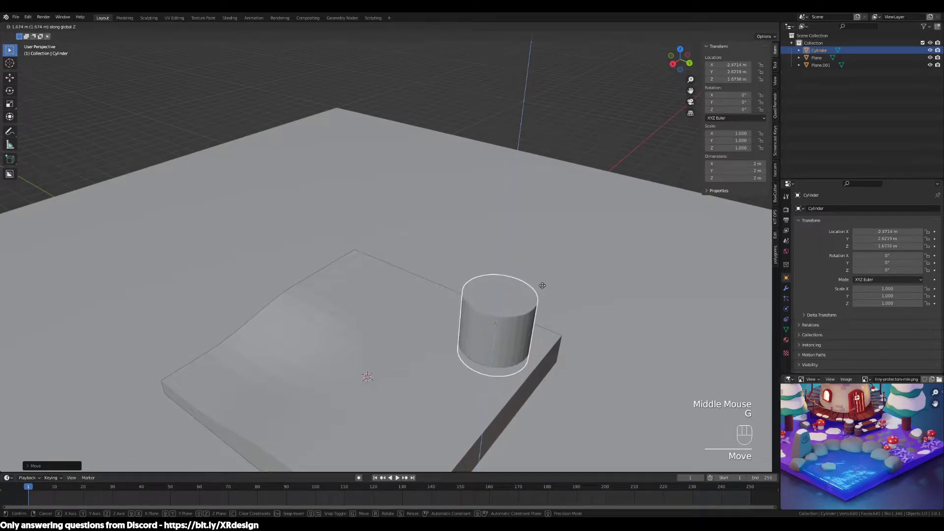
left_click(602, 337)
middle_click_drag(602, 337, 546, 344)
scroll(604, 329, "up", 2)
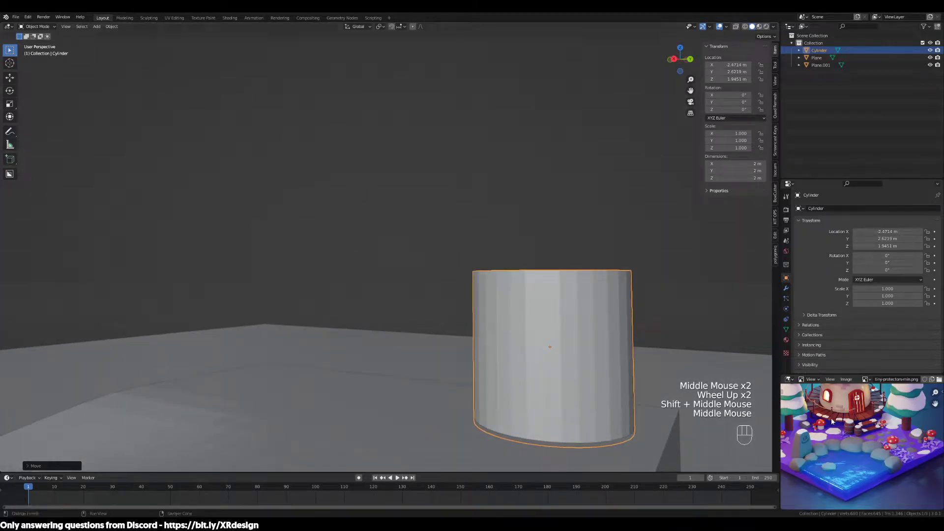
Examine the mushroom house's body and cap in the reference image and compare them with the cylinder.
scroll(830, 422, "down", 2)
middle_click_drag(831, 424, 844, 462)
scroll(850, 434, "up", 2)
scroll(844, 462, "down", 1)
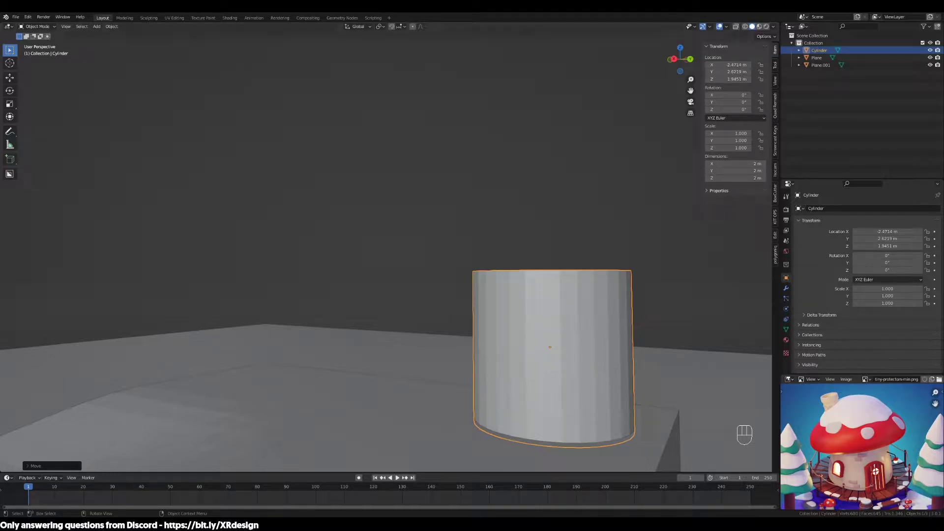
middle_click_drag(455, 283, 511, 276)
left_click(524, 297)
left_click(393, 265)
middle_click_drag(465, 304, 470, 310)
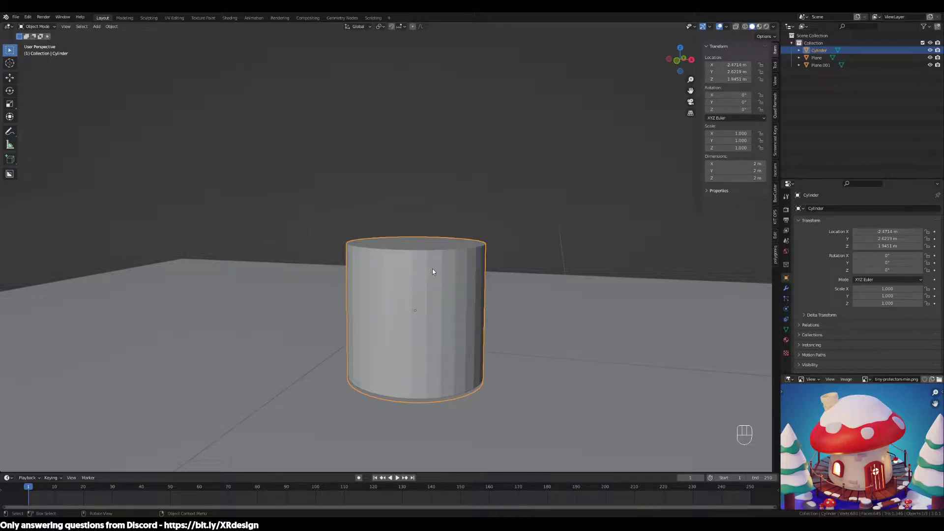
Enter Edit Mode on the cylinder and select its top face in face select mode.
key("Tab")
middle_click_drag(432, 271, 416, 253)
left_click(411, 248)
key("3")
left_click(408, 242)
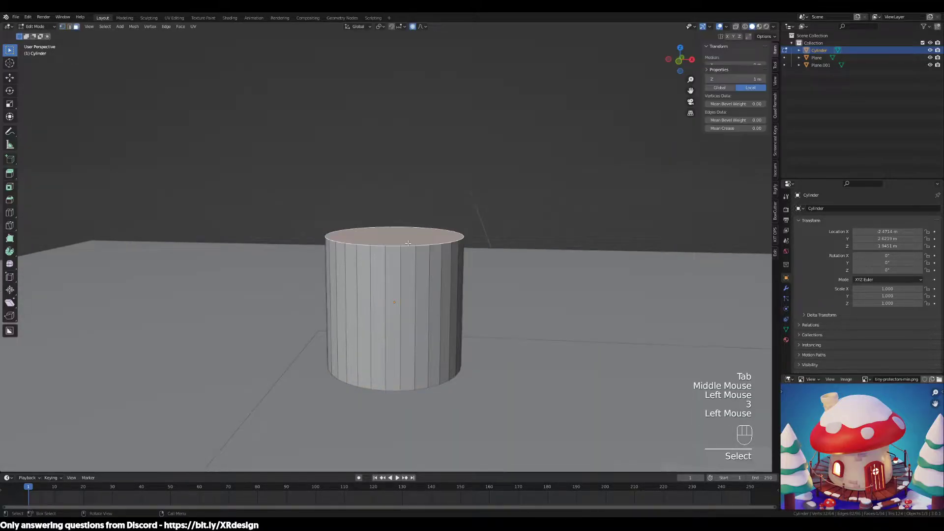
key("ctrl+r")
scroll(431, 330, "up", 2)
scroll(430, 330, "up", 1)
scroll(431, 329, "up", 2)
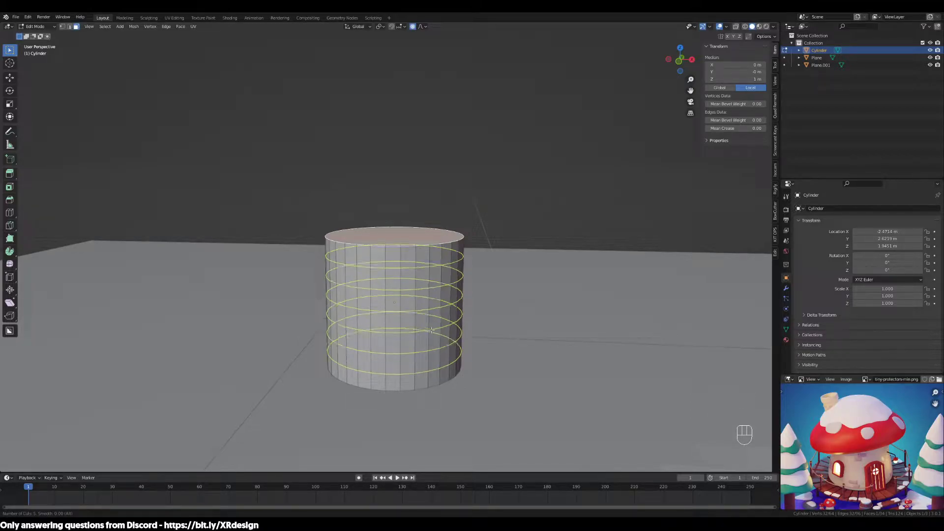
key("Escape")
Add eight evenly spaced horizontal loop cuts around the cylinder's side.
middle_click_drag(675, 375, 677, 373)
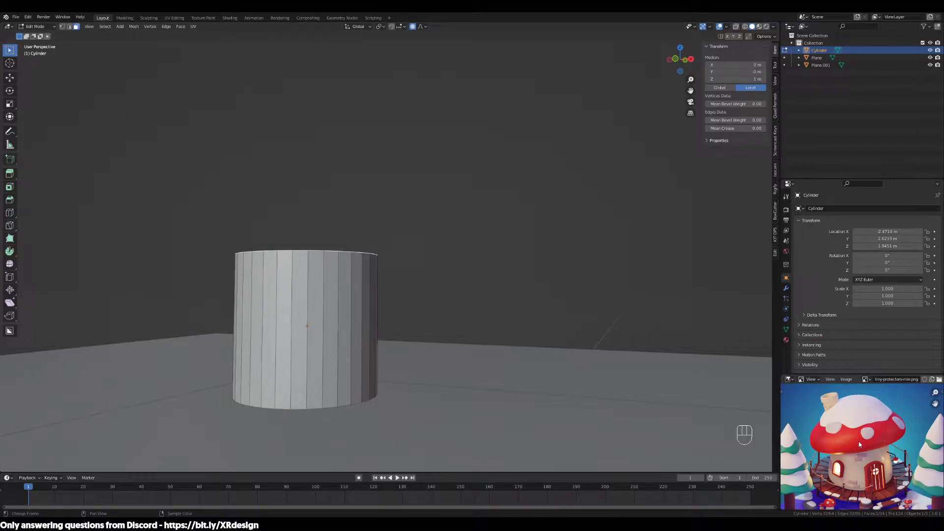
middle_click_drag(490, 352, 597, 390)
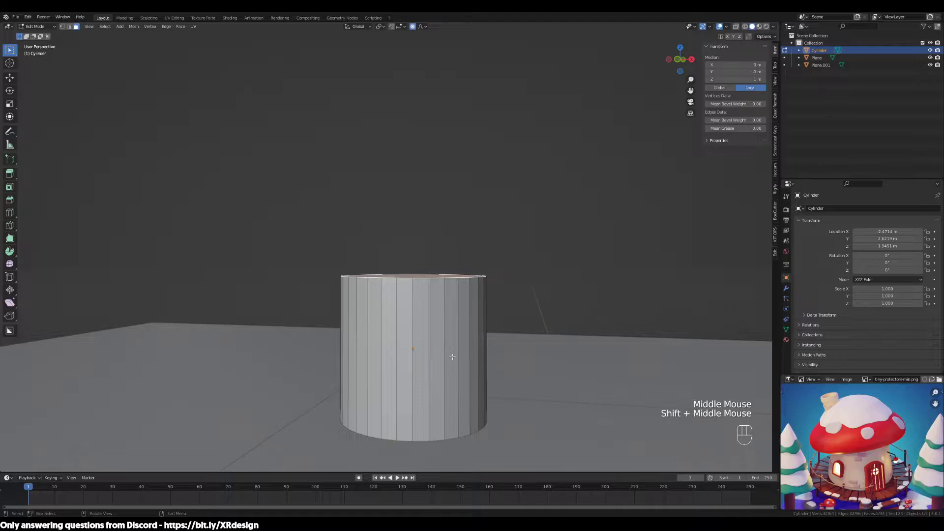
key("ctrl+r")
scroll(415, 328, "up", 3)
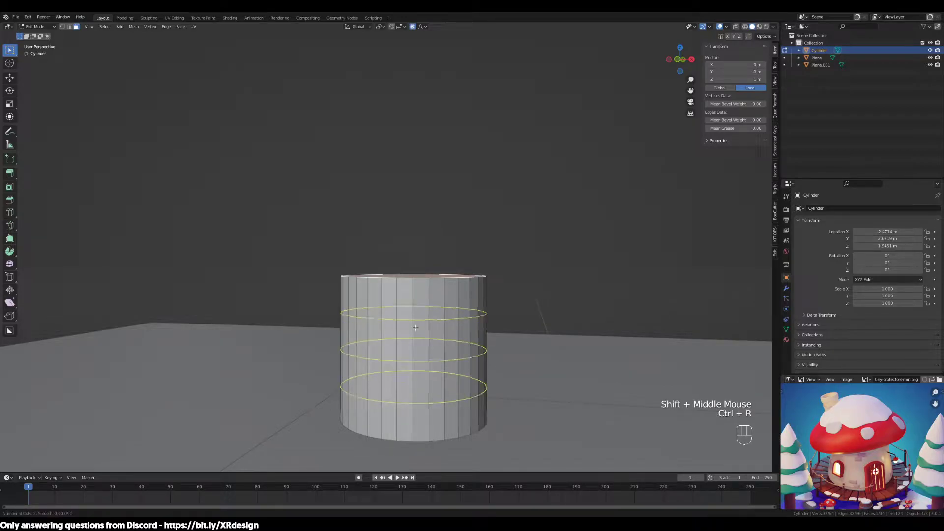
scroll(415, 328, "up", 3)
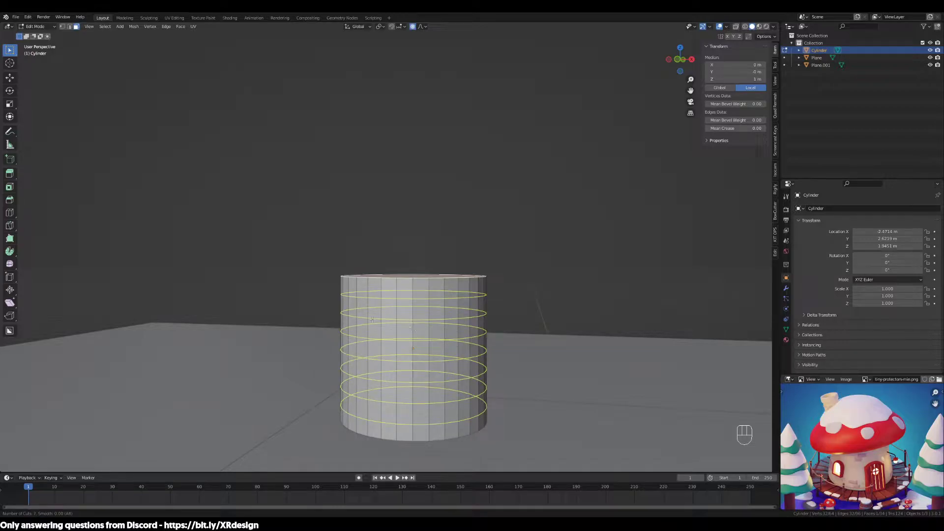
scroll(360, 363, "up", 1)
left_click(359, 362)
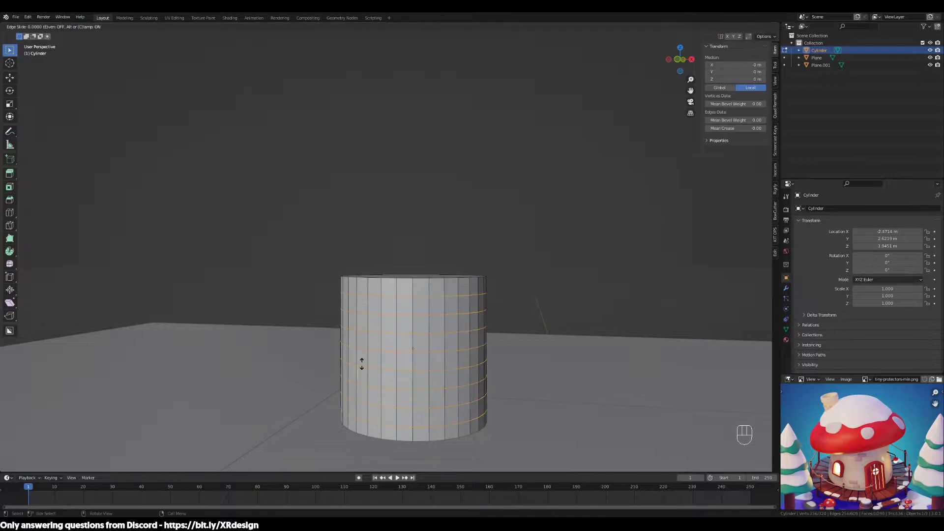
left_click(375, 364)
scroll(470, 344, "down", 2)
mouse_move(470, 344)
middle_mouse_down()
mouse_move(517, 343)
mouse_move(522, 352)
mouse_move(537, 342)
mouse_move(531, 328)
mouse_move(468, 329)
middle_mouse_up()
Select the whole cylinder mesh and turn off proportional editing.
key("a")
scroll(520, 345, "up", 1)
scroll(524, 354, "down", 2)
scroll(531, 349, "up", 2)
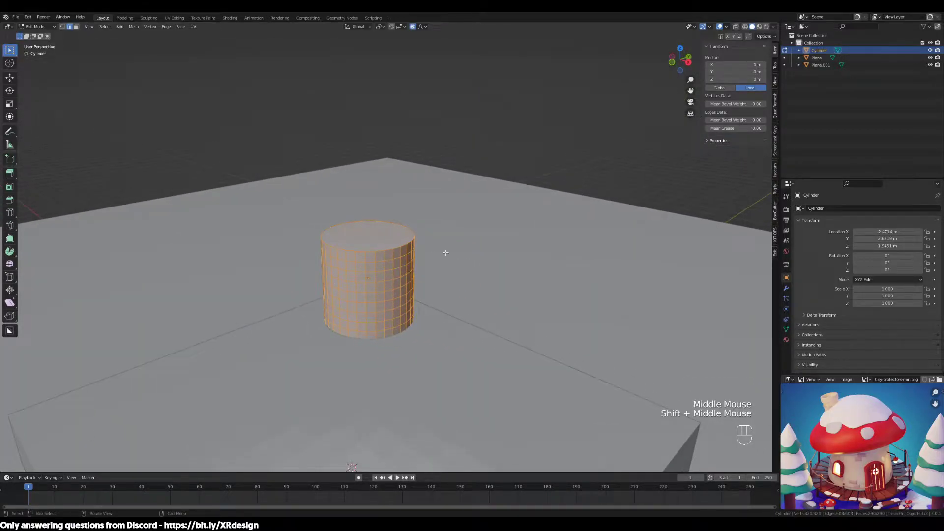
key("a")
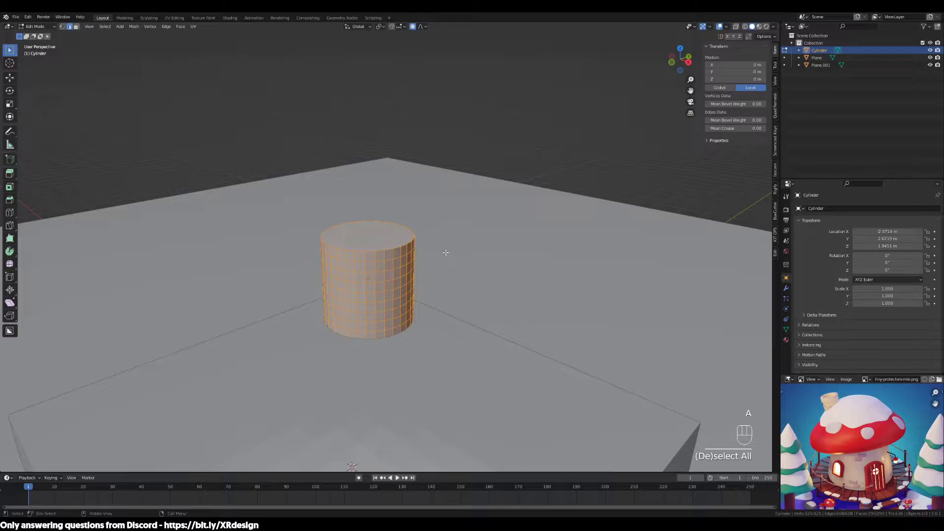
key("s")
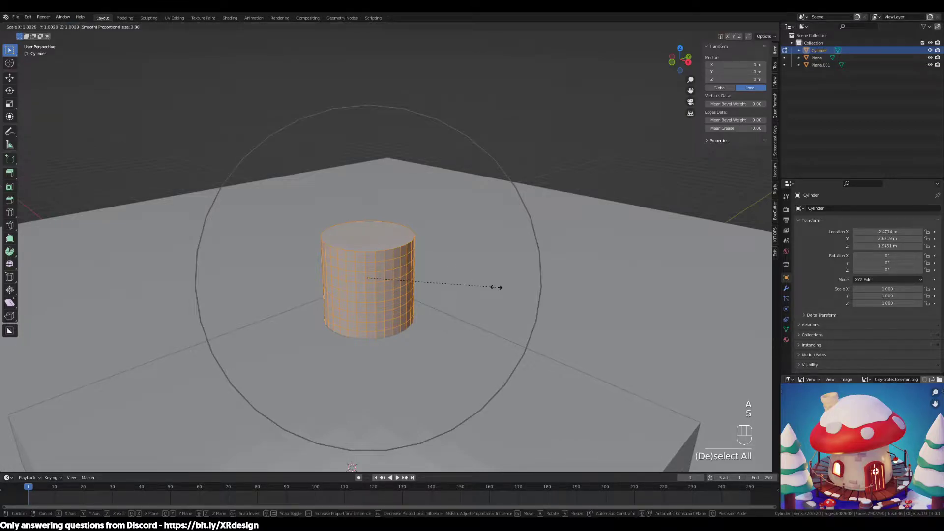
left_click(501, 288)
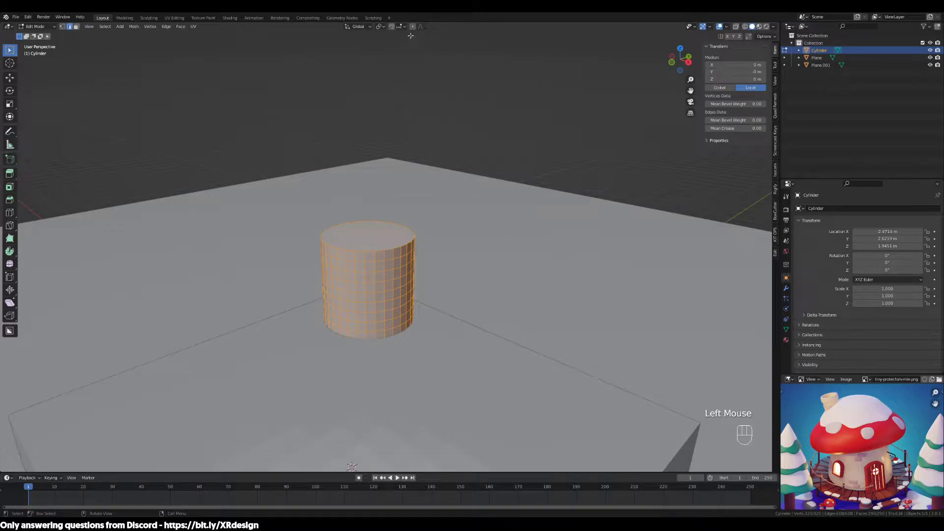
middle_click_drag(555, 265, 522, 268)
key("s")
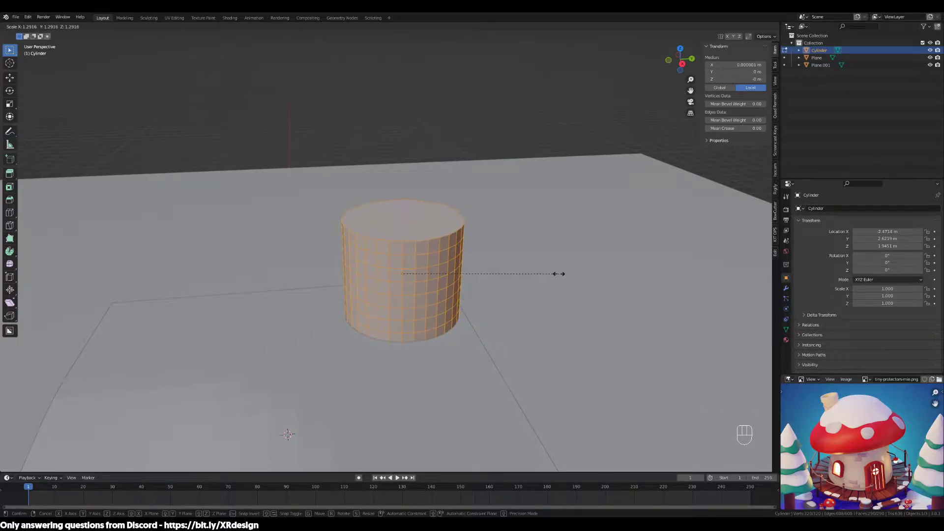
key("z")
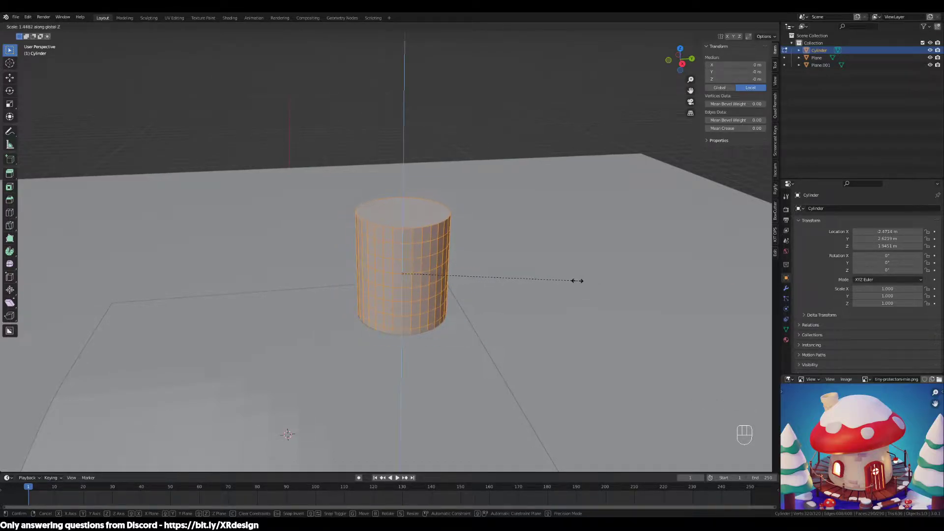
right_click(558, 273)
Scale the whole cylinder mesh up uniformly to about 2.55 m in each dimension.
middle_click_drag(558, 272, 580, 292)
key("s")
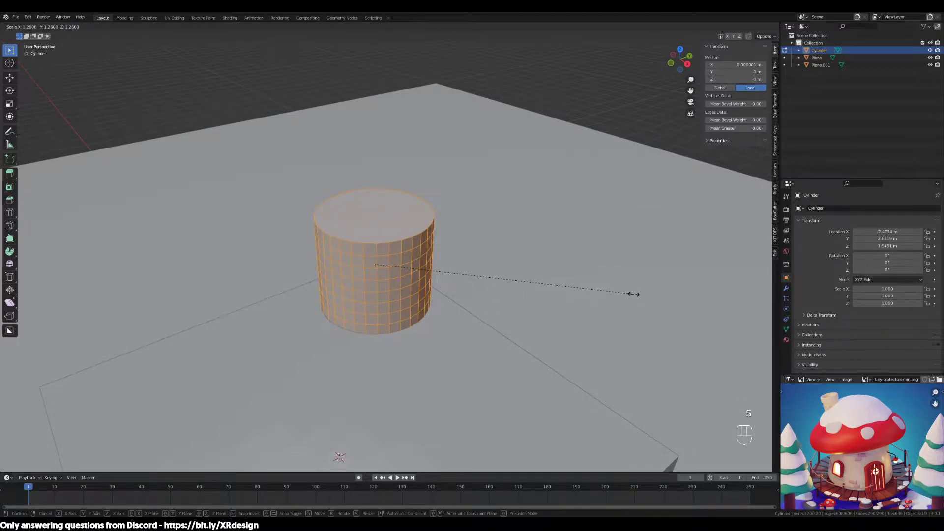
left_click(624, 294)
middle_click_drag(624, 293, 497, 299)
In Object Mode, move the cylinder within the XY plane to about X -2.19 m and Y 2.32 m, clear of the slab's edges.
key("Tab")
key("g")
key("shift+z")
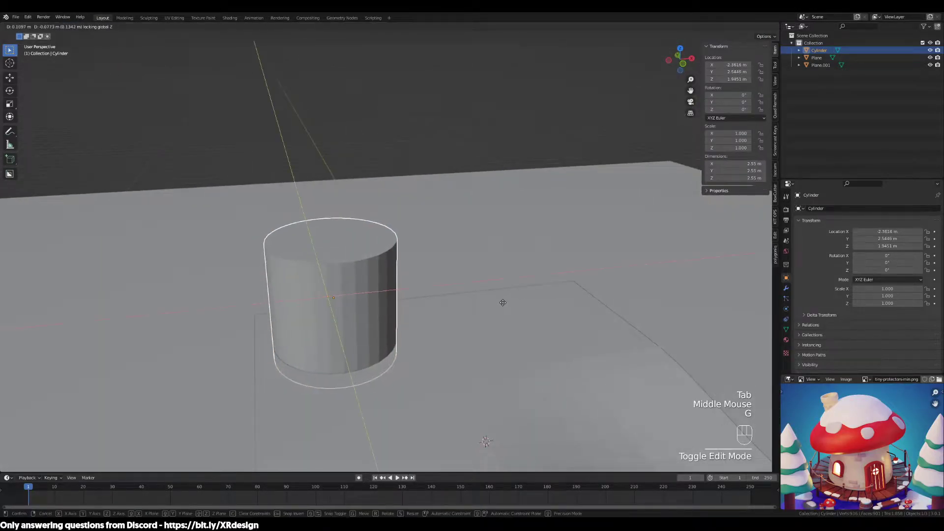
left_click(510, 308)
middle_click_drag(559, 309, 484, 316)
left_click(452, 349)
scroll(445, 343, "down", 2)
left_click(369, 282)
middle_click_drag(377, 315, 442, 300)
In Edit Mode, shorten the cylinder mesh along Z and lower it about 0.02 m onto the slab.
key("Tab")
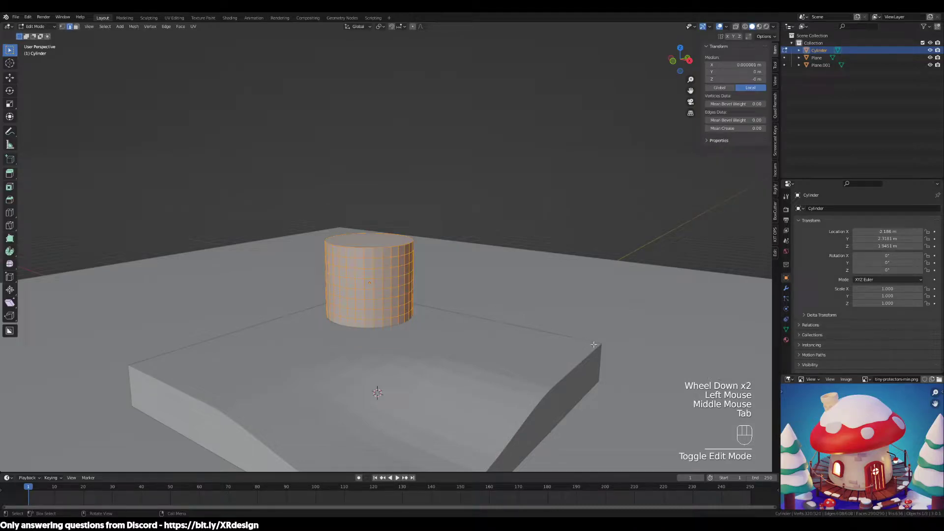
scroll(580, 332, "up", 2)
key("s")
key("z")
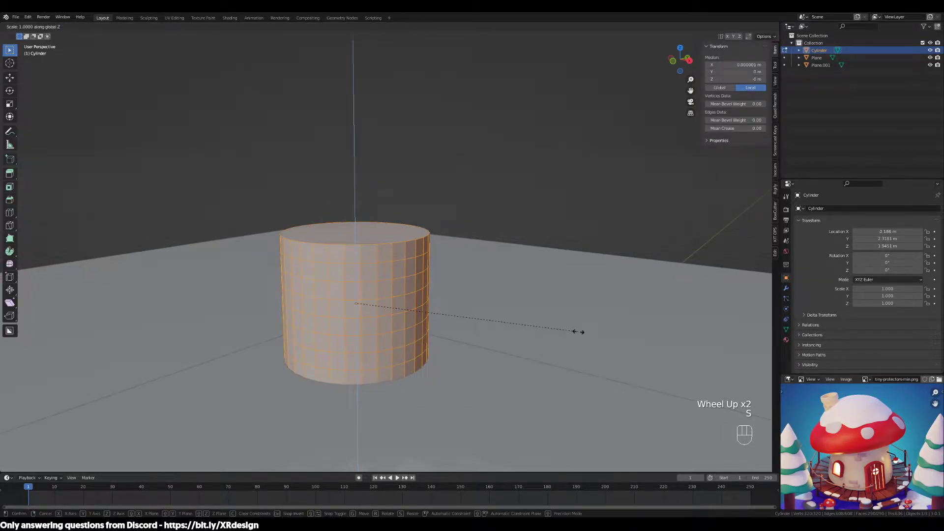
left_click(519, 314)
key("g")
key("z")
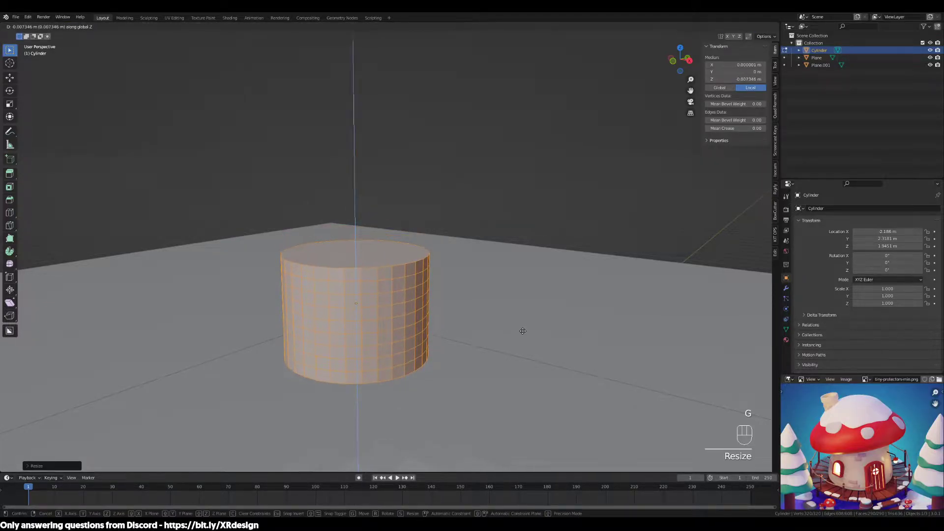
left_click(522, 332)
mouse_move(523, 332)
middle_mouse_down()
mouse_move(461, 329)
mouse_move(624, 352)
mouse_move(521, 342)
middle_mouse_up()
key("Tab")
key("Tab")
In wireframe front view, select the cylinder's top cap and upper four rows of side faces.
scroll(591, 373, "up", 2)
middle_click_drag(590, 373, 549, 322, "shift")
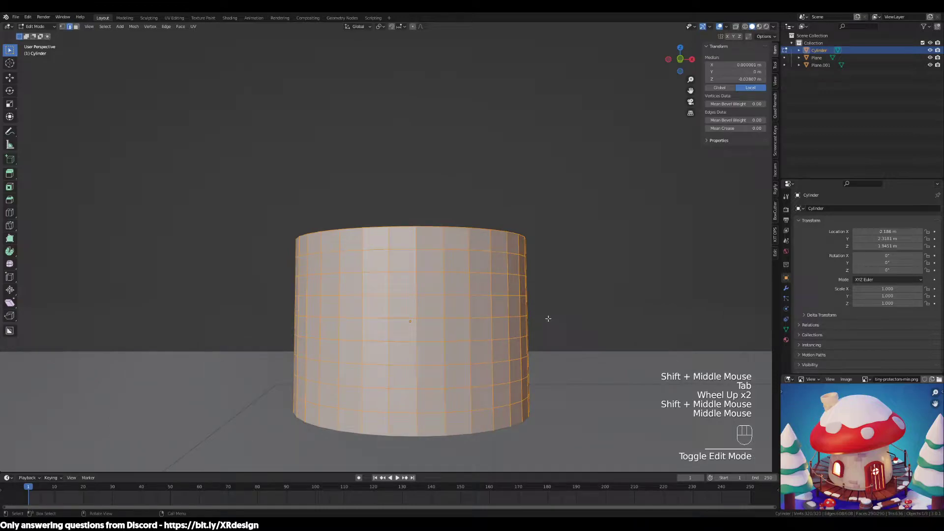
key("3")
middle_click_drag(521, 280, 552, 282)
key("z")
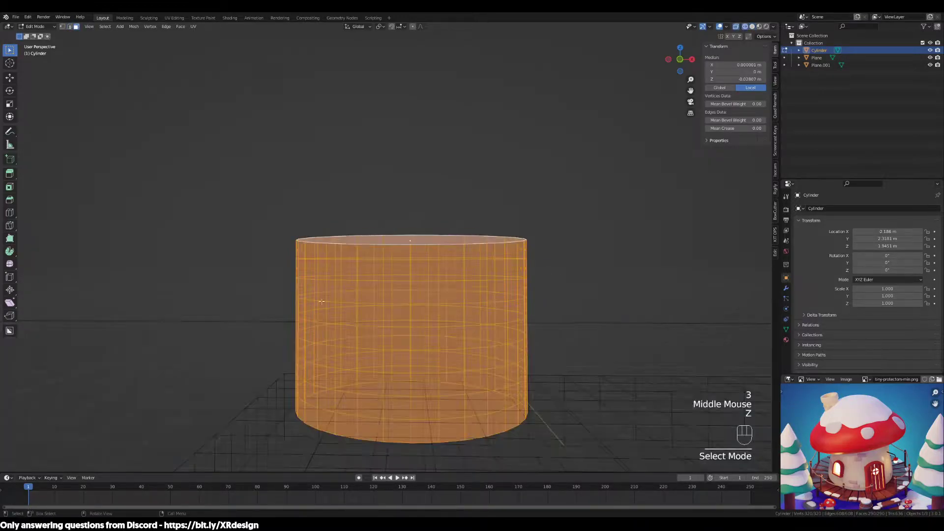
scroll(480, 284, "down", 1)
key("KP_1")
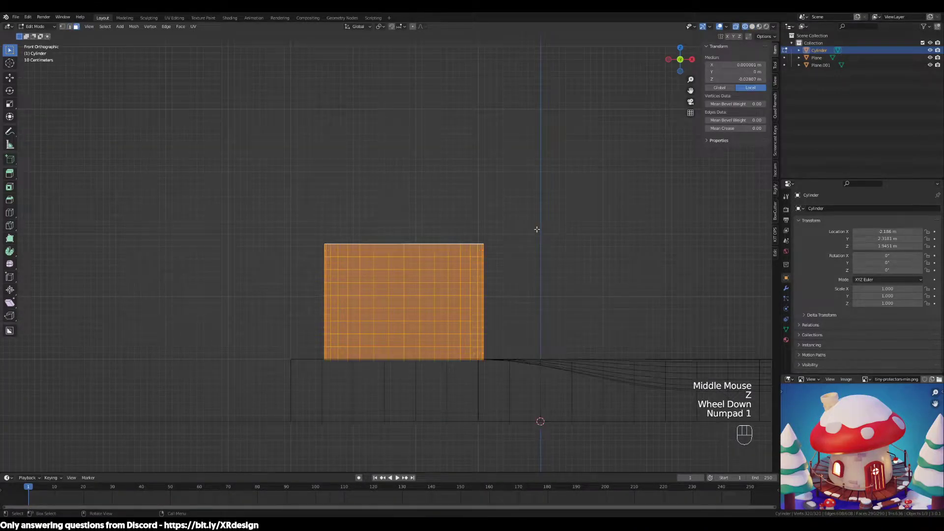
scroll(590, 216, "up", 2)
left_click_drag(615, 204, 247, 326)
left_click_drag(648, 186, 210, 326)
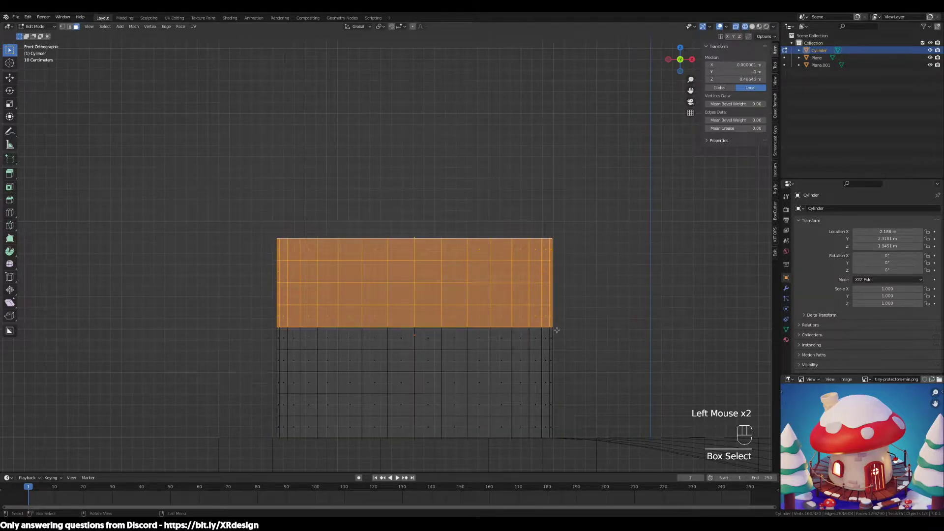
scroll(582, 285, "down", 2)
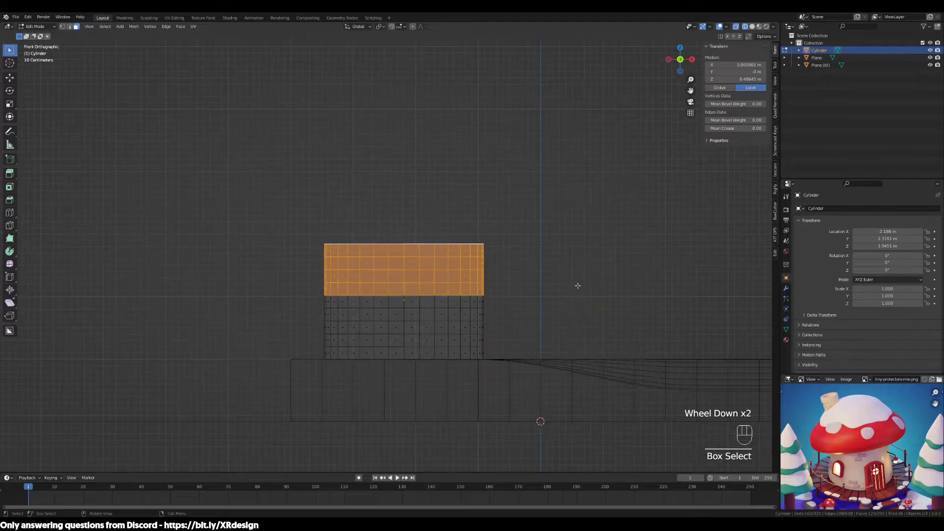
Raise the selected top cap and upper side faces of the cylinder about 0.69 m along Z.
middle_click_drag(575, 284, 552, 297)
key("g")
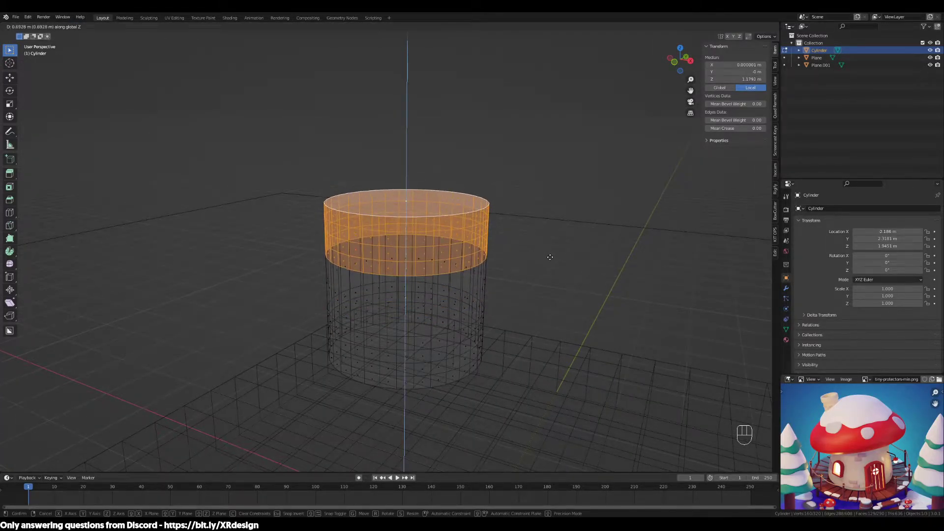
left_click(546, 285)
middle_click_drag(545, 286, 570, 268)
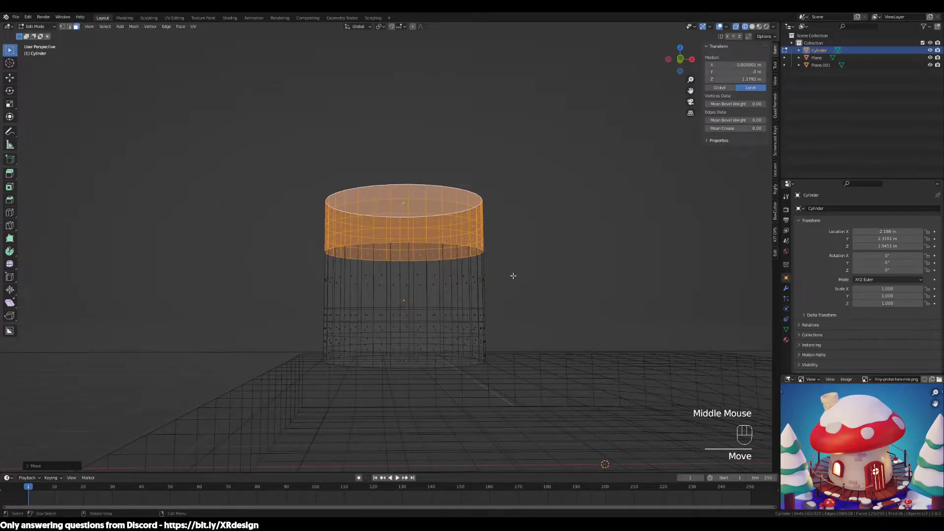
middle_click_drag(513, 276, 497, 275)
middle_click_drag(448, 238, 438, 254)
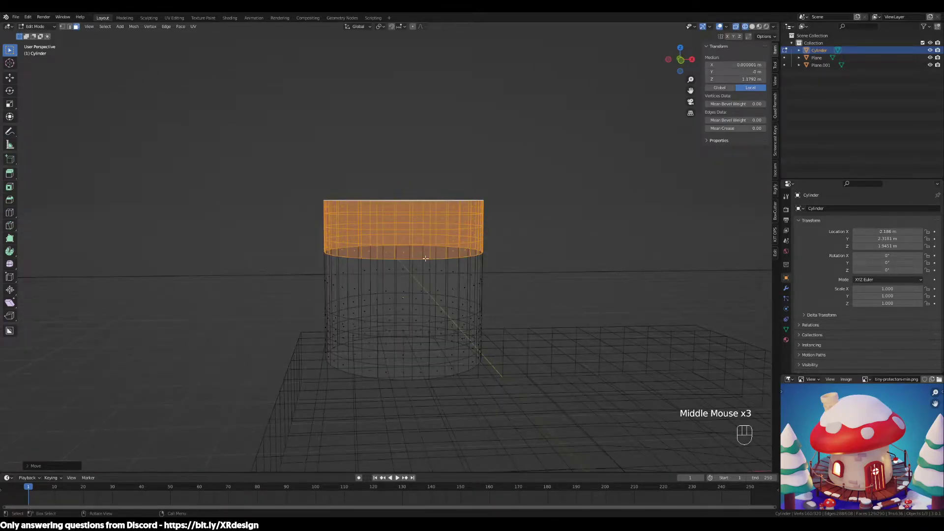
middle_click_drag(470, 319, 508, 320)
key("3")
left_click(471, 262)
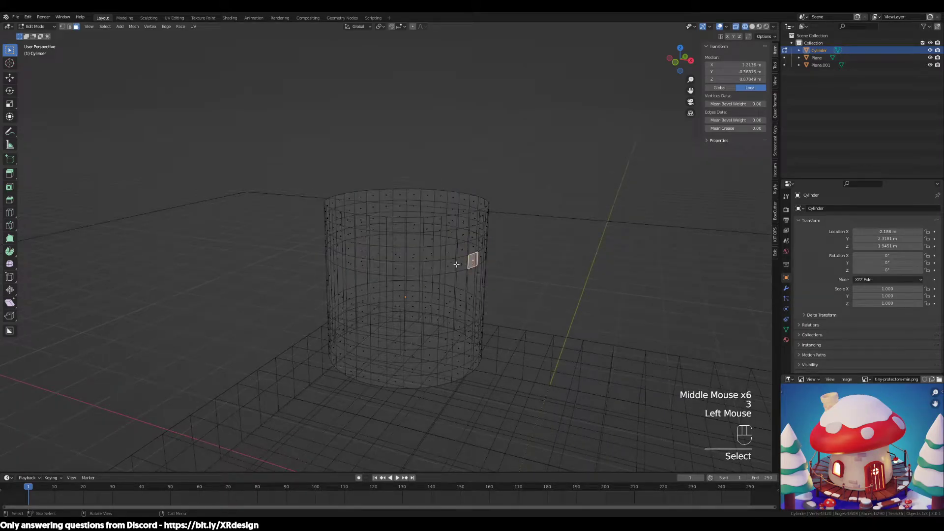
left_click(456, 263, "alt")
left_click(459, 254, "alt")
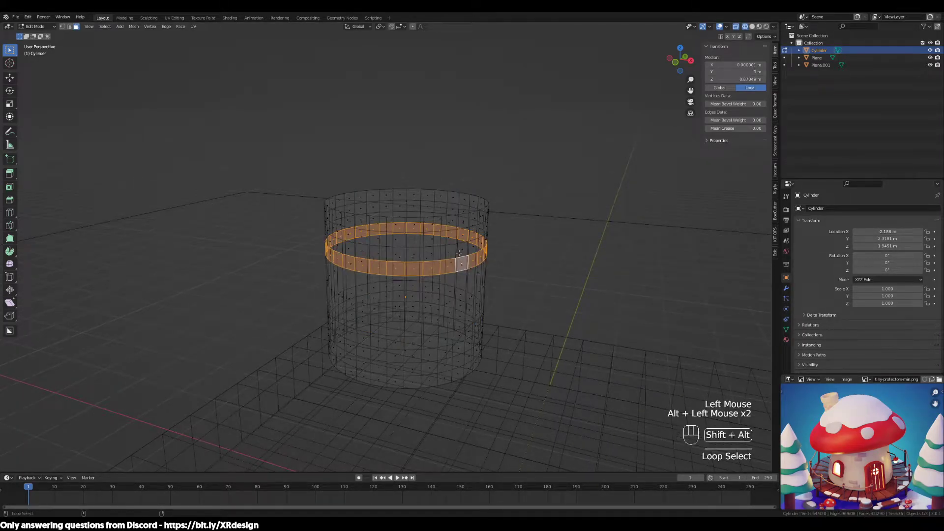
left_click(460, 252, "alt+shift")
left_click(463, 242, "alt+shift")
middle_click_drag(553, 268, 558, 258)
left_click(559, 258)
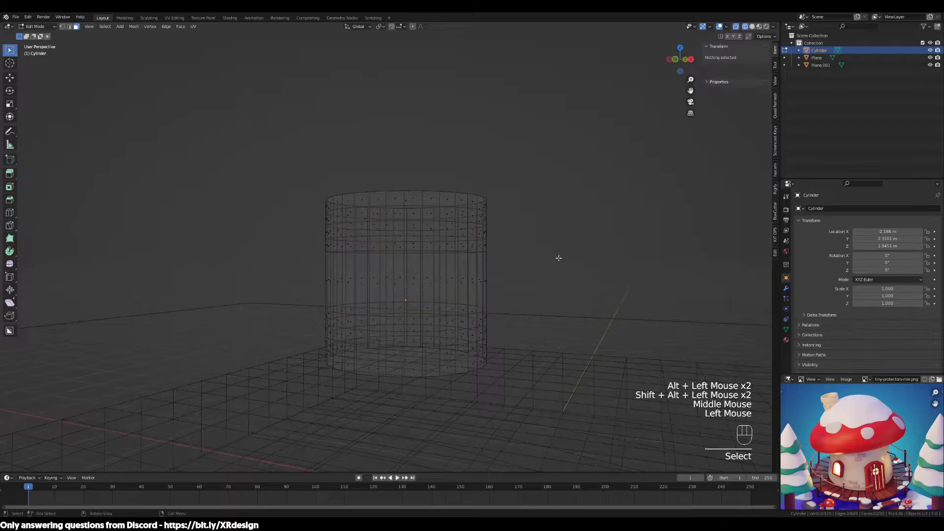
In face select mode, box-select the cylinder's top cap and all raised rows of side faces.
key("3")
left_click_drag(540, 164, 279, 261)
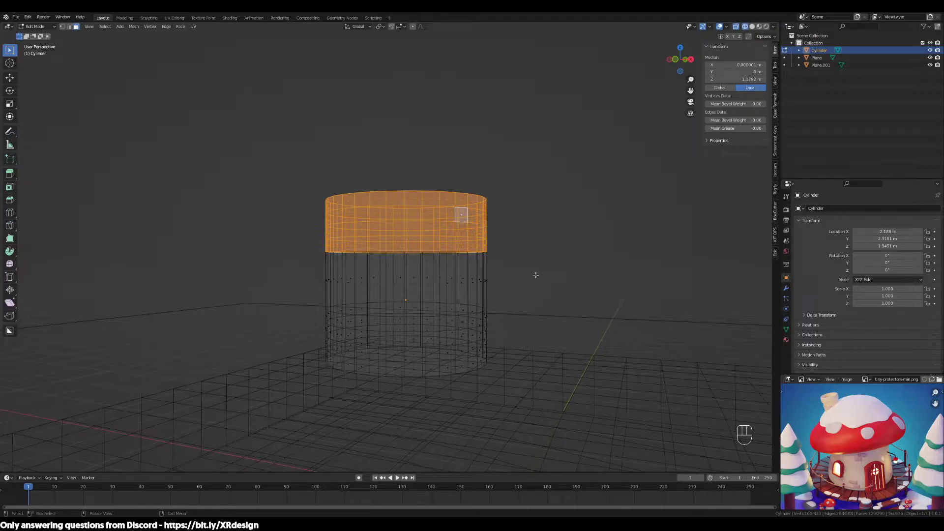
middle_click_drag(535, 277, 546, 297)
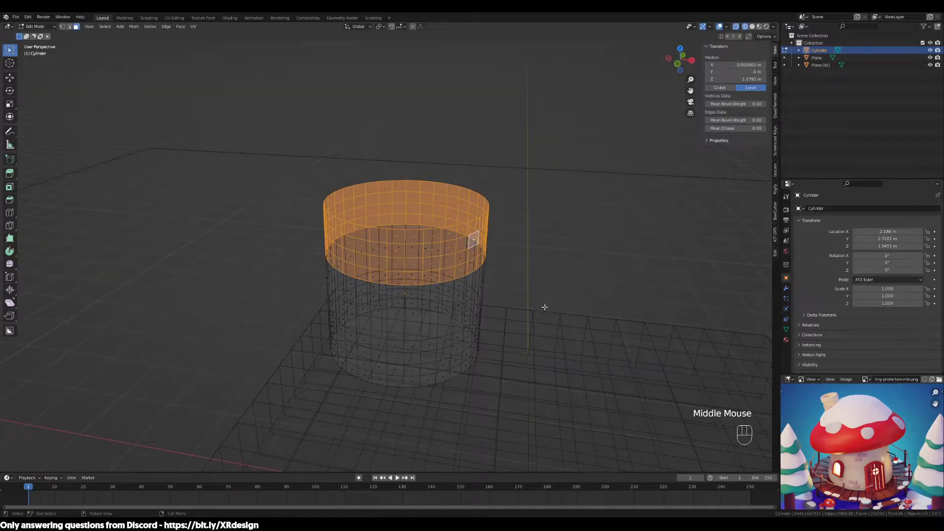
Try to extrude the selected upper faces outward along their normals.
key("alt+e")
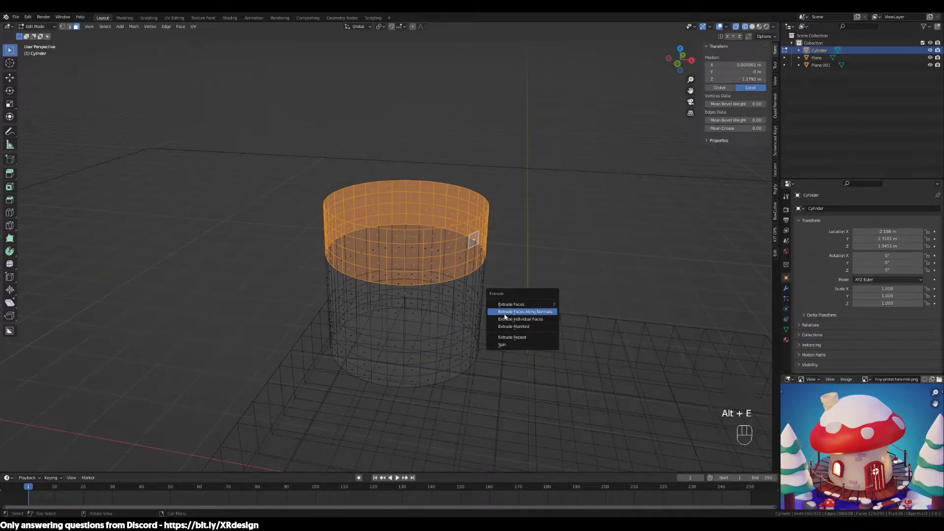
middle_click_drag(504, 316, 529, 264)
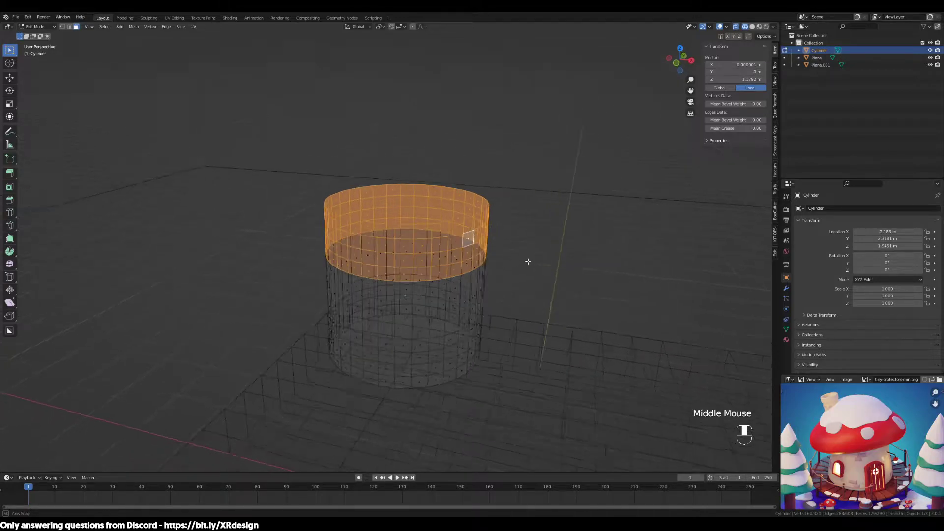
key("alt+e")
left_click(526, 265)
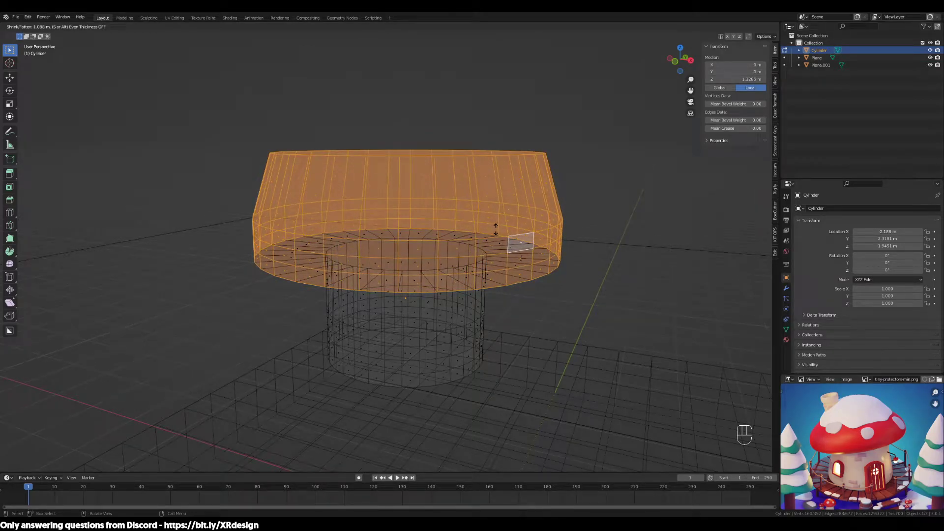
right_click(495, 229)
middle_click_drag(496, 224, 471, 221)
Retry Extrude Faces Along Normals on the upper faces and undo the cancelled extrusions.
key("alt+e")
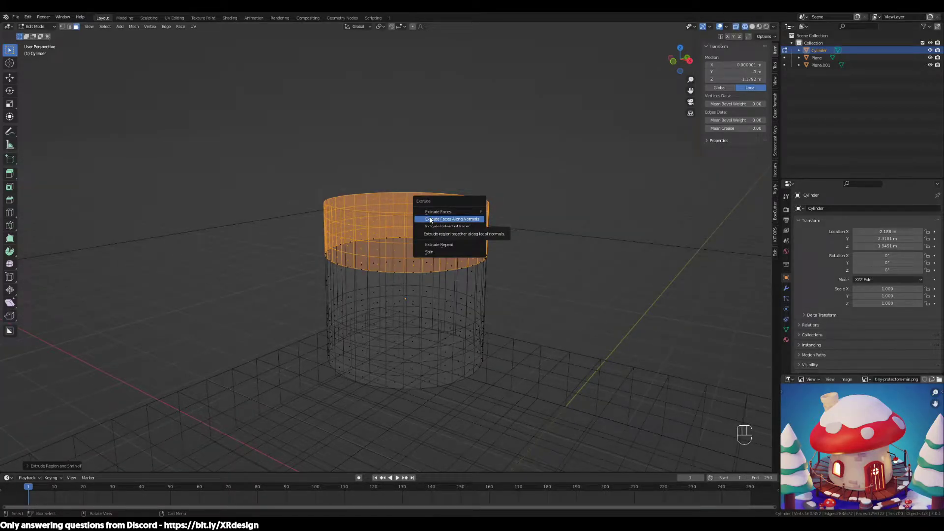
right_click(450, 225)
mouse_move(430, 297)
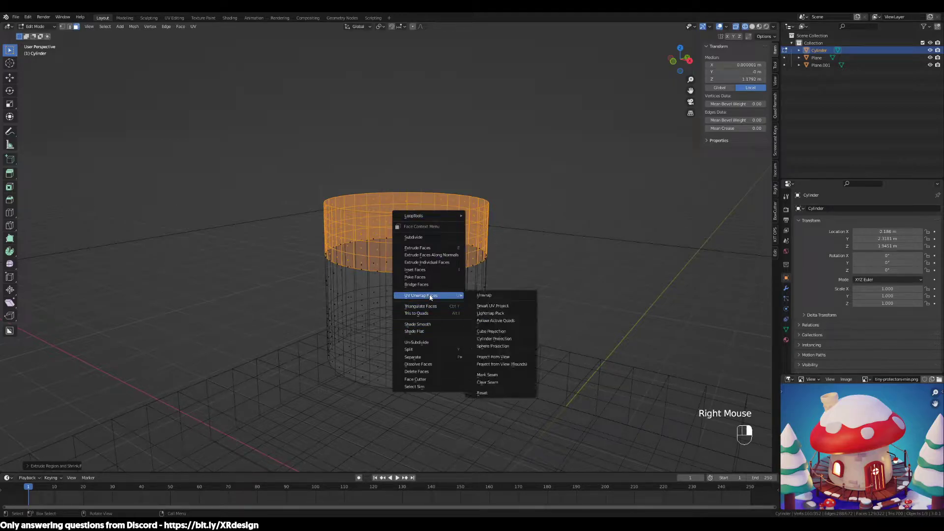
left_click(426, 255)
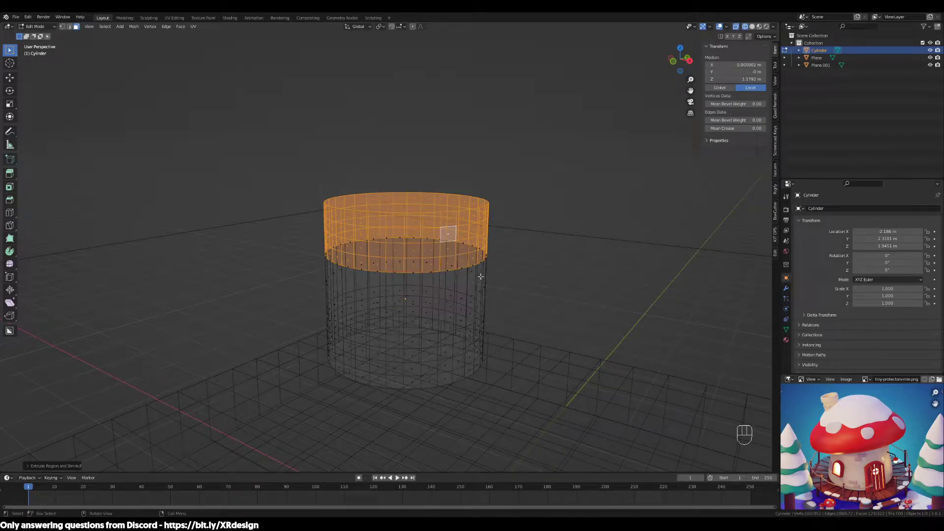
key("alt+e")
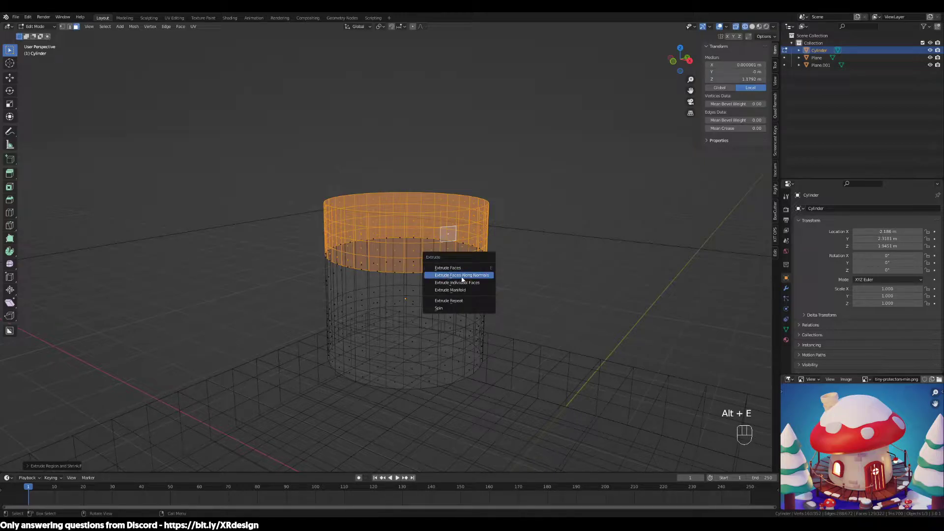
left_click(461, 277)
right_click(455, 269)
key("ctrl+z")
key("ctrl+z")
Extrude the selected upper faces about 0.89 m along their normals to form the mushroom cap, and switch to edge selection.
key("alt+e")
left_click(457, 270)
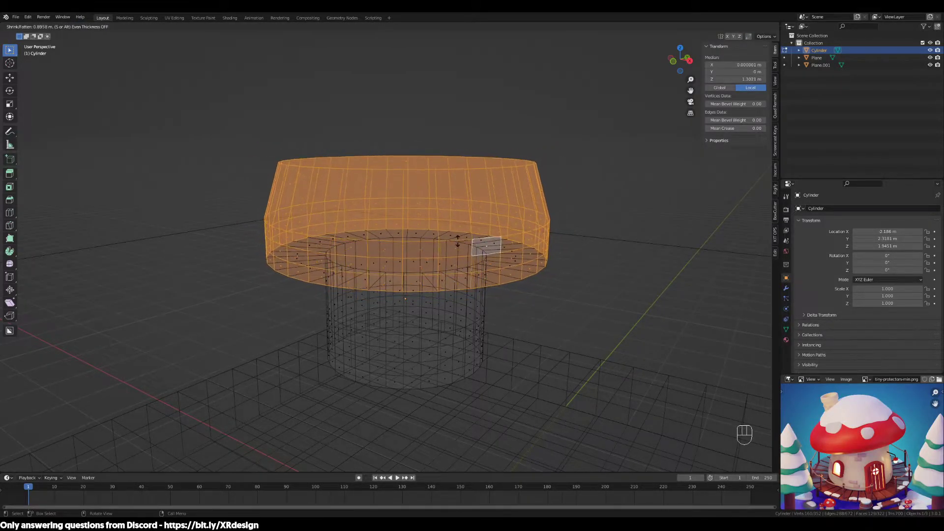
left_click(457, 240)
middle_click_drag(457, 241, 523, 353)
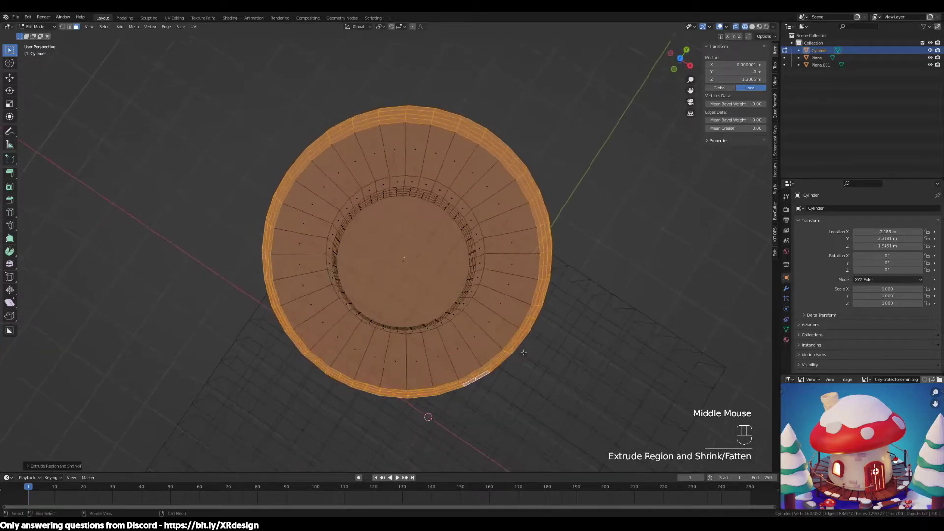
key("KP_7")
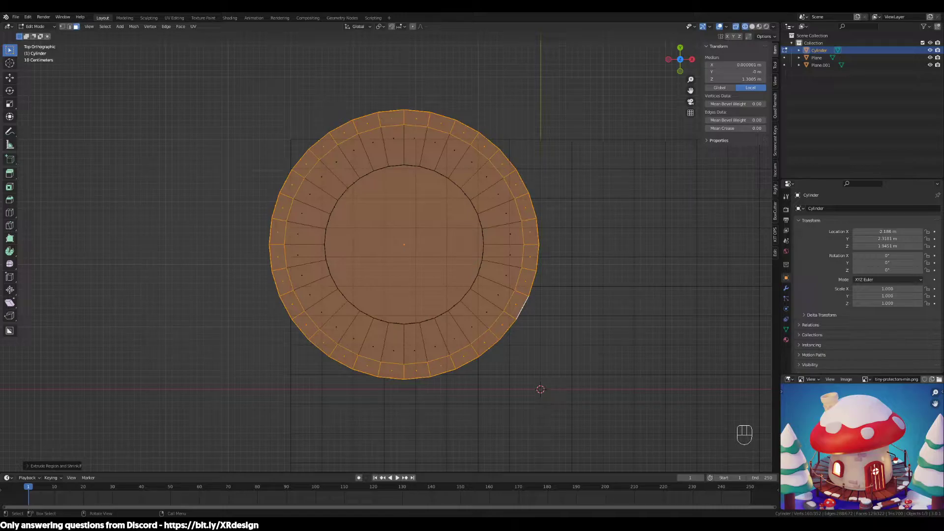
middle_click_drag(402, 222, 479, 239)
key("2")
Try to select the cap's horizontal edge loops in the wireframe view.
left_click(430, 223)
left_click(432, 216, "alt")
left_click(425, 228, "alt")
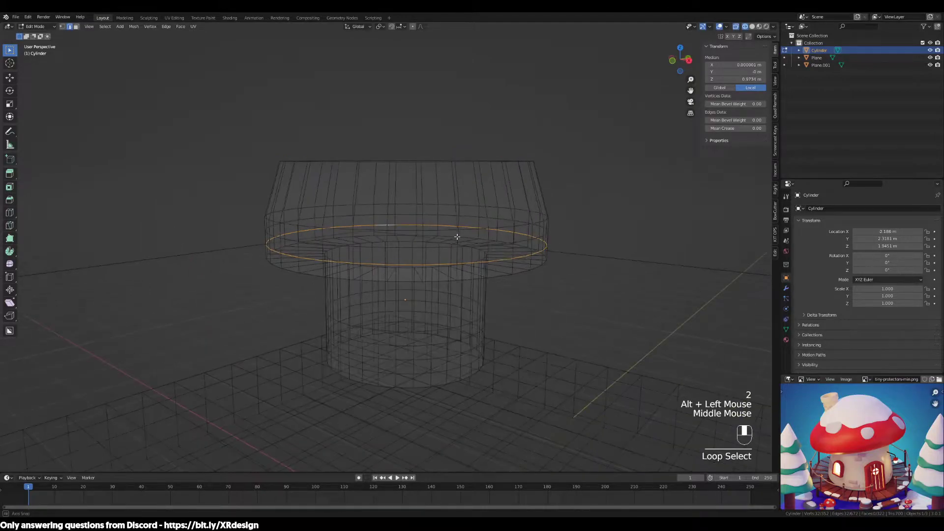
left_click(495, 230, "alt+shift")
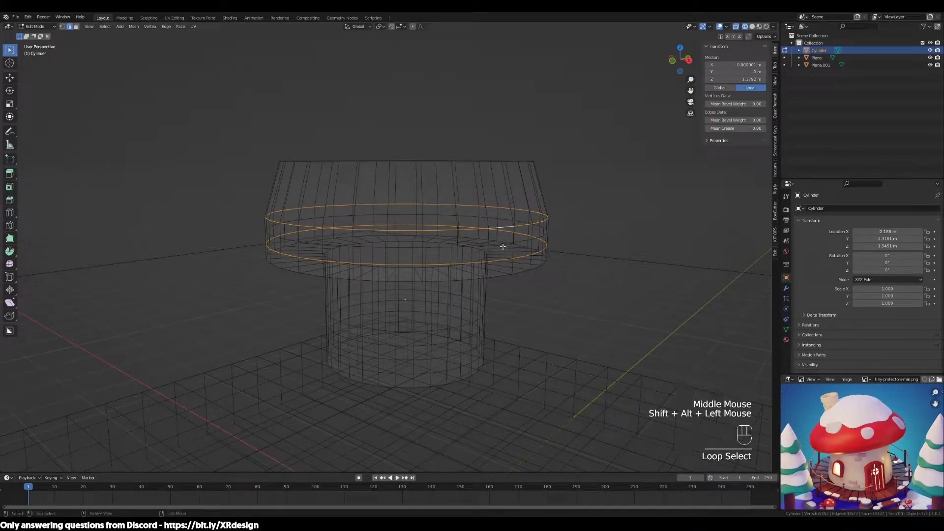
left_click(500, 246, "alt")
key("Escape")
middle_click_drag(490, 225, 497, 217)
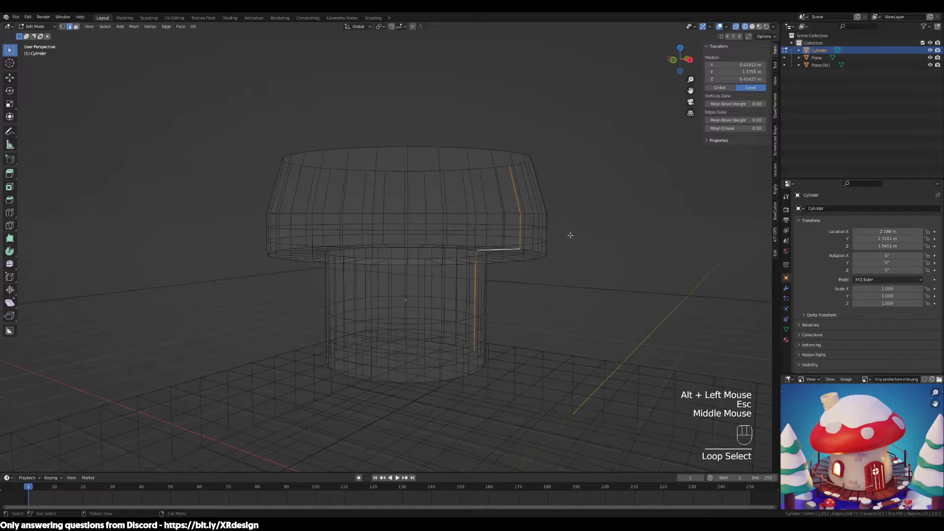
In solid shading, select the three horizontal edge loops around the lower side of the cap.
scroll(582, 189, "up", 2)
key("z")
left_click(687, 224)
left_click(577, 143)
left_click(610, 169, "alt")
left_click(606, 204, "alt")
left_click(613, 241, "alt")
left_click(609, 171, "alt")
middle_click_drag(610, 171, 595, 209)
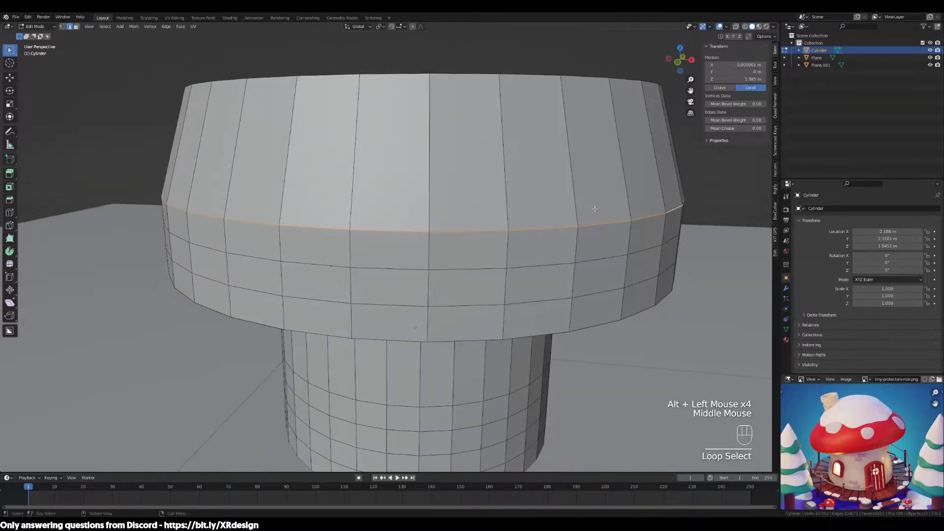
left_click(593, 261, "alt+shift")
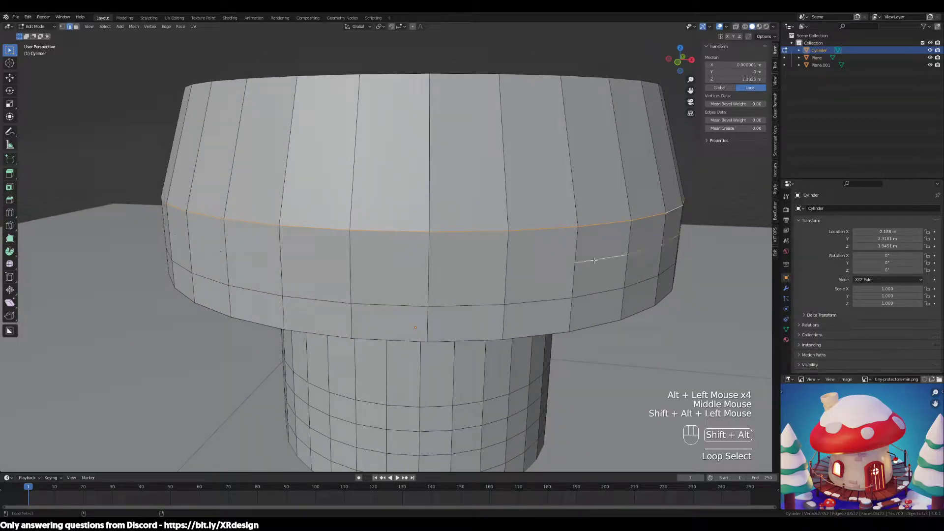
left_click(599, 293, "alt+shift")
Slide the three selected edge loops upward along the cap's side by a factor of about 0.57.
scroll(600, 314, "down", 2)
middle_click_drag(602, 324, 611, 316)
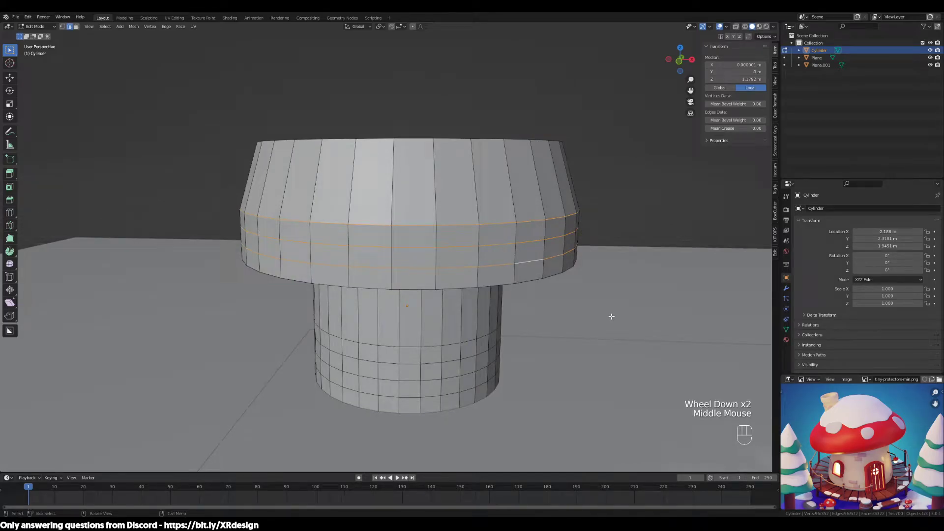
key("g")
key("g")
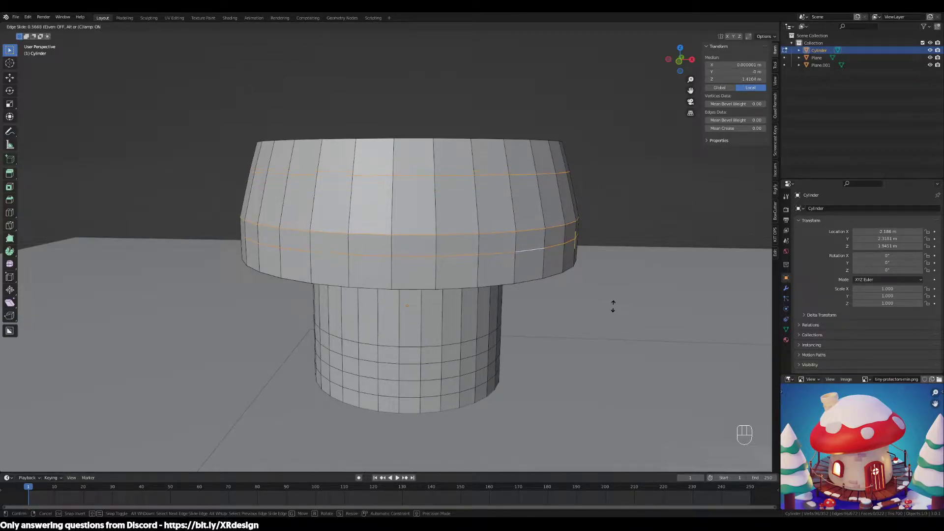
left_click(613, 305)
Slide the middle horizontal edge loop of the cap farther up to round the side profile.
left_click(548, 229, "alt")
left_click(549, 229, "alt")
key("g")
key("g")
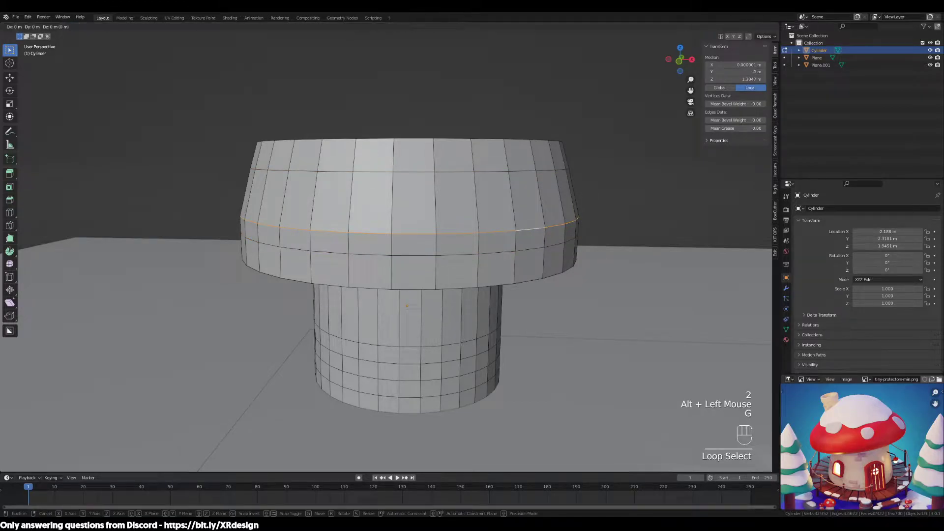
left_click(604, 246)
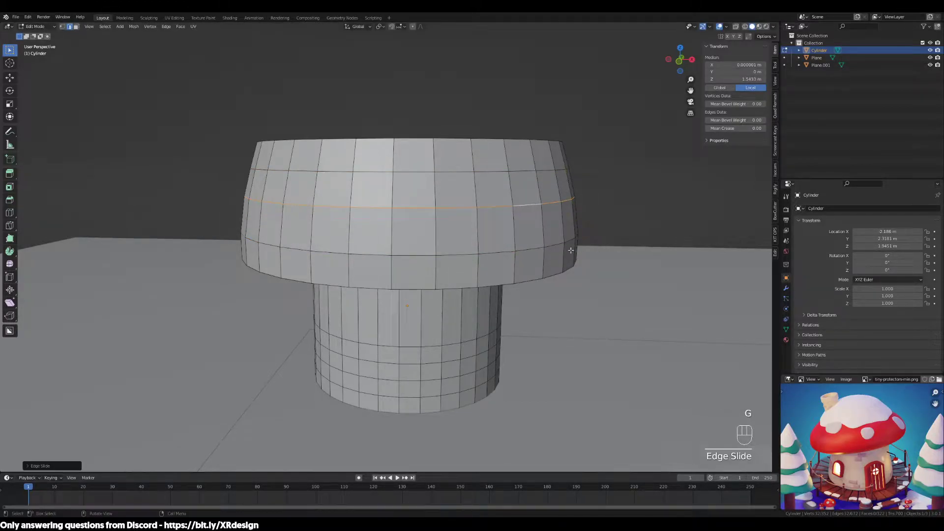
Slide the cap's lowest side edge loop upward to even out the spacing between the loops.
left_click(570, 242, "alt")
middle_click_drag(571, 242, 503, 172)
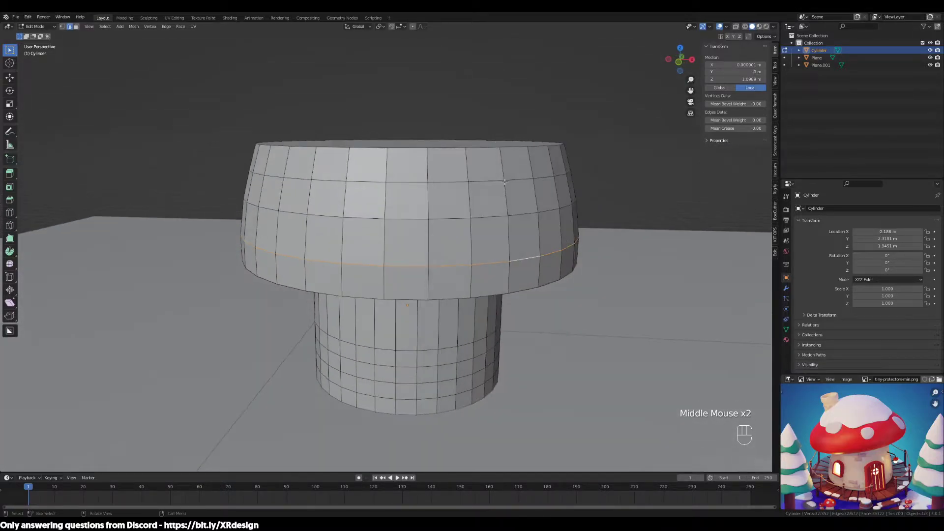
key("g")
key("g")
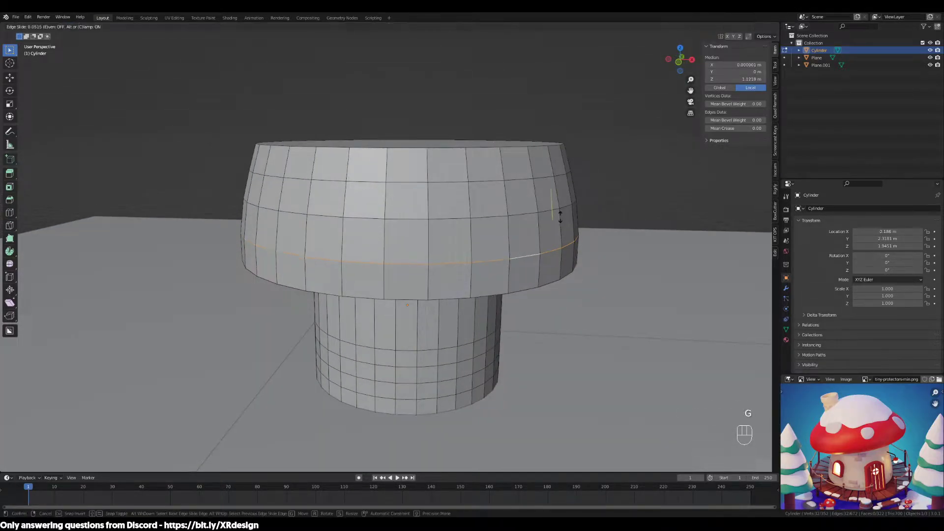
left_click(560, 215)
middle_click_drag(561, 215, 535, 253)
Select the cap's flat top face and scale it slightly inward to taper the upper rim.
key("3")
left_click(381, 157)
scroll(381, 157, "down", 3)
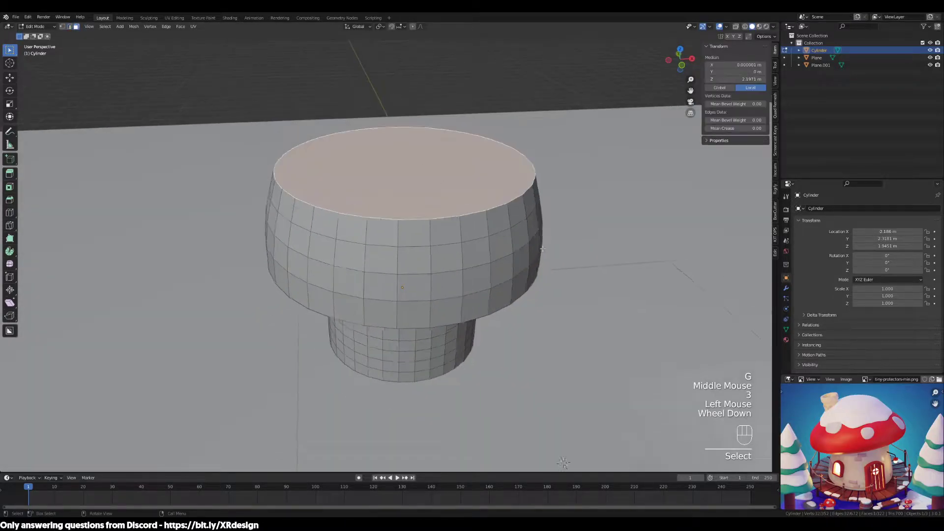
middle_click_drag(379, 195, 382, 196)
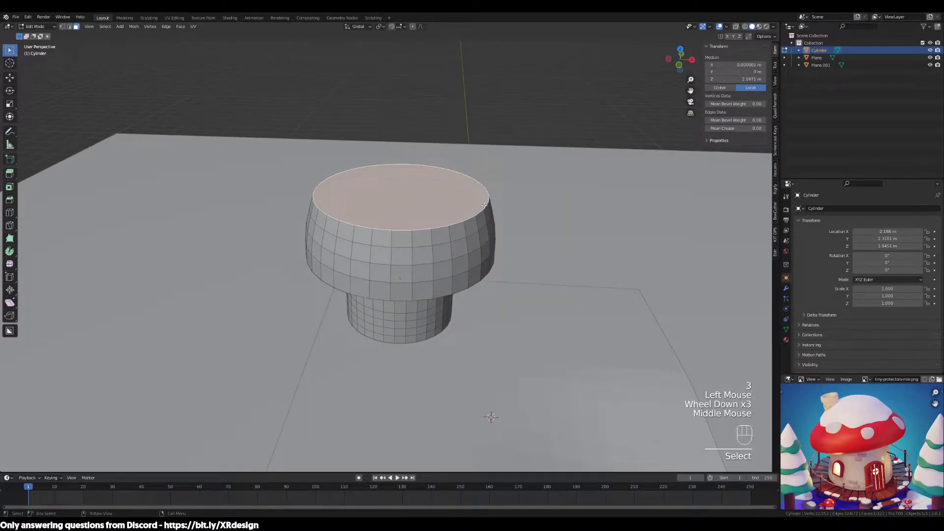
middle_click_drag(500, 201, 630, 268)
scroll(506, 204, "up", 2)
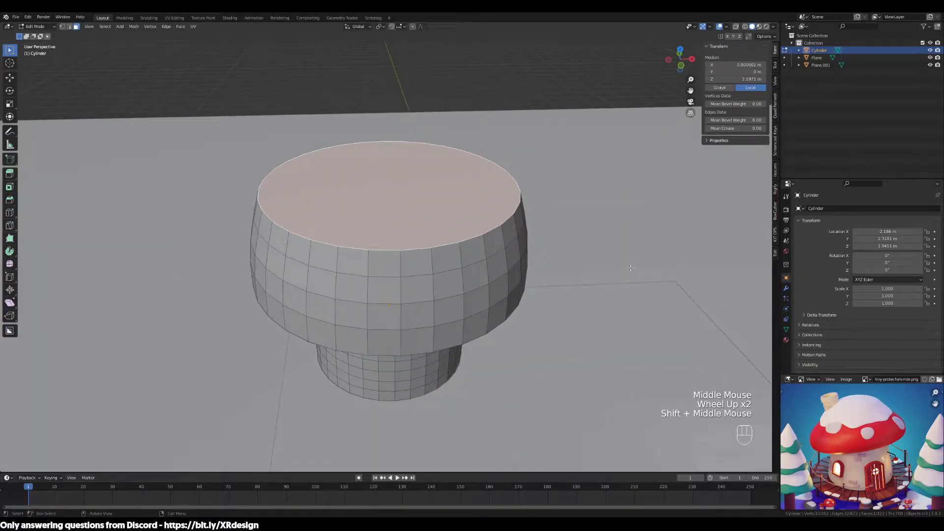
key("s")
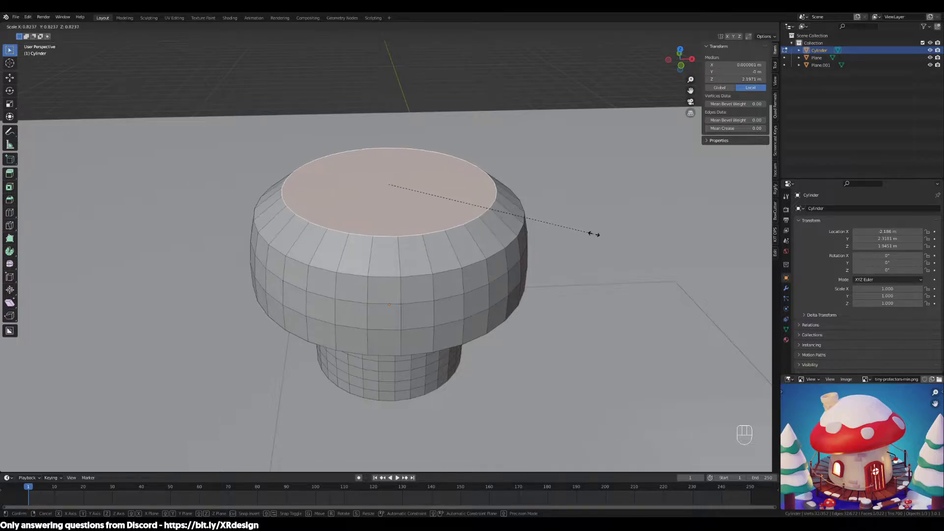
left_click(615, 242)
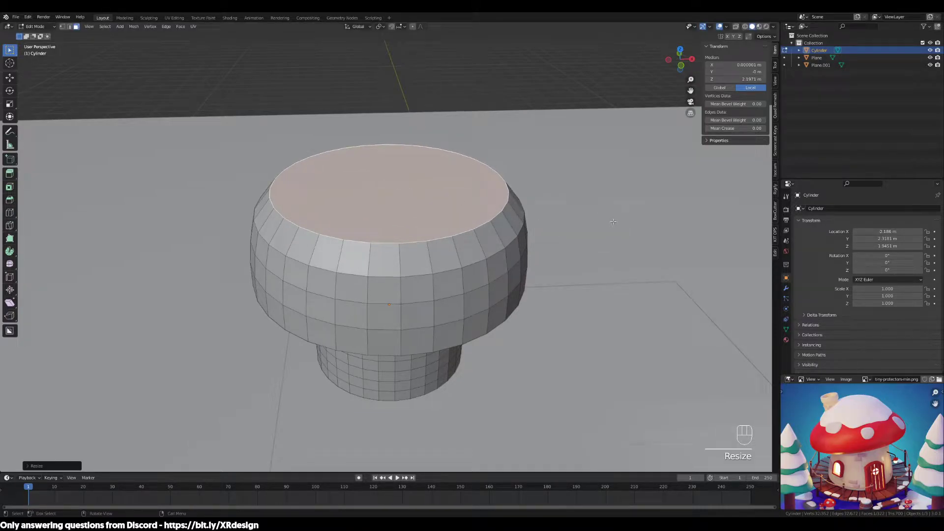
Try scaling the cap's top face farther inward, then undo the change.
key("s")
right_click(539, 203)
key("s")
left_click(489, 206)
key("ctrl+r")
middle_click_drag(447, 231, 526, 315)
key("ctrl+z")
middle_click_drag(526, 315, 552, 322)
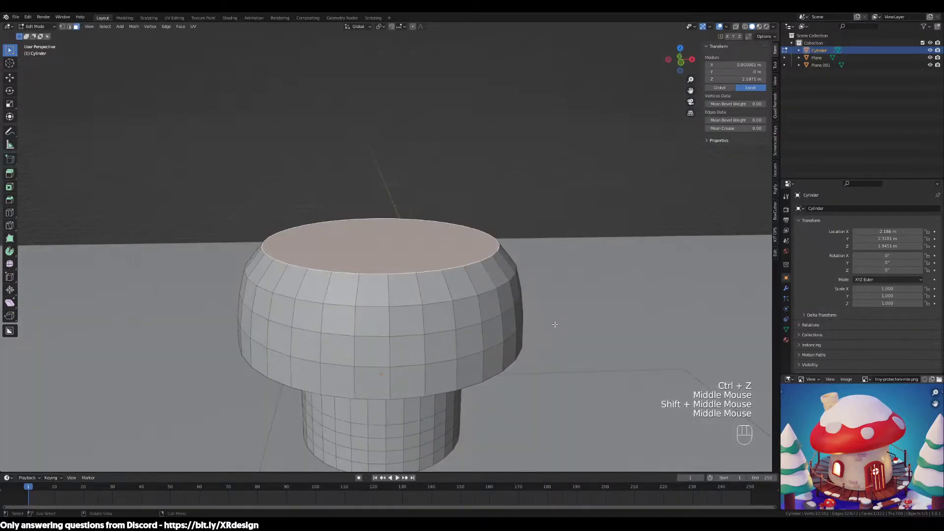
Scale the cap's flat top face inward to about 0.39 of its size.
key("s")
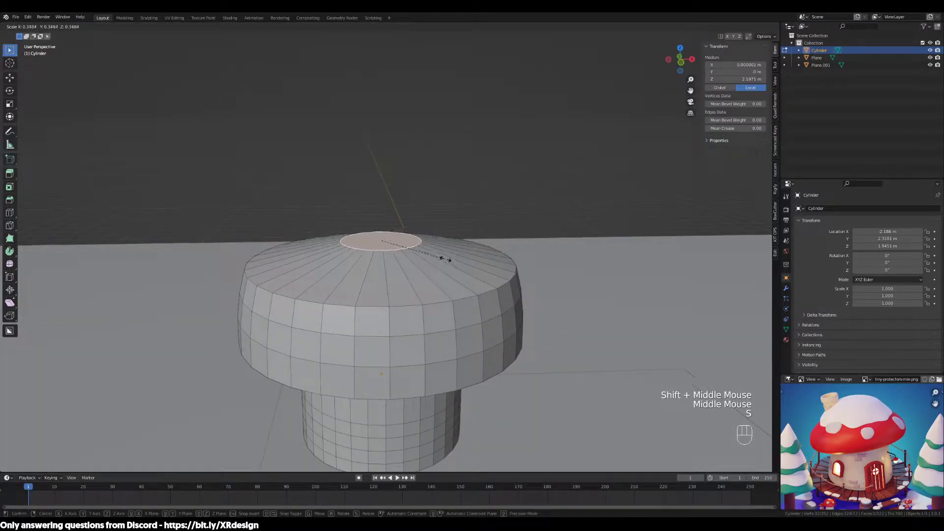
left_click(442, 256)
middle_click_drag(443, 255, 481, 301)
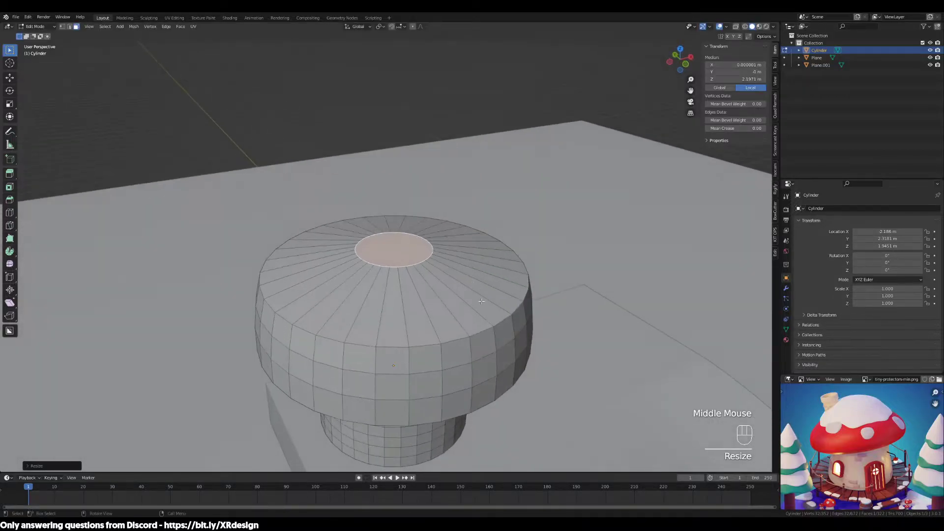
Add three evenly spaced concentric loop cuts between the small top face and the cap's upper rim.
key("ctrl+r")
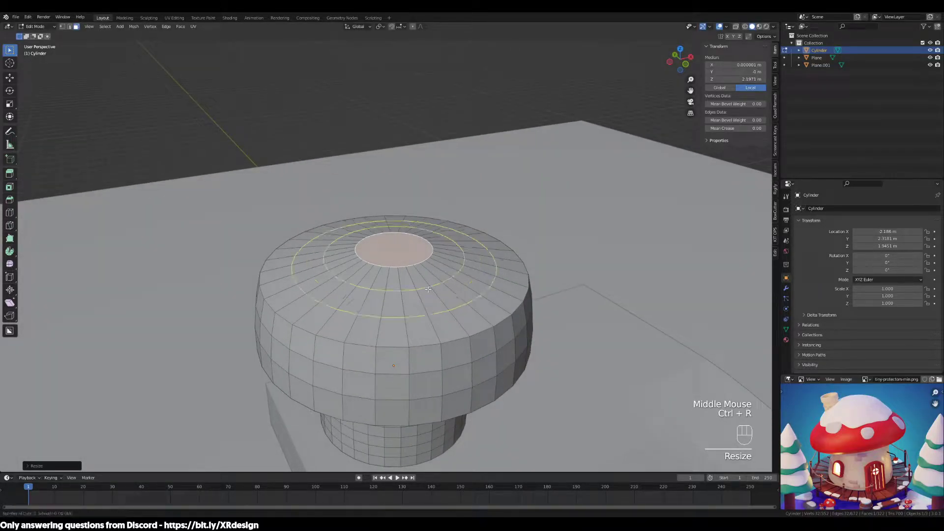
scroll(428, 289, "up", 2)
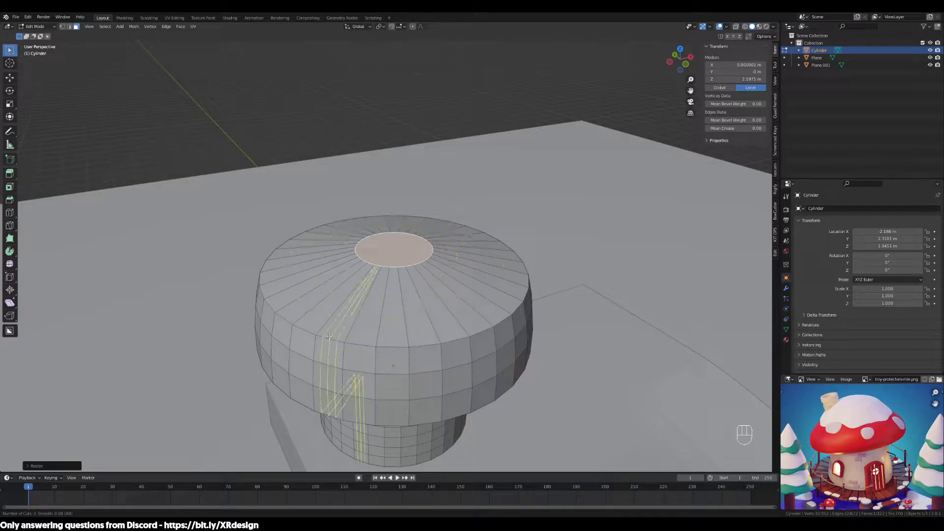
left_click(388, 295)
left_click(384, 261)
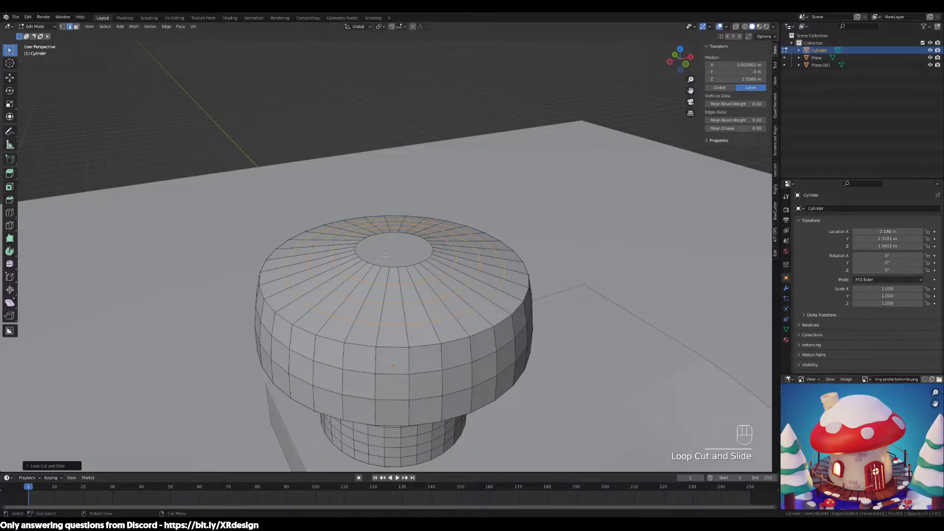
middle_click_drag(482, 297, 466, 274)
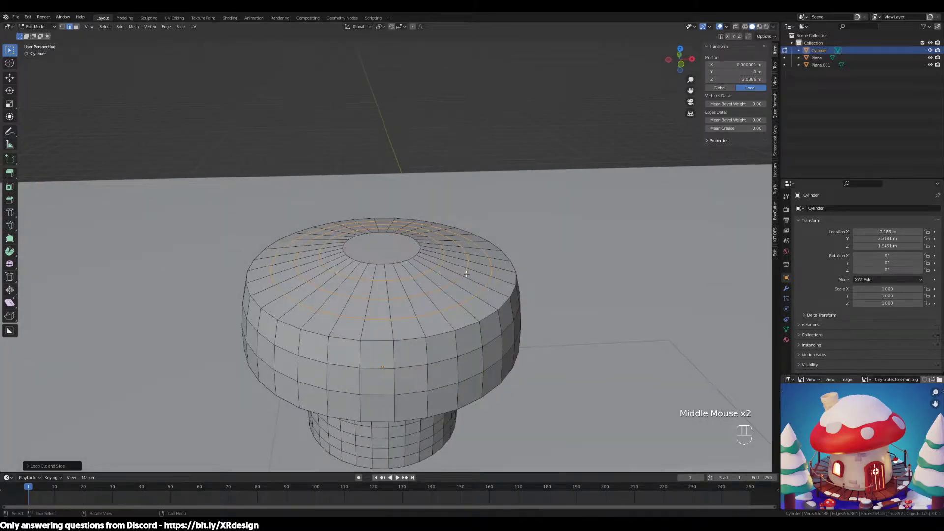
Turn on proportional editing and try raising the small top face along Z with an influence radius of about 1.8 m.
key("3")
left_click(384, 248)
mouse_move(487, 275)
middle_mouse_down()
mouse_move(514, 290)
mouse_move(505, 280)
middle_mouse_up()
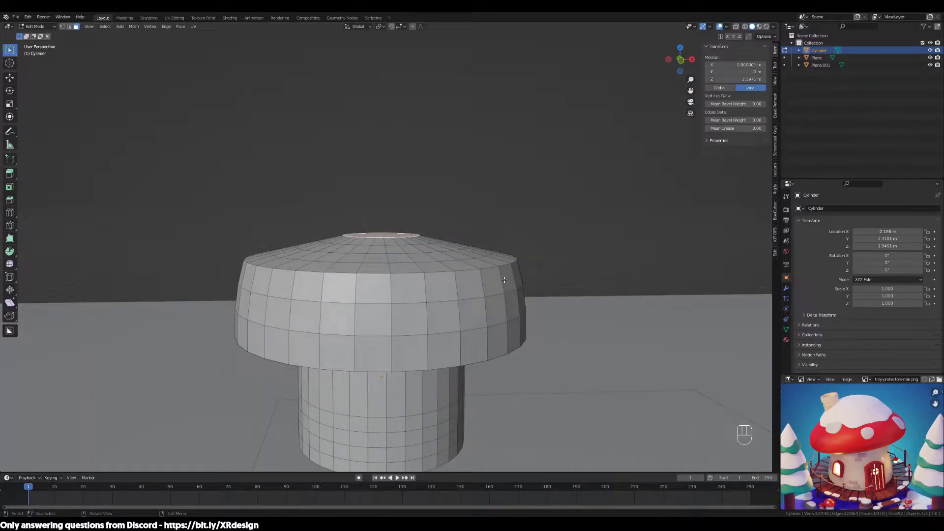
key("o")
middle_click_drag(504, 280, 520, 288)
key("g")
key("z")
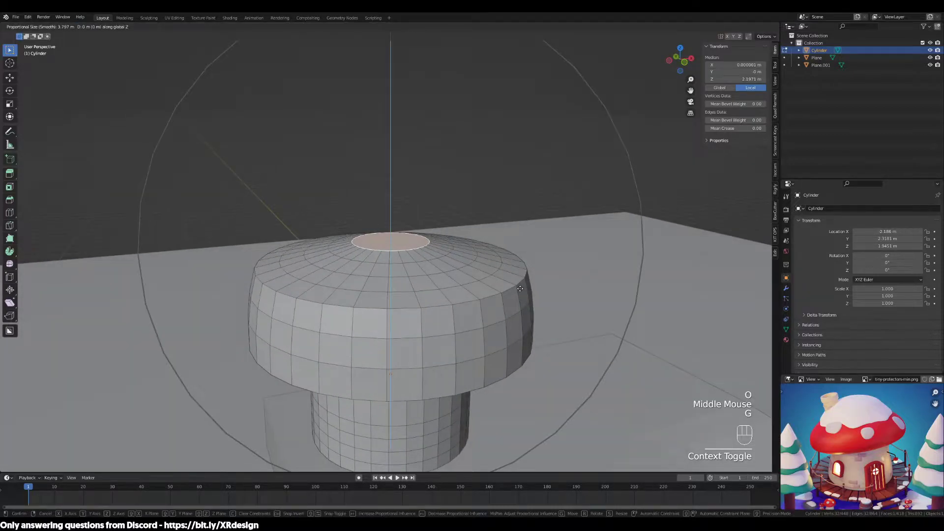
scroll(520, 282, "up", 8)
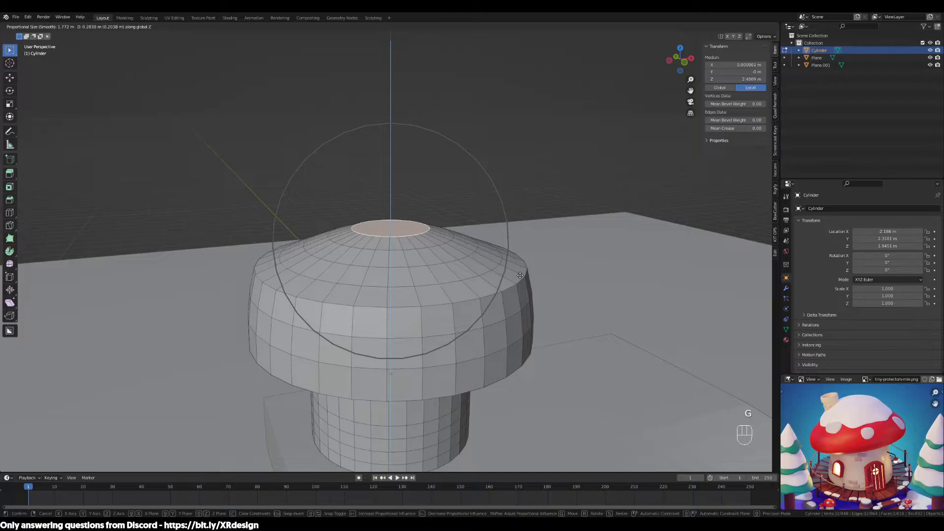
right_click(519, 275)
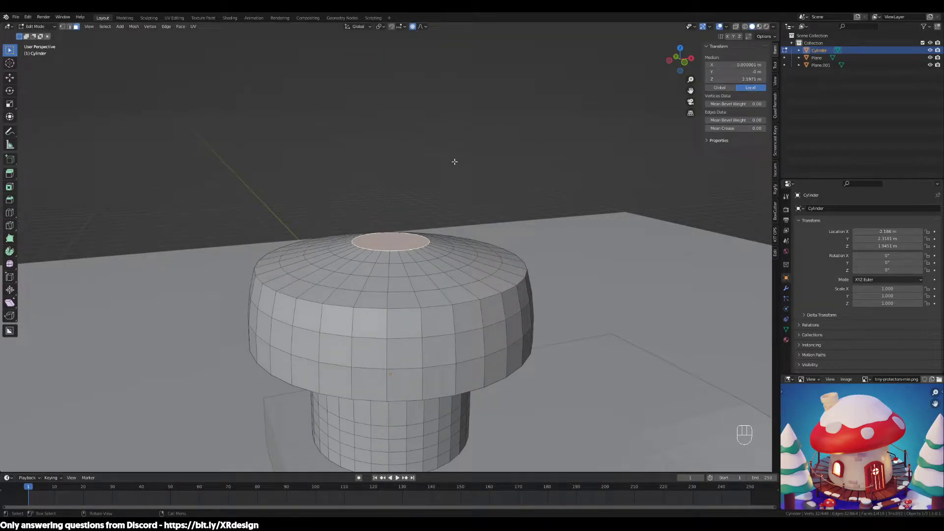
Raise the top face about 0.5 m along Z with smooth proportional falloff and an influence radius of about 1.6 m.
scroll(461, 321, "up", 2)
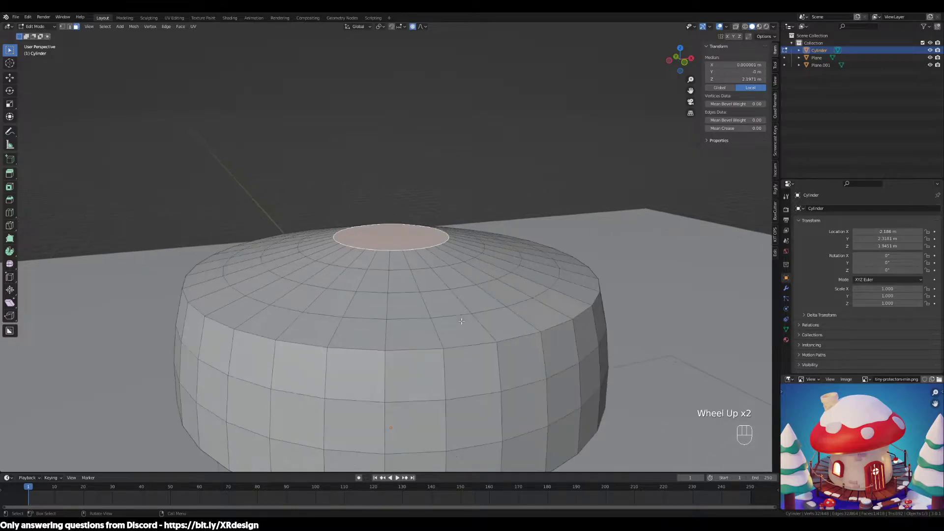
key("g")
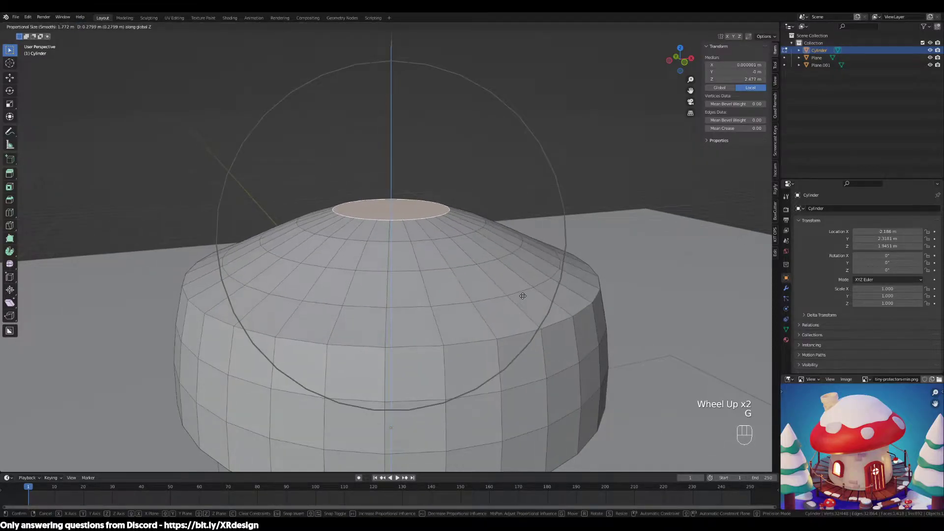
scroll(524, 276, "up", 1)
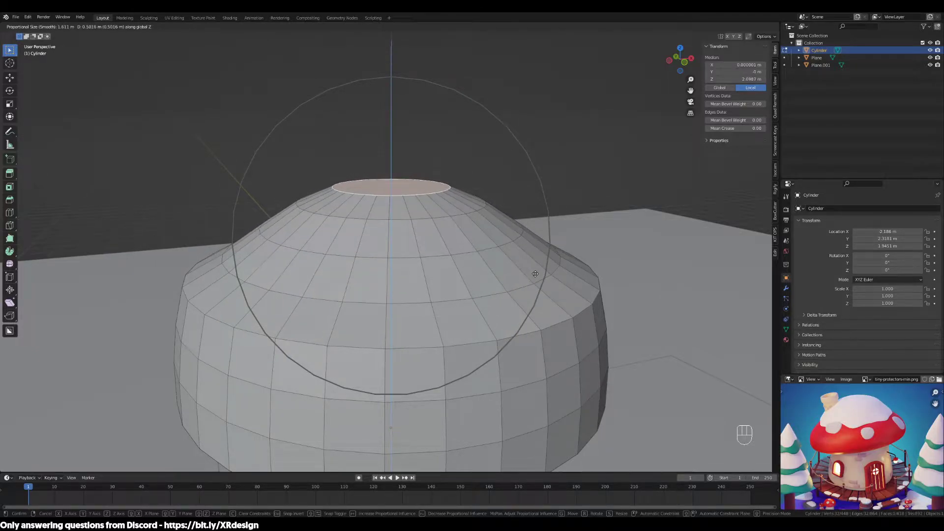
left_click(534, 274)
scroll(535, 273, "down", 2)
middle_click_drag(535, 274, 500, 301)
scroll(500, 301, "up", 2)
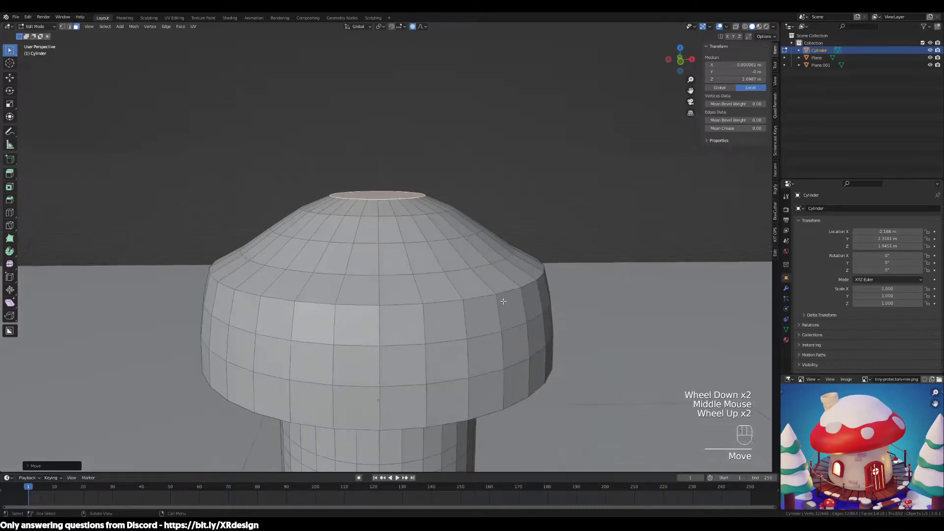
Nudge the top face up about 0.01 m along Z with proportional editing.
key("g")
right_click(502, 299)
key("g")
key("z")
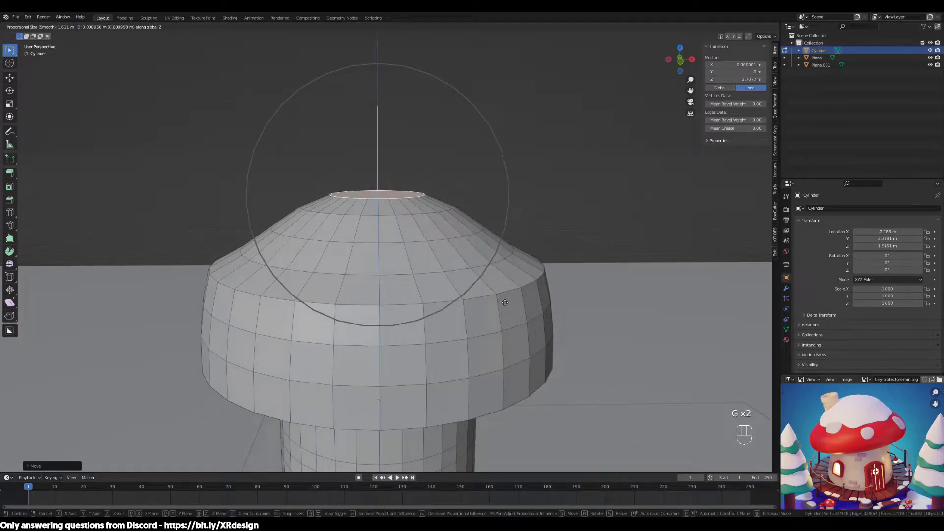
left_click(505, 302)
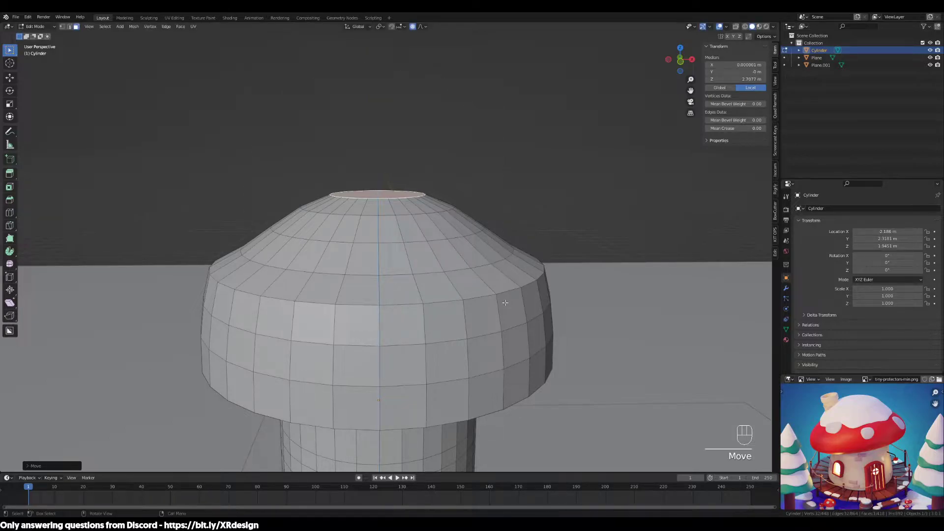
key("g")
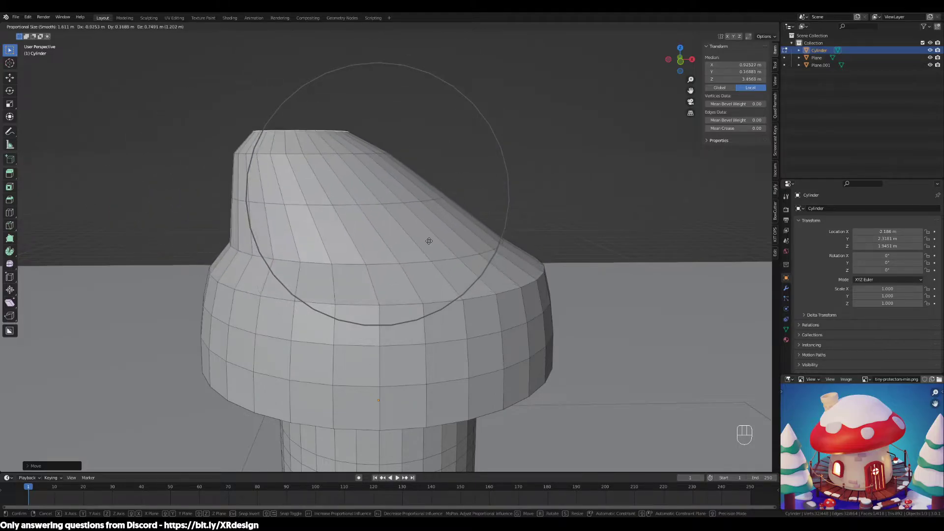
right_click(435, 299)
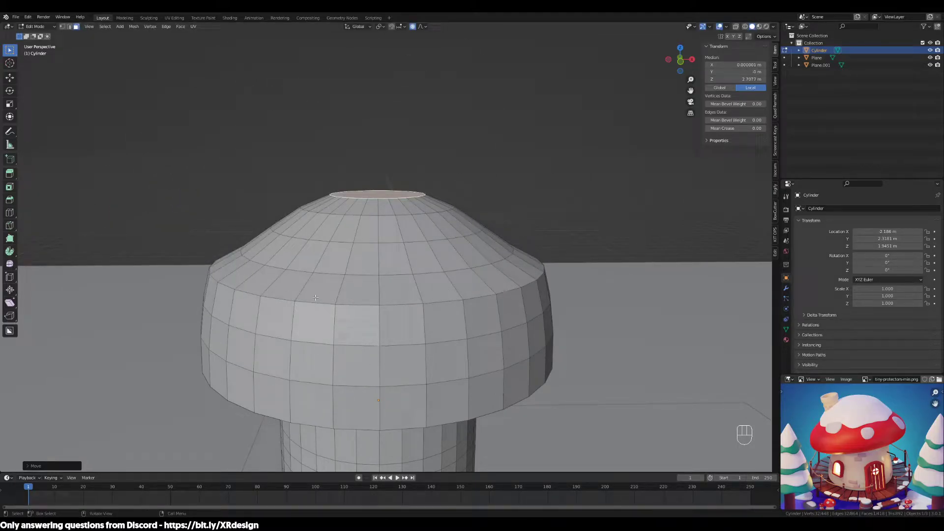
key("g")
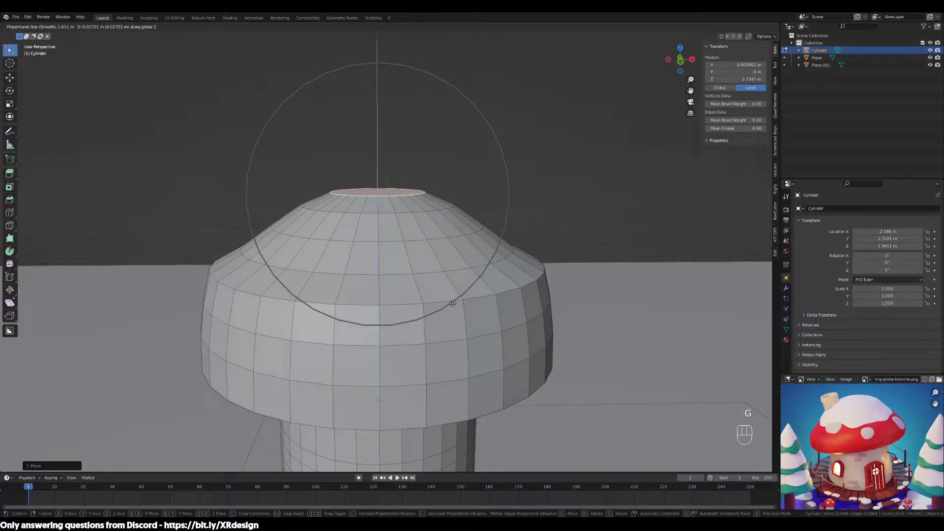
right_click(453, 303)
Select the edge loop where the dome meets the cap's side and scale it inward with proportional editing.
middle_click_drag(510, 290, 543, 334)
key("2")
left_click(489, 321, "alt")
middle_click_drag(287, 274, 568, 295)
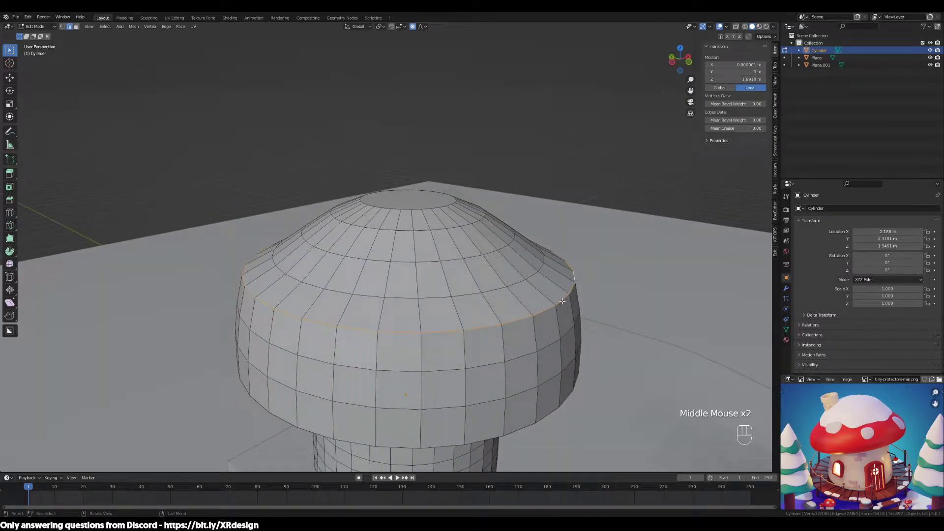
key("s")
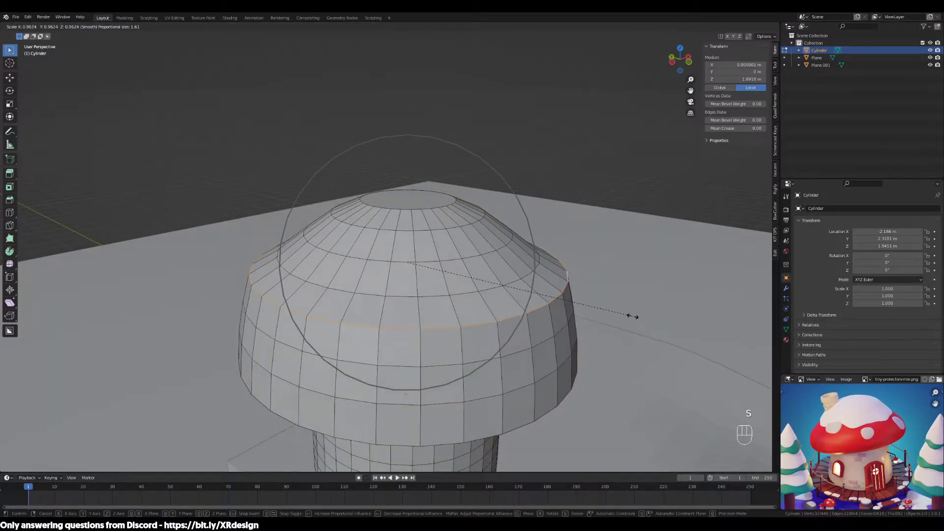
left_click(595, 309)
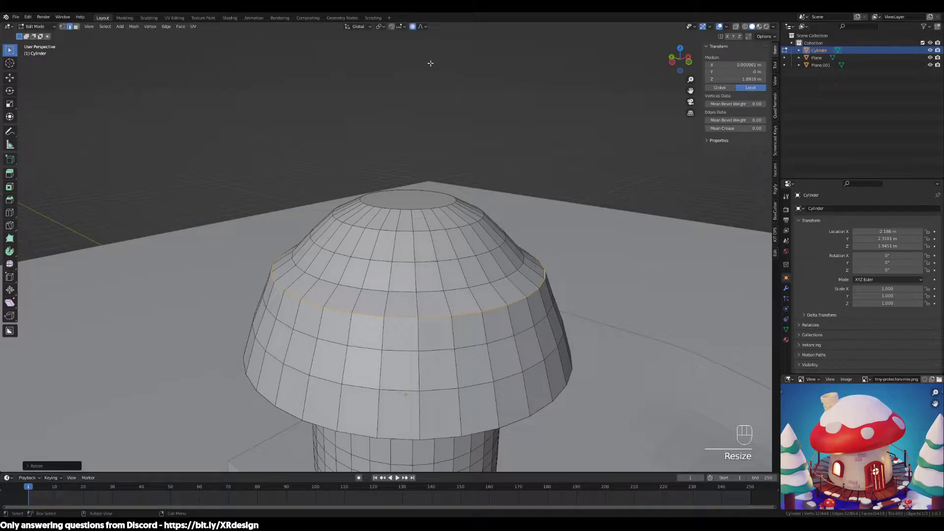
middle_click_drag(500, 229, 504, 221)
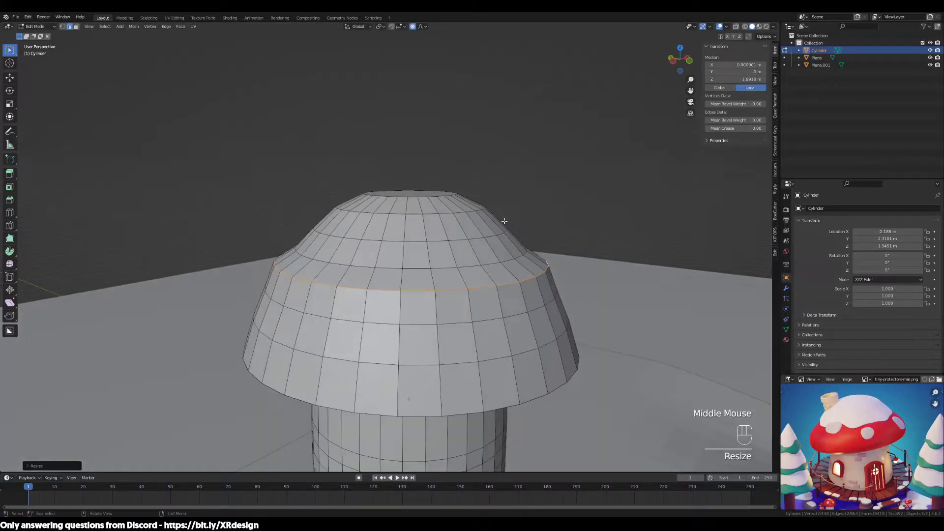
Turn off proportional editing and scale the same edge loop inward to about 0.94 to remove the ledge.
left_click(414, 27)
middle_click_drag(544, 242, 541, 267)
scroll(626, 237, "up", 2)
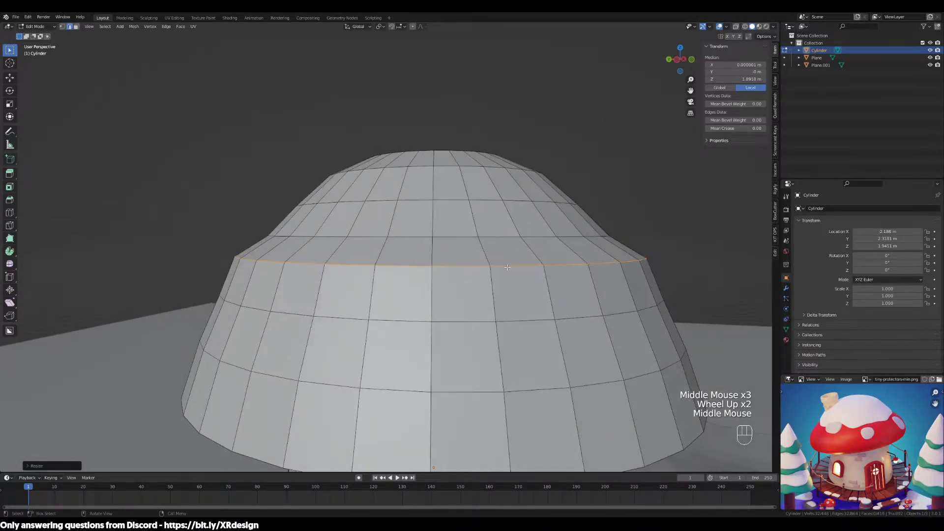
key("s")
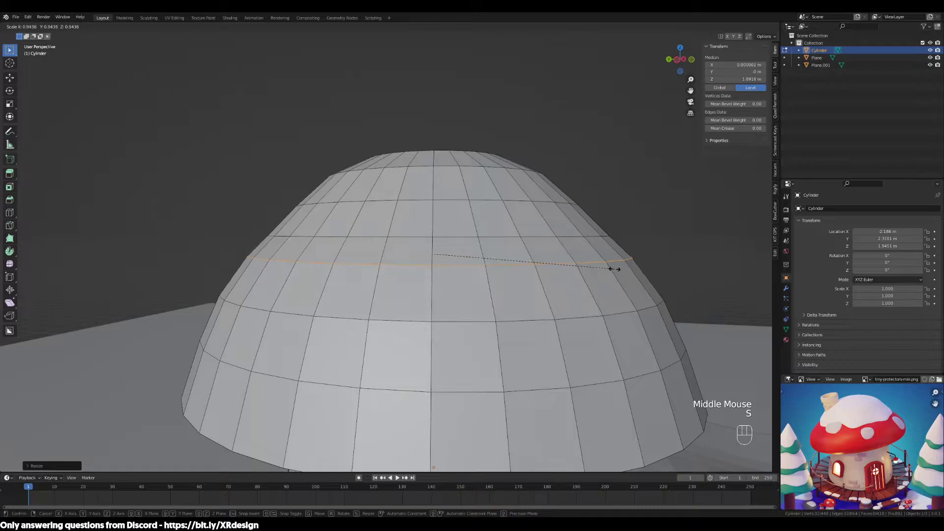
left_click(613, 267)
scroll(610, 285, "down", 2)
middle_click_drag(606, 295, 516, 315)
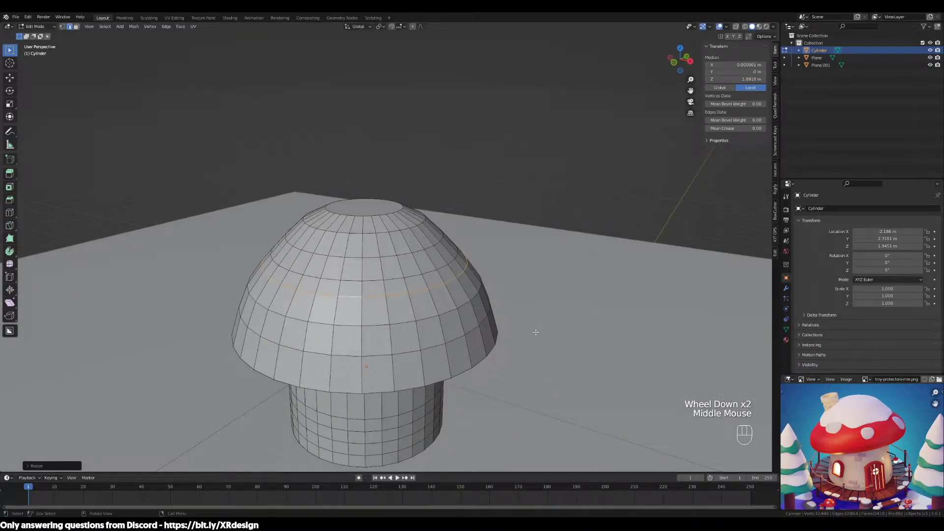
Edge-slide the loop midway up the cap slightly downward, by about 0.15, to even out the loop spacing.
key("3")
left_click(366, 207)
middle_click_drag(366, 207, 403, 246)
key("2")
left_click(453, 269, "alt")
scroll(456, 271, "up", 1)
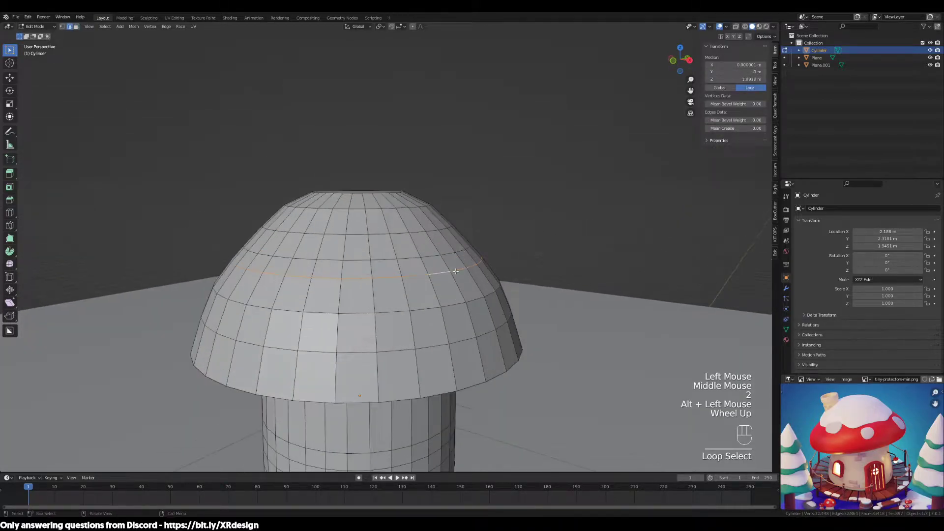
scroll(455, 270, "up", 2)
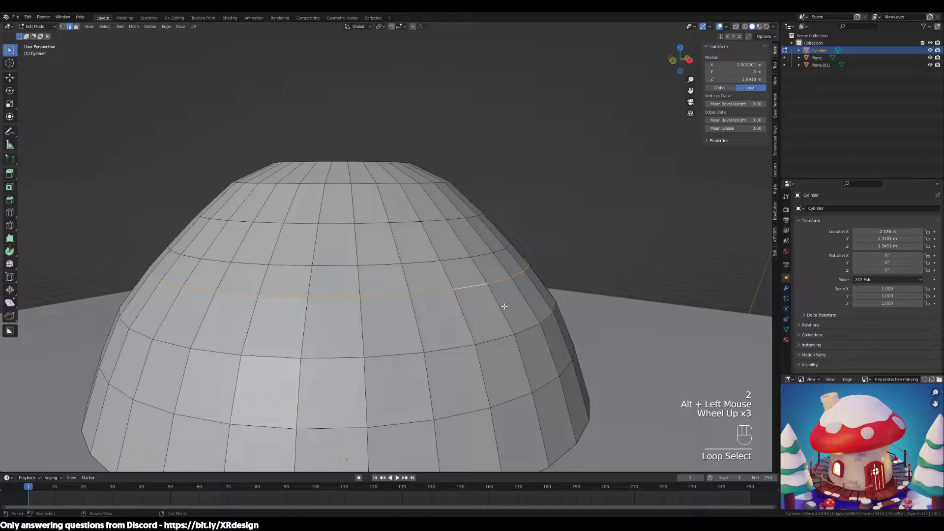
key("g")
key("g")
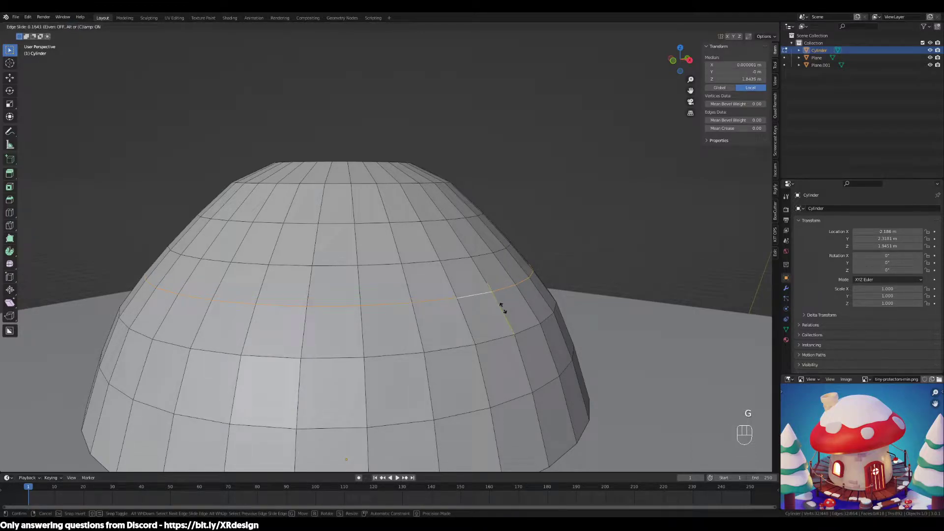
left_click(501, 307)
scroll(595, 338, "down", 2)
scroll(424, 317, "down", 1)
Select an edge loop on the cap's lower side and scale it to smooth the dome's profile.
left_click(423, 314, "alt")
middle_click_drag(424, 315, 487, 318)
key("s")
left_click(585, 323)
middle_click_drag(586, 322, 513, 357)
scroll(540, 297, "up", 1)
Select the edge loop around the cap's bottom rim.
key("2")
left_click(492, 313, "alt")
scroll(511, 345, "down", 2)
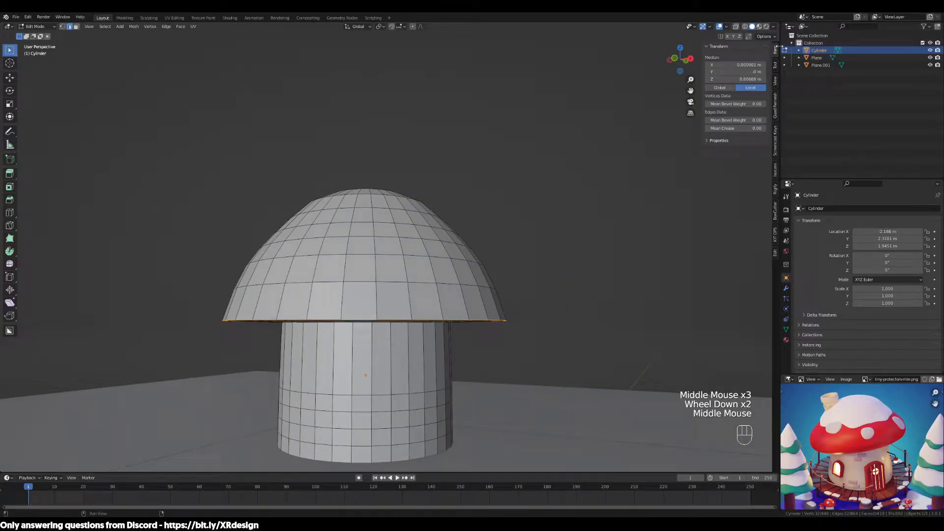
key("Tab")
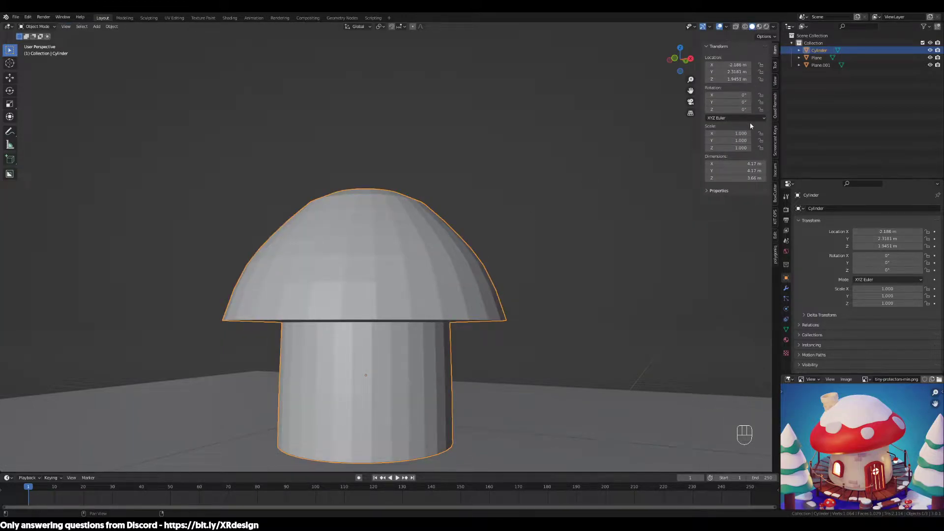
left_click(775, 81)
left_click(775, 51)
key("Tab")
Bevel the edge loop around the cap's bottom rim with four segments, about 0.22 m wide, to round the rim.
middle_click_drag(388, 295, 386, 299)
scroll(386, 299, "up", 2)
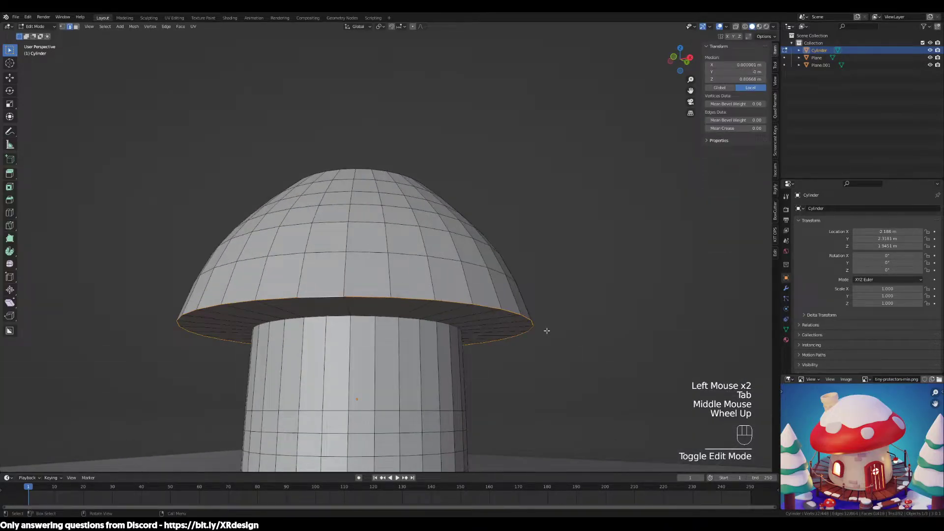
key("ctrl+b")
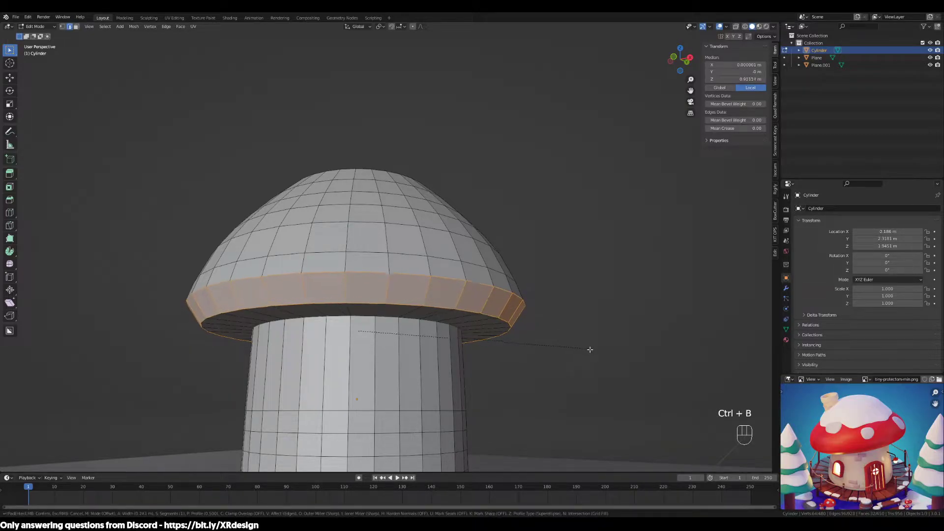
scroll(592, 349, "up", 2)
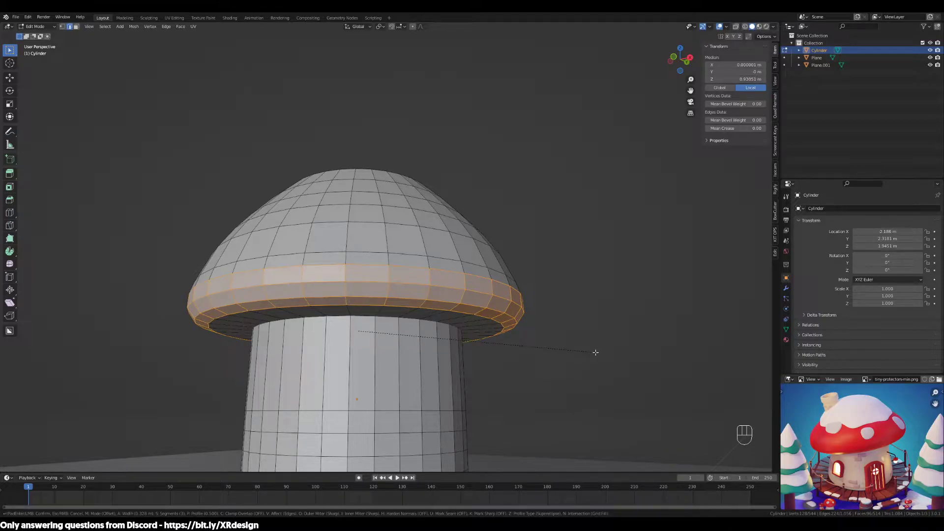
scroll(596, 353, "up", 1)
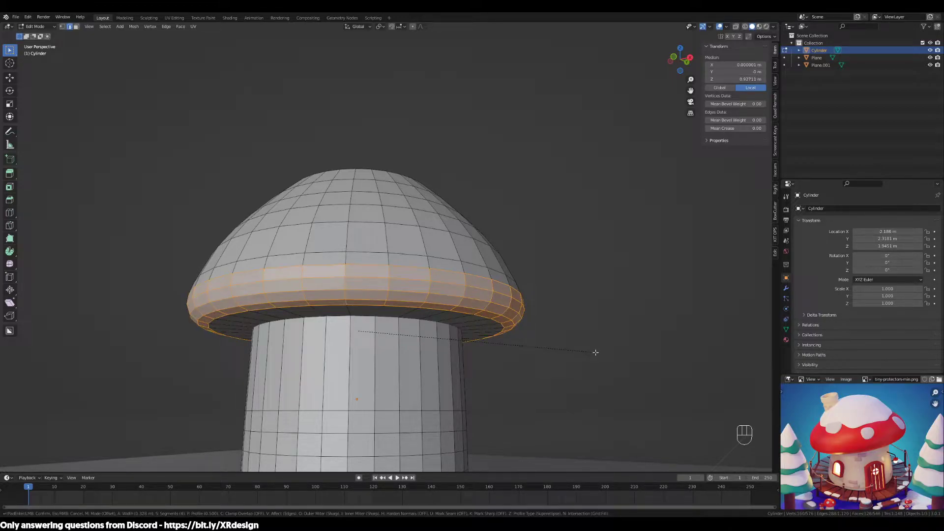
left_click(596, 352)
Examine the cap's flat top and compare the dome's profile with the snowy roof in the reference image.
middle_click_drag(534, 292, 512, 330)
left_click(404, 250)
middle_click_drag(404, 250, 401, 282)
key("3")
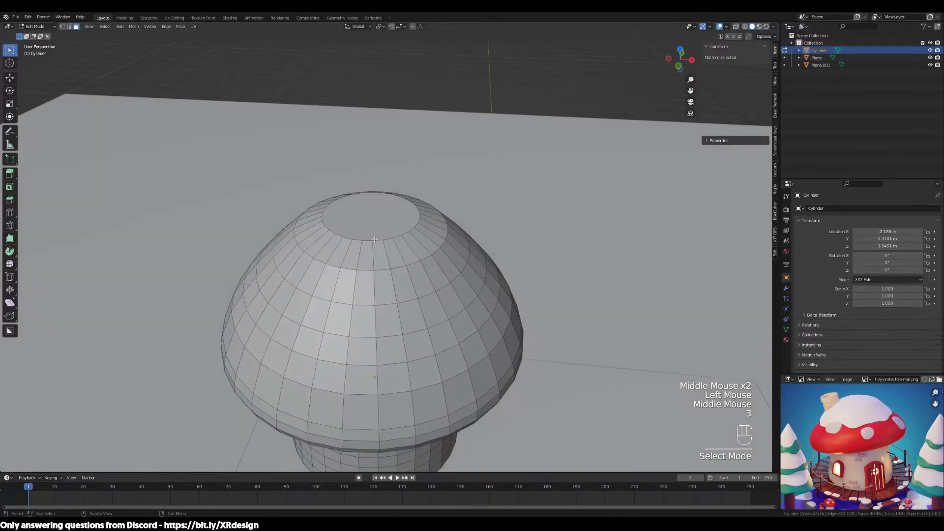
left_click(394, 224)
middle_click_drag(462, 268, 433, 232)
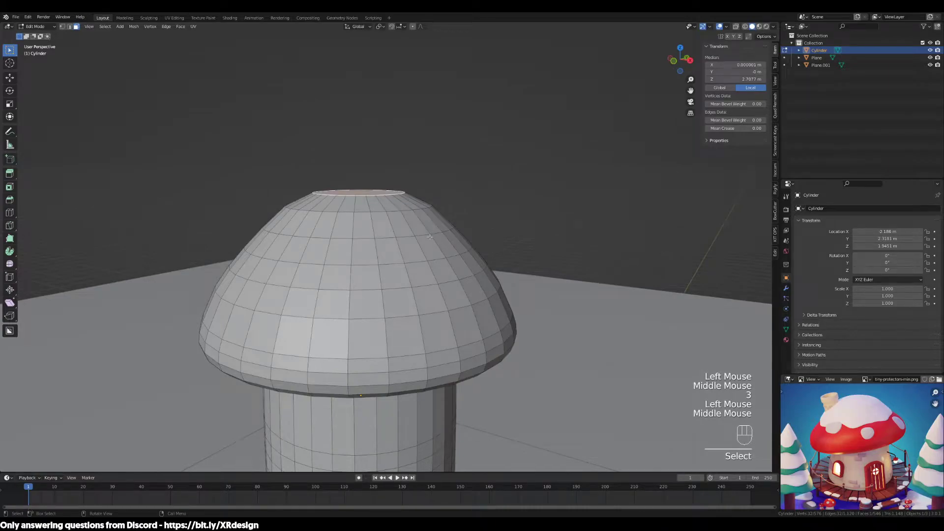
scroll(833, 434, "up", 3)
middle_click_drag(841, 434, 820, 461)
middle_click_drag(856, 390, 870, 412)
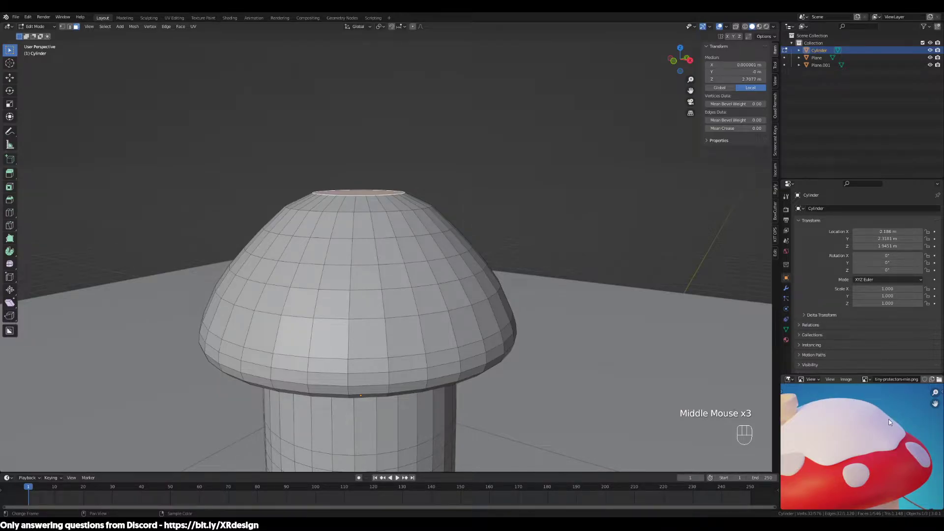
middle_click_drag(926, 450, 933, 409)
mouse_move(866, 449)
middle_mouse_down()
mouse_move(892, 441)
mouse_move(879, 461)
middle_mouse_up()
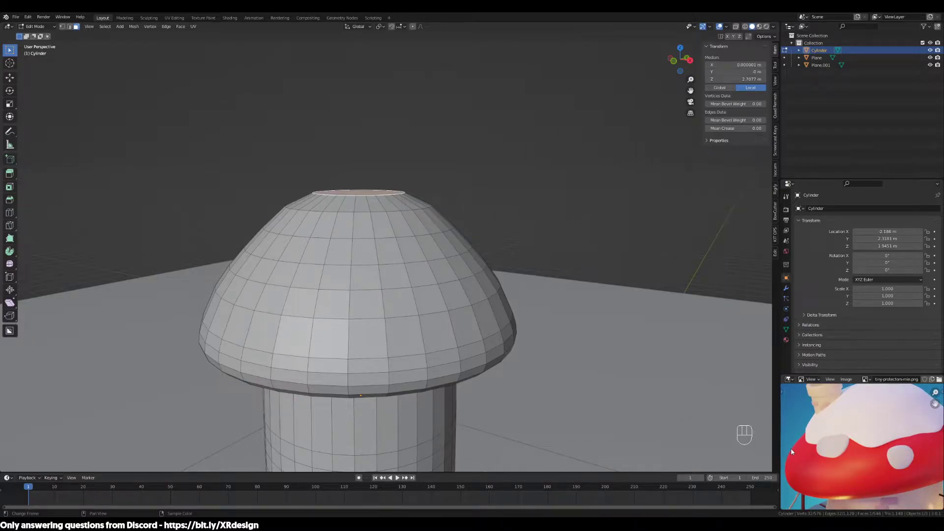
scroll(864, 404, "down", 2)
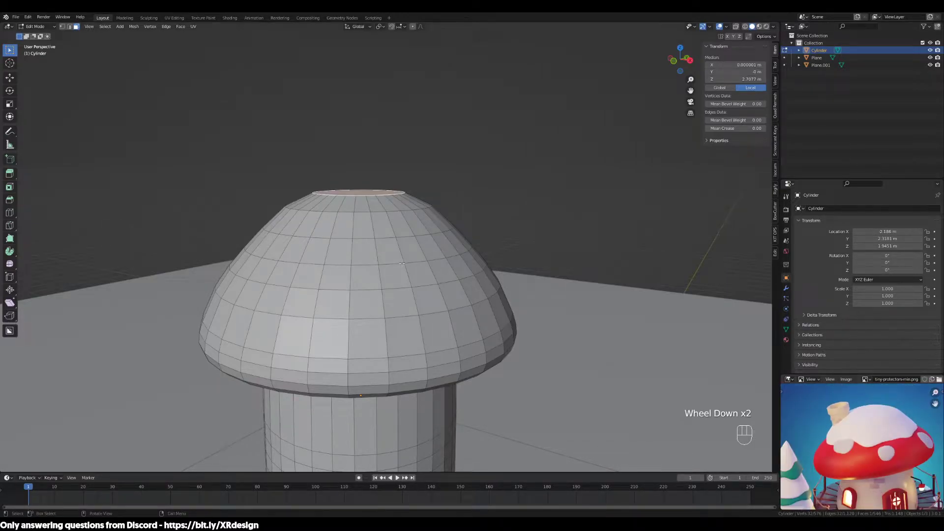
left_click(391, 249)
key("2")
left_click(396, 262, "alt")
middle_click_drag(396, 262, 504, 292)
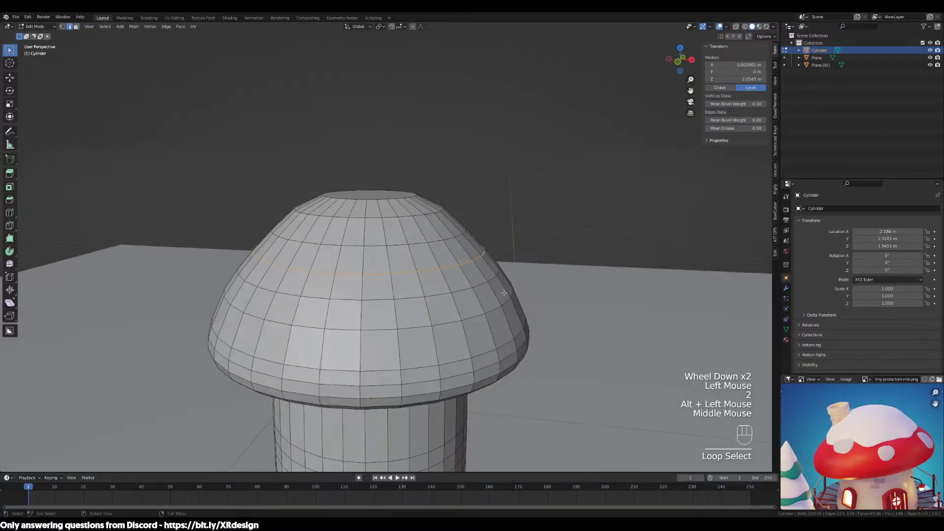
scroll(504, 292, "up", 1)
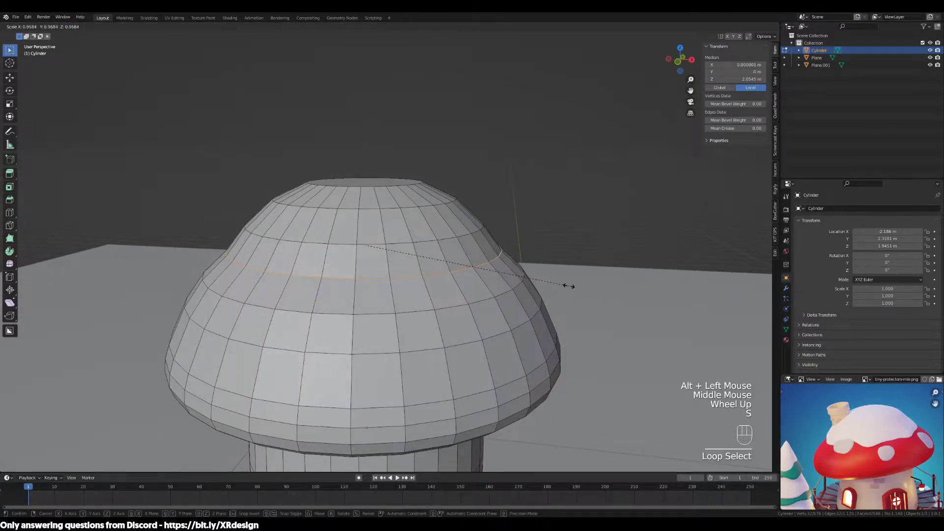
key("s")
middle_click_drag(554, 279, 509, 257)
Select the face loop midway up the cap and scale it inward to about 0.90 with proportional editing at size 0.51.
left_click(475, 273, "alt")
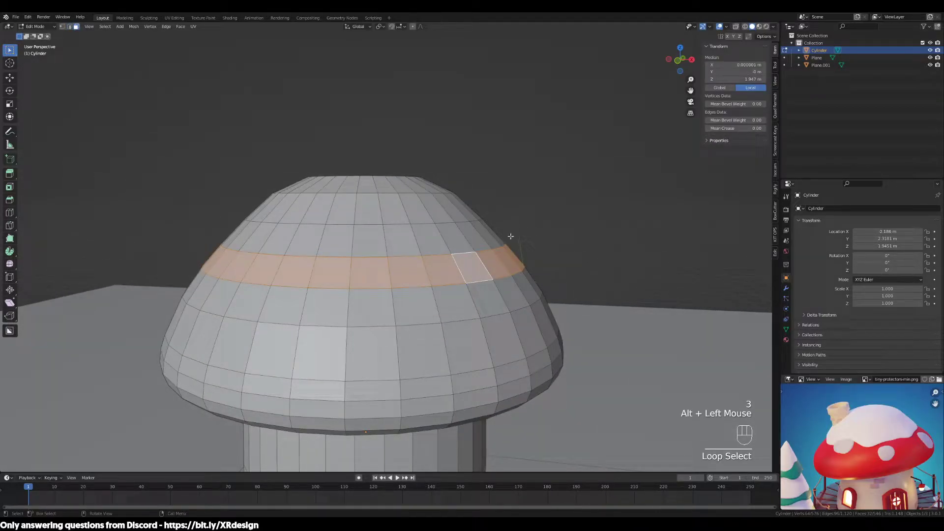
middle_click_drag(482, 181, 482, 176)
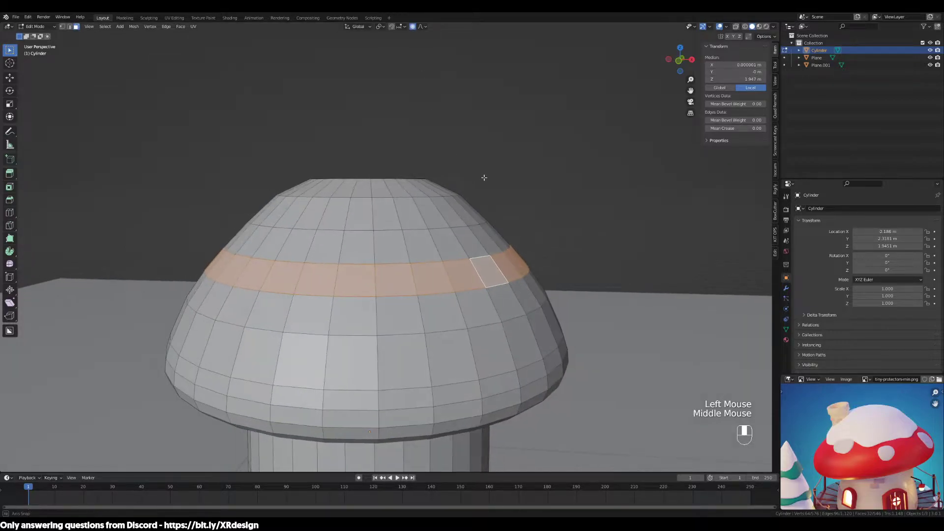
key("s")
scroll(612, 234, "up", 8)
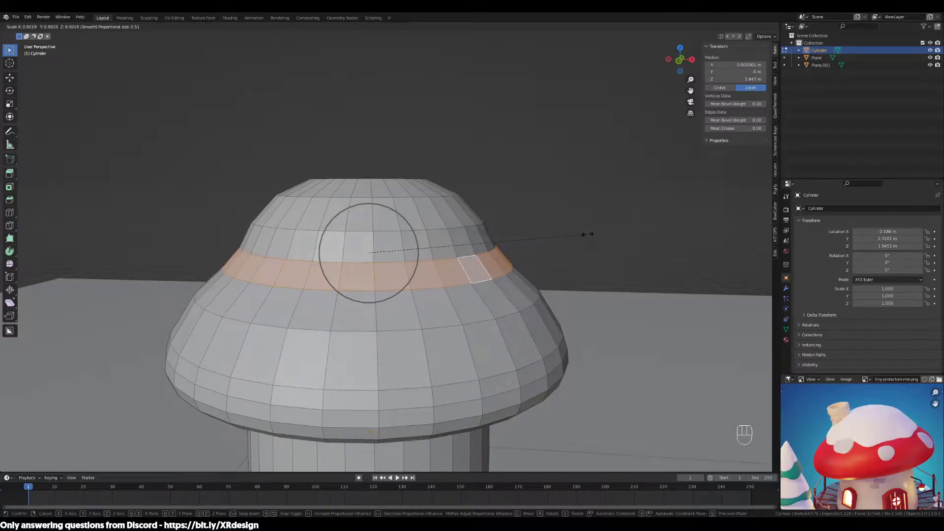
left_click(586, 233)
mouse_move(564, 253)
middle_mouse_down()
mouse_move(604, 285)
mouse_move(581, 253)
middle_mouse_up()
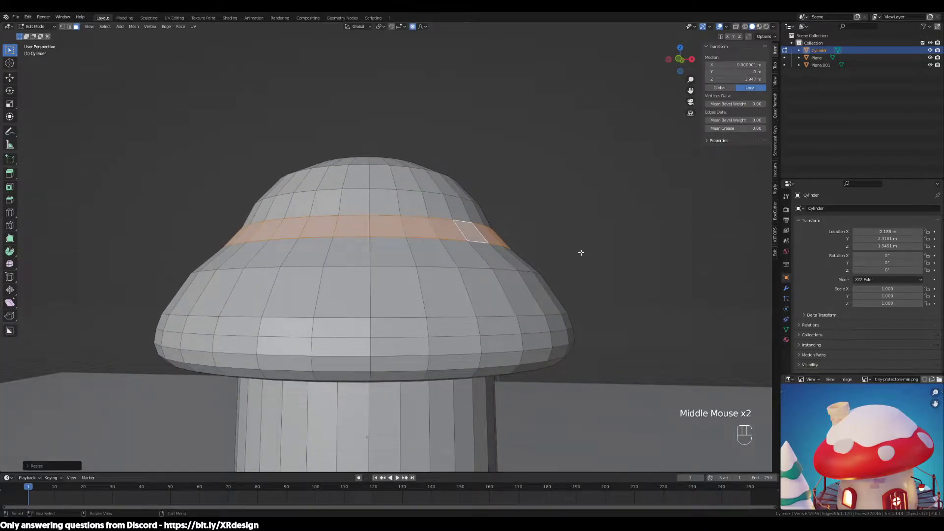
scroll(581, 252, "down", 4)
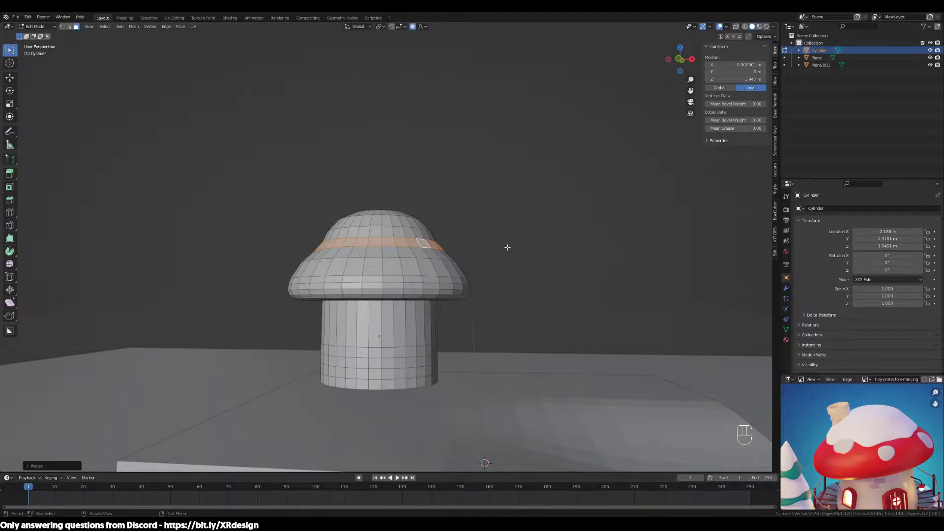
Try to box-select all of the cap's faces from a perspective view.
mouse_move(541, 276)
middle_mouse_down()
mouse_move(527, 272)
mouse_move(529, 281)
middle_mouse_up()
left_click_drag(523, 202, 247, 358)
middle_click_drag(248, 358, 333, 297)
scroll(511, 292, "up", 2)
middle_click_drag(511, 295, 570, 192)
left_click_drag(580, 177, 221, 321)
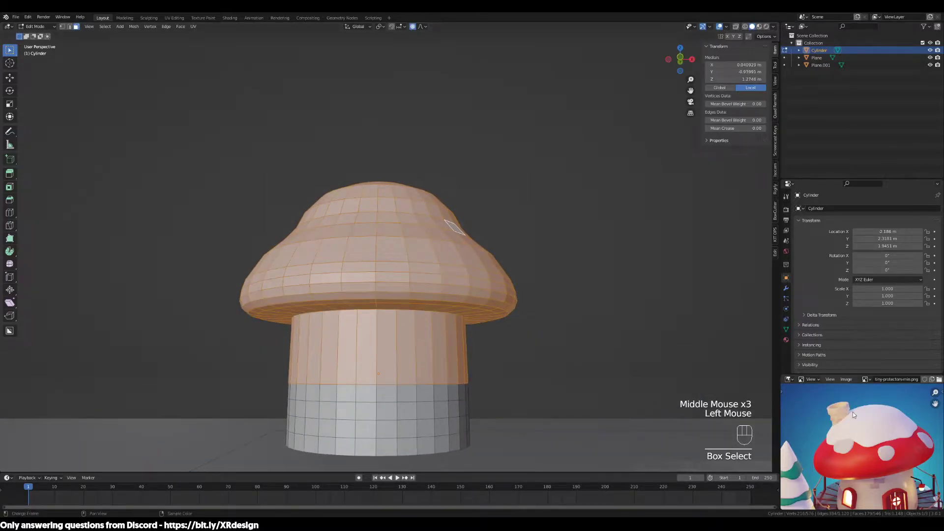
middle_click_drag(525, 295, 526, 312)
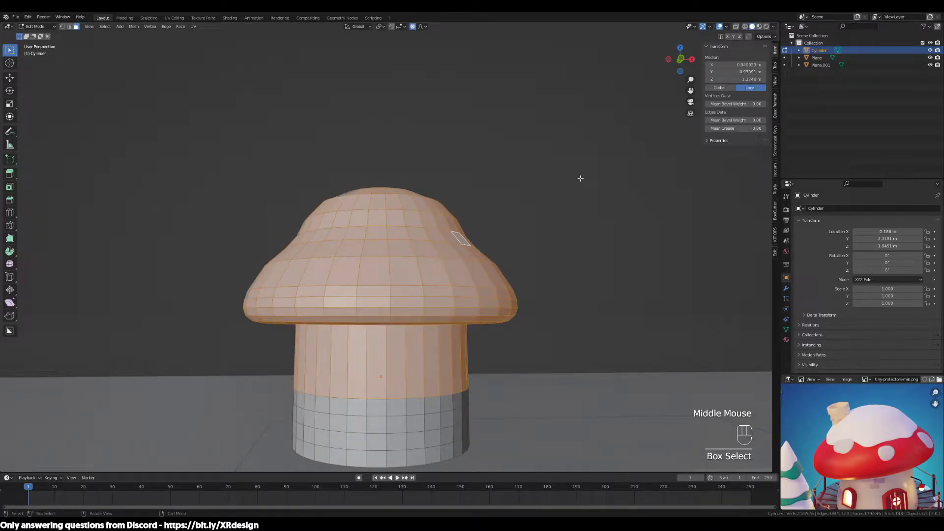
Show the mesh as wireframe in front view and box-select the whole cap without the stem.
key("KP_1")
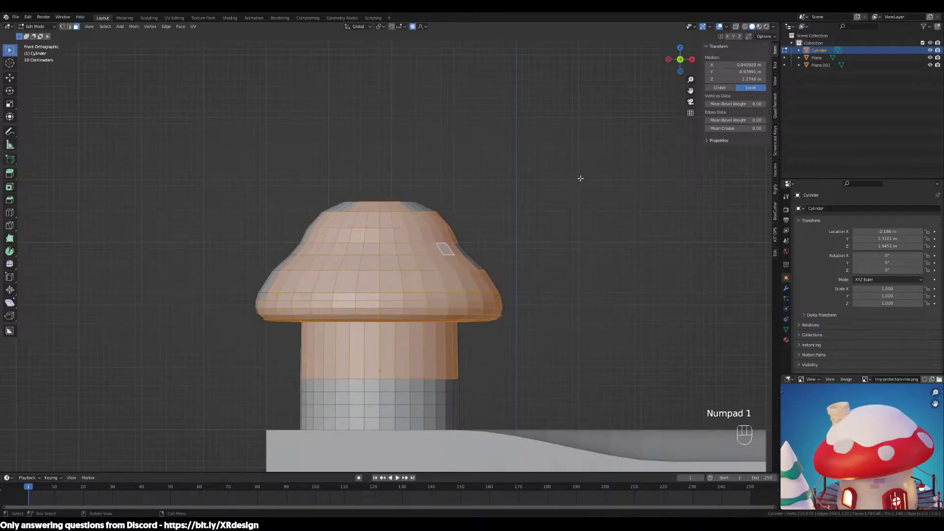
scroll(531, 204, "up", 2)
left_click_drag(623, 125, 130, 397)
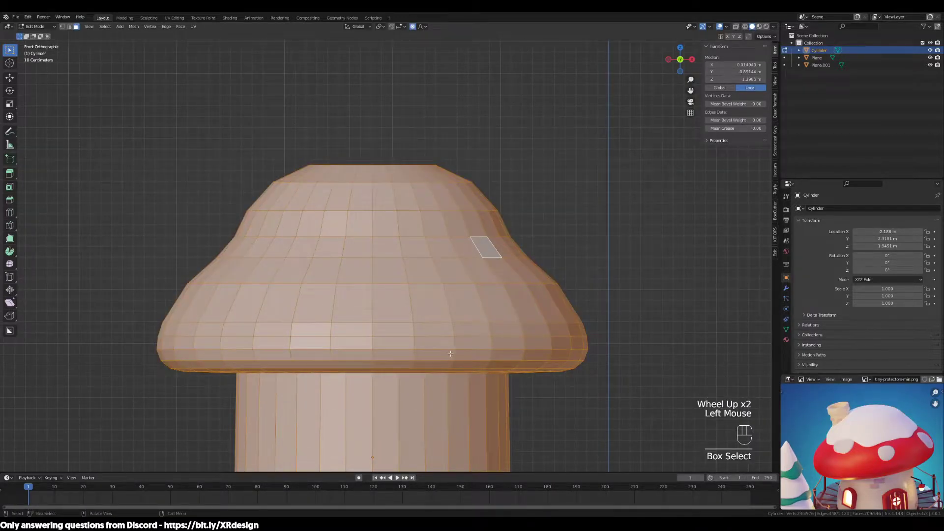
key("z")
left_click(391, 355)
left_click(536, 152)
left_click_drag(721, 123, 120, 392)
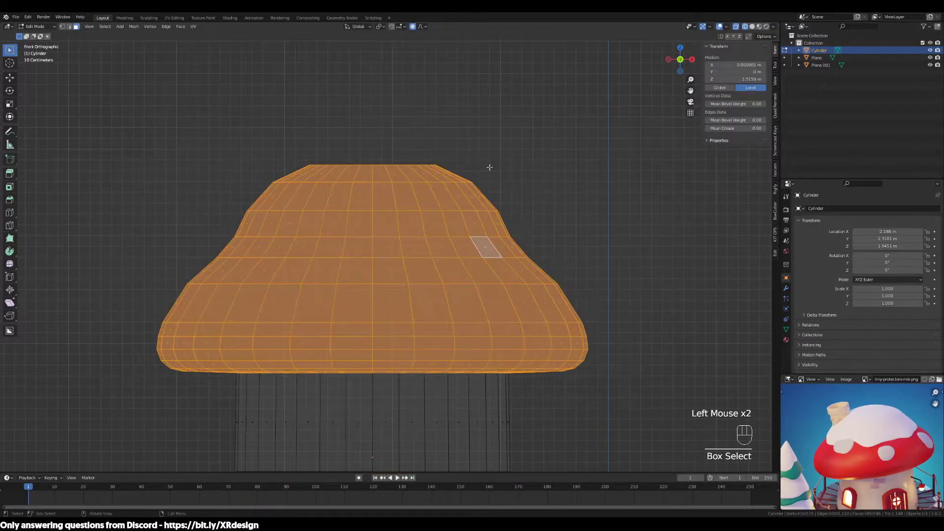
scroll(484, 293, "down", 2)
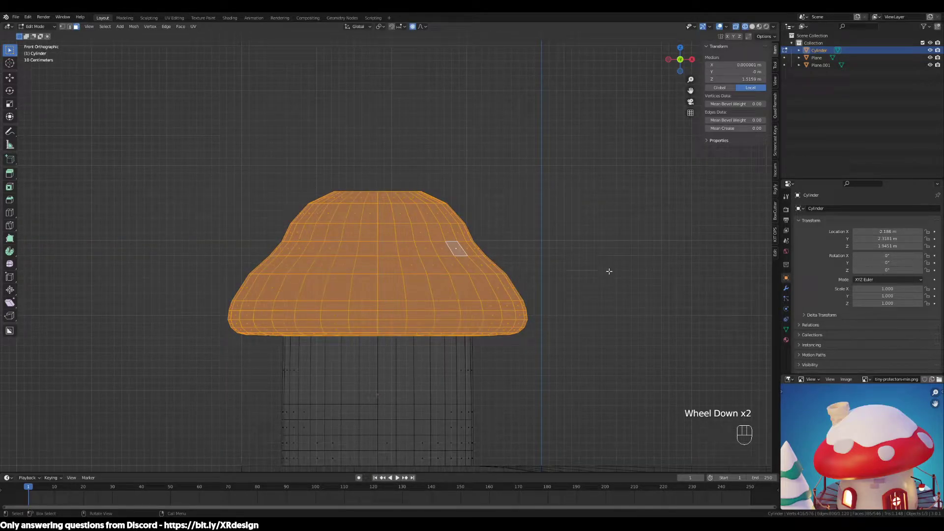
Flatten the selected cap by scaling it down along the Z axis.
key("s")
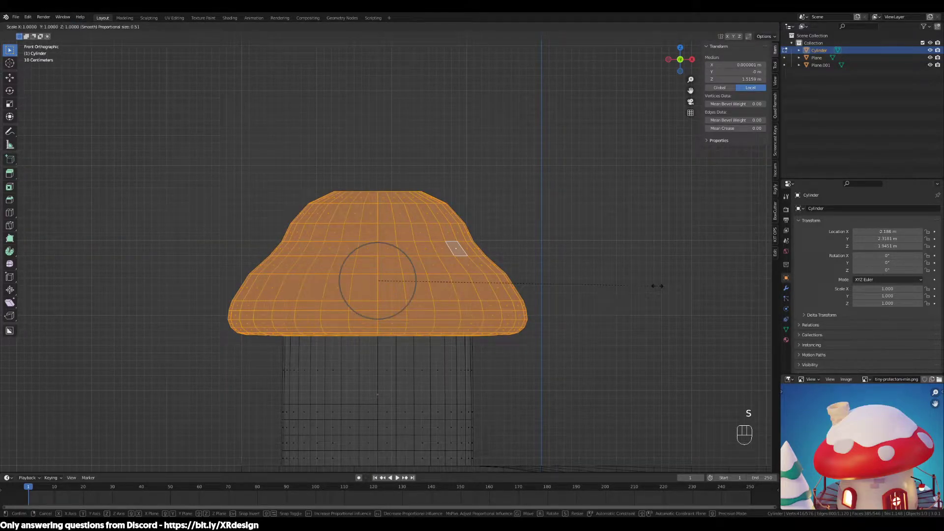
right_click(657, 286)
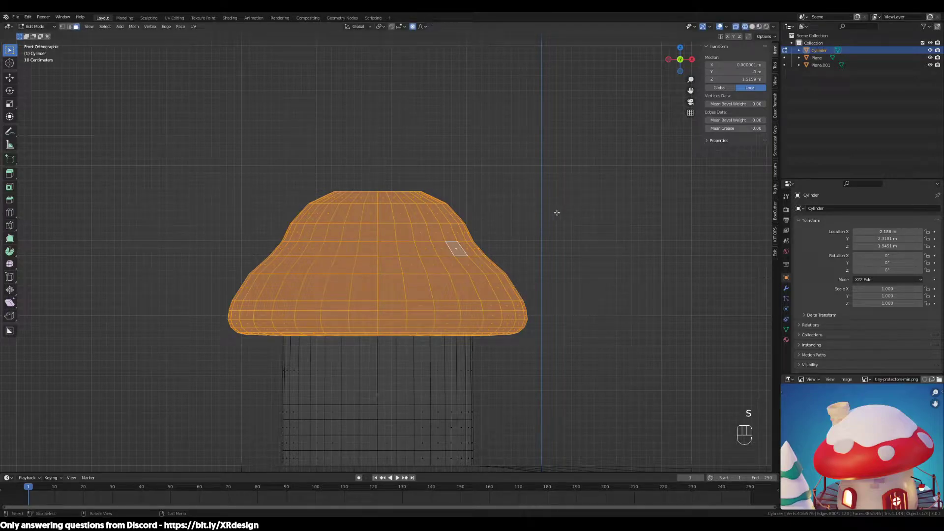
key("s")
key("z")
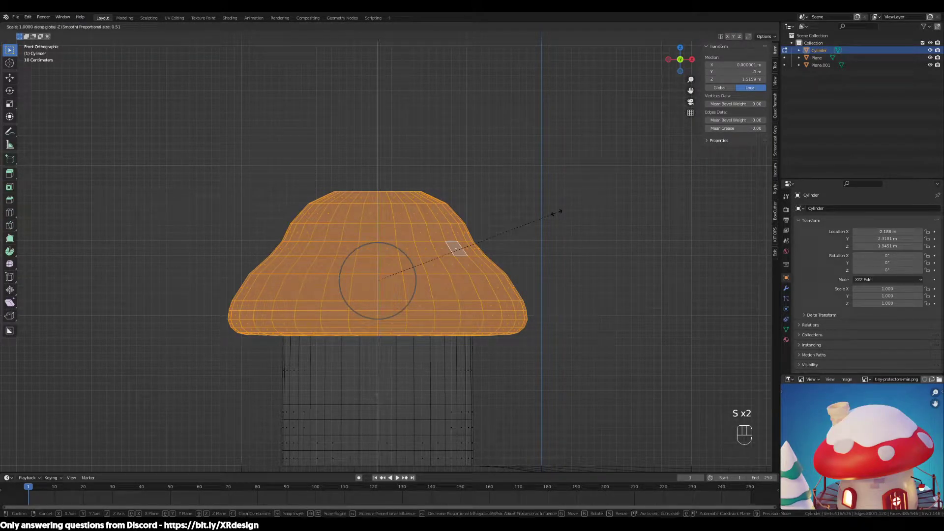
left_click(523, 227)
scroll(520, 234, "down", 3)
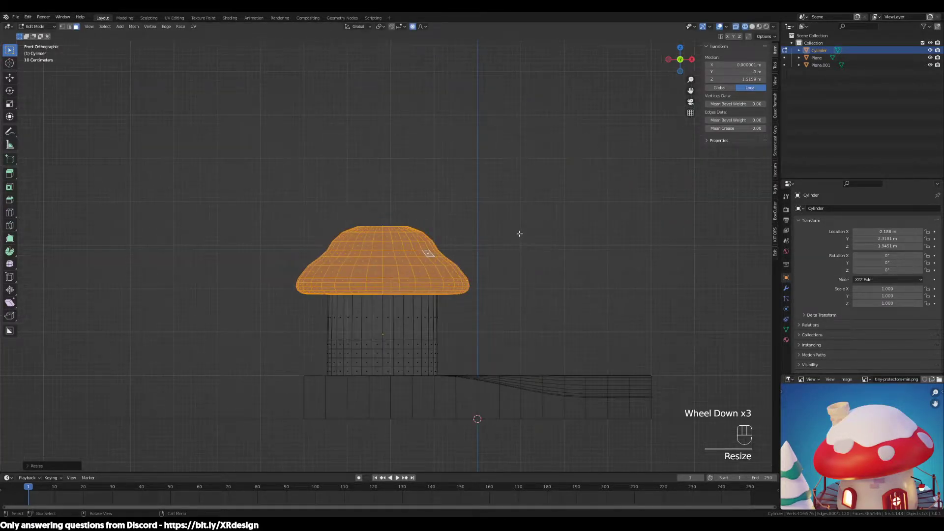
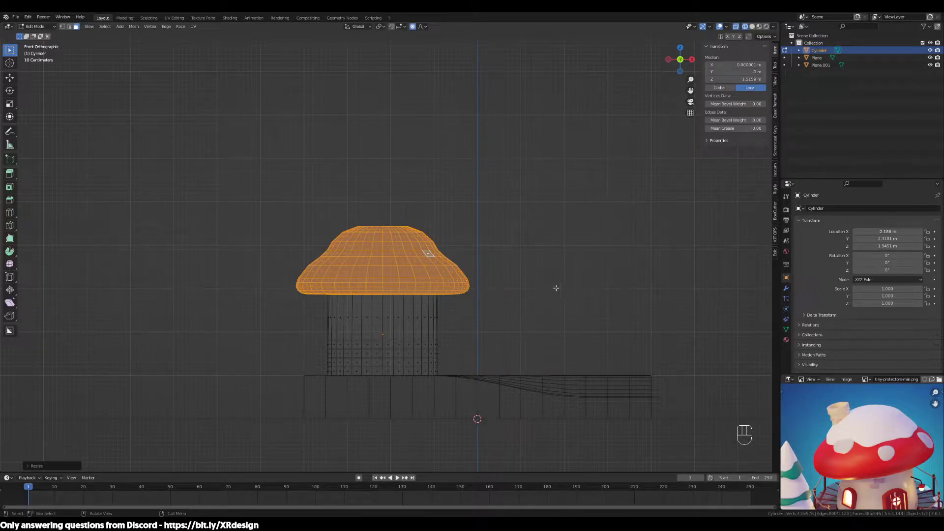
Move the cap down along the Z axis by about 0.22 m to shorten the stem.
scroll(540, 288, "up", 2)
key("g")
key("z")
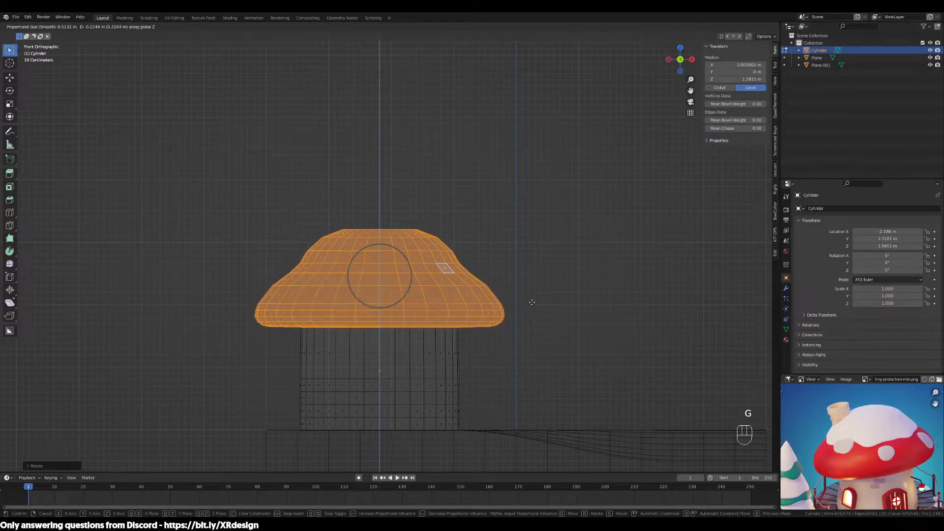
left_click(531, 301)
middle_click_drag(423, 216, 403, 143)
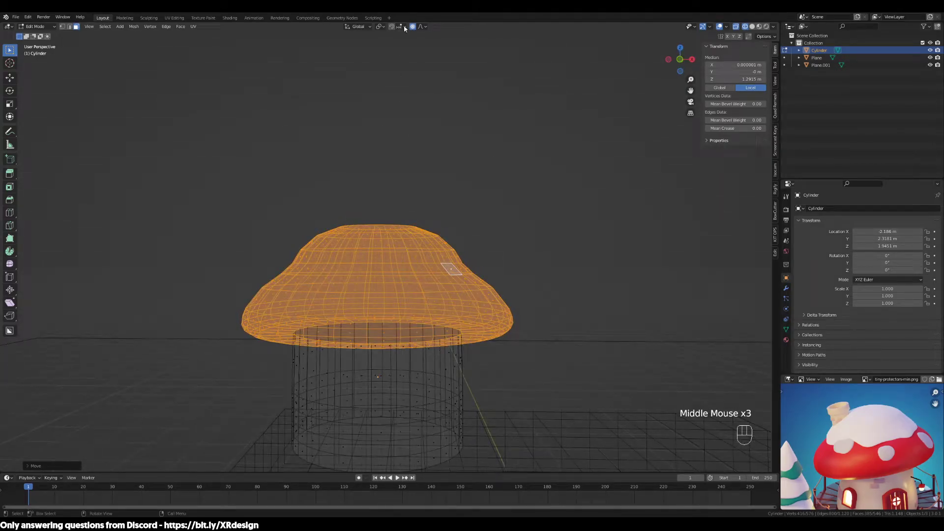
Return to solid shading and Object Mode, and apply Shade Smooth to the mushroom.
key("z")
left_click(592, 185)
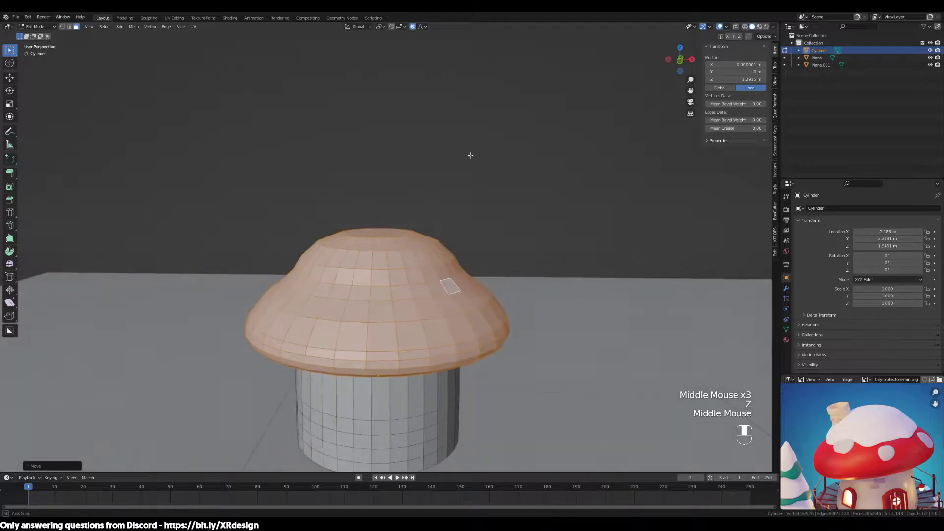
middle_click_drag(428, 162, 453, 211)
key("Tab")
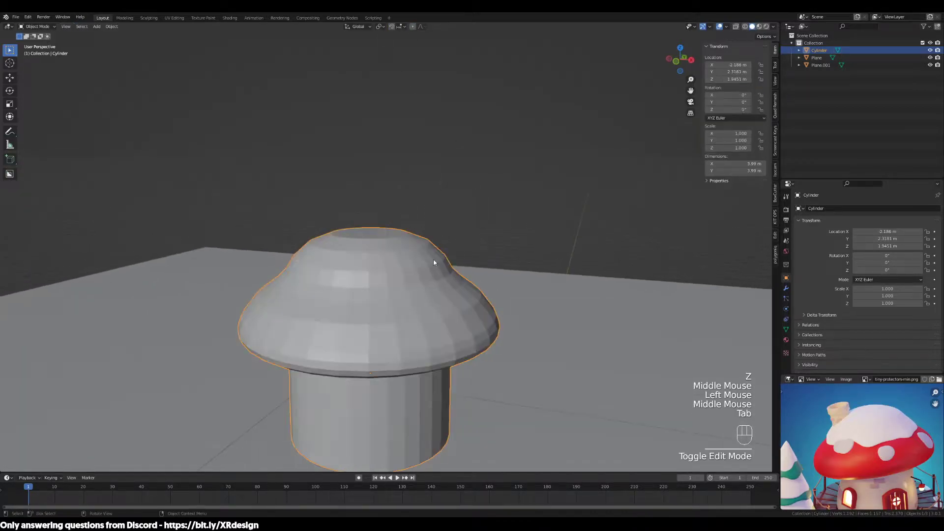
middle_click_drag(431, 262, 408, 264)
right_click(397, 261)
left_click(397, 260)
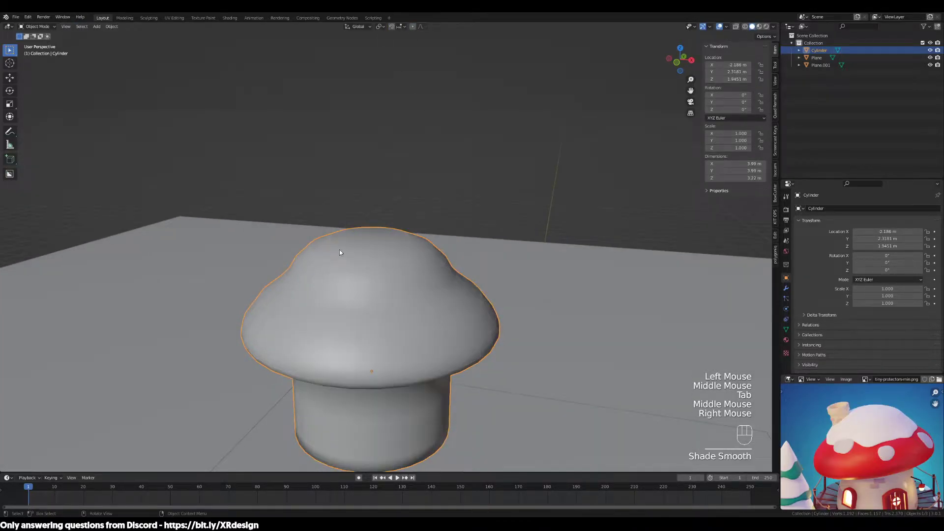
Compare the smoothed mushroom's proportions and stem with the house walls in the reference image.
scroll(492, 258, "down", 2)
middle_click_drag(477, 257, 452, 312)
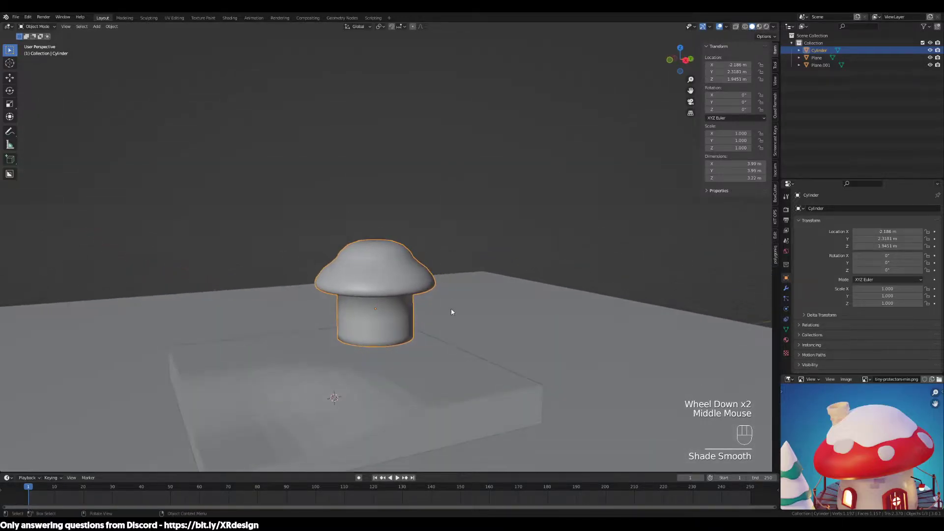
scroll(893, 489, "down", 2)
middle_click_drag(893, 489, 888, 420)
scroll(894, 460, "up", 2)
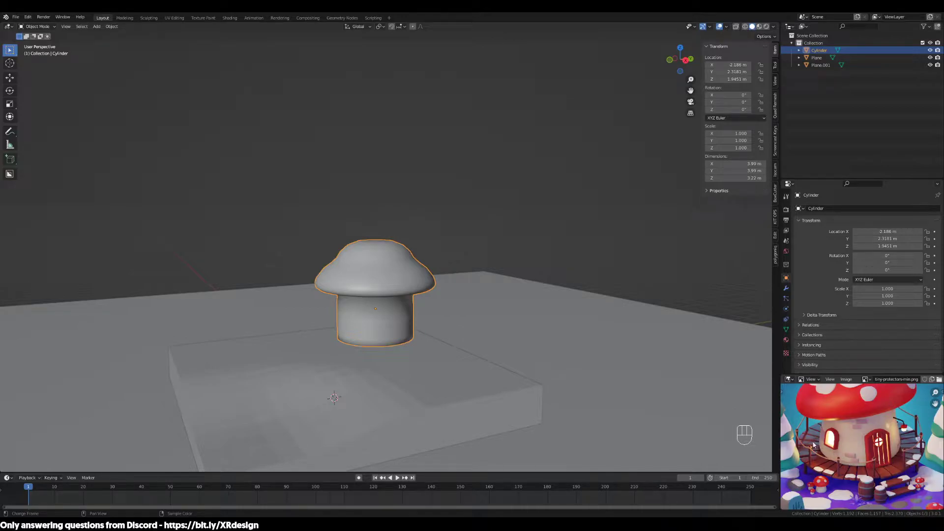
middle_click_drag(485, 354, 423, 279)
scroll(484, 332, "up", 3)
left_click(480, 381)
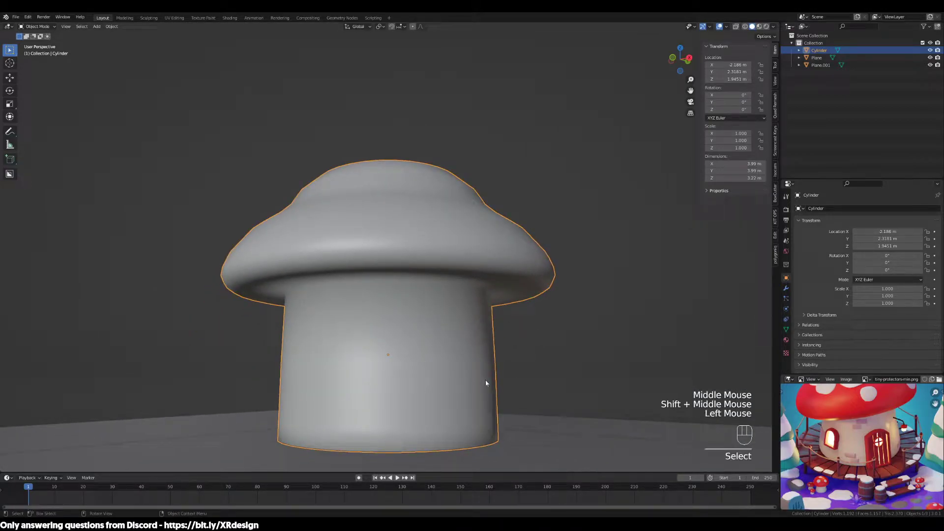
Narrow the stem's top and middle edge loops by scaling them to about 0.88 with proportional editing at a size of about 0.9 m.
key("Tab")
middle_click_drag(481, 381, 435, 272)
key("2")
left_click(435, 272, "alt")
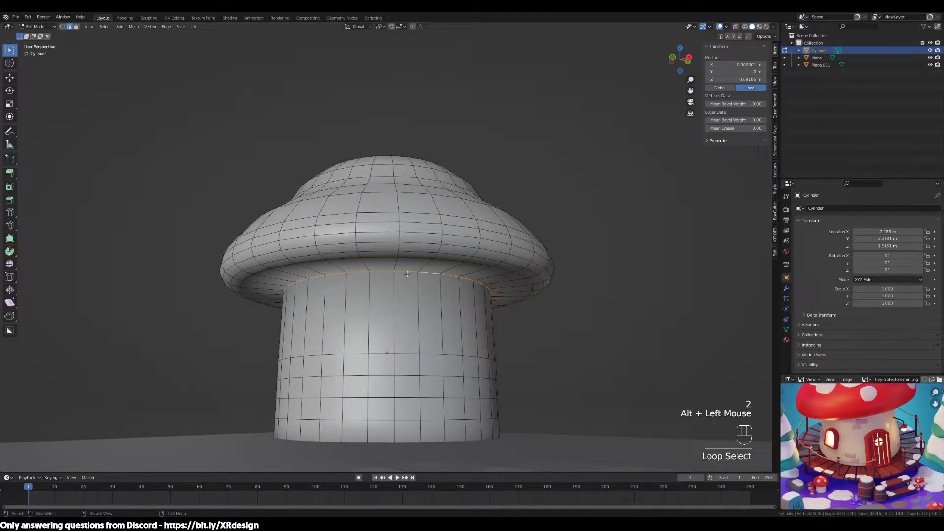
middle_click_drag(433, 284, 447, 289)
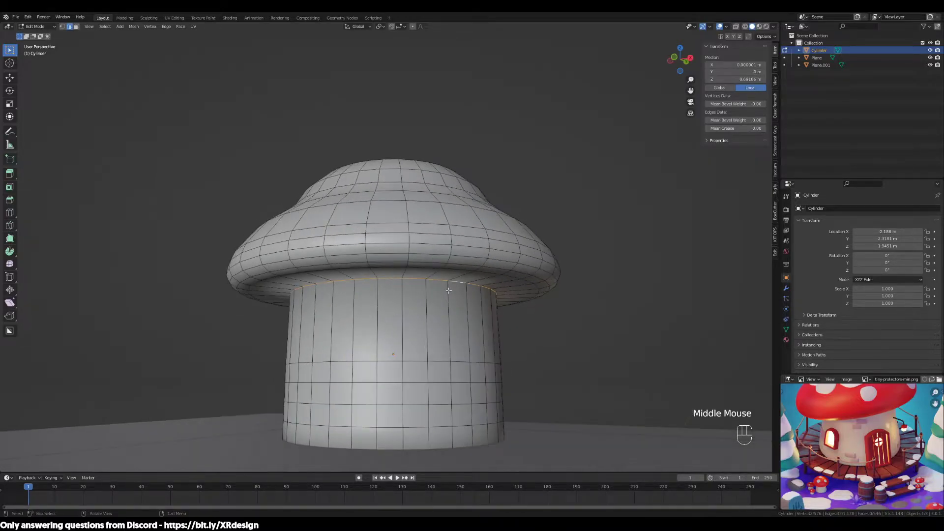
left_click(459, 363, "alt+shift")
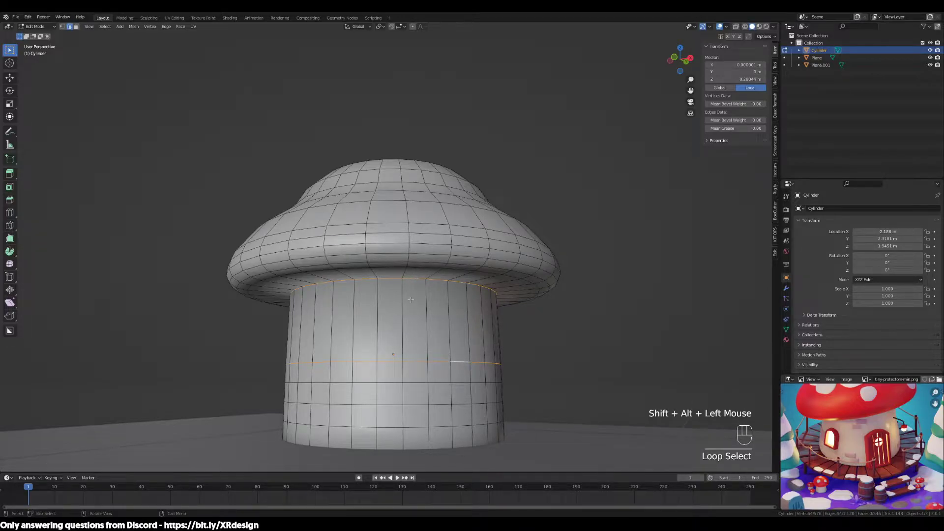
key("o")
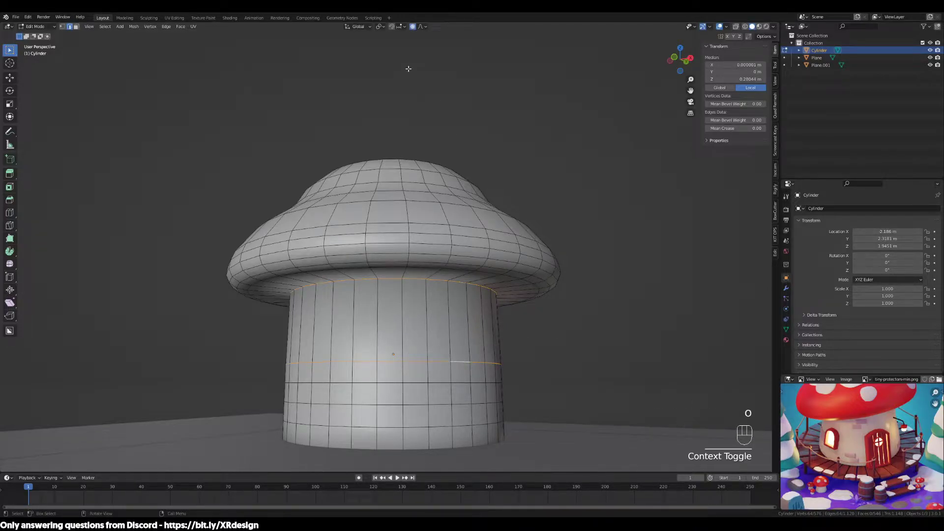
key("s")
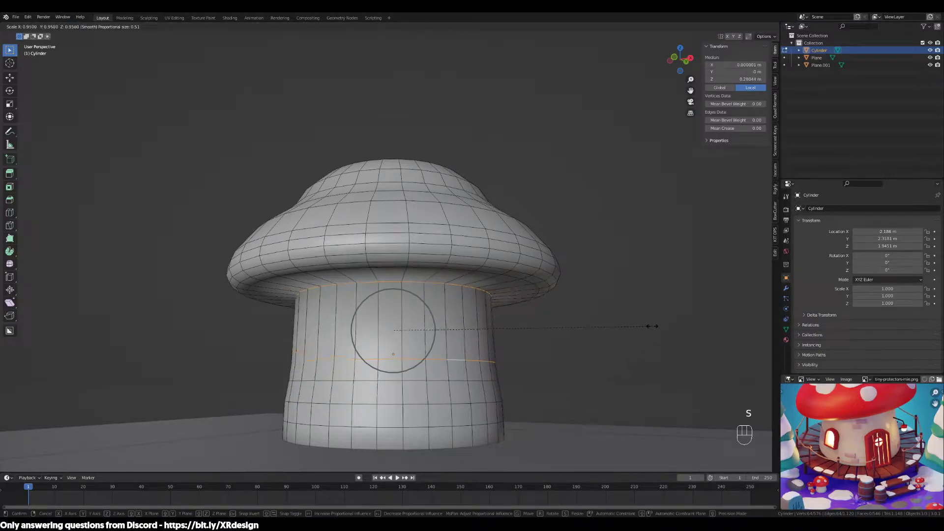
scroll(648, 324, "down", 2)
scroll(647, 324, "up", 1)
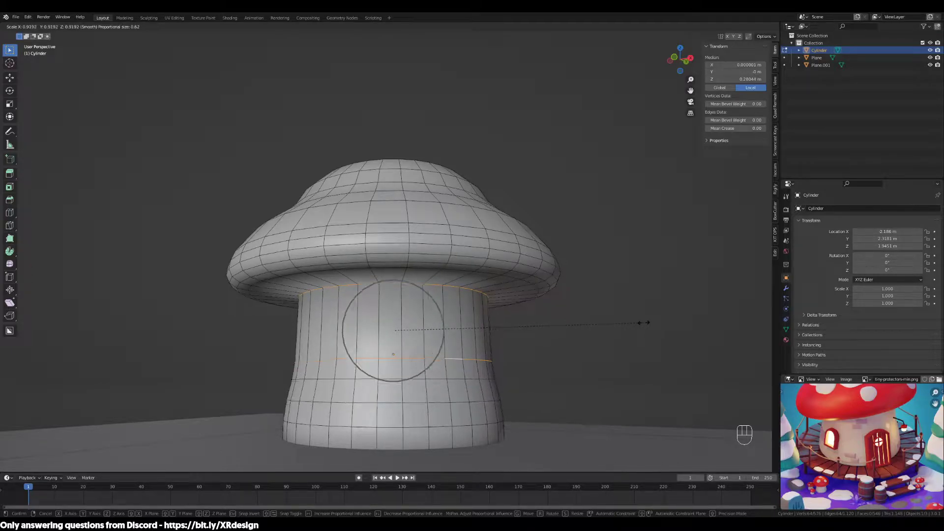
scroll(633, 318, "down", 1)
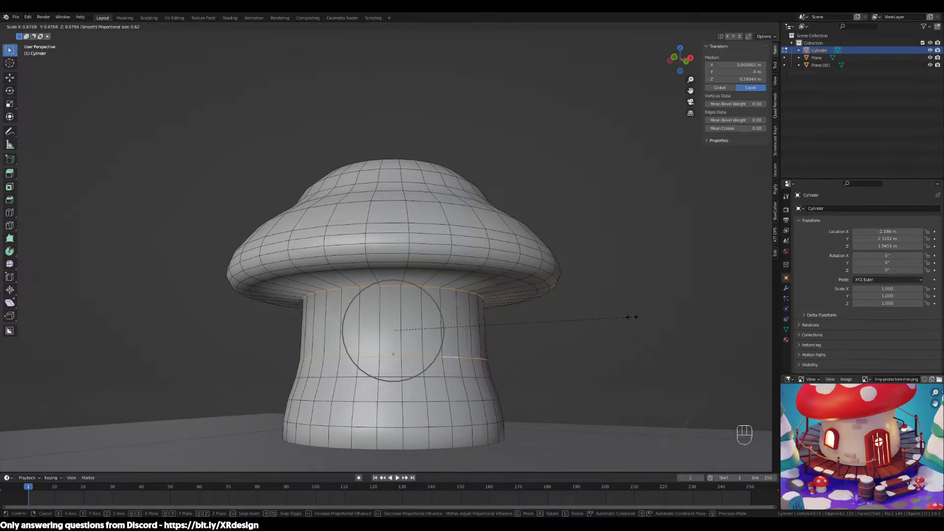
scroll(634, 321, "down", 1)
scroll(634, 320, "down", 1)
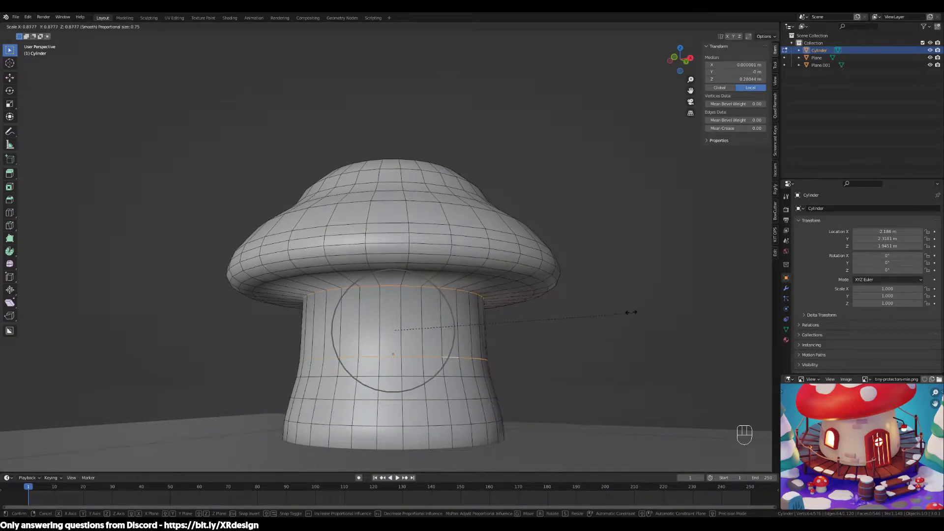
scroll(633, 312, "down", 3)
scroll(632, 312, "up", 1)
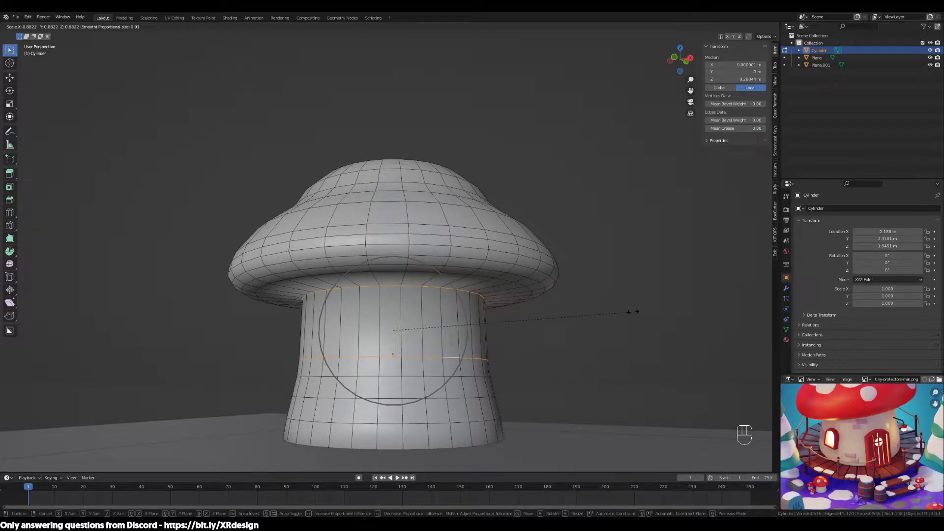
left_click(627, 316)
middle_click_drag(627, 316, 546, 350)
scroll(563, 326, "down", 2)
key("Tab")
key("Tab")
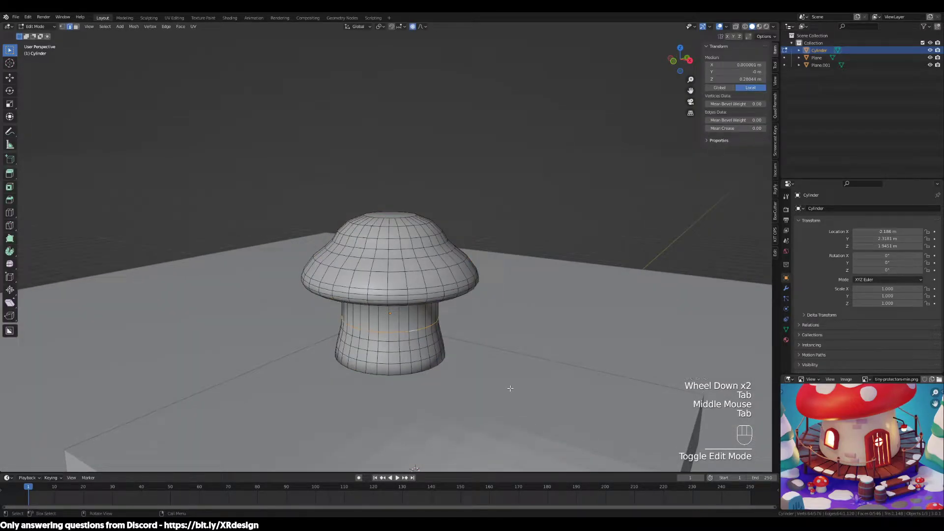
Bevel the edge loop at the bottom of the stem with three segments to round its base.
key("Tab")
scroll(478, 392, "up", 2)
middle_click_drag(478, 392, 493, 347, "shift")
key("Tab")
key("2")
left_click(436, 353, "alt")
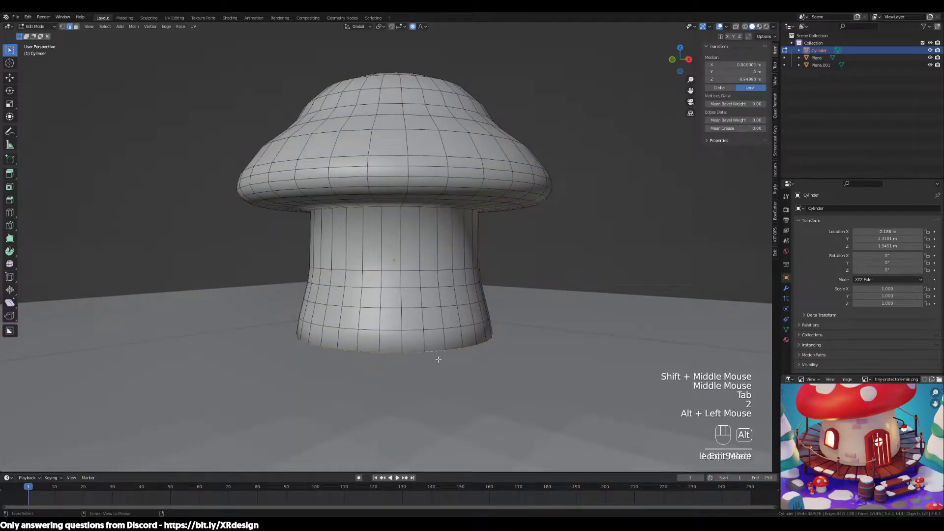
scroll(435, 356, "up", 1)
middle_click_drag(435, 355, 565, 378)
key("ctrl+b")
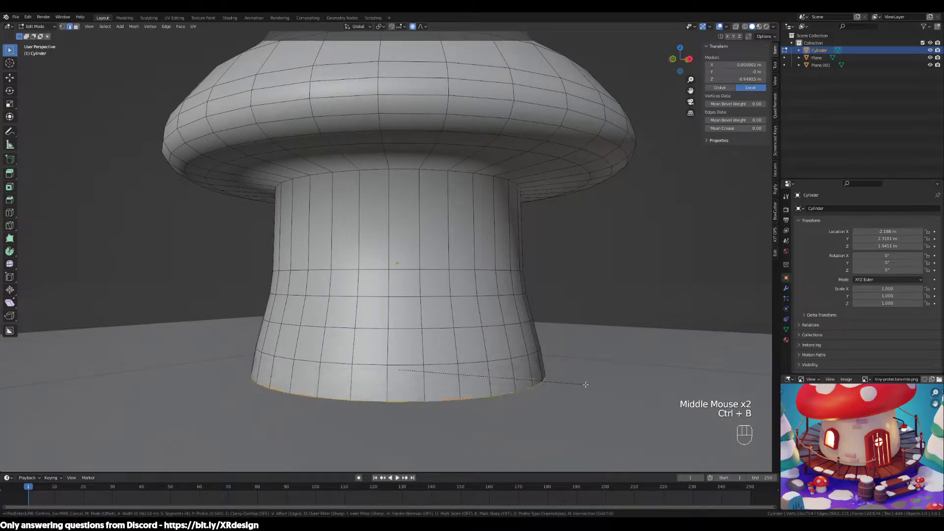
left_click(565, 392)
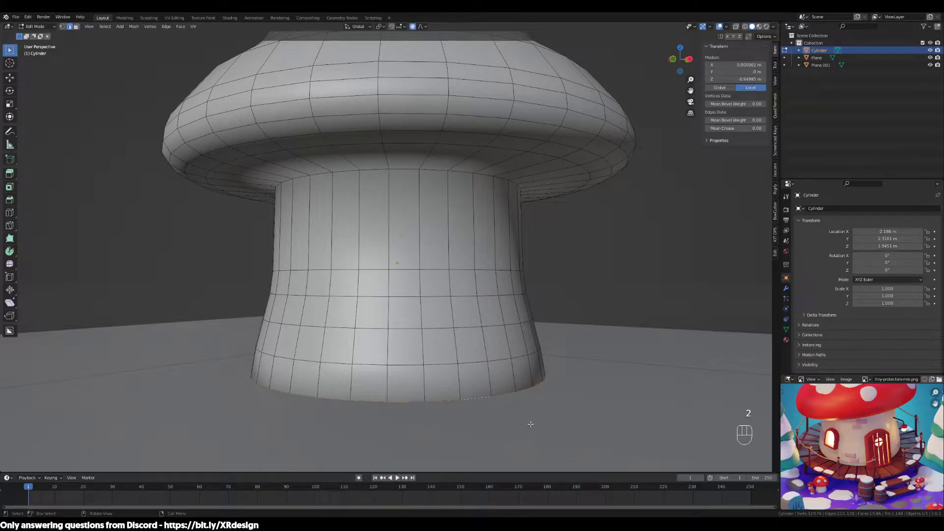
key("ctrl+b")
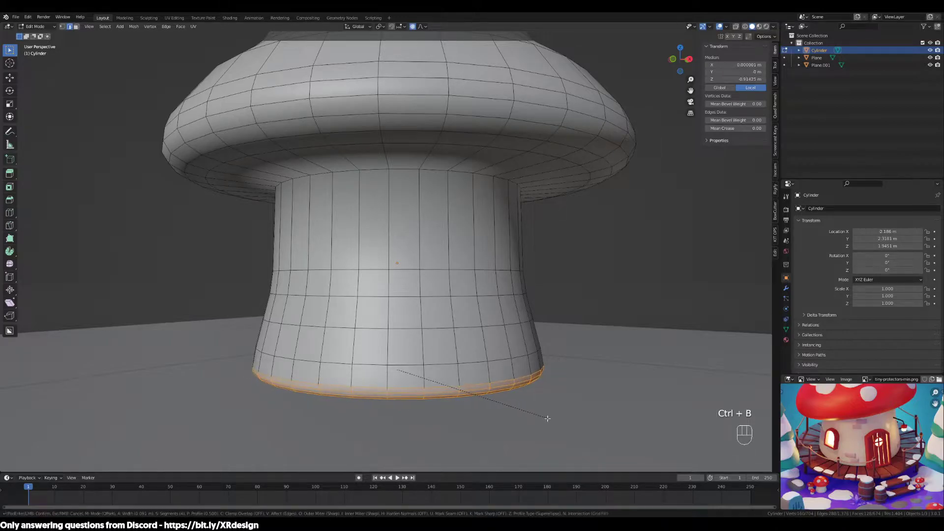
scroll(551, 423, "down", 2)
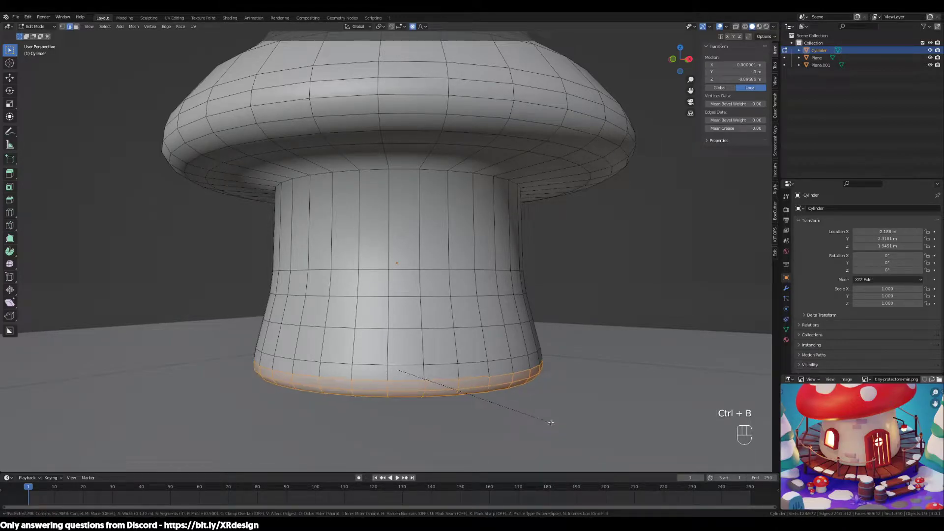
scroll(554, 426, "up", 1)
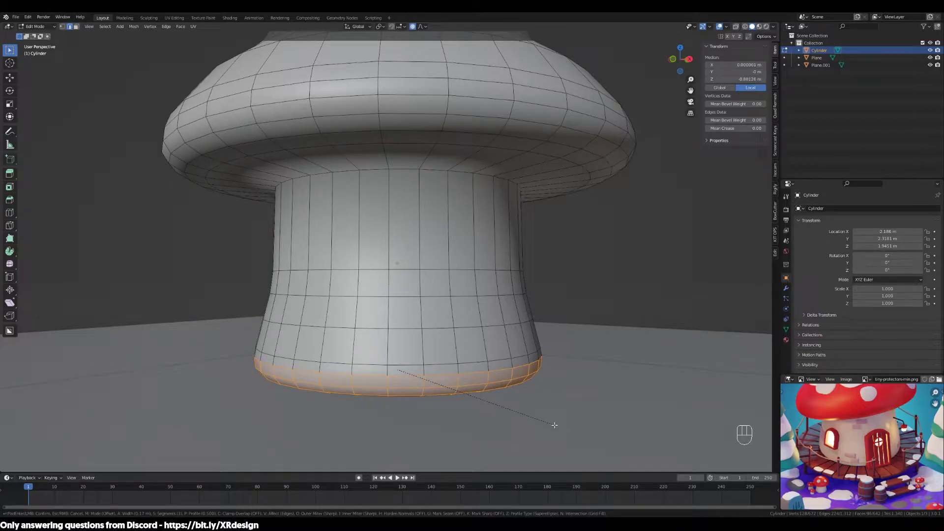
left_click(554, 424)
Select the second edge loop above the stem's bevelled base and scale it outward to about 1.01.
scroll(552, 423, "down", 2)
middle_click_drag(552, 423, 361, 370)
scroll(489, 413, "up", 3)
key("2")
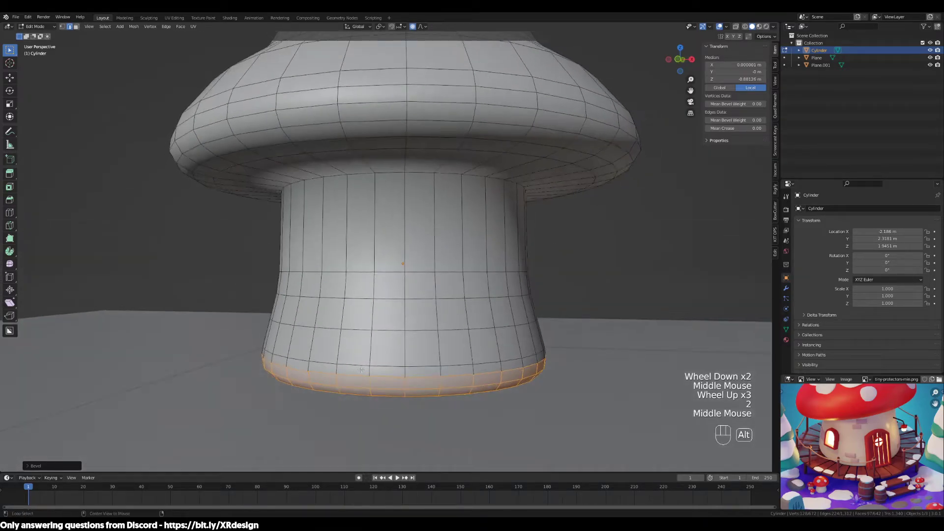
left_click(360, 370, "alt")
key("2")
left_click(479, 327, "alt")
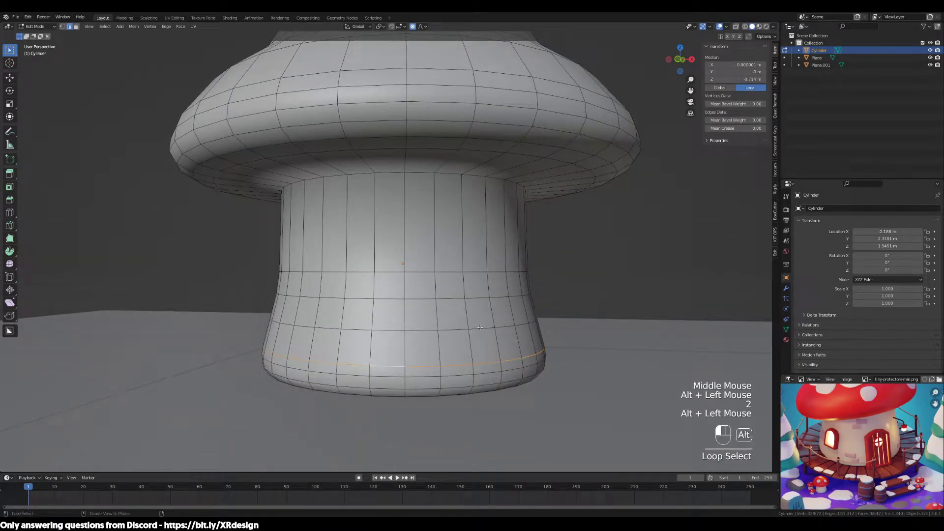
key("s")
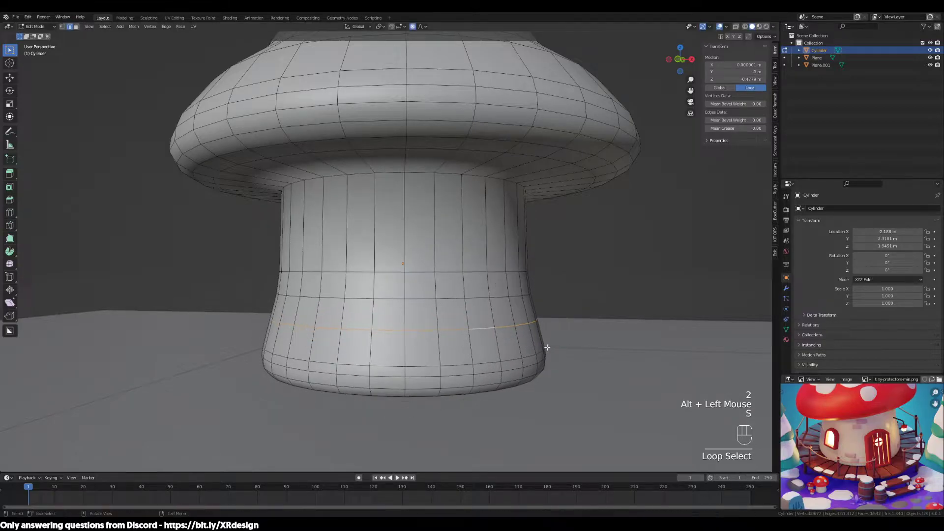
left_click(523, 323)
key("s")
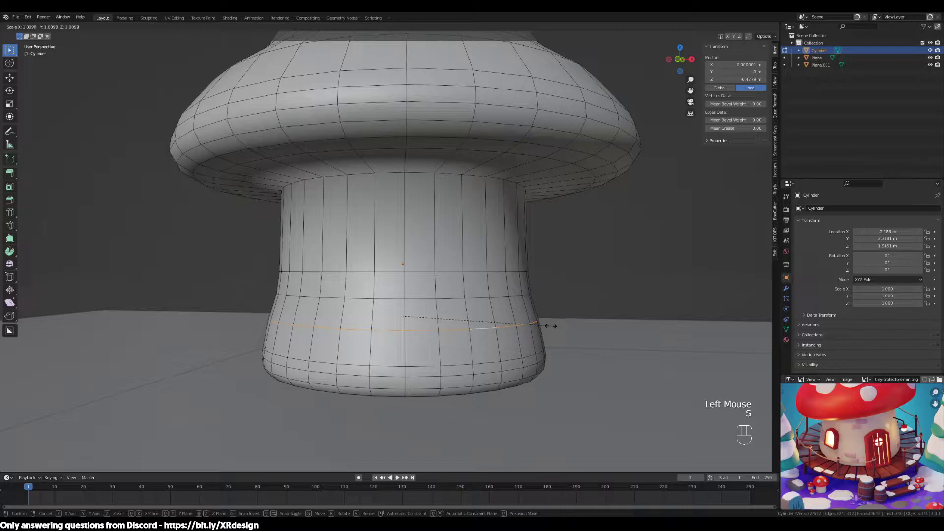
left_click(550, 326)
Widen the next edge loop up the stem slightly and scale the loop above it, near mid-stem, to about 1.03.
left_click(565, 323, "alt")
key("2")
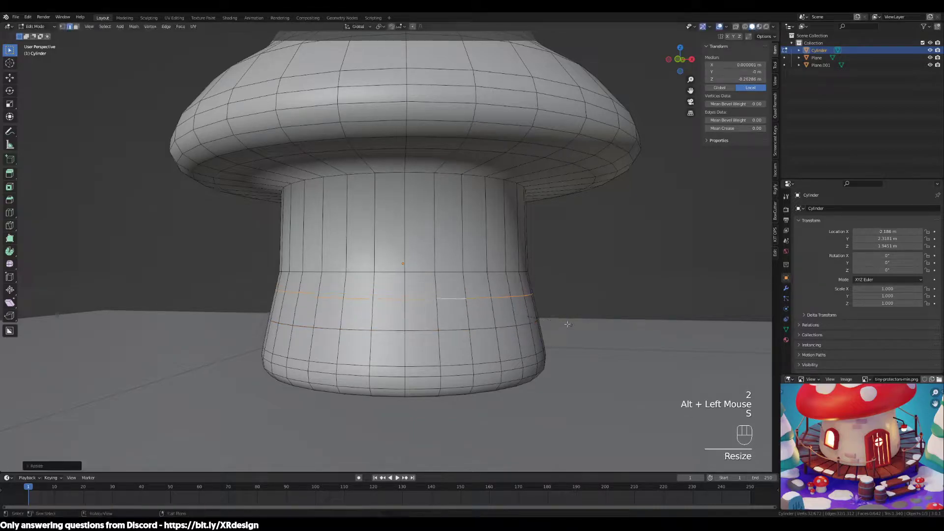
left_click(525, 273, "alt")
key("s")
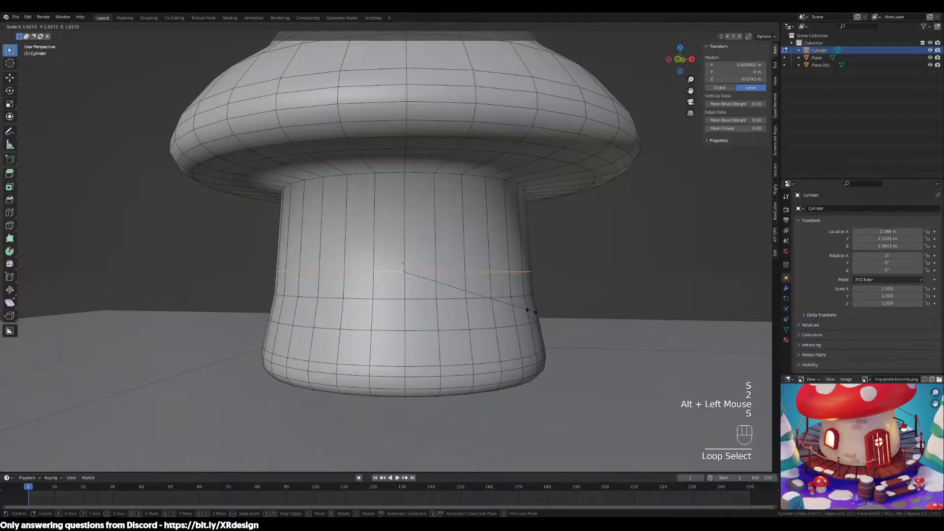
left_click(529, 309)
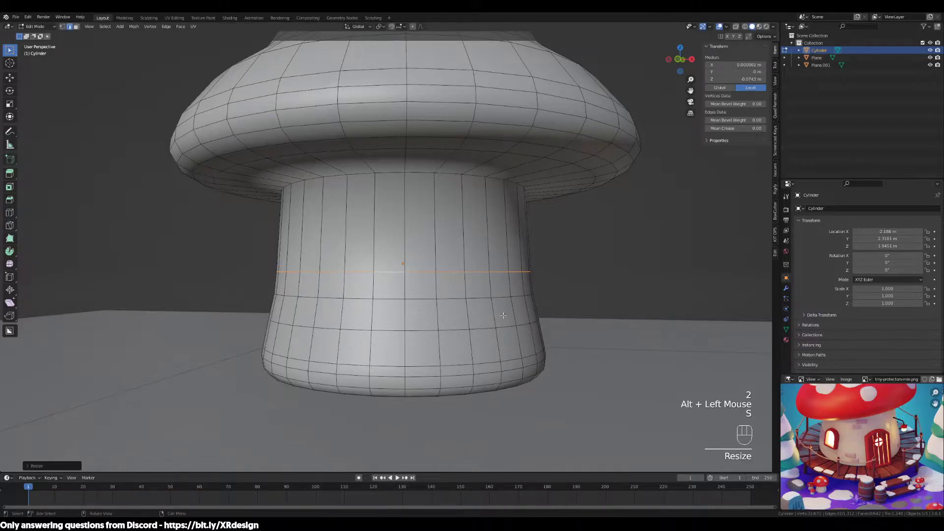
Slide the edge loop just above the stem's bevelled base and check the smooth shape in Object Mode.
left_click(483, 298, "alt")
left_click(483, 329, "alt")
middle_click(534, 358)
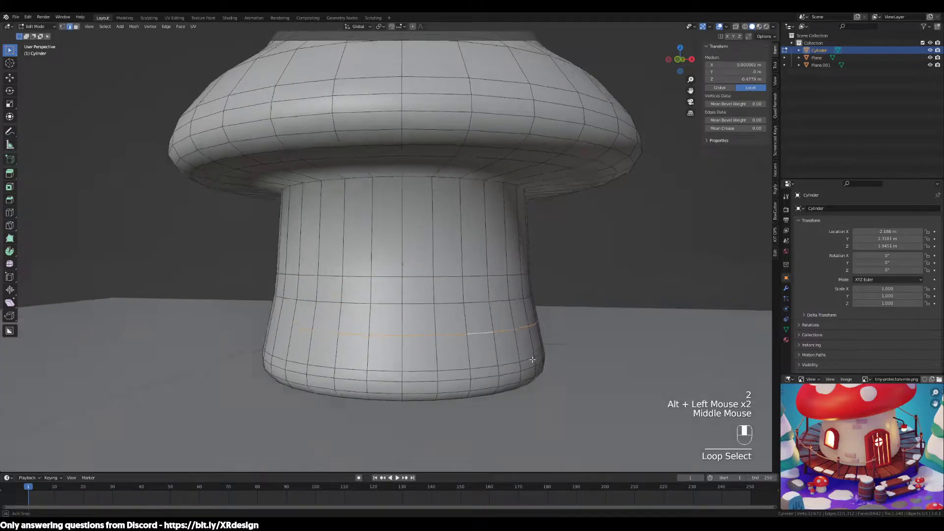
middle_click_drag(535, 358, 506, 364)
scroll(447, 306, "down", 2)
middle_click_drag(447, 306, 429, 312)
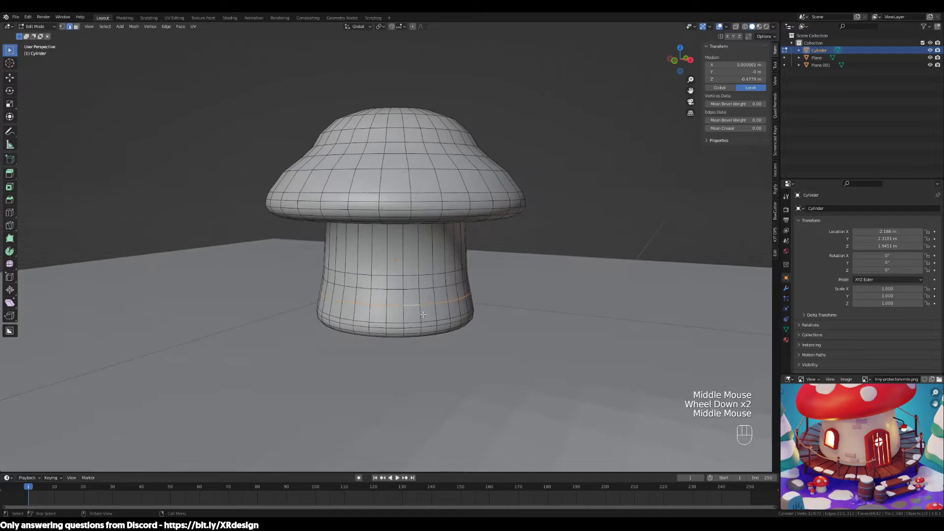
key("2")
left_click(396, 322)
left_click(398, 320, "alt")
key("g")
key("g")
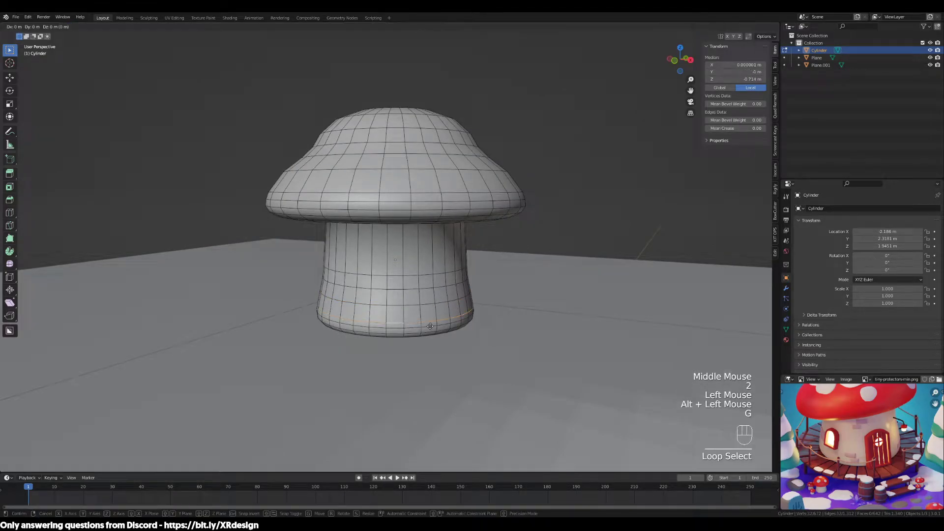
scroll(429, 322, "down", 2)
middle_click_drag(429, 322, 404, 230)
key("Tab")
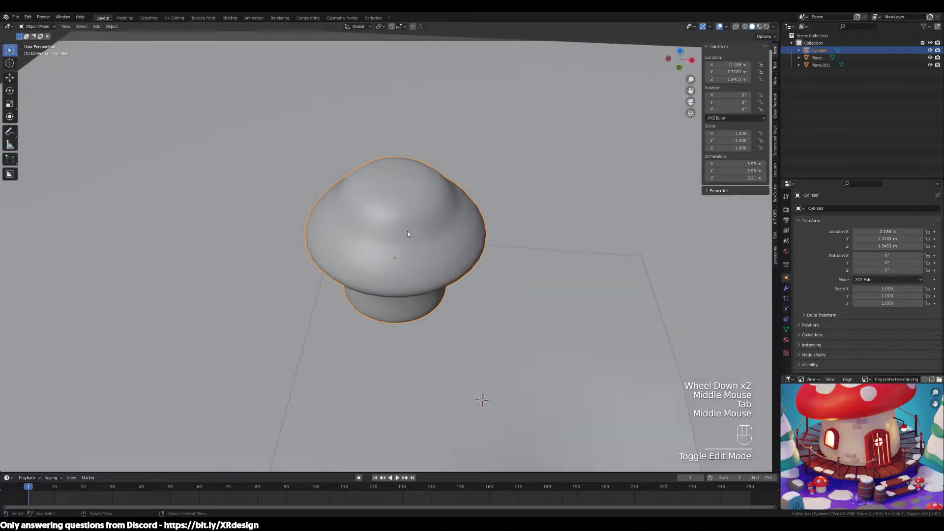
Select the edge loop around the lower slope of the cap and scale it outward to about 1.04.
key("Tab")
left_click(400, 197)
middle_click_drag(400, 197, 534, 257)
key("3")
left_click(390, 165)
scroll(427, 253, "up", 2)
key("2")
left_click(456, 263, "alt")
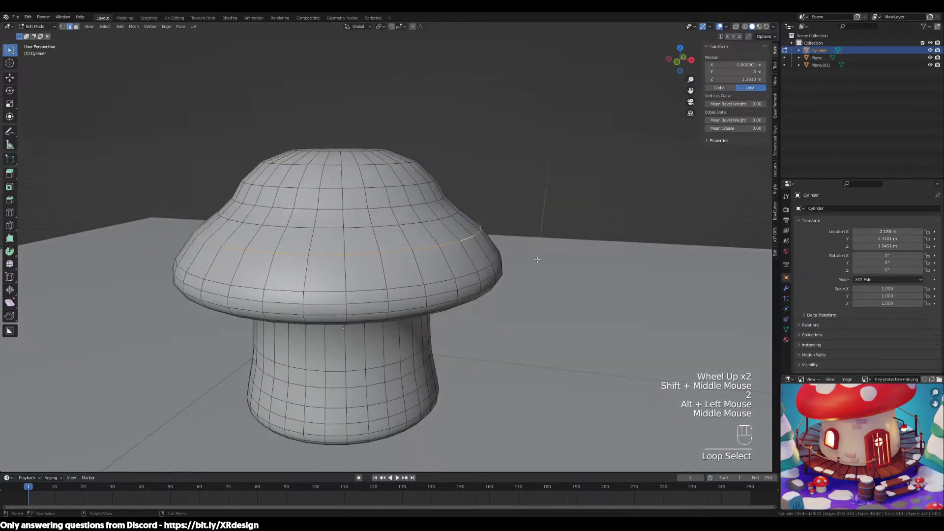
key("s")
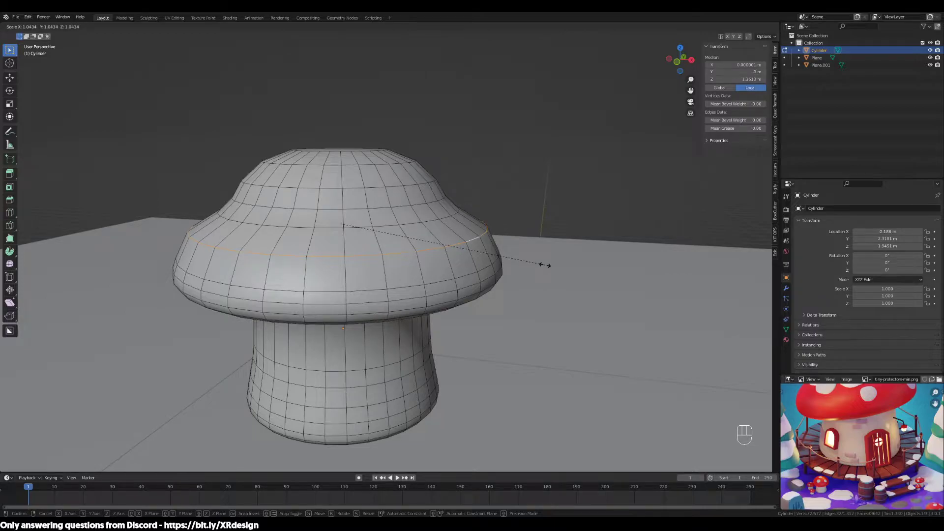
left_click(544, 265)
Bevel the widened cap edge loop with two segments to round the cap's shoulder.
key("Tab")
middle_click_drag(544, 267, 498, 294)
key("Tab")
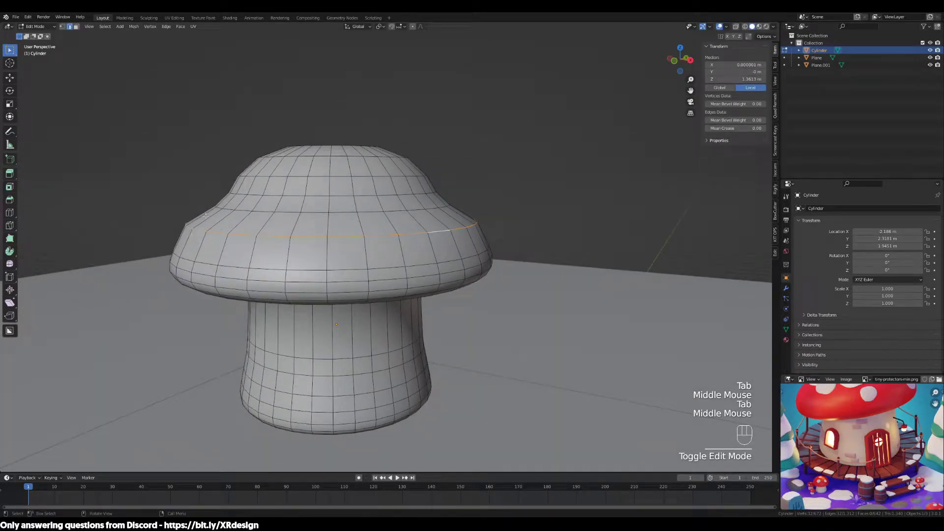
scroll(206, 215, "up", 2)
middle_click_drag(472, 256, 452, 221, "shift")
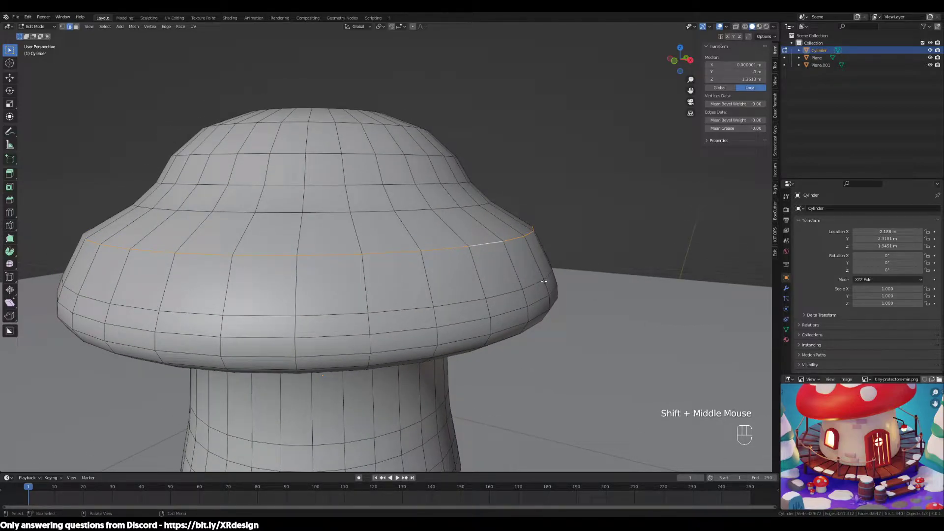
key("ctrl+b")
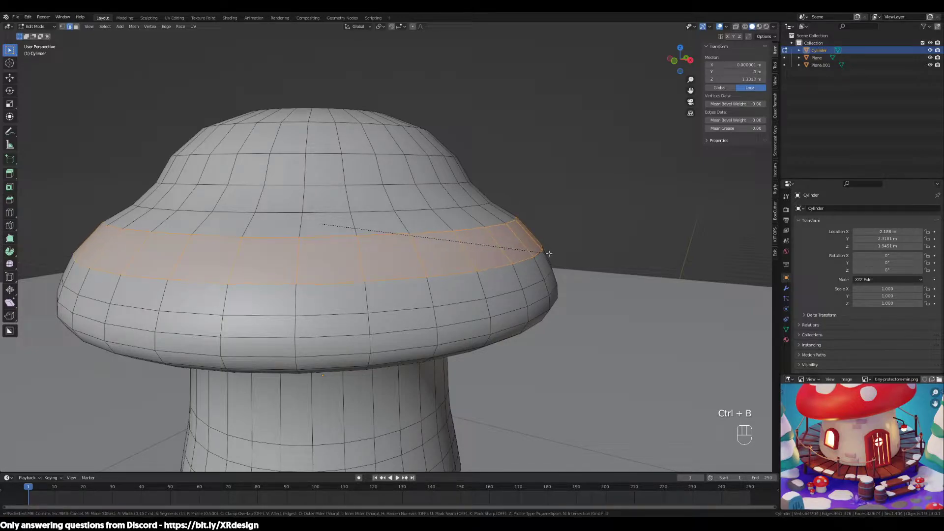
scroll(550, 254, "up", 1)
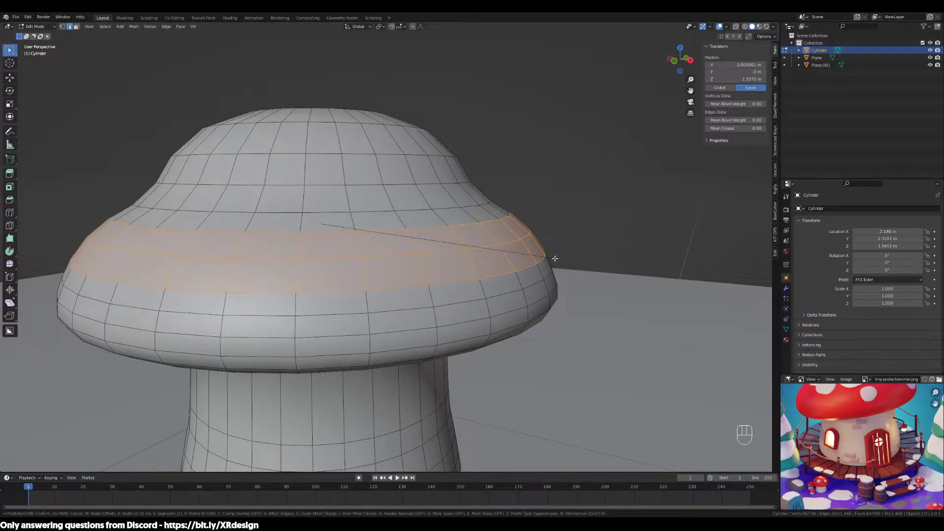
left_click(553, 256)
Select the flat face on top of the cap and inset it by about 0.19 m.
scroll(553, 258, "down", 2)
middle_click_drag(552, 261, 343, 211)
key("Tab")
key("Tab")
left_click(545, 284)
key("3")
left_click(393, 236)
middle_click_drag(393, 236, 410, 184)
scroll(385, 213, "up", 2)
scroll(403, 209, "up", 2)
middle_click_drag(583, 275, 560, 265)
key("i")
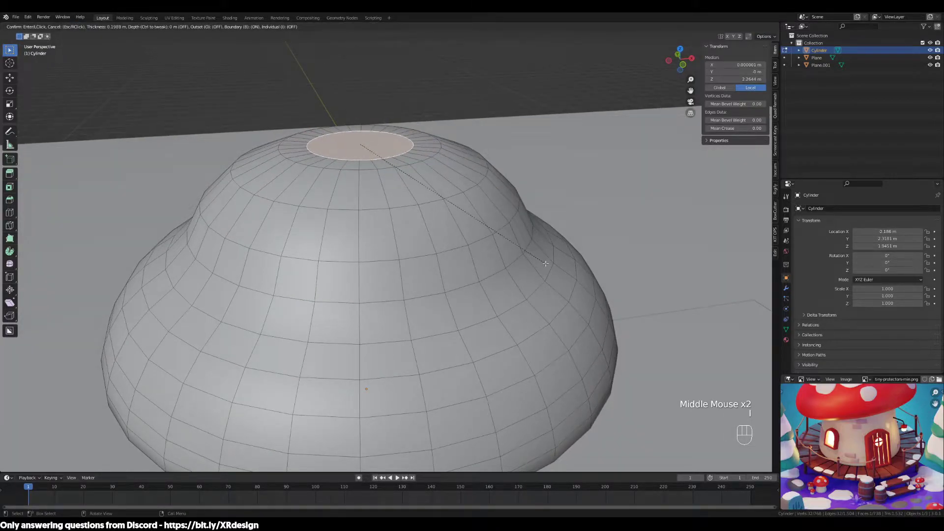
left_click(548, 266)
Raise the inset top face of the cap along the Z axis by about 0.03 m.
middle_click_drag(548, 266, 555, 290, "shift")
key("g")
key("z")
left_click(517, 288)
middle_click_drag(518, 288, 446, 245)
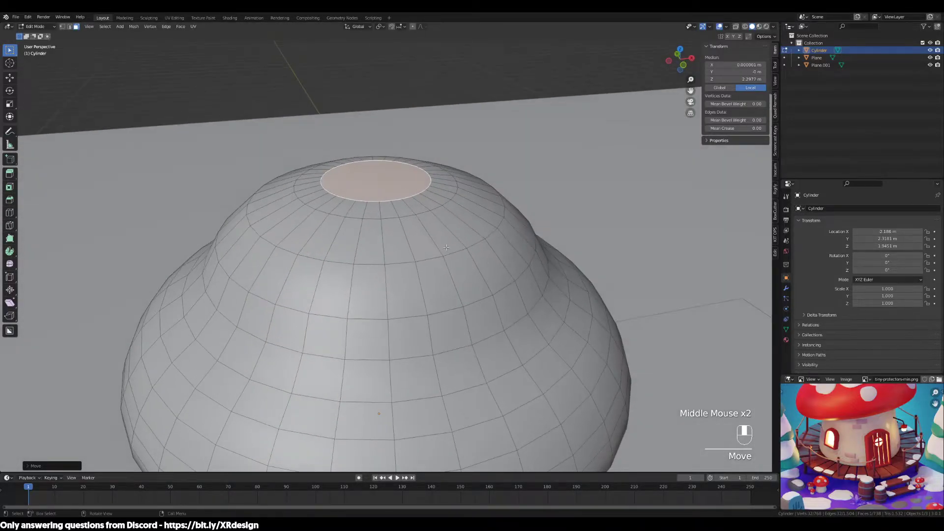
Inset the cap's top face again by about 0.12 m and raise it slightly along the Z axis.
middle_click_drag(563, 279, 557, 275)
key("i")
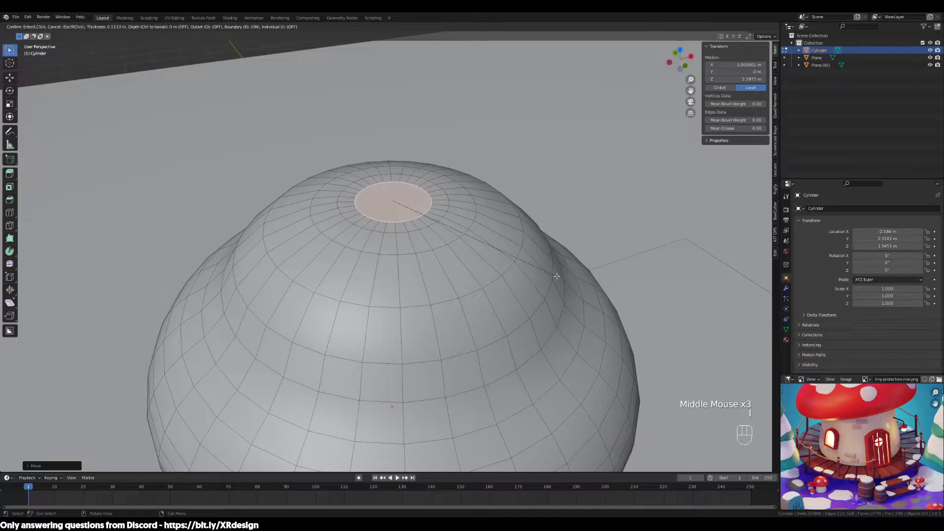
left_click(552, 273)
key("g")
key("z")
left_click(551, 272)
middle_click_drag(552, 272, 486, 240)
key("2")
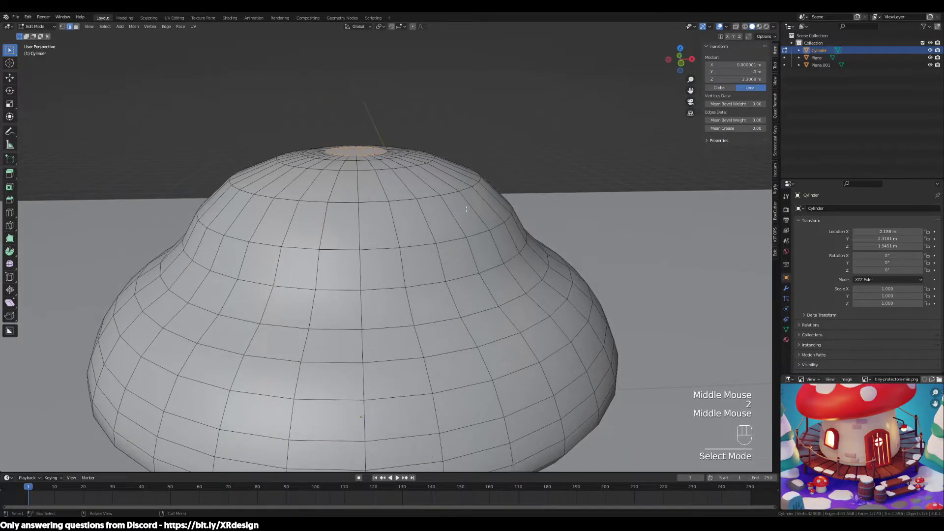
left_click(455, 210, "alt")
middle_click_drag(422, 212, 397, 205)
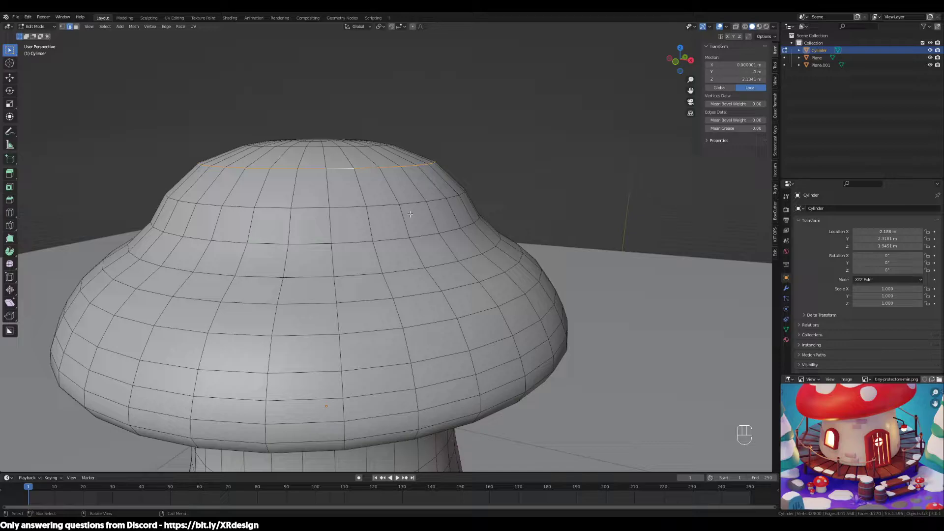
middle_click_drag(435, 227, 421, 193)
left_click(420, 186)
key("3")
left_click(430, 194, "alt")
left_click(435, 218, "alt")
left_click(435, 220, "alt")
left_click(435, 219, "alt")
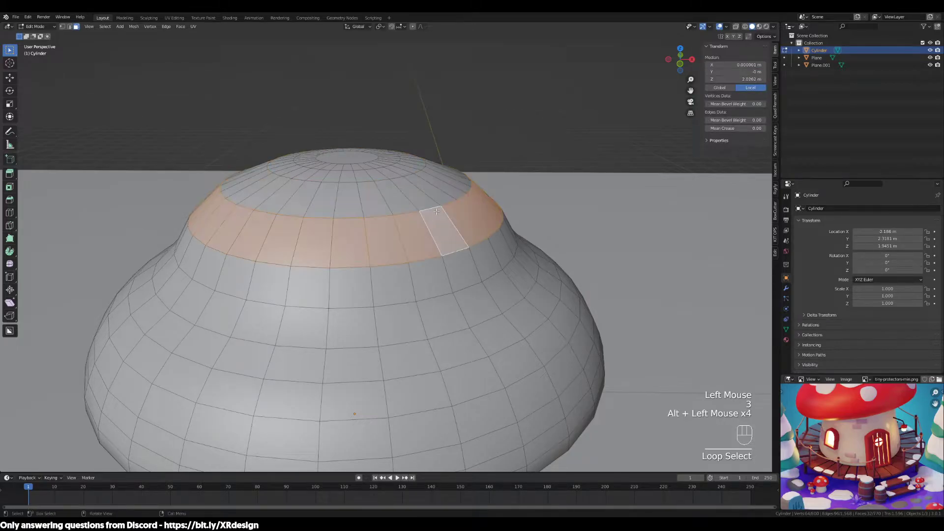
Bevel the edge loop around the cap's upper shoulder with two segments, about 0.18 m wide.
key("2")
left_click(467, 211, "alt")
middle_click_drag(468, 211, 513, 224)
key("ctrl+b")
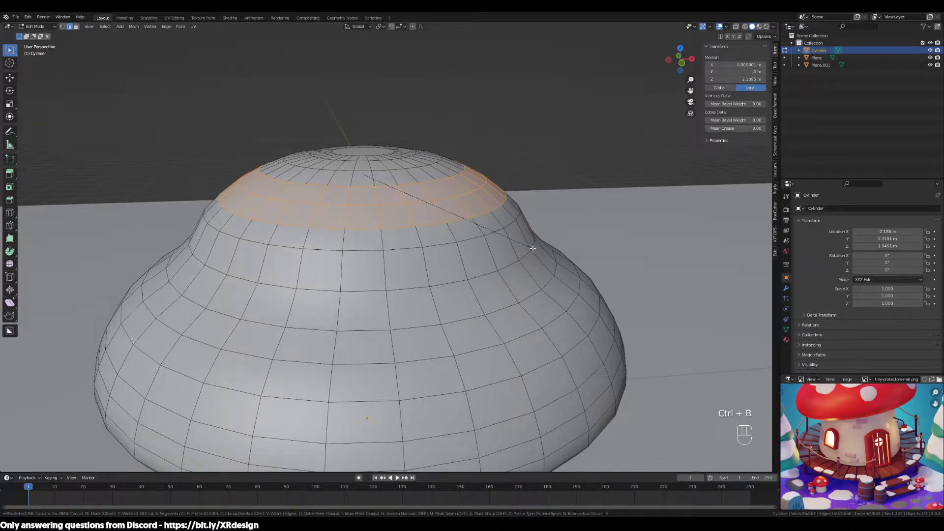
left_click(533, 248)
Examine the smoothed mushroom shape and the edge loop around the underside of the cap.
middle_click_drag(533, 248, 426, 284)
key("Tab")
scroll(473, 244, "down", 1)
scroll(473, 244, "down", 1)
key("Tab")
middle_click(454, 255)
left_click(441, 261)
key("2")
left_click(429, 219, "alt")
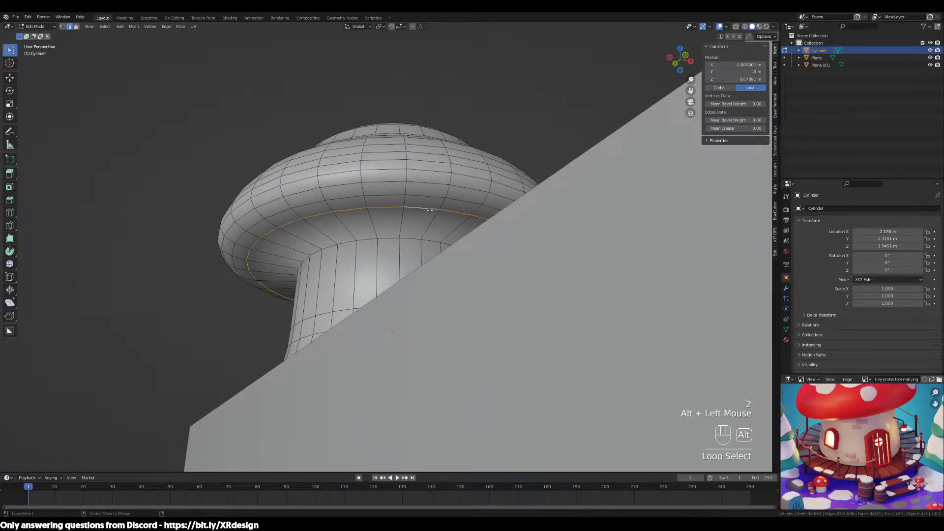
Select all vertices of the mushroom, merge them by distance and return to Object Mode.
scroll(472, 231, "up", 3)
key("1")
key("a")
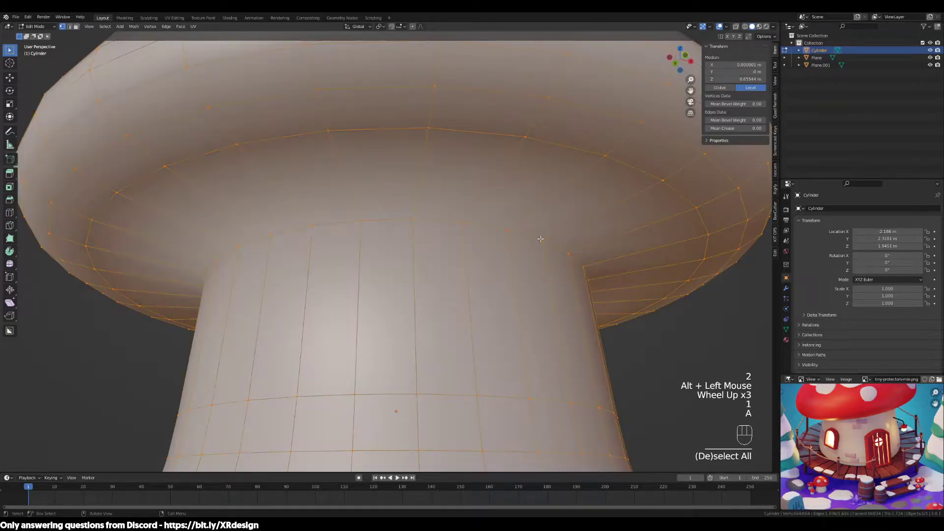
right_click(536, 231)
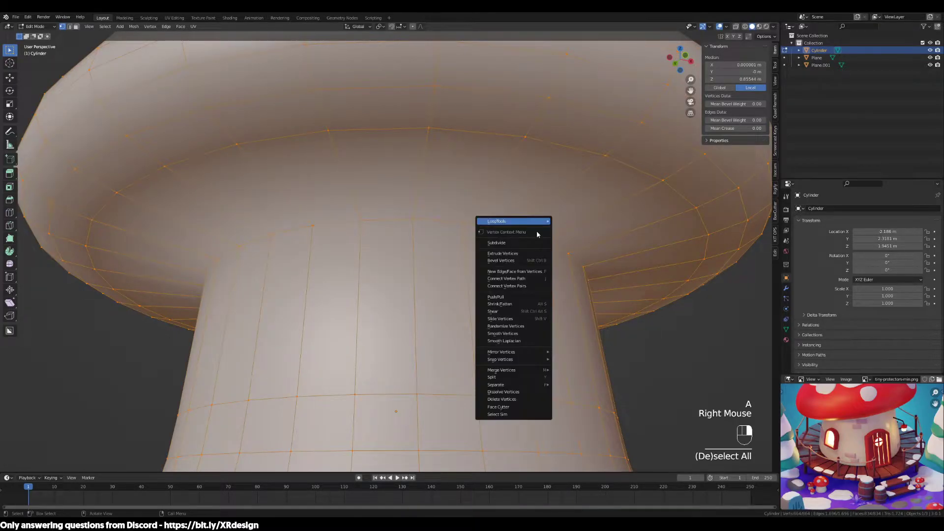
mouse_move(539, 372)
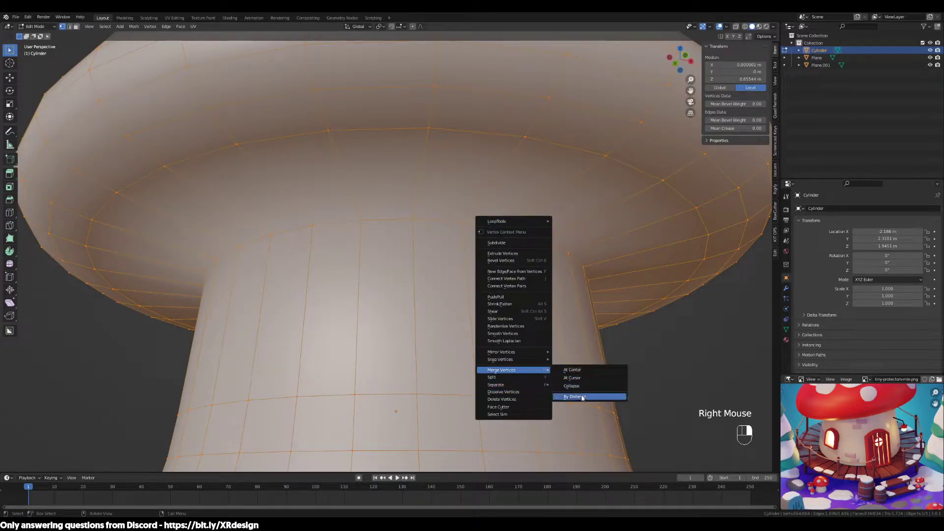
left_click(582, 398)
scroll(566, 362, "down", 2)
scroll(550, 315, "down", 1)
key("grave")
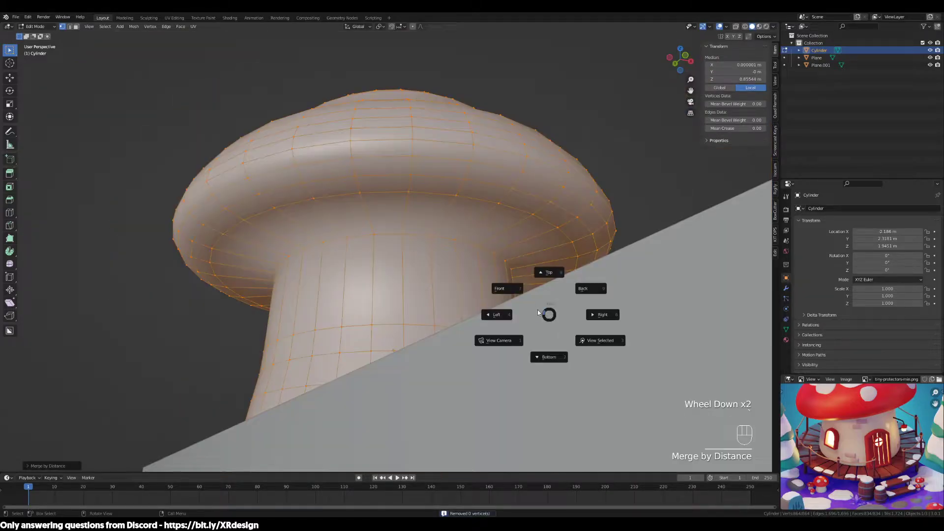
key("Escape")
middle_click_drag(530, 309, 488, 343)
key("Tab")
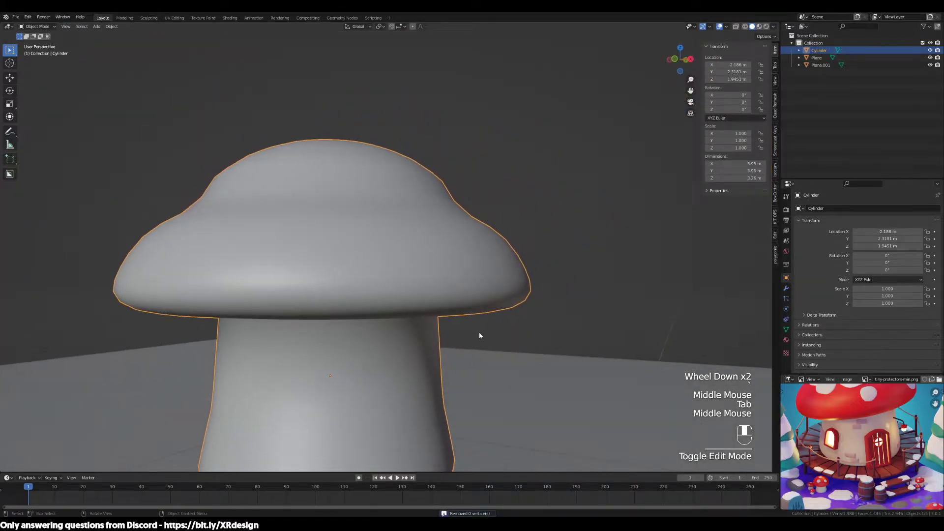
Edit the mushroom in wireframe from the front view and box-select the whole cap, including its rim and underside.
left_click(489, 343)
scroll(455, 308, "down", 1)
middle_click_drag(455, 308, 458, 322)
key("Tab")
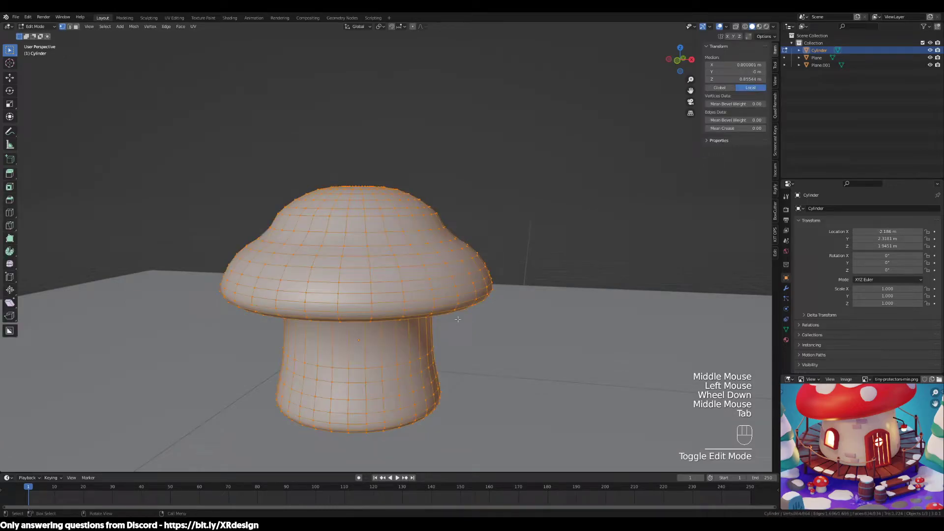
key("KP_1")
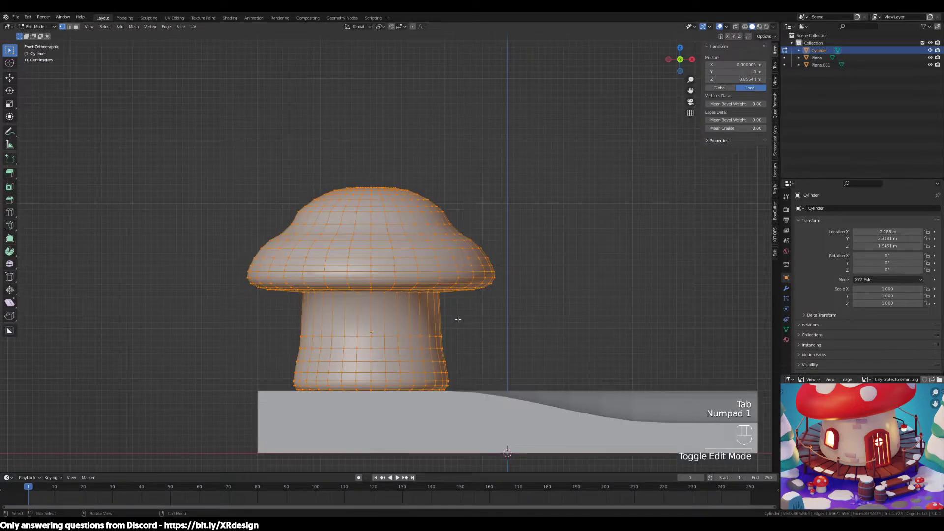
scroll(460, 257, "up", 1)
key("z")
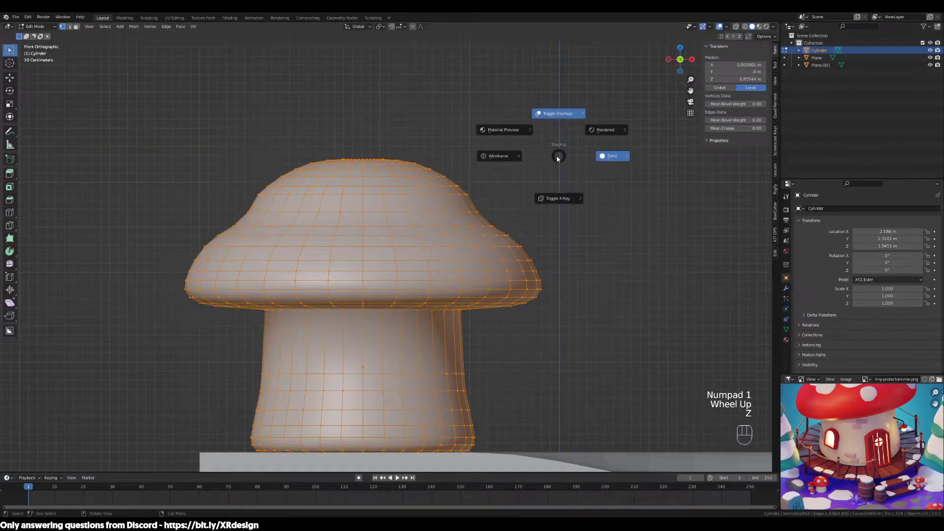
left_click(520, 162)
mouse_move(632, 130)
left_mouse_down()
mouse_move(327, 333)
mouse_move(154, 335)
left_mouse_up()
key("z")
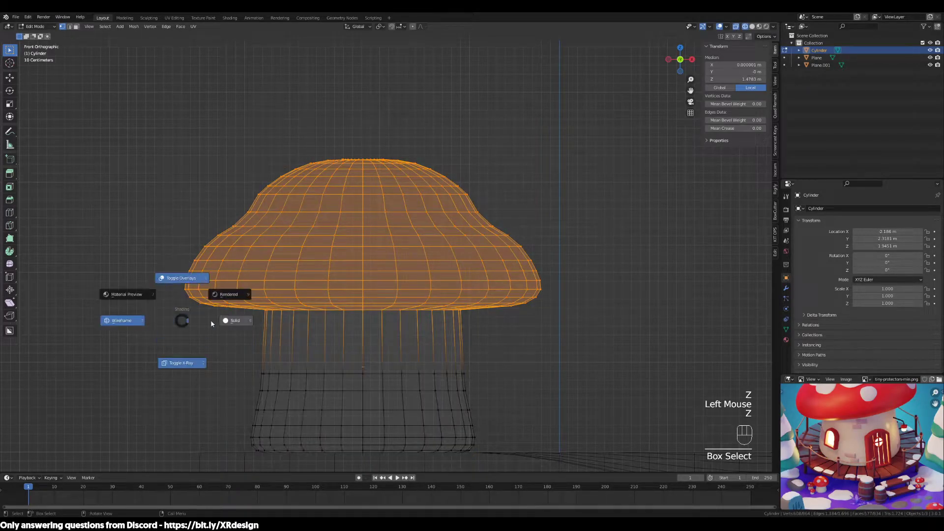
left_click(120, 329)
key("z")
left_click(192, 383)
key("z")
left_click(210, 379)
left_click_drag(588, 119, 228, 267)
left_click_drag(637, 129, 141, 337)
Rotate the selected cap by about -12 degrees in the front view.
middle_click_drag(456, 376, 472, 359)
scroll(801, 422, "down", 2)
middle_click_drag(801, 422, 827, 429)
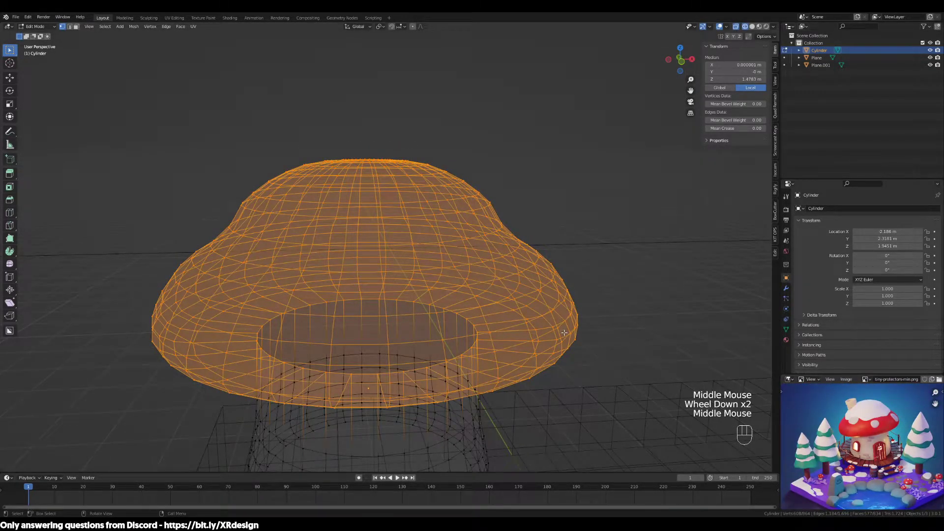
key("KP_1")
scroll(563, 330, "down", 2)
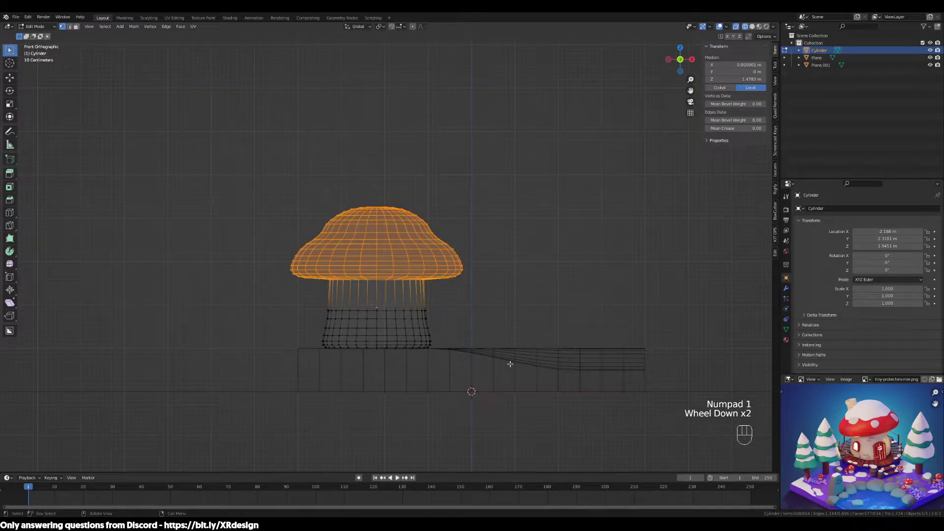
scroll(508, 352, "up", 2)
key("r")
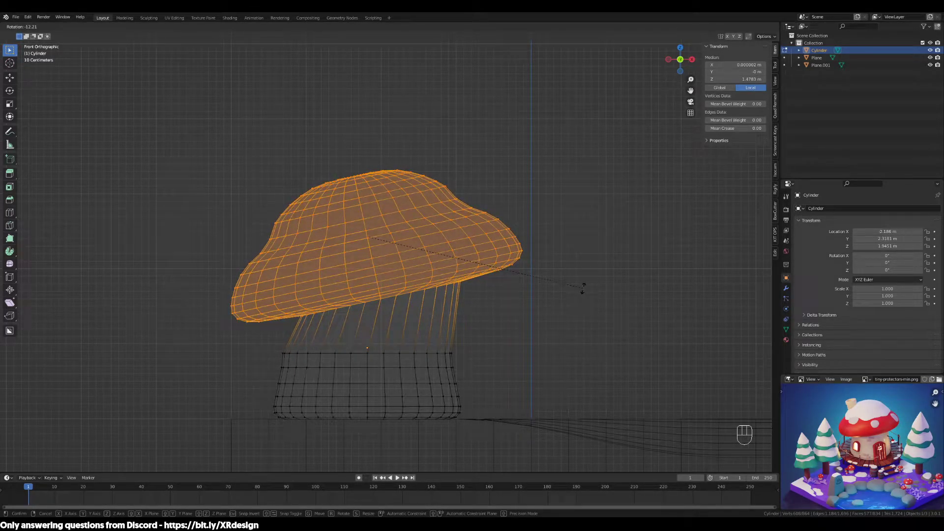
left_click(583, 288)
Move the tilted cap along the X axis by about -0.19 m to sit over the stem.
scroll(418, 359, "up", 2)
middle_click_drag(248, 365, 278, 333, "shift")
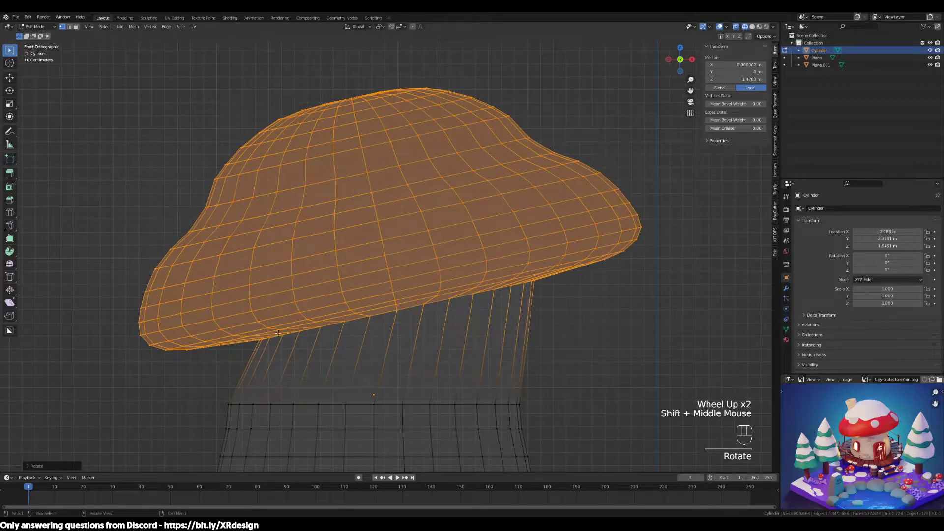
scroll(610, 295, "down", 1)
key("g")
key("x")
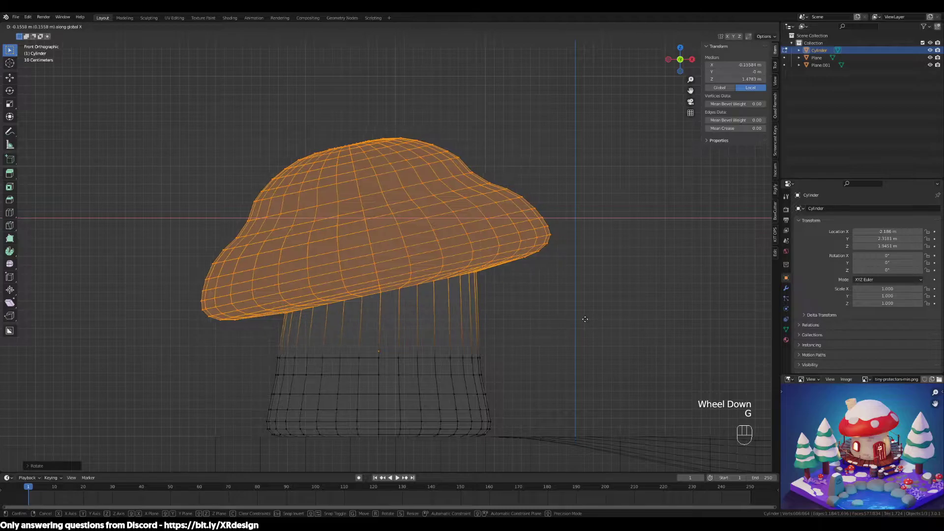
left_click(582, 319)
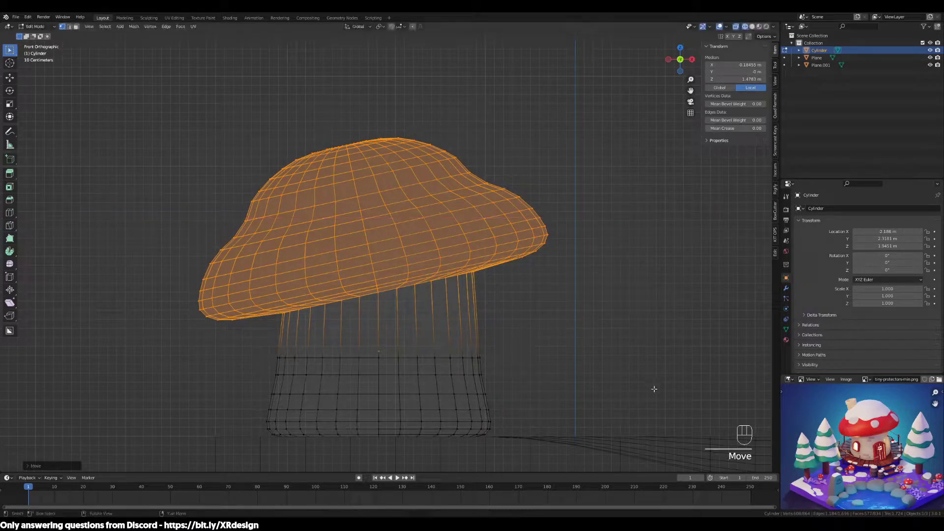
Rotate the cap a few degrees clockwise in the right side view so its +Y edge dips.
scroll(661, 393, "down", 3)
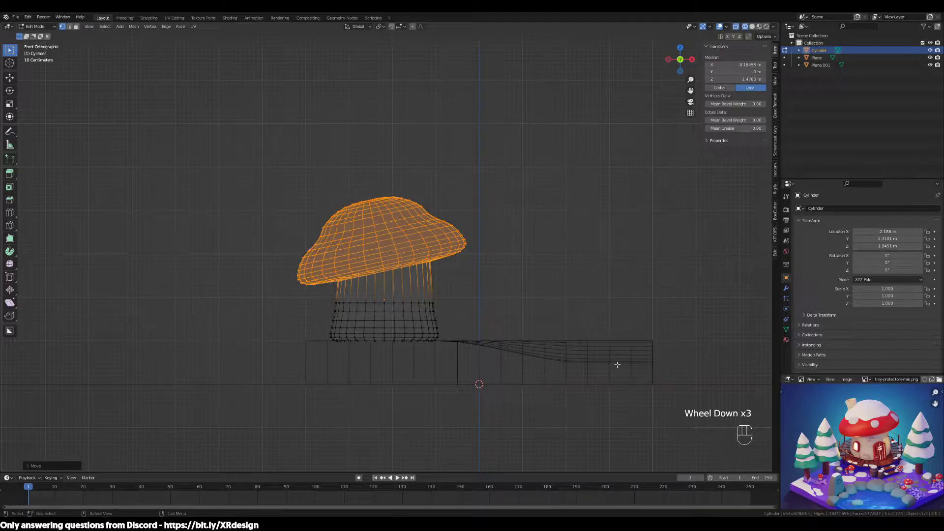
key("KP_3")
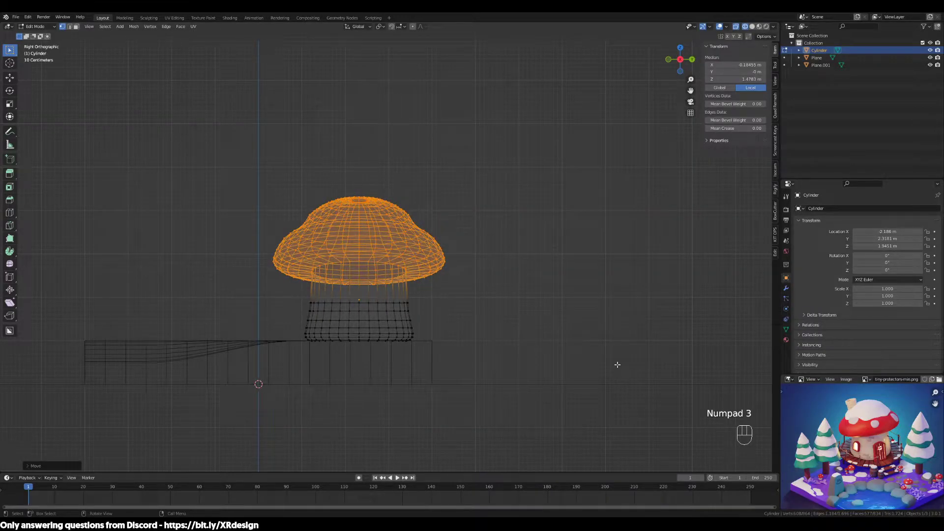
scroll(366, 349, "up", 3)
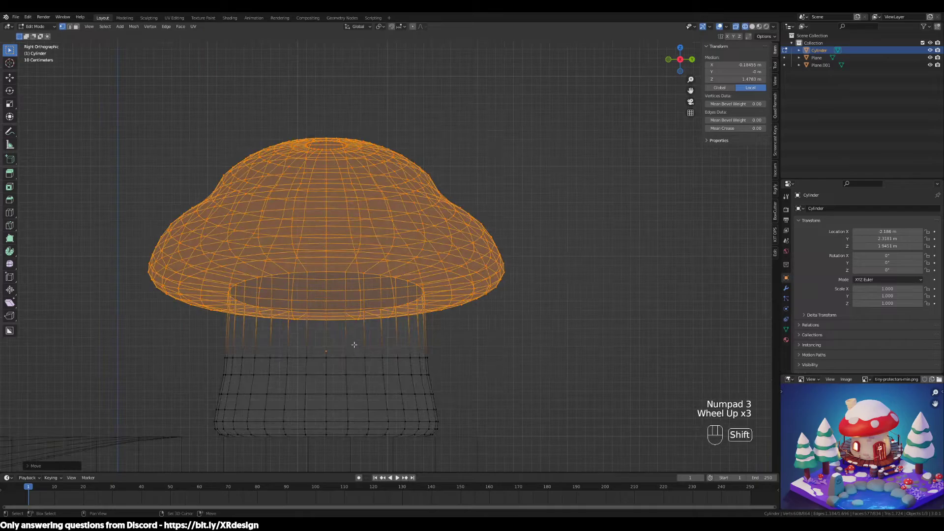
middle_click_drag(363, 346, 389, 343, "shift")
key("r")
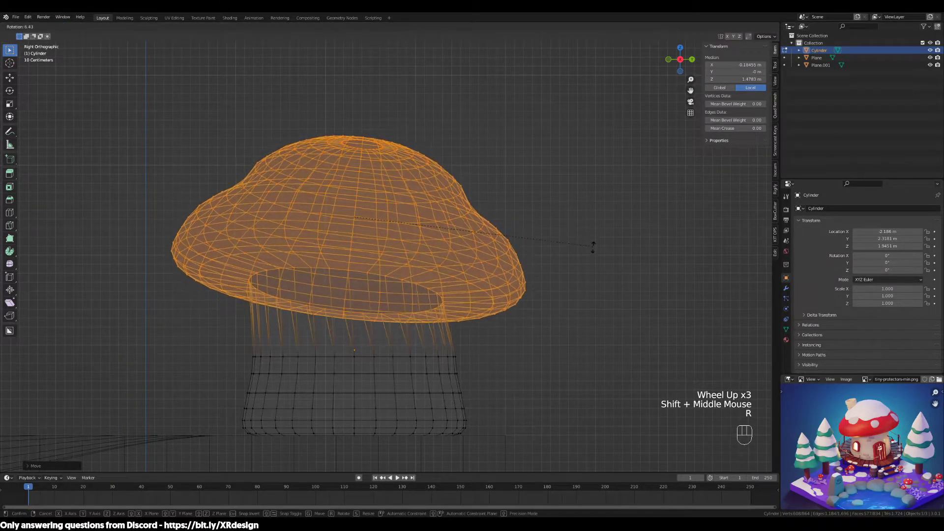
left_click(593, 256)
Move the cap along the Y axis by about 0.14 m to realign it with the stem.
key("g")
key("y")
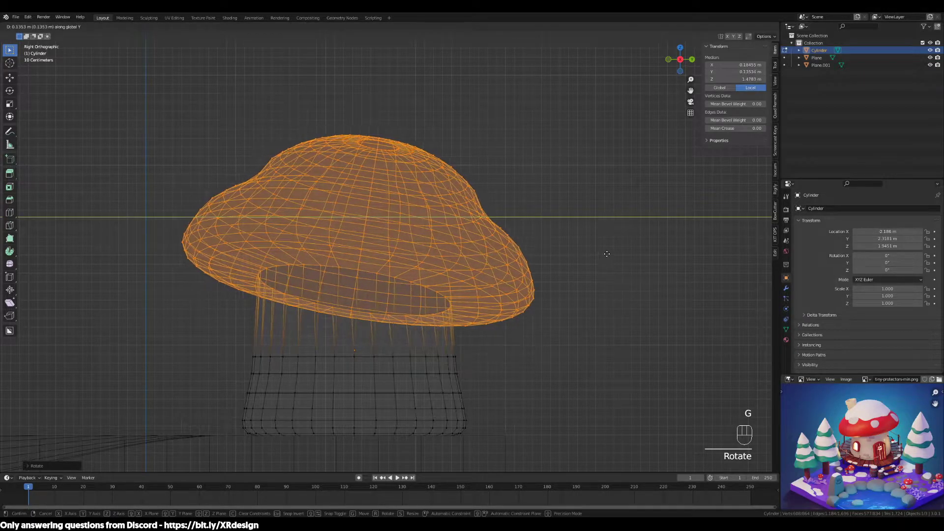
left_click(607, 253)
Leave Edit Mode, check the tilted mushroom within the scene and examine the door and wall area in the reference image.
scroll(549, 295, "down", 4)
middle_click_drag(549, 296, 412, 280)
key("Tab")
key("KP_0")
scroll(379, 315, "down", 2)
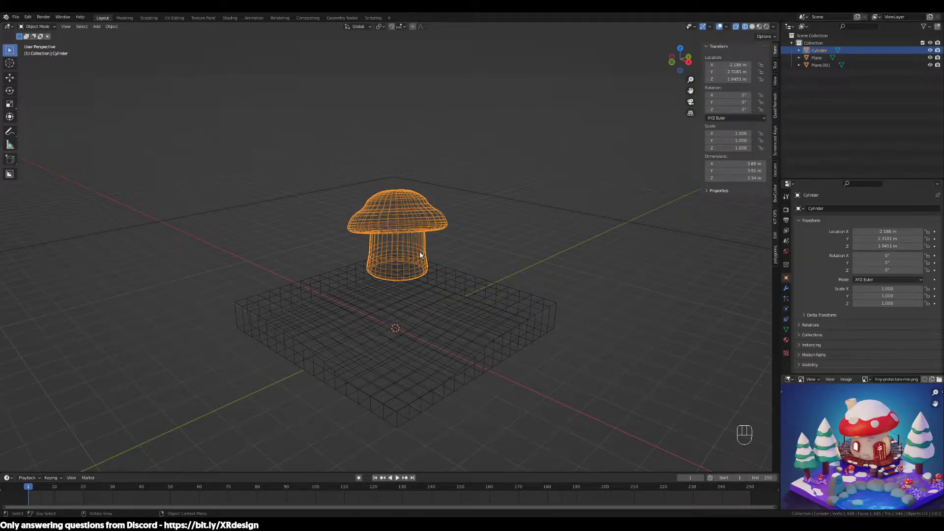
scroll(421, 255, "up", 3)
middle_click_drag(442, 286, 432, 265)
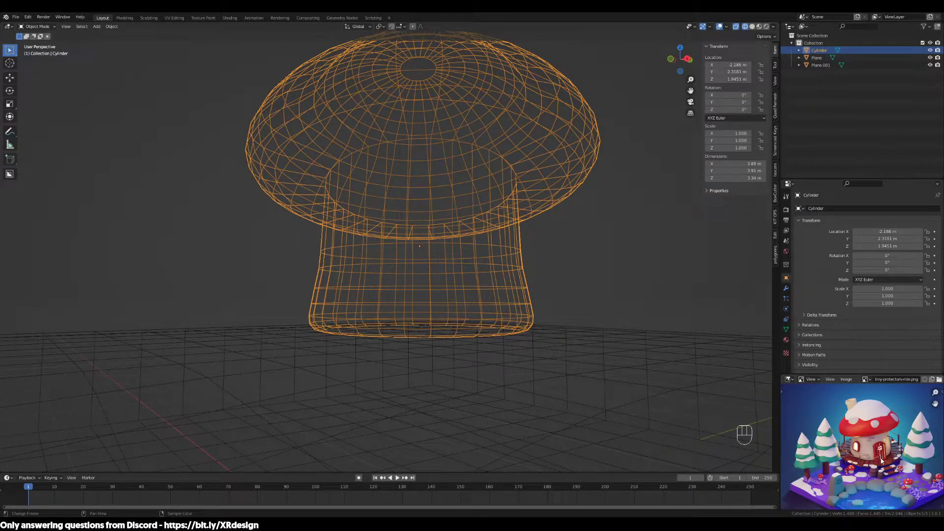
scroll(880, 458, "up", 5)
middle_click_drag(881, 458, 832, 455)
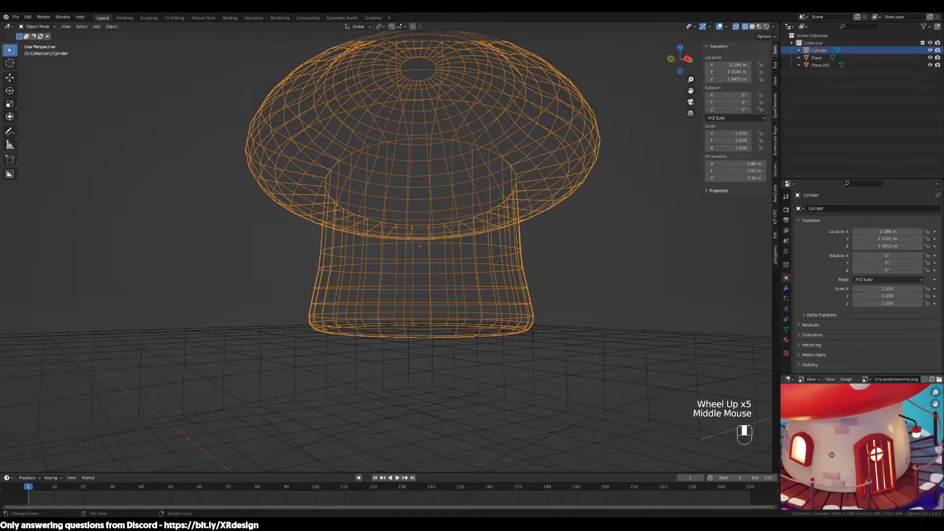
middle_click_drag(918, 461, 880, 456)
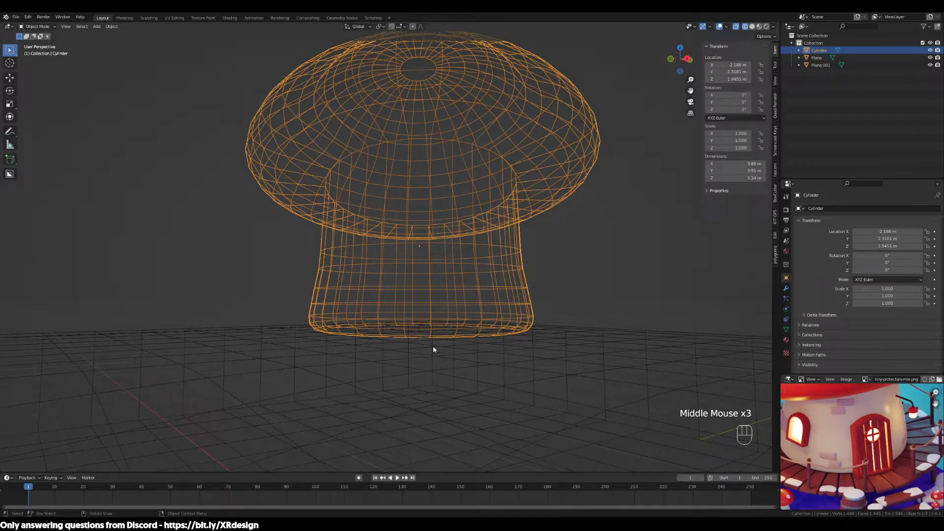
Switch the viewport to solid shading and compare the tilted mushroom with the cap in the reference image.
middle_click_drag(412, 298, 467, 337)
left_click(455, 332)
left_click(463, 285)
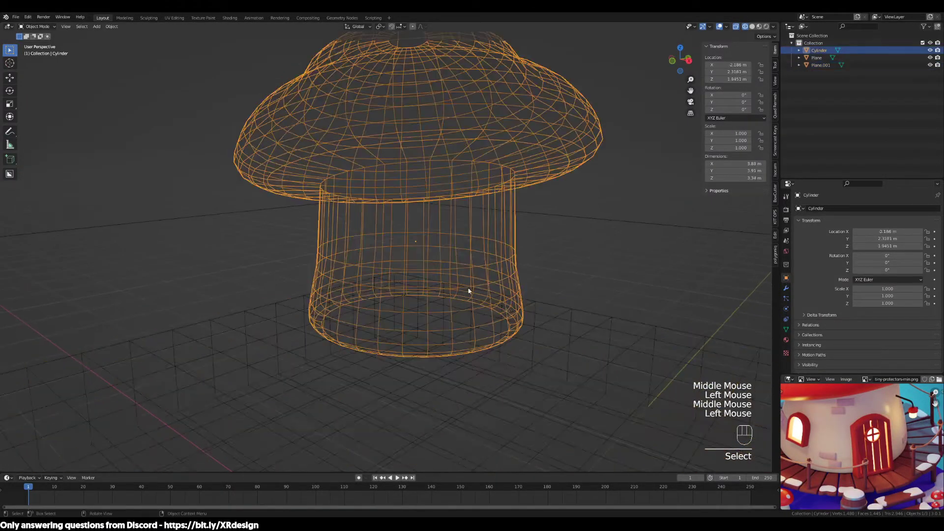
key("Tab")
key("Tab")
key("z")
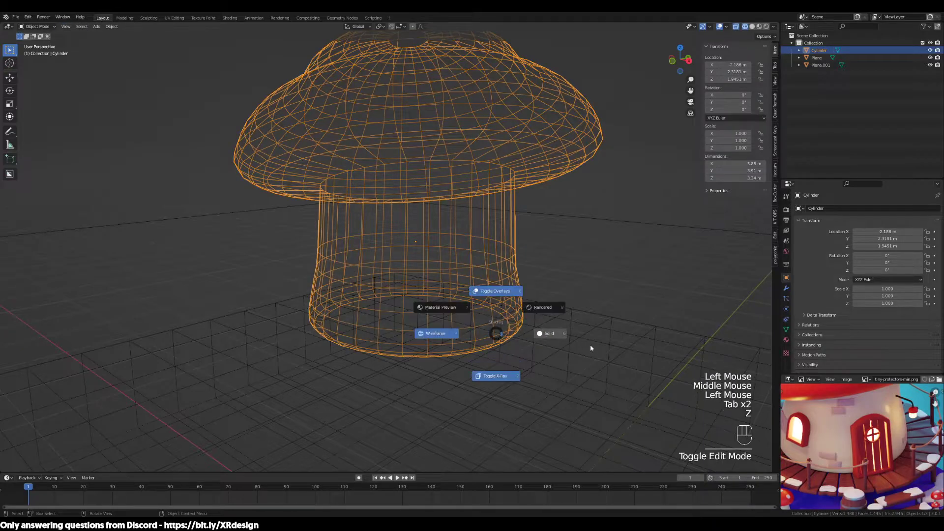
scroll(591, 346, "down", 3)
middle_click_drag(532, 344, 515, 354)
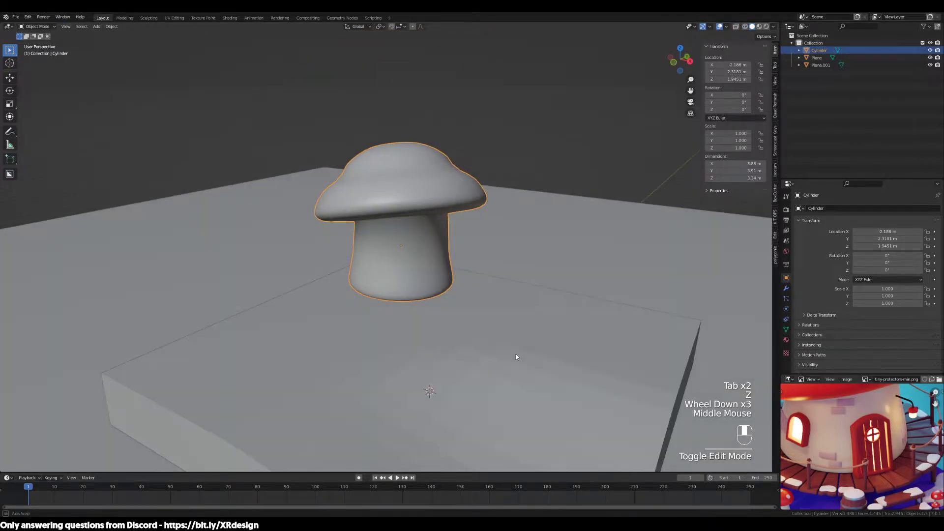
scroll(535, 360, "down", 2)
scroll(875, 441, "down", 2)
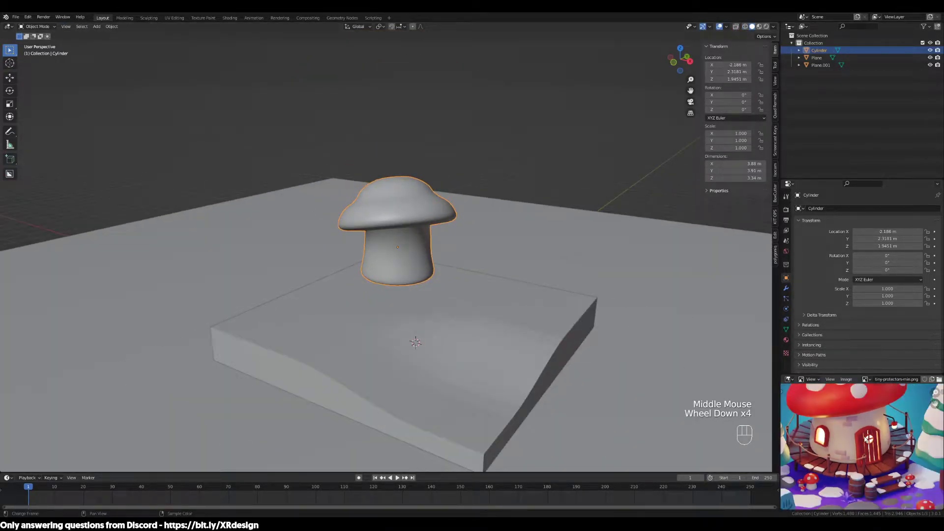
middle_click_drag(845, 428, 857, 442)
middle_click_drag(647, 402, 628, 404)
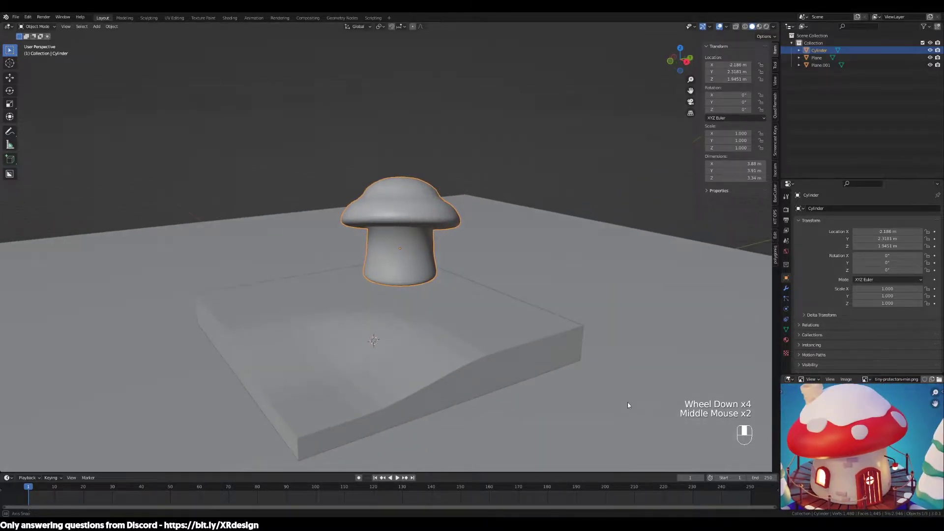
Lower the cap along the Z axis so it sits closer on the stem, checking the joint between them up close.
scroll(419, 229, "up", 2)
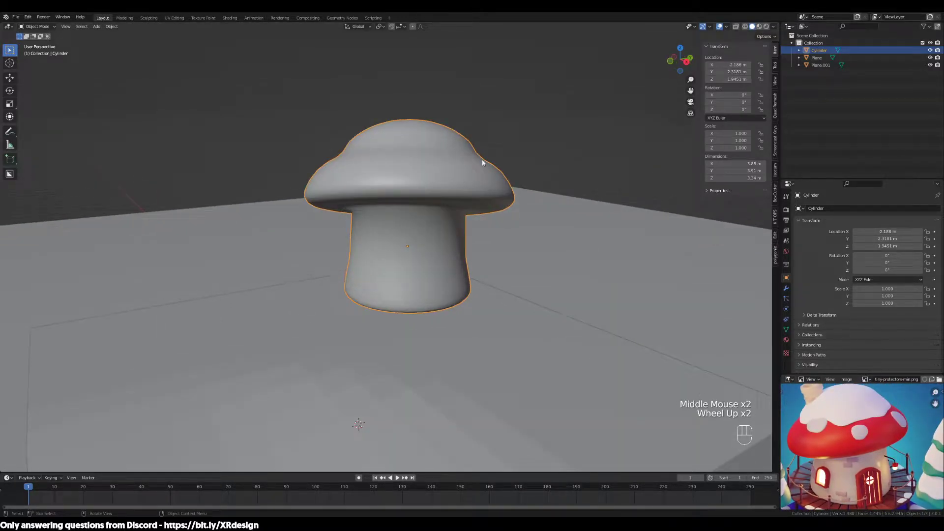
key("Tab")
key("g")
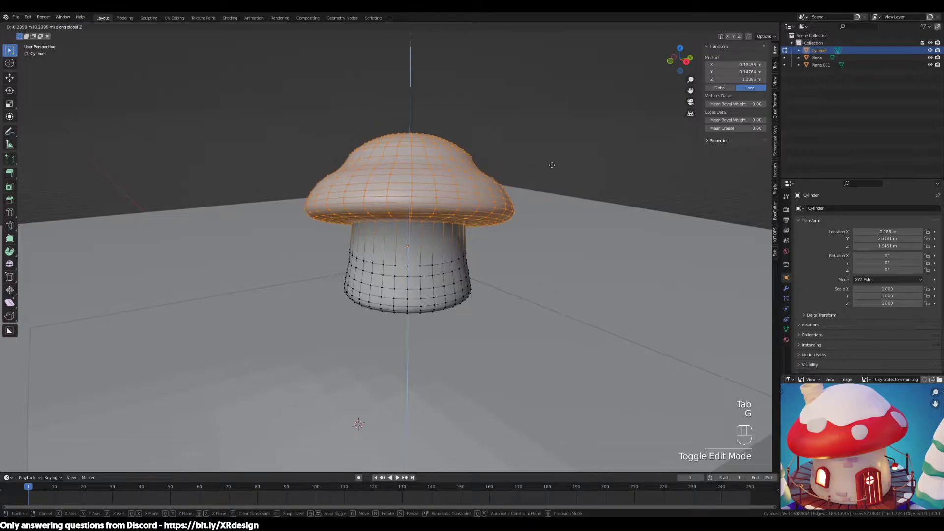
left_click(550, 171)
middle_click_drag(550, 173, 524, 253)
scroll(511, 258, "up", 2)
scroll(524, 253, "up", 2)
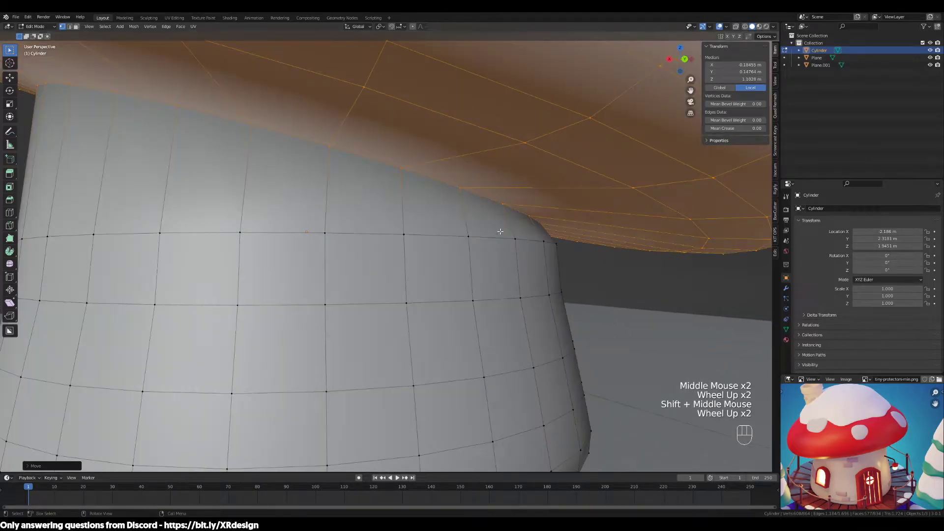
scroll(541, 237, "down", 2)
middle_click_drag(541, 237, 534, 243)
Raise the cap slightly along the Z axis and shift it horizontally, with Z locked, to centre it over the stem.
key("g")
key("z")
left_click(534, 236)
key("g")
key("shift+z")
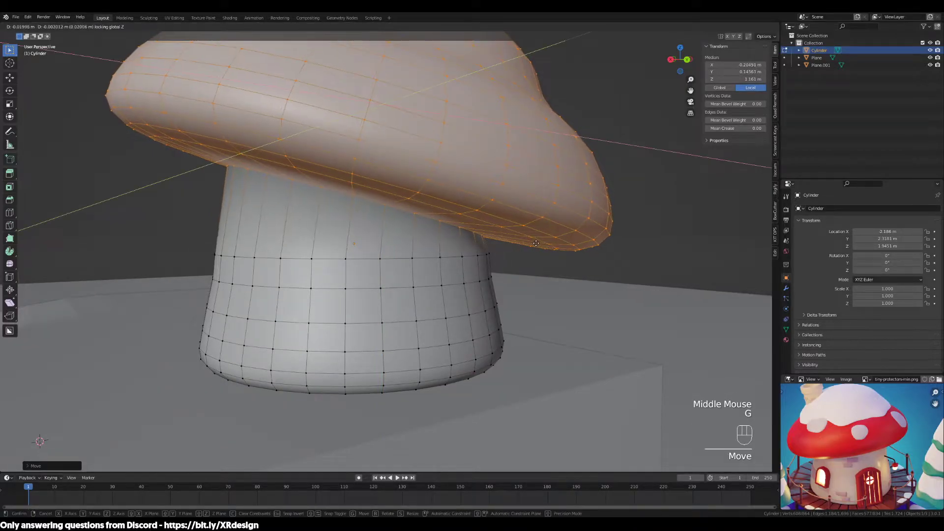
left_click(536, 244)
middle_click_drag(440, 239, 468, 255)
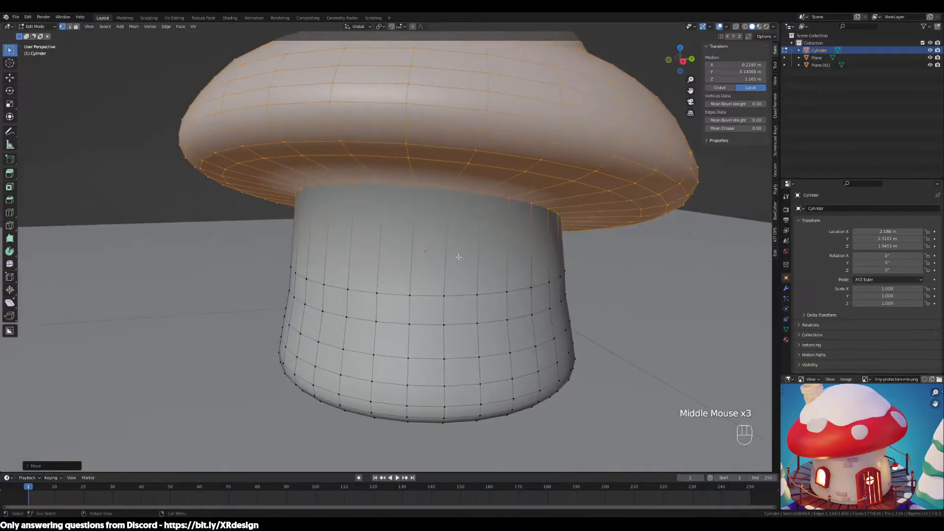
key("Tab")
middle_click_drag(407, 258, 549, 209)
Add one edge loop around the stem just below the cap, then deselect it and check the mushroom in Object Mode.
key("Tab")
key("ctrl+r")
scroll(498, 229, "up", 2)
key("ctrl+r")
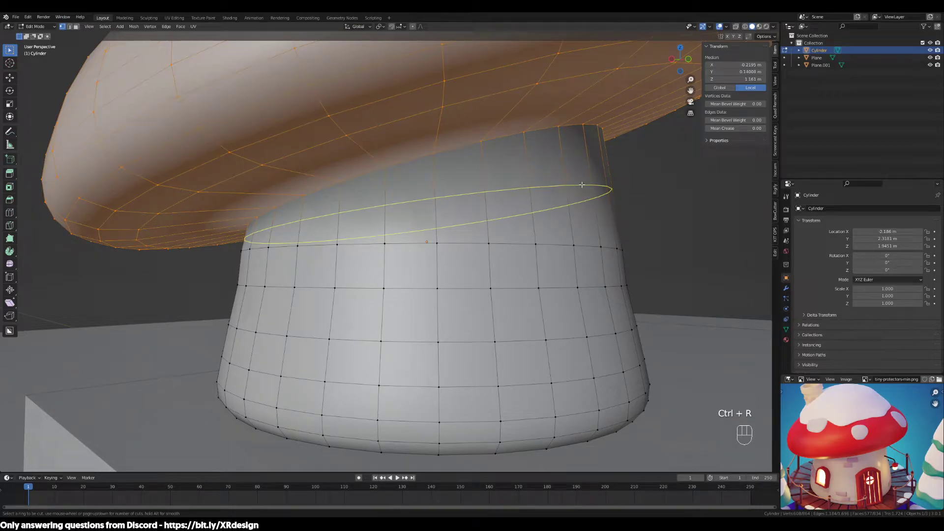
left_click(581, 184)
left_click(616, 176)
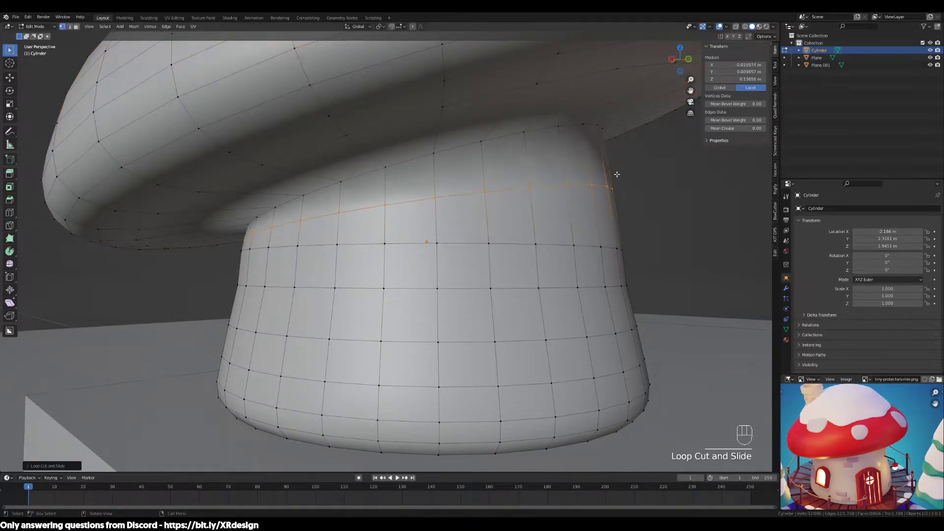
middle_click_drag(644, 225, 486, 276)
scroll(590, 255, "down", 1)
left_click(564, 270)
scroll(565, 276, "down", 3)
key("Tab")
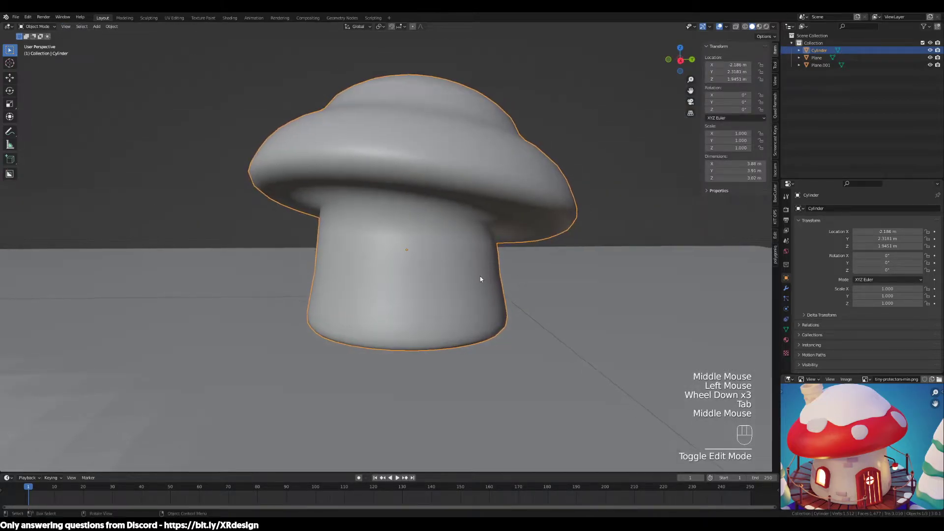
key("Tab")
key("Tab")
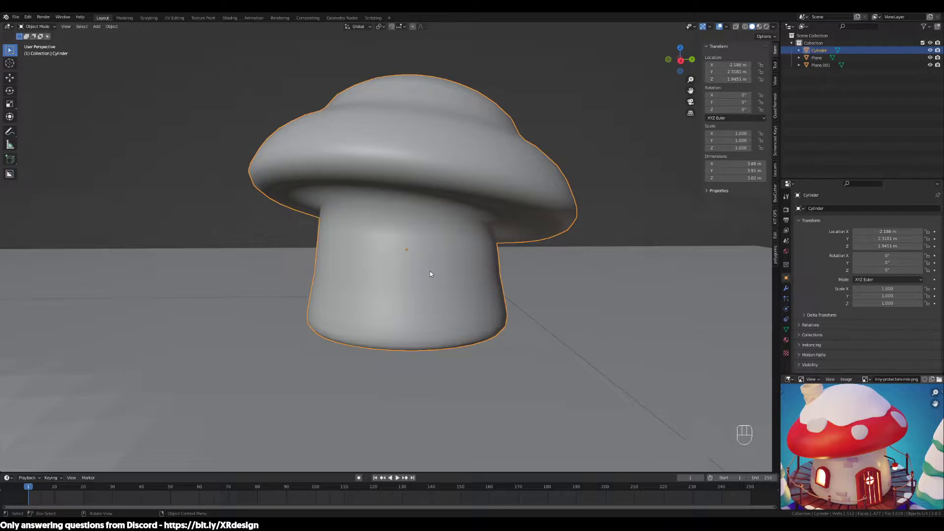
Box-select a block of faces three wide and four high on the front of the stem as the doorway area.
key("Tab")
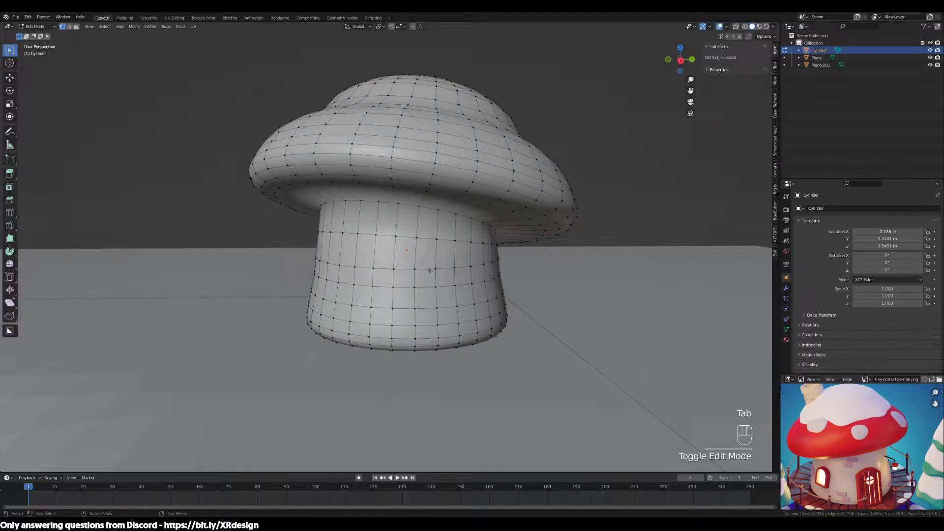
middle_click_drag(377, 279, 443, 318)
left_click_drag(410, 333, 410, 334)
scroll(423, 325, "down", 3)
middle_click_drag(428, 326, 429, 290)
scroll(429, 328, "up", 2)
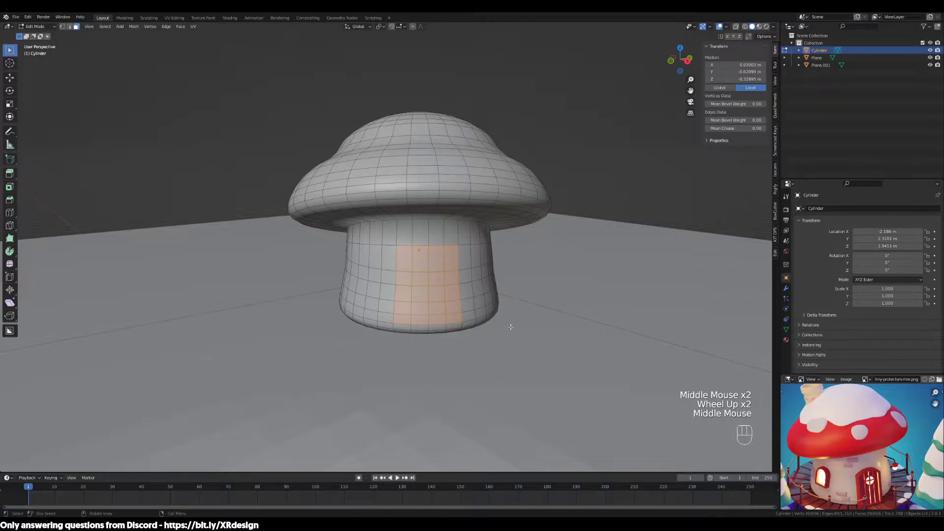
scroll(507, 327, "up", 1)
left_click_drag(448, 264, 435, 326)
left_click(442, 295)
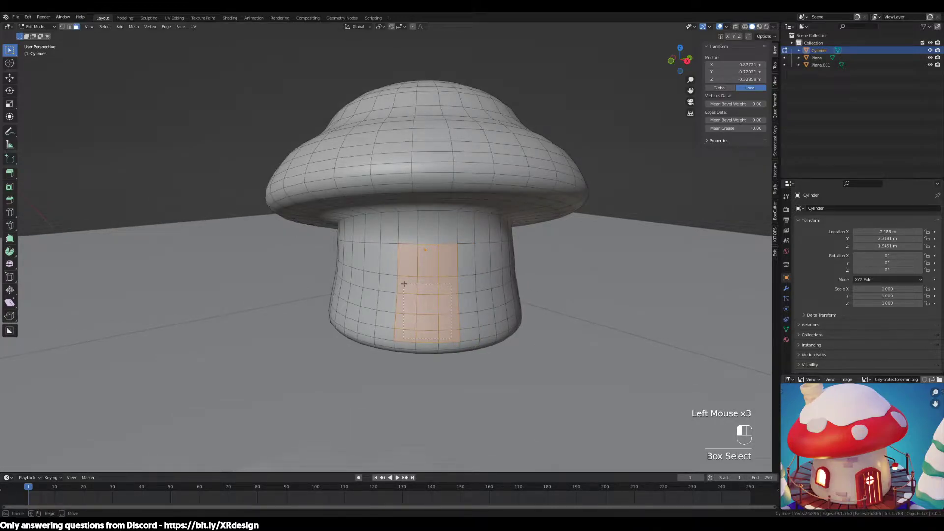
left_click_drag(403, 281, 403, 281)
middle_click_drag(403, 281, 504, 340)
scroll(456, 301, "up", 2)
scroll(422, 302, "up", 1)
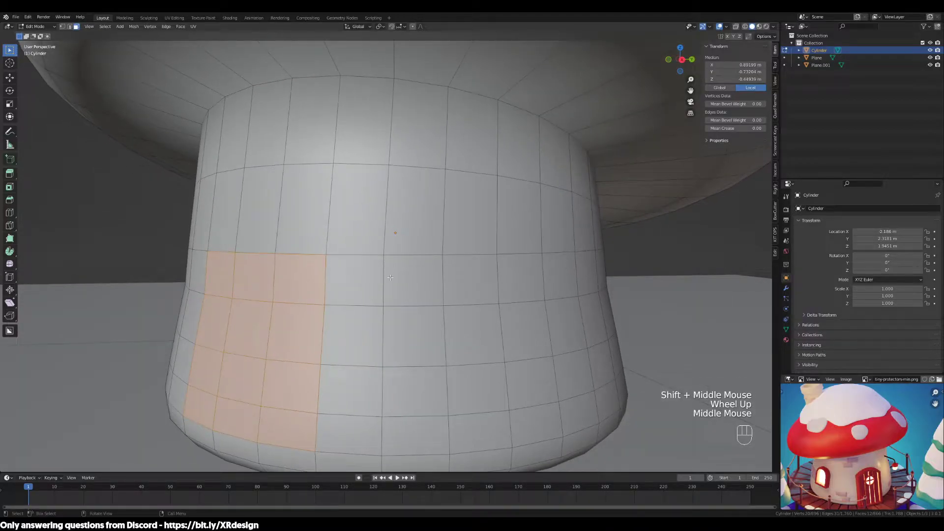
middle_click_drag(374, 272, 273, 277)
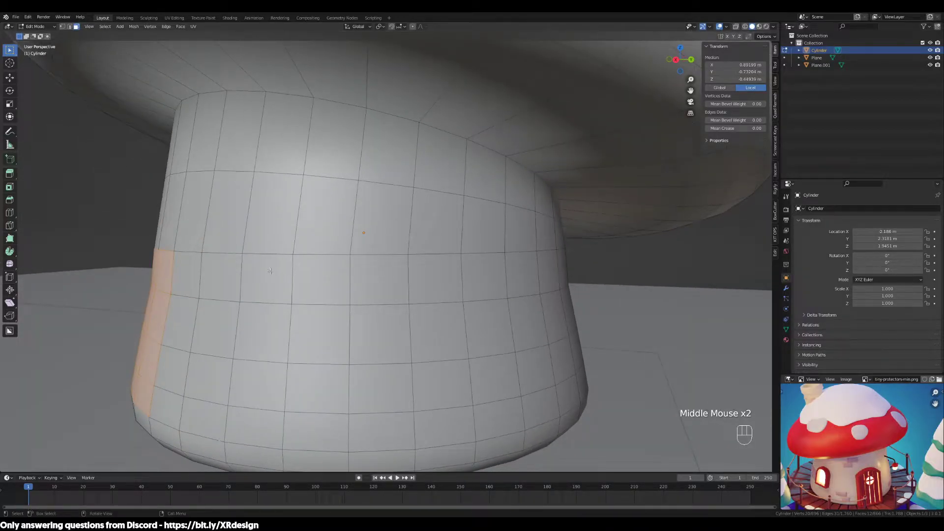
Scale the horizontal edge loop around the middle of the stem to refine its profile, and check the shape in Object Mode.
key("2")
left_click(270, 254, "alt")
middle_click_drag(269, 254, 412, 291)
key("s")
key("Tab")
key("Tab")
scroll(344, 289, "down", 2)
key("Tab")
key("Tab")
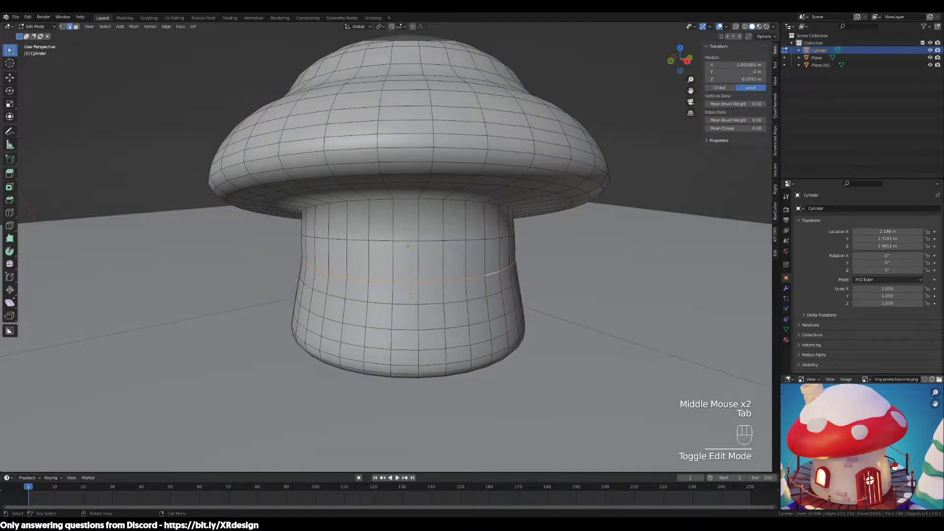
key("Tab")
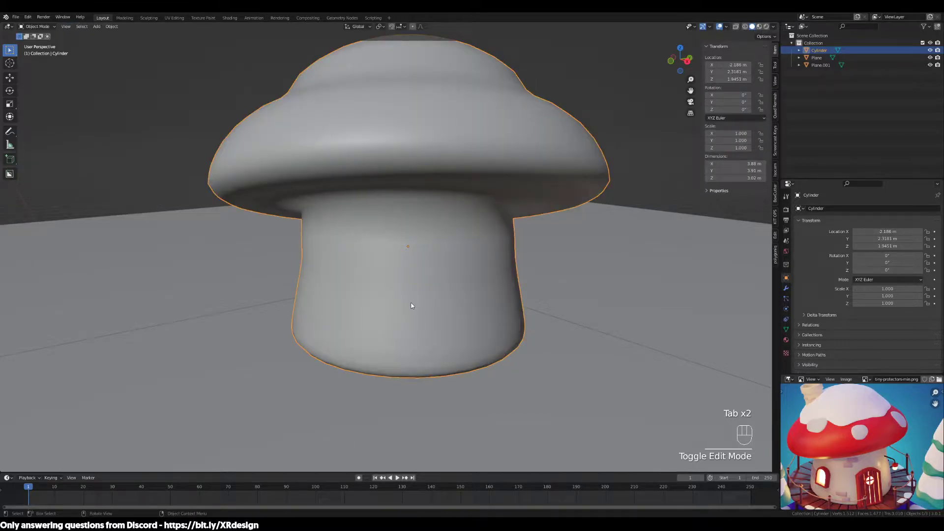
Place the 3D cursor on the front of the stem at the door's location and enlarge the door in the reference image.
mouse_move(411, 306)
right_mouse_down("shift")
mouse_move(406, 288)
mouse_move(419, 294)
right_mouse_up("shift")
middle_click_drag(419, 294, 310, 275)
middle_click_drag(272, 241, 354, 303)
right_click_drag(354, 302, 373, 279, "shift")
middle_click(374, 279)
scroll(865, 446, "up", 2)
middle_click_drag(864, 465, 865, 452)
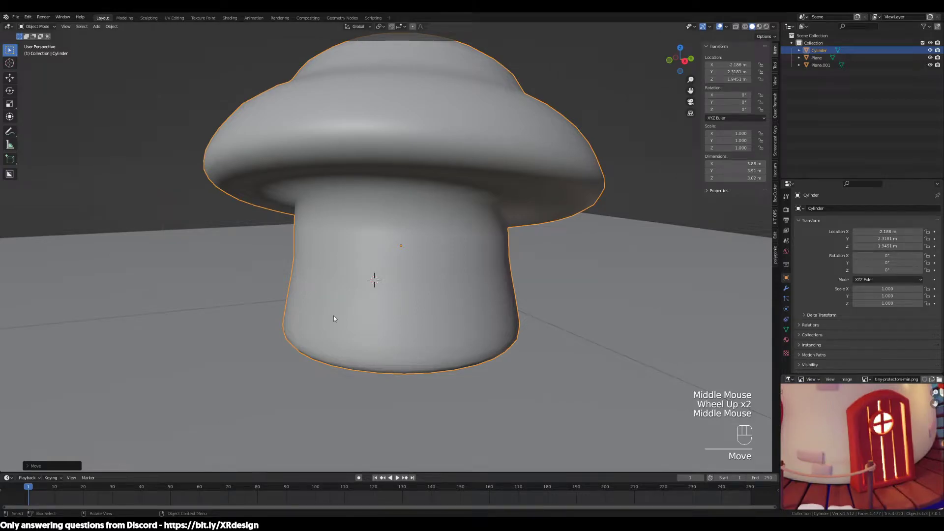
middle_click_drag(333, 319, 344, 320)
Add a plane at the 3D cursor and enable snapping to faces.
key("shift+a")
mouse_move(388, 287)
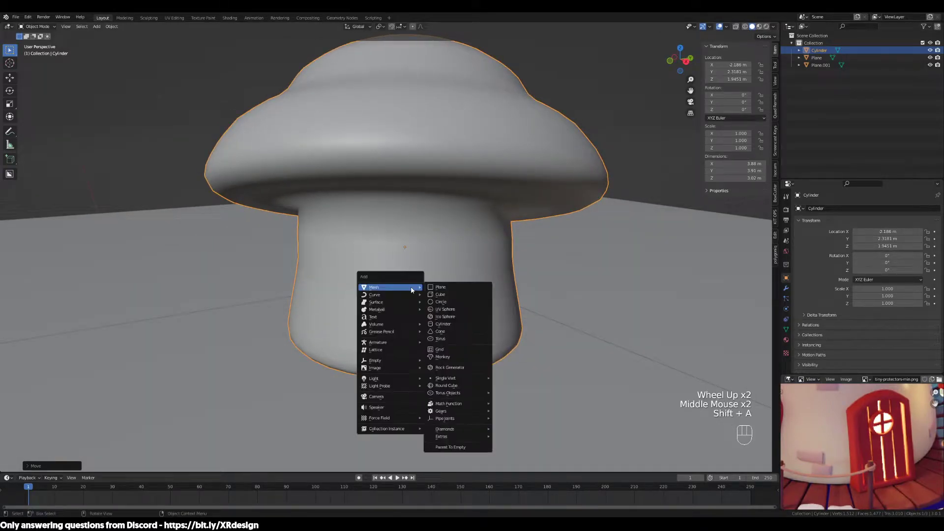
left_click(442, 288)
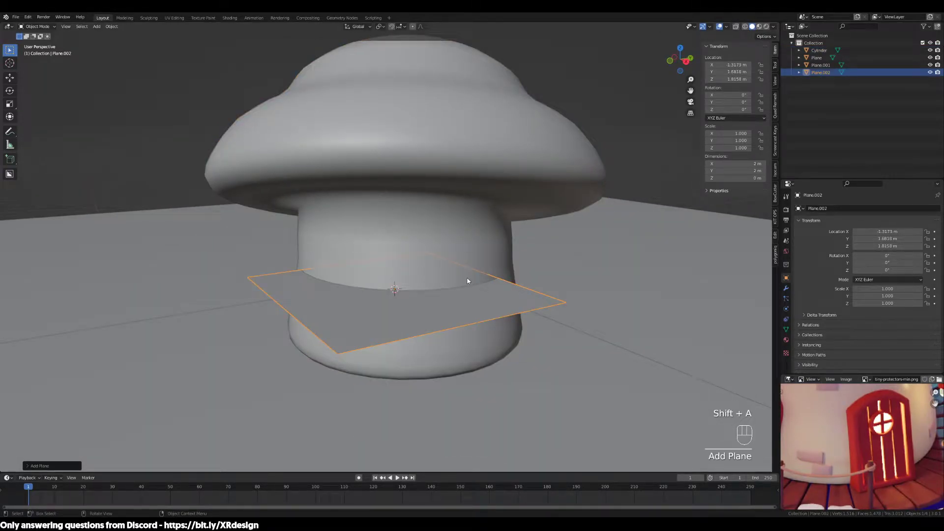
left_click(392, 28)
left_click(399, 26)
left_click(381, 73)
middle_click_drag(392, 209, 562, 250)
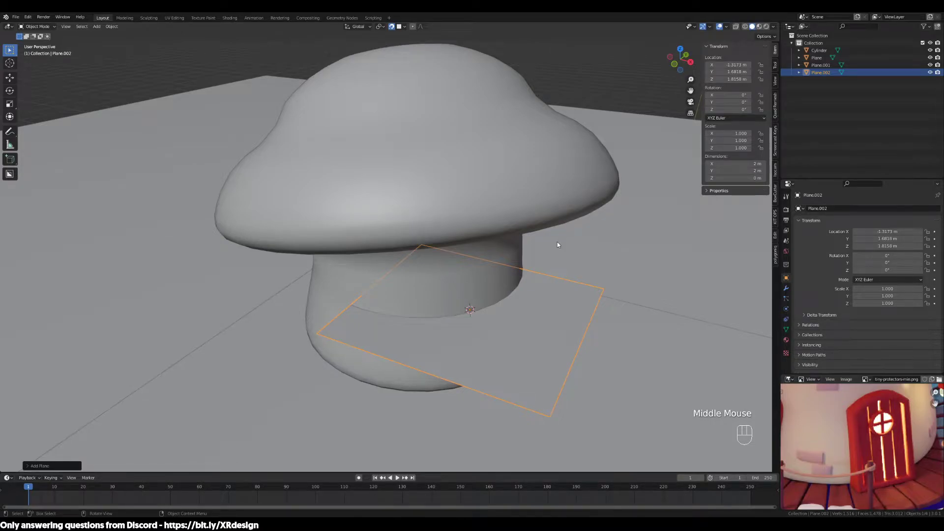
Rotate the plane 90° about the X axis, turn snapping off, and rotate it 45° about the Z axis.
key("r")
type("x")
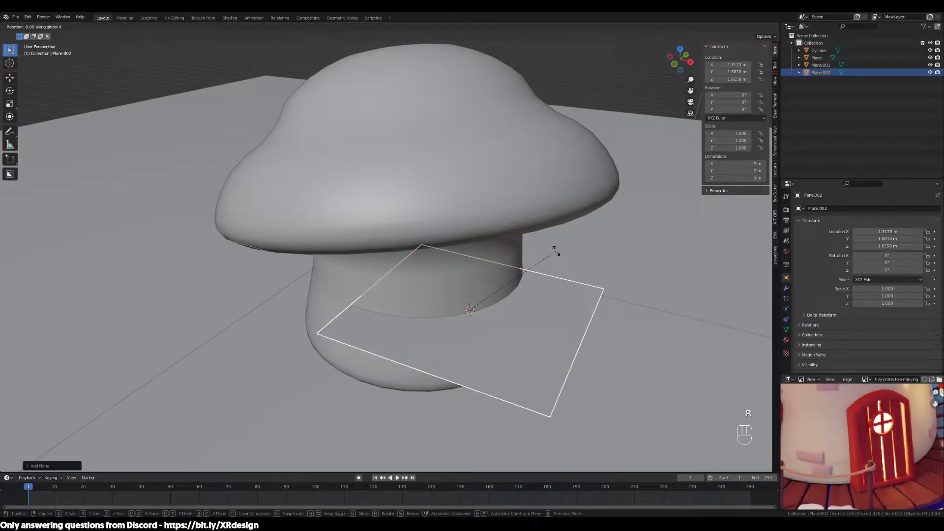
type("90")
left_click(556, 253)
middle_click_drag(565, 317, 546, 326)
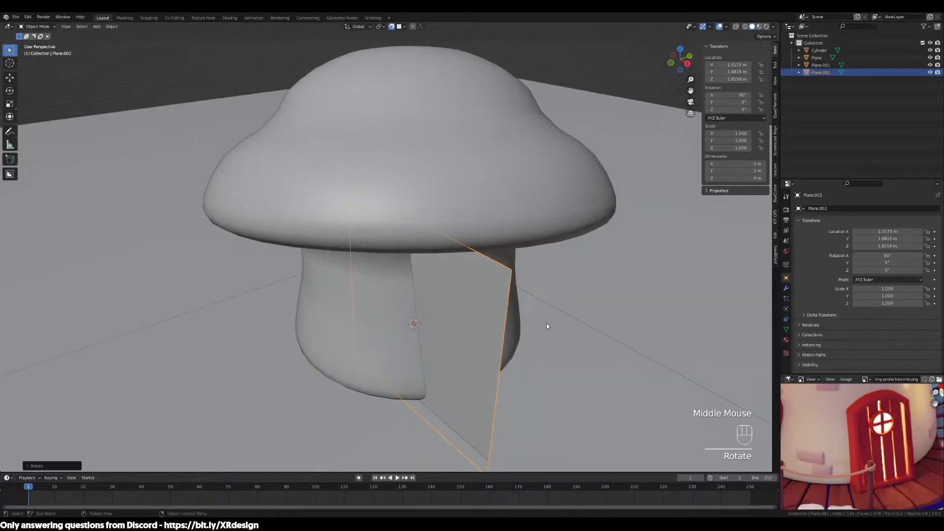
key("r")
key("z")
left_click(392, 26)
type("rz")
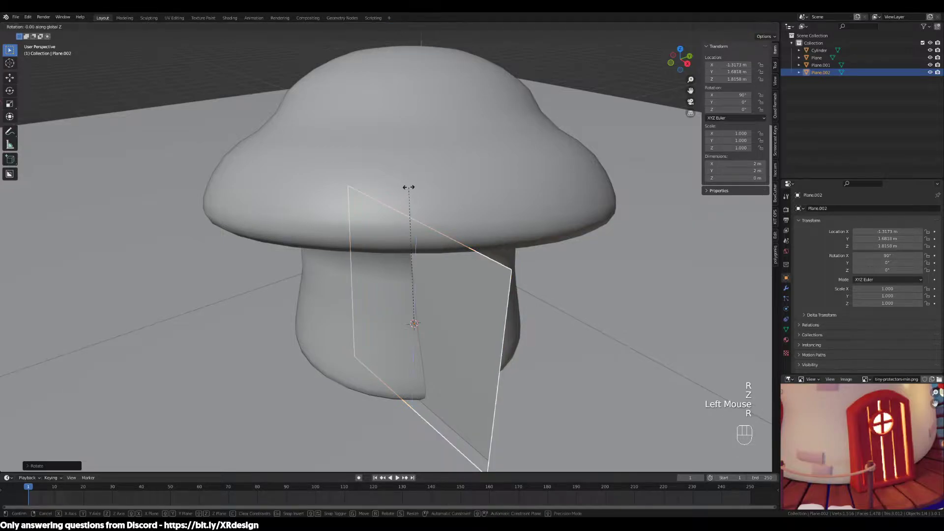
type("45")
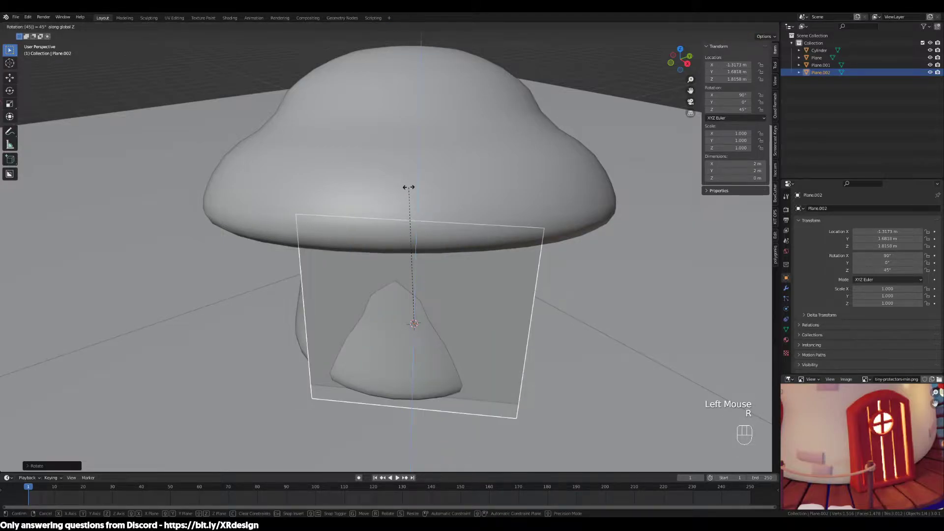
left_click(408, 187)
Try to slide the upright plane horizontally with its height locked, to reposition it against the front of the stem.
middle_click_drag(510, 316, 457, 302)
scroll(460, 304, "up", 2)
scroll(460, 305, "down", 2)
key("g")
key("y")
key("y")
left_click(457, 301)
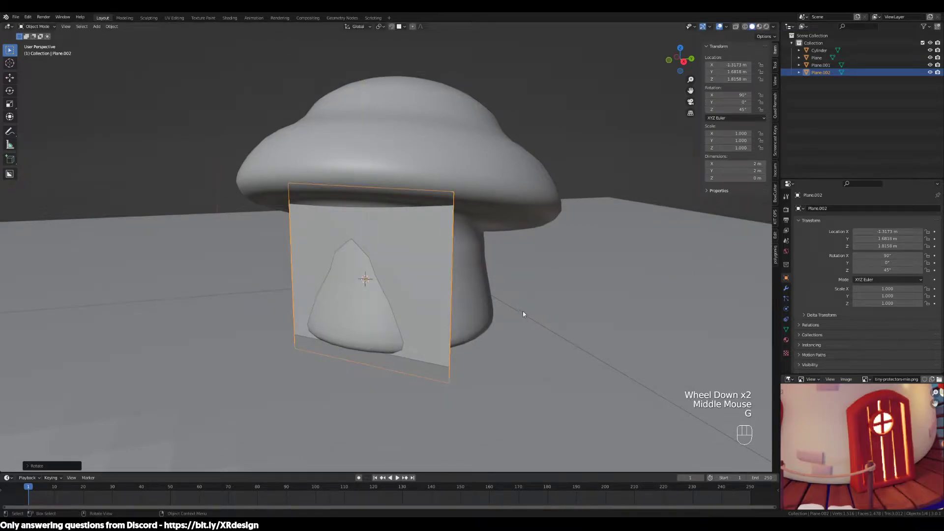
middle_click_drag(514, 288, 514, 302)
key("g")
key("y")
key("shift+z")
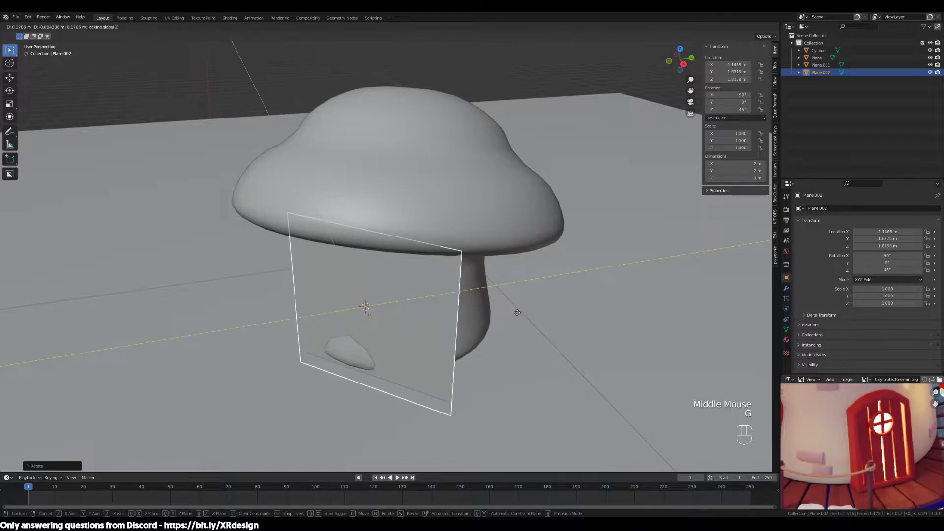
left_click(495, 322)
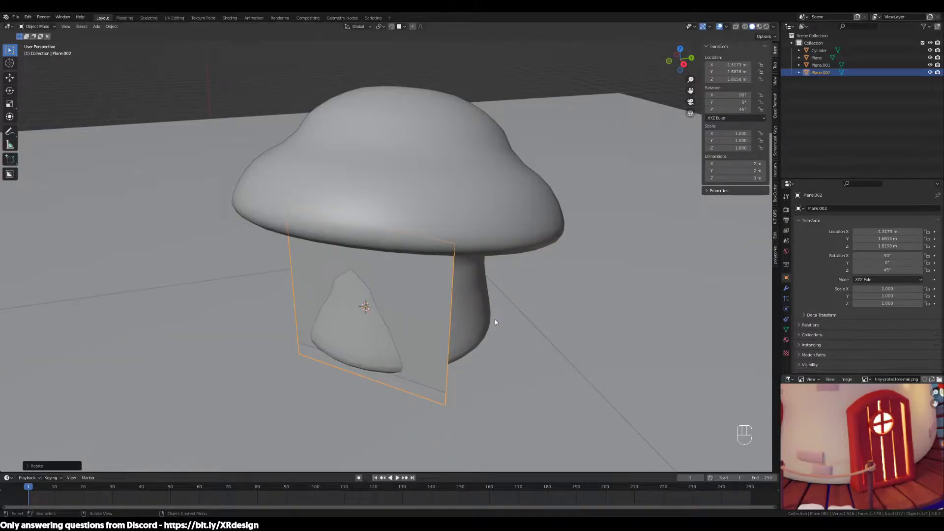
Reselect the upright plane in front of the stem, inspect how it cuts through the stem, and delete it.
left_click(494, 319)
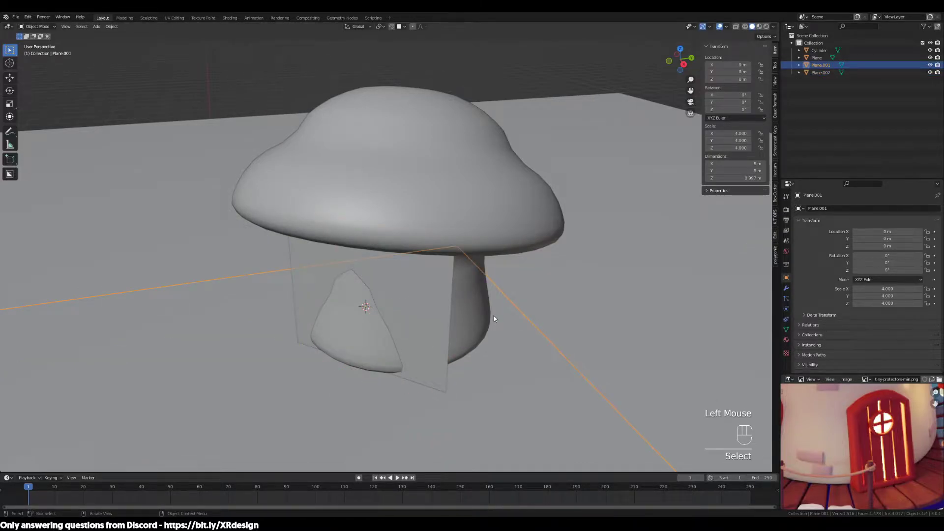
left_click(412, 296)
middle_click_drag(413, 297, 449, 313)
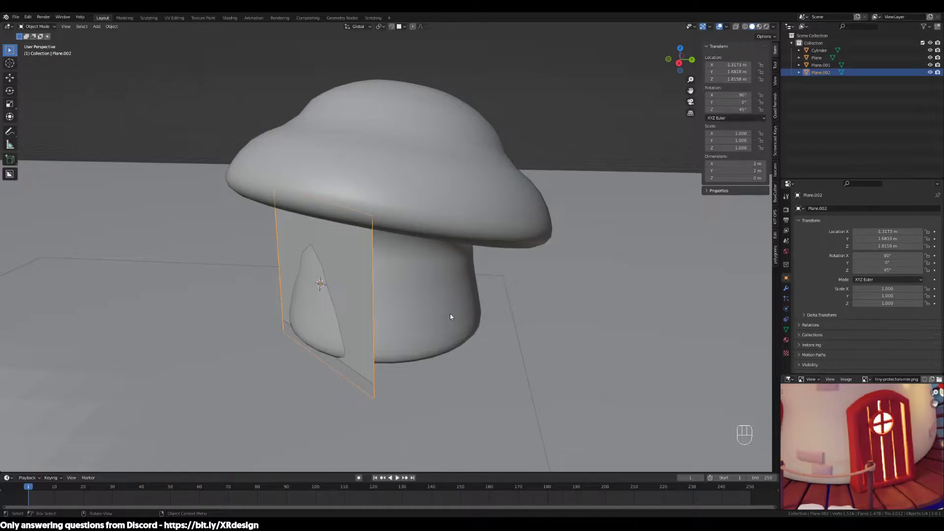
left_click(388, 272)
middle_click_drag(383, 273, 424, 272)
left_click(408, 270)
middle_click_drag(476, 255, 489, 256)
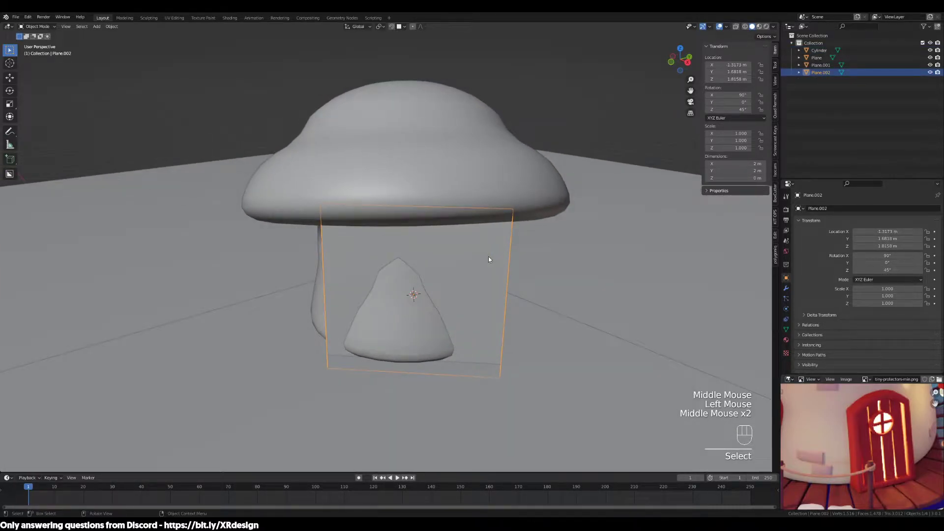
key("Delete")
In the mushroom's Edit Mode, select a block of faces three wide and five high on the stem's front for the door.
left_click(459, 276)
middle_click_drag(467, 331, 422, 253)
scroll(449, 327, "up", 2)
key("Tab")
key("3")
scroll(423, 253, "down", 2)
left_click_drag(422, 254, 379, 321)
left_click_drag(431, 275, 390, 322)
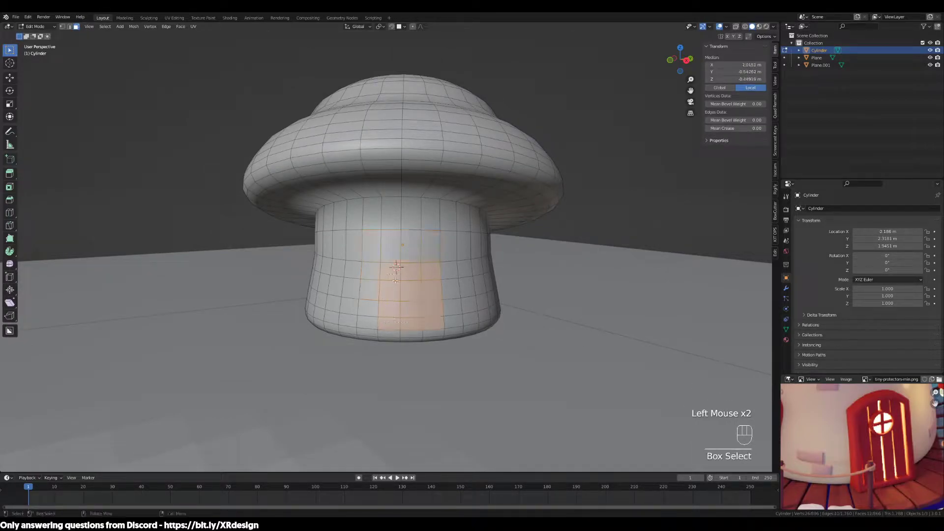
left_click_drag(432, 253, 391, 318)
middle_click_drag(522, 314, 535, 299)
scroll(568, 299, "up", 2)
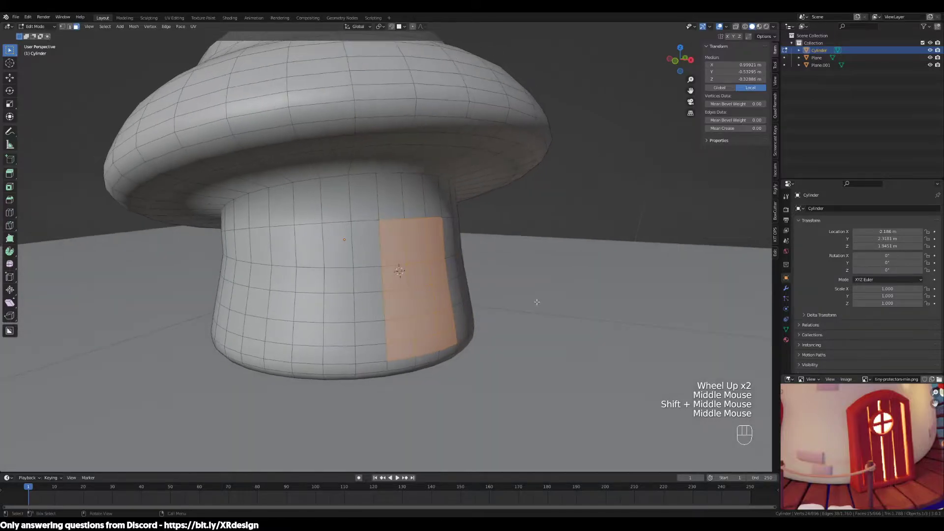
scroll(440, 276, "up", 1)
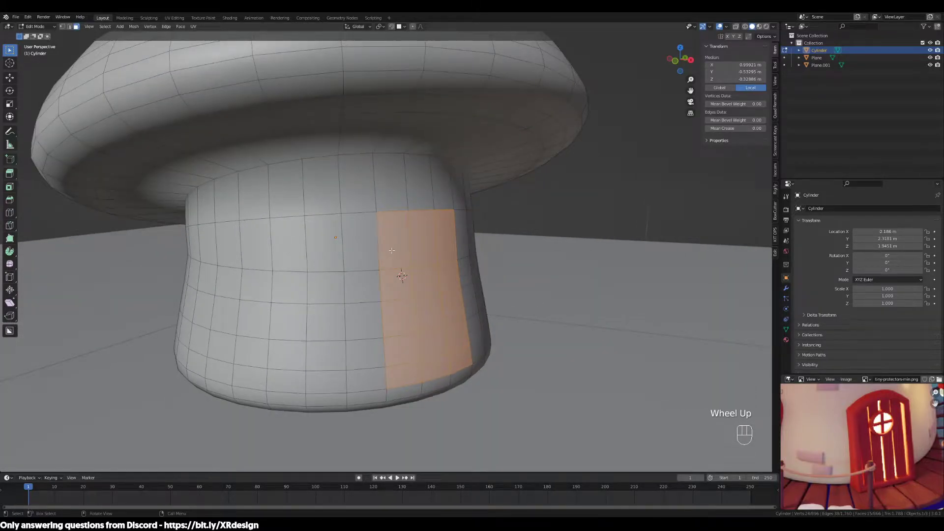
Duplicate the selected door faces in place on the stem and separate the copy into its own object.
scroll(391, 251, "down", 3)
middle_click_drag(392, 250, 401, 269)
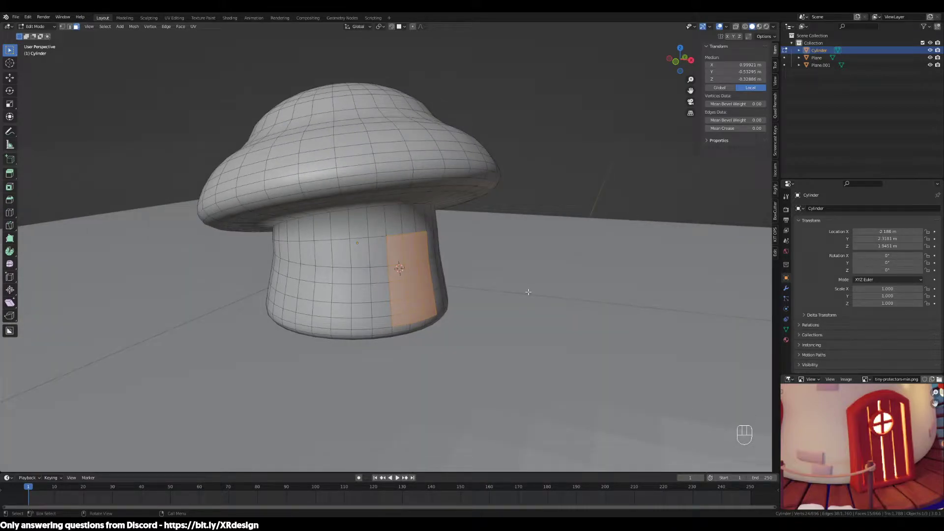
key("shift+d")
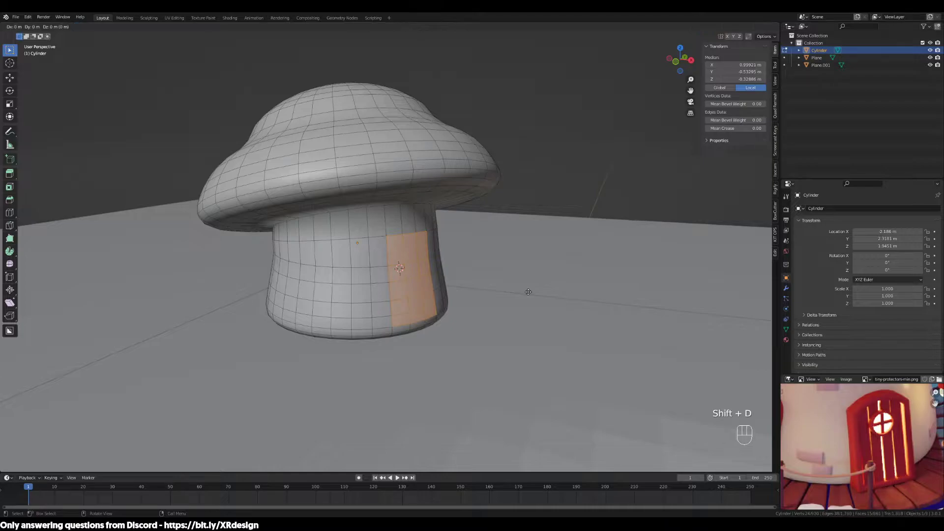
right_click(528, 291)
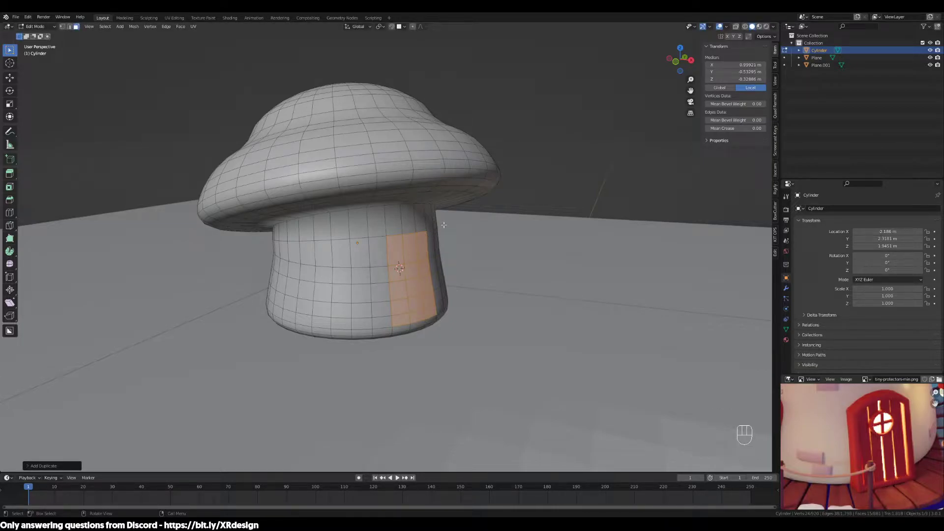
scroll(443, 224, "up", 2)
key("p")
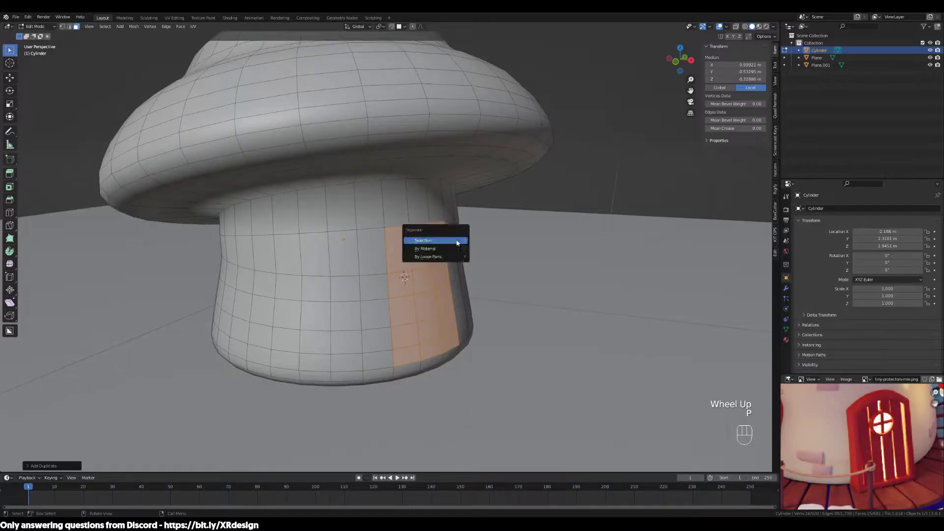
left_click(424, 241)
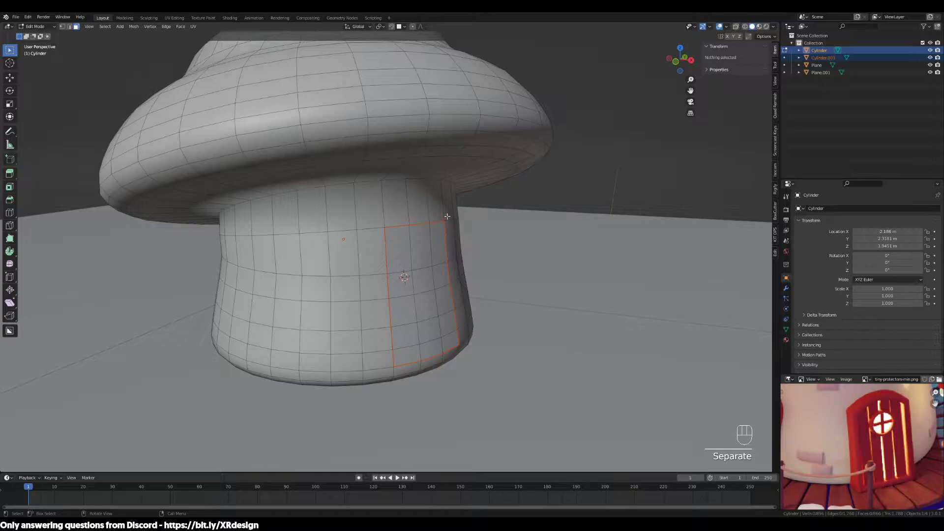
Leave Edit Mode and select the separated door panel on the front of the stem.
left_click(448, 313)
middle_click_drag(501, 290, 426, 207)
key("Tab")
left_click(341, 263)
left_click(418, 283)
left_click(418, 283)
left_click(445, 282)
left_click(422, 284)
left_click(416, 285)
left_click(422, 285)
left_click(423, 286)
left_click(441, 290)
middle_click_drag(474, 340, 458, 344)
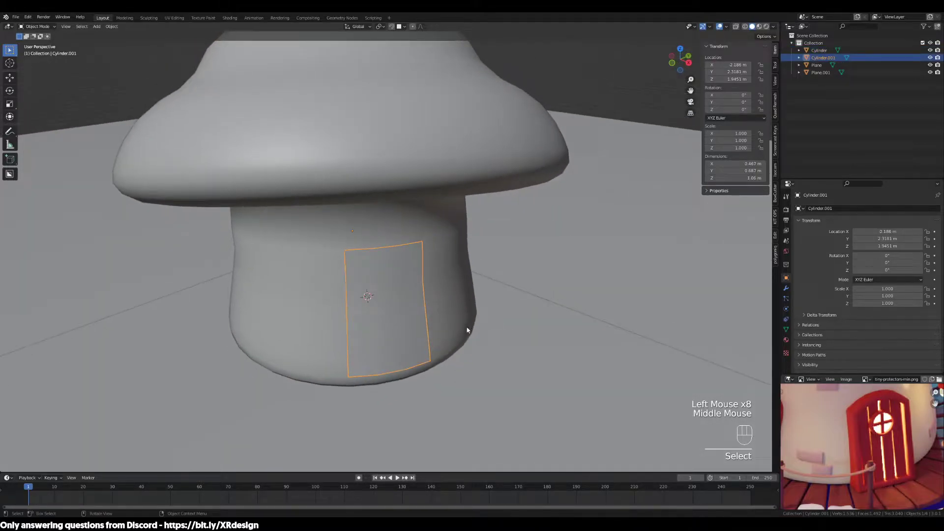
left_click(381, 275)
left_click(388, 285)
middle_click_drag(535, 311, 480, 309)
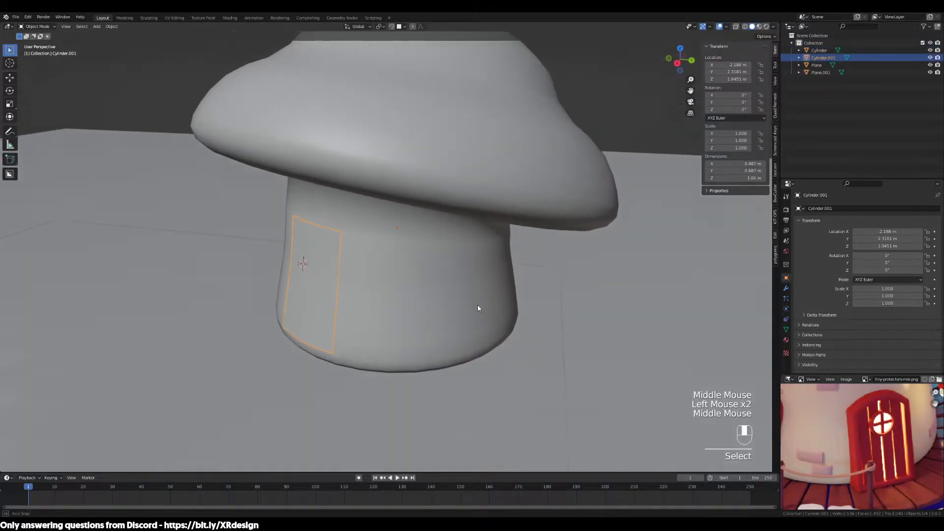
In the door panel's Edit Mode, select all faces and extrude them outward into a thick curved slab.
key("Tab")
middle_click_drag(380, 304, 479, 303, "shift")
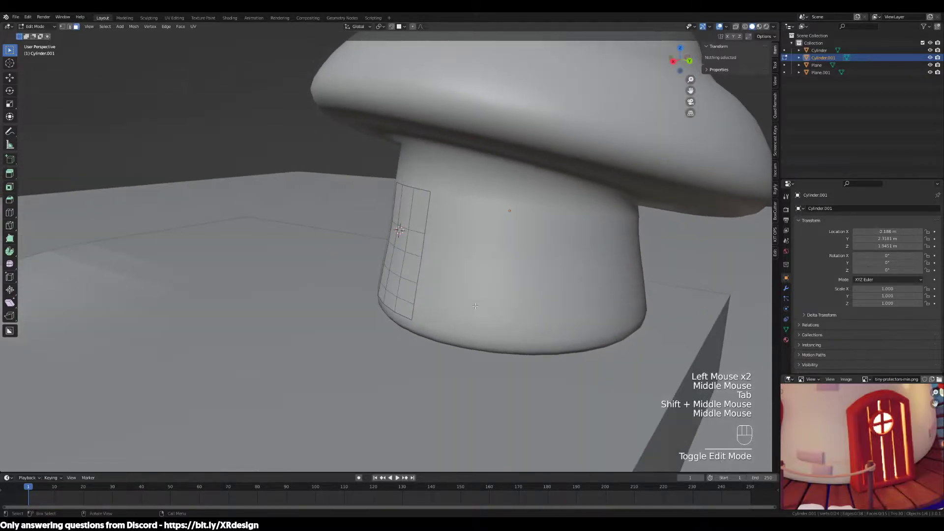
scroll(479, 304, "up", 2)
key("a")
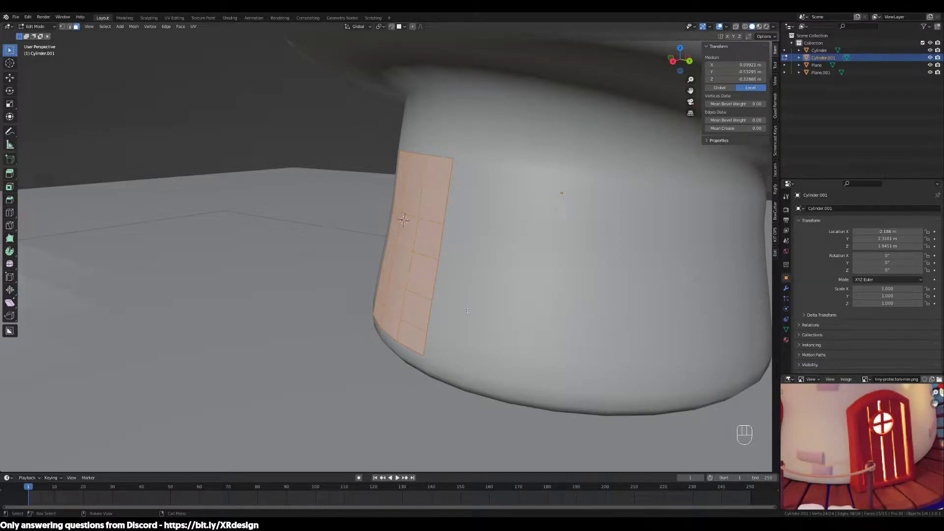
middle_click_drag(437, 299, 449, 294)
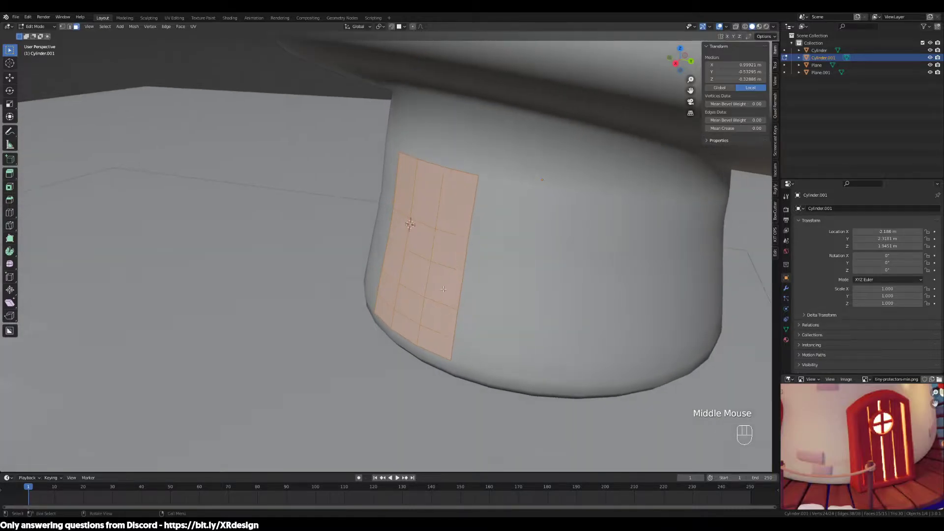
scroll(540, 252, "down", 1)
key("e")
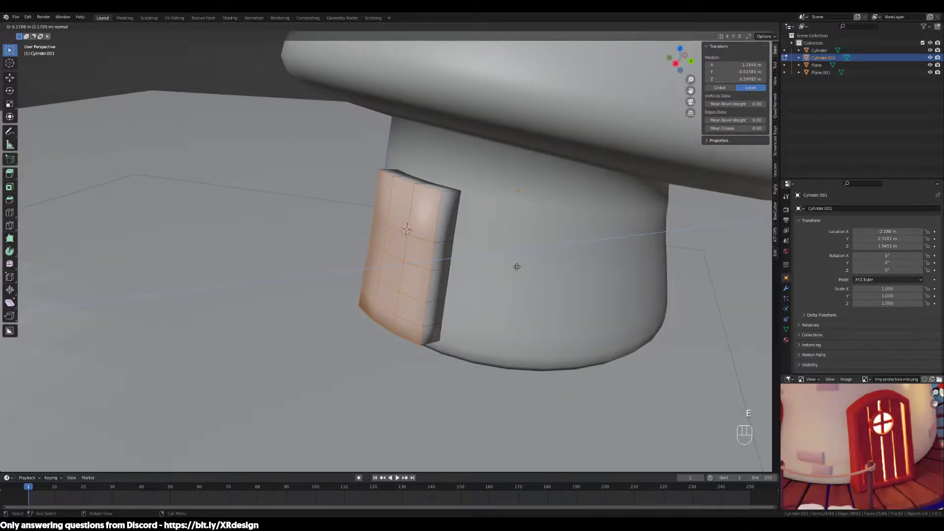
left_click(520, 267)
middle_click_drag(520, 267, 592, 297)
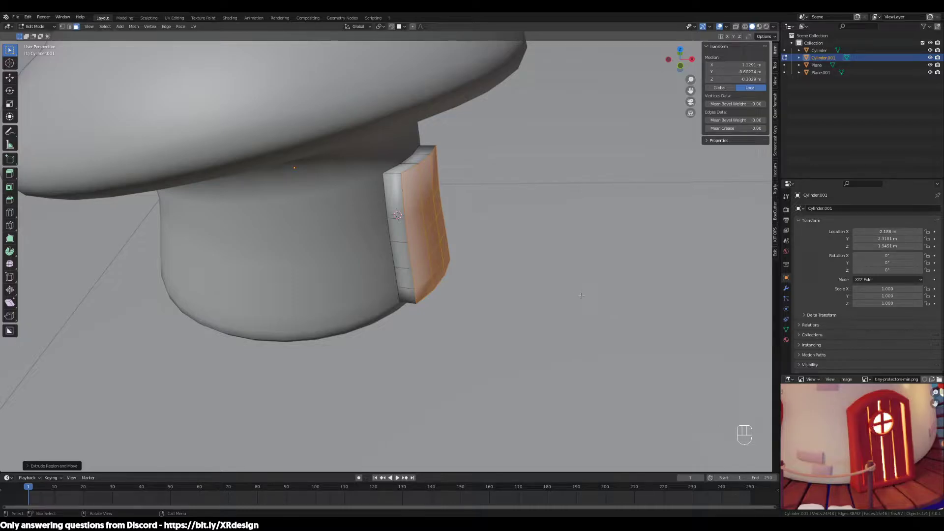
middle_click_drag(603, 319, 455, 199)
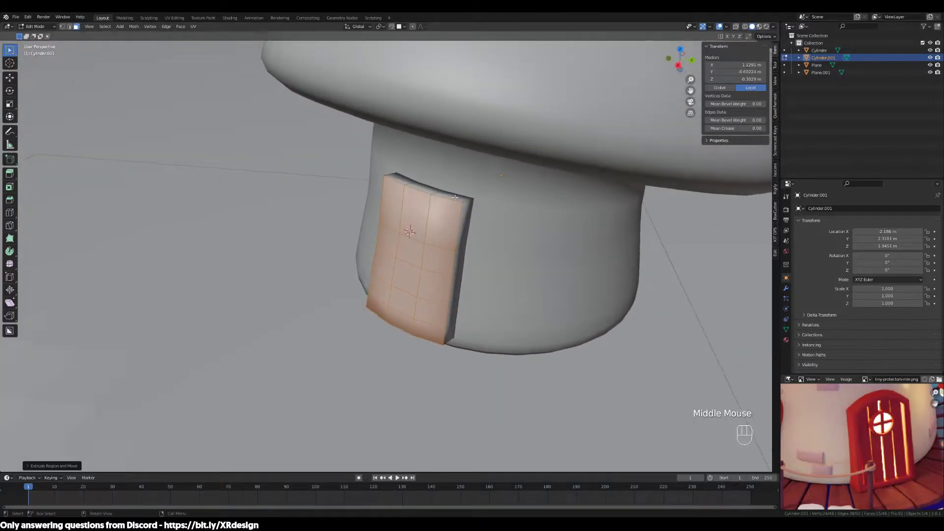
scroll(471, 208, "up", 2)
scroll(853, 420, "up", 1)
Select the two short corner edges at the upper left and upper right of the door slab in edge mode.
middle_click_drag(852, 419, 843, 433)
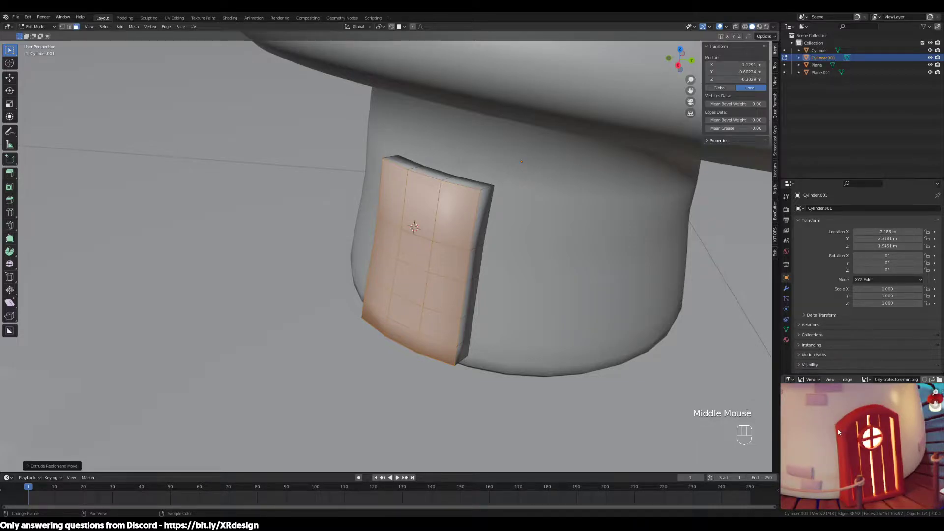
left_click(490, 189)
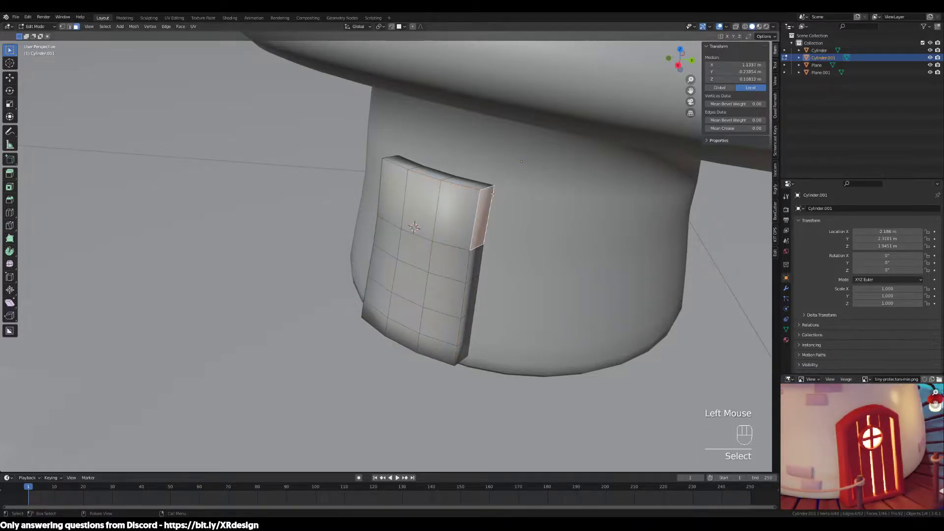
middle_click_drag(519, 277, 532, 279)
key("1")
left_click(497, 196)
middle_click_drag(497, 195, 454, 193)
key("2")
left_click(503, 205)
left_click(397, 170)
left_click(455, 193, "shift")
middle_click_drag(491, 315, 534, 346)
middle_click_drag(533, 346, 556, 322)
scroll(523, 320, "up", 1)
scroll(523, 320, "up", 1)
key("ctrl+b")
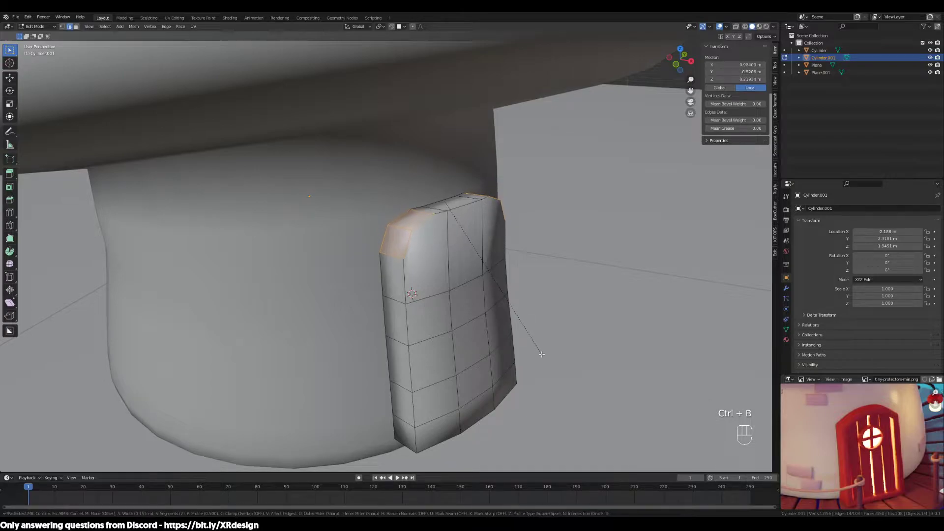
scroll(541, 350, "up", 1)
right_click(544, 355)
left_click(775, 52)
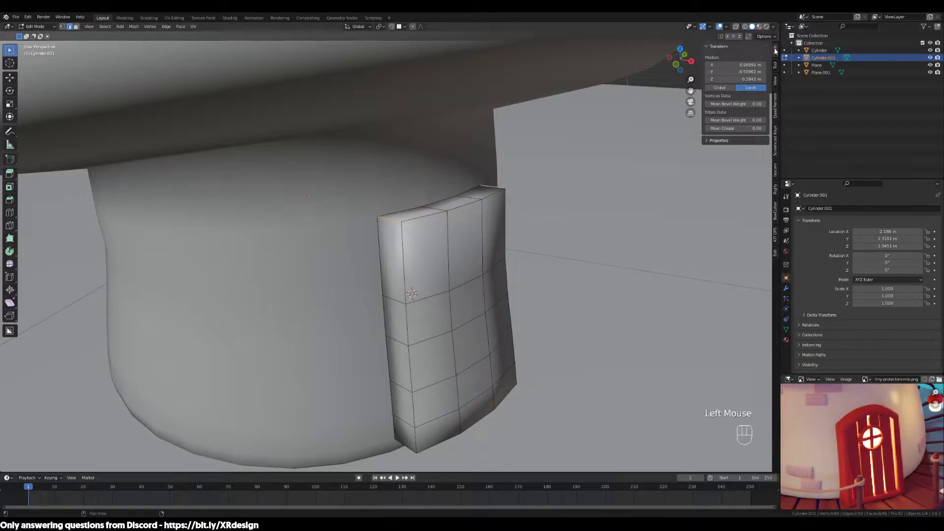
key("Tab")
key("Tab")
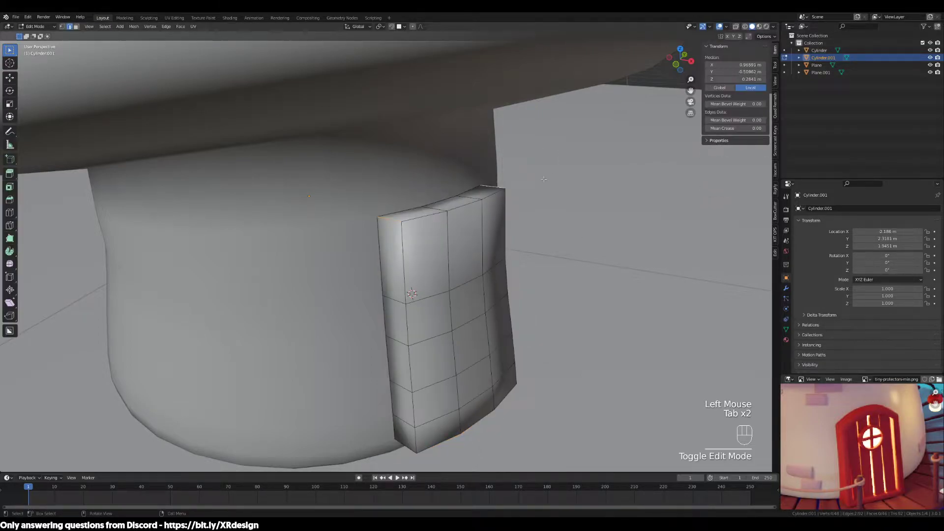
Bevel the door's two upper corner edges about 0.16 m wide with 4 segments.
key("ctrl+b")
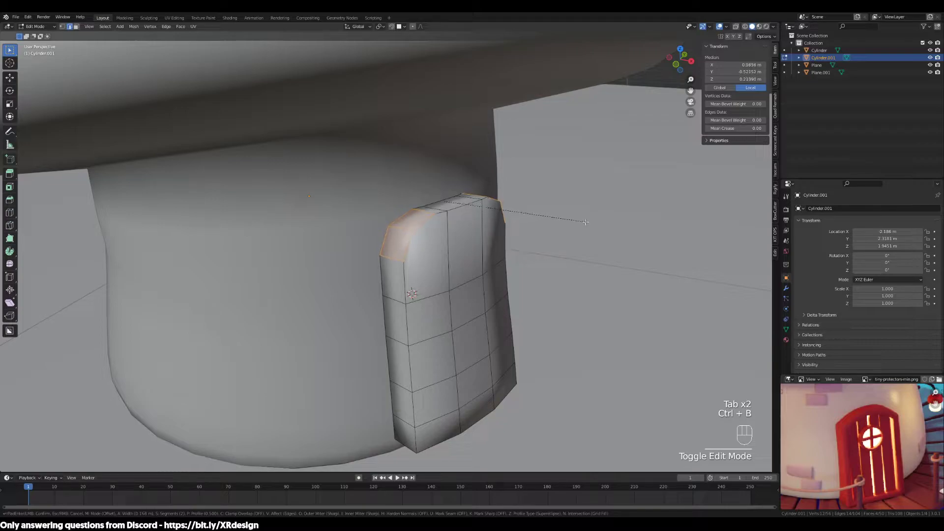
scroll(586, 224, "up", 1)
scroll(586, 225, "up", 1)
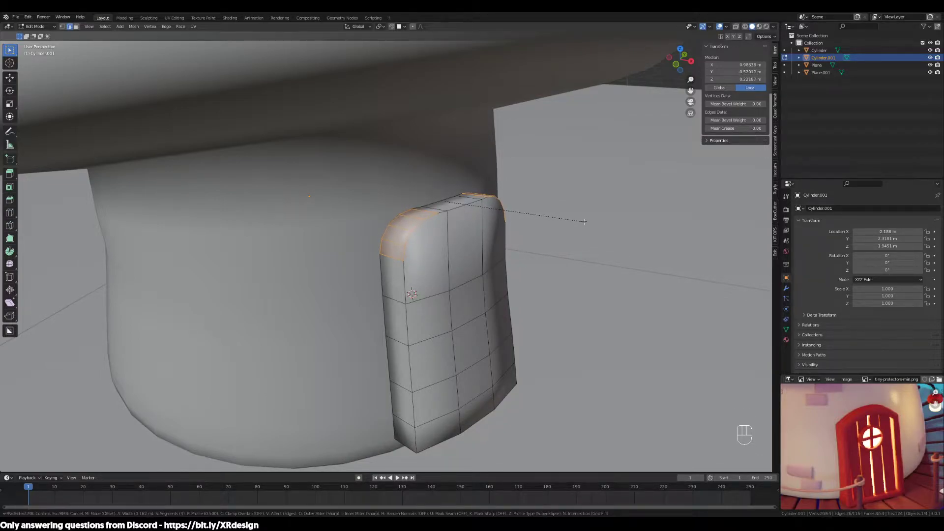
left_click(583, 222)
Try to lower the door's beveled corner edges by about 0.02 m along Z.
middle_click_drag(584, 222, 433, 241)
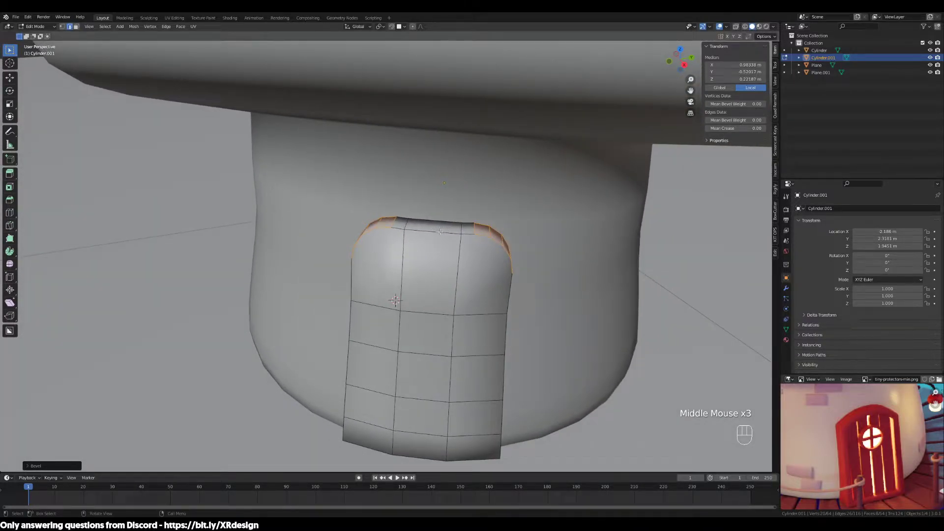
middle_click_drag(436, 228, 447, 223)
key("g")
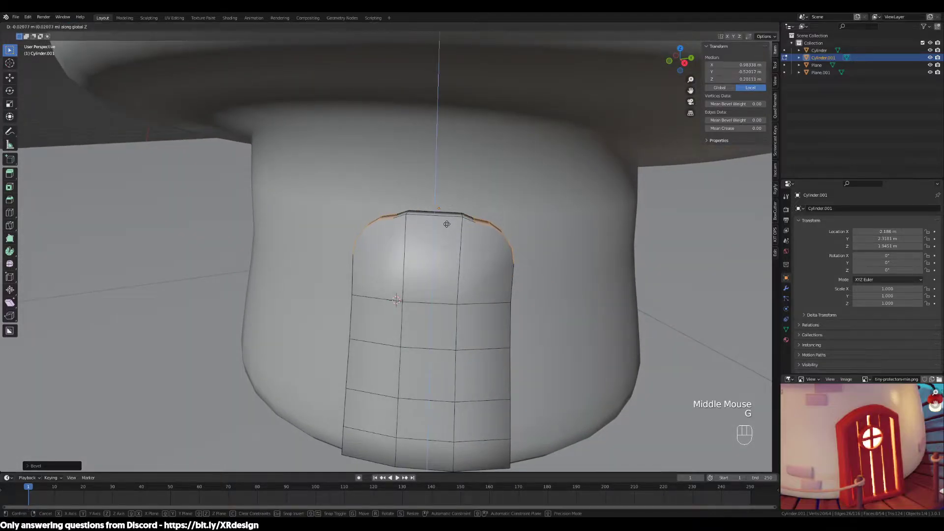
left_click(445, 222)
Raise the middle face of the door's upper rim along Z using proportional editing with a falloff size of about 0.24 m.
middle_click_drag(446, 222, 499, 235)
key("3")
left_click(442, 224)
scroll(442, 231, "up", 2)
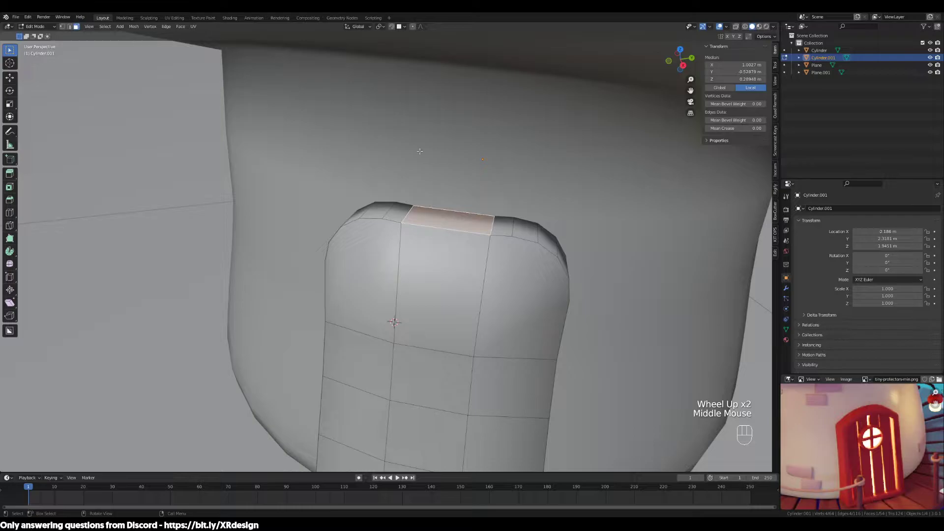
left_click(412, 28)
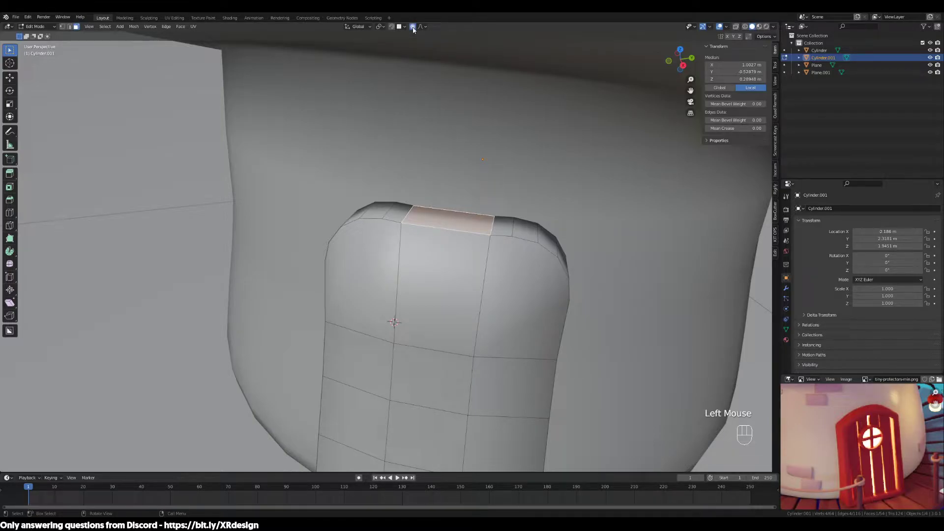
scroll(511, 127, "down", 2)
middle_click_drag(512, 126, 523, 130)
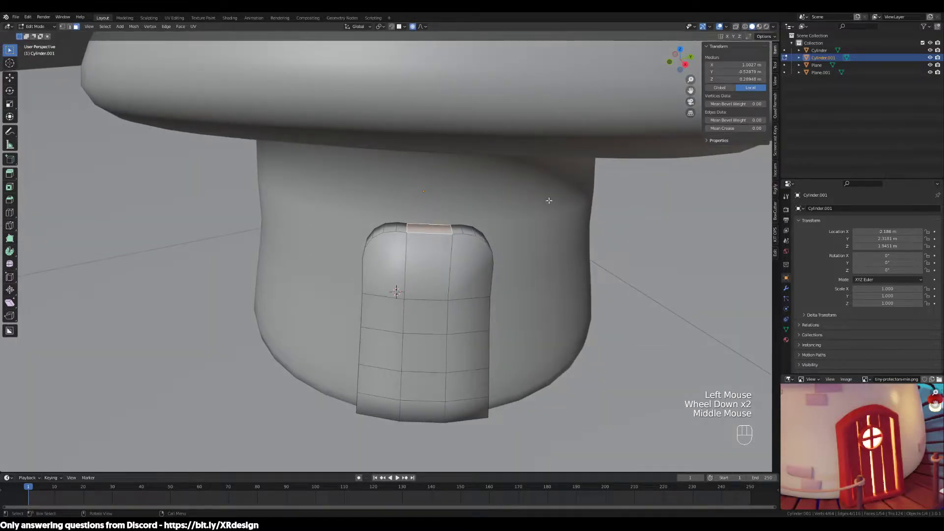
key("g")
key("z")
scroll(549, 199, "up", 6)
scroll(549, 197, "up", 3)
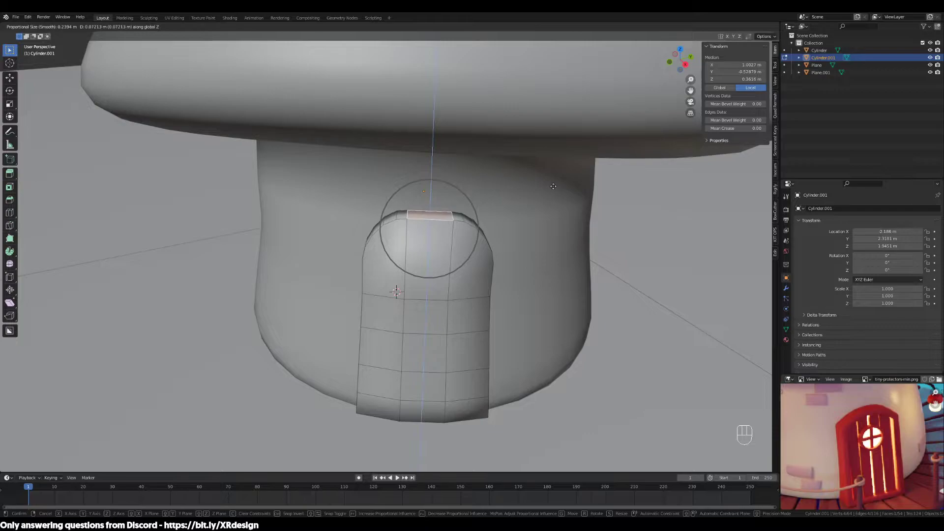
left_click(554, 187)
Try to select the run of rim faces over the door's arch from one side to the other.
middle_click_drag(571, 202, 402, 271)
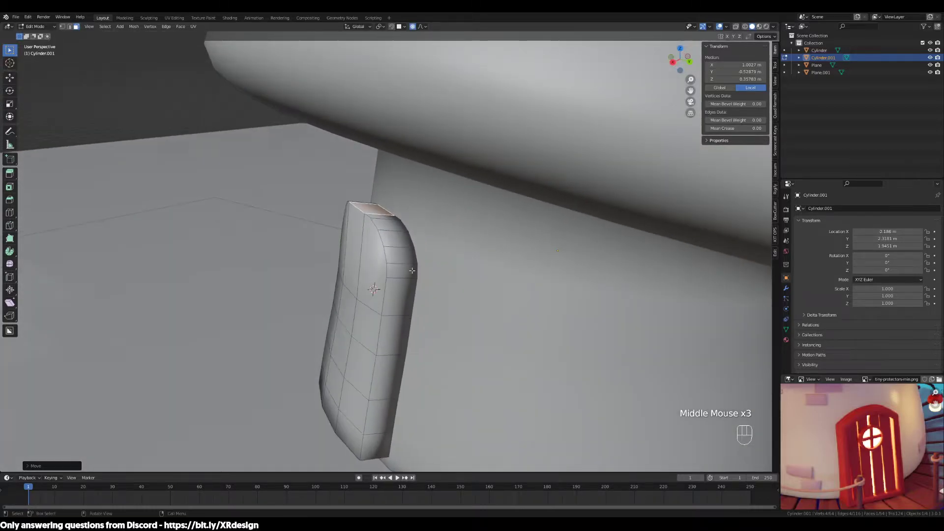
left_click(402, 271)
middle_click_drag(365, 235, 400, 197)
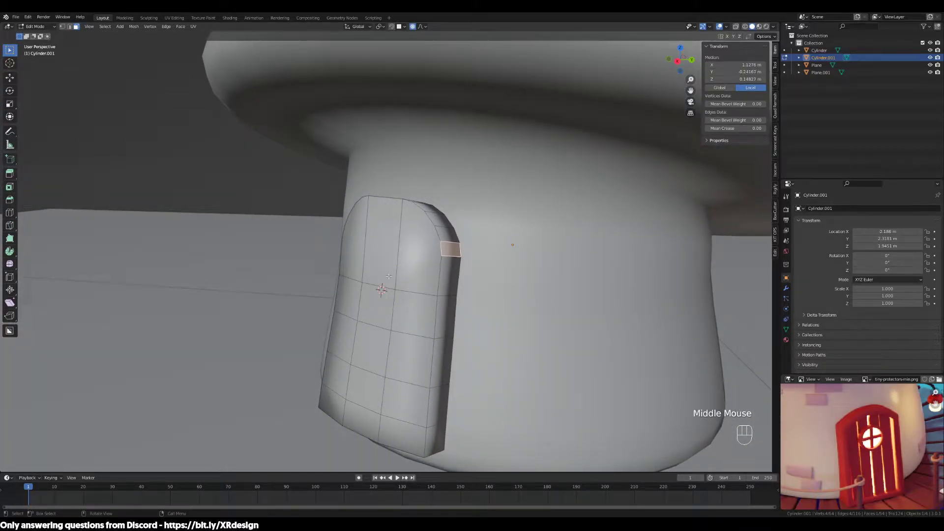
middle_click_drag(424, 249, 531, 285)
left_click(390, 258, "ctrl")
middle_click_drag(431, 269, 500, 281)
left_click(433, 266)
left_click(431, 309)
left_click(431, 308)
scroll(431, 309, "up", 2)
left_click(380, 217, "ctrl")
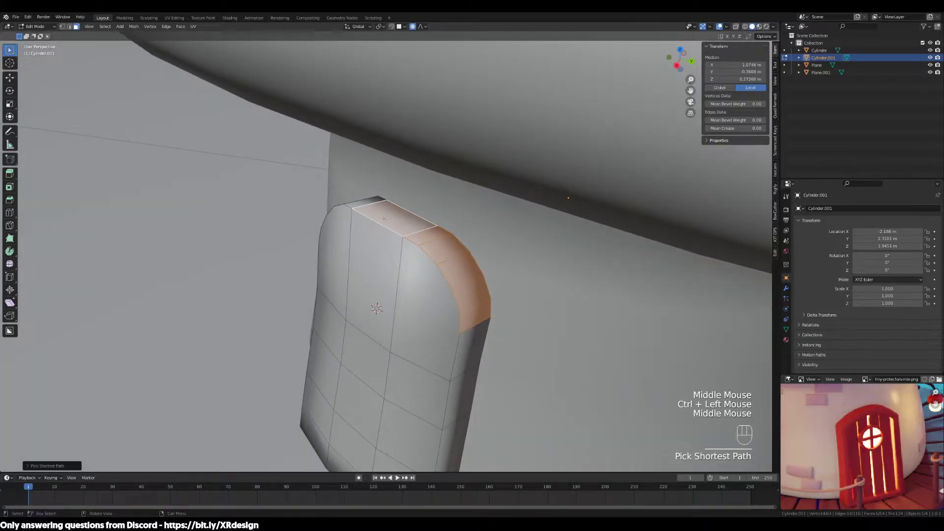
middle_click_drag(317, 235, 417, 247)
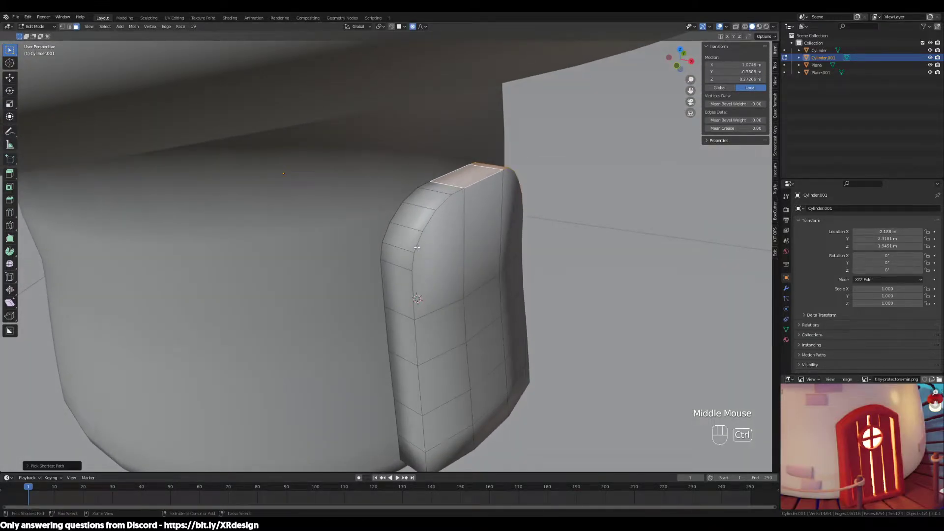
left_click(389, 255, "ctrl")
middle_click_drag(519, 204, 432, 206)
Reselect the door's arch rim faces as a continuous path from one rounded corner across to the opposite one.
left_click(446, 320)
left_click(445, 293)
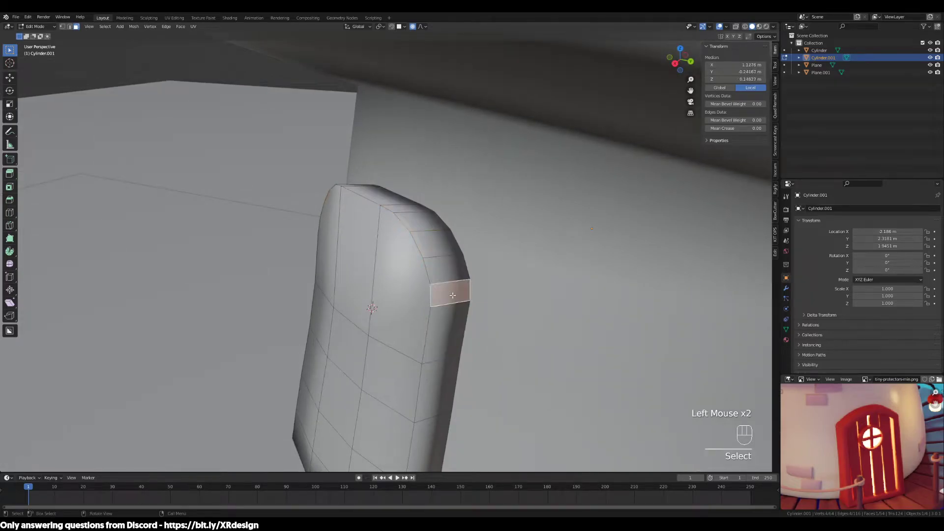
left_click(395, 200, "ctrl")
middle_click_drag(395, 199, 417, 273)
left_click(374, 263, "ctrl")
left_click(414, 290)
left_click(411, 244, "ctrl")
left_click(421, 293)
left_click(393, 204, "ctrl")
middle_click_drag(394, 207, 475, 257, "ctrl")
left_click(392, 265, "ctrl")
Lower the selected arch rim faces of the door by about 0.05 m along Z with proportional editing off.
key("g")
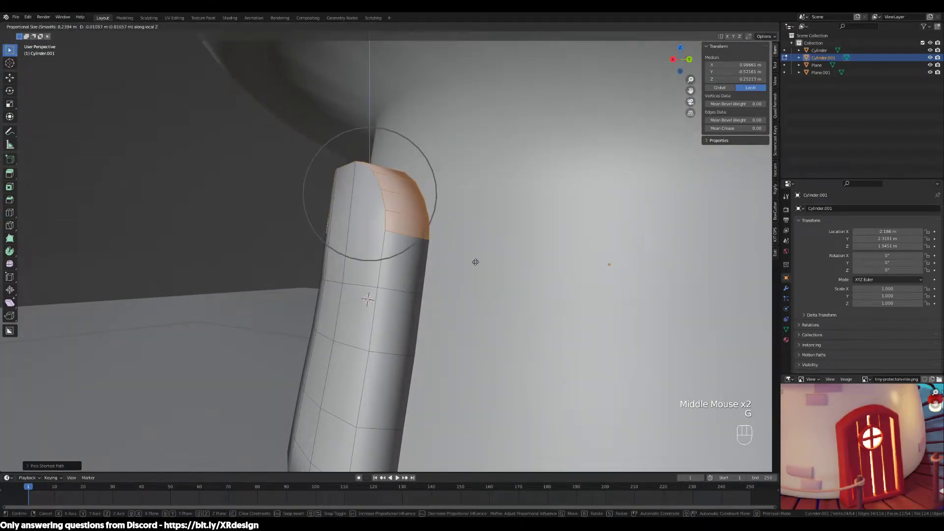
left_click(477, 285)
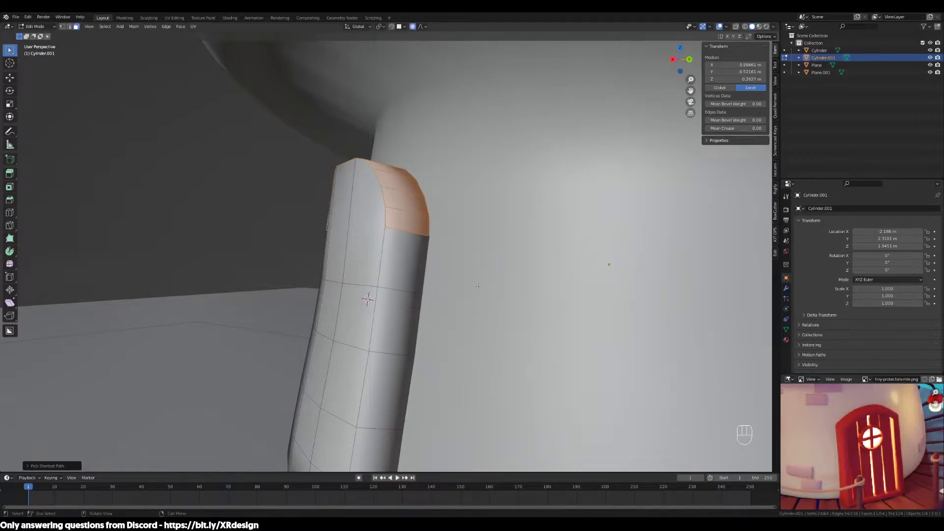
middle_click_drag(411, 167, 387, 57)
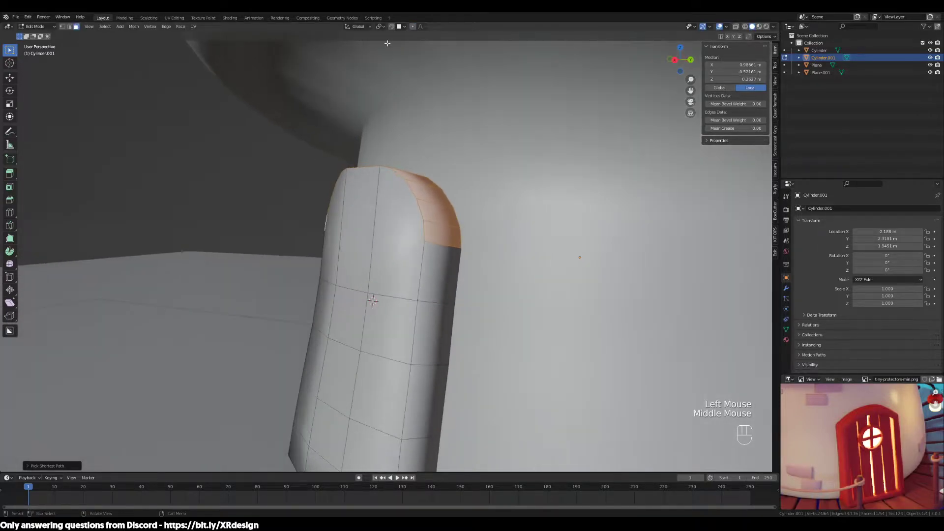
key("g")
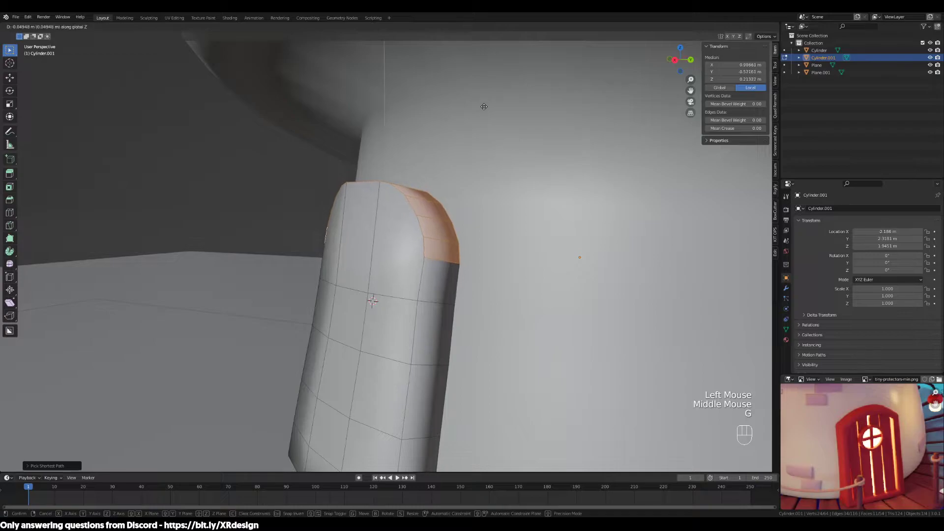
left_click(480, 120)
Examine the door's arched top and rounded corners from several angles, picking individual rim and front faces.
middle_click_drag(480, 119, 570, 184)
left_click(439, 254)
scroll(487, 287, "down", 2)
middle_click_drag(486, 287, 438, 229)
scroll(425, 289, "up", 2)
left_click(424, 288)
middle_click(406, 279)
left_click(374, 256)
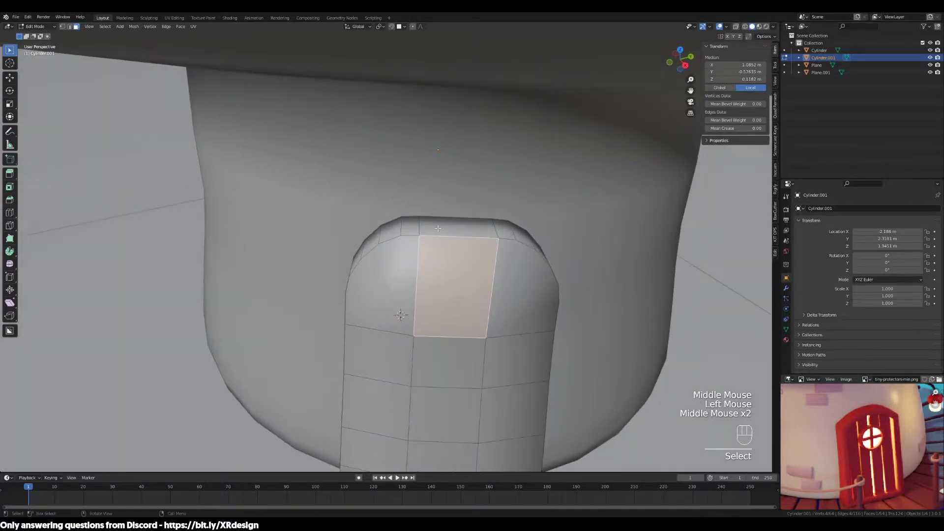
left_click(438, 229)
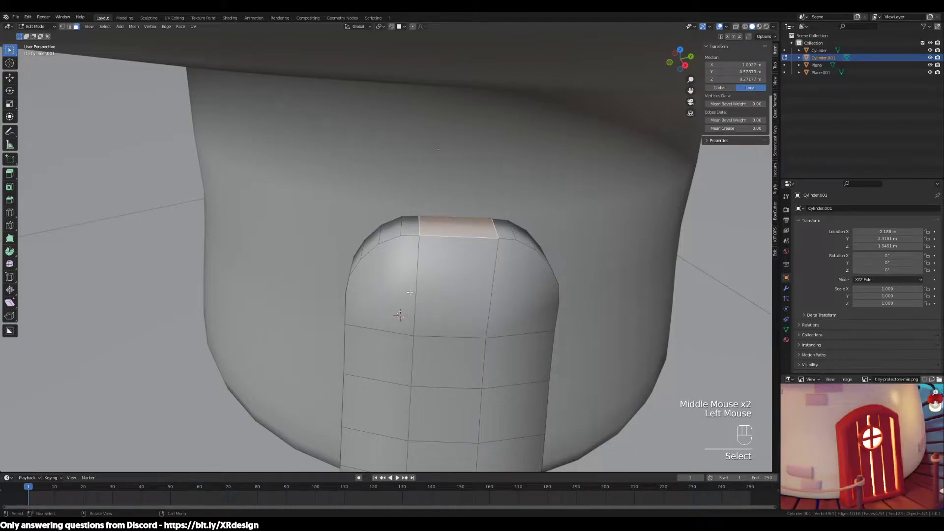
left_click(413, 271)
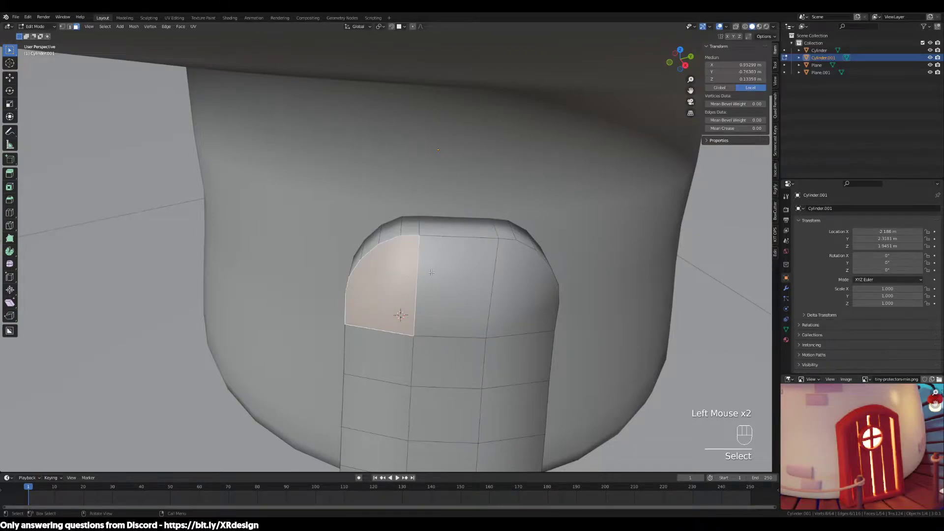
scroll(430, 271, "up", 2)
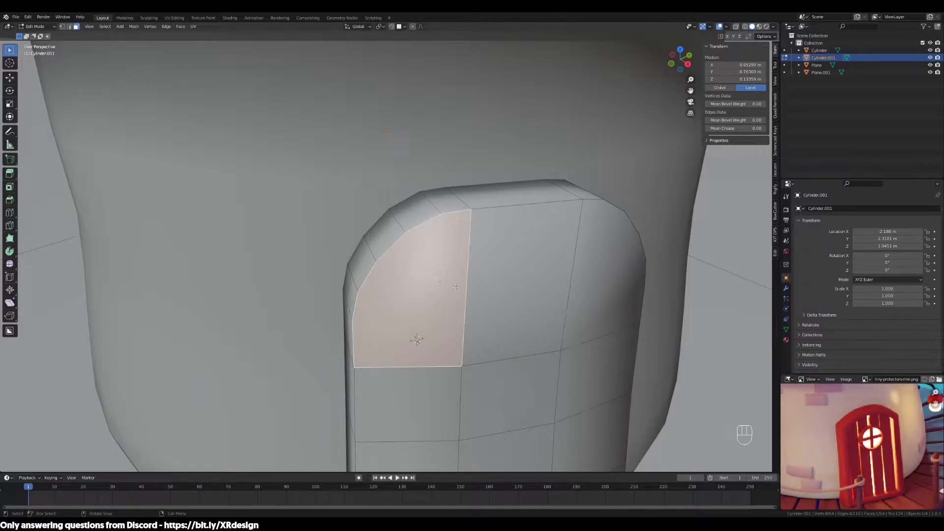
middle_click_drag(439, 266, 504, 191)
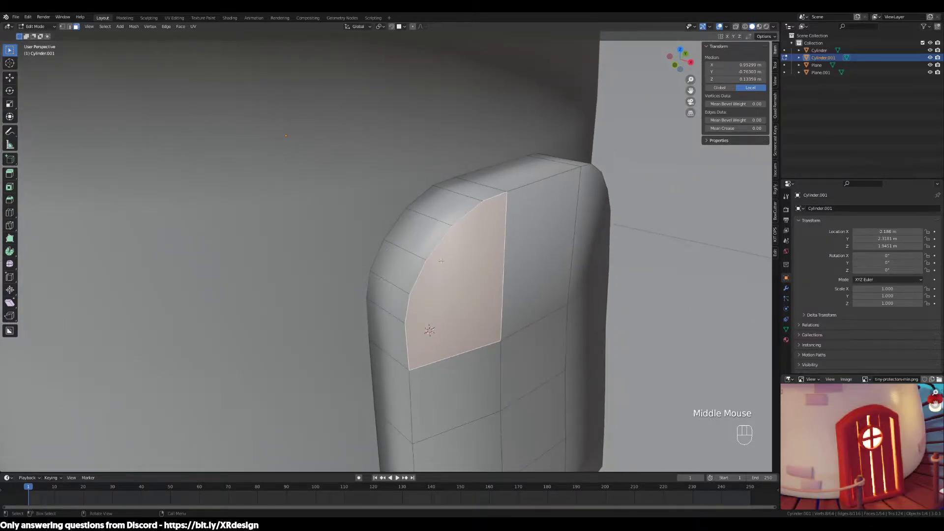
scroll(442, 312, "down", 2)
middle_click_drag(442, 312, 459, 287)
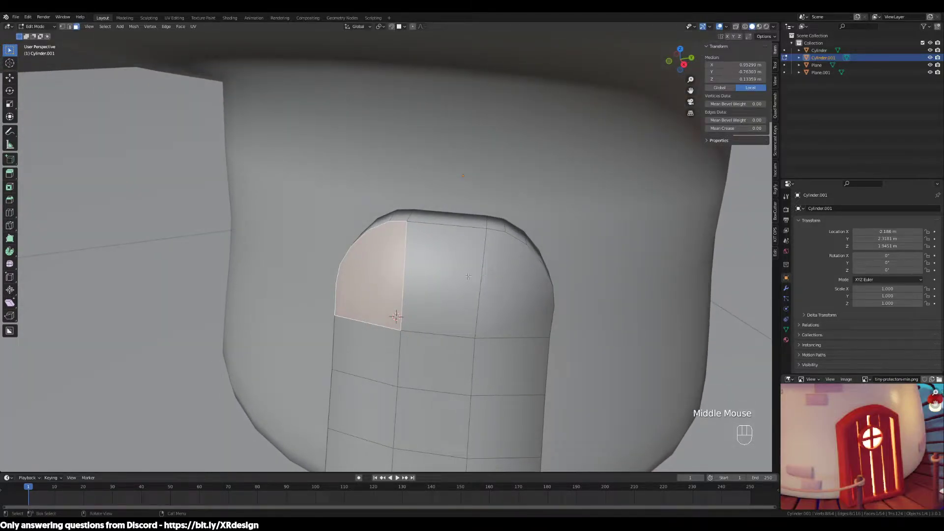
middle_click_drag(497, 269, 473, 330)
left_click(400, 285, "shift")
left_click(452, 297, "shift")
left_click(445, 299, "shift")
key("r")
right_click(415, 284)
left_click(447, 322)
Select the vertices at the lower ends of the arch's rounded corners on both sides of the door and move them.
key("1")
left_click_drag(523, 289, 500, 332)
middle_click_drag(492, 331, 553, 327)
left_click(381, 257, "shift")
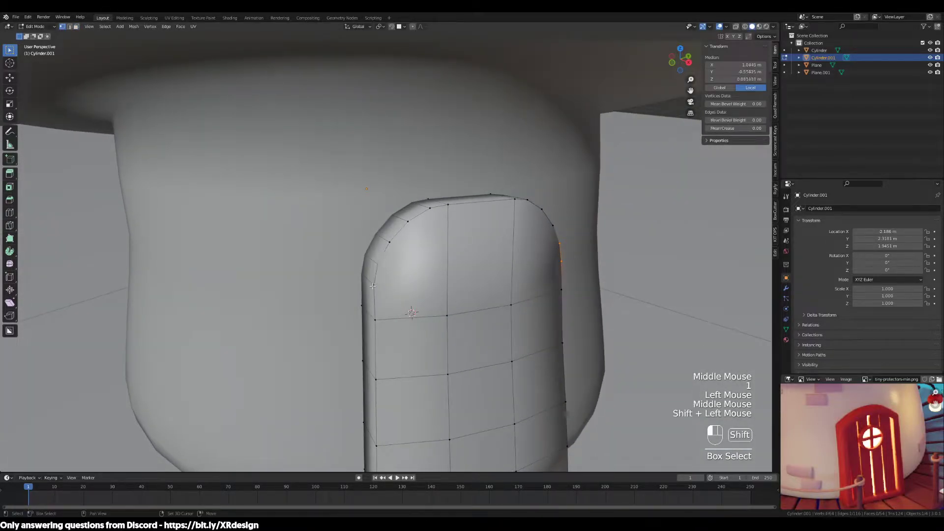
middle_click_drag(381, 257, 539, 272)
left_click_drag(540, 272, 514, 301)
key("g")
left_click(659, 312)
middle_click_drag(526, 320, 457, 333)
key("g")
scroll(511, 301, "down", 3)
Select all front faces of the door slab and inset them to leave a frame border around the edge.
key("3")
left_click_drag(452, 272, 459, 361)
middle_click_drag(568, 351, 528, 345)
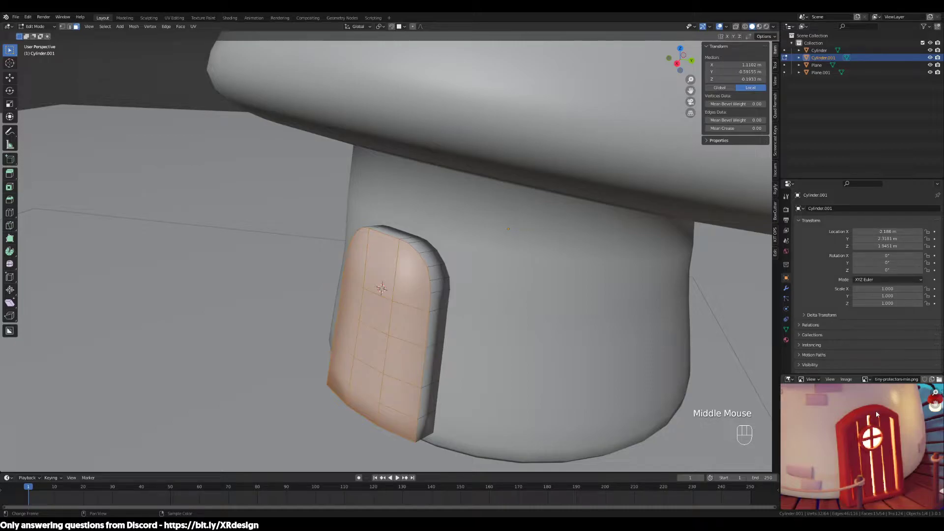
middle_click_drag(517, 339, 416, 297)
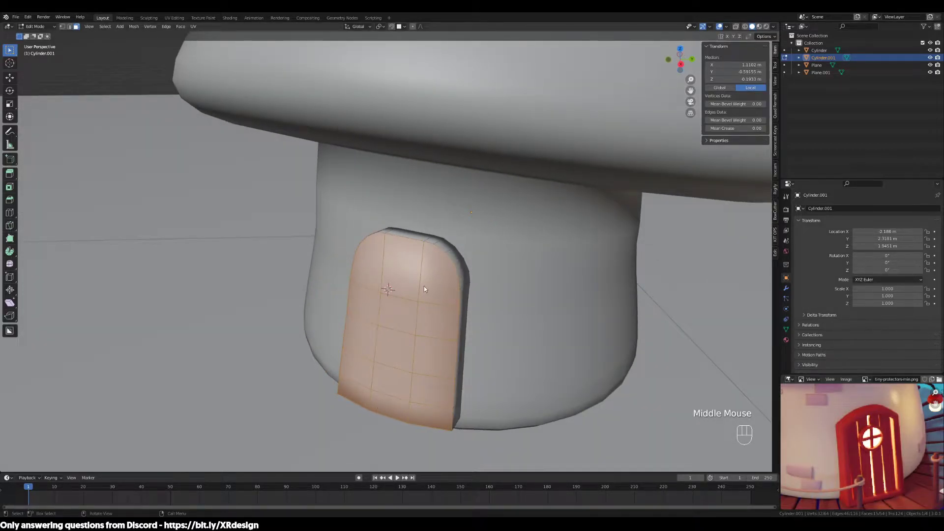
key("i")
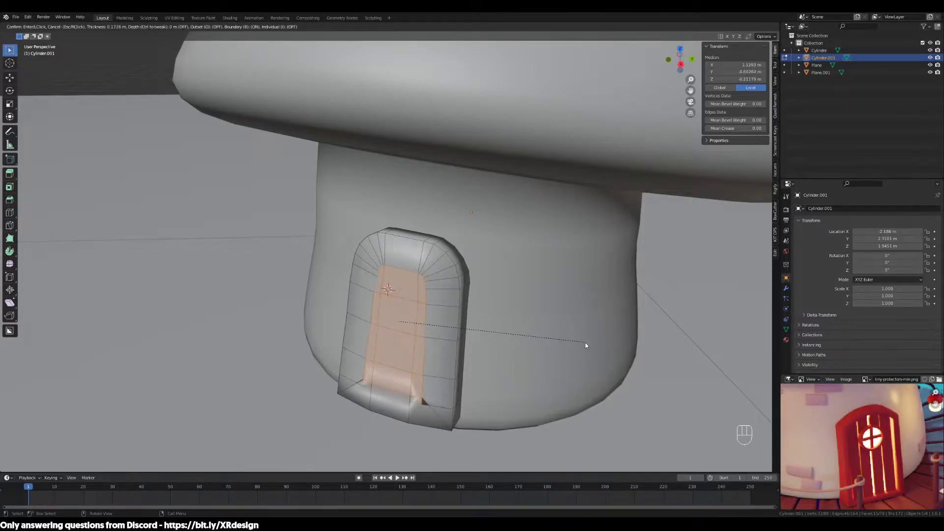
left_click(600, 345)
Extrude the inset front faces inward to form a recessed door panel inside the raised frame.
middle_click_drag(599, 387, 517, 355)
scroll(553, 376, "up", 2)
key("e")
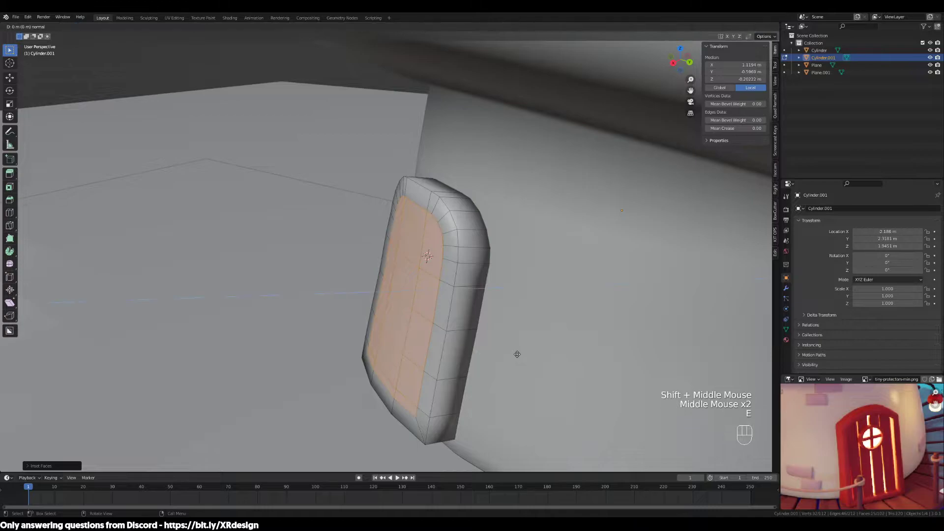
left_click(542, 360)
middle_click_drag(542, 359, 613, 344)
scroll(614, 339, "up", 2)
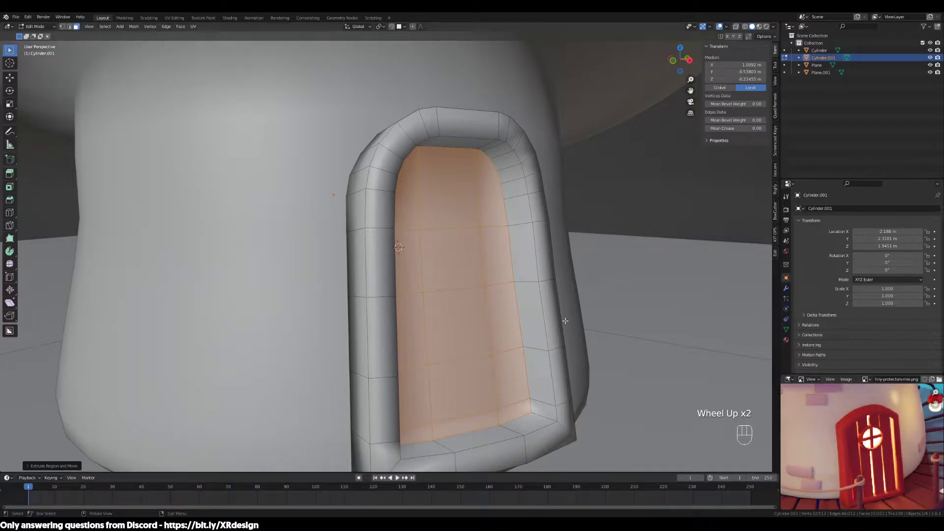
middle_click_drag(564, 319, 530, 311)
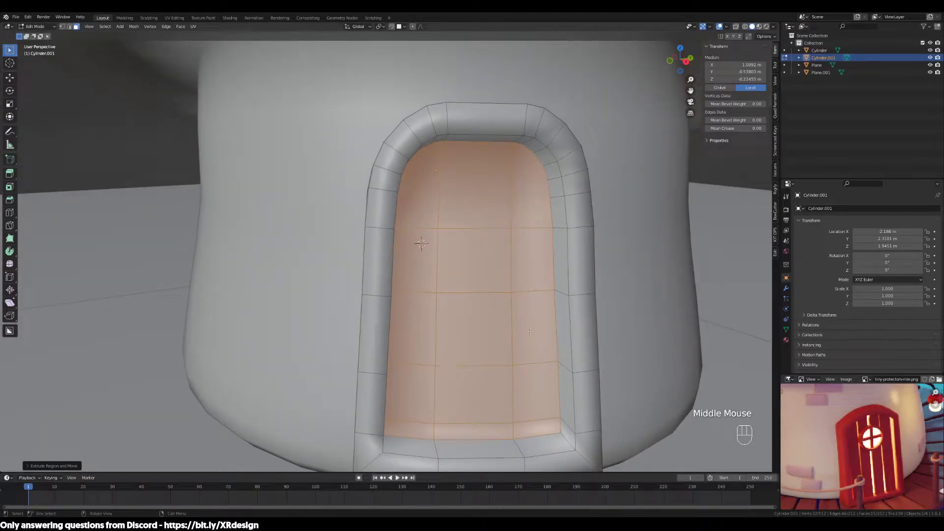
scroll(513, 282, "down", 2)
middle_click_drag(514, 281, 488, 251)
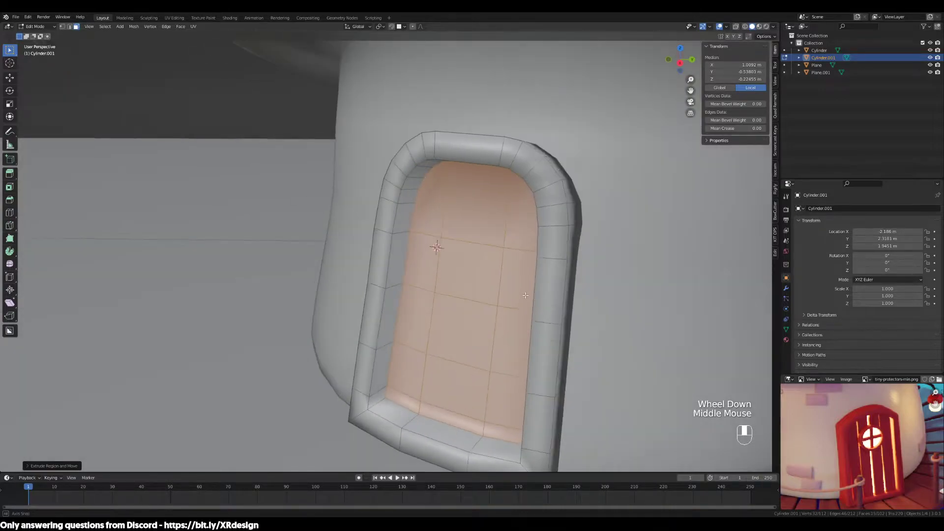
Select the middle column of faces on the recessed door panel, from the arch top down to the bottom.
left_click(487, 252)
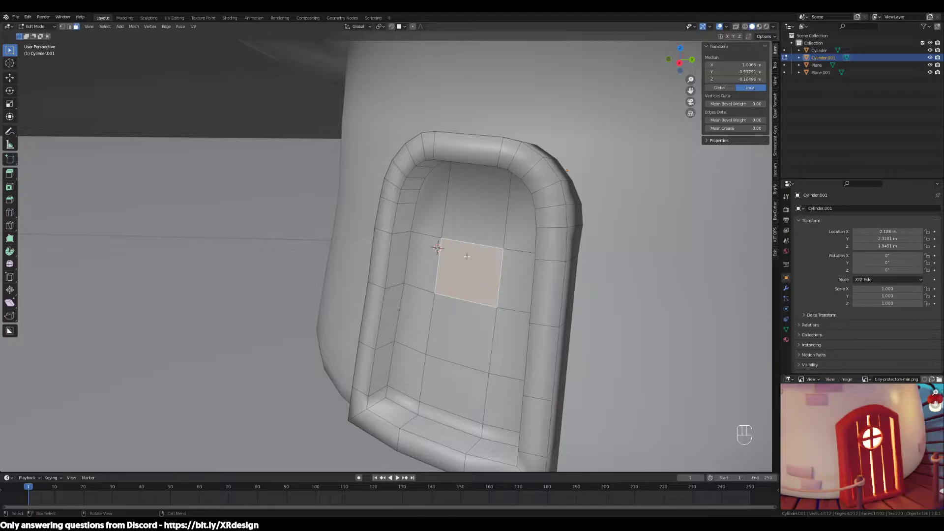
middle_click_drag(467, 256, 442, 236)
left_click(472, 197)
left_click(472, 409, "ctrl")
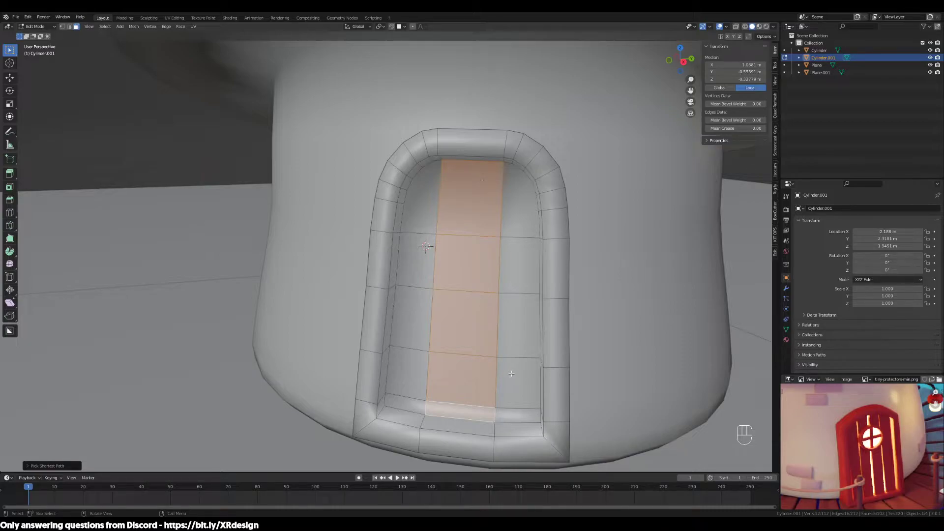
scroll(510, 371, "down", 3)
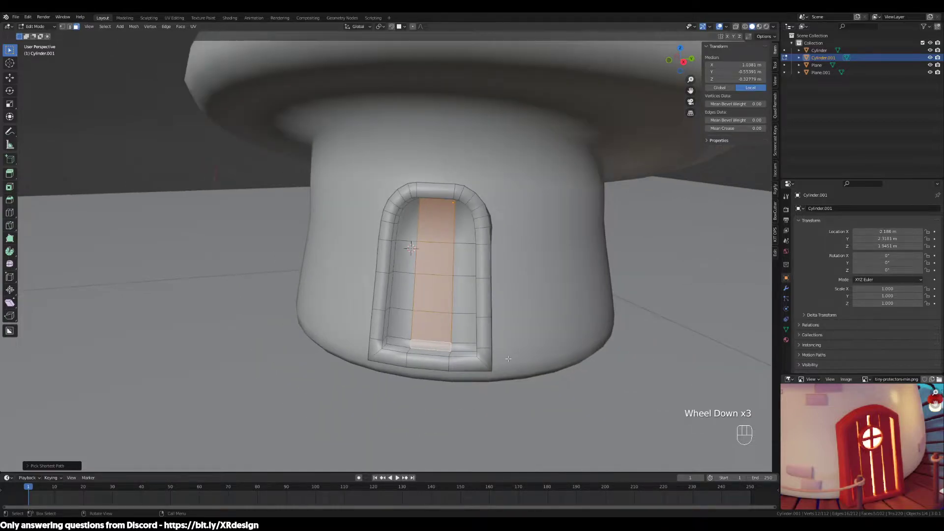
scroll(508, 359, "down", 3)
middle_click_drag(456, 347, 422, 299)
scroll(422, 300, "up", 3)
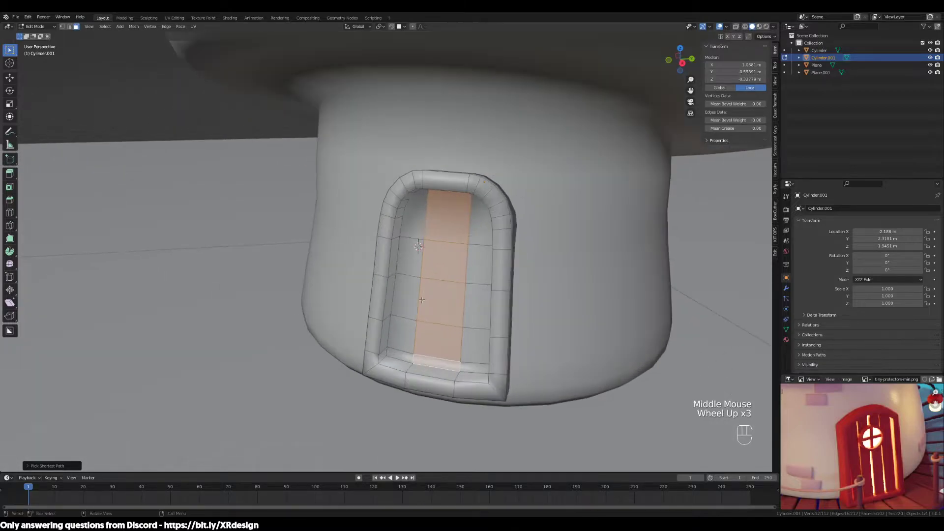
middle_click_drag(515, 305, 454, 346, "shift")
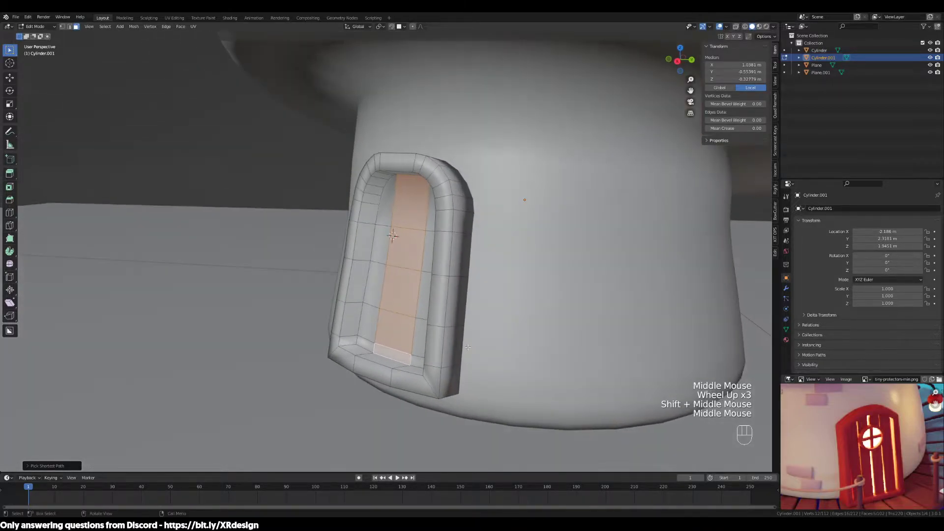
Duplicate the middle column of faces inside the door recess in place and separate the copy into its own object.
scroll(454, 347, "up", 2)
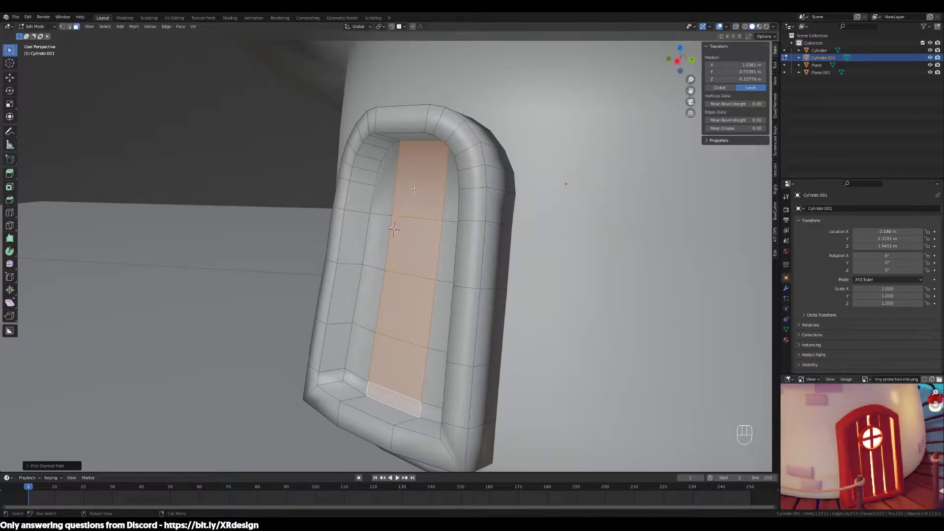
middle_click_drag(415, 190, 451, 199)
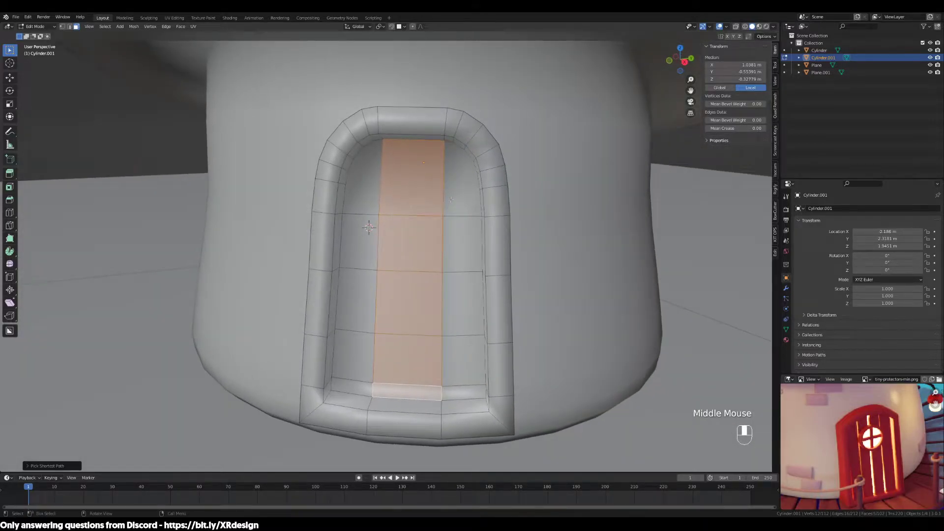
left_click(413, 393)
left_click(417, 177)
left_click(434, 393, "ctrl")
key("shift+d")
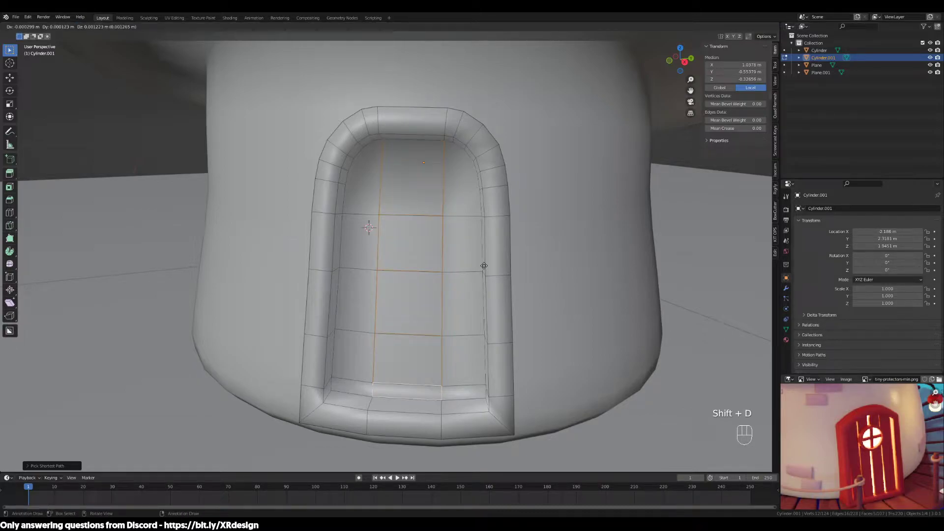
right_click(484, 266)
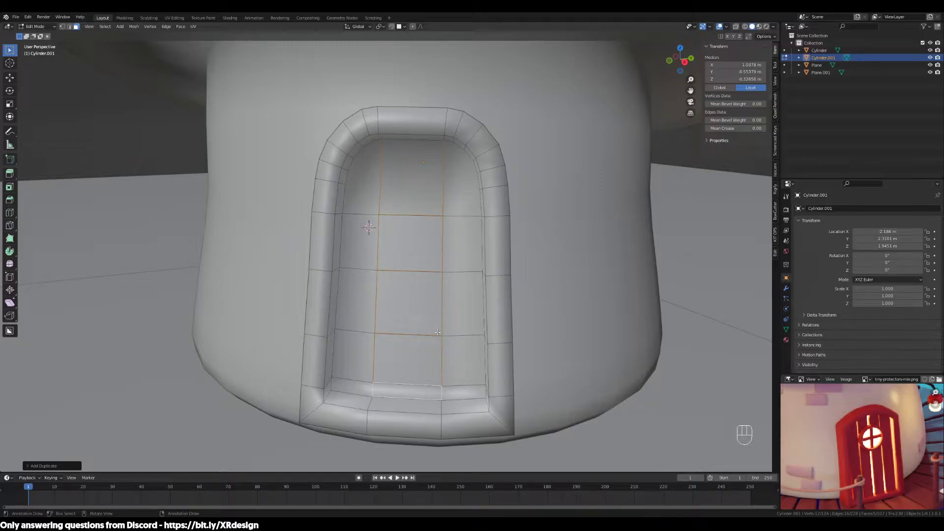
key("p")
left_click(406, 333)
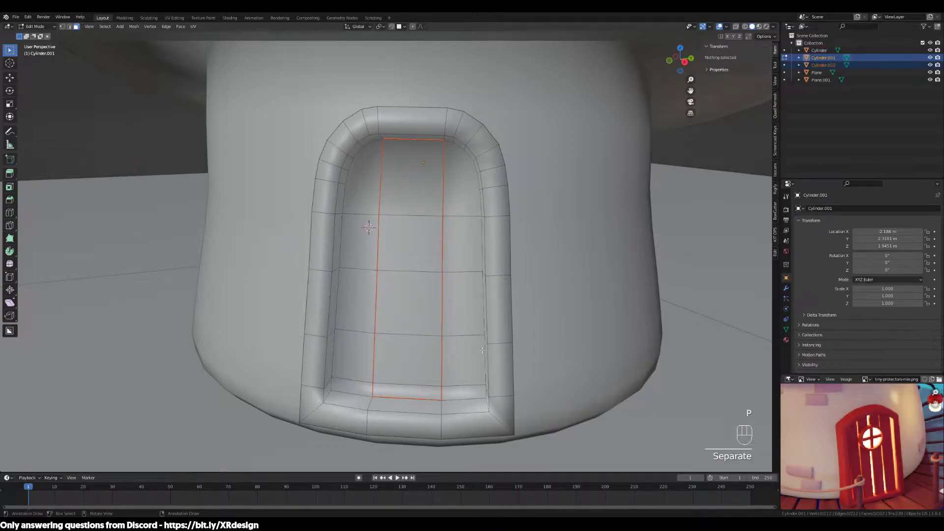
left_click(445, 359)
key("Tab")
left_click(447, 359)
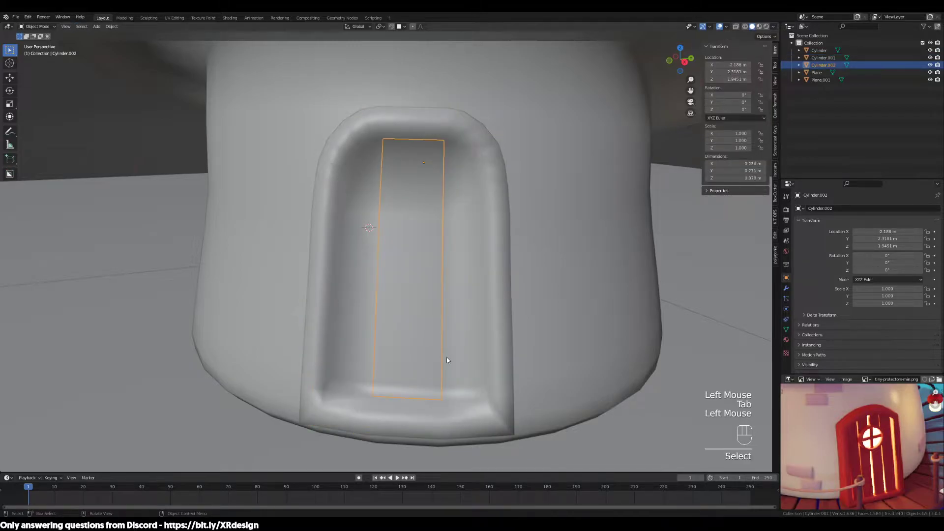
Enable Auto Smooth on the door frame object with a 60° angle.
middle_click_drag(498, 371, 439, 368)
left_click(445, 310)
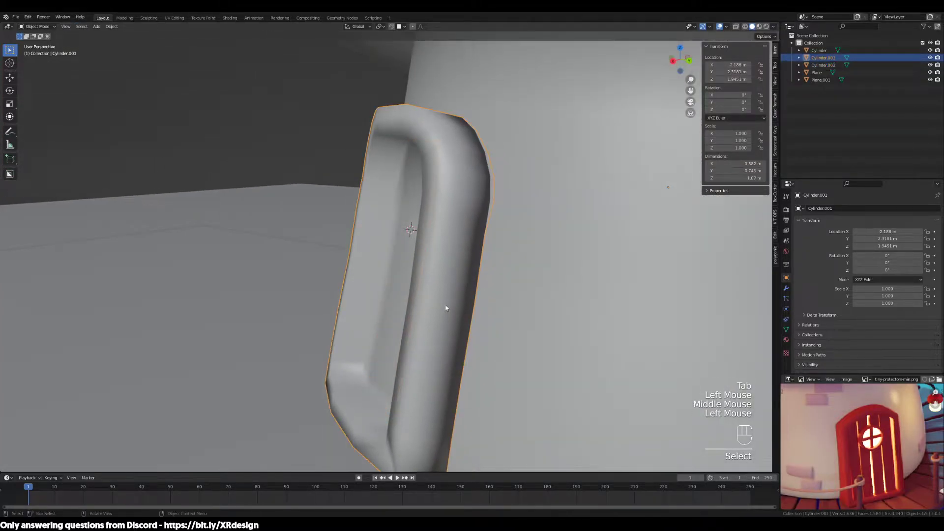
middle_click_drag(420, 155, 472, 153)
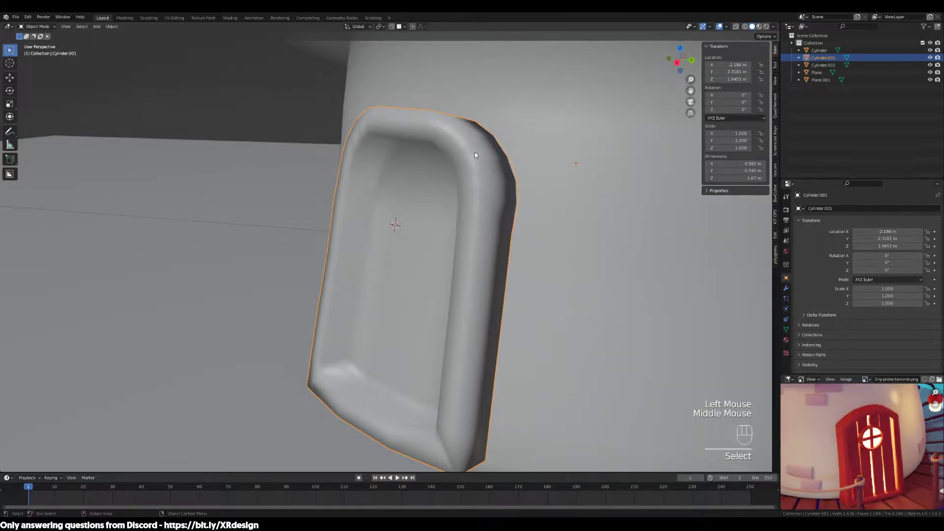
left_click(785, 329)
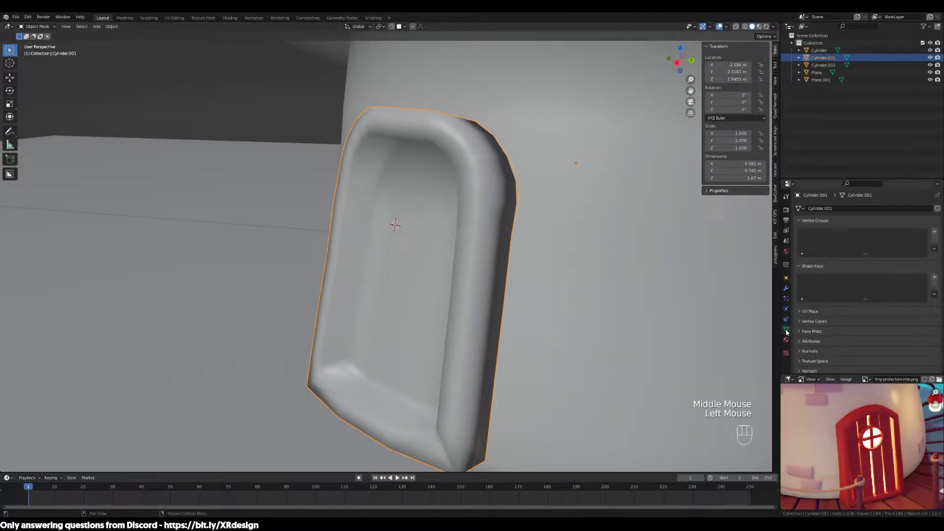
middle_click_drag(676, 290, 475, 224)
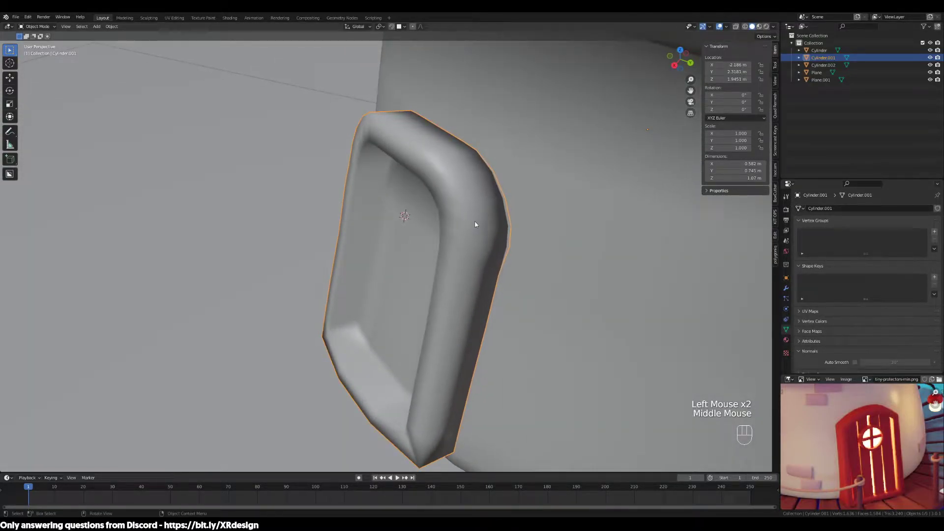
left_click(854, 362)
left_click(901, 363)
type("60")
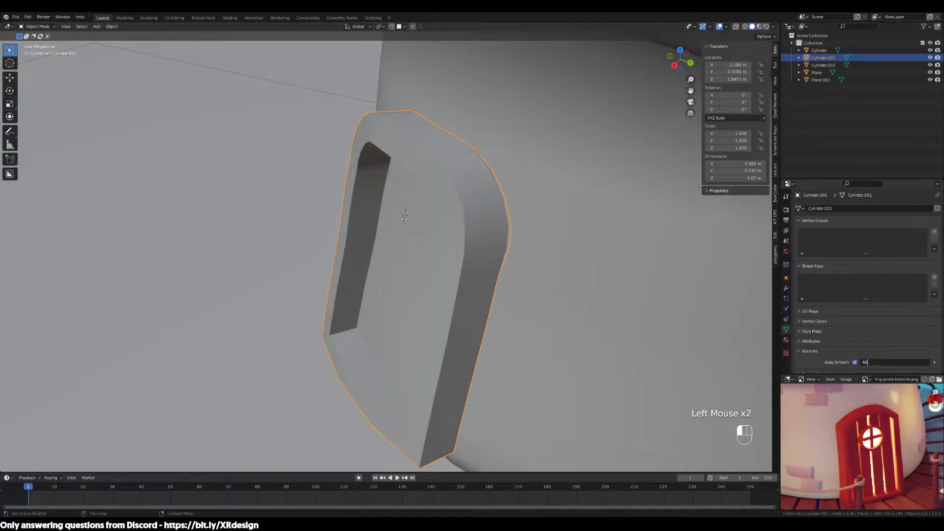
key("Return")
Select the separated door strip and open its mesh for editing.
middle_click_drag(655, 322, 429, 231)
left_click(412, 263)
middle_click_drag(555, 249, 557, 259)
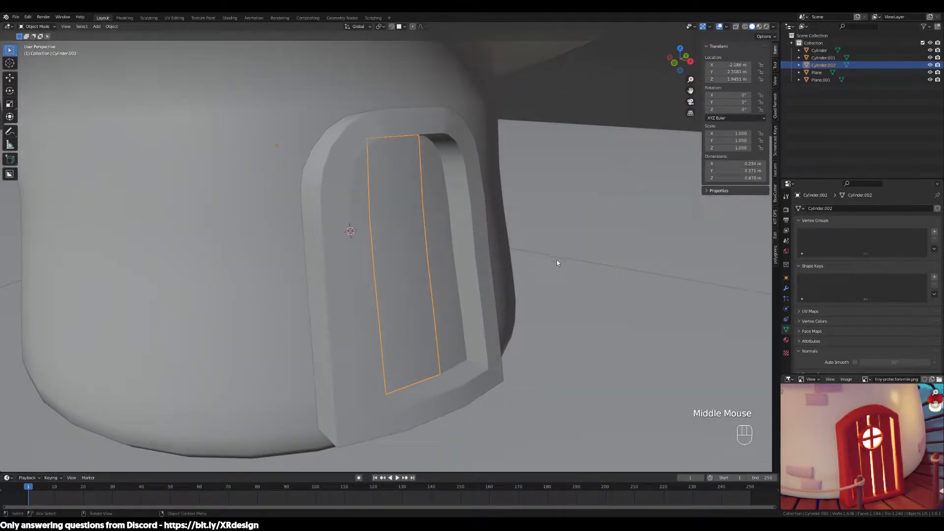
key("Tab")
middle_click_drag(560, 272, 520, 276)
key("Tab")
middle_click_drag(432, 261, 432, 159)
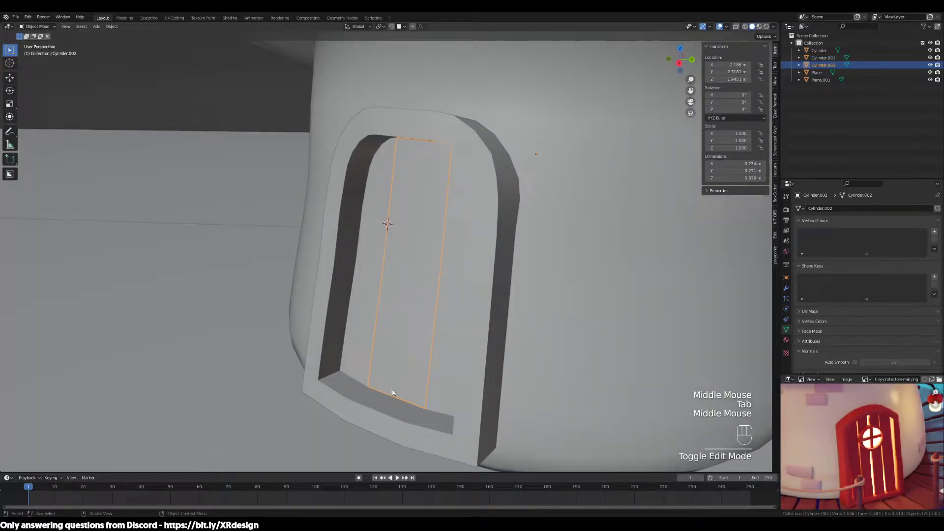
key("Tab")
middle_click_drag(541, 266, 587, 246)
key("a")
key("s")
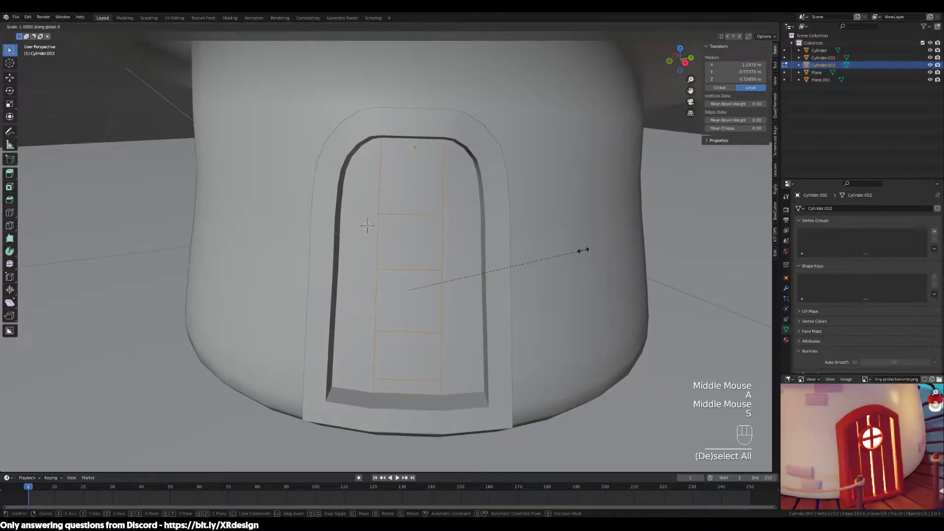
key("s")
right_click(615, 300)
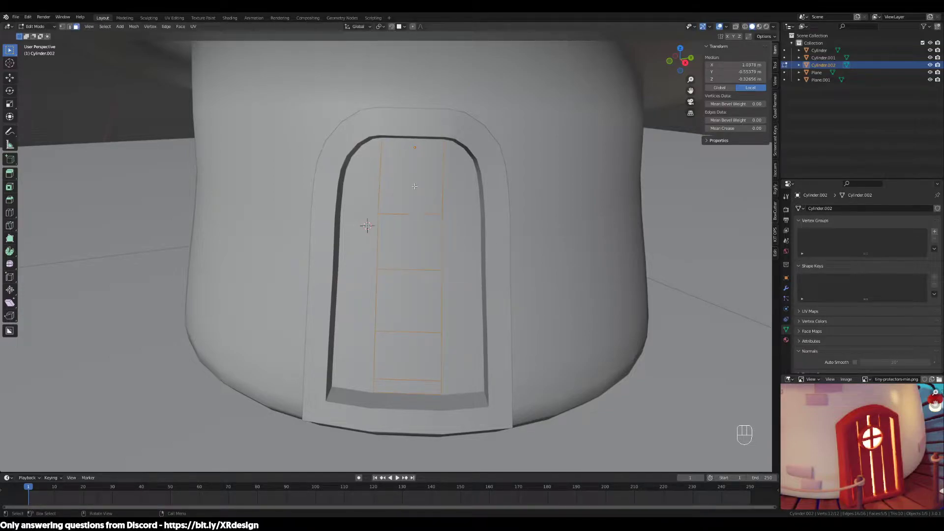
Turn on snapping with Face as the snap target.
scroll(415, 185, "down", 2)
scroll(414, 186, "up", 1)
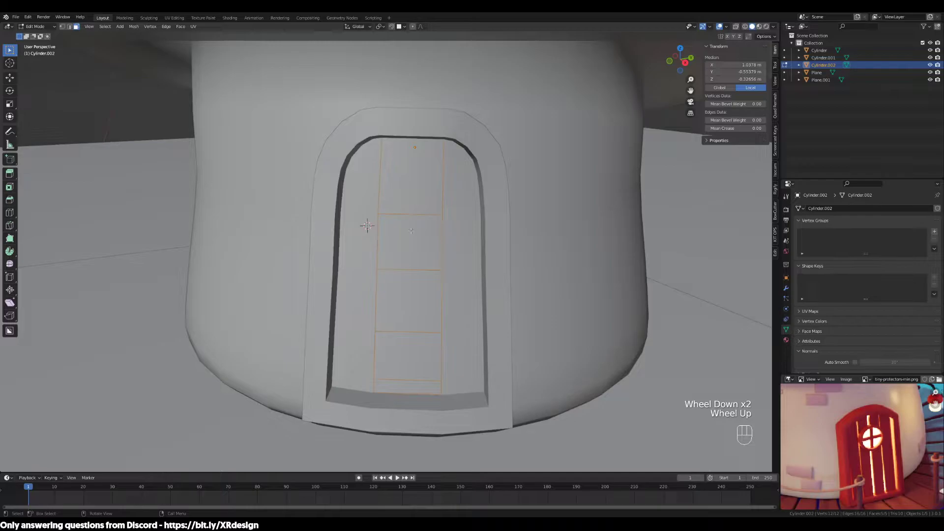
middle_click_drag(415, 186, 432, 229)
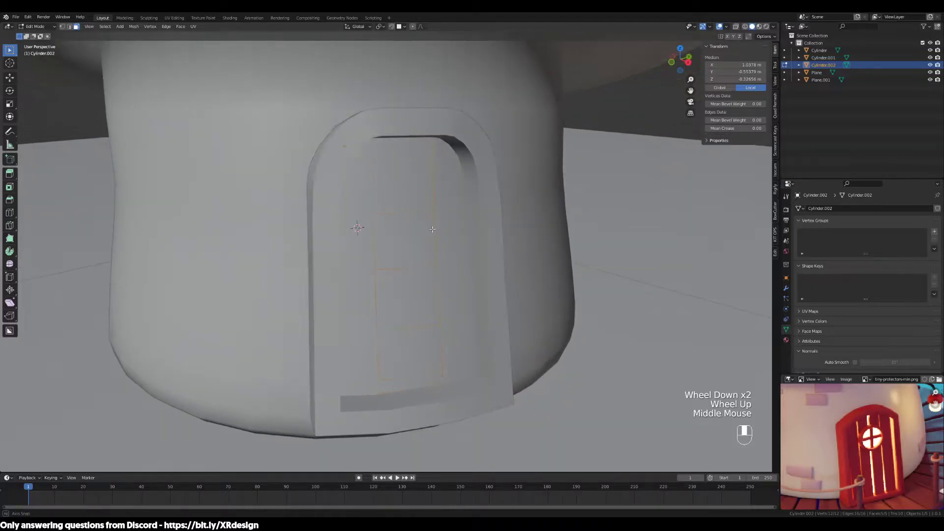
left_click(393, 27)
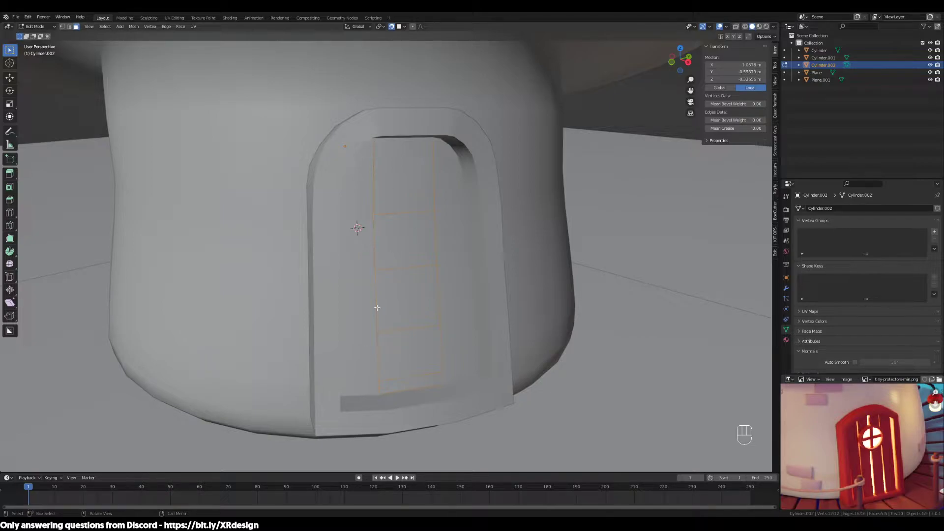
left_click(398, 29)
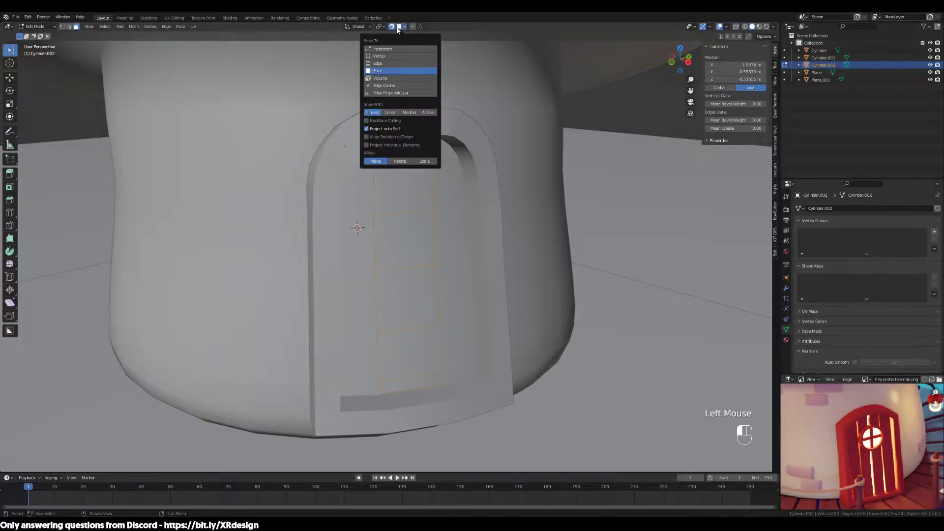
left_click(393, 29)
left_click(393, 29)
left_click(403, 27)
key("Tab")
key("Tab")
Move the strip's left vertical edge loop inward by about 0.06 m, snapping it to the door surface.
middle_click_drag(424, 241, 378, 187)
key("2")
left_click(380, 179, "alt")
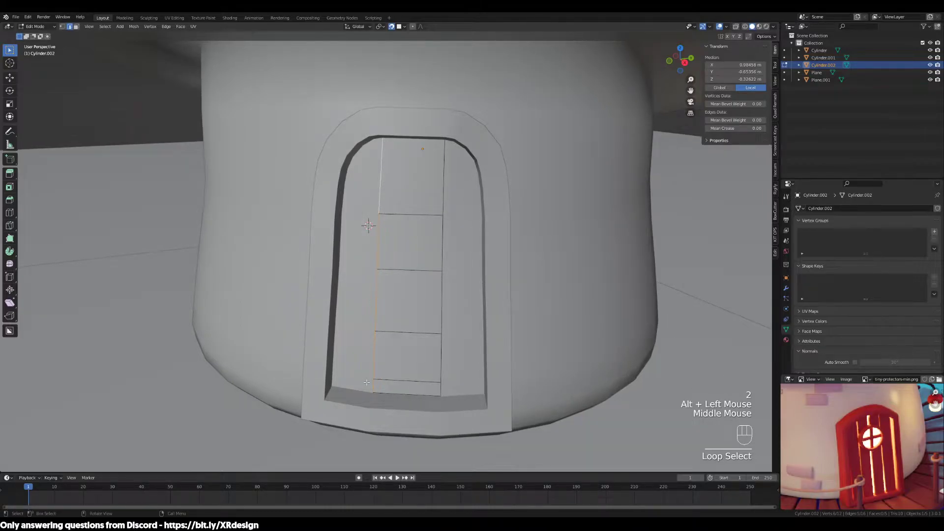
scroll(371, 222, "up", 2)
left_click(372, 167, "alt")
left_click(375, 182, "alt")
left_click(375, 182, "alt")
left_click(375, 183, "alt")
scroll(375, 182, "down", 1)
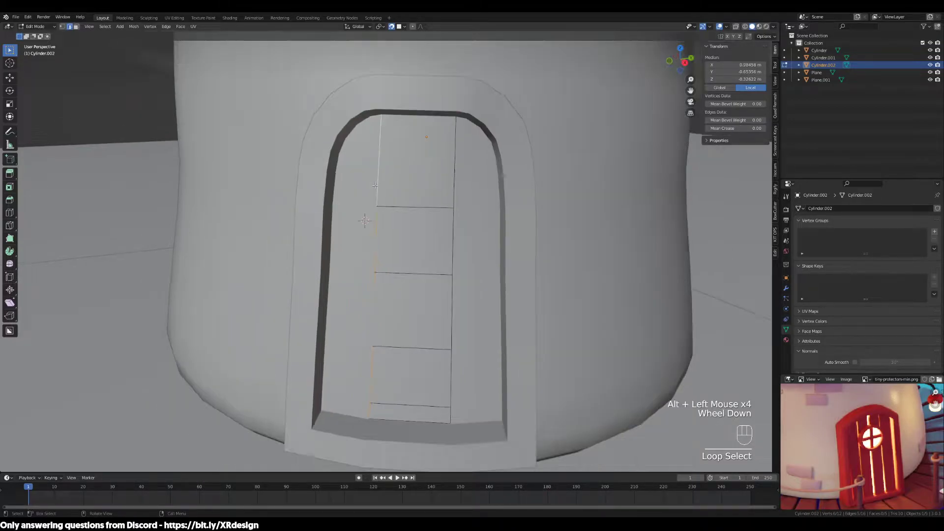
middle_click_drag(383, 202, 392, 212)
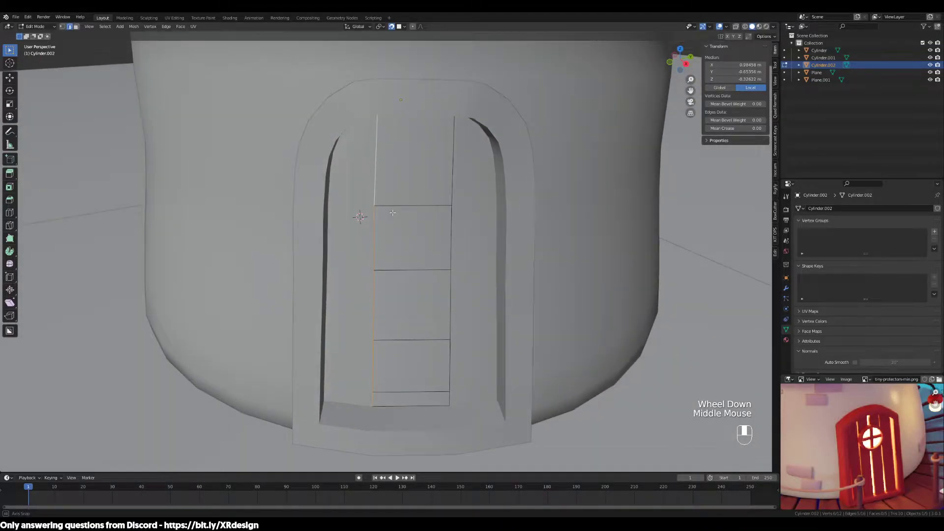
key("g")
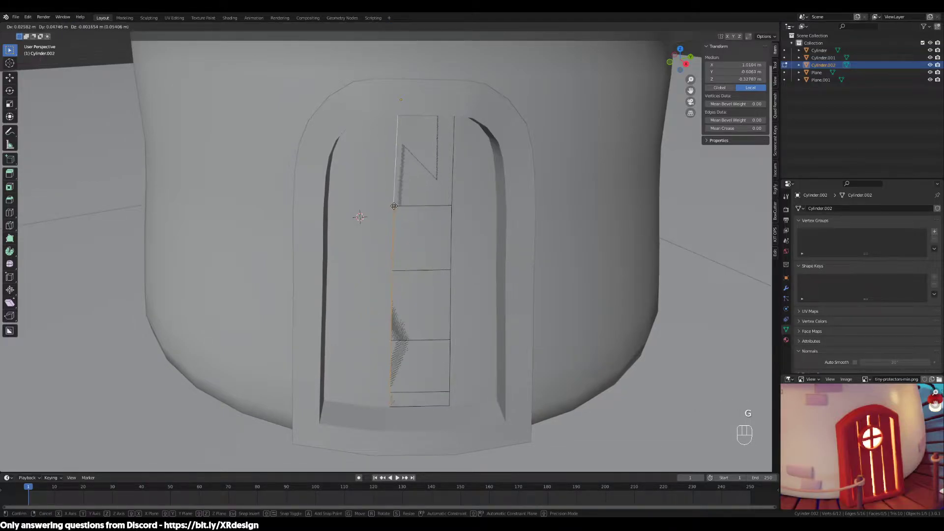
left_click(396, 205)
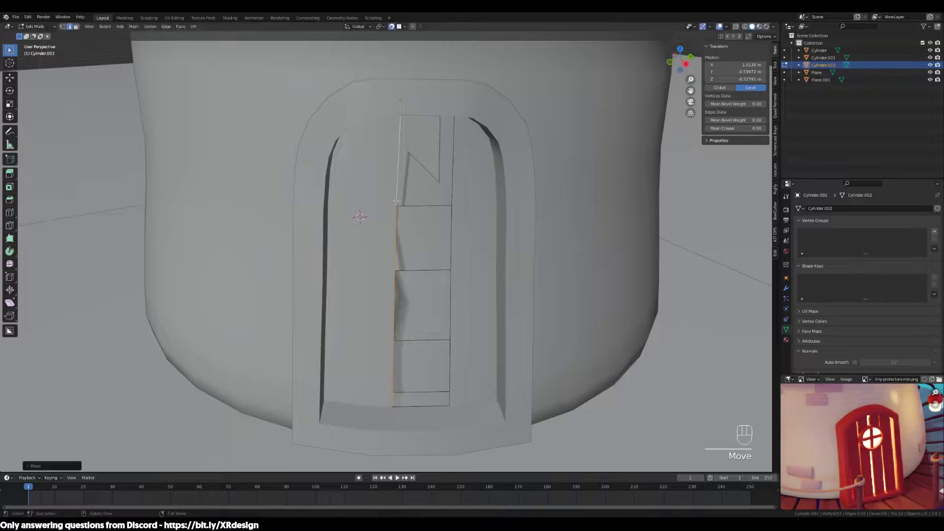
middle_click_drag(393, 36, 403, 36)
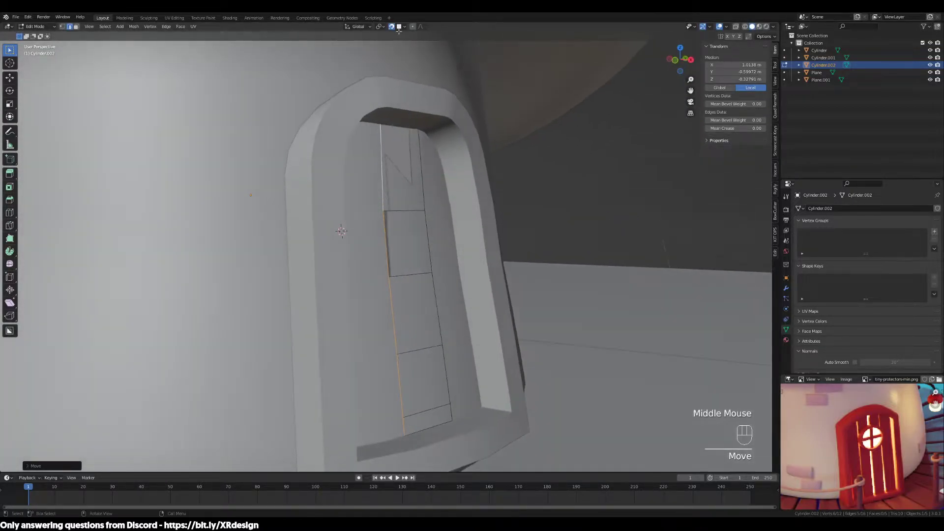
scroll(387, 69, "down", 2)
middle_click_drag(388, 69, 431, 145)
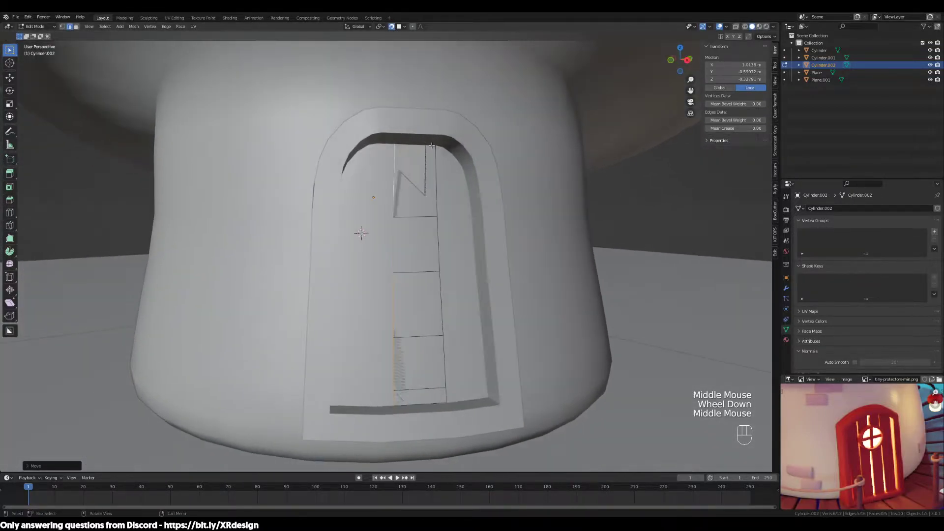
Move the strip's right vertical edge loop inward by about 0.08 m in total to narrow the plank.
left_click(436, 178, "alt")
key("f")
middle_click_drag(437, 179, 520, 187)
key("Escape")
scroll(521, 187, "up", 2)
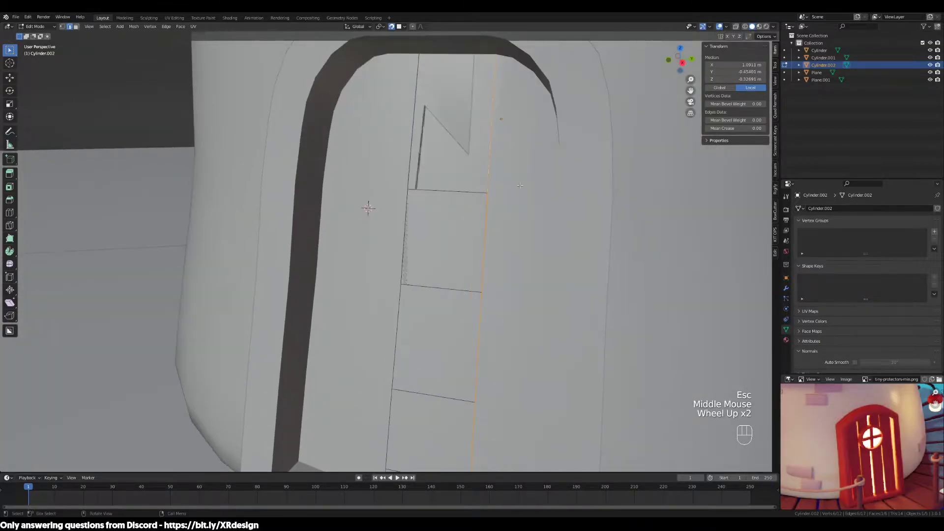
key("g")
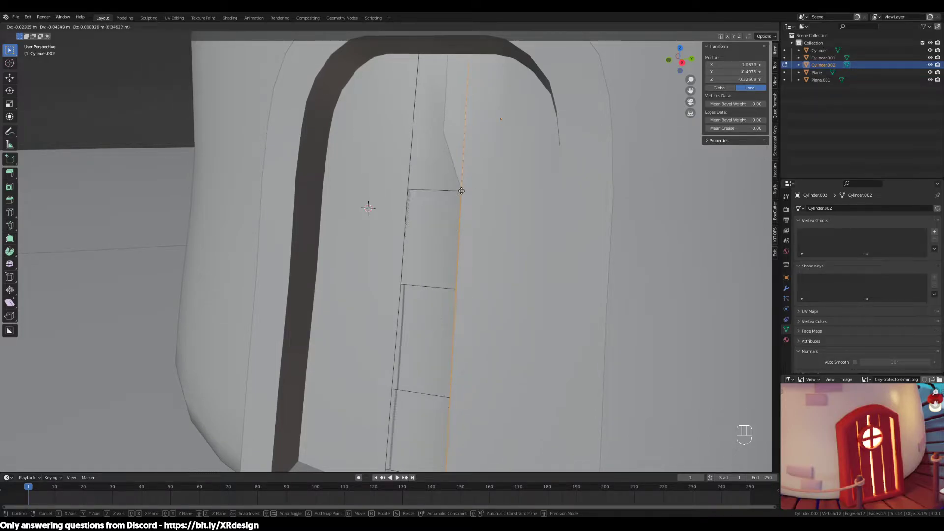
left_click(460, 192)
scroll(497, 211, "down", 2)
middle_click_drag(497, 211, 504, 224)
scroll(502, 222, "up", 1)
key("g")
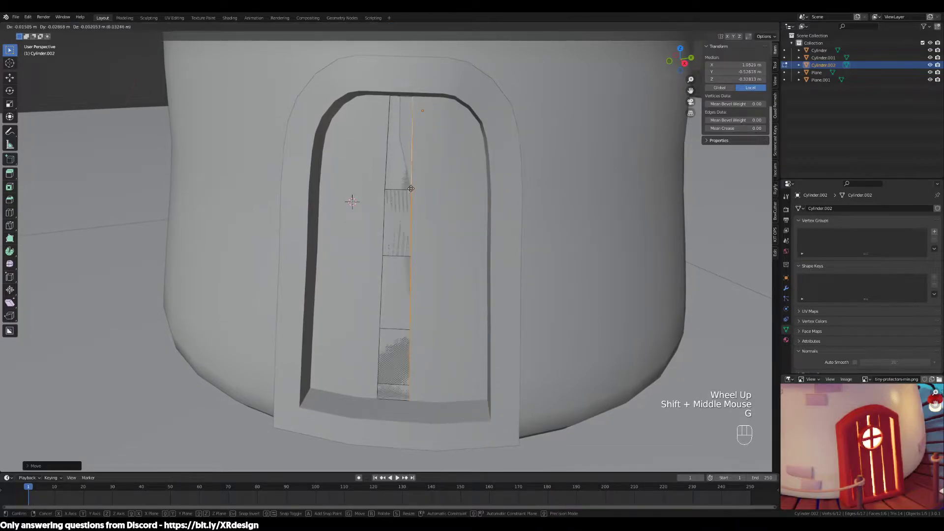
left_click(386, 187)
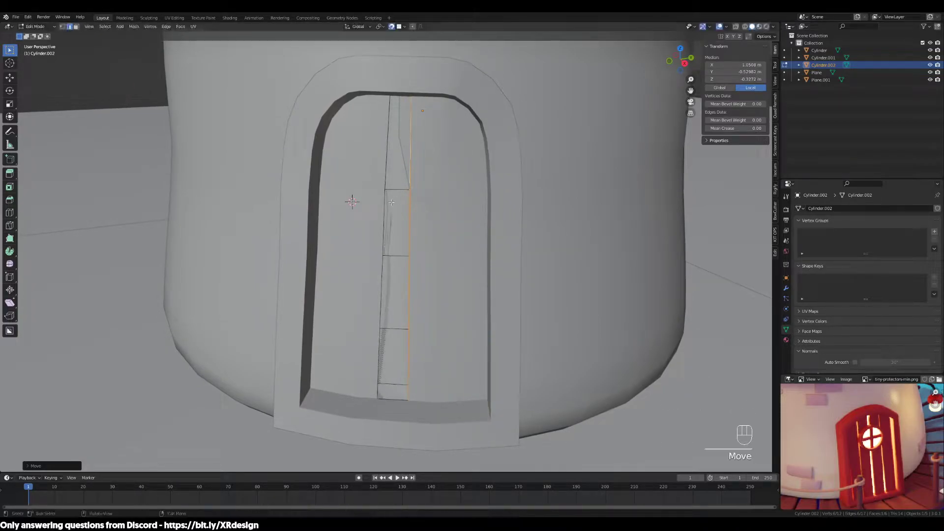
Nudge the strip's left vertical edge loop slightly further with snapping and select the whole strip.
left_click(384, 185, "alt")
key("g")
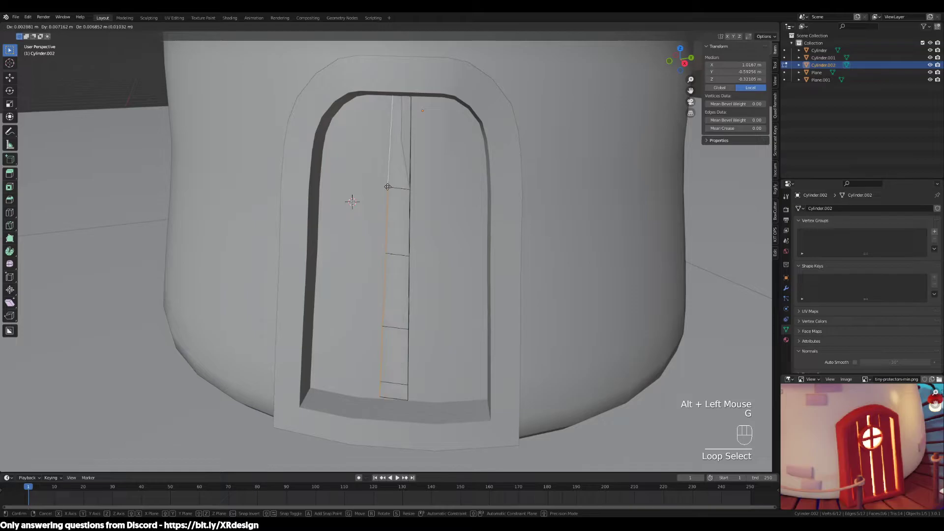
left_click(384, 189)
key("a")
middle_click_drag(458, 243, 446, 192)
Undo the snapped moves of both vertical edge loops on the door strip.
key("ctrl+z")
scroll(439, 257, "up", 1, "ctrl")
scroll(439, 257, "up", 3)
key("ctrl+z")
key("ctrl+z")
key("ctrl+z")
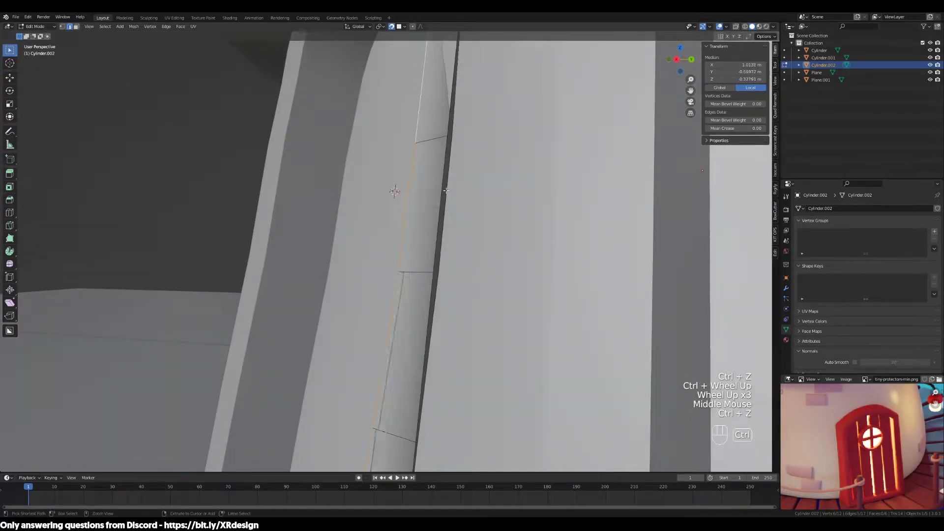
key("ctrl+z")
key("ctrl+z")
key("ctrl+z")
key("ctrl+z")
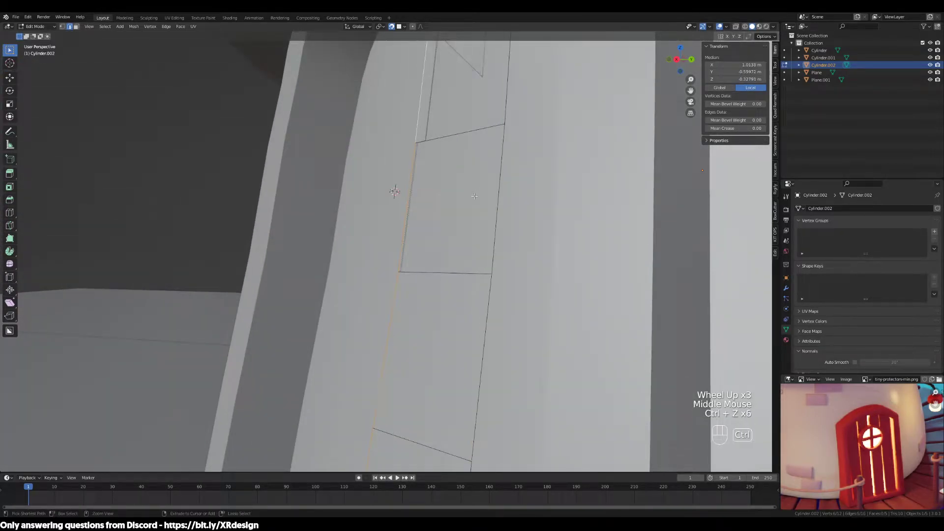
middle_click_drag(481, 186, 575, 228)
scroll(491, 191, "down", 2)
scroll(491, 191, "down", 1)
key("Tab")
key("Tab")
key("a")
scroll(575, 228, "up", 2)
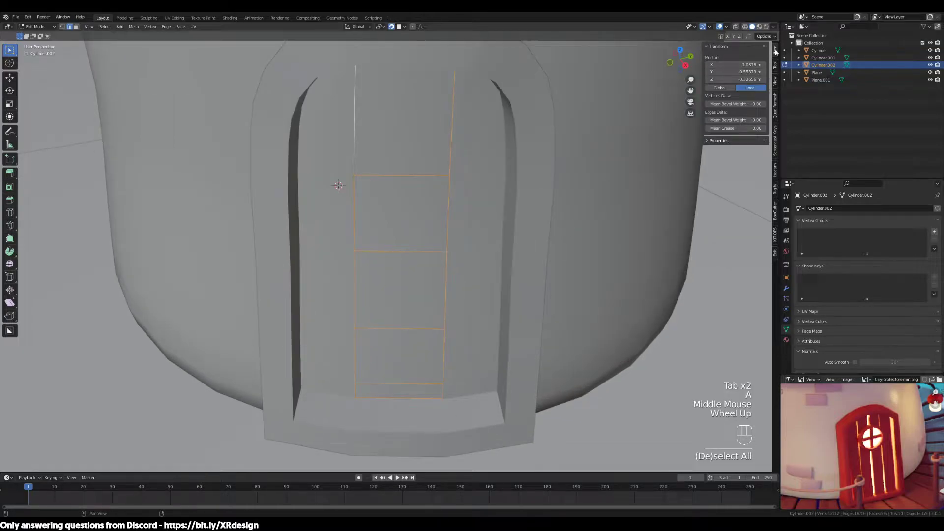
key("s")
right_click(540, 242)
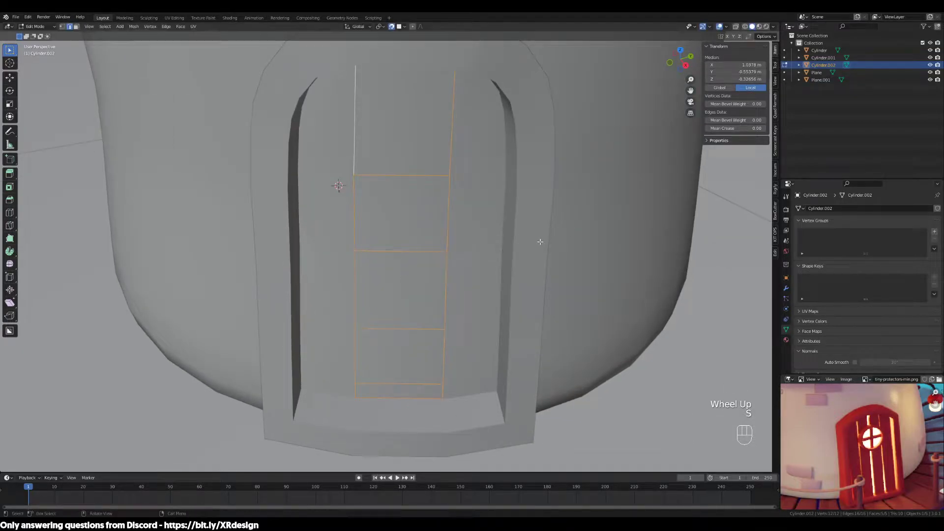
Narrow the door strip by moving its right and left vertical edge loops inward by about 0.06 m each, snapped to the door surface.
key("2")
left_click(478, 214, "alt")
key("g")
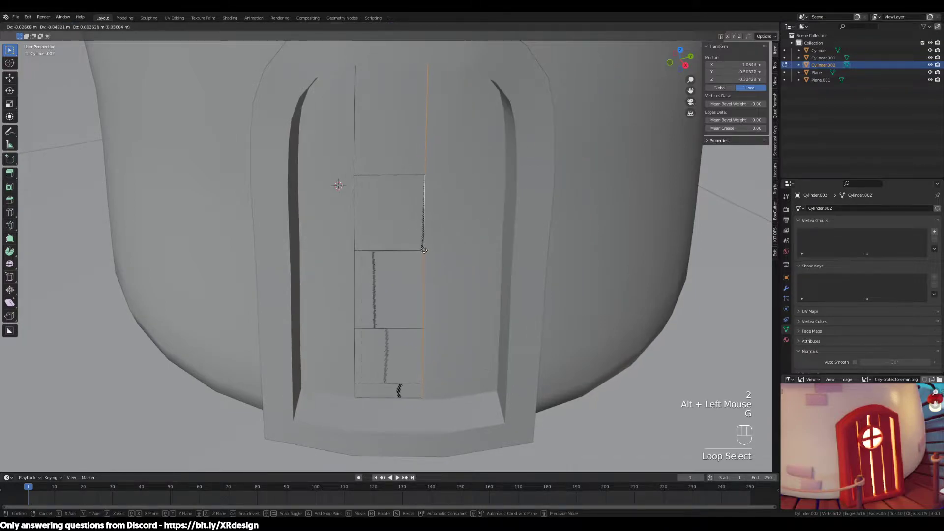
left_click(417, 249)
left_click(396, 228, "alt")
key("g")
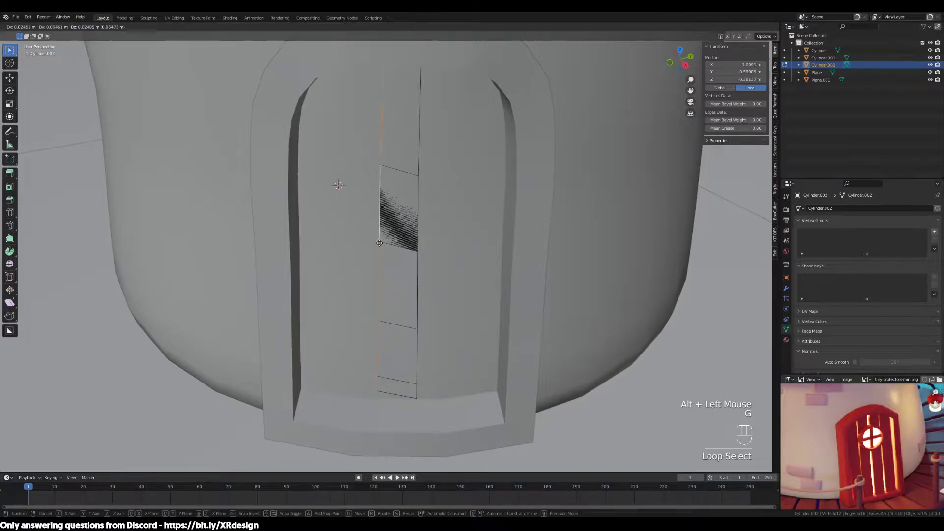
left_click(382, 251)
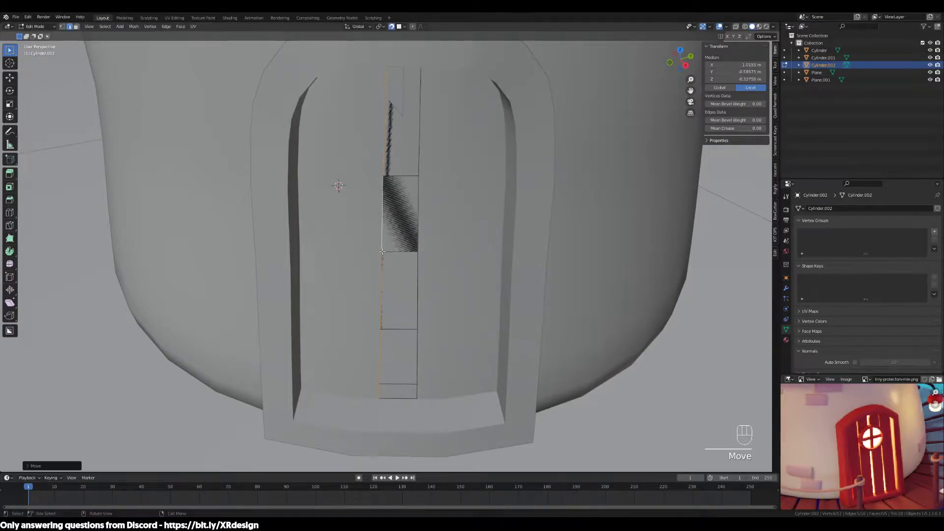
middle_click_drag(421, 245, 481, 195)
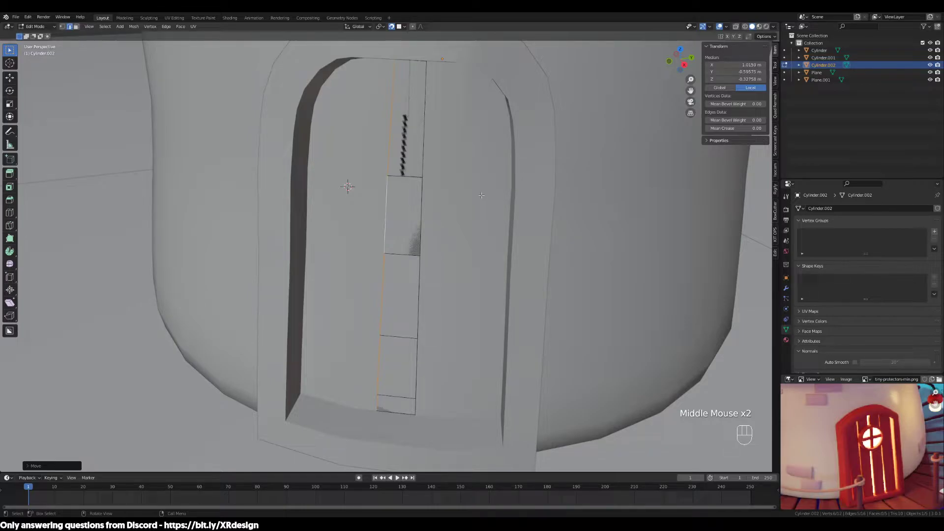
Select all faces of the narrowed door strip.
key("a")
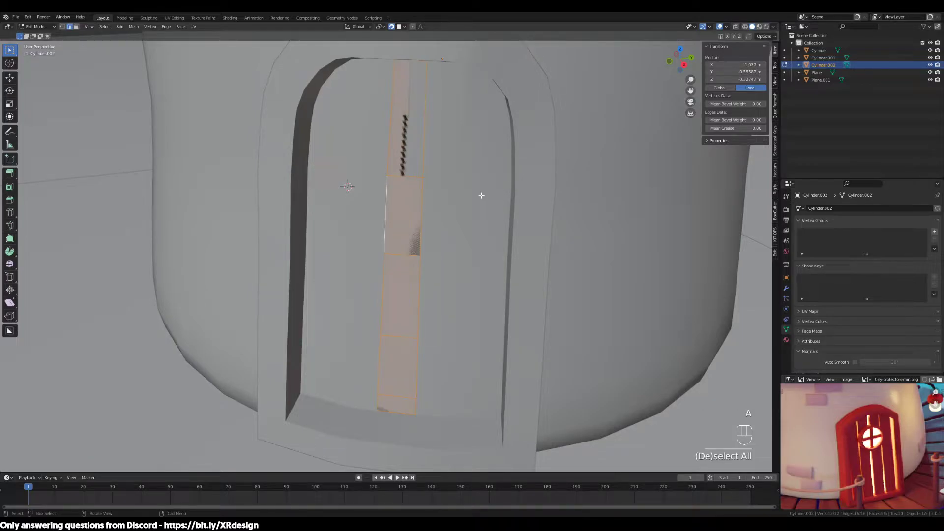
scroll(481, 194, "down", 3)
middle_click_drag(481, 193, 436, 232)
scroll(453, 236, "up", 1)
scroll(453, 236, "up", 1)
key("e")
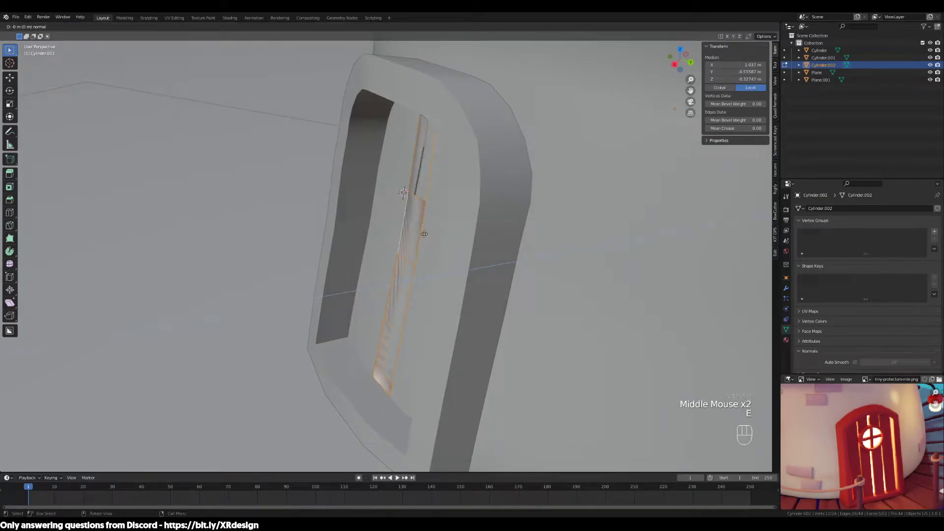
right_click(425, 243)
key("ctrl+z")
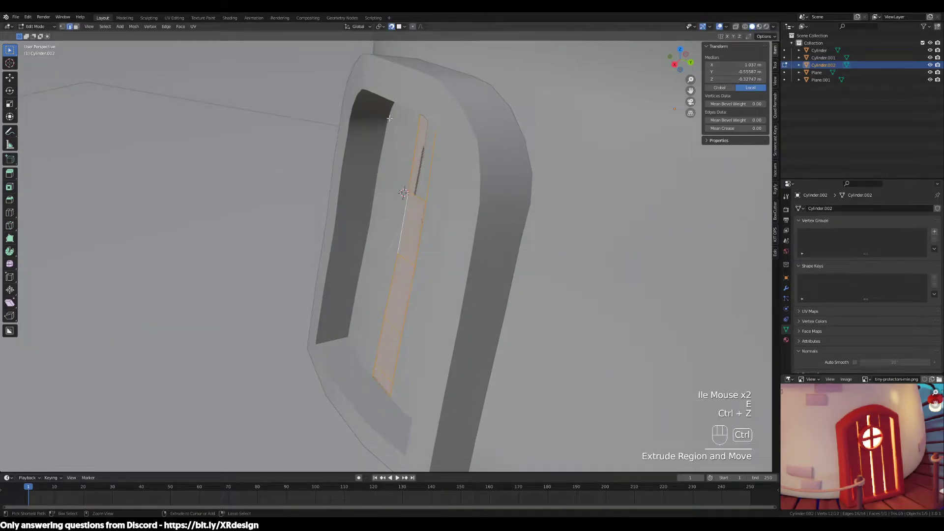
Turn snapping off and extrude the selected strip outward by about 0.06 m to give the plank thickness.
left_click(392, 28)
middle_click_drag(347, 125, 424, 139)
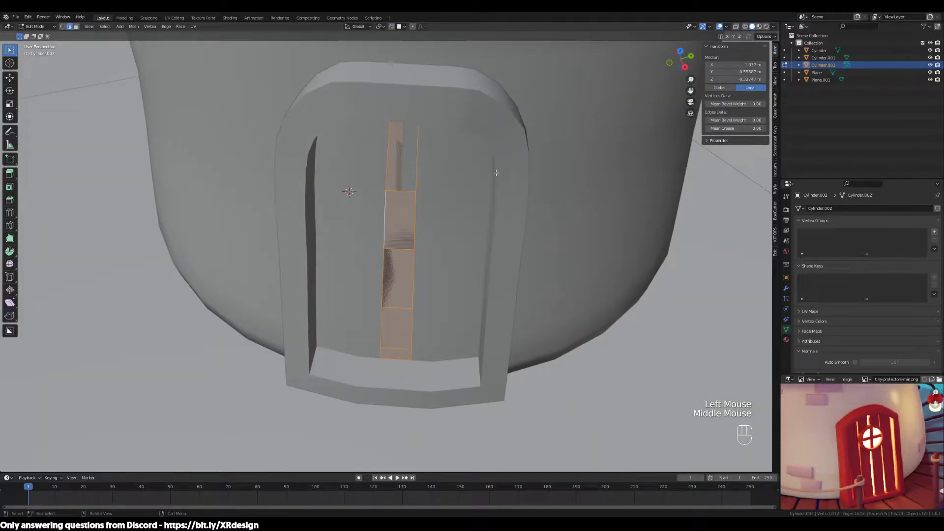
scroll(496, 172, "down", 2)
middle_click_drag(482, 158, 461, 174)
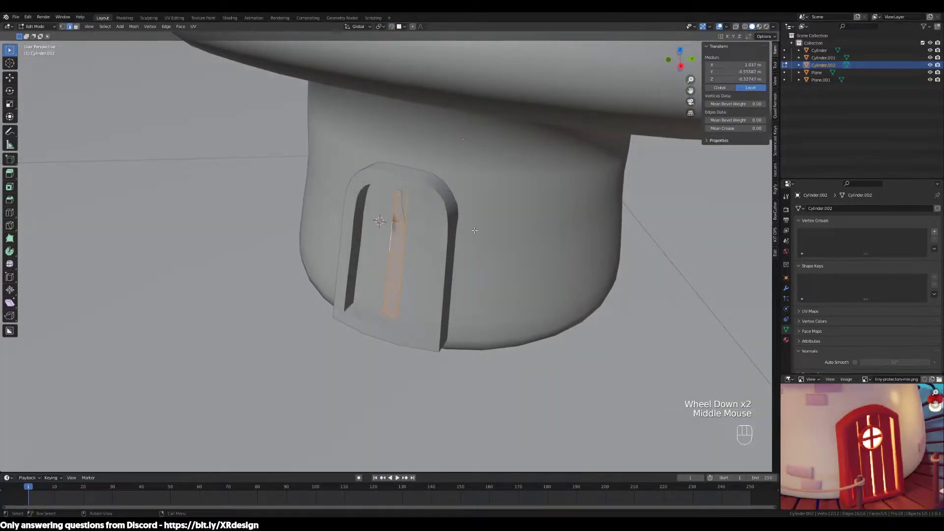
middle_click_drag(476, 230, 435, 228)
key("e")
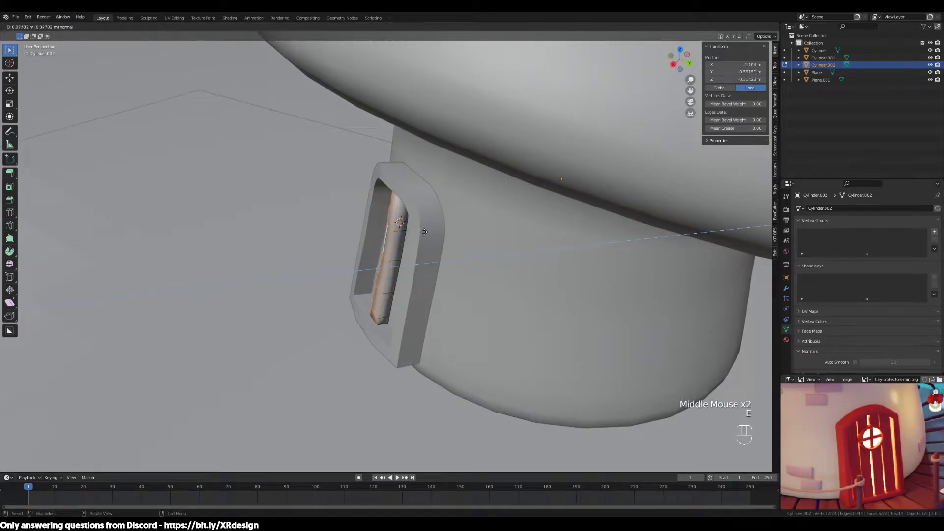
left_click(424, 231)
scroll(423, 232, "up", 2)
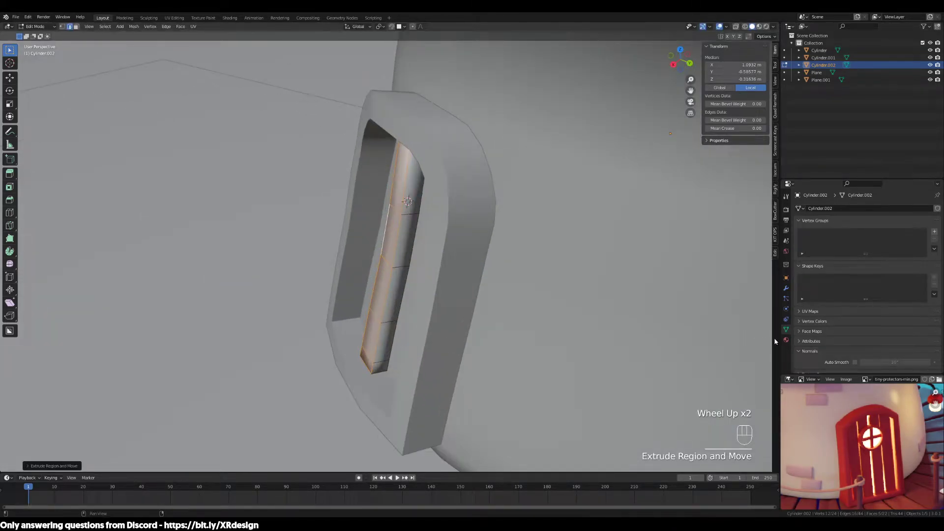
Enable Auto Smooth at 30° for the plank's normals.
left_click(854, 362)
middle_click_drag(531, 278, 906, 354)
middle_click_drag(529, 278, 486, 293)
scroll(525, 278, "up", 2)
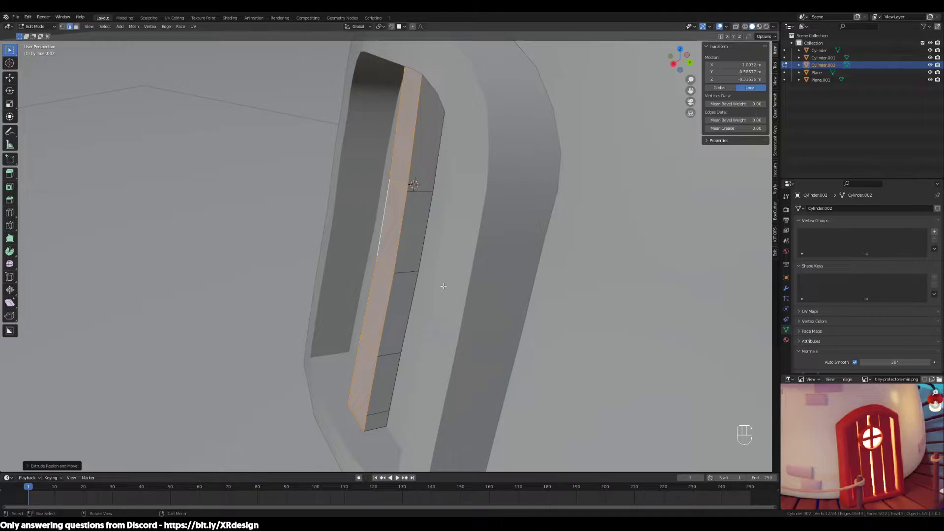
Move the plank's front faces outward by about 0.04 m, keeping the movement horizontal by locking the Z axis.
scroll(444, 286, "down", 3)
middle_click_drag(445, 287, 456, 305)
key("g")
key("shift+z")
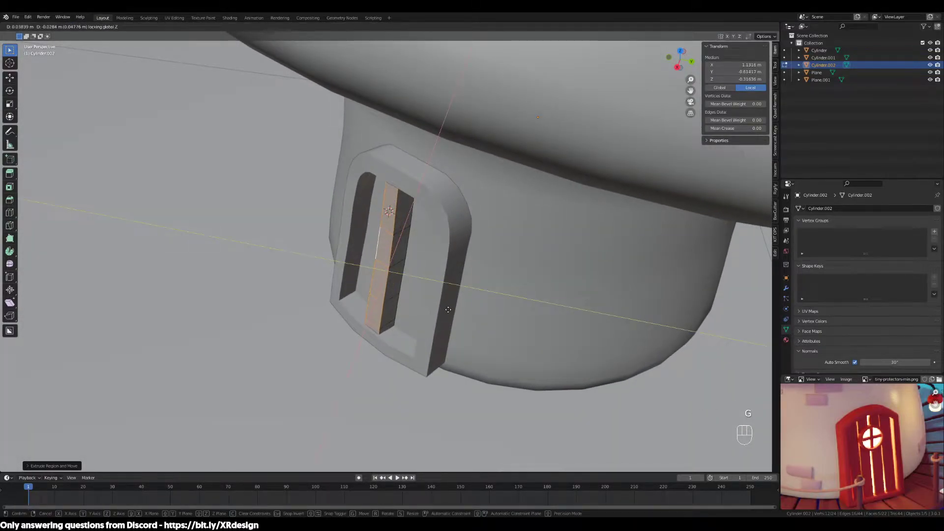
left_click(448, 309)
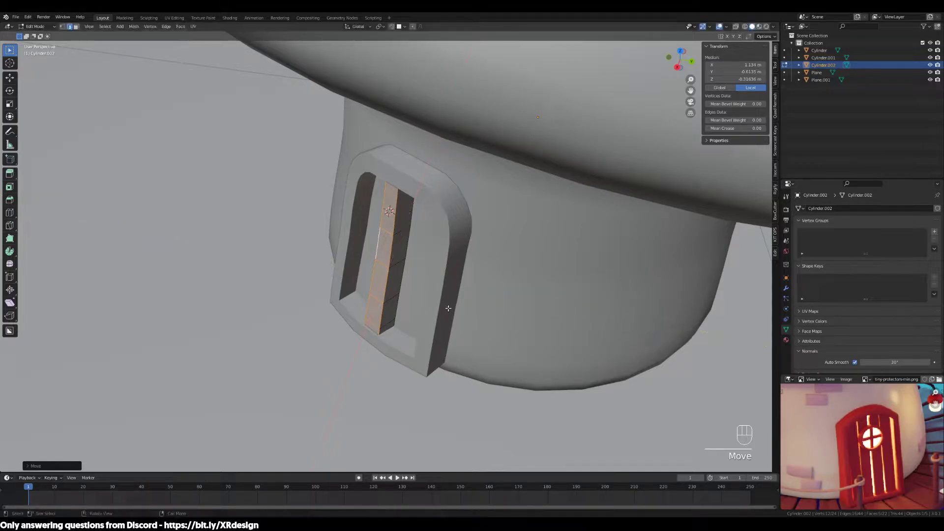
middle_click_drag(439, 287, 432, 315)
scroll(433, 315, "up", 3)
key("g")
key("shift+z")
left_click(432, 332)
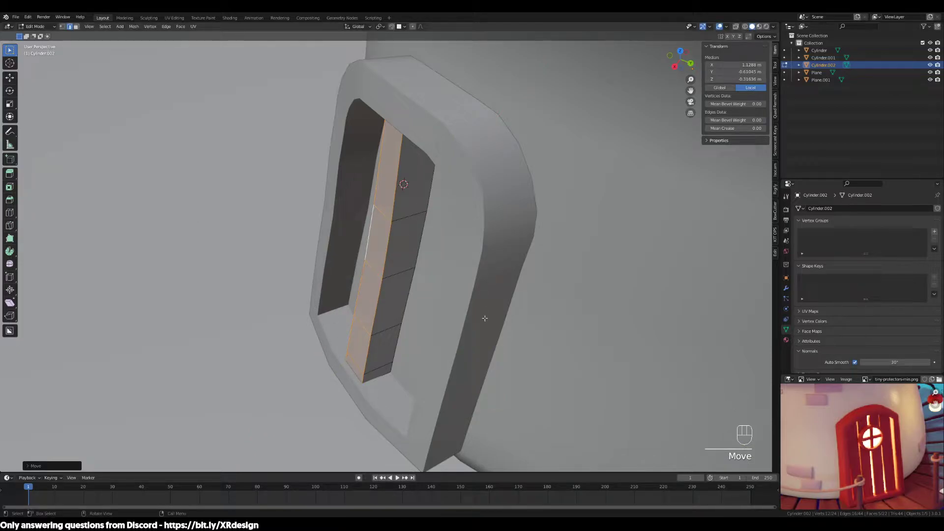
Leave the plank's mesh editing and return to Object Mode.
middle_click_drag(439, 352, 482, 341)
key("Tab")
key("Tab")
key("Tab")
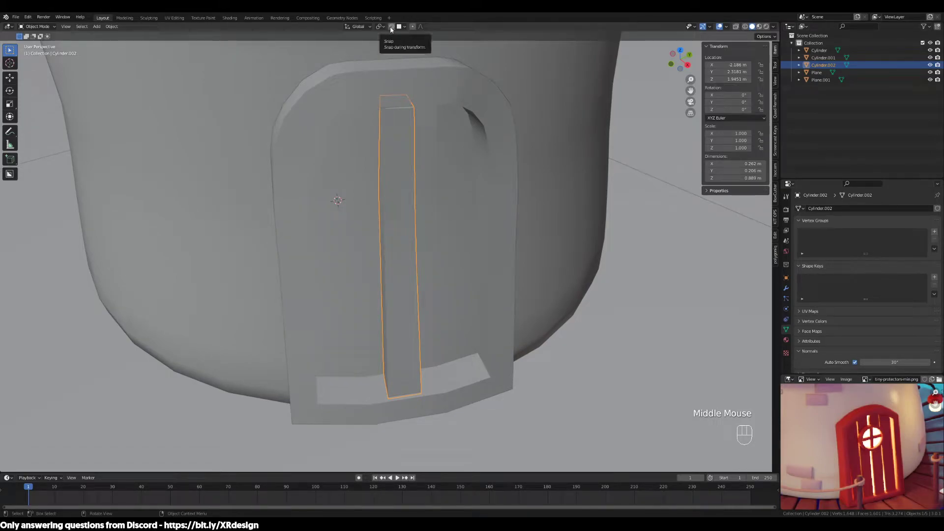
middle_click_drag(455, 208, 472, 206)
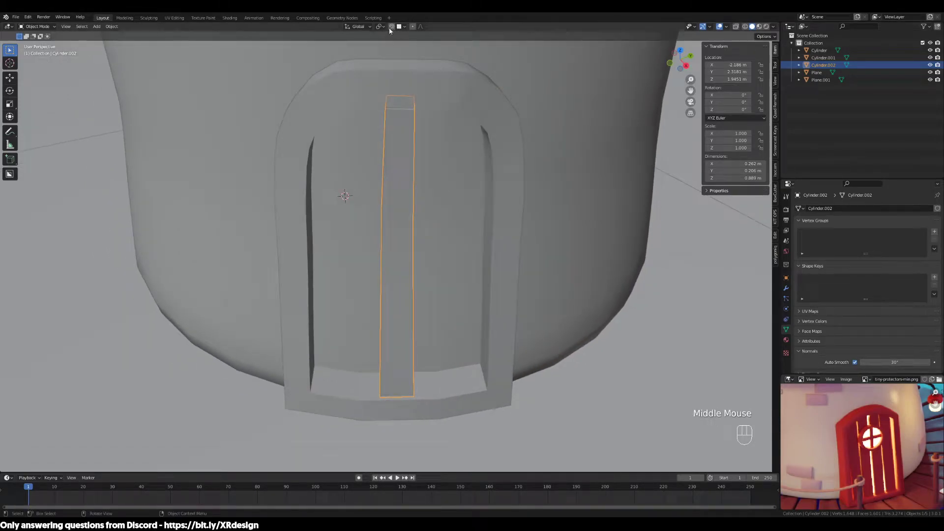
left_click(408, 175)
scroll(408, 175, "down", 2)
scroll(430, 206, "up", 1)
key("shift+d")
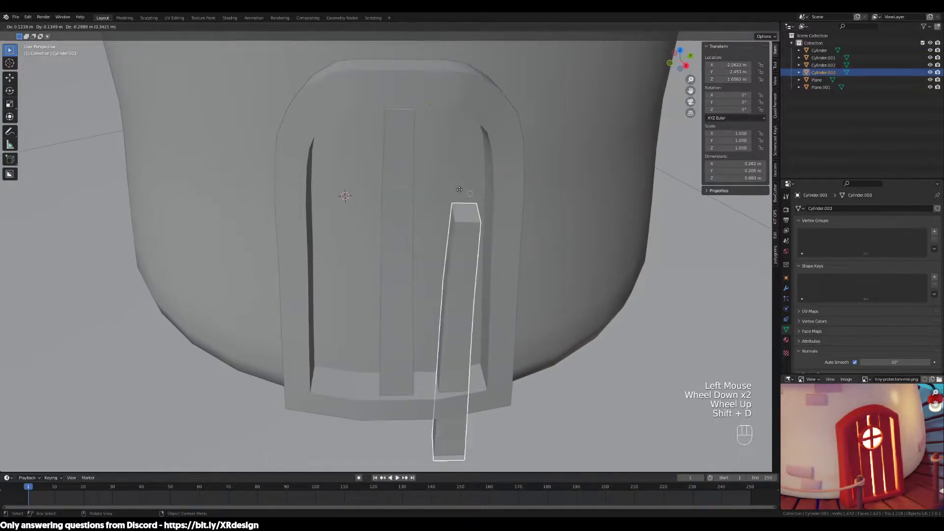
left_click(400, 99)
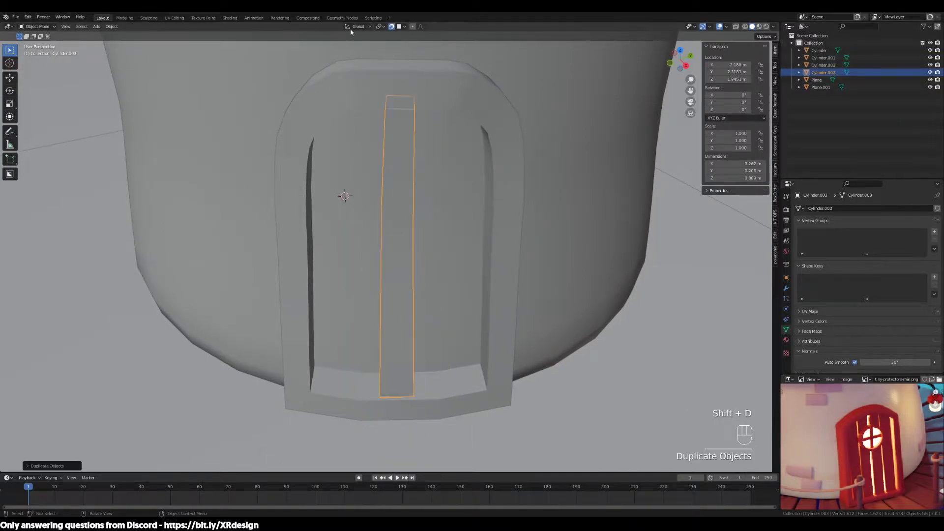
key("ctrl+z")
Duplicate the plank object and place the copy about 0.12 m away on its left side inside the door frame.
middle_click_drag(448, 182, 453, 162)
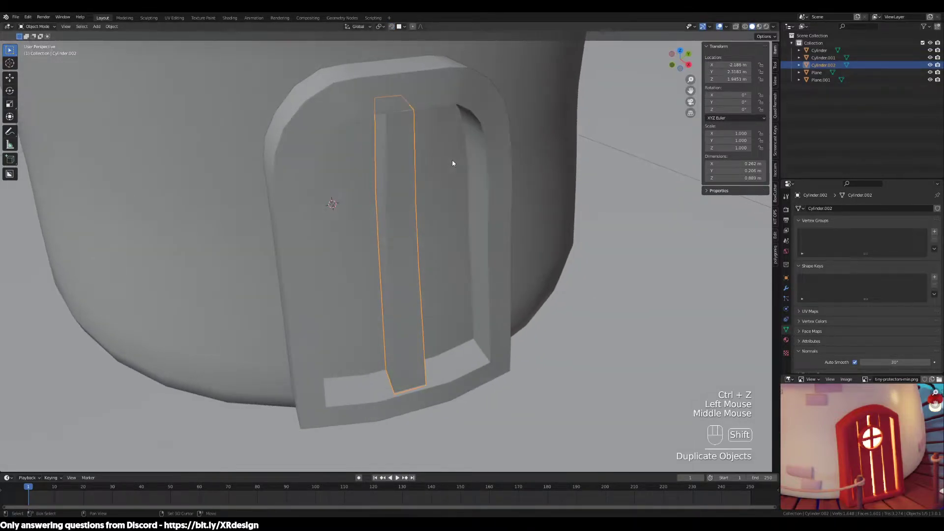
key("shift+d")
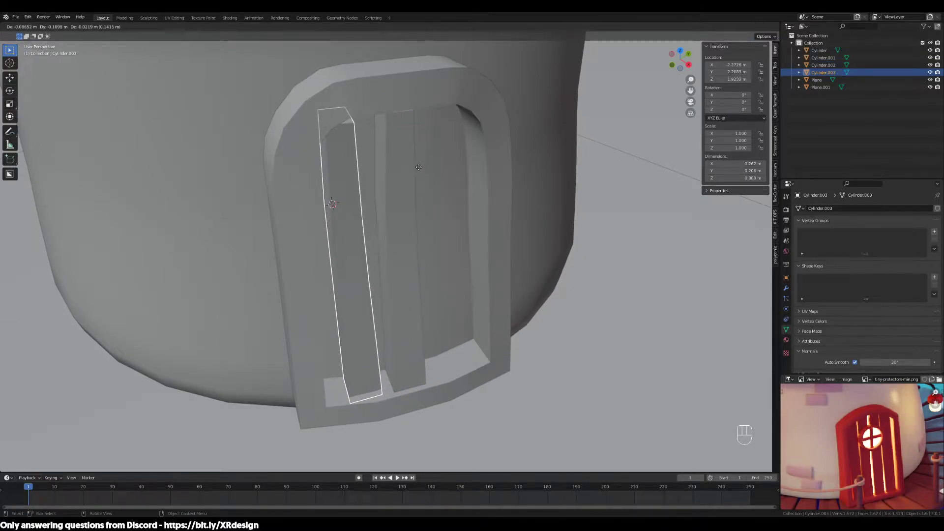
scroll(423, 168, "down", 1)
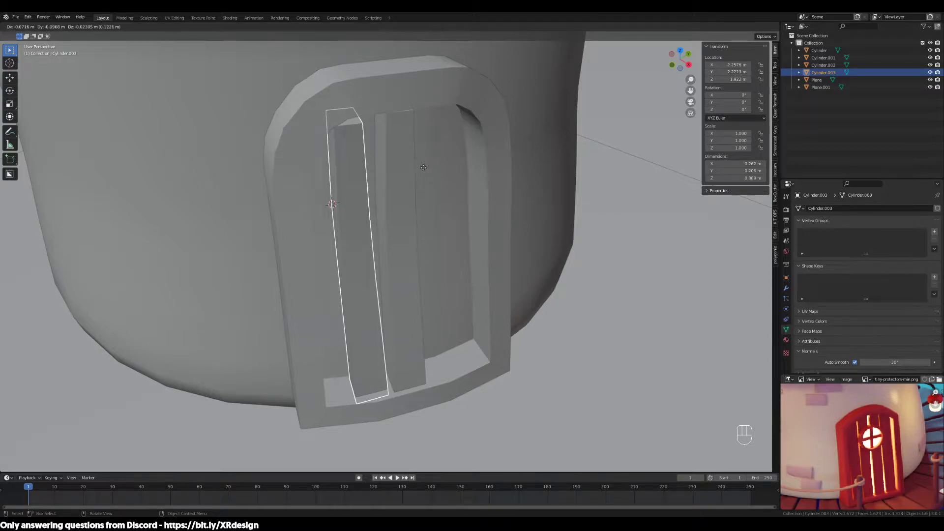
left_click(425, 172)
scroll(427, 179, "down", 3)
middle_click_drag(425, 201, 435, 210)
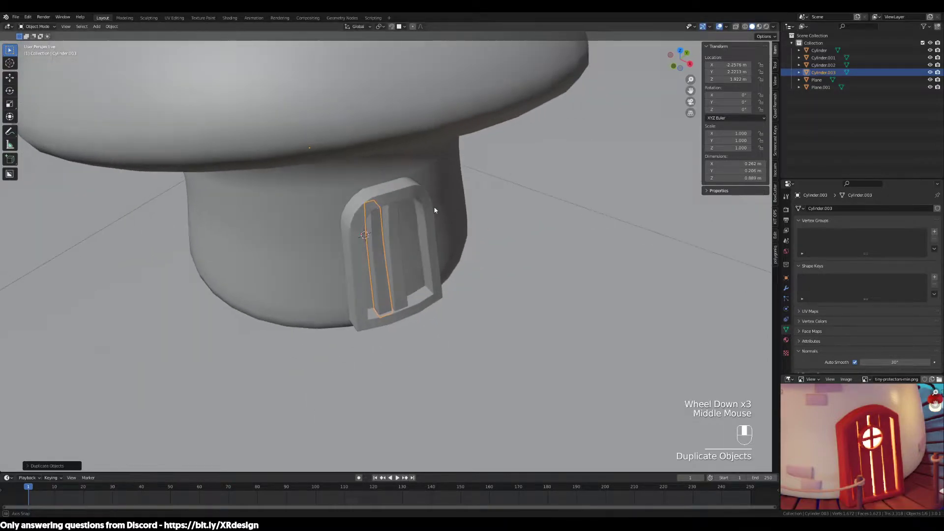
scroll(476, 256, "up", 2)
key("r")
key("Escape")
Select both plank objects and set their origins to their geometry.
left_click(396, 237)
left_click(363, 249)
left_click(375, 215)
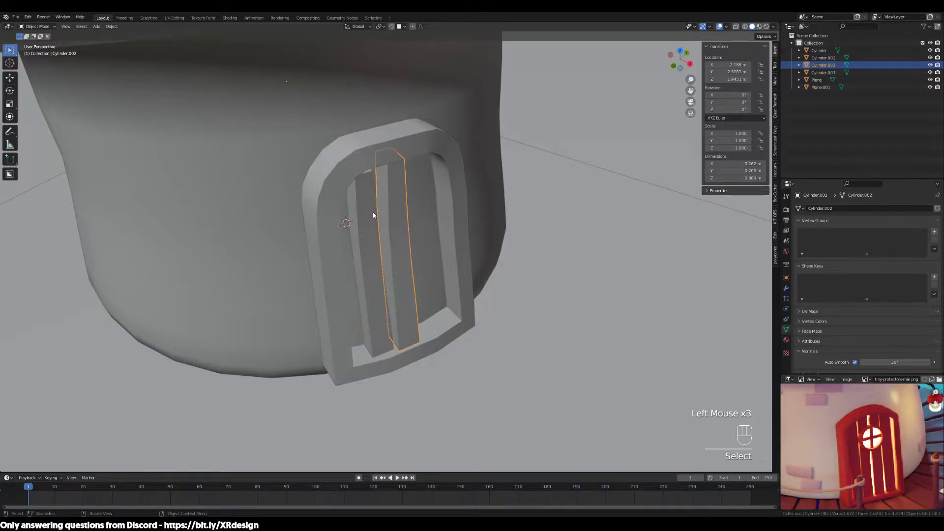
middle_click_drag(382, 150, 388, 200)
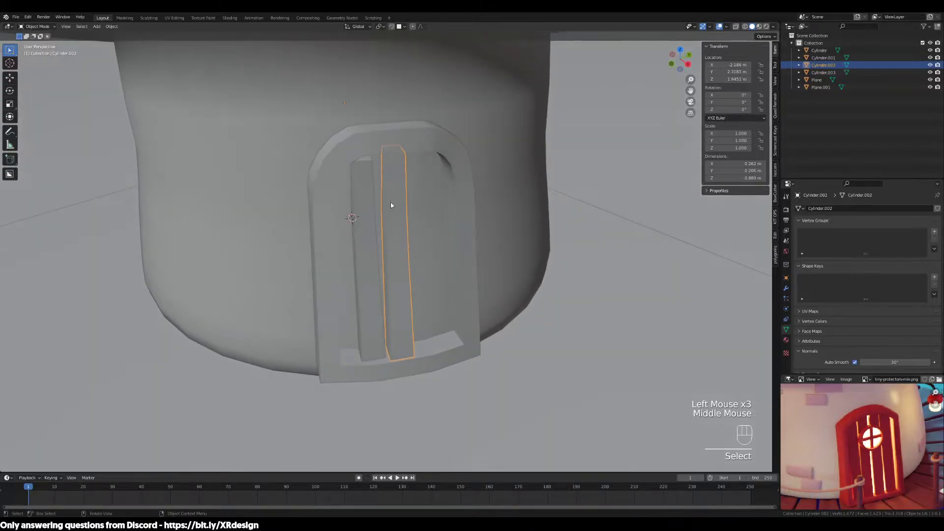
left_click(370, 208, "shift")
right_click(399, 208)
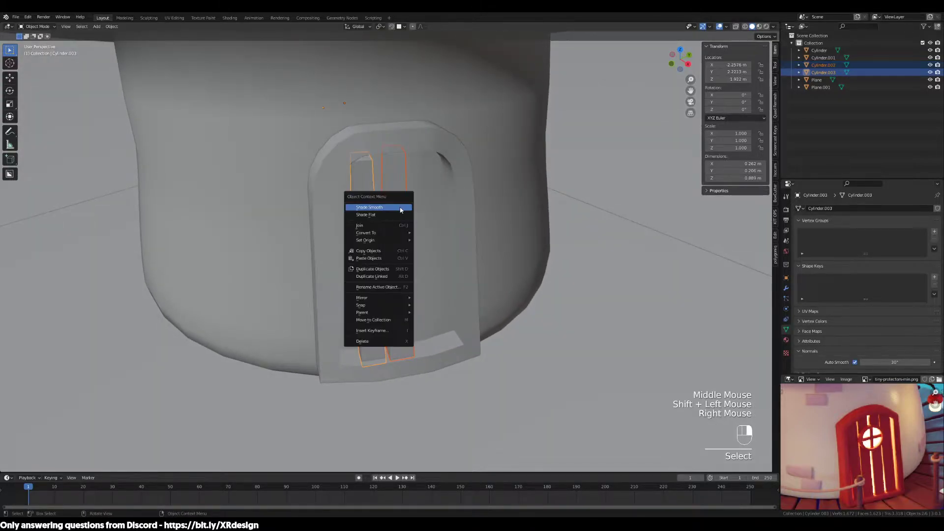
mouse_move(375, 241)
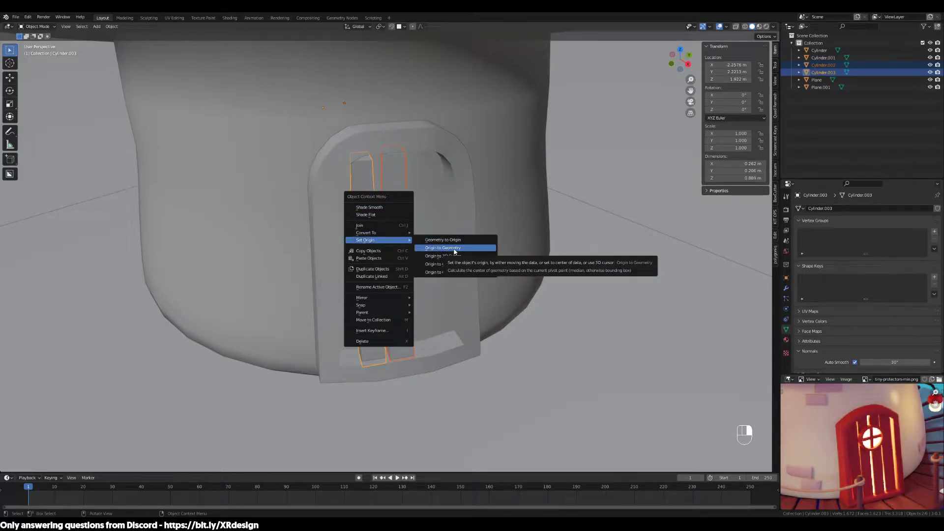
left_click(454, 248)
Try to rotate the left plank copy about the global Z axis.
middle_click_drag(448, 213, 461, 239)
scroll(454, 224, "up", 3)
left_click(416, 250)
left_click(394, 239)
key("r")
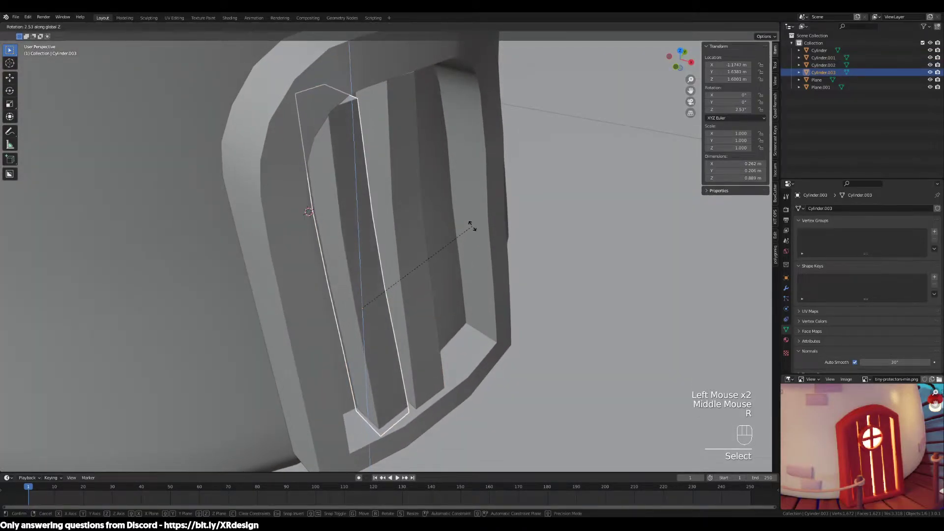
right_click(484, 226)
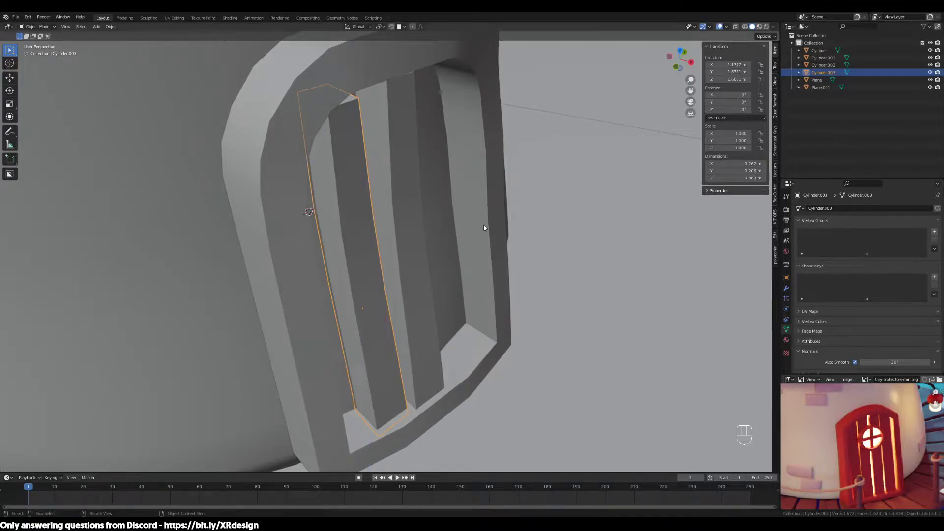
Delete the left plank copy from the door opening.
middle_click_drag(479, 235, 352, 140)
middle_click_drag(419, 172, 445, 170)
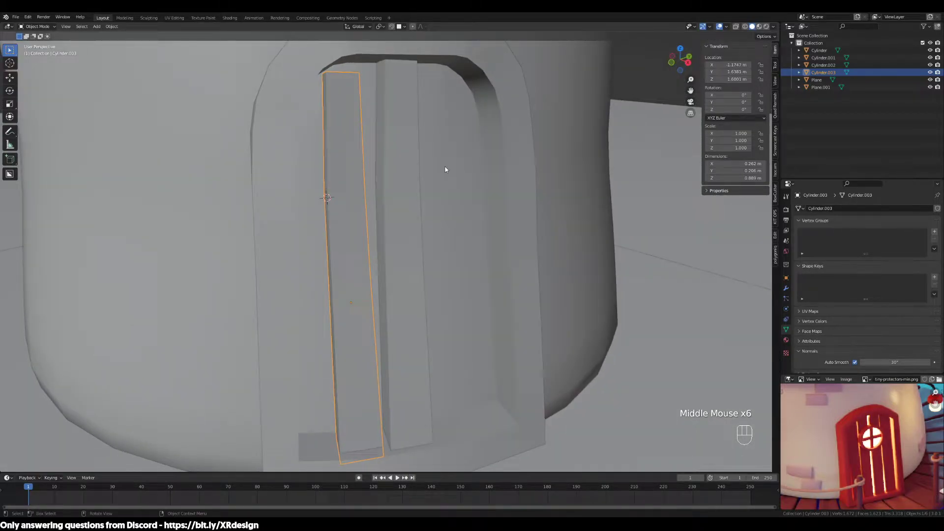
key("Delete")
Open the remaining plank in Edit Mode with face selection and select its entire mesh.
left_click(421, 145)
left_click(422, 144)
key("Tab")
middle_click_drag(499, 196, 432, 172)
key("3")
left_click(422, 143)
key("a")
Try to duplicate the plank's mesh about 0.12 m to the left with the Z axis locked, and undo it.
key("shift+d")
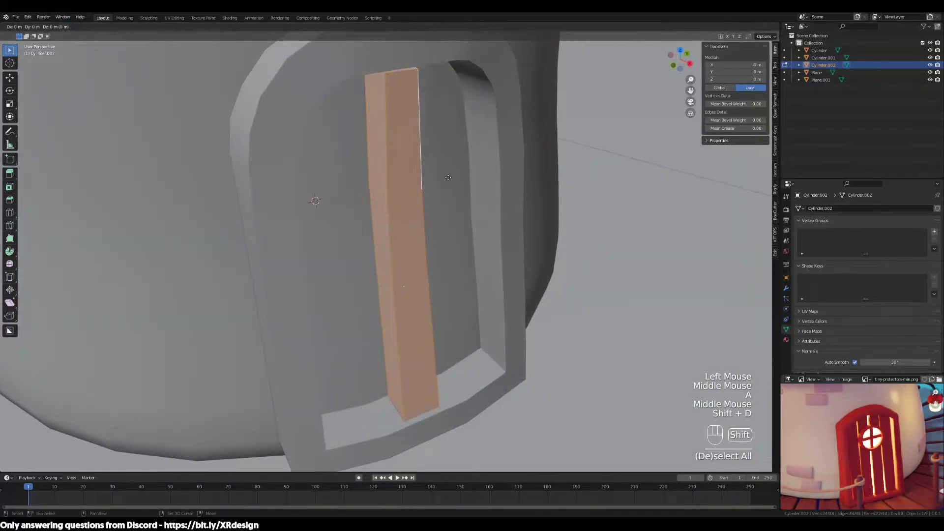
key("shift+z")
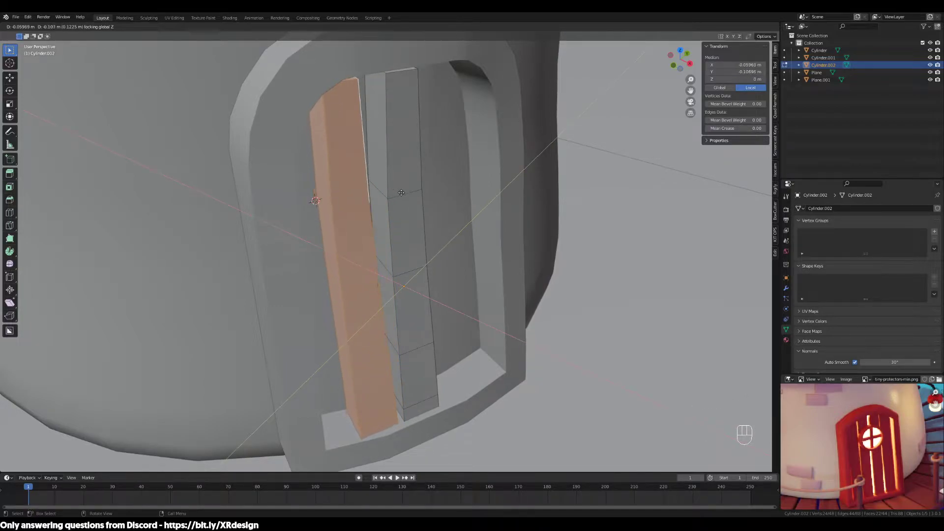
left_click(401, 192)
middle_click_drag(403, 196, 395, 162)
key("ctrl+z")
key("ctrl+z")
Move the plank's top face slightly upward toward the arch of the door frame.
key("3")
left_click(407, 58)
middle_click_drag(407, 58, 408, 190)
left_click(432, 76)
key("g")
left_click(436, 66)
scroll(449, 218, "down", 3)
left_click(450, 219)
Widen the door plank by moving its right side faces about 0.025 m outward with the Z axis locked.
key("Tab")
scroll(451, 227, "up", 2)
key("Tab")
key("3")
left_click(406, 188)
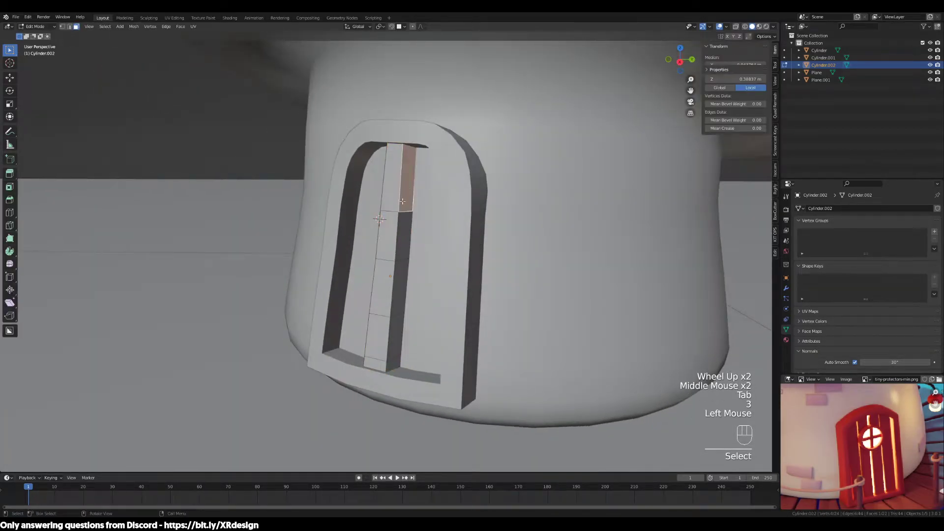
left_click(394, 350, "ctrl")
middle_click_drag(394, 351, 472, 295)
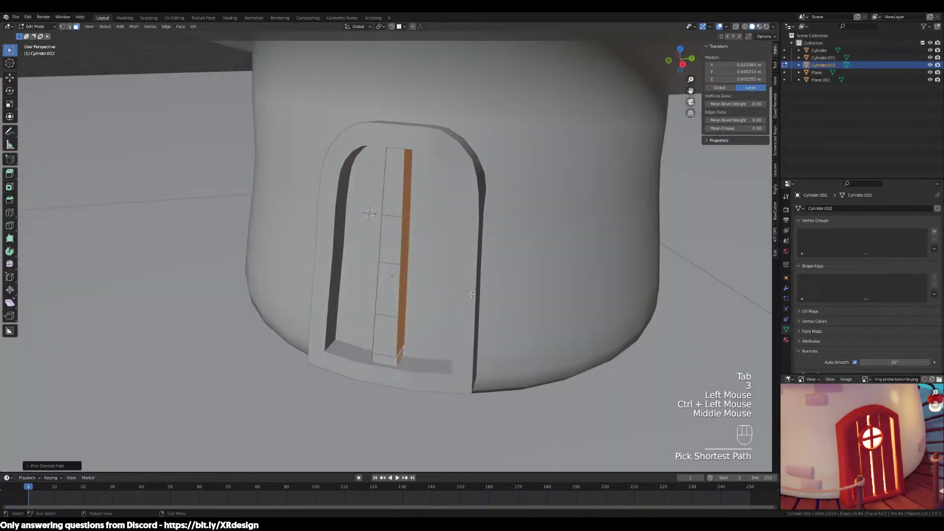
key("g")
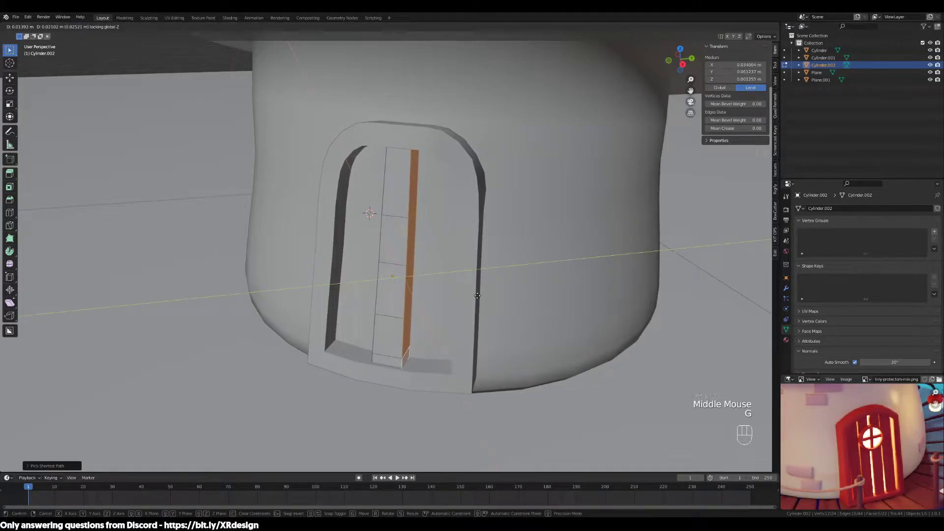
left_click(477, 295)
mouse_move(477, 295)
middle_mouse_down()
mouse_move(487, 330)
mouse_move(502, 315)
mouse_move(419, 155)
mouse_move(422, 194)
mouse_move(480, 194)
mouse_move(446, 212)
mouse_move(495, 227)
middle_mouse_up()
Select the plank's top face and move it upward against the underside of the door frame's arch.
key("Tab")
key("Tab")
key("3")
scroll(423, 167, "up", 2)
left_click(369, 245)
key("z")
left_click(410, 177)
key("z")
key("g")
left_click(481, 188)
scroll(446, 212, "down", 3)
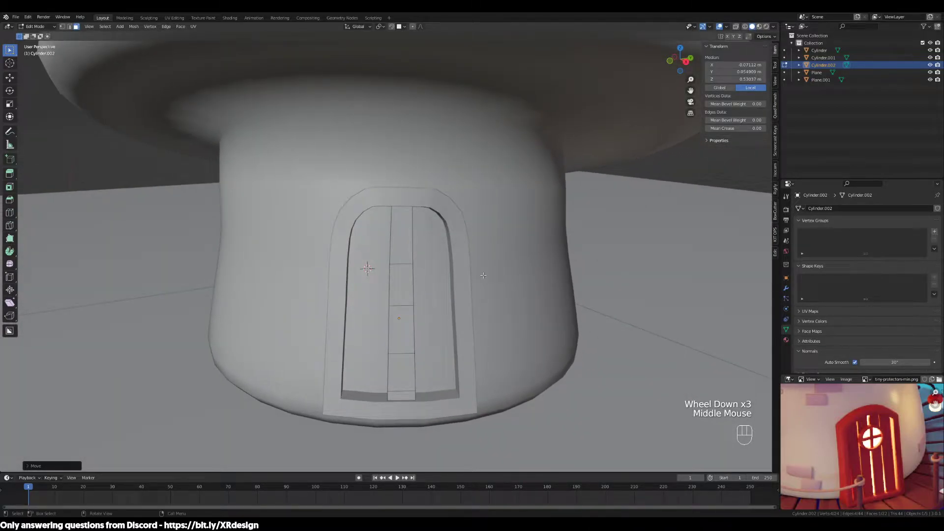
Leave Edit Mode and examine how the plank fits the door opening at its top, bottom and sides.
key("Tab")
middle_click_drag(401, 299, 380, 301)
scroll(429, 257, "up", 2)
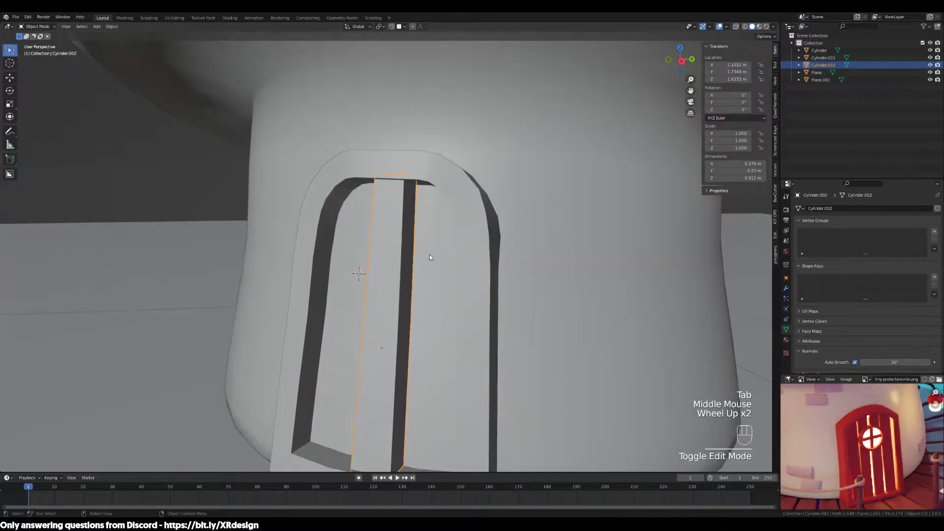
middle_click_drag(406, 202, 376, 136)
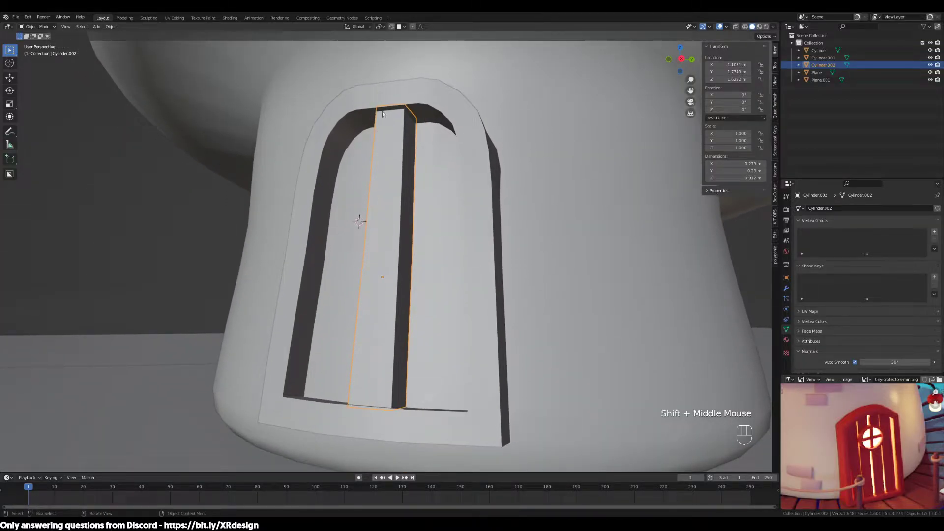
middle_click_drag(397, 222, 434, 231)
scroll(411, 234, "up", 3)
scroll(435, 231, "down", 2)
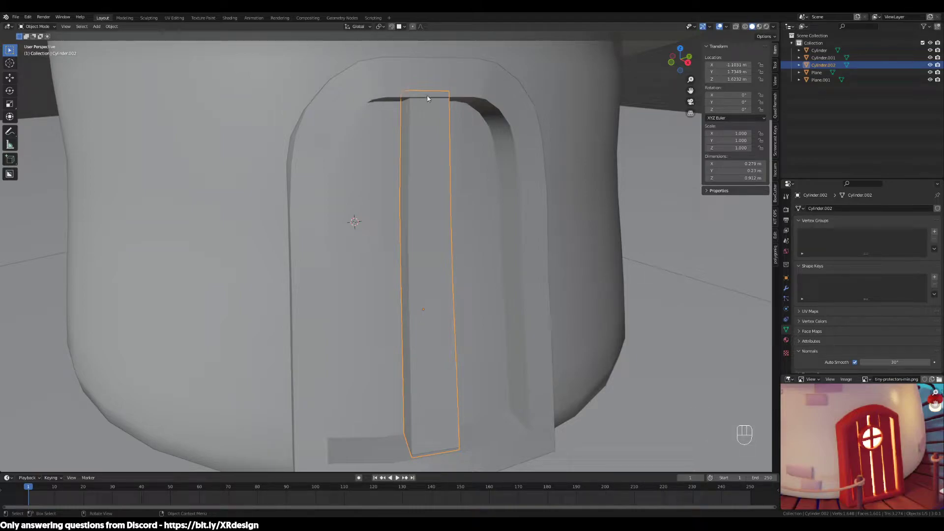
scroll(436, 112, "down", 2)
middle_click_drag(436, 113, 434, 89)
scroll(433, 74, "up", 1)
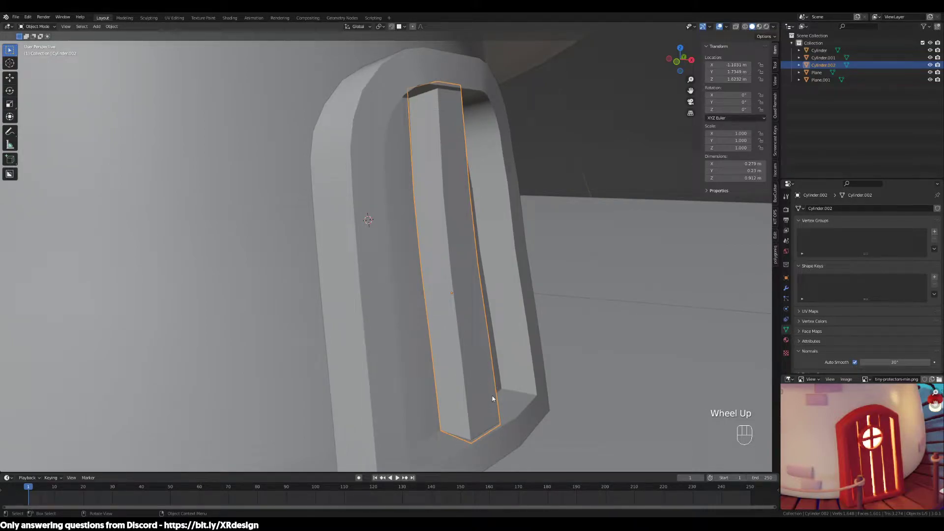
middle_click_drag(511, 279, 544, 283)
Duplicate the plank about 0.14 m to the left with Z locked and rotate the copy around Z to follow the curved wall.
key("shift+d")
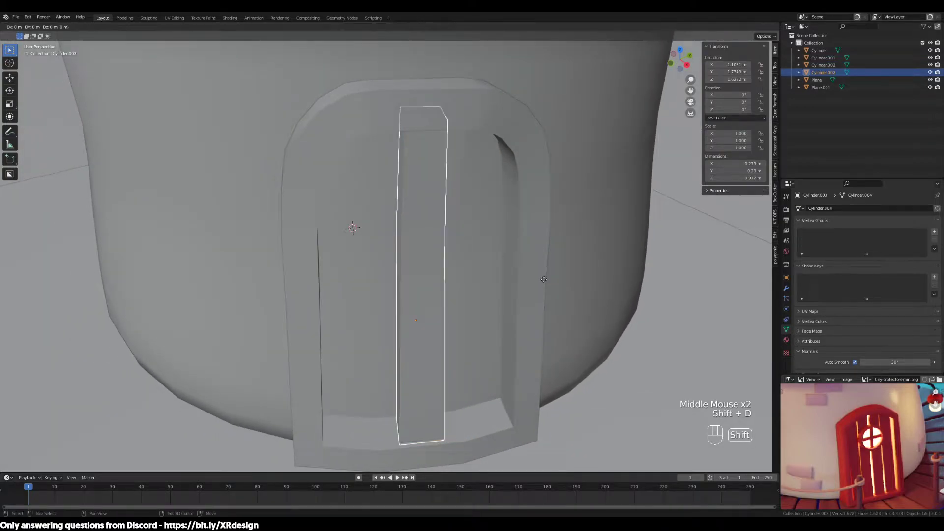
key("shift+z")
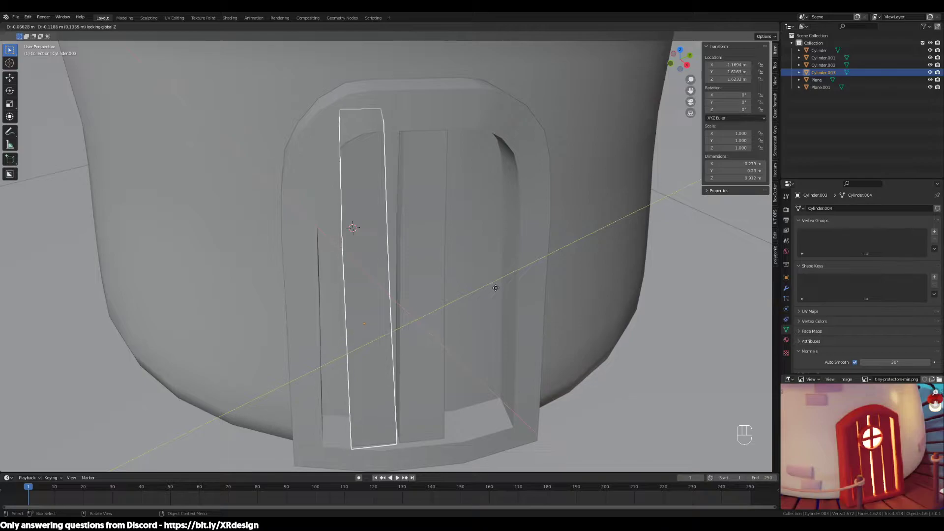
left_click(495, 290)
middle_click_drag(433, 241, 487, 305)
key("r")
key("z")
left_click(475, 224)
Examine the gap between the two planks and compare it with the door in the reference image.
scroll(465, 246, "up", 2)
left_click(434, 263)
left_click(340, 262)
middle_click_drag(394, 238, 406, 252)
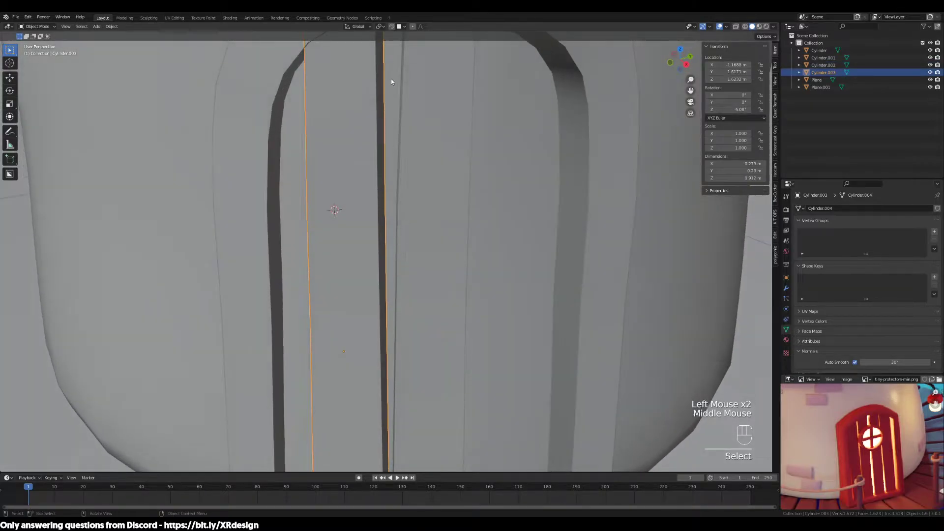
scroll(374, 161, "down", 2)
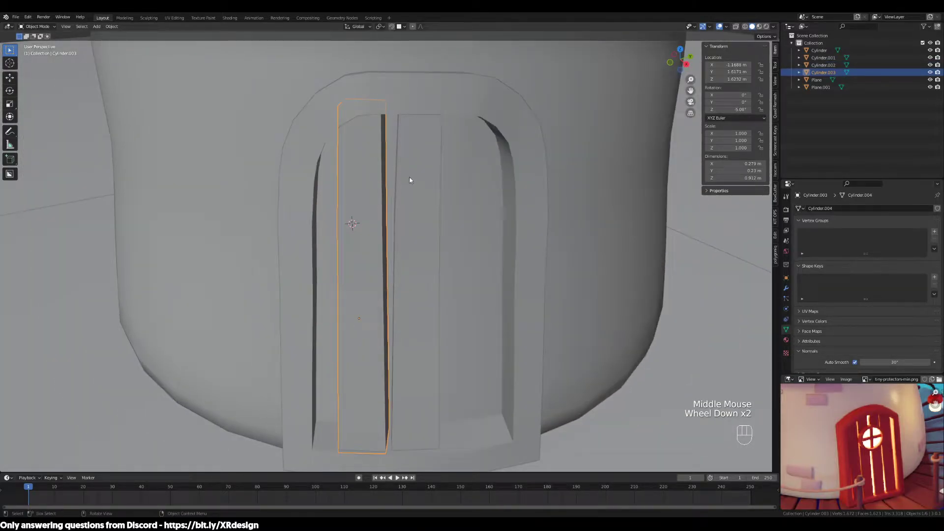
middle_click_drag(874, 458, 858, 442)
scroll(858, 439, "up", 2)
middle_click_drag(856, 385, 855, 401)
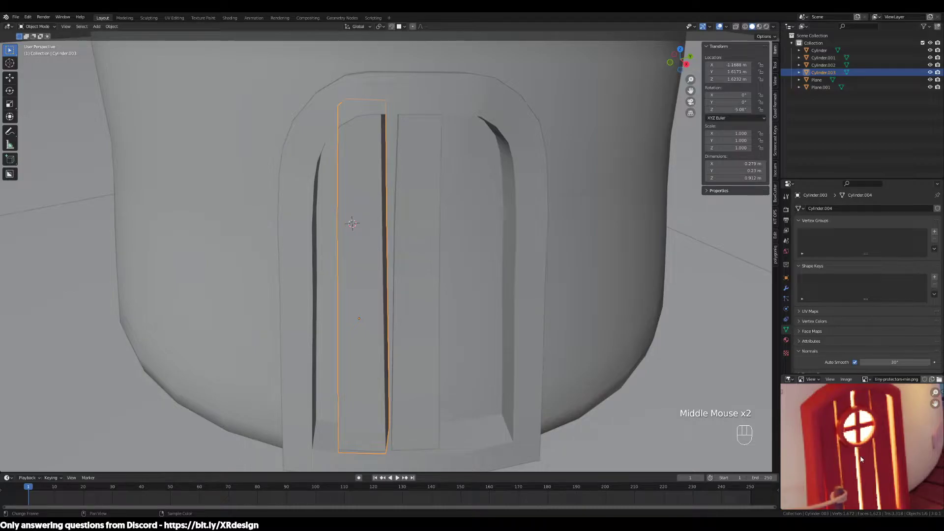
scroll(858, 466, "down", 1)
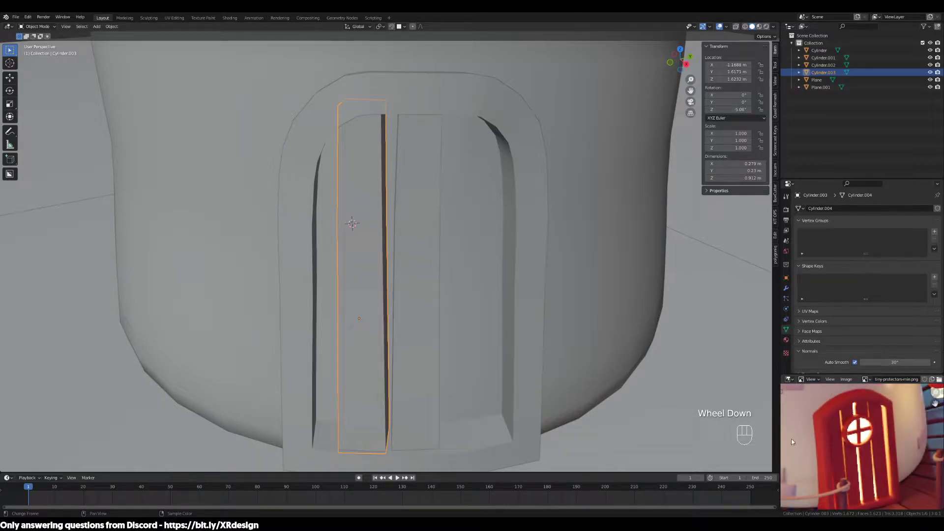
Select the original middle plank and place a duplicate of it in the right part of the door opening.
left_click(418, 284)
left_click(417, 284)
left_click(418, 284, "shift")
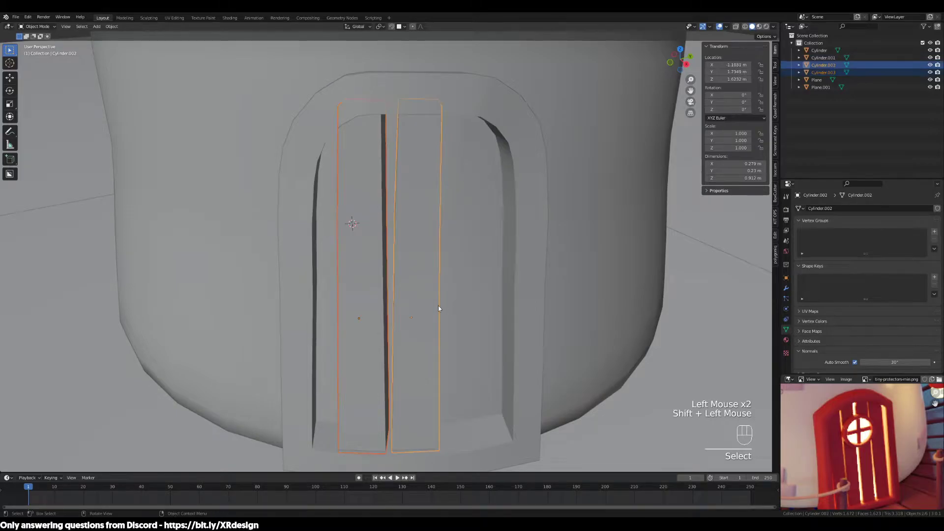
left_click(463, 335)
middle_click_drag(463, 335, 420, 322)
left_click(422, 324)
key("shift+d")
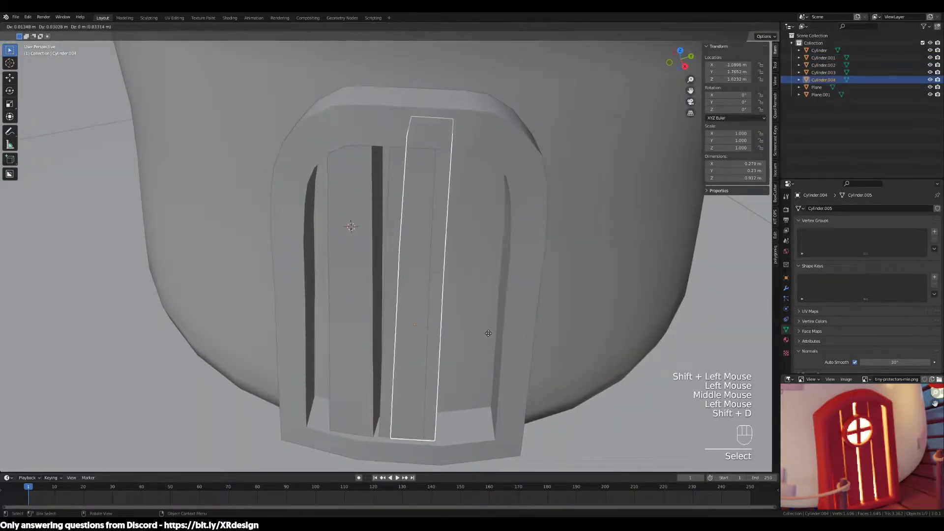
left_click(536, 333)
Rotate the right plank copy about 3.85° around Z and adjust its position with the Z axis locked.
key("r")
left_click(554, 324)
key("g")
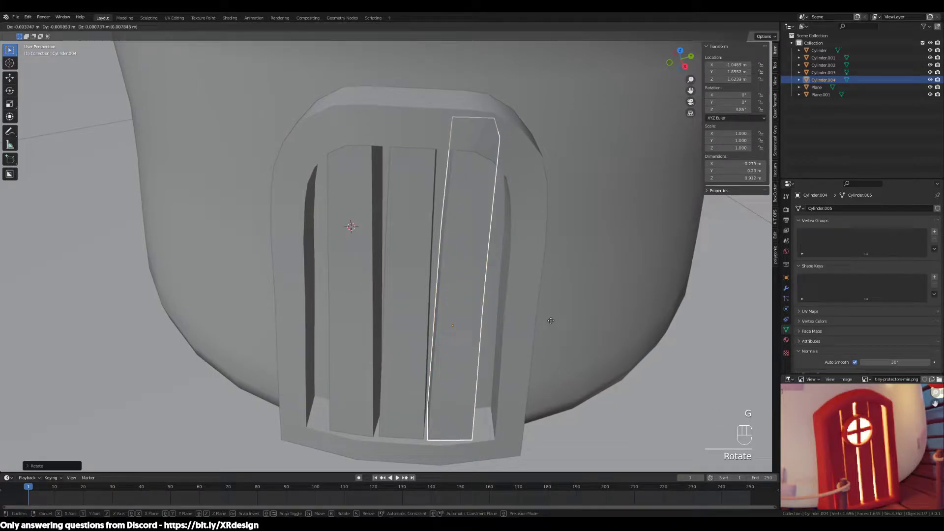
key("shift+z")
left_click(551, 321)
middle_click_drag(549, 318, 458, 223)
key("Tab")
key("3")
left_click(484, 162)
scroll(491, 209, "up", 2)
middle_click_drag(381, 134, 371, 356)
scroll(417, 146, "down", 2)
key("Tab")
scroll(417, 164, "down", 1)
scroll(405, 164, "down", 1)
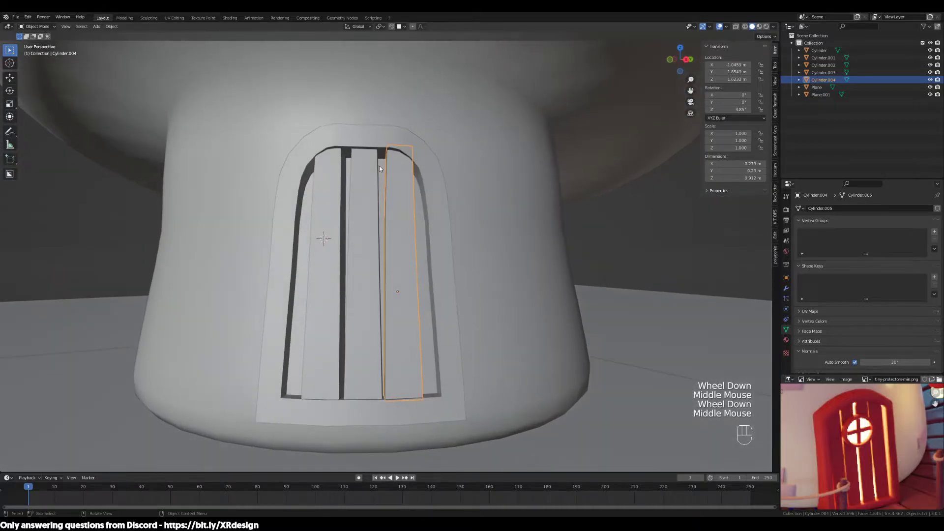
Select all three planks and shift them together toward the frame's left side with the Z axis locked.
left_click(361, 219, "shift")
left_click(330, 230, "shift")
middle_click_drag(397, 214, 451, 292)
key("g")
left_click(390, 231)
key("g")
key("shift+z")
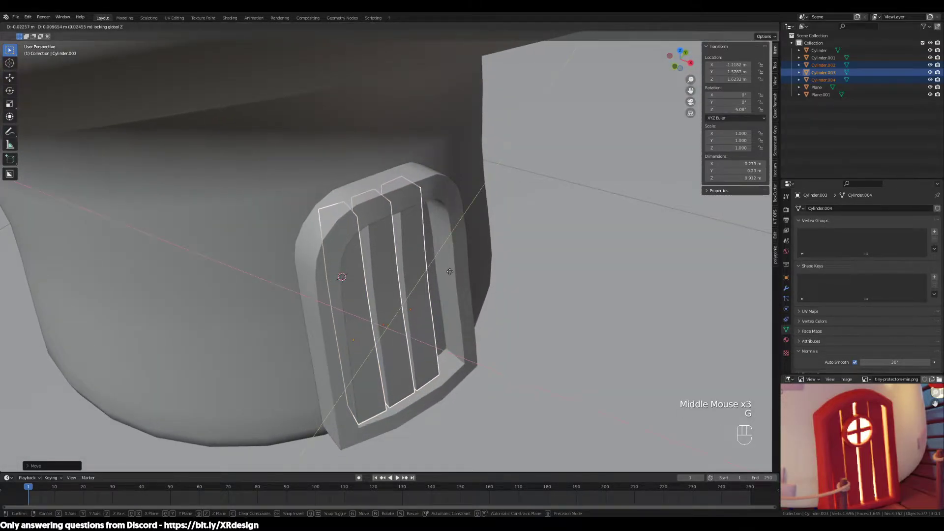
left_click(470, 367)
middle_click_drag(495, 391, 371, 372)
Duplicate the rightmost plank and place the copy in the remaining gap at the frame's right side with Z locked.
left_click(374, 372)
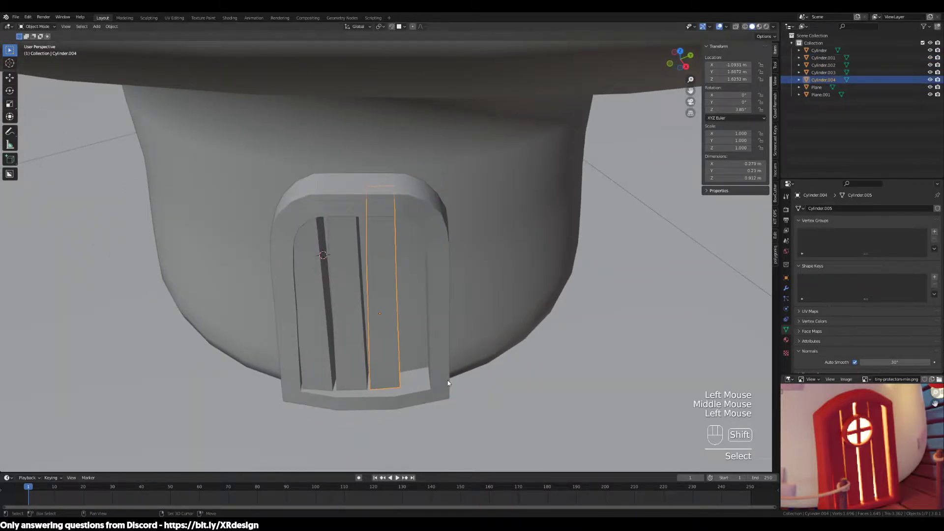
key("shift+d")
key("shift+z")
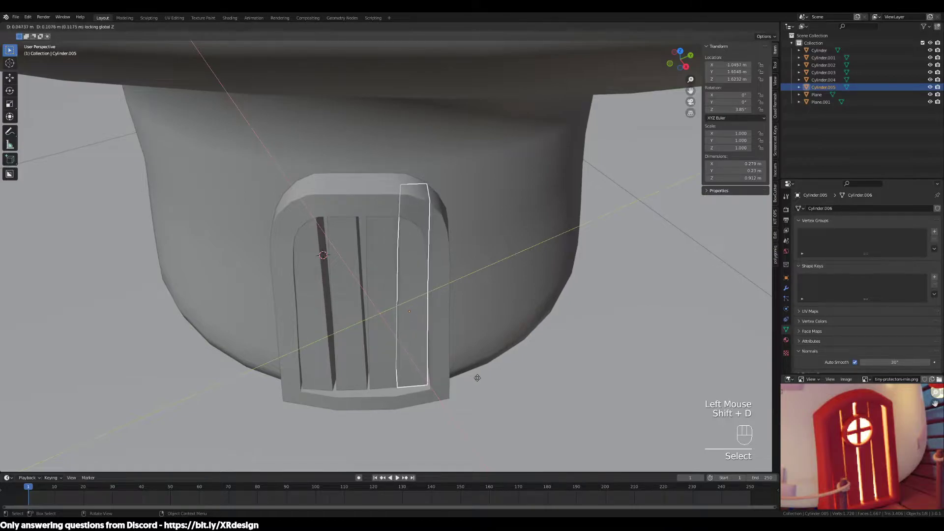
left_click(482, 379)
scroll(469, 265, "up", 2)
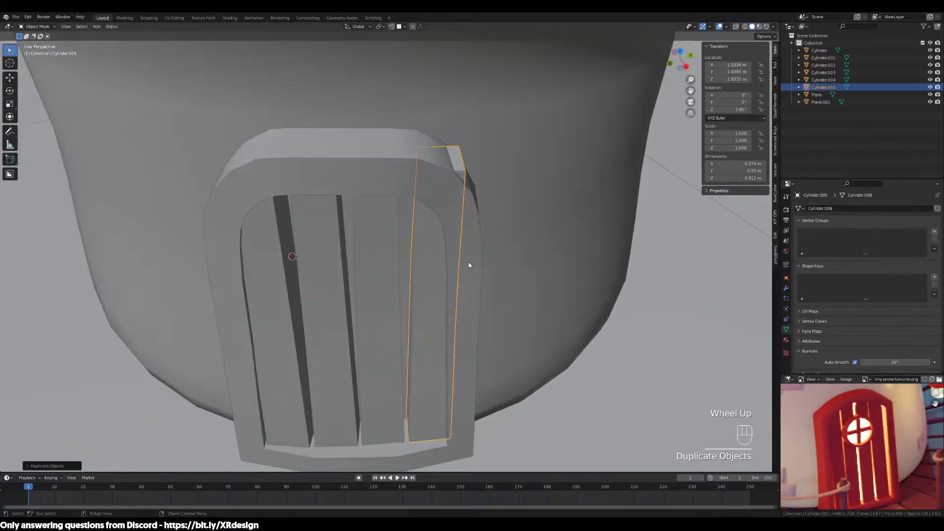
Switch to wireframe, select the new right plank's top face in Edit Mode and lower it along Z beneath the arch.
key("Tab")
middle_click_drag(497, 268, 493, 261)
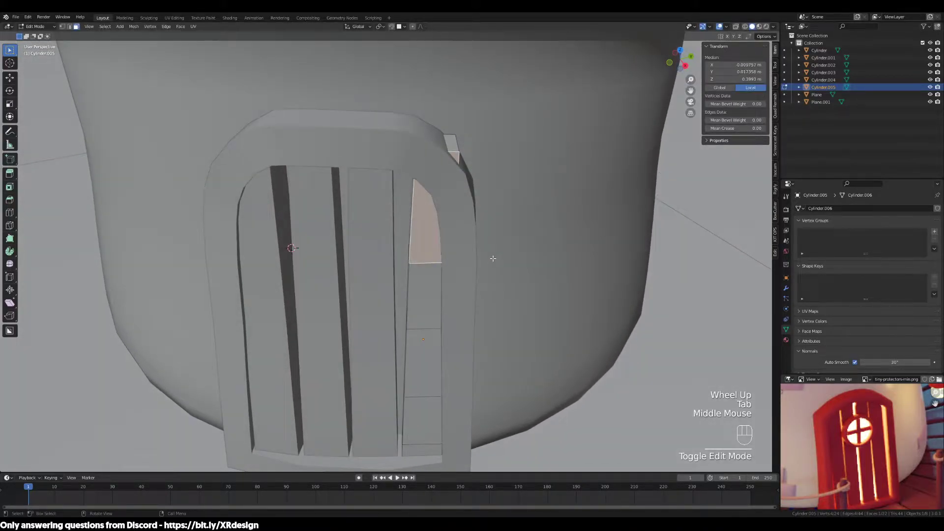
key("z")
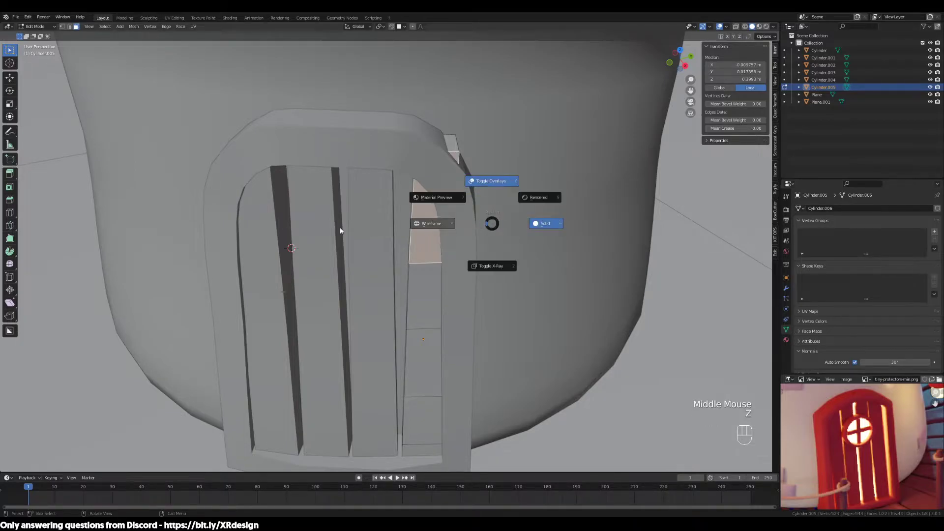
left_click(340, 230)
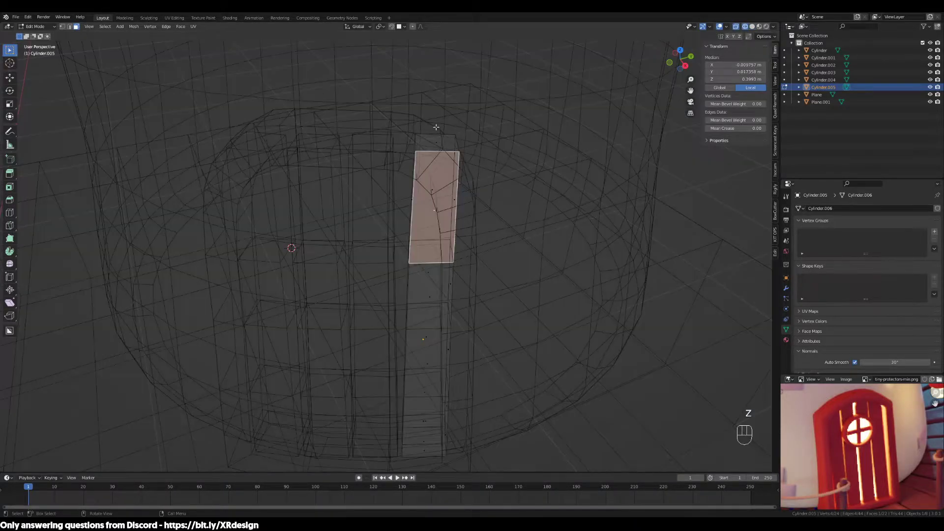
left_click_drag(495, 123, 388, 156)
middle_click_drag(443, 179, 496, 154)
key("shift+z")
key("g")
key("z")
left_click(531, 205)
mouse_move(530, 205)
middle_mouse_down()
mouse_move(475, 231)
mouse_move(407, 226)
mouse_move(425, 182)
middle_mouse_up()
Reselect the right plank's top face and shift it horizontally with the Z axis locked to follow the arch.
key("shift+z")
left_click_drag(479, 136, 441, 175)
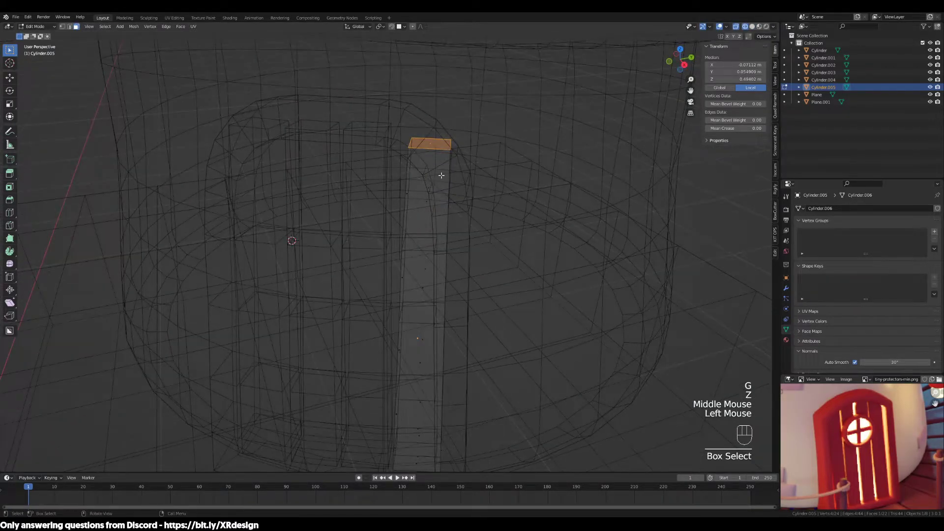
middle_click_drag(474, 160, 483, 162)
key("g")
key("shift+z")
left_click(484, 167)
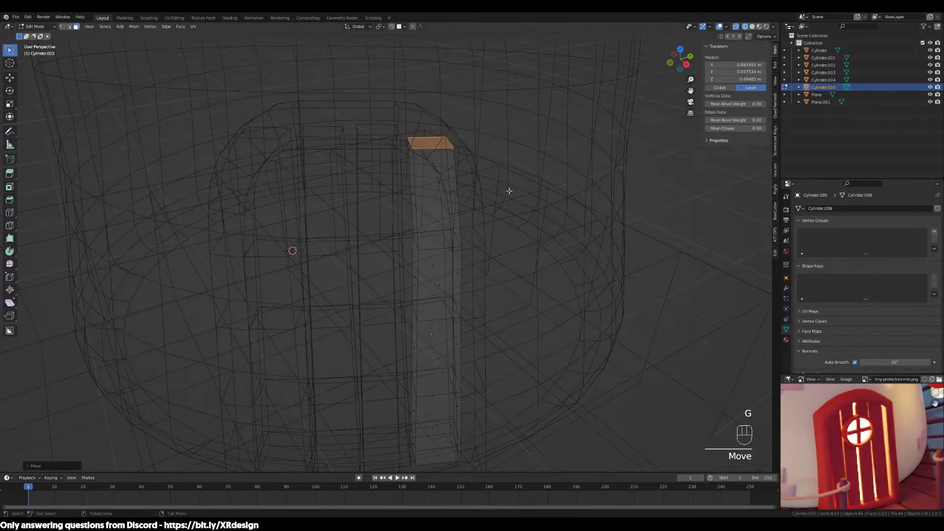
Select the right plank's upper edge loop, shift it slightly to fit the frame, and leave Edit Mode.
middle_click_drag(506, 190, 495, 212)
left_click_drag(499, 220, 427, 253)
key("2")
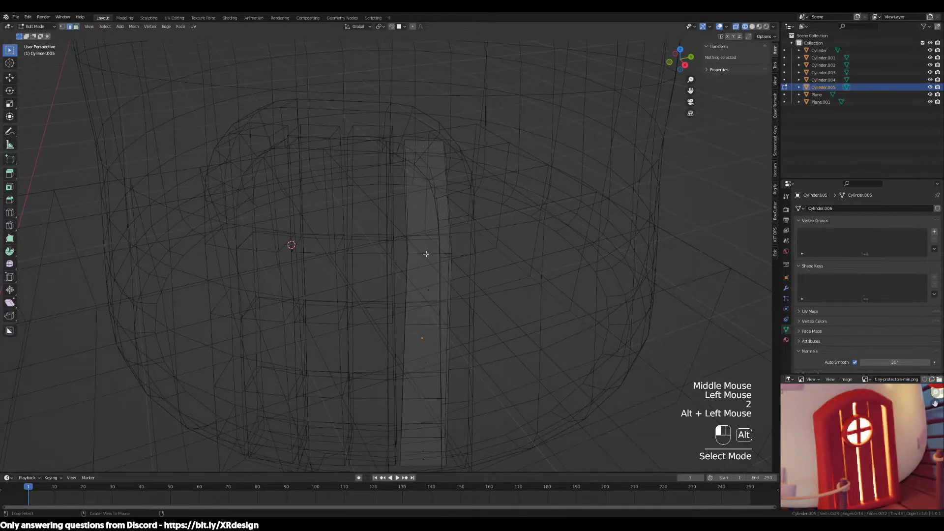
left_click(452, 254, "alt")
key("g")
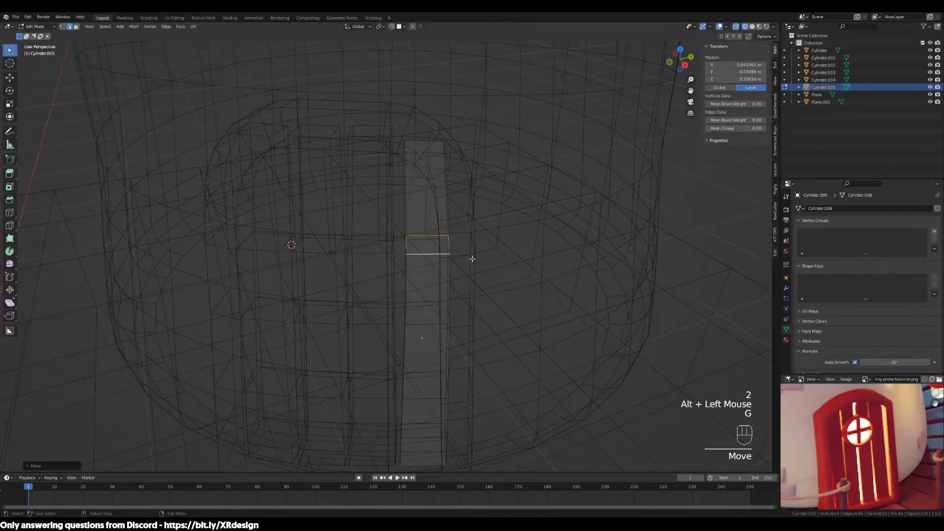
key("Tab")
Return to solid shading and nudge the right plank into its final position inside the frame.
key("z")
middle_click_drag(502, 264, 502, 261)
key("g")
left_click(482, 260)
scroll(438, 275, "down", 2)
Examine the four planks and the door frame from several angles and compare them with the reference image.
left_click(426, 274)
middle_click_drag(426, 273, 458, 282)
left_click(378, 258)
middle_click_drag(391, 231, 420, 222)
scroll(433, 246, "up", 2)
left_click(446, 220)
left_click(427, 225)
left_click(400, 249)
left_click(397, 261)
left_click(396, 268)
middle_click_drag(396, 266, 521, 320)
left_click(441, 281)
scroll(447, 286, "down", 2)
scroll(680, 367, "up", 2)
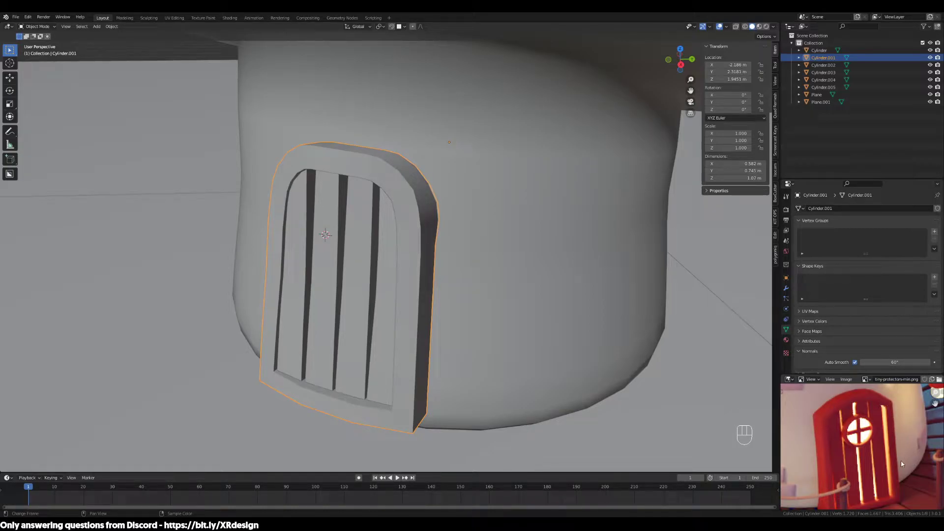
middle_click_drag(894, 483, 829, 487)
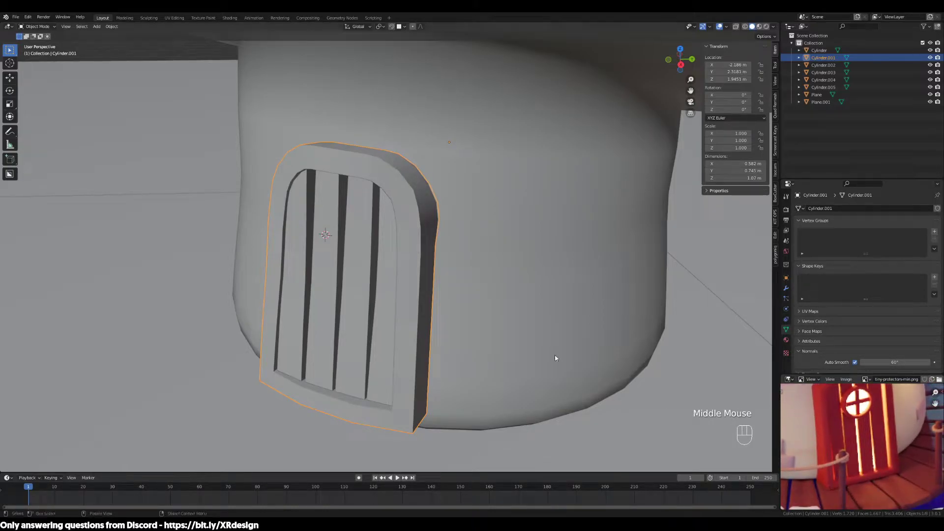
middle_click_drag(438, 251, 406, 238)
scroll(384, 198, "down", 2)
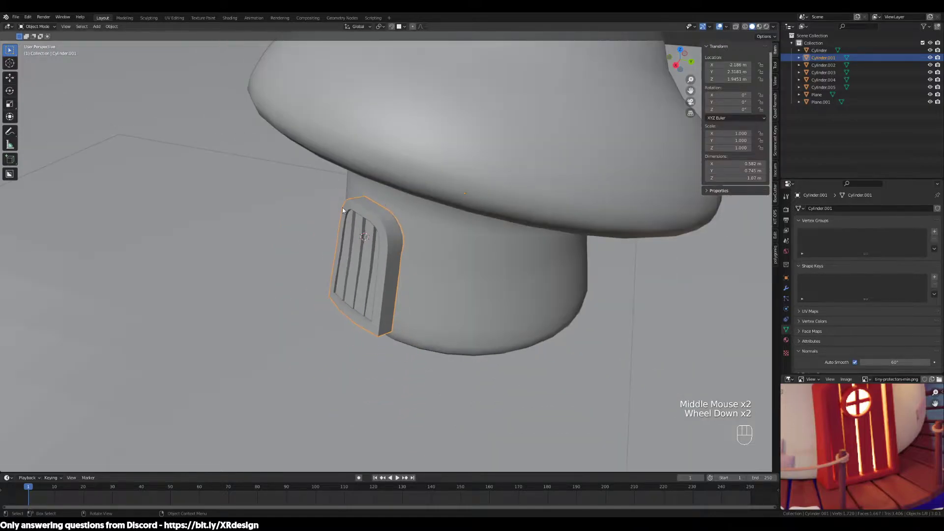
scroll(417, 246, "up", 2)
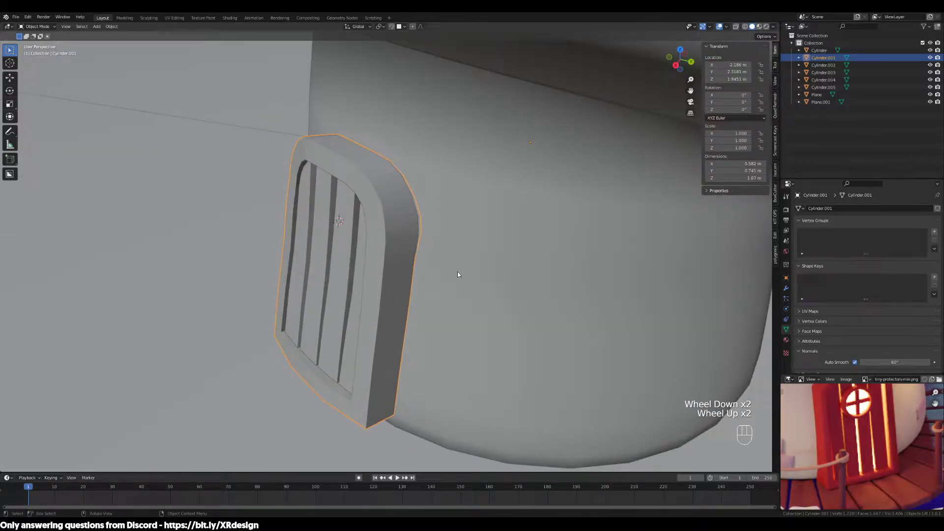
Bevel the front outer and inner edge loops of the door frame to round its rim, and leave Edit Mode.
key("Tab")
middle_click_drag(401, 239, 364, 177)
left_click(403, 219, "alt")
left_click(454, 222, "alt+shift")
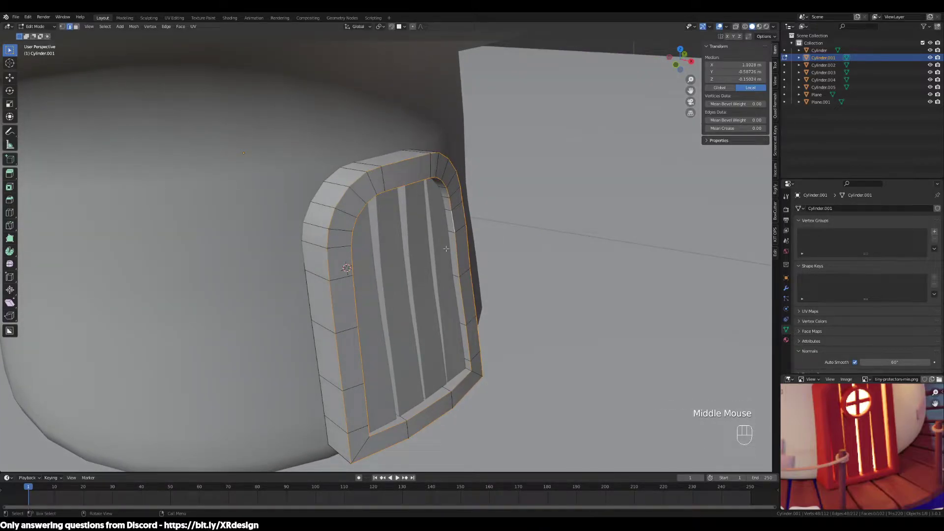
left_click(403, 167, "alt")
left_click(411, 183, "alt+shift")
middle_click_drag(468, 228, 469, 224)
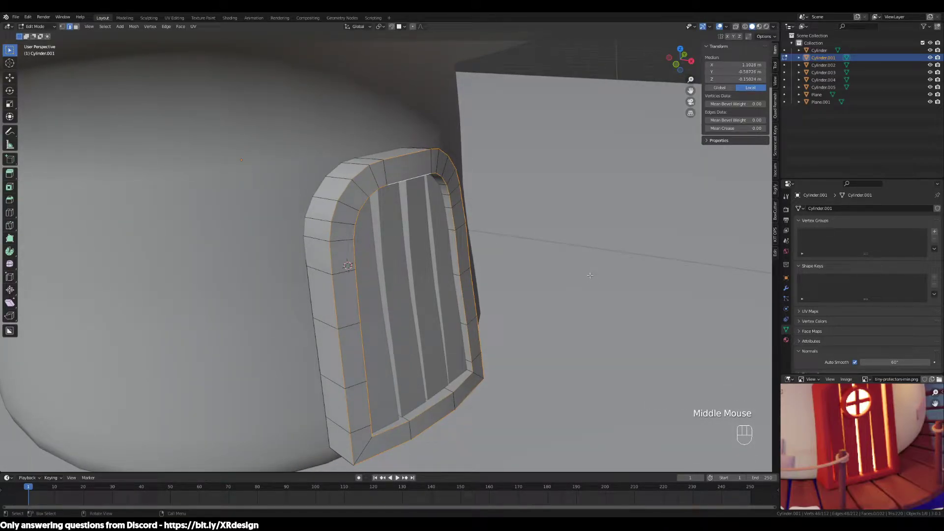
key("ctrl+b")
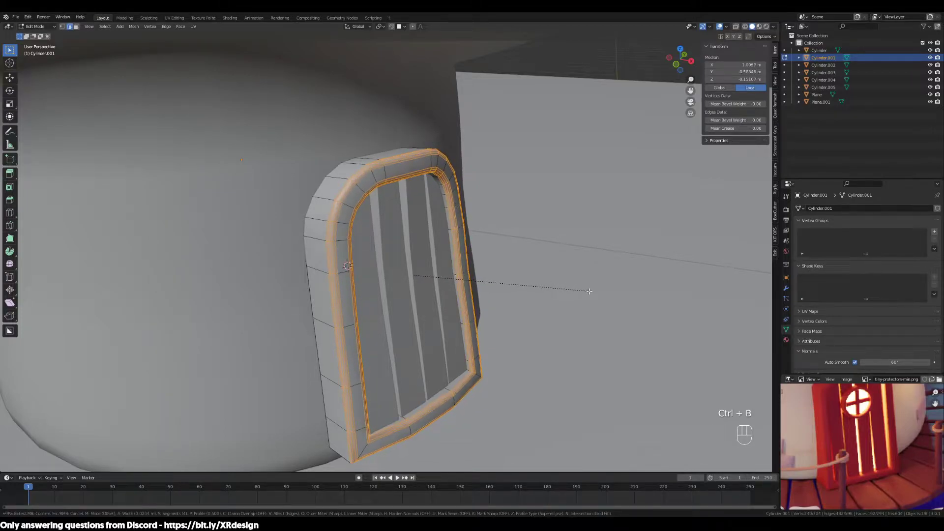
scroll(592, 294, "down", 1)
left_click(590, 274)
key("Tab")
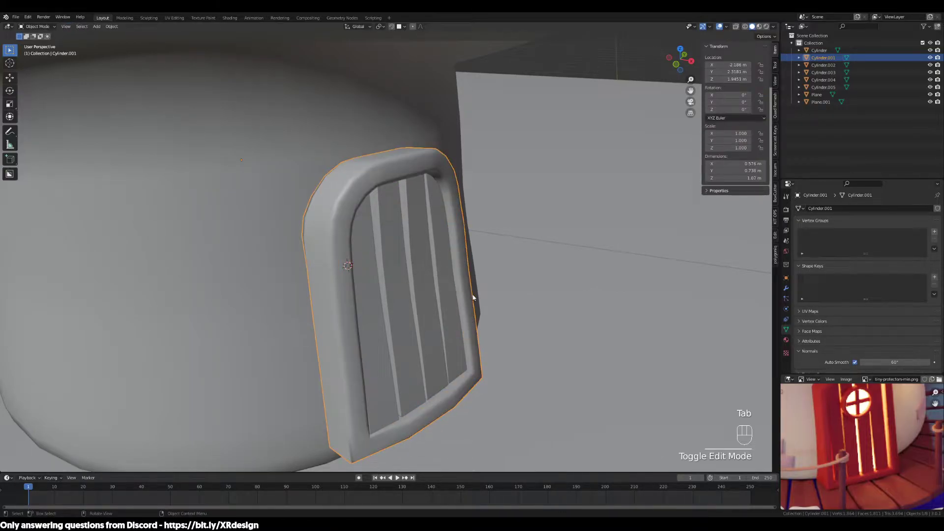
middle_click_drag(471, 297, 497, 309)
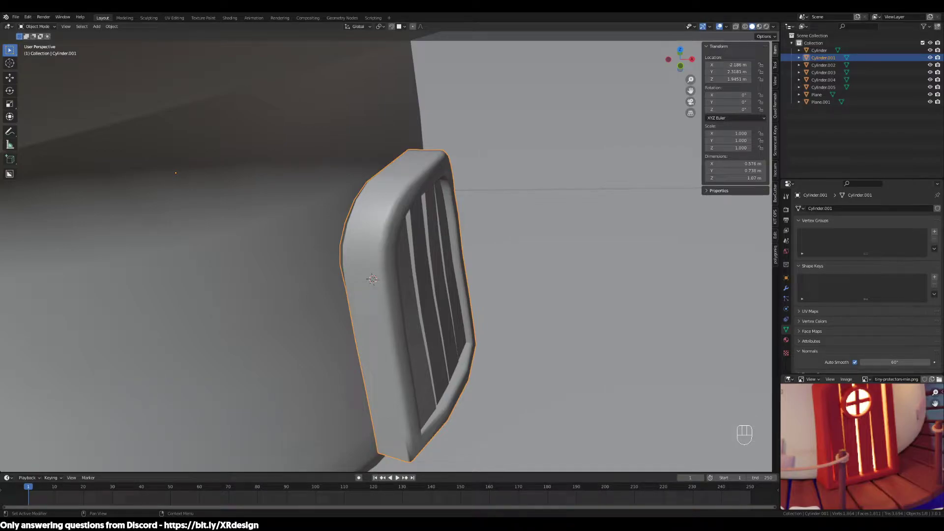
Turn on snapping with Face as the snap target.
left_click(393, 26)
left_click(400, 27)
left_click(402, 28)
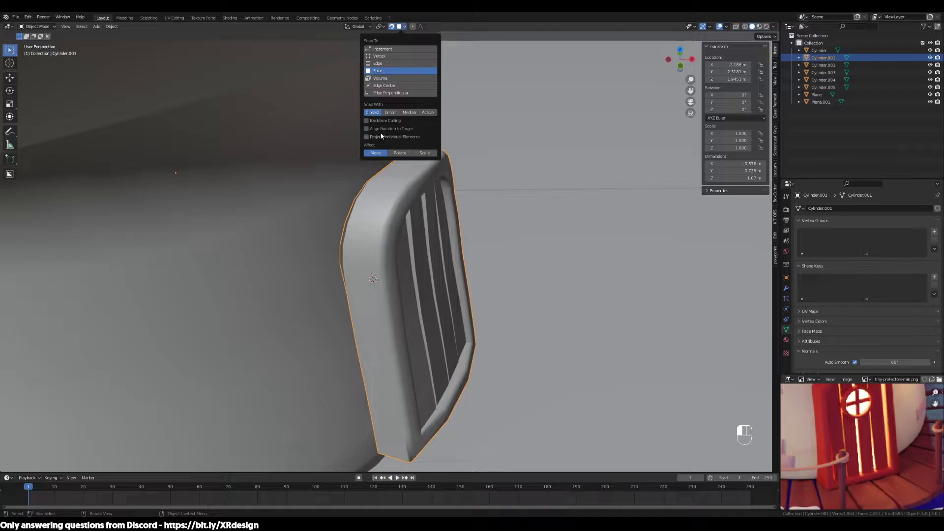
left_click(482, 248)
left_click(482, 248)
scroll(482, 248, "down", 5)
middle_click_drag(565, 295, 386, 282)
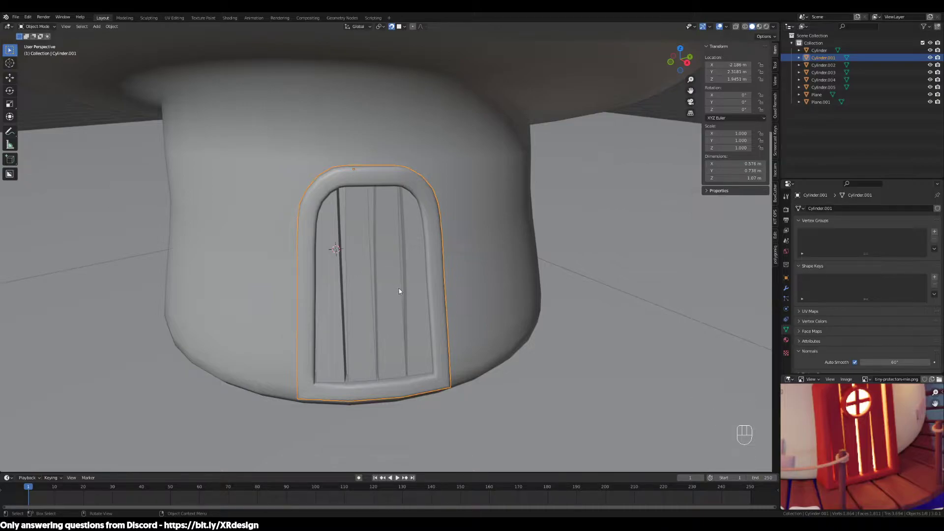
left_click(388, 293)
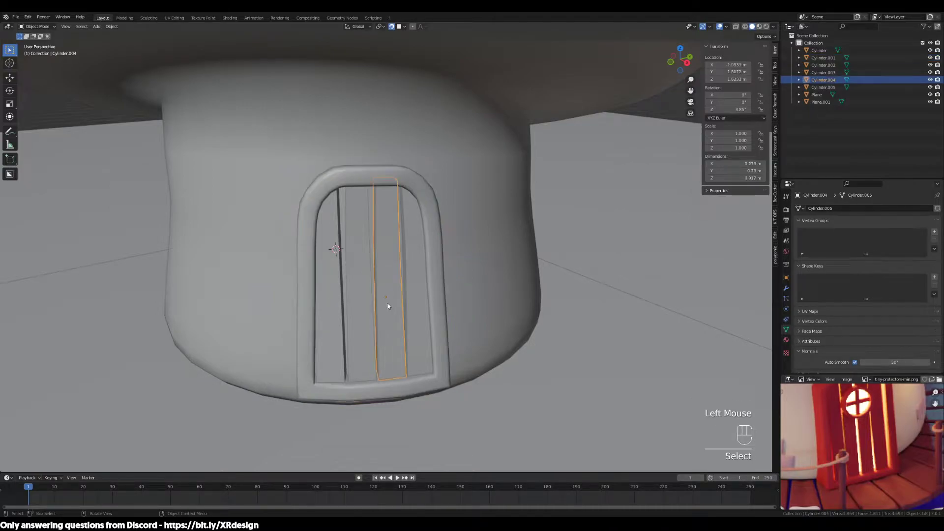
scroll(387, 297, "up", 3)
left_click(425, 294, "shift")
left_click(318, 297, "shift")
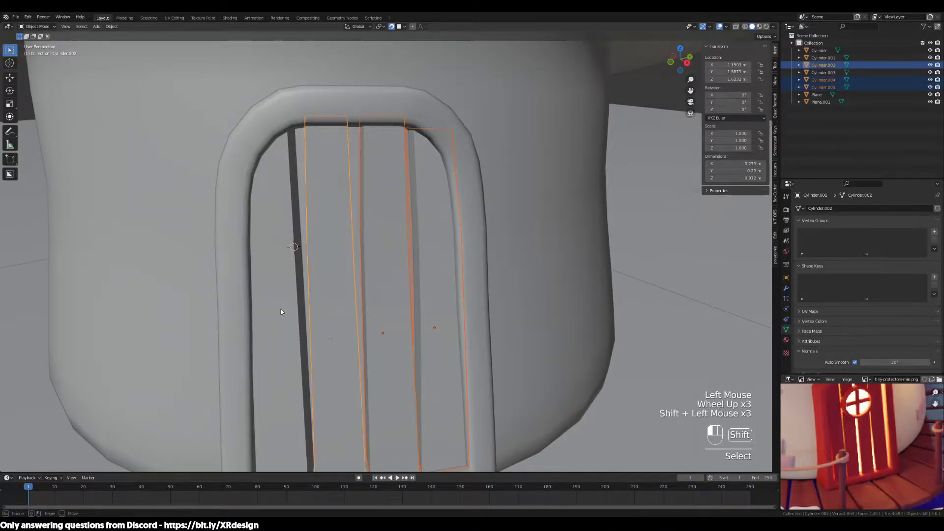
left_click_drag(287, 309, 282, 312, "shift")
key("Tab")
middle_click_drag(363, 291, 386, 287)
key("Tab")
left_click(324, 312)
left_click(324, 312)
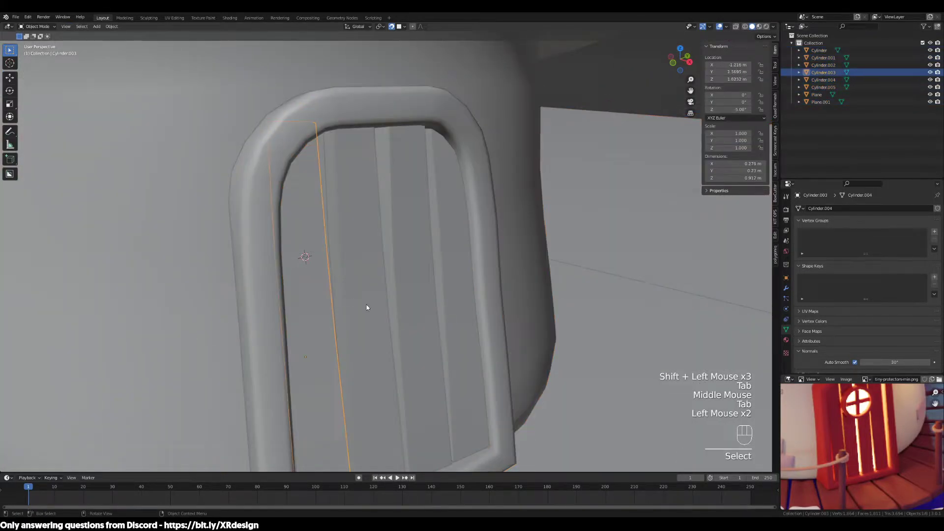
left_click(367, 305, "shift")
left_click(405, 292, "shift")
left_click(456, 288, "shift")
key("Tab")
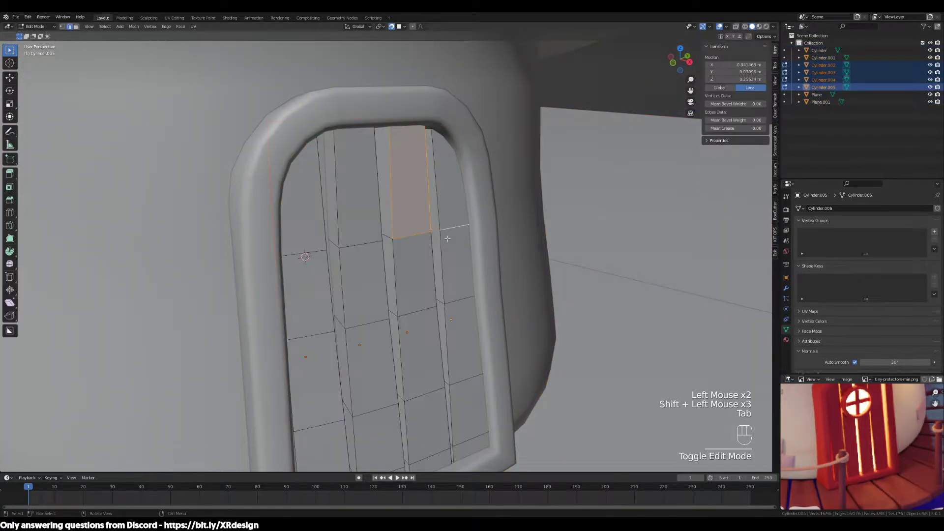
key("Tab")
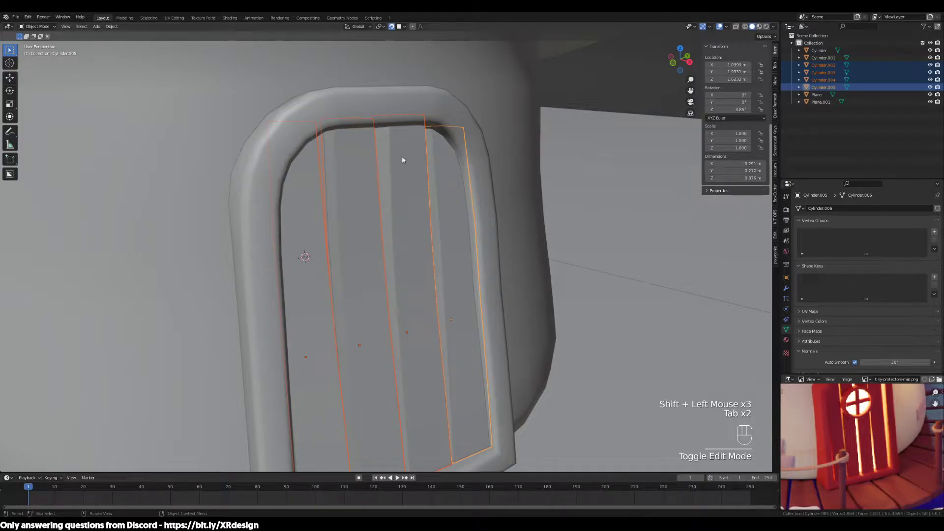
left_click(446, 204)
middle_click_drag(582, 274, 429, 280)
scroll(401, 269, "down", 3)
left_click(383, 280)
left_click(432, 213)
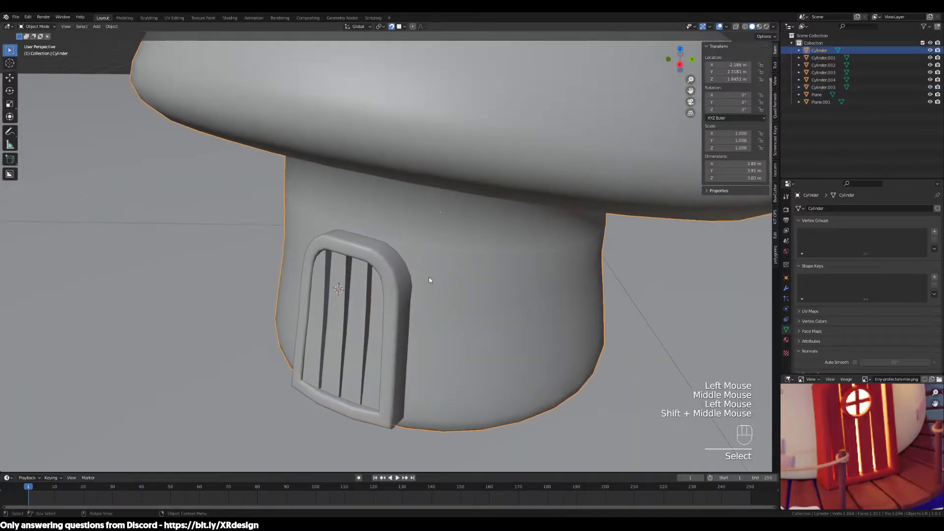
Select all four door planks together and enter Edit Mode on them.
middle_click_drag(872, 408, 872, 426)
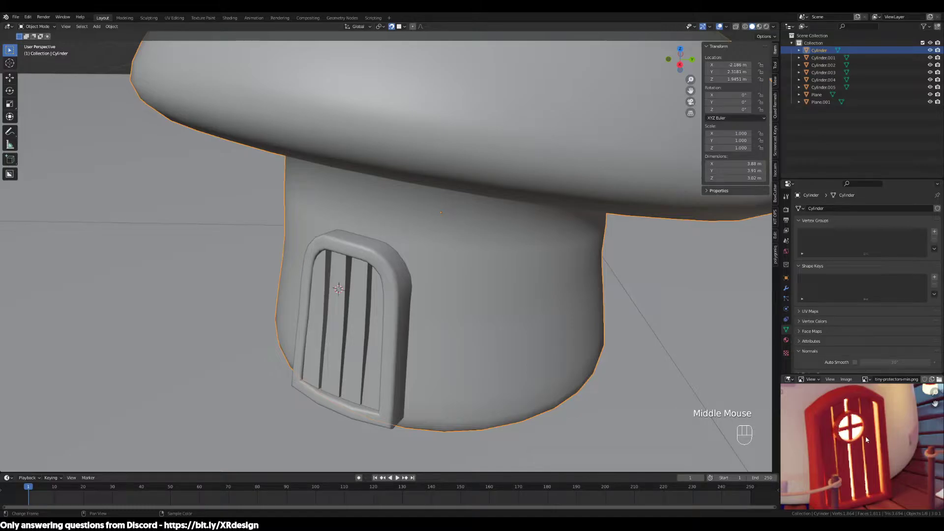
scroll(346, 344, "up", 4)
mouse_move(323, 338)
middle_mouse_down("shift")
mouse_move(371, 331)
mouse_move(360, 316)
mouse_move(314, 329)
middle_mouse_up("shift")
left_click(266, 337)
left_click(265, 337)
left_click(271, 338)
left_click(305, 339, "shift")
left_click(358, 344, "shift")
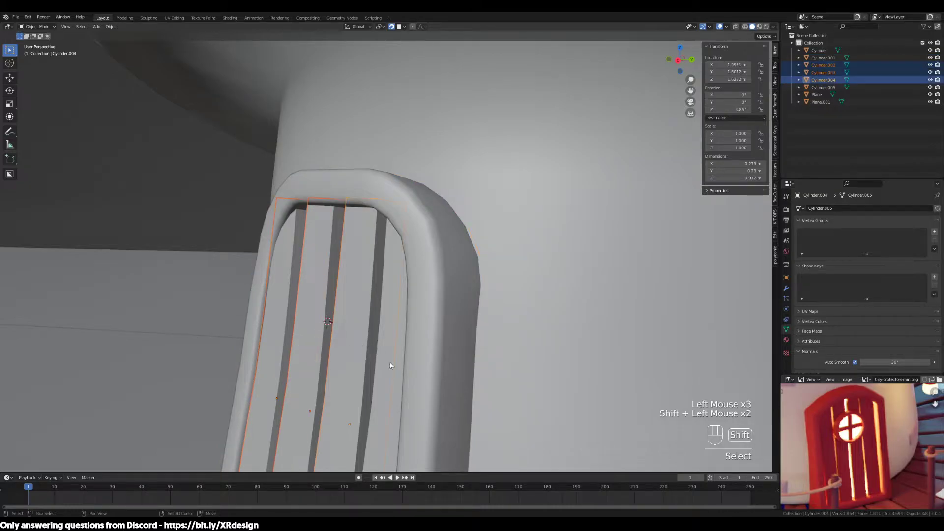
left_click(385, 364, "shift")
key("Tab")
Switch to face selection and select the front faces of all four planks over their full height.
middle_click_drag(380, 369, 464, 306)
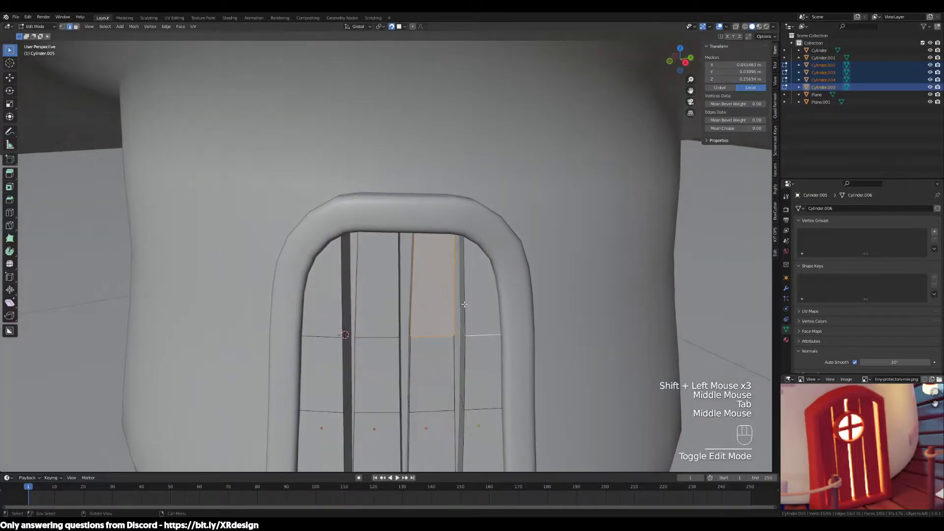
key("3")
left_click(482, 295)
middle_click_drag(497, 422, 512, 264, "shift")
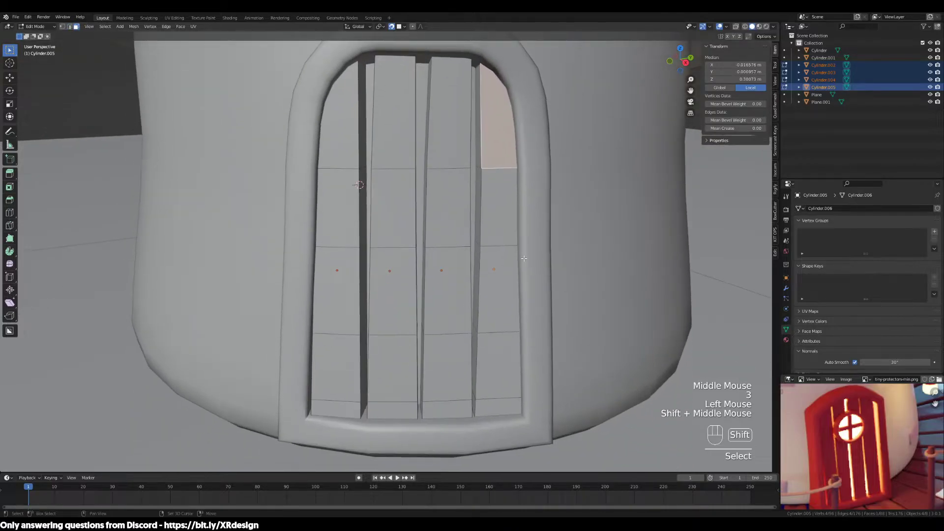
left_click_drag(506, 153, 496, 243)
left_click_drag(494, 399, 494, 399)
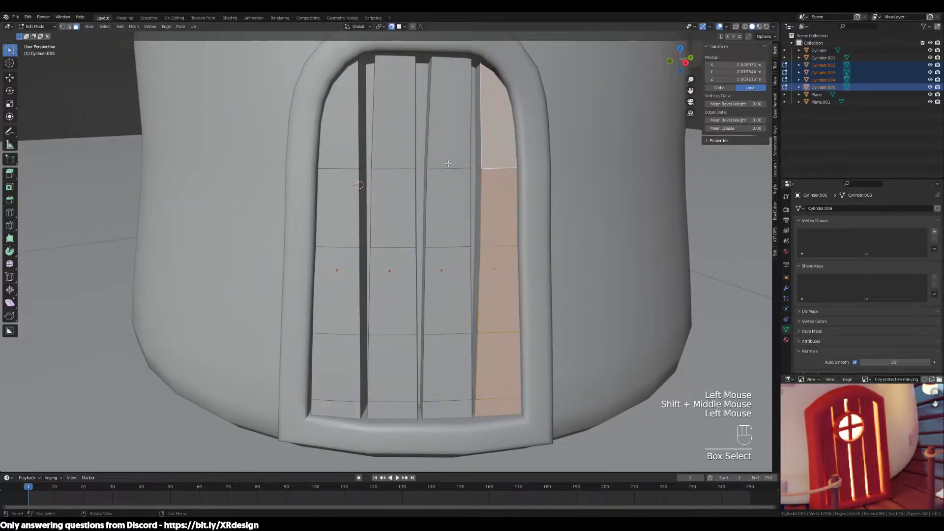
left_click_drag(451, 128, 445, 396, "shift")
left_click_drag(391, 150, 376, 323, "shift")
left_click_drag(338, 146, 334, 390, "shift")
middle_click_drag(334, 391, 449, 301)
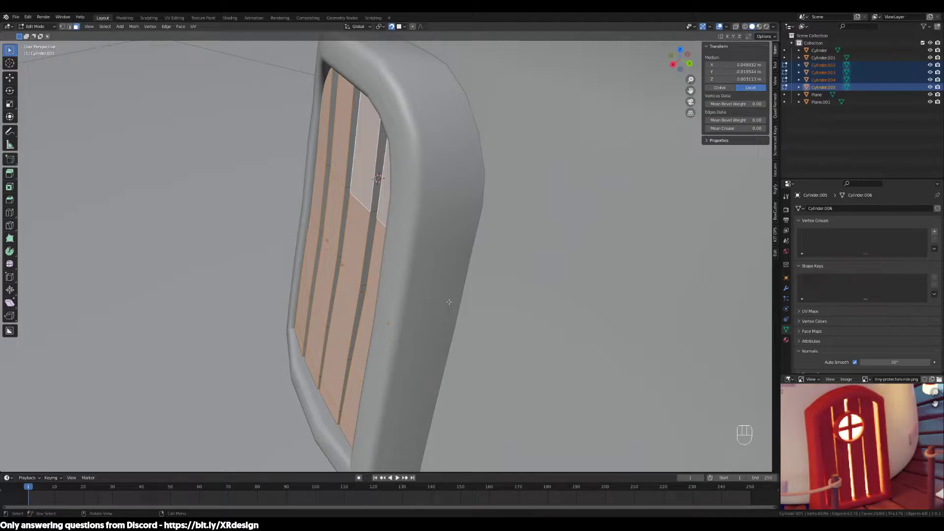
key("g")
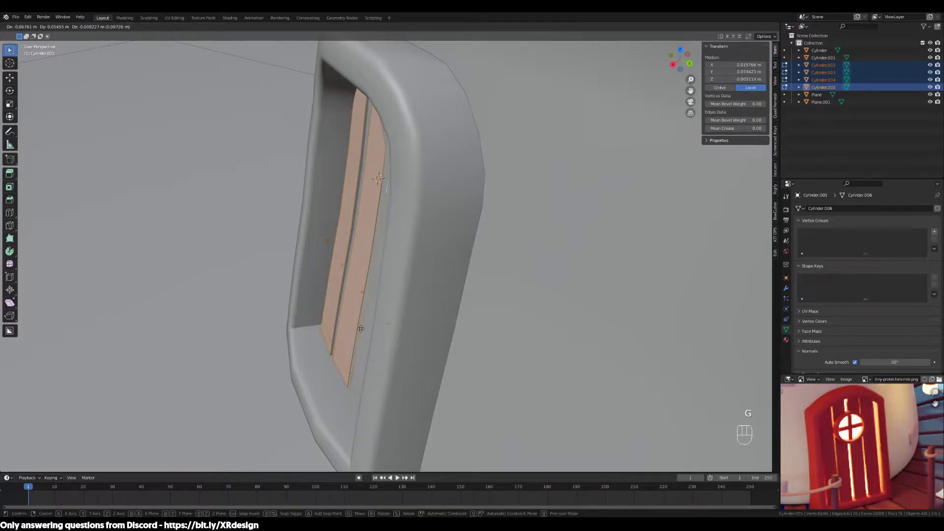
key("shift+z")
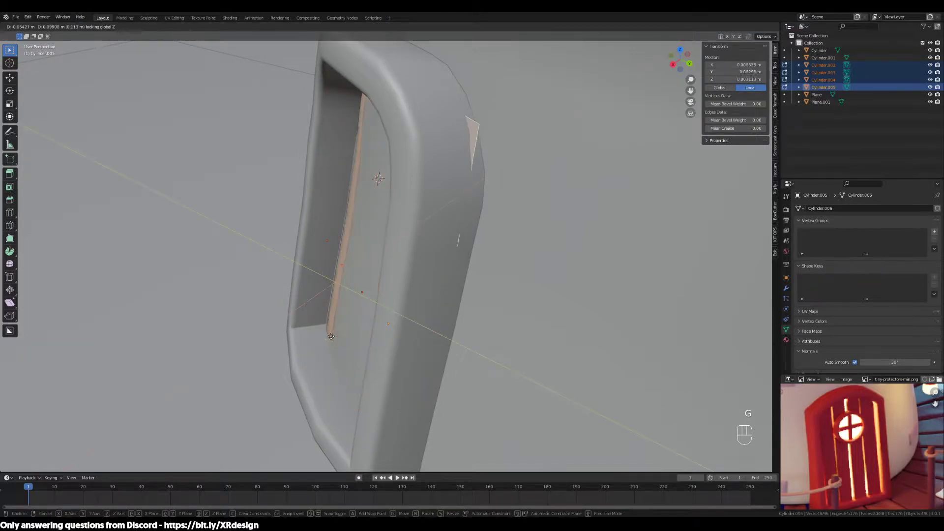
left_click(348, 169)
Push the planks' front faces deeper into the frame with two horizontal moves, keeping the Z axis locked.
middle_click_drag(339, 135, 383, 183)
key("g")
key("shift+z")
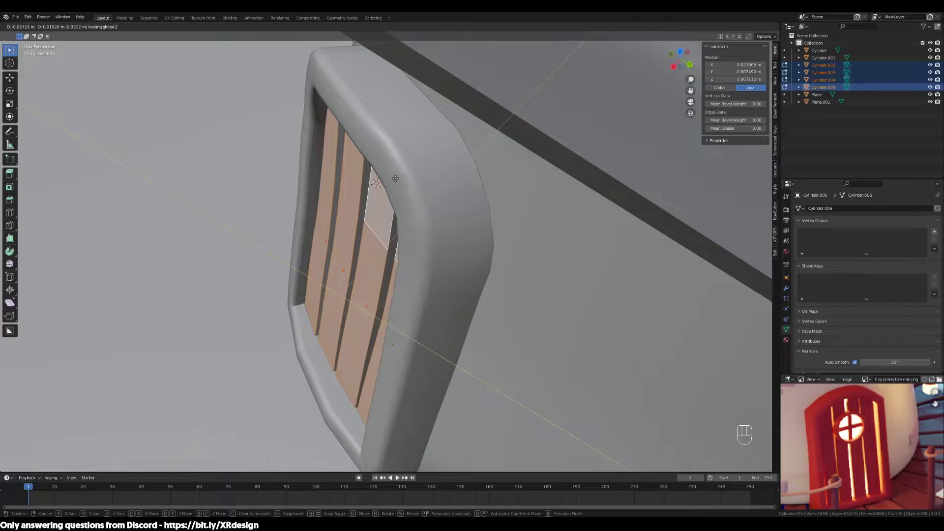
left_click(395, 179)
middle_click_drag(395, 179, 440, 211)
key("g")
key("shift+z")
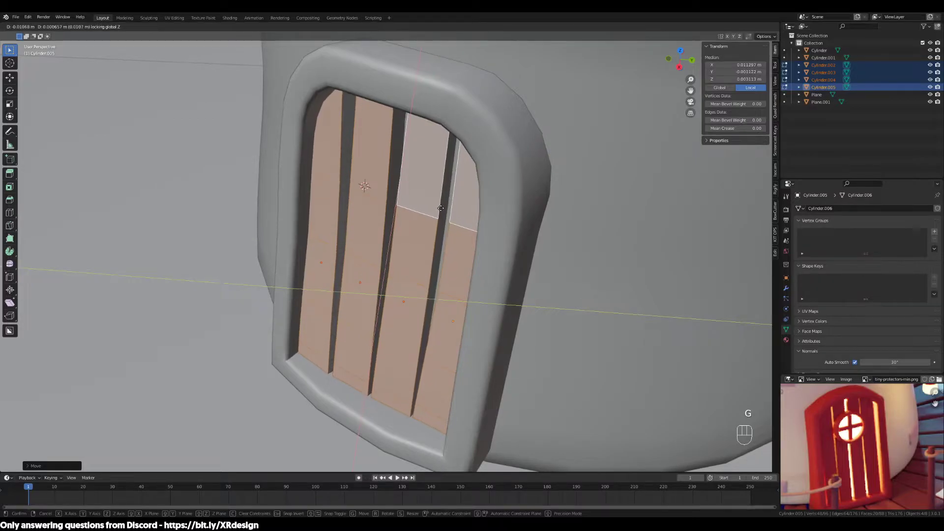
left_click(441, 208)
Readjust the depth of the planks' front faces inside the frame, again moving them with the Z axis locked.
middle_click_drag(440, 209, 479, 222)
key("g")
key("shift+z")
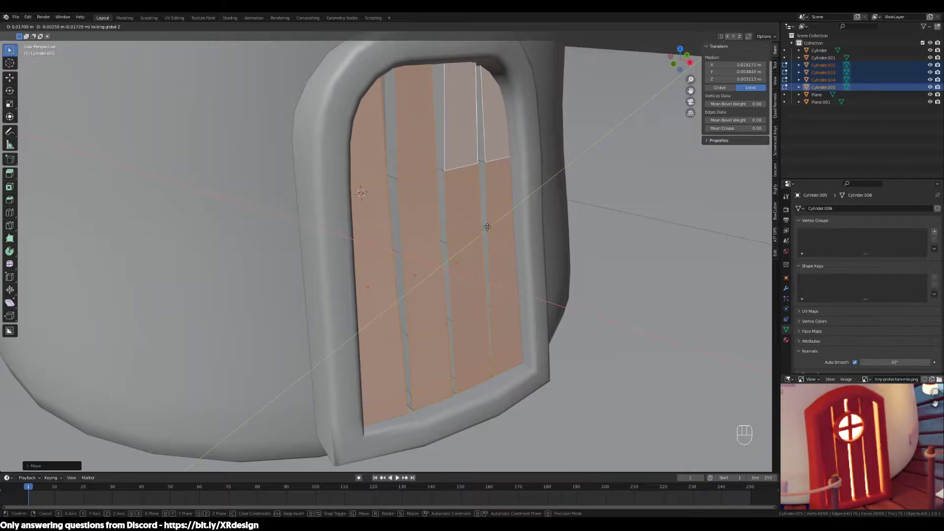
left_click(508, 243)
middle_click_drag(508, 243, 552, 282)
key("g")
key("shift+z")
left_click(548, 286)
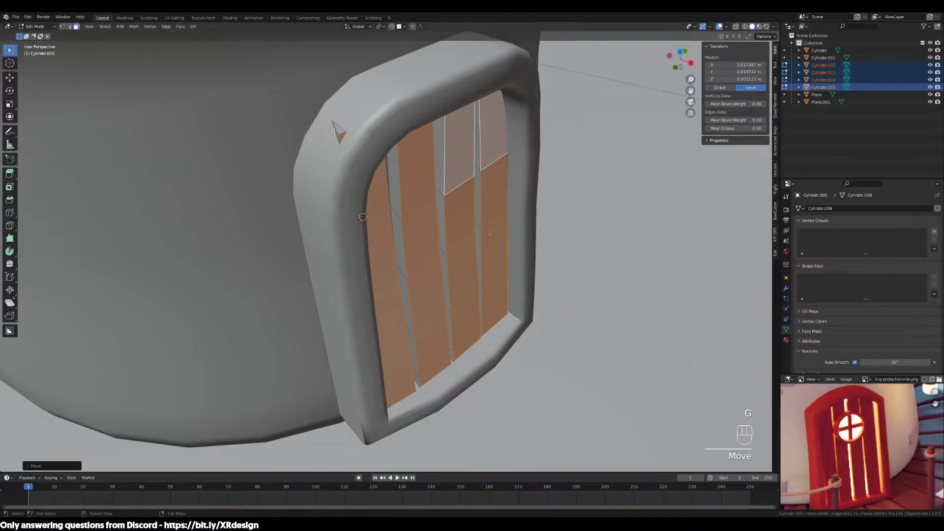
Move the left plank's upper corner vertex that pokes through the frame back inside it in wireframe, and leave Edit Mode.
left_click(337, 135)
key("1")
left_click(339, 140)
mouse_move(340, 140)
middle_mouse_down()
mouse_move(369, 141)
mouse_move(329, 146)
mouse_move(394, 202)
middle_mouse_up()
key("z")
scroll(344, 172, "up", 2)
key("g")
middle_click_drag(412, 193, 484, 199)
key("g")
left_click(484, 200)
key("z")
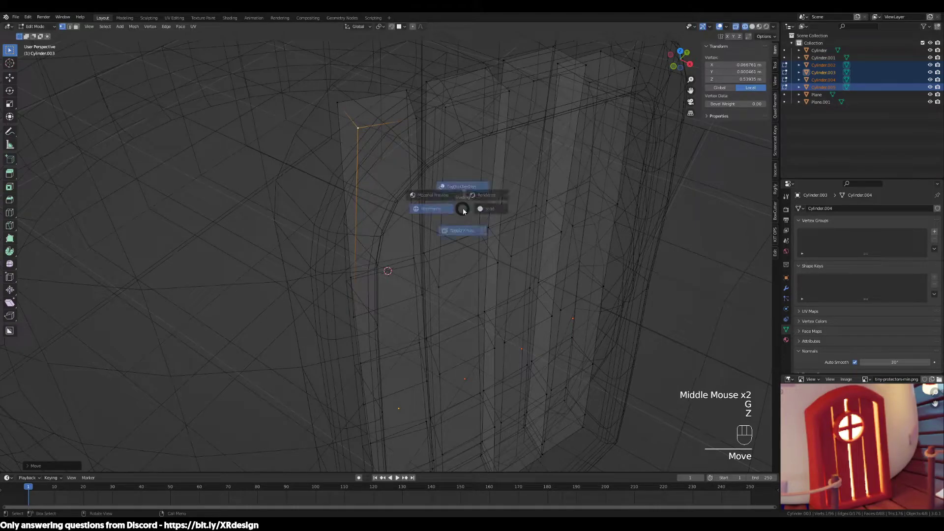
scroll(608, 233, "down", 2)
middle_click_drag(582, 253, 549, 259)
key("Tab")
Place the 3D cursor on the upper middle of the door planks, where the reference shows the round window.
left_click(520, 288)
middle_click_drag(533, 314, 419, 303)
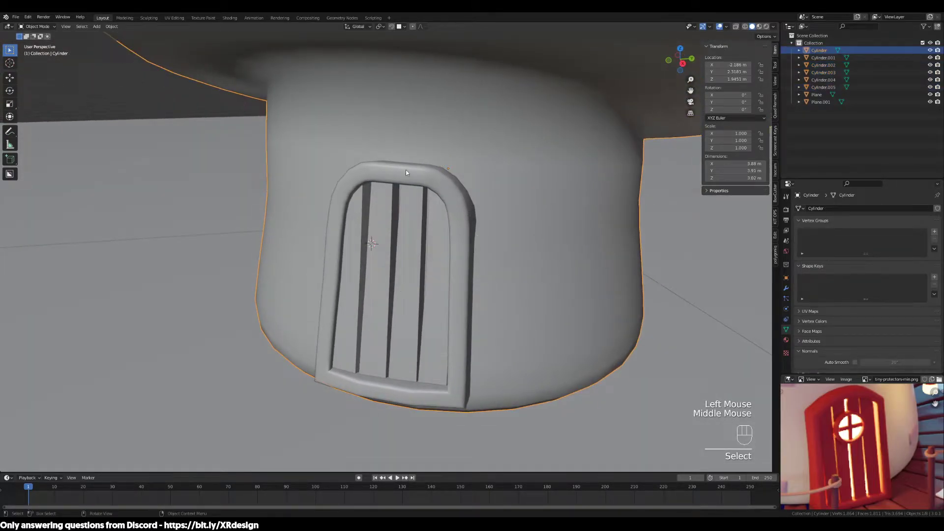
right_click(394, 231, "shift")
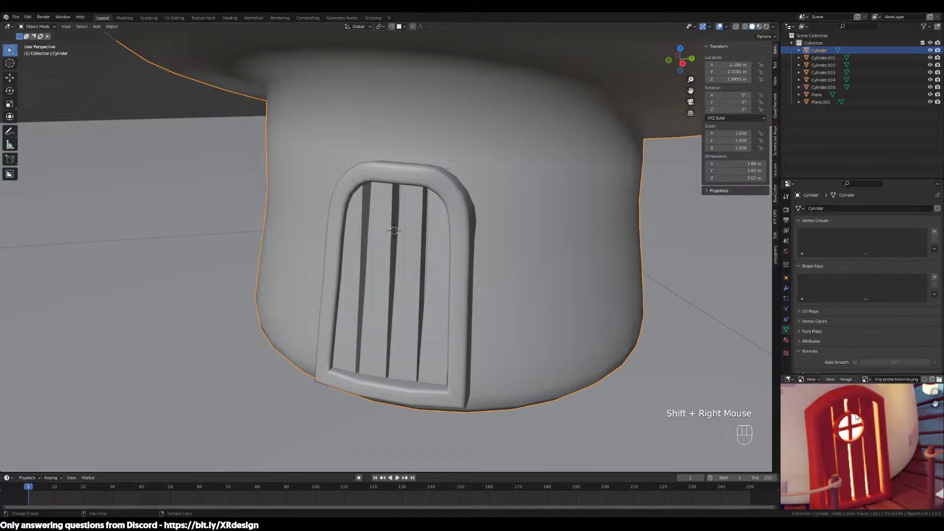
scroll(476, 238, "up", 2)
middle_click_drag(453, 221, 343, 215)
right_click_drag(343, 215, 343, 195, "shift")
middle_click_drag(344, 196, 429, 207)
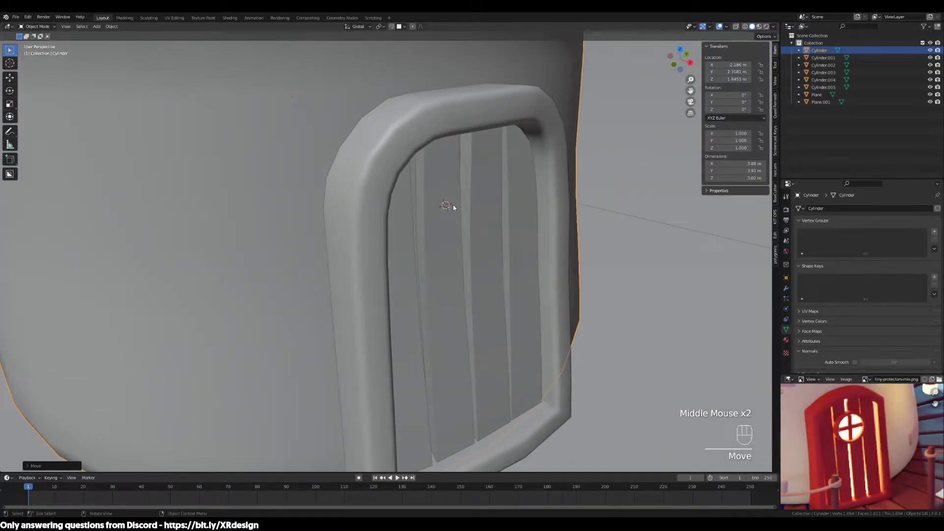
Select the third plank from the left and turn snapping back on.
left_click(443, 190)
left_click(485, 184)
left_click(485, 184)
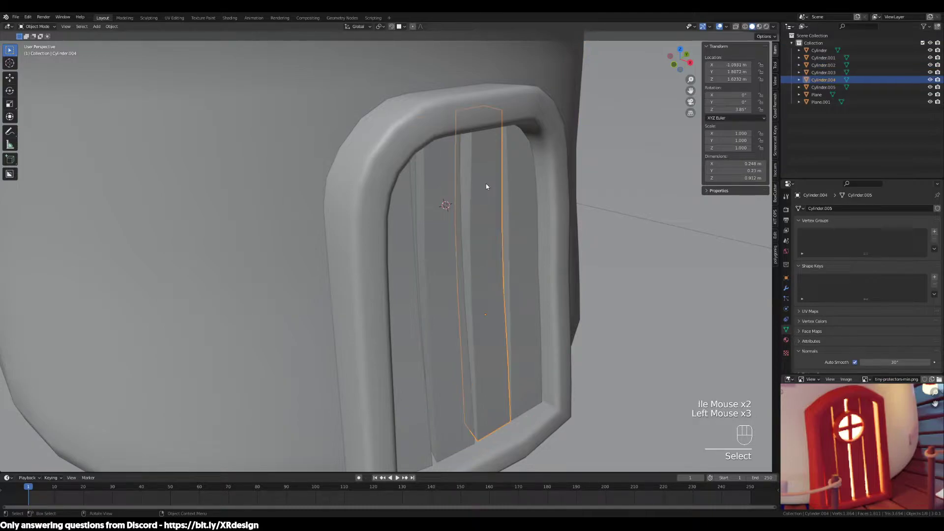
scroll(482, 182, "down", 2)
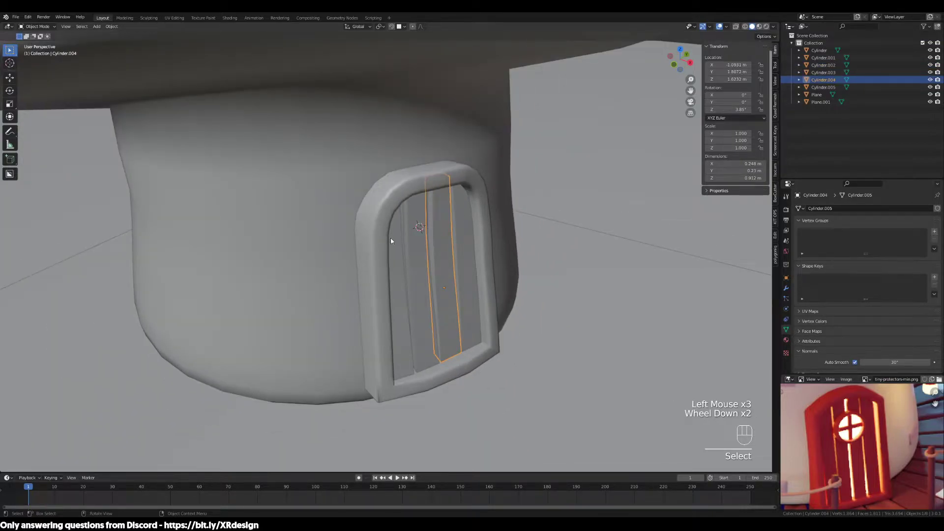
scroll(468, 210, "up", 3)
middle_click_drag(497, 205, 446, 147)
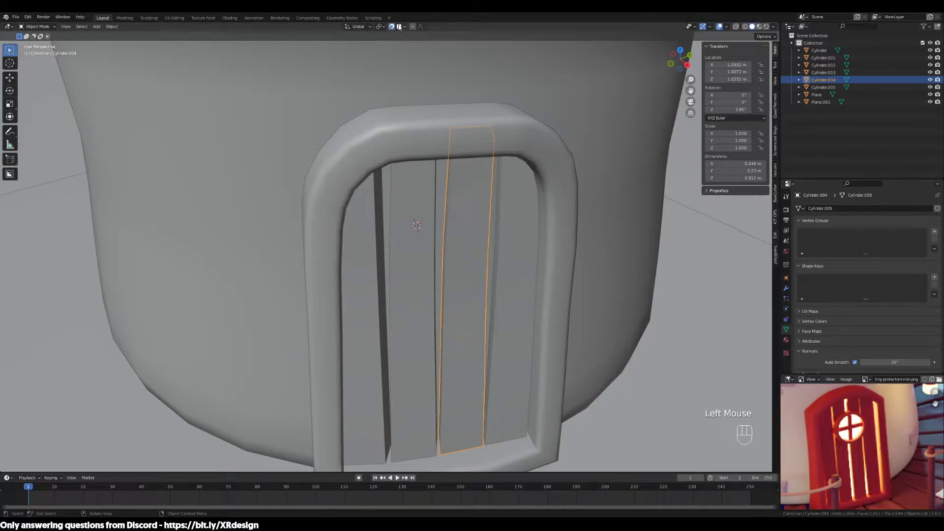
Add a mesh circle at the 3D cursor on the door for the round window.
key("shift+a")
mouse_move(449, 240)
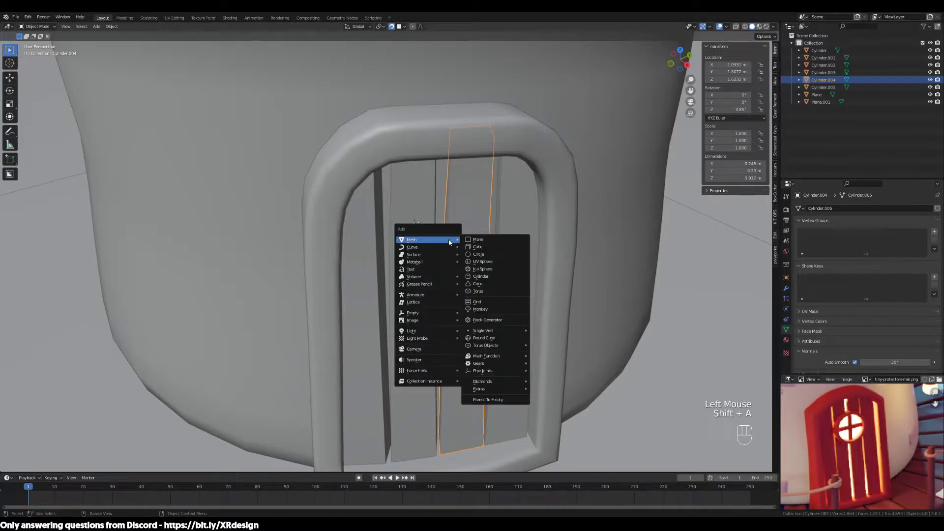
left_click(482, 254)
scroll(485, 256, "down", 2)
scroll(485, 258, "down", 2)
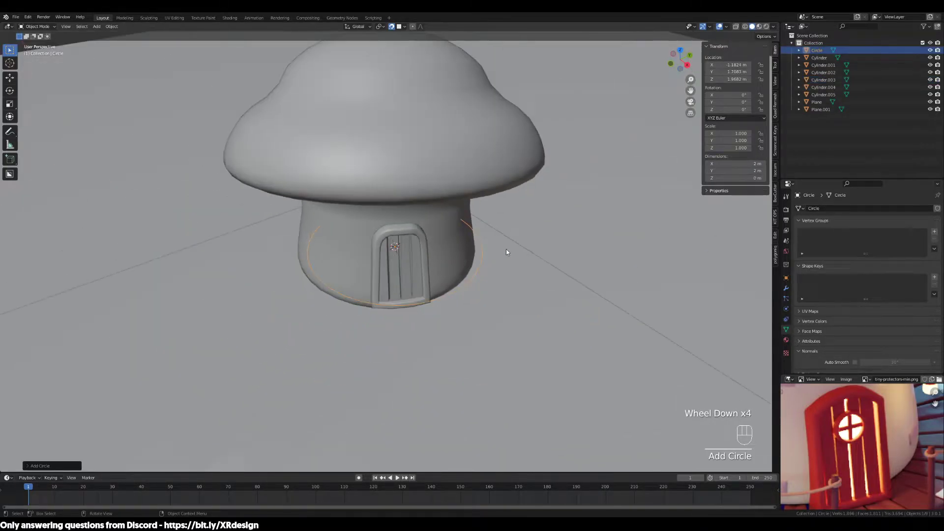
middle_click_drag(618, 263, 600, 266)
scroll(601, 266, "up", 3)
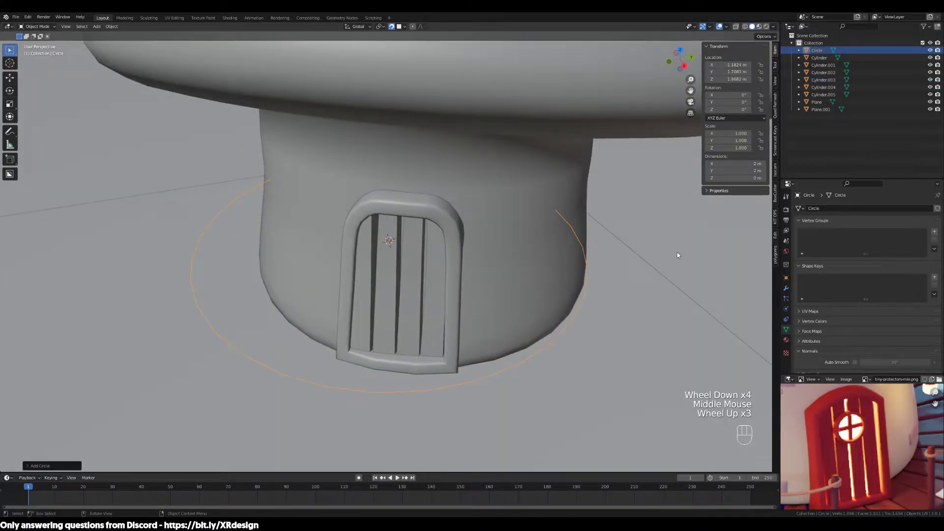
Fill the window circle with a face and scale it down in Edit Mode to about 0.3 m across.
key("Tab")
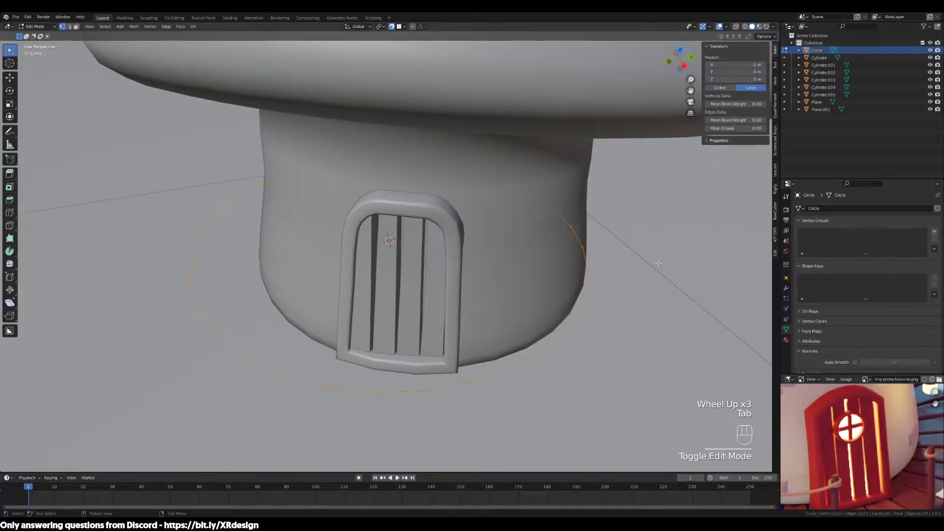
key("f")
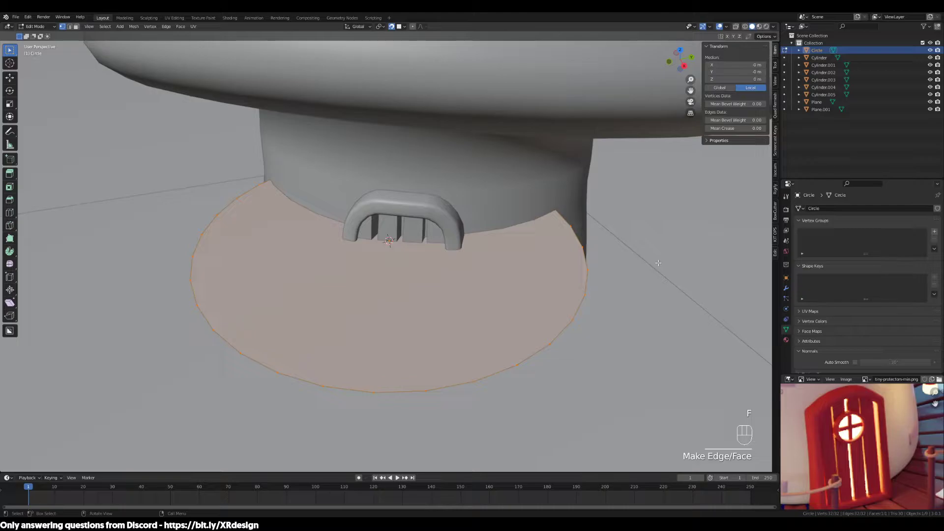
key("Tab")
key("Tab")
key("s")
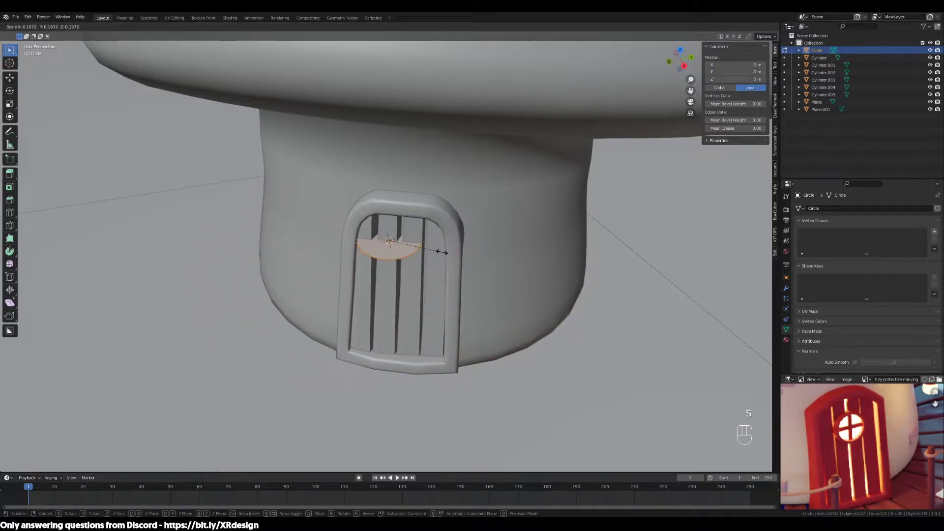
left_click(444, 252)
scroll(458, 251, "up", 3)
key("Tab")
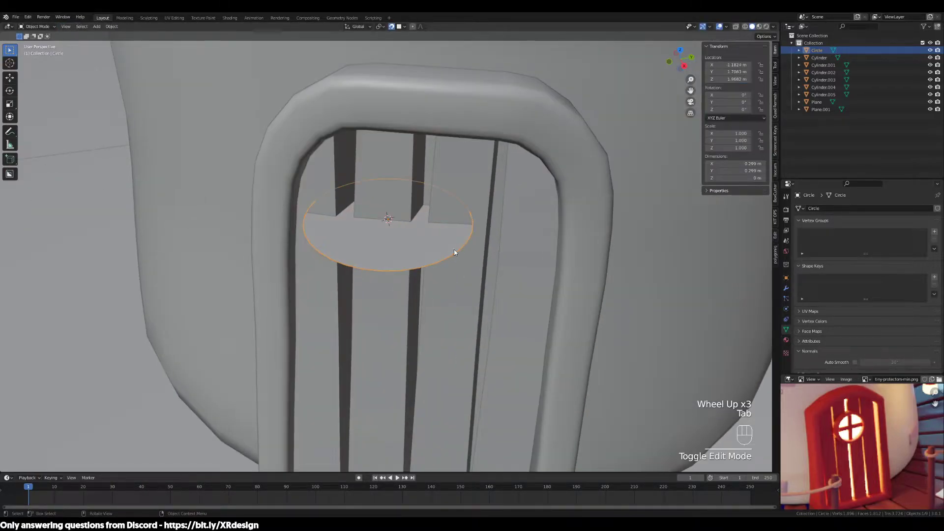
Move the window circle flat onto the upper door planks, using face snapping with Align Rotation to Target.
middle_click_drag(394, 236, 422, 232)
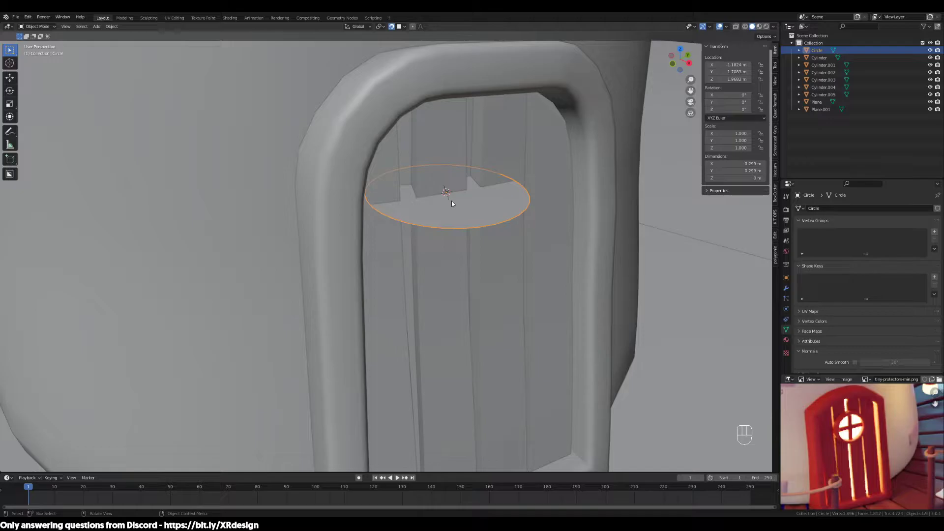
key("g")
key("Escape")
left_click(405, 28)
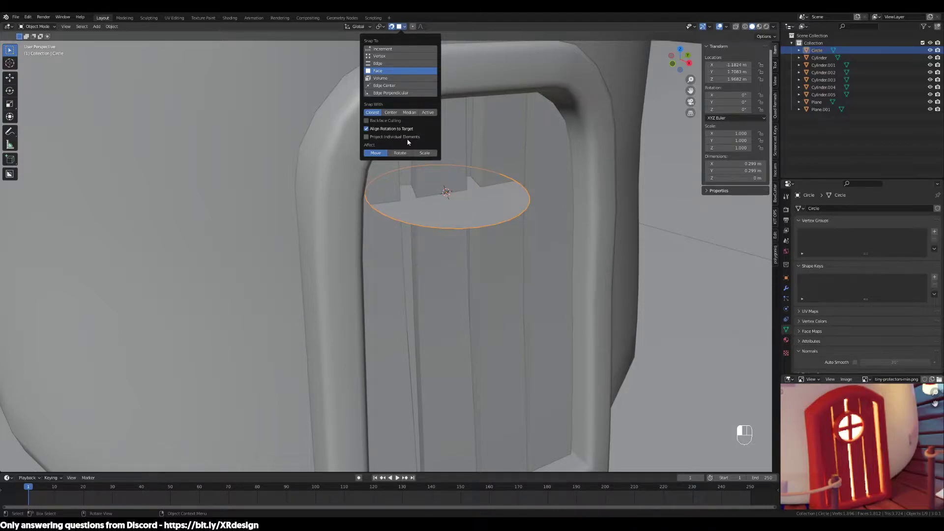
key("g")
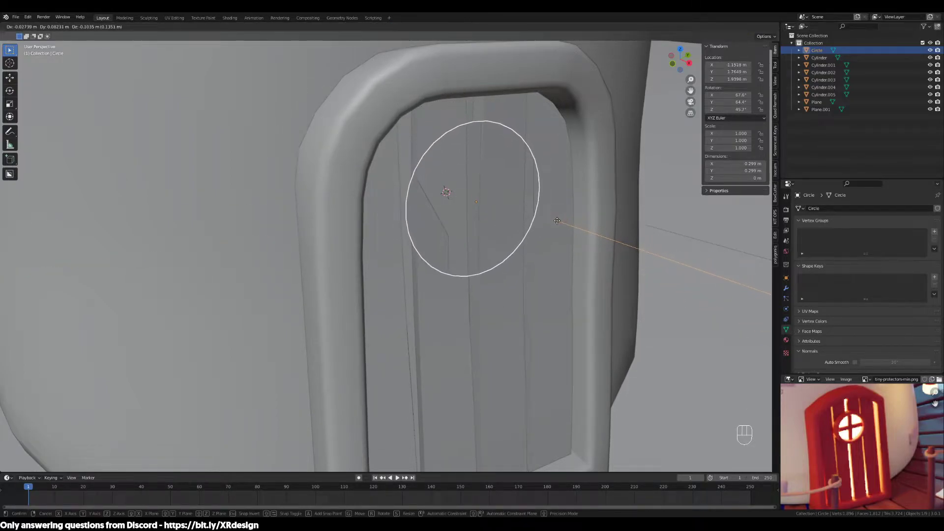
left_click(545, 221)
middle_click_drag(545, 221, 567, 221)
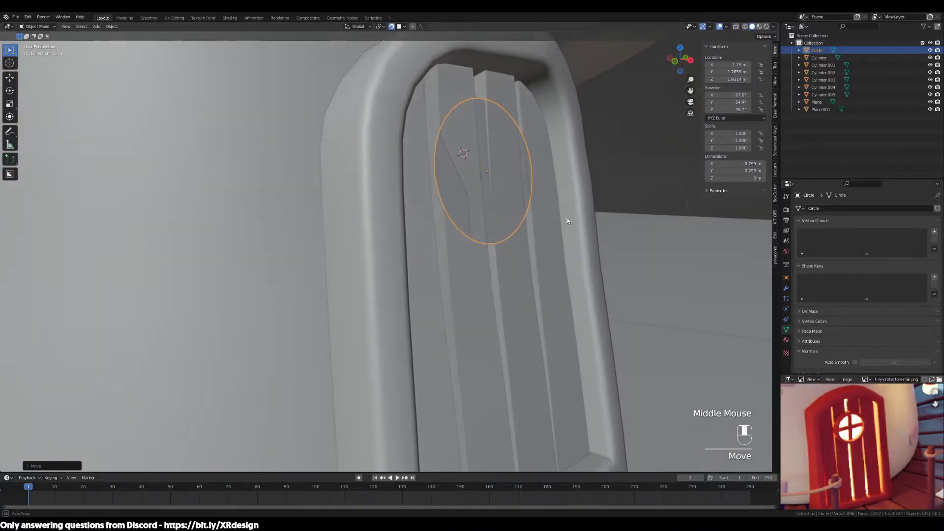
left_click(463, 100)
left_click(476, 142)
left_click(464, 126)
left_click(461, 118)
left_click(469, 117)
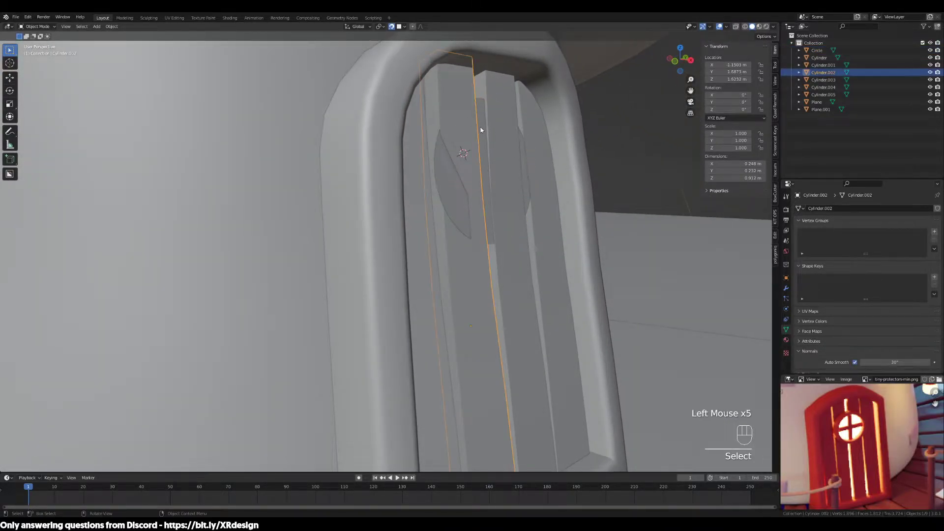
left_click(507, 168)
left_click(486, 167)
Move the window circle slightly higher so it sits over the gap between the two middle planks.
middle_click_drag(526, 224, 491, 234)
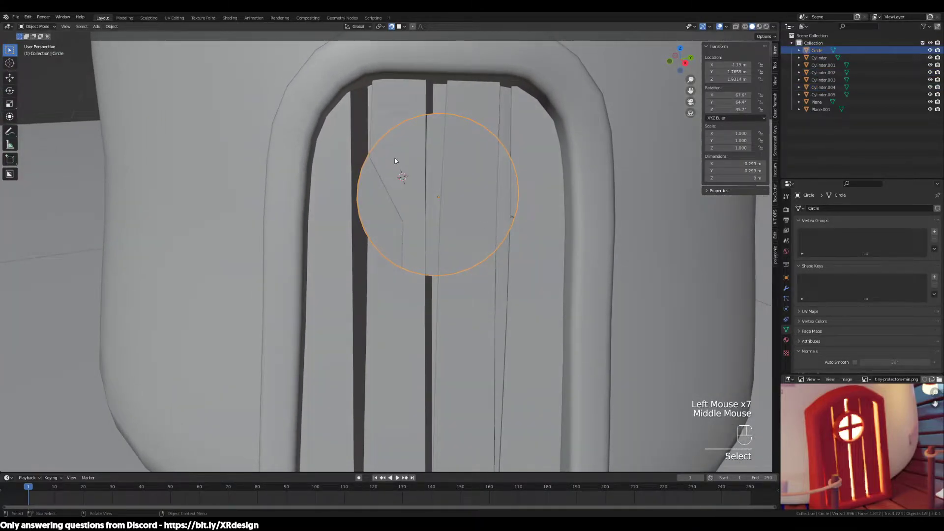
key("g")
key("Escape")
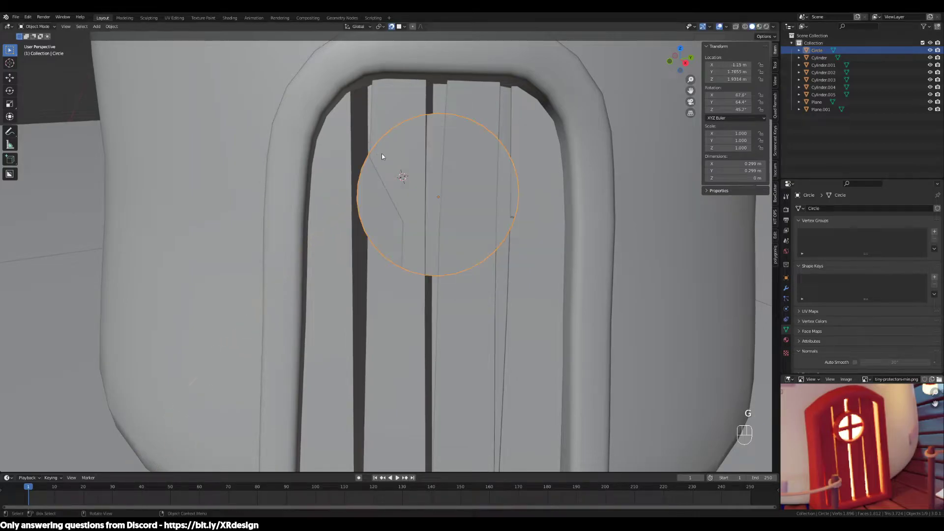
key("g")
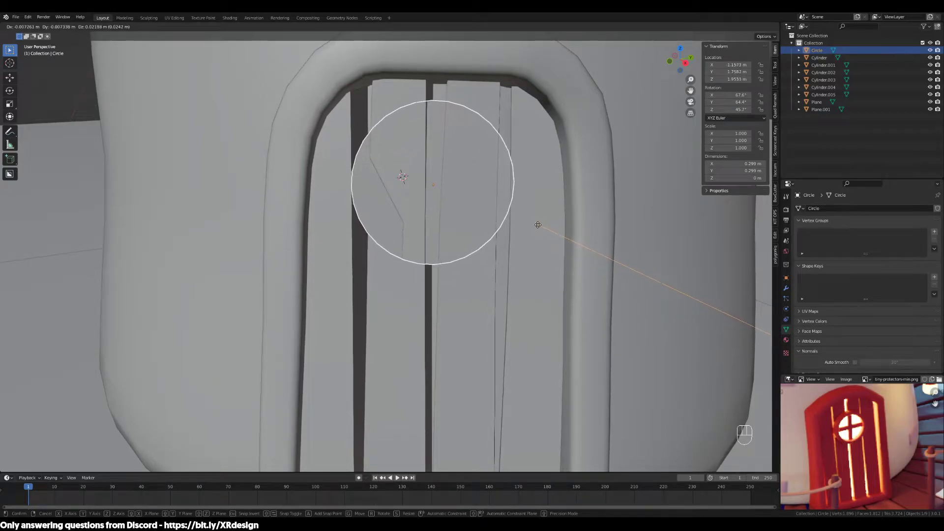
left_click(537, 226)
scroll(541, 219, "down", 4)
Rotate the window circle slightly about the global Z axis to a Z rotation of about 43°, following the planks.
middle_click_drag(544, 210, 539, 244)
scroll(571, 229, "up", 2)
middle_click_drag(422, 196, 533, 231)
key("r")
left_click(567, 197)
key("r")
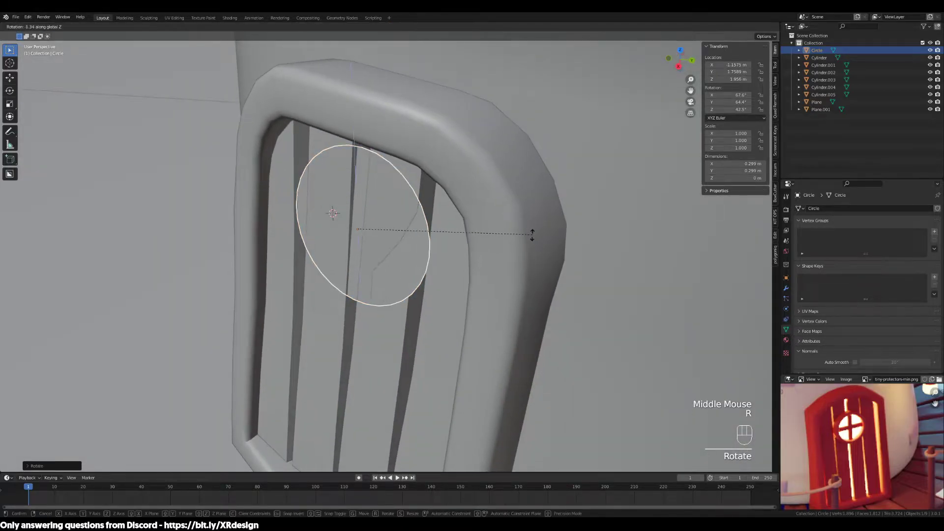
left_click(533, 232)
Scale the window circle down to about 0.23 m across so it spans the two middle planks.
middle_click_drag(482, 246, 489, 148)
key("s")
left_click(533, 226)
left_click(490, 109)
left_click(385, 107)
left_click(455, 106)
left_click(413, 106)
left_click(429, 146)
left_click(430, 146)
key("s")
left_click(503, 166)
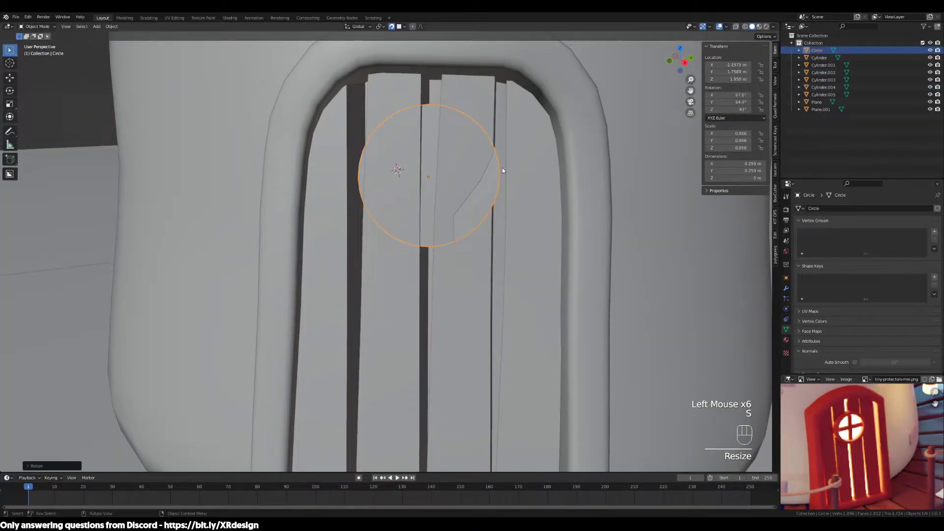
key("s")
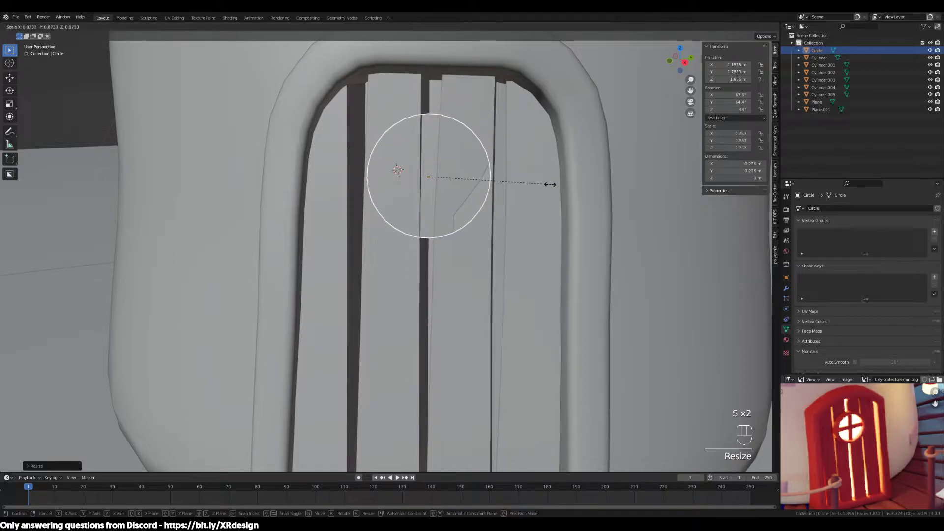
left_click(553, 189)
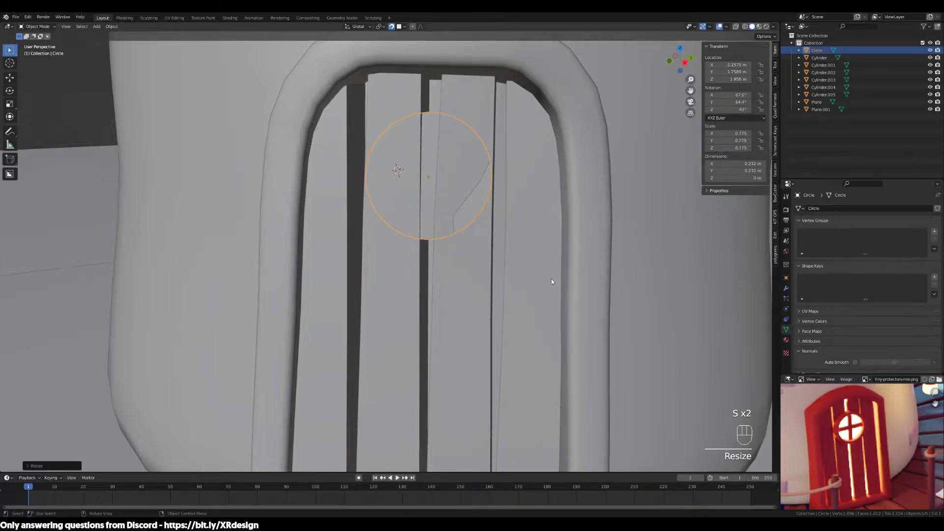
Enter Edit Mode on the window circle.
middle_click_drag(559, 287, 495, 300)
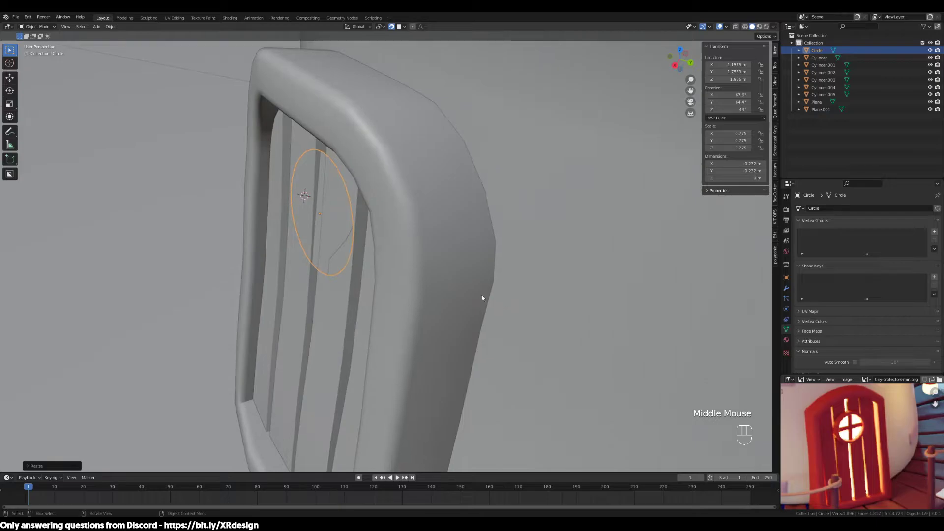
middle_click_drag(342, 263, 420, 260, "shift")
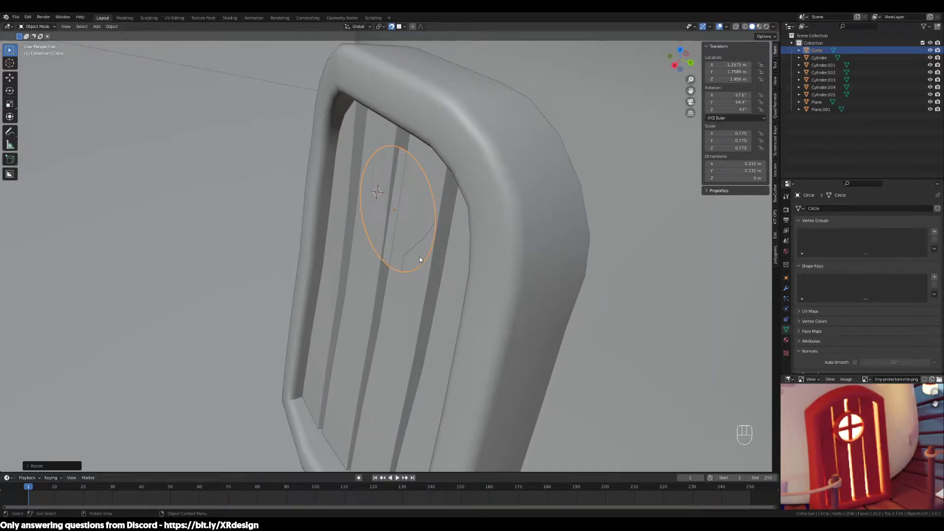
middle_click_drag(412, 232, 418, 232)
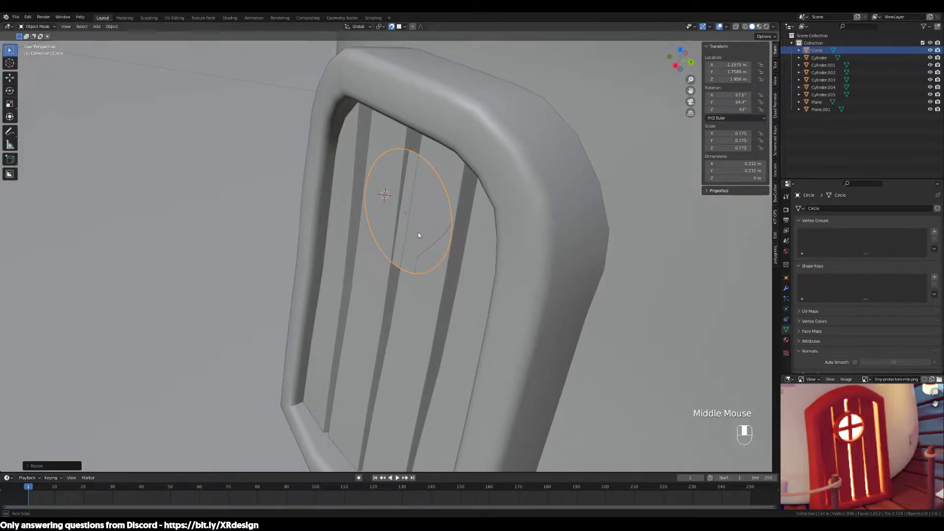
key("Tab")
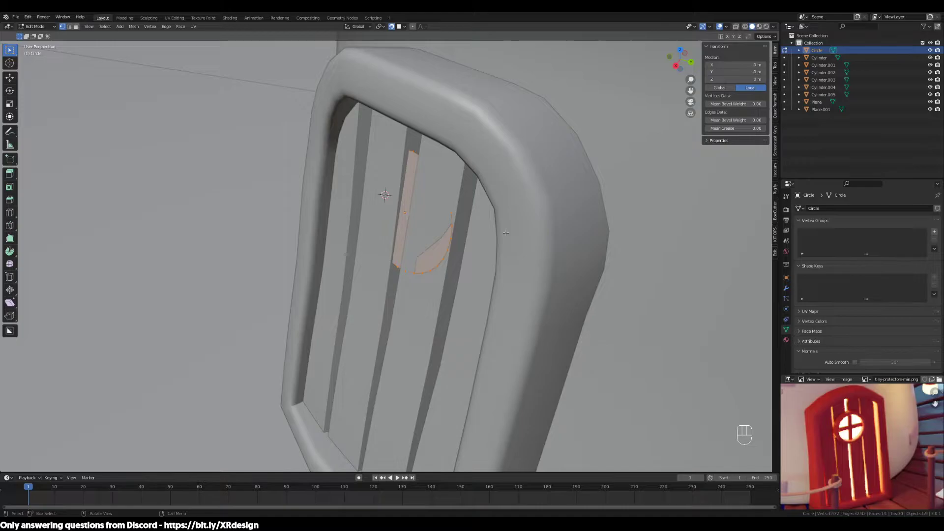
key("e")
right_click(461, 184)
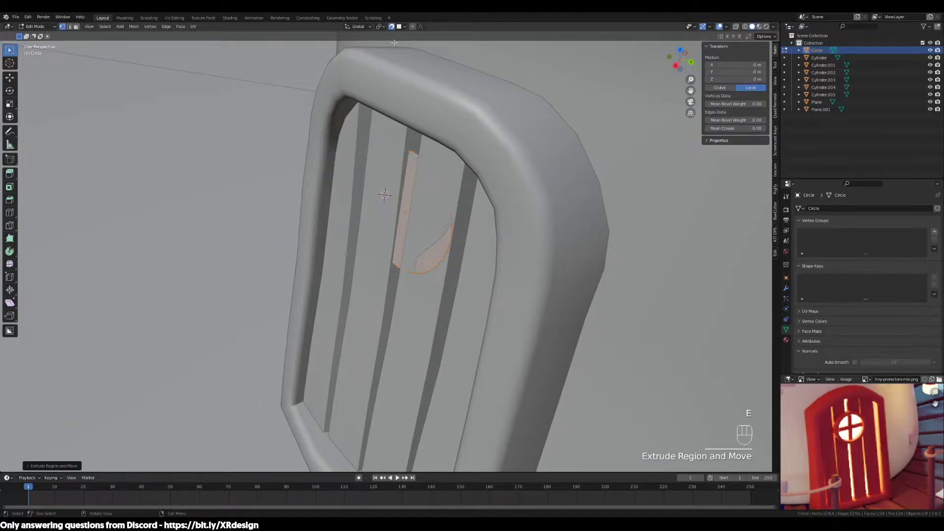
key("ctrl+z")
Turn snapping off and extrude the circle's face outward from the planks by about 0.04 m.
left_click(391, 27)
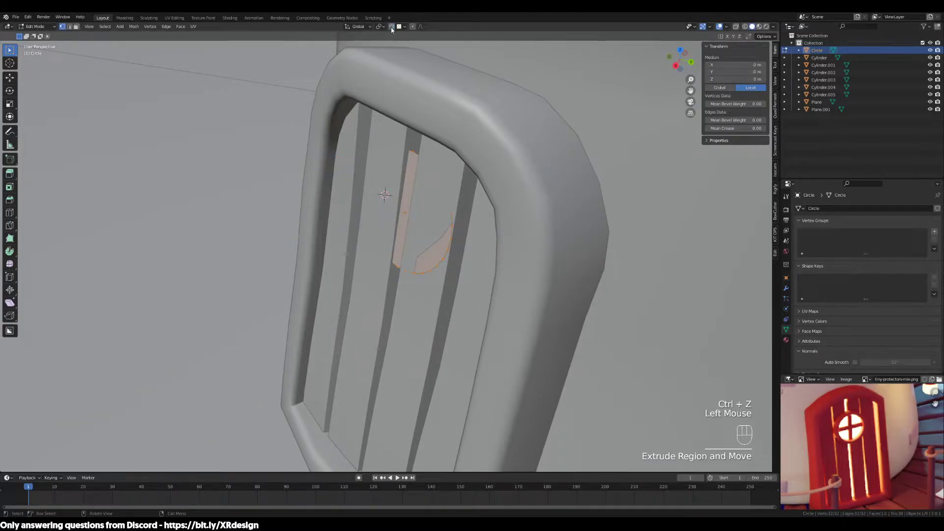
middle_click_drag(562, 164, 567, 166)
key("e")
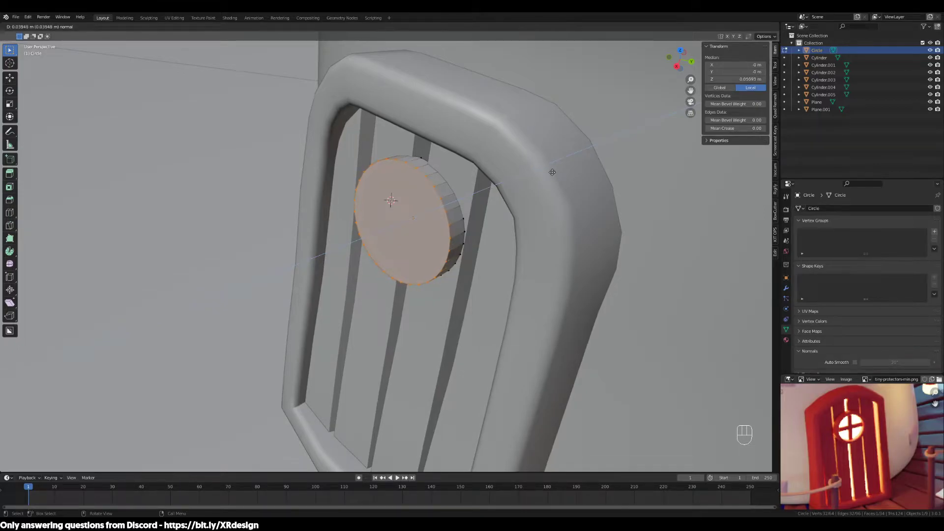
left_click(552, 173)
Inset the disc's front face to form a rim and extrude the inner face about 0.03 m inward.
middle_click_drag(525, 271, 573, 268)
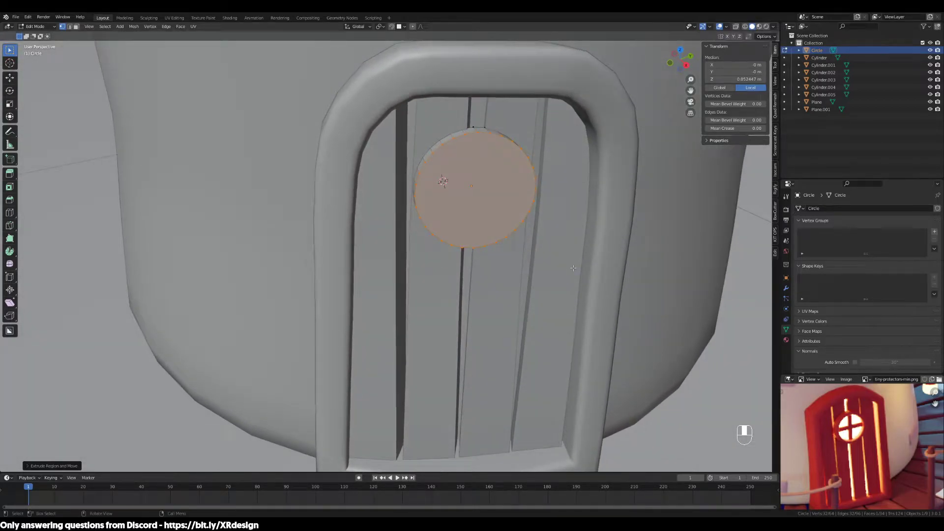
middle_click_drag(573, 283, 590, 273)
key("i")
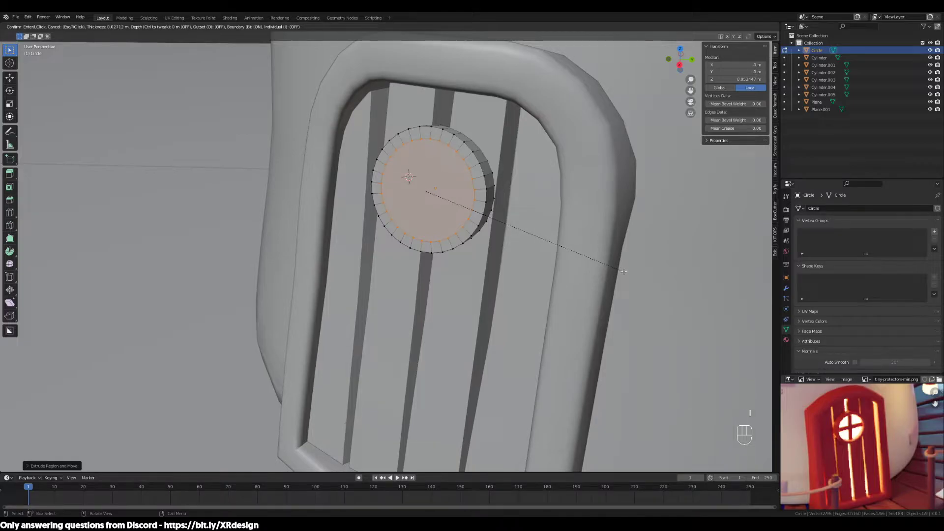
left_click(621, 268)
middle_click_drag(621, 268, 564, 298)
key("e")
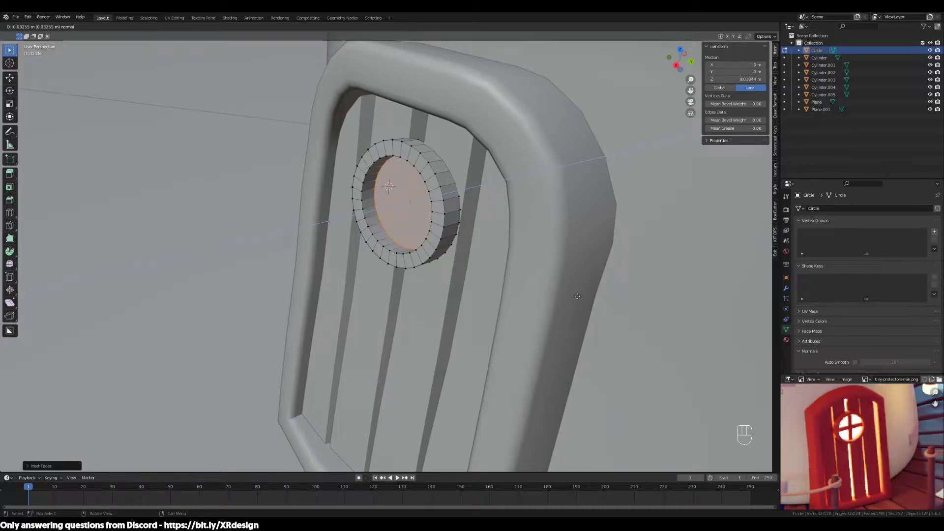
left_click(577, 296)
Switch the window rim's mesh to face selection in Edit Mode.
scroll(541, 225, "up", 3)
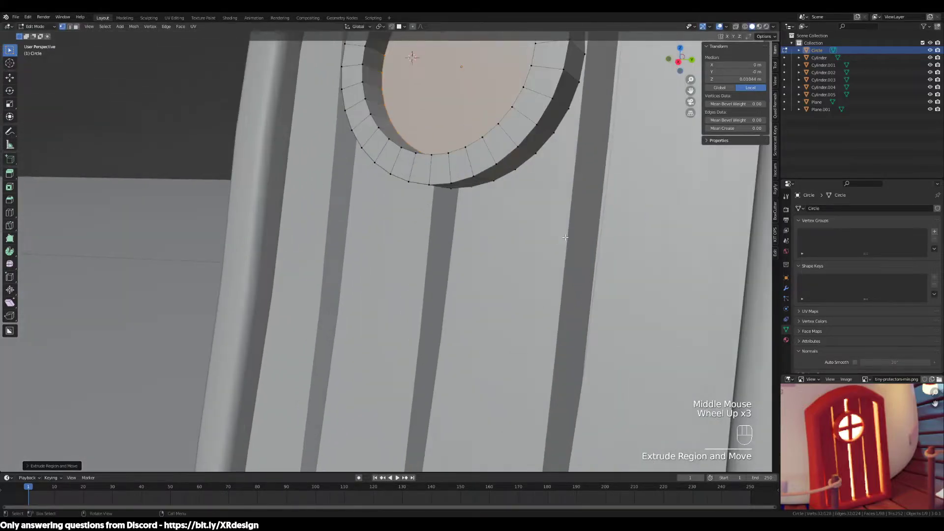
middle_click_drag(541, 225, 444, 215, "shift")
scroll(458, 153, "down", 2)
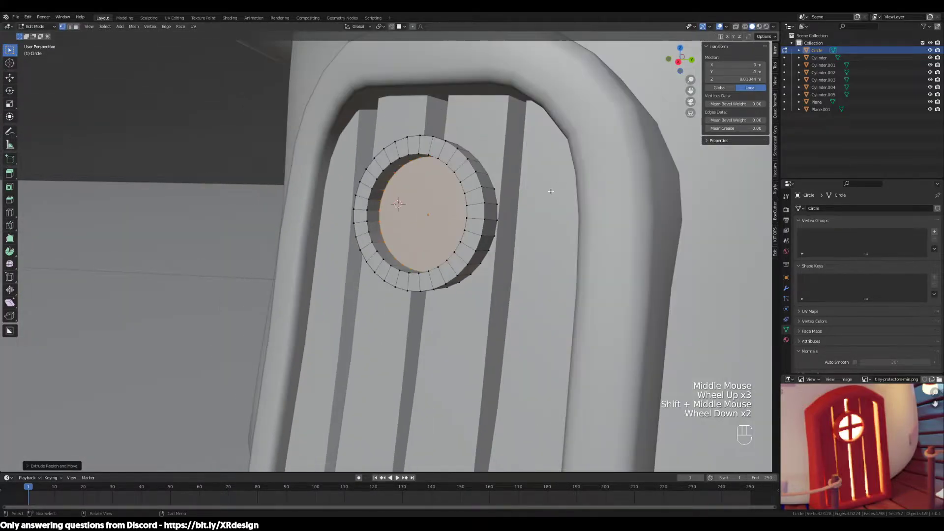
middle_click_drag(458, 153, 487, 177)
key("Tab")
scroll(556, 250, "up", 2)
key("Tab")
key("3")
middle_click_drag(487, 177, 464, 144)
left_click(418, 98)
middle_click_drag(418, 98, 456, 202)
left_click(442, 112)
scroll(446, 121, "down", 2)
left_click(415, 370, "shift")
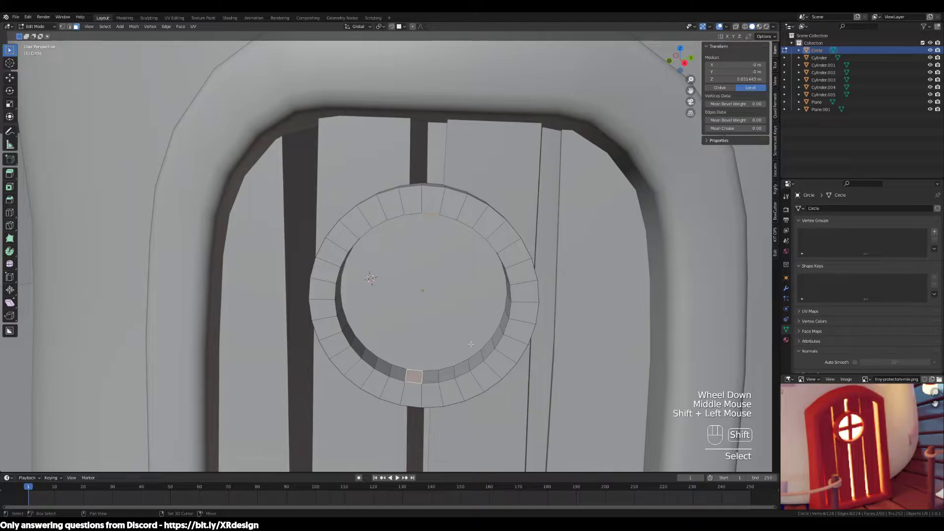
middle_click_drag(415, 371, 421, 215)
middle_click_drag(490, 207, 440, 247)
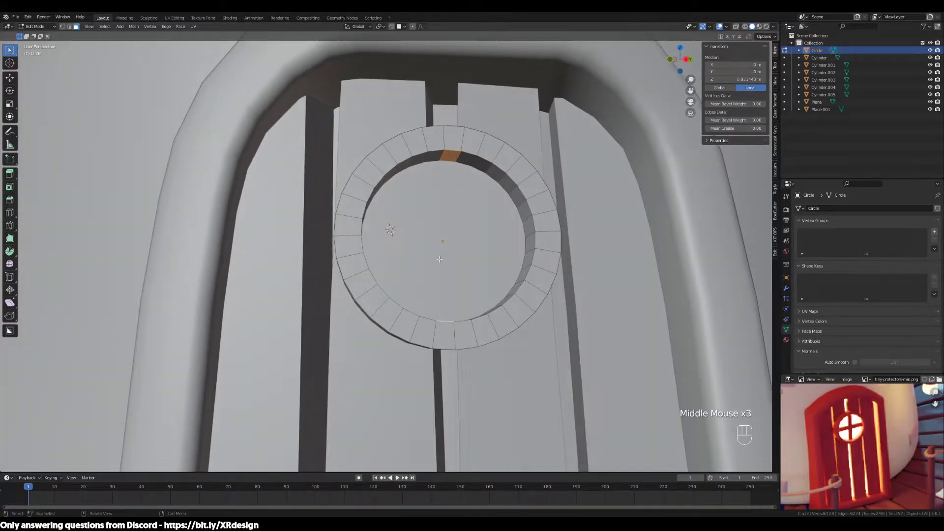
left_click(438, 166)
middle_click_drag(437, 166, 423, 344)
left_click(422, 345, "shift")
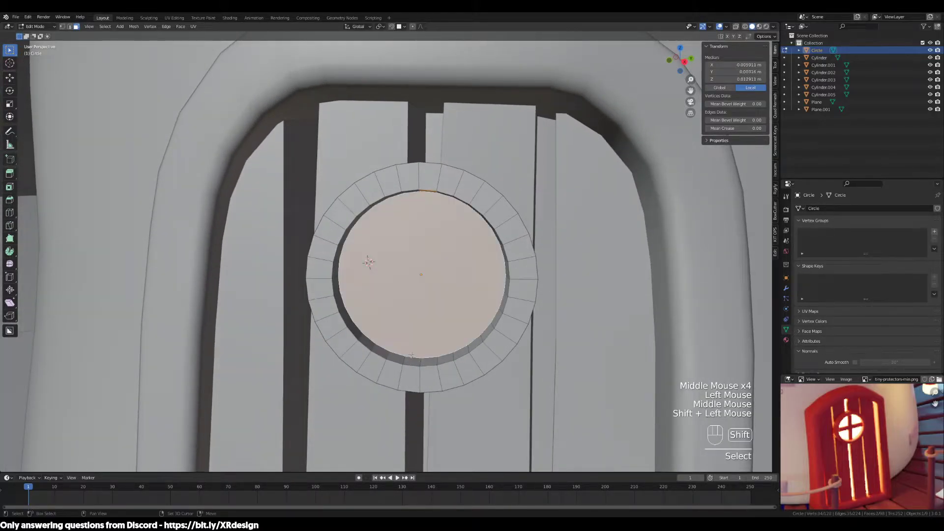
Select the opposite lower and upper faces of the rim's inner wall and duplicate them in place for the window's vertical bar.
left_click(412, 363)
middle_click_drag(427, 308, 426, 275)
left_click(435, 147, "shift")
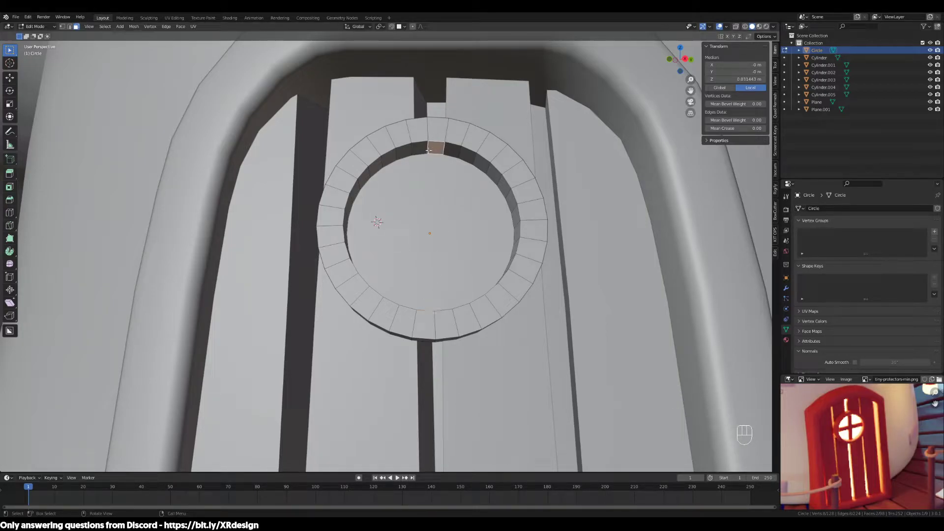
scroll(856, 436, "up", 2)
middle_click_drag(868, 432, 838, 404)
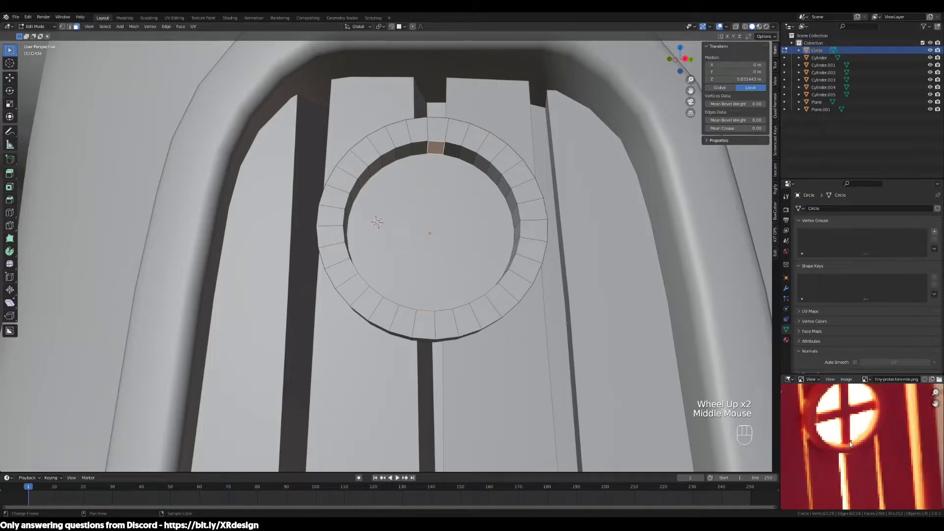
middle_click_drag(466, 266, 470, 224)
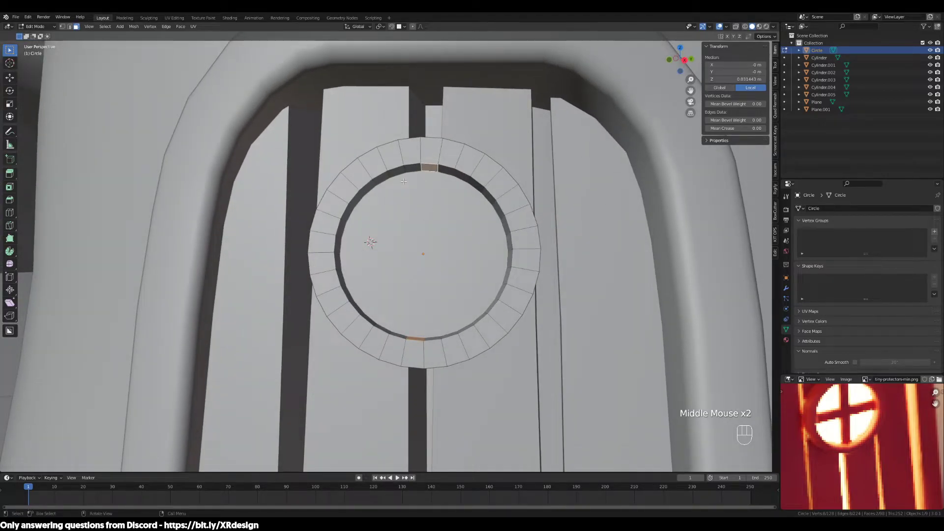
key("shift+d")
right_click(471, 289)
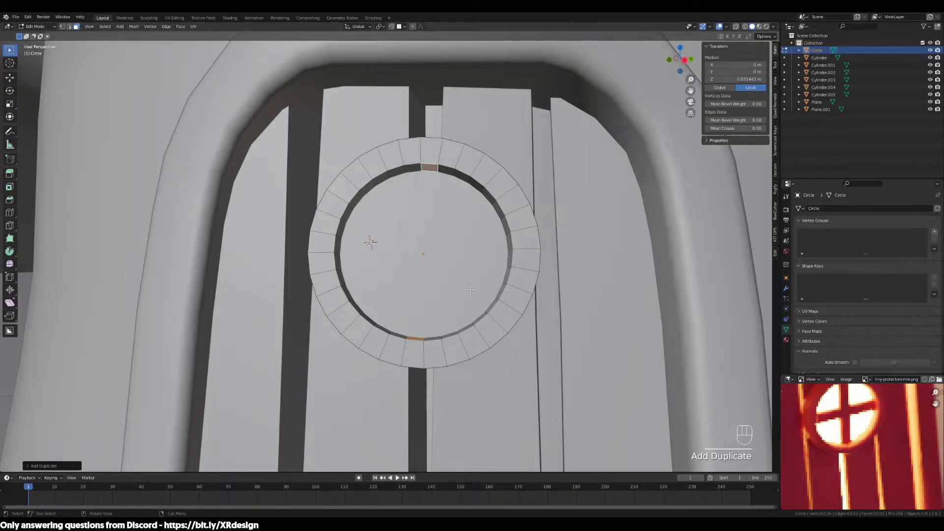
Separate the duplicated inner-wall faces into their own object and enter its Edit Mode with both faces selected.
key("p")
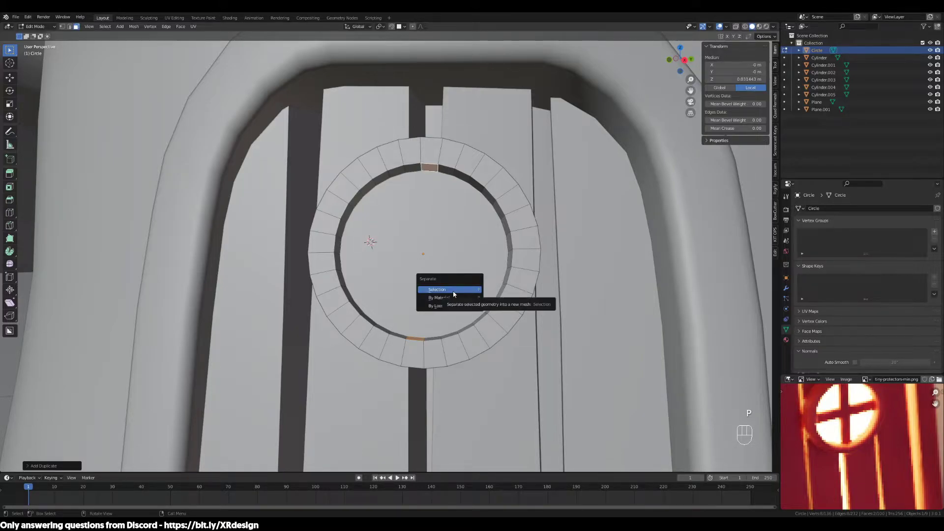
left_click(451, 290)
scroll(449, 302, "down", 2)
middle_click_drag(449, 302, 390, 310)
scroll(456, 324, "up", 2)
key("Tab")
left_click(427, 387)
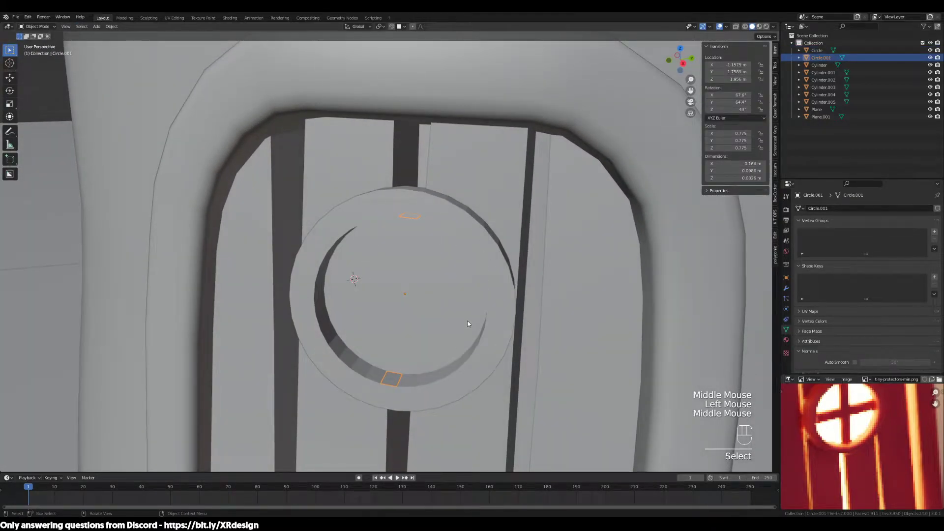
middle_click_drag(467, 324, 488, 320)
key("Tab")
scroll(504, 323, "up", 2)
key("a")
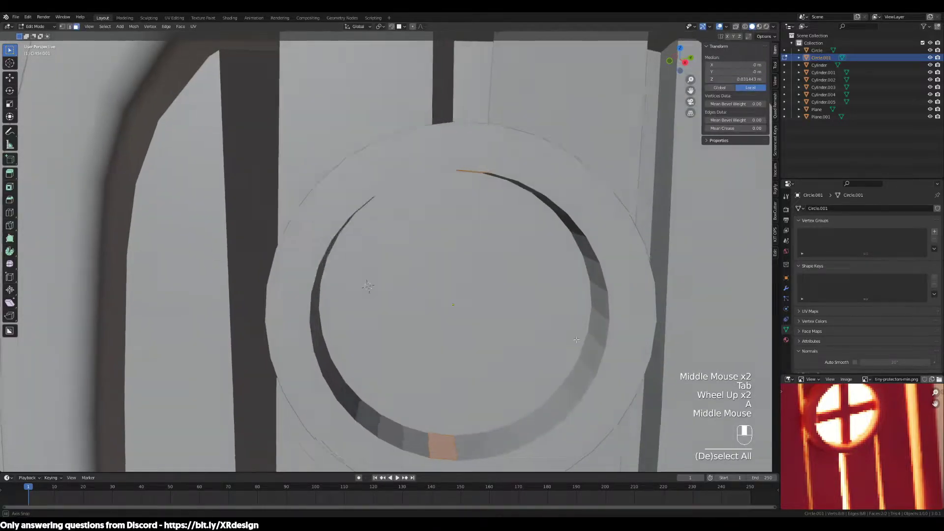
middle_click_drag(577, 339, 569, 336)
middle_click_drag(401, 244, 470, 229)
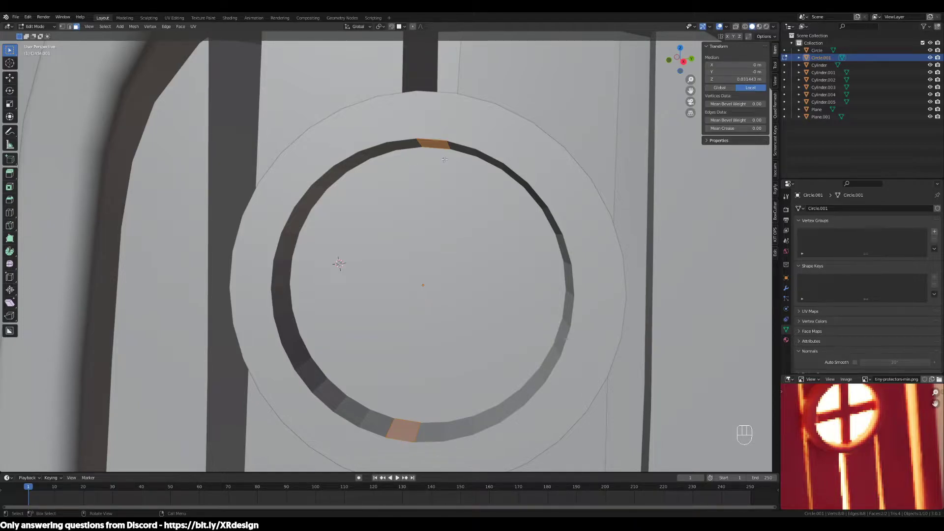
Bridge the two separated faces with LoopTools to form the window's vertical bar.
key("Tab")
scroll(453, 196, "down", 2)
left_click(440, 194)
left_click(418, 188)
left_click(418, 188)
middle_click_drag(418, 188, 425, 156)
left_click(426, 156)
middle_click_drag(466, 180, 450, 217)
key("Tab")
scroll(450, 217, "up", 2)
scroll(450, 217, "up", 1)
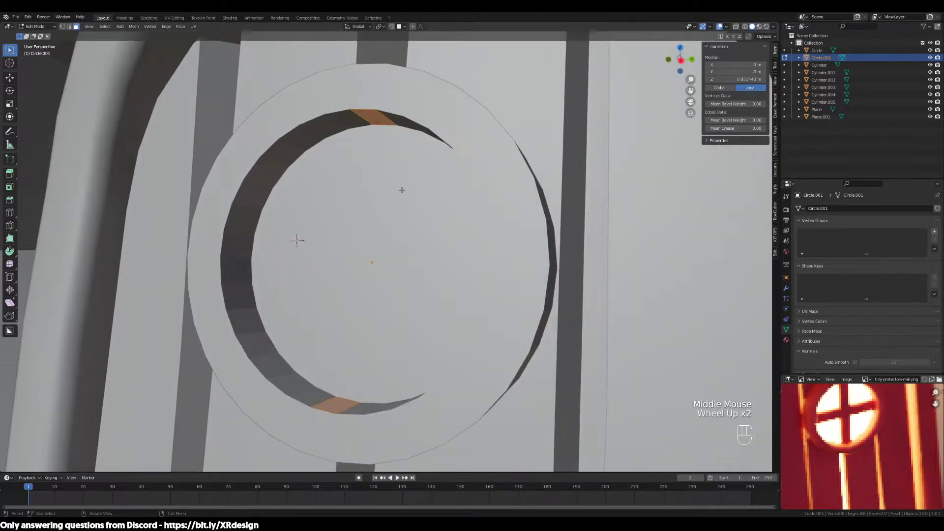
right_click(379, 120)
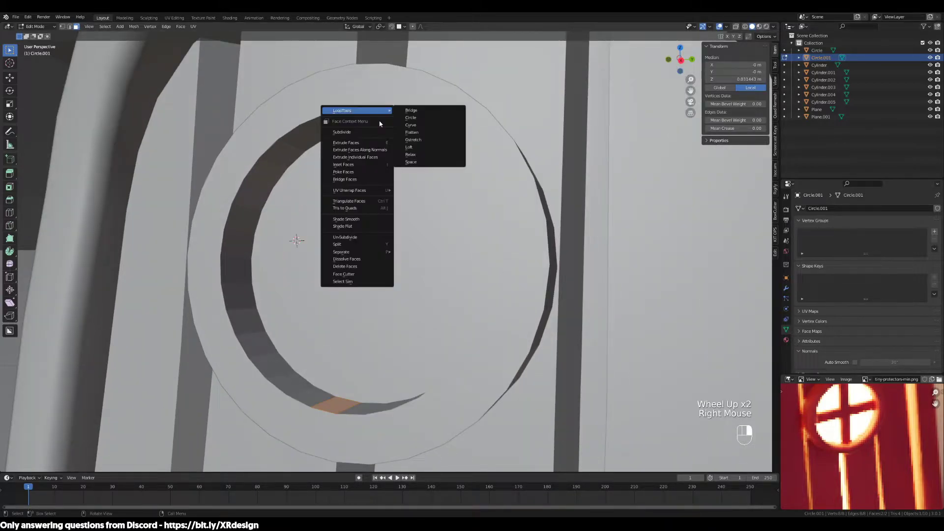
left_click(416, 110)
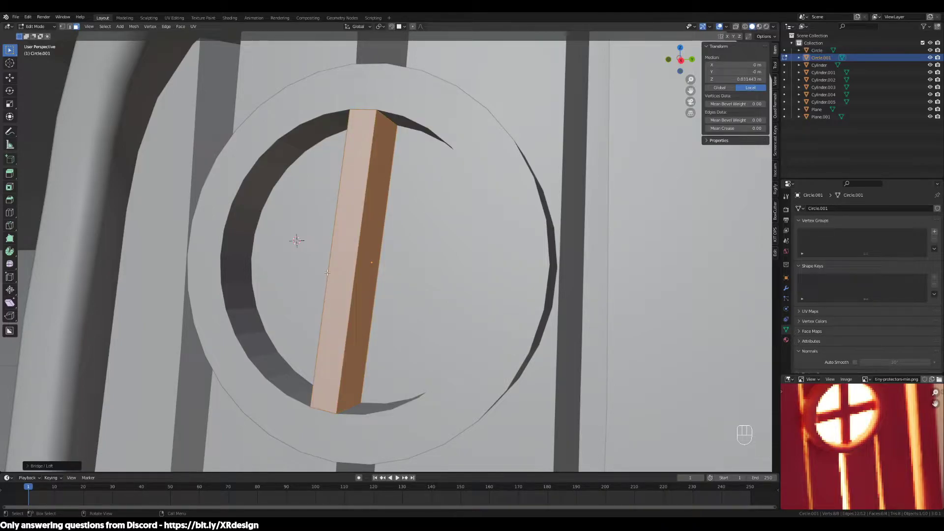
key("Tab")
right_click(357, 100)
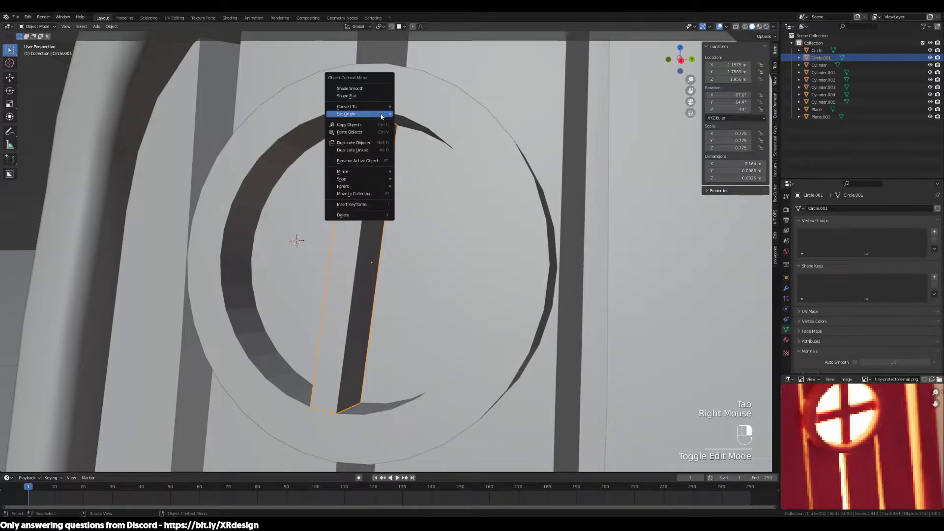
key("Tab")
right_click(381, 114)
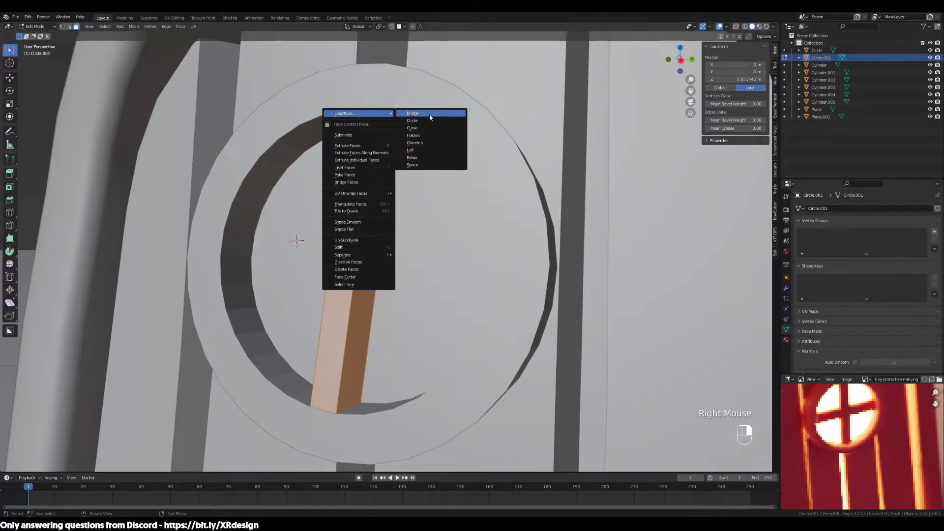
left_click(28, 17)
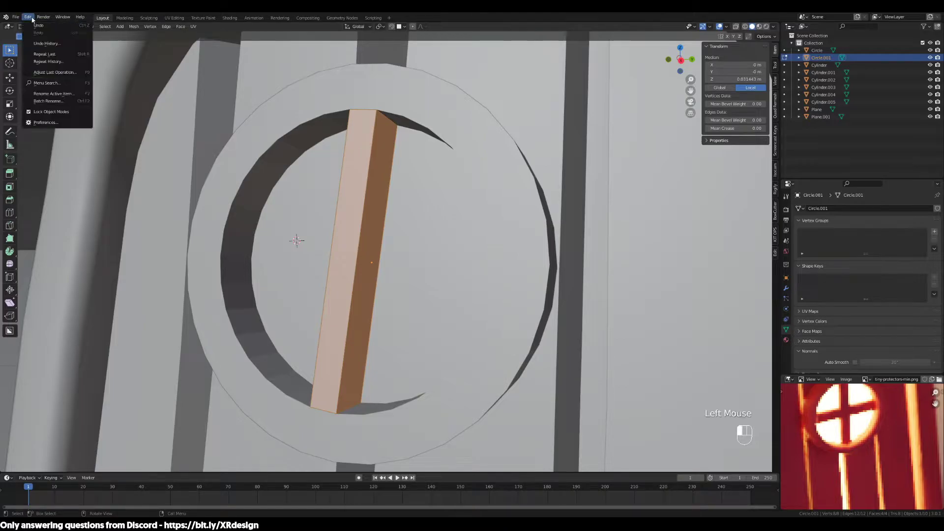
left_click(52, 112)
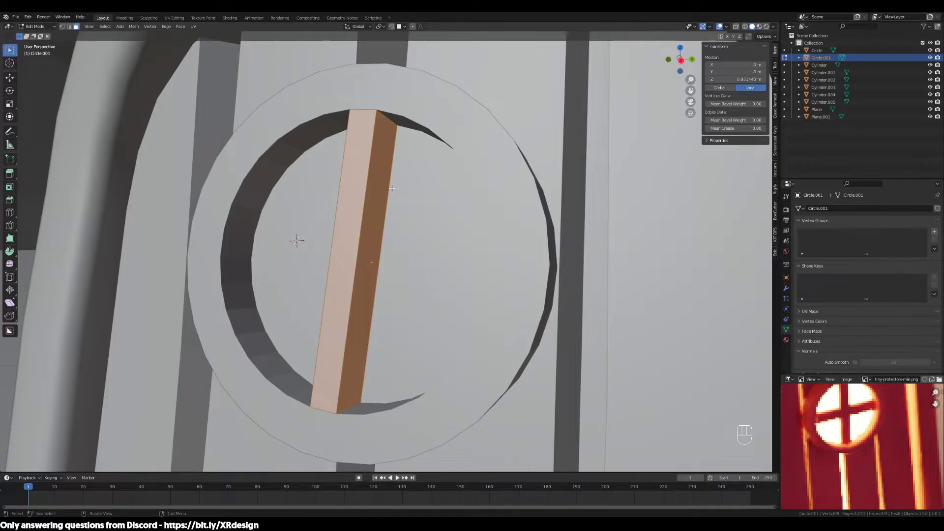
Move the bar's front face about 0.011 m back into the window rim, locking movement along global Z.
middle_click_drag(342, 170, 388, 179)
left_click(466, 245)
scroll(465, 248, "down", 3)
middle_click_drag(462, 251, 566, 284)
scroll(484, 258, "up", 2)
scroll(520, 283, "up", 1)
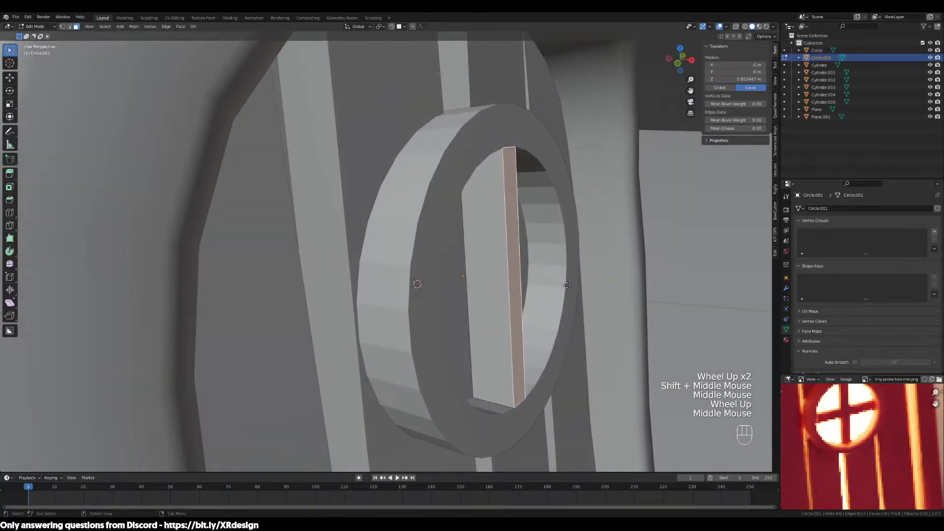
key("g")
key("shift+z")
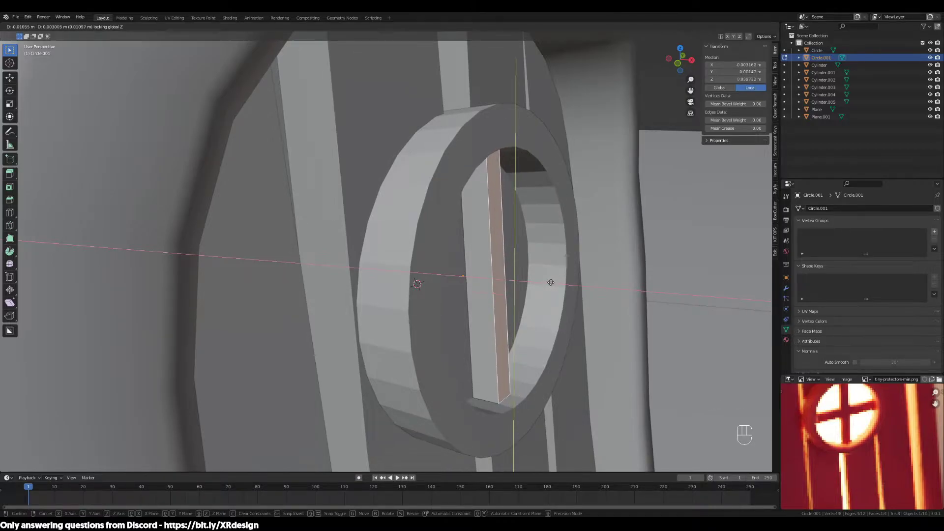
left_click(550, 282)
Rotate the whole vertical bar slightly about the global X axis until it stands upright in the window.
scroll(550, 283, "down", 2)
middle_click_drag(550, 282, 457, 268)
key("a")
scroll(532, 318, "up", 1)
key("r")
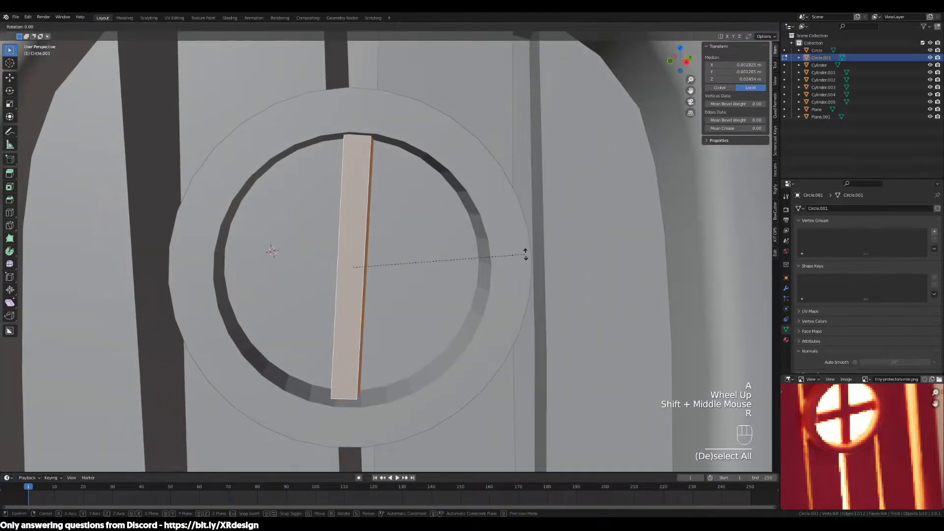
key("x")
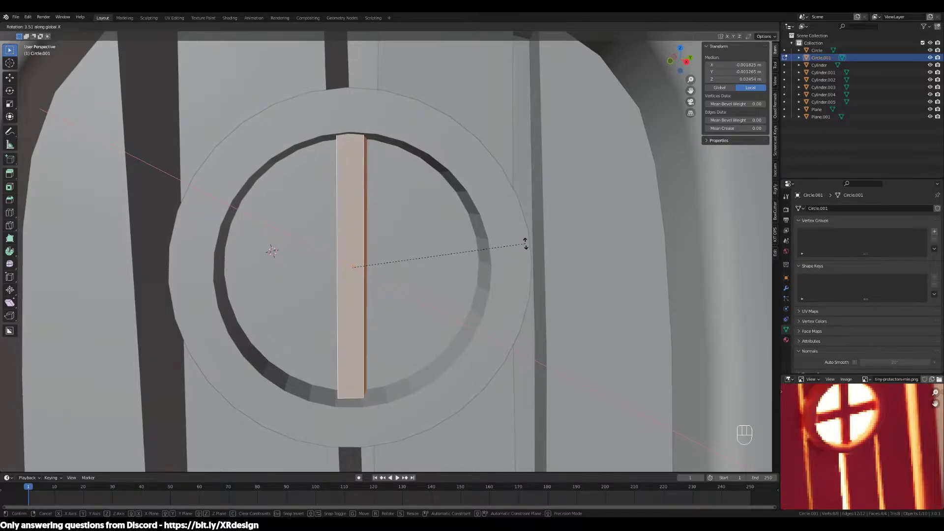
left_click(525, 238)
Fine-tune the bar's rotation about the global Z and X axes to align it with the window opening.
middle_click_drag(525, 239, 516, 280)
key("r")
key("z")
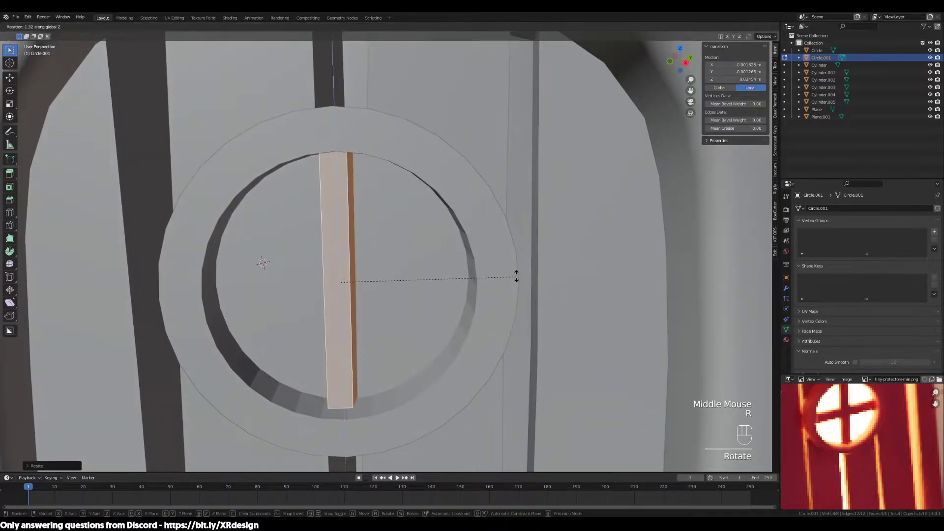
left_click(516, 260)
key("r")
key("x")
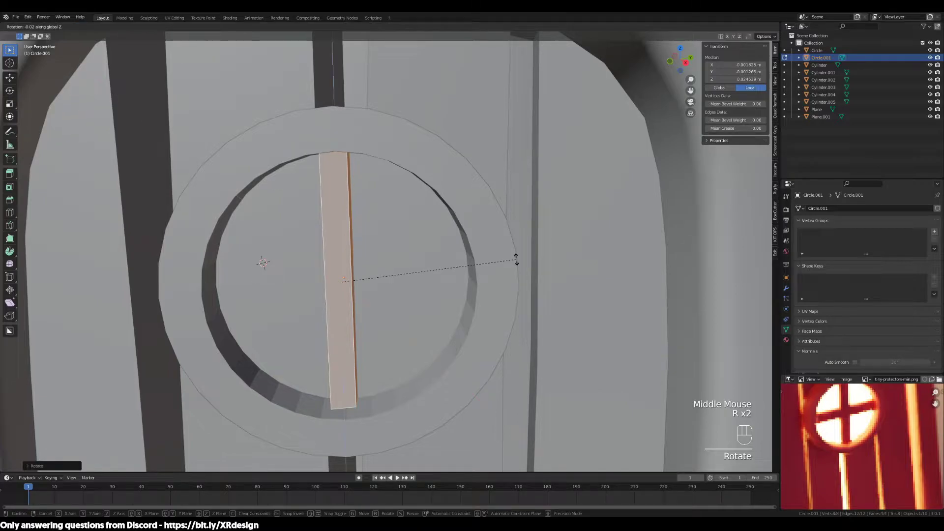
left_click(516, 261)
middle_click_drag(516, 263, 495, 297)
key("r")
key("z")
left_click(529, 280)
Scale the bar up to thicken it, and shorten it along global Z so its ends sit inside the rim.
middle_click_drag(289, 298, 324, 240, "shift")
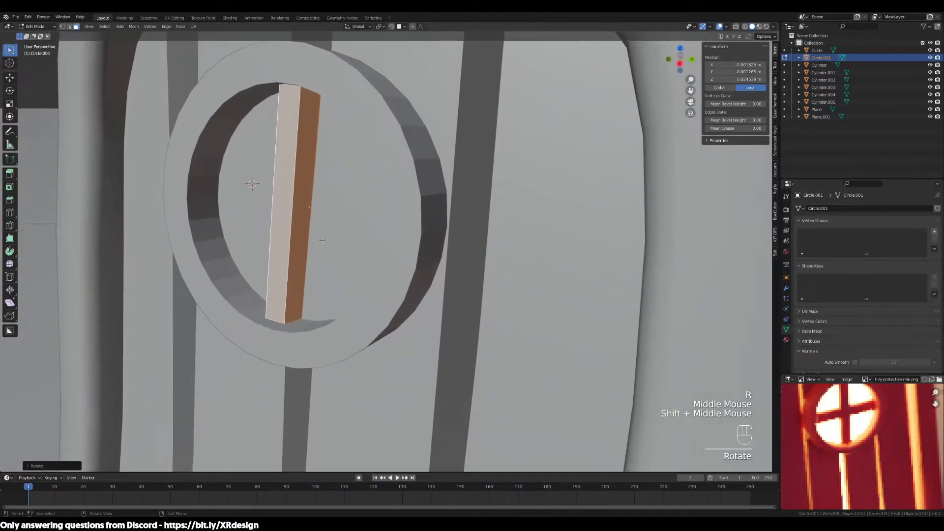
scroll(319, 242, "down", 3)
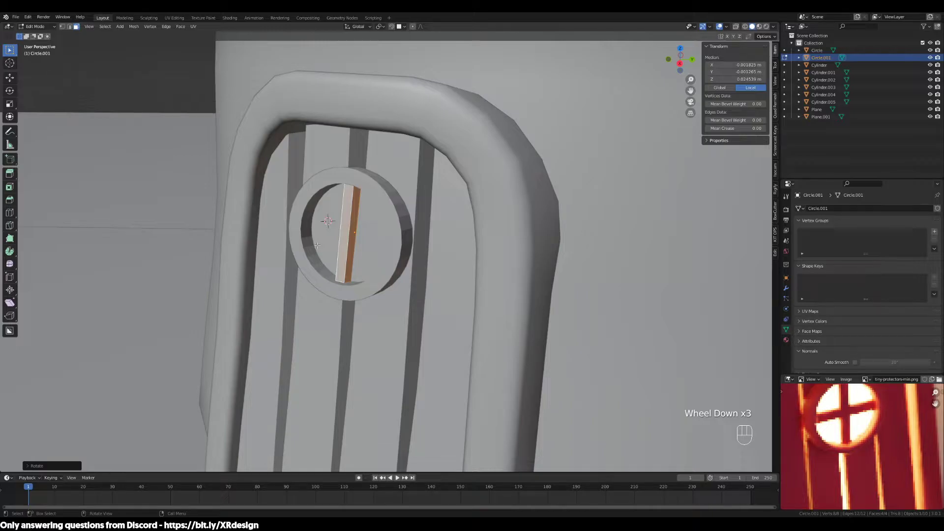
scroll(317, 245, "up", 2)
middle_click_drag(317, 245, 425, 300)
key("s")
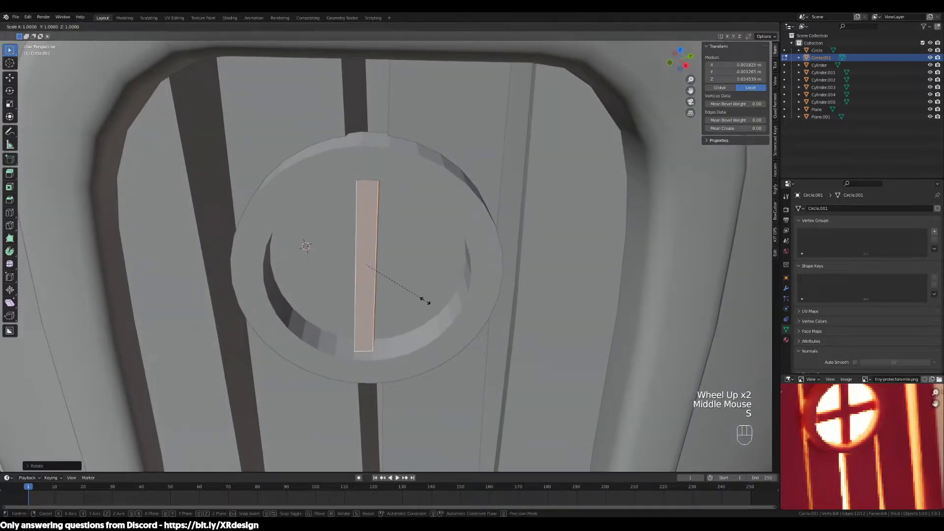
left_click(471, 296)
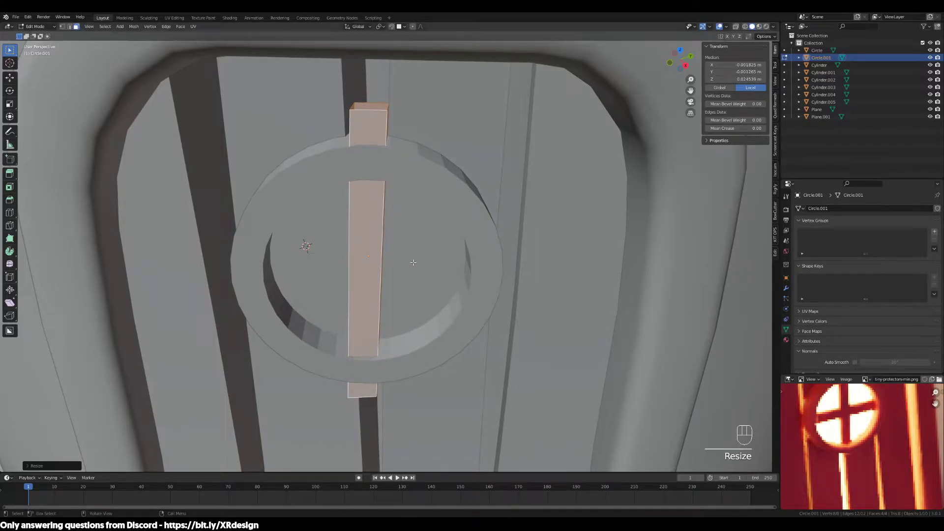
key("s")
key("z")
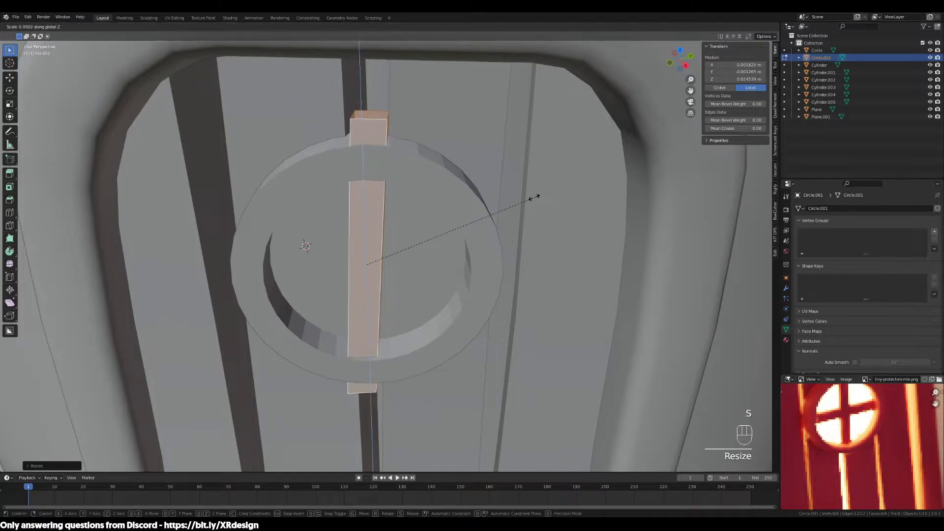
left_click(486, 196)
In wireframe view, select the edge loops at both ends of the bar and move the bar slightly deeper into the window.
middle_click_drag(472, 234, 505, 271)
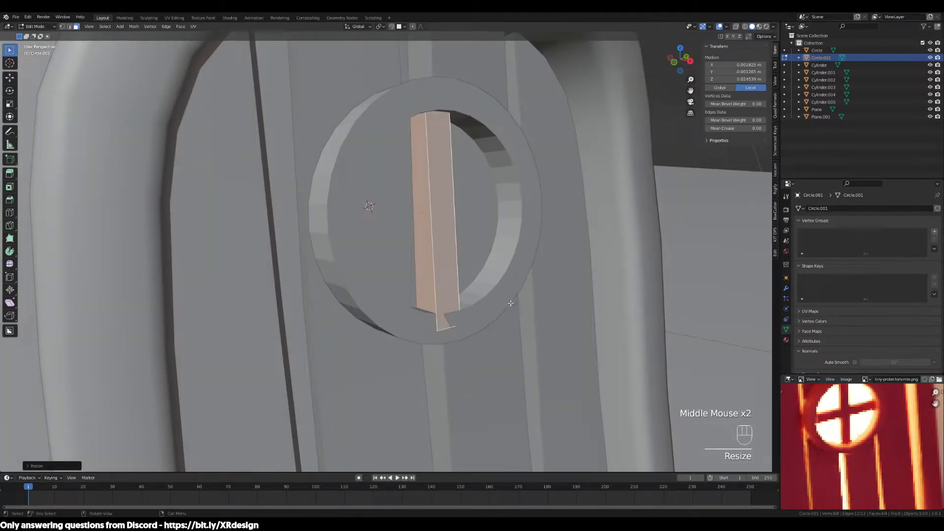
key("z")
key("2")
left_click(444, 328, "alt")
middle_click_drag(444, 328, 486, 295)
left_click(427, 132, "alt+shift")
middle_click_drag(491, 213, 440, 154)
left_click(435, 130)
left_click(433, 128, "alt")
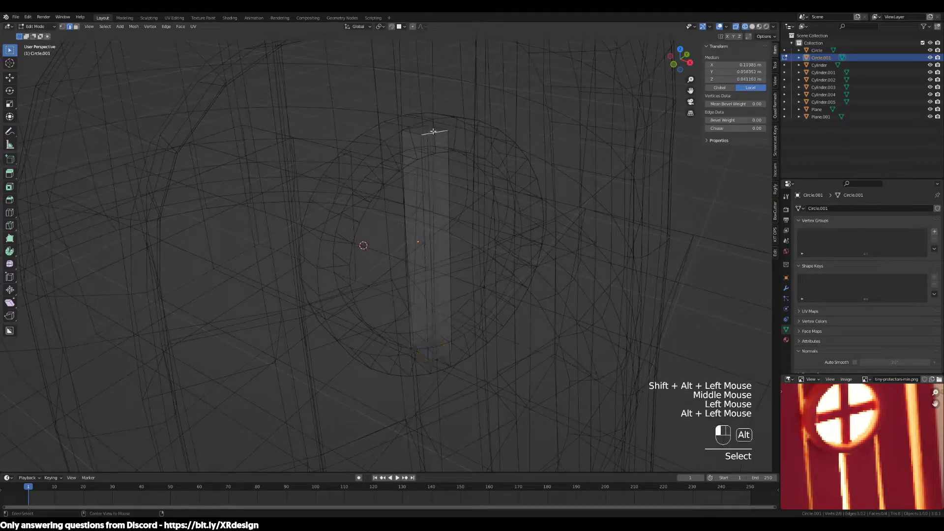
left_click(439, 347, "alt+shift")
middle_click_drag(440, 347, 478, 331)
scroll(603, 321, "up", 2)
key("g")
left_click(540, 294)
key("Tab")
key("Tab")
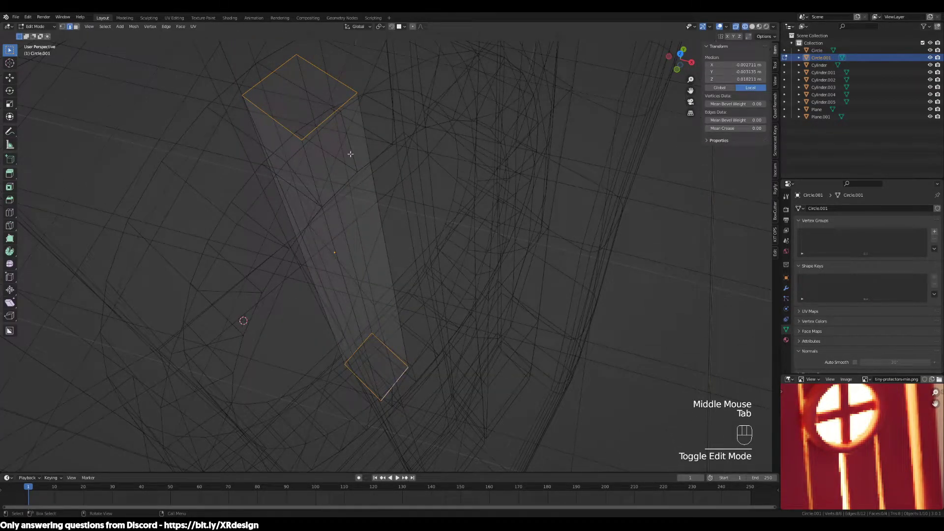
Select the open edge loops at the bar's two ends and fill each with a face.
scroll(349, 152, "down", 3)
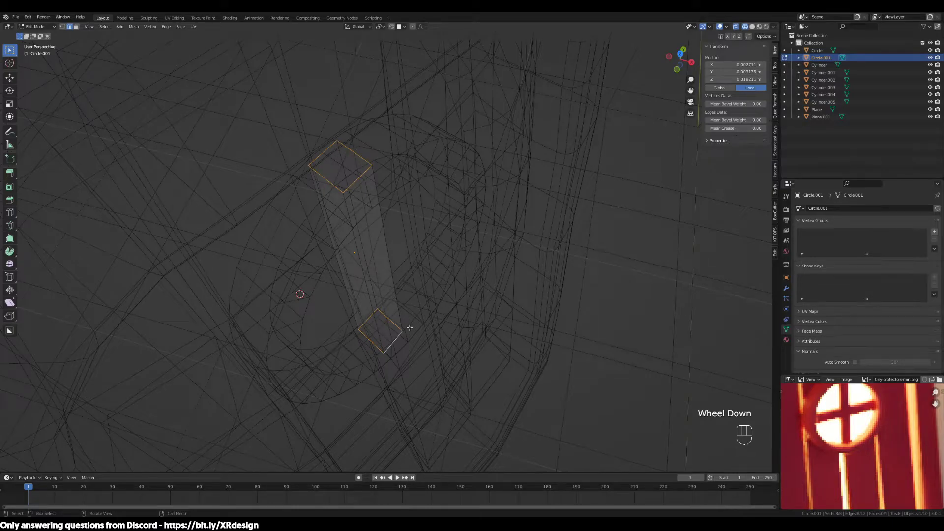
middle_click_drag(432, 308, 343, 79)
left_click_drag(362, 74, 307, 93)
left_click_drag(391, 68, 278, 108)
left_click_drag(478, 288, 324, 368, "shift")
middle_click_drag(485, 322, 446, 282)
left_click_drag(444, 283, 319, 350)
left_click_drag(393, 56, 295, 90, "shift")
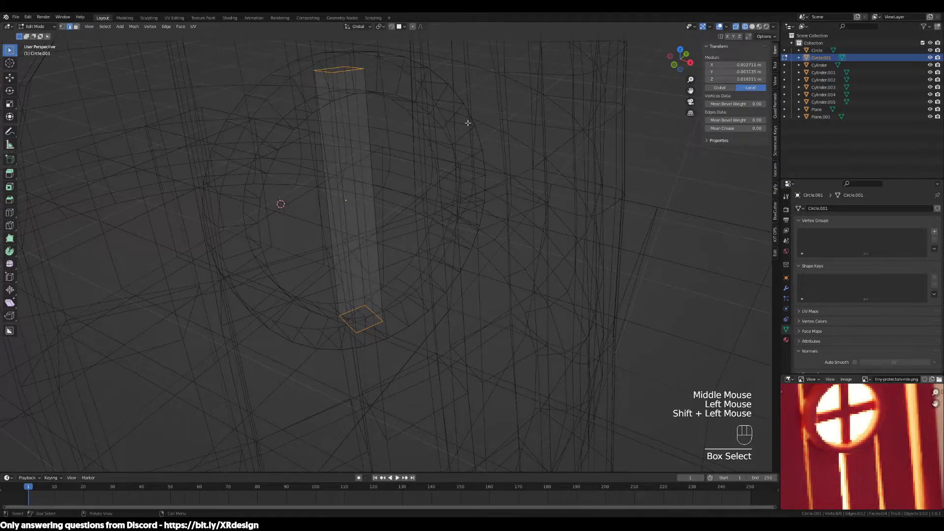
mouse_move(490, 163)
middle_mouse_down()
mouse_move(467, 167)
mouse_move(497, 163)
mouse_move(486, 168)
middle_mouse_up()
key("f")
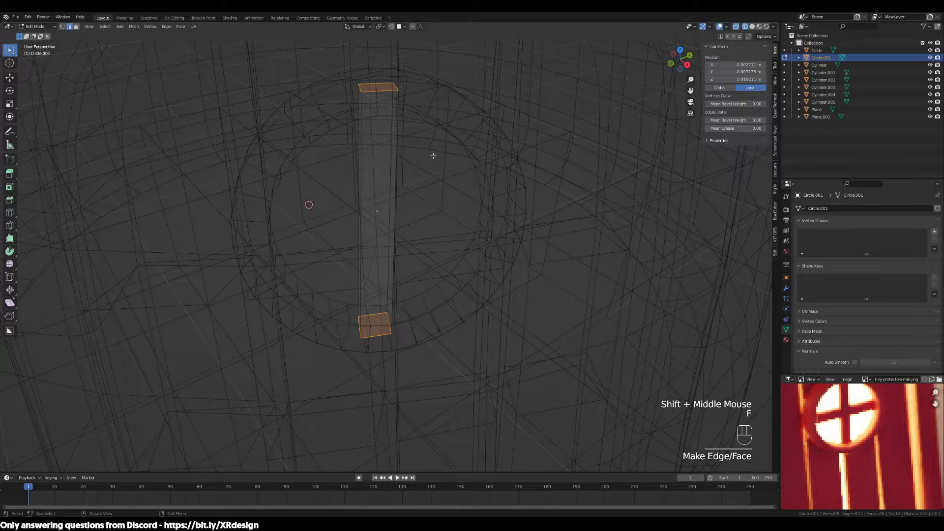
left_click_drag(417, 312, 322, 354)
left_click_drag(418, 69, 295, 117)
left_click_drag(418, 255, 253, 358)
left_click_drag(460, 64, 222, 148)
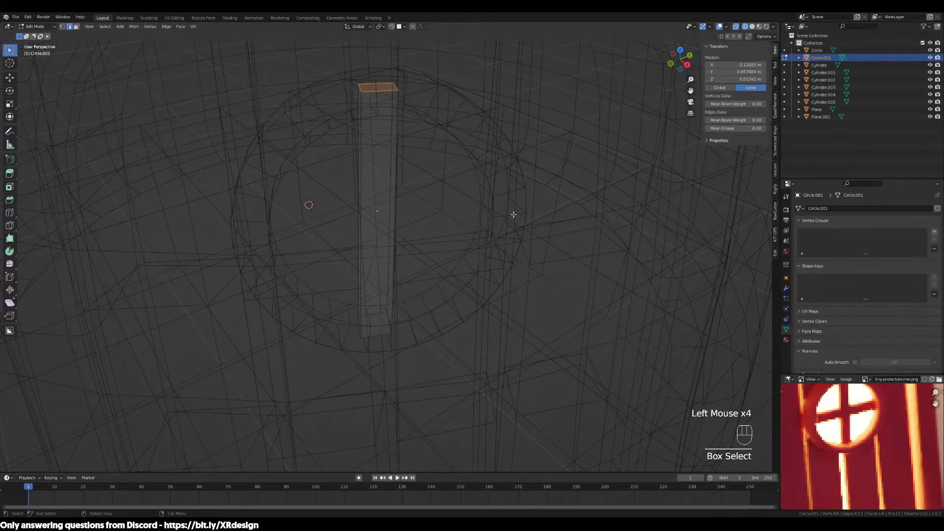
Back in Object Mode with solid shading, move the bar about 0.004 m to centre it and rotate it upright.
key("Tab")
mouse_move(440, 227)
middle_mouse_down()
mouse_move(500, 217)
mouse_move(428, 222)
middle_mouse_up()
key("z")
scroll(468, 225, "down", 1)
scroll(468, 224, "down", 1)
key("g")
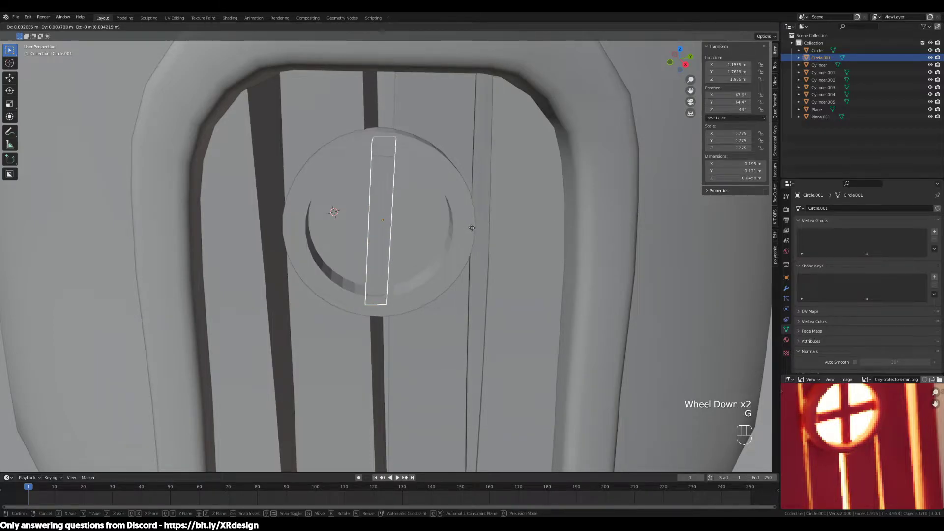
left_click(472, 226)
key("r")
key("x")
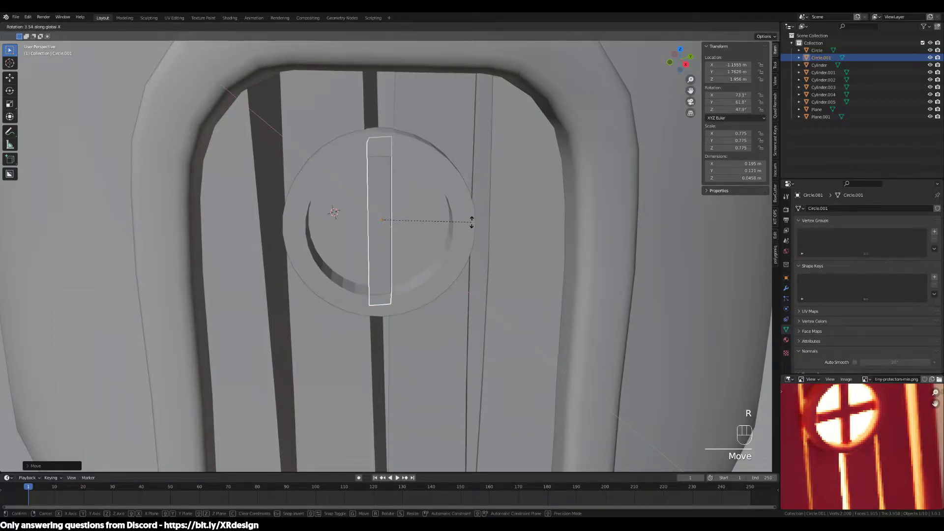
left_click(472, 224)
middle_click_drag(472, 225, 454, 244)
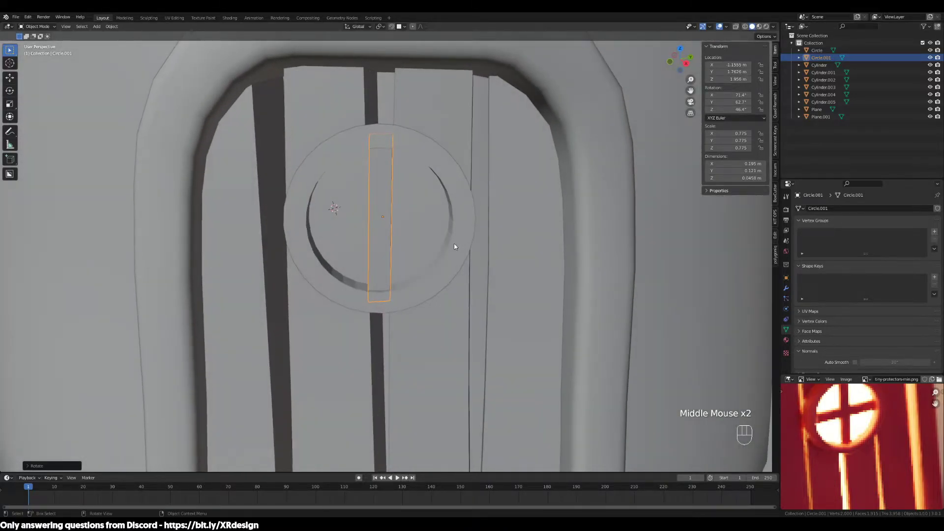
key("r")
left_click(461, 191)
Open the window rim's mesh in Edit Mode with face selection.
mouse_move(461, 192)
middle_mouse_down()
mouse_move(483, 220)
mouse_move(470, 222)
mouse_move(459, 206)
middle_mouse_up()
left_click(470, 232)
key("Tab")
left_click(457, 203)
key("3")
Select the two opposite side faces of the rim's inner wall, level with each other, for the window's horizontal bar.
left_click(459, 205)
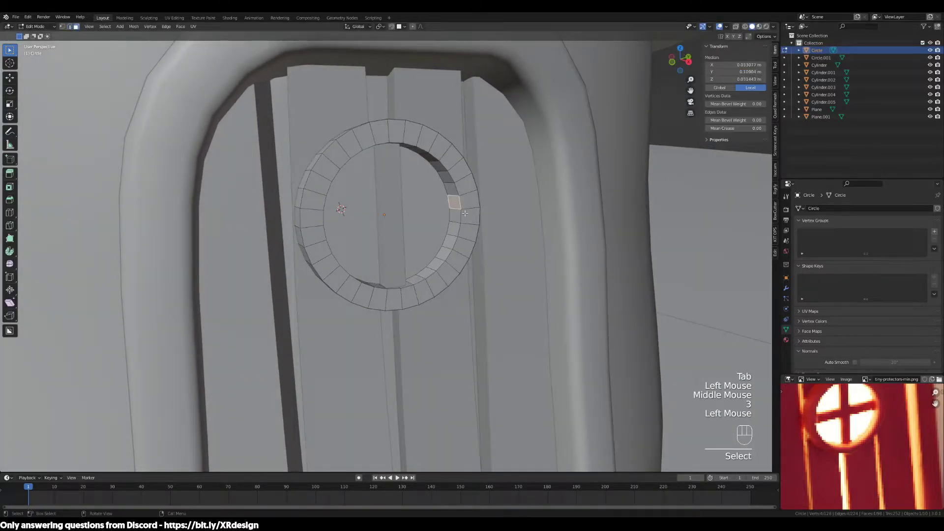
scroll(471, 224, "up", 2)
middle_click_drag(275, 197, 274, 169)
left_click(269, 188, "shift")
left_click_drag(274, 169, 250, 183, "ctrl")
left_click(265, 200, "shift")
mouse_move(315, 212)
middle_mouse_down()
mouse_move(348, 208)
mouse_move(304, 209)
middle_mouse_up()
left_click_drag(288, 196, 250, 215)
left_click(271, 180, "shift")
middle_click_drag(283, 178, 387, 195)
left_click(272, 180)
left_click(480, 181, "shift")
left_click(476, 189, "ctrl")
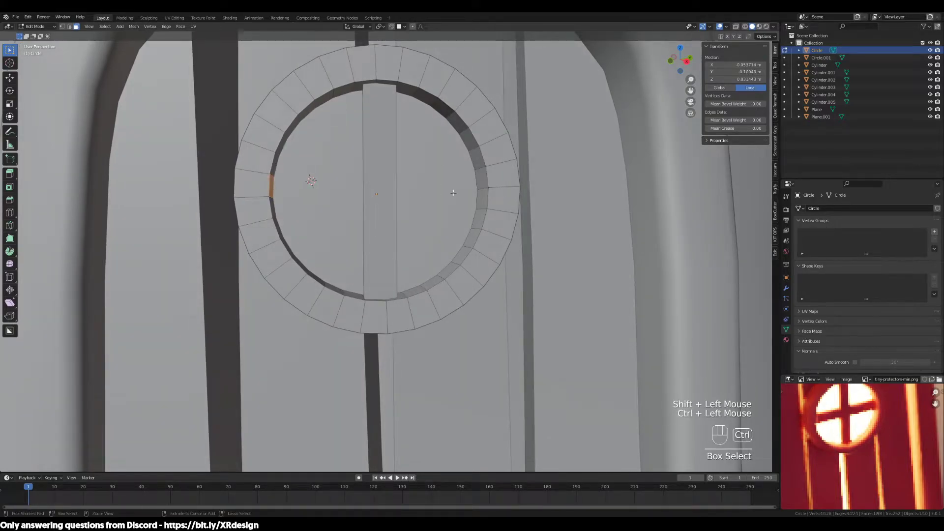
left_click(482, 199, "shift")
scroll(490, 333, "down", 2)
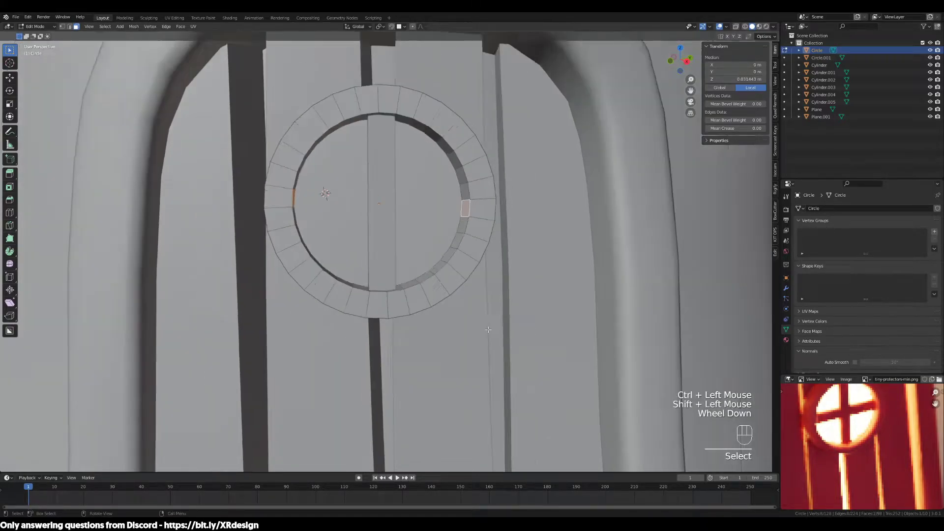
Duplicate the two selected inner-wall faces in place, separate them into their own object and select it in Object Mode.
scroll(486, 329, "up", 1)
key("shift+d")
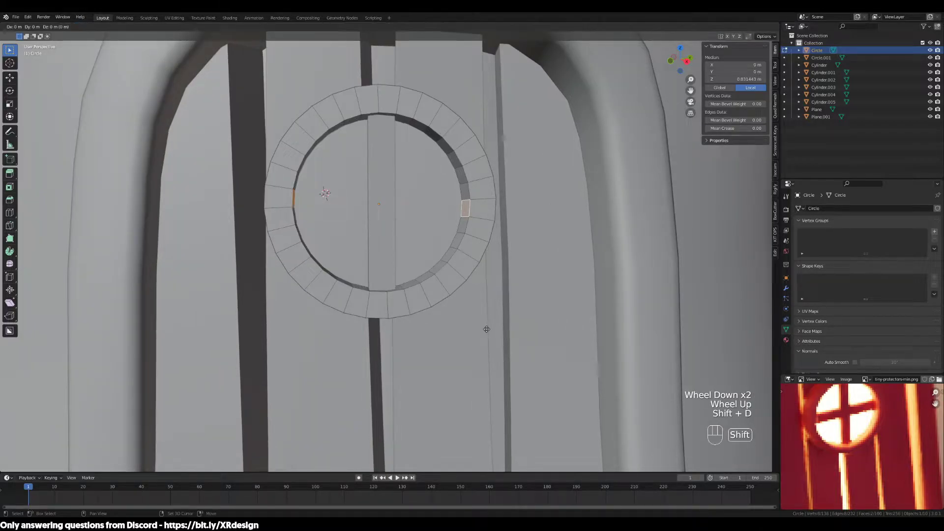
right_click(486, 330)
key("p")
left_click(486, 329)
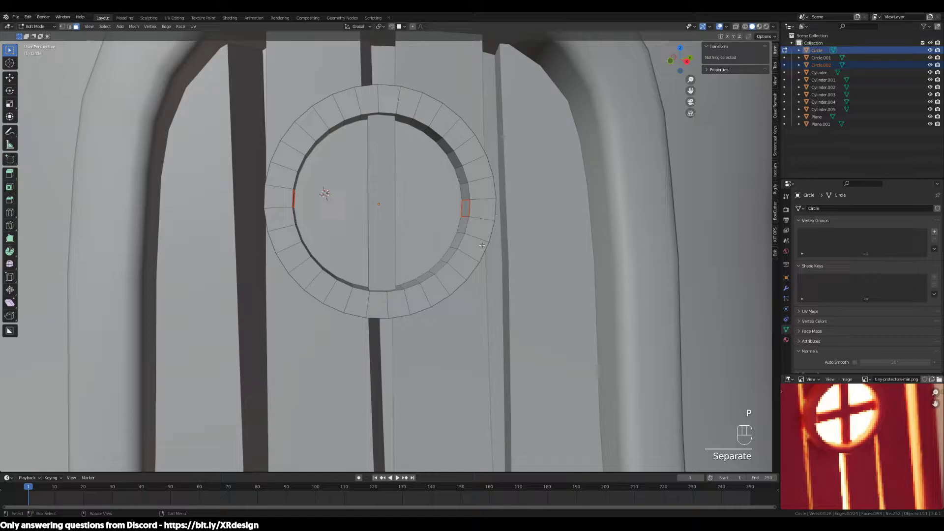
key("Tab")
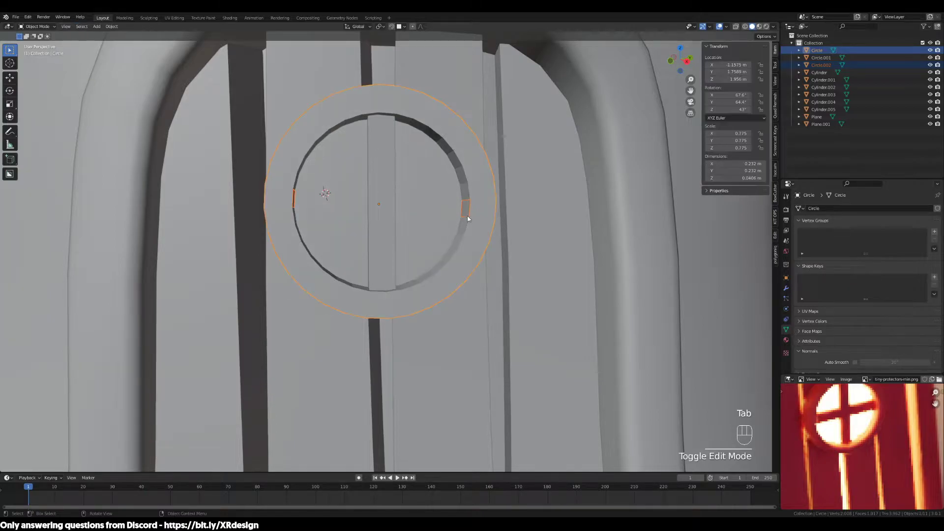
left_click(467, 215)
Select both separated faces in Edit Mode and connect them with the LoopTools Bridge to form the window's horizontal bar.
middle_click_drag(461, 244, 381, 235)
key("Tab")
key("a")
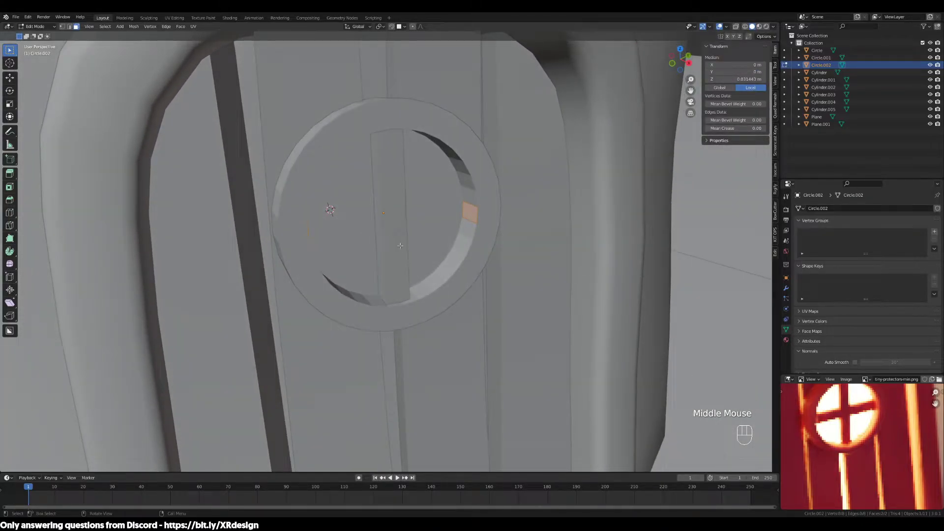
middle_click_drag(406, 249, 284, 194)
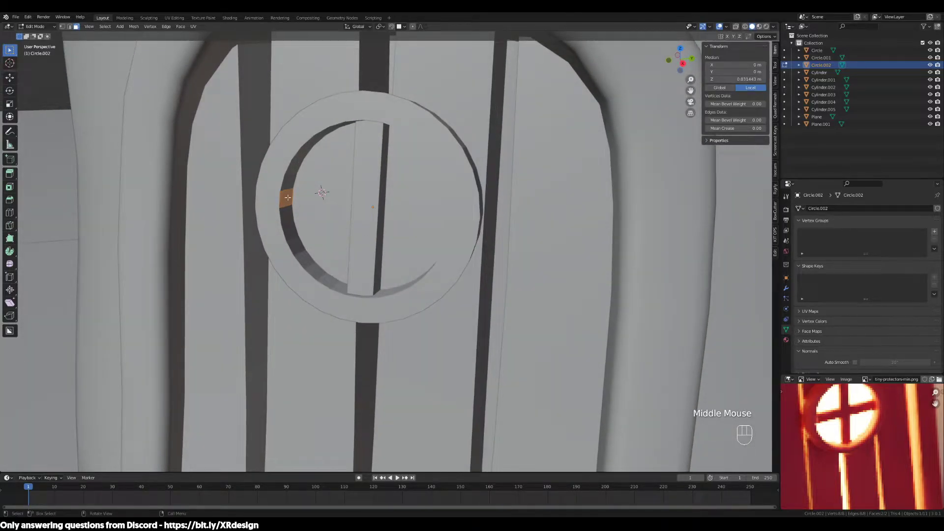
right_click(287, 198)
mouse_move(287, 197)
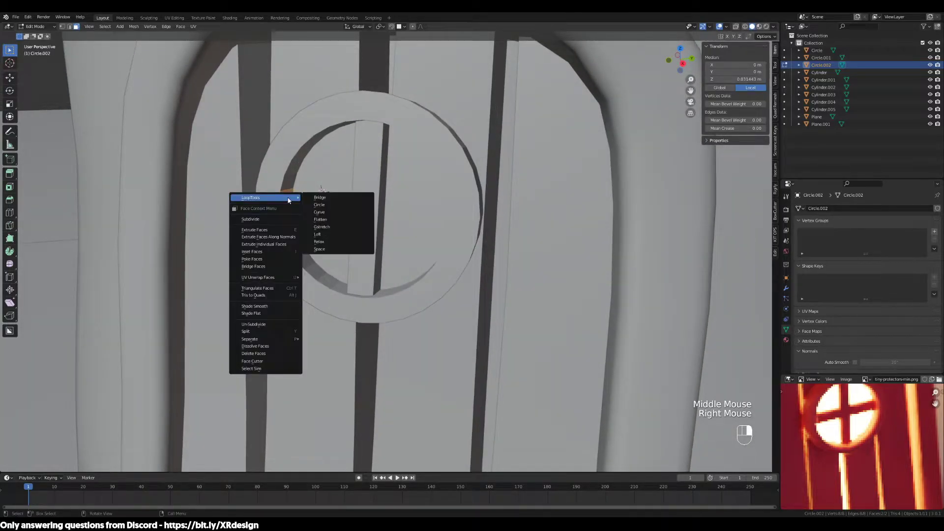
left_click(330, 199)
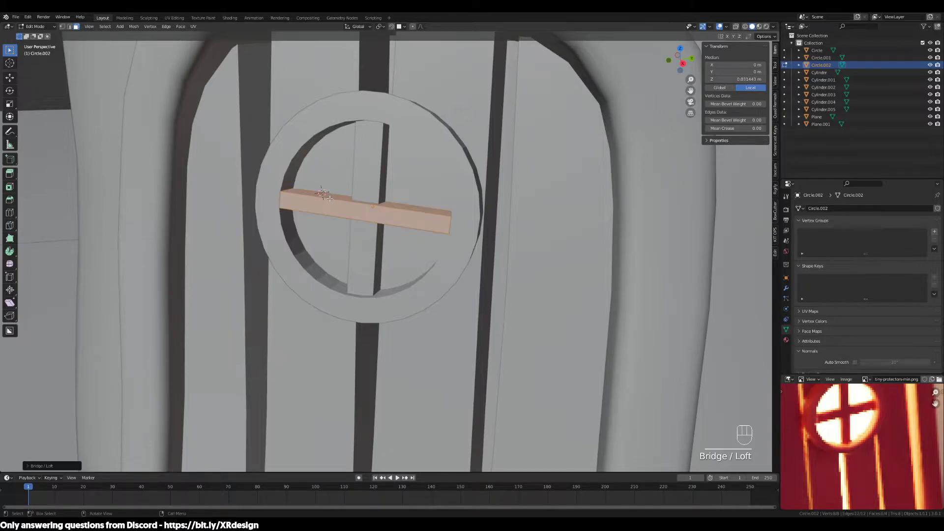
middle_click_drag(403, 224, 366, 245)
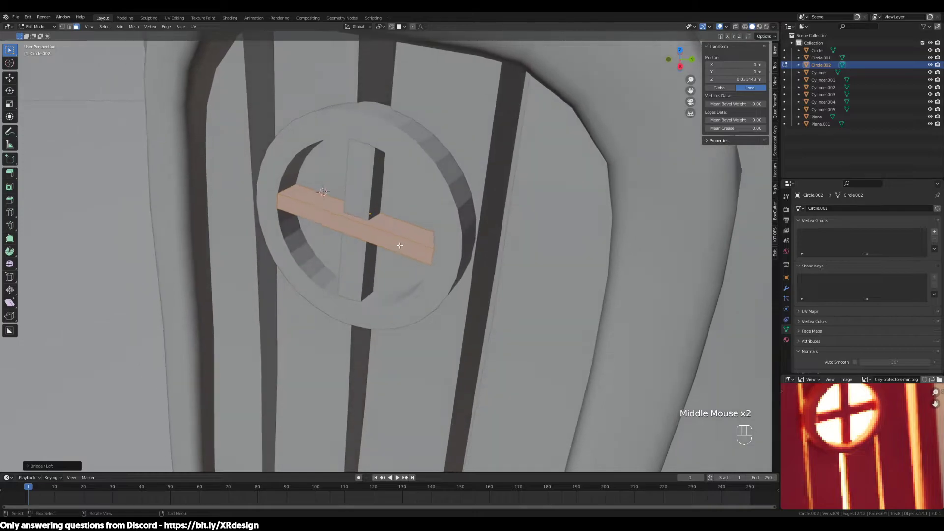
Select the horizontal bar's front face and move it about 0.009 m inward so the bar sits recessed in the rim.
key("Tab")
key("Tab")
key("3")
left_click(343, 226)
scroll(343, 226, "up", 2)
middle_click_drag(343, 226, 343, 237)
key("g")
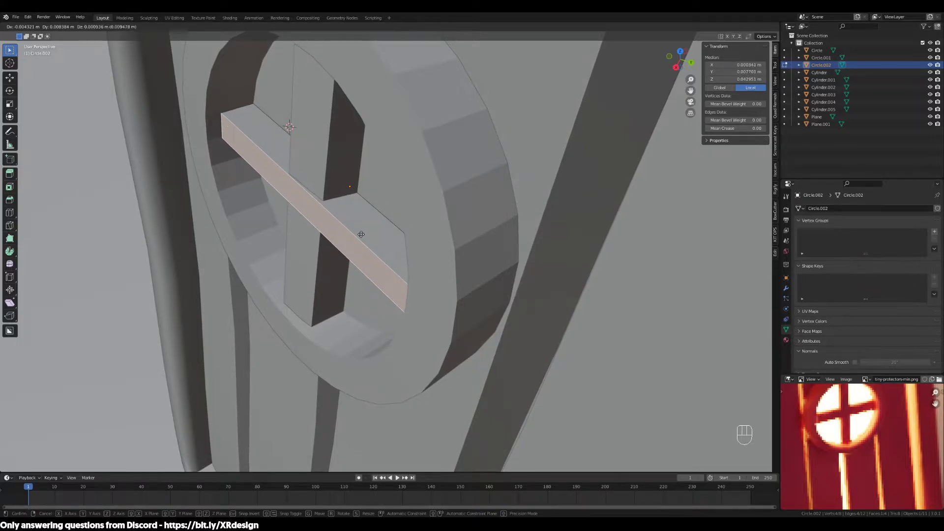
left_click(361, 234)
Select the whole horizontal bar and, facing the door, rotate it about 4° to make it level.
middle_click_drag(361, 233, 550, 241)
key("a")
scroll(546, 256, "down", 2)
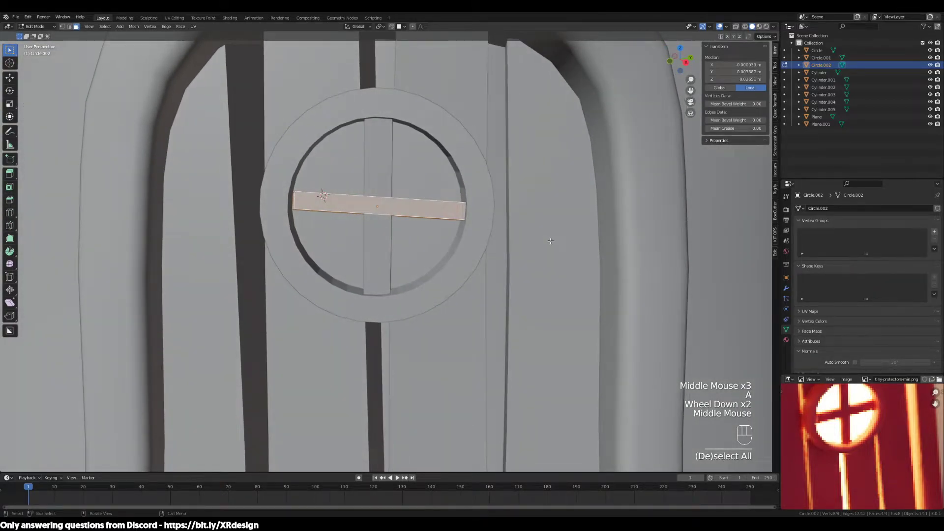
key("r")
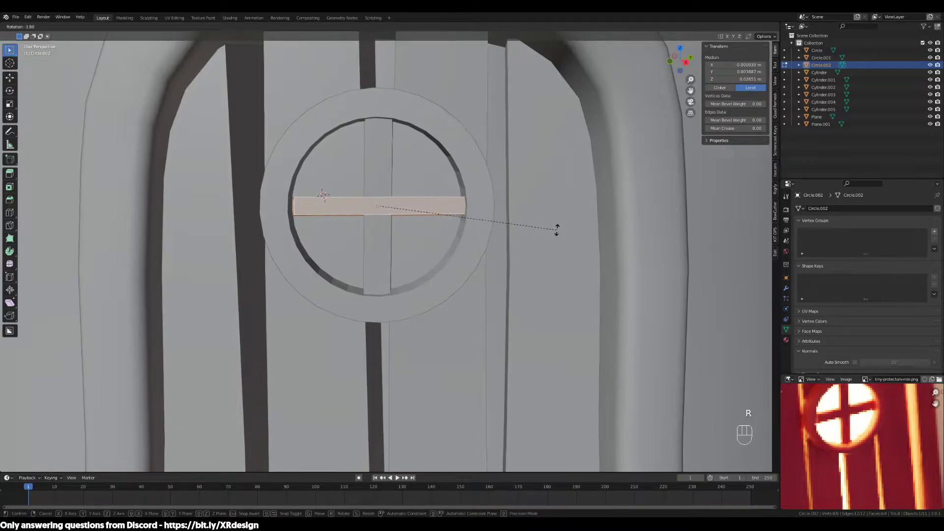
left_click(556, 229)
From an oblique view of the door, try rotating the horizontal bar to align it with the rim.
middle_click_drag(411, 232, 494, 230)
scroll(494, 230, "down", 1)
scroll(418, 249, "down", 2)
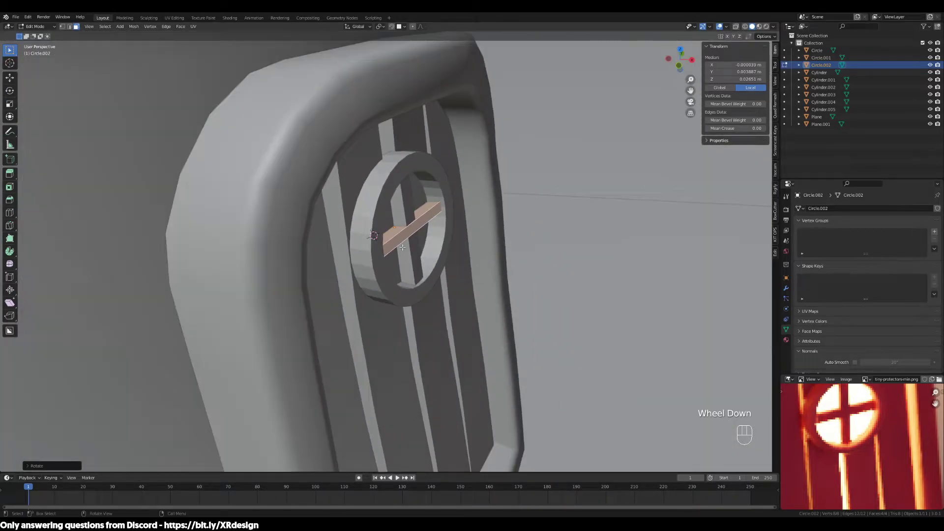
scroll(486, 198, "down", 2)
scroll(477, 239, "up", 3)
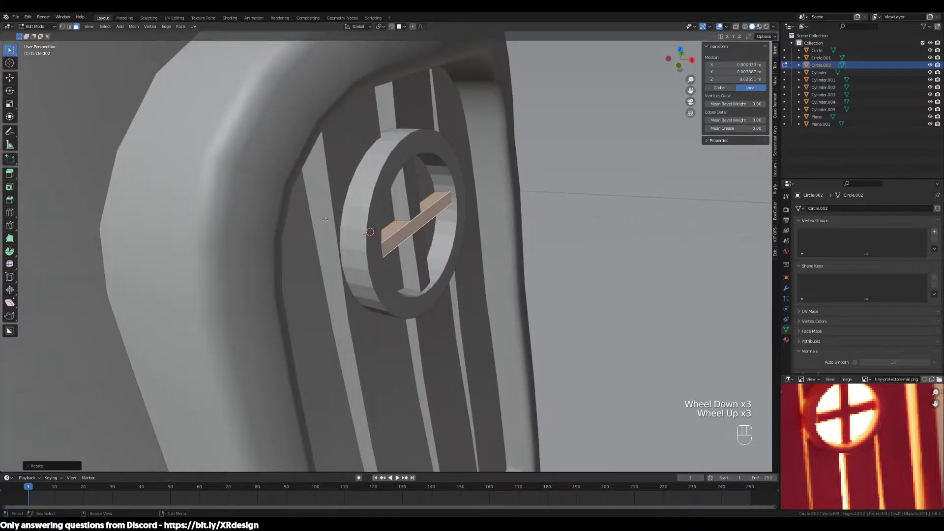
scroll(541, 193, "up", 2)
middle_click_drag(547, 194, 517, 225, "shift")
scroll(517, 225, "down", 1)
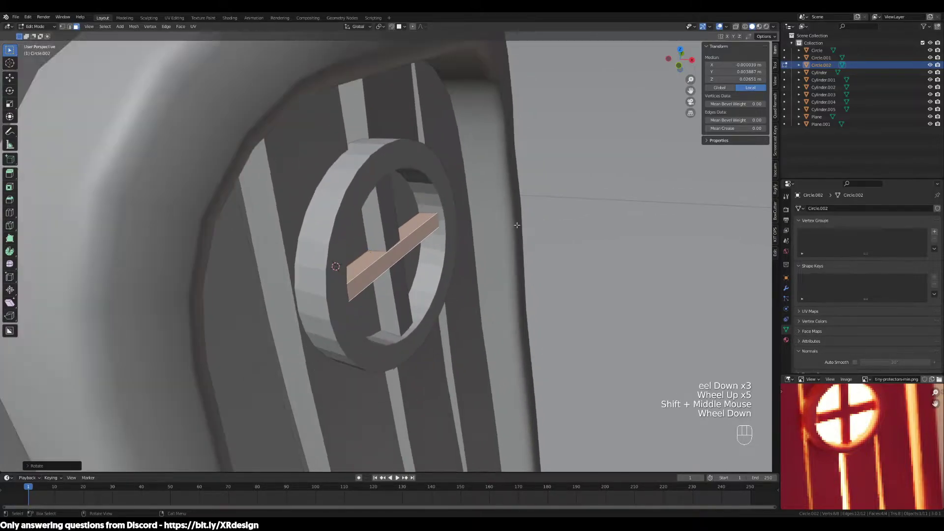
key("r")
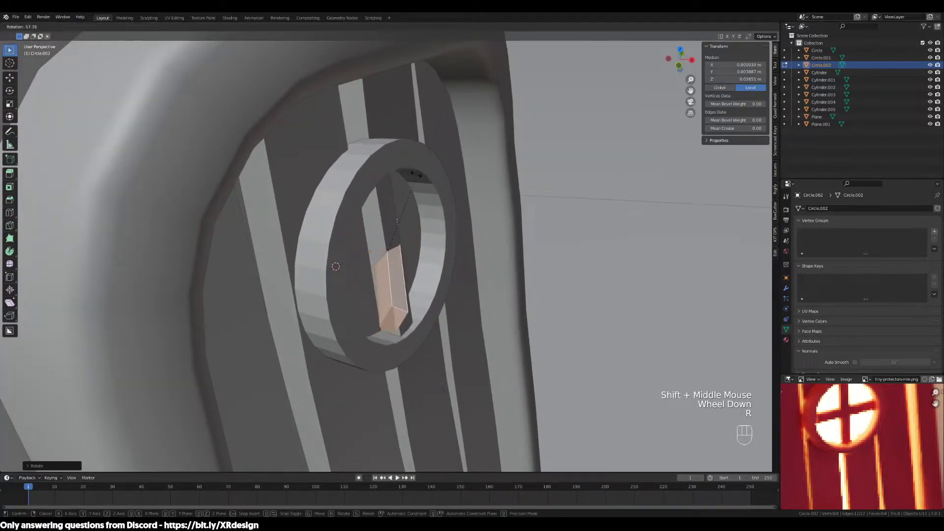
left_click(523, 223)
scroll(523, 223, "down", 2)
scroll(524, 224, "up", 2)
key("r")
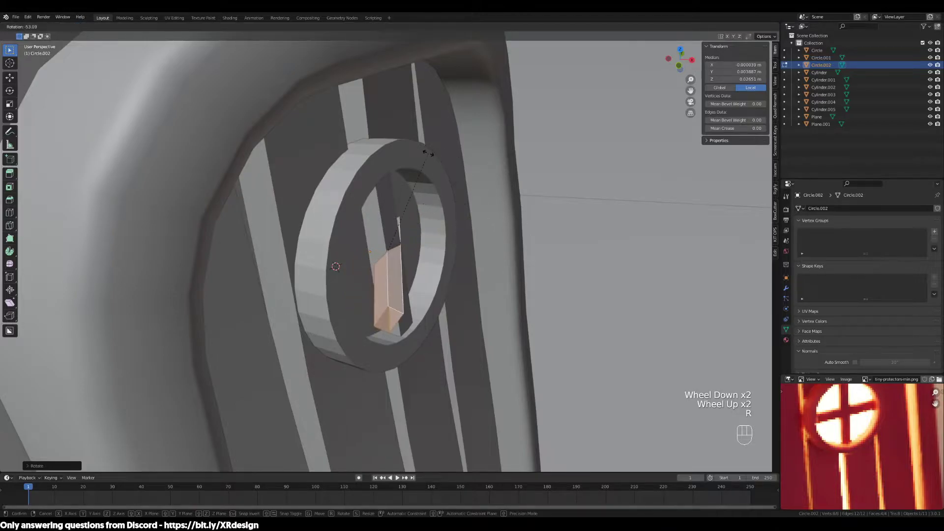
right_click(466, 262)
Fine-tune the horizontal bar's tilt by rotating it slightly from oblique views on both sides of the door.
scroll(421, 271, "down", 2)
middle_click_drag(497, 278, 374, 257)
scroll(373, 257, "up", 2)
key("r")
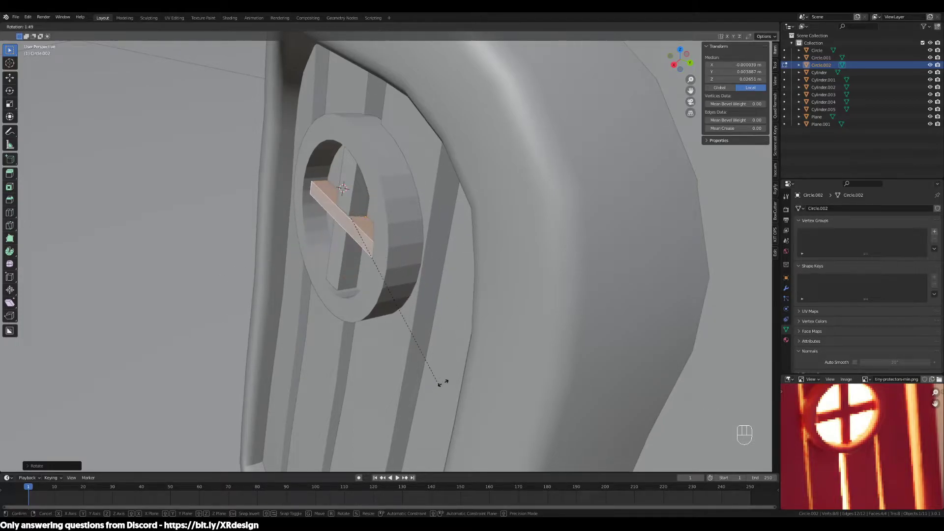
left_click(455, 310)
middle_click_drag(291, 247, 406, 255)
key("r")
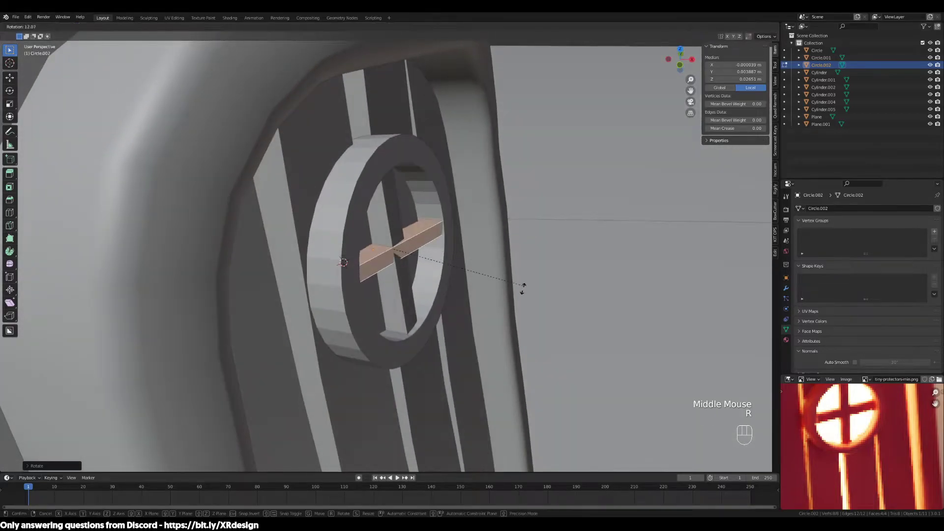
left_click(550, 244)
Facing the door, rotate the horizontal bar slightly towards level and scale it up so it becomes thicker.
middle_click_drag(550, 245, 434, 256)
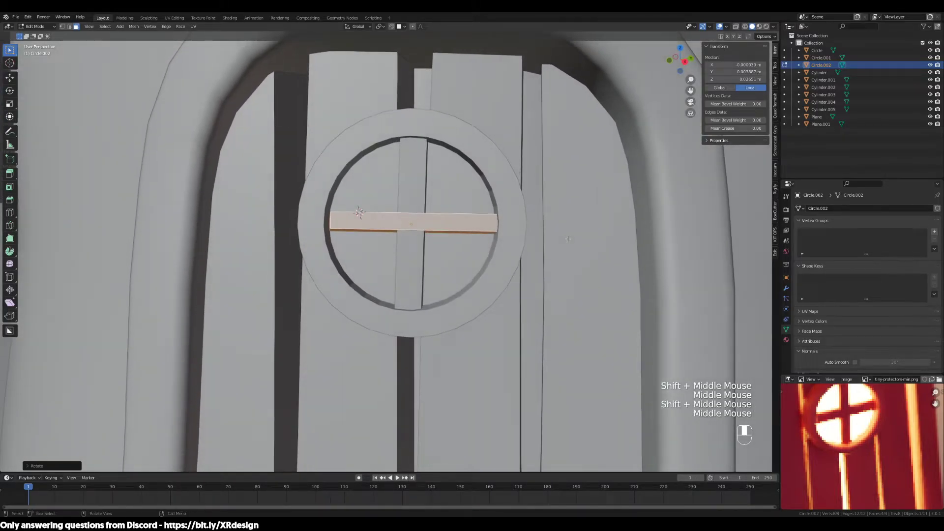
key("r")
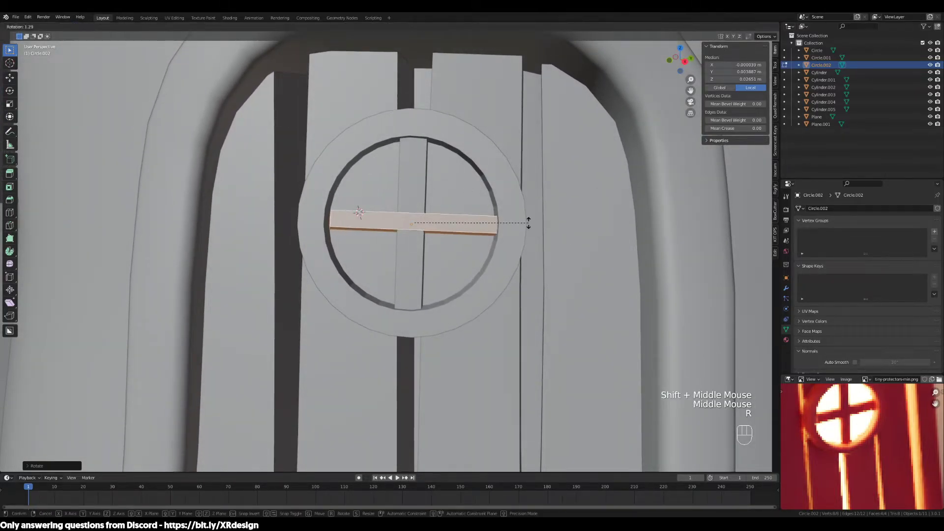
left_click(526, 221)
key("s")
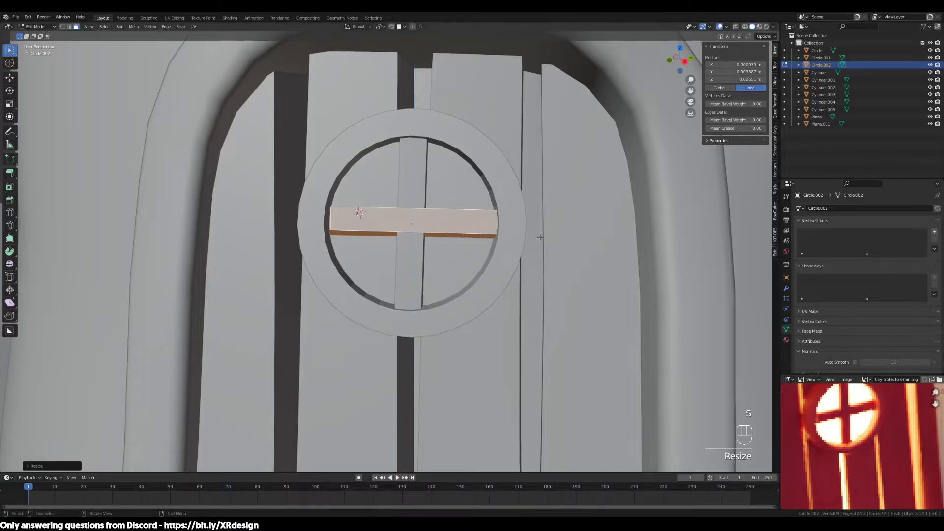
middle_click_drag(545, 262, 616, 254)
left_click(575, 229)
mouse_move(571, 234)
middle_mouse_down()
mouse_move(526, 248)
mouse_move(573, 251)
mouse_move(560, 231)
middle_mouse_up()
key("r")
right_click(527, 246)
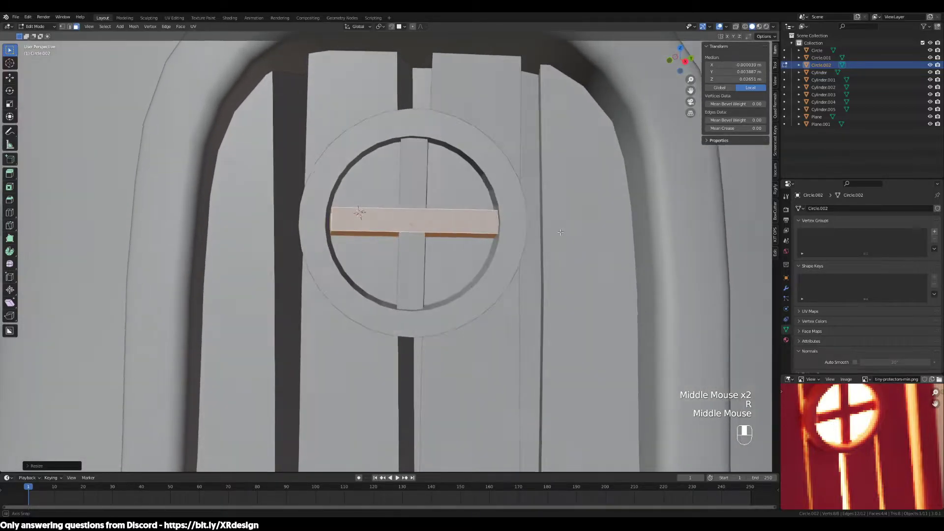
key("g")
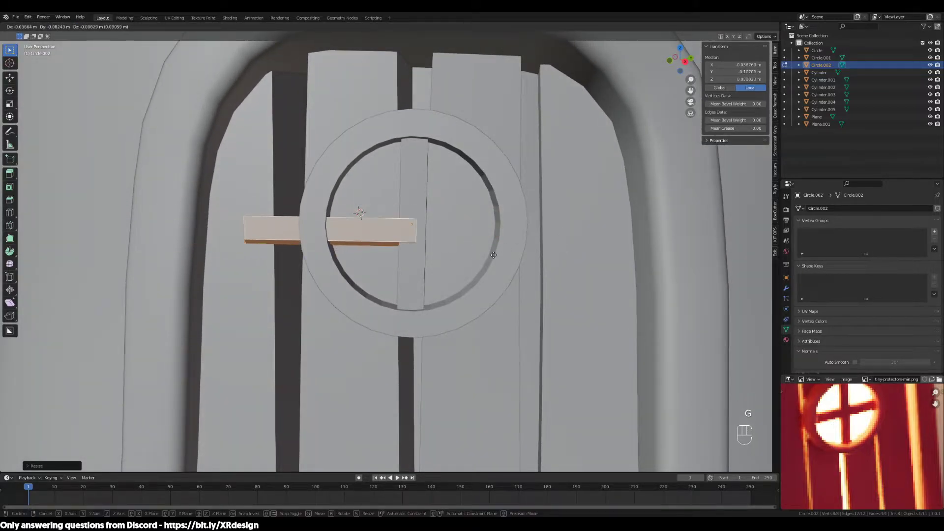
right_click(598, 246)
middle_click_drag(355, 260, 443, 282)
key("g")
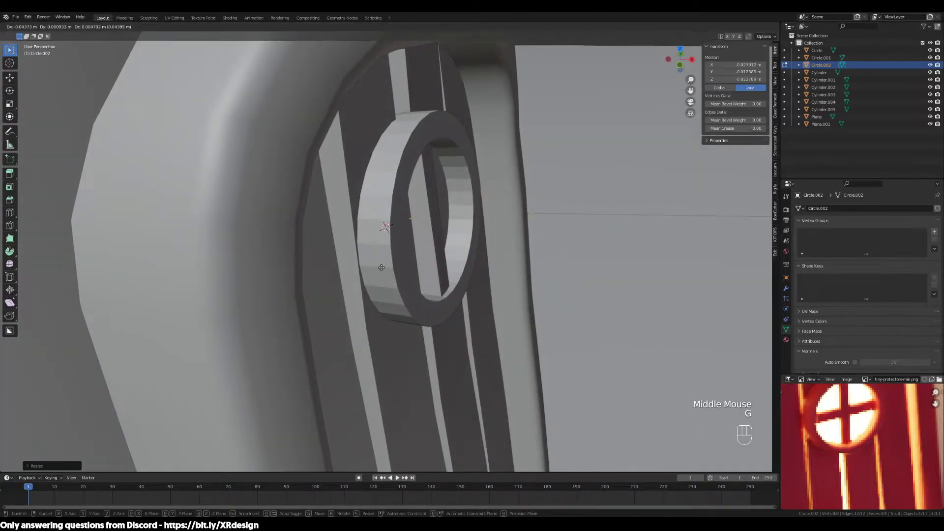
right_click(541, 293)
middle_click_drag(536, 294, 436, 273)
key("g")
right_click(408, 263)
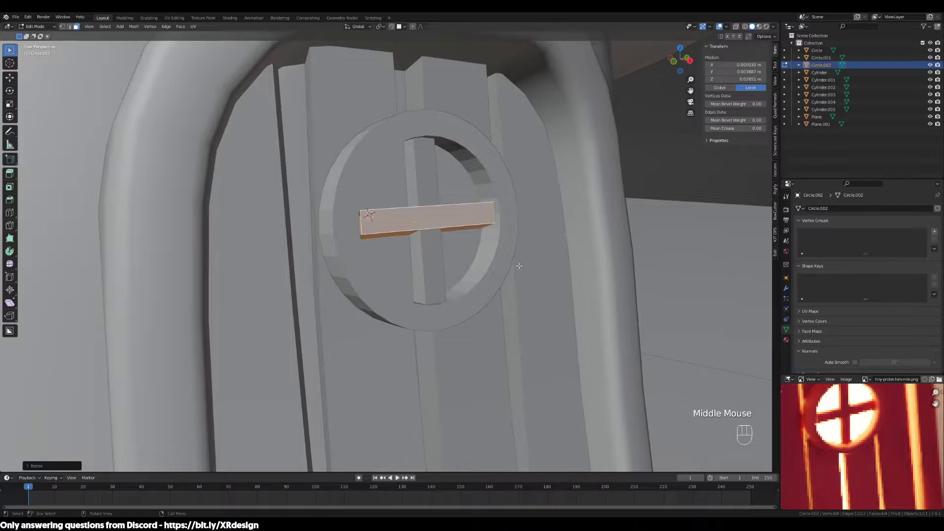
middle_click_drag(518, 265, 521, 273)
scroll(519, 276, "up", 2)
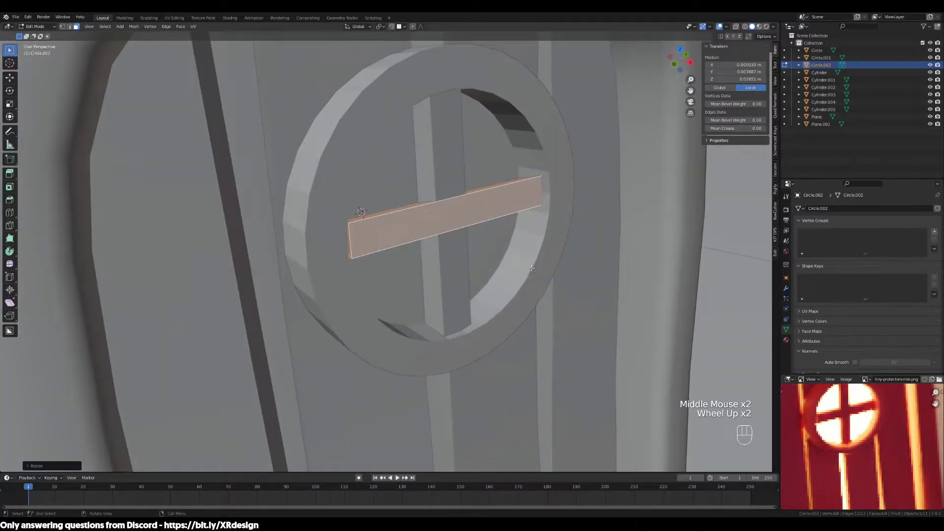
key("g")
right_click(611, 249)
Set the horizontal bar's mesh to edge selection and show it in wireframe so the edges hidden inside the rim are reachable.
scroll(596, 256, "down", 3)
middle_click_drag(596, 255, 343, 211)
scroll(421, 271, "up", 2)
left_click(420, 270)
key("2")
left_click_drag(343, 210, 270, 293)
mouse_move(270, 293)
middle_mouse_down()
mouse_move(354, 257)
mouse_move(366, 274)
middle_mouse_up()
left_click(255, 316)
scroll(348, 278, "up", 2)
key("z")
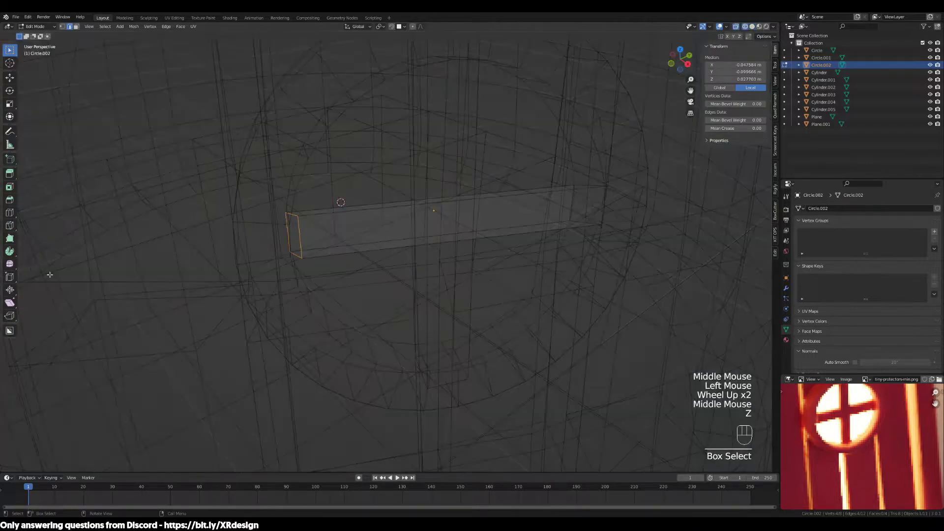
Select the open edge loops at the horizontal bar's two ends and fill them with faces.
left_click(351, 183)
left_click_drag(650, 143, 538, 301, "shift")
middle_click_drag(609, 287, 584, 311)
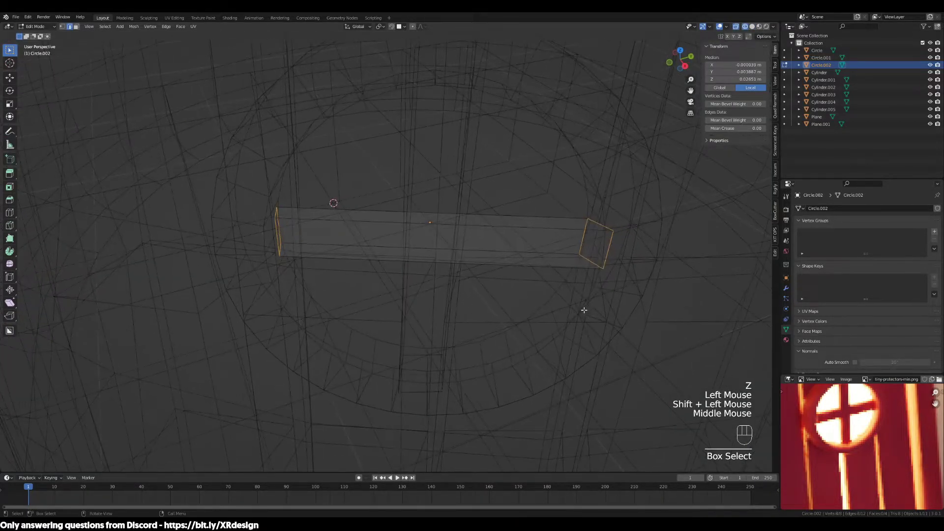
left_click_drag(362, 173, 216, 309)
left_click_drag(645, 178, 516, 359, "shift")
key("f")
Move each end of the horizontal bar outward in turn so both ends extend into the window rim.
left_click_drag(341, 179, 261, 285)
mouse_move(305, 329)
middle_mouse_down()
mouse_move(310, 305)
mouse_move(386, 337)
middle_mouse_up()
key("z")
middle_click_drag(540, 344, 547, 377)
scroll(543, 356, "down", 1)
key("z")
key("g")
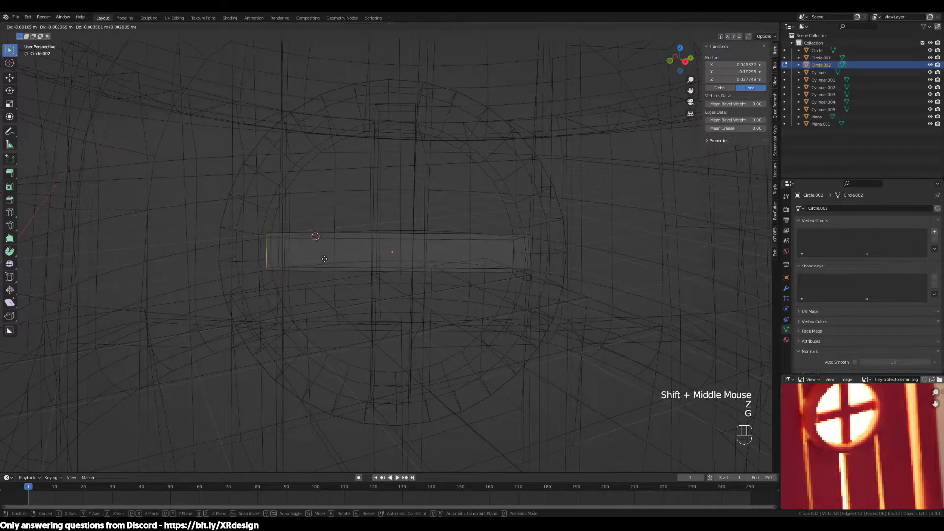
left_click(313, 256)
left_click_drag(466, 209, 556, 323)
key("g")
left_click(577, 297)
Select the horizontal bar's front face and move it about 0.003 m to adjust the bar's depth.
middle_click_drag(584, 328, 529, 327)
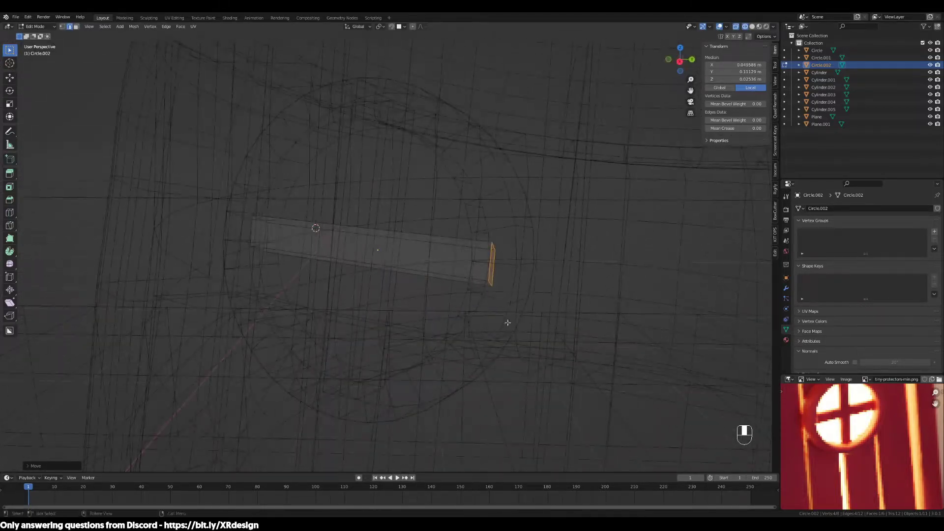
double_click(403, 248)
key("3")
left_click(356, 249)
mouse_move(356, 249)
middle_mouse_down()
mouse_move(398, 268)
mouse_move(362, 268)
mouse_move(354, 259)
mouse_move(389, 252)
mouse_move(366, 234)
middle_mouse_up()
scroll(362, 261, "up", 1)
key("g")
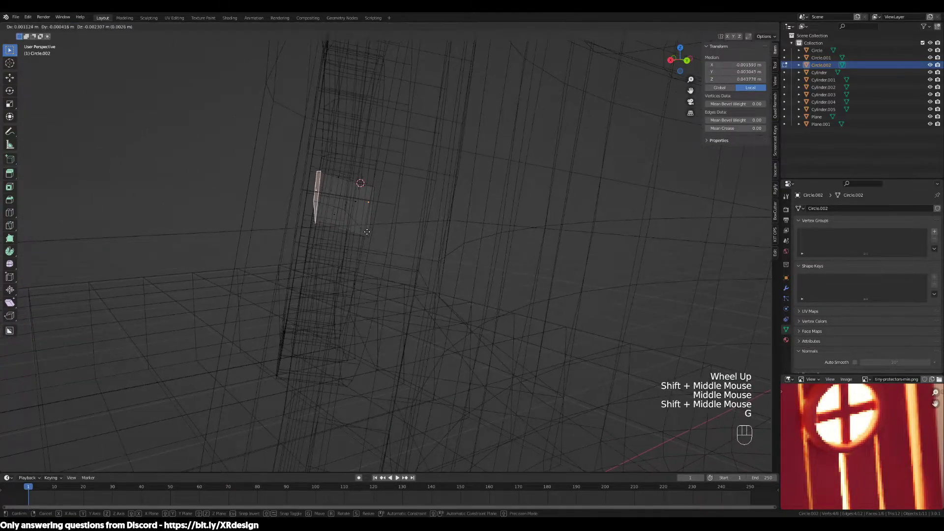
left_click(368, 236)
Back in Object Mode with solid shading, raise the horizontal bar about 0.004 m along global Z and rotate it about 1° level.
mouse_move(368, 237)
middle_mouse_down()
mouse_move(390, 261)
mouse_move(423, 266)
middle_mouse_up()
key("z")
left_click(500, 280)
mouse_move(500, 281)
middle_mouse_down()
mouse_move(474, 296)
mouse_move(513, 329)
mouse_move(452, 329)
middle_mouse_up()
key("Tab")
key("g")
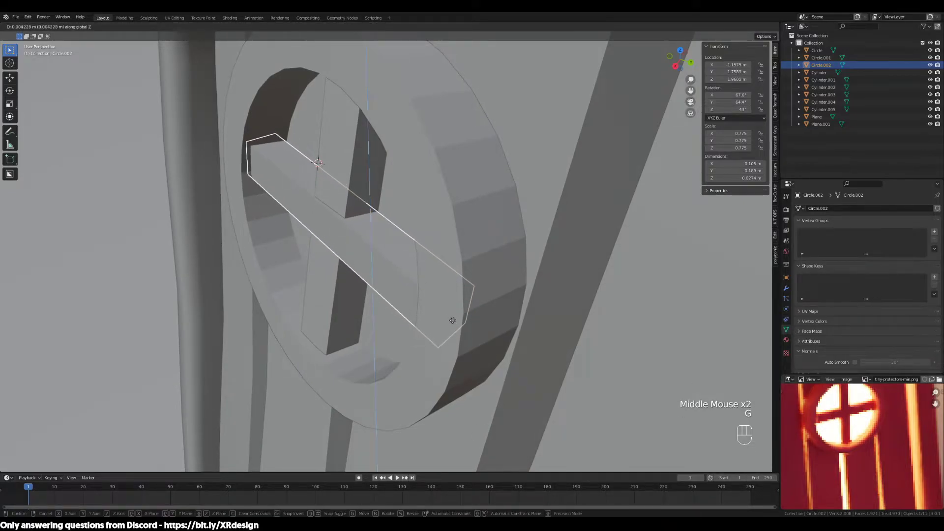
left_click(452, 320)
middle_click_drag(452, 320, 518, 292)
scroll(516, 290, "down", 3)
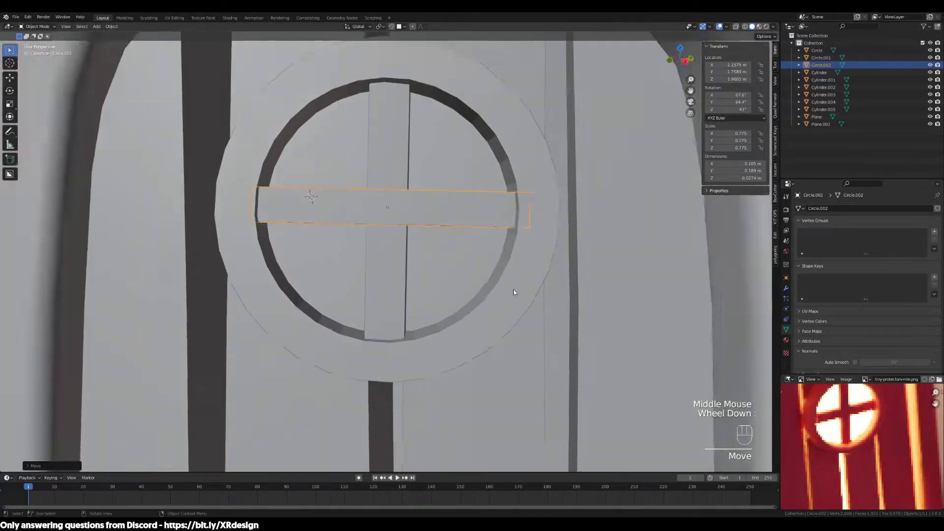
key("r")
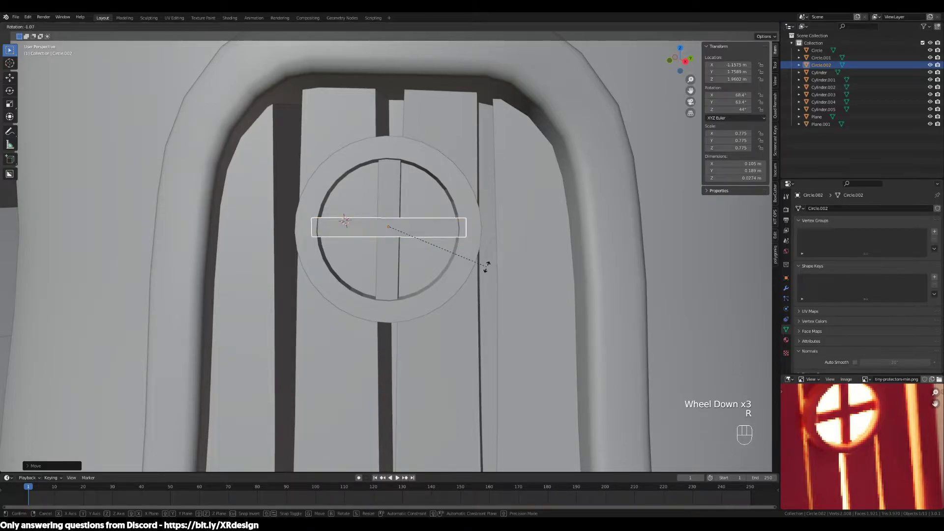
left_click(488, 267)
Select the window's vertical bar and rotate it slightly to straighten it within the round rim.
left_click(383, 193)
key("r")
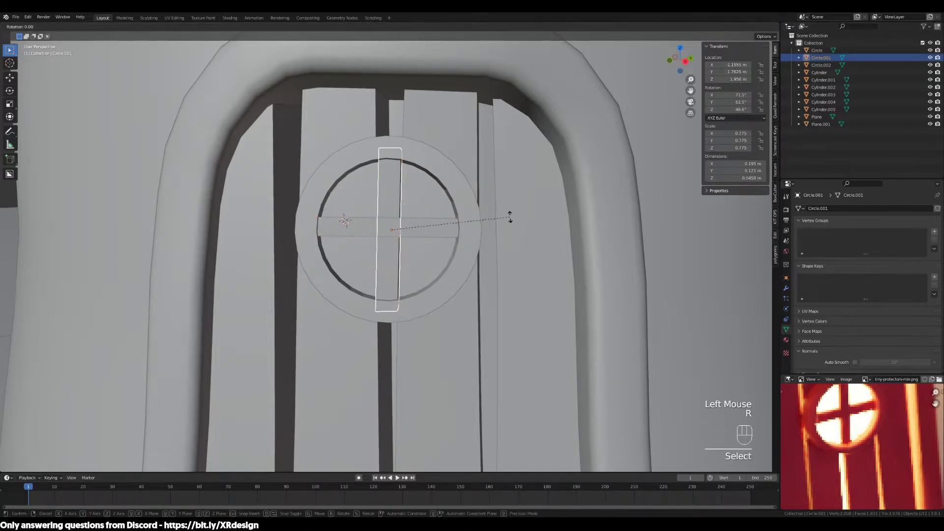
left_click(509, 217)
Examine the door's planks, window and frame from several angles.
scroll(508, 222, "down", 2)
left_click(496, 295)
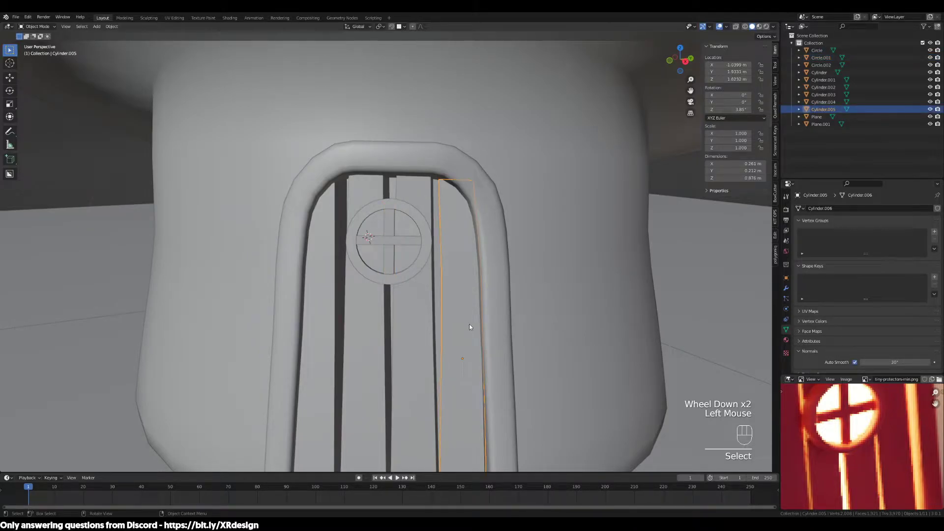
middle_click_drag(382, 329, 358, 320)
scroll(356, 315, "up", 2)
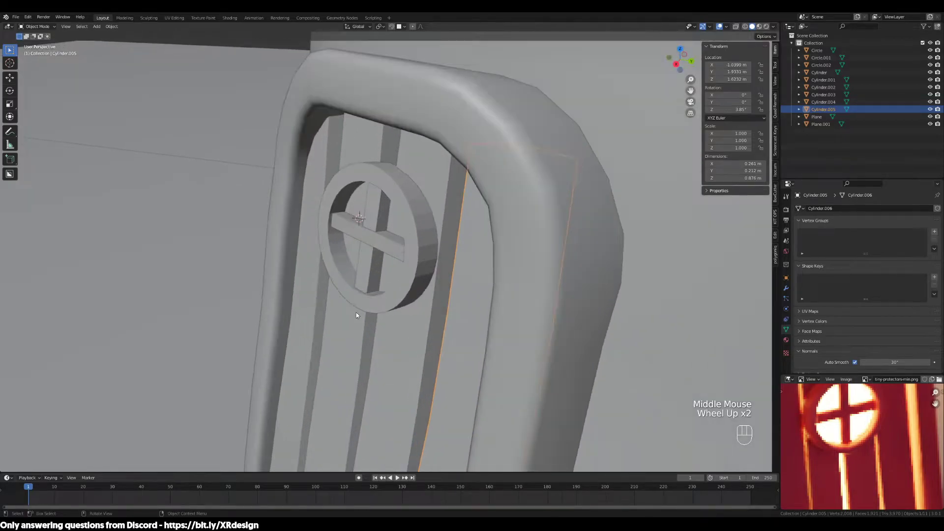
left_click(401, 288)
scroll(405, 294, "down", 4)
left_click(397, 293)
key("Tab")
middle_click_drag(401, 304, 476, 303)
key("Tab")
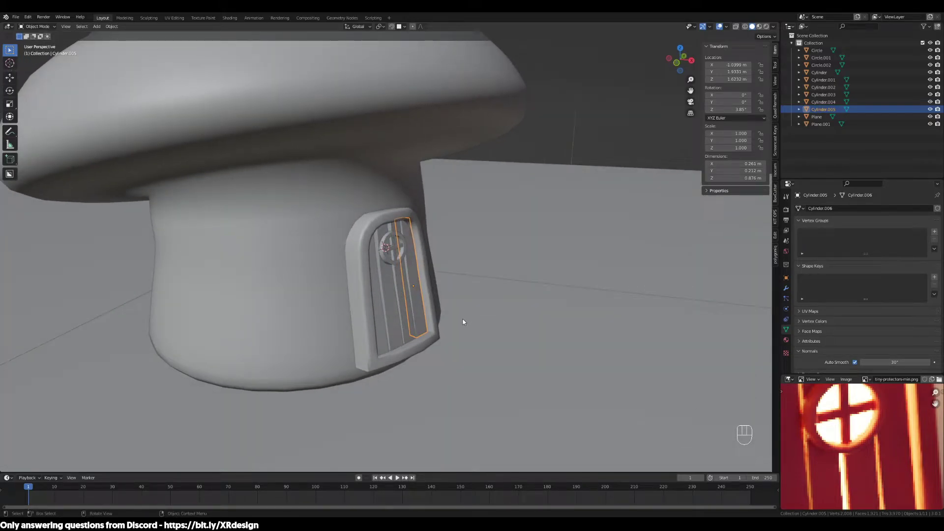
scroll(460, 322, "up", 4)
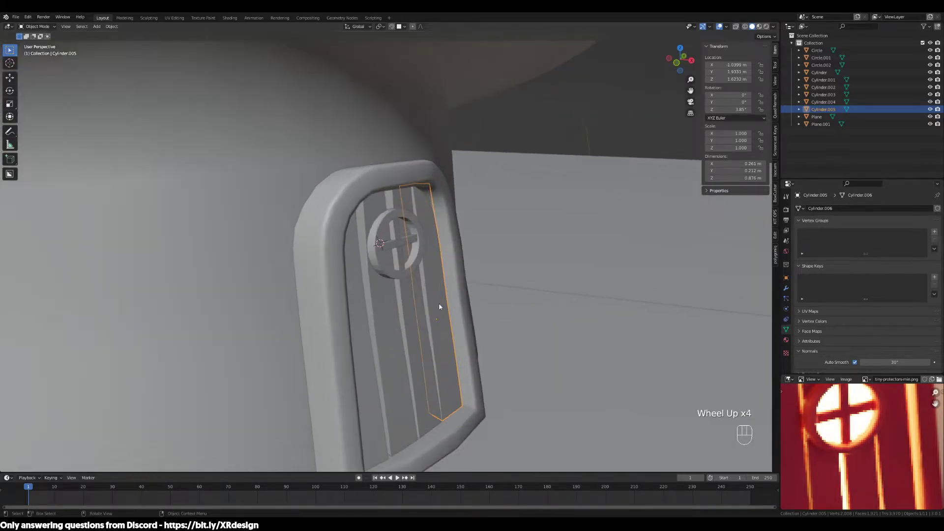
left_click(364, 261)
scroll(364, 261, "up", 3)
left_click(433, 318, "shift")
left_click(455, 310, "shift")
left_click(471, 301, "shift")
middle_click_drag(472, 301, 423, 327)
scroll(427, 316, "up", 3)
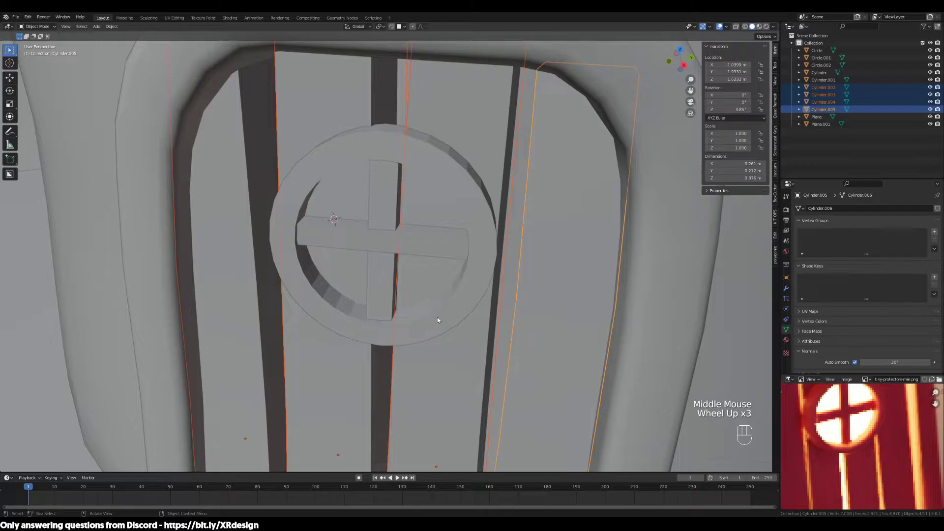
In Edit Mode, select the outer and inner edge loops on the front of the round window rim.
left_click(442, 317)
middle_click_drag(451, 318, 475, 327)
middle_click_drag(492, 266, 517, 268)
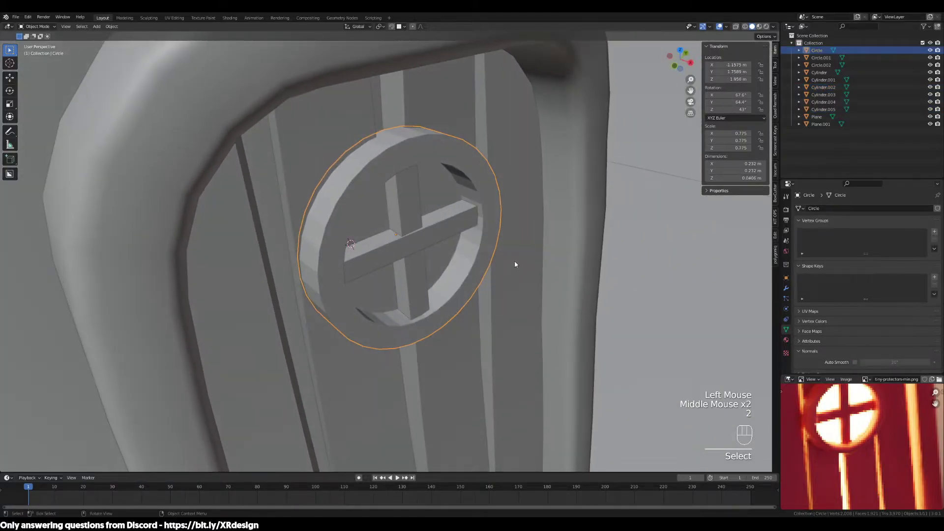
key("Escape")
key("Tab")
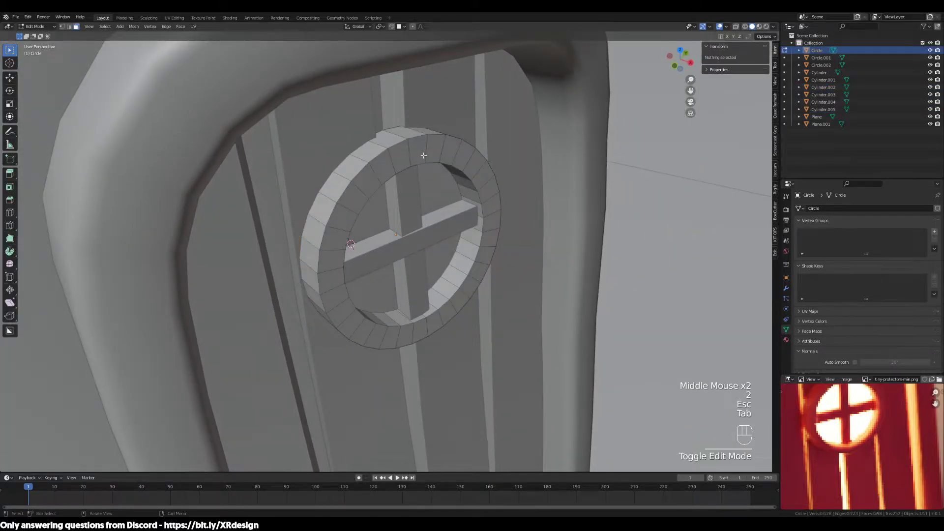
middle_click_drag(440, 168, 435, 150)
key("2")
left_click(492, 237, "alt")
left_click(475, 231, "alt+shift")
mouse_move(492, 236)
middle_mouse_down()
mouse_move(442, 221)
mouse_move(489, 232)
middle_mouse_up()
scroll(457, 226, "up", 2)
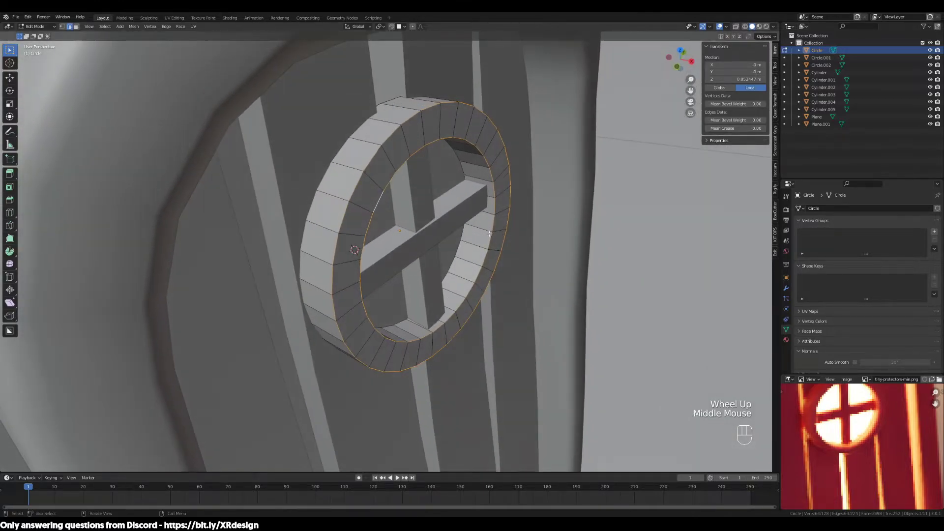
Bevel the window rim's selected edge loops with three segments and return to Object Mode.
key("ctrl+b")
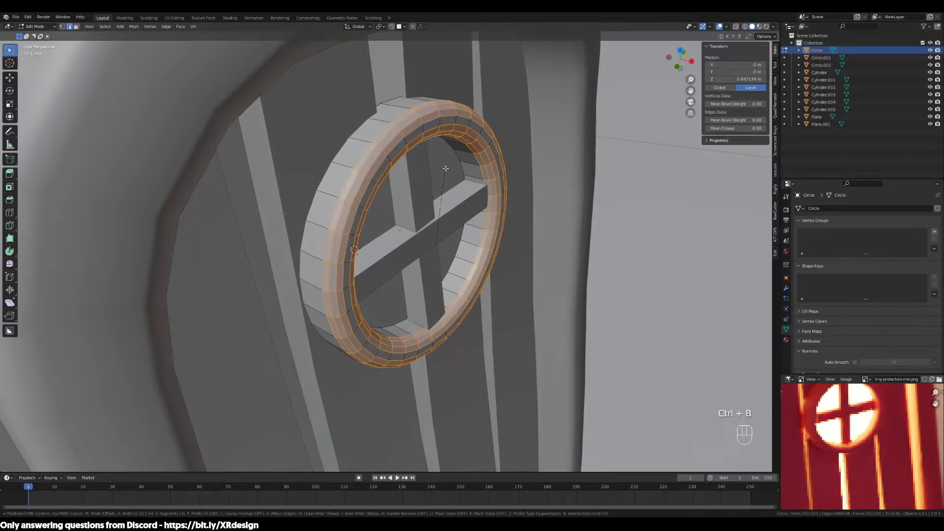
left_click(457, 180)
middle_click_drag(573, 241, 513, 223)
key("Tab")
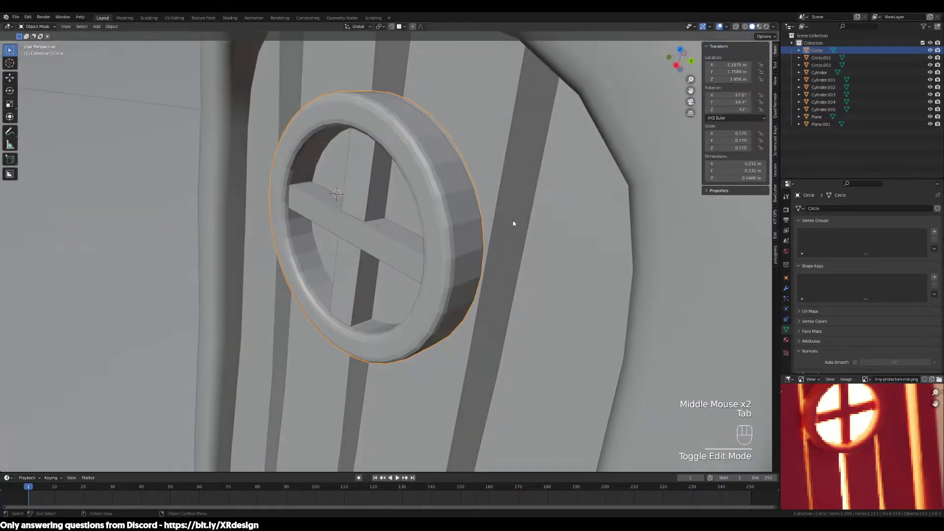
Shade the window rim smooth and enable Auto Smooth on it.
right_click(426, 187)
left_click(426, 165)
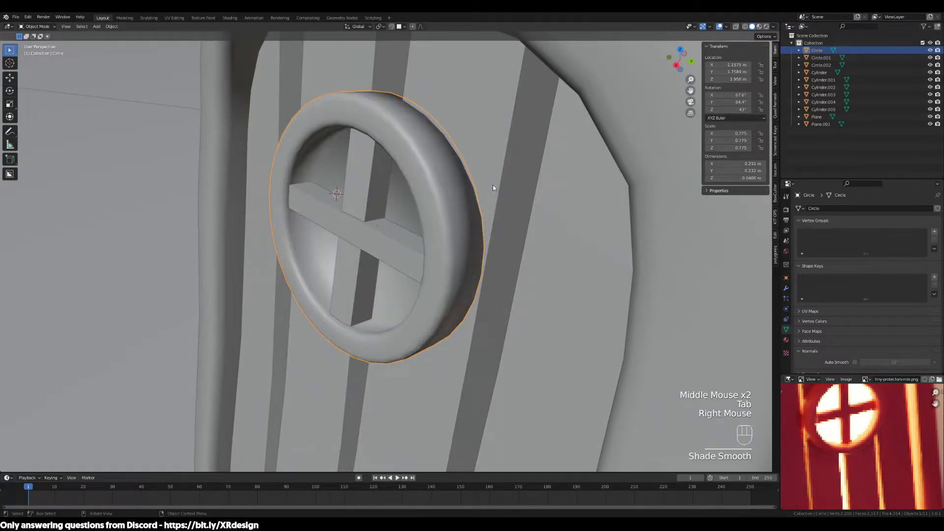
left_click(854, 361)
Select both window crossbars together with all four door planks.
mouse_move(630, 269)
middle_mouse_down()
mouse_move(526, 260)
mouse_move(757, 275)
middle_mouse_up()
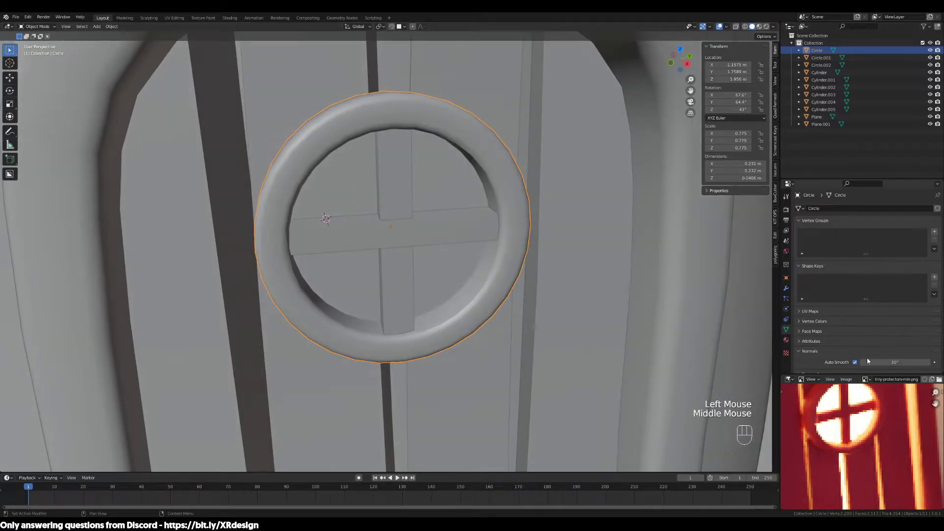
middle_click_drag(467, 261, 512, 264)
key("Tab")
key("Tab")
left_click(429, 223)
left_click(435, 238, "shift")
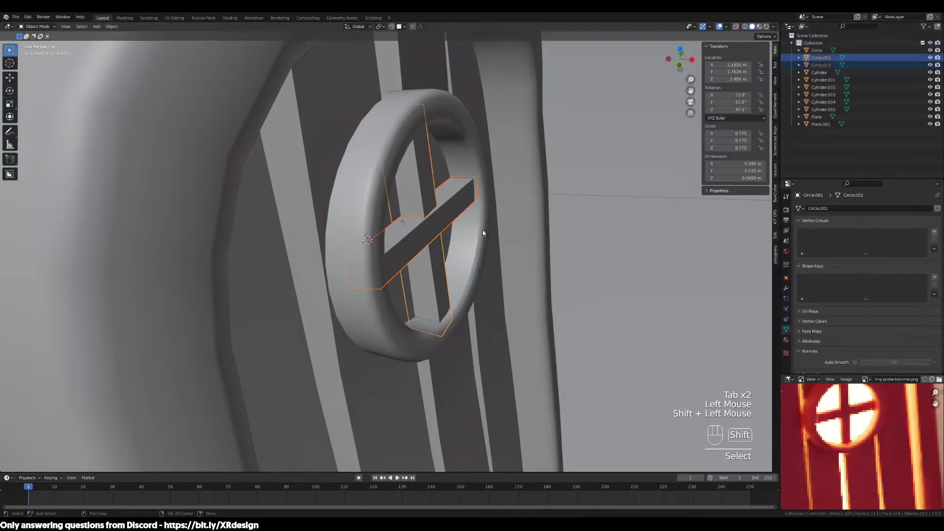
left_click(497, 278)
scroll(503, 287, "down", 3)
middle_click_drag(503, 287, 417, 310)
left_click(411, 317, "shift")
left_click(296, 311, "shift")
left_click(275, 364, "shift")
left_click(403, 243, "shift")
left_click(386, 259, "shift")
middle_click_drag(386, 260, 398, 228)
key("Tab")
key("Tab")
Enter Edit Mode with edge selection and loop-select the front long edges of the planks, using wireframe shading for the hidden ones.
middle_click_drag(457, 201, 484, 186)
scroll(490, 217, "up", 2)
key("Tab")
key("2")
left_click(500, 183, "alt")
key("z")
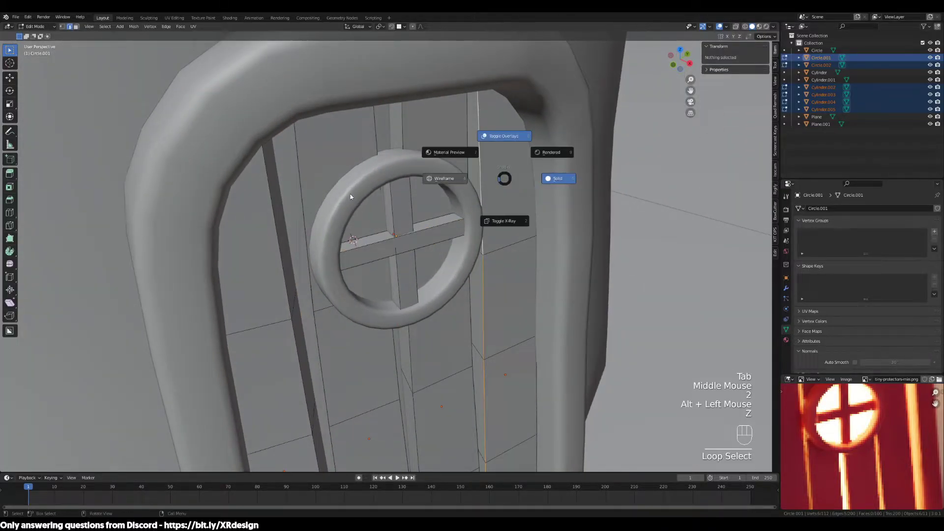
left_click(429, 179)
left_click(537, 196, "alt+shift")
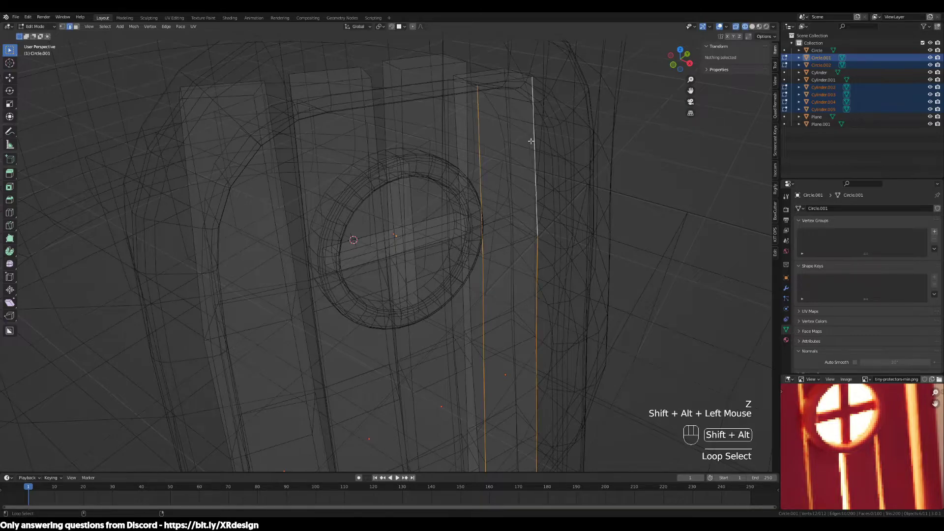
middle_click_drag(543, 205, 412, 116)
left_click(480, 171, "alt+shift")
left_click(412, 116, "alt+shift")
key("ctrl+z")
Add the remaining front long edges of the other planks to the selection, including the outermost edge hidden behind the frame.
key("z")
middle_click(372, 122)
left_click(372, 122, "alt+shift")
left_click(373, 128, "alt+shift")
left_click(306, 147, "alt+shift")
left_click(285, 157, "alt+shift")
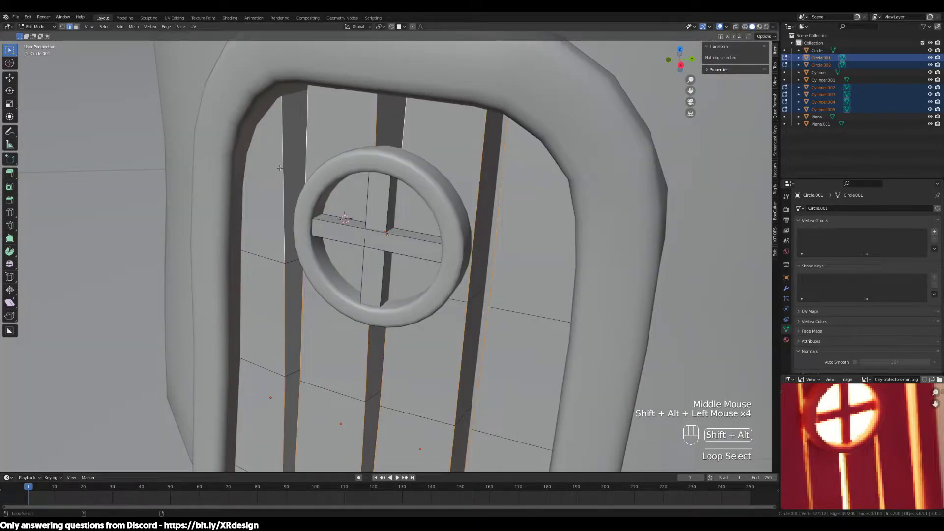
key("z")
left_click(233, 216, "alt+shift")
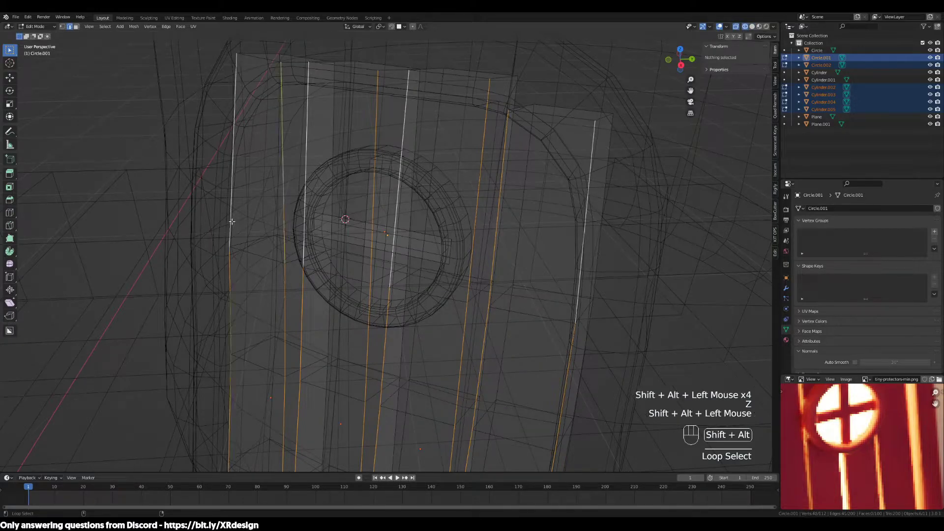
key("z")
Examine the selected plank edges from several angles in solid and wireframe shading.
middle_click_drag(293, 219, 522, 247)
key("z")
middle_click_drag(404, 246, 429, 257)
mouse_move(480, 211)
middle_mouse_down()
mouse_move(482, 232)
mouse_move(465, 236)
mouse_move(590, 258)
mouse_move(635, 241)
mouse_move(640, 226)
mouse_move(578, 227)
mouse_move(538, 250)
middle_mouse_up()
key("z")
scroll(552, 265, "down", 2)
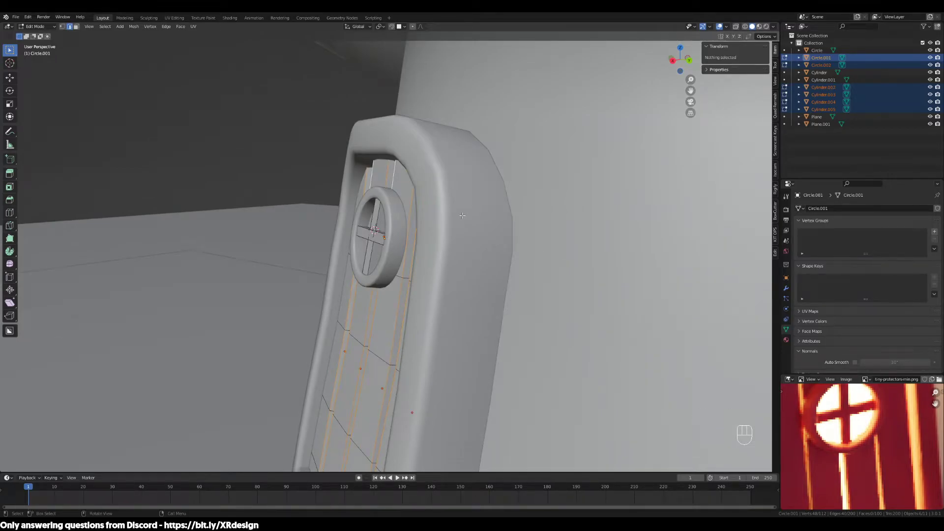
scroll(462, 215, "up", 1)
middle_click_drag(439, 214, 484, 234)
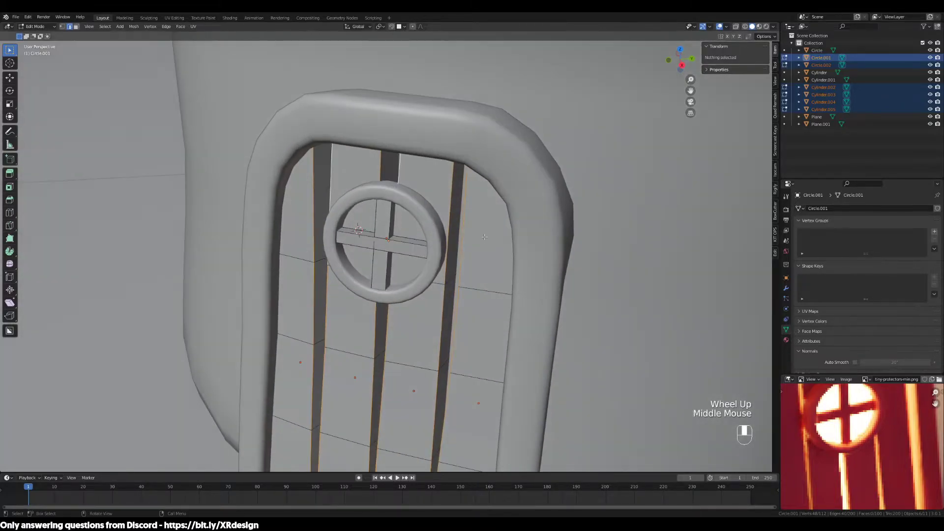
middle_click_drag(412, 222, 446, 227)
scroll(423, 216, "up", 1)
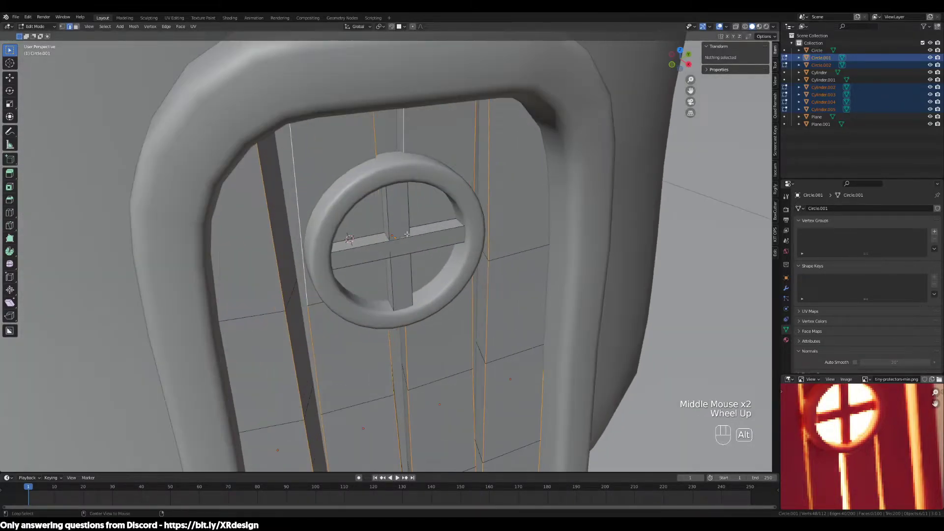
Add the front long edges of the window's vertical and horizontal crossbars to the edge selection.
middle_click_drag(371, 192, 397, 194)
scroll(398, 195, "up", 1)
left_click(397, 197, "alt+shift")
left_click(424, 187, "alt+shift")
left_click(456, 218, "alt+shift")
left_click(453, 238, "alt+shift")
Bevel the selected plank and crossbar edges with three segments and return to Object Mode.
middle_click_drag(544, 269, 516, 288)
scroll(503, 291, "down", 2)
scroll(504, 290, "down", 2)
key("ctrl+b")
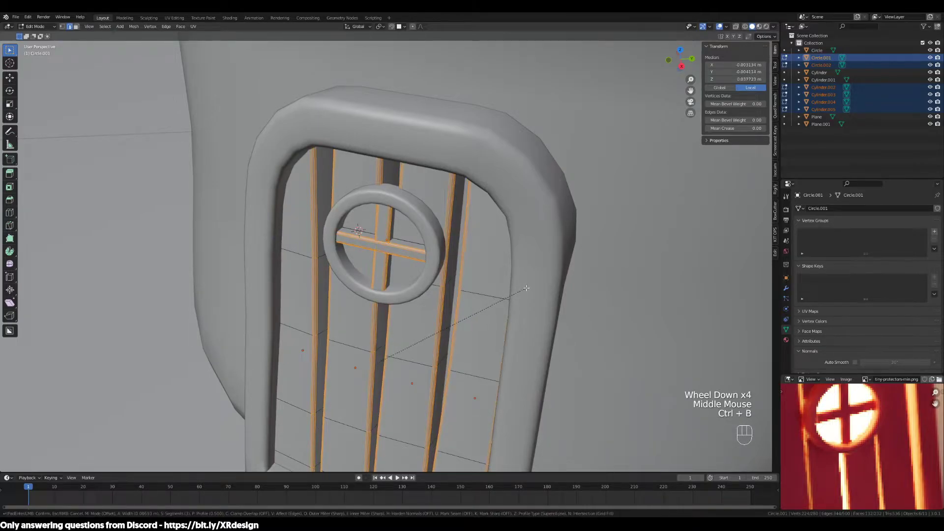
scroll(528, 286, "down", 1)
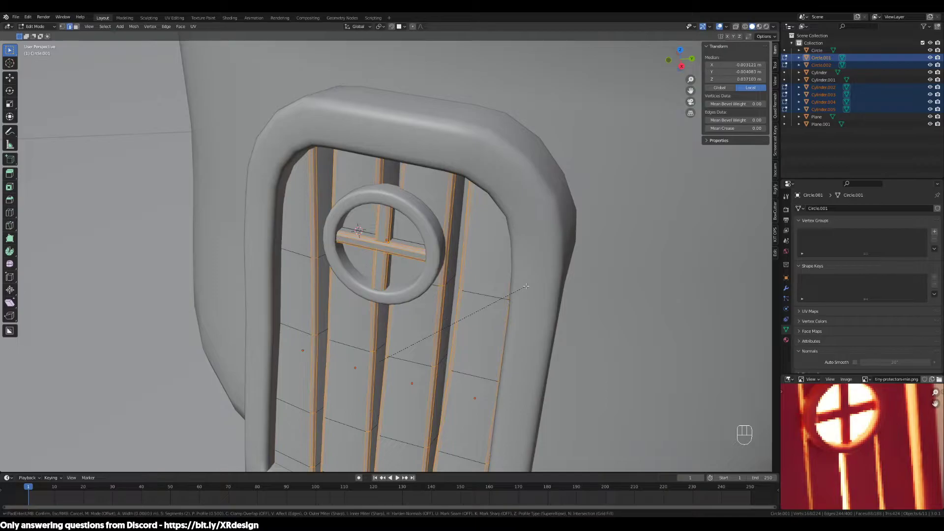
scroll(526, 286, "up", 1)
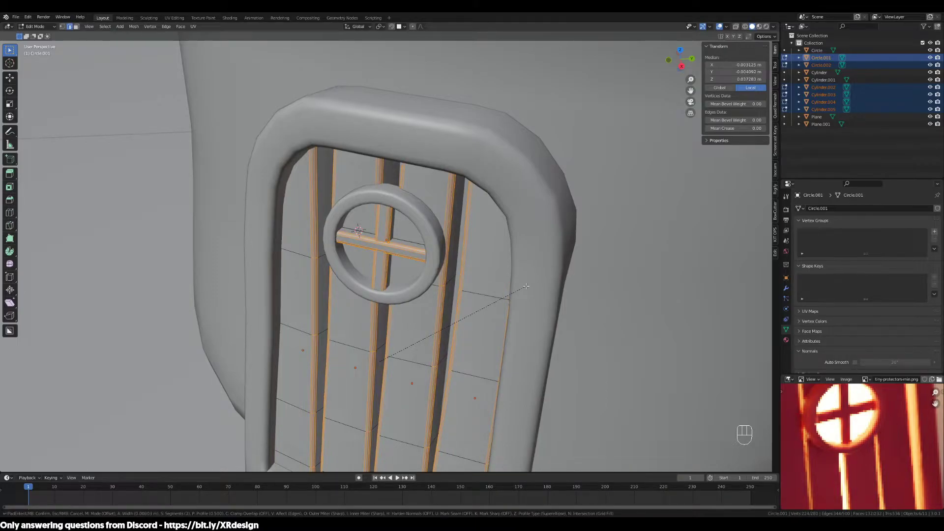
left_click(526, 286)
scroll(511, 288, "down", 2)
mouse_move(501, 290)
middle_mouse_down()
mouse_move(518, 278)
mouse_move(489, 281)
middle_mouse_up()
key("Tab")
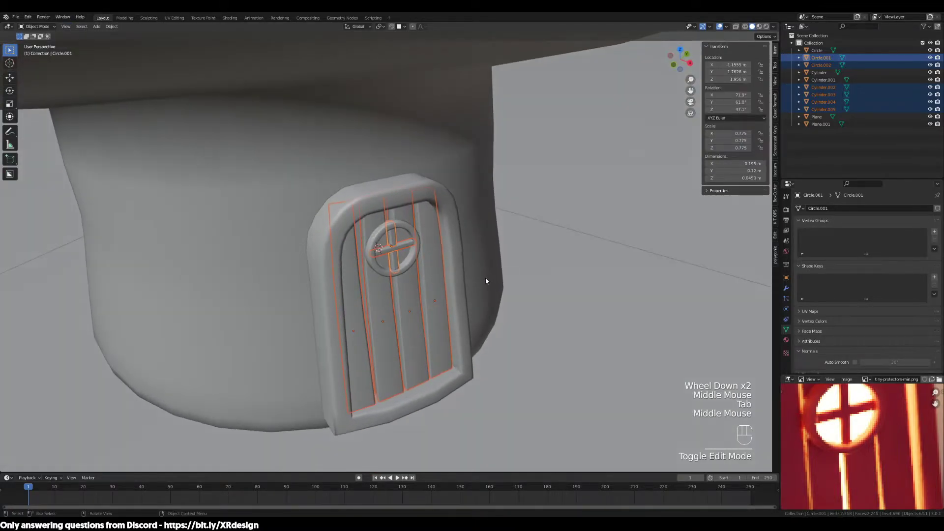
Examine the bevelled door up close and in proportion to the whole mushroom tower.
scroll(472, 274, "up", 2)
scroll(377, 252, "down", 5)
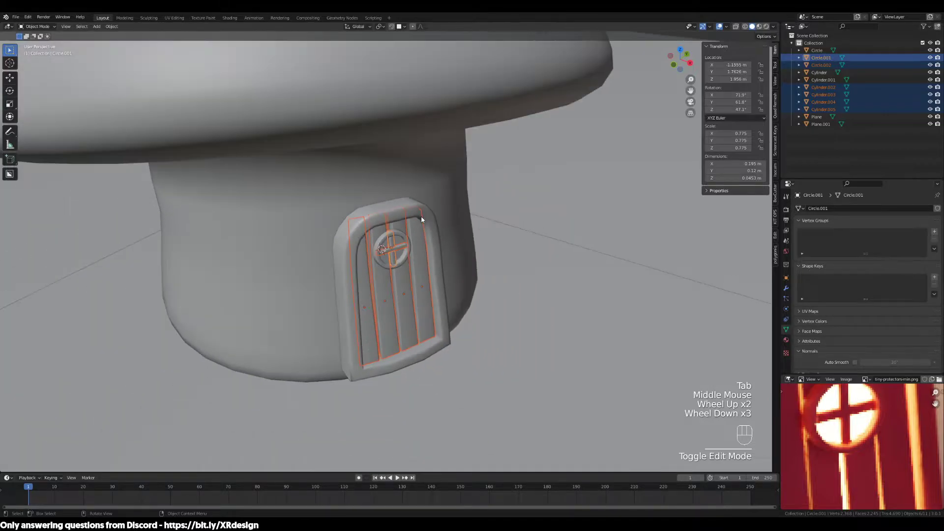
key("KP_0")
key("KP_Decimal")
key("KP_0")
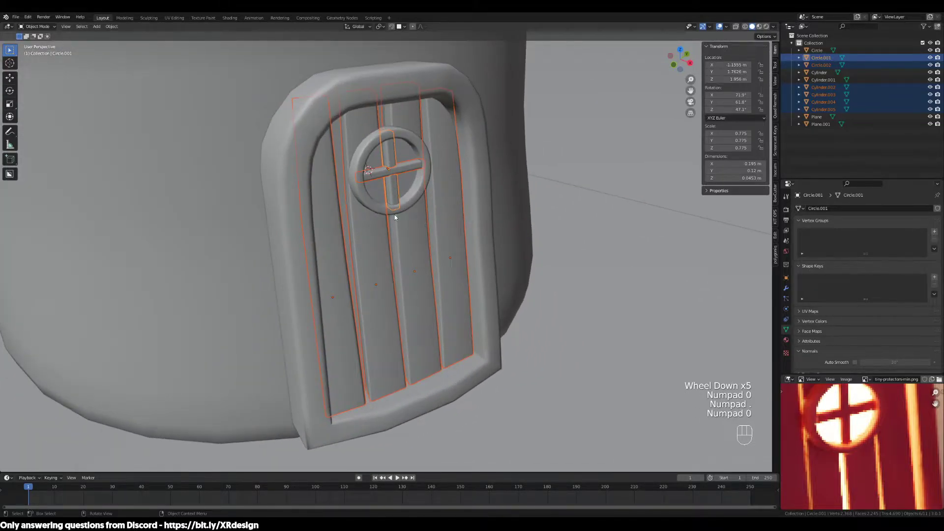
scroll(403, 216, "down", 4)
middle_click_drag(406, 226, 409, 237)
scroll(409, 238, "up", 2)
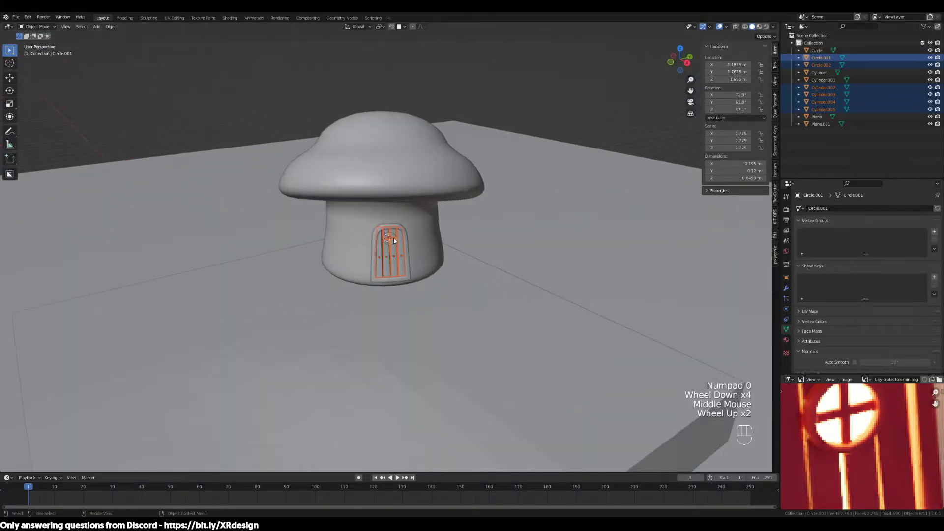
left_click(538, 232)
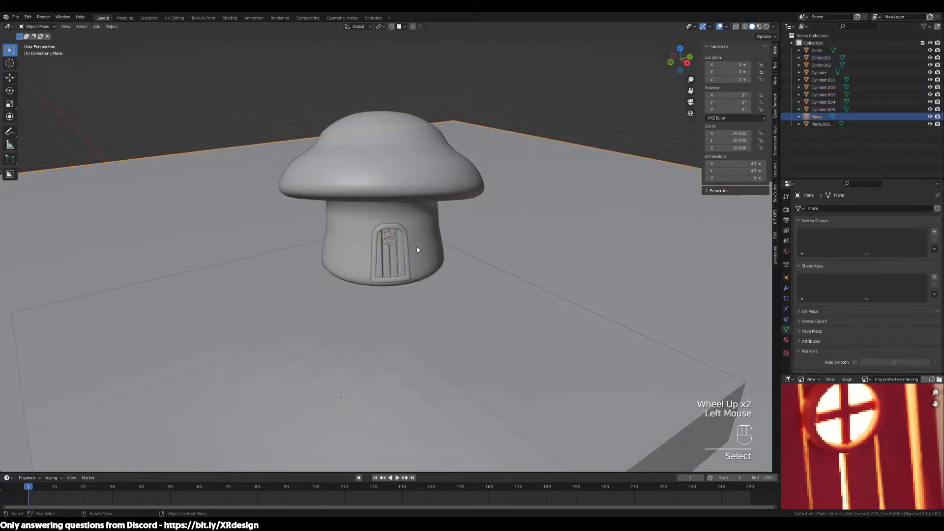
middle_click_drag(415, 247, 411, 265)
scroll(379, 258, "up", 5)
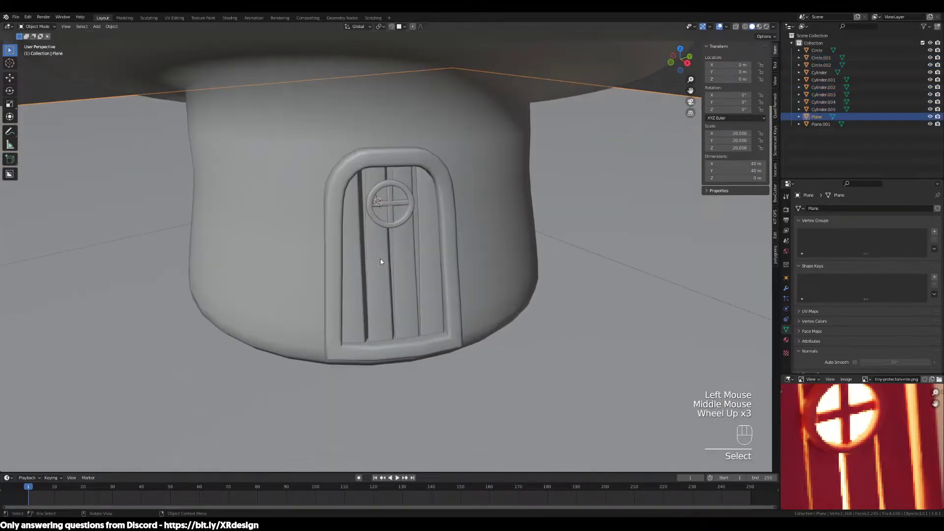
Inspect the door's planks, window rim and outer frame one by one from the front and the side.
left_click(448, 208)
middle_click_drag(448, 208, 472, 237)
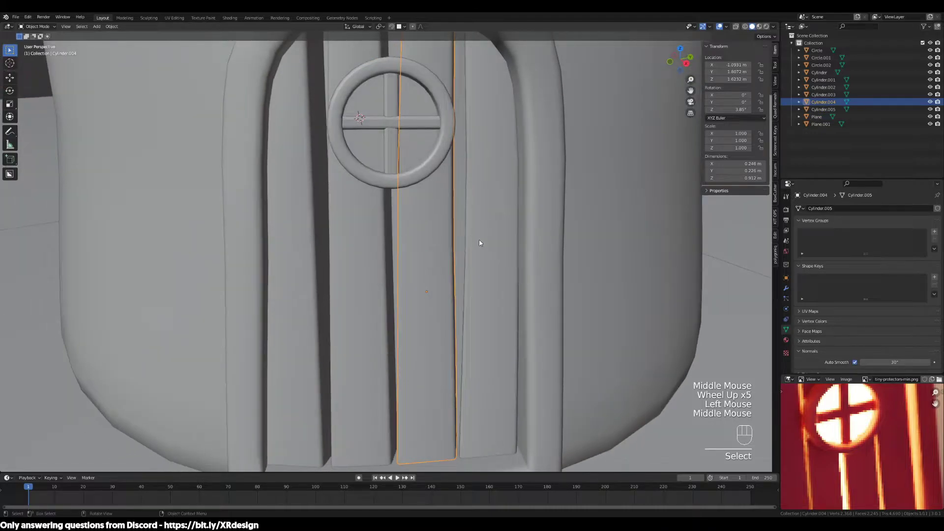
scroll(481, 241, "down", 1)
left_click(391, 159)
left_click(390, 159)
left_click(392, 158)
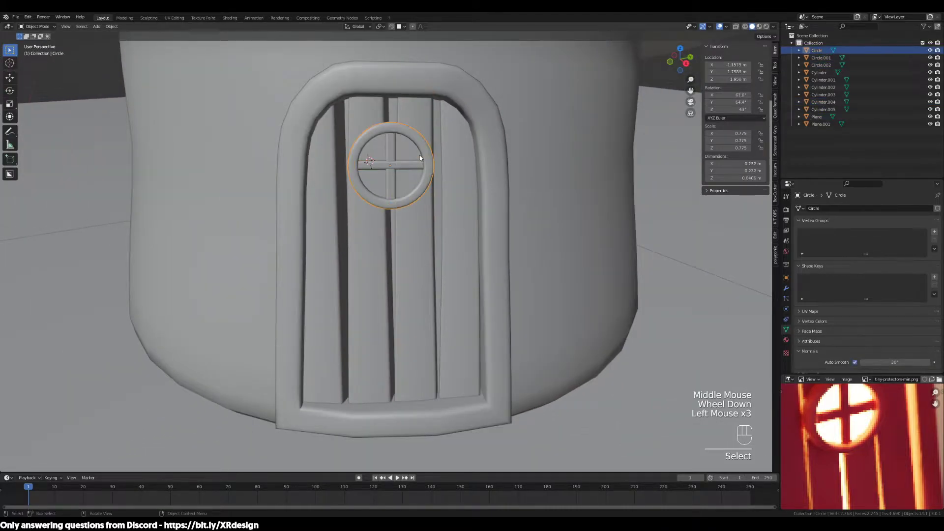
left_click(503, 274)
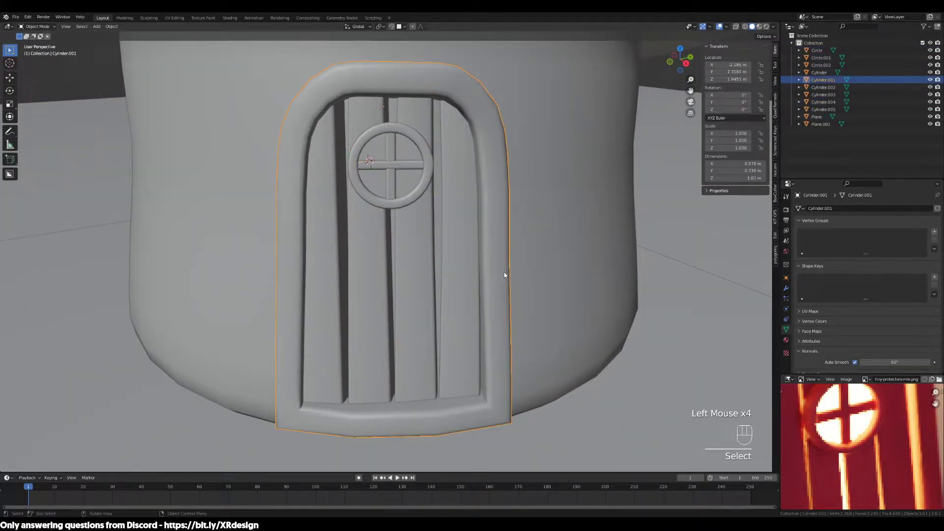
middle_click_drag(547, 264, 456, 212)
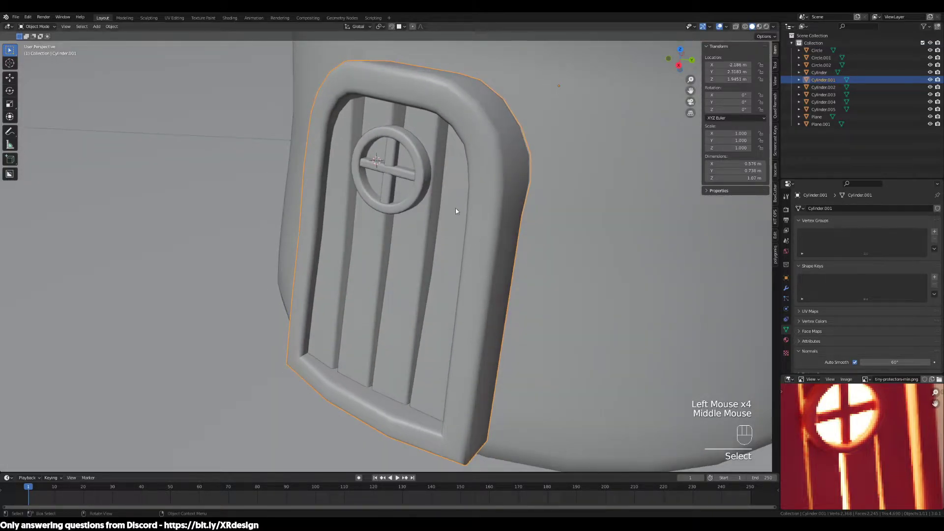
left_click(443, 194)
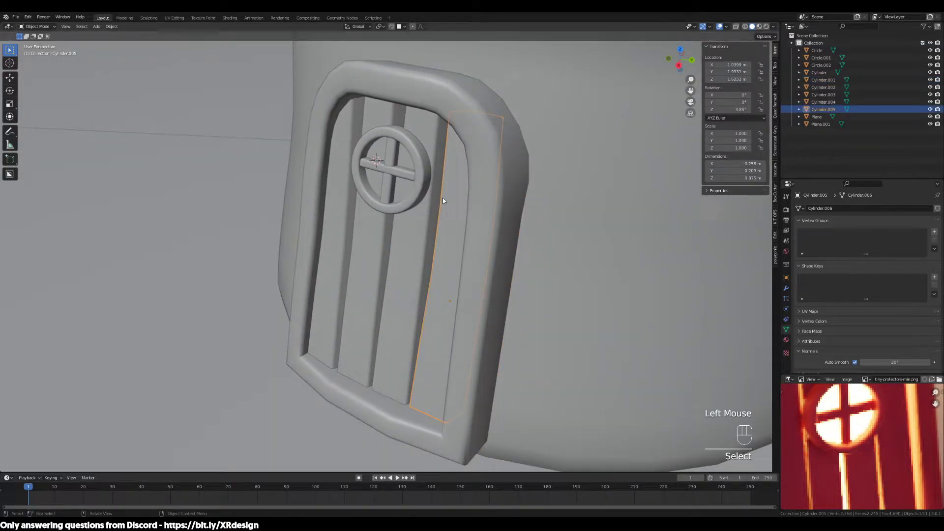
Examine the finished door's planks and crossed window up close from both sides and against the tower wall.
scroll(491, 266, "down", 2)
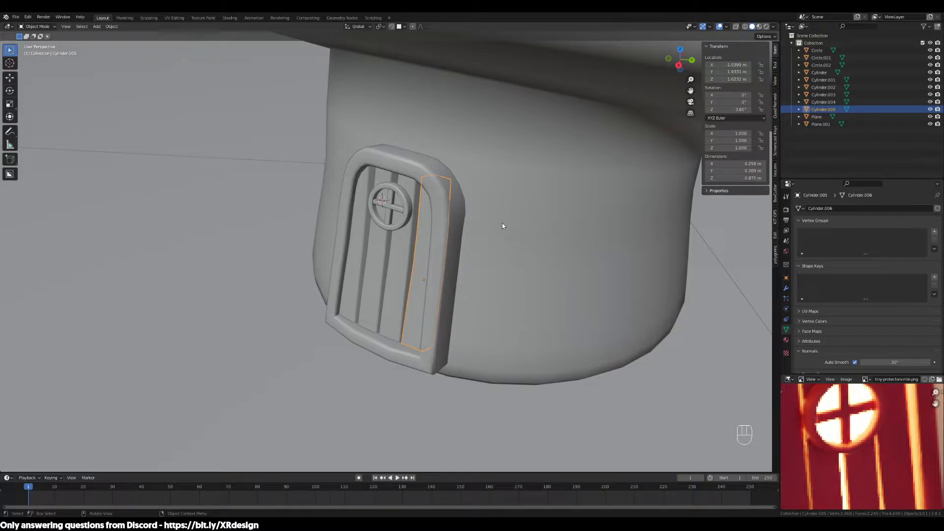
scroll(413, 227, "up", 2)
left_click(412, 226)
left_click(429, 248)
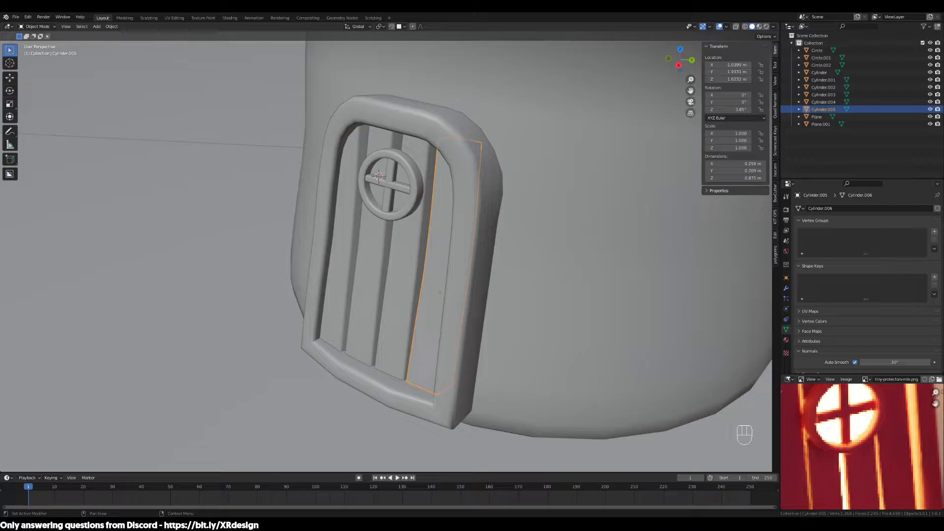
left_click(526, 212)
left_click(449, 220)
middle_click_drag(449, 220, 524, 199)
scroll(511, 210, "up", 2)
scroll(511, 210, "down", 2)
left_click(399, 203)
mouse_move(399, 203)
middle_mouse_down()
mouse_move(424, 240)
mouse_move(411, 216)
middle_mouse_up()
scroll(412, 218, "up", 2)
left_click(415, 213)
middle_click_drag(486, 213, 467, 177)
scroll(457, 175, "down", 2)
left_click(447, 172)
left_click(447, 217)
middle_click_drag(448, 216, 463, 227)
scroll(466, 225, "down", 2)
scroll(832, 428, "down", 3)
middle_click_drag(391, 292, 398, 299)
scroll(398, 299, "up", 3)
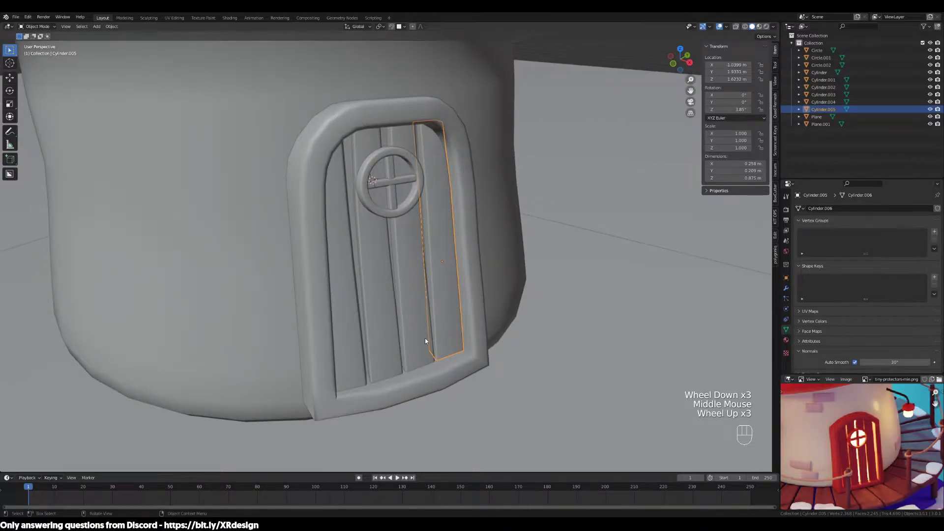
Check the door's separate parts by selecting all four planks together, and the outer frame alone.
left_click(408, 324, "shift")
left_click(378, 334, "shift")
left_click(346, 337, "shift")
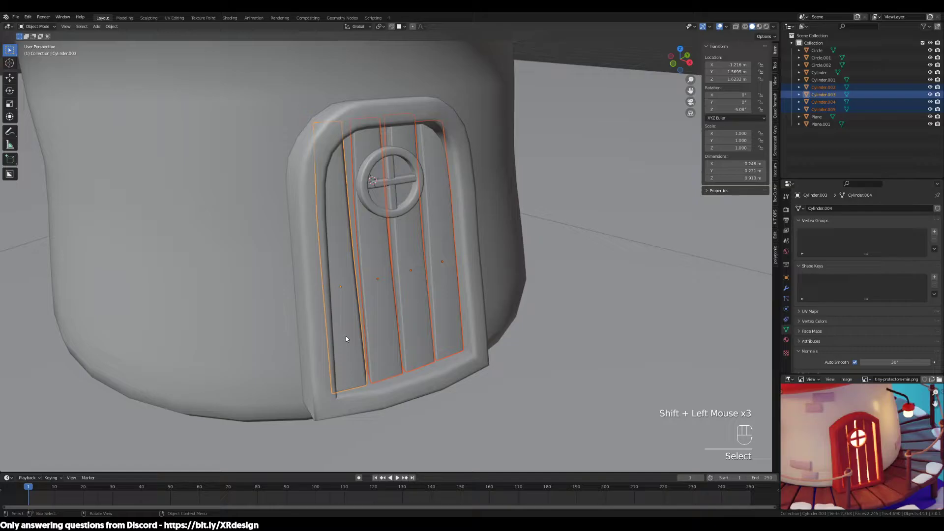
left_click(302, 316)
scroll(279, 317, "down", 2)
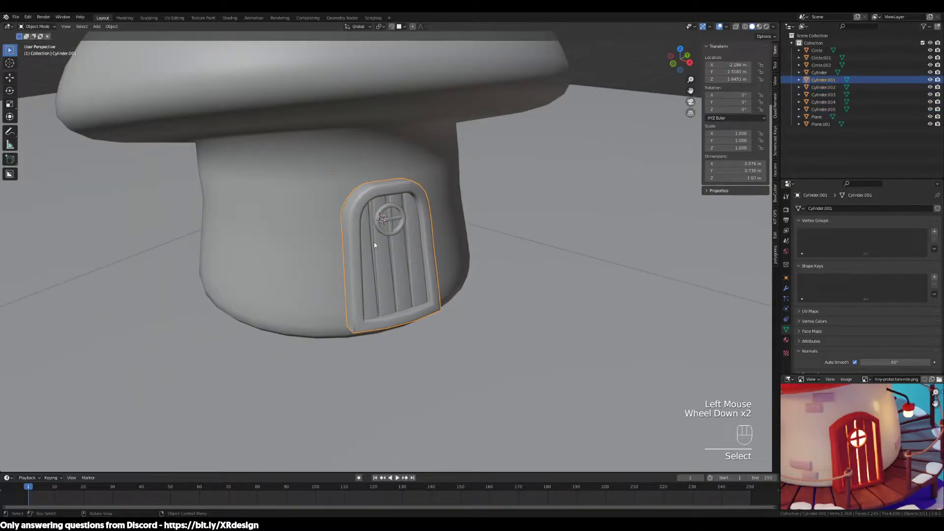
Select all the door parts without the mushroom tower and adjust the door's height along Z.
scroll(376, 245, "up", 3)
middle_click_drag(615, 212, 548, 216)
left_click_drag(549, 217, 314, 407)
middle_click_drag(364, 343, 418, 336)
left_click_drag(608, 273, 586, 398, "ctrl")
scroll(586, 401, "down", 3)
scroll(517, 339, "up", 2)
middle_click_drag(478, 293, 461, 348)
scroll(413, 266, "up", 1)
key("g")
key("z")
left_click(421, 309)
key("g")
key("z")
left_click(440, 314)
key("g")
right_click(438, 314)
Shift the whole door horizontally against the tower wall, rotate it slightly and fine-tune its position.
key("g")
key("shift+z")
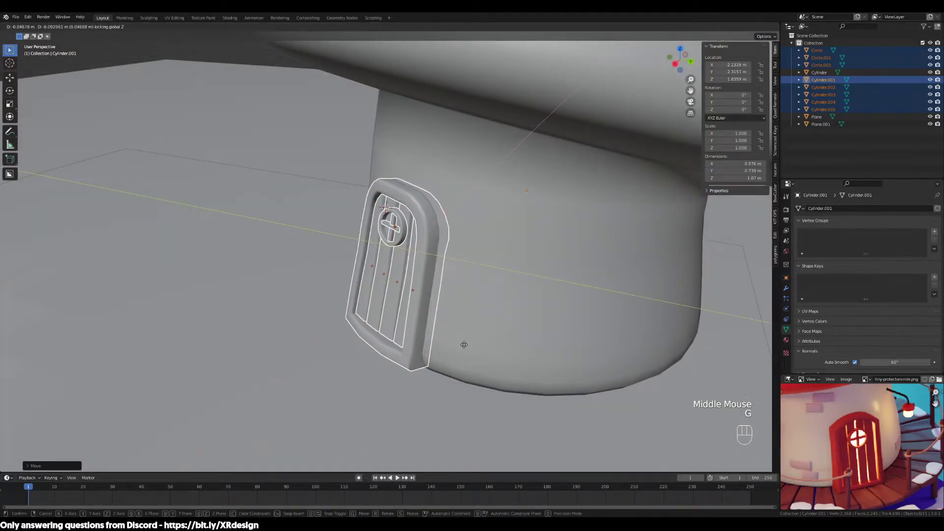
left_click(462, 347)
middle_click_drag(461, 349, 518, 347)
key("g")
left_click(554, 353)
key("r")
left_click(515, 362)
key("g")
left_click(451, 364)
left_click(517, 347)
Check the door against the whole mushroom and bring the arched window into view in the reference image.
scroll(506, 322, "down", 2)
scroll(507, 319, "down", 1)
left_click(444, 270)
middle_click_drag(526, 306, 540, 308)
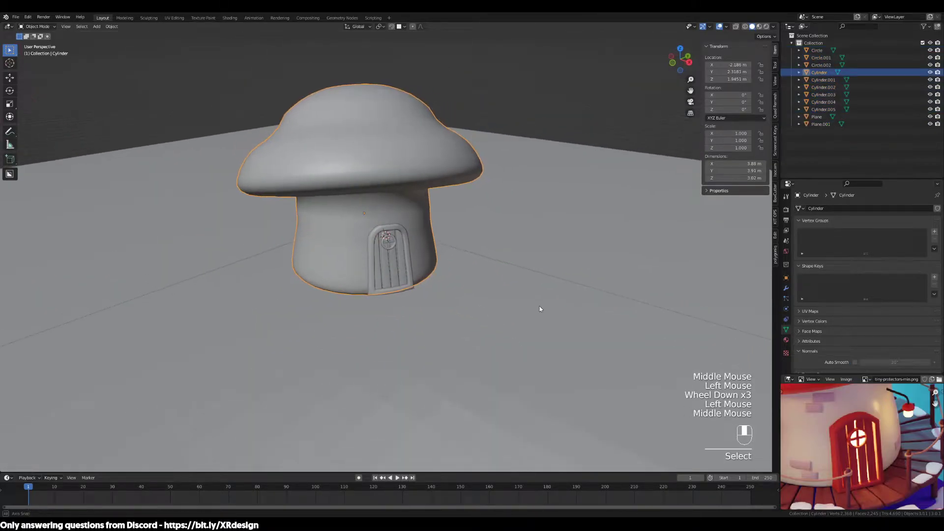
left_click(451, 321)
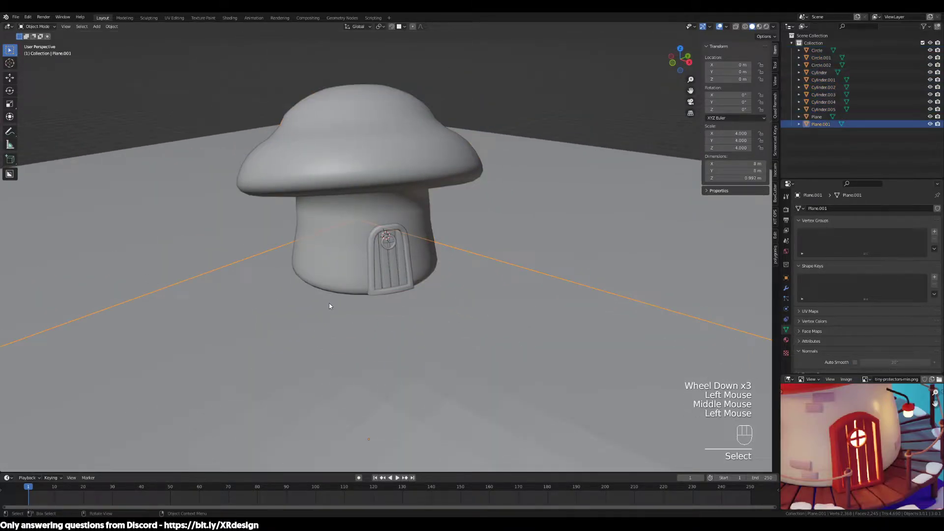
middle_click_drag(811, 420, 837, 448)
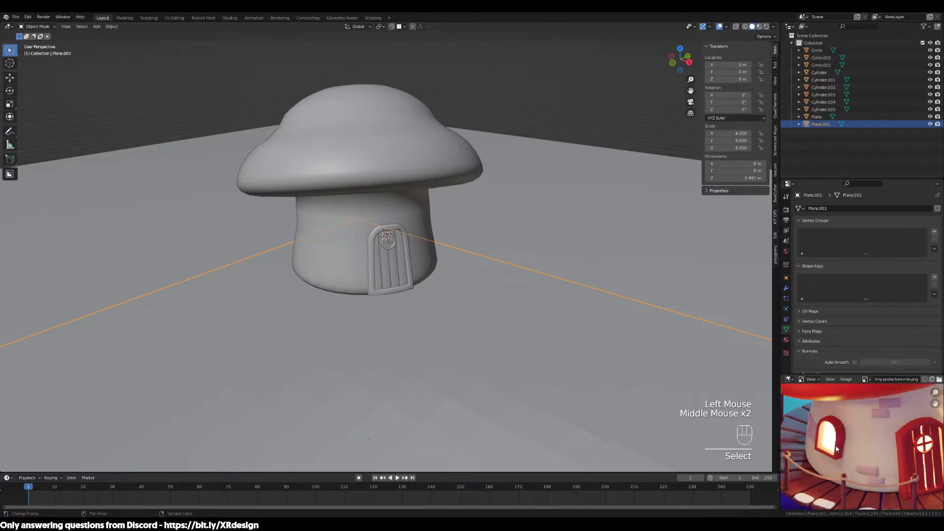
Select a two-by-two block of faces on the tower wall beside the door in Edit Mode.
left_click(334, 280)
middle_click_drag(331, 294, 331, 251)
key("Tab")
scroll(354, 295, "up", 2)
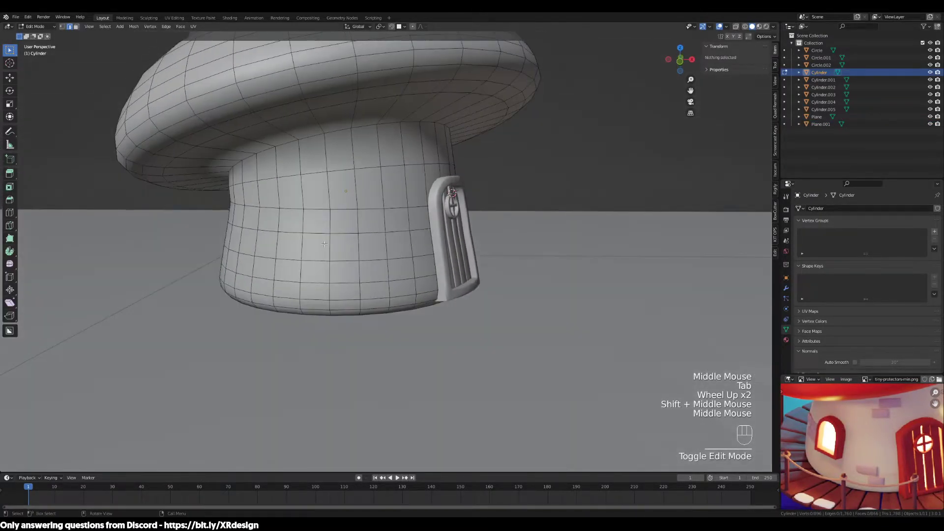
left_click(335, 218)
key("3")
left_click(339, 219)
left_click_drag(307, 212, 354, 255)
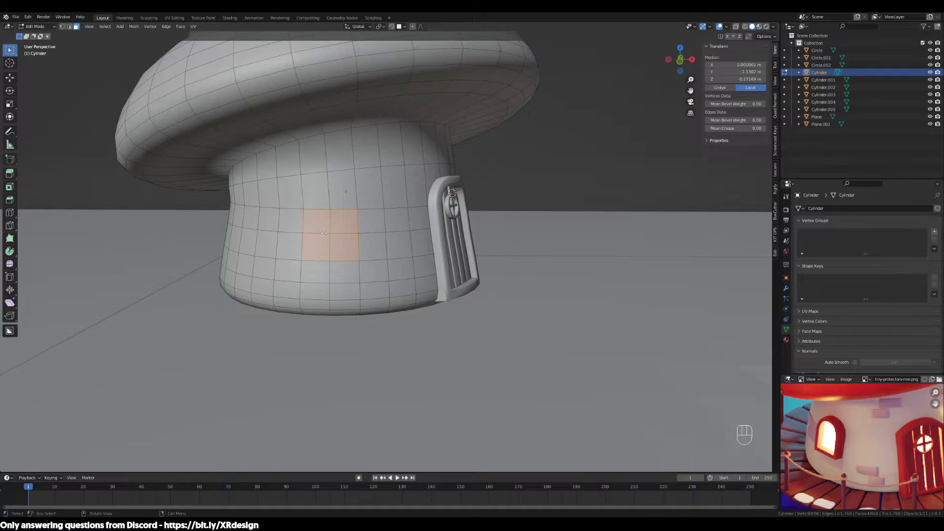
mouse_move(339, 221)
left_mouse_down()
mouse_move(296, 245)
mouse_move(338, 228)
left_mouse_up()
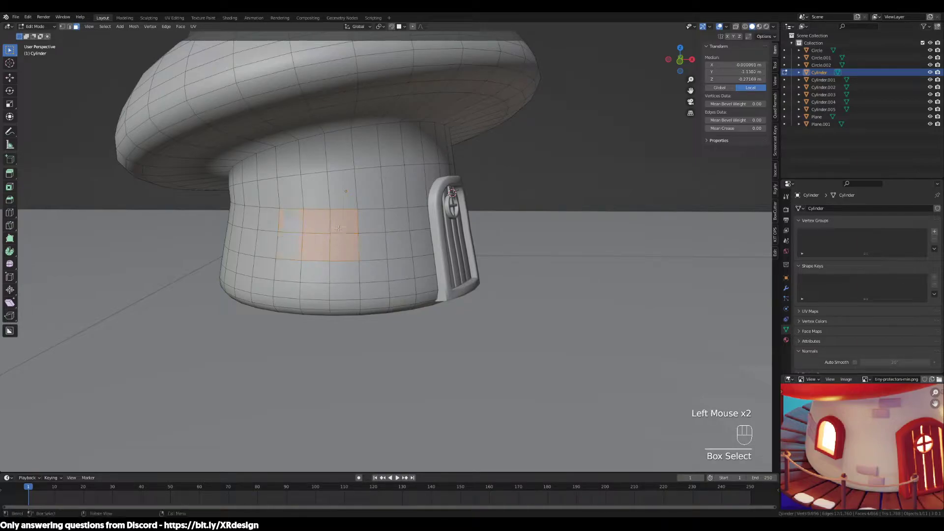
middle_click_drag(417, 249, 306, 237)
scroll(401, 246, "up", 2)
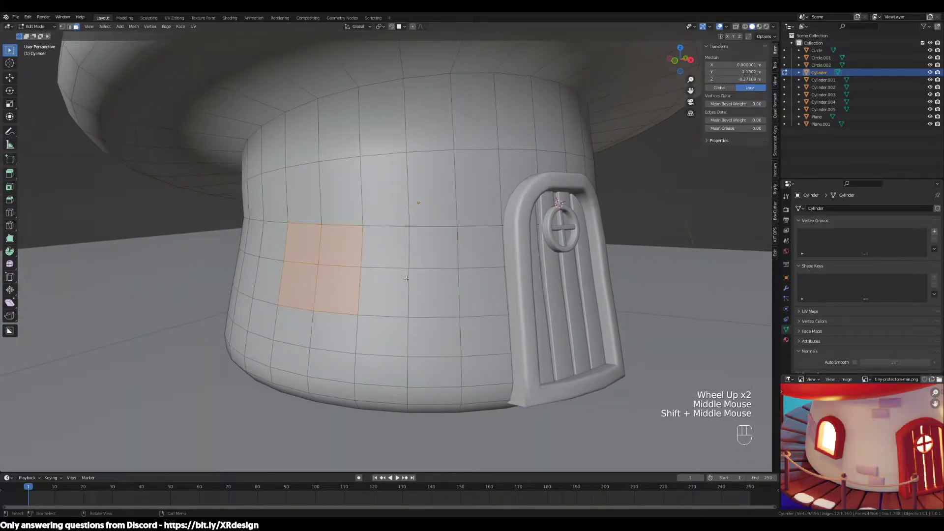
Duplicate the selected wall faces, separate them into their own object and open that patch in Edit Mode.
key("shift+d")
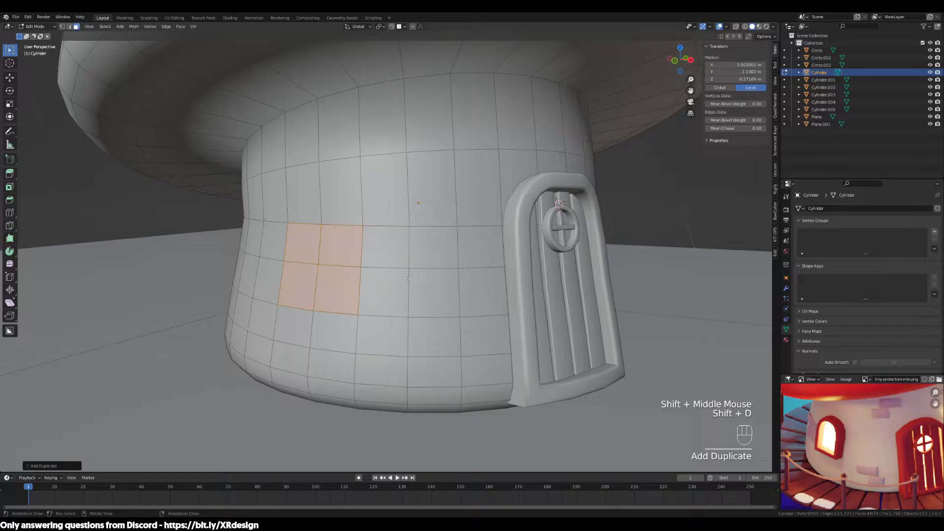
key("p")
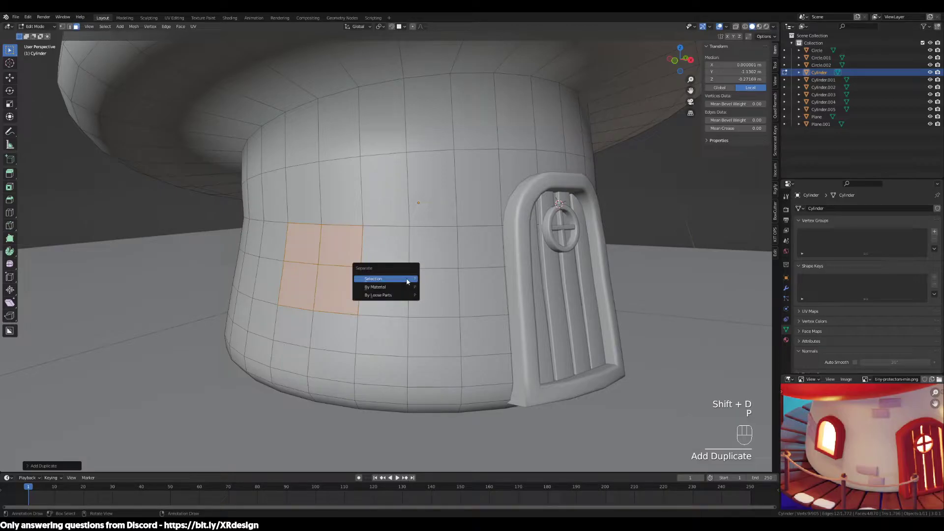
left_click(407, 279)
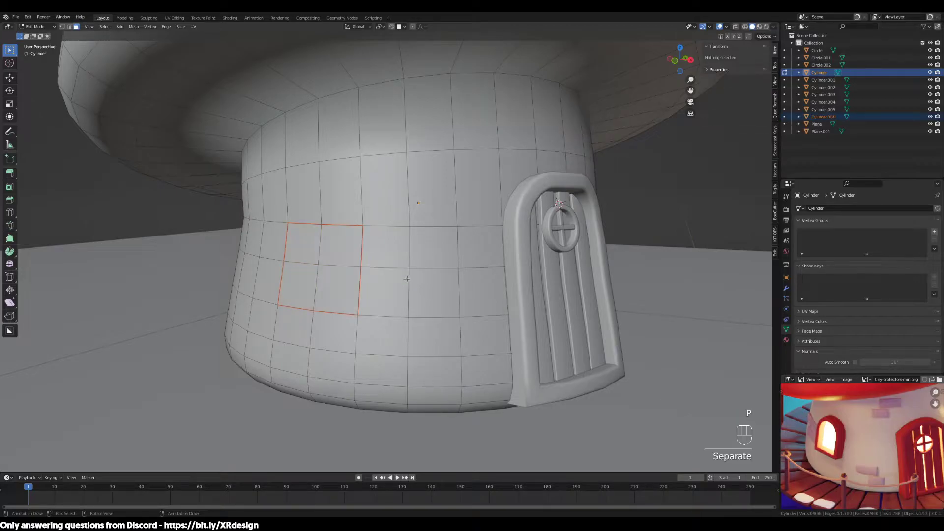
key("Tab")
scroll(403, 272, "down", 2)
left_click(334, 267)
middle_click(423, 355)
key("Tab")
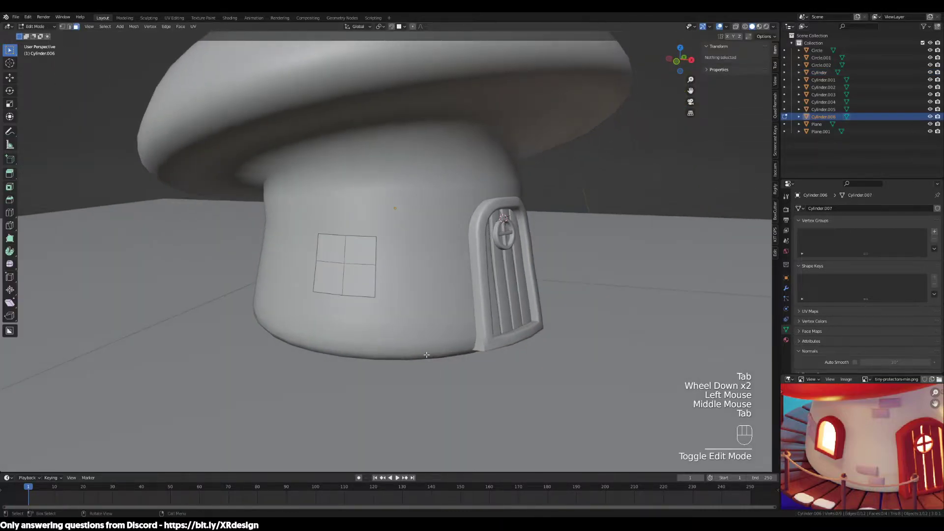
Try to scale the whole window patch along Z.
scroll(404, 329, "up", 2)
middle_click_drag(397, 341, 389, 285)
key("1")
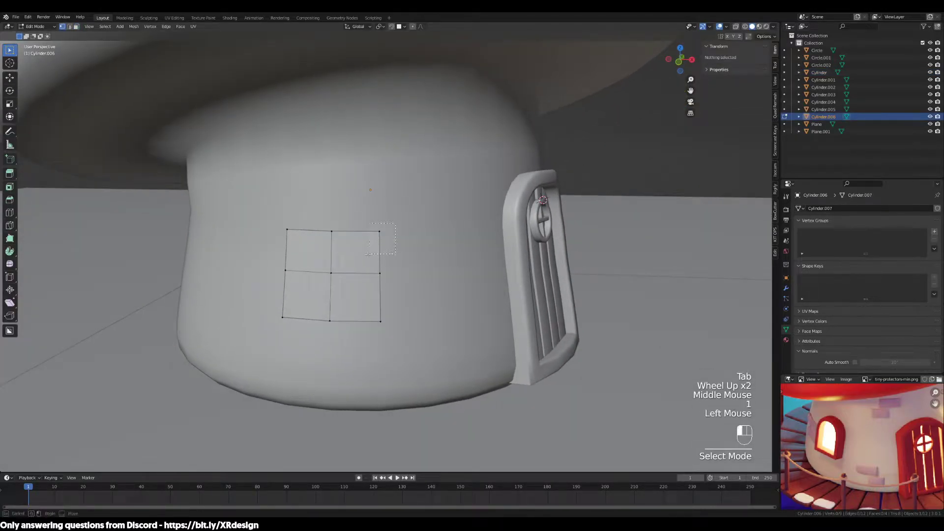
left_click_drag(270, 217, 302, 244)
left_click_drag(361, 216, 402, 256, "shift")
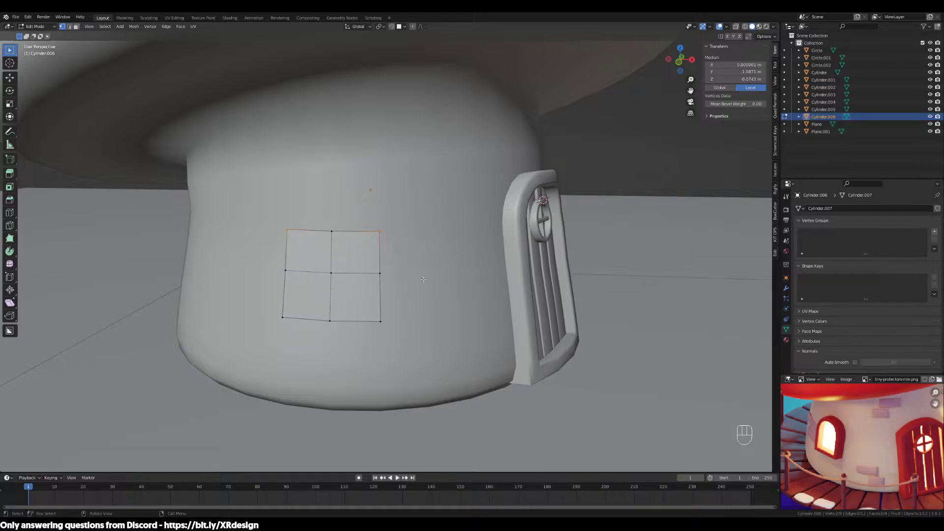
left_click_drag(276, 218, 390, 245)
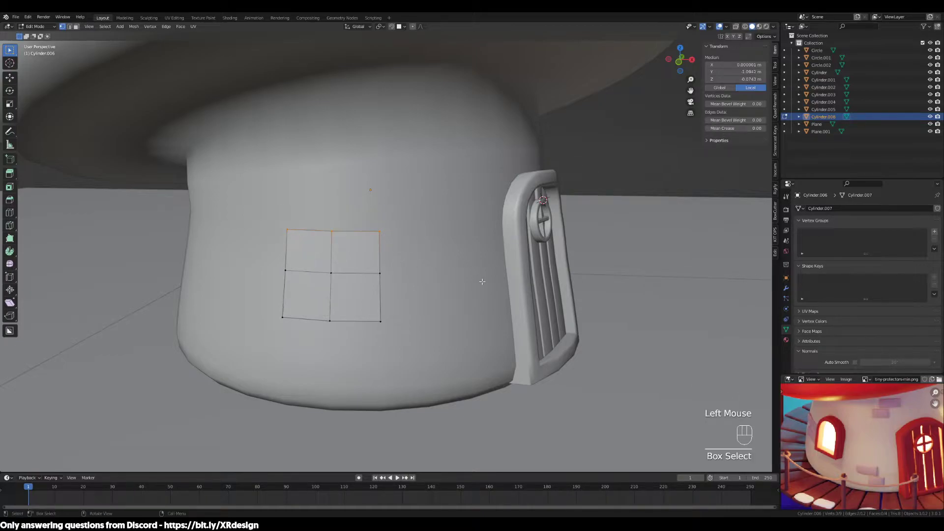
key("a")
middle_click_drag(514, 308, 455, 307)
scroll(456, 307, "up", 3)
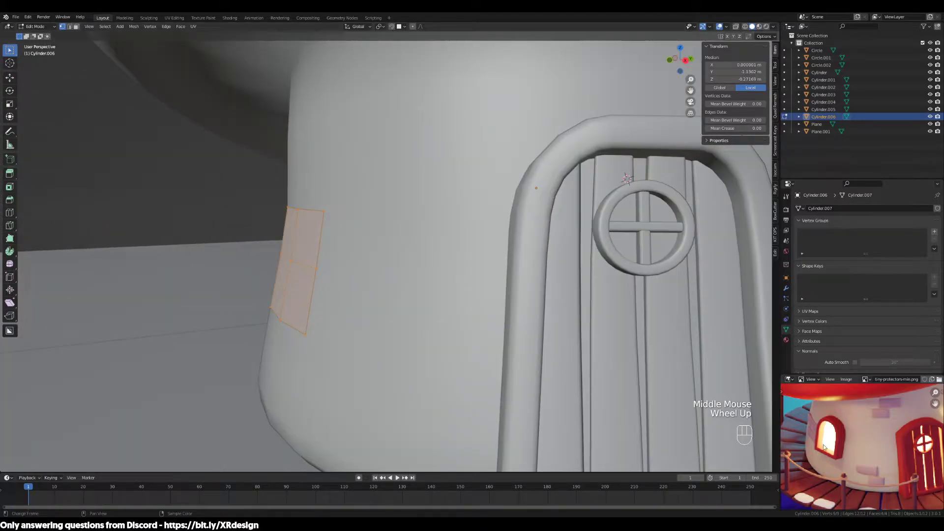
middle_click_drag(566, 383, 526, 364)
key("s")
key("z")
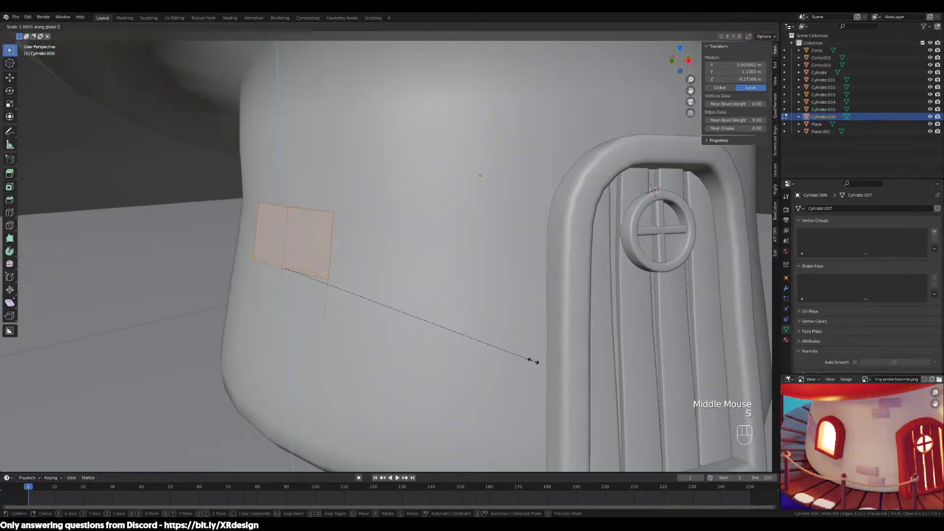
left_click(599, 379)
Enable snapping and move the window patch's top edges up about 0.09 m.
middle_click_drag(598, 379, 389, 14)
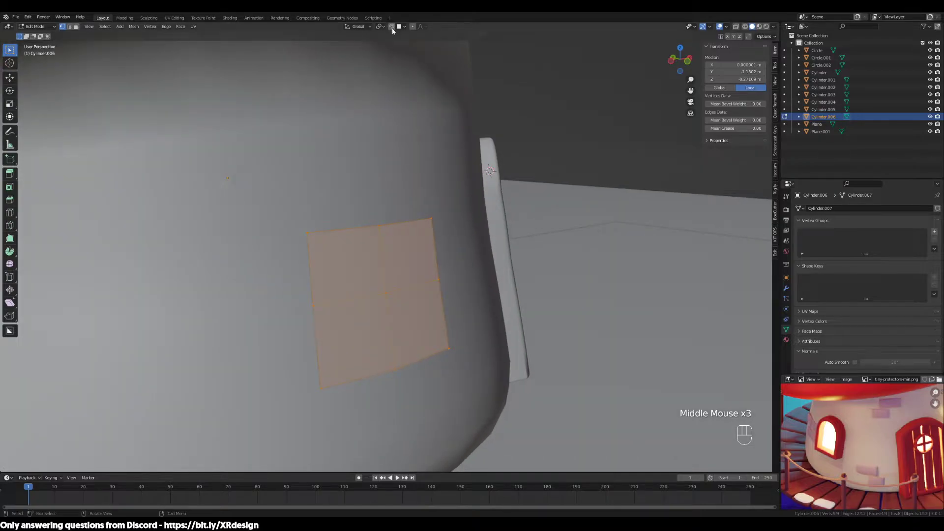
left_click(392, 26)
left_click(544, 211)
middle_click_drag(544, 211, 413, 213)
scroll(413, 213, "down", 2)
left_click_drag(424, 202, 227, 271)
left_click_drag(446, 222, 250, 266)
key("2")
left_click(332, 247)
left_click_drag(445, 220, 186, 279)
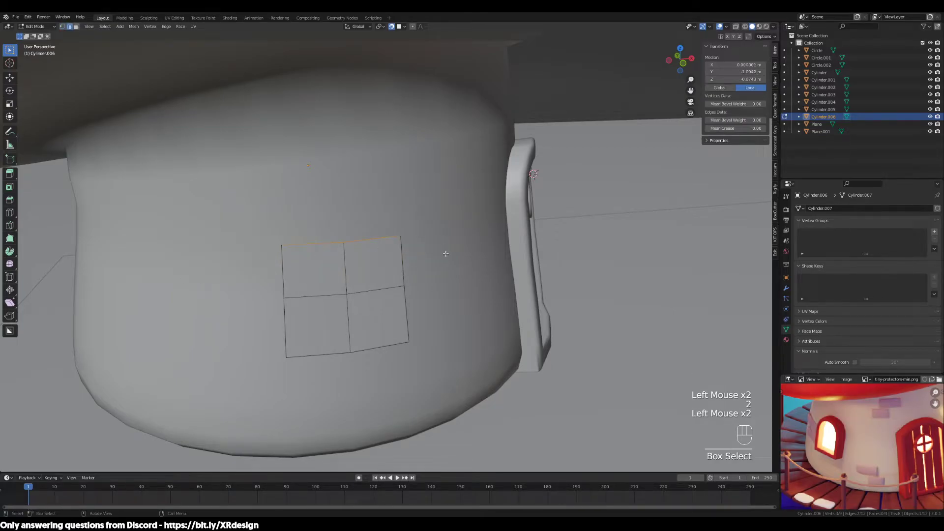
middle_click_drag(439, 247, 433, 252)
key("g")
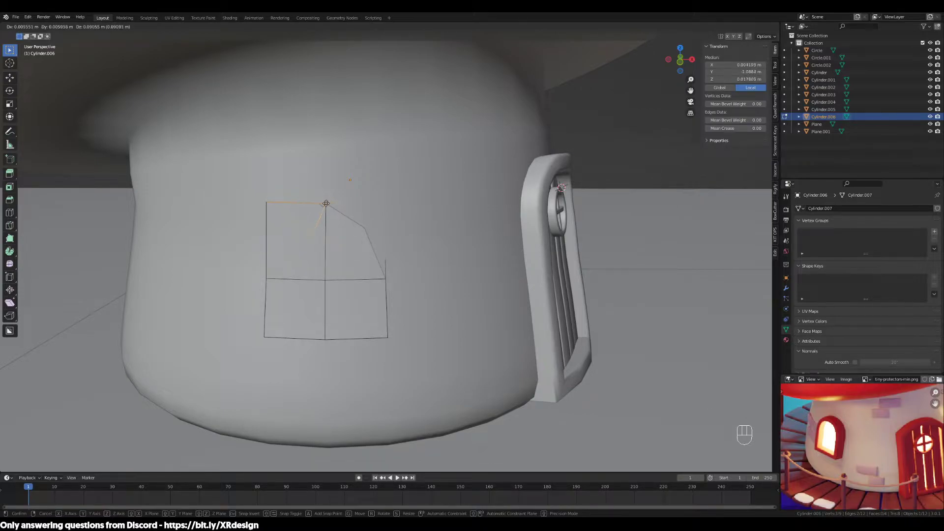
left_click(326, 203)
Slide the window patch's middle horizontal edge loop down towards its bottom edge.
key("2")
left_click(355, 280, "alt")
middle_click_drag(364, 311, 430, 296)
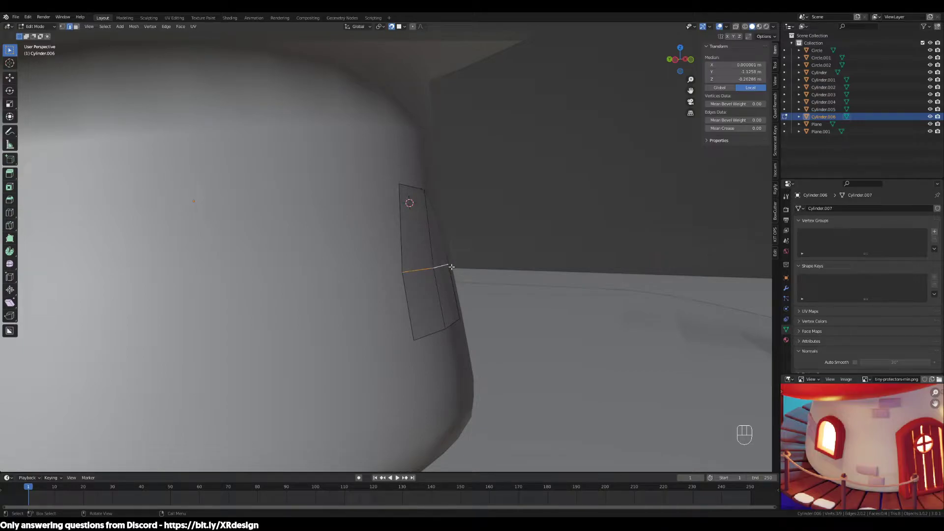
middle_click_drag(451, 267, 421, 274)
key("g")
key("g")
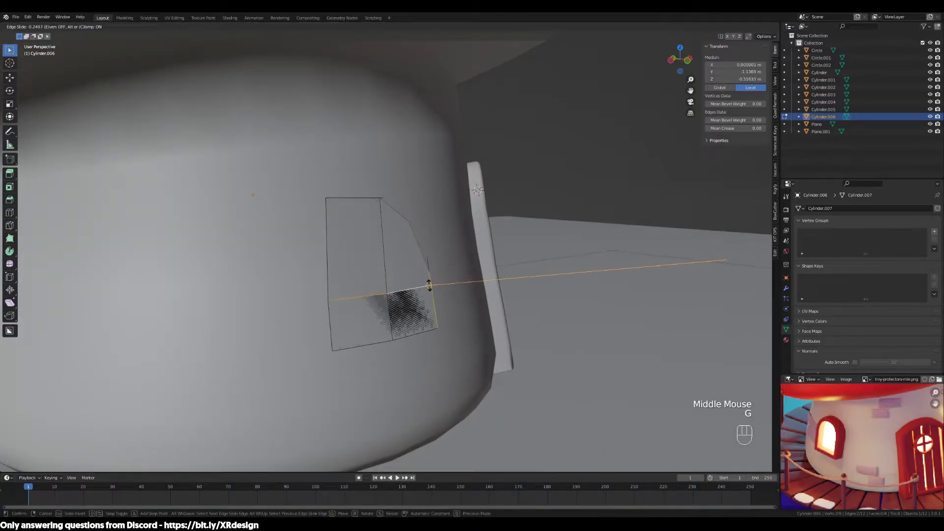
left_click(429, 285)
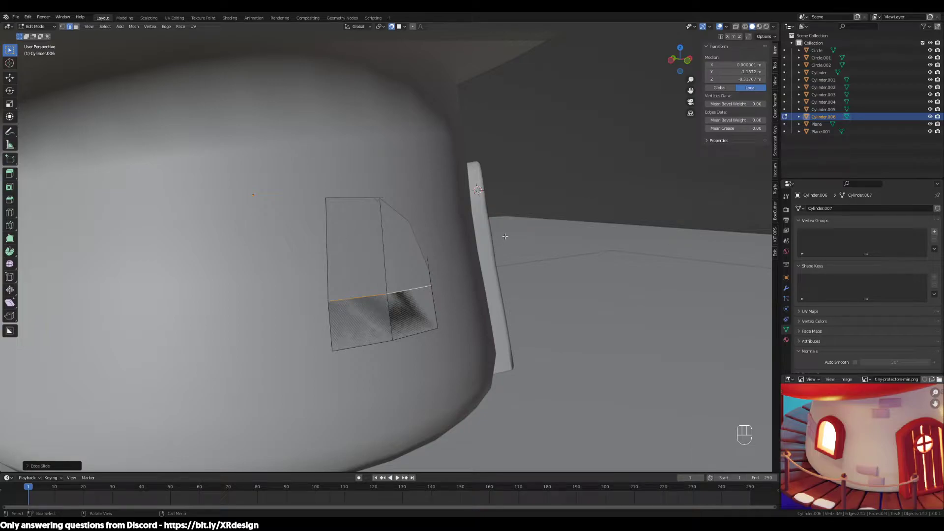
middle_click_drag(453, 208, 401, 225)
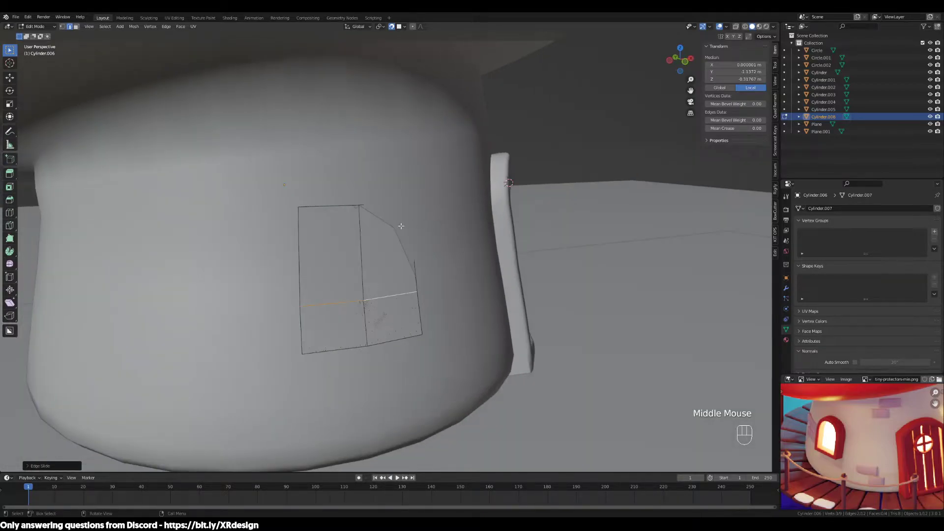
middle_click_drag(452, 289, 443, 289)
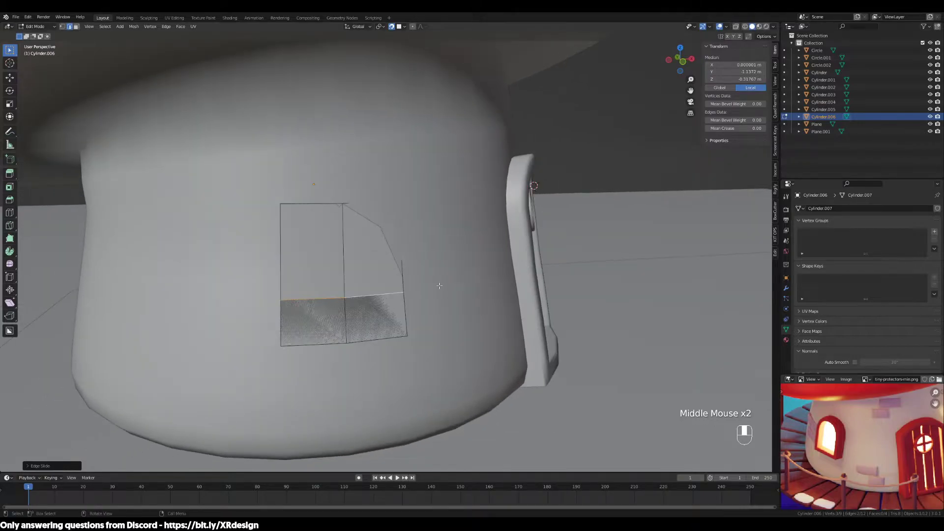
Add a centred horizontal loop cut across the tall upper faces of the window patch.
key("ctrl+r")
left_click(320, 236)
right_click(339, 251)
middle_click_drag(399, 261, 425, 258)
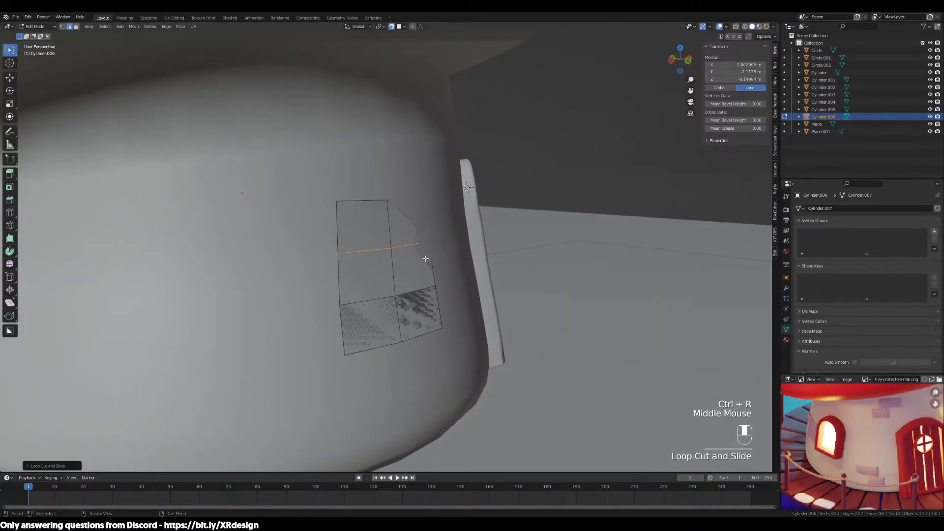
scroll(425, 259, "up", 3)
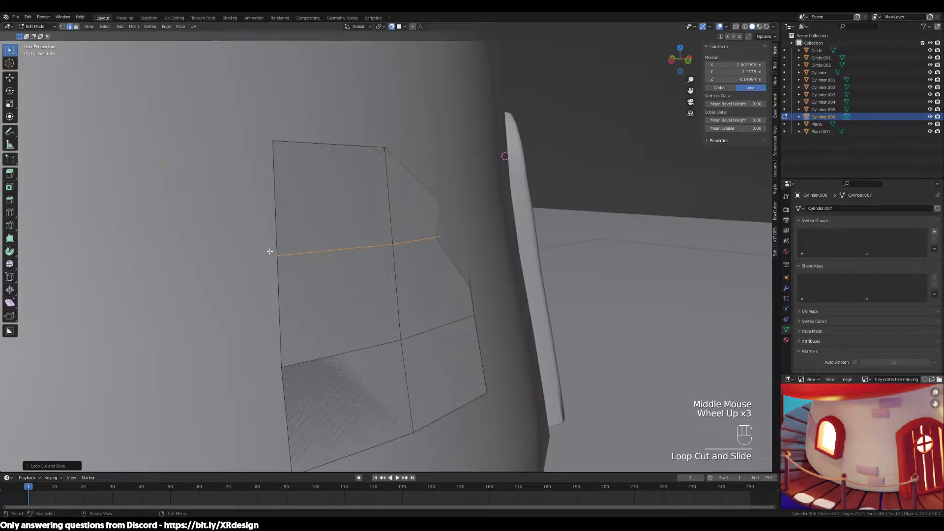
left_click(351, 245)
left_click(351, 245)
left_click(352, 244)
left_click(352, 244)
left_click(351, 245)
Round the window patch's two upper corners with a three-segment vertex bevel.
key("1")
left_click_drag(309, 120, 216, 183)
middle_click_drag(397, 203, 356, 215)
left_click_drag(465, 119, 377, 212, "shift")
left_click(184, 170, "shift")
left_click(362, 215, "shift")
key("z")
key("z")
middle_click_drag(375, 227, 384, 225)
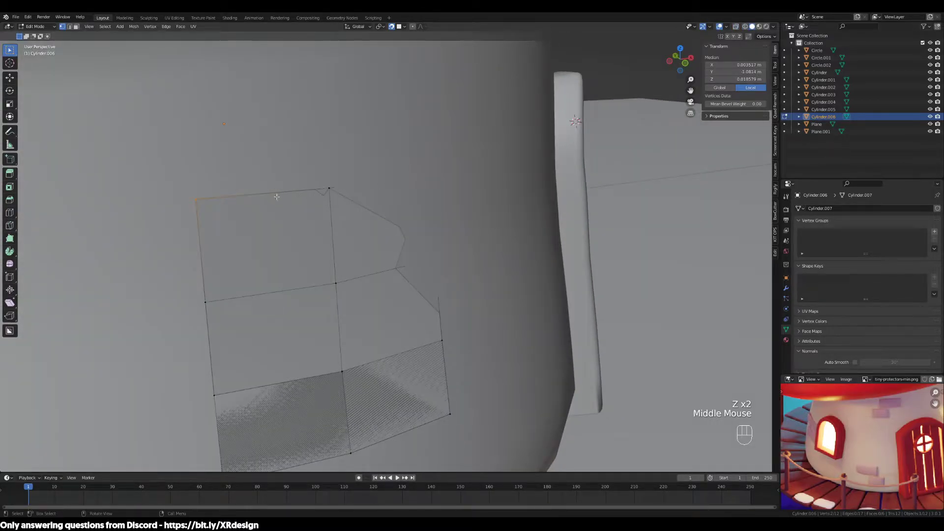
scroll(276, 195, "down", 2)
middle_click_drag(277, 195, 414, 238)
key("ctrl+b")
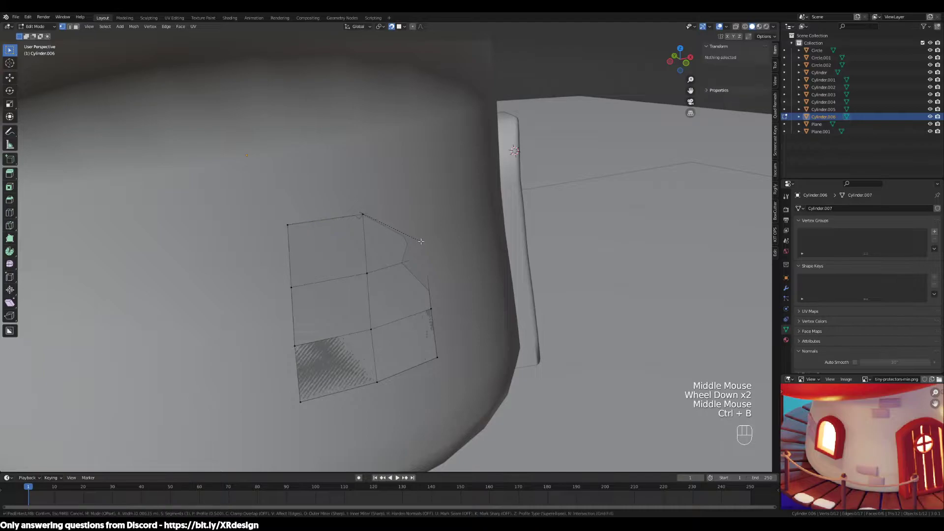
key("v")
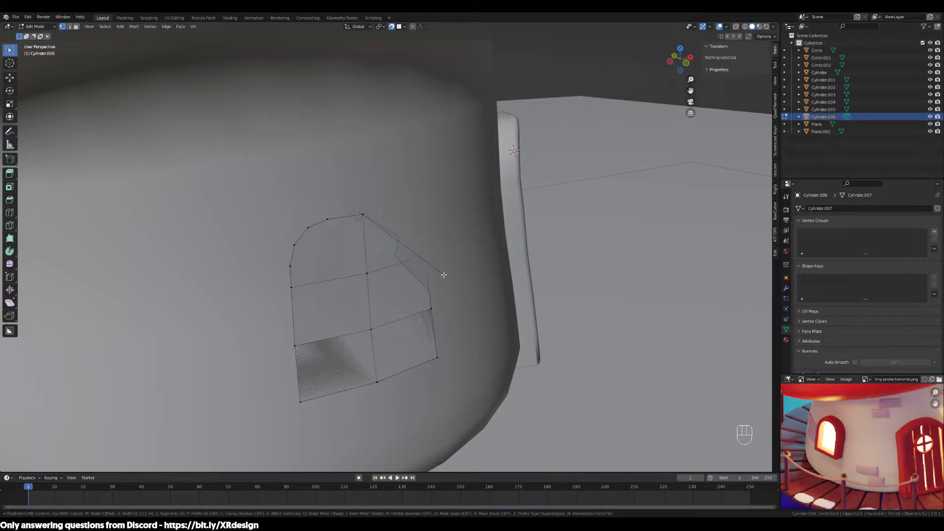
left_click(474, 306)
middle_click_drag(541, 350, 458, 343)
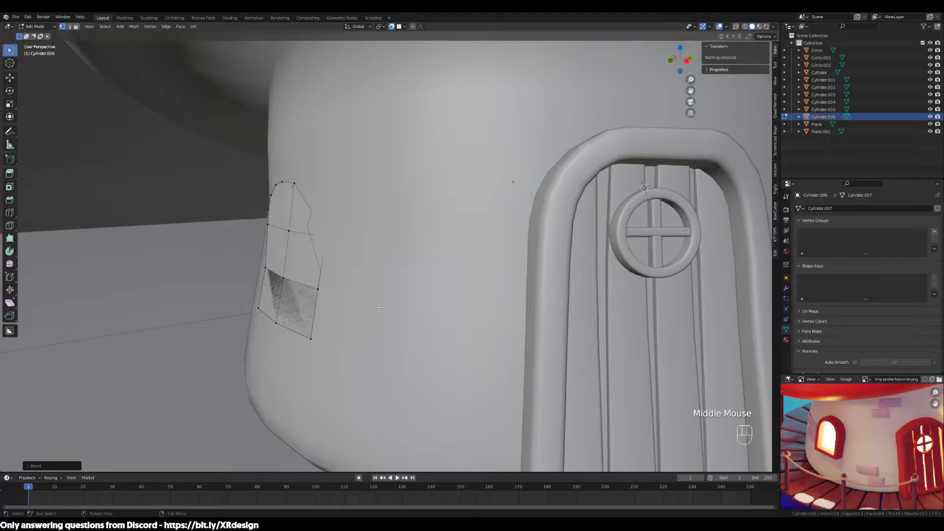
Select all of the window patch's geometry in Edit Mode.
key("Tab")
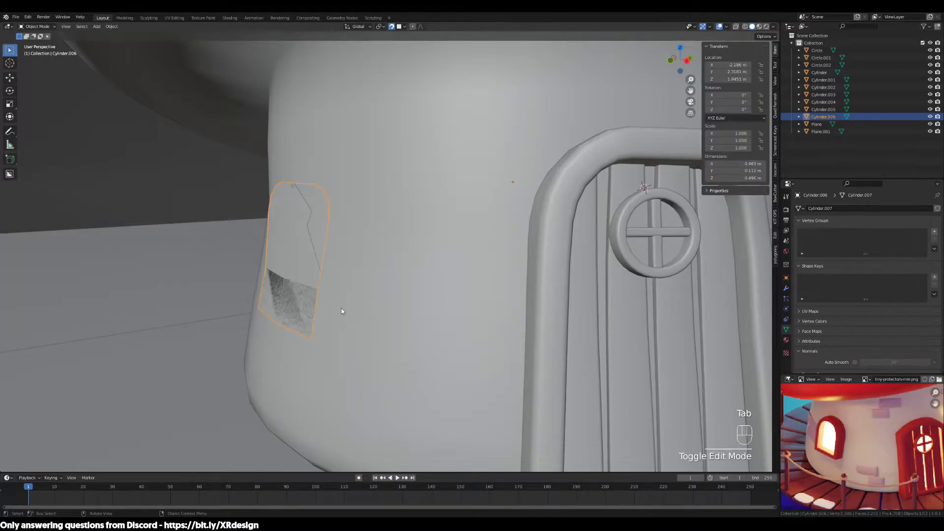
key("Tab")
middle_click_drag(330, 301, 422, 303)
key("a")
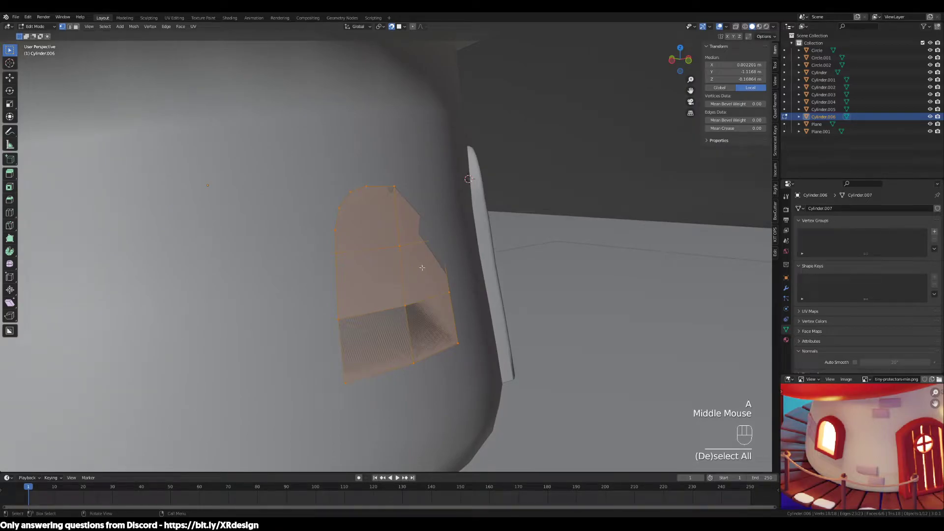
middle_click_drag(422, 268, 433, 270)
key("e")
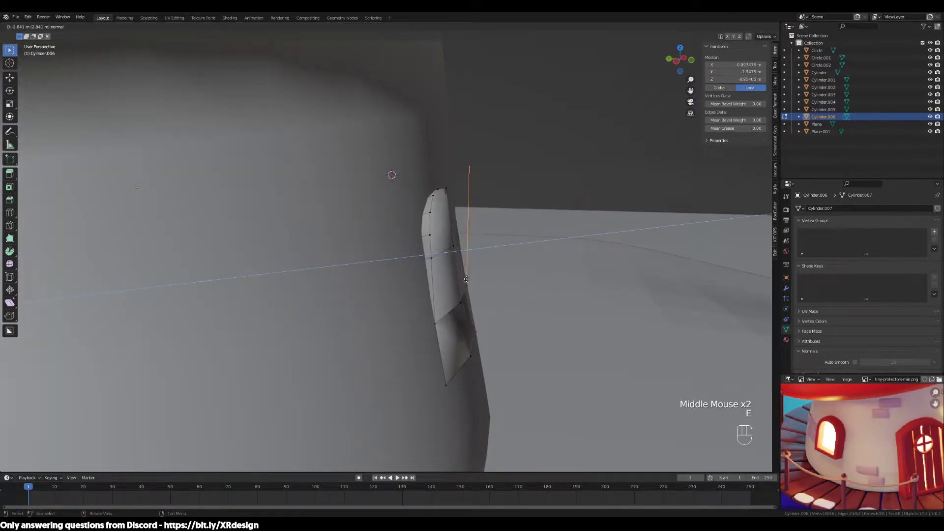
right_click(466, 279)
key("ctrl+z")
Turn off snapping and extrude the whole window patch outward from the wall by about 0.07 m.
left_click(391, 27)
scroll(389, 175, "down", 2)
middle_click_drag(470, 139, 459, 228)
scroll(460, 228, "up", 2)
key("e")
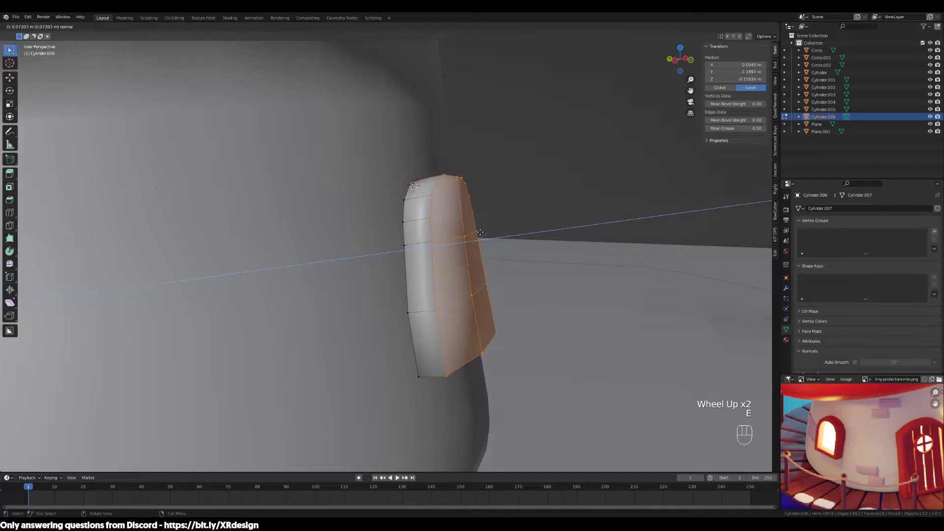
left_click(480, 234)
middle_click_drag(520, 246, 361, 260)
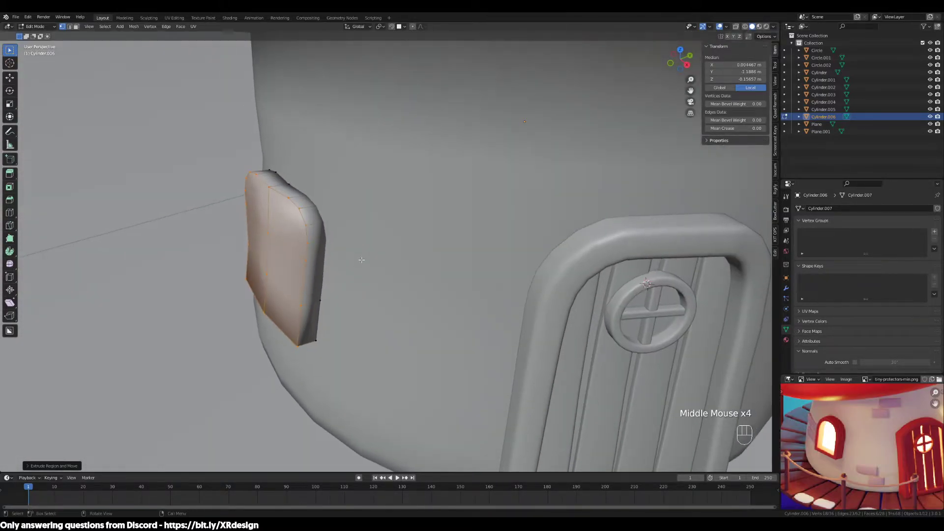
Move the extruded window faces slightly further out from the wall, constrained to the horizontal plane.
key("g")
key("shift+z")
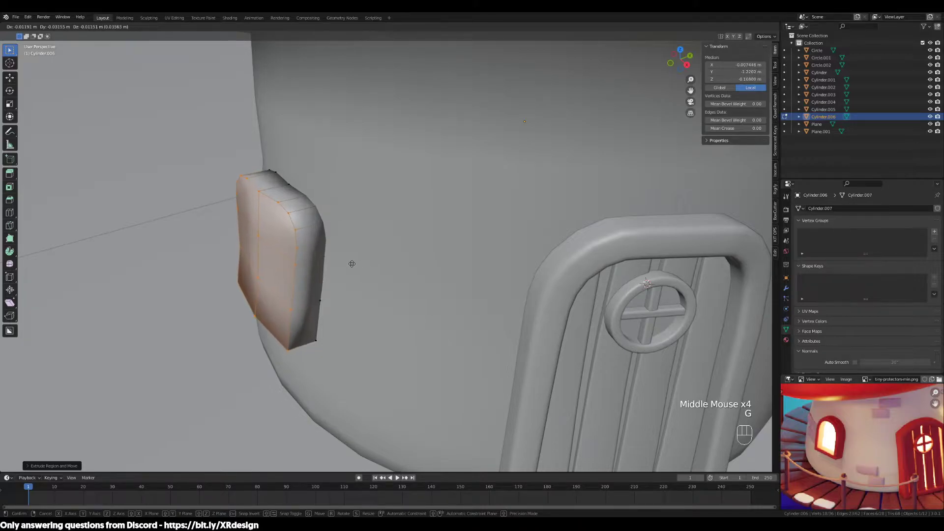
left_click(353, 262)
middle_click_drag(353, 262, 435, 246)
key("3")
middle_click_drag(492, 235, 269, 126)
scroll(385, 175, "up", 3)
left_click(268, 126)
scroll(274, 147, "down", 2)
key("Tab")
left_click(336, 242)
scroll(342, 155, "down", 1)
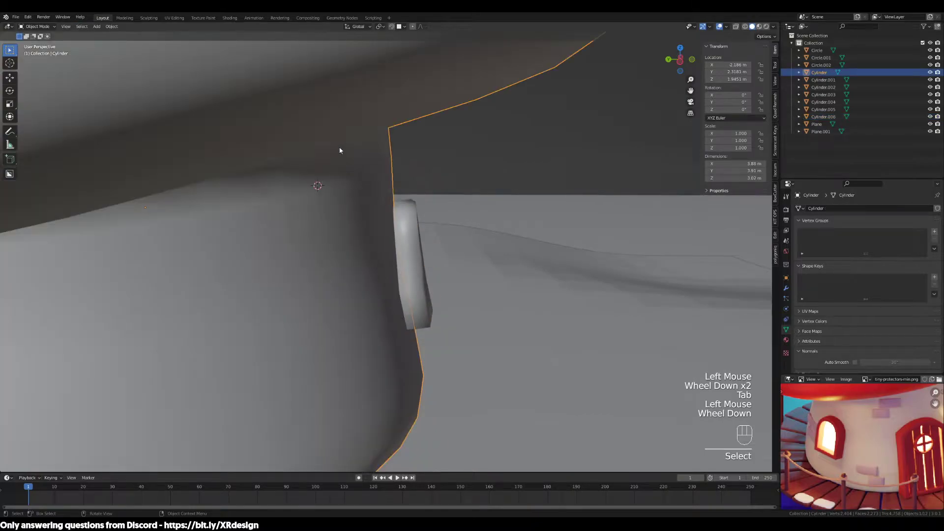
left_click(412, 262)
key("Tab")
Select the window block's front faces and isolate the block in local view.
scroll(412, 262, "up", 2)
middle_click_drag(412, 262, 501, 280)
key("3")
left_click_drag(340, 201, 334, 338)
middle_click_drag(334, 338, 427, 295)
scroll(427, 294, "down", 2)
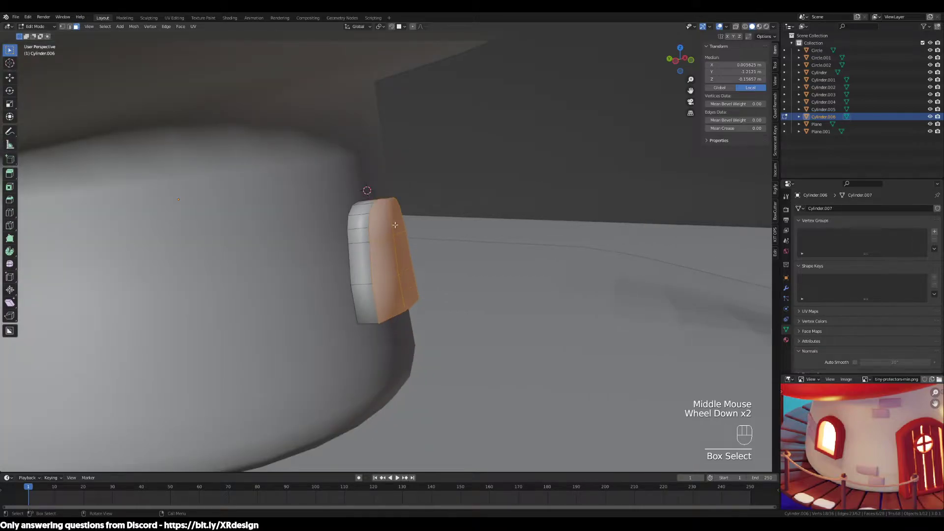
key("KP_Divide")
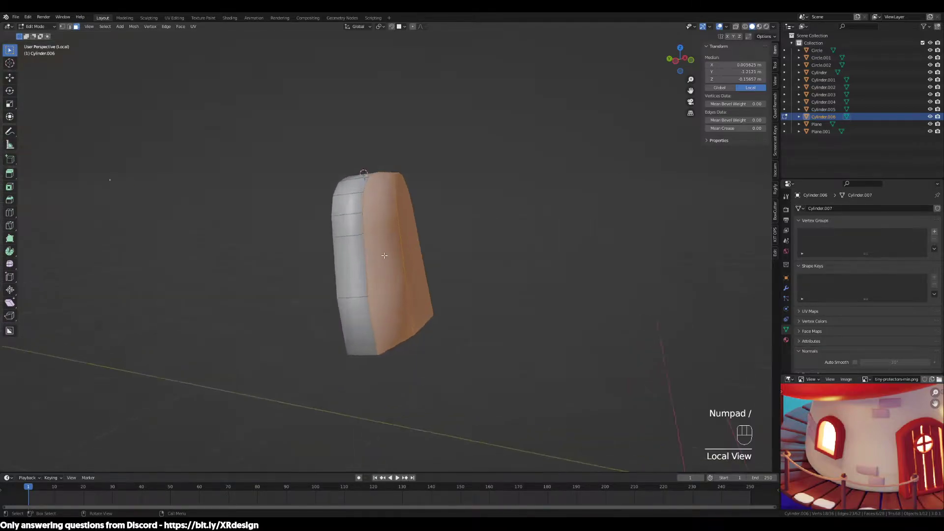
middle_click_drag(329, 227, 411, 233)
left_click_drag(396, 167, 359, 369, "shift")
middle_click_drag(471, 297, 429, 316)
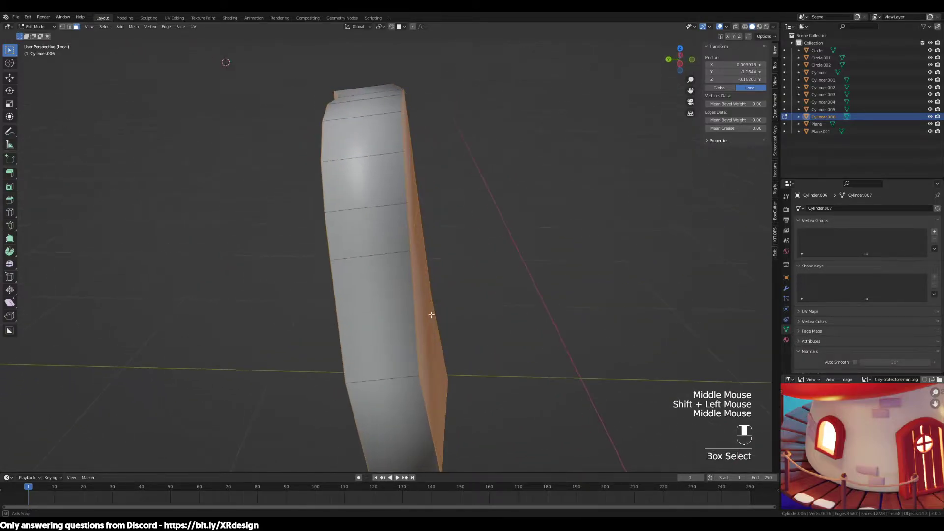
scroll(458, 348, "down", 2)
middle_click_drag(458, 348, 431, 369)
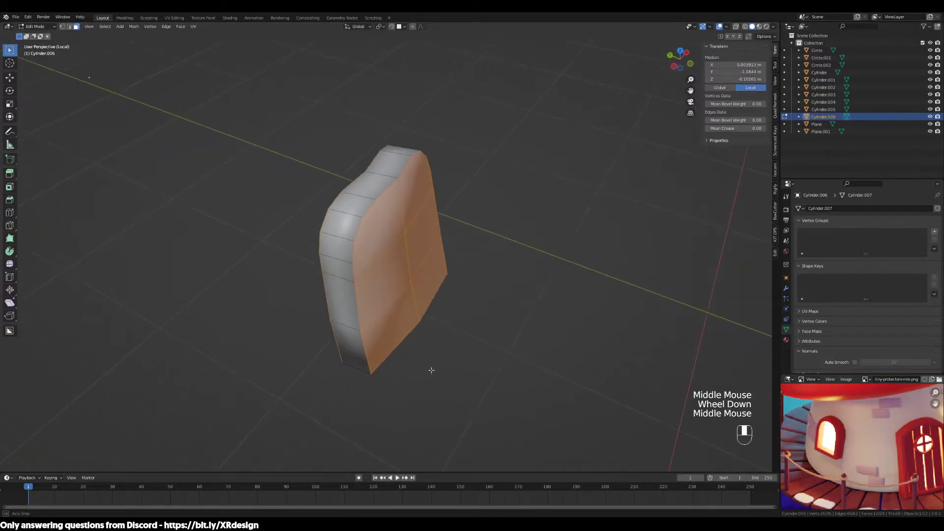
left_click(407, 263)
left_click_drag(424, 206, 395, 287)
middle_click_drag(446, 318, 368, 290)
middle_click_drag(413, 218, 383, 256)
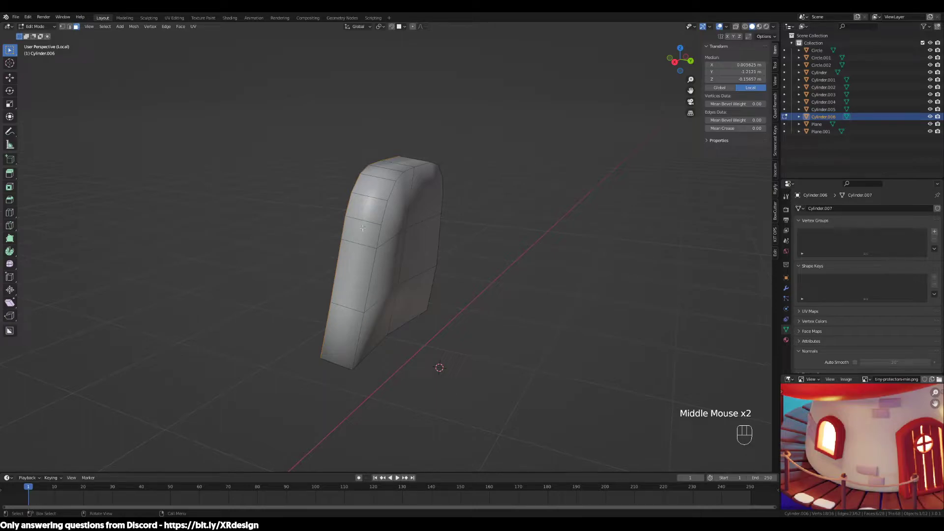
key("KP_Divide")
key("KP_Divide")
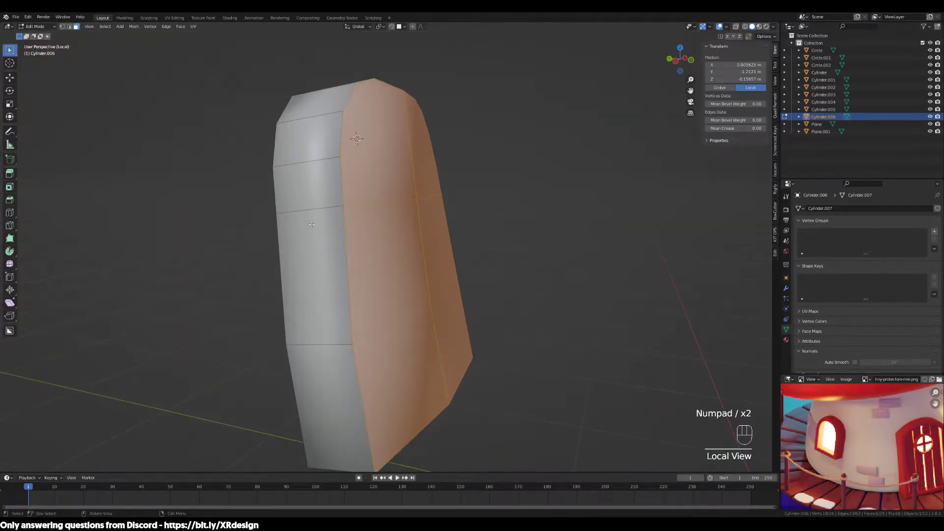
Flatten the window block's front faces by scaling them to 0 along the Y axis.
middle_click_drag(435, 219, 423, 175)
left_click_drag(426, 158, 433, 257)
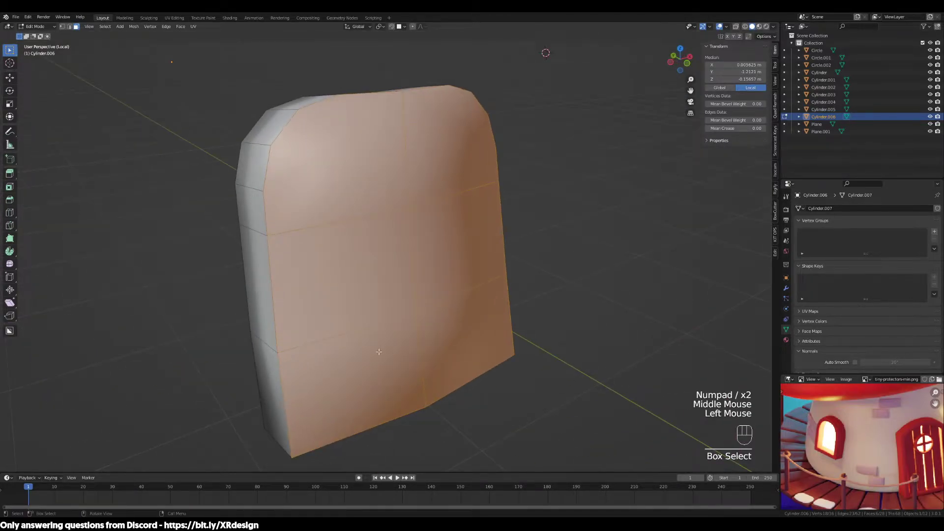
middle_click_drag(366, 317, 417, 354)
scroll(597, 282, "down", 2)
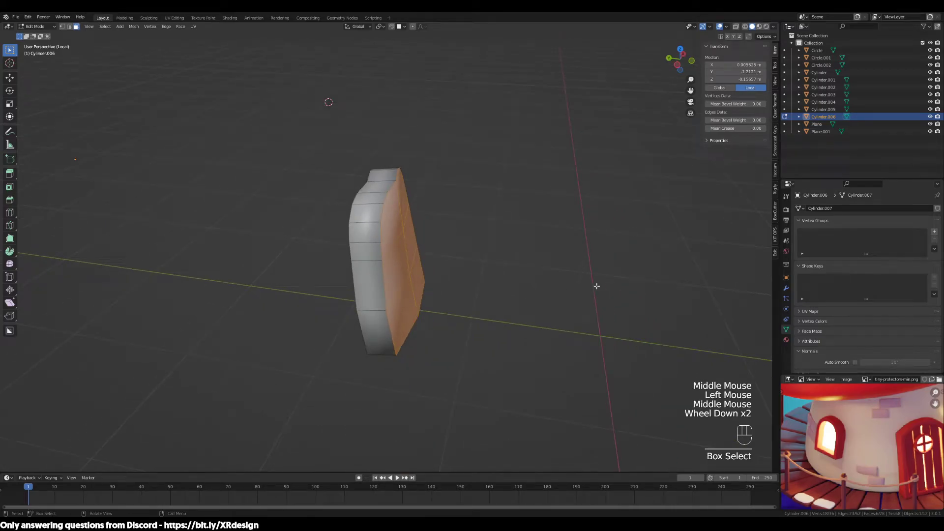
scroll(597, 286, "down", 2)
middle_click_drag(594, 293, 558, 323)
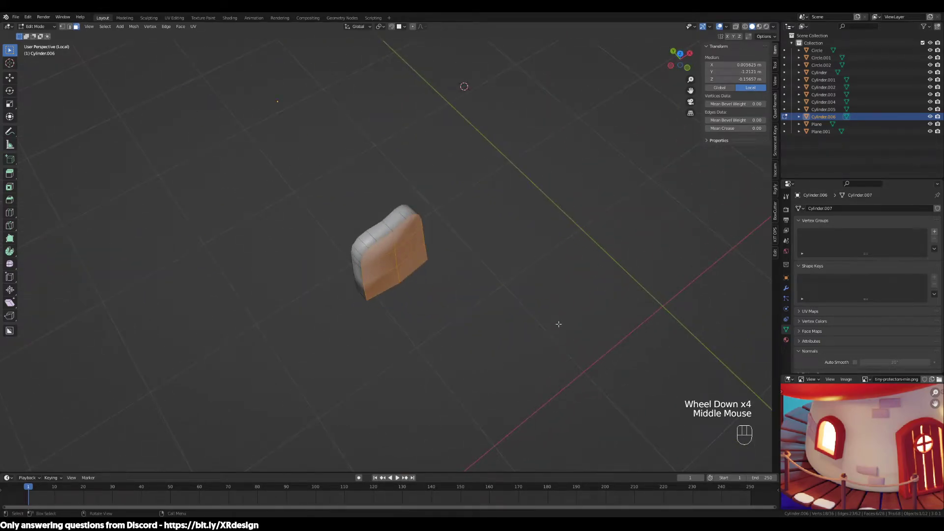
key("s")
key("0")
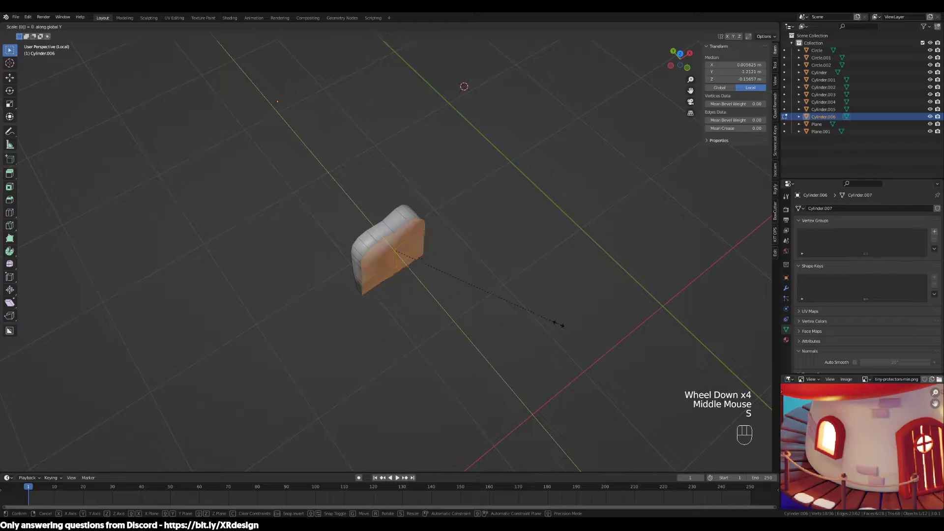
left_click(558, 324)
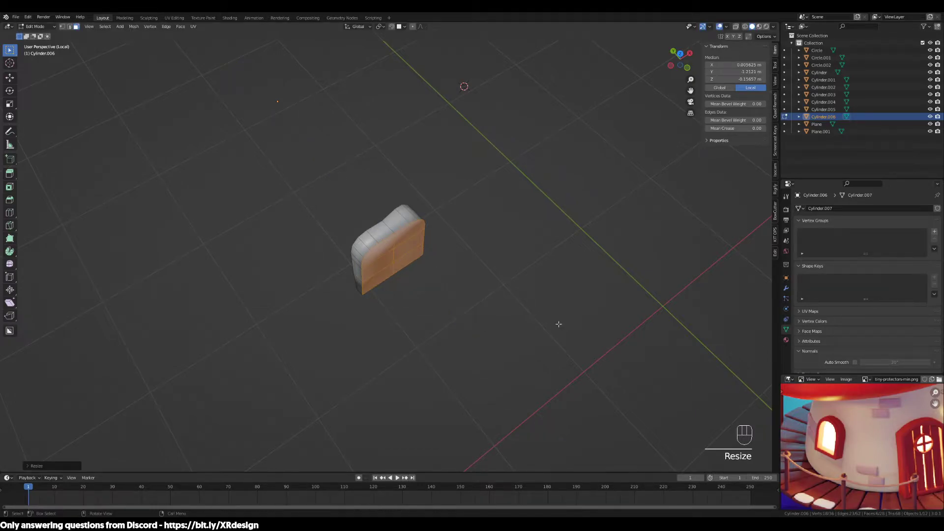
Select the window block's back faces and flatten them by scaling along the Y axis.
middle_click_drag(386, 353, 501, 312)
scroll(435, 318, "up", 2)
left_click(408, 248)
middle_click_drag(528, 232, 469, 287)
key("s")
key("y")
left_click(498, 278)
scroll(455, 293, "down", 1)
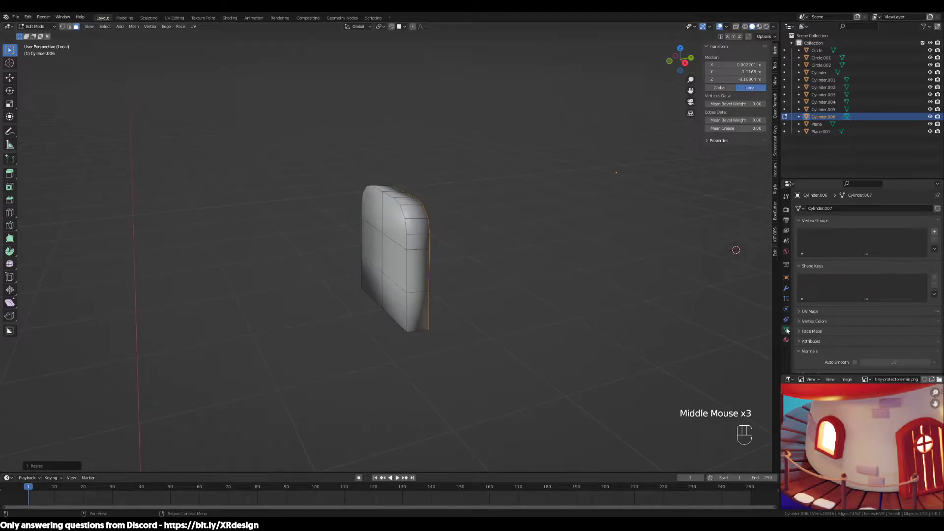
Enable Auto Smooth on the window block's normals and select its front faces again.
left_click(854, 362)
middle_click_drag(536, 315, 440, 313)
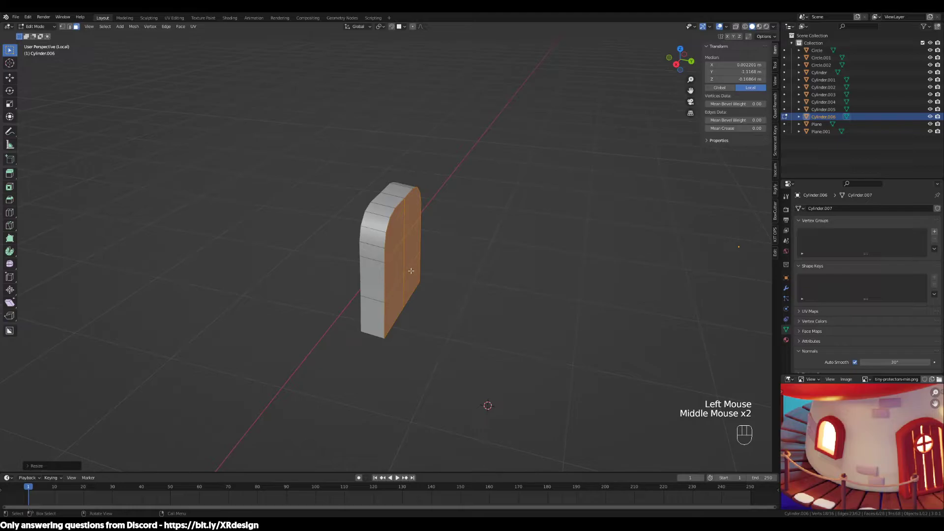
middle_click_drag(421, 266, 405, 304)
scroll(447, 270, "up", 1)
key("g")
left_click(498, 281)
left_click(405, 304)
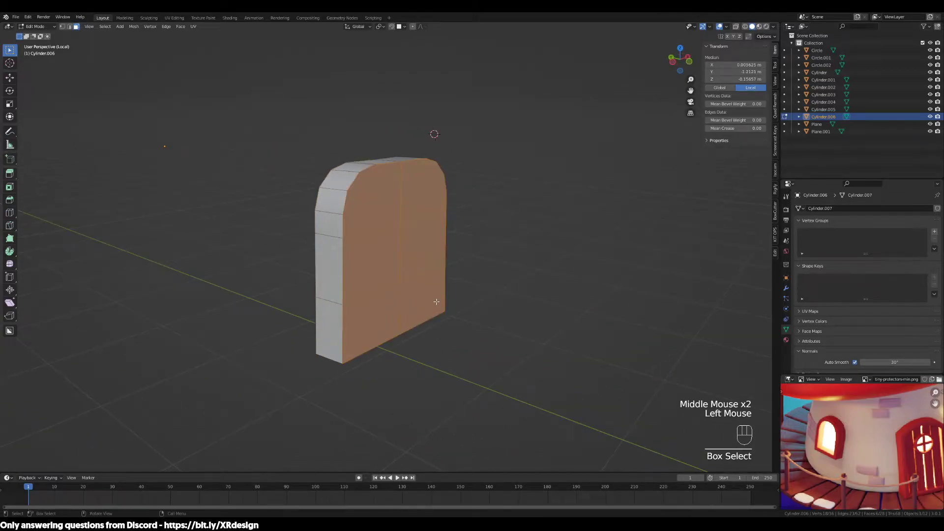
Exit local view, check the window block against the tower and door, and return to Object Mode.
key("KP_Divide")
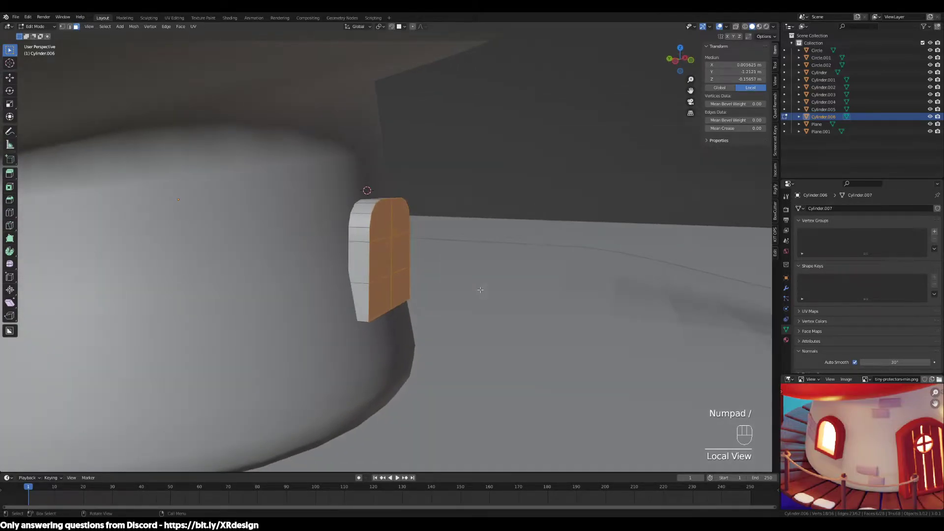
middle_click_drag(454, 291, 422, 347)
scroll(342, 327, "up", 3)
scroll(343, 327, "down", 2)
scroll(342, 326, "down", 1)
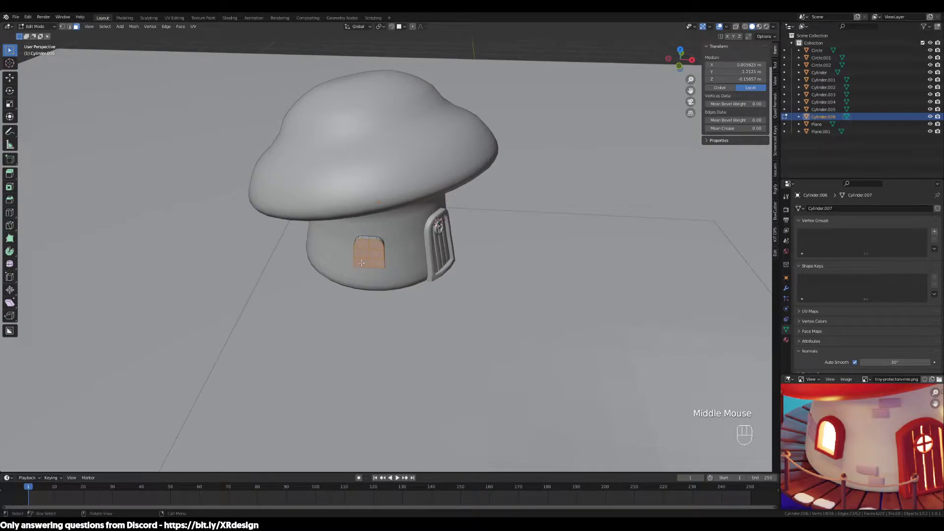
middle_click_drag(502, 269, 537, 90)
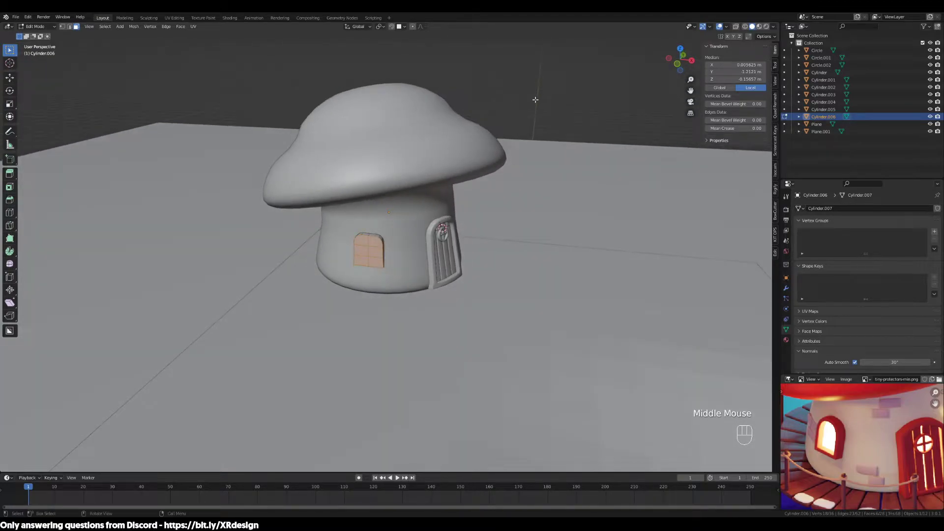
scroll(508, 273, "up", 2)
key("Tab")
middle_click_drag(508, 273, 483, 249)
Try to rotate the window block about the global X axis.
key("r")
key("x")
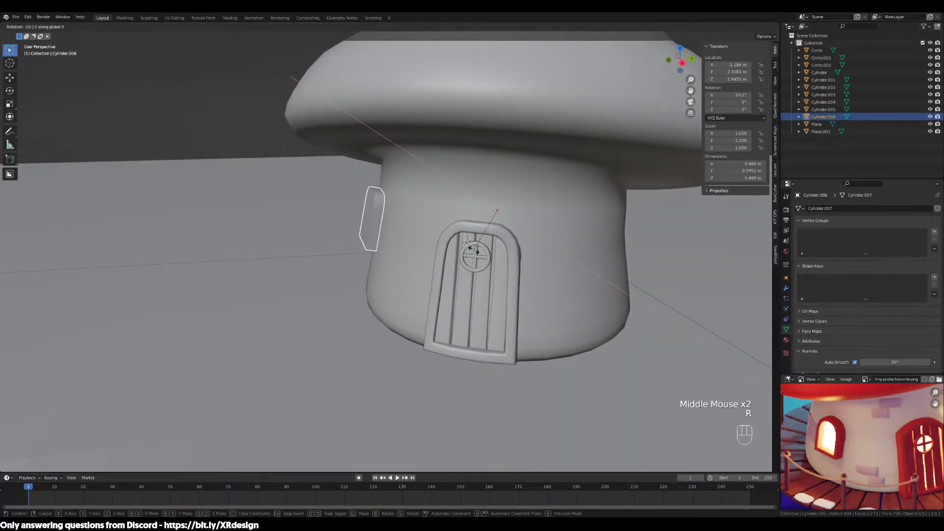
scroll(441, 276, "up", 1)
middle_click_drag(441, 276, 391, 281)
scroll(391, 281, "up", 1)
Apply smooth shading to the window block.
right_click(311, 259)
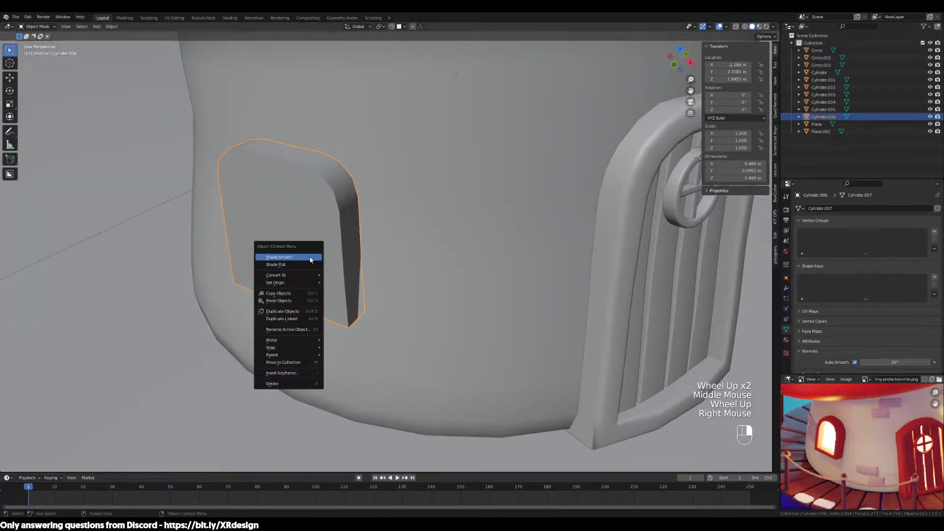
left_click(310, 257)
middle_click_drag(310, 256, 360, 144)
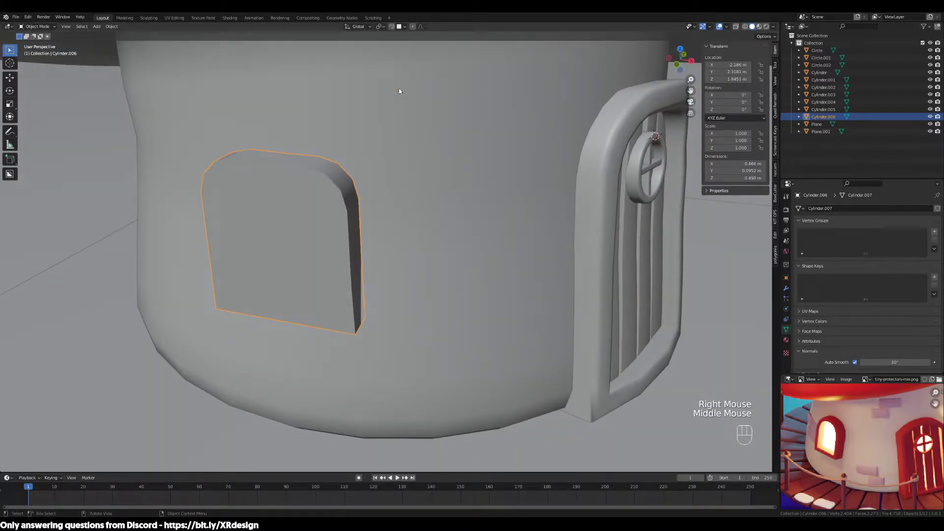
left_click(297, 254)
scroll(297, 255, "down", 2)
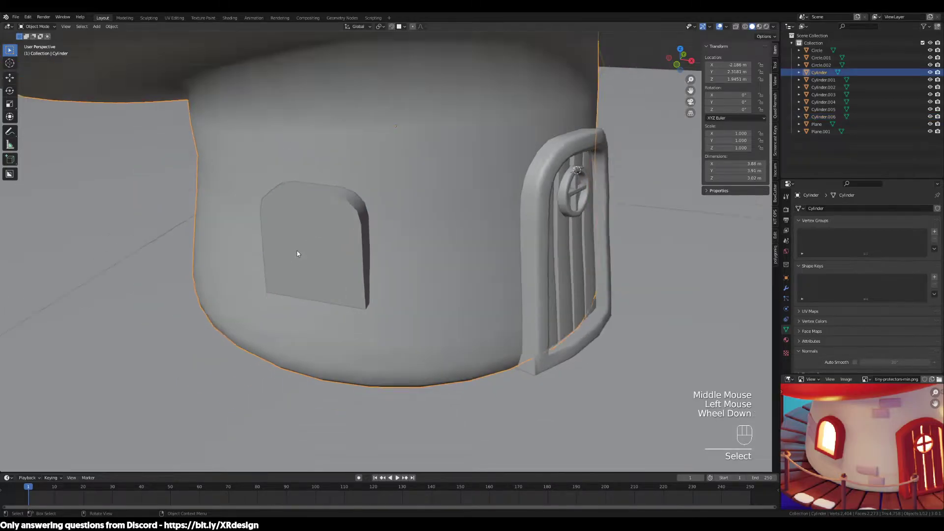
left_click(400, 211)
middle_click_drag(401, 211, 448, 218)
left_click(438, 207)
left_click(434, 204)
left_click(432, 205)
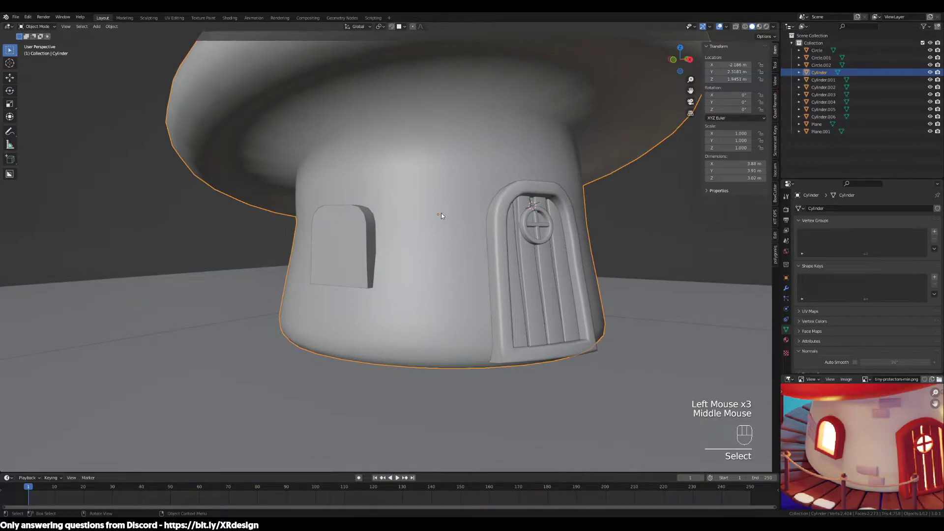
Select the window block on the tower wall and set its origin to its geometry.
left_click(358, 246)
mouse_move(359, 246)
middle_mouse_down()
mouse_move(384, 274)
mouse_move(362, 236)
middle_mouse_up()
right_click(362, 235)
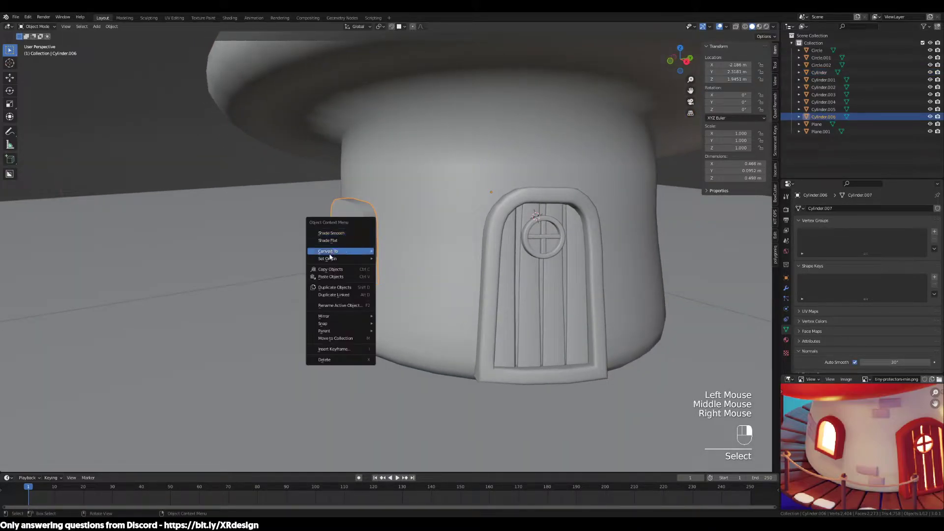
mouse_move(344, 258)
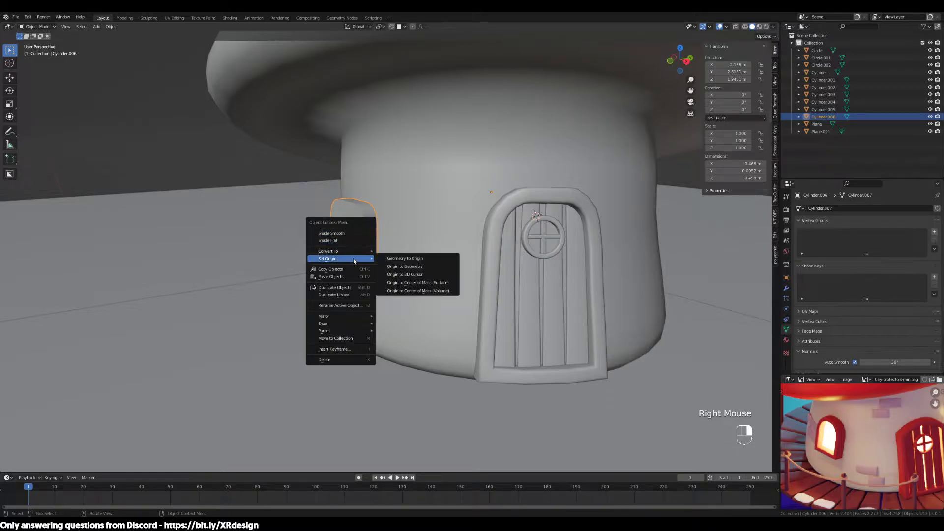
left_click(413, 266)
mouse_move(378, 261)
middle_mouse_down()
mouse_move(371, 248)
mouse_move(388, 254)
middle_mouse_up()
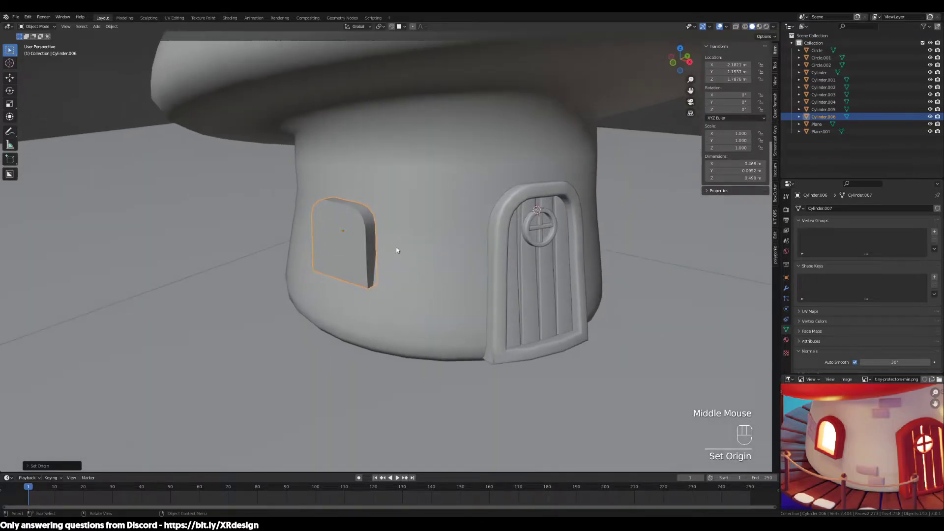
Tilt the window block about the global X axis toward the slope of the tower wall.
key("r")
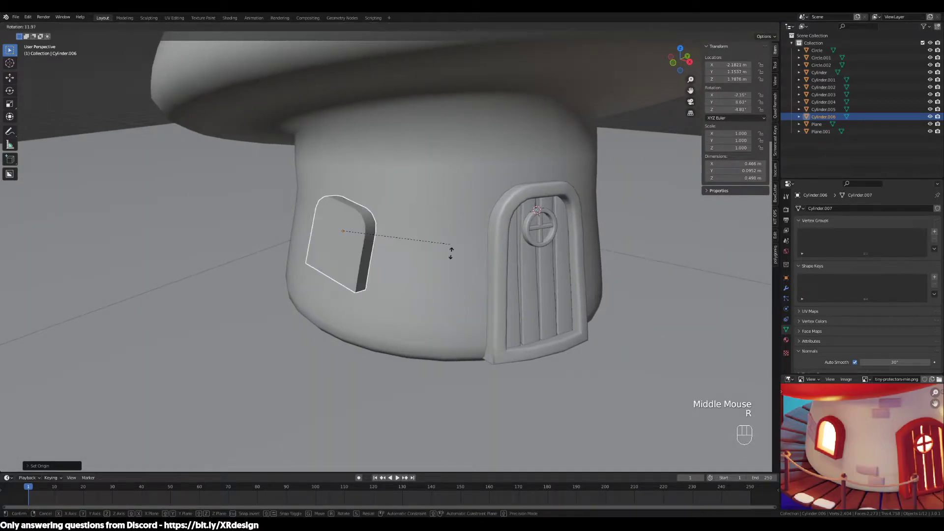
right_click(442, 170)
scroll(435, 238, "up", 3)
mouse_move(396, 235)
middle_mouse_down("shift")
mouse_move(417, 261)
mouse_move(407, 232)
middle_mouse_up("shift")
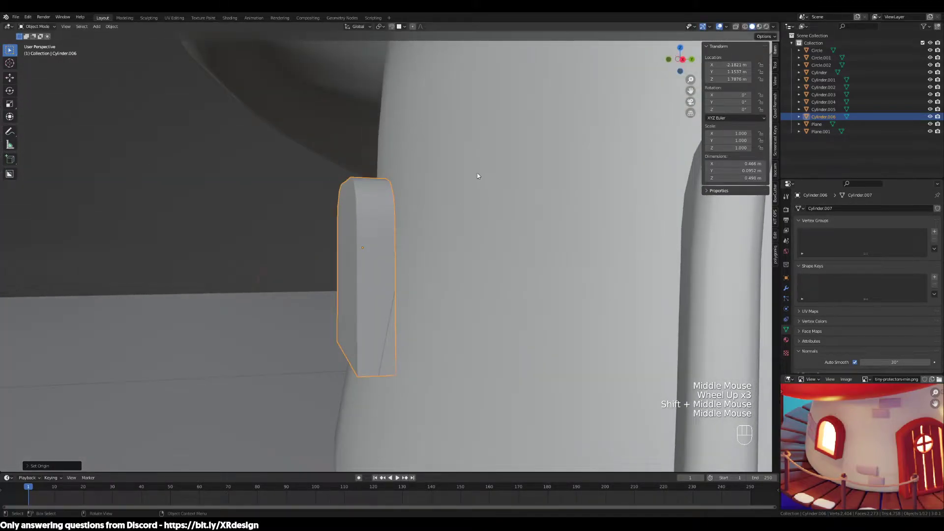
key("r")
key("x")
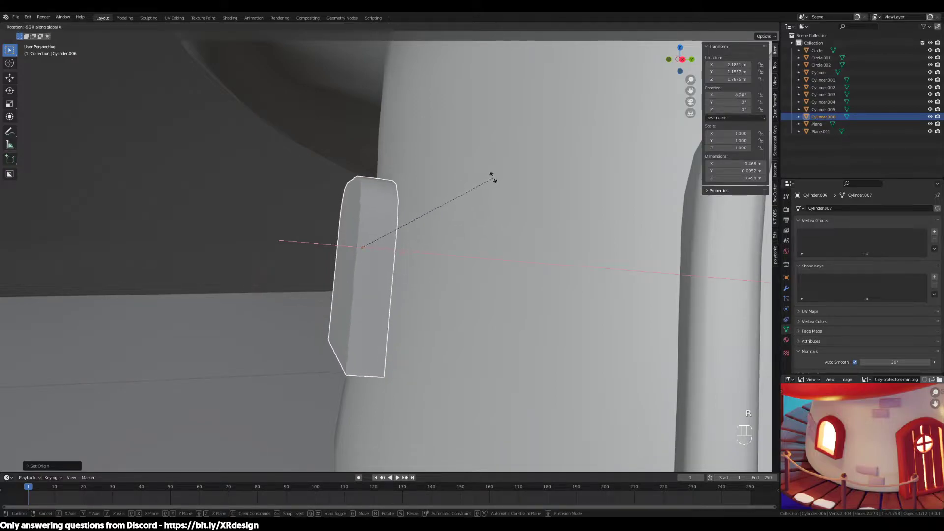
left_click(493, 196)
scroll(464, 219, "down", 2)
middle_click_drag(464, 219, 456, 254)
Refine the window block's rotation about the global X axis to about -8°.
key("r")
key("x")
left_click(470, 255)
key("r")
key("x")
left_click(471, 249)
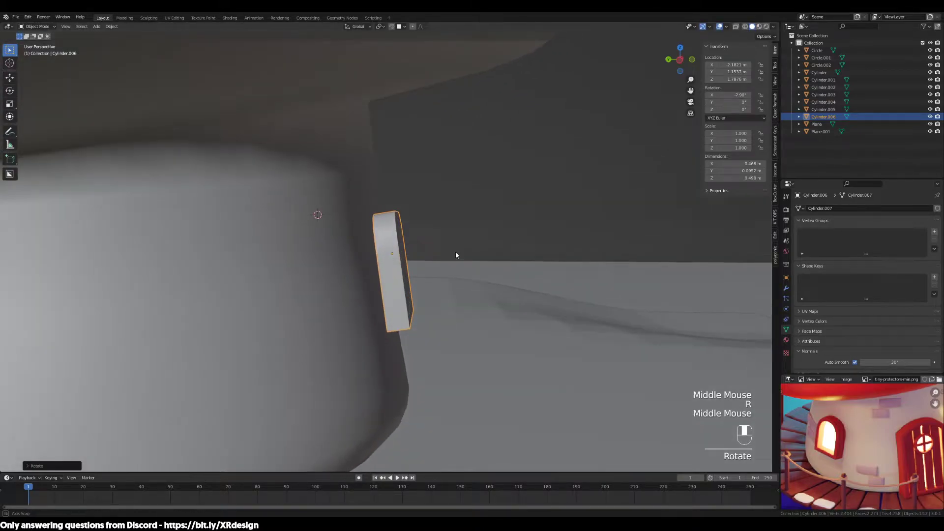
Reselect the window block and move it about 0.026 m along its local Y axis into the tower wall.
left_click(312, 265)
left_click(375, 266)
scroll(374, 270, "up", 2)
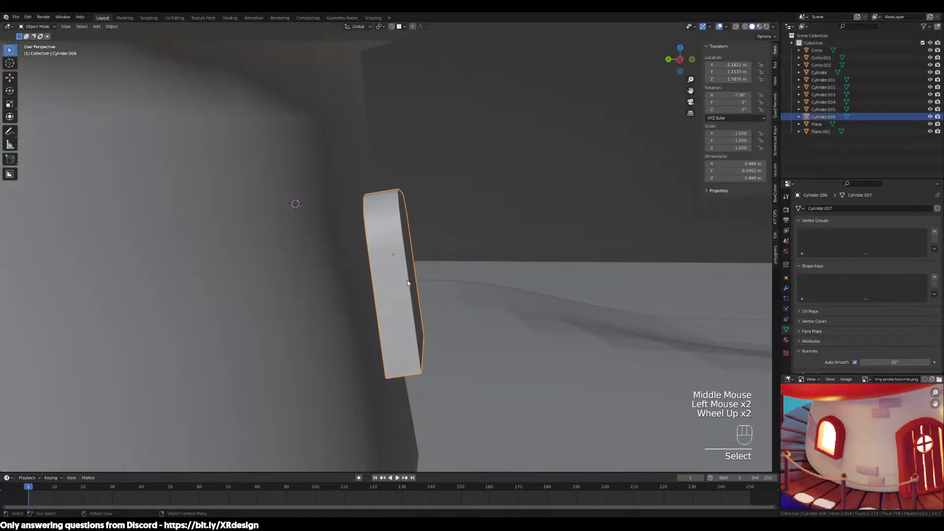
middle_click_drag(403, 280, 414, 284)
key("g")
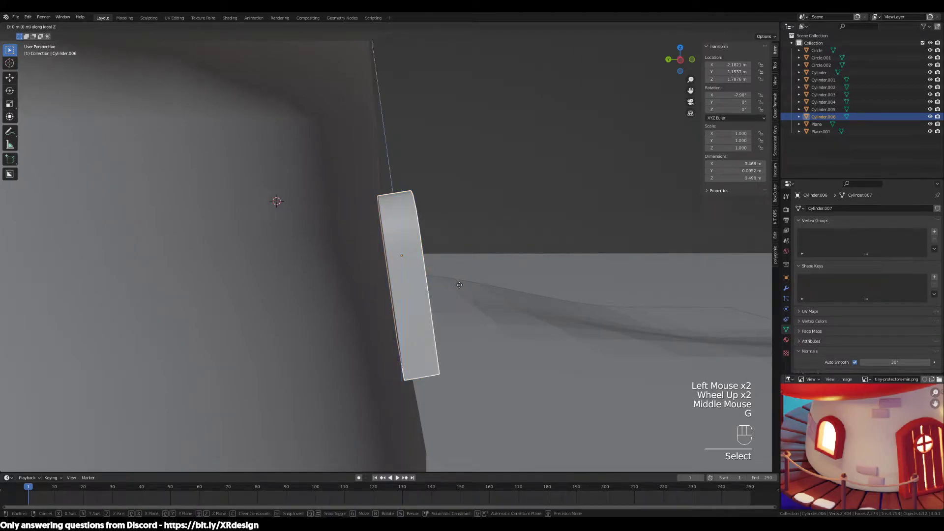
key("y")
key("y")
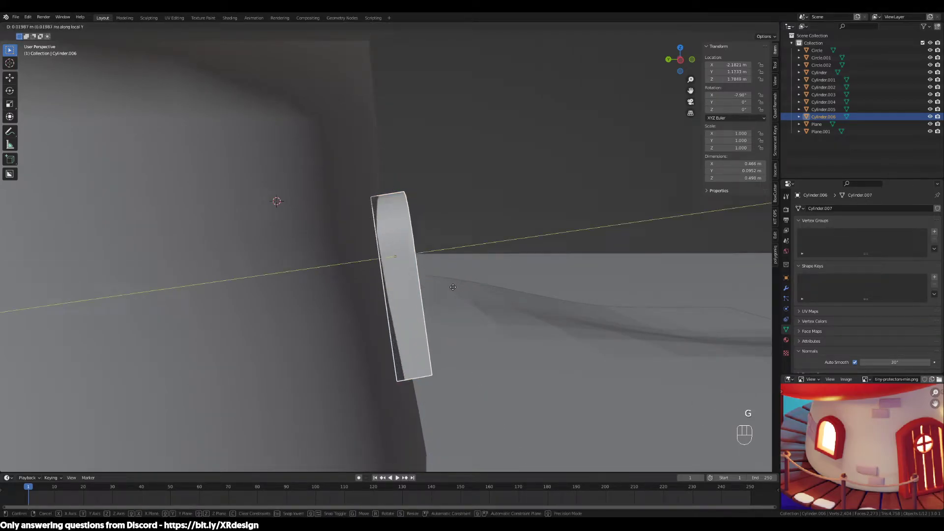
left_click(450, 287)
Nudge the window block about 0.004 m further into the wall along its local Y axis.
middle_click_drag(468, 294, 311, 309)
key("g")
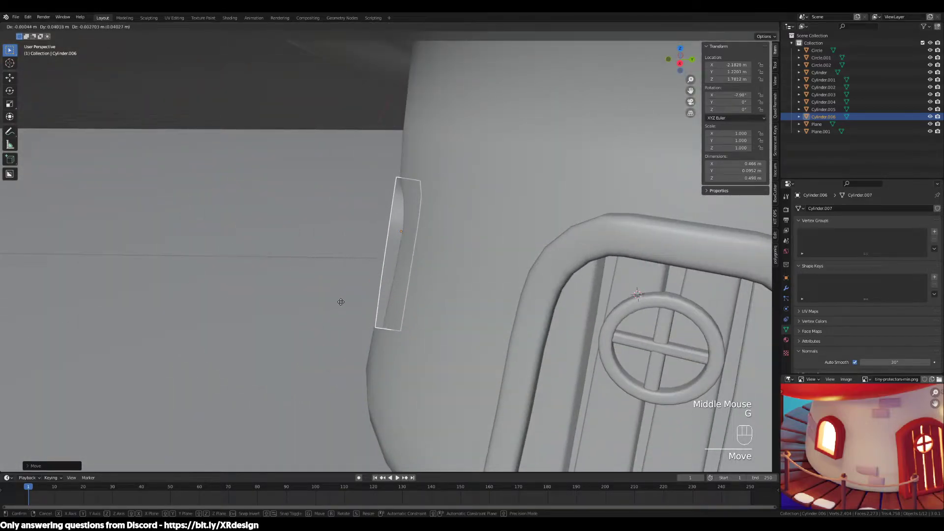
key("y")
key("y")
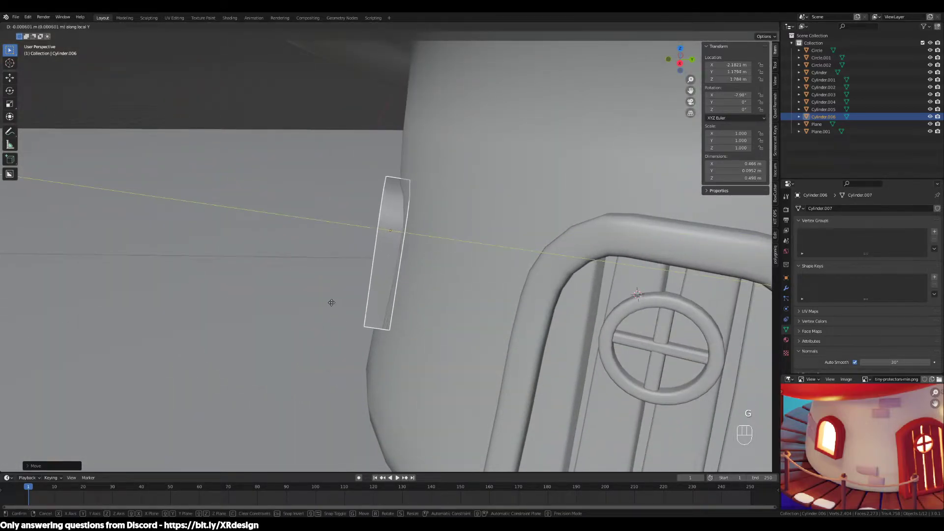
left_click(333, 302)
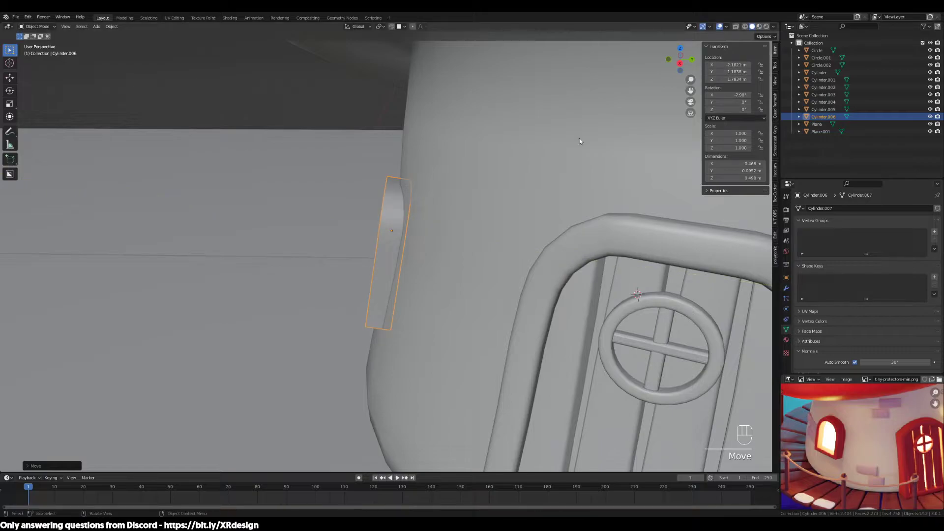
middle_click_drag(424, 217, 469, 206)
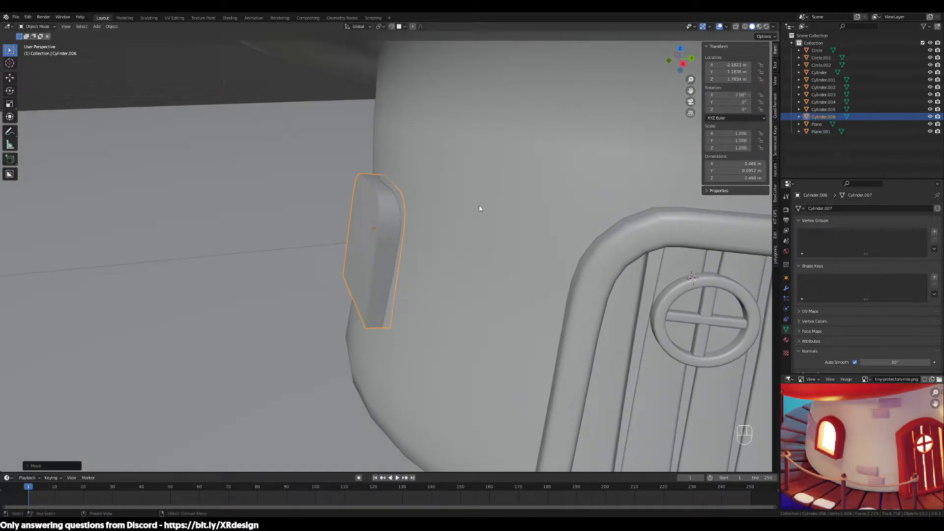
scroll(473, 224, "up", 1)
scroll(464, 231, "up", 1)
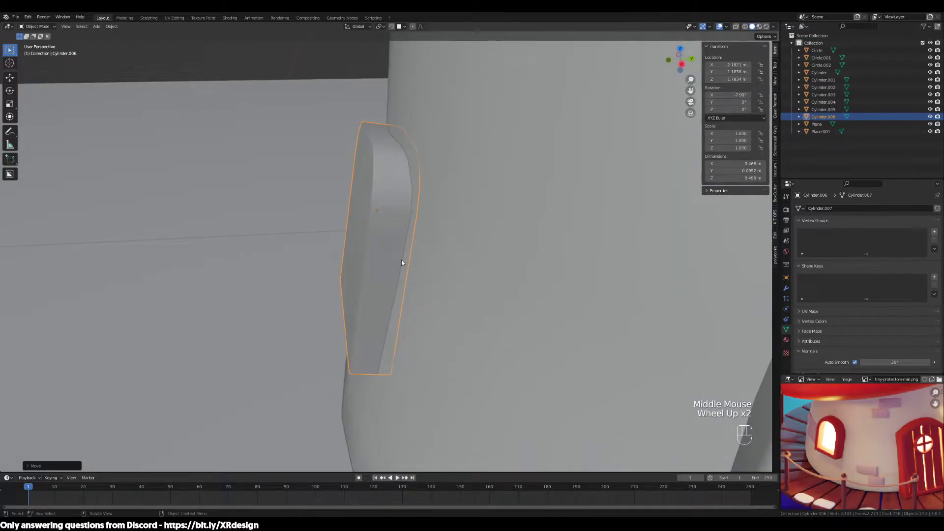
key("g")
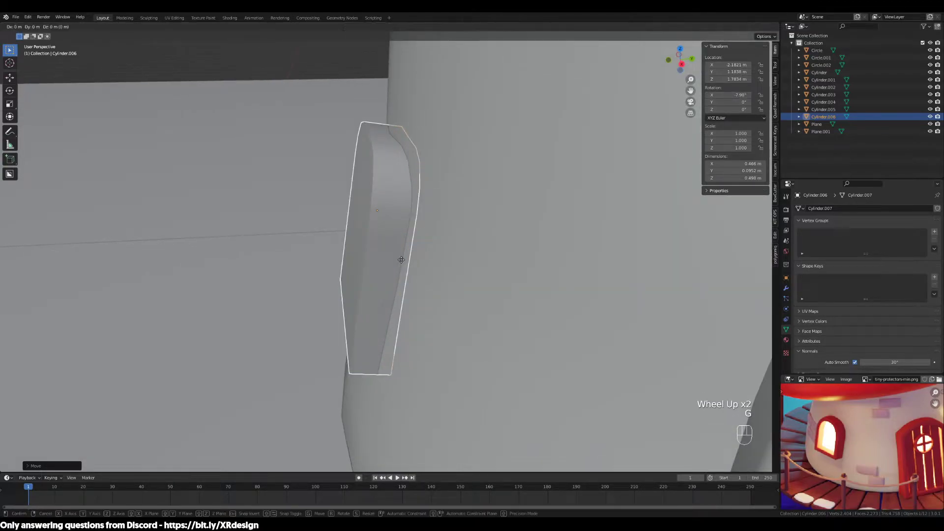
key("y")
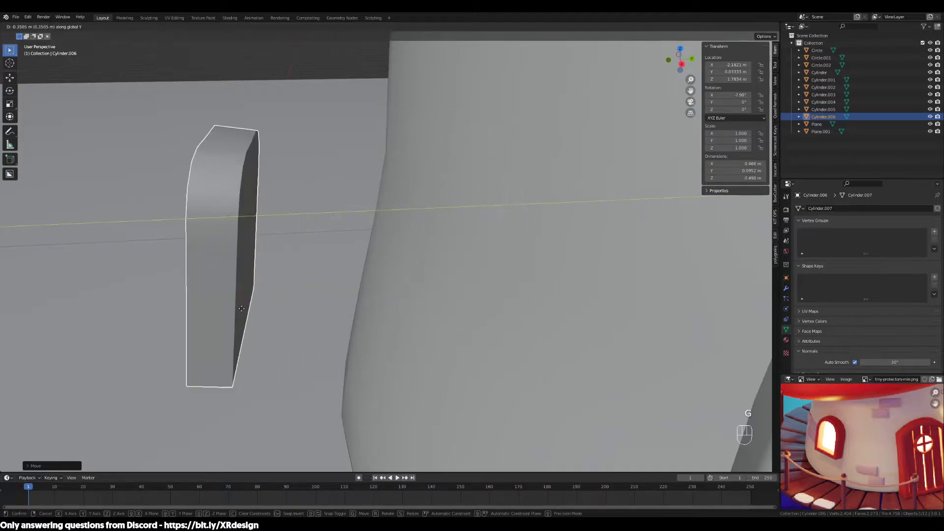
key("y")
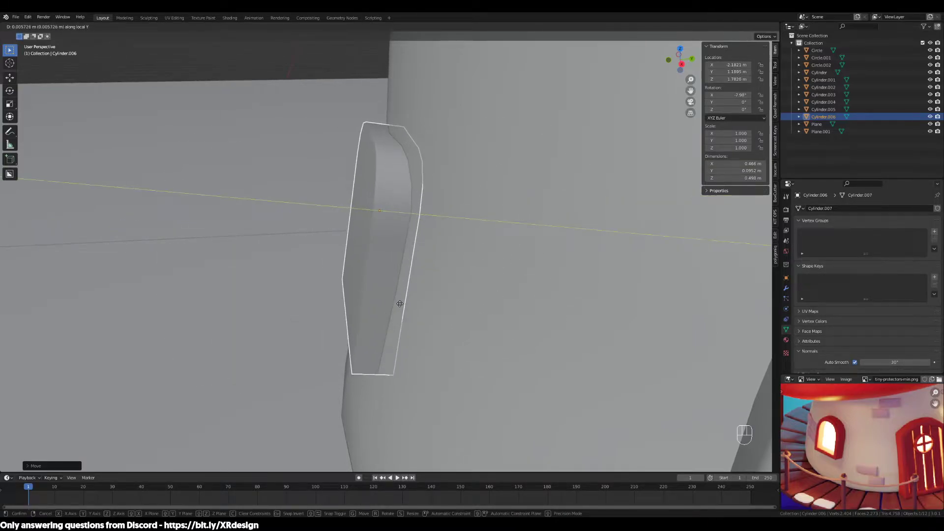
right_click(401, 303)
key("g")
key("y")
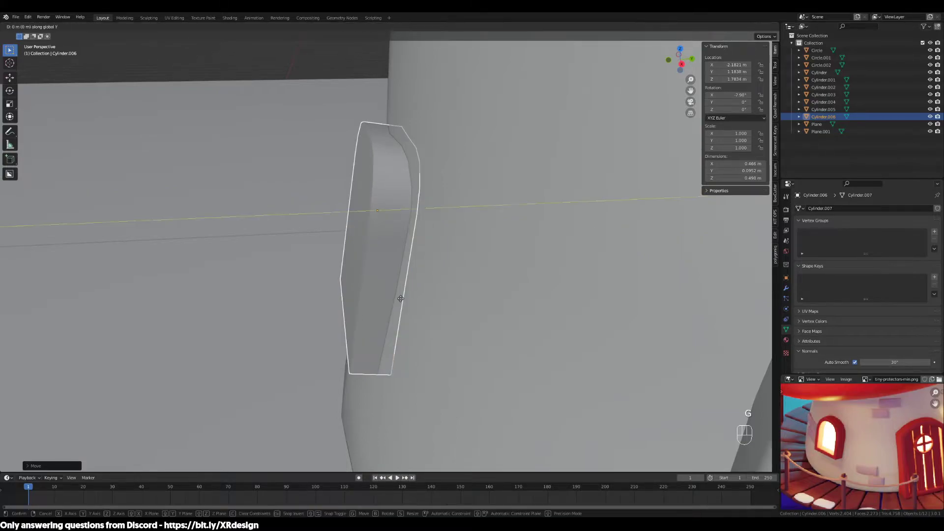
right_click(400, 298)
scroll(549, 166, "down", 2)
middle_click_drag(541, 181, 671, 109)
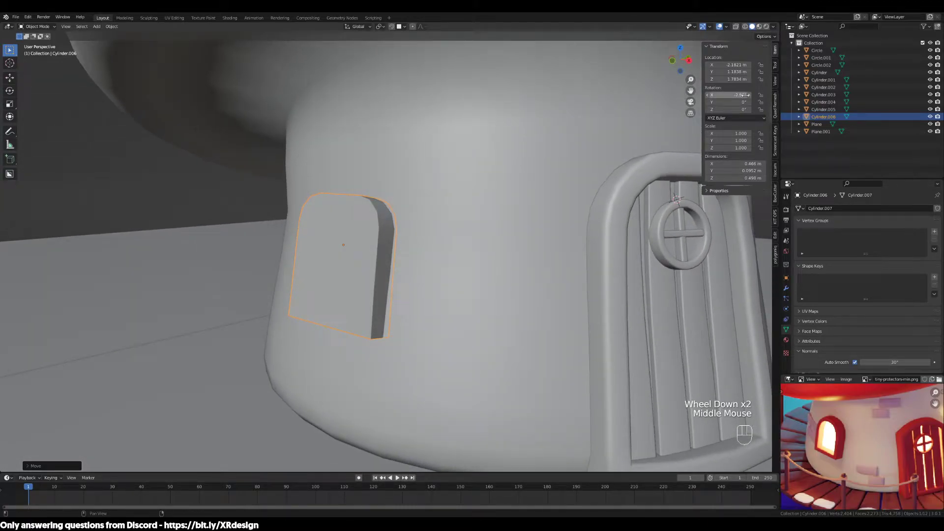
middle_click_drag(541, 163, 529, 192)
middle_click_drag(483, 217, 412, 209)
left_click(419, 246)
left_click(397, 229)
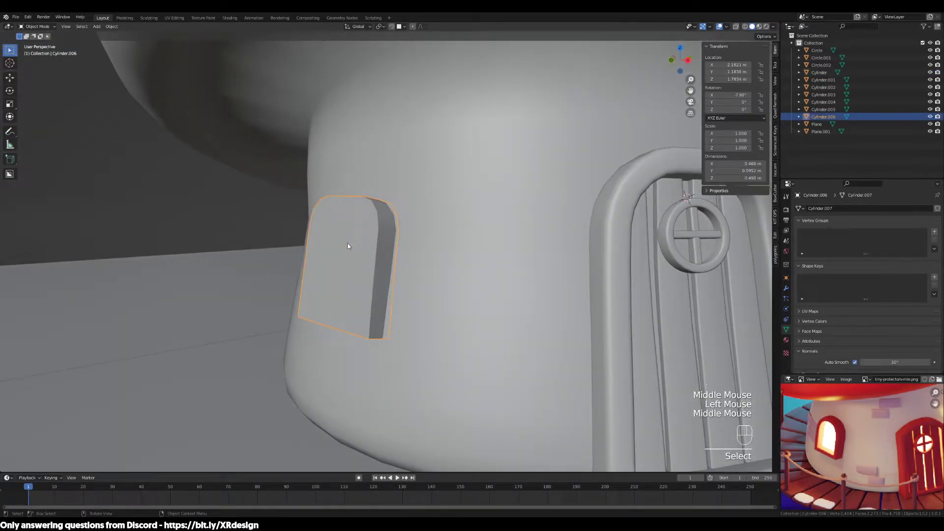
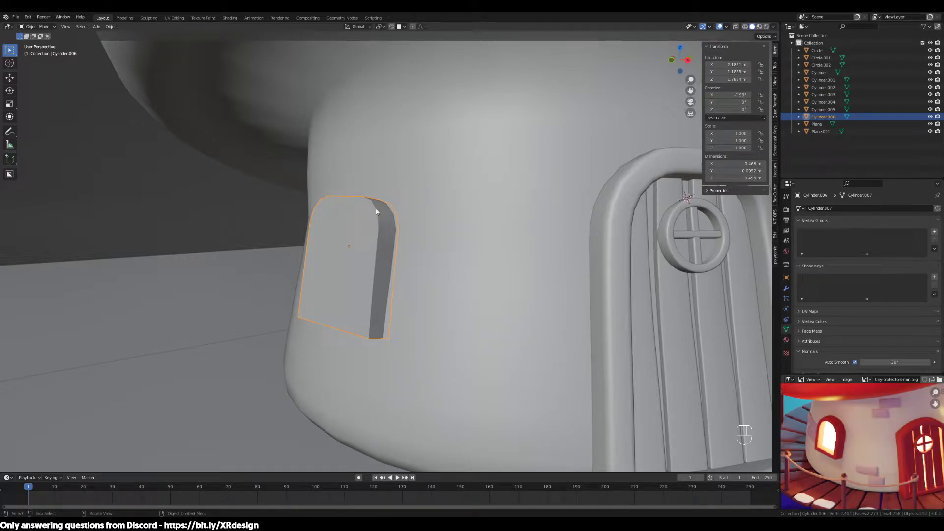
Enter Edit Mode on the window block and box-select its front faces in face selection mode.
middle_click_drag(389, 288, 457, 285)
scroll(457, 285, "up", 1)
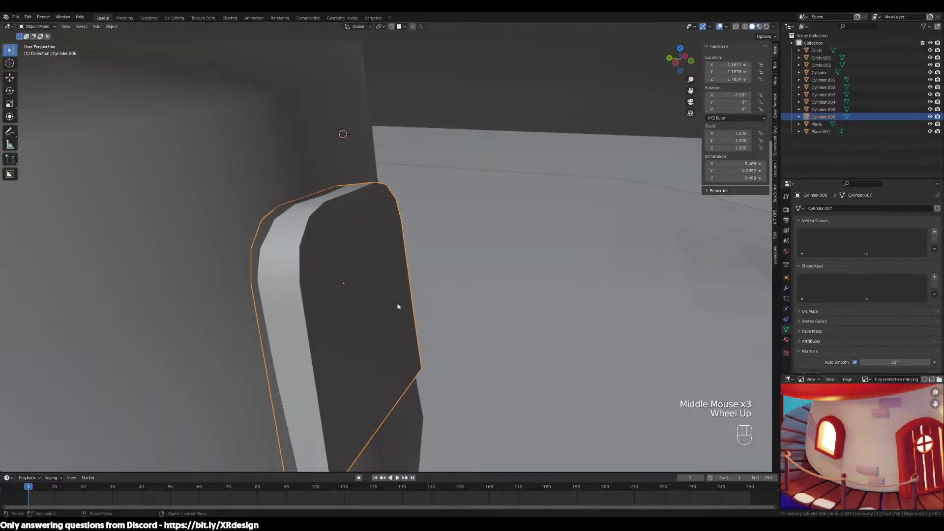
key("Tab")
key("3")
left_click(385, 288)
middle_click_drag(385, 288, 384, 324)
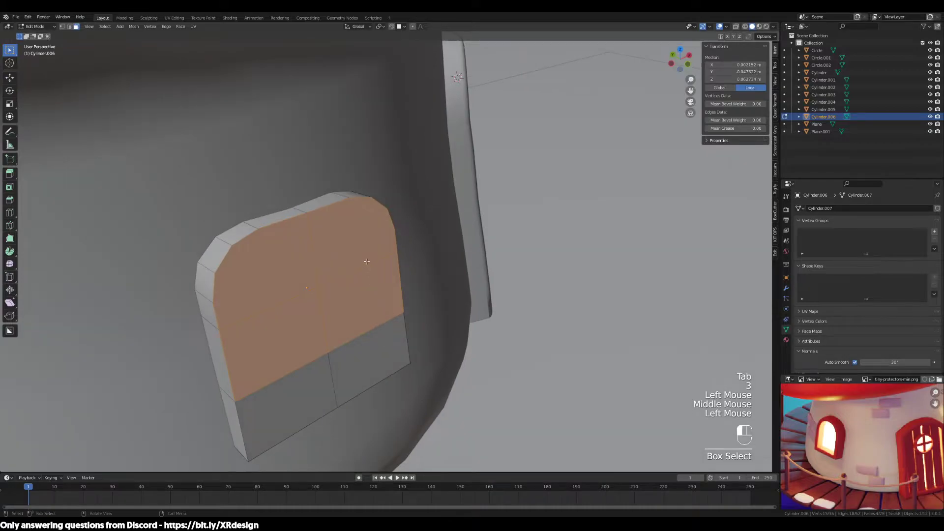
left_click_drag(295, 221, 447, 348)
middle_click_drag(447, 347, 353, 203)
scroll(384, 348, "down", 2)
Select the middle edge at the top of the window arch and raise it along the Z axis to round the arch.
key("2")
scroll(333, 182, "up", 2)
left_click(341, 188)
left_click(318, 178)
scroll(374, 265, "up", 2)
mouse_move(377, 270)
middle_mouse_down()
mouse_move(404, 280)
mouse_move(388, 272)
middle_mouse_up()
key("g")
key("z")
left_click(402, 277)
key("g")
key("z")
left_click(388, 268)
Select the entire window mesh and scale it down uniformly.
scroll(374, 275, "down", 2)
key("3")
left_click_drag(392, 241, 323, 343)
mouse_move(467, 337)
middle_mouse_down()
mouse_move(456, 329)
mouse_move(460, 354)
mouse_move(457, 337)
middle_mouse_up()
key("a")
scroll(521, 315, "down", 2)
key("s")
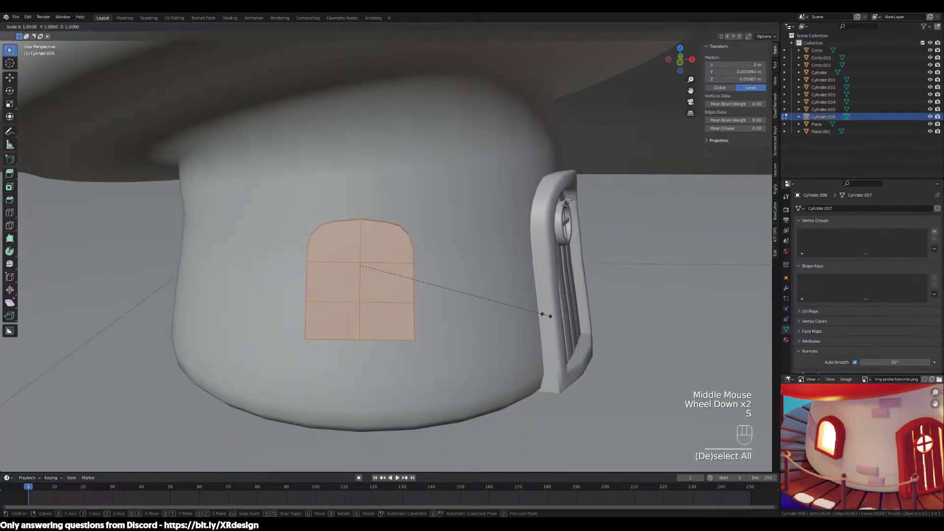
left_click(499, 305)
middle_click_drag(518, 344, 491, 309)
key("s")
left_click(418, 330)
Adjust the window mesh's height by scaling it along its local Z axis.
key("s")
key("z")
key("z")
left_click(479, 299)
Move the window mesh about 0.12 m up the wall along its local Z axis.
middle_click_drag(479, 299, 463, 364)
key("g")
key("z")
key("z")
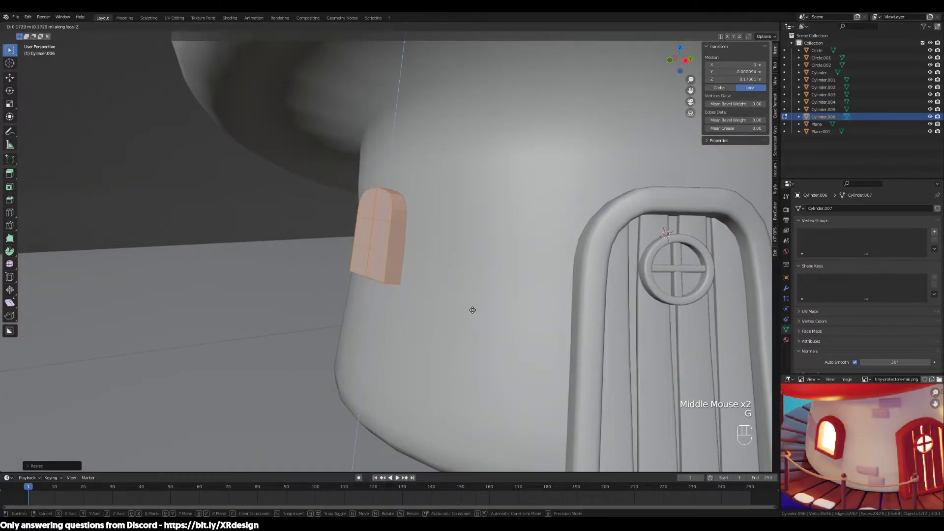
left_click(473, 321)
middle_click_drag(472, 322, 389, 228)
key("Tab")
scroll(359, 212, "up", 1)
key("Tab")
key("Escape")
key("r")
key("x")
key("Escape")
middle_click_drag(406, 266, 431, 171)
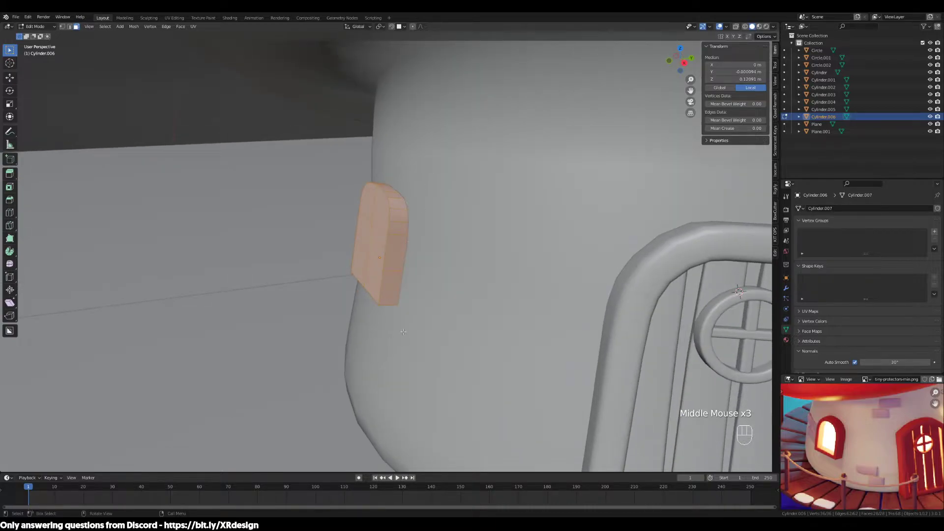
middle_click_drag(430, 240, 467, 238)
key("g")
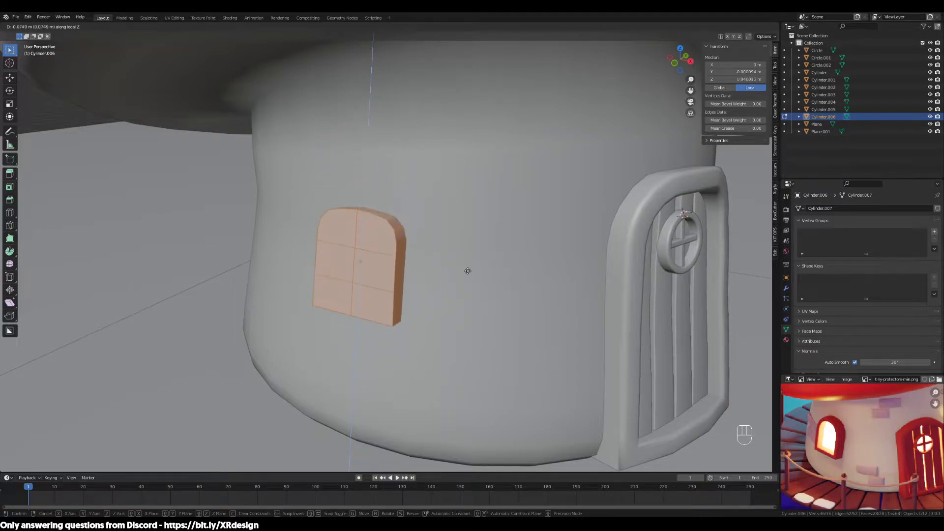
right_click(491, 209)
middle_click_drag(490, 210, 446, 236)
key("g")
key("z")
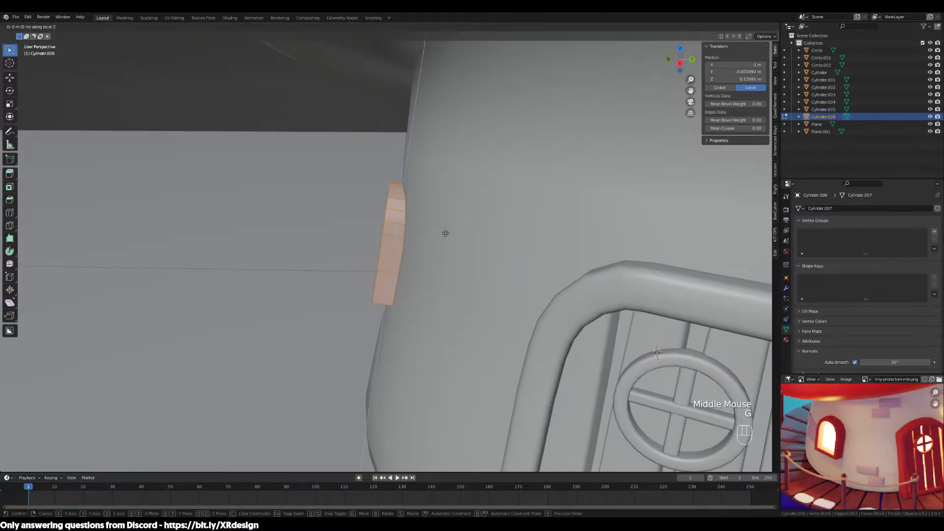
right_click(459, 237)
Move the window mesh outward from the tower wall along its local Y axis.
middle_click_drag(459, 237, 497, 244)
key("g")
key("y")
key("y")
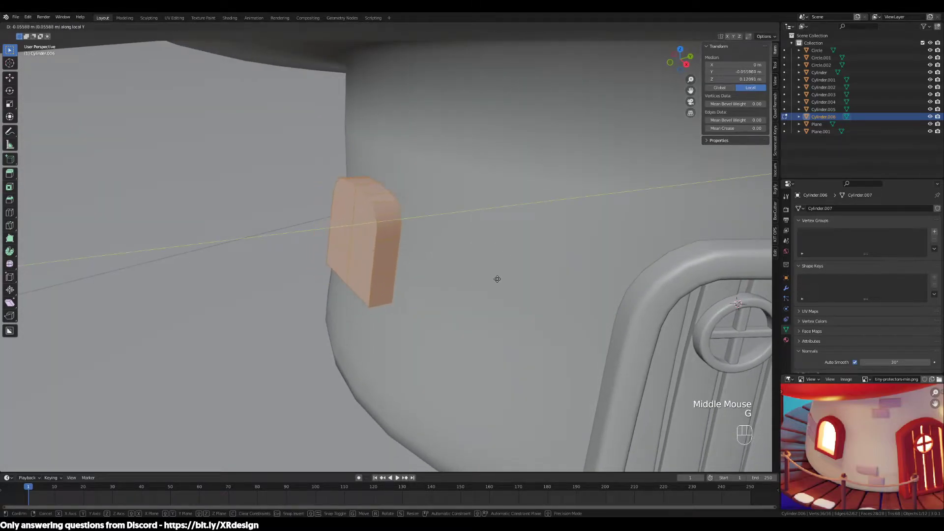
left_click(497, 277)
middle_click_drag(493, 276, 540, 269)
Select the window block's front faces and inset them by about 0.03 m to outline the frame.
key("3")
left_click_drag(331, 214, 381, 285)
middle_click_drag(470, 273, 427, 270)
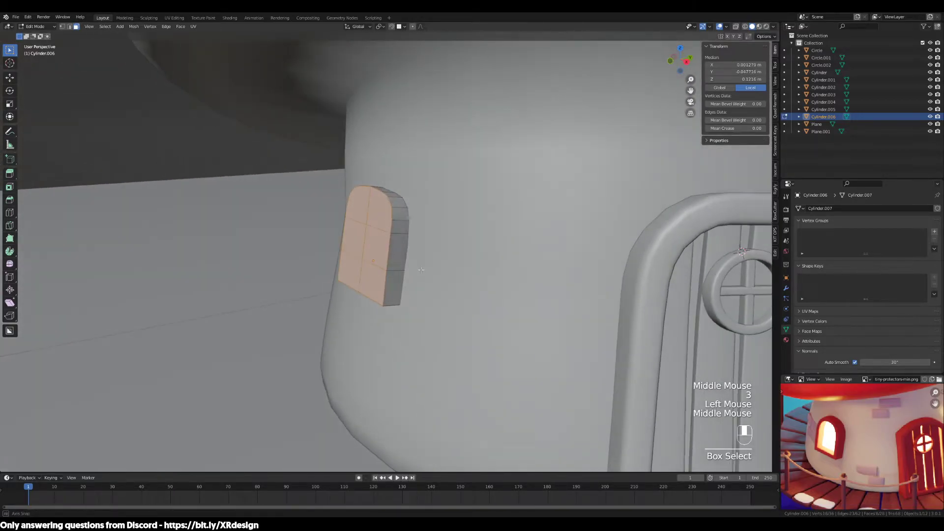
scroll(420, 270, "up", 2)
key("i")
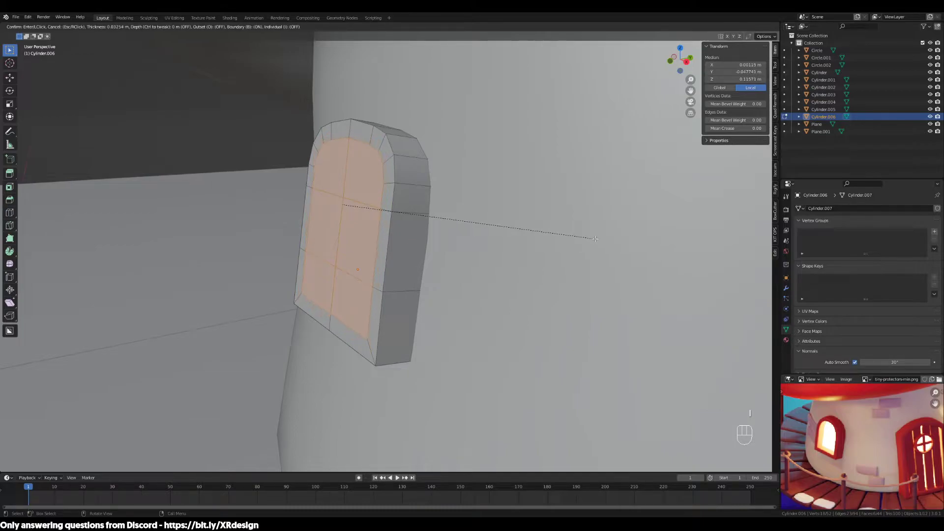
left_click(590, 236)
Select the whole window mesh and narrow it to about 0.9 along the global X axis.
mouse_move(590, 236)
middle_mouse_down()
mouse_move(669, 256)
mouse_move(640, 262)
mouse_move(669, 258)
mouse_move(583, 251)
middle_mouse_up()
scroll(612, 256, "down", 2)
key("a")
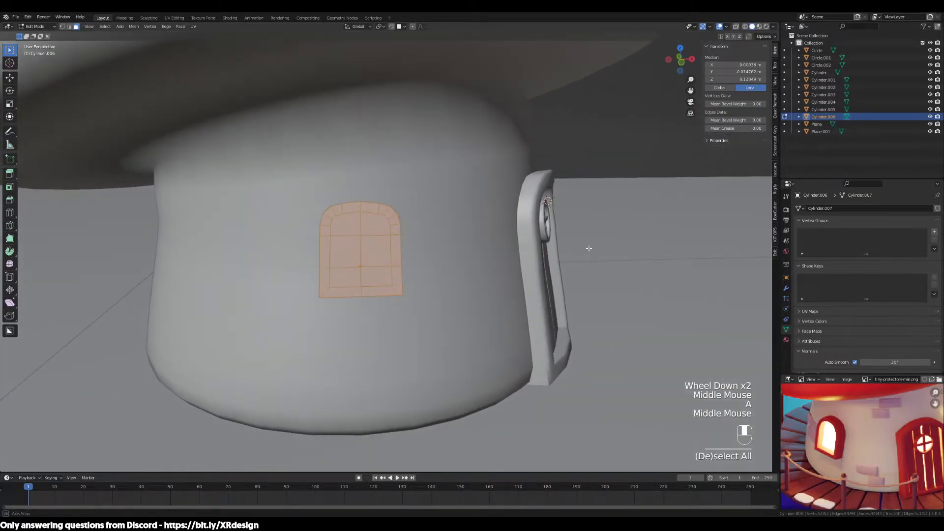
scroll(588, 250, "up", 2)
key("s")
key("x")
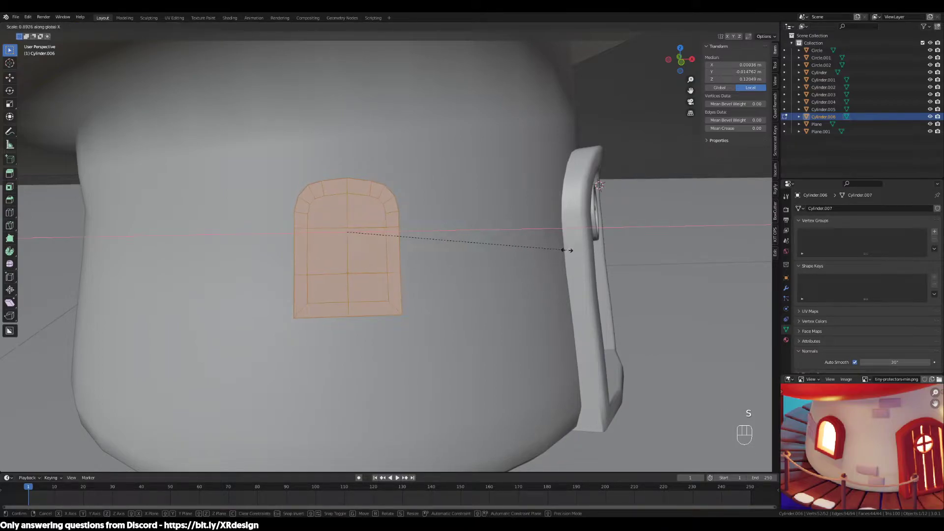
left_click(568, 250)
Extrude the window's inner front faces inward by about 0.06 m to recess the opening within the frame.
left_click(337, 297)
middle_click_drag(456, 270, 416, 322)
scroll(418, 305, "up", 2)
key("e")
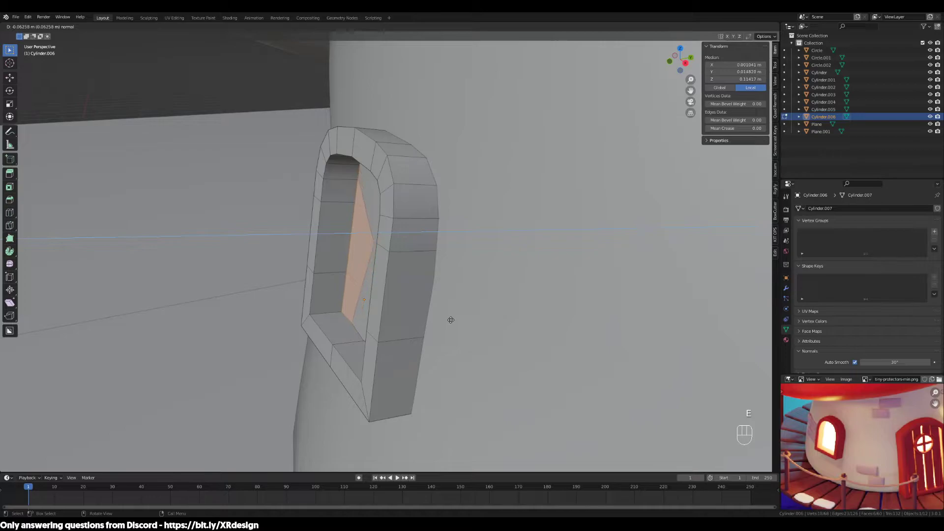
left_click(438, 318)
middle_click_drag(438, 318, 504, 354)
key("Tab")
scroll(507, 319, "down", 3)
key("Tab")
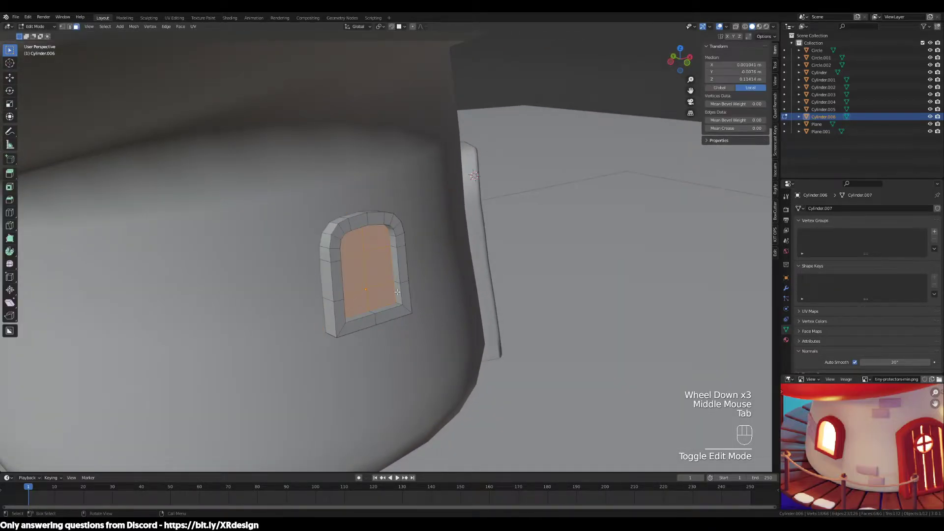
Select the inner and outer front edge loops of the window frame and bevel them into rounded edges.
scroll(399, 288, "up", 3)
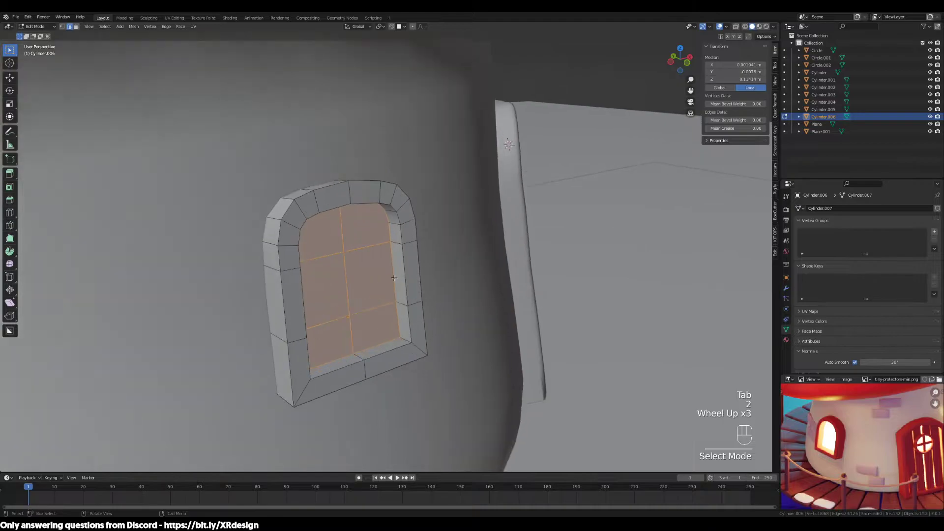
left_click(326, 203, "alt")
middle_click_drag(331, 208, 379, 219)
scroll(388, 221, "up", 3)
key("ctrl+b")
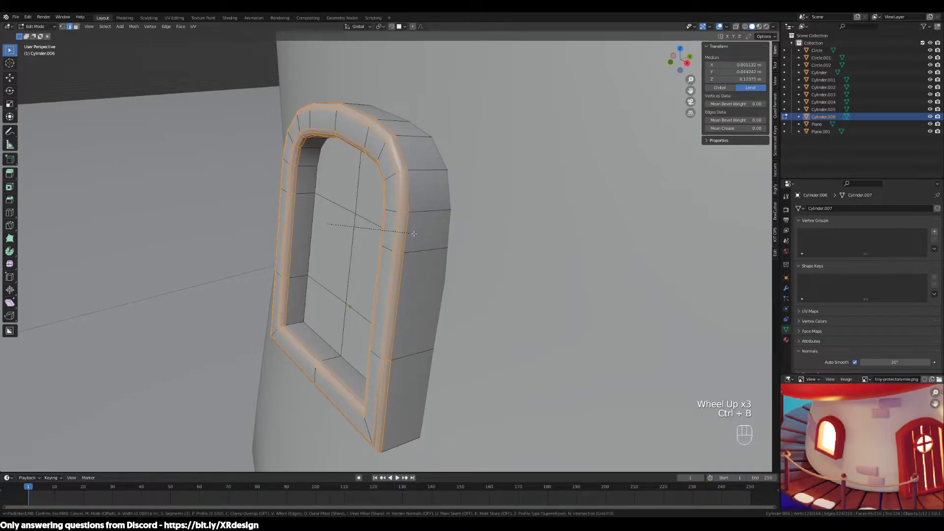
scroll(424, 257, "down", 2)
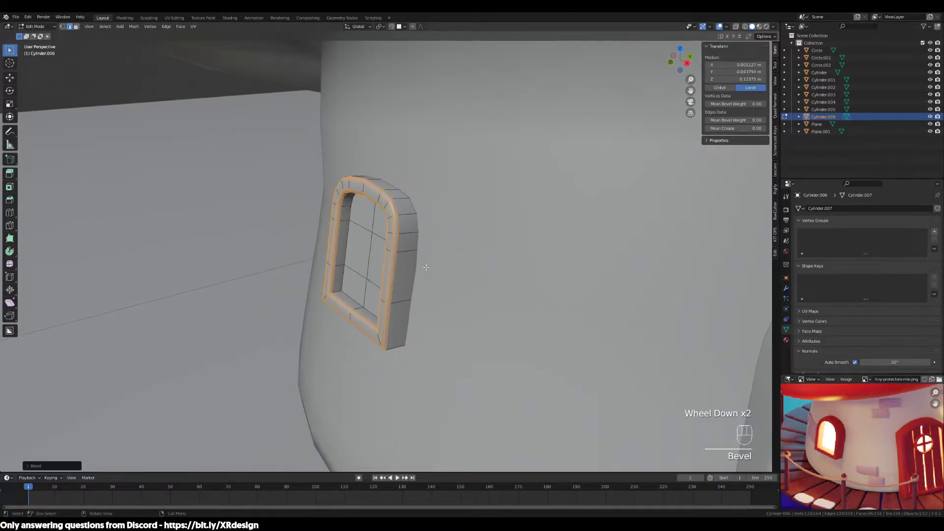
key("Tab")
mouse_move(426, 260)
middle_mouse_down()
mouse_move(461, 270)
mouse_move(520, 248)
mouse_move(539, 261)
mouse_move(506, 273)
mouse_move(452, 273)
mouse_move(426, 249)
middle_mouse_up()
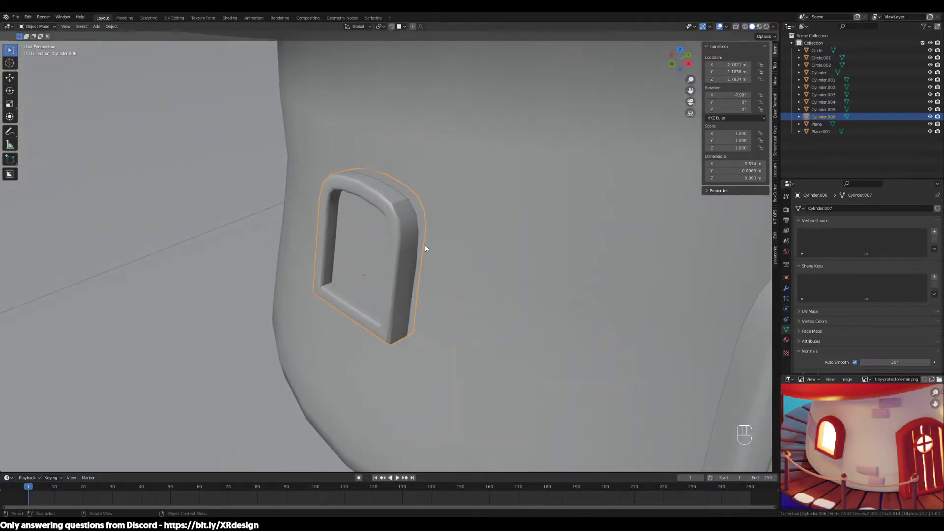
Raise the window frame's auto smooth angle to about 32.7°.
scroll(425, 247, "down", 1)
scroll(424, 244, "up", 2)
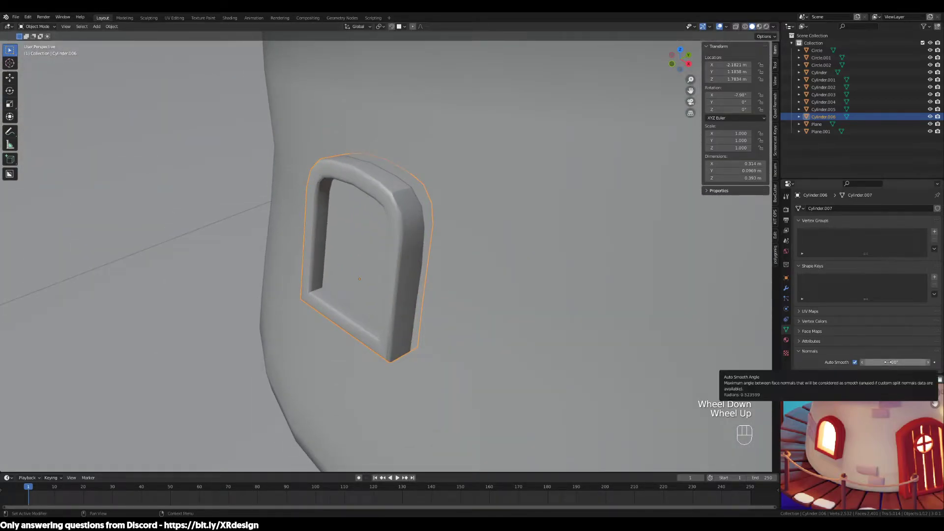
left_click_drag(895, 362, 899, 362)
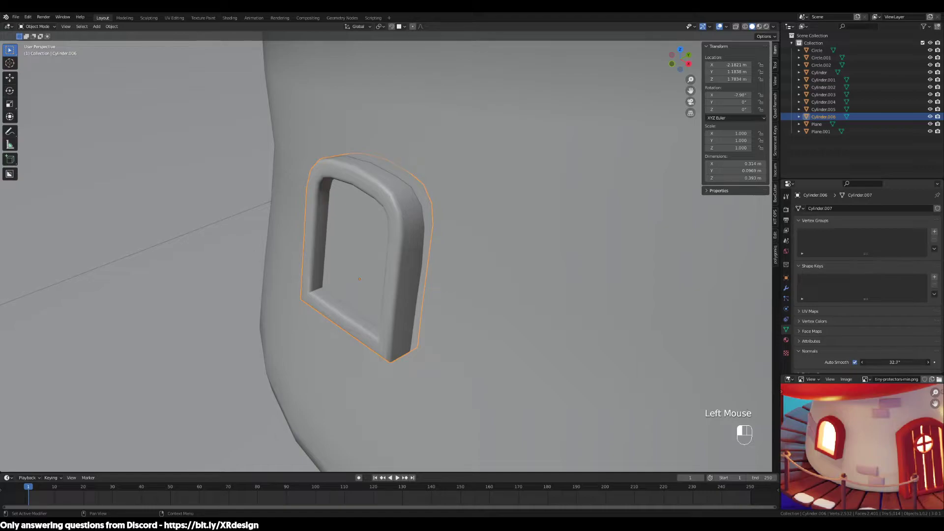
middle_click_drag(506, 261, 432, 255)
Inspect the window frame and door on the tower from several angles, up close and from a distance.
scroll(419, 246, "down", 2)
left_click(492, 265)
middle_click_drag(492, 266, 463, 286)
left_click(551, 290)
left_click(464, 344)
left_click(301, 176)
left_click(299, 177)
middle_click_drag(299, 177, 383, 231)
left_click(517, 227)
scroll(513, 230, "down", 5)
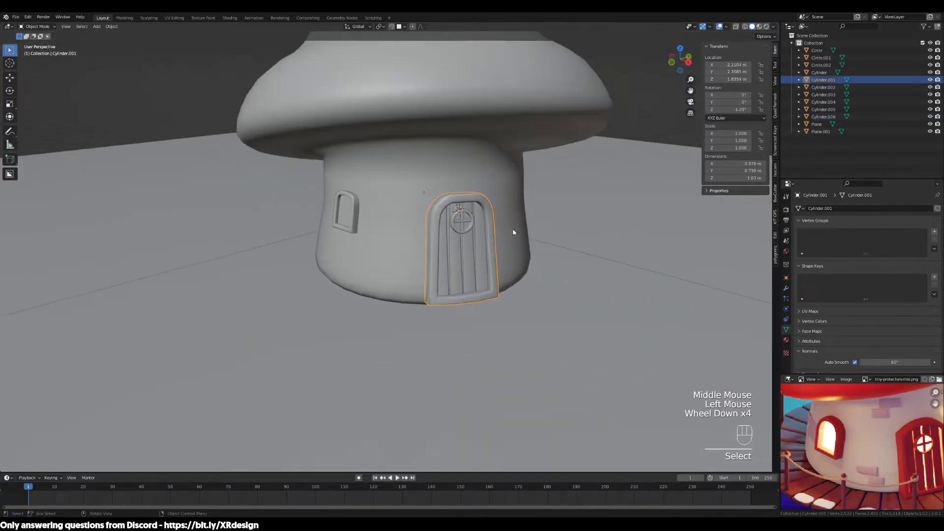
middle_click_drag(636, 235, 565, 271, "shift")
scroll(867, 434, "down", 3)
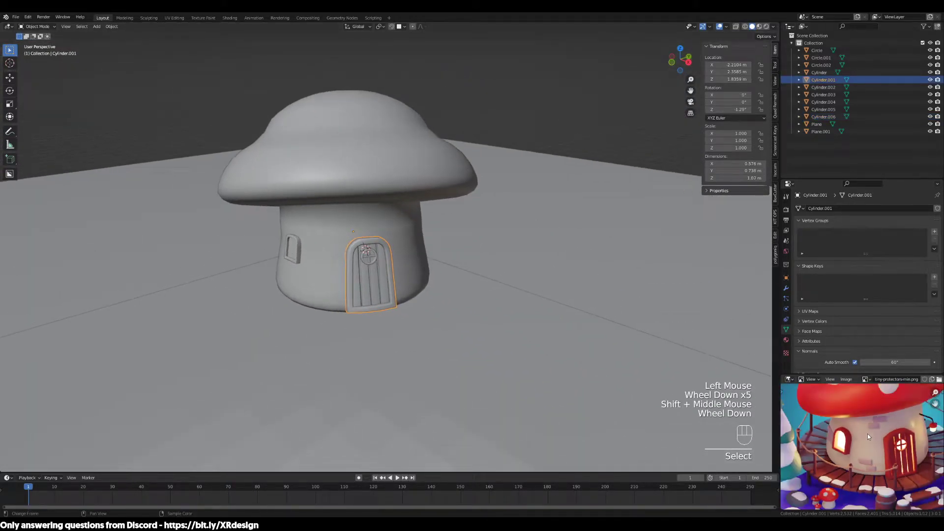
Examine the spots on the reference mushroom's cap and the mesh topology of the modelled cap.
middle_click_drag(869, 437, 878, 472)
left_click(465, 220)
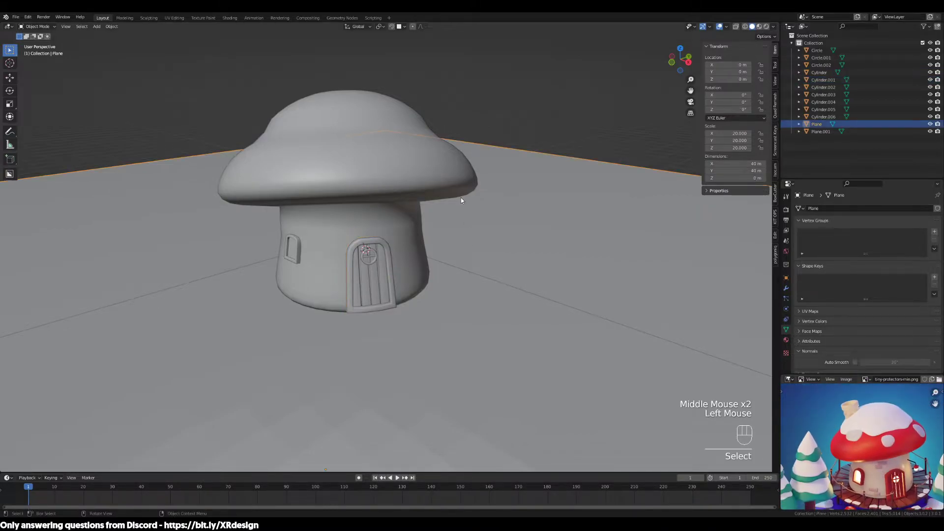
left_click(453, 191)
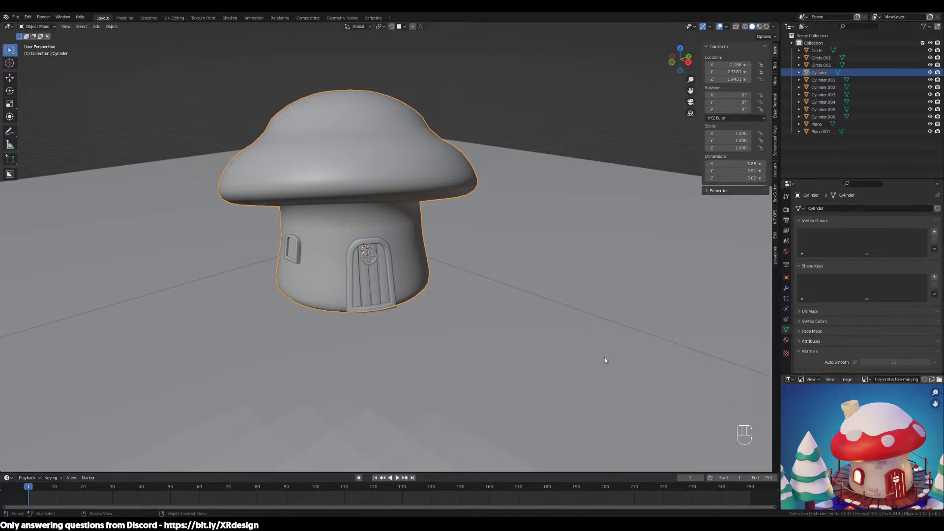
middle_click_drag(849, 446, 874, 434)
scroll(885, 453, "up", 3)
scroll(904, 455, "down", 1)
scroll(903, 454, "down", 1)
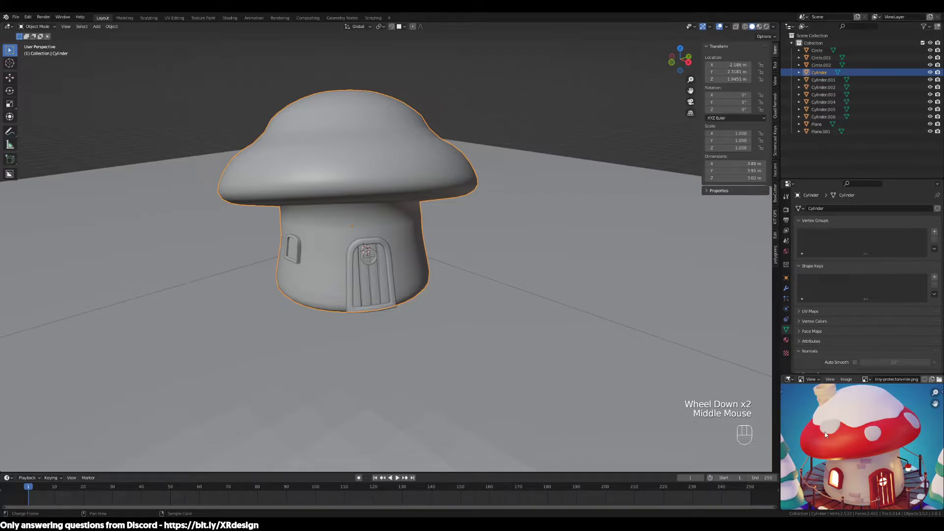
middle_click_drag(382, 279, 512, 335)
left_click(542, 298)
left_click(520, 258)
key("Tab")
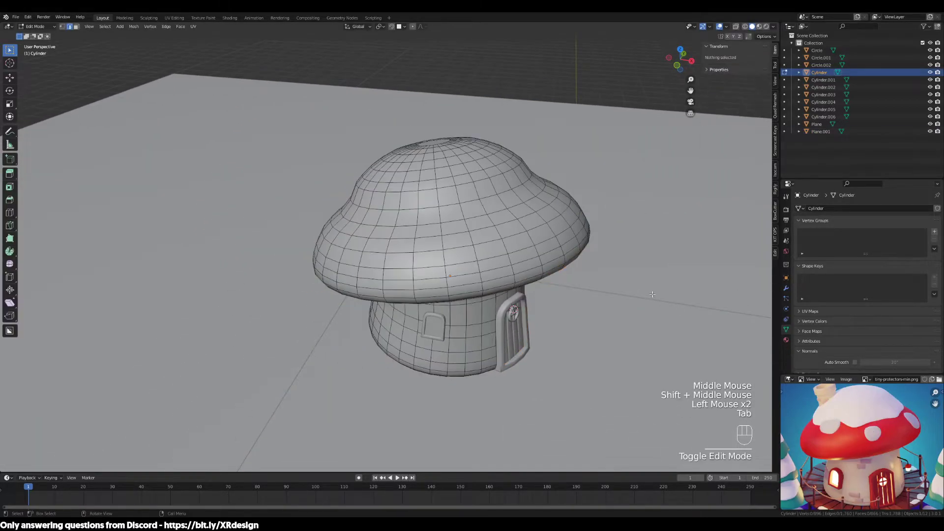
scroll(521, 257, "up", 3)
middle_click_drag(745, 326, 600, 330, "shift")
key("Tab")
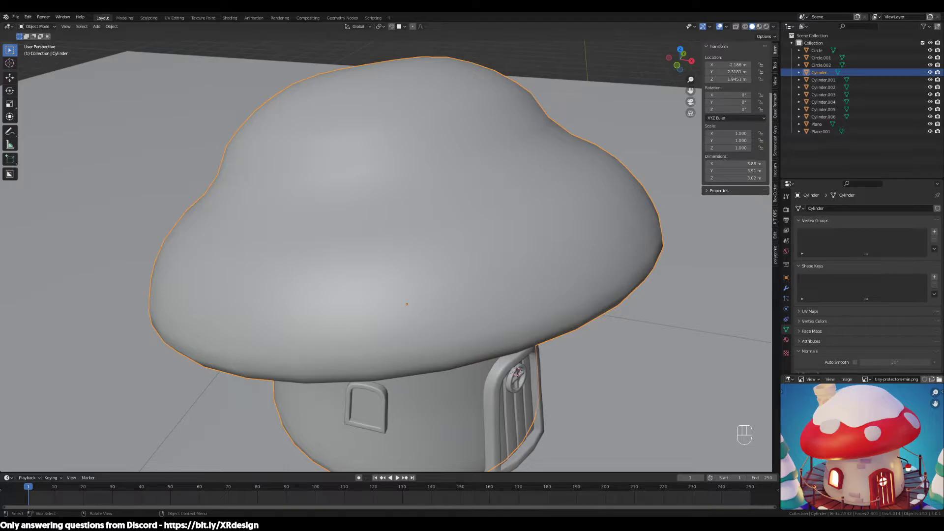
Place the 3D cursor on the sloped surface of the mushroom cap, above the door and window side.
left_click(315, 239)
left_click(424, 248)
middle_click_drag(424, 248, 450, 241)
right_click_drag(518, 143, 546, 139, "shift")
middle_click_drag(545, 139, 413, 223, "shift")
right_click_drag(413, 223, 386, 226, "shift")
right_click_drag(379, 289, 377, 298, "shift")
middle_click_drag(377, 298, 305, 151)
Add a mesh circle at the 3D cursor and fill it with a face.
key("shift+a")
mouse_move(306, 151)
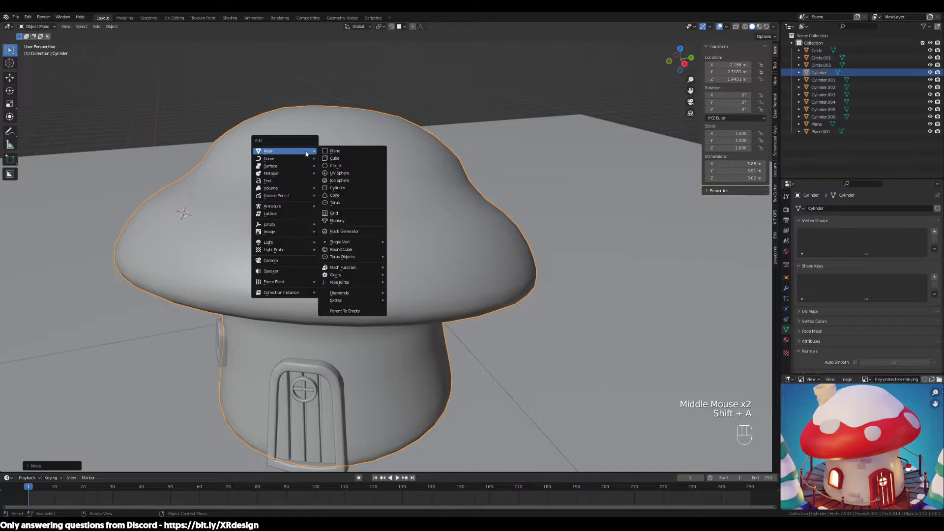
left_click(348, 166)
middle_click_drag(329, 167, 241, 154)
key("Tab")
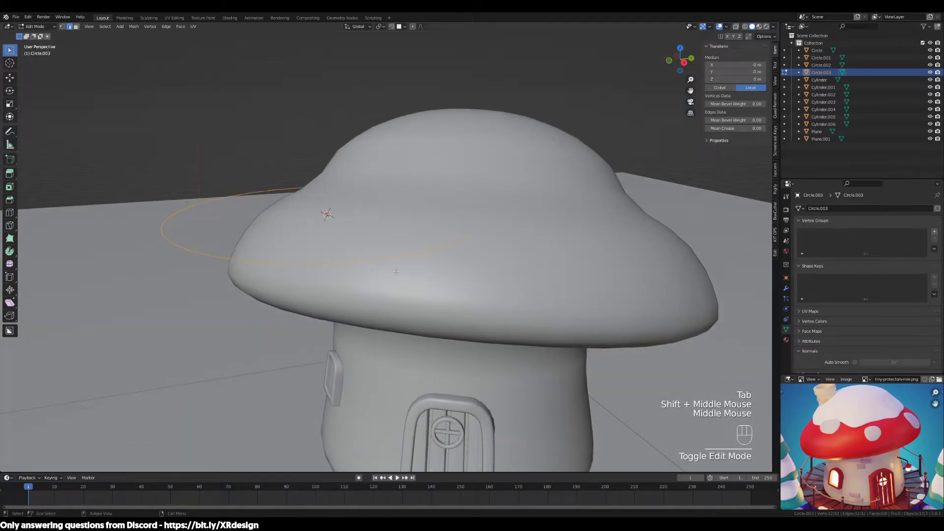
key("f")
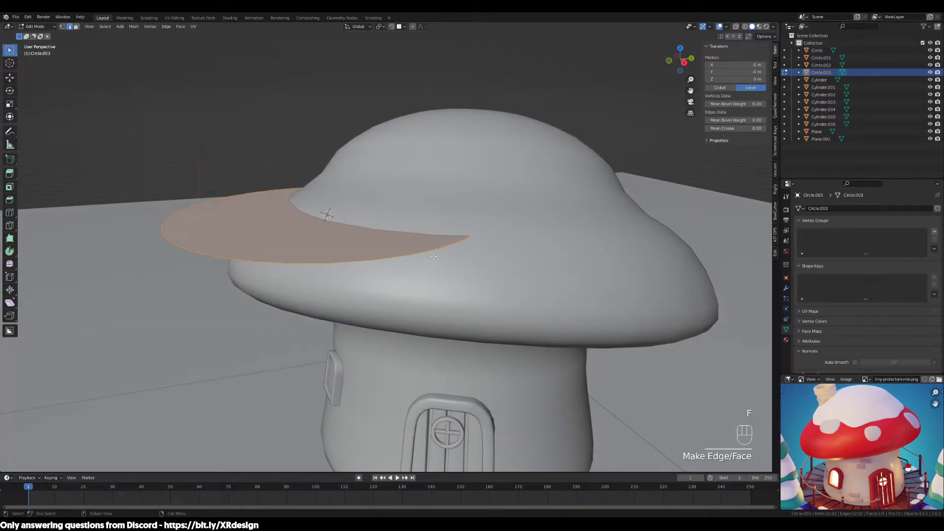
middle_click_drag(414, 241, 431, 132)
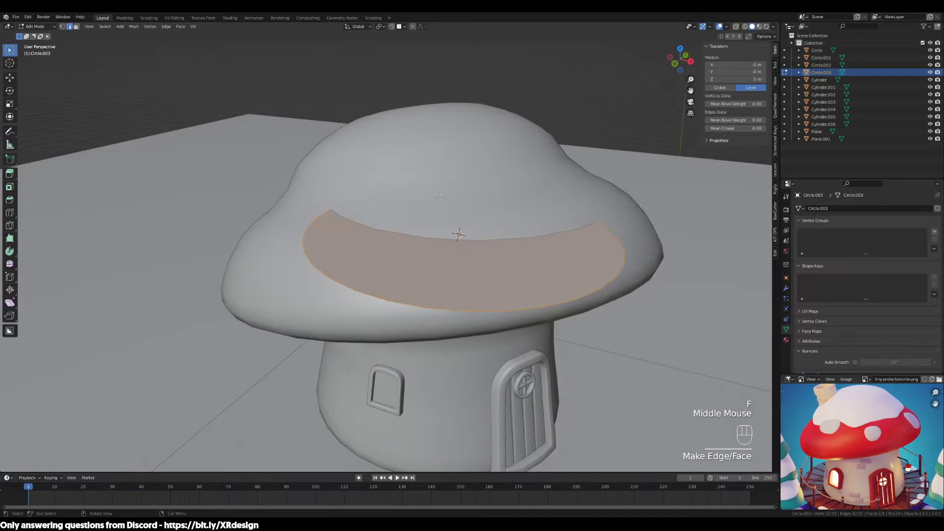
Scale the filled circle down to about 0.274 in Object Mode so it suits a cap spot.
key("s")
right_click(665, 190)
key("Tab")
key("s")
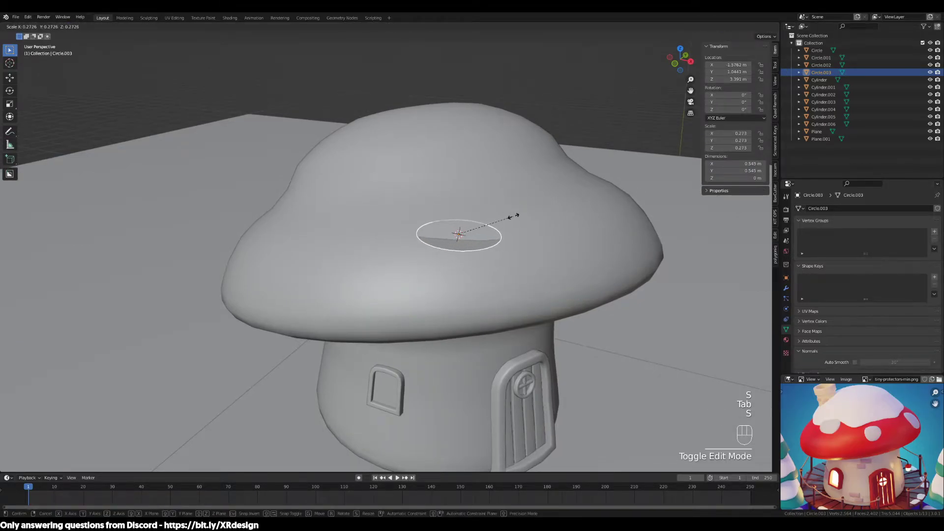
left_click(511, 211)
middle_click_drag(514, 213, 487, 196)
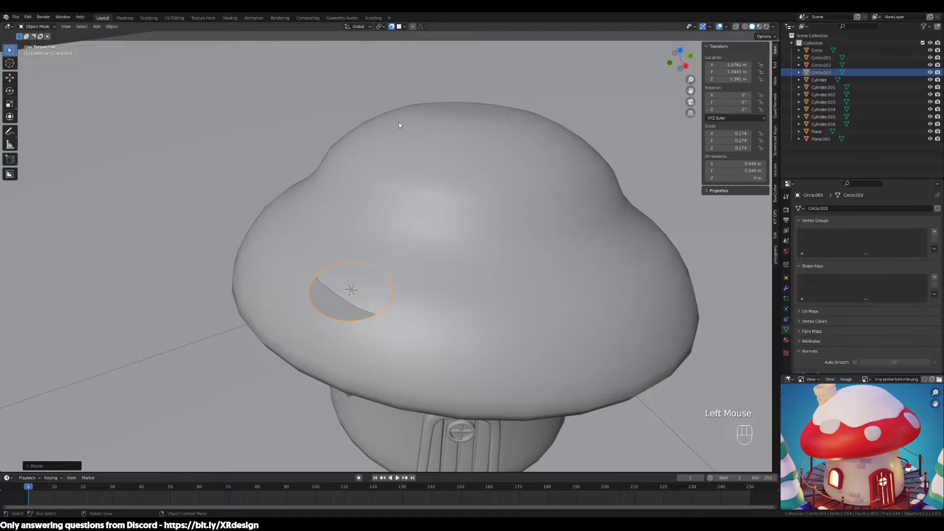
Set snapping to faces with rotation aligned to the target, and try moving the circle over the cap surface.
left_click(404, 27)
key("g")
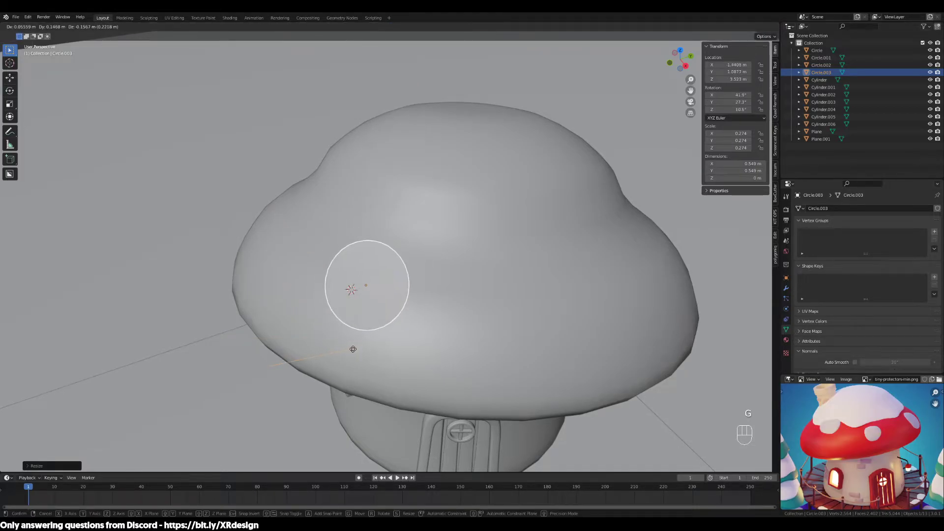
right_click(344, 348)
key("g")
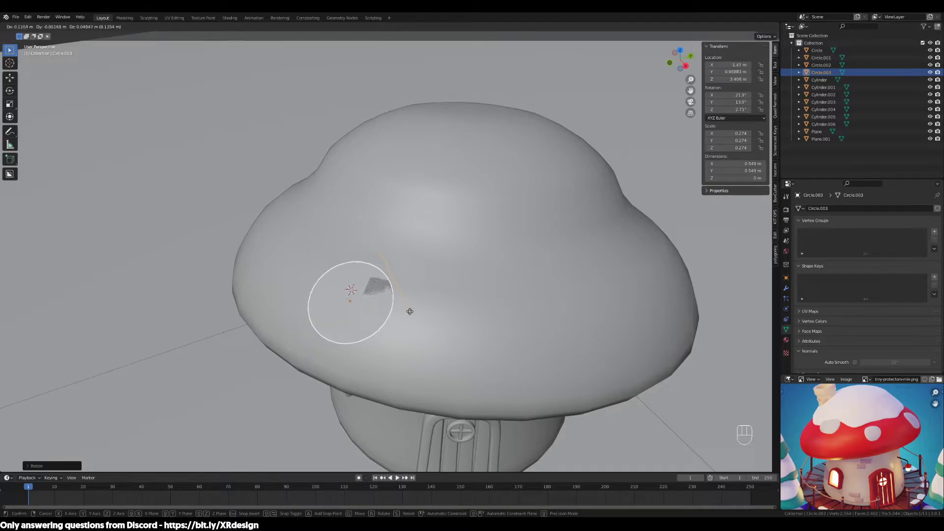
right_click(410, 312)
left_click(405, 27)
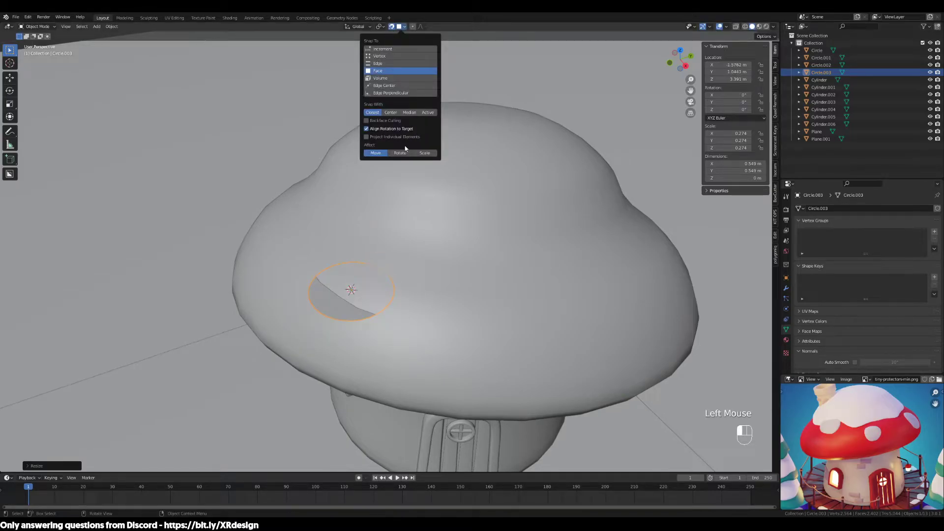
Set Snap With to Center and move the circle onto the mushroom cap so it aligns with the surface.
left_click(393, 117)
key("g")
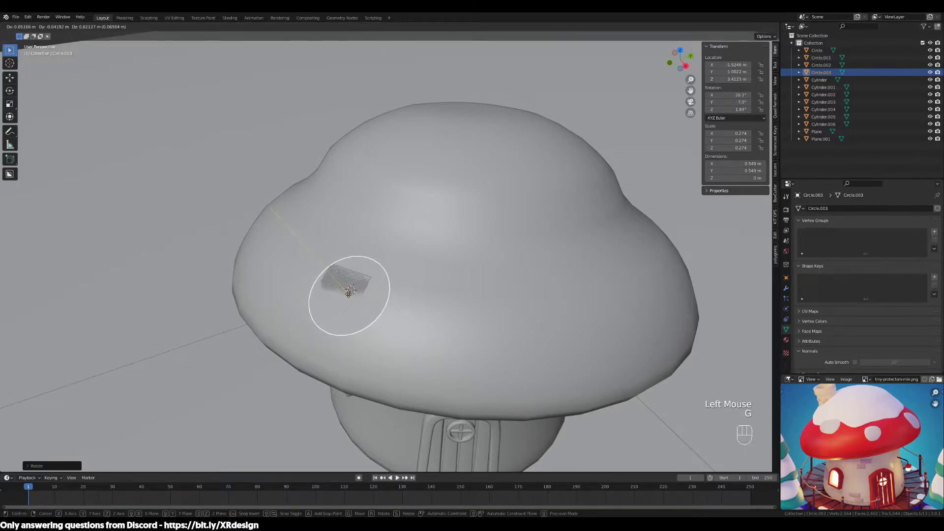
right_click(349, 297)
left_click(406, 27)
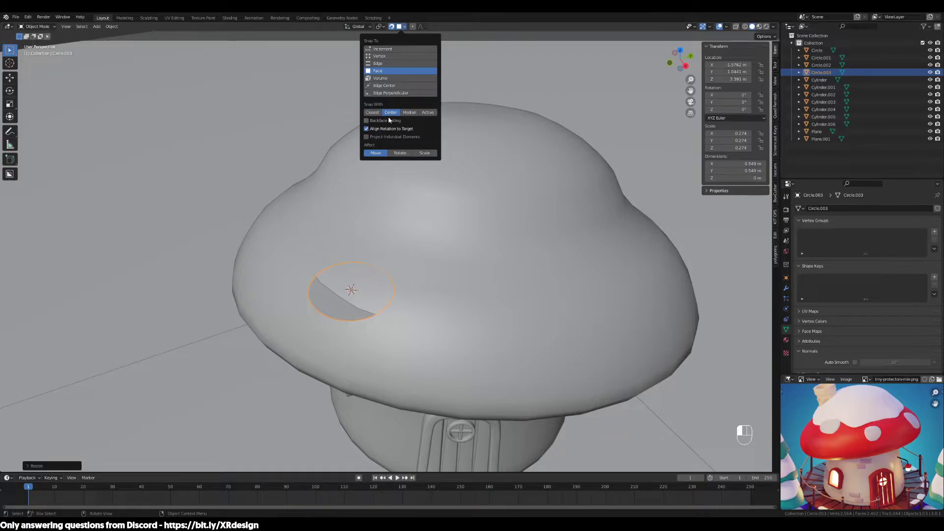
key("g")
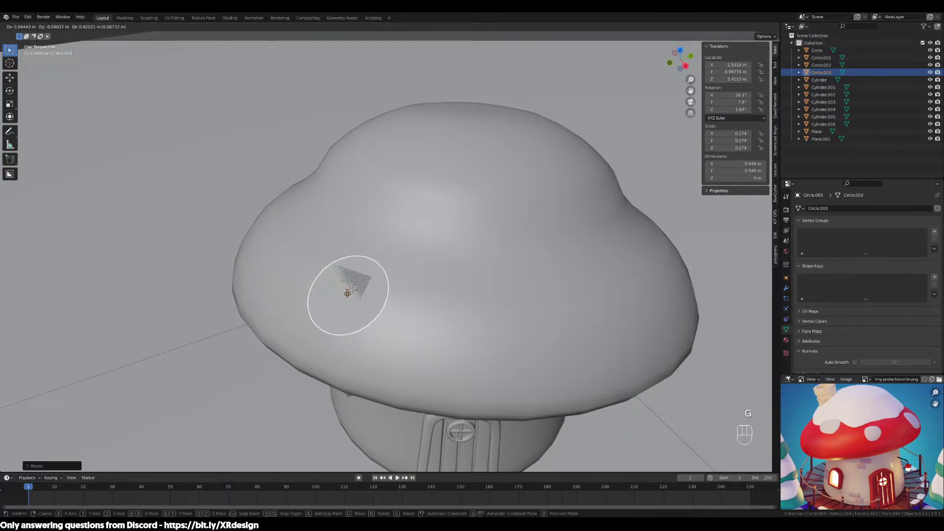
left_click(345, 299)
Refine the circle's position on the side bulge of the mushroom cap using face snapping.
scroll(423, 323, "up", 2)
middle_click_drag(423, 323, 447, 305)
key("g")
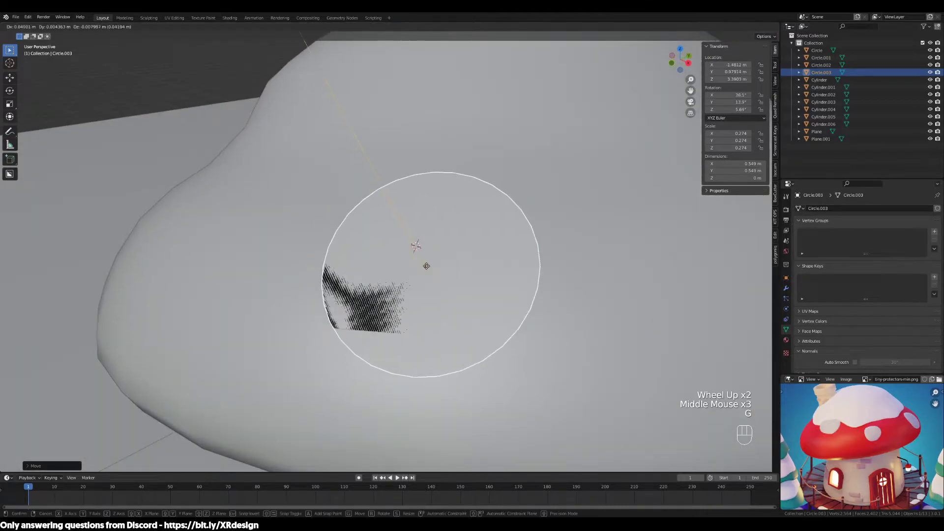
left_click(407, 256)
key("g")
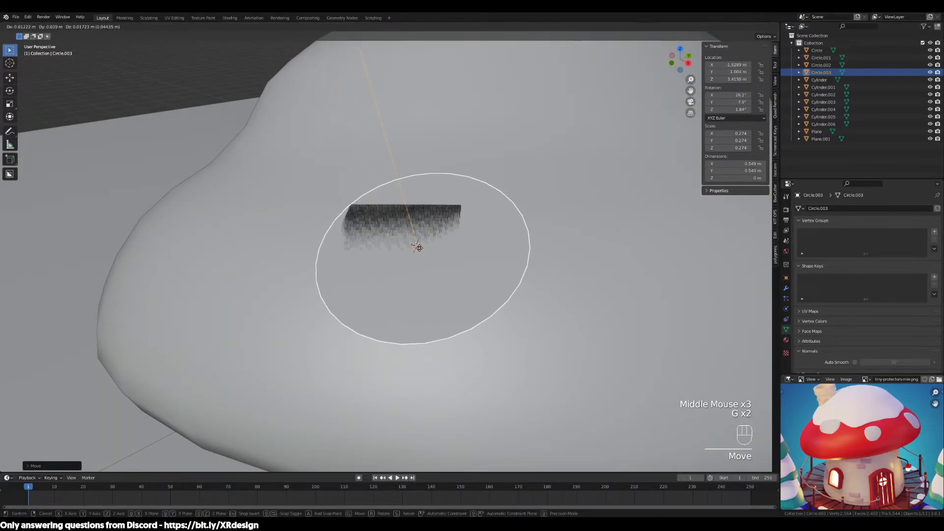
left_click(412, 251)
Enter Edit Mode on the circle and turn snapping off, undoing the trial extrusion made with snapping on.
middle_click_drag(412, 251, 493, 267)
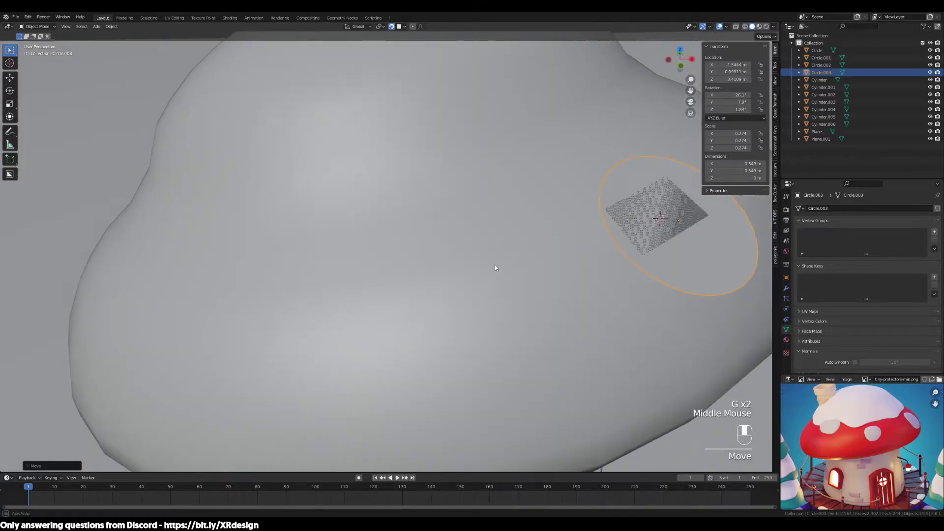
scroll(597, 247, "up", 1)
scroll(609, 266, "down", 2)
middle_click_drag(608, 265, 541, 271, "shift")
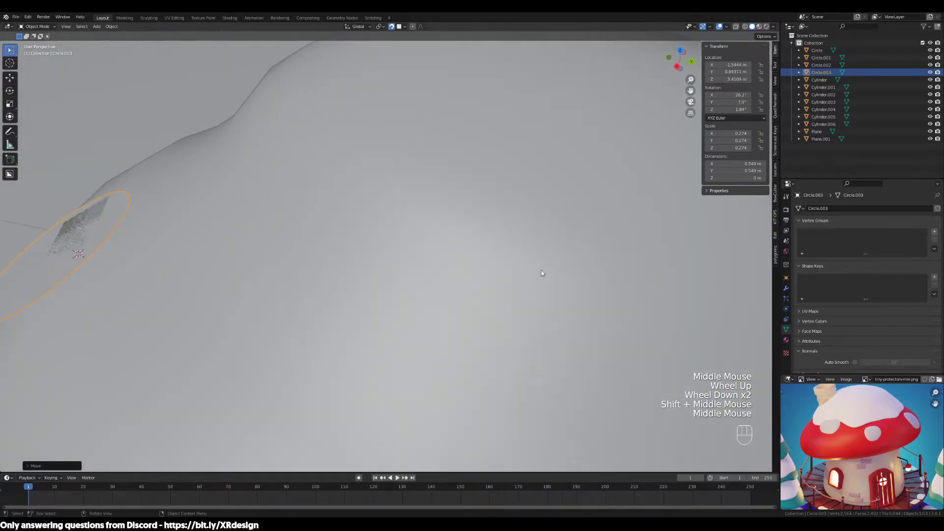
middle_click_drag(482, 250, 341, 222, "shift")
key("Tab")
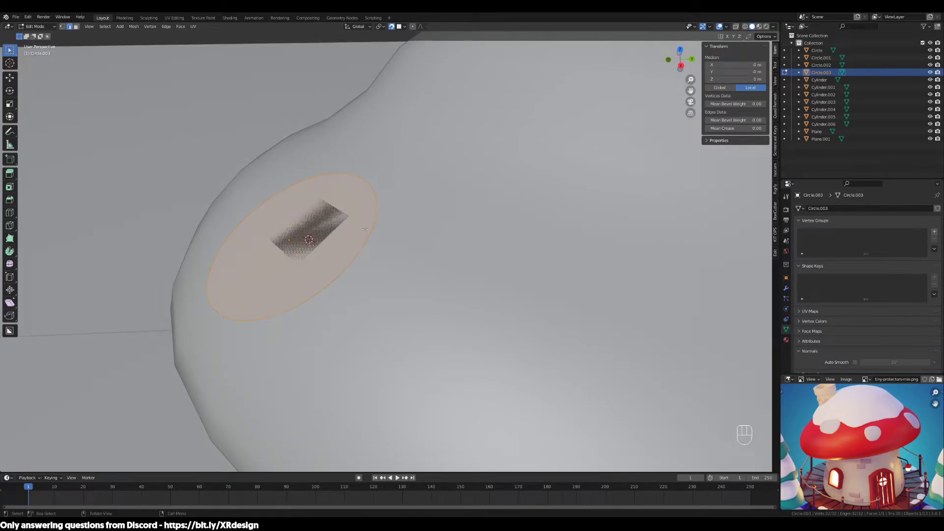
key("e")
key("ctrl+z")
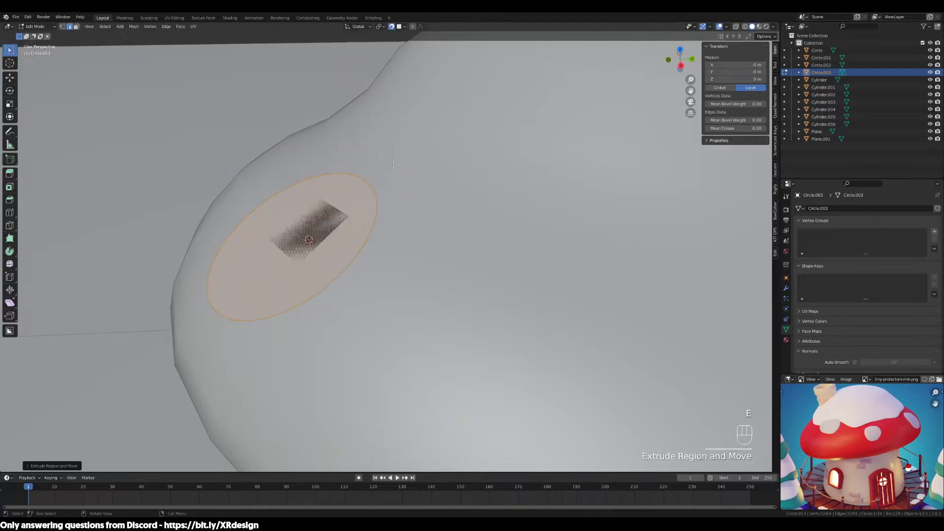
left_click(392, 26)
Extrude the circle about 0.065 m outward along its normal to form a thick disc on the cap.
scroll(366, 275, "down", 2)
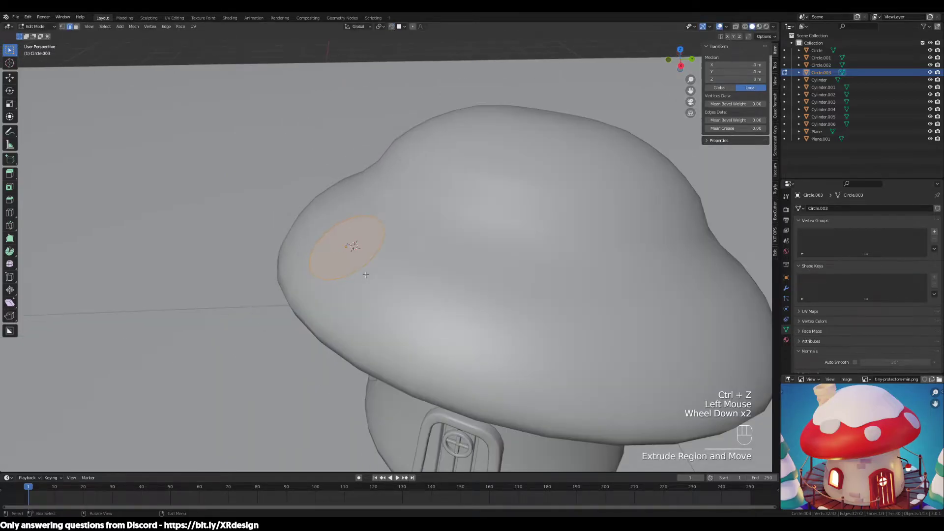
middle_click_drag(412, 286, 423, 271)
scroll(416, 280, "up", 2)
key("e")
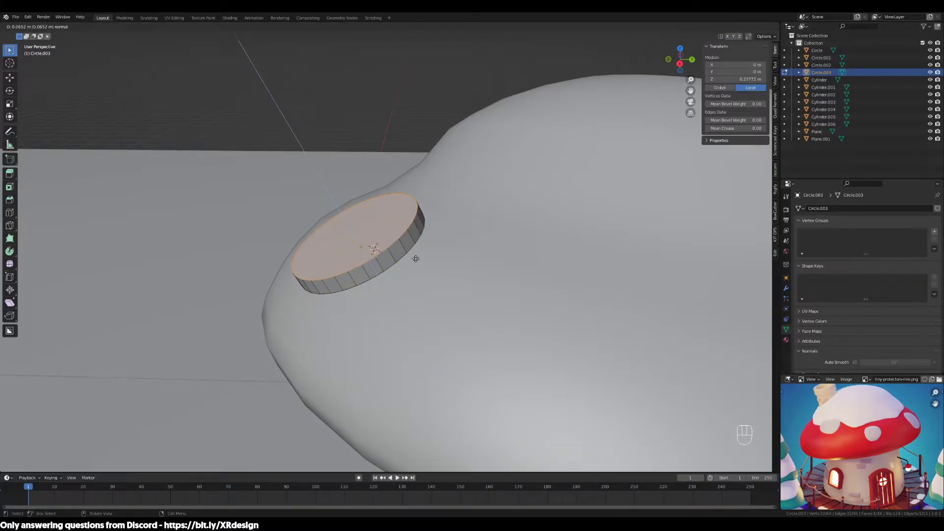
left_click(416, 259)
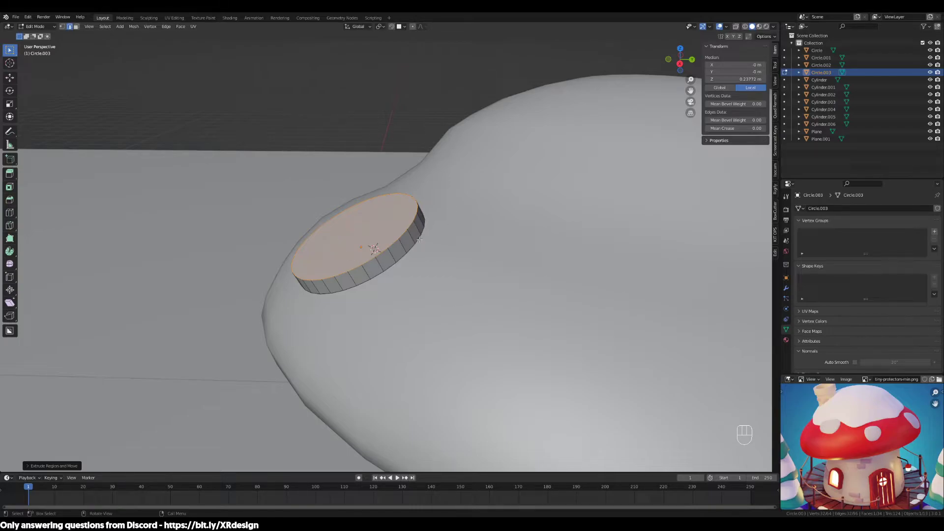
scroll(405, 240, "up", 2)
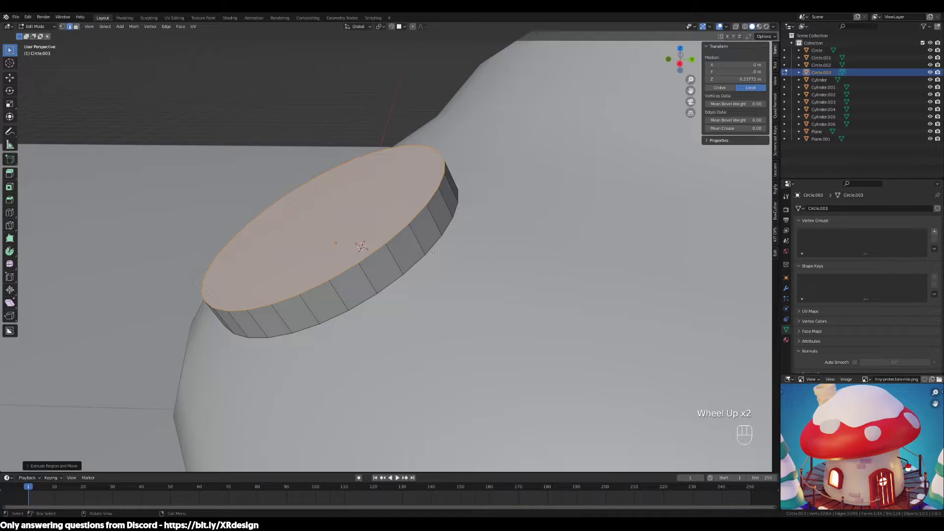
mouse_move(469, 280)
middle_mouse_down()
mouse_move(469, 315)
mouse_move(454, 269)
middle_mouse_up()
key("s")
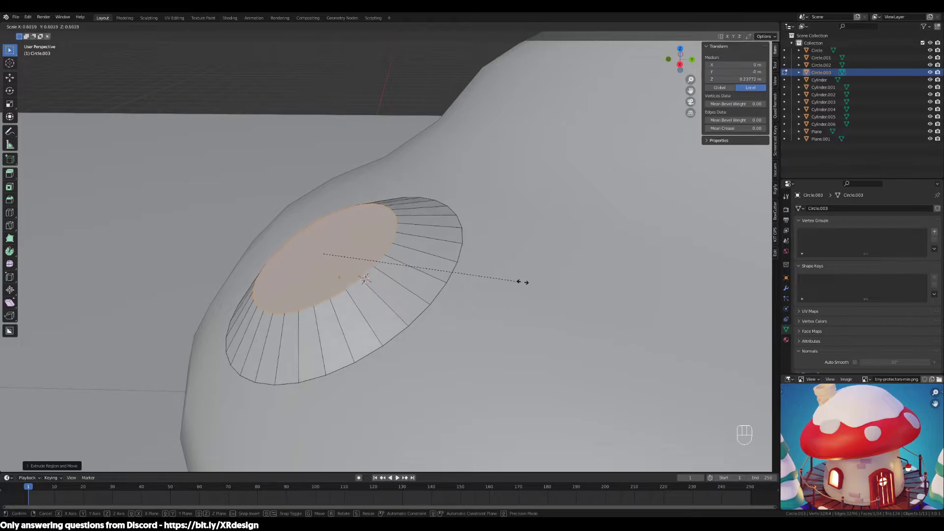
right_click(574, 285)
Scale down the disc's top face so that the sides taper inward.
key("3")
left_click(329, 254)
middle_click_drag(329, 253, 703, 242)
key("s")
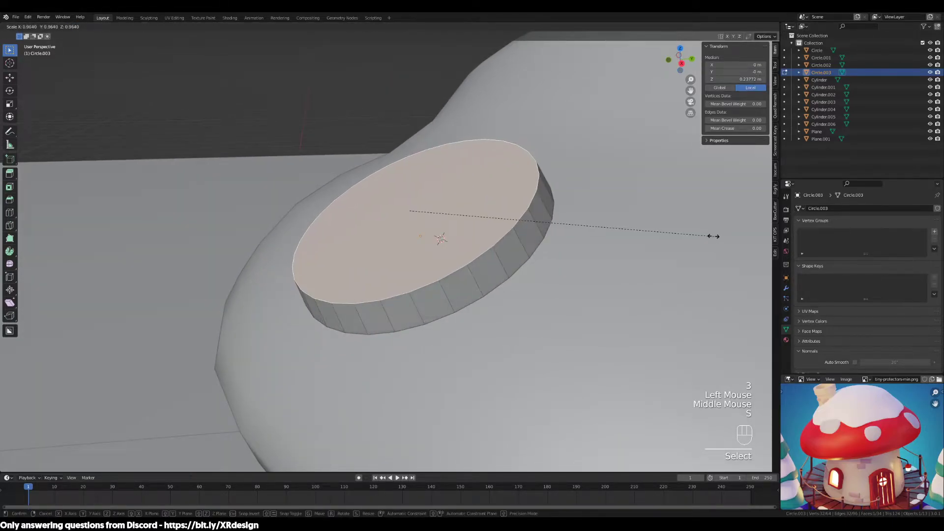
left_click(659, 233)
mouse_move(659, 233)
middle_mouse_down()
mouse_move(642, 235)
mouse_move(651, 236)
middle_mouse_up()
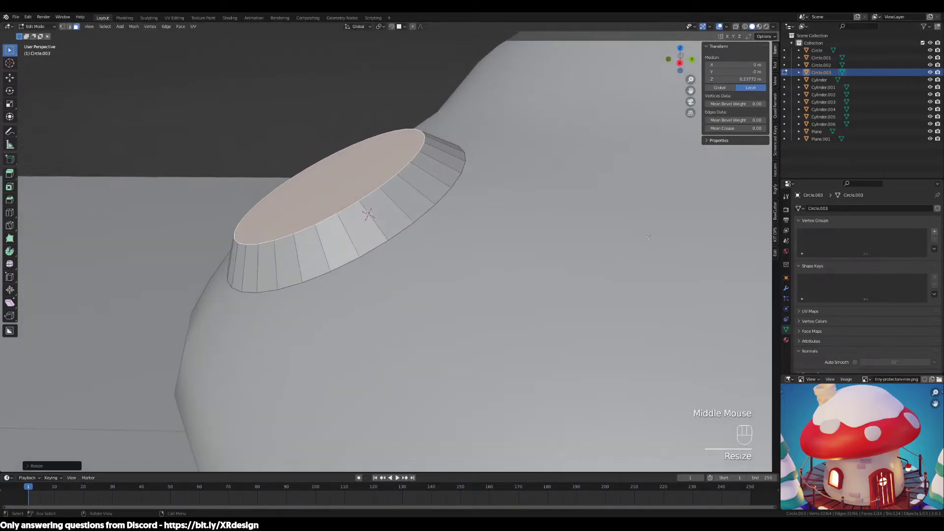
key("g")
key("z")
key("z")
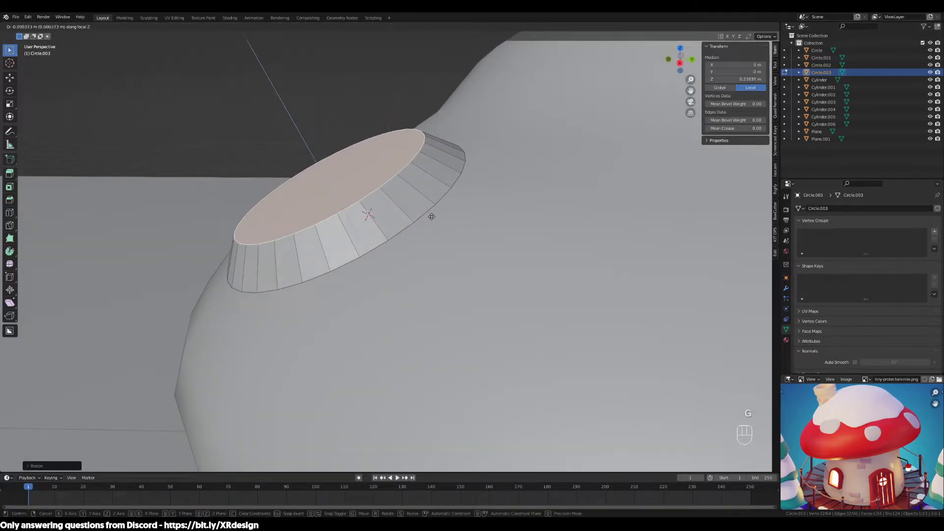
right_click(445, 228)
middle_click_drag(445, 227, 454, 245)
scroll(491, 248, "down", 1)
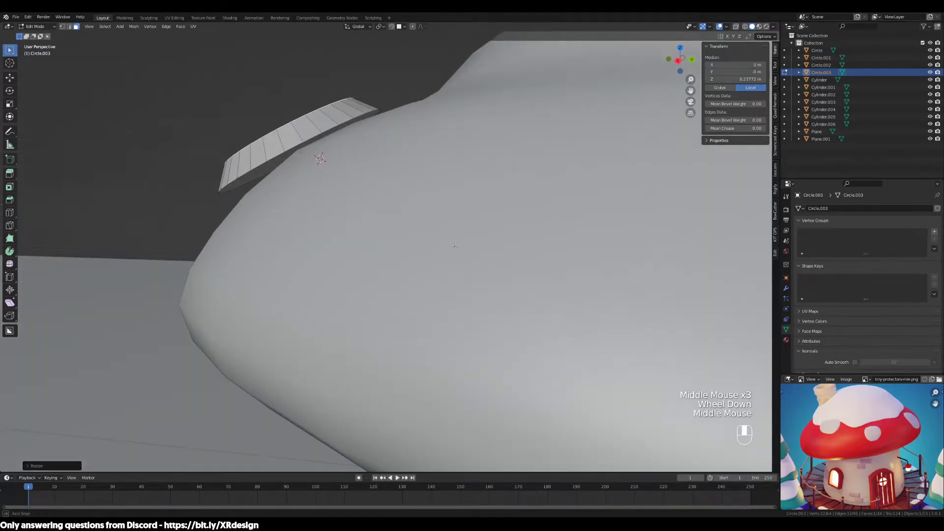
middle_click_drag(375, 208, 356, 177)
key("Tab")
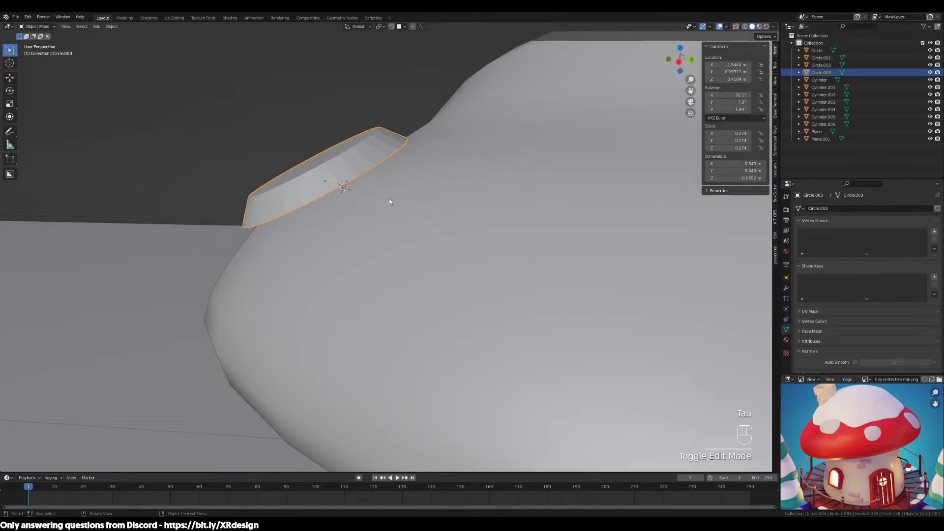
key("Tab")
Inset the disc's top face three times to create concentric rings around a small centre face.
middle_click_drag(382, 196, 377, 220)
scroll(377, 220, "up", 1)
key("i")
left_click(606, 249)
middle_click_drag(615, 256, 640, 276)
key("i")
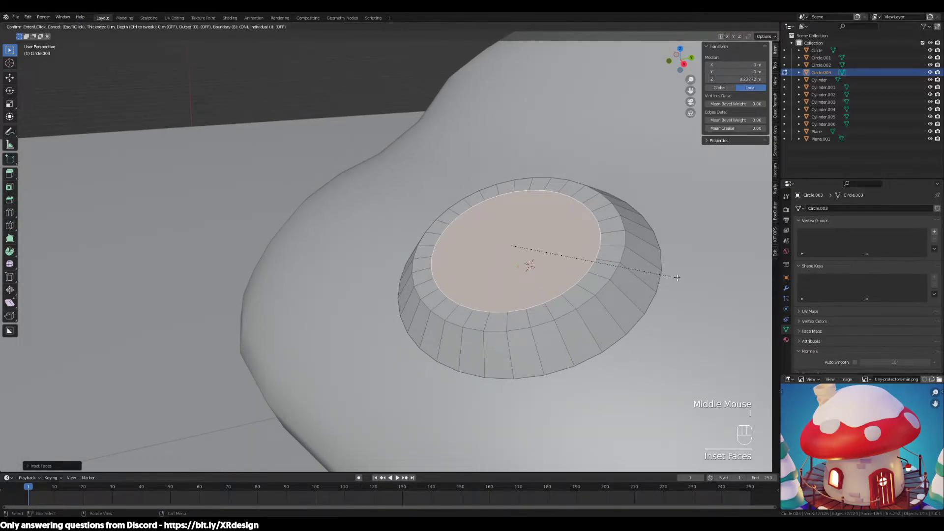
left_click(651, 268)
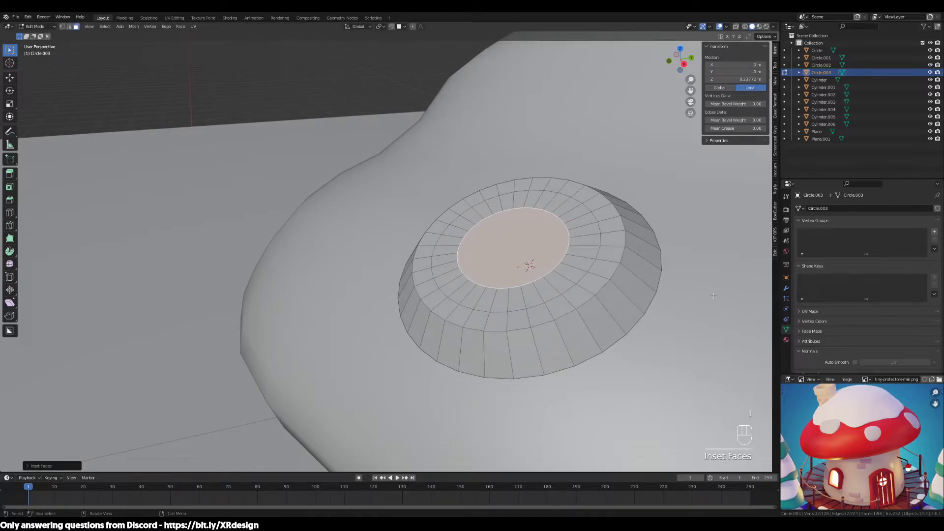
key("i")
left_click(668, 291)
Edge-slide the outermost inset loop on the disc's top to adjust its spacing from the rim.
key("2")
left_click(599, 227, "alt")
middle_click_drag(608, 234, 641, 261)
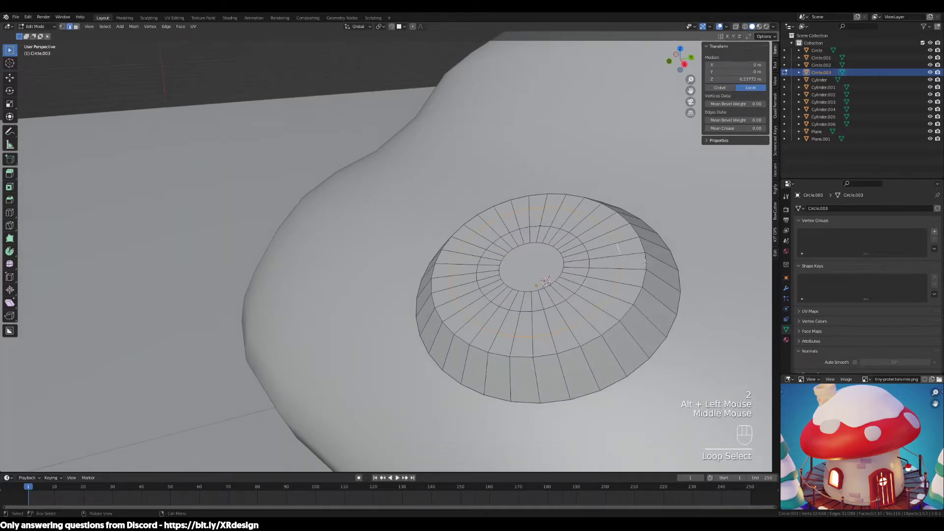
key("g")
key("g")
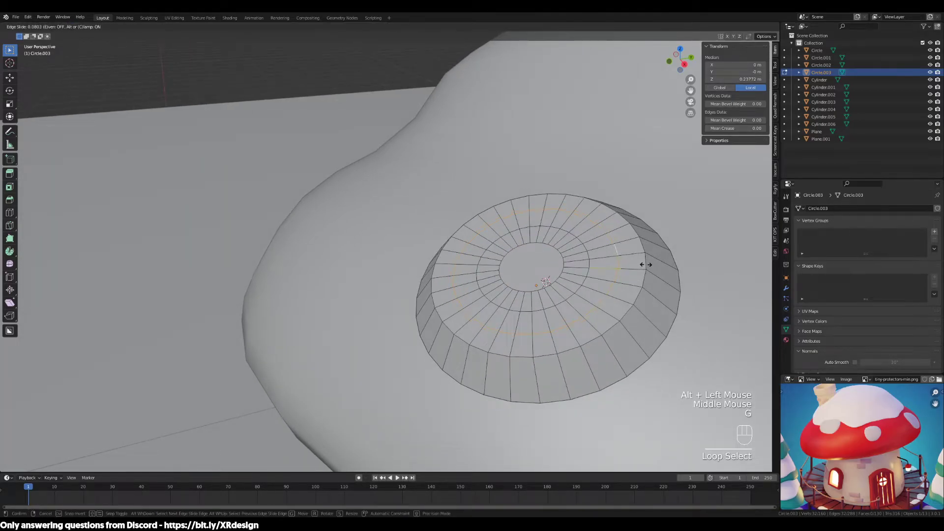
left_click(645, 263)
scroll(638, 260, "up", 2)
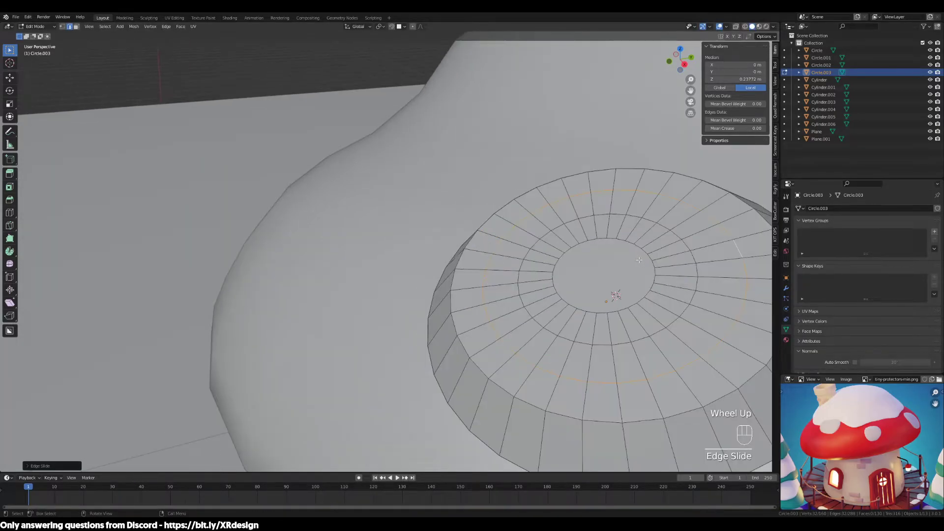
Edge-slide the middle inset loop to adjust its spacing around the small centre face.
middle_click_drag(662, 248, 580, 262, "shift")
key("2")
left_click(640, 255, "alt")
key("g")
key("g")
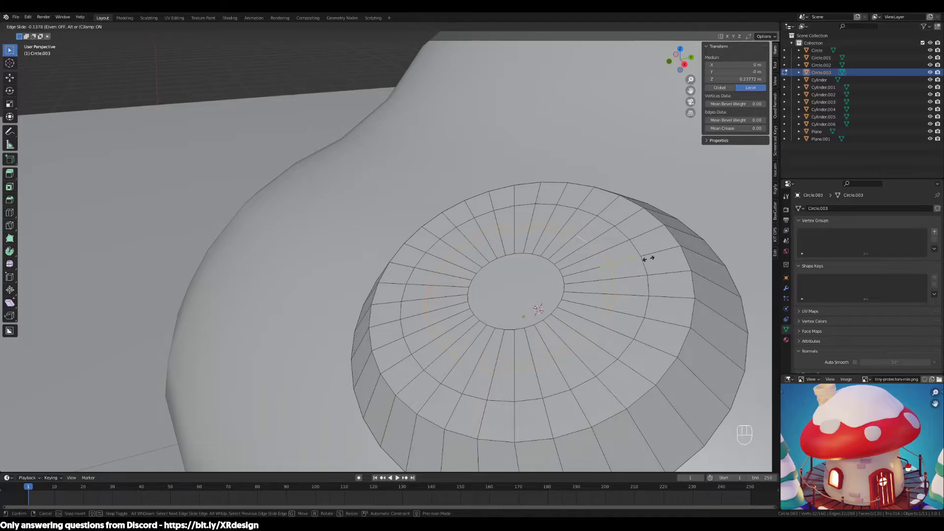
left_click(648, 259)
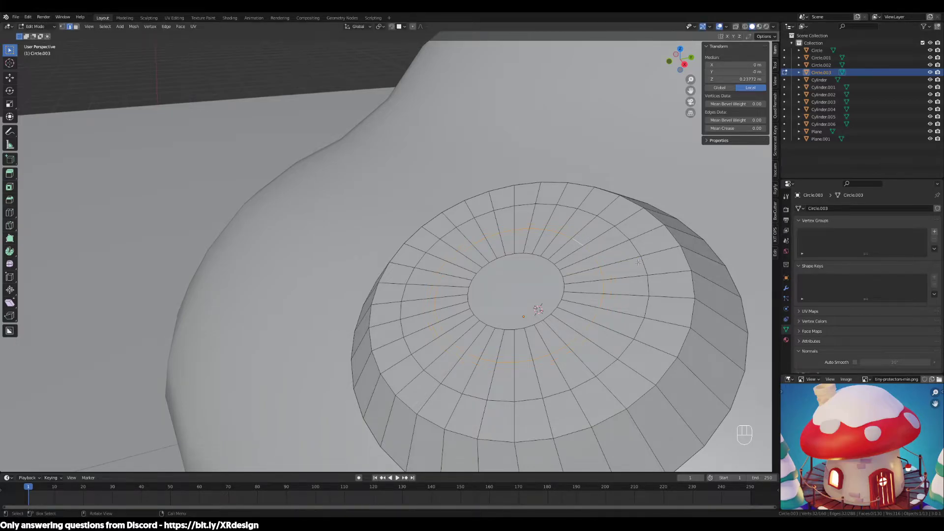
left_click(520, 287)
scroll(541, 290, "down", 2)
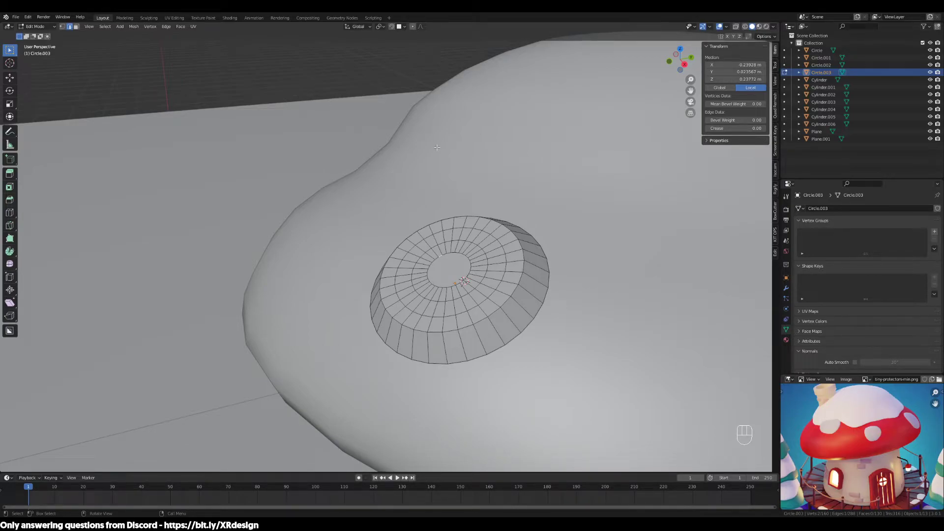
left_click(522, 254)
left_click(522, 253, "alt")
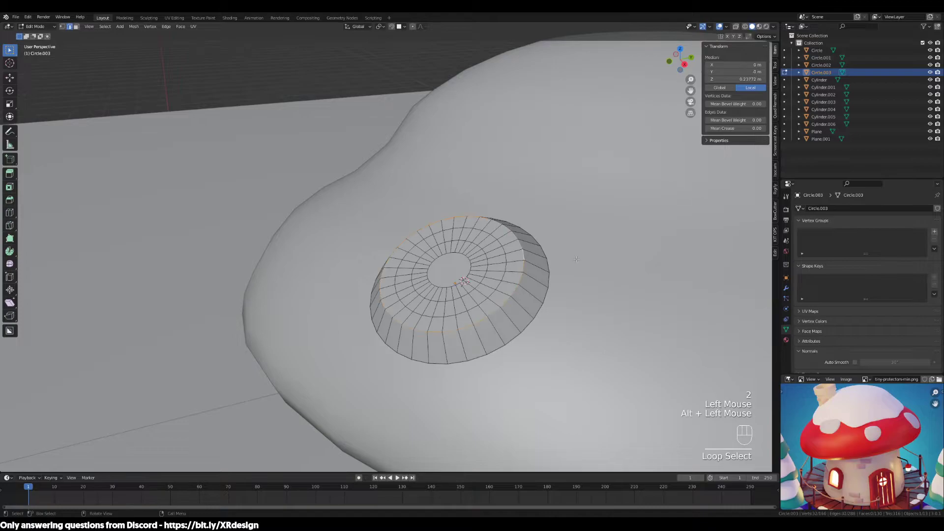
scroll(522, 253, "up", 1)
middle_click_drag(522, 253, 566, 275)
Raise the disc's small centre face about 0.04 m along local Z with smooth proportional editing to dome the top.
key("3")
left_click(445, 245)
scroll(444, 244, "up", 2)
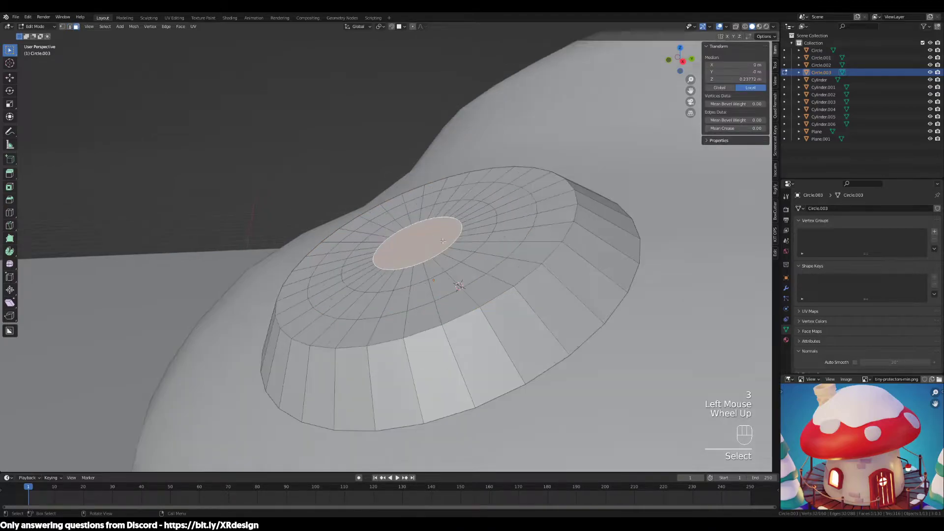
left_click(413, 27)
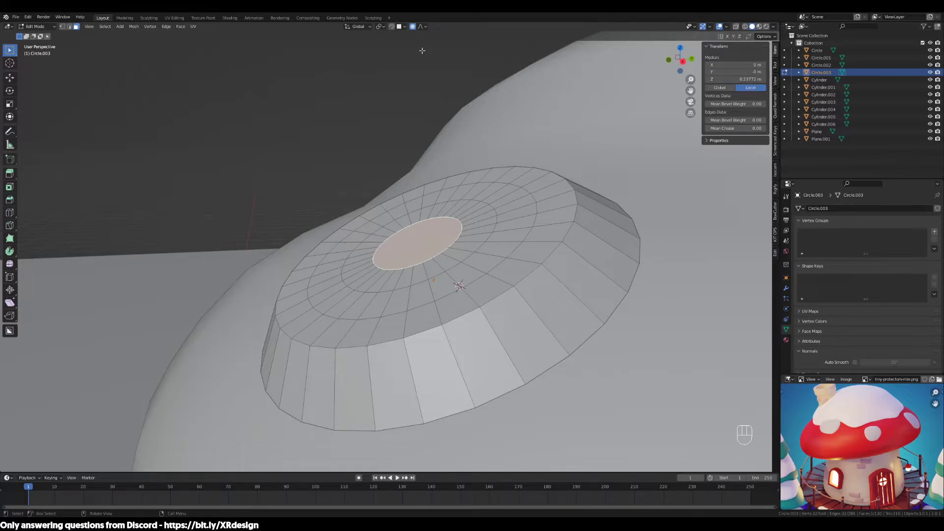
scroll(492, 193, "down", 2)
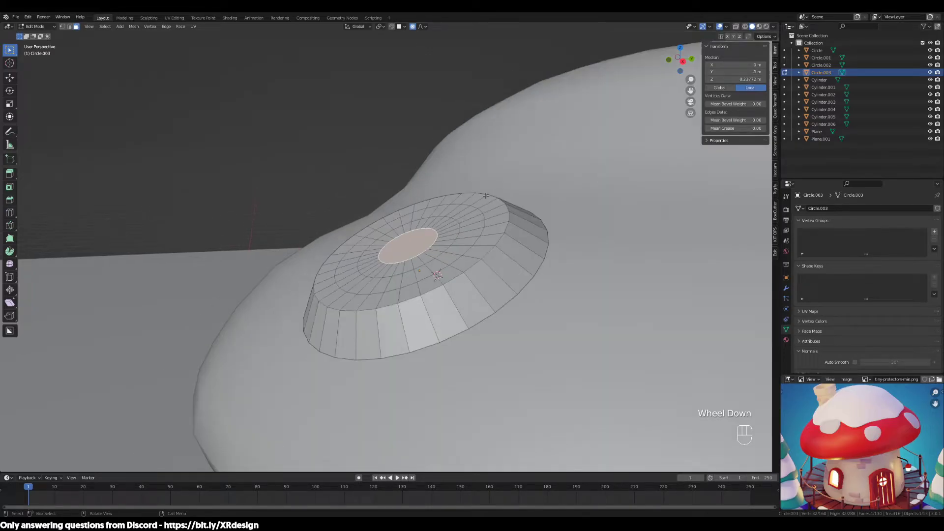
mouse_move(476, 213)
middle_mouse_down()
mouse_move(449, 220)
mouse_move(492, 215)
middle_mouse_up()
key("g")
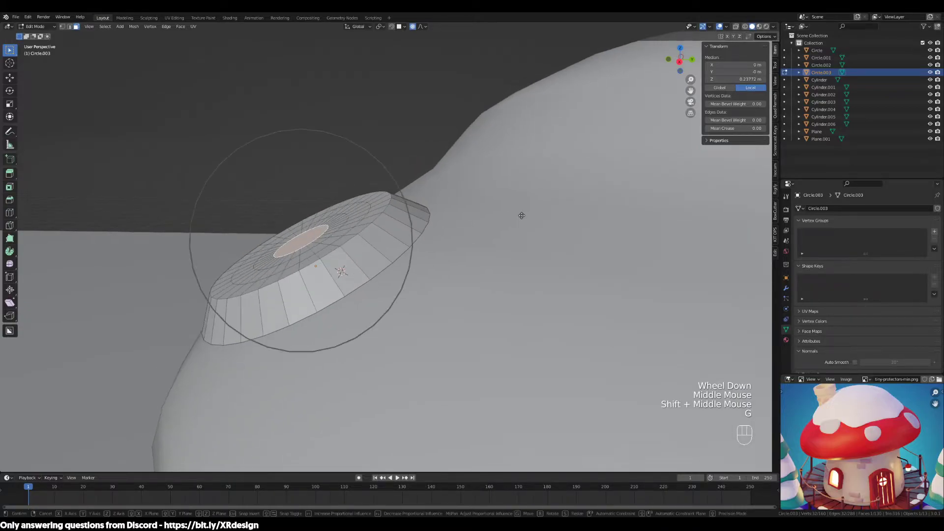
key("z")
key("z")
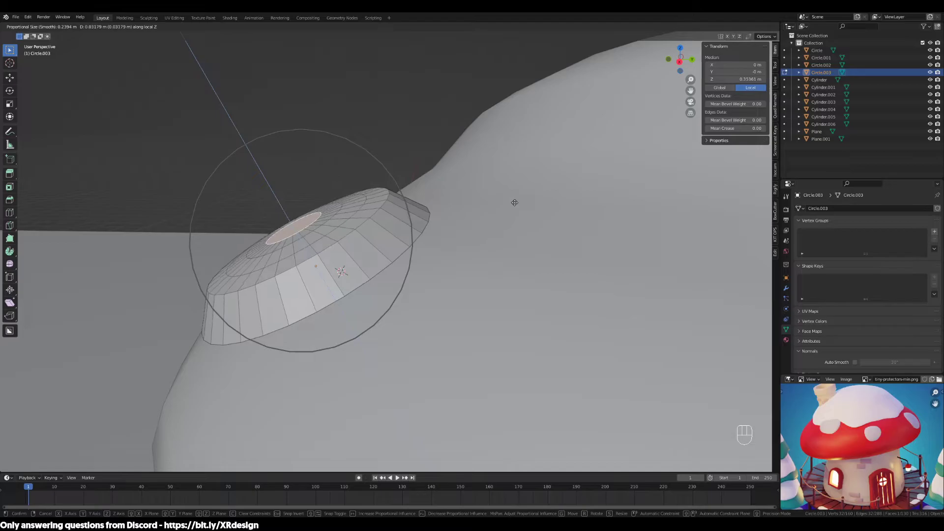
scroll(514, 196, "up", 3)
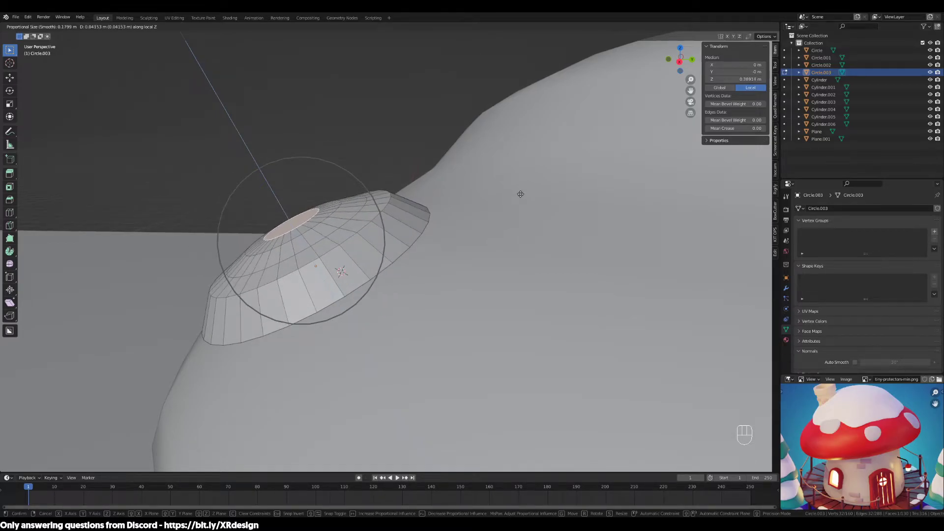
scroll(520, 193, "up", 1)
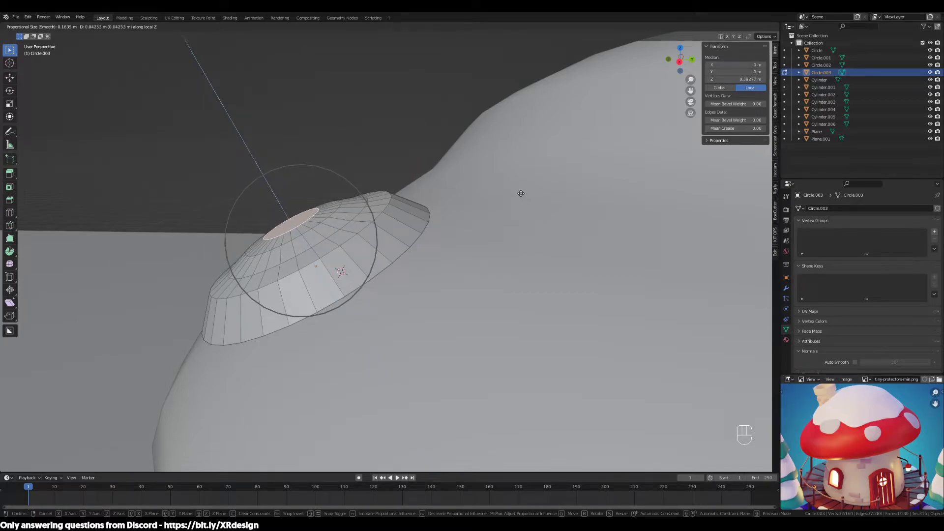
left_click(520, 194)
middle_click_drag(520, 194, 510, 218)
key("2")
left_click(509, 218, "alt")
left_click(510, 218, "alt")
scroll(506, 220, "up", 2)
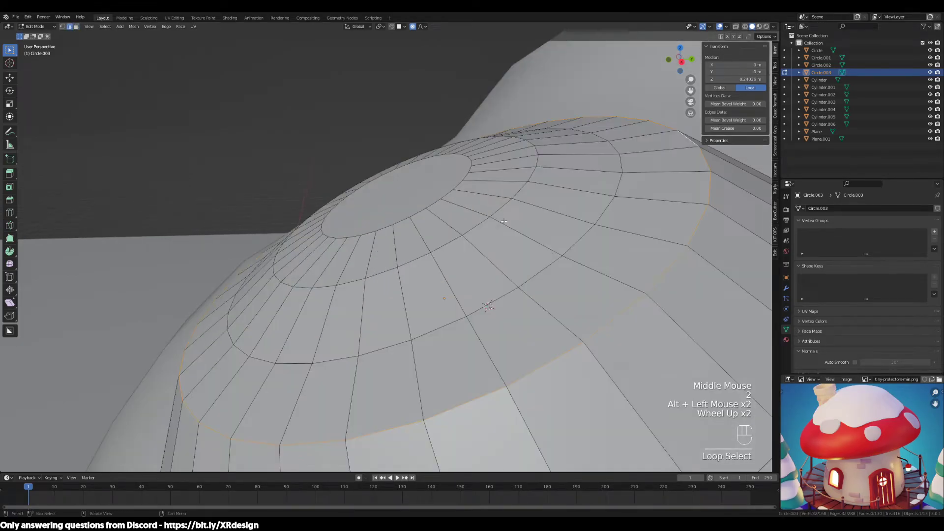
scroll(541, 250, "down", 1)
middle_click_drag(541, 250, 511, 229)
key("s")
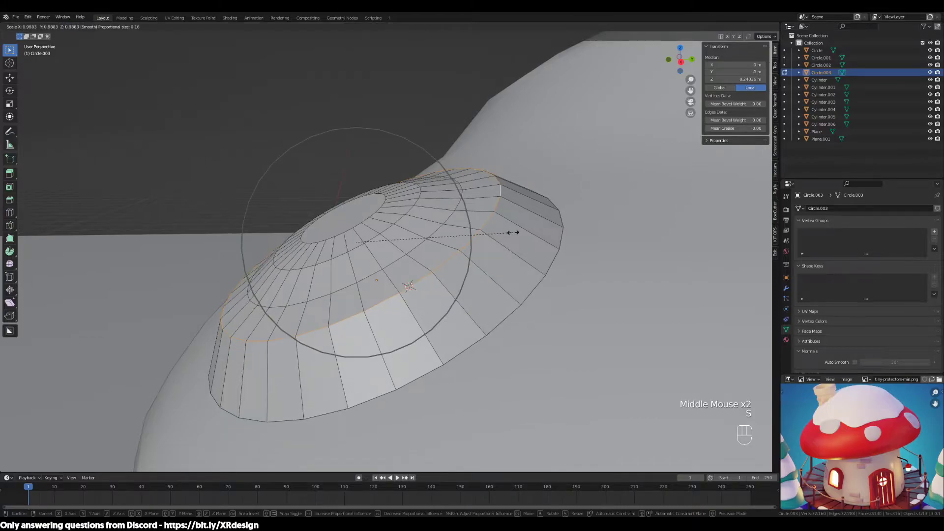
double_click(359, 206)
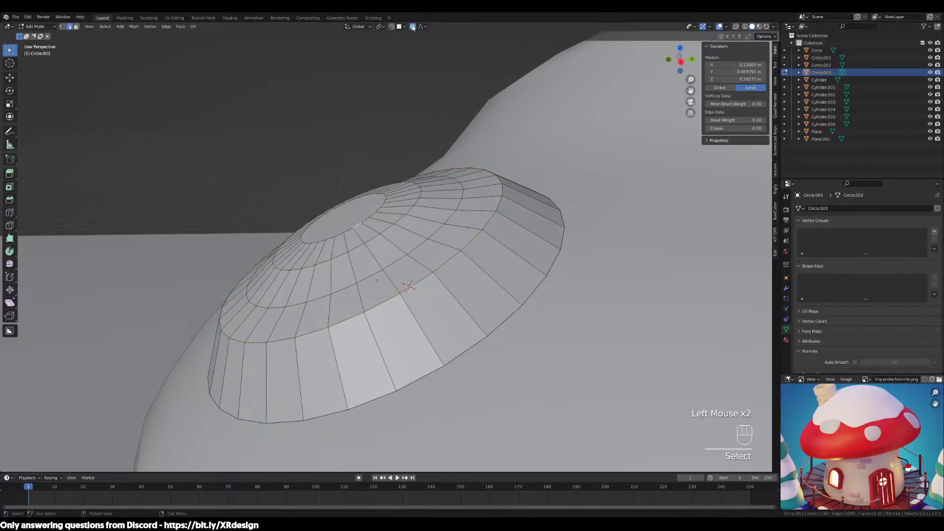
Edge-slide the loop between the domed top and the tapered sides down toward the base.
key("2")
left_click(499, 199, "alt")
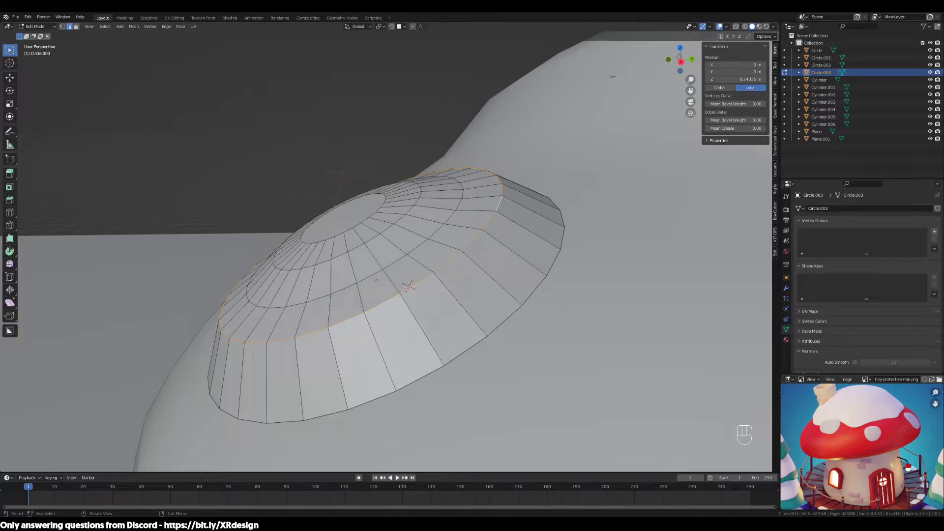
key("s")
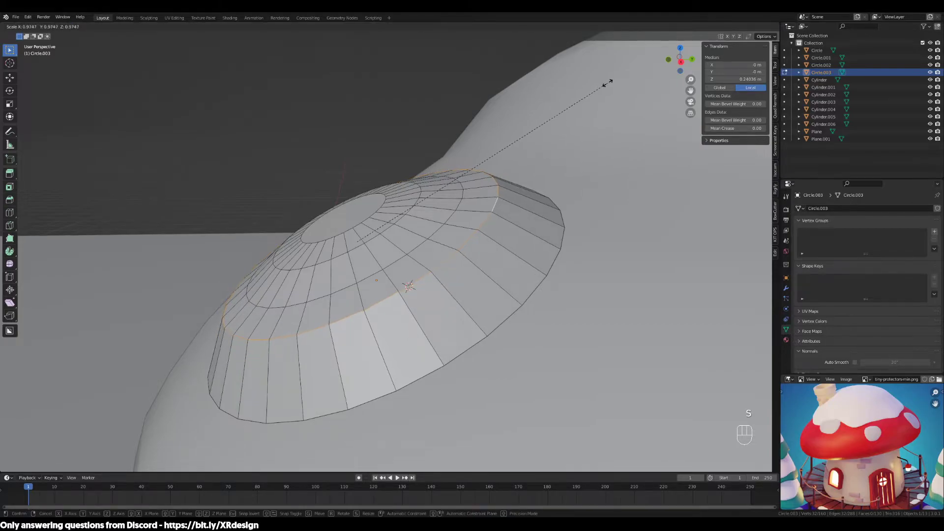
right_click(606, 86)
key("g")
key("g")
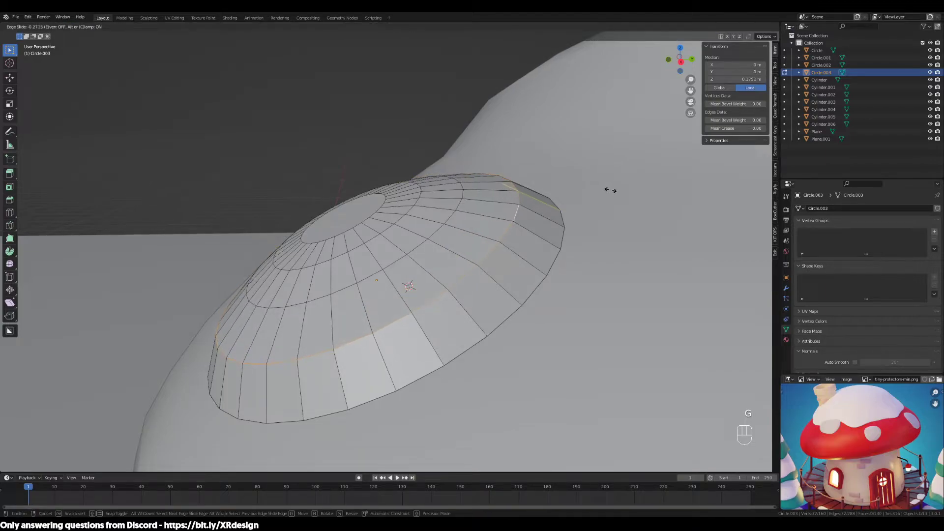
left_click(611, 191)
Bevel the slid rim loop with one segment to round the transition into the sides.
middle_click_drag(611, 191, 613, 186)
key("ctrl+b")
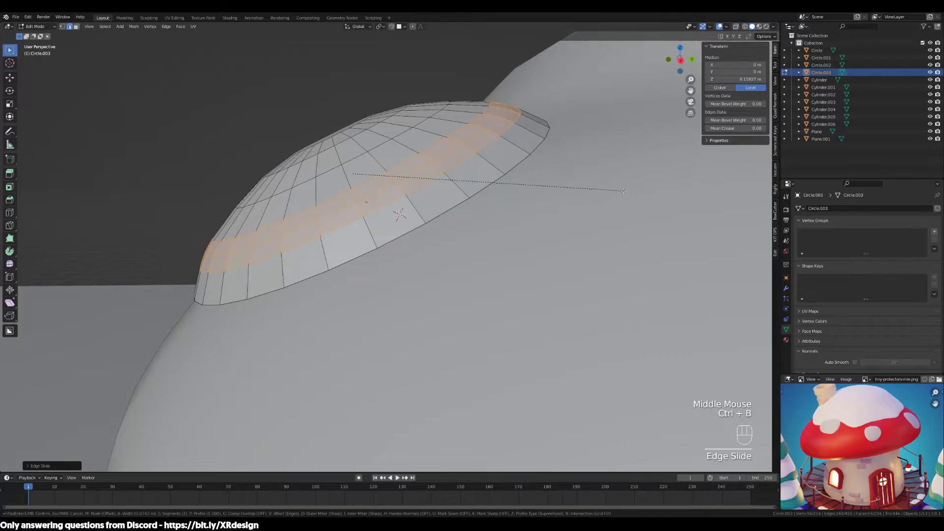
scroll(634, 197, "down", 1)
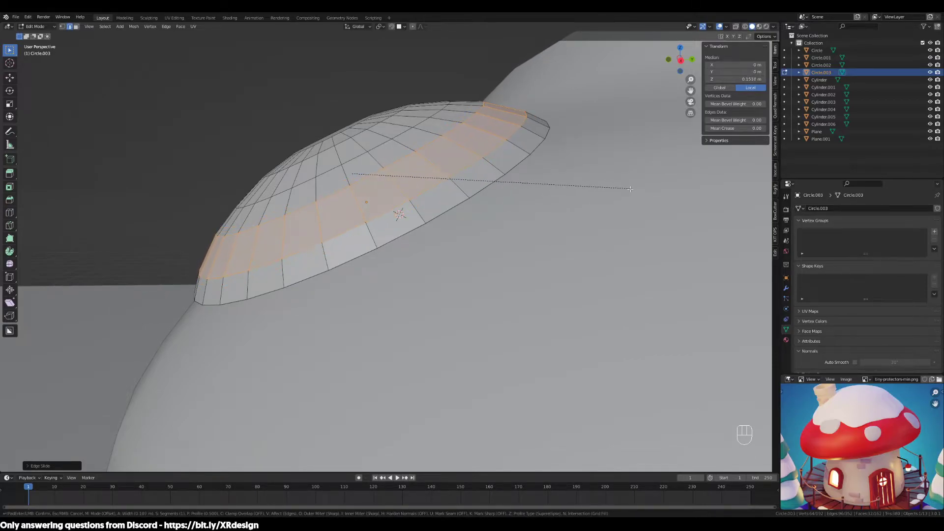
left_click(629, 187)
Examine the rounded spot on the cap from several angles and compare it with the spots in the reference image.
middle_click_drag(432, 170, 476, 235)
key("3")
left_click(443, 197)
scroll(442, 197, "down", 3)
key("Tab")
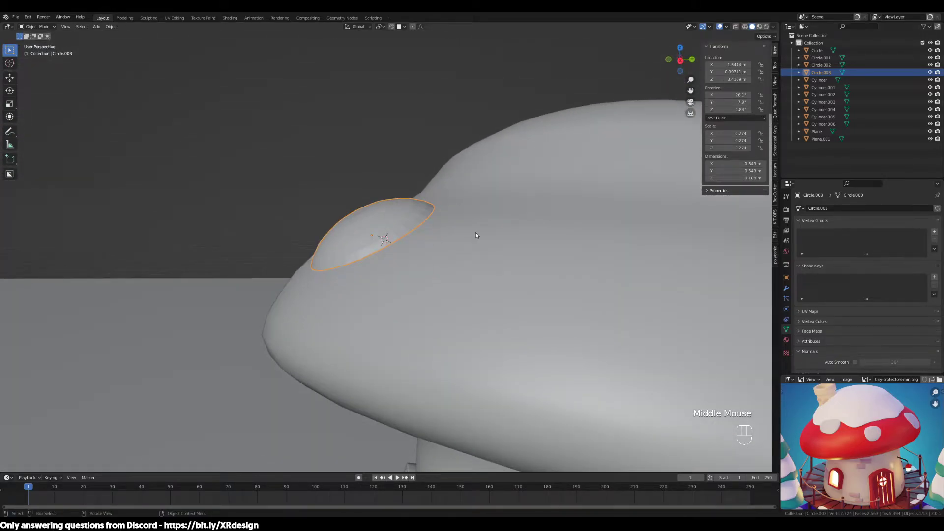
key("Tab")
middle_click_drag(410, 233, 446, 249)
middle_click_drag(625, 290, 523, 281, "shift")
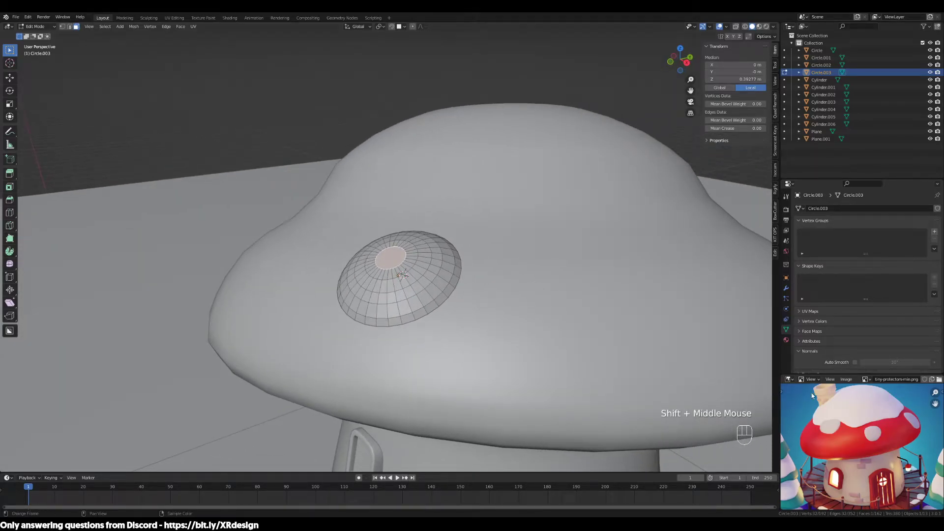
scroll(880, 431, "up", 3)
middle_click_drag(880, 431, 853, 436)
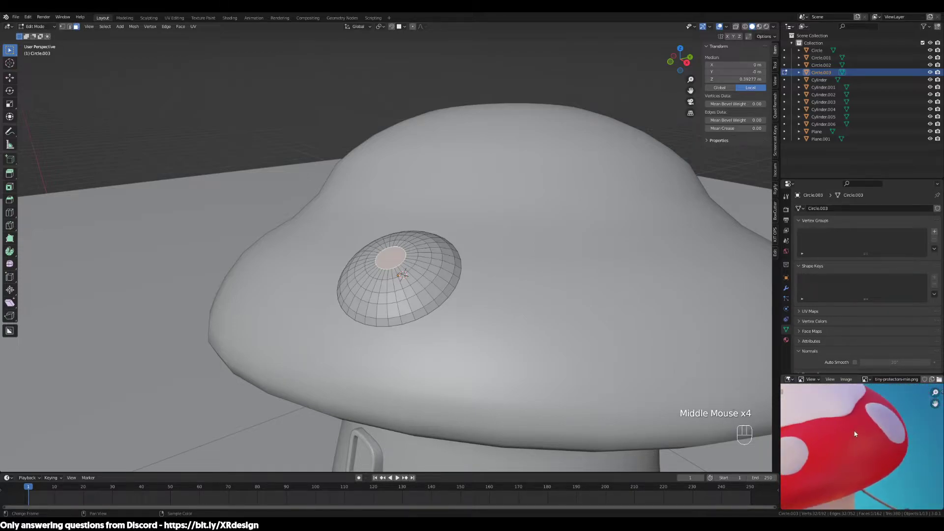
middle_click_drag(476, 314, 518, 323)
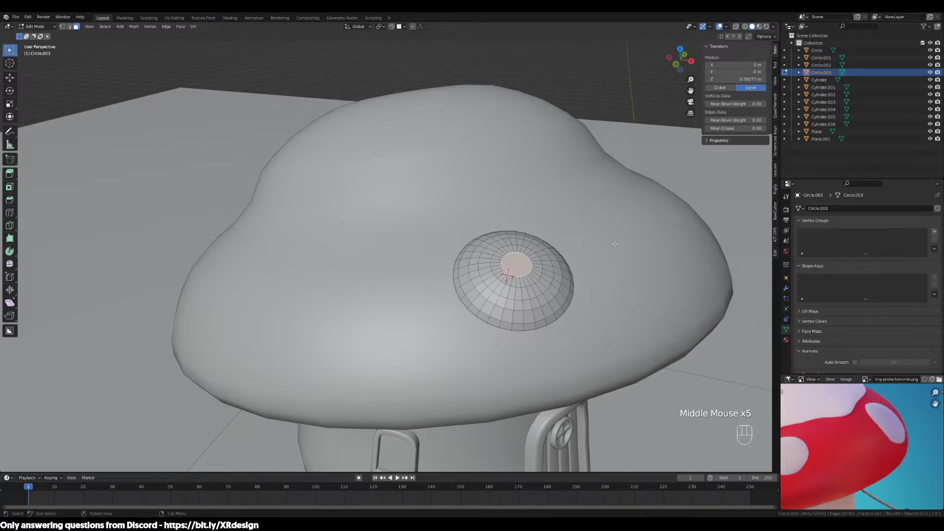
key("Tab")
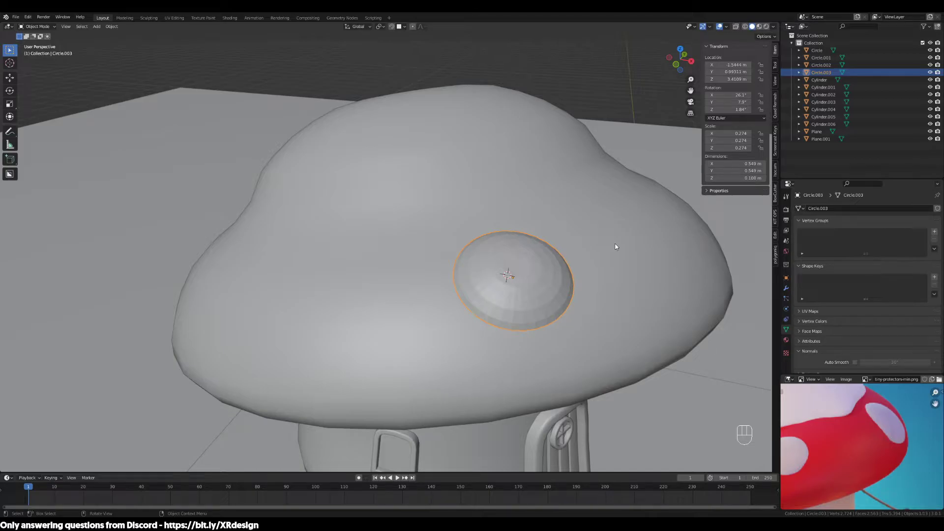
Add another mesh circle to the scene in Object Mode.
left_click(464, 209)
scroll(511, 219, "down", 2)
middle_click_drag(511, 219, 511, 236)
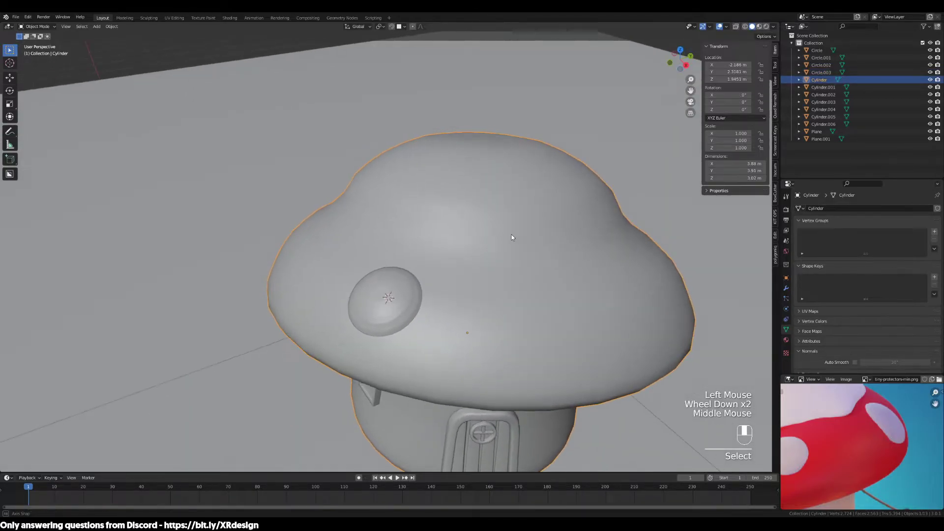
scroll(541, 248, "up", 2)
scroll(575, 258, "up", 1, "shift")
middle_click_drag(575, 259, 526, 255, "shift")
key("shift+a")
mouse_move(530, 252)
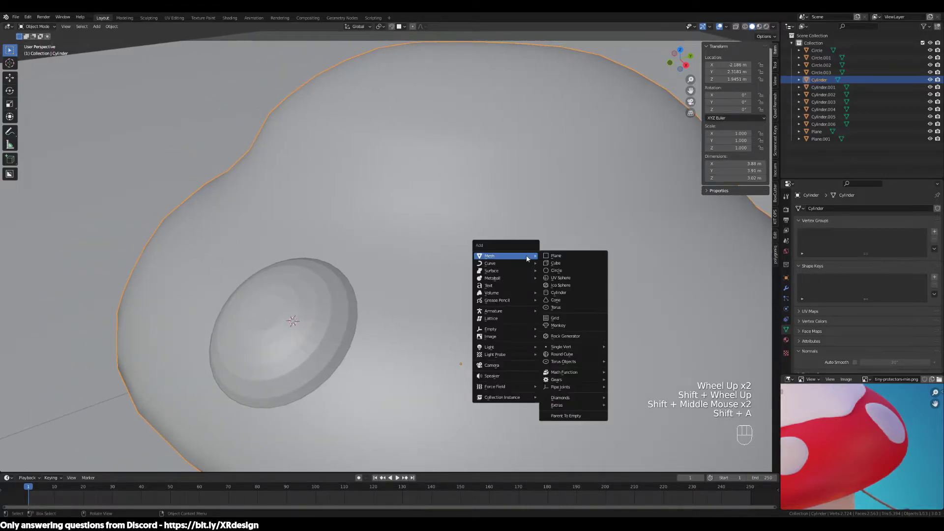
left_click(553, 271)
scroll(553, 271, "down", 1)
scroll(507, 257, "down", 1)
key("Tab")
key("Tab")
Enable snapping to faces, using Center as the snap base with rotation aligned to the target.
left_click(404, 28)
left_click(404, 27)
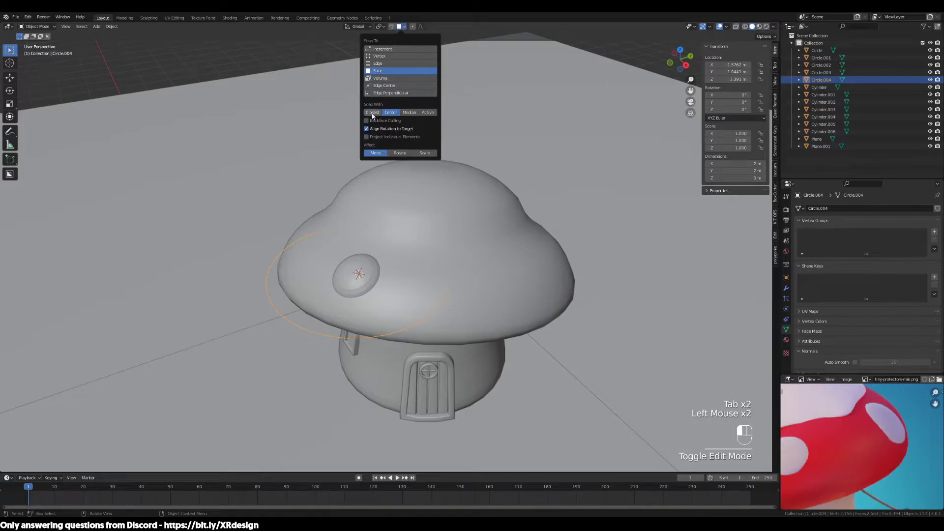
left_click(391, 26)
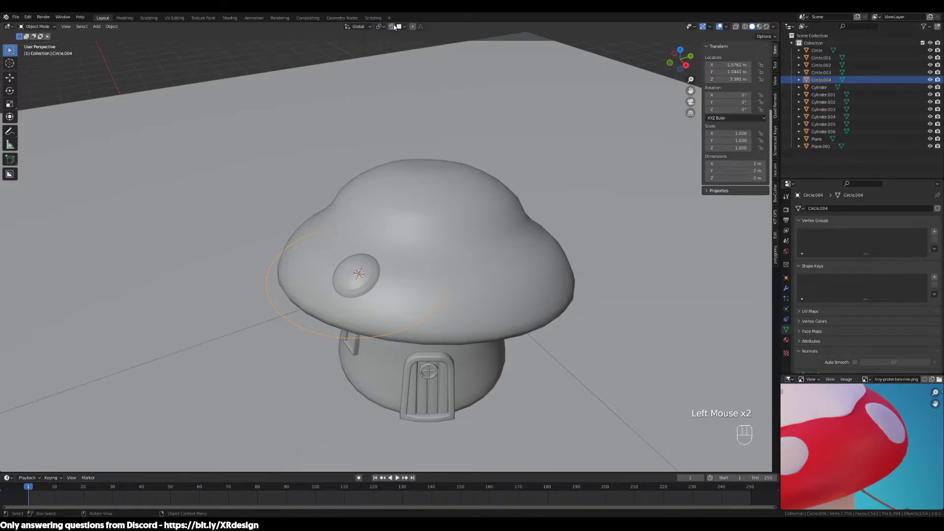
key("g")
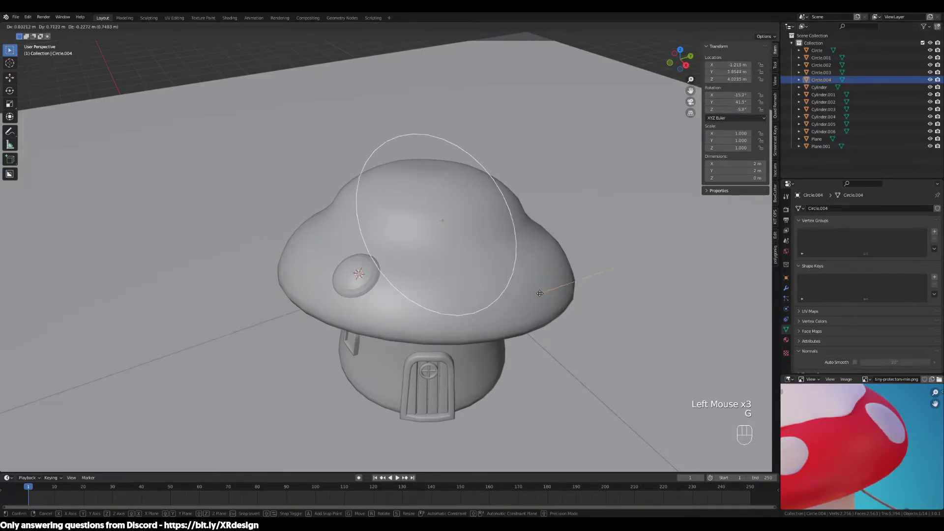
left_click(404, 26)
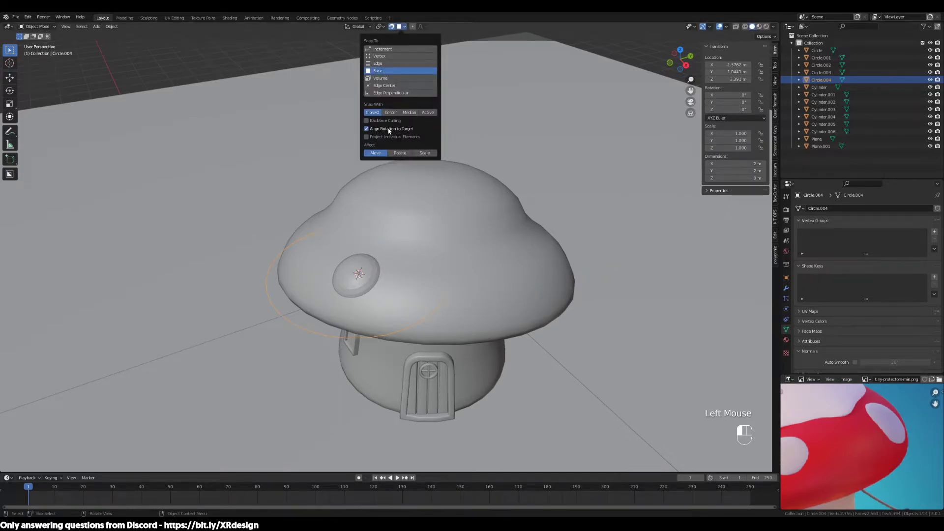
left_click(391, 113)
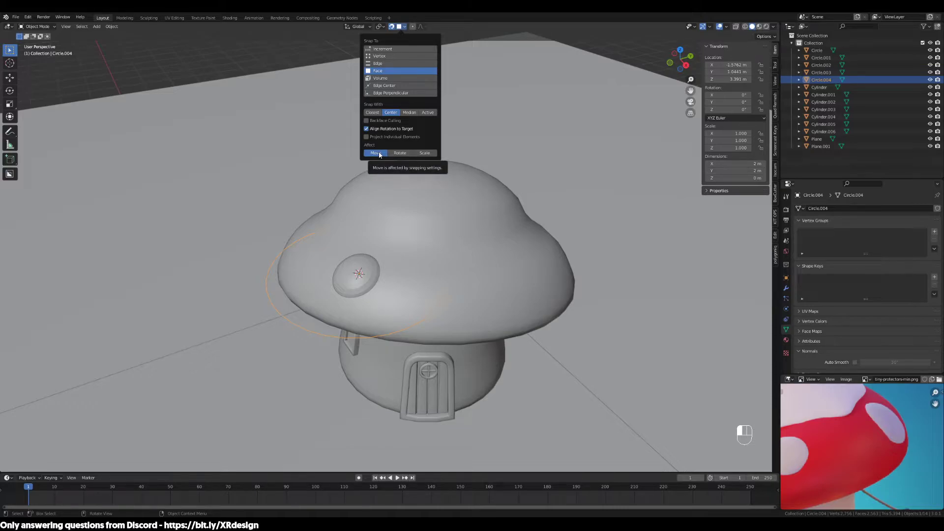
Move the new circle so that it snaps onto the cap's surface near the rim above the door.
left_click(440, 293)
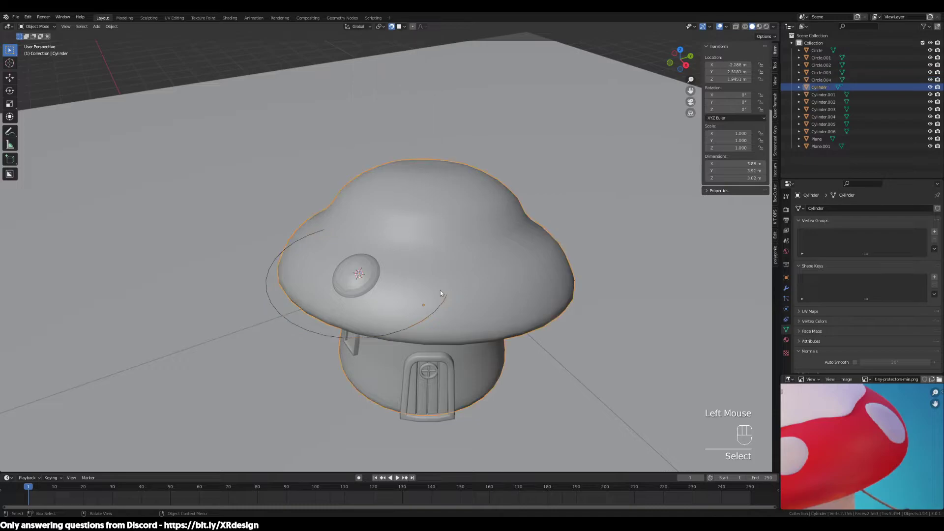
left_click(417, 330)
left_click(414, 324)
key("g")
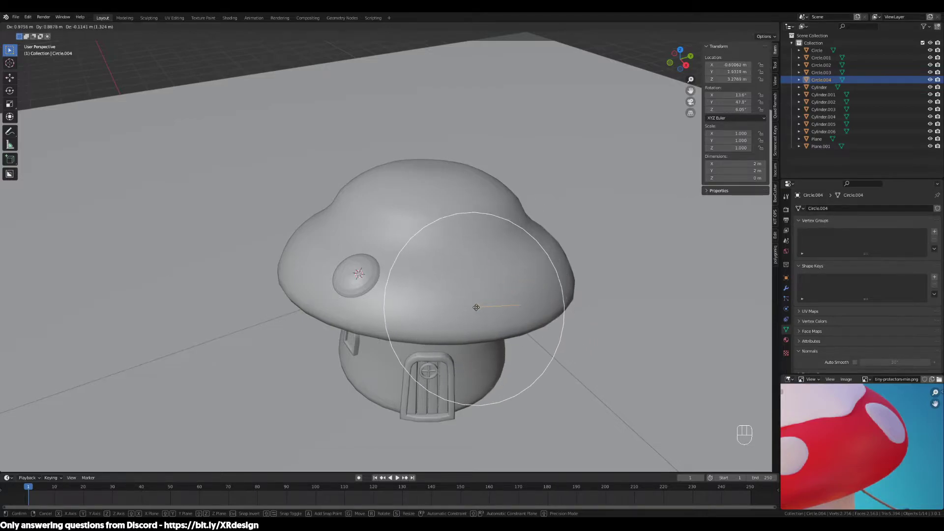
left_click(477, 307)
Scale the snapped circle down to about 0.18 and delete it from the cap.
middle_click_drag(525, 329, 559, 314)
key("s")
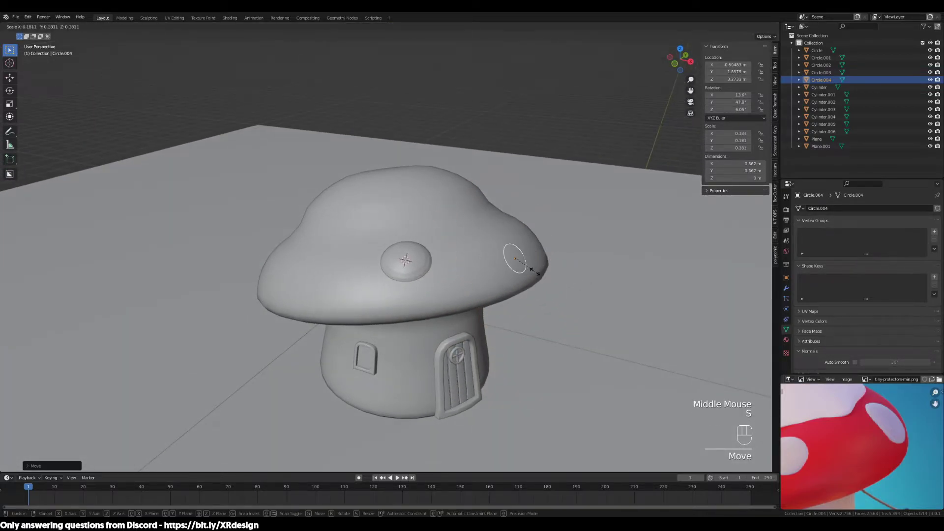
left_click(535, 272)
middle_click_drag(545, 278, 477, 303)
key("Delete")
Open the rounded spot for mesh editing and, in wireframe display, select a patch of faces along its outer side edge.
double_click(325, 253)
middle_click_drag(325, 253, 452, 309)
scroll(375, 302, "up", 2)
middle_click_drag(863, 429, 834, 438)
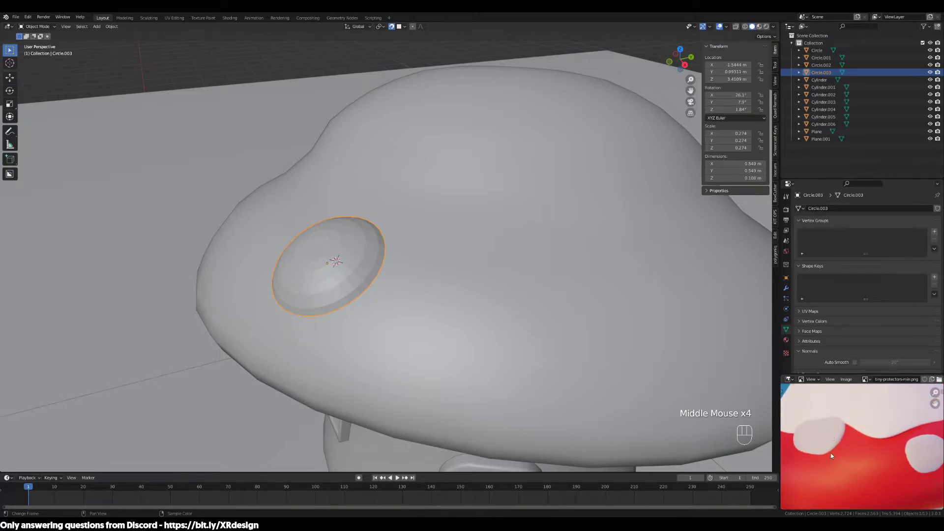
key("Tab")
scroll(454, 321, "up", 1)
middle_click_drag(455, 321, 512, 313)
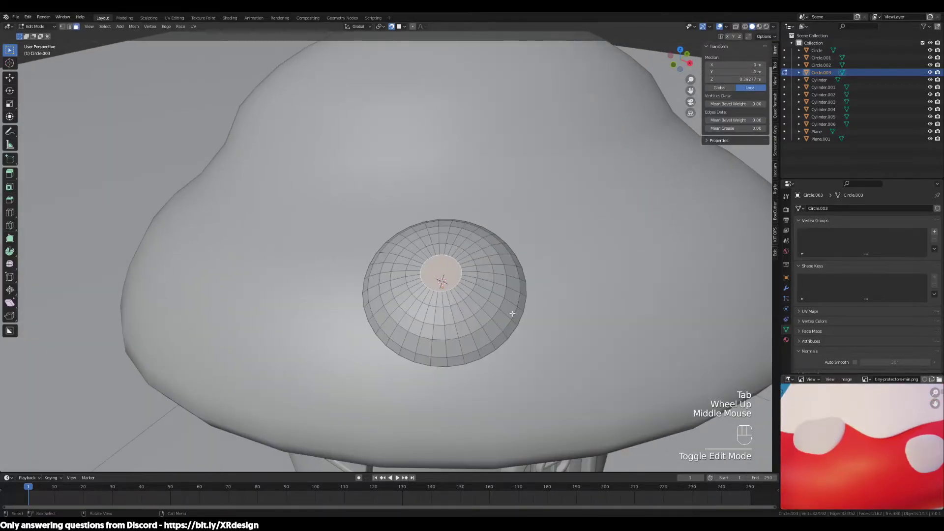
key("z")
left_click_drag(529, 232, 492, 319)
key("3")
left_click_drag(563, 233, 503, 288)
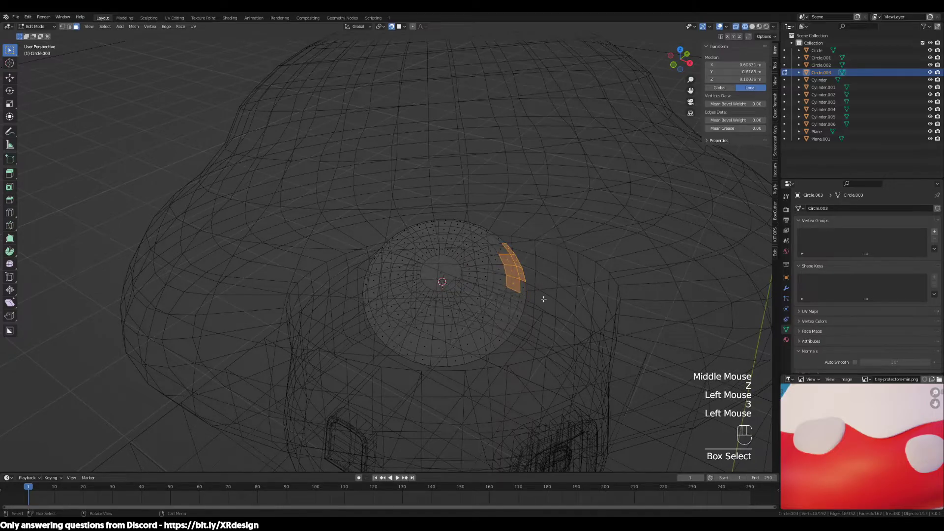
Turn off snapping and enable proportional editing for the spot's mesh.
left_click(413, 27)
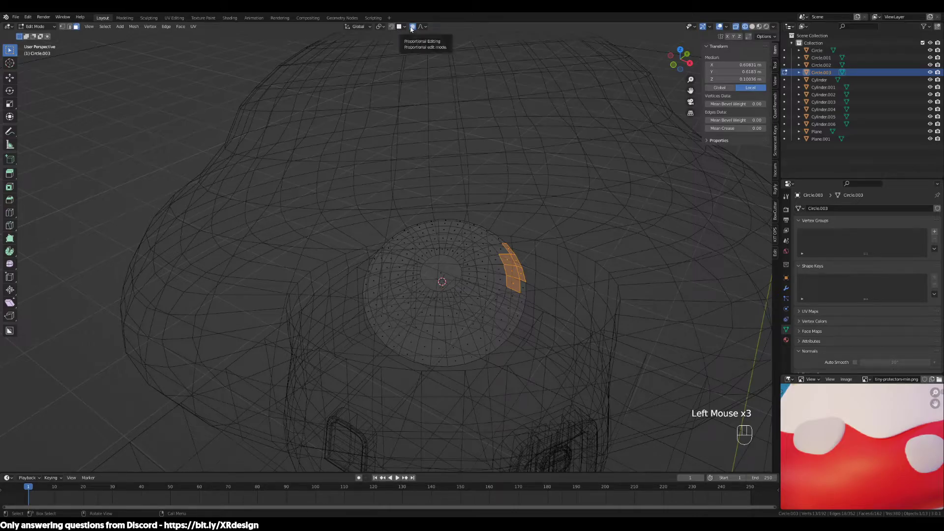
key("Tab")
key("Tab")
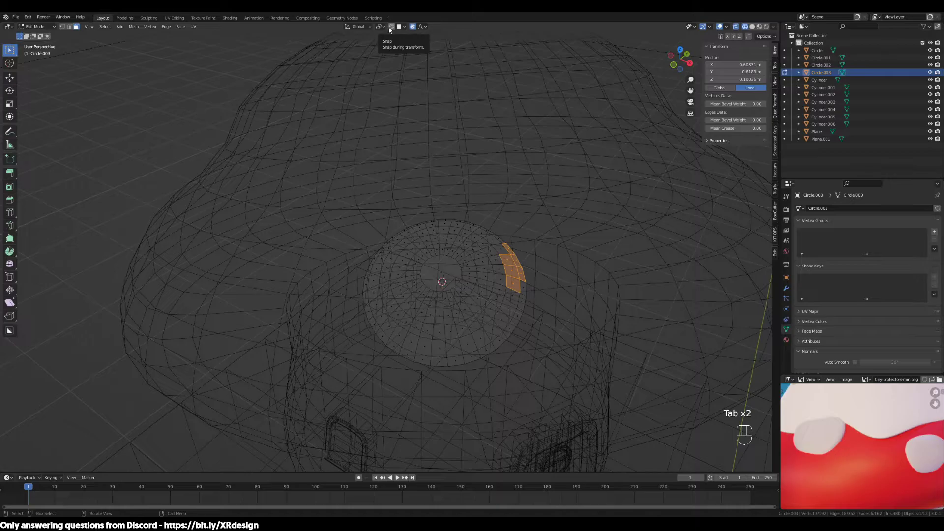
key("shift+Tab")
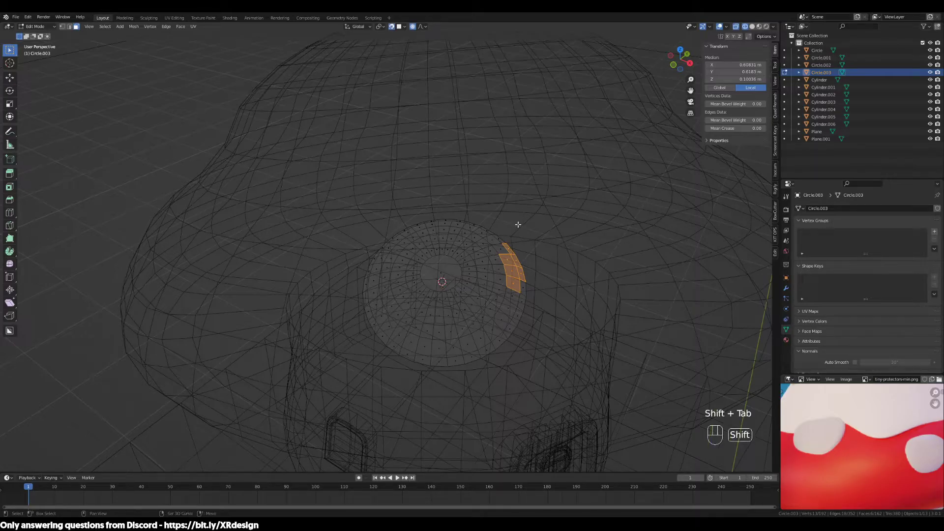
key("shift+Tab")
key("shift+Tab")
key("shift+Tab")
key("shift+Tab")
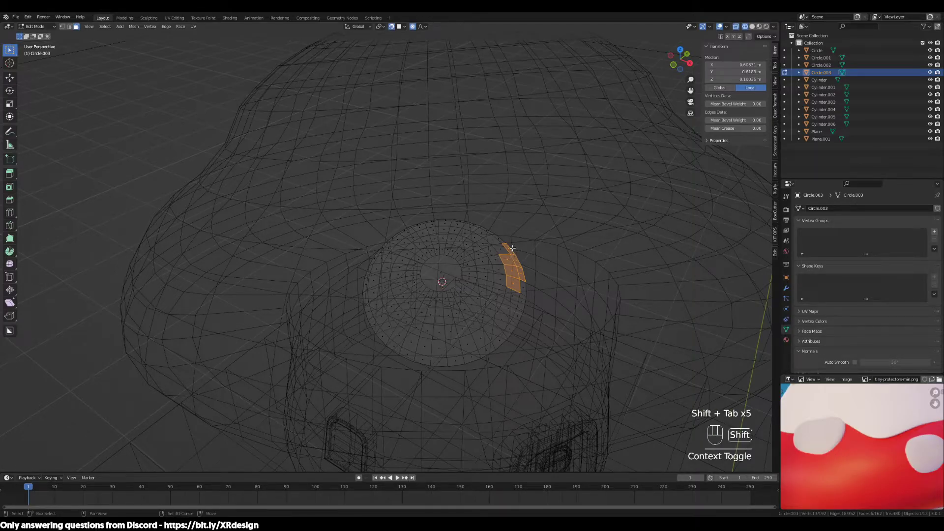
key("shift+Tab")
key("shift+Tab")
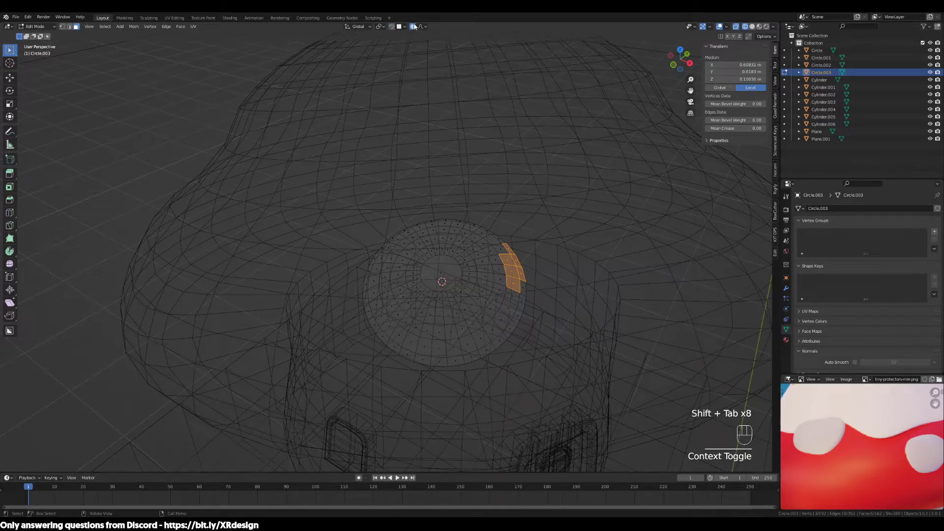
key("o")
key("o")
key("o")
Try pulling the selected side faces of the spot outward with proportional editing, and undo the changes.
scroll(523, 254, "up", 2)
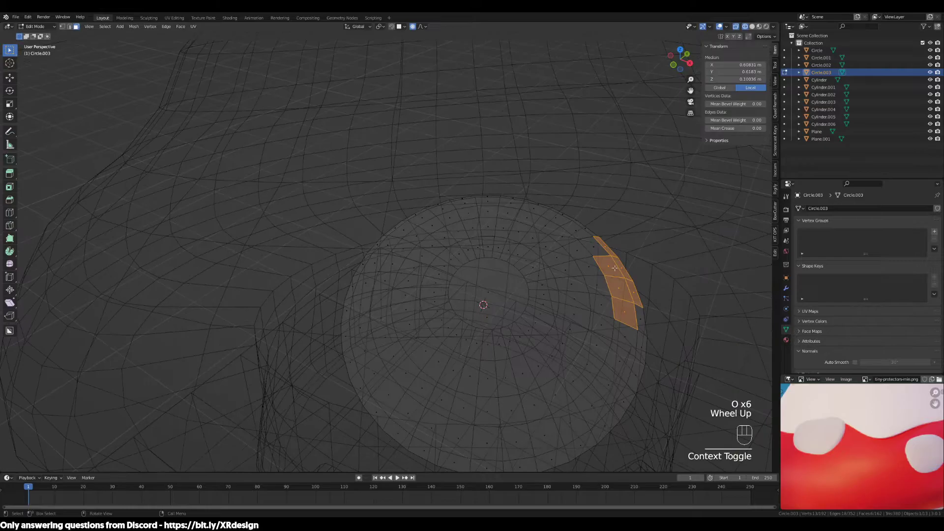
middle_click_drag(614, 290, 488, 301, "shift")
scroll(459, 274, "down", 2)
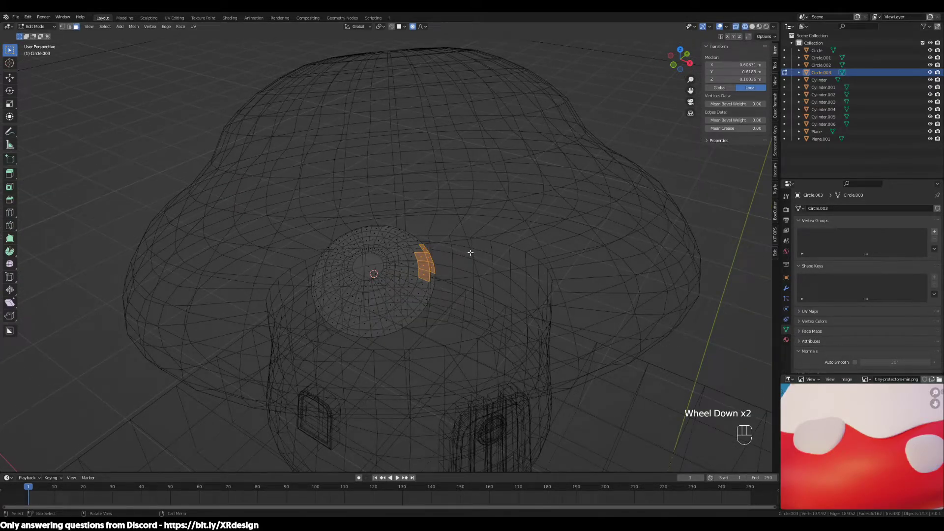
key("g")
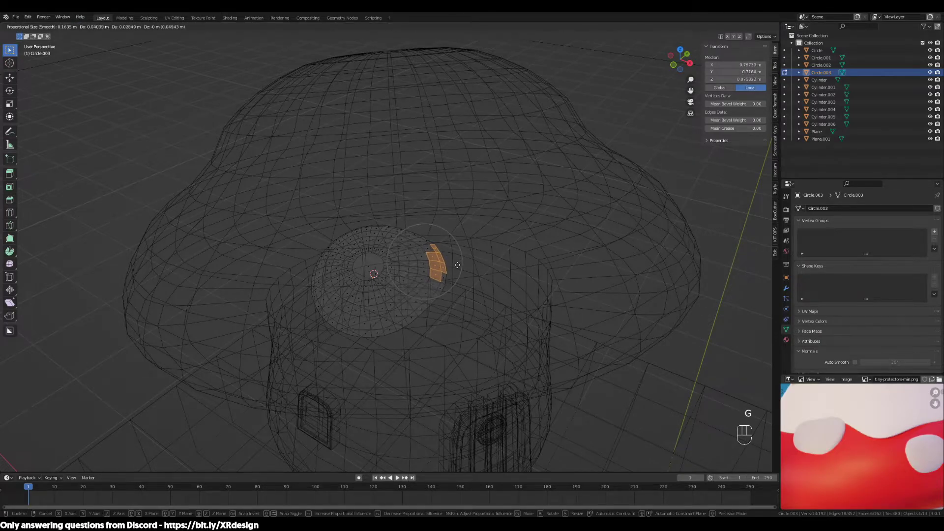
left_click(459, 262)
middle_click_drag(459, 261, 494, 248)
left_click_drag(423, 231, 411, 247)
middle_click_drag(412, 246, 418, 281)
left_click_drag(400, 296, 388, 308)
middle_click_drag(389, 309, 436, 295)
key("ctrl+z")
key("ctrl+z")
key("ctrl+z")
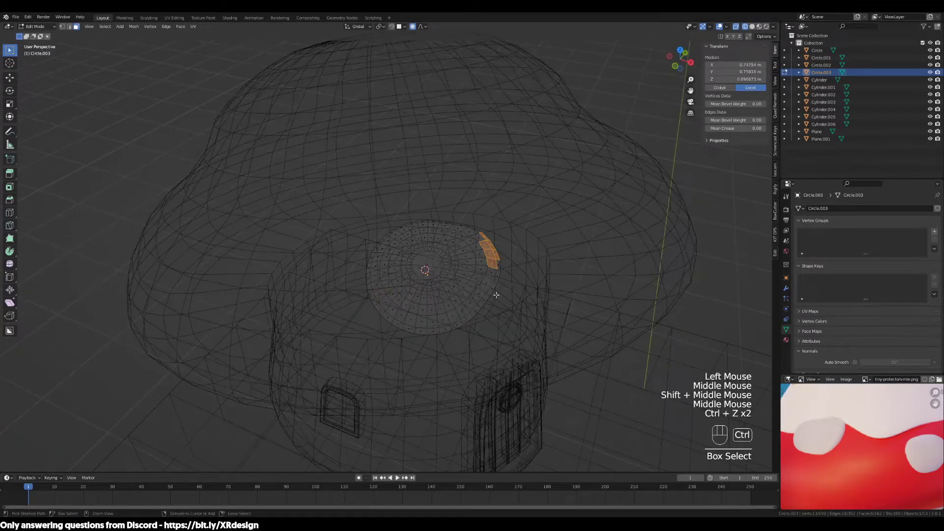
Extend the selected patch on the spot's outer side edge by one more face.
mouse_move(499, 292)
middle_mouse_down()
mouse_move(497, 310)
mouse_move(499, 255)
mouse_move(510, 291)
middle_mouse_up()
scroll(493, 267, "up", 2)
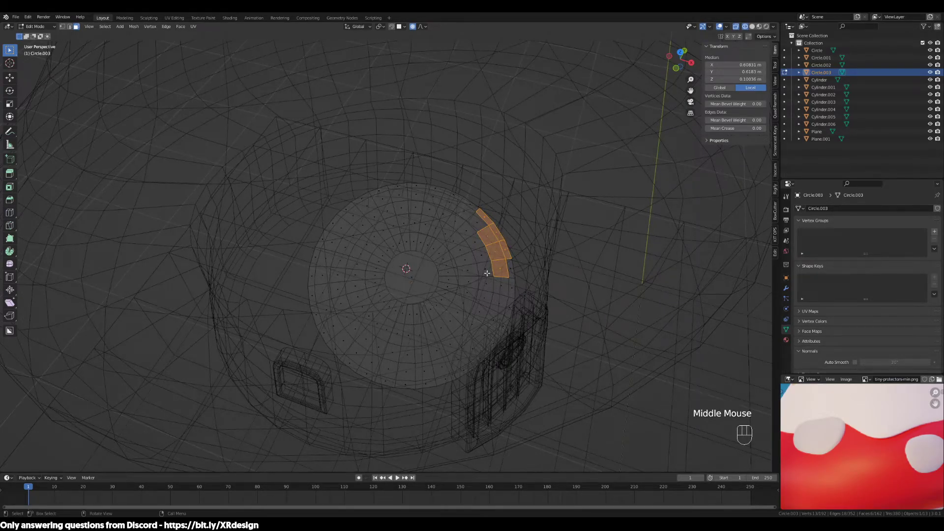
middle_click_drag(397, 265, 376, 253)
middle_click_drag(433, 219, 415, 217)
left_click(363, 127)
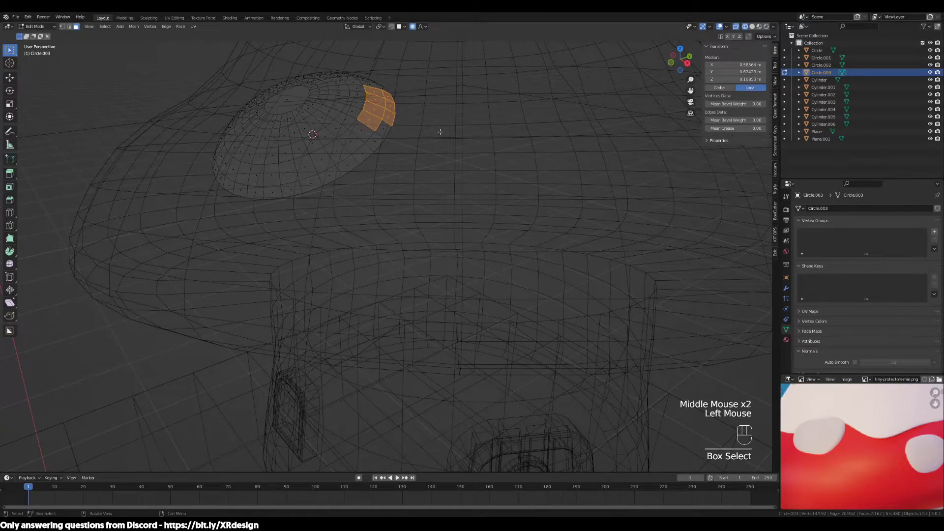
Try pulling the enlarged side patch outward and switch the viewport to solid shading.
key("g")
key("g")
key("g")
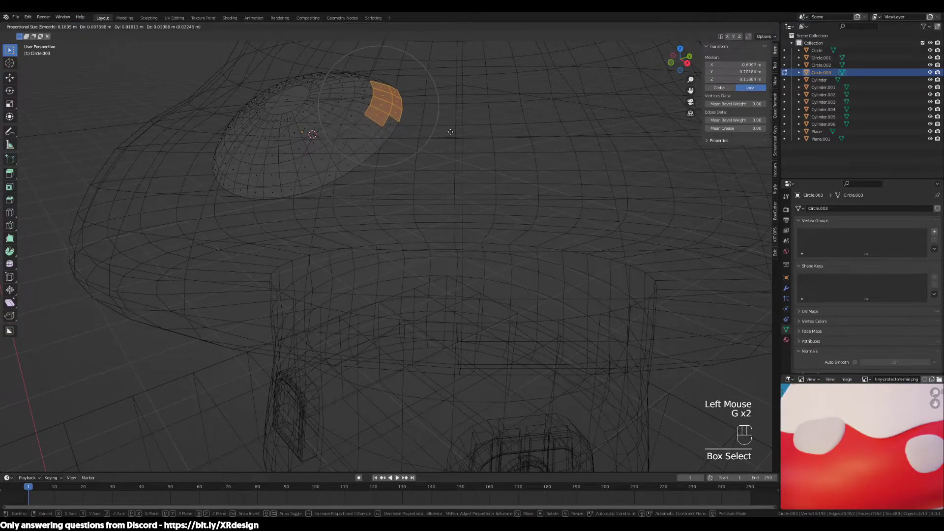
left_click(470, 136)
key("z")
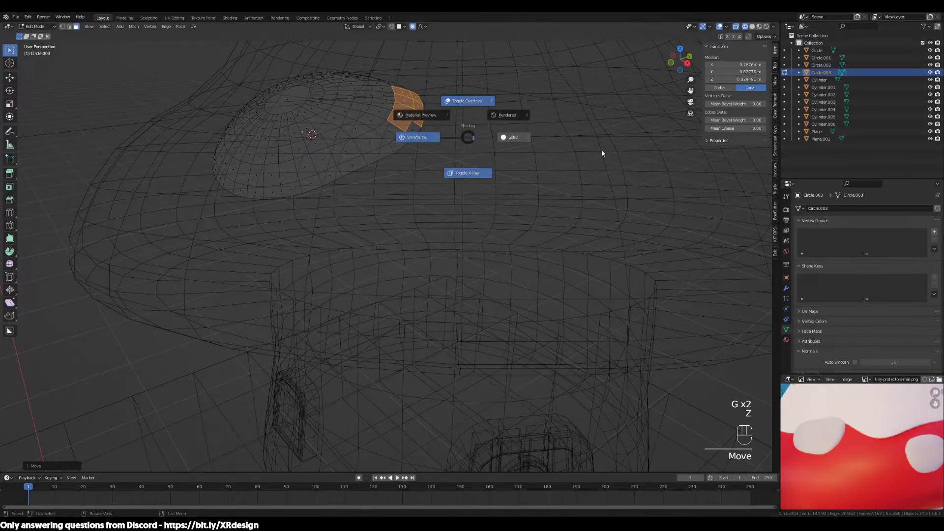
left_click(567, 147)
Try shifting the side patch further along the cap's surface, and undo the moves.
middle_click_drag(568, 147, 493, 180)
key("g")
left_click(544, 187)
scroll(544, 187, "down", 2)
key("g")
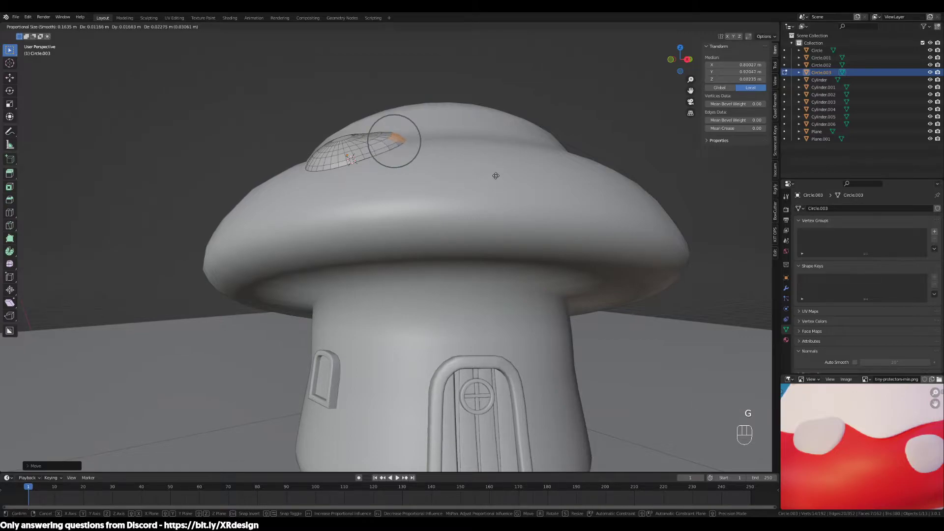
left_click(499, 180)
scroll(500, 180, "up", 3)
middle_click_drag(499, 181, 571, 279, "shift")
key("ctrl+z")
key("ctrl+z")
Pull the selected side patch outward with proportional editing so the round spot bulges toward its upper corner.
scroll(577, 292, "up", 2)
middle_click_drag(455, 246, 485, 266)
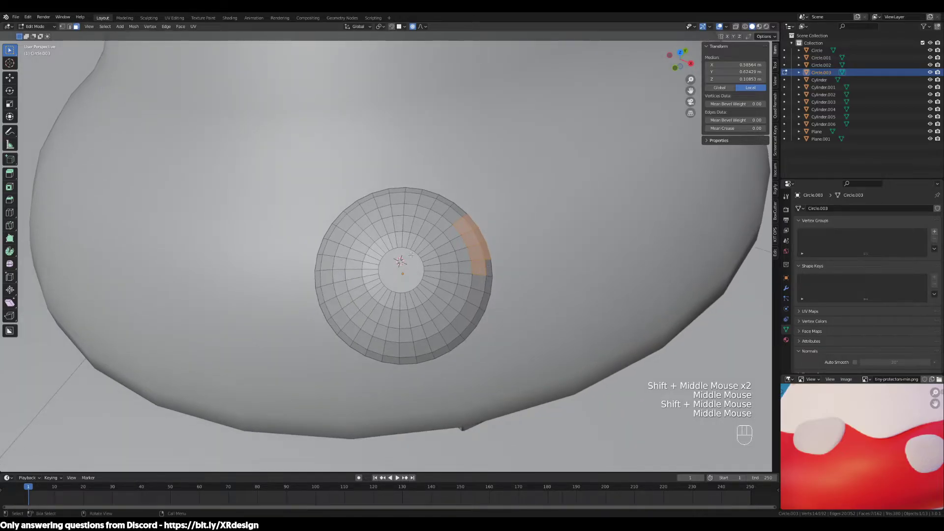
key("g")
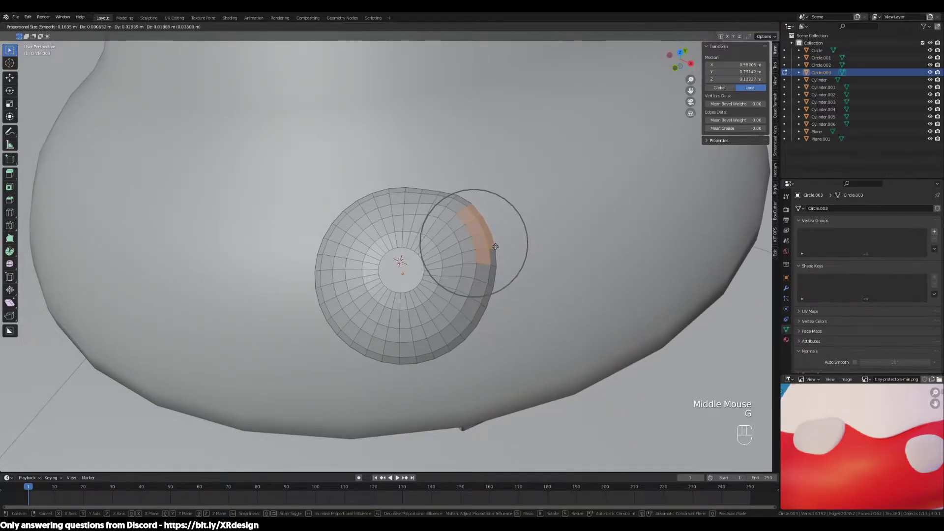
left_click(511, 212)
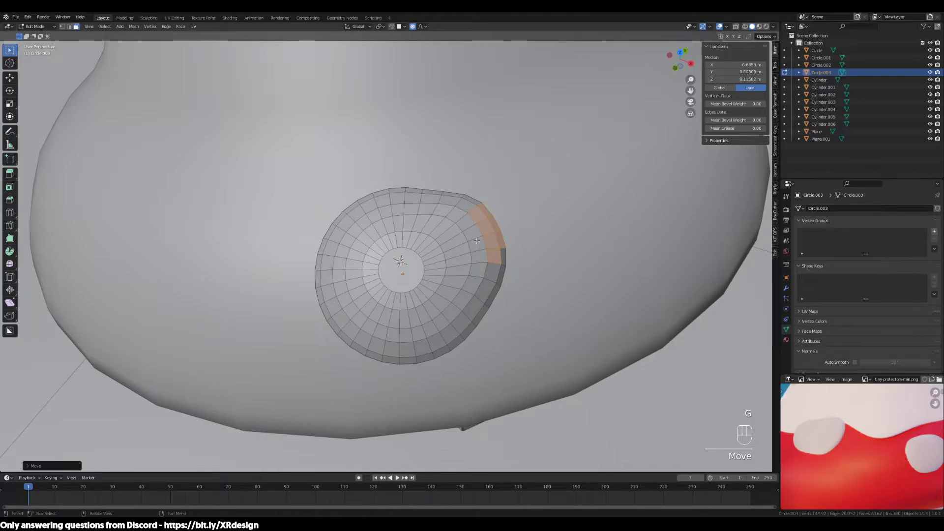
key("g")
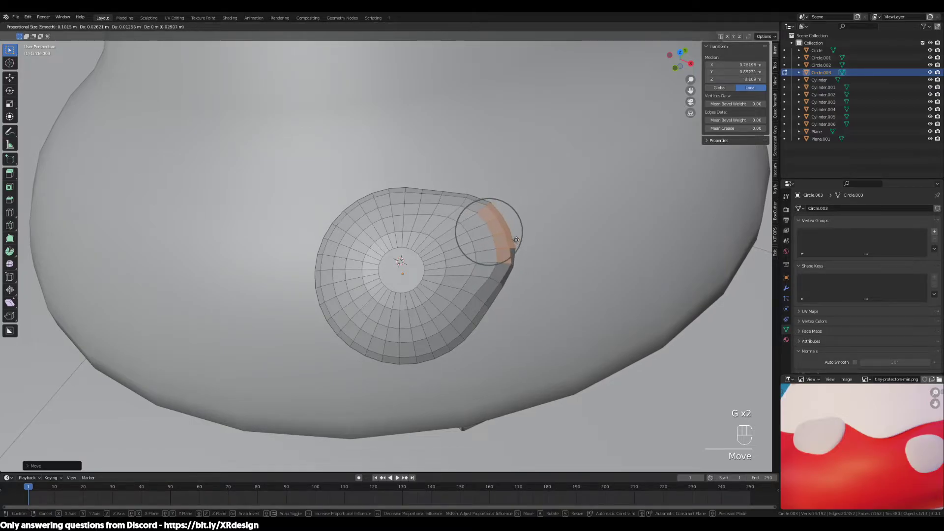
left_click(509, 245)
Select a smaller group of faces at the bulge's corner and nudge it outward with the proportional size reduced to about 0.069 m.
key("3")
left_click(489, 227)
key("g")
scroll(535, 226, "up", 4)
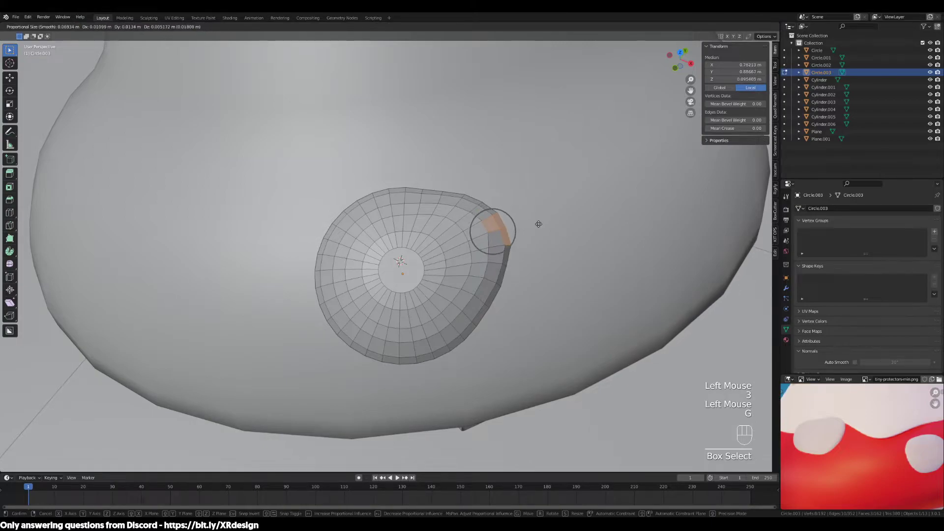
left_click(538, 223)
key("g")
left_click(542, 224)
Select the edge faces on the side opposite the bulge and move them slightly outward with proportional editing.
left_click(327, 245)
key("3")
left_click_drag(337, 240, 317, 256)
key("g")
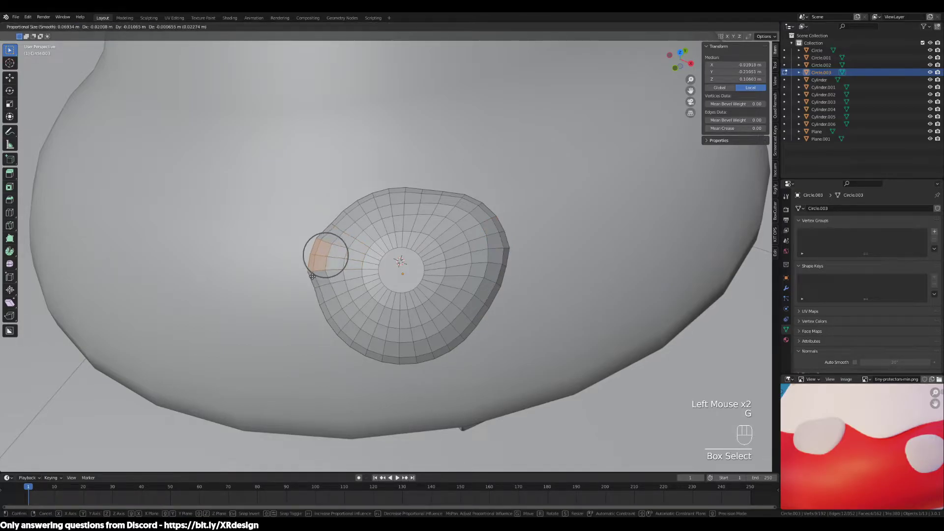
left_click(312, 276)
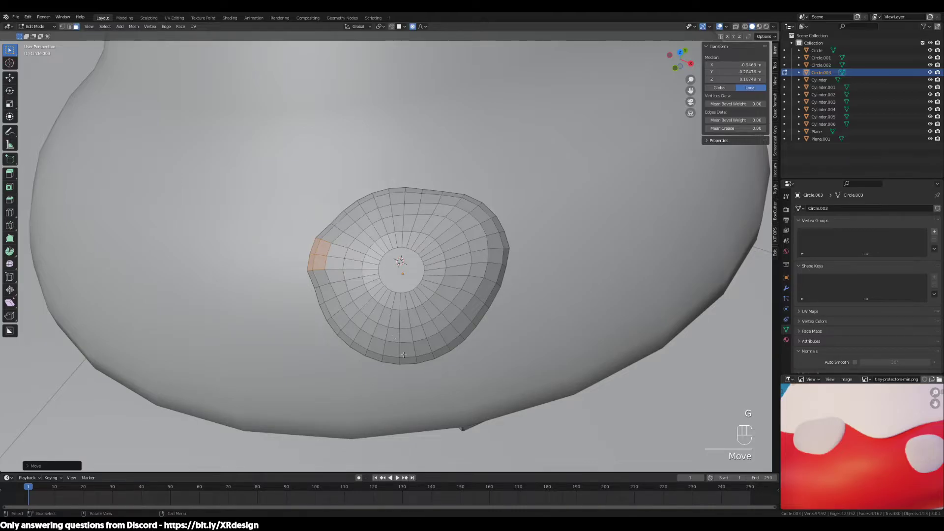
key("g")
left_click(322, 266)
Select the four faces at the spot's lower edge and pull them slightly outward with proportional editing.
left_click_drag(395, 348, 403, 375)
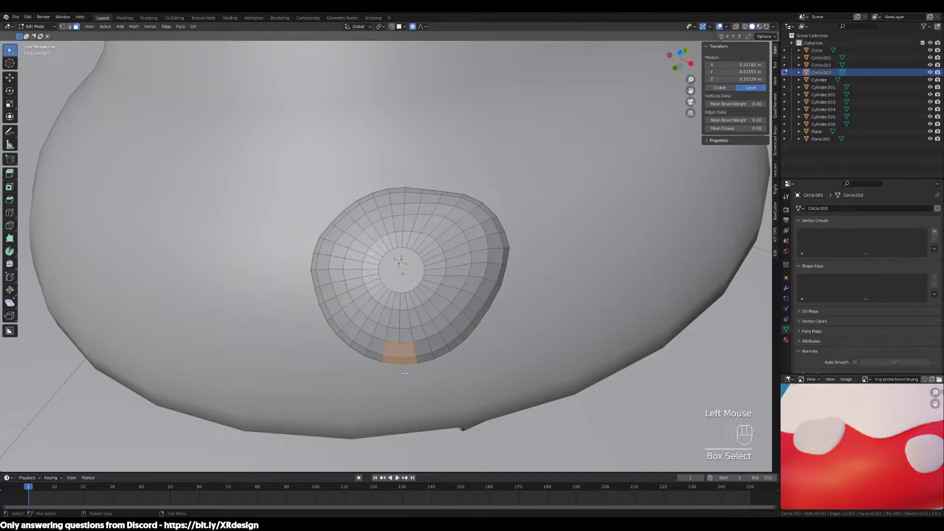
key("g")
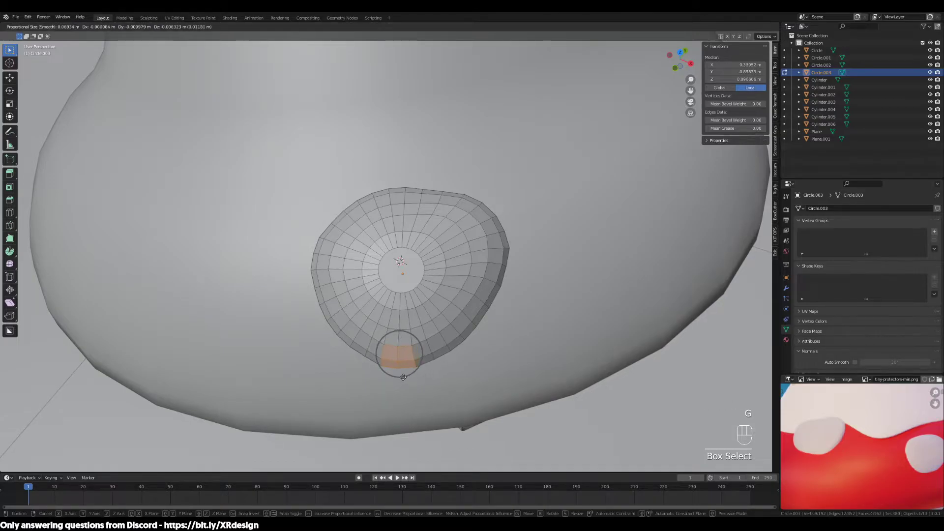
left_click(405, 378)
key("Tab")
key("Tab")
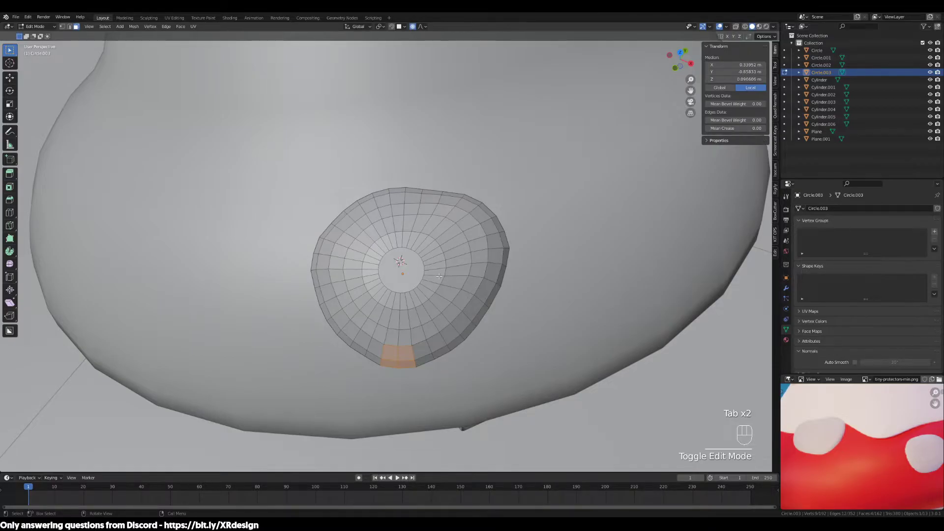
Select the edge faces between the bulge and the lower edge and adjust their position to reshape that side.
left_click(475, 314)
key("g")
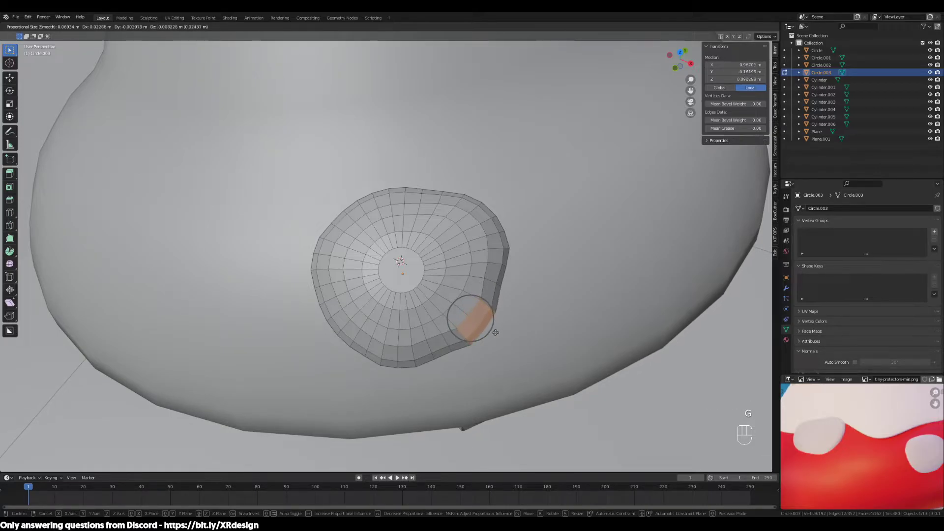
left_click(485, 327)
middle_click_drag(484, 327, 455, 323)
key("g")
left_click(454, 322)
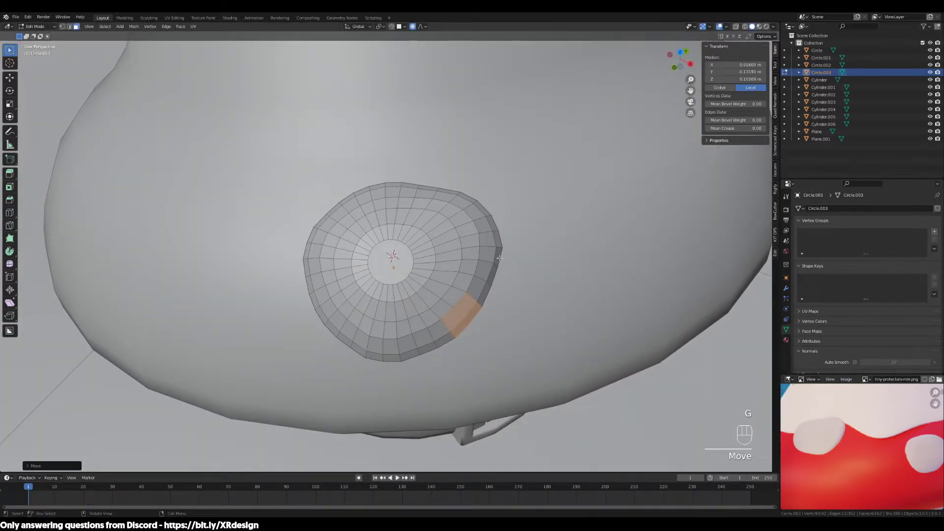
Leave mesh editing and shade the reshaped spot smooth.
middle_click_drag(499, 257, 487, 260)
left_click_drag(404, 191, 345, 232)
key("Tab")
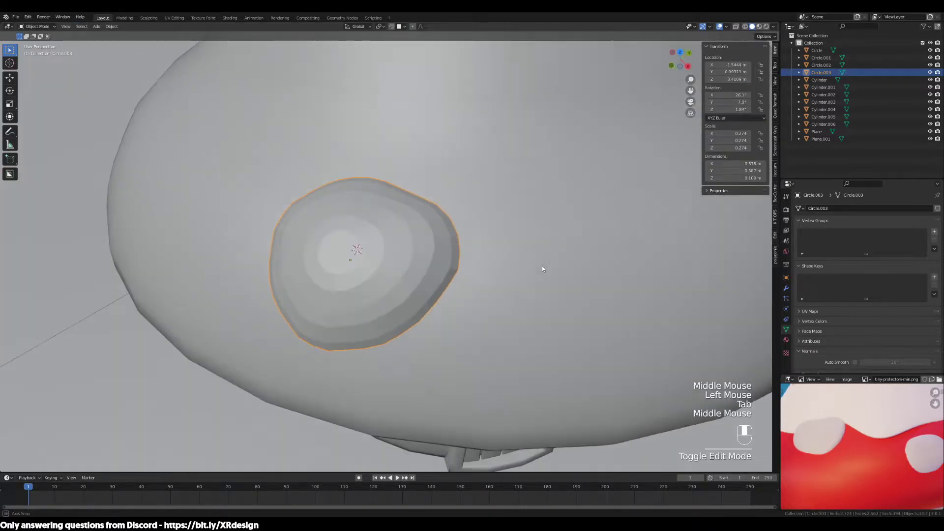
middle_click_drag(543, 267, 526, 243)
right_click(337, 162)
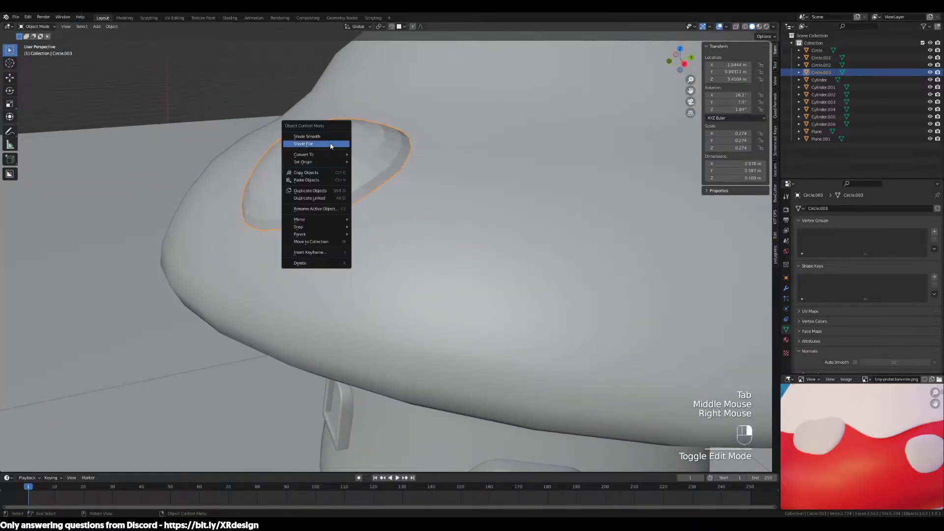
left_click(305, 137)
Enable auto smooth on the spot's normals with an angle of 60°.
middle_click_drag(315, 148, 549, 234)
left_click(855, 362)
left_click(885, 362)
type("60")
key("Return")
Examine the shape and fit of the smooth-shaded spot on the mushroom cap from several angles and distances.
middle_click_drag(607, 447, 598, 326)
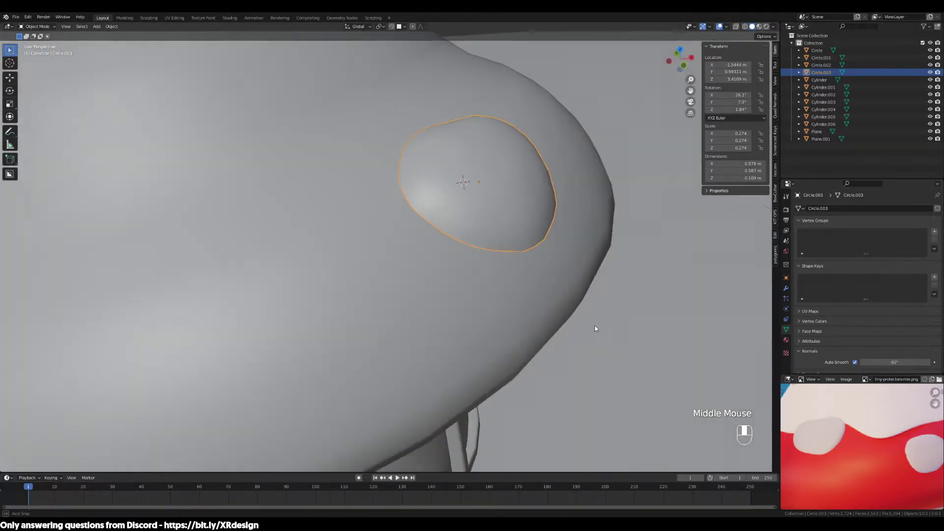
scroll(565, 339, "down", 6)
middle_click_drag(508, 363, 498, 382)
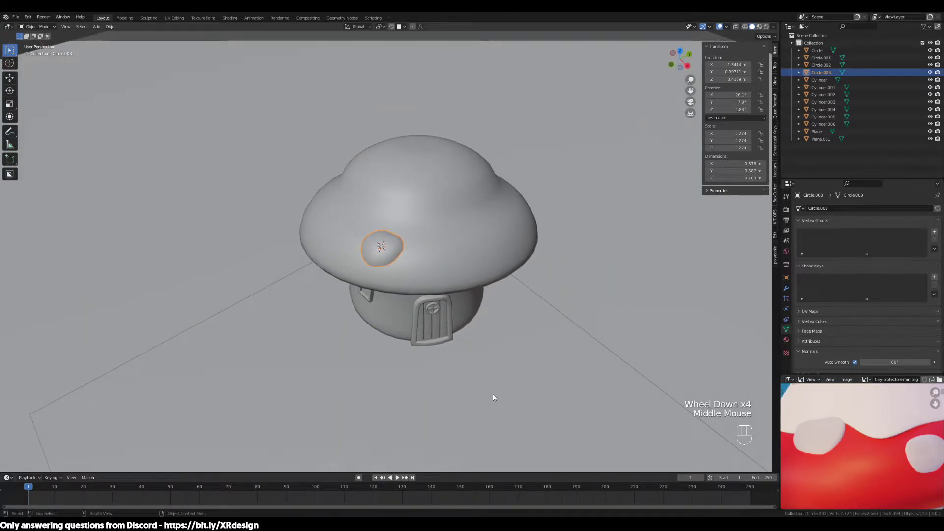
scroll(495, 396, "up", 4)
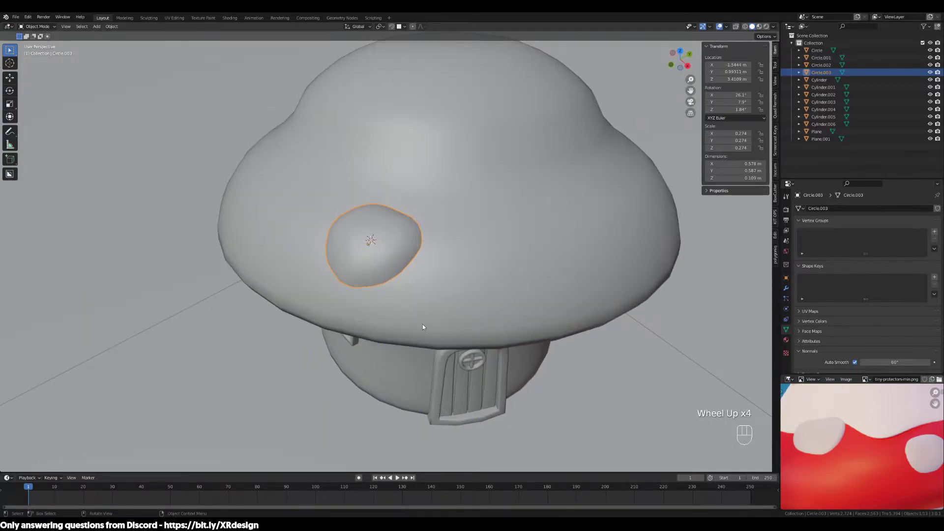
middle_click_drag(452, 276, 472, 294, "shift")
scroll(456, 265, "up", 1)
scroll(471, 291, "down", 3)
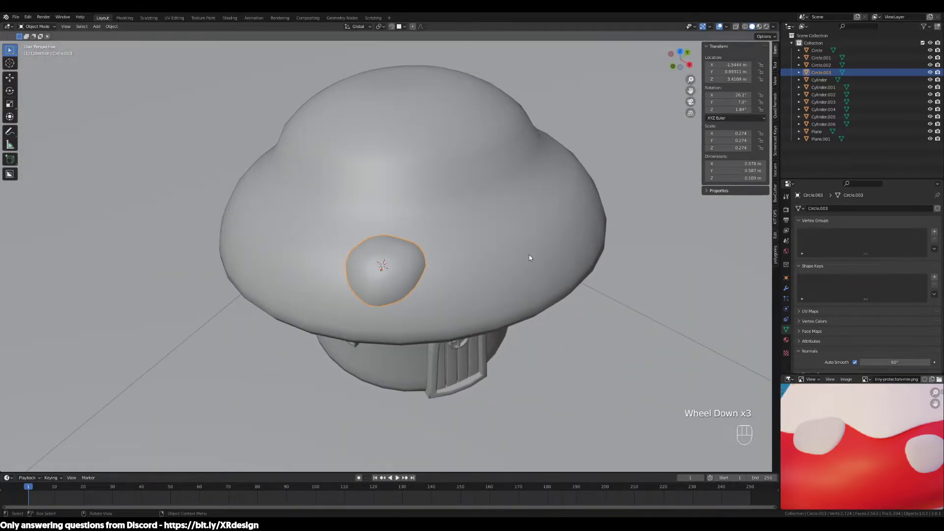
middle_click_drag(529, 256, 493, 250)
middle_click_drag(574, 136, 440, 276)
scroll(363, 249, "up", 2)
middle_click_drag(383, 255, 451, 261)
scroll(550, 265, "up", 2)
scroll(539, 279, "down", 3)
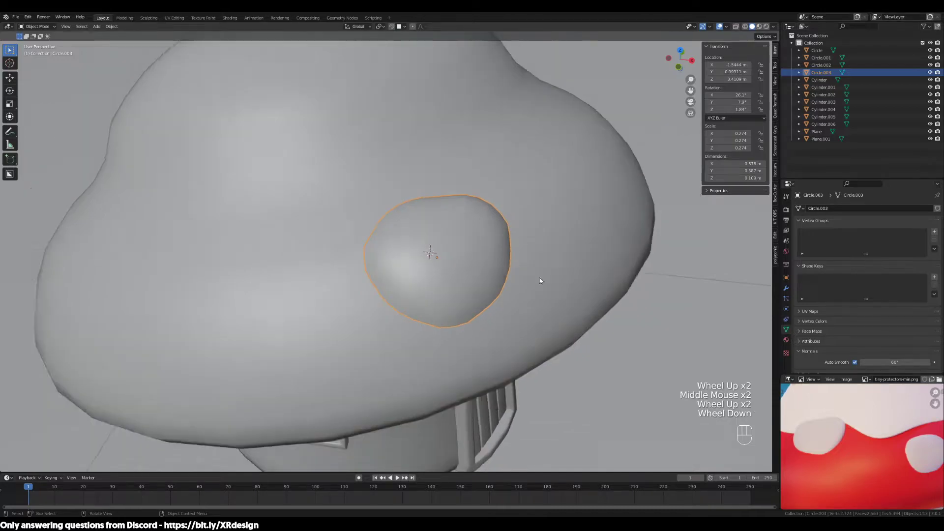
middle_click_drag(550, 284, 438, 290, "shift")
left_click(506, 234)
left_click(279, 249)
left_click(432, 204)
middle_click_drag(493, 233, 432, 259)
left_click(316, 267)
middle_click_drag(316, 266, 387, 272)
middle_click_drag(518, 274, 545, 276)
Place the 3D cursor on the cap's lower bulge, on the other side of the door from the finished spot.
right_click_drag(544, 276, 551, 242, "shift")
right_click_drag(512, 148, 512, 148, "shift")
scroll(543, 273, "down", 2)
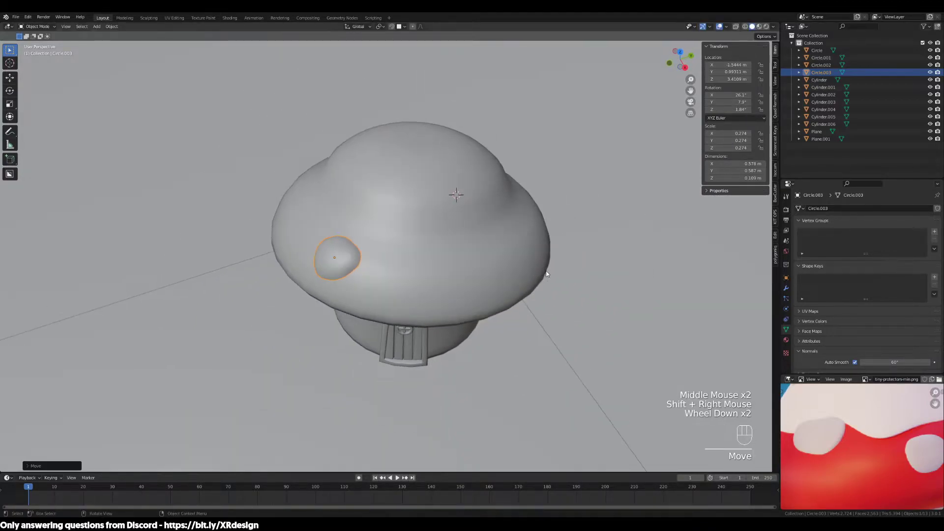
middle_click_drag(545, 273, 533, 284)
right_click_drag(464, 287, 456, 279, "shift")
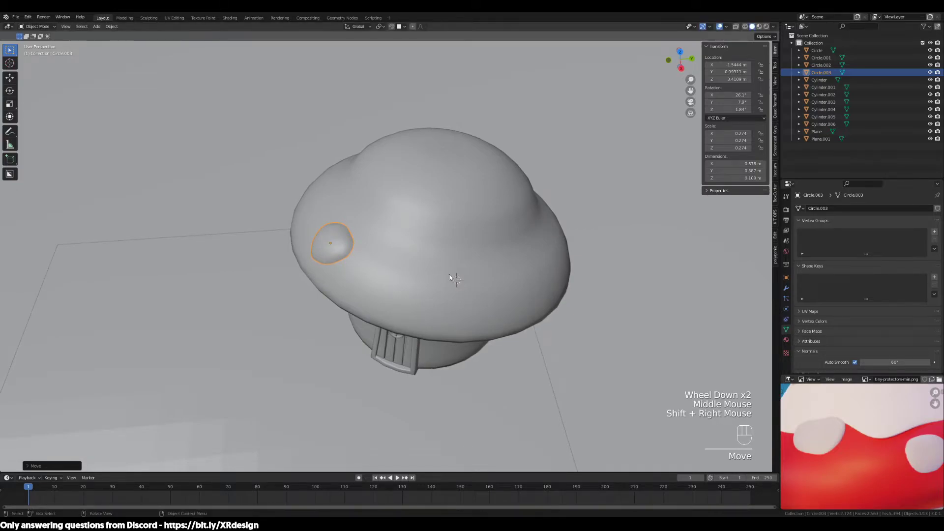
scroll(869, 440, "down", 3)
middle_click_drag(528, 324, 453, 308)
right_click_drag(454, 308, 456, 263, "shift")
right_click_drag(455, 216, 441, 293, "shift")
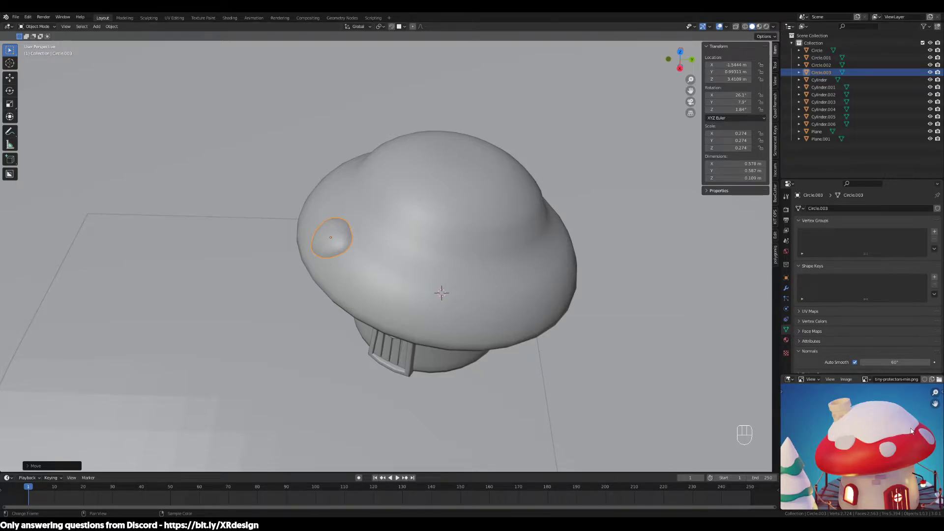
Add a mesh circle at the 3D cursor on the cap's lower bulge and fill it with a single face.
middle_click_drag(474, 314, 513, 320)
scroll(492, 303, "up", 2)
key("shift+a")
mouse_move(486, 316)
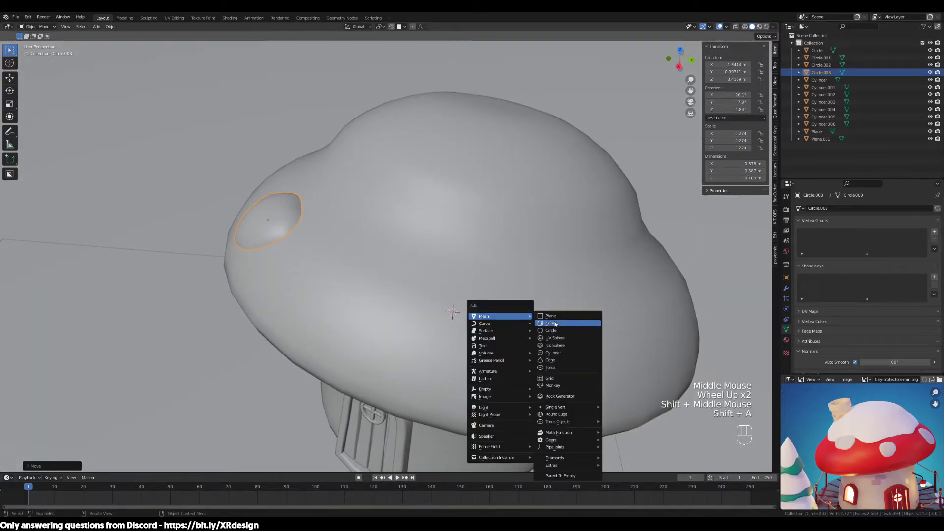
left_click(556, 332)
key("s")
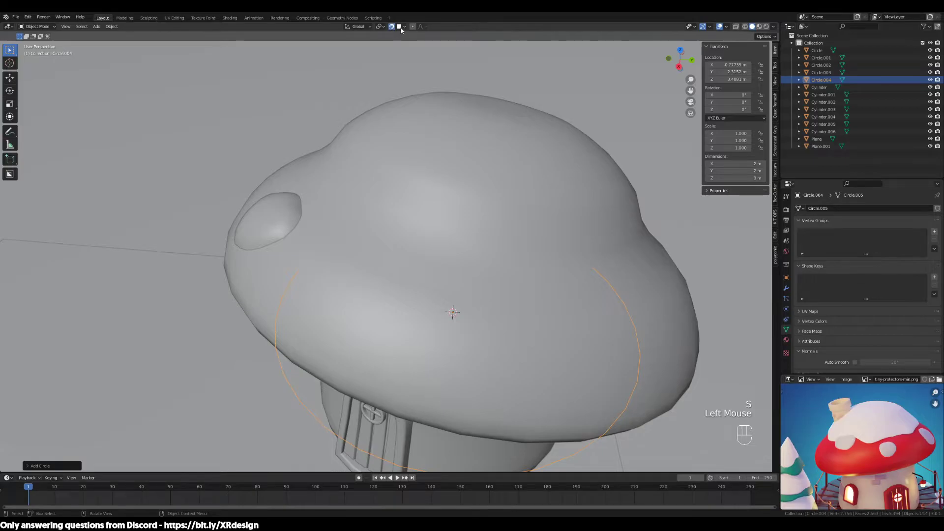
key("Tab")
key("f")
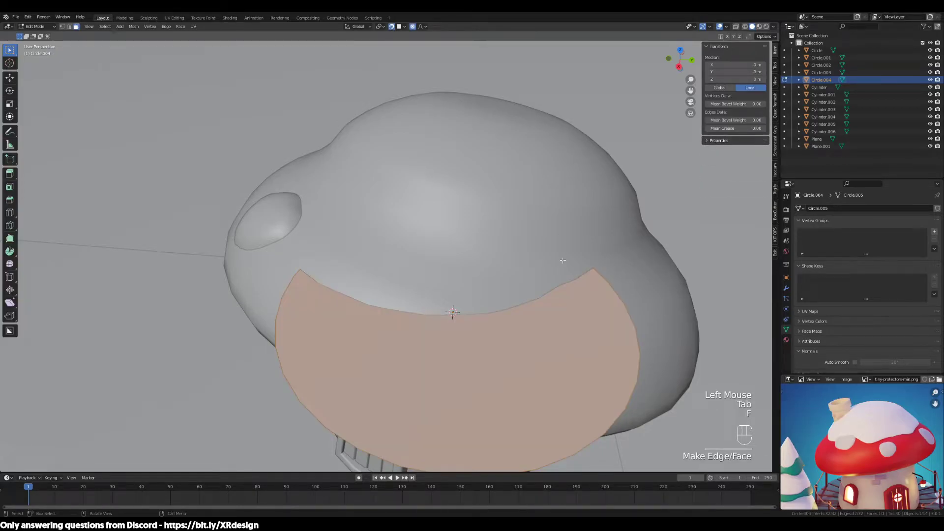
key("Tab")
Snap the filled circle onto the cap's surface, aligned to its slope, and scale it to about 0.37 m across.
left_click(402, 27)
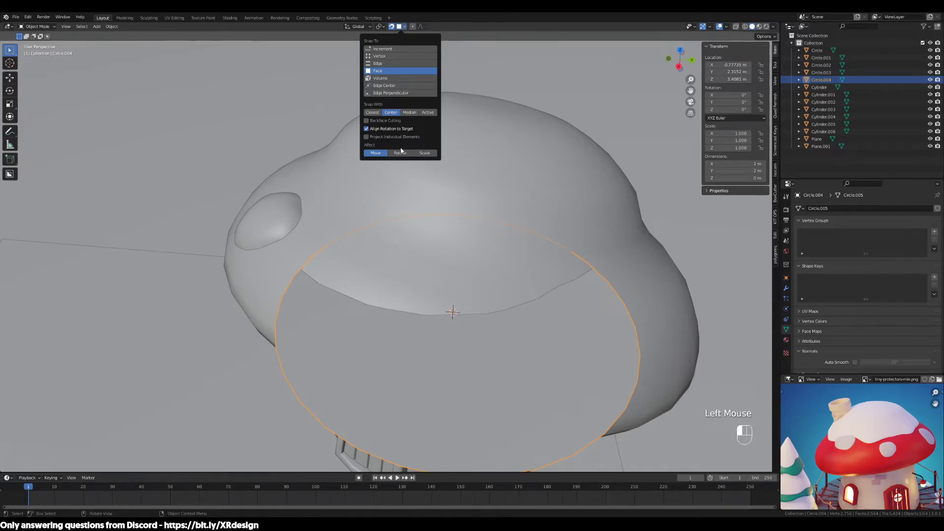
key("g")
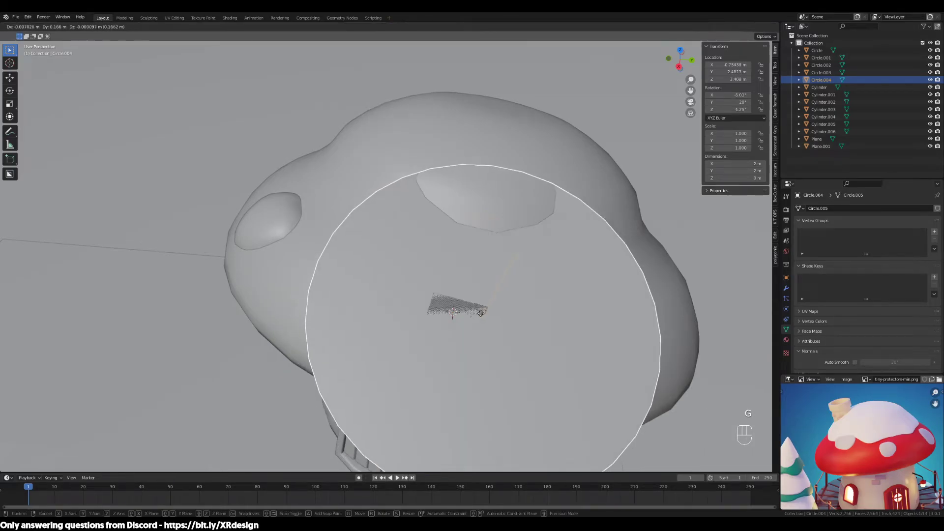
key("s")
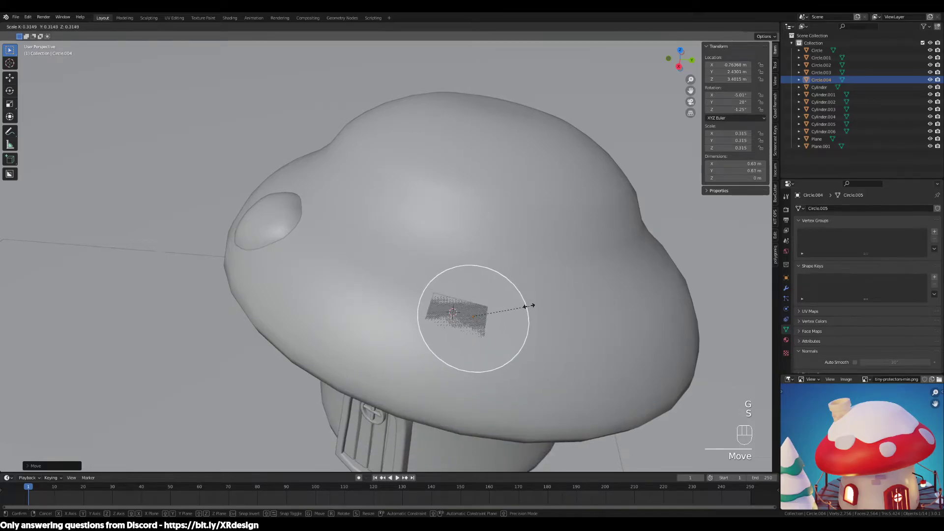
left_click(501, 311)
key("g")
left_click(465, 341)
key("s")
left_click(504, 329)
Extrude the circle's face outward without snapping to make a disc about 0.054 m thick, and leave mesh editing.
middle_click_drag(502, 329, 541, 329)
middle_click_drag(595, 344, 470, 289, "shift")
scroll(493, 311, "up", 2)
scroll(470, 289, "up", 1)
scroll(404, 289, "down", 1)
middle_click_drag(400, 288, 495, 295)
key("Tab")
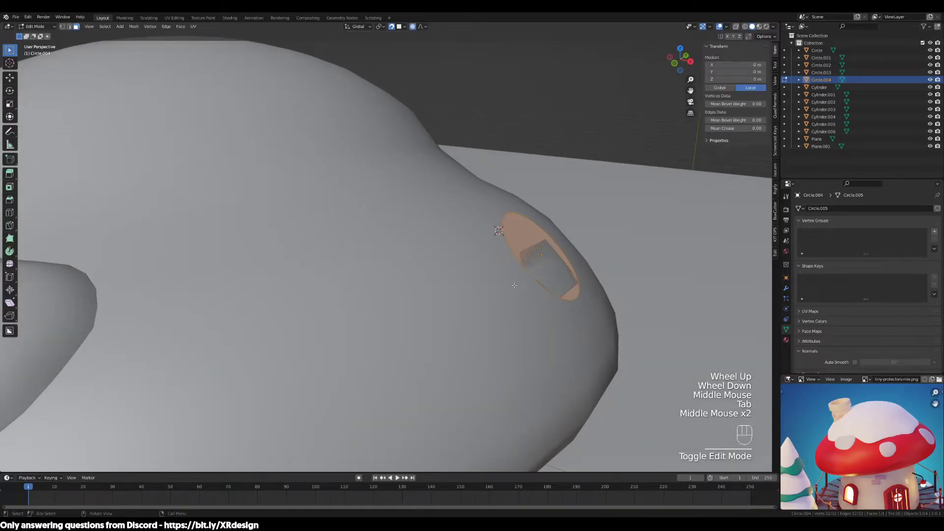
key("e")
right_click(530, 278)
key("ctrl+z")
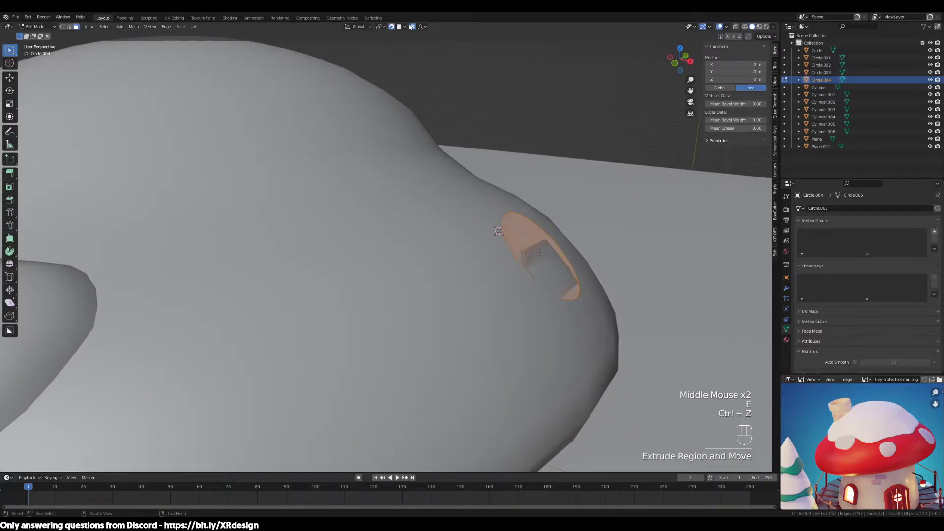
key("e")
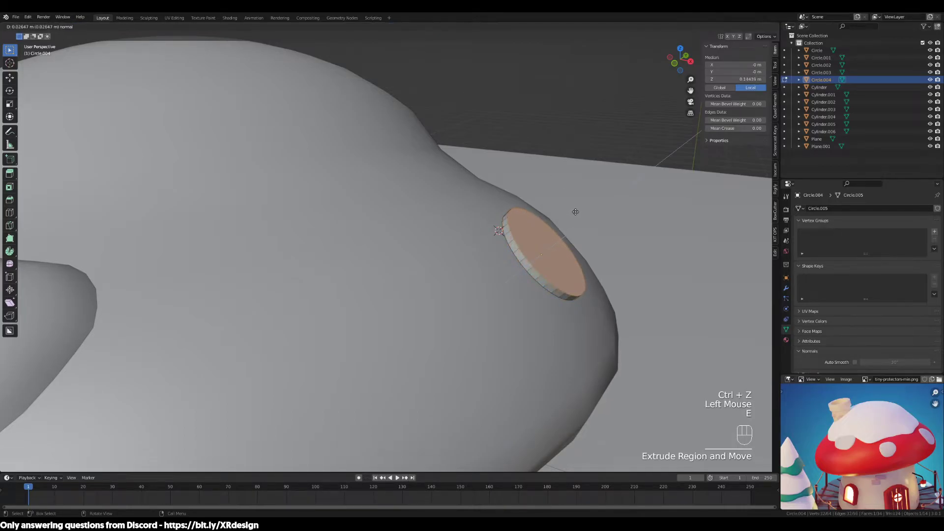
left_click(580, 208)
key("Tab")
Duplicate the disc and snap the copy onto the cap's upper dome, above the door side.
middle_click_drag(621, 228, 464, 253)
scroll(556, 252, "down", 2)
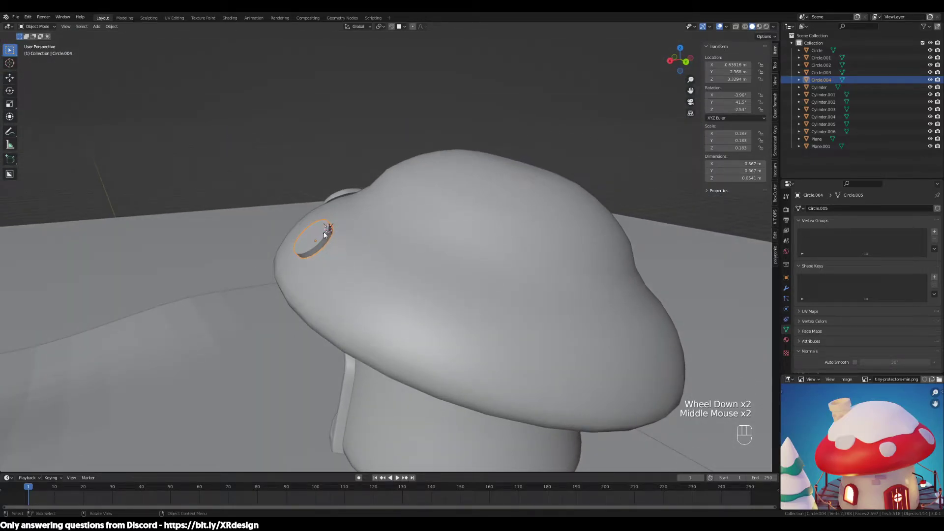
middle_click_drag(346, 242, 364, 251)
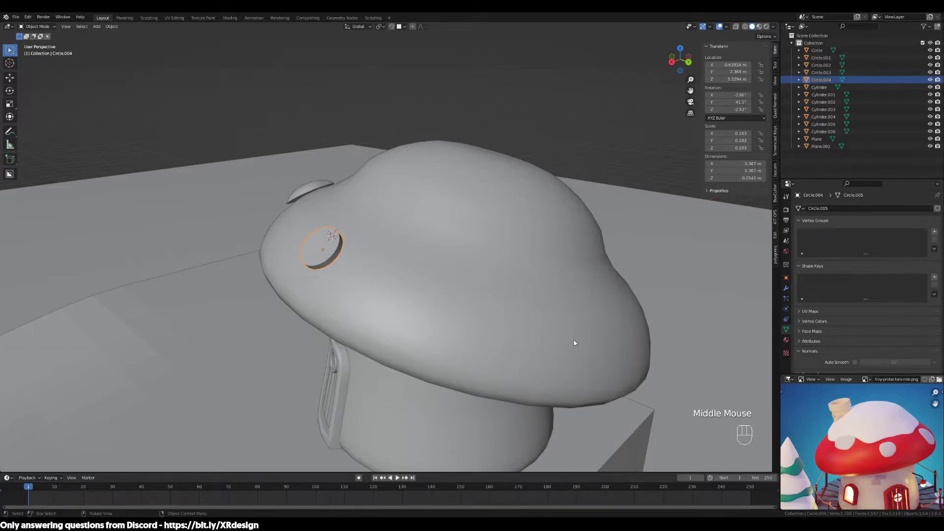
middle_click_drag(526, 201, 438, 208)
scroll(391, 267, "up", 3)
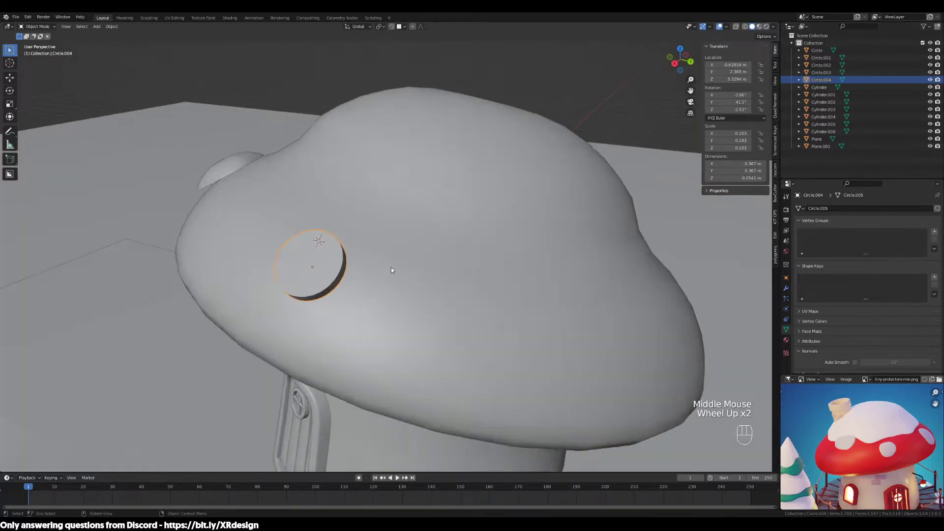
scroll(360, 287, "down", 1)
middle_click_drag(360, 288, 499, 301)
key("shift+d")
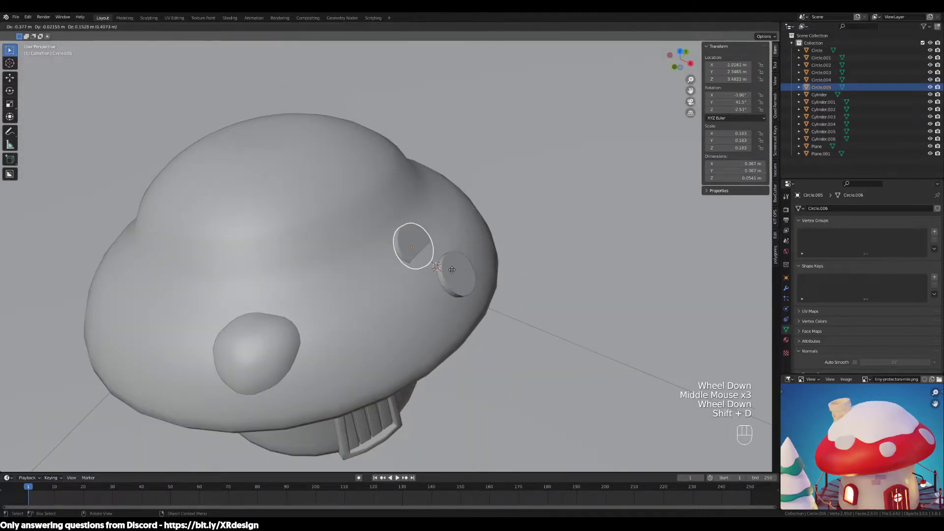
left_click(338, 131)
left_click(327, 177)
key("g")
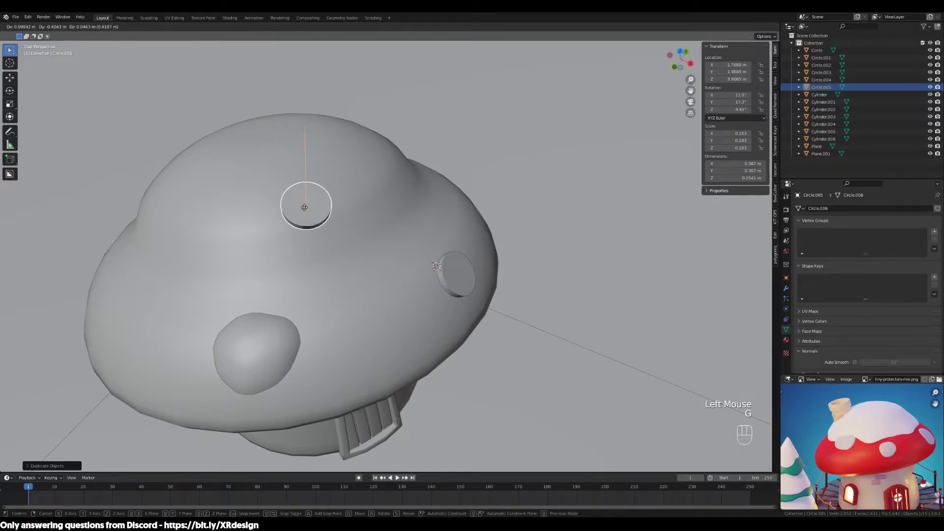
left_click(299, 205)
Enlarge the disc on the upper dome to about 0.5 m across.
left_click(464, 284)
left_click(464, 285)
middle_click_drag(464, 284, 507, 297)
left_click(311, 157)
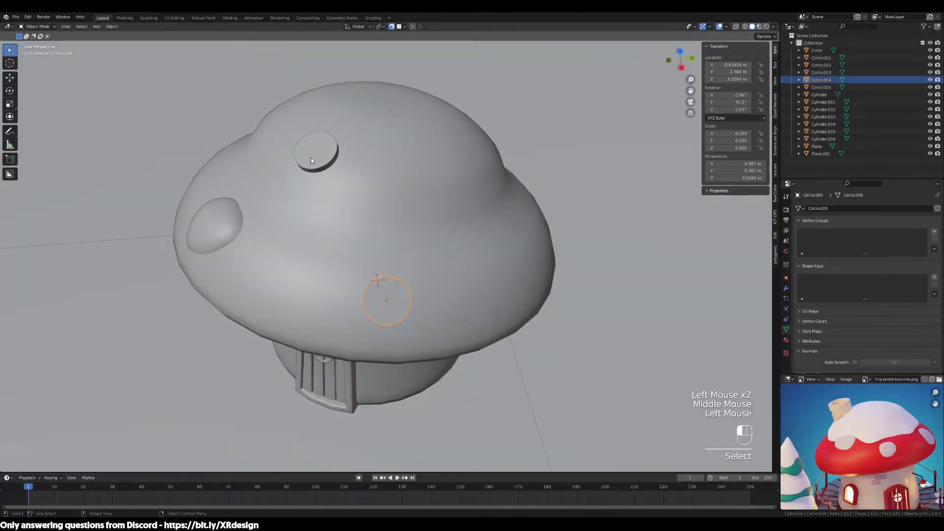
key("s")
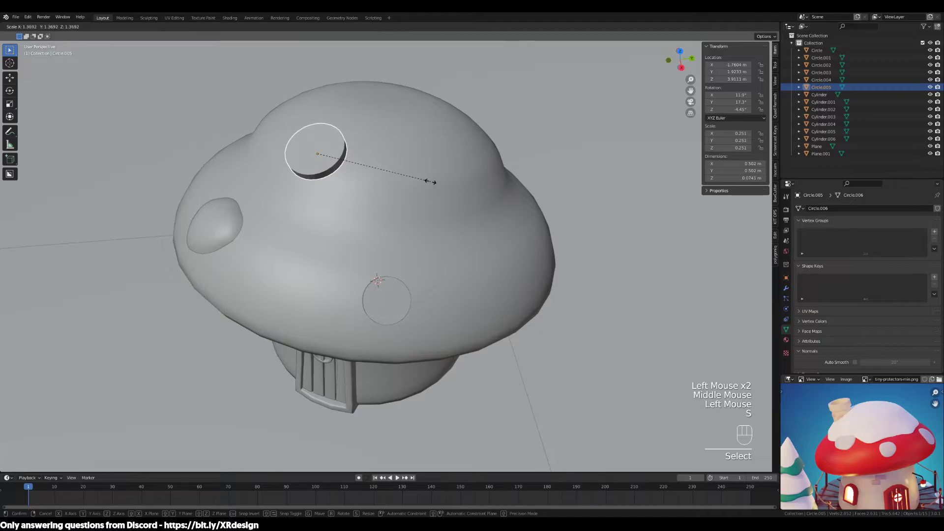
left_click(431, 184)
Duplicate the small disc on the lower bulge and snap the copy farther around the cap's side, away from the door.
left_click(386, 300)
middle_click_drag(386, 300, 427, 281)
key("shift+d")
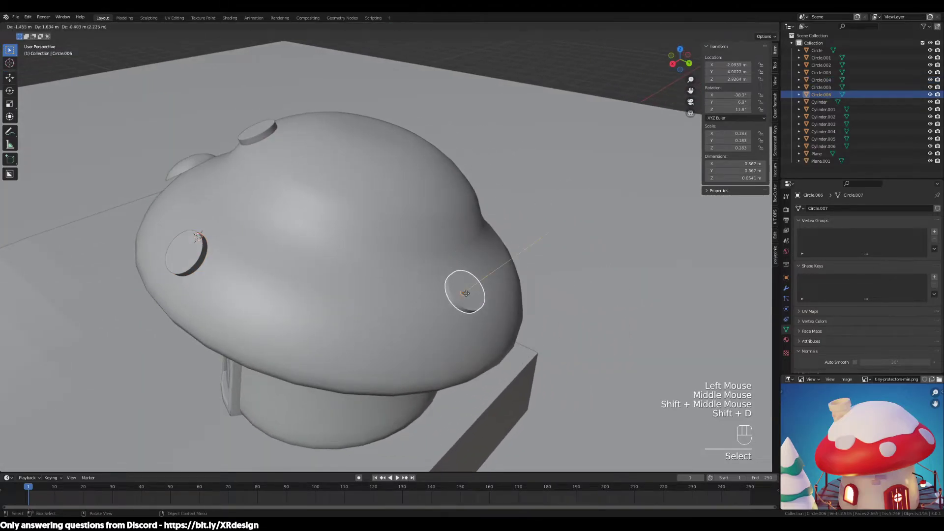
left_click(479, 292)
Duplicate the finished rounded spot and place the copy on the cap's lower bulge, farther from the door.
middle_click_drag(480, 294, 486, 180)
left_click(433, 228)
middle_click_drag(433, 228, 516, 276)
left_click(516, 275)
key("shift+d")
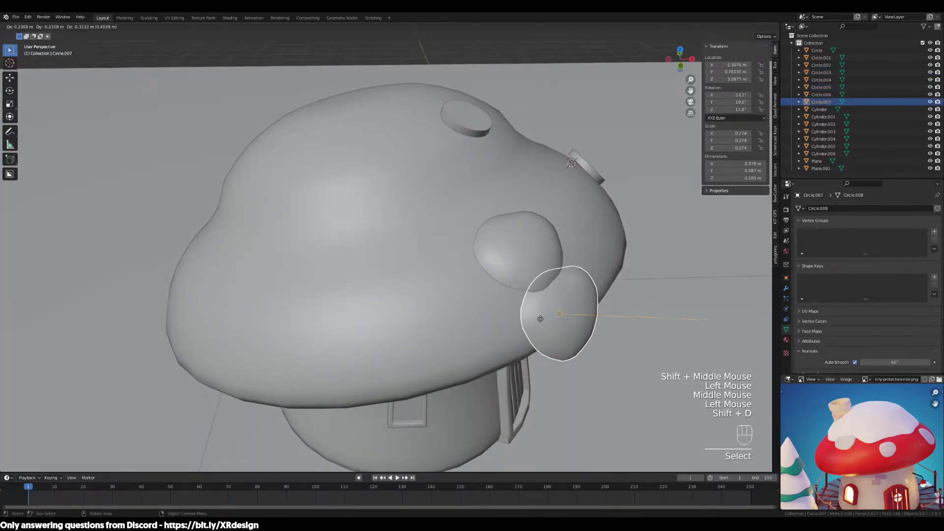
middle_click_drag(336, 319, 450, 307)
mouse_move(558, 311)
middle_mouse_down()
mouse_move(578, 290)
mouse_move(552, 313)
middle_mouse_up()
scroll(578, 289, "up", 2)
Rotate the copied rounded spot to vary its orientation and shift it lower and farther around the bulge.
key("r")
key("r")
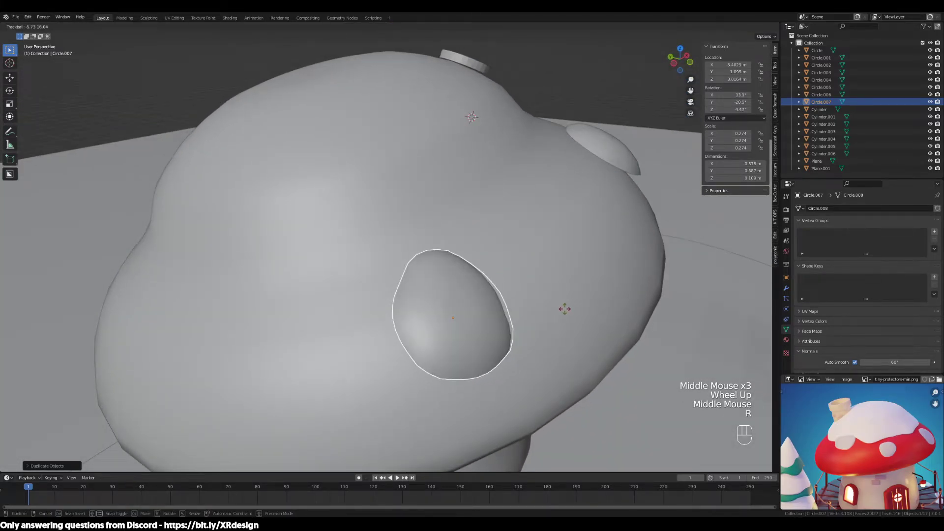
left_click(546, 332)
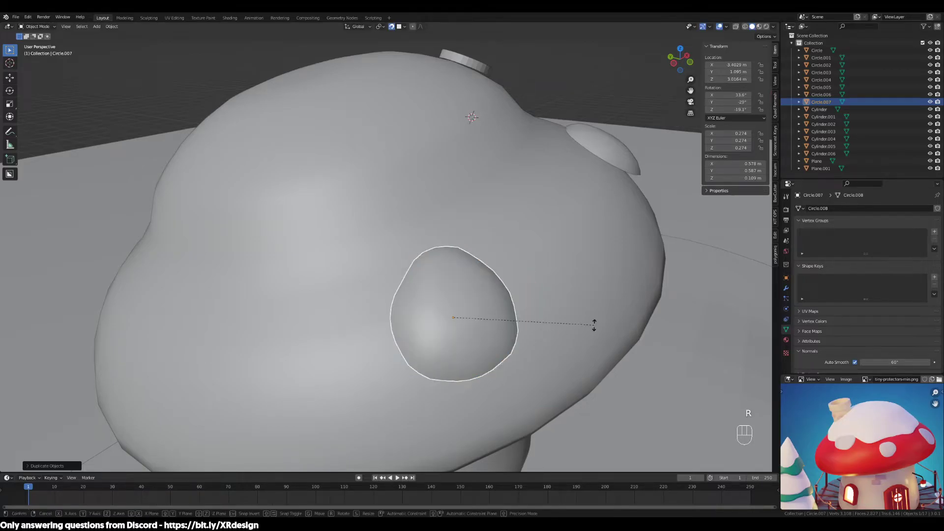
key("r")
left_click(523, 227)
key("g")
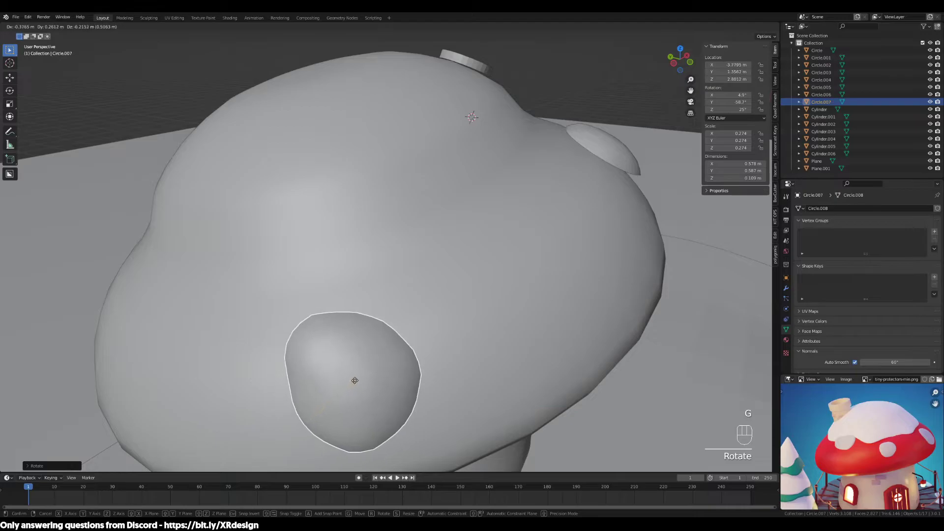
left_click(367, 365)
Reposition the copied rounded spot on the lower bulge and scale it up about 1.3 times, to about 0.75 m across.
middle_click_drag(619, 347, 503, 341)
scroll(428, 324, "down", 3)
middle_click_drag(351, 305, 364, 294)
key("g")
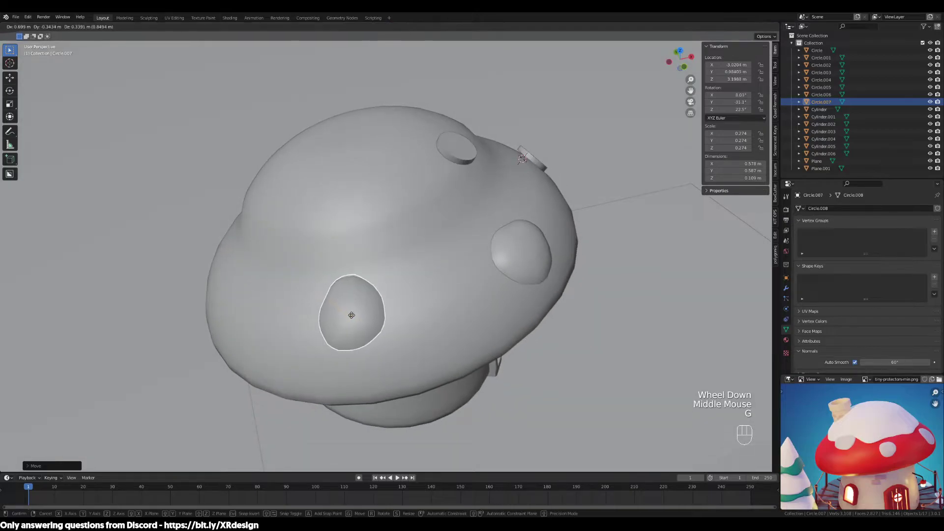
left_click(393, 315)
key("s")
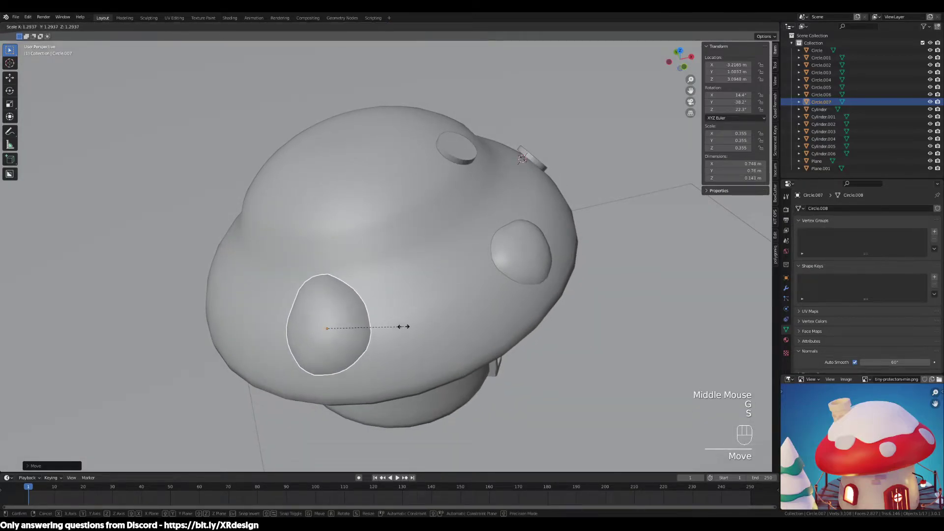
left_click(403, 327)
Select the small disc on the lower bulge across the door from the rounded spot and open its mesh for editing.
left_click(573, 270)
left_click(518, 251)
middle_click_drag(594, 310, 506, 283)
left_click(506, 281)
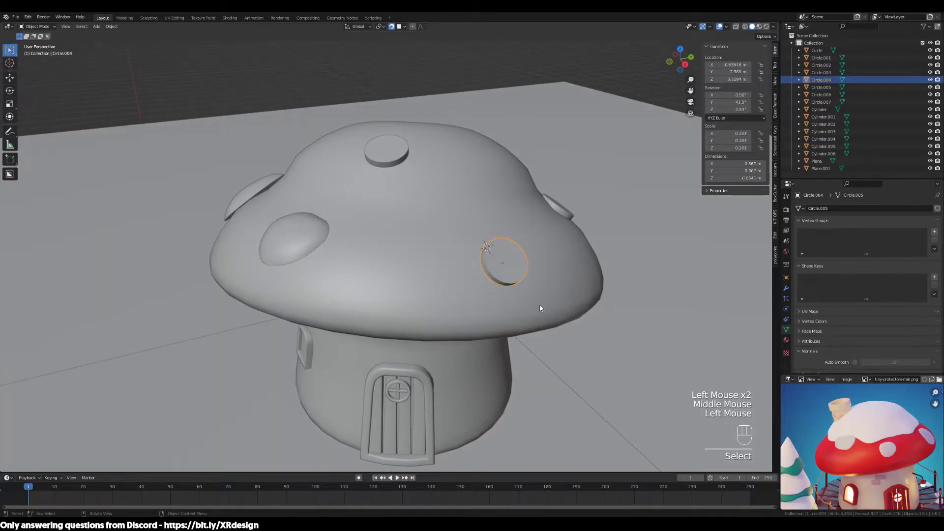
scroll(540, 310, "up", 2)
key("Tab")
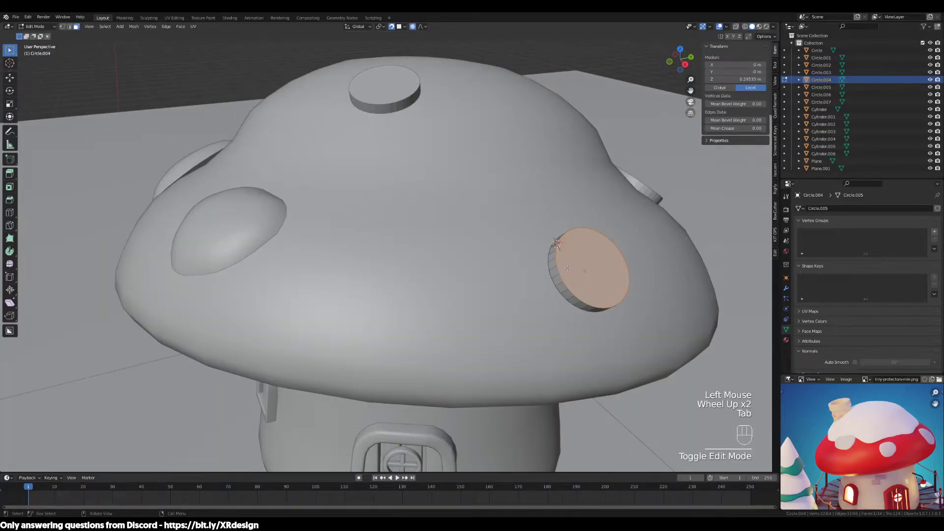
key("Tab")
middle_click_drag(486, 274, 480, 277)
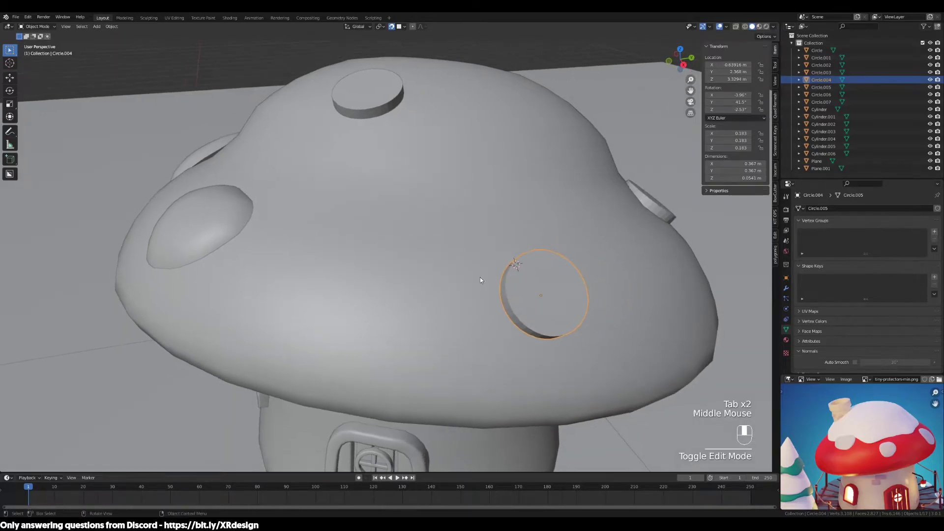
key("Tab")
Inset the disc's top face three times to form concentric rings around a small centre face.
scroll(573, 295, "up", 1)
key("ctrl+b")
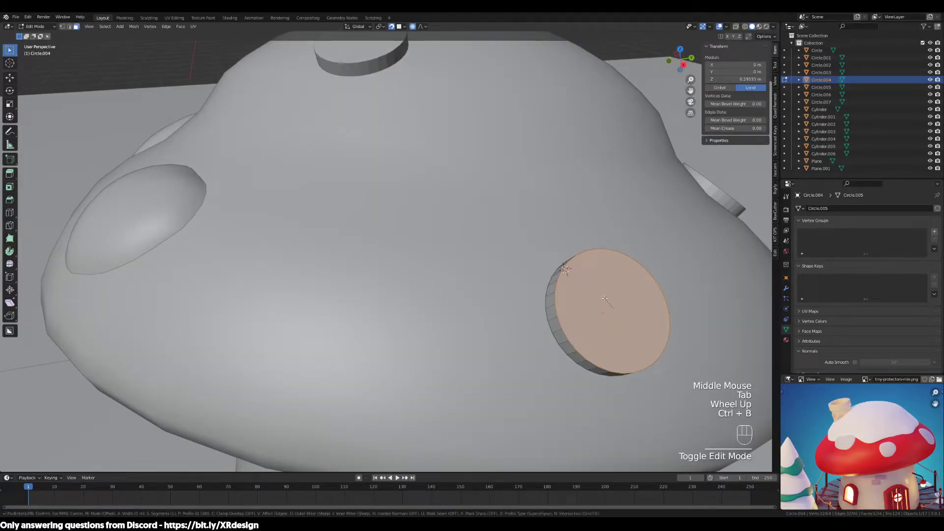
right_click(607, 298)
key("i")
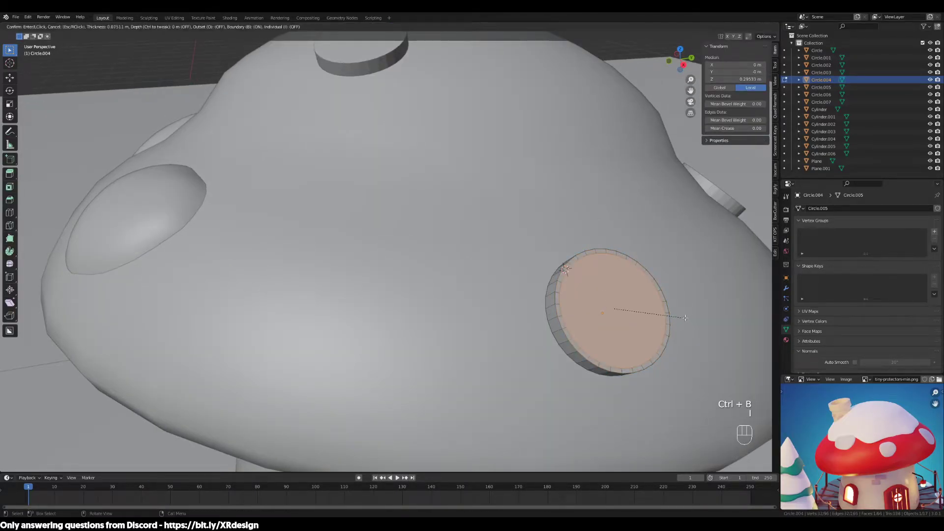
left_click(674, 310)
key("i")
left_click(689, 323)
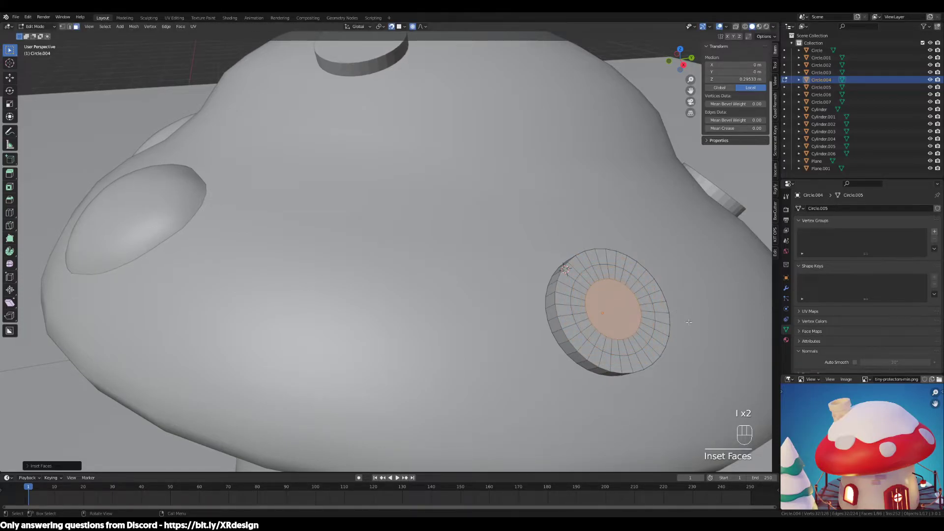
key("i")
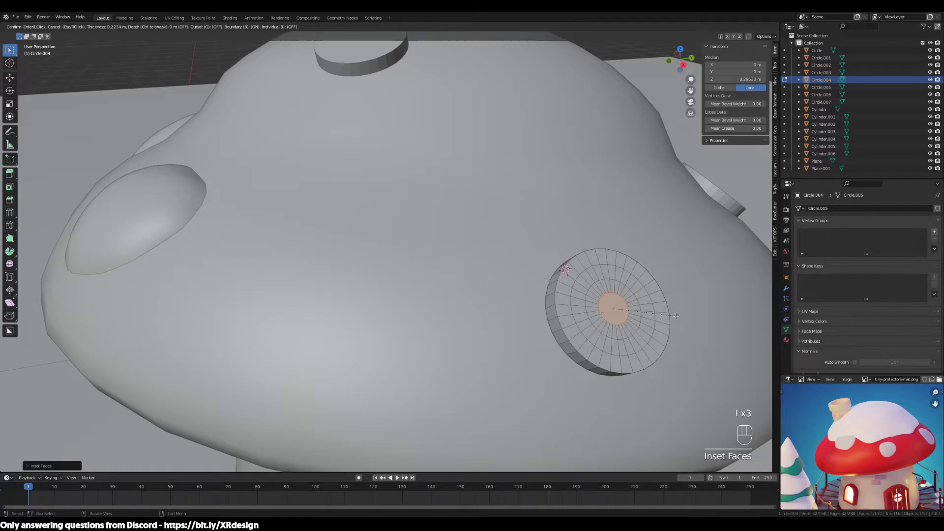
left_click(674, 316)
Select the edge loop around the disc's top rim.
key("2")
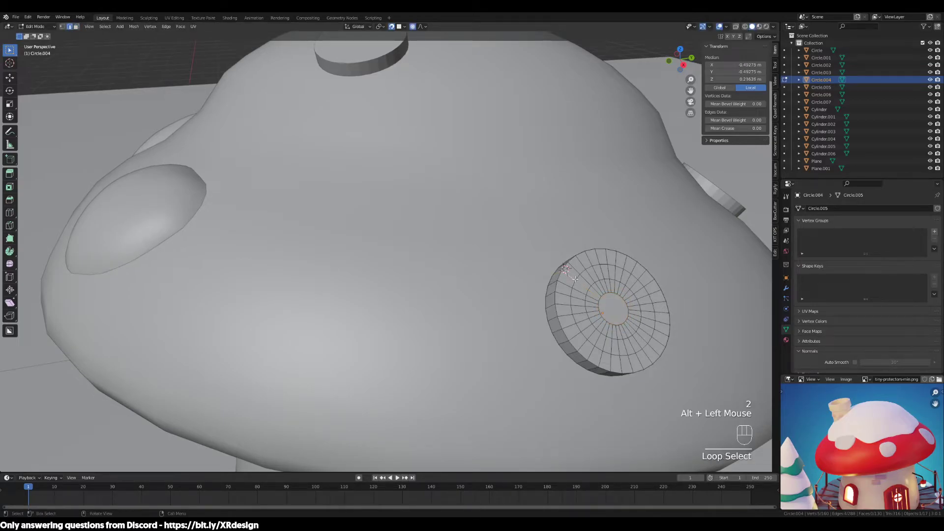
left_click(567, 266, "alt")
middle_click_drag(566, 266, 475, 318)
scroll(442, 288, "up", 2)
scroll(469, 284, "up", 1)
middle_click_drag(469, 284, 491, 271, "shift")
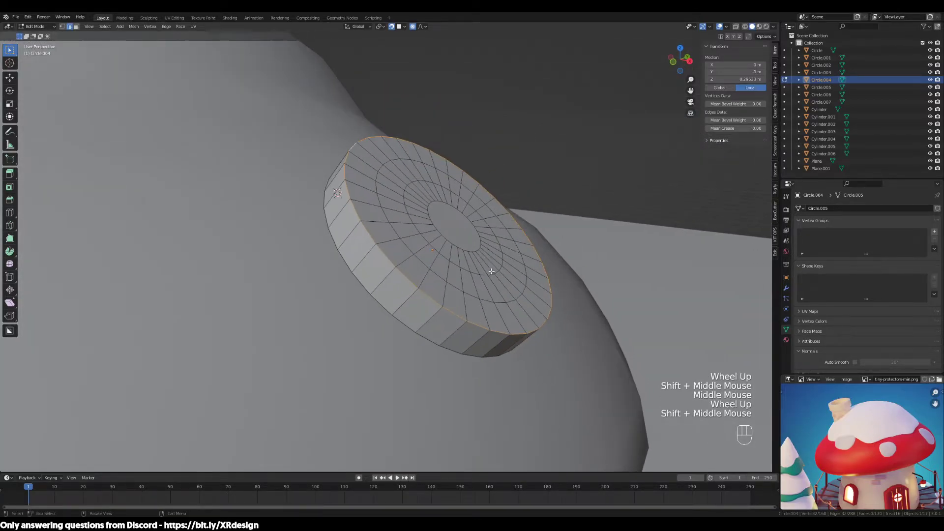
Raise the disc's centre face about 0.06 m along its local Z, with a smooth proportional size of about 0.15 m.
key("3")
left_click(460, 244)
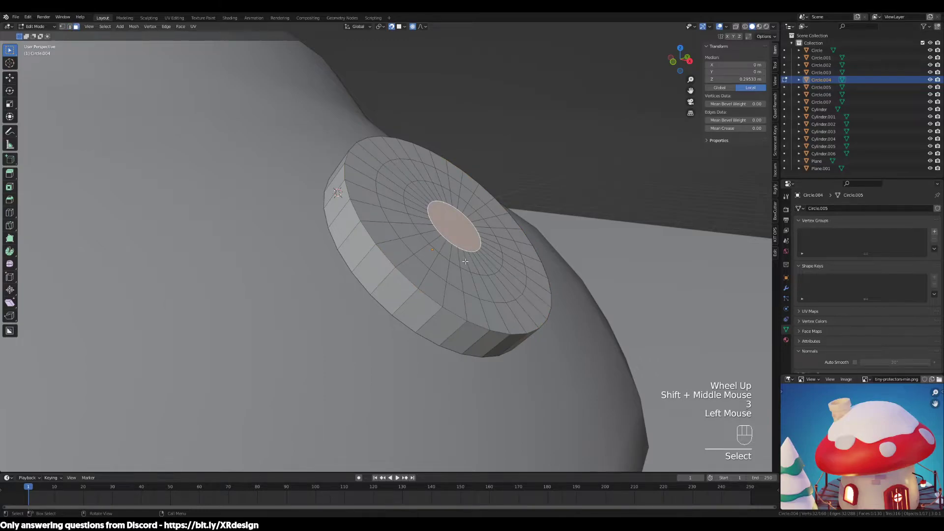
scroll(439, 217, "down", 2)
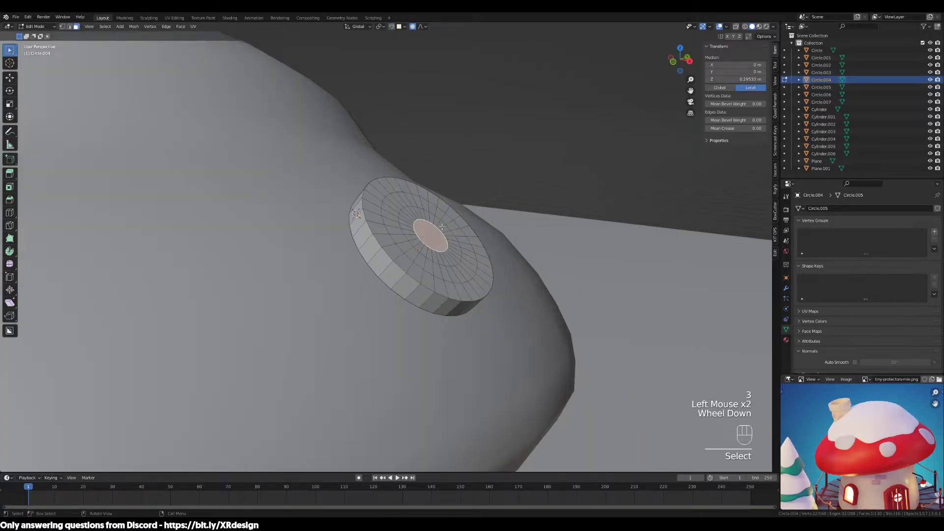
middle_click_drag(439, 218, 470, 245)
key("g")
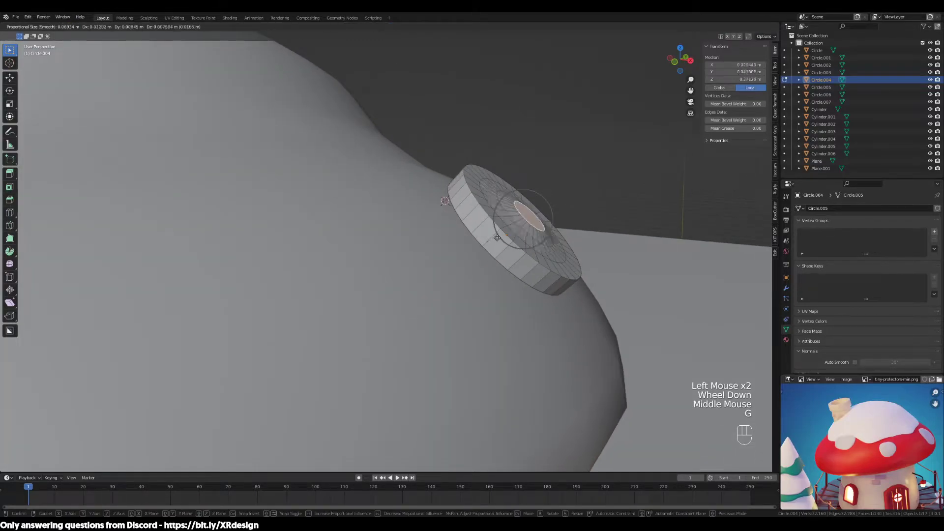
key("z")
key("z")
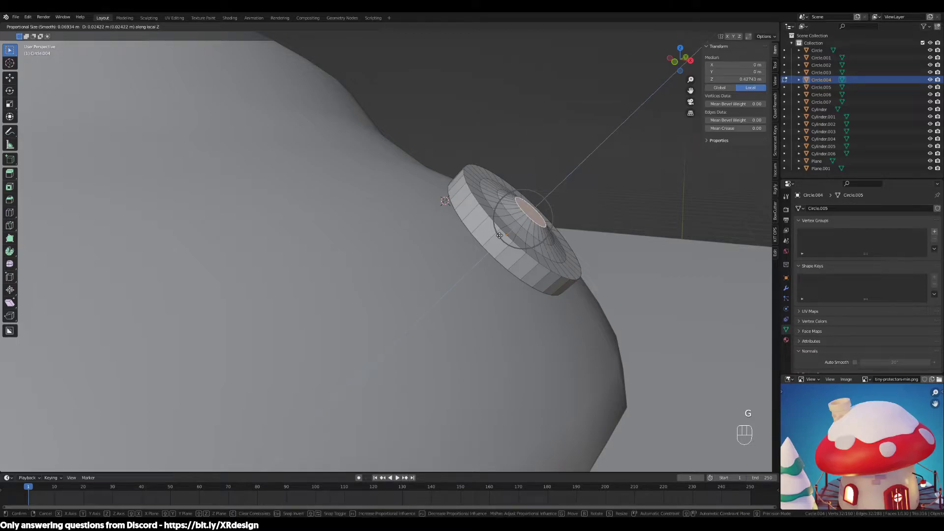
scroll(500, 233, "down", 4)
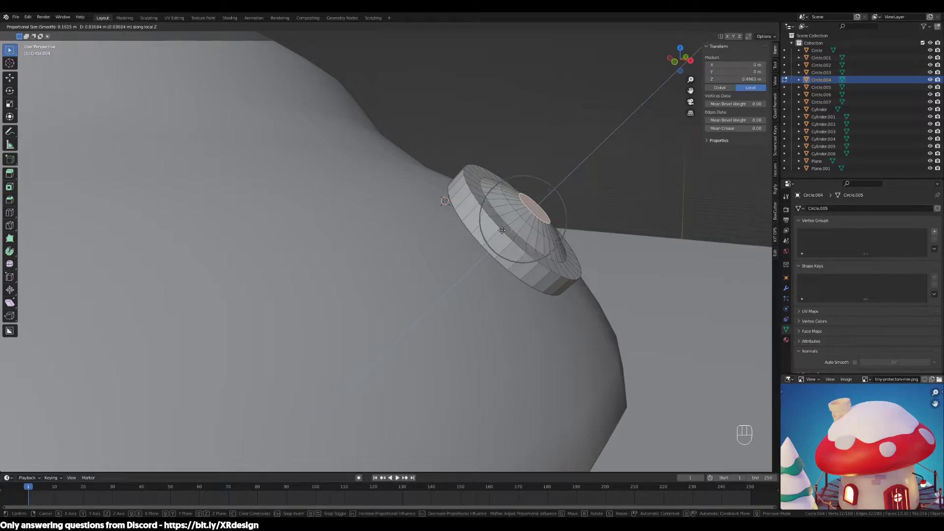
scroll(502, 230, "down", 2)
scroll(519, 220, "down", 2)
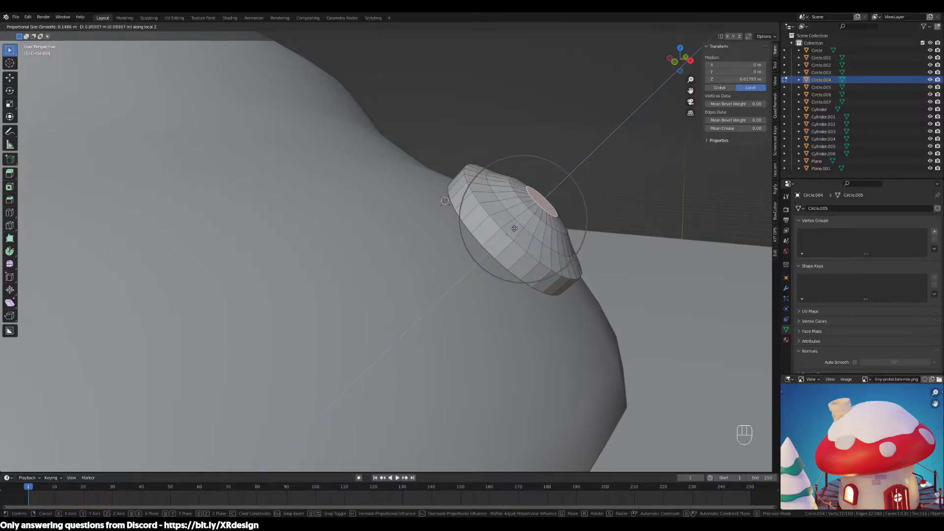
left_click(514, 229)
Raise the centre face slightly further along its local Z to heighten the dome.
middle_click_drag(513, 229, 458, 258)
key("2")
middle_click_drag(458, 258, 475, 258)
key("g")
key("z")
key("z")
left_click(420, 261)
Select the whole domed top without the side wall and lower it along its local Z, with proportional editing off.
key("2")
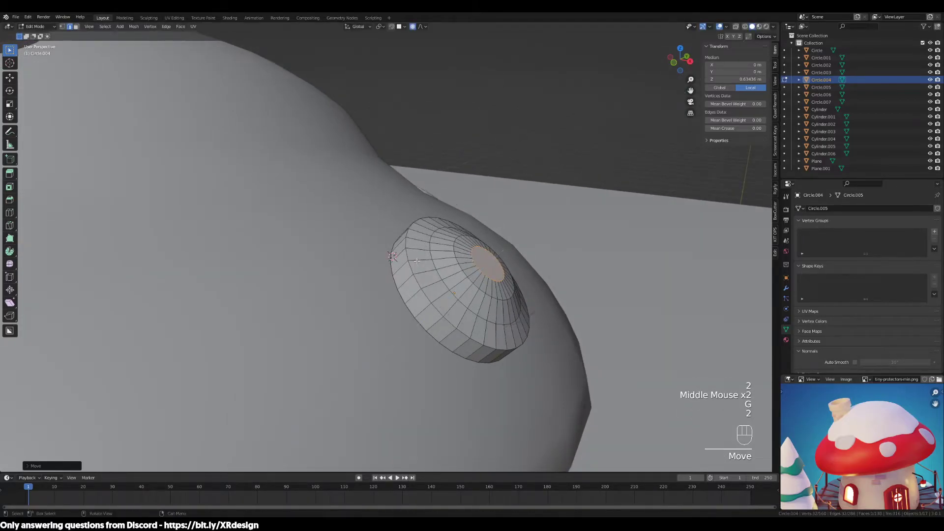
key("3")
key("ctrl+KP_Add")
key("ctrl+KP_Add")
key("ctrl+KP_Add")
key("ctrl+KP_Add")
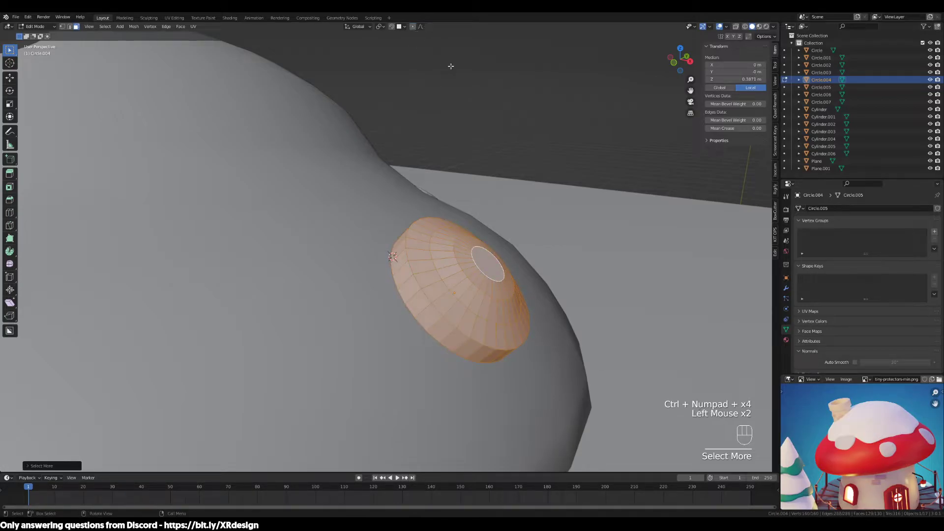
key("ctrl+KP_Subtract")
key("g")
key("z")
key("z")
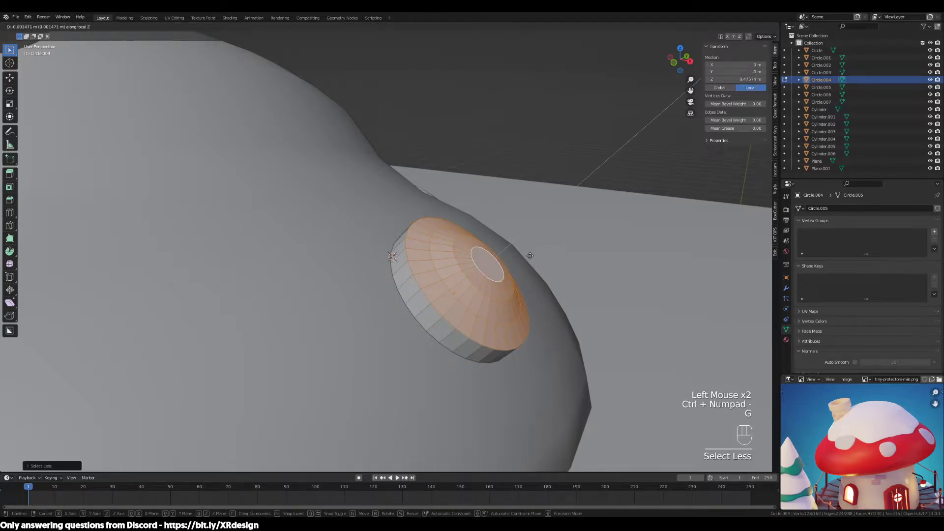
left_click(525, 257)
Select the edge loop around the dome's upper rim and scale it to about 0.87.
key("2")
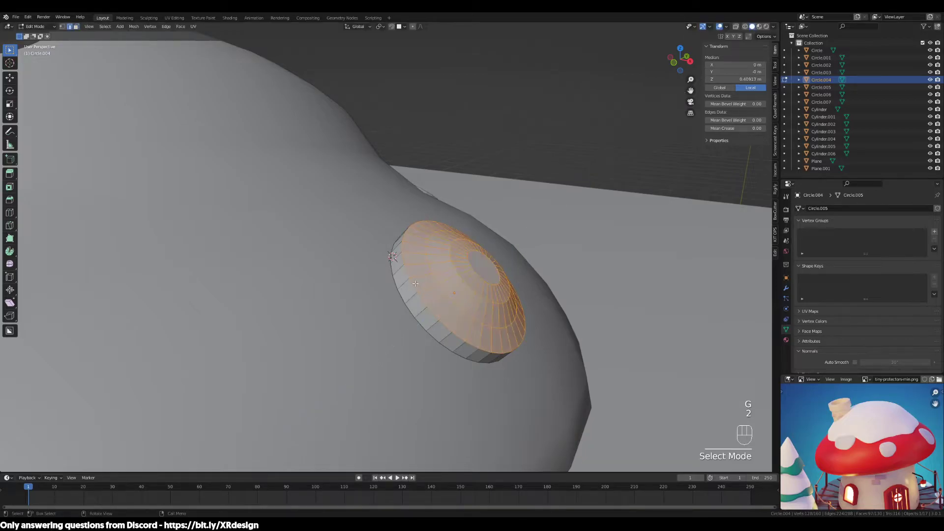
left_click(418, 296, "alt")
middle_click_drag(524, 322, 509, 315)
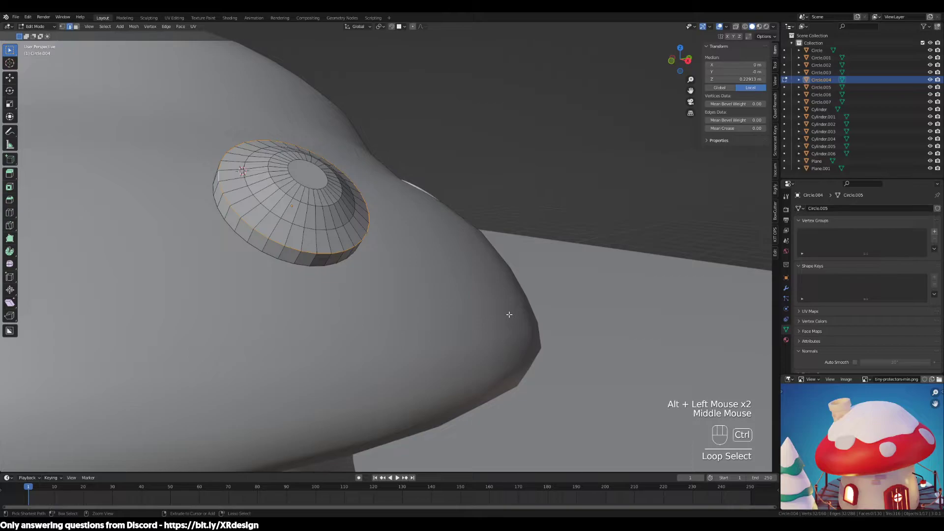
key("s")
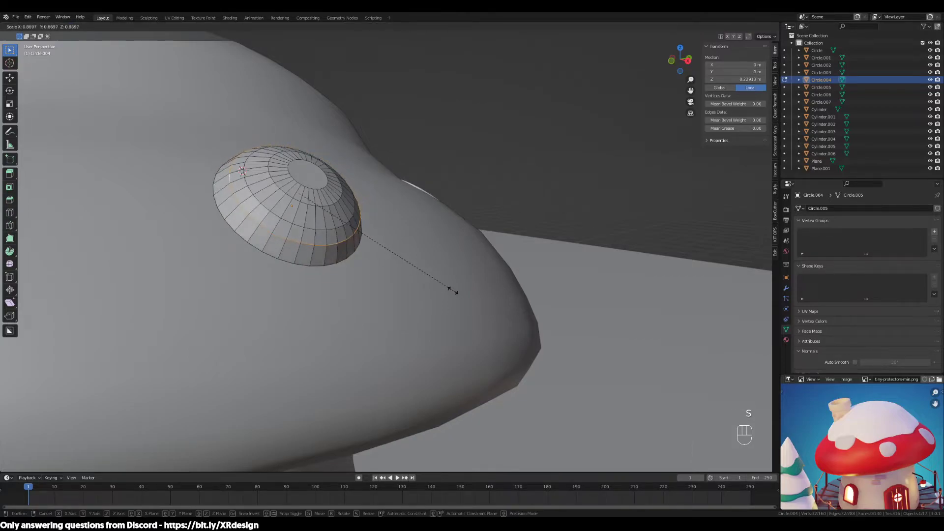
left_click(453, 293)
middle_click_drag(453, 293, 503, 292)
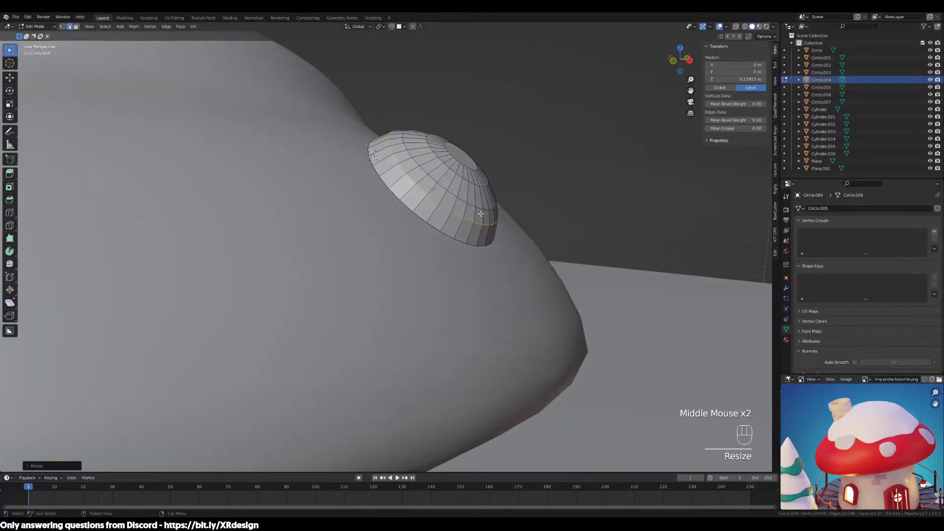
Select all faces of the domed spot and flatten them by scaling along the local Z.
key("3")
left_click(465, 155)
key("ctrl+KP_Add")
key("ctrl+KP_Add")
key("ctrl+KP_Add")
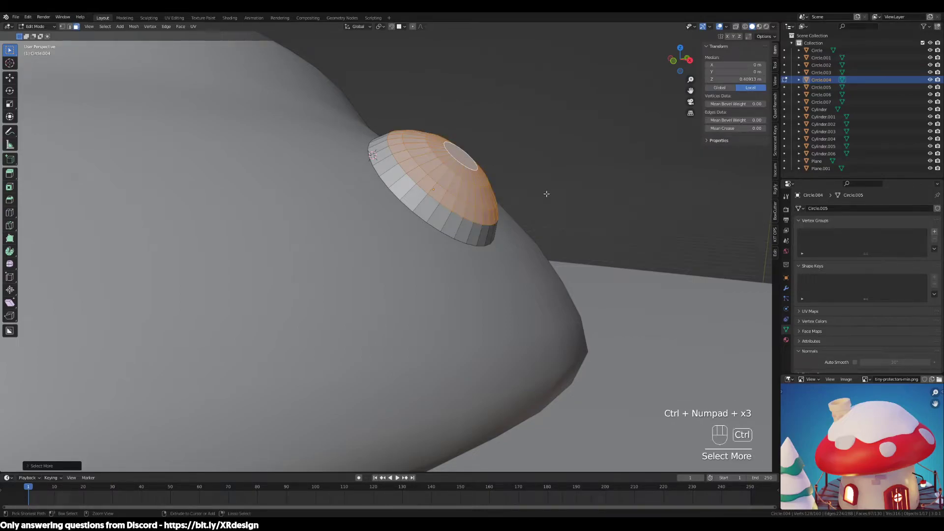
key("ctrl+KP_Add")
scroll(523, 223, "down", 2)
middle_click_drag(522, 223, 588, 308)
scroll(589, 308, "up", 3)
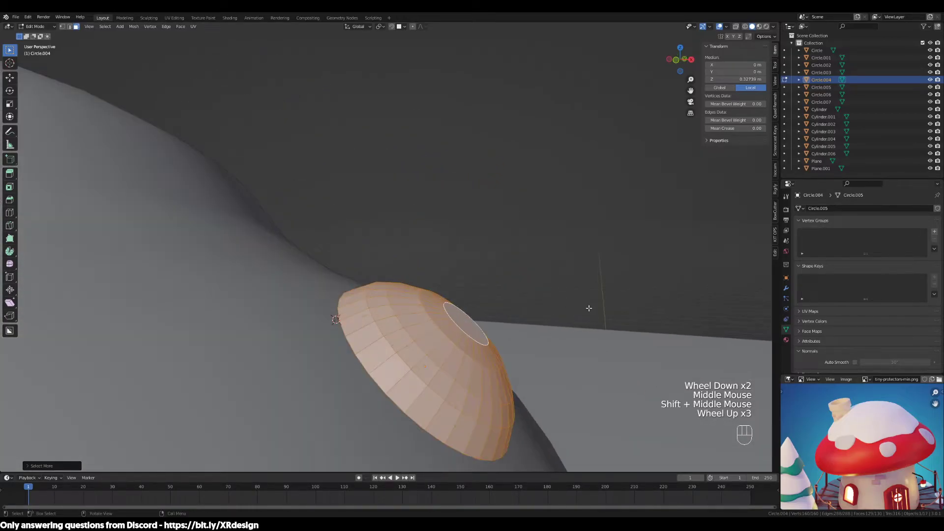
key("ctrl+KP_Add")
key("s")
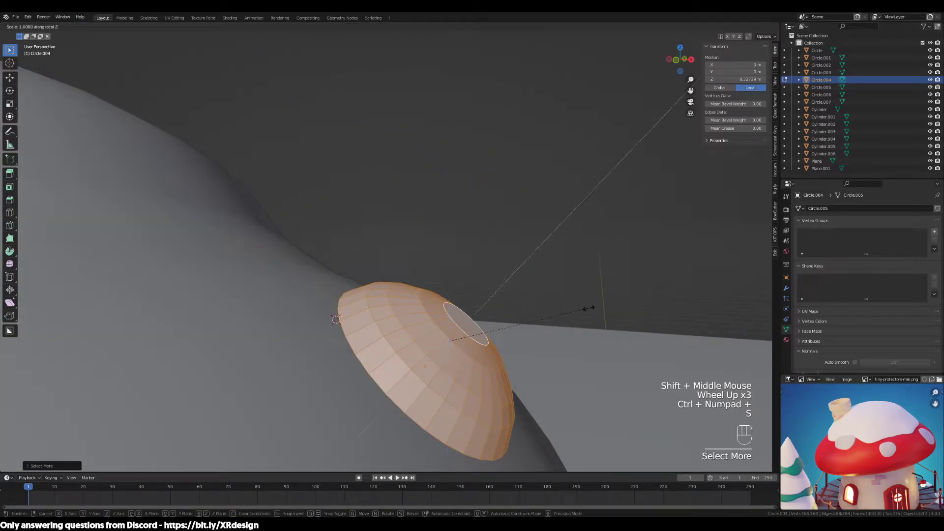
left_click(554, 311)
Shift the flattened spot's mesh along its local Z to seat it on the cap surface.
middle_click_drag(554, 310, 574, 302)
scroll(560, 314, "down", 2)
key("g")
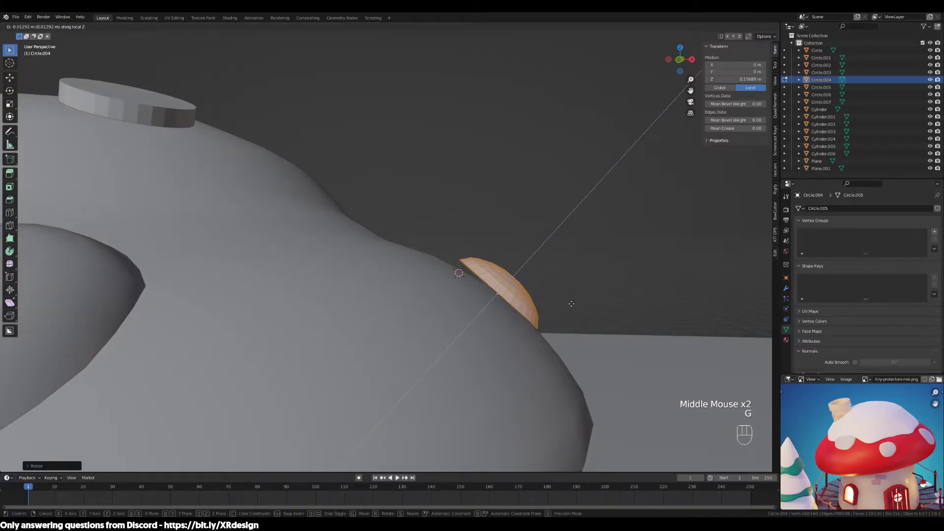
left_click(563, 313)
Leave mesh editing and shade the domed spot smooth.
scroll(559, 320, "down", 2)
middle_click_drag(558, 320, 530, 339)
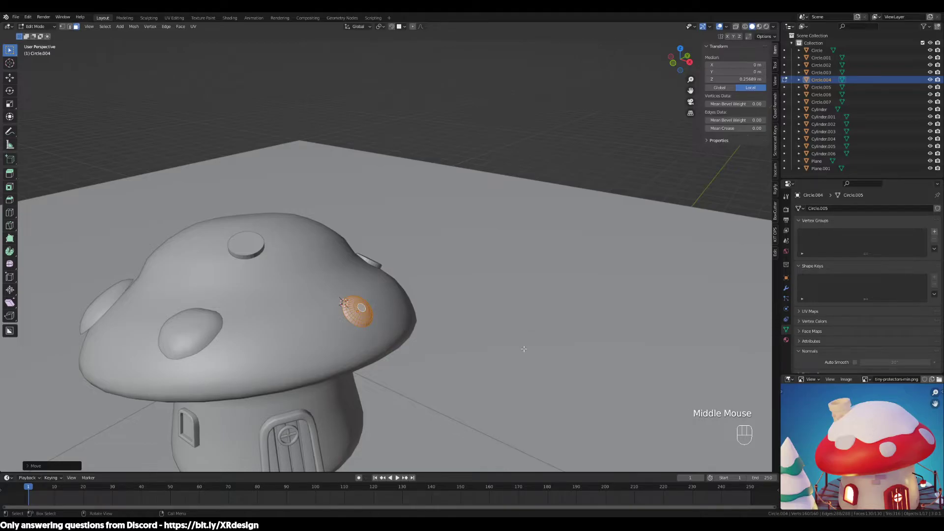
middle_click_drag(453, 354, 435, 260, "shift")
left_click(497, 346)
key("Tab")
left_click(435, 260)
left_click(319, 296)
right_click(319, 295)
left_click(310, 291)
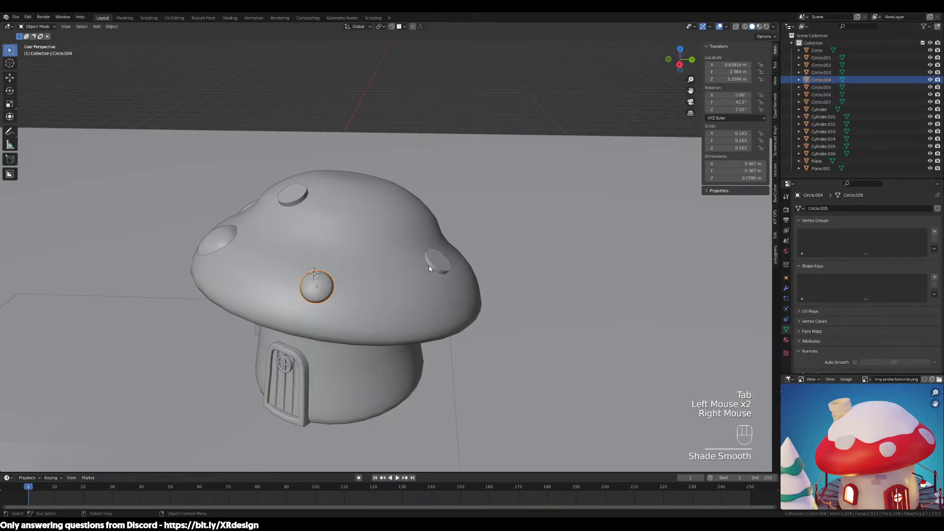
Enable Auto Smooth on the domed spot with an angle of 60°.
left_click(439, 263)
middle_click_drag(438, 263, 428, 268)
left_click(337, 281)
scroll(337, 281, "up", 2)
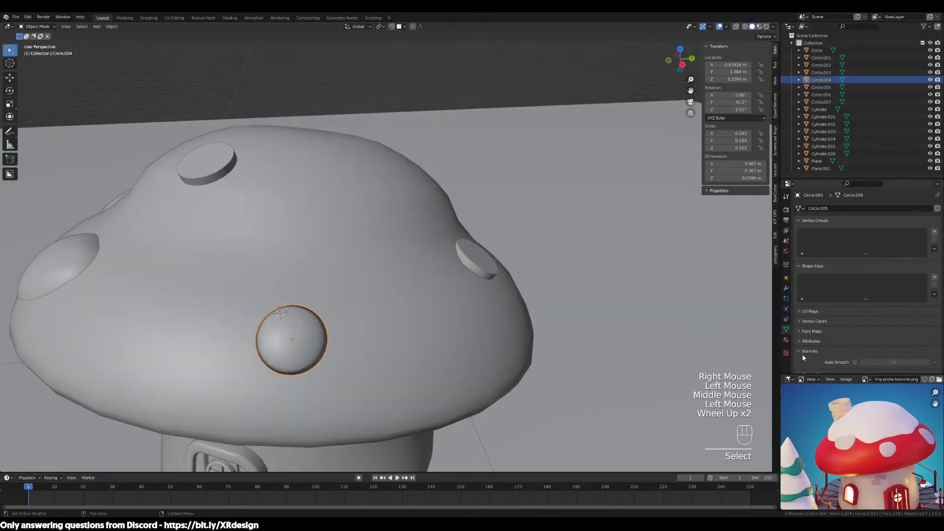
left_click(855, 362)
left_click(896, 362)
type("60")
key("Return")
Open the domed spot's mesh and pull a patch of faces on its side away from the door outward with proportional editing.
key("Tab")
key("1")
scroll(332, 331, "up", 2)
key("3")
middle_click_drag(332, 330, 371, 345, "shift")
key("3")
left_click(312, 359)
middle_click_drag(312, 359, 407, 343, "shift")
middle_click_drag(333, 335, 504, 315, "shift")
scroll(451, 291, "up", 2)
left_click_drag(455, 285, 479, 255)
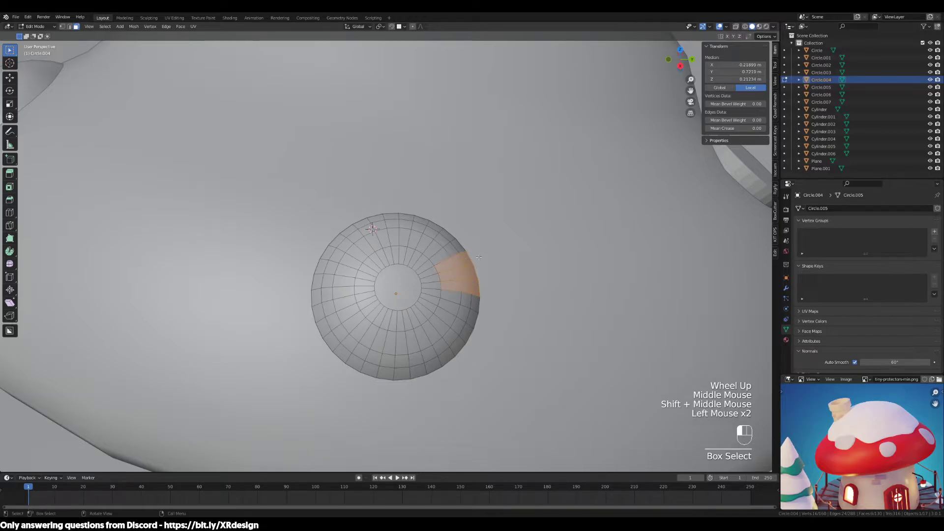
key("g")
right_click(510, 265)
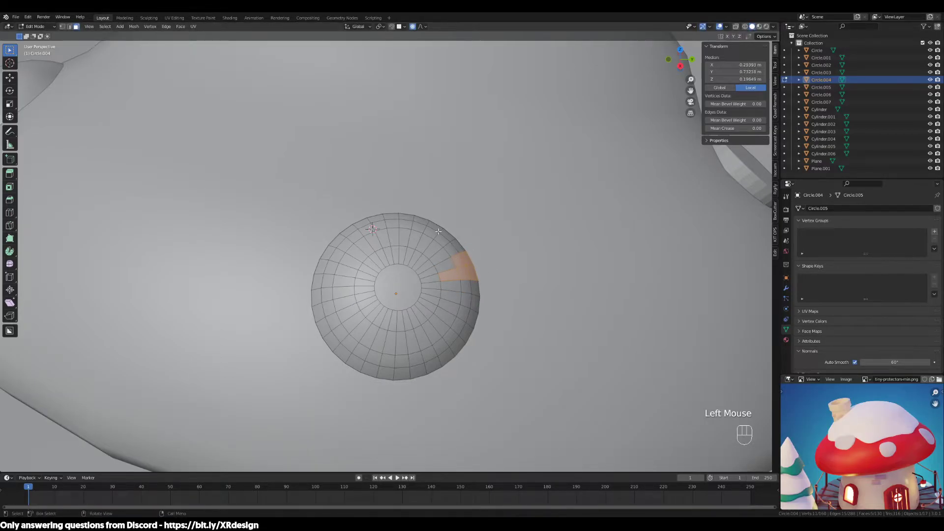
key("g")
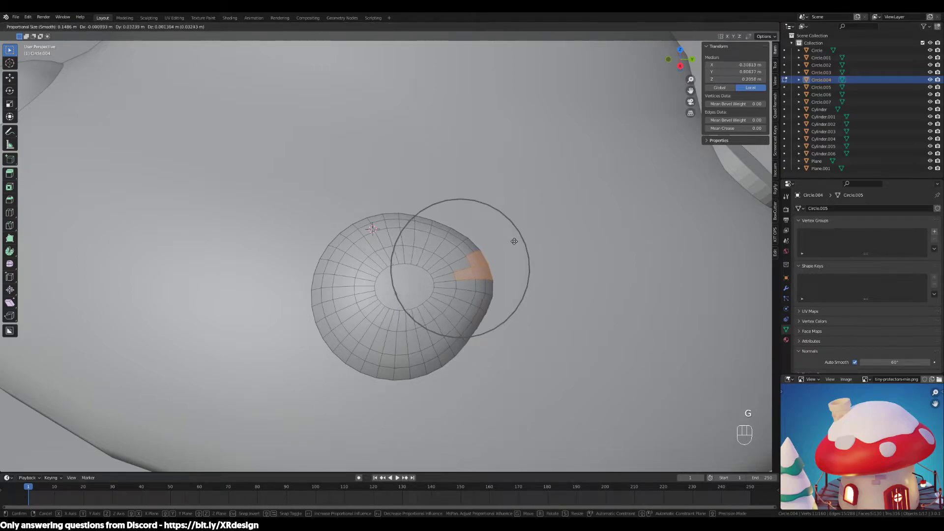
left_click(520, 243)
Pull the faces at the spot's lower edge outward about 0.03 m with proportional editing.
left_click(388, 363)
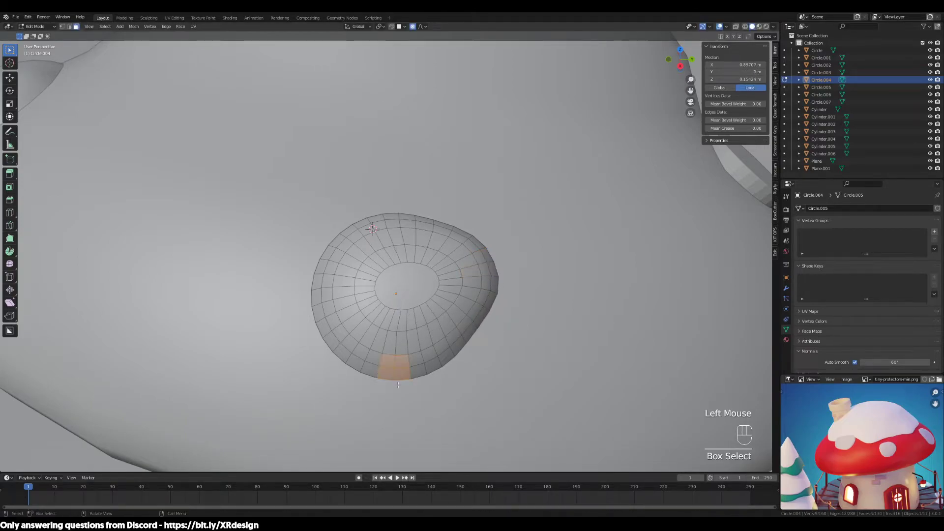
key("g")
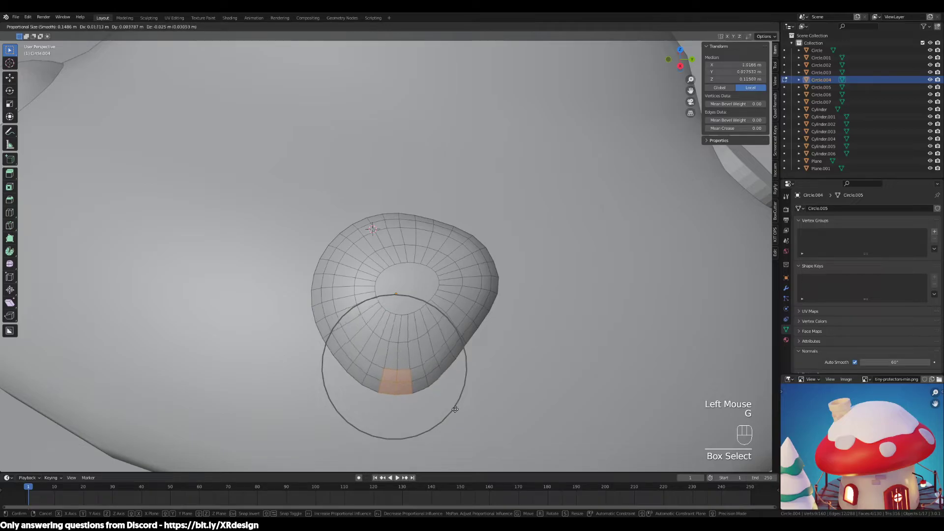
left_click(450, 406)
Push two face patches along the spot's upper edge inward with proportional editing and leave mesh editing.
left_click(335, 251)
key("g")
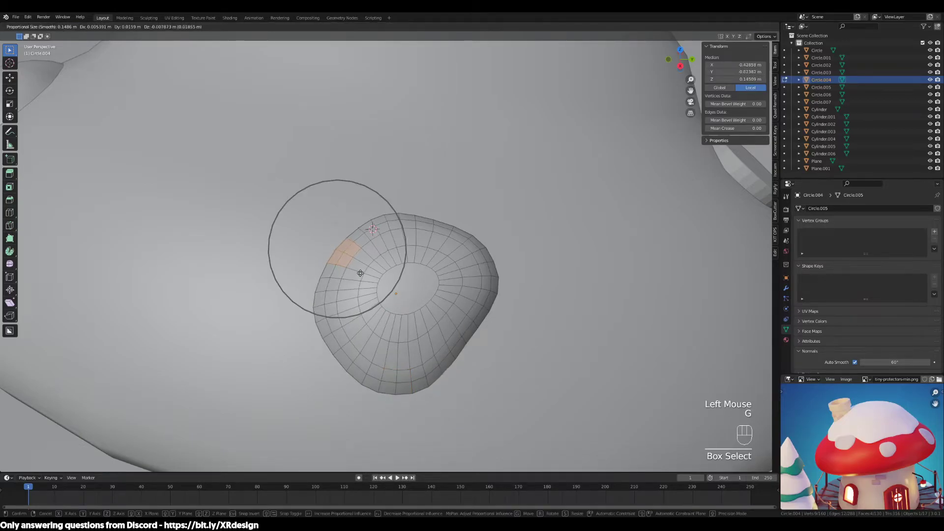
left_click(354, 269)
left_click(383, 230)
key("g")
left_click(381, 236)
key("Tab")
scroll(435, 306, "down", 2)
middle_click_drag(435, 306, 499, 297)
left_click(497, 156)
middle_click_drag(473, 244, 434, 281)
left_click(489, 306, "shift")
middle_click_drag(576, 320, 346, 307)
scroll(471, 317, "down", 3)
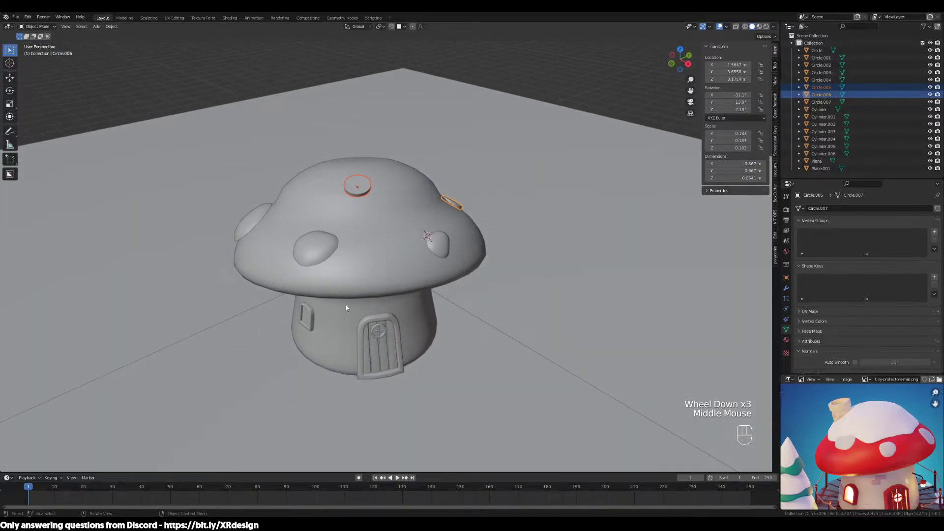
key("Delete")
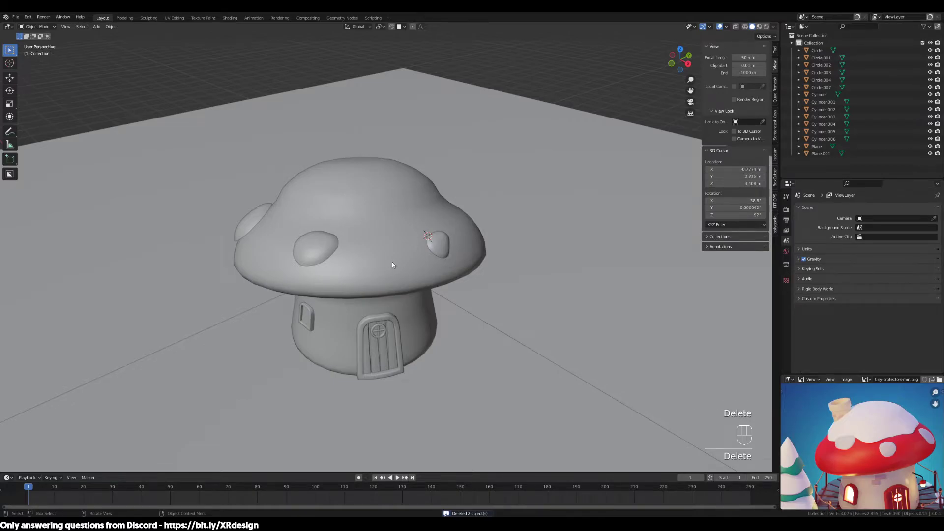
key("ctrl+z")
Duplicate the disc on the upper cap with snapping on, place the copy toward the cap's back, and enlarge it to about 0.55 m across.
middle_click_drag(466, 243, 447, 228)
left_click(480, 231)
left_click(481, 231)
left_click(481, 231)
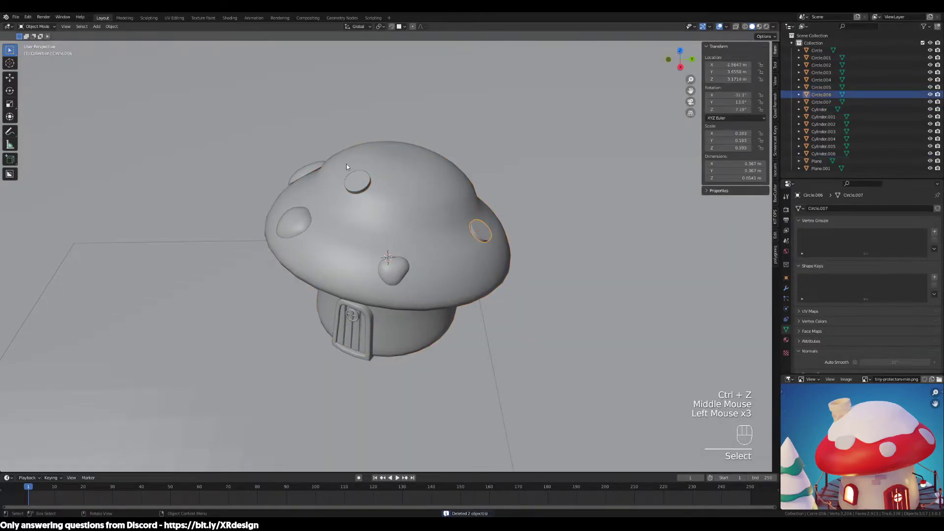
left_click(358, 182)
middle_click_drag(501, 239, 407, 290, "shift")
scroll(394, 266, "up", 2)
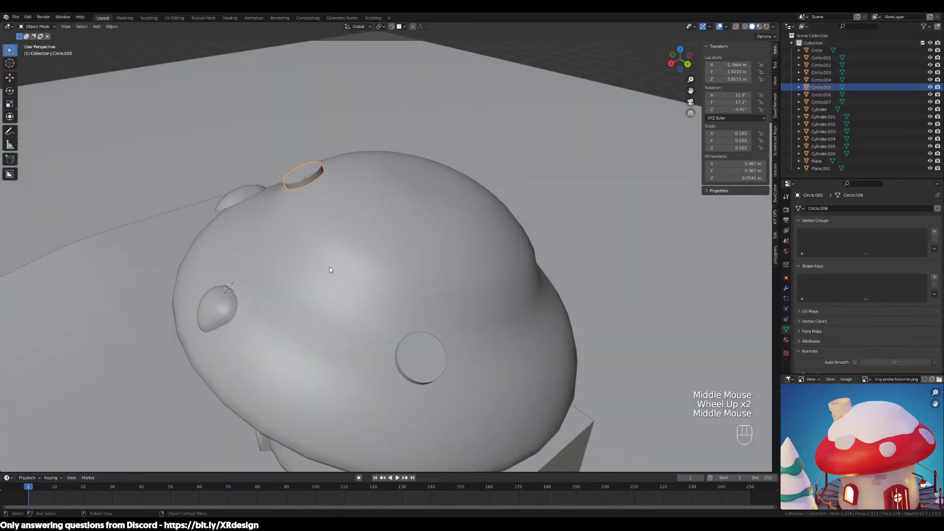
left_click(391, 26)
key("shift+d")
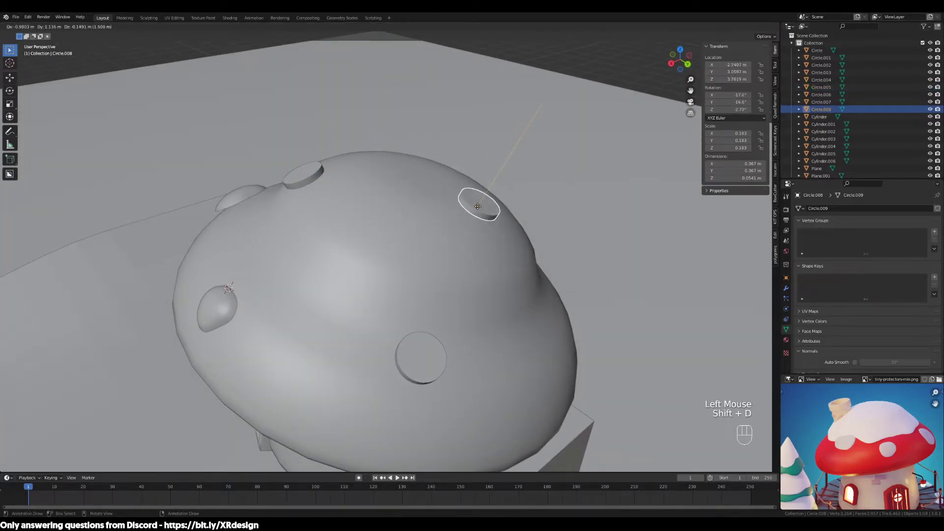
left_click(510, 242)
key("s")
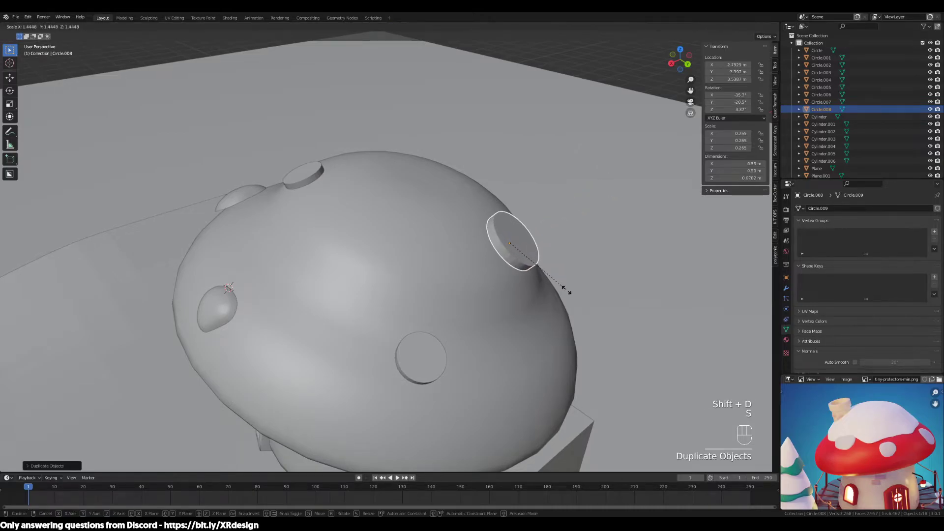
left_click(532, 322)
middle_click_drag(533, 322, 443, 327)
Duplicate the flat disc on the lower bulge, place the copy further around the back, and adjust its size.
left_click(230, 303)
left_click(256, 295)
key("shift+d")
key("s")
left_click(432, 419)
middle_click_drag(431, 419, 464, 219)
key("s")
left_click(512, 381)
Move the large flat disc at the back of the cap to a new spot on the upper dome.
scroll(500, 369, "down", 3)
left_click(463, 226)
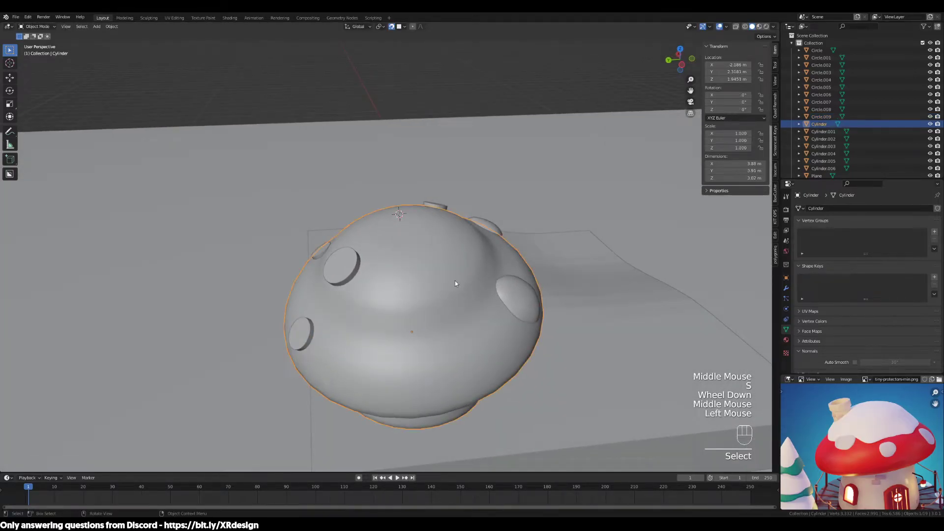
middle_click_drag(455, 280, 394, 221)
left_click(337, 266)
key("g")
left_click(362, 261)
Duplicate the large disc from the upper dome onto the lower bulge at the back and scale it to about 0.51 m across.
left_click(445, 211)
left_click(344, 286)
left_click(359, 274)
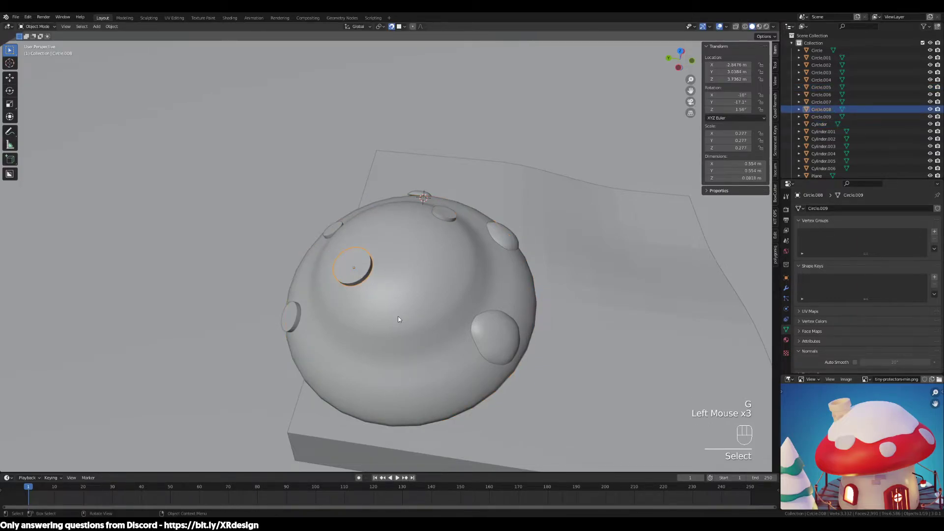
key("shift+d")
left_click(414, 415)
key("s")
left_click(424, 379)
key("s")
left_click(432, 379)
Reposition the new disc along the lower bulge beside the large rounded spot.
middle_click_drag(432, 379, 367, 323)
key("g")
left_click(330, 343)
scroll(438, 293, "up", 2)
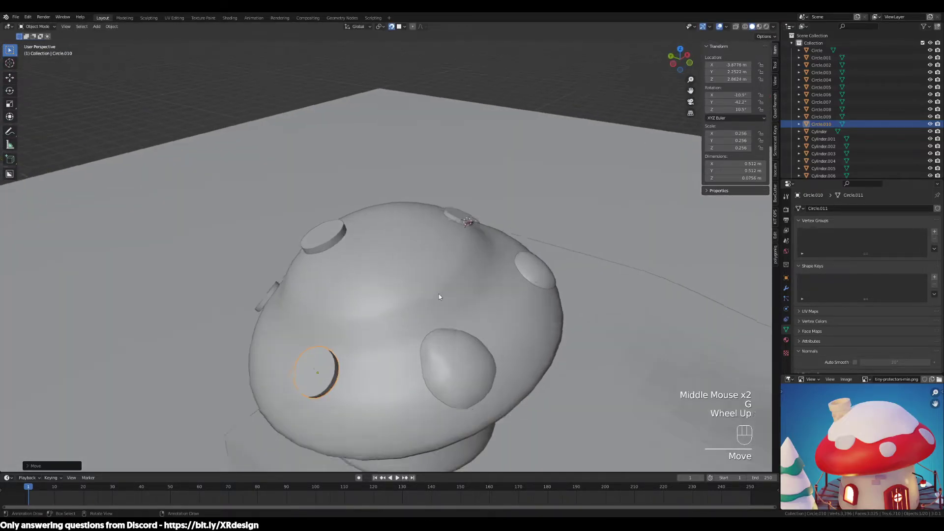
Examine the flat discs around the back and sides of the cap from several angles.
left_click(491, 209)
left_click(622, 299)
middle_click_drag(614, 338, 592, 341)
left_click(496, 204)
middle_click_drag(439, 230, 321, 251)
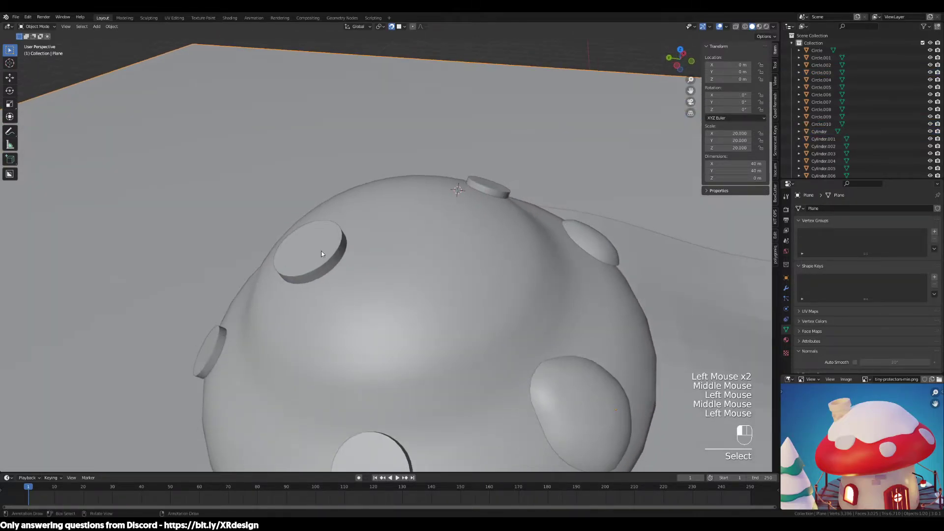
left_click(366, 271)
middle_click_drag(367, 271, 464, 266)
left_click(275, 311)
left_click(523, 422)
left_click(283, 316)
left_click(321, 281)
left_click(321, 281)
middle_click_drag(404, 315, 455, 332)
left_click(338, 251)
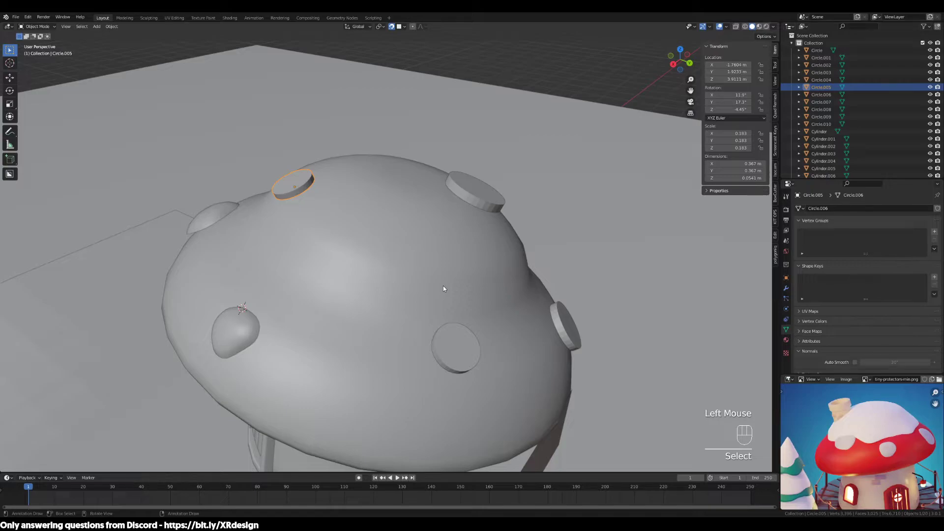
left_click(466, 372)
Select the five flat discs around the cap together and enter Edit Mode on all of them.
left_click(488, 215)
left_click(488, 215)
left_click(308, 196, "shift")
left_click(455, 348, "shift")
left_click(567, 332, "shift")
middle_click_drag(613, 329, 502, 254)
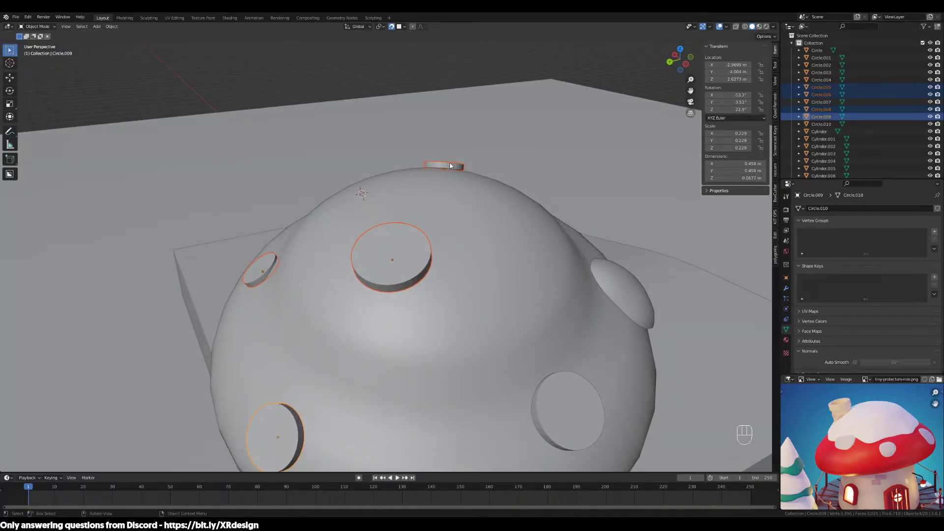
left_click(566, 408, "shift")
middle_click_drag(533, 342, 620, 333)
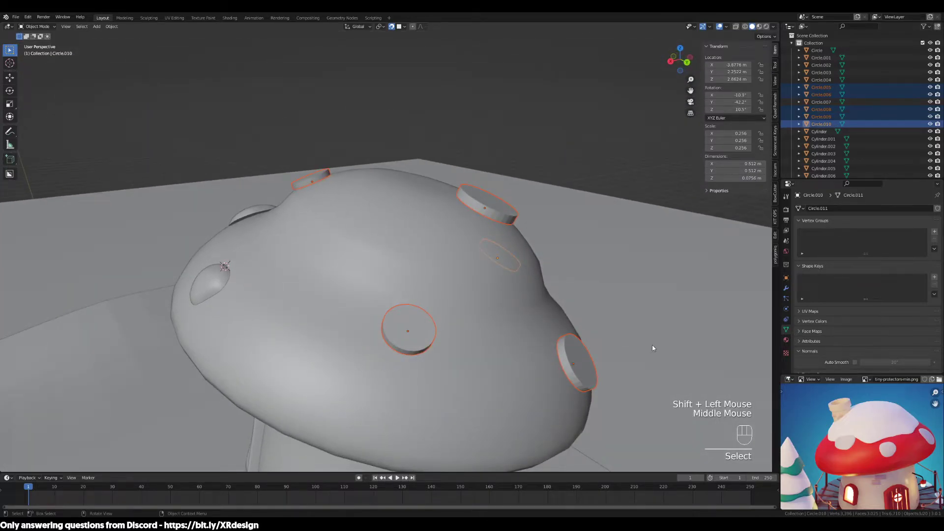
key("Tab")
Inset the top faces of the five discs three times to form concentric rings around a small centre face.
middle_click_drag(652, 344, 578, 355)
scroll(537, 353, "down", 2)
scroll(574, 357, "up", 1)
key("i")
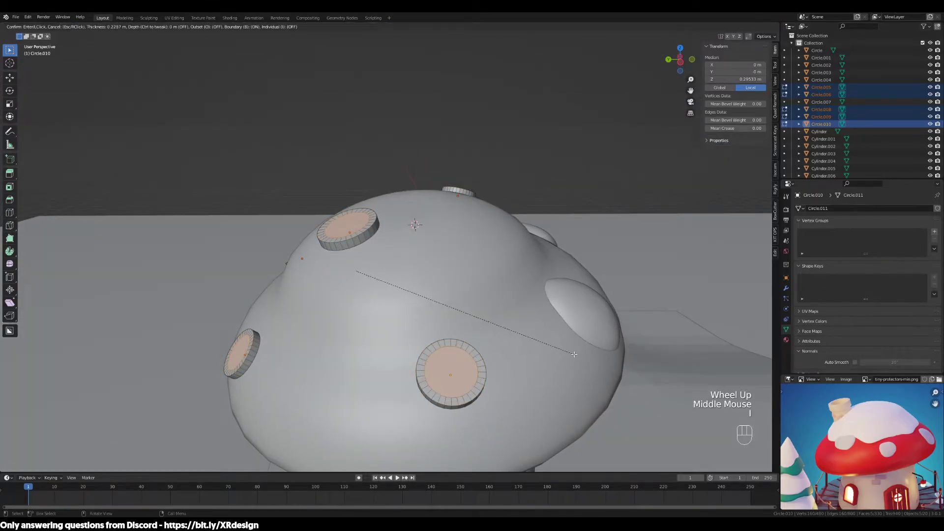
left_click(574, 354)
key("i")
left_click(575, 361)
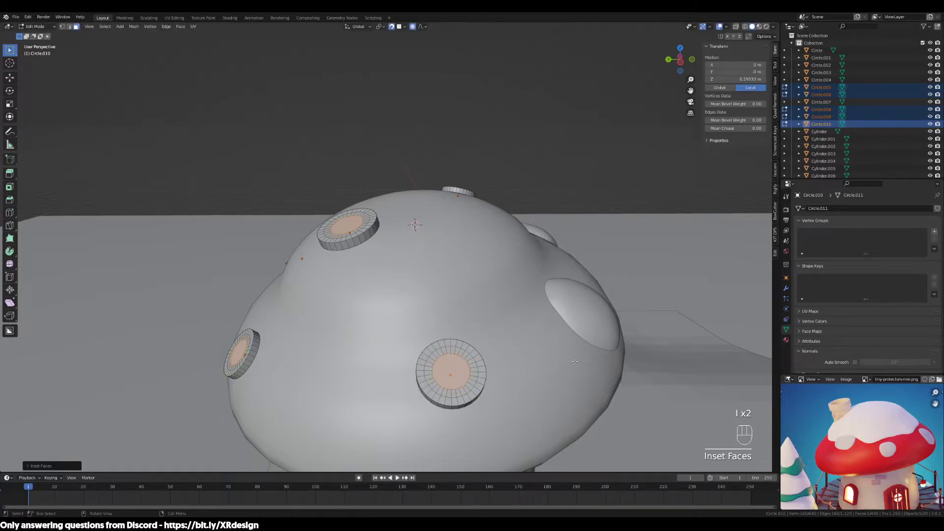
key("i")
left_click(572, 360)
Turn off snapping for the mesh edits on the five discs.
middle_click_drag(571, 360, 534, 98)
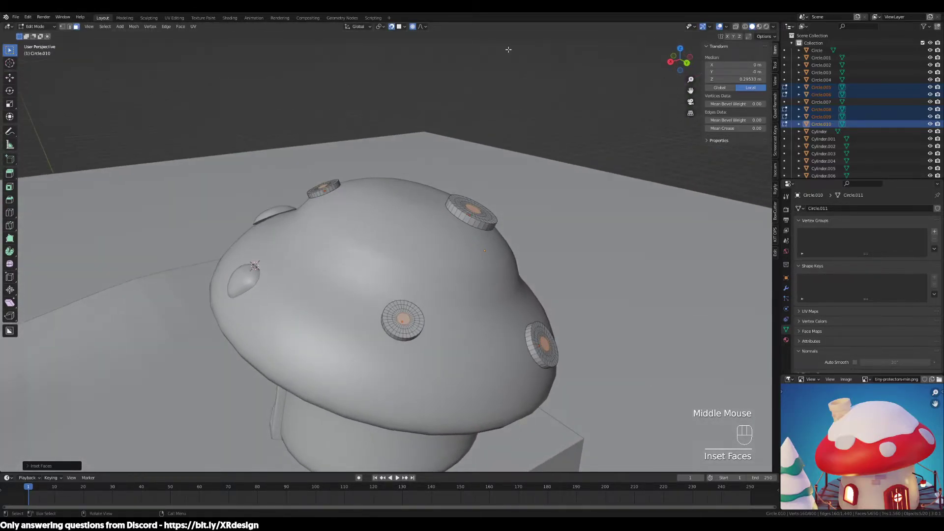
scroll(457, 103, "up", 4)
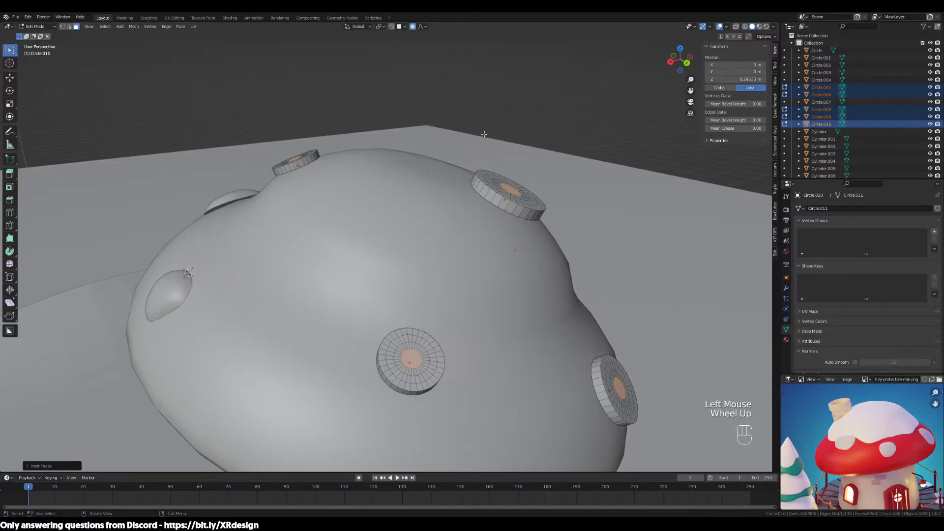
left_click(508, 344)
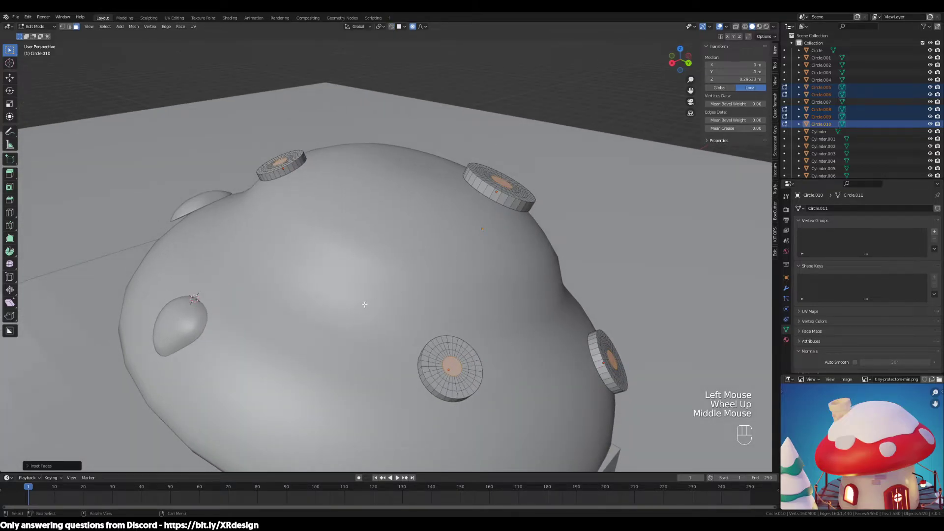
middle_click_drag(290, 261, 476, 210)
scroll(335, 246, "down", 2)
scroll(475, 209, "up", 2)
middle_click_drag(546, 220, 509, 212, "shift")
Try to raise the discs' centre faces along local Z and set the pivot point to Individual Origins.
key("g")
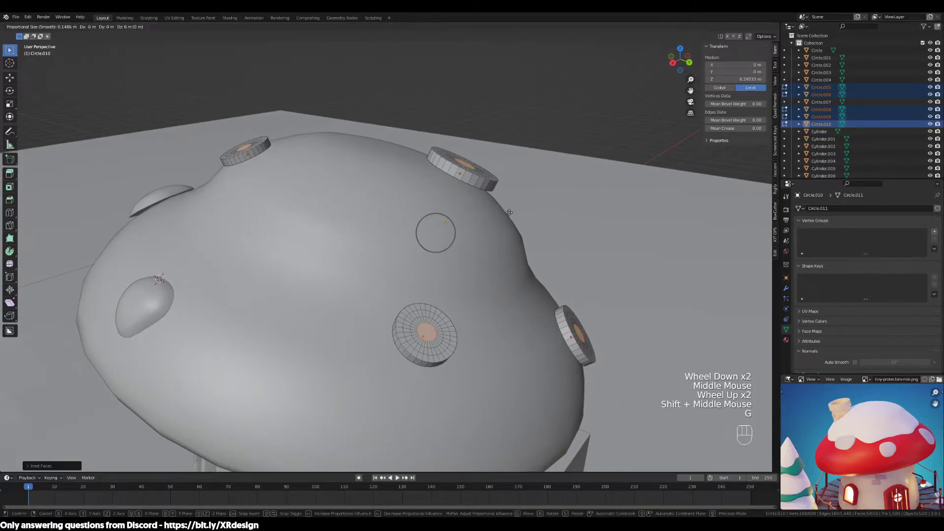
key("z")
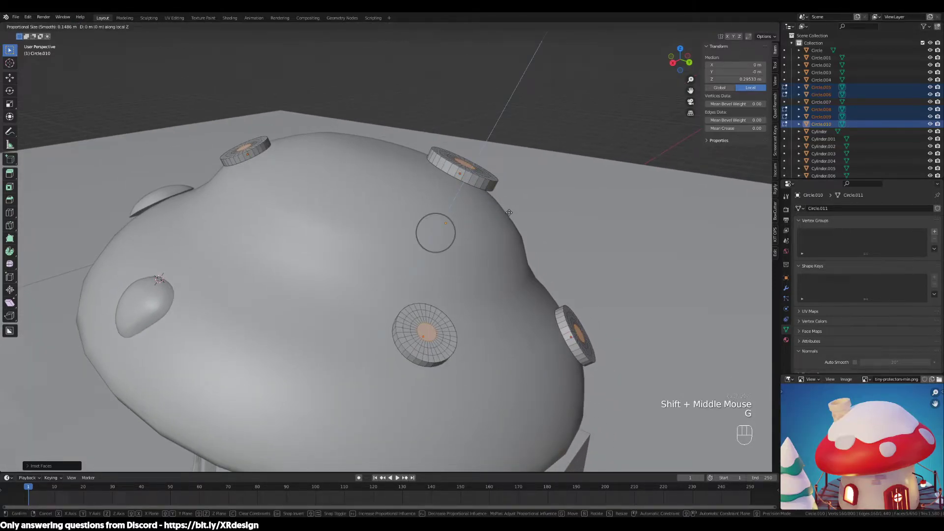
right_click(509, 206)
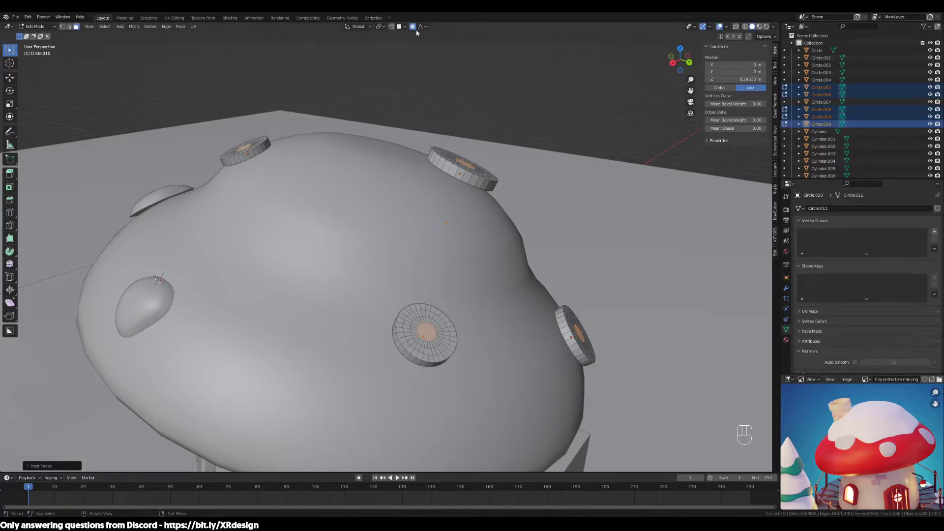
key("period")
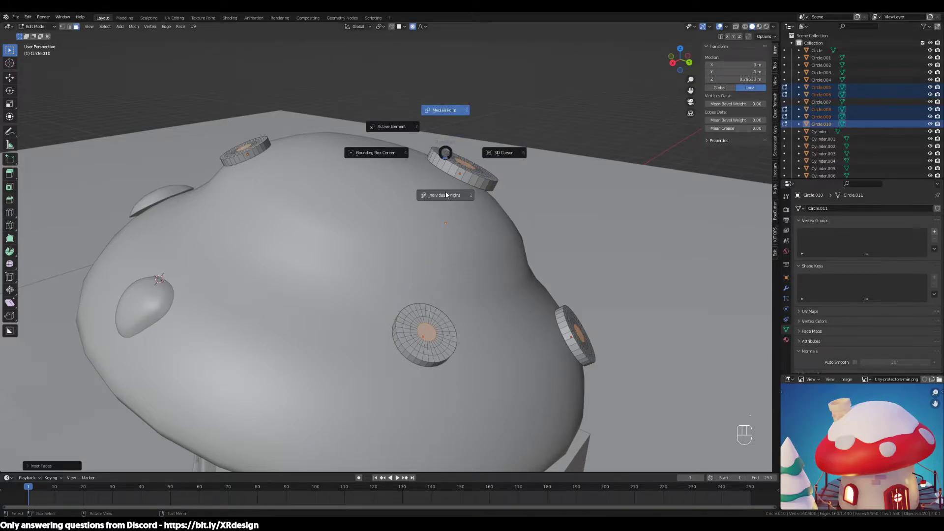
left_click(445, 194)
key("g")
left_click(456, 192)
Try to move the centre face of only the large upper-dome disc in Edit Mode.
key("Tab")
middle_click_drag(456, 192, 485, 183)
left_click(485, 183)
key("Tab")
middle_click_drag(544, 211, 387, 21)
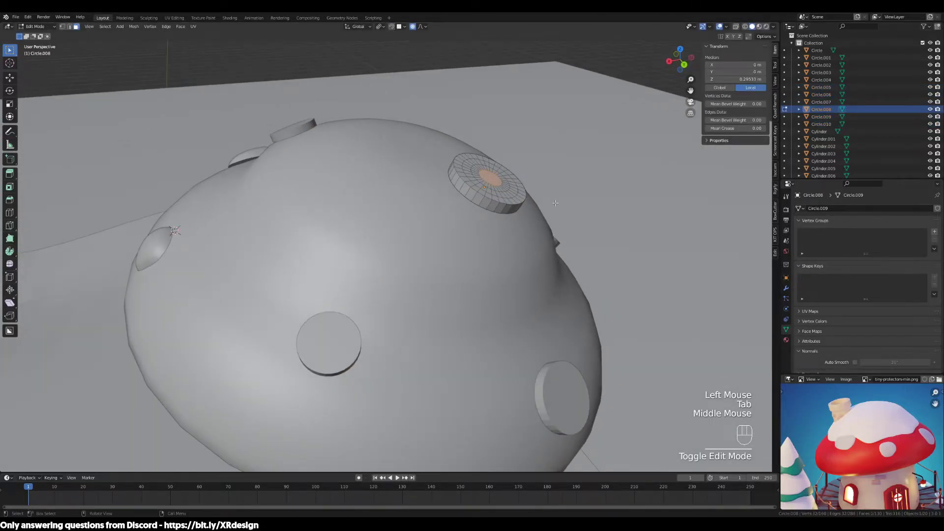
key("g")
scroll(553, 207, "down", 2)
middle_click_drag(553, 207, 482, 276)
key("Tab")
Reselect the five flat discs on the cap and enter Edit Mode on all of them again.
scroll(530, 285, "up", 2)
left_click(492, 320)
left_click(361, 179, "shift")
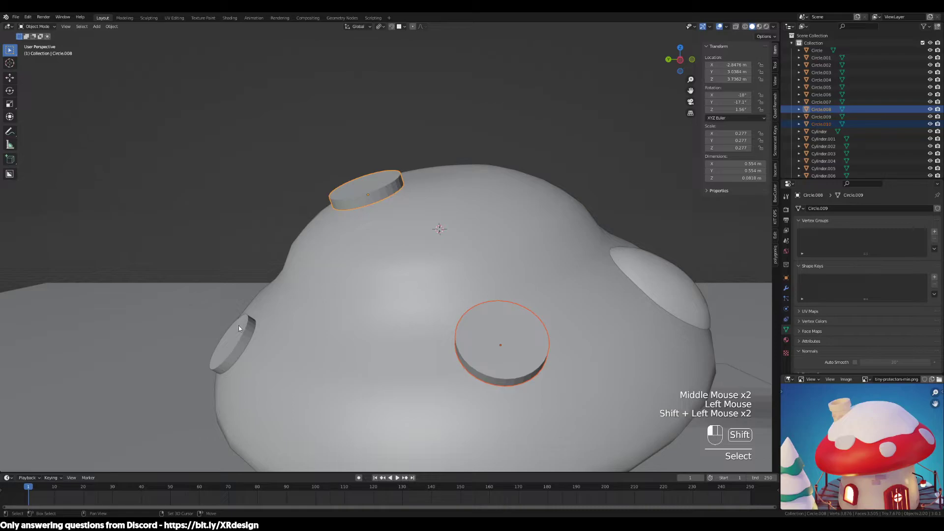
middle_click_drag(238, 326, 337, 320)
left_click(286, 291, "shift")
key("Tab")
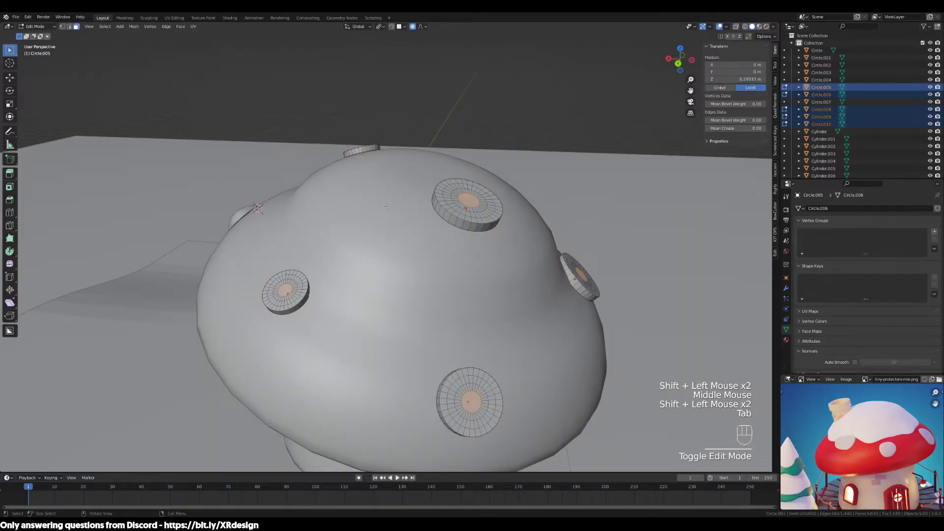
Try to push the centre faces of the five discs outward along local Z with proportional editing.
middle_click_drag(368, 151, 471, 200)
key("a")
left_click(472, 201)
key("ctrl+z")
key("ctrl+z")
key("ctrl+z")
key("g")
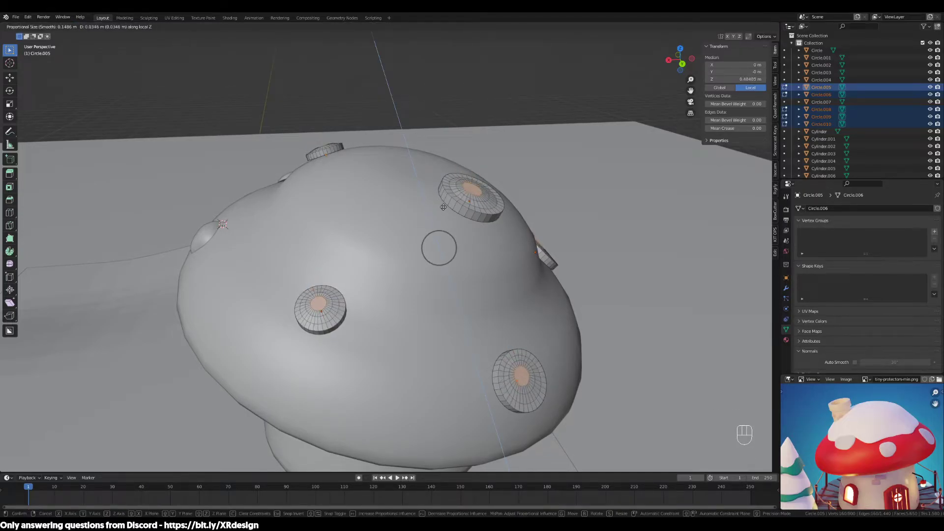
left_click(443, 208)
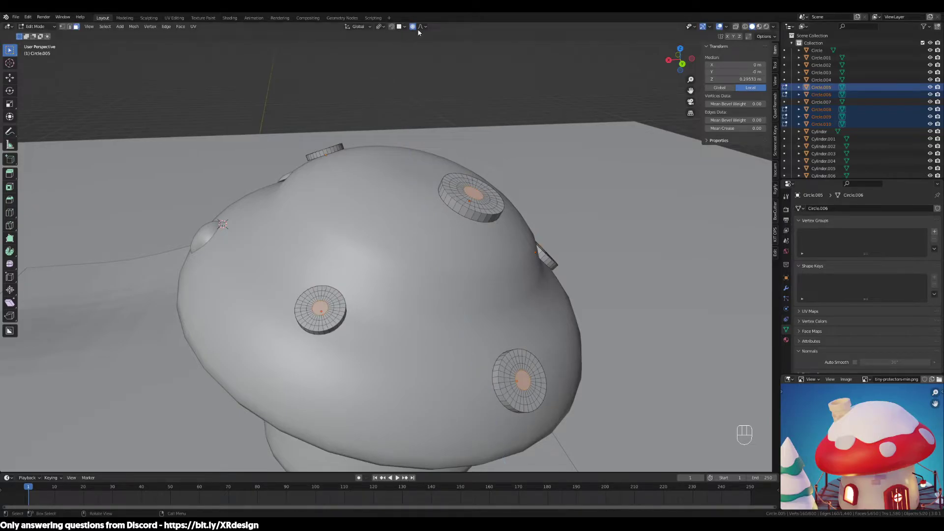
Set the pivot point to 3D Cursor and try to scale the discs' centre faces along local Z.
left_click(383, 27)
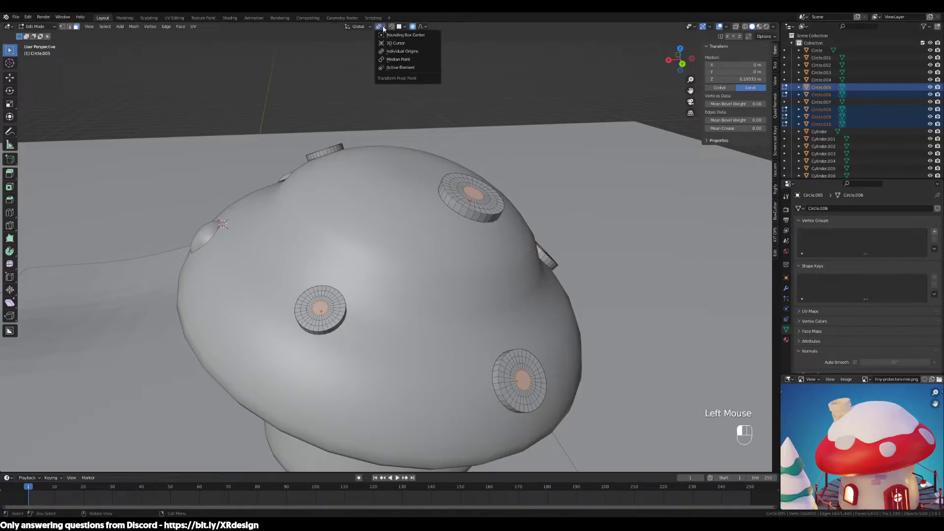
left_click(402, 51)
middle_click_drag(443, 236, 468, 230)
key("s")
key("z")
key("z")
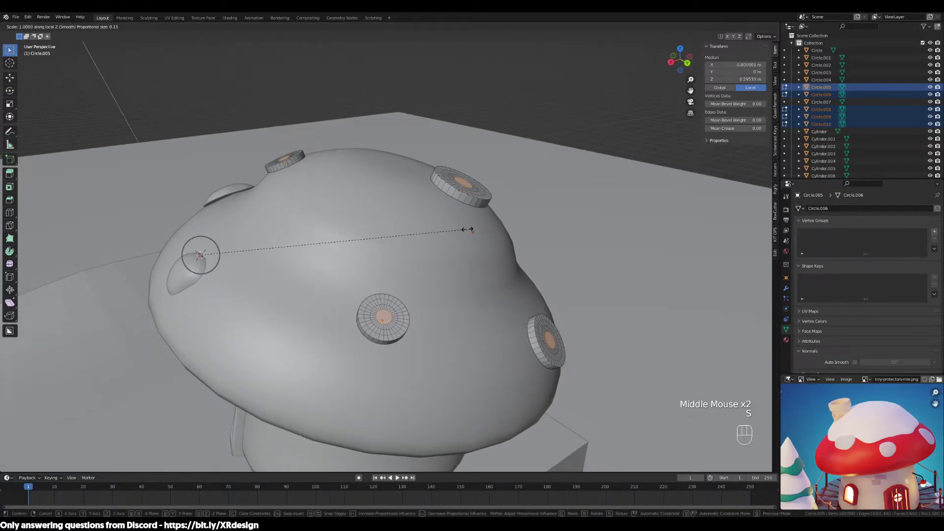
left_click(479, 220)
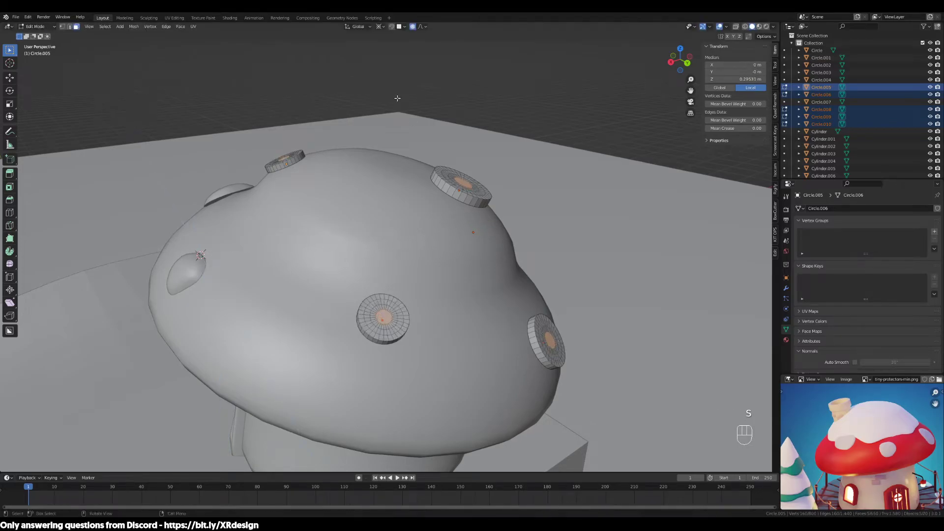
Set the transform orientation to Local and try to move the discs' centre faces.
left_click(400, 28)
left_click(365, 26)
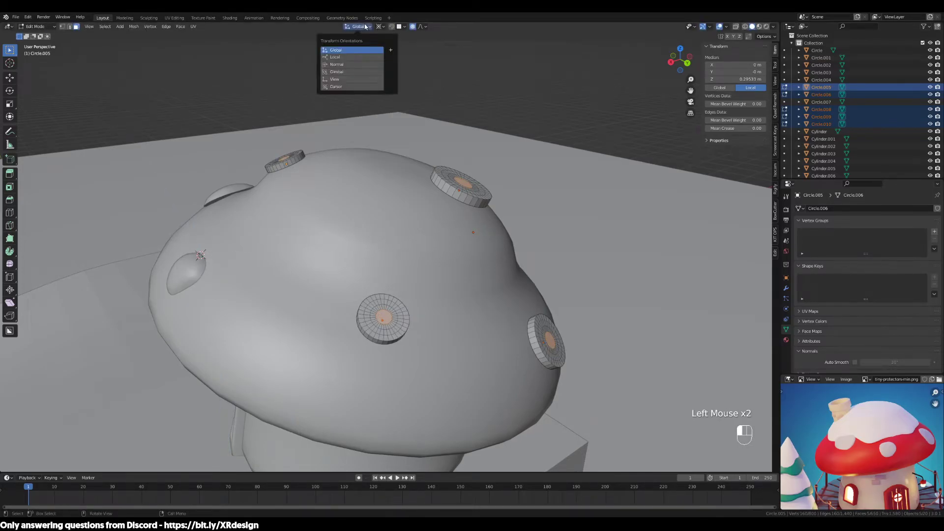
left_click(336, 57)
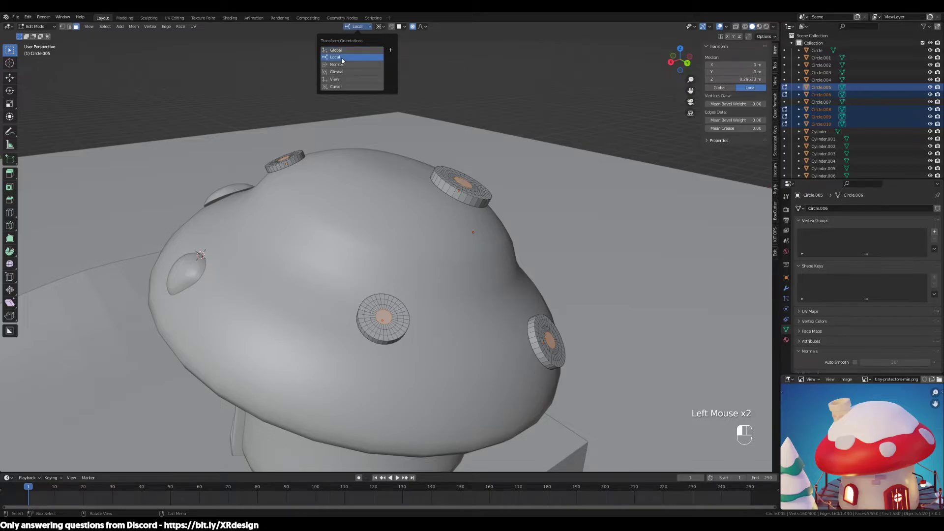
key("g")
right_click(501, 122)
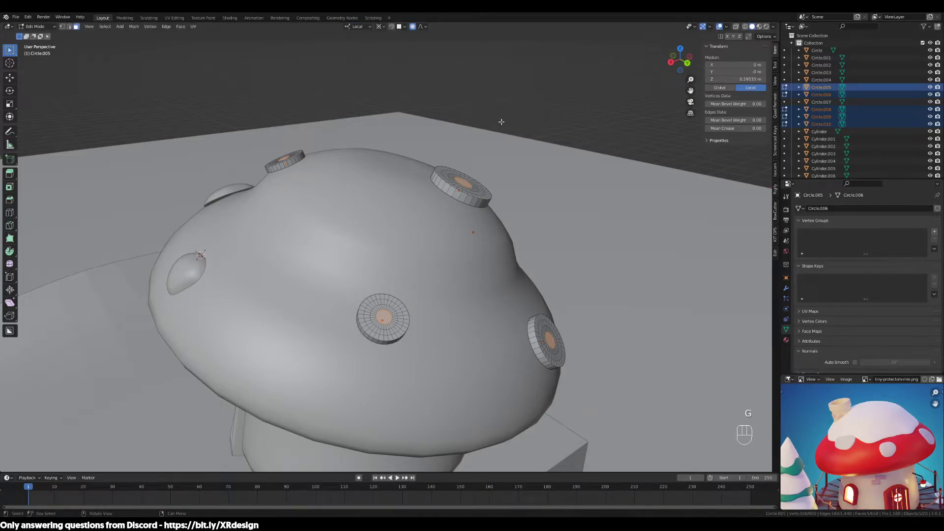
Set the pivot point to Individual Origins and try to move the discs' centre faces along global Z.
left_click(379, 26)
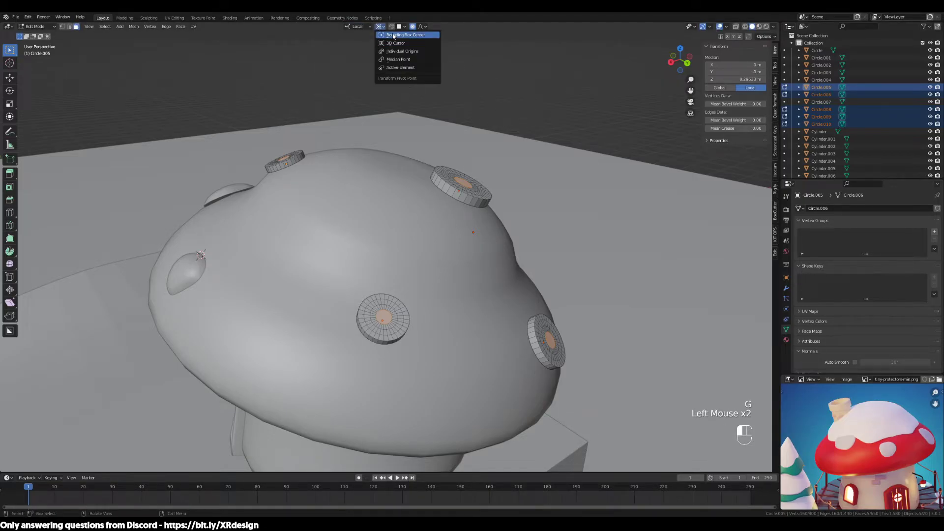
left_click(401, 51)
middle_click_drag(401, 52, 408, 128)
key("g")
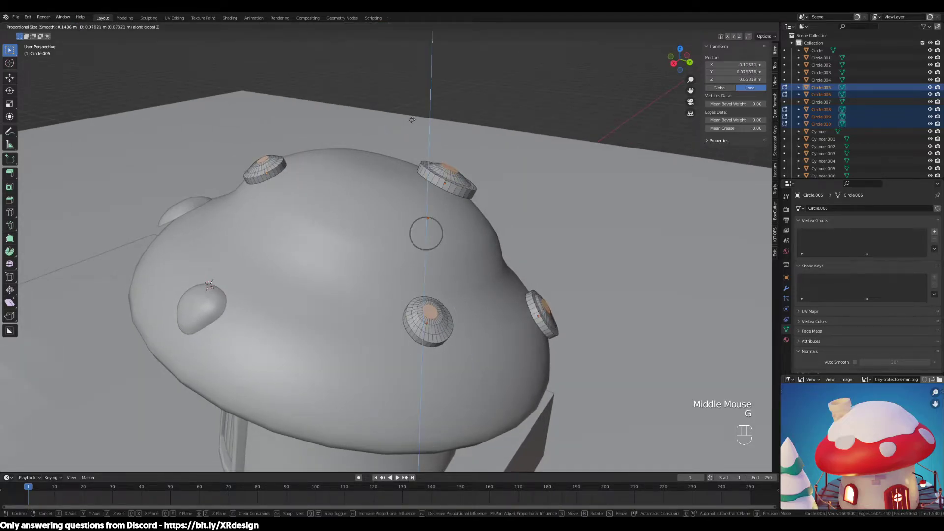
key("g")
key("Escape")
key("Tab")
key("Tab")
Set the transform orientation to Normal and test moving the discs' centre faces along normal Z.
left_click(358, 27)
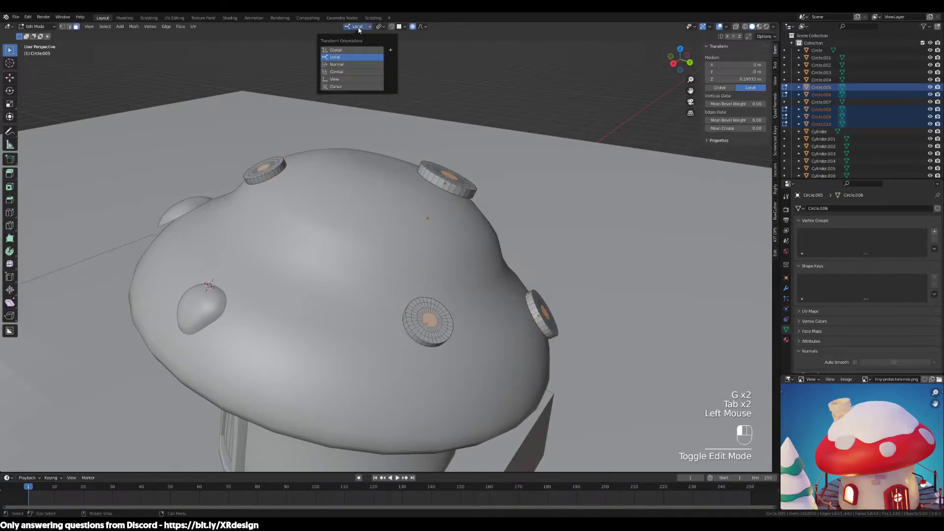
left_click(347, 64)
key("g")
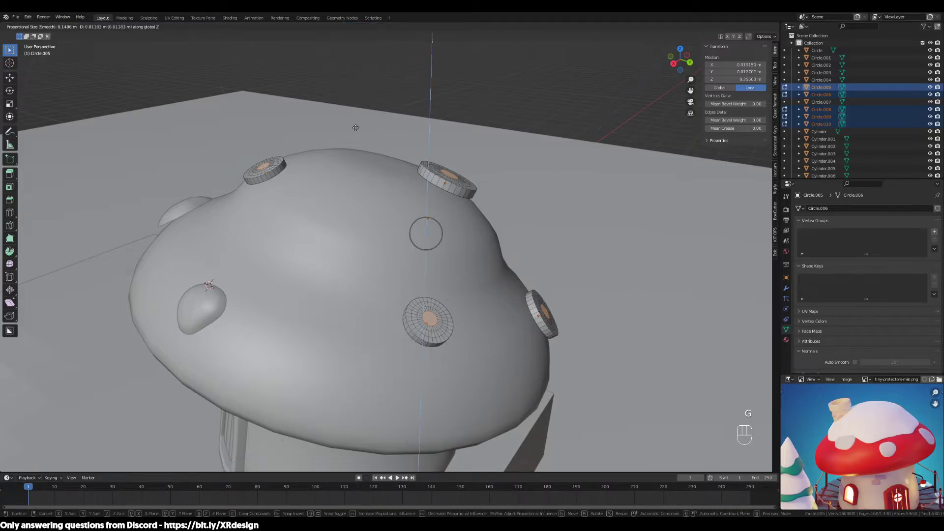
key("z")
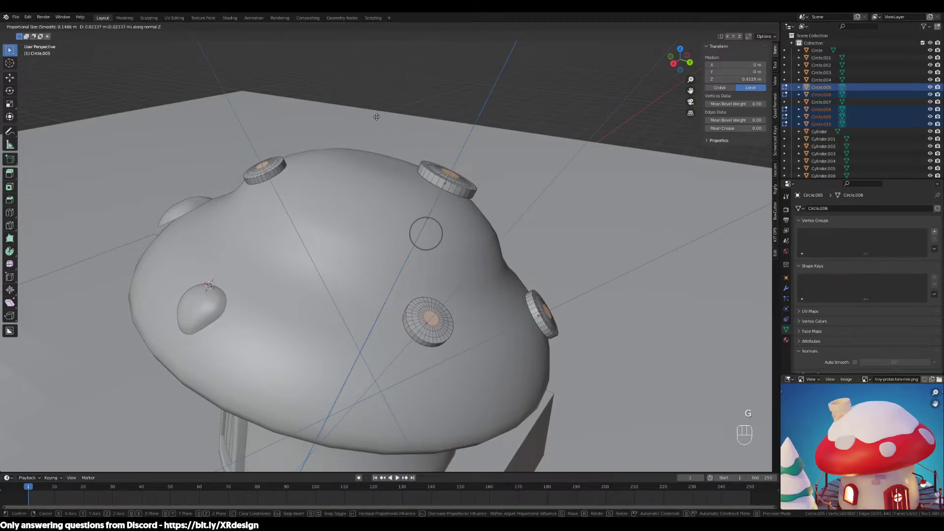
key("Escape")
left_click(364, 27)
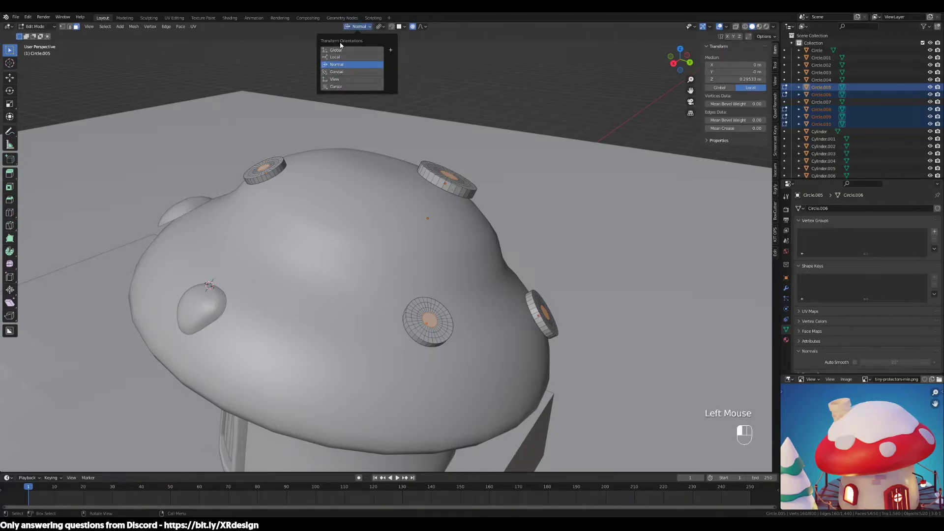
left_click(356, 26)
left_click(358, 25)
left_click(349, 29)
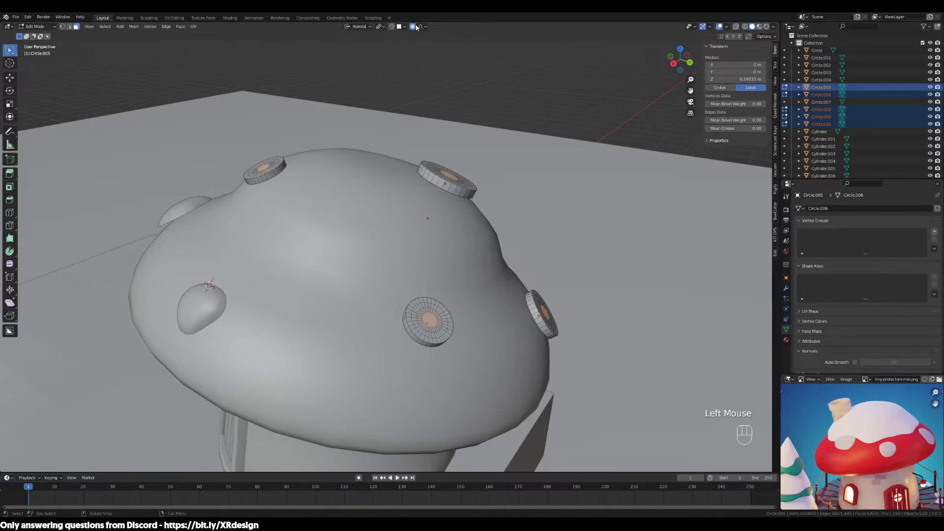
Dome the five discs by raising their centre faces about 0.12 m along normal Z with a proportional size of about 0.26 m.
scroll(521, 192, "up", 2)
middle_click_drag(550, 211, 553, 201)
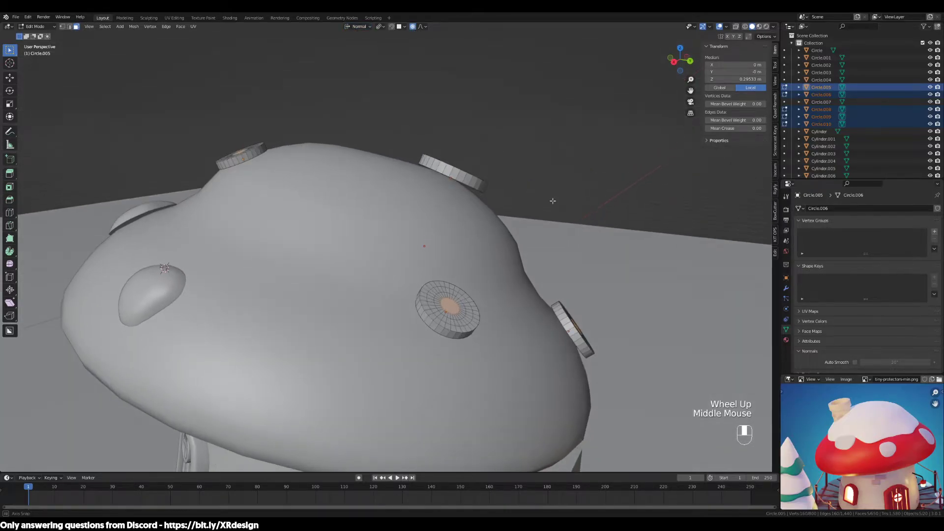
key("g")
key("z")
scroll(571, 167, "down", 6)
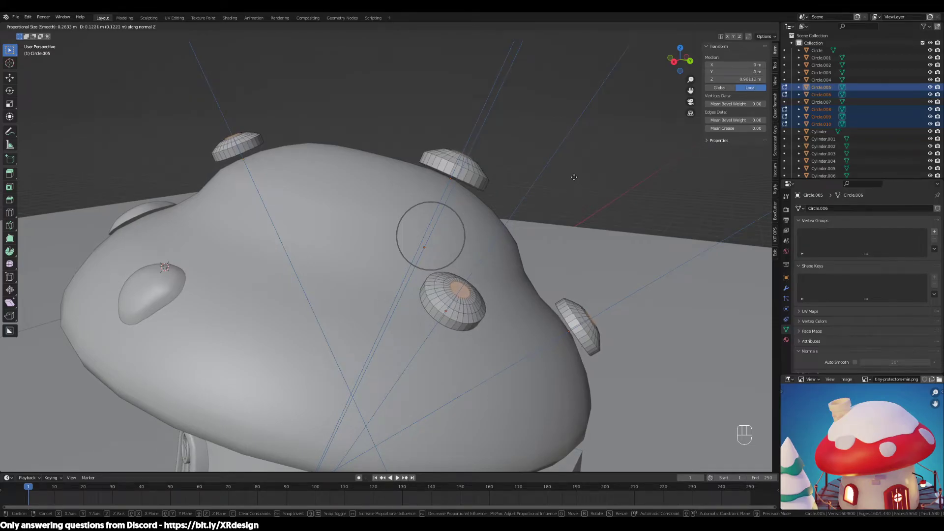
left_click(574, 177)
Bevel the outer rim edge loops of the small domed discs to soften their edges.
middle_click_drag(574, 177, 340, 180)
key("2")
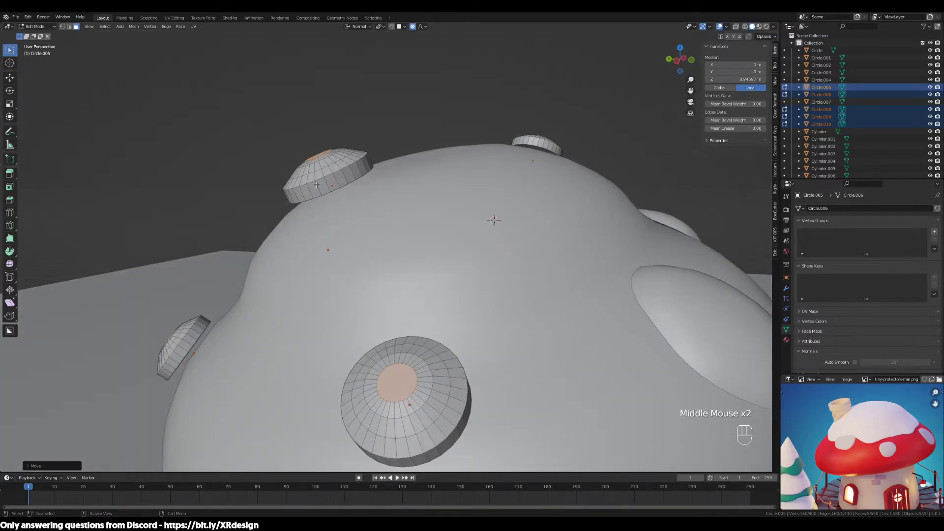
left_click(351, 196, "alt")
scroll(473, 288, "down", 2)
left_click(391, 315, "alt+shift")
middle_click_drag(391, 315, 472, 216)
left_click(343, 327, "alt+shift")
left_click(352, 167, "alt+shift")
key("ctrl+b")
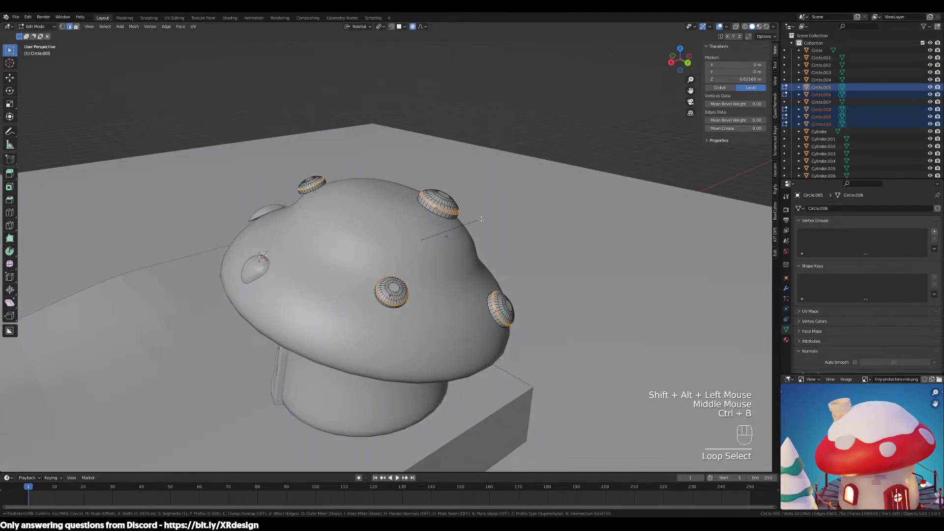
left_click(478, 225)
Examine the beveled discs on the cap in object and edit mode.
key("Tab")
middle_click_drag(438, 246, 474, 250)
middle_click_drag(363, 269, 382, 269)
key("Tab")
middle_click_drag(548, 224, 526, 222)
key("a")
scroll(526, 231, "down", 1)
scroll(527, 221, "up", 2)
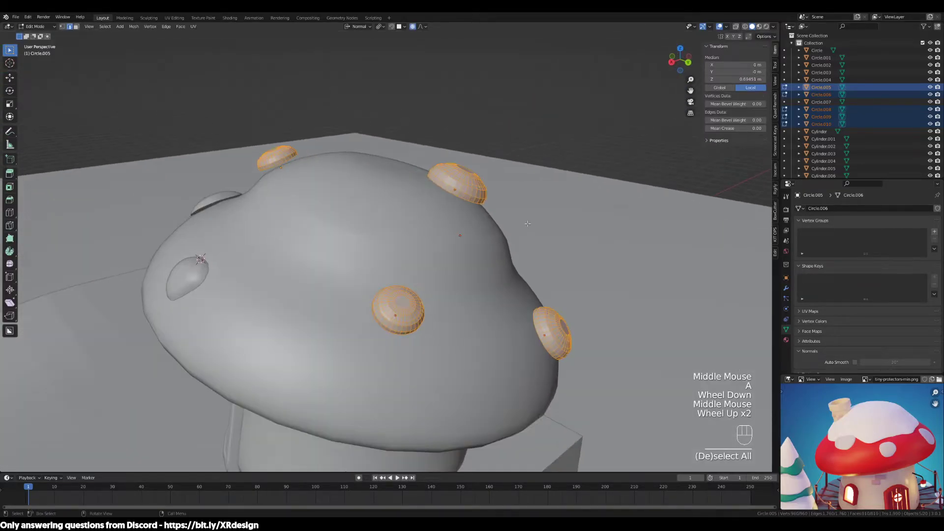
mouse_move(585, 239)
middle_mouse_down()
mouse_move(558, 235)
mouse_move(560, 219)
mouse_move(585, 233)
middle_mouse_up()
key("Tab")
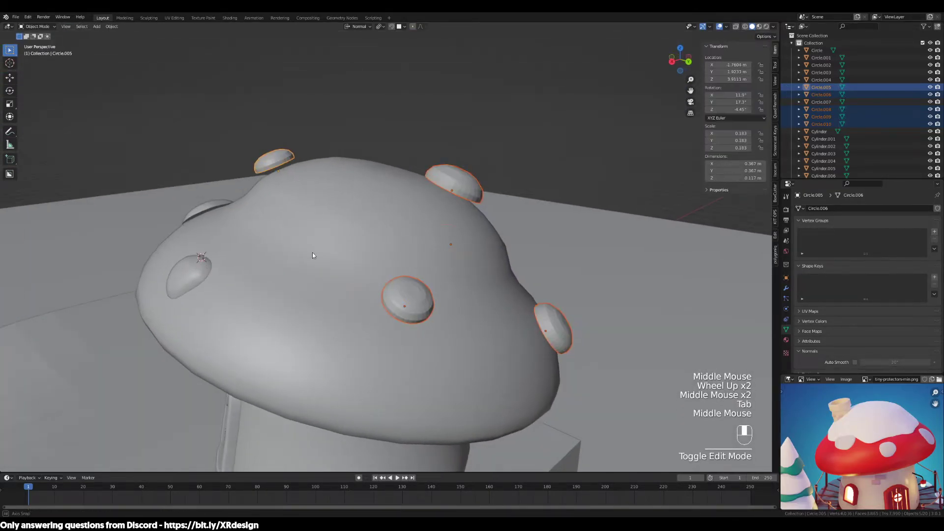
Set the transform orientation to Global and sink all eight raised spots slightly into the cap along their local Z.
middle_click_drag(197, 313, 218, 317)
left_click(218, 320, "shift")
middle_click_drag(188, 249, 532, 282)
left_click(166, 317, "shift")
left_click(166, 236, "shift")
scroll(496, 290, "down", 2)
key("Tab")
scroll(514, 284, "up", 1)
key("Tab")
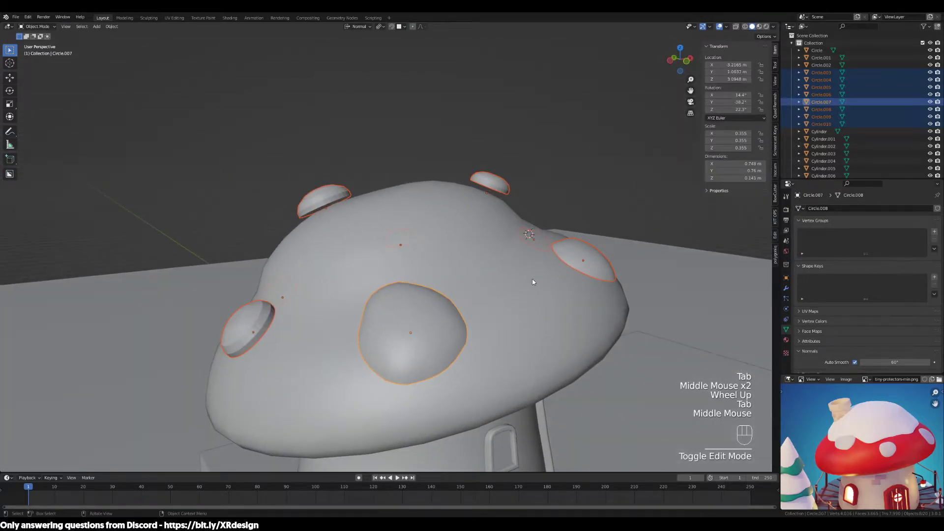
key("g")
right_click(533, 279)
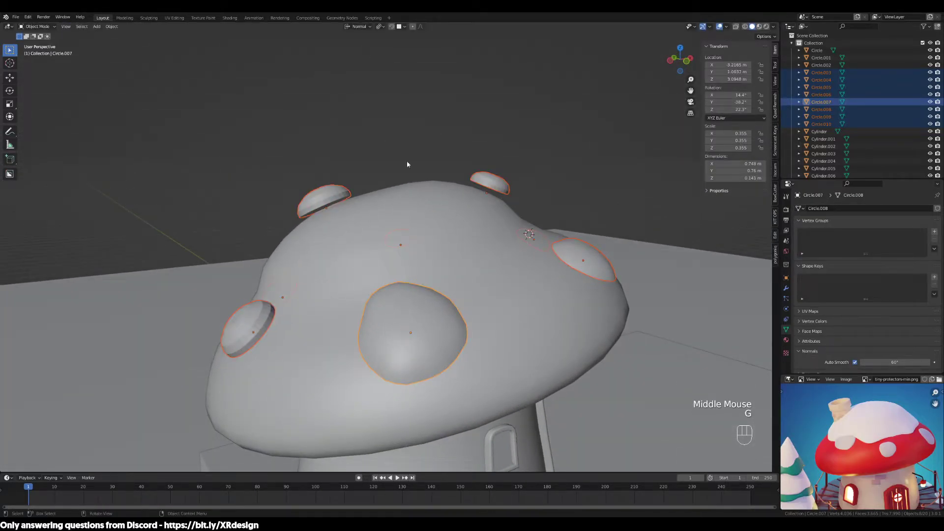
left_click(366, 27)
left_click(354, 47)
key("g")
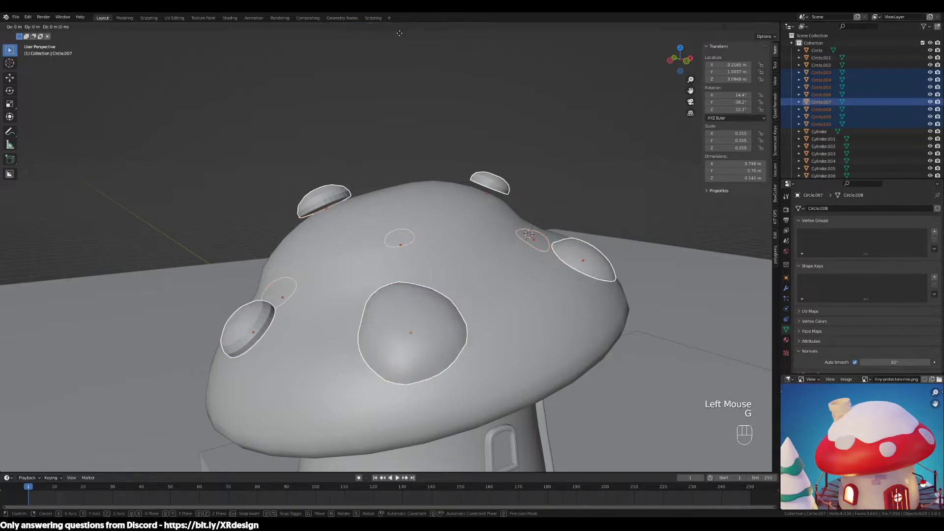
scroll(399, 40, "down", 3)
middle_click_drag(468, 169, 487, 183)
key("z")
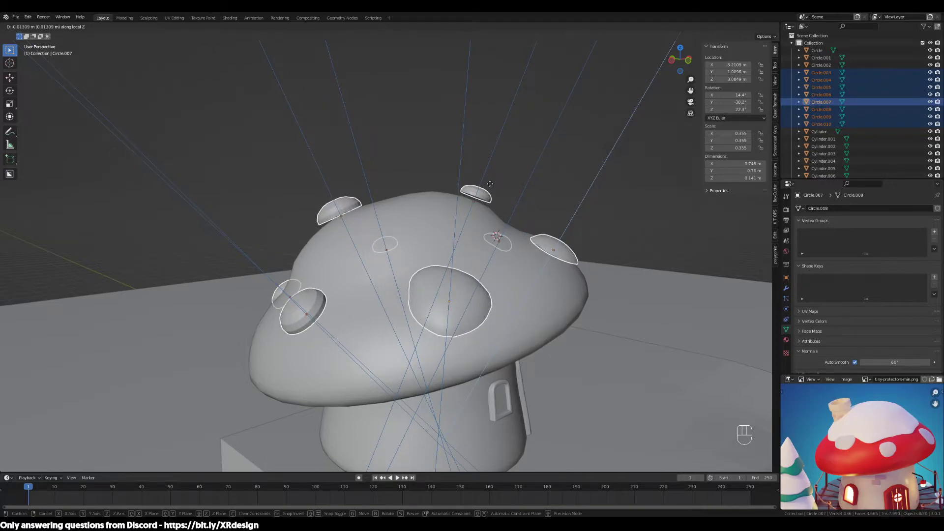
left_click(488, 189)
Check how the spots sit on the cap's surface from several sides and select the largest one.
middle_click_drag(488, 190, 438, 217)
scroll(418, 208, "up", 2)
middle_click_drag(283, 76, 295, 117)
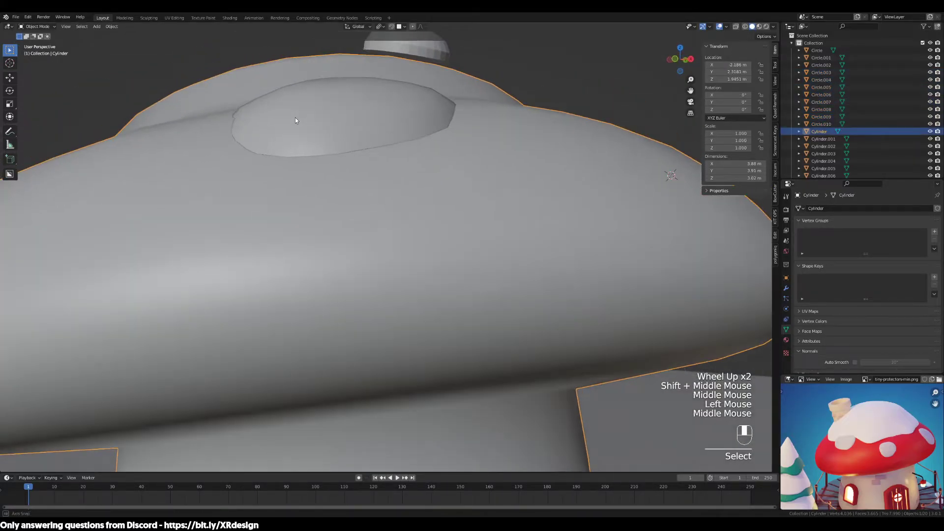
left_click(359, 143)
scroll(382, 180, "up", 1)
middle_click_drag(382, 180, 398, 244, "shift")
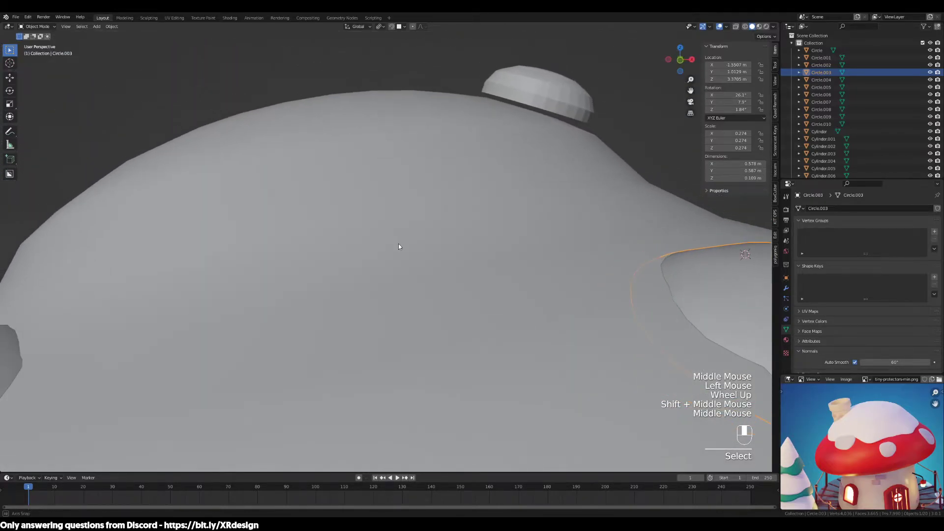
left_click(530, 104)
scroll(530, 103, "down", 2)
middle_click_drag(530, 103, 183, 215)
left_click(428, 190)
middle_click_drag(462, 173, 177, 203)
key("g")
key("z")
key("z")
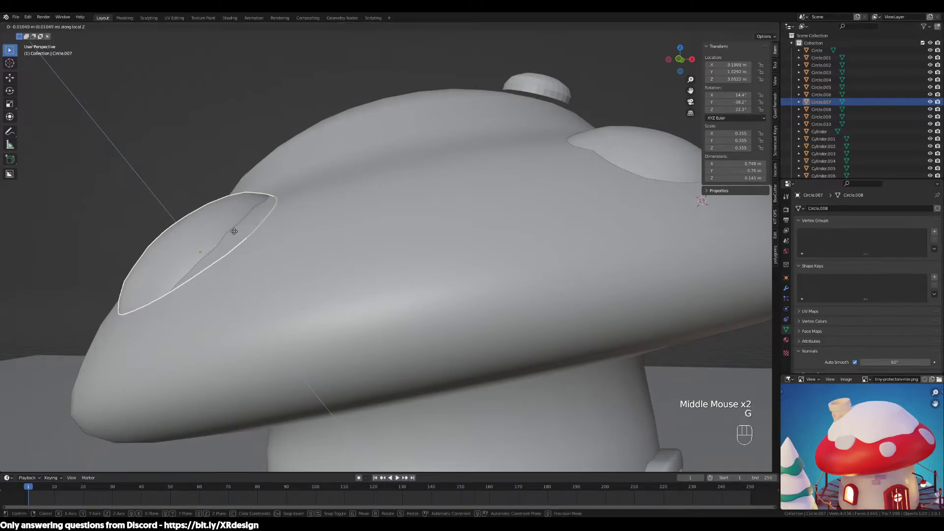
right_click(236, 231)
Tilt the largest spot slightly to follow the cap and sink it about 0.007 m along its local Z.
middle_click_drag(236, 231, 339, 245)
middle_click_drag(339, 245, 332, 245)
key("r")
left_click(330, 243)
key("g")
key("z")
key("z")
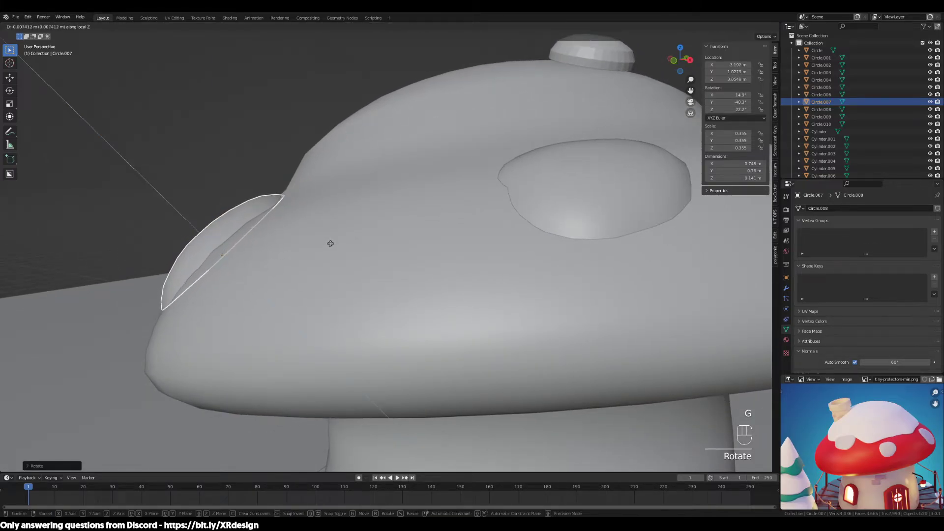
left_click(330, 243)
Sink the mid-sized spot (Circle.003) slightly deeper into the cap along its local Z.
middle_click_drag(299, 253, 378, 276)
left_click(378, 276)
middle_click_drag(539, 323, 520, 331, "shift")
left_click(469, 337)
left_click(520, 330)
middle_click_drag(592, 302, 437, 246)
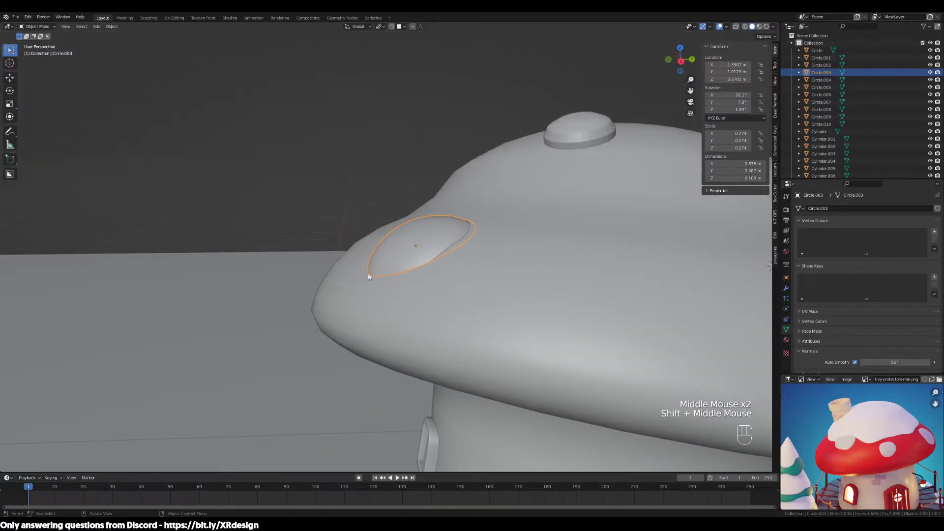
middle_click_drag(379, 279, 448, 269)
scroll(449, 285, "up", 2)
middle_click_drag(548, 323, 577, 339)
key("g")
key("z")
key("z")
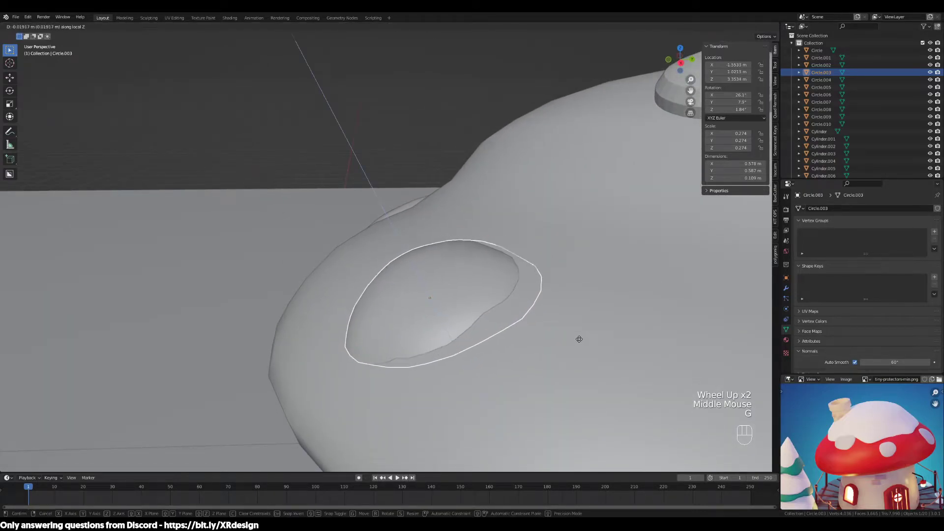
left_click(577, 337)
Tilt the mid-sized spot about 2° to match the cap's slope and readjust its depth along local Z.
middle_click_drag(577, 338, 413, 364)
left_click(540, 288)
scroll(540, 270, "down", 2)
left_click(540, 255)
middle_click_drag(539, 255, 553, 272)
left_click(366, 317)
middle_click_drag(367, 317, 510, 367)
scroll(511, 368, "up", 1)
middle_click_drag(594, 382, 572, 351, "shift")
key("r")
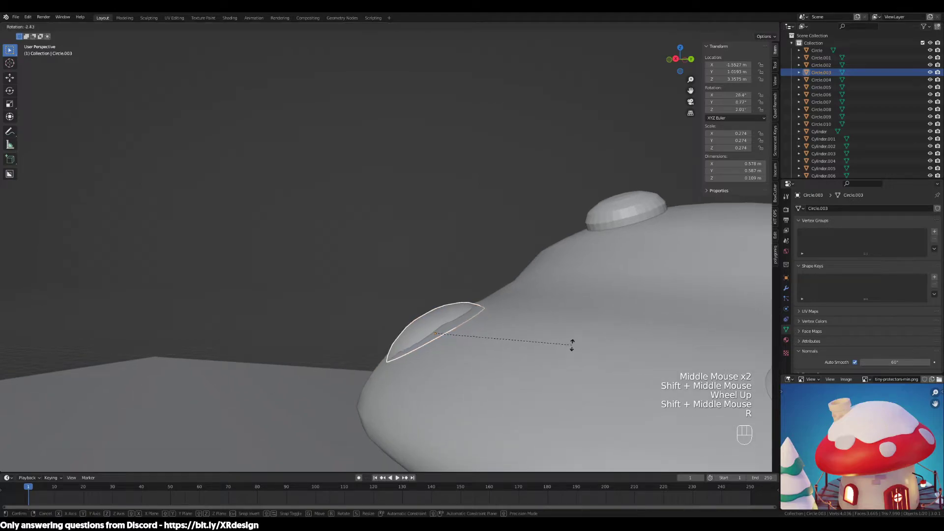
left_click(572, 344)
key("g")
key("z")
key("z")
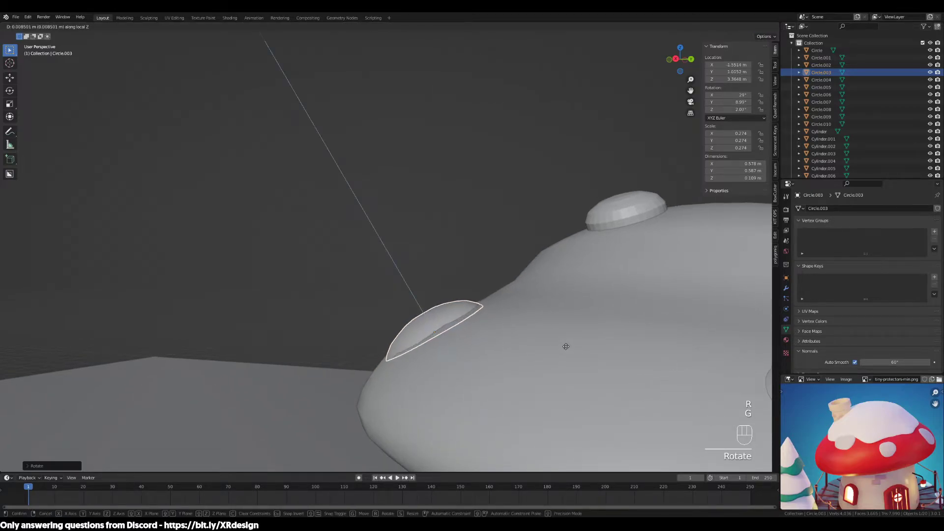
scroll(565, 346, "down", 2)
left_click(541, 364)
Select the five small domed discs around the cap and hide them.
left_click(545, 282)
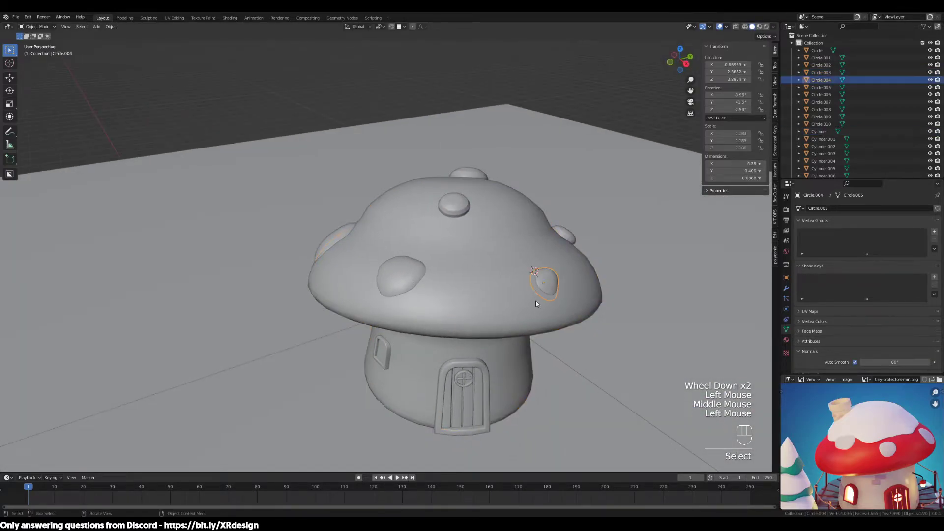
middle_click_drag(545, 281, 443, 246)
left_click(388, 268)
left_click(390, 205)
left_click(402, 183)
left_click(366, 140, "shift")
left_click(273, 203, "shift")
left_click(471, 174, "shift")
middle_click_drag(471, 174, 455, 321)
left_click(469, 390, "shift")
key("h")
Examine the chimney in the reference image and the matching area of the cap.
left_click(416, 347)
scroll(416, 347, "down", 2)
middle_click_drag(423, 282, 408, 282)
left_click(395, 250, "shift")
middle_click_drag(395, 251, 459, 280)
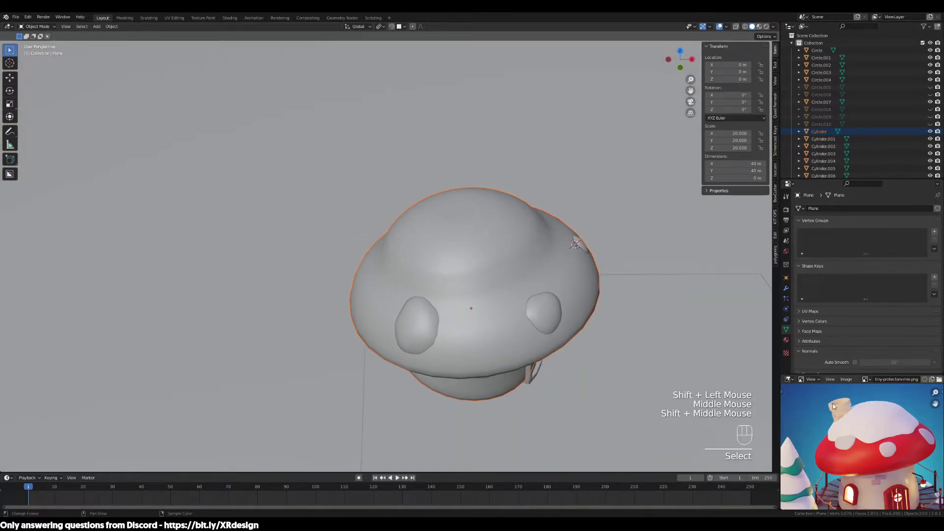
scroll(830, 406, "up", 2)
middle_click_drag(847, 454, 857, 467)
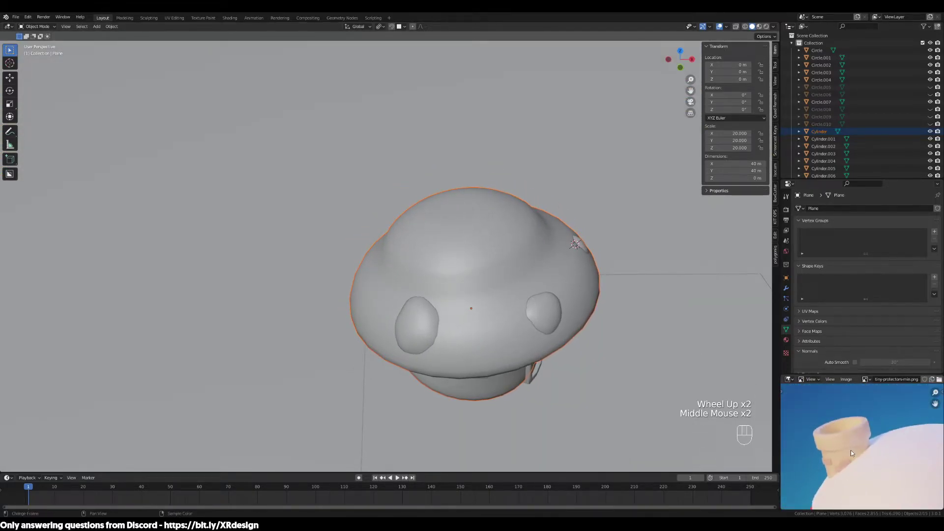
middle_click_drag(482, 289, 377, 153)
scroll(497, 288, "up", 2)
Turn on snapping and place the 3D cursor on the cap's upper slope where the chimney belongs.
left_click(391, 26)
middle_click_drag(468, 146, 484, 204)
right_click(428, 264, "shift")
right_click_drag(429, 264, 444, 247, "shift")
mouse_move(544, 269)
middle_mouse_down()
mouse_move(528, 244)
mouse_move(550, 238)
mouse_move(561, 210)
mouse_move(559, 228)
mouse_move(521, 256)
mouse_move(514, 240)
mouse_move(543, 267)
middle_mouse_up()
Add a cylinder mesh at the 3D cursor for the chimney.
key("shift+a")
mouse_move(462, 254)
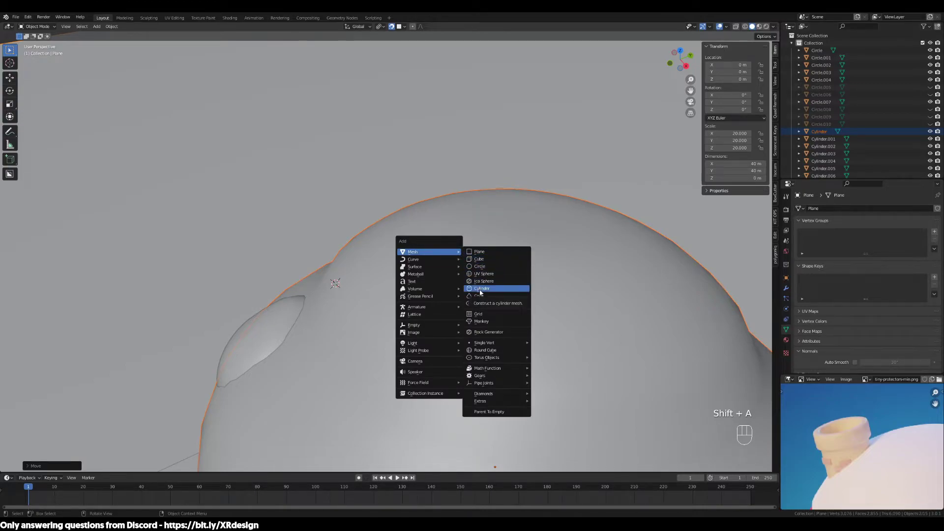
key("Escape")
key("shift+a")
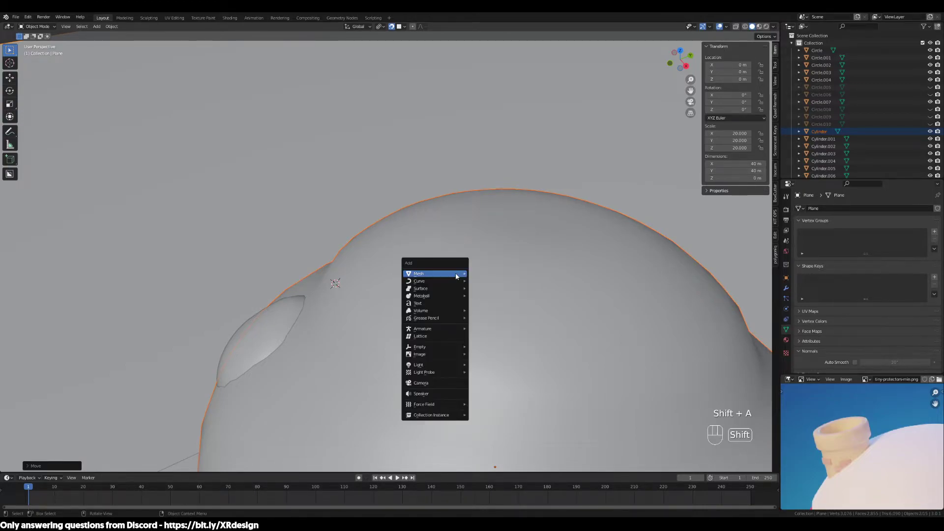
mouse_move(462, 274)
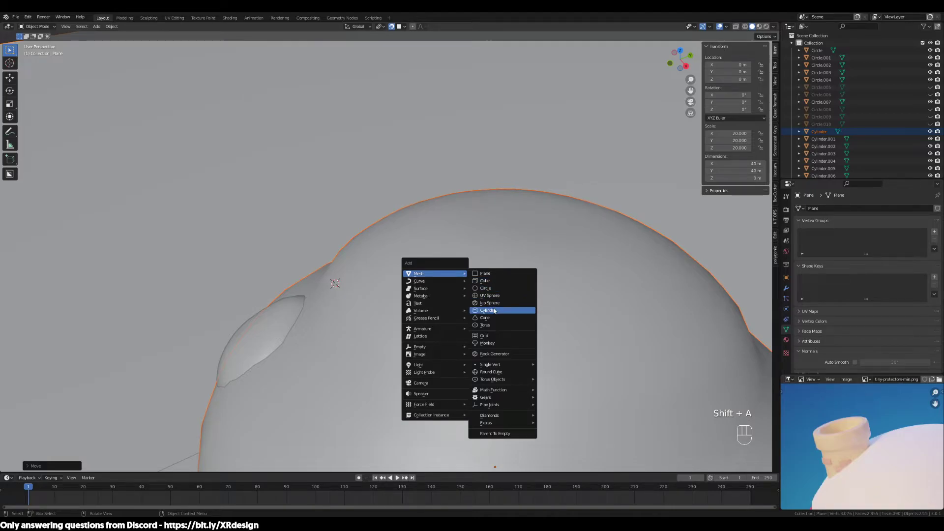
left_click(493, 310)
scroll(489, 295, "down", 2)
middle_click_drag(476, 280, 524, 259)
scroll(599, 264, "up", 2)
middle_click_drag(598, 265, 648, 275, "shift")
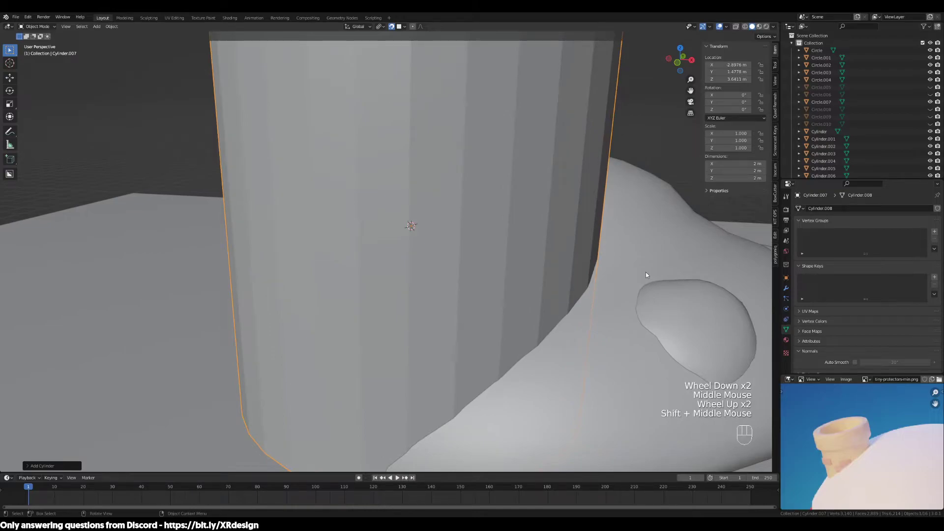
Scale the chimney cylinder down uniformly to about 0.41 m in each dimension.
key("s")
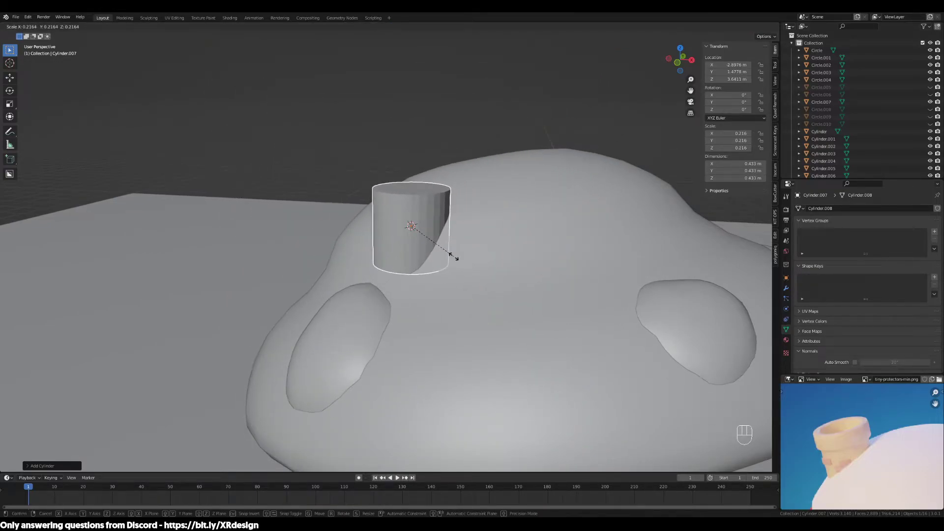
left_click(453, 256)
middle_click_drag(453, 256, 560, 308)
scroll(488, 301, "up", 2)
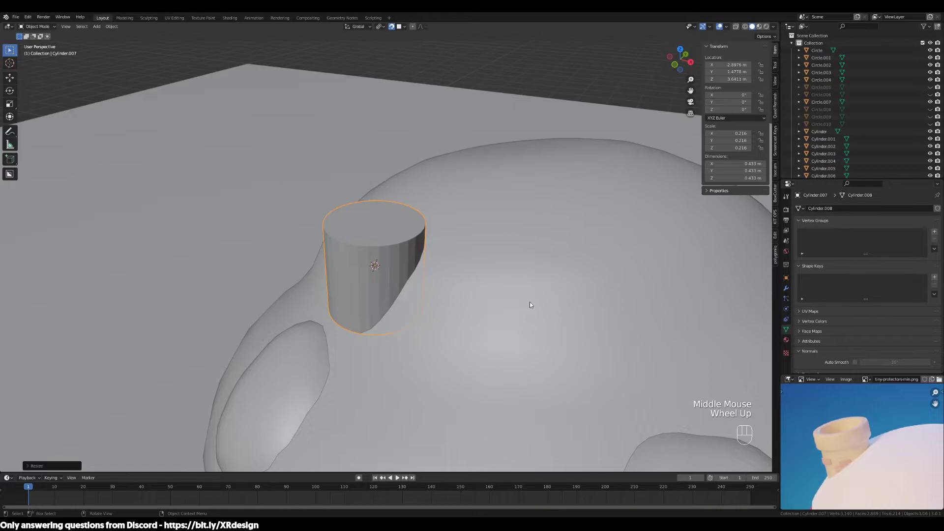
key("s")
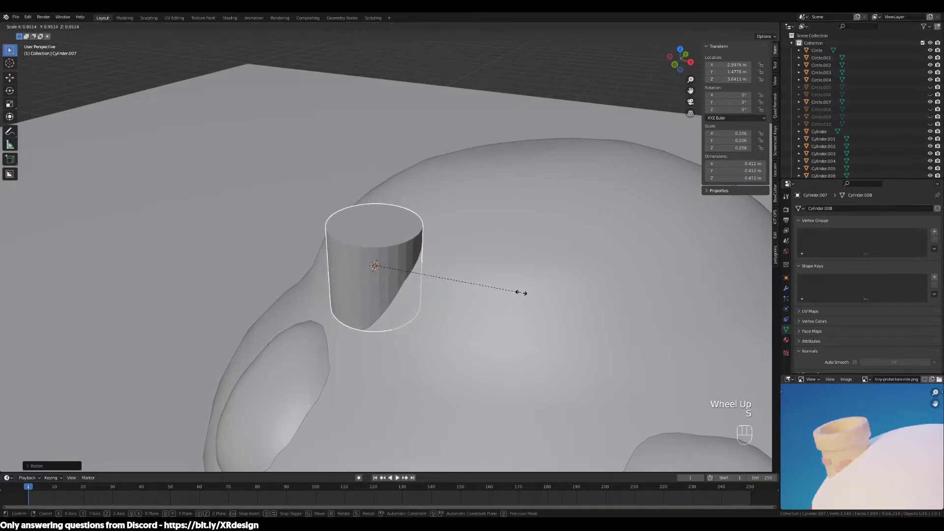
left_click(521, 293)
middle_click_drag(479, 302, 516, 291)
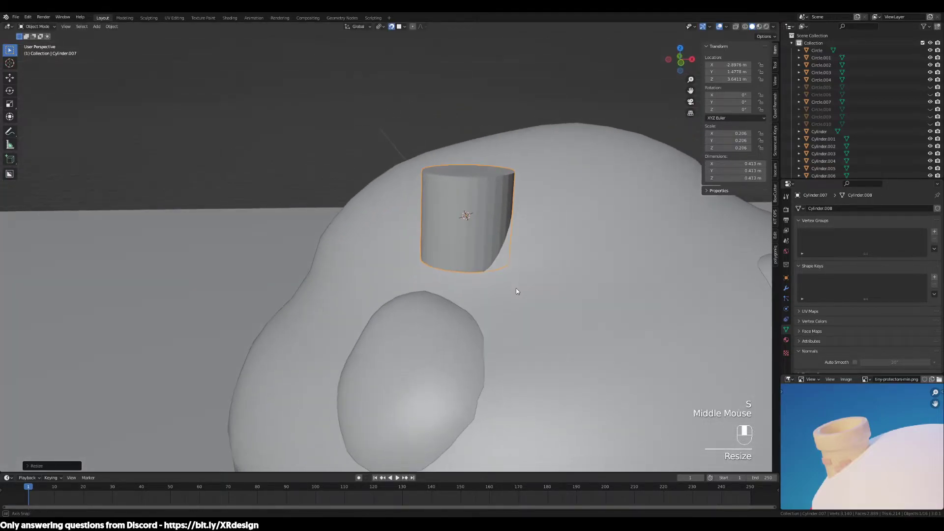
Turn off snapping and compare the chimney cylinder's size and placement with the reference image.
left_click(391, 27)
scroll(536, 238, "down", 3)
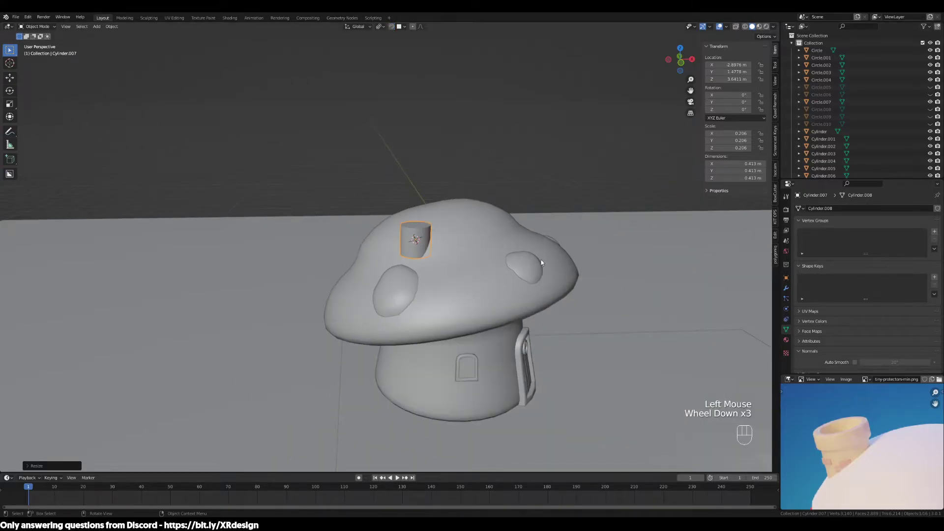
scroll(540, 260, "up", 2)
scroll(919, 495, "down", 3)
scroll(877, 470, "up", 4)
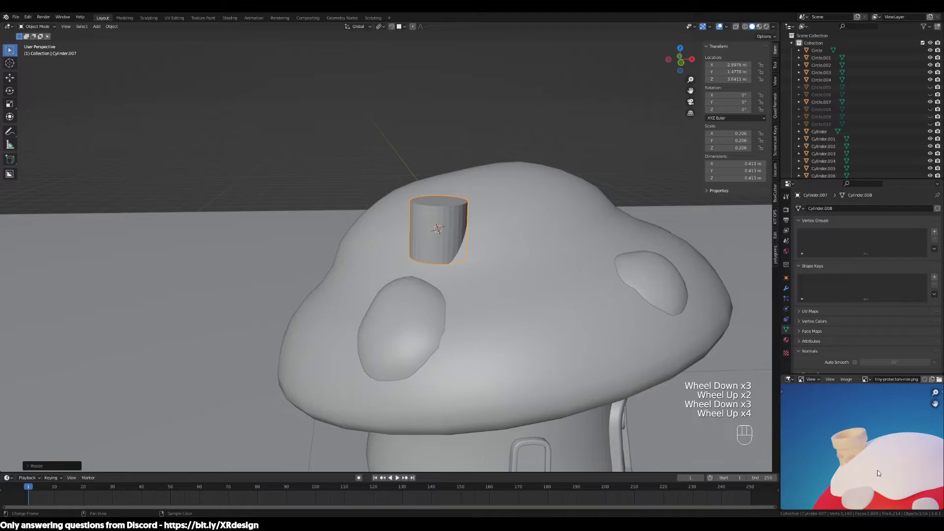
middle_click_drag(875, 473, 877, 452)
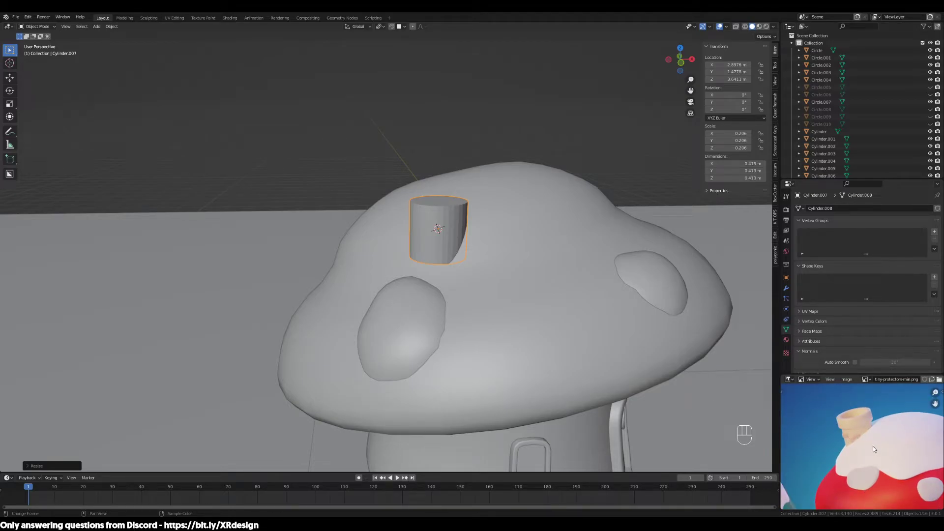
scroll(866, 407, "down", 2)
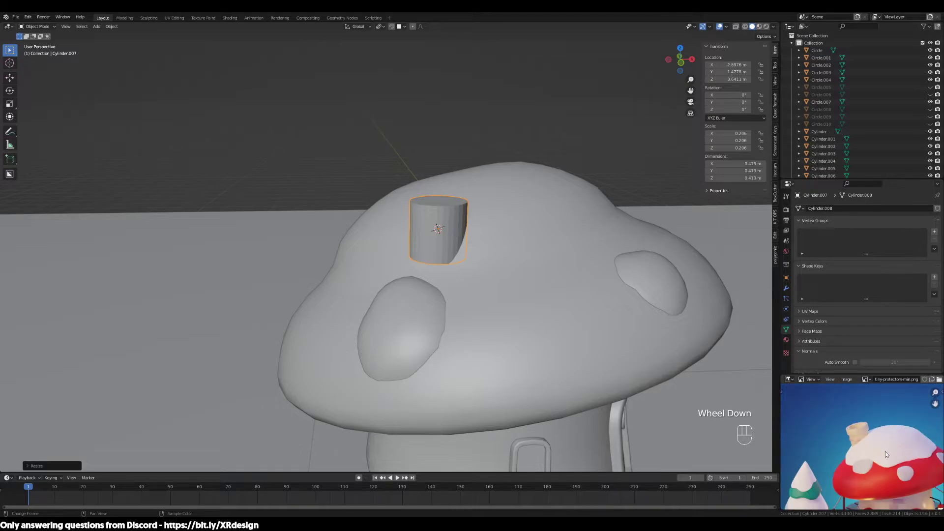
left_click(505, 265)
middle_click_drag(505, 266, 428, 316)
left_click(401, 276)
scroll(464, 297, "up", 2)
scroll(427, 306, "up", 1)
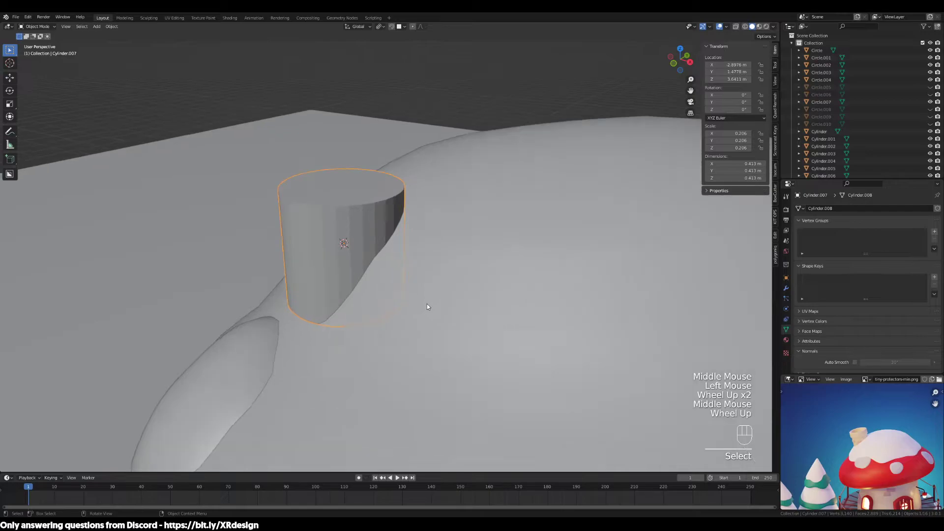
Extrude the chimney cylinder's top face upward about 0.09 m.
key("Tab")
key("3")
left_click(344, 190)
middle_click_drag(344, 190, 386, 197, "shift")
scroll(435, 241, "up", 1)
scroll(436, 242, "up", 1)
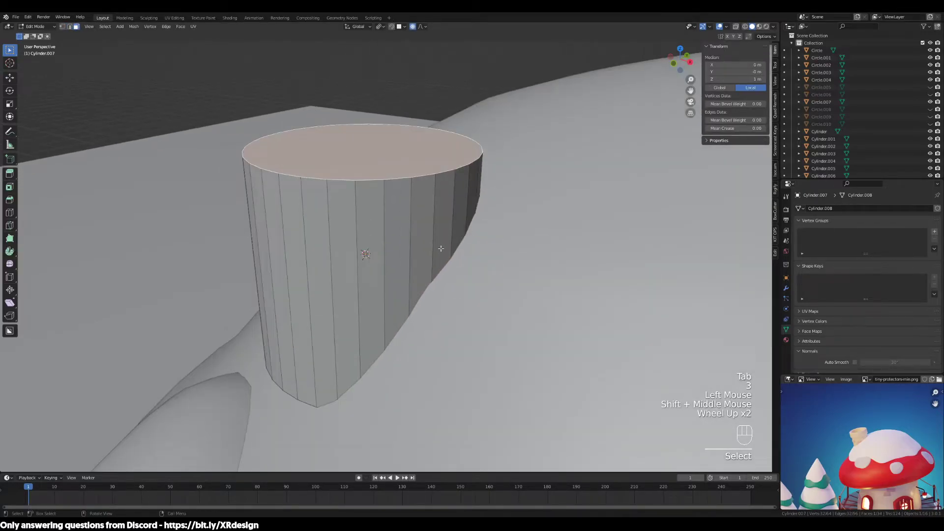
key("e")
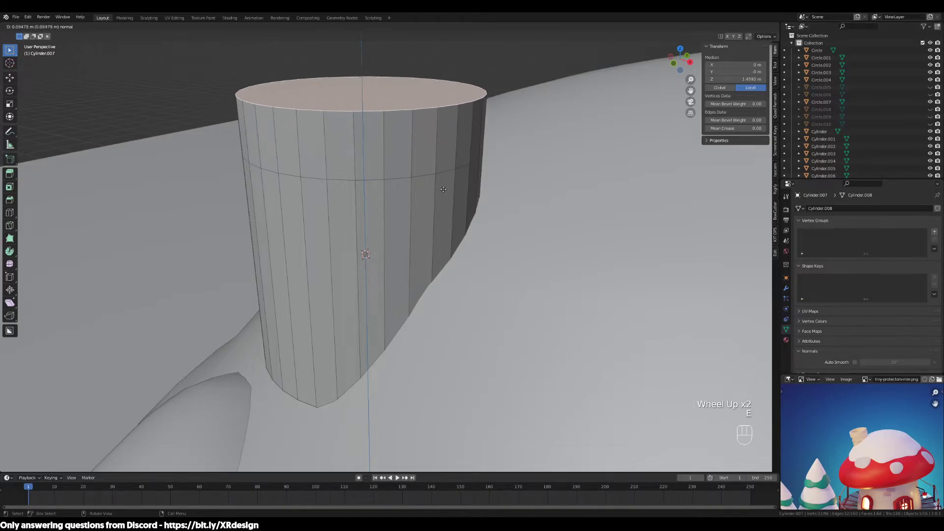
left_click(444, 195)
middle_click_drag(386, 153, 437, 247)
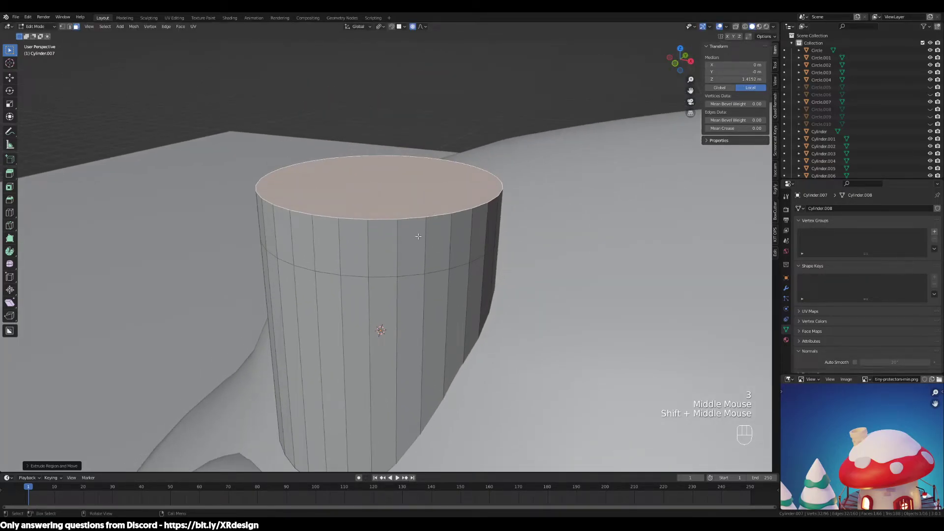
Extrude the chimney's upper band of side faces outward along their normals by about 0.13 m to form a rim.
left_click(424, 251, "alt")
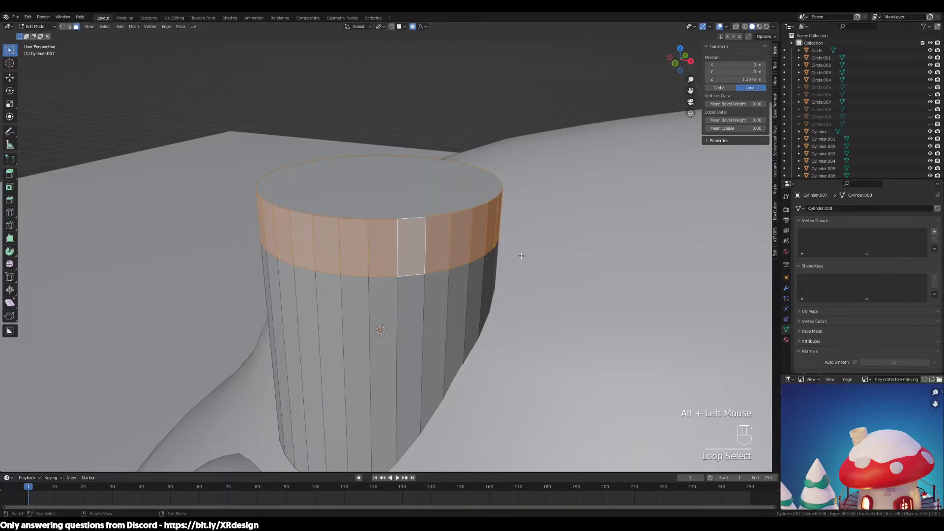
key("alt+e")
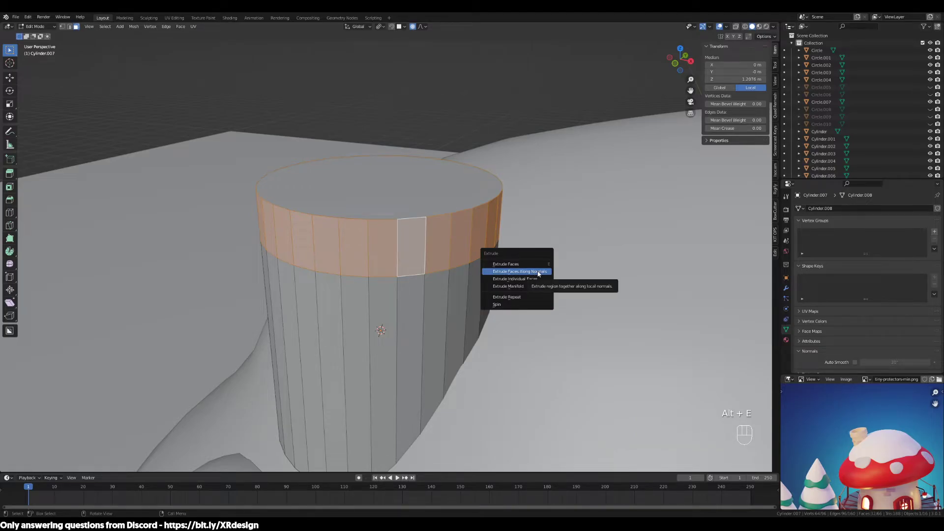
left_click(538, 271)
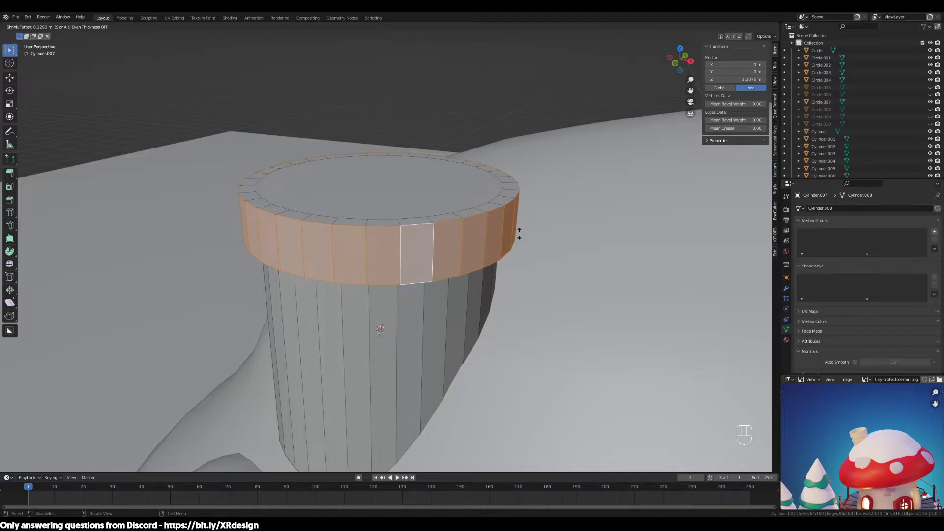
left_click(519, 234)
Inset the chimney's circular top face to leave a second ring inside the rim.
middle_click_drag(493, 237, 536, 266)
key("3")
left_click(540, 292)
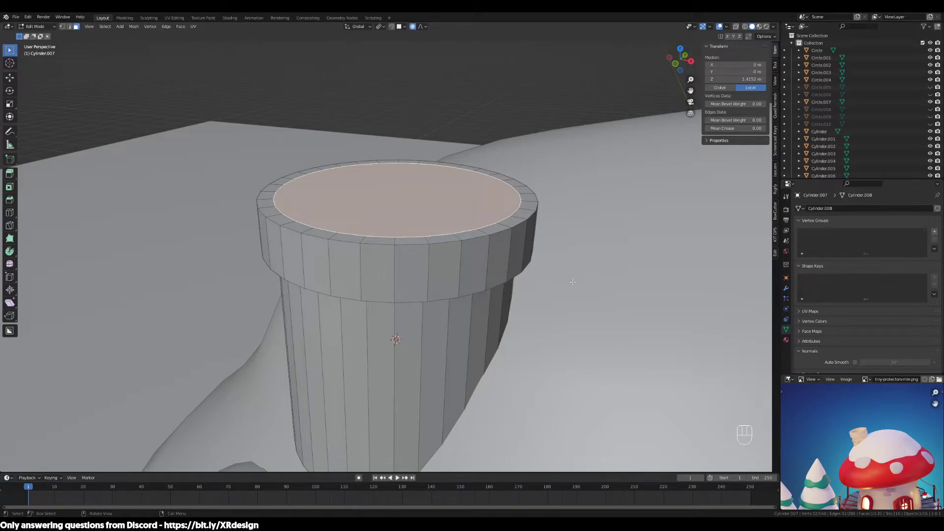
middle_click_drag(318, 315, 356, 256)
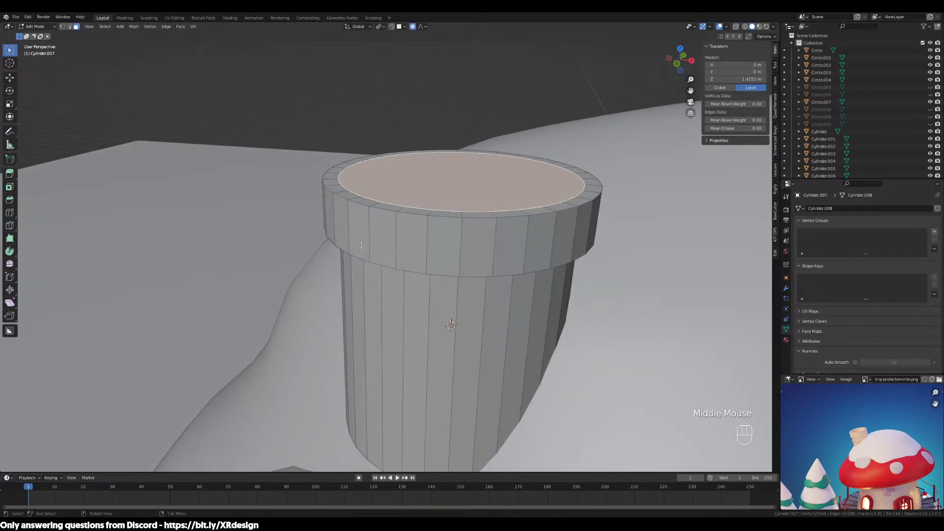
middle_click_drag(348, 189, 364, 191)
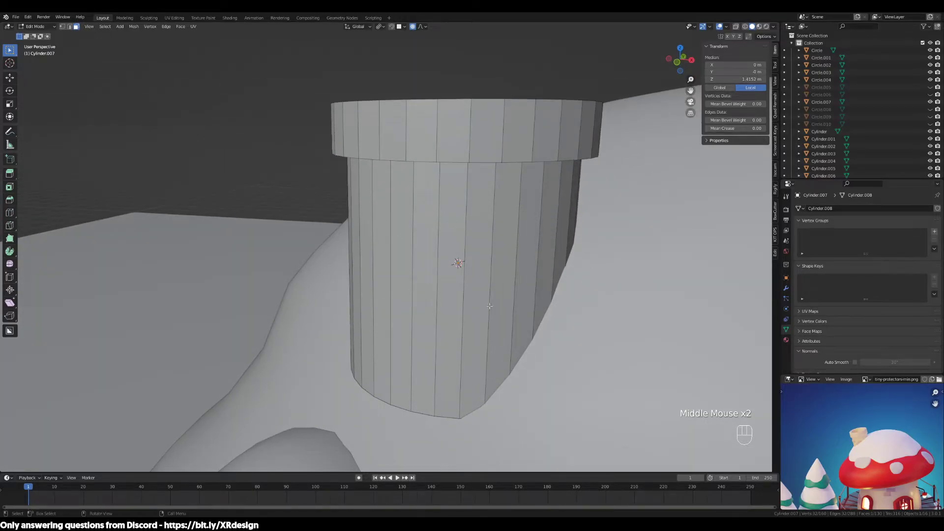
middle_click_drag(610, 249, 587, 251)
key("i")
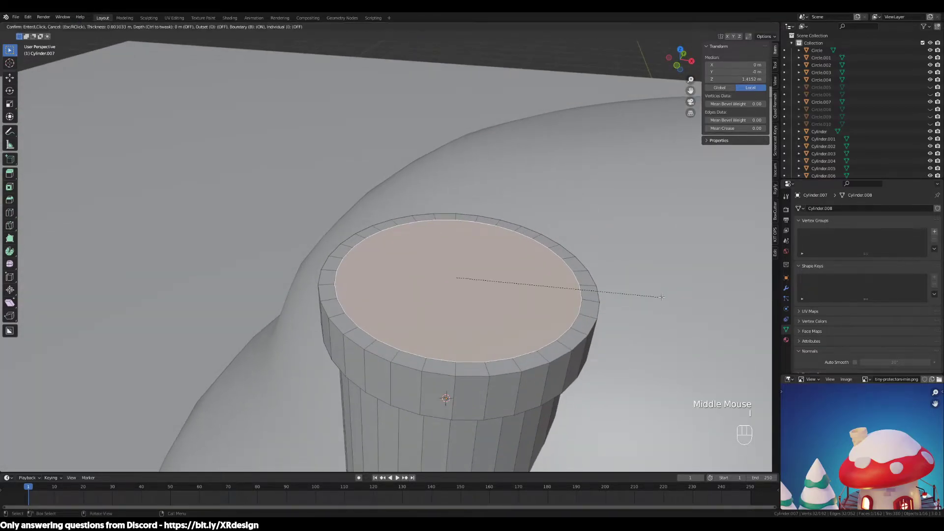
left_click(647, 288)
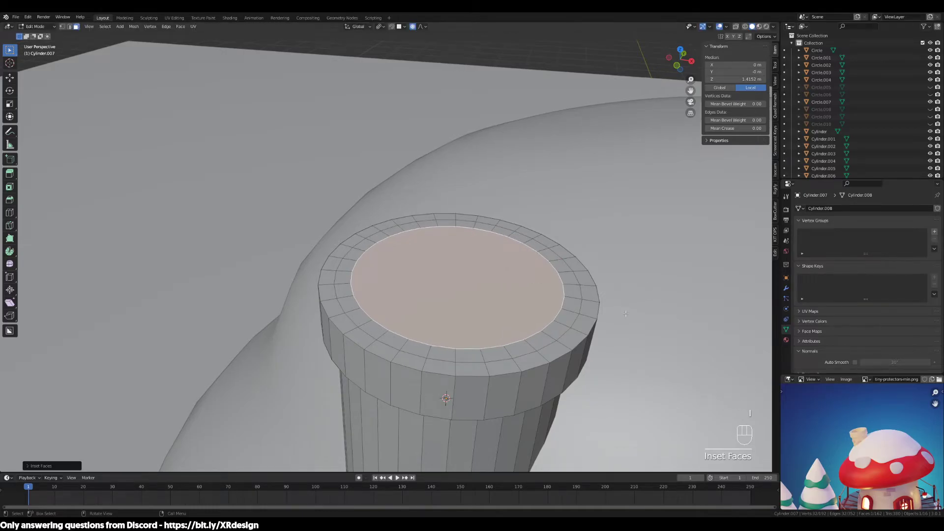
In wireframe front view, extrude the inset top face down to just above the cylinder's base to hollow the chimney.
middle_click_drag(648, 288, 613, 308)
key("KP_1")
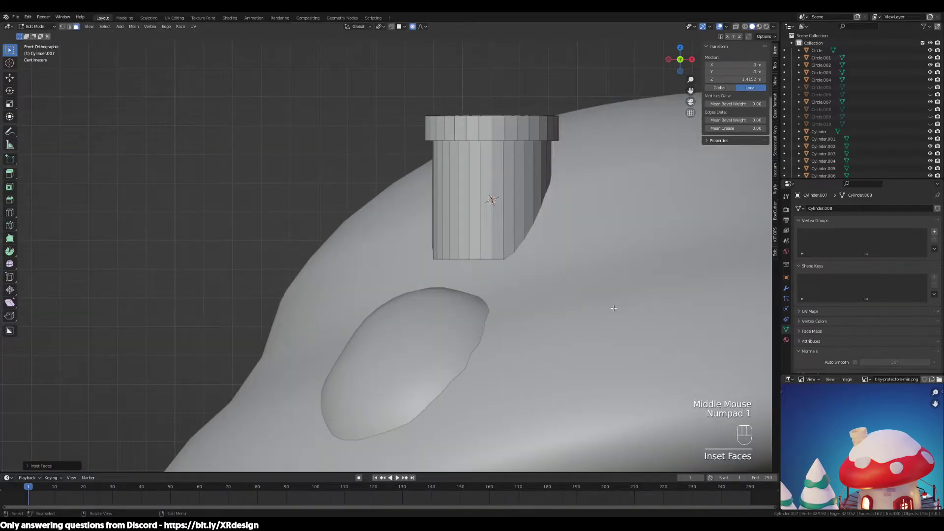
scroll(531, 177, "up", 2)
middle_click_drag(531, 177, 274, 257, "shift")
scroll(257, 257, "up", 2)
key("z")
middle_click_drag(313, 337, 384, 339, "shift")
key("e")
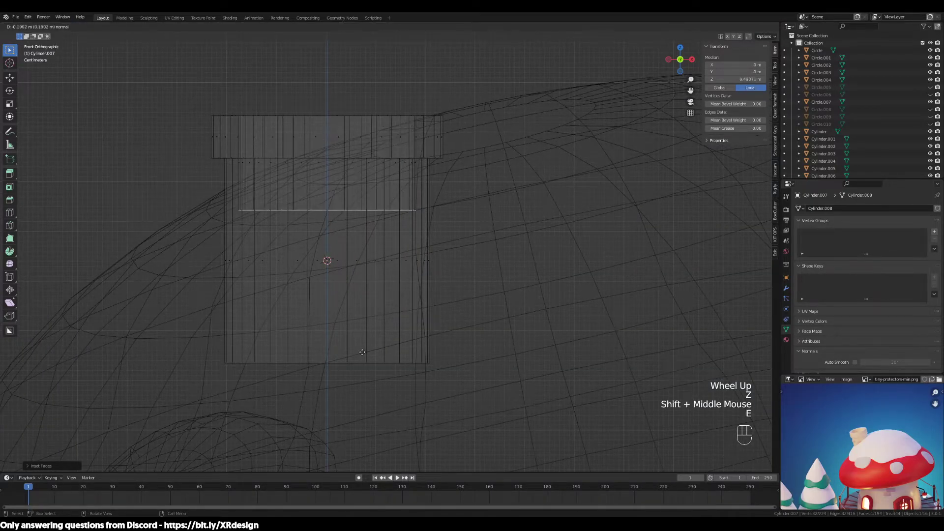
left_click(382, 47)
Grow the selection to the hole's inner walls, turn off proportional editing and scale them down slightly.
key("ctrl")
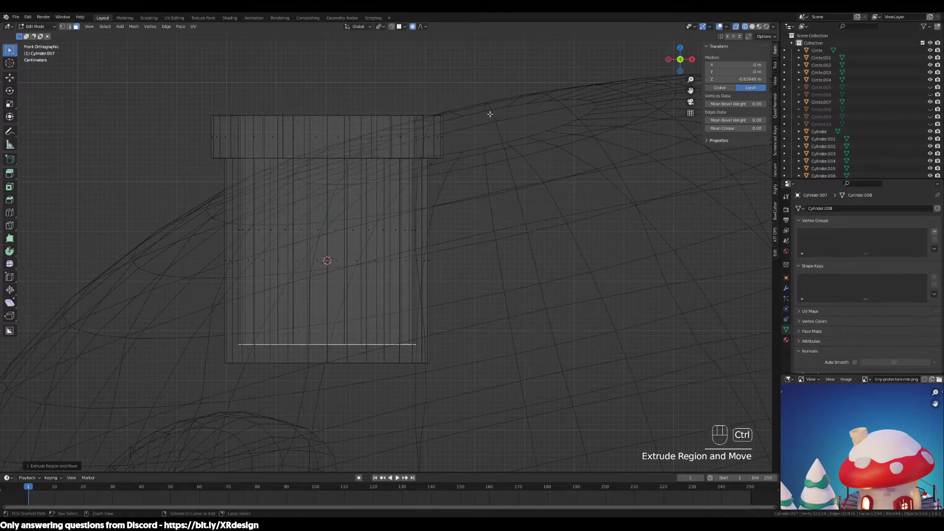
key("ctrl+KP_Add")
scroll(455, 121, "down", 3)
middle_click_drag(453, 130, 452, 170)
key("KP_1")
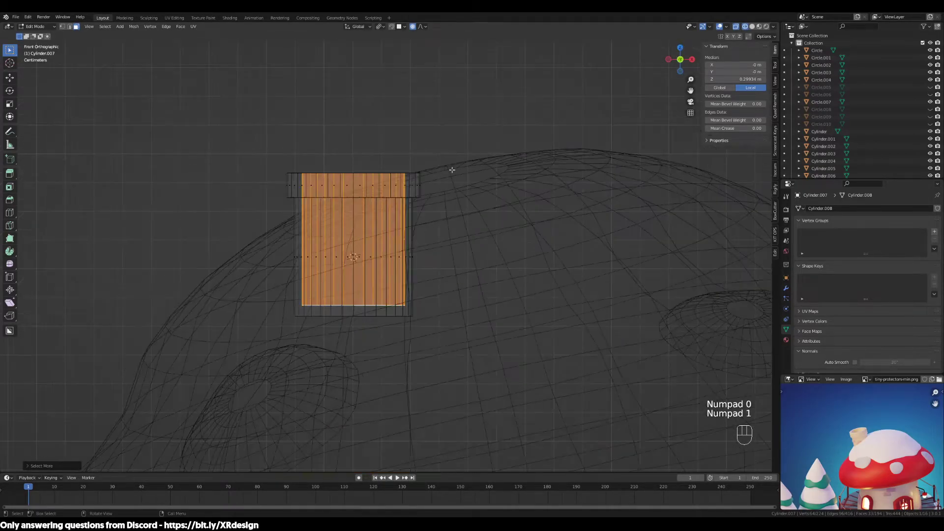
scroll(516, 192, "up", 2)
key("s")
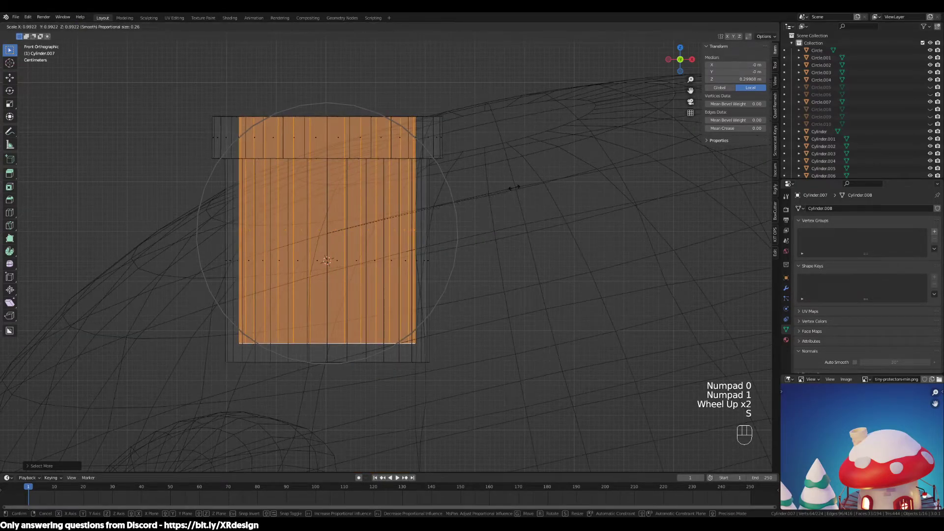
right_click(514, 188)
key("o")
key("s")
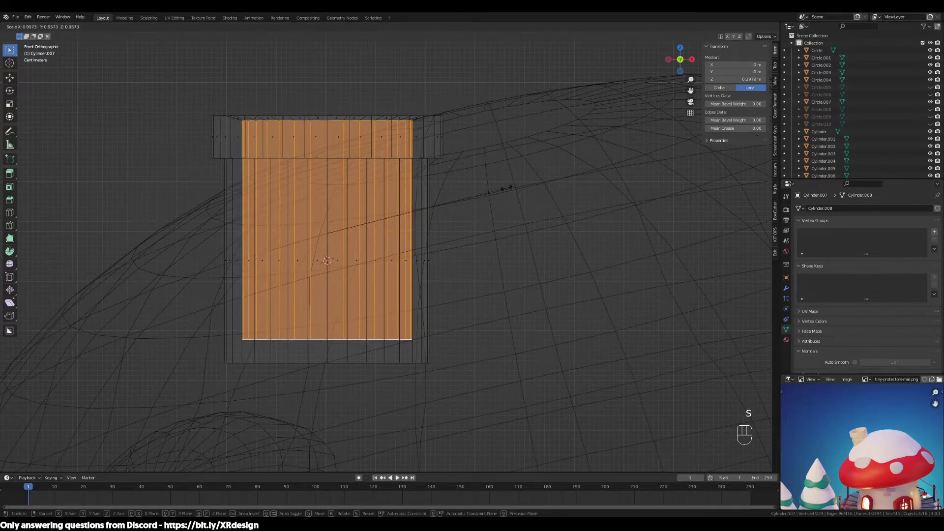
left_click(501, 183)
Move the inner walls up about 0.015 m along Z so their upper edge is level with the rim.
scroll(472, 198, "up", 2)
middle_click_drag(482, 199, 505, 205, "shift")
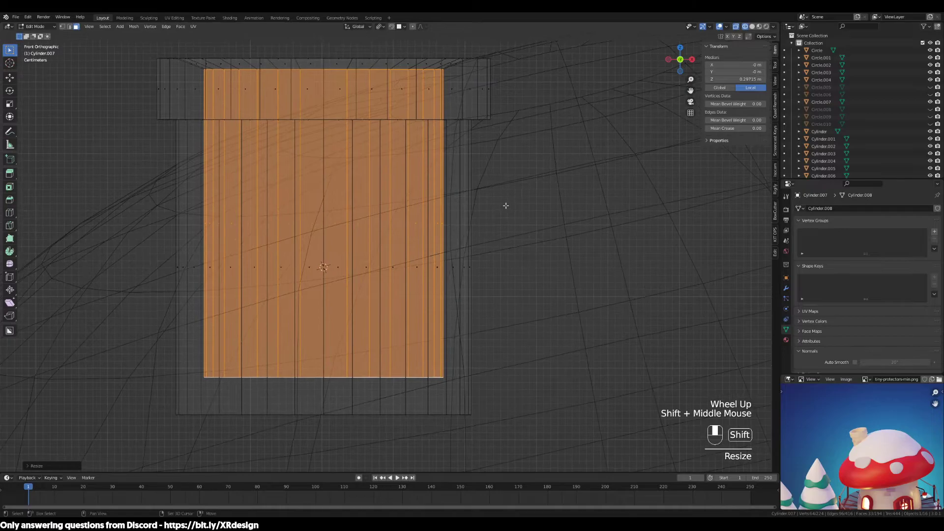
key("g")
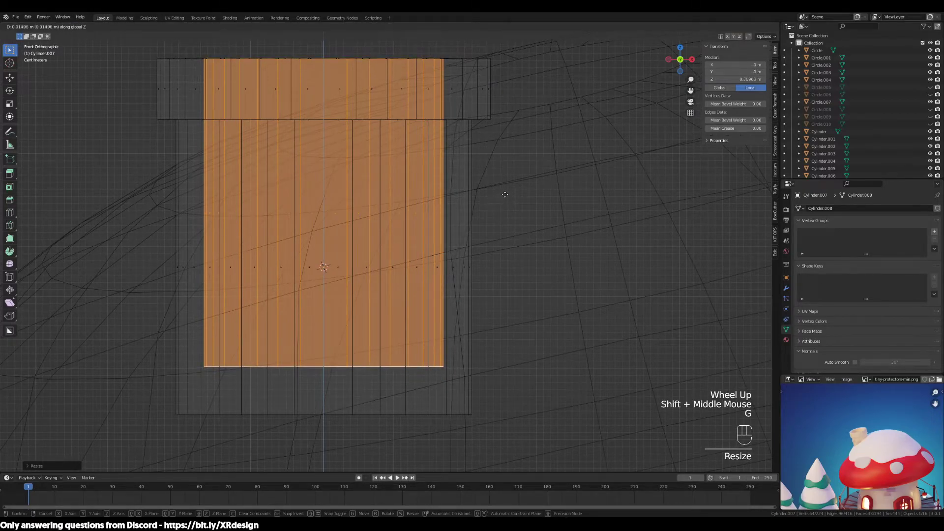
left_click(505, 194)
Select the hole's bottom face and lower it closer to the chimney's base.
left_click_drag(531, 332, 80, 421)
left_click_drag(537, 347, 176, 389)
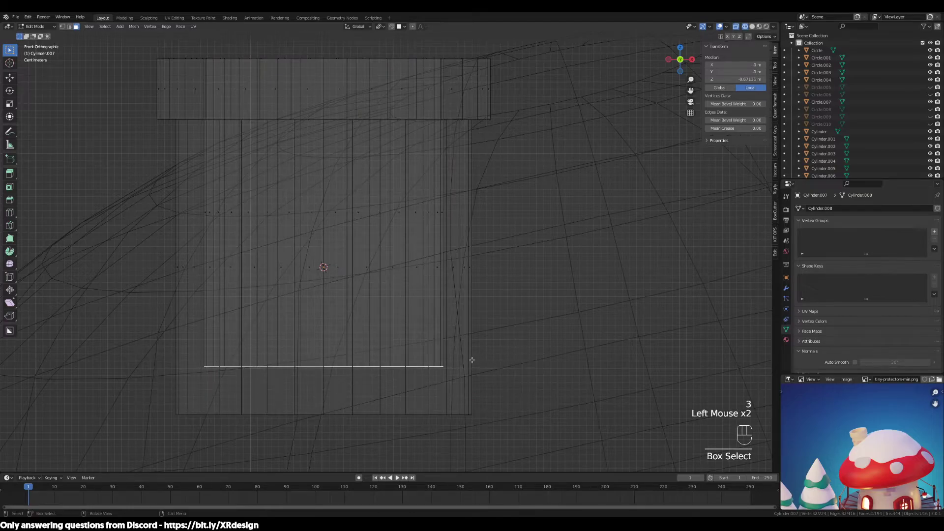
key("g")
left_click(472, 383)
Return to Object Mode with solid shading and save mushroom-workshop.blend.
key("Tab")
middle_click_drag(549, 301, 490, 305)
scroll(522, 323, "down", 3)
key("z")
scroll(444, 314, "down", 4)
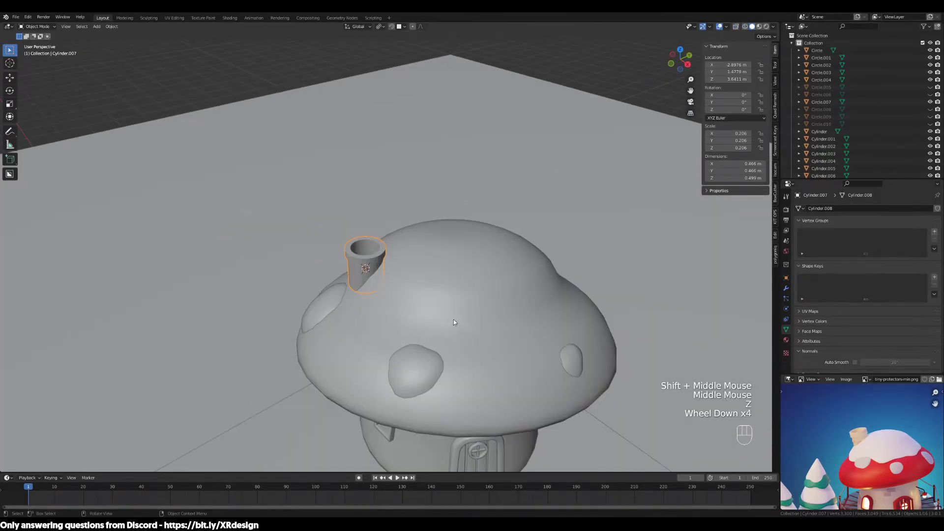
middle_click_drag(442, 326, 446, 318)
scroll(437, 327, "up", 2)
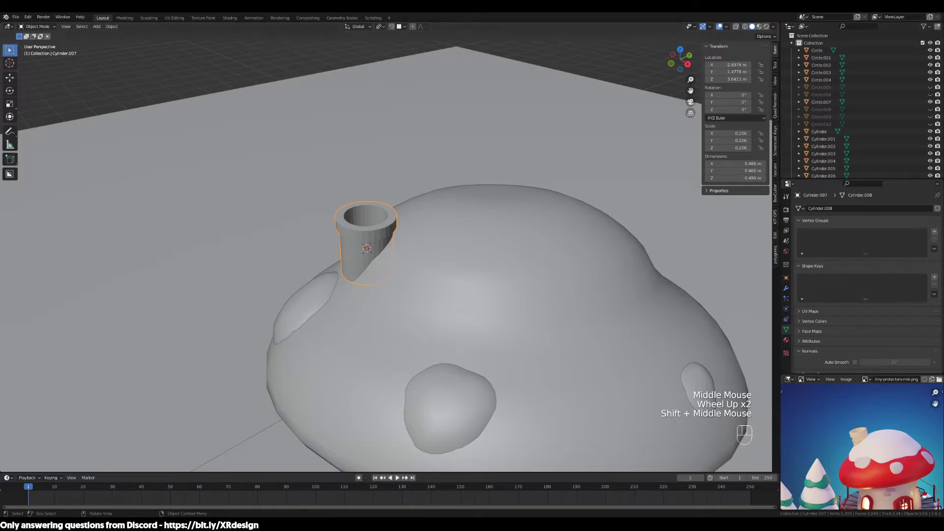
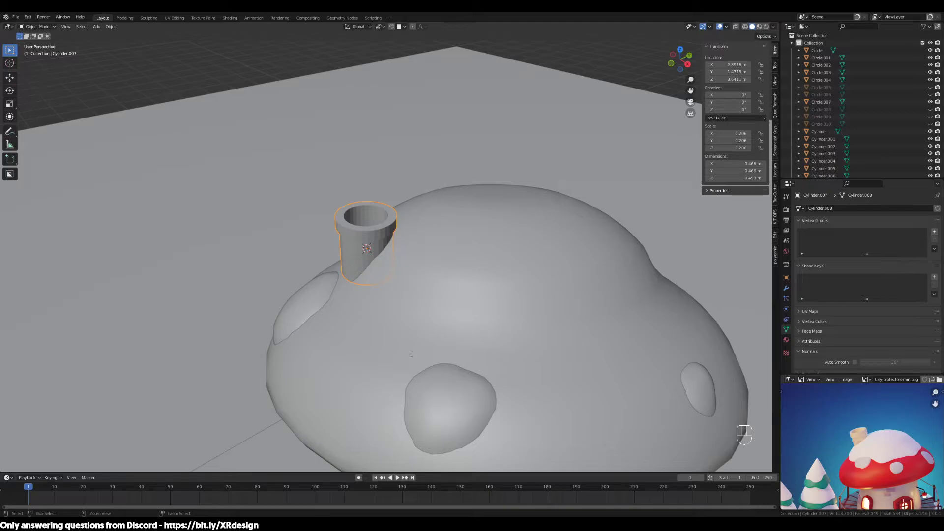
key("ctrl+s")
Shade the chimney smooth and enable Auto Smooth at 30°.
scroll(428, 235, "up", 1)
middle_click_drag(429, 234, 373, 238)
scroll(415, 238, "up", 2)
right_click(421, 218)
left_click(400, 217)
left_click(857, 362)
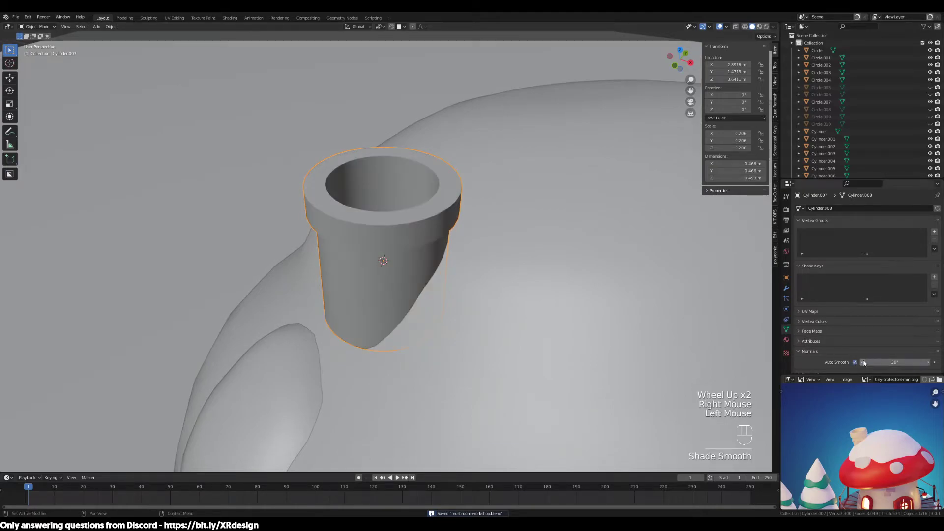
key("Return")
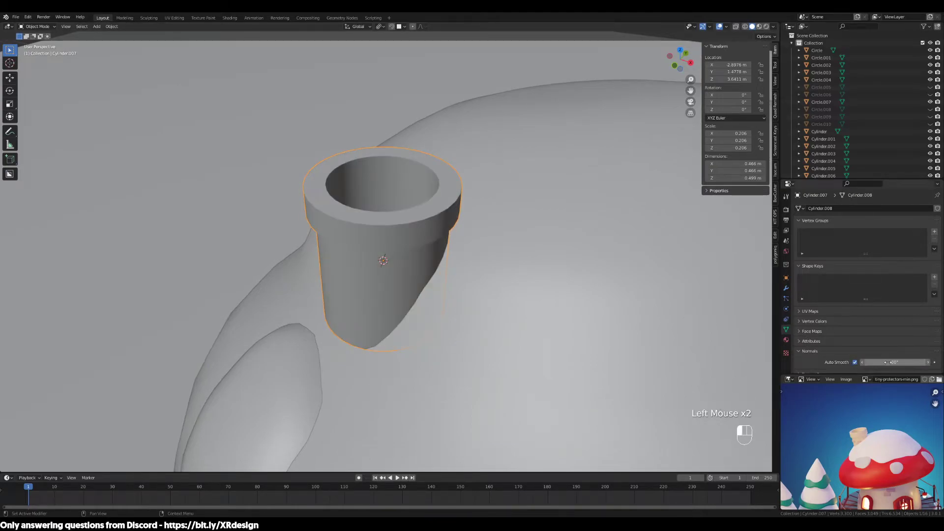
Tilt the chimney about 11.7° around global X and about -15.6° around global Y.
middle_click_drag(446, 245, 424, 250)
scroll(438, 274, "down", 2)
key("r")
key("x")
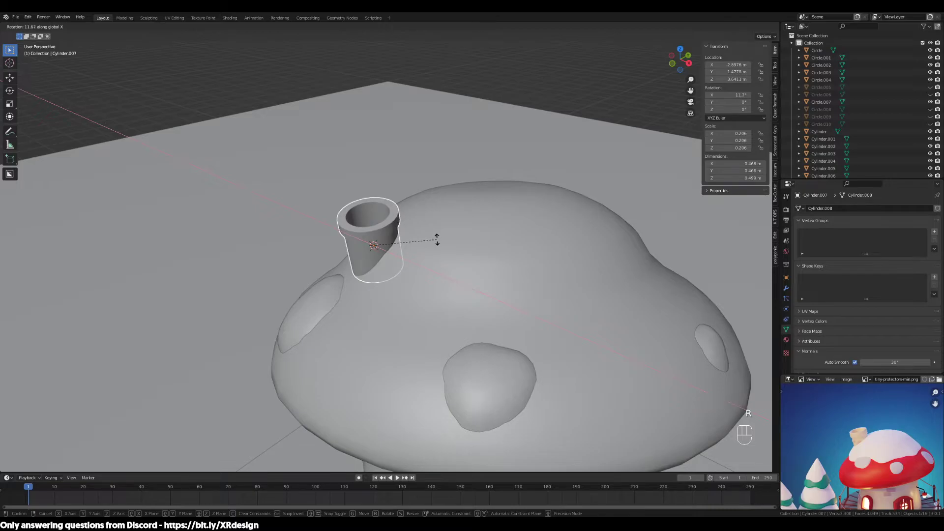
left_click(437, 238)
middle_click_drag(436, 239, 542, 264)
key("r")
key("y")
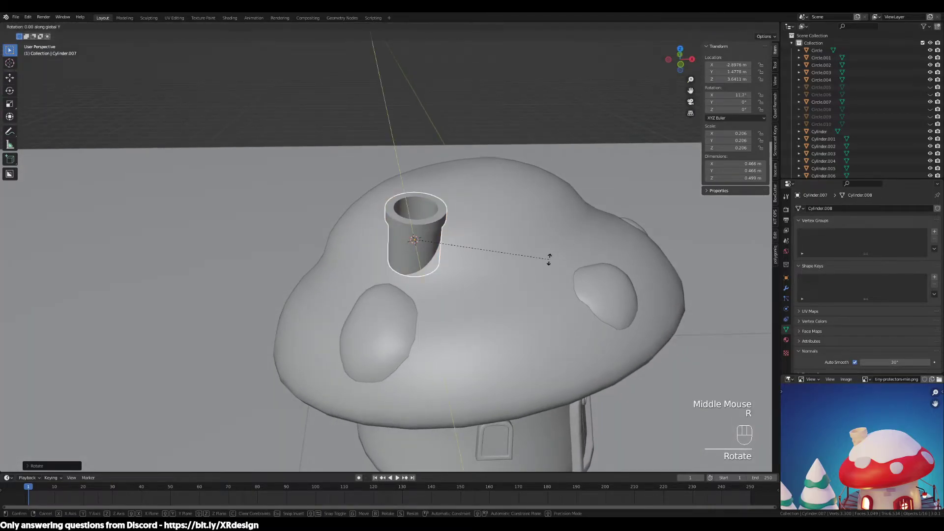
left_click(505, 227)
middle_click_drag(506, 227, 474, 266)
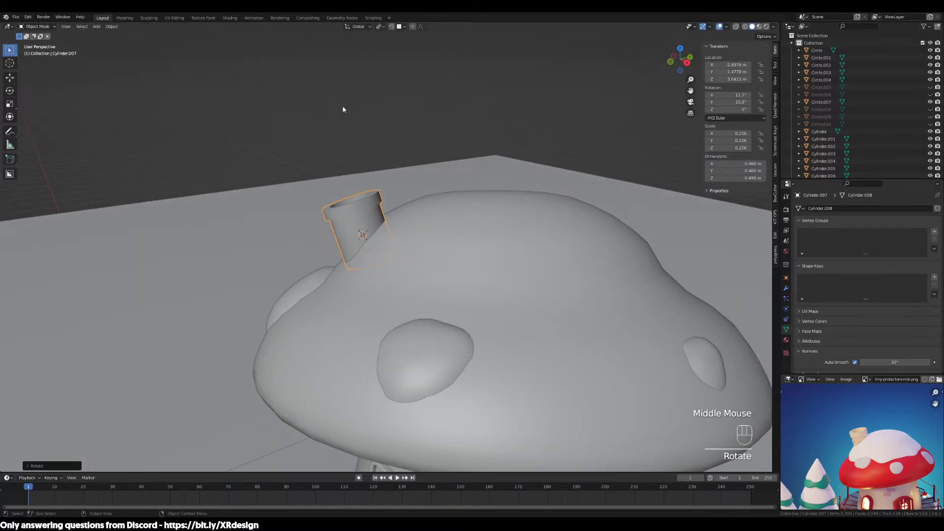
Rotate the chimney around global X again to an X rotation of about 3.6°.
scroll(391, 224, "down", 2)
middle_click_drag(390, 223, 395, 238)
key("r")
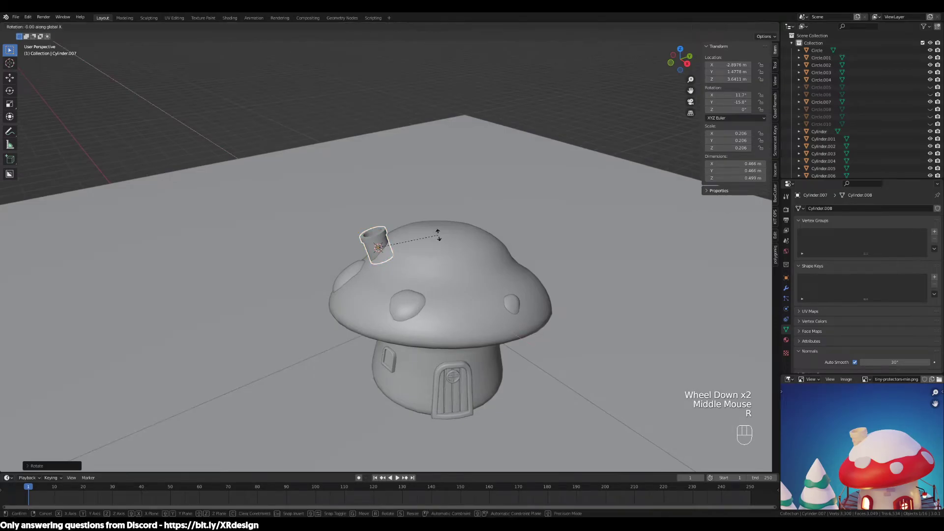
left_click(447, 242)
Move the chimney horizontally toward the cap's centre, to about X 3.17 m and Y 1.77 m, keeping its height.
middle_click_drag(447, 243, 499, 297)
scroll(455, 276, "up", 2)
key("g")
key("shift+z")
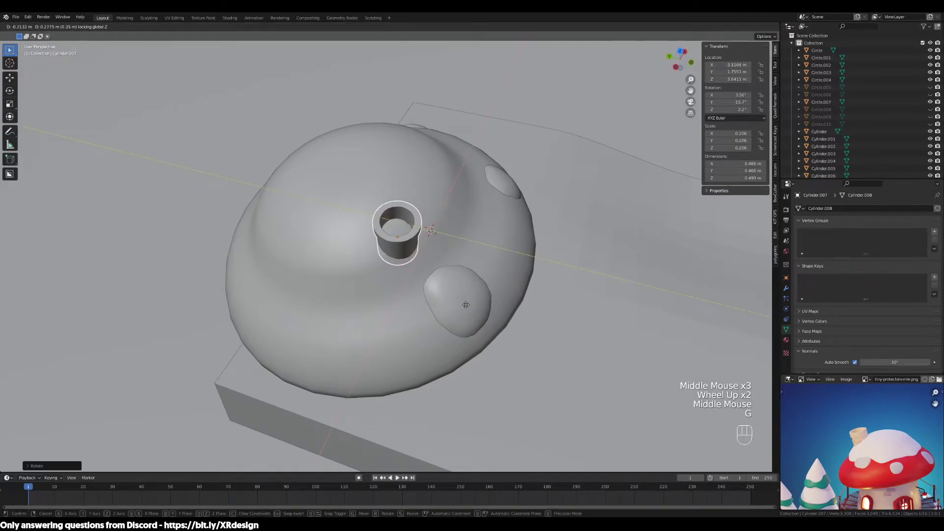
left_click(472, 312)
middle_click_drag(488, 319, 385, 313)
scroll(414, 304, "up", 2)
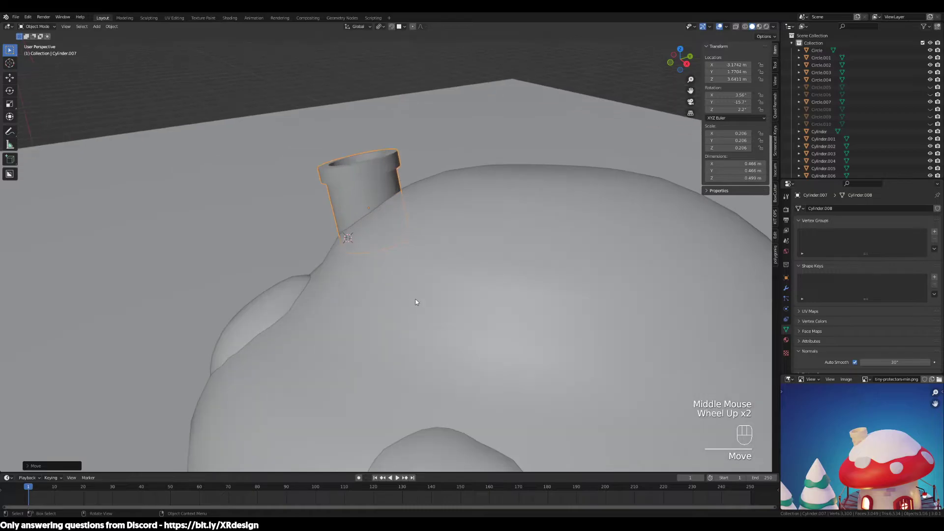
Scale the chimney up uniformly to a scale of about 0.227.
scroll(462, 294, "down", 2)
key("s")
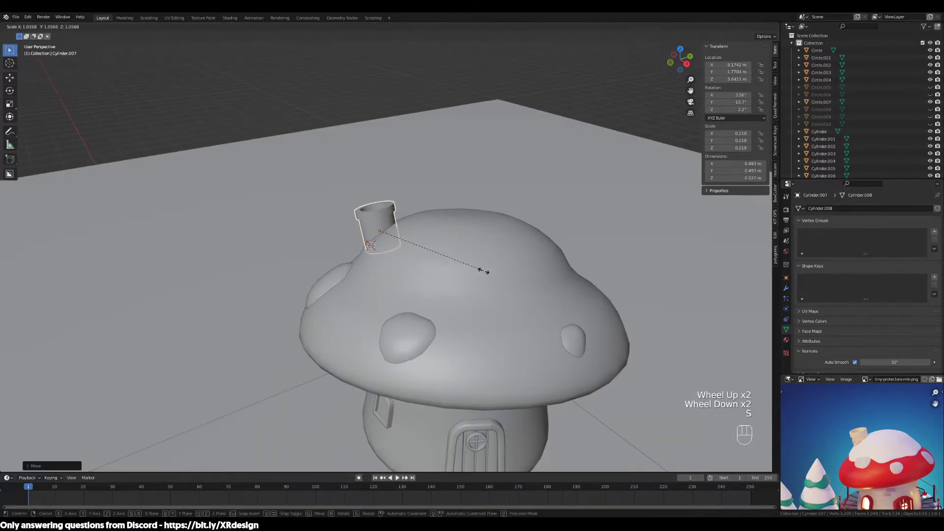
left_click(488, 269)
scroll(462, 259, "up", 2)
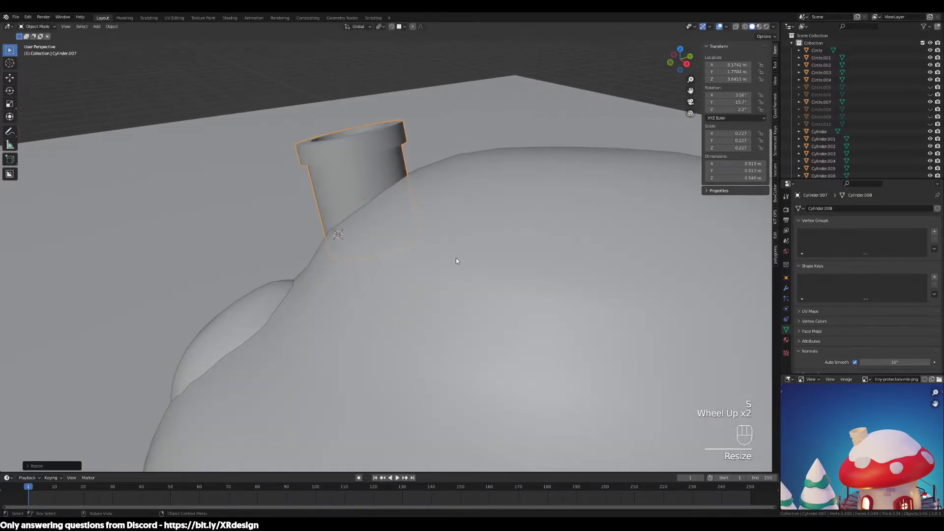
Enter Edit Mode on the chimney and compare its rim with a close-up of the chimney in the reference image.
middle_click_drag(461, 259, 468, 355, "shift")
key("Tab")
middle_click_drag(422, 293, 418, 278)
key("3")
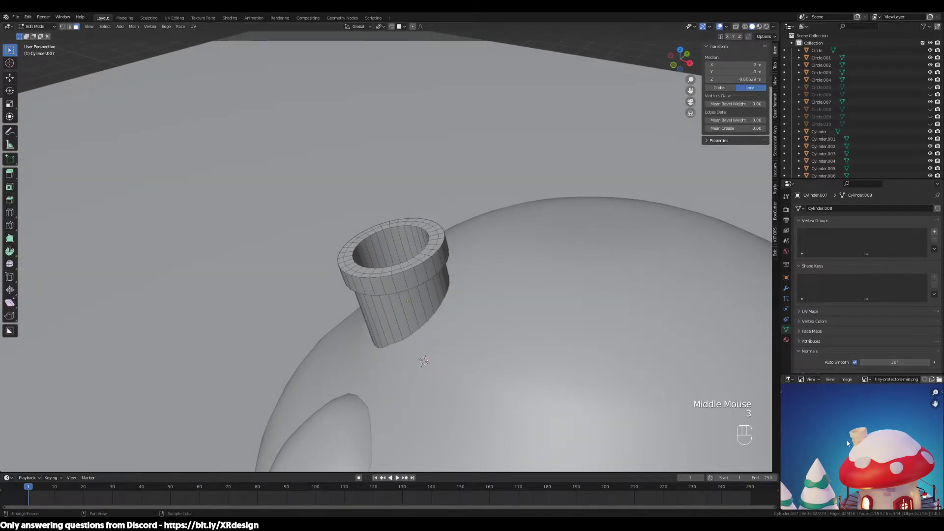
scroll(833, 438, "up", 2)
middle_click_drag(841, 427, 860, 445)
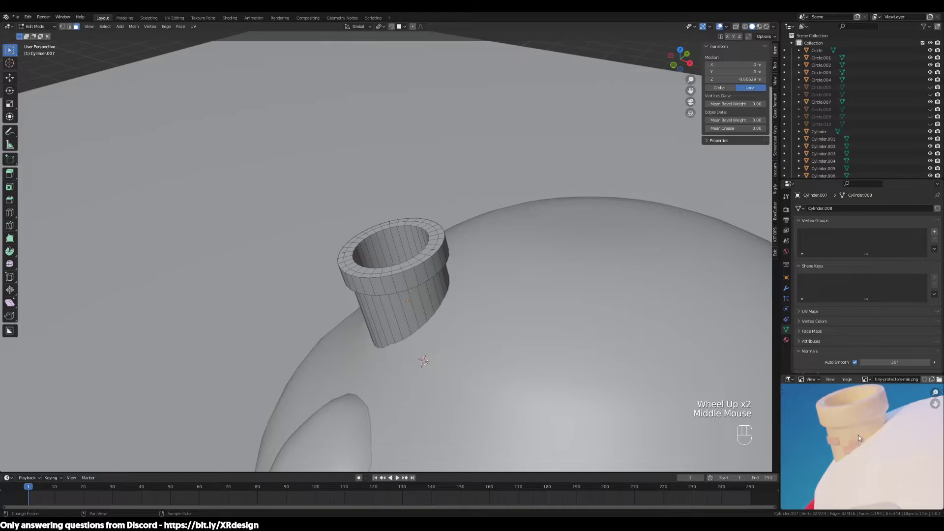
scroll(457, 296, "up", 2)
Select the face loop around the outside of the chimney's rim and try growing and shrinking the selection.
middle_click_drag(457, 315, 433, 251)
key("3")
left_click(411, 243, "alt")
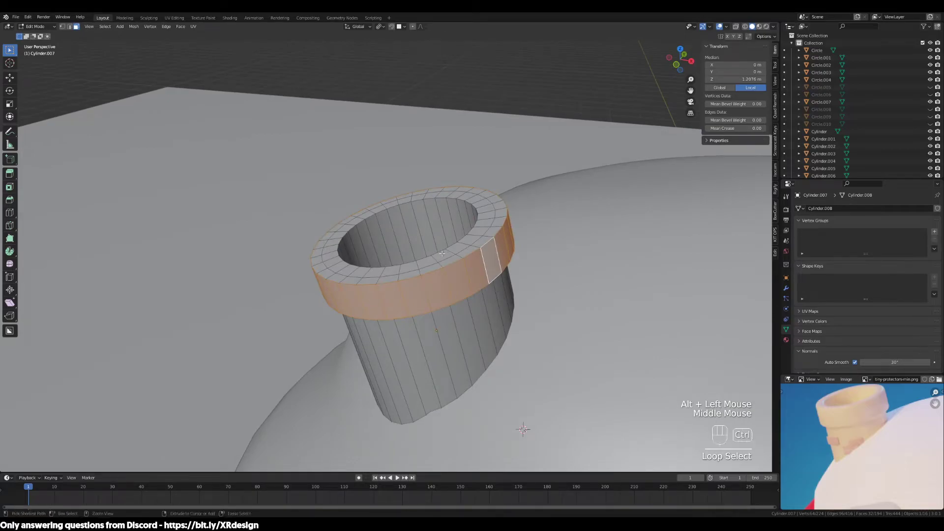
key("ctrl+KP_Add")
key("ctrl+KP_Add")
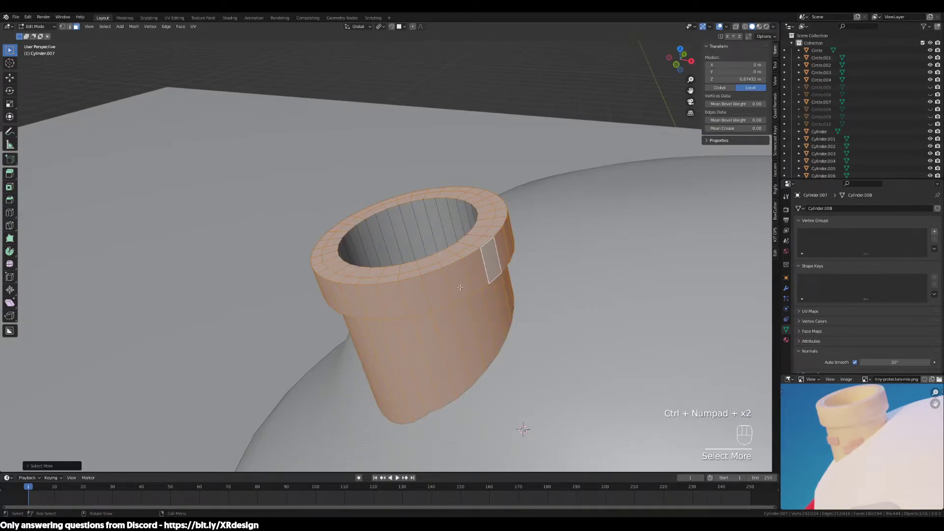
middle_click_drag(467, 295, 468, 293)
key("ctrl+KP_Subtract")
key("ctrl+KP_Subtract")
key("ctrl+KP_Add")
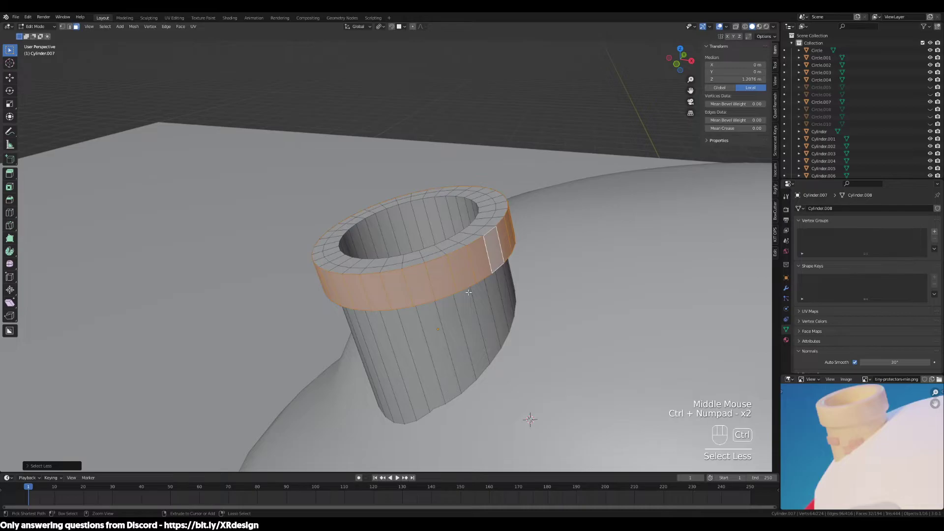
Reselect the rim's outer face loop on the chimney and grow the selection by one ring onto the adjoining faces.
middle_click_drag(545, 291, 311, 175)
left_click(360, 205)
left_click(360, 205, "alt")
middle_click_drag(360, 205, 439, 256)
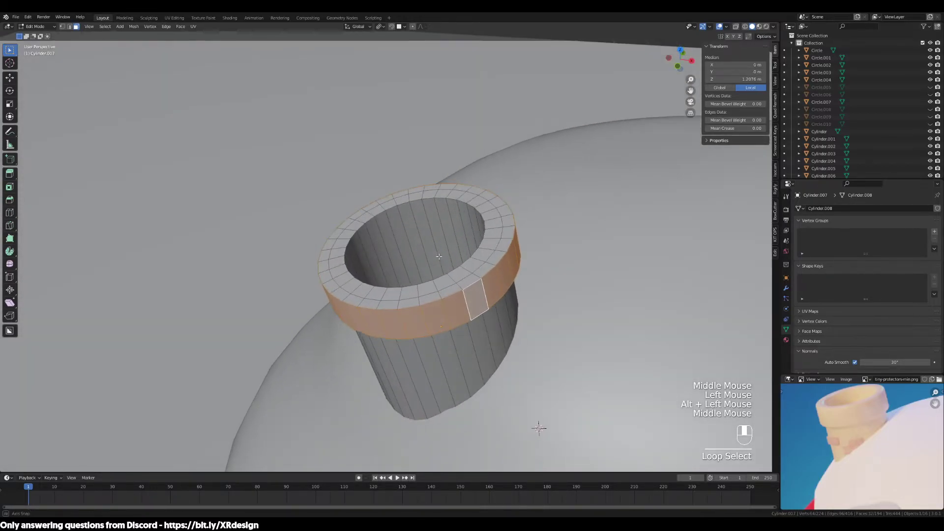
key("ctrl+KP_Add")
key("ctrl+KP_Subtract")
key("ctrl+KP_Add")
key("ctrl+KP_Subtract")
key("ctrl+KP_Add")
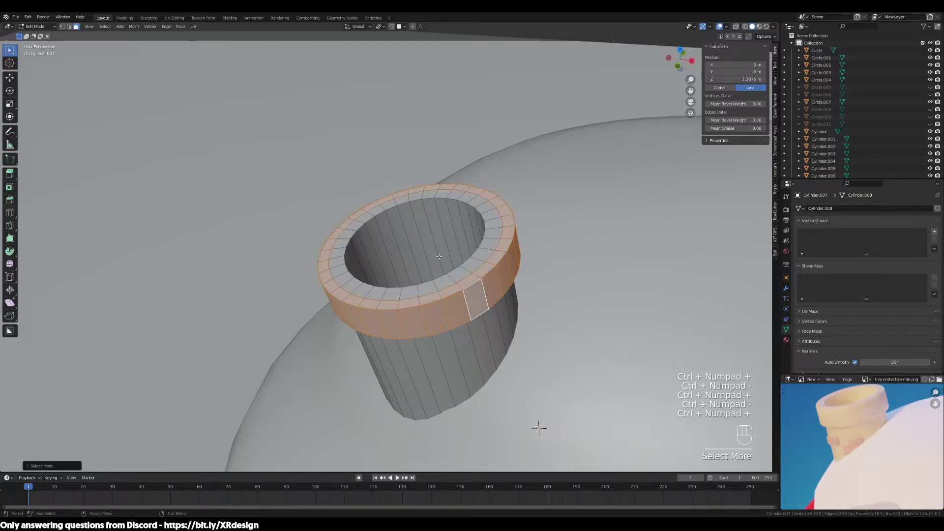
middle_click_drag(572, 308, 545, 319)
key("s")
key("z")
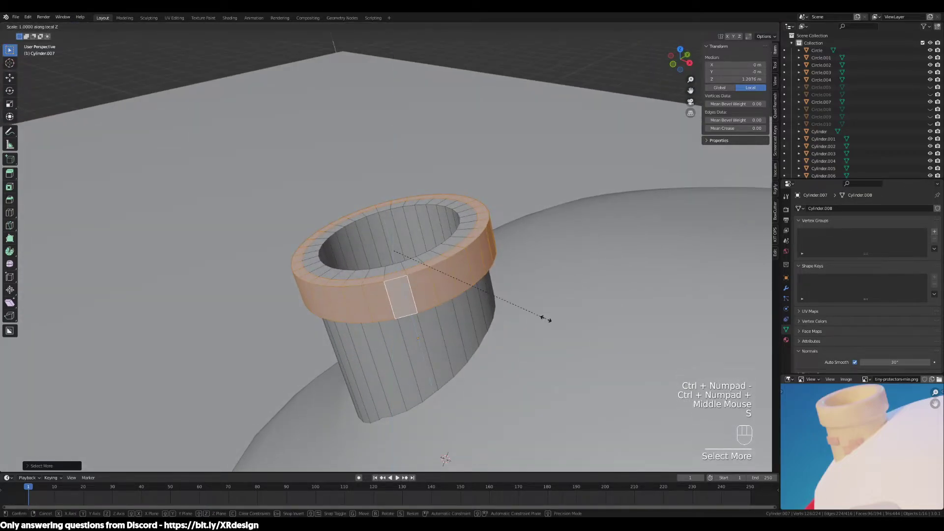
key("Escape")
Add the inner face ring on the rim's top to the selection and scale the rim taller along its local Z axis.
middle_click_drag(580, 344, 543, 227)
left_click(492, 211, "alt+shift")
key("s")
key("z")
key("z")
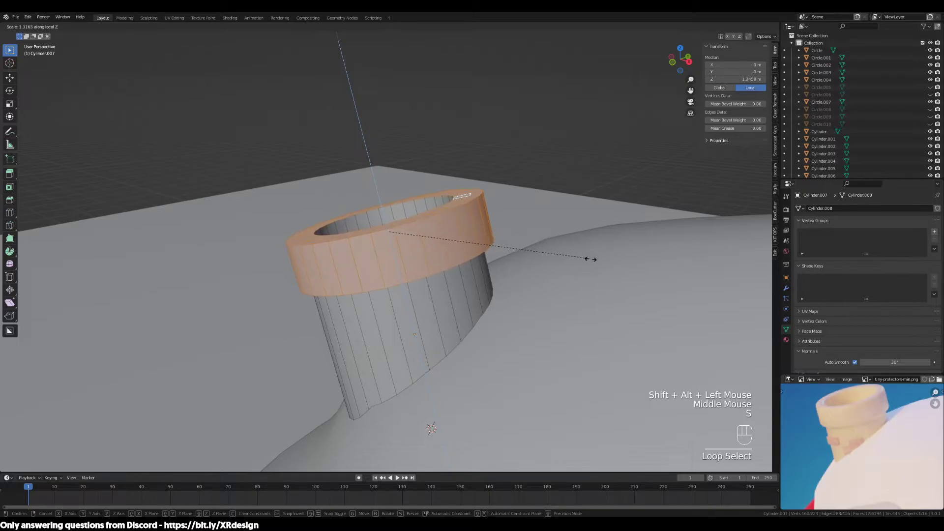
left_click(557, 299)
Bevel the rim's inner edge and its upper and lower outer edge loops with three segments, about 0.06 m wide, and return to Object Mode.
middle_click_drag(557, 300, 506, 231)
key("2")
left_click(524, 248, "alt")
scroll(532, 281, "up", 2)
left_click(532, 281, "alt+shift")
left_click(523, 154, "alt+shift")
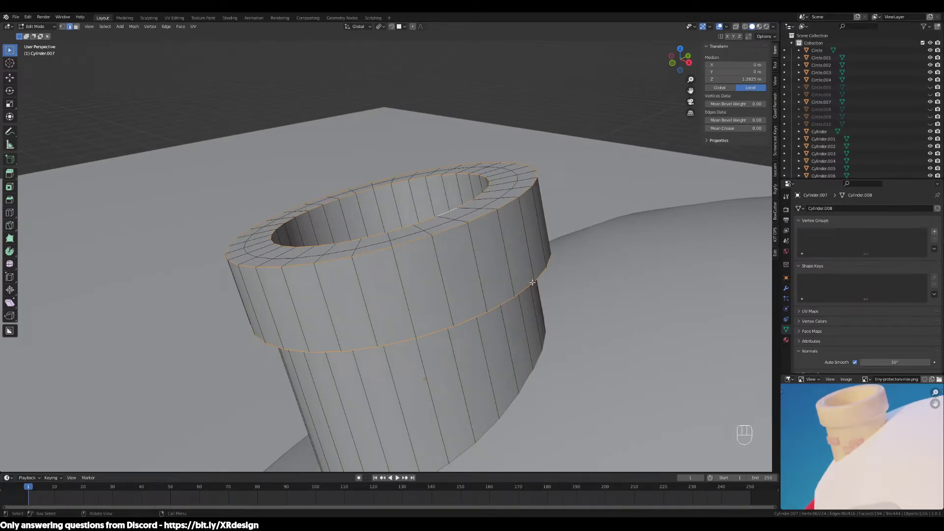
middle_click_drag(532, 223, 497, 147)
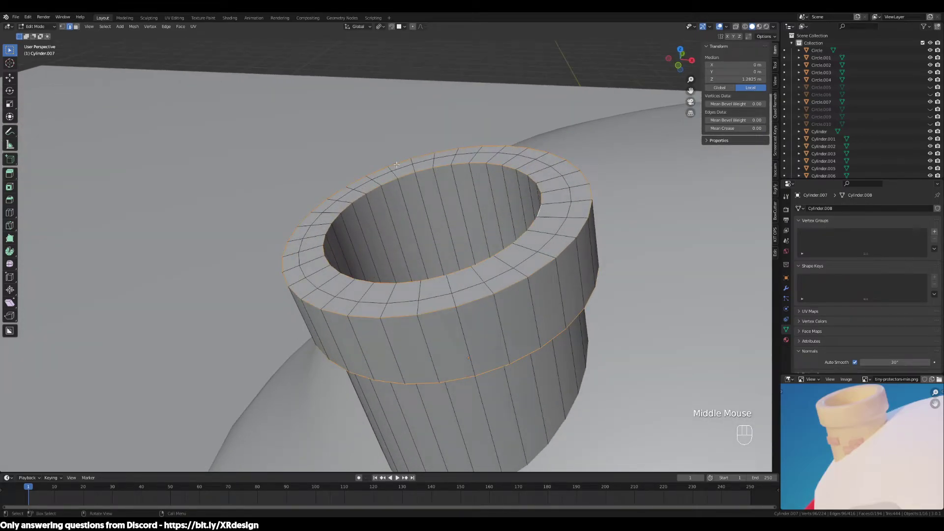
key("ctrl+b")
scroll(667, 237, "up", 1)
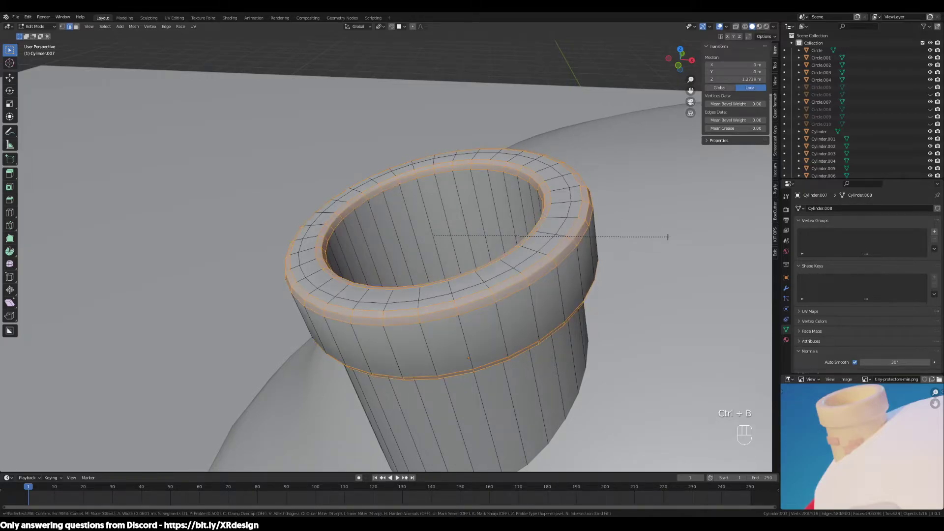
scroll(667, 237, "up", 1)
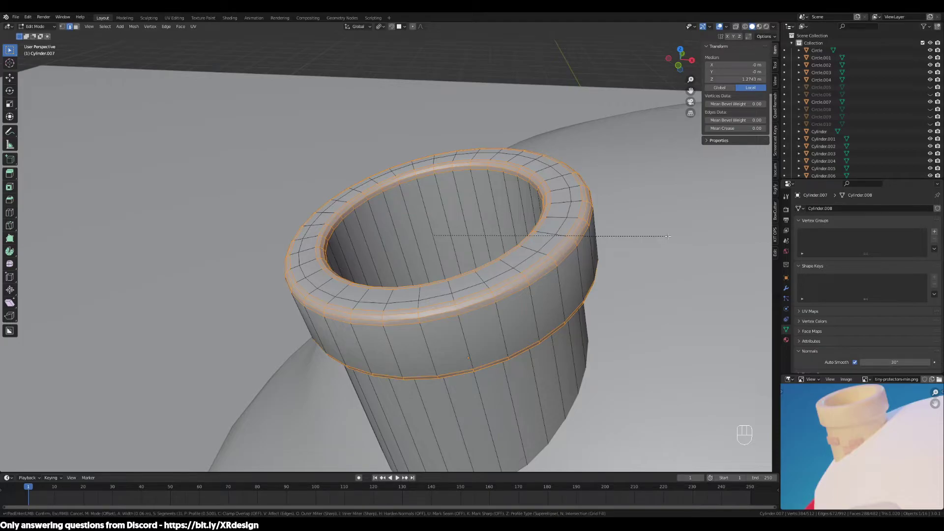
left_click(667, 236)
key("Tab")
scroll(682, 307, "down", 4)
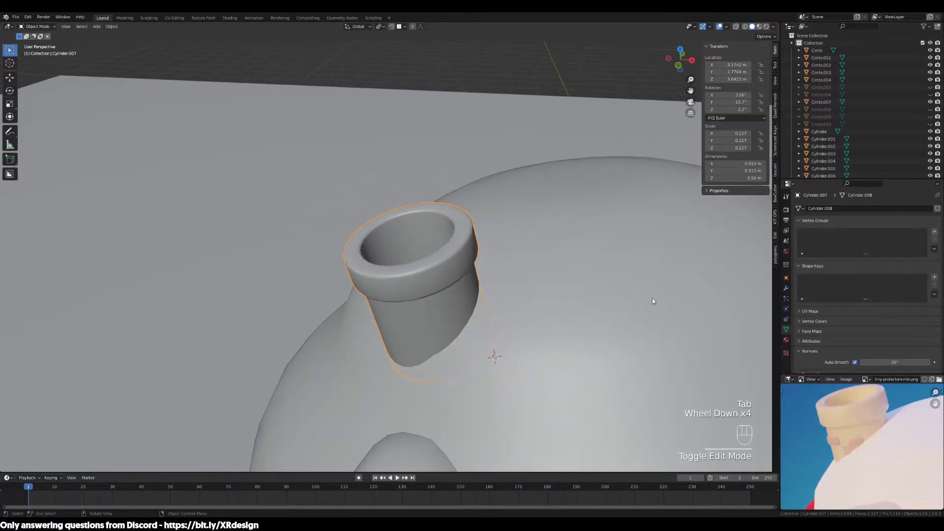
Select the mushroom body, bring its cap and walls into view in the reference image, and enter Edit Mode.
middle_click_drag(657, 301, 609, 308)
left_click(583, 305)
scroll(578, 309, "down", 4)
middle_click_drag(544, 308, 523, 304)
middle_click_drag(502, 342, 506, 231)
scroll(907, 467, "down", 2)
middle_click_drag(907, 467, 862, 436)
key("Tab")
middle_click_drag(517, 322, 691, 285)
Select the face loop that runs around the cap just above its outer edge.
key("2")
left_click(361, 253, "alt")
key("3")
left_click(608, 260, "alt")
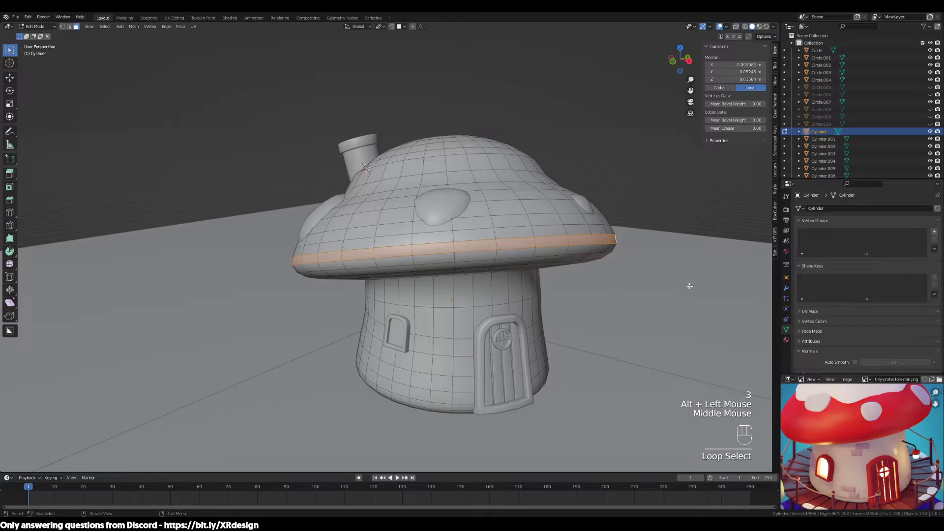
scroll(829, 413, "down", 2)
middle_click_drag(540, 197, 555, 197)
key("3")
left_click(553, 200, "alt")
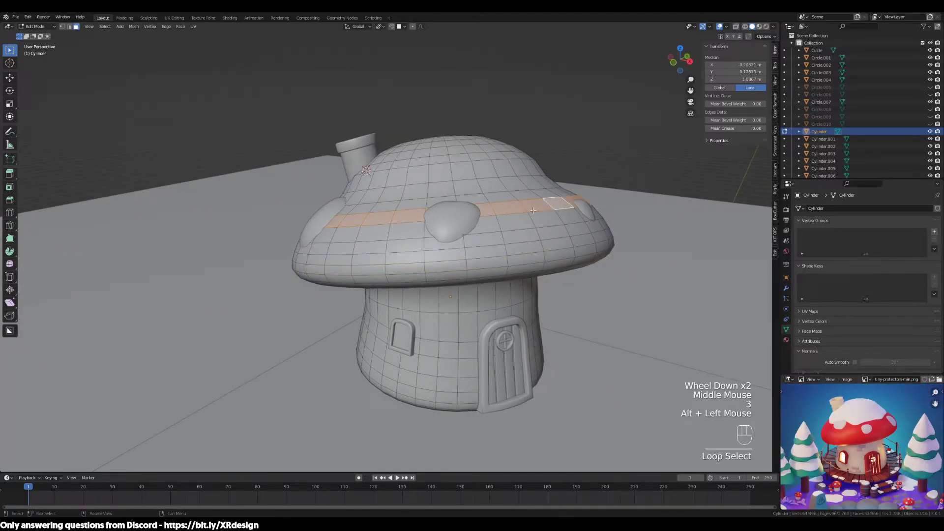
left_click(614, 240, "alt")
left_click(605, 235, "alt")
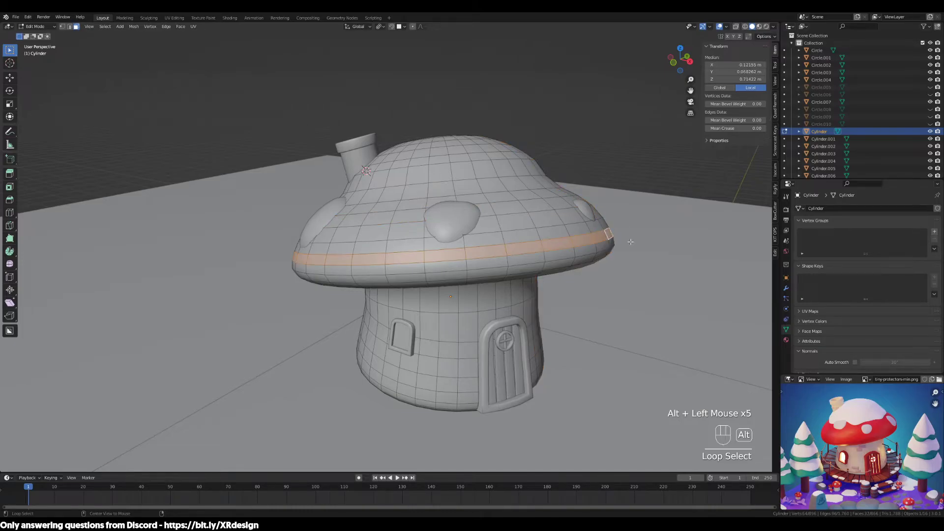
Enable proportional editing, scale the selected cap ring by about 1.002 with a proportional size of 0.75, and return to Object Mode.
key("s")
left_click(649, 252)
key("o")
key("a")
key("s")
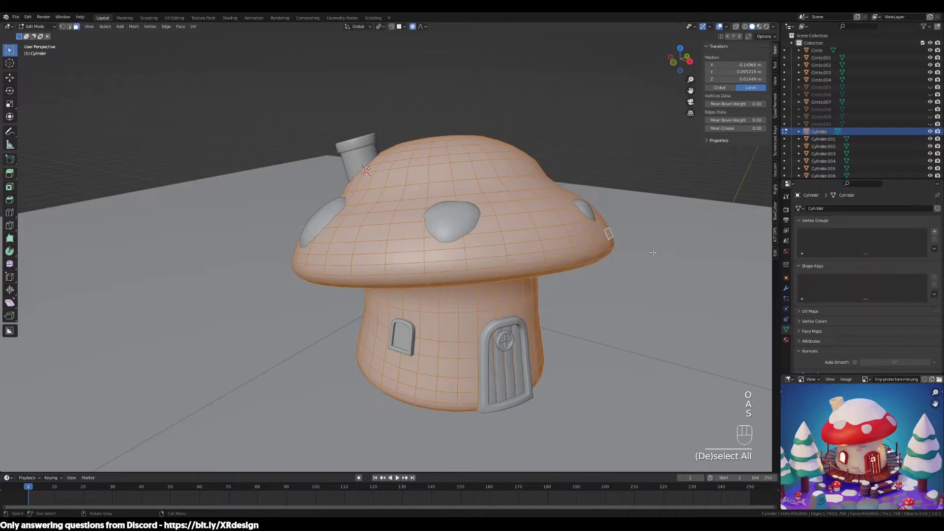
key("ctrl+z")
key("s")
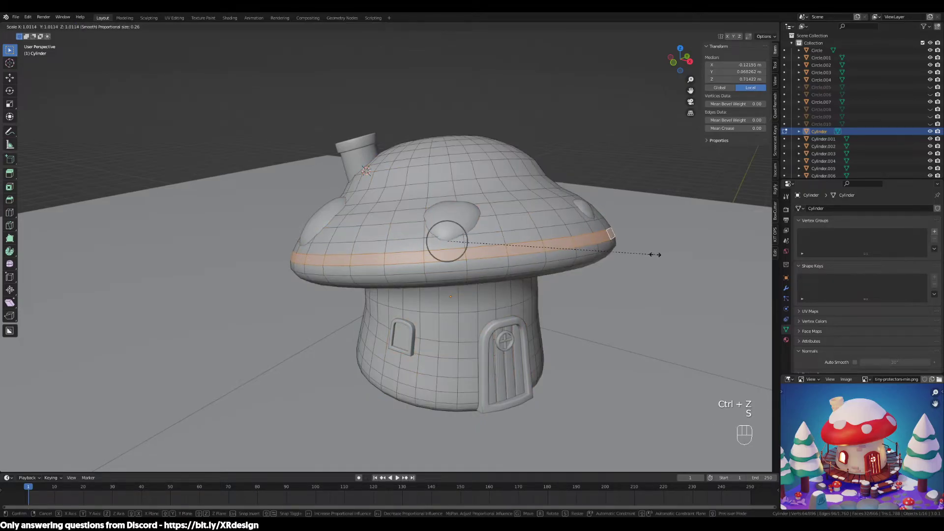
scroll(653, 253, "down", 3)
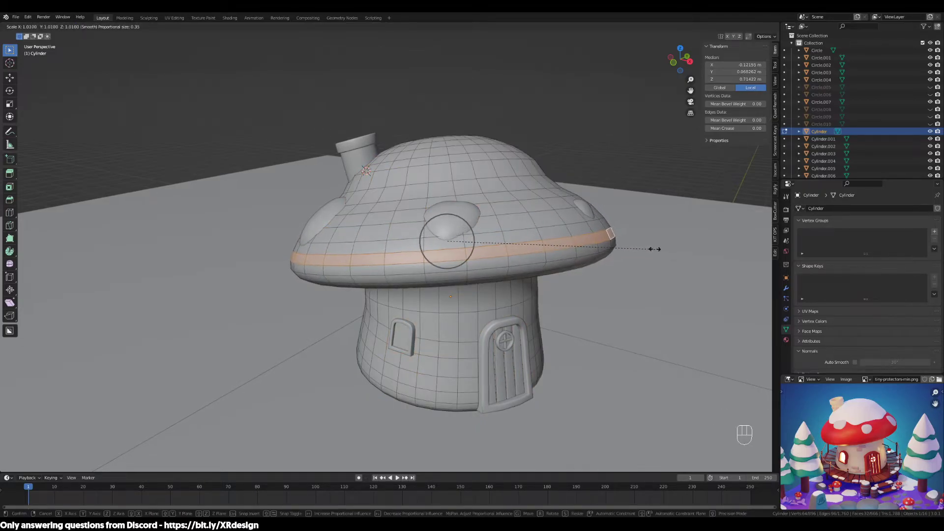
scroll(656, 248, "down", 7)
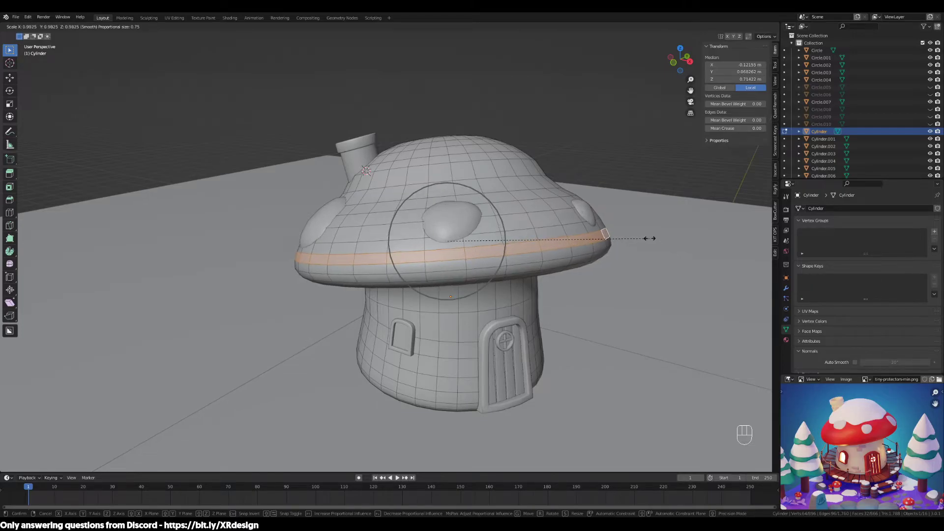
scroll(654, 239, "down", 1)
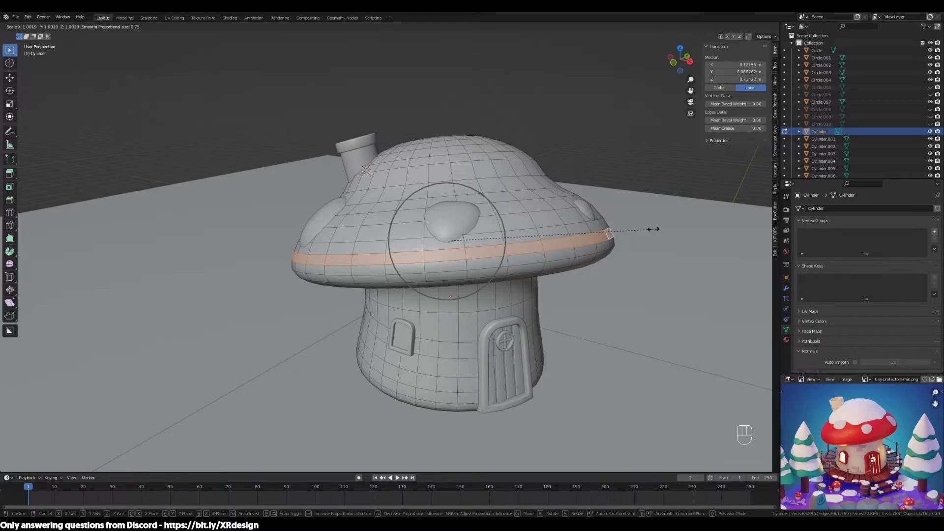
left_click(653, 229)
middle_click_drag(653, 229, 441, 285)
key("Tab")
Select the spots on the cap in turn and inspect how they sit on its surface.
left_click(388, 324)
left_click(408, 224)
middle_click_drag(408, 224, 384, 268)
left_click(374, 272)
left_click(499, 158)
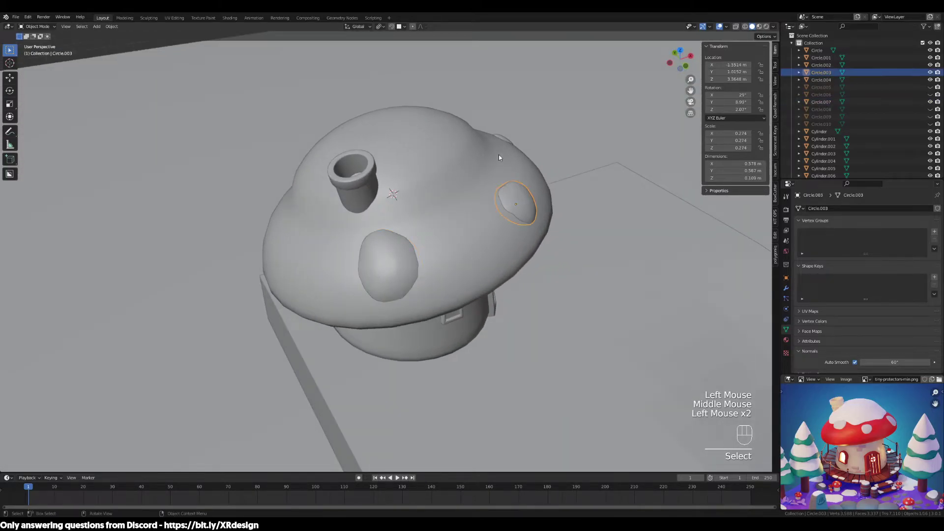
left_click(498, 160)
middle_click_drag(498, 159, 499, 229)
Move the small spot near the cap's edge on the door side slightly outward along its local Z axis.
left_click(579, 256)
middle_click_drag(579, 256, 583, 285)
key("g")
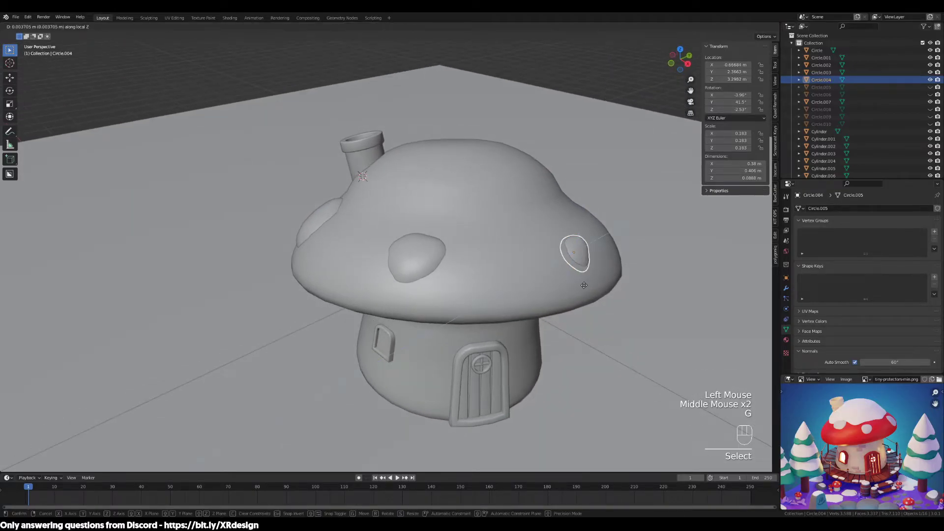
left_click(587, 287)
middle_click_drag(586, 287, 542, 298)
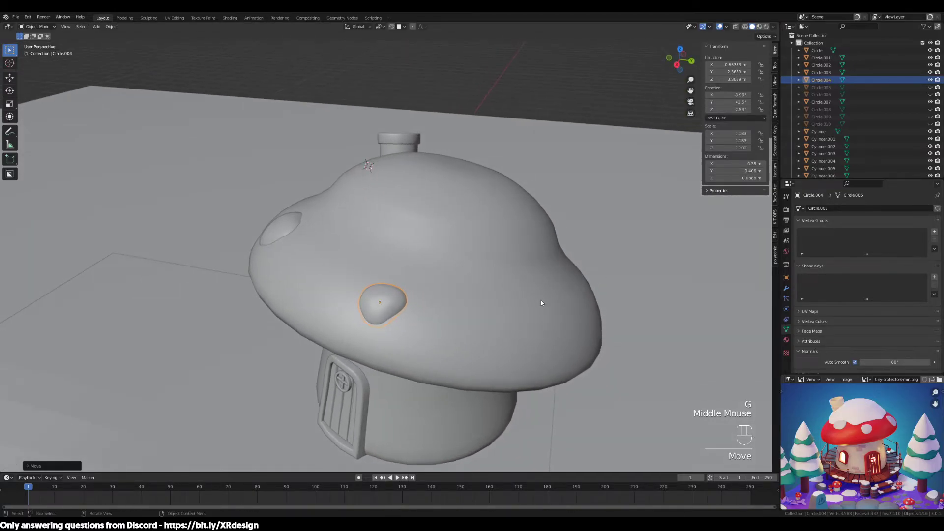
Enter Edit Mode on the mushroom body and select the round face at the very top of the cap.
left_click(542, 297)
middle_click_drag(343, 270, 456, 316)
left_click(388, 141)
scroll(423, 218, "up", 2)
left_click(456, 317)
key("Tab")
middle_click_drag(530, 335, 519, 371)
scroll(516, 315, "down", 2)
key("3")
left_click(436, 221)
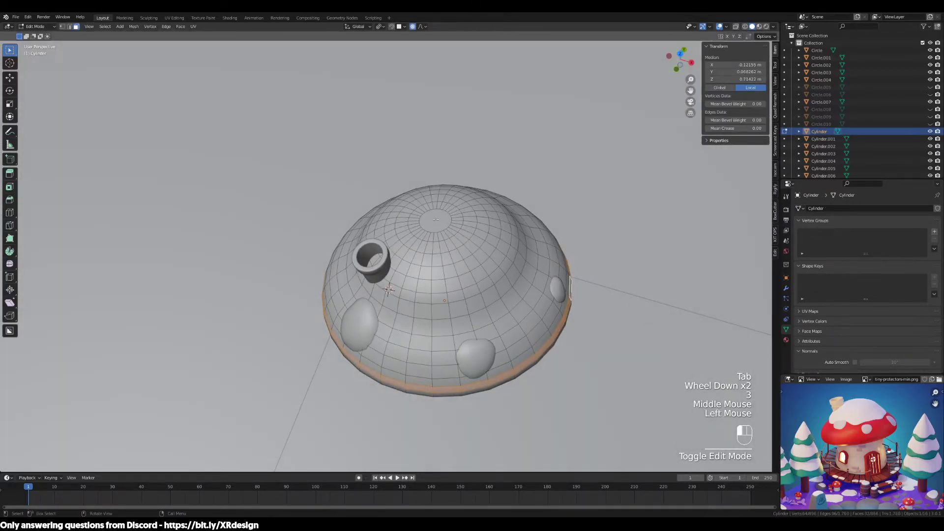
Grow the selection from the cap's top face by seven rings so that it covers the upper dome.
scroll(550, 286, "up", 1)
key("ctrl+KP_Add")
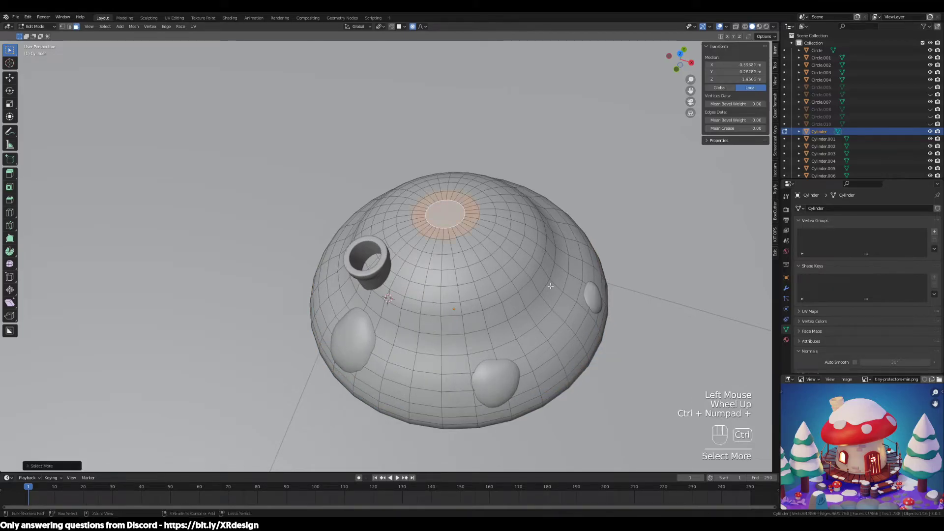
left_click(435, 212)
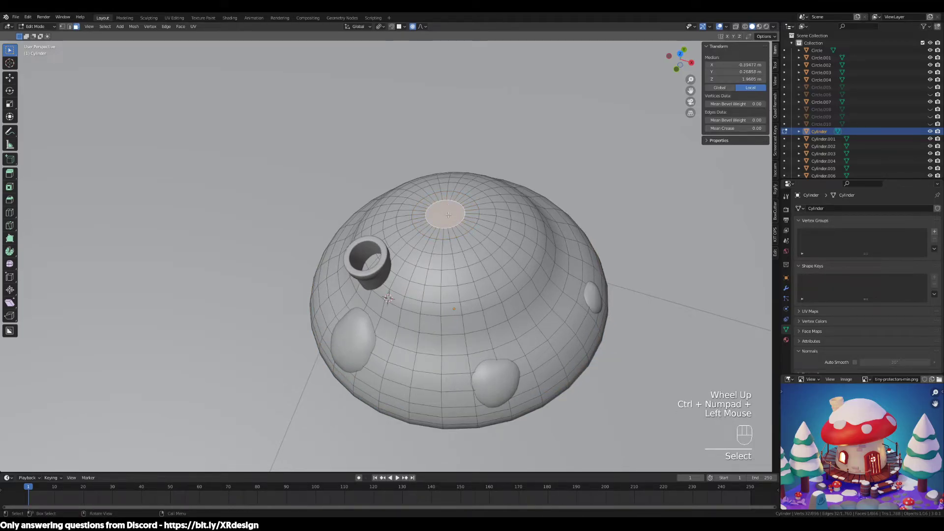
key("ctrl+KP_Add")
key("ctrl+KP_Add")
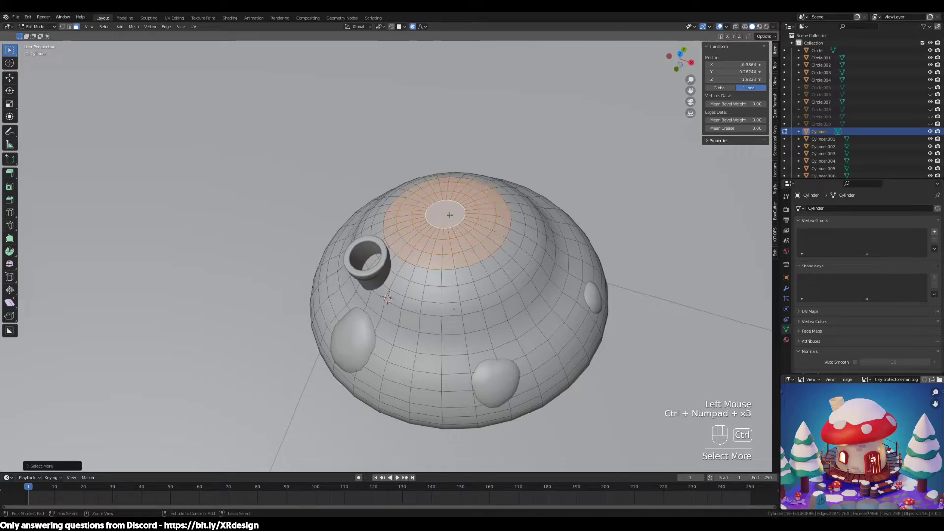
key("ctrl+KP_Add")
key("ctrl+KP_Add")
key("ctrl+KP_Add")
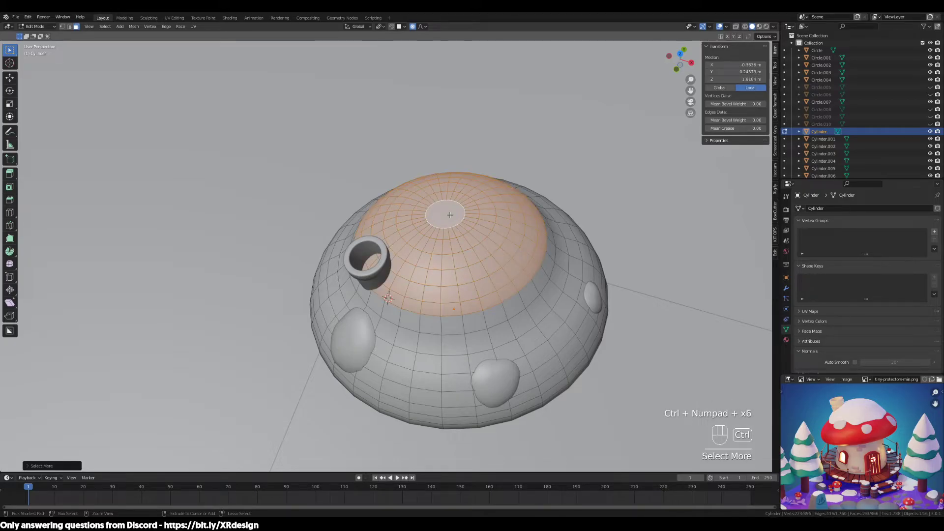
key("ctrl+KP_Add")
key("ctrl+KP_Add")
key("ctrl+KP_Subtract")
middle_click_drag(450, 214, 492, 230)
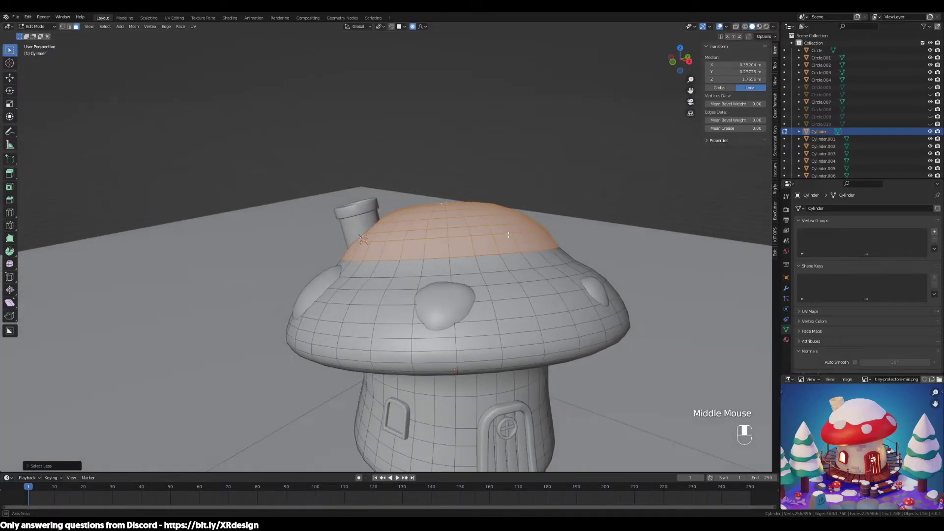
scroll(514, 254, "up", 2)
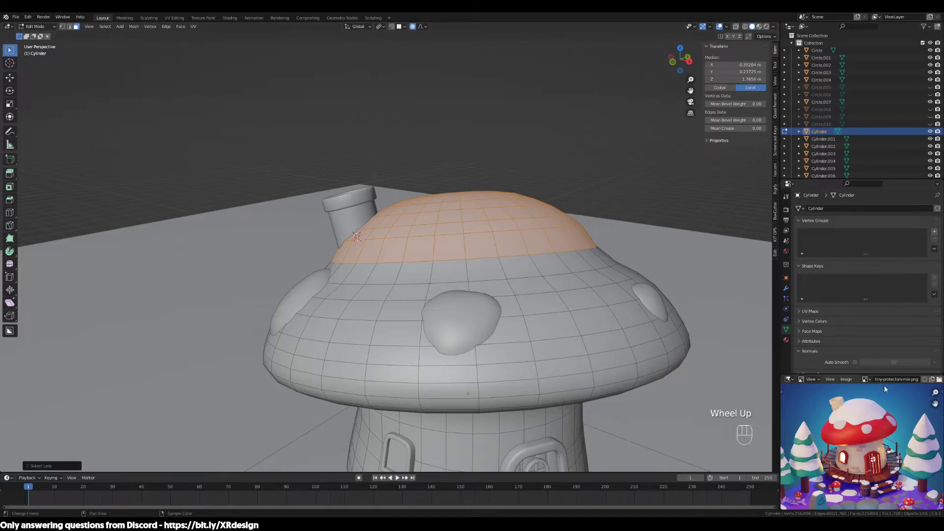
Duplicate the selected dome faces in place, separate the copy into its own object, and select it in Object Mode.
key("shift+d")
right_click(450, 262)
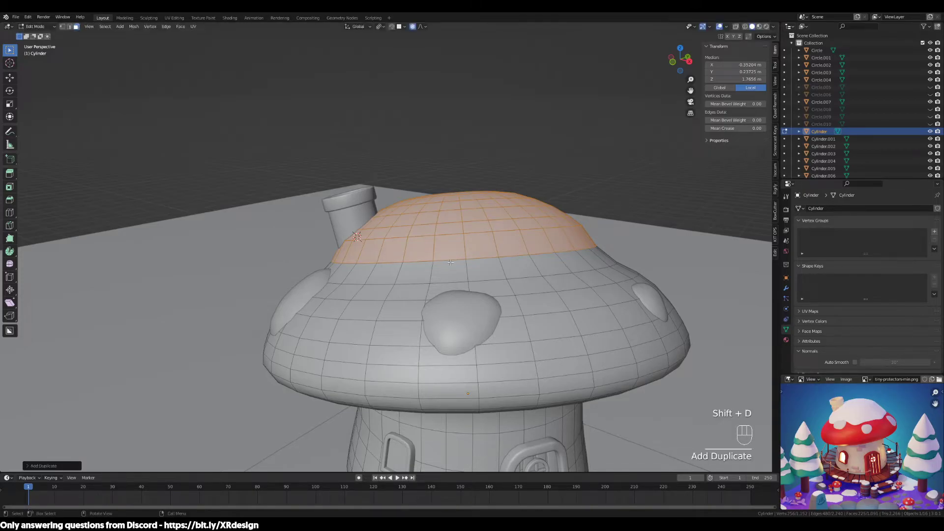
key("p")
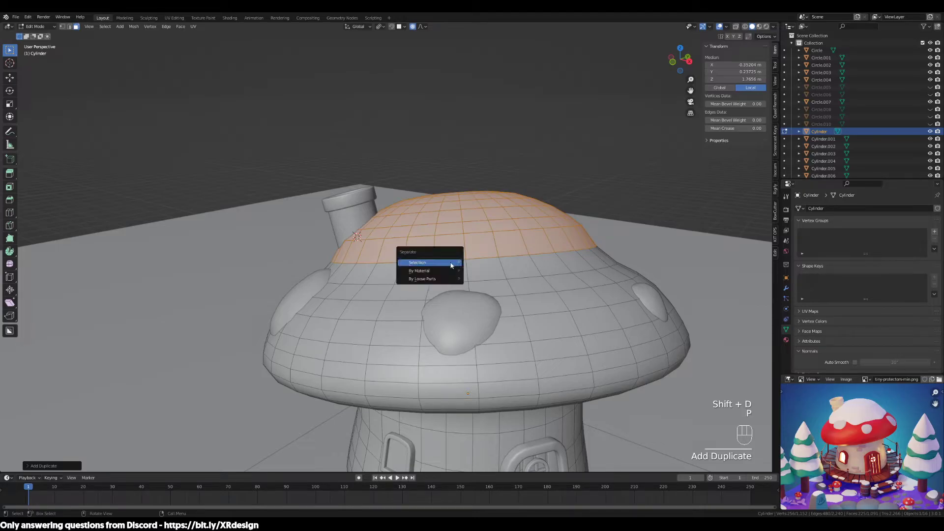
left_click(450, 263)
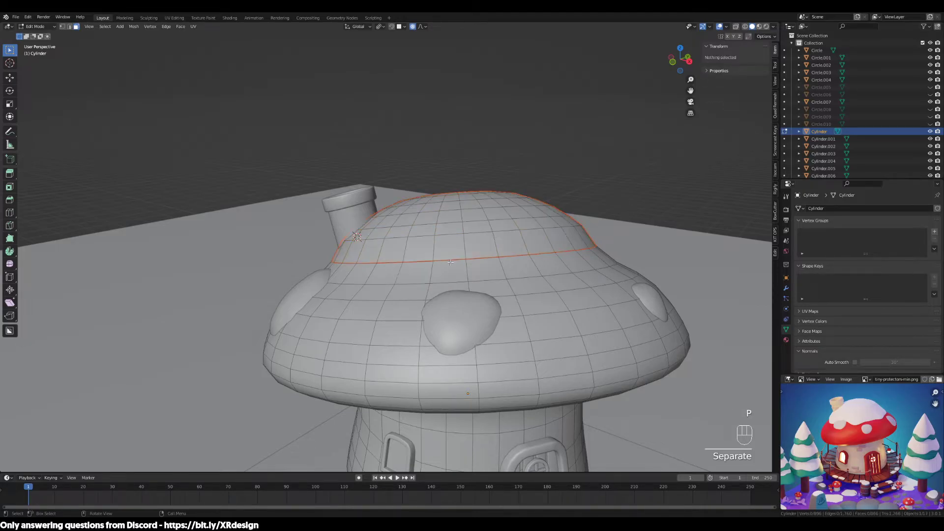
key("Tab")
left_click(512, 241)
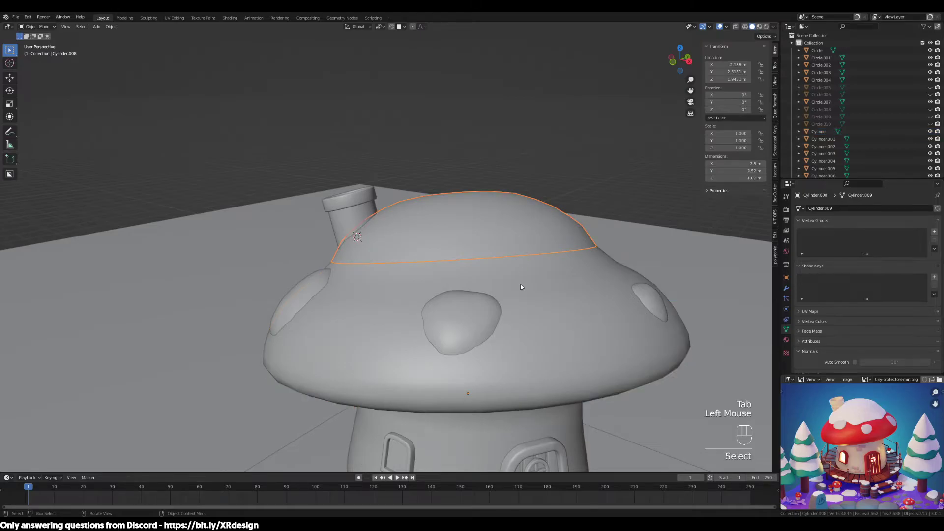
Enter Edit Mode on the duplicated dome, select all its faces, and add a Solidify modifier to it.
key("Tab")
middle_click_drag(529, 317, 637, 304)
middle_click_drag(576, 338, 546, 341)
scroll(609, 332, "up", 2)
key("a")
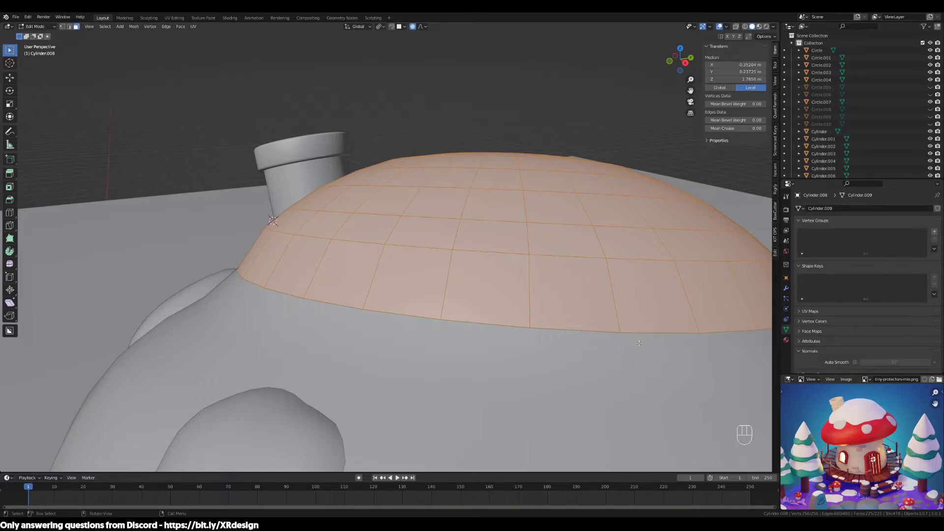
scroll(638, 343, "down", 1)
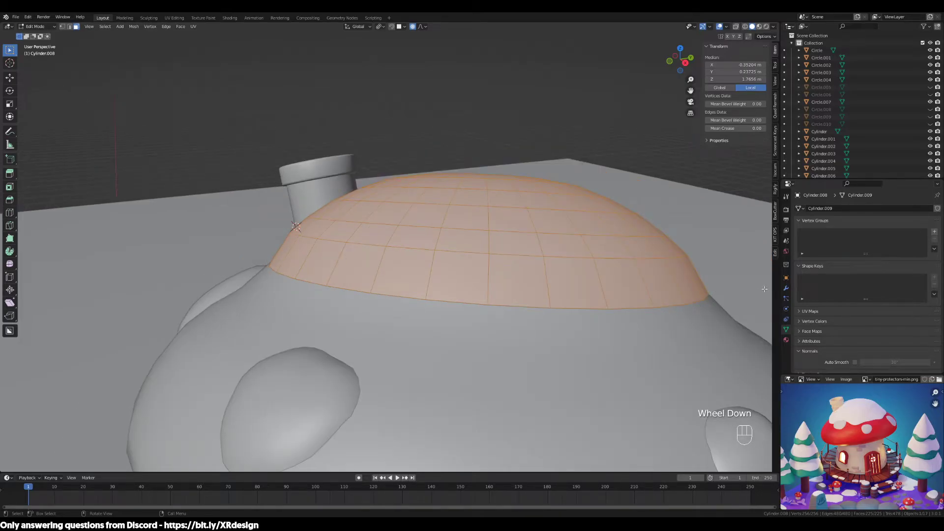
left_click(786, 289)
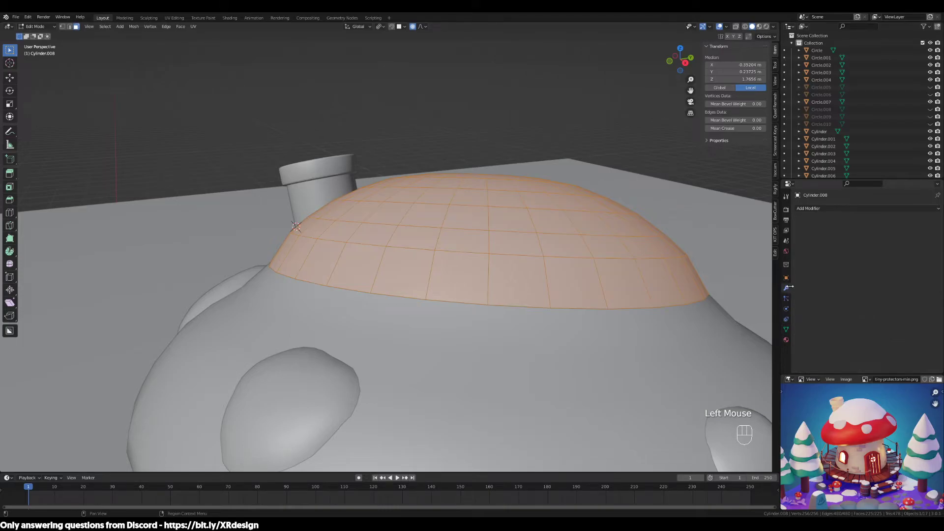
left_click(817, 209)
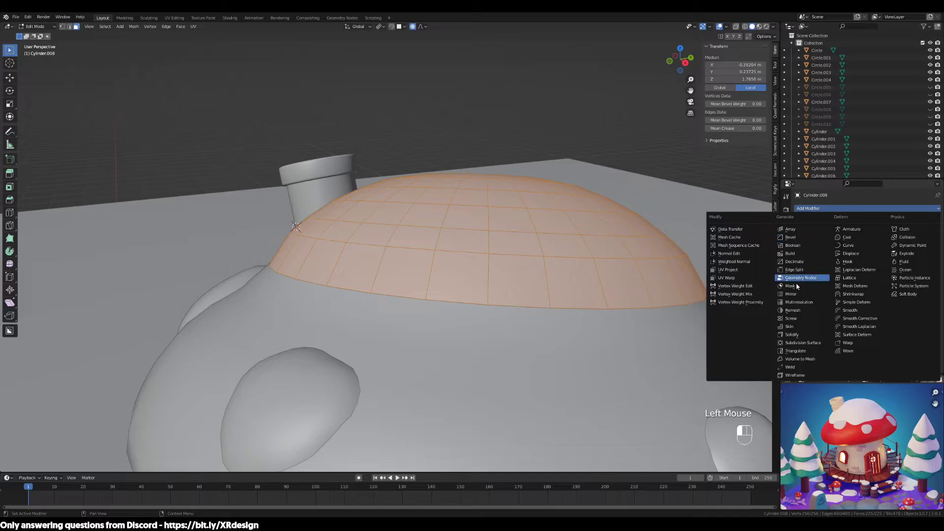
left_click(802, 335)
scroll(657, 346, "down", 3)
middle_click_drag(657, 345, 592, 358)
scroll(600, 321, "up", 2)
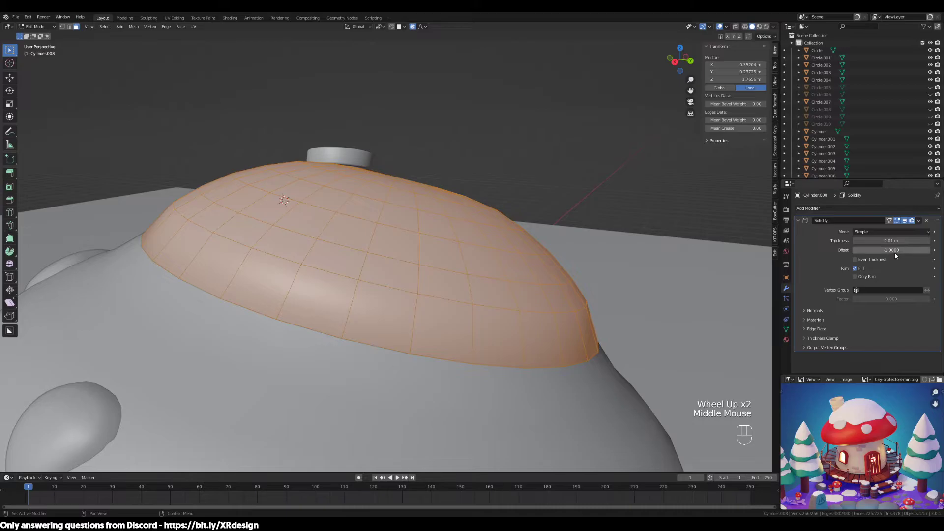
Switch to wireframe shading and raise the snow layer's Solidify thickness to about 0.06 m.
key("z")
mouse_move(438, 358)
middle_mouse_down()
mouse_move(464, 358)
mouse_move(436, 333)
mouse_move(476, 365)
middle_mouse_up()
scroll(463, 358, "up", 1)
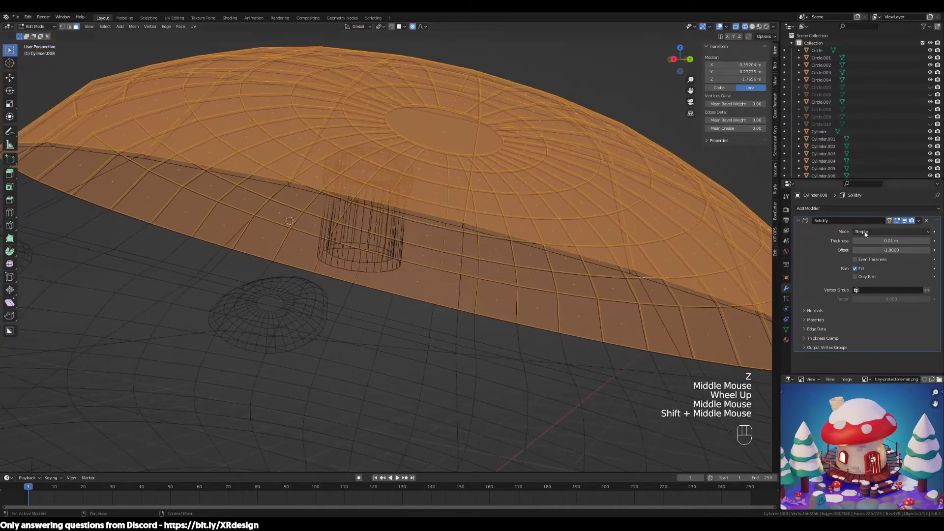
left_click_drag(876, 243, 907, 243)
mouse_move(481, 262)
middle_mouse_down()
mouse_move(462, 268)
mouse_move(472, 255)
middle_mouse_up()
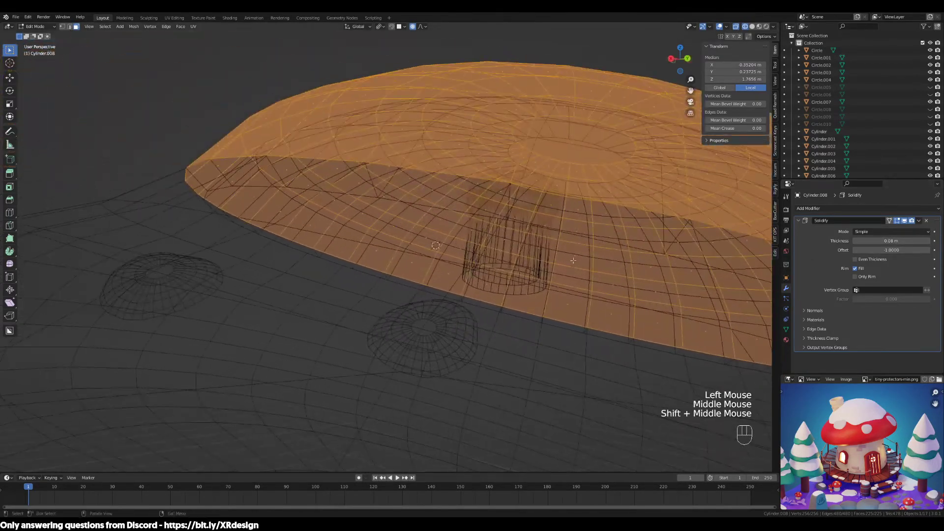
left_click_drag(901, 241, 890, 241)
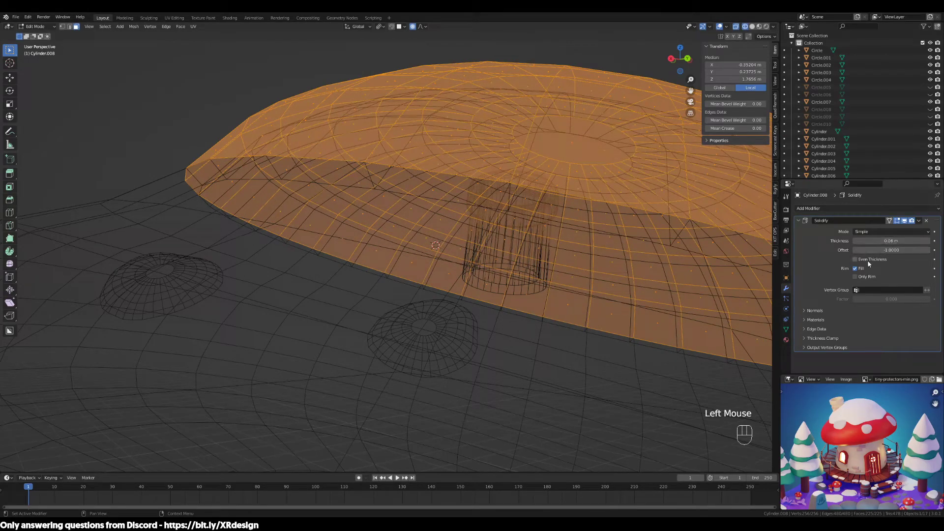
Set the Solidify offset to 1 so the snow thickens outward, with a thickness of 0.06 m.
left_click(874, 249)
type("1")
key("Return")
scroll(491, 206, "down", 3)
middle_click_drag(491, 206, 505, 255)
scroll(506, 262, "up", 2)
mouse_move(891, 240)
left_mouse_down()
mouse_move(929, 240)
mouse_move(882, 247)
left_mouse_up()
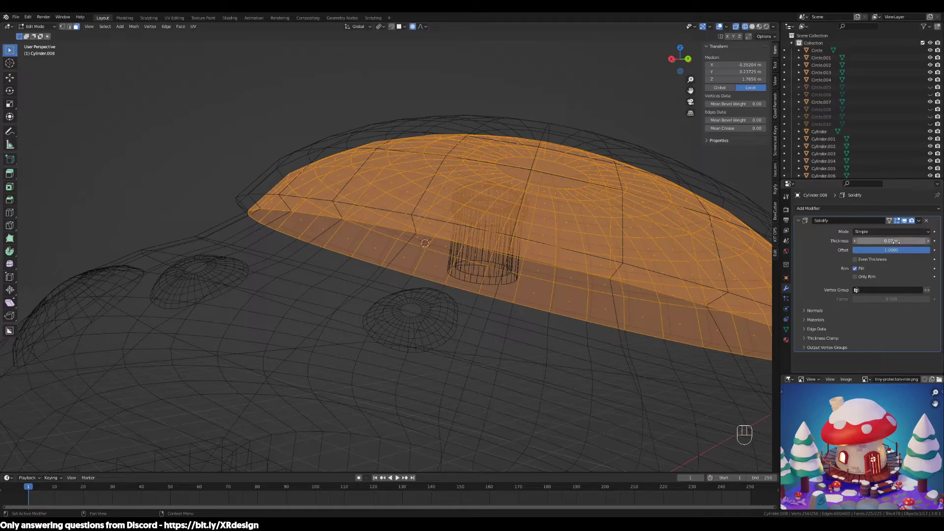
middle_click_drag(609, 275, 705, 248)
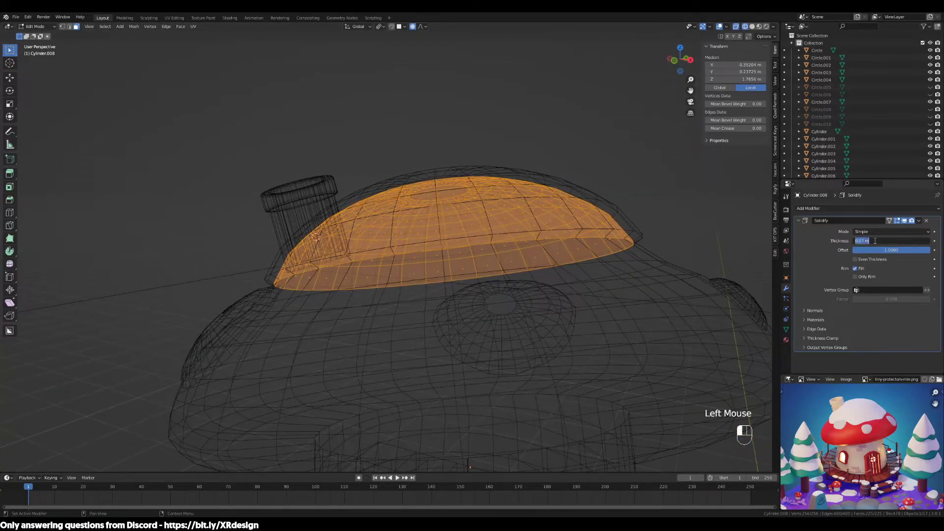
key("Return")
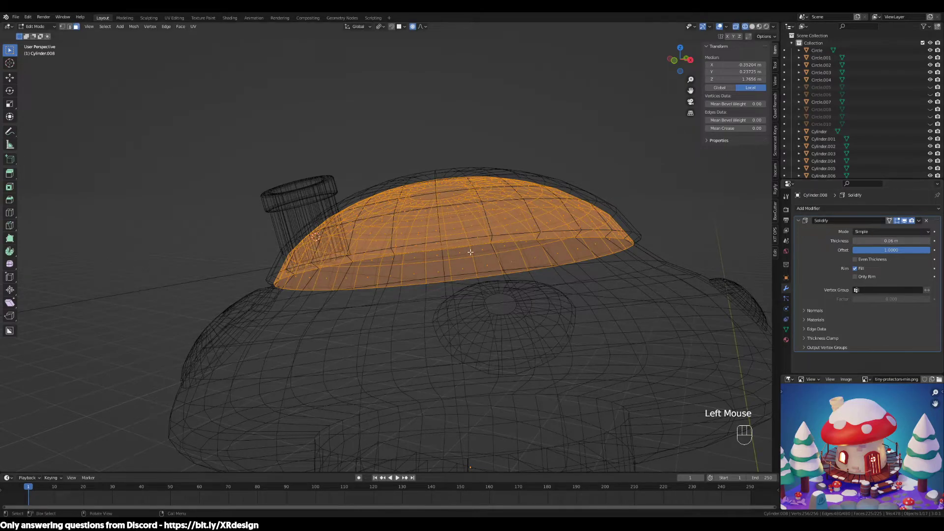
Examine in solid shading how the thickened snow layer's lower edge sits on the mushroom cap.
scroll(475, 249, "up", 3)
mouse_move(475, 305)
middle_mouse_down()
mouse_move(486, 290)
mouse_move(562, 298)
mouse_move(606, 351)
middle_mouse_up()
scroll(491, 274, "down", 3)
key("z")
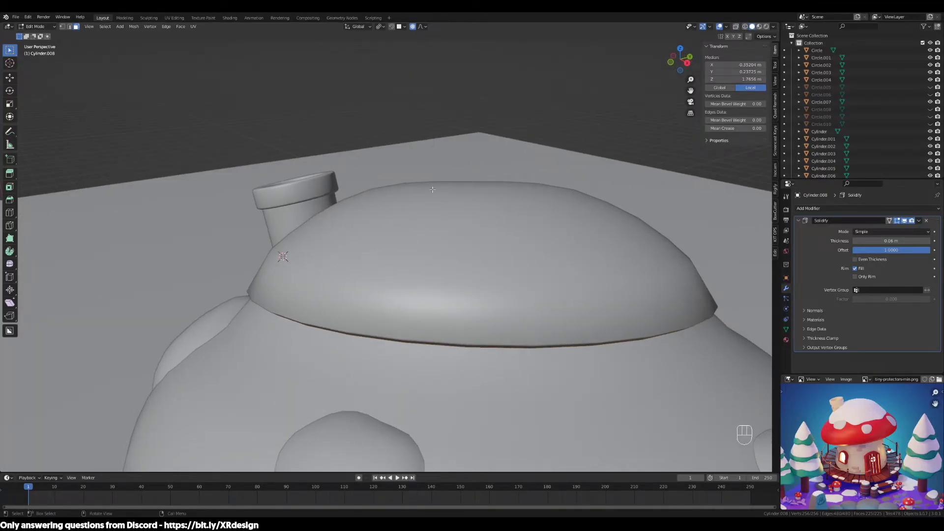
middle_click_drag(706, 296, 658, 281)
scroll(703, 292, "up", 2)
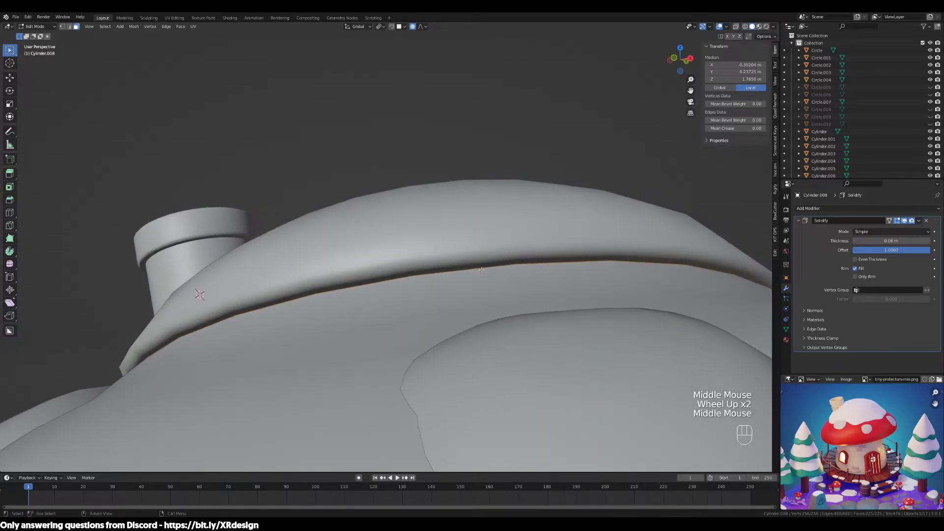
scroll(482, 269, "down", 2)
middle_click_drag(482, 270, 463, 271)
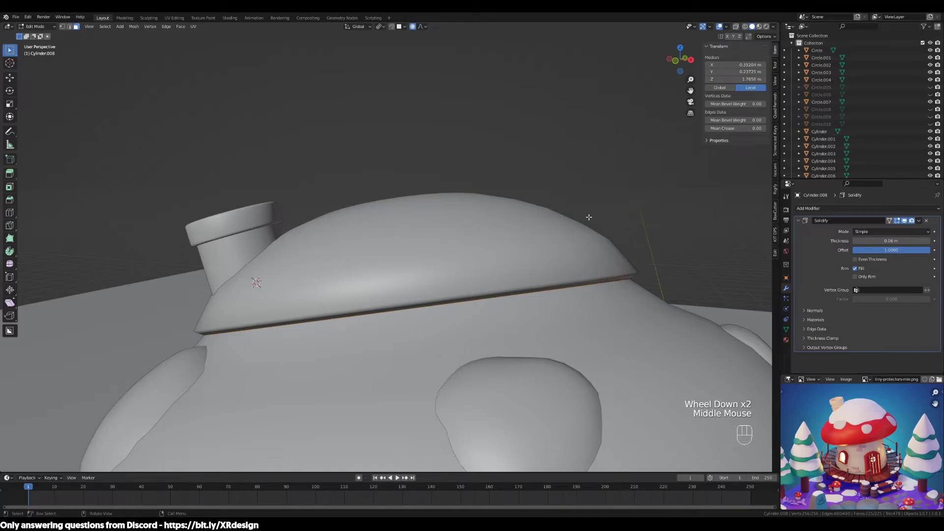
middle_click_drag(662, 219, 740, 250)
scroll(687, 269, "up", 2)
scroll(677, 276, "down", 1)
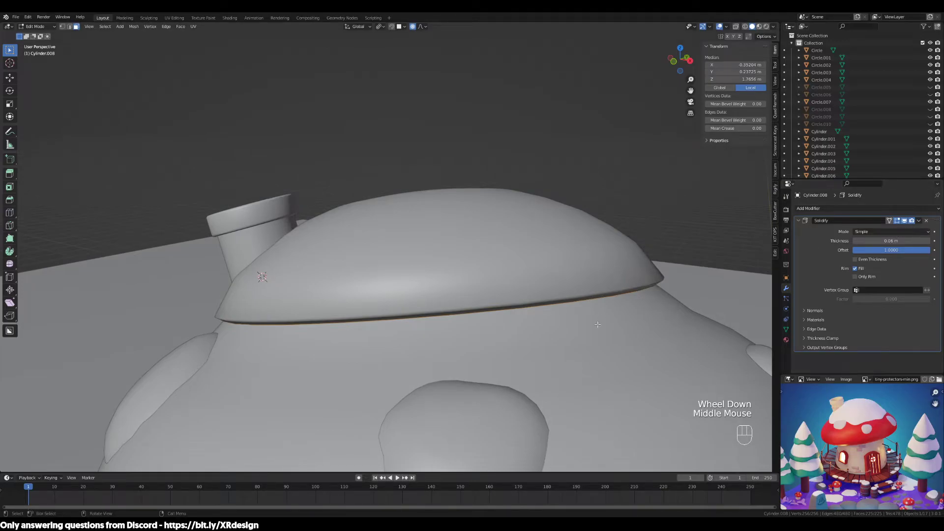
In wireframe vertex mode, turn on snapping and pull one rim vertex of the snow outward and down with proportional editing.
key("z")
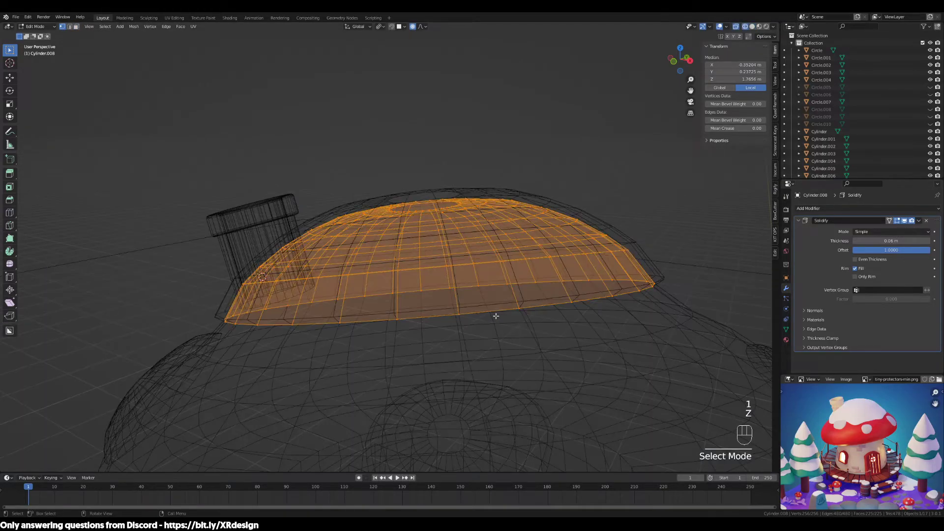
left_click(518, 257)
left_click(499, 267)
middle_click_drag(499, 267, 535, 308)
left_click(518, 294)
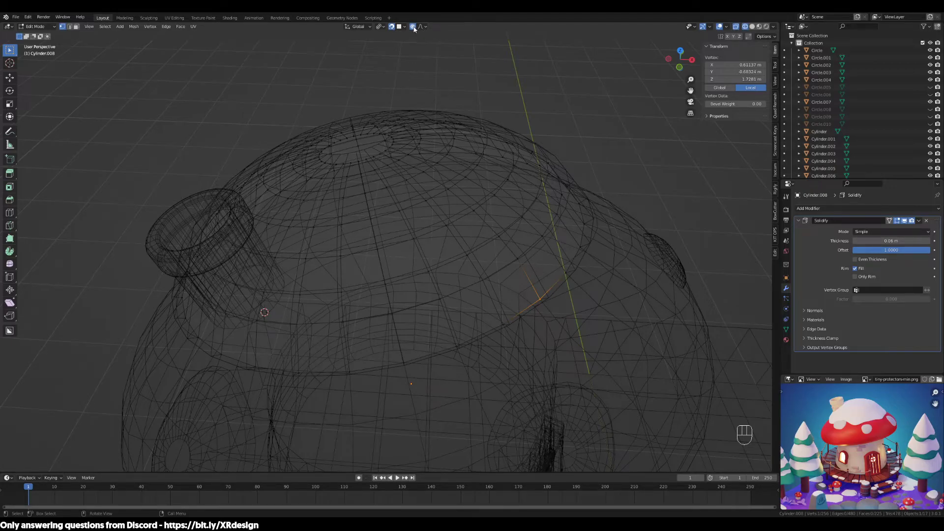
key("g")
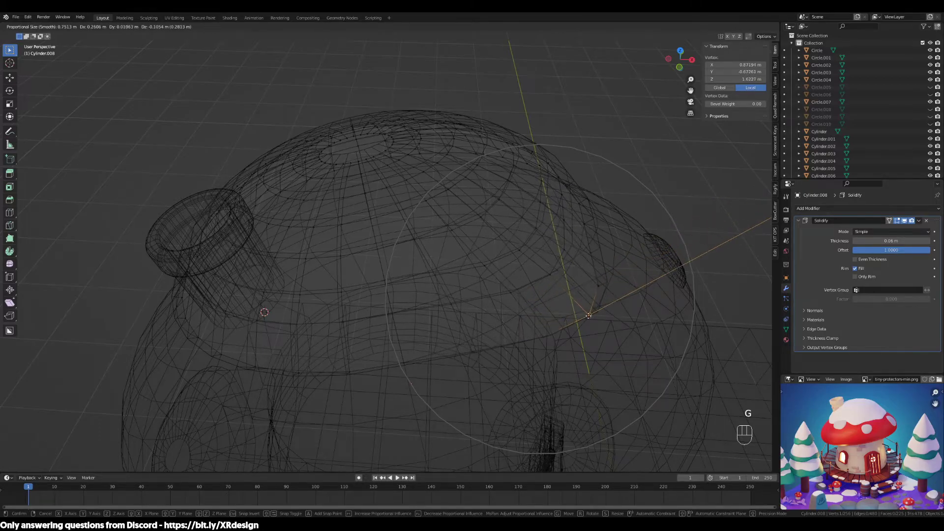
left_click(568, 316)
Select another vertex on the snow's front rim and pull it down the cap with proportional editing.
middle_click_drag(579, 341, 573, 302)
left_click_drag(488, 280, 432, 326)
key("g")
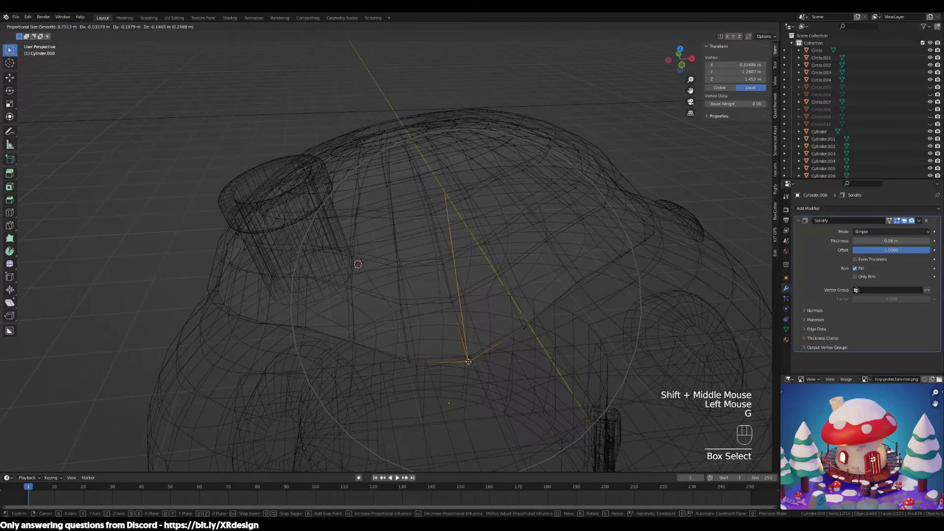
scroll(473, 352, "up", 5)
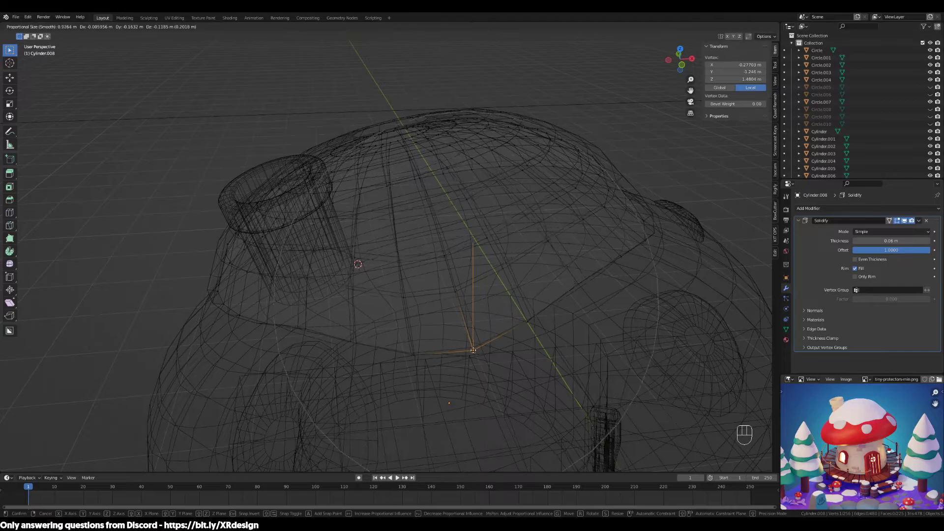
left_click(481, 340)
Return the snow layer to Object Mode and show it in solid shading.
key("Tab")
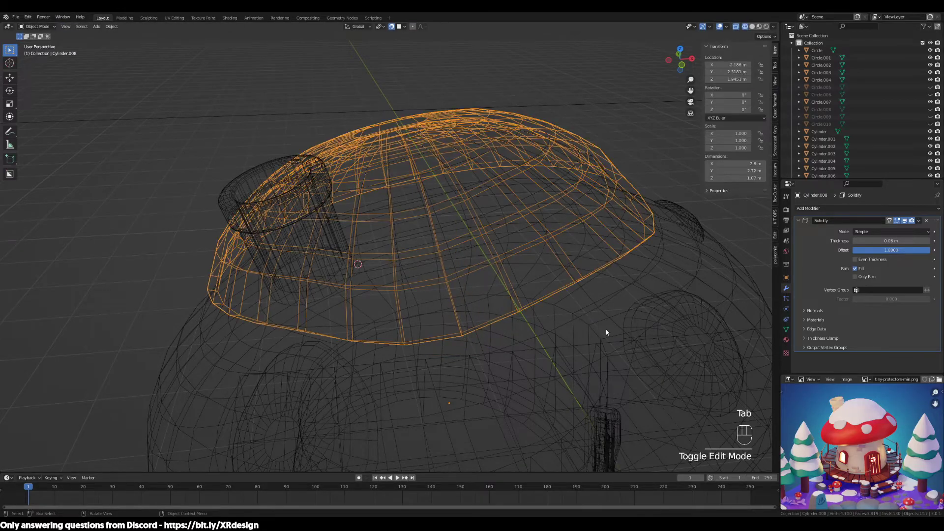
middle_click_drag(605, 331, 579, 344)
key("Tab")
key("Tab")
key("z")
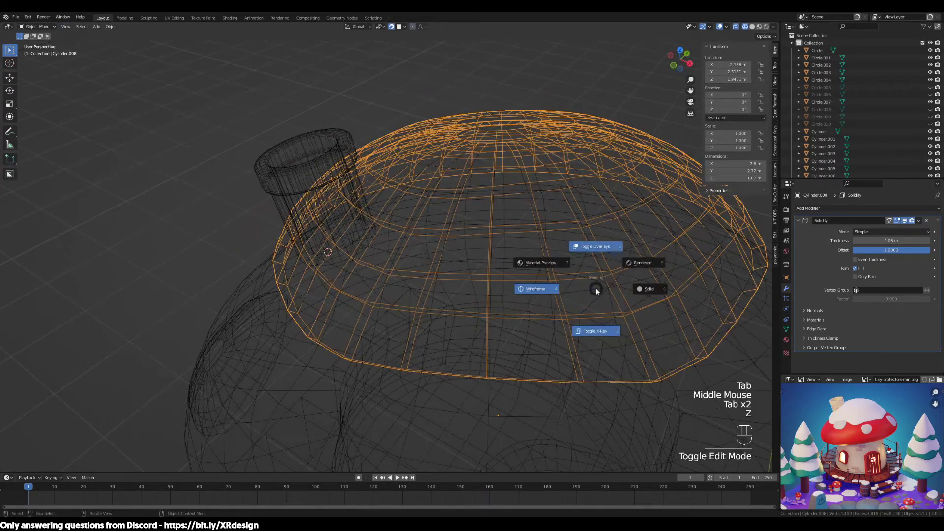
middle_click_drag(653, 297, 605, 302)
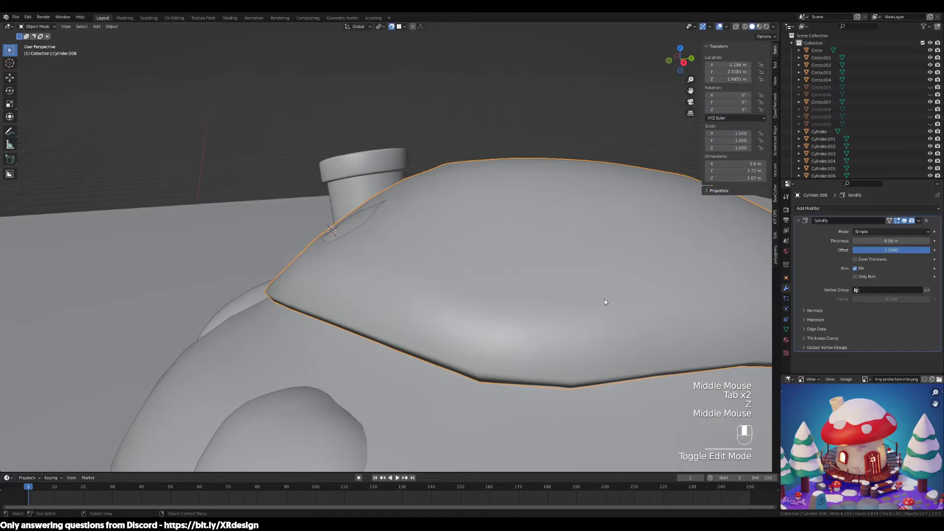
Collapse the Solidify settings and add a Subdivision Surface modifier with viewport level 2 to the snow layer.
left_click(798, 221)
middle_click_drag(391, 251, 467, 290)
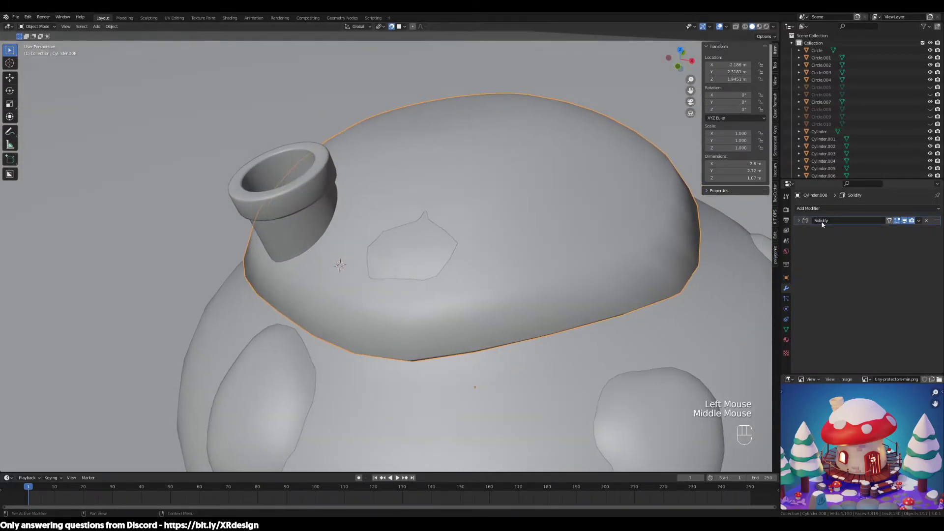
left_click(821, 209)
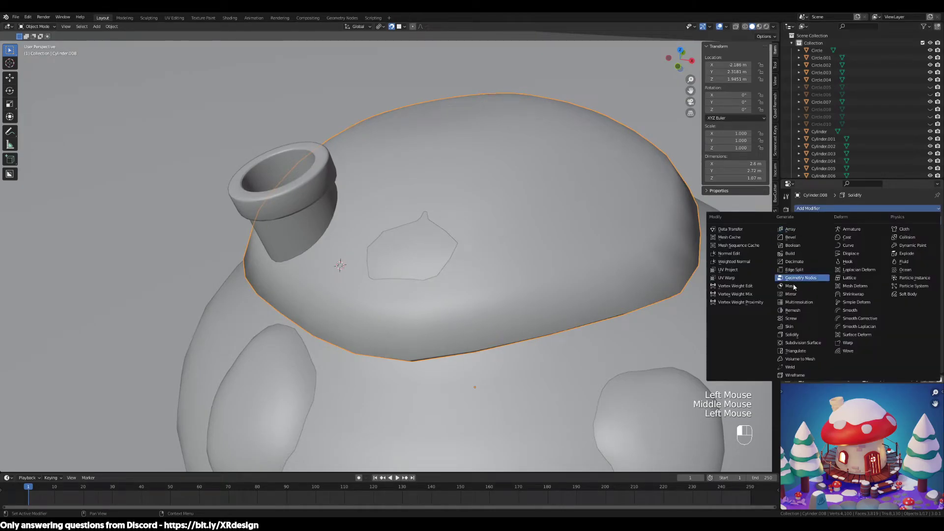
left_click(805, 343)
middle_click_drag(687, 310, 665, 289)
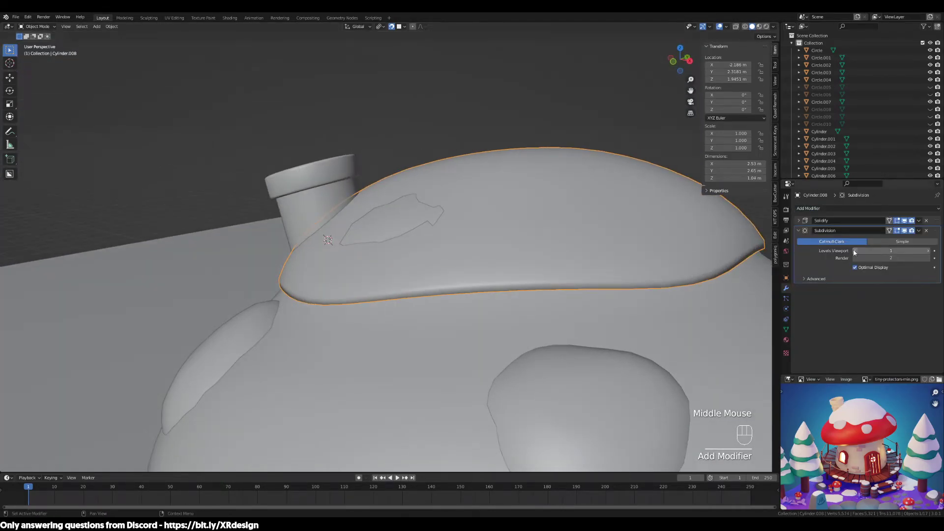
left_click(928, 251)
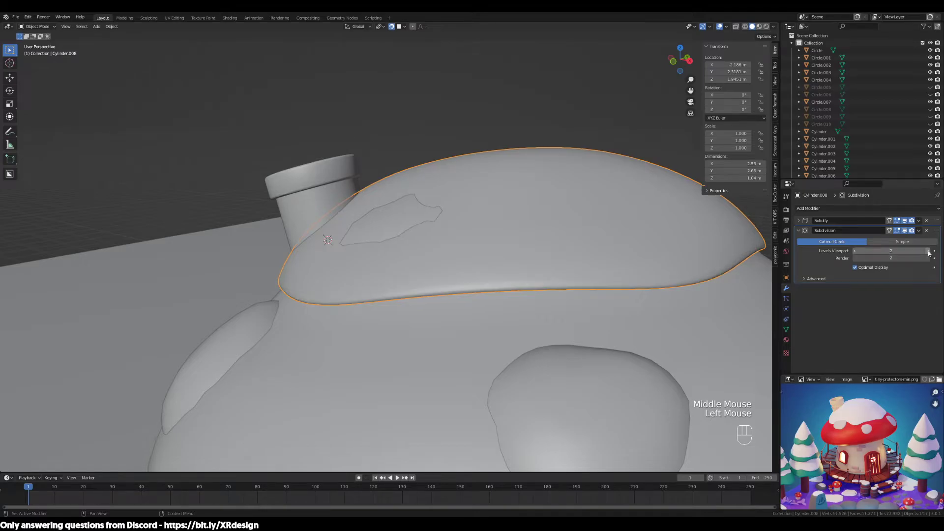
Put the smoothed snow layer back into Edit Mode and display it in wireframe from the chimney side.
middle_click_drag(688, 271, 489, 314)
scroll(620, 269, "down", 3)
middle_click_drag(429, 288, 515, 237)
scroll(495, 302, "up", 2)
left_click(501, 285)
left_click(504, 279)
key("Tab")
middle_click_drag(441, 224, 450, 198)
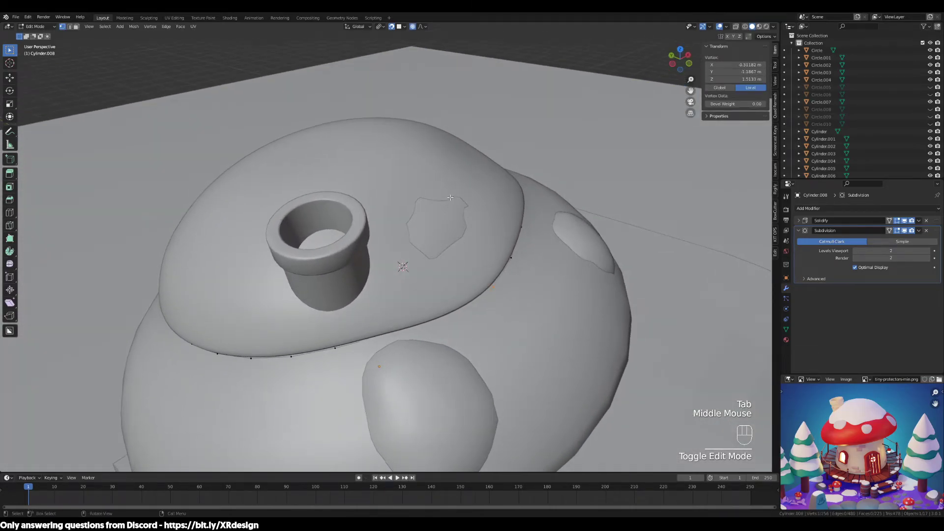
left_click_drag(450, 198, 454, 271)
left_click_drag(419, 239, 419, 241)
mouse_move(419, 240)
middle_mouse_down()
mouse_move(483, 253)
mouse_move(487, 206)
mouse_move(461, 195)
mouse_move(427, 263)
middle_mouse_up()
key("z")
key("z")
left_click(366, 285)
Box-select part of the snow's rim and move it along the cap with proportional editing.
scroll(455, 257, "up", 2)
middle_click_drag(360, 301, 501, 236, "shift")
left_click_drag(426, 324, 342, 398)
scroll(389, 376, "down", 2)
middle_click_drag(388, 376, 514, 323)
key("g")
left_click(432, 344)
Select a pair of adjacent rim vertices and shift them slightly down the cap with proportional editing.
left_click_drag(514, 322, 421, 333)
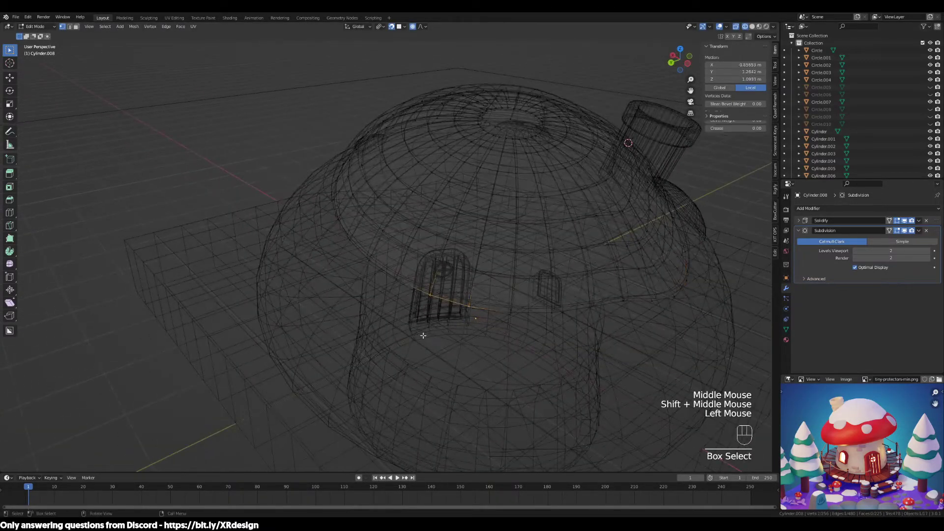
key("g")
scroll(443, 305, "up", 2)
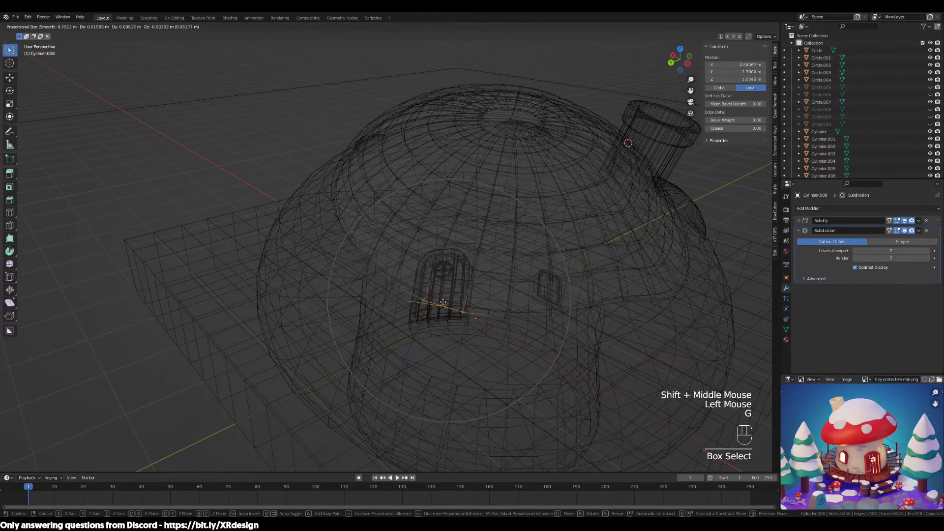
left_click(437, 314)
Select a single rim vertex on the side away from the chimney and pull it well down the cap with proportional editing.
left_click_drag(594, 305, 628, 345)
middle_click_drag(627, 345, 585, 287)
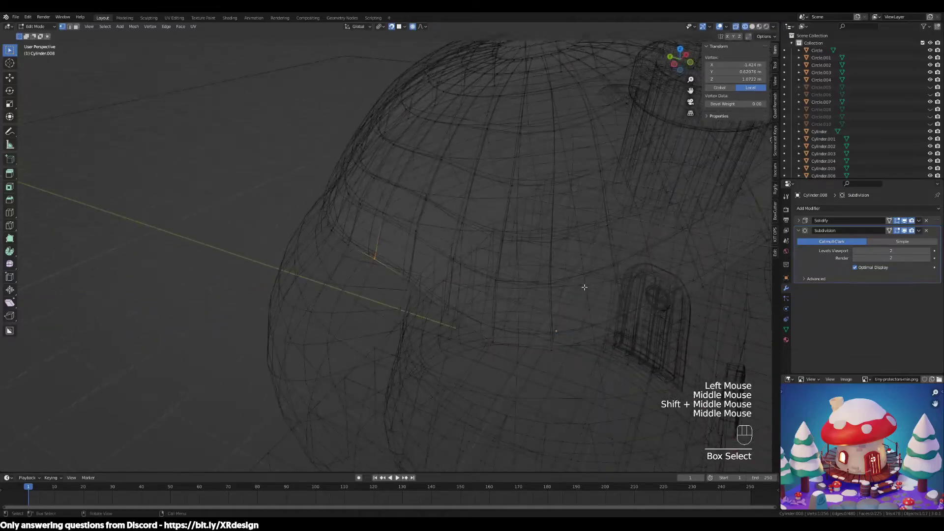
key("g")
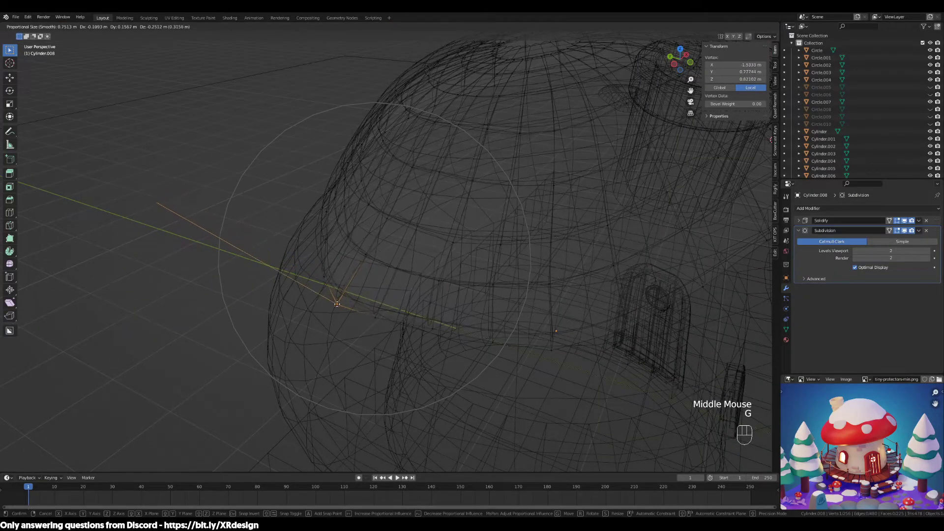
left_click(432, 295)
scroll(432, 296, "down", 2)
middle_click_drag(432, 296, 429, 300)
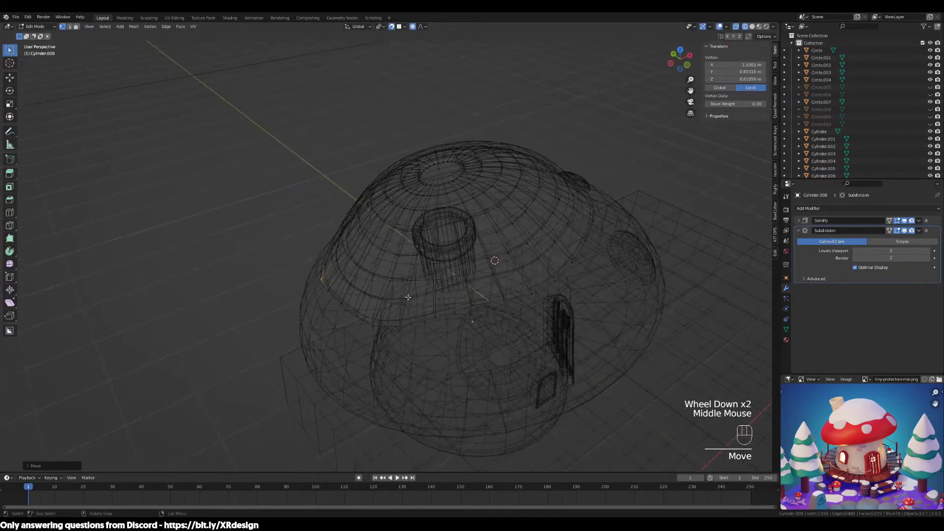
Select a rim vertex of the snow above the door side of the cap and pull it up the cap with proportional editing.
middle_click_drag(558, 285, 472, 312)
scroll(411, 326, "up", 1)
middle_click_drag(411, 326, 487, 361, "shift")
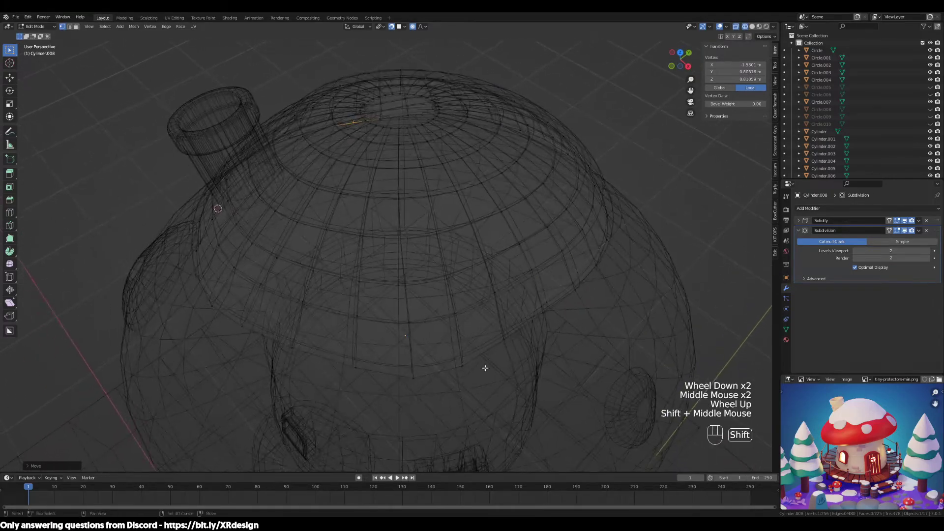
left_click(467, 385)
key("g")
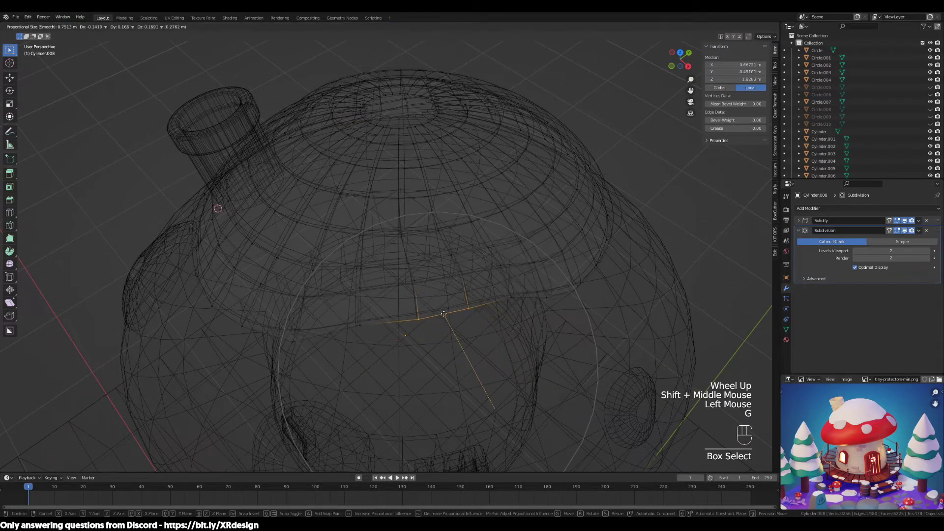
left_click(477, 392)
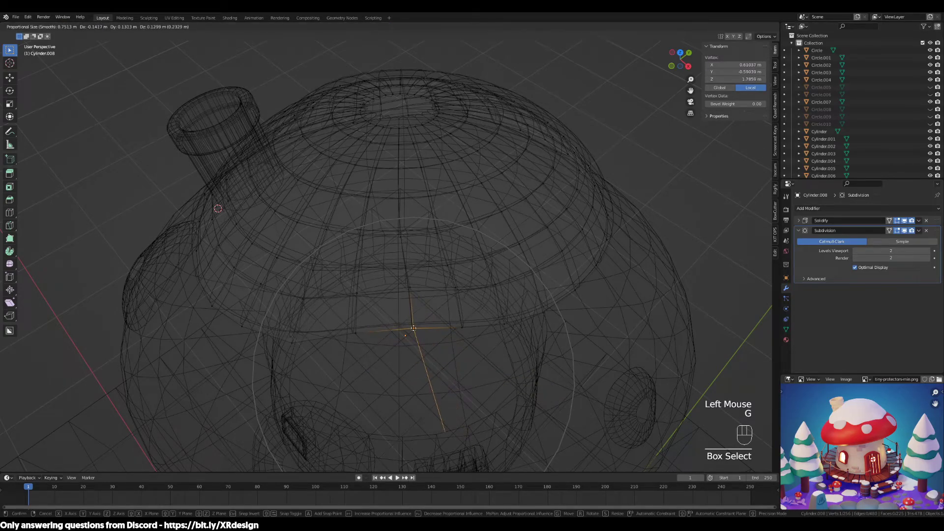
Select two adjacent rim vertices on the side beyond the small window and shift them down the cap with proportional editing.
scroll(487, 324, "down", 2)
middle_click_drag(447, 330, 339, 317)
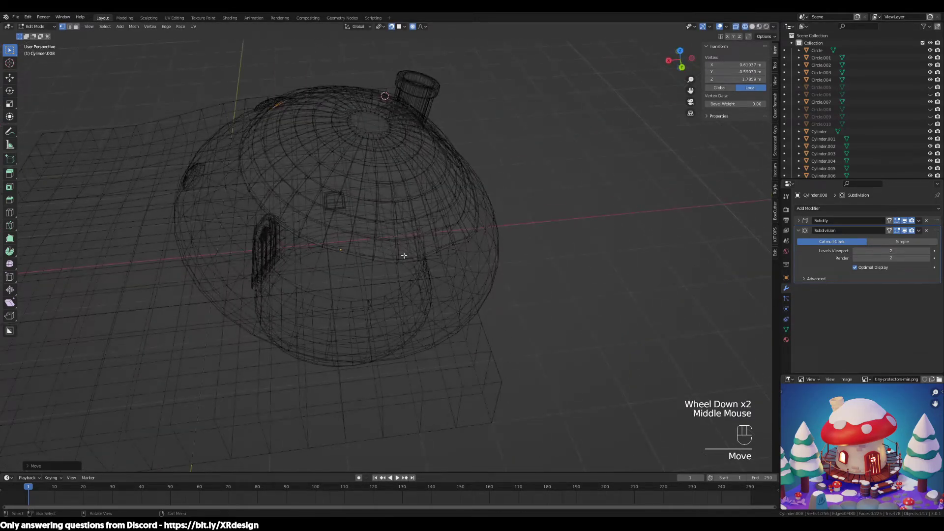
left_click(406, 270)
middle_click_drag(453, 266, 442, 200)
scroll(449, 202, "up", 2)
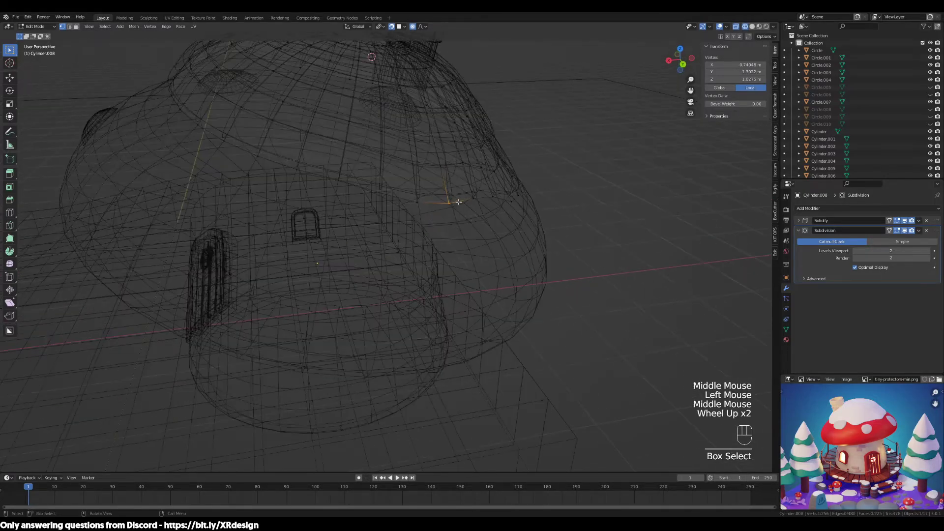
left_click(484, 210, "shift")
key("g")
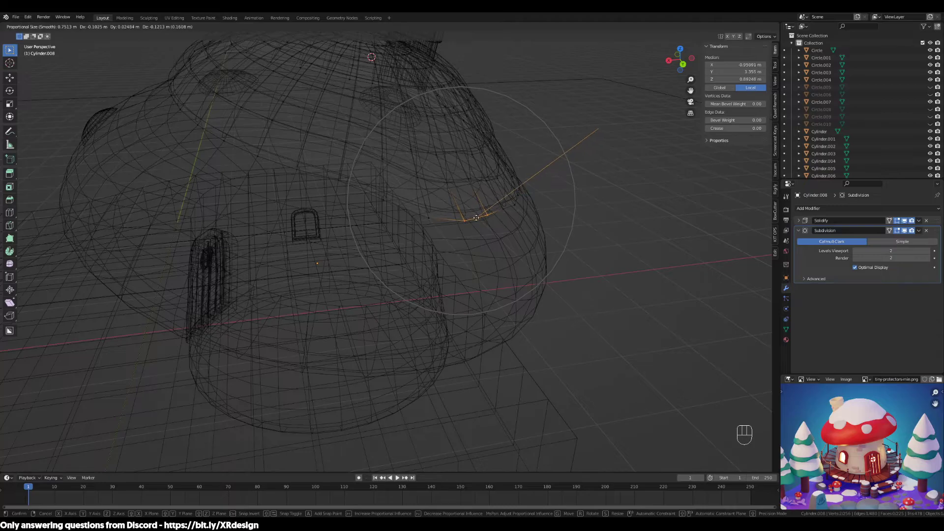
left_click(475, 218)
Box-select the rim vertex above the small window and pull it well down the cap with proportional editing.
left_click_drag(305, 177, 355, 220)
key("g")
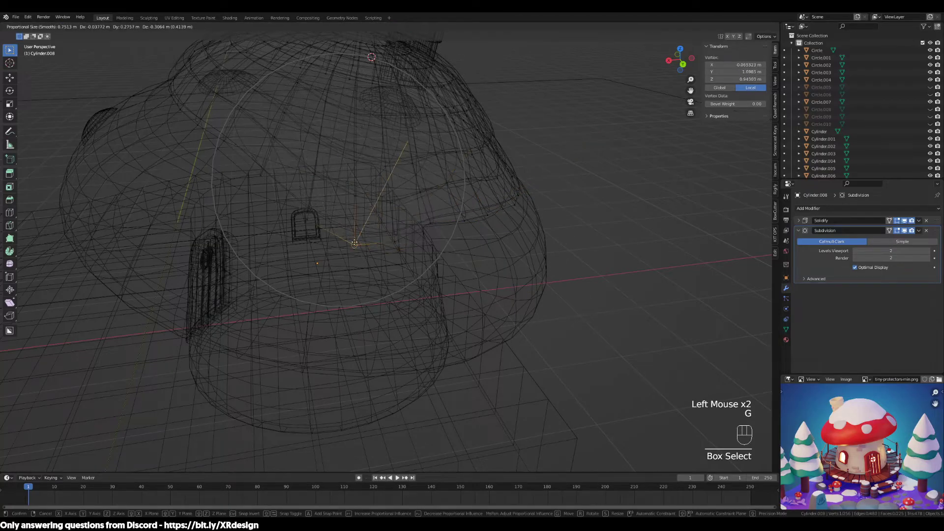
left_click(375, 262)
Return to the chimney and door side and nudge a single rim vertex above the door slightly down the cap.
scroll(437, 262, "down", 2)
middle_click_drag(437, 262, 461, 247)
key("Tab")
key("Tab")
left_click(462, 246)
scroll(511, 261, "up", 1)
key("g")
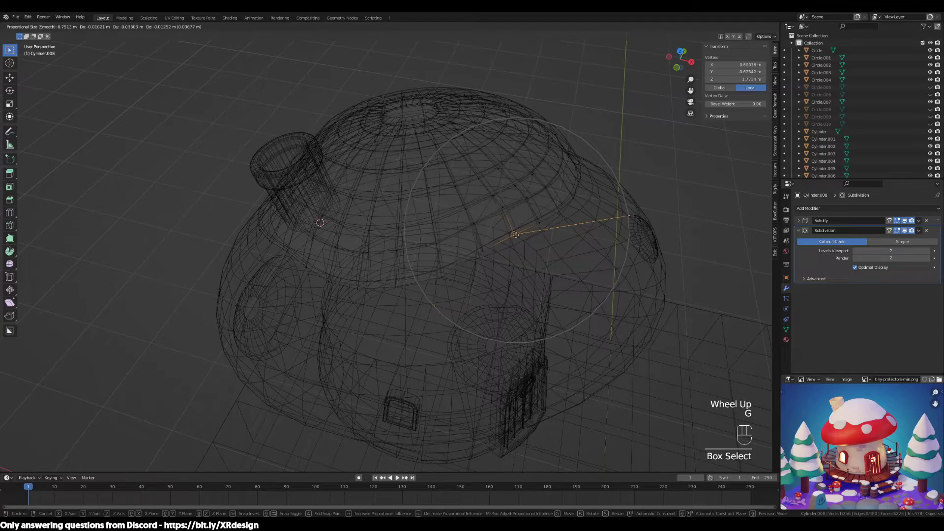
left_click(525, 246)
Leave Edit Mode and display the model in solid shading.
key("Tab")
mouse_move(533, 293)
middle_mouse_down()
mouse_move(540, 273)
mouse_move(492, 279)
mouse_move(497, 287)
mouse_move(485, 274)
mouse_move(482, 296)
middle_mouse_up()
key("z")
scroll(534, 281, "down", 2)
scroll(529, 288, "down", 1)
scroll(482, 296, "up", 2)
Examine how the snow layer's rim sits on the mushroom cap, in Edit Mode and then in Object Mode.
key("Tab")
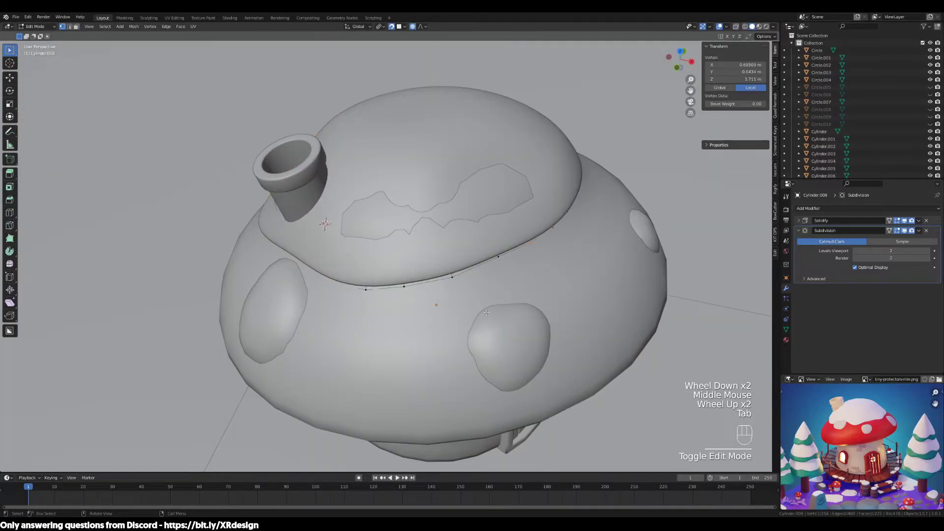
middle_click_drag(505, 213, 484, 275)
scroll(486, 255, "up", 2)
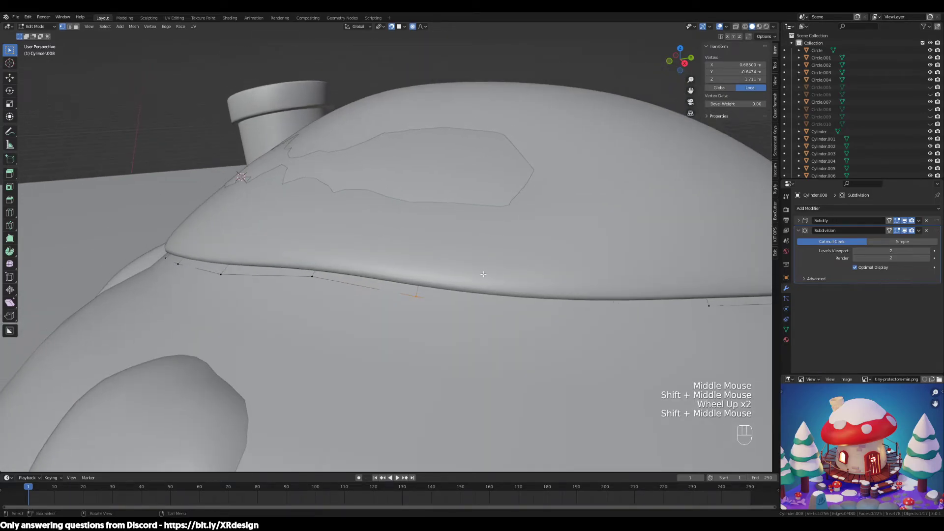
key("Tab")
left_click(289, 267)
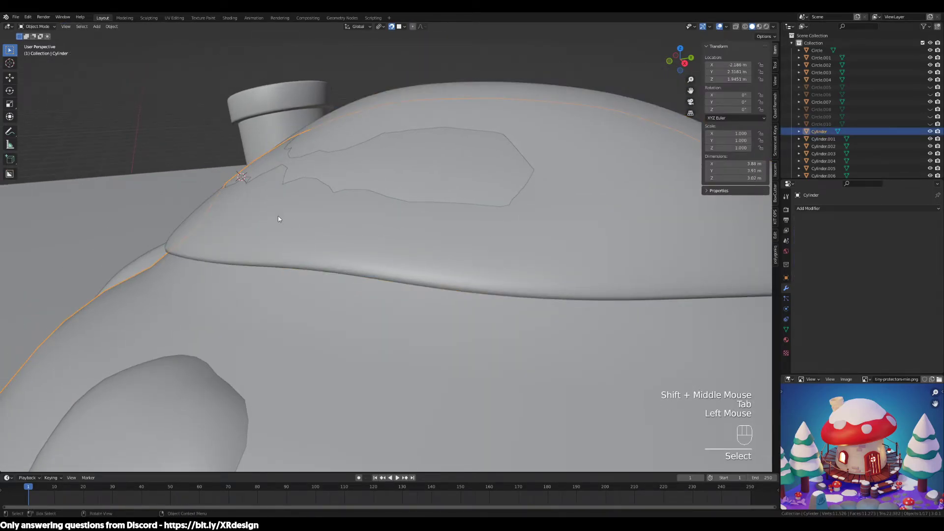
scroll(251, 234, "down", 1)
middle_click_drag(515, 231, 537, 240)
left_click(386, 235)
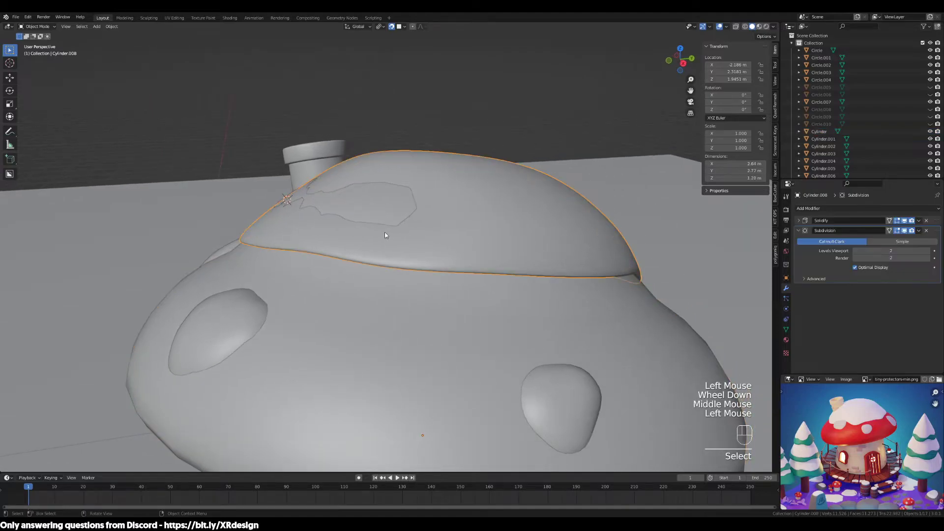
left_click(445, 247)
left_click(445, 247)
left_click(438, 281)
left_click(442, 241)
Set the thickness of the snow layer's Solidify modifier to 0.12 m.
middle_click_drag(537, 215, 543, 215)
left_click(798, 231)
left_click(798, 220)
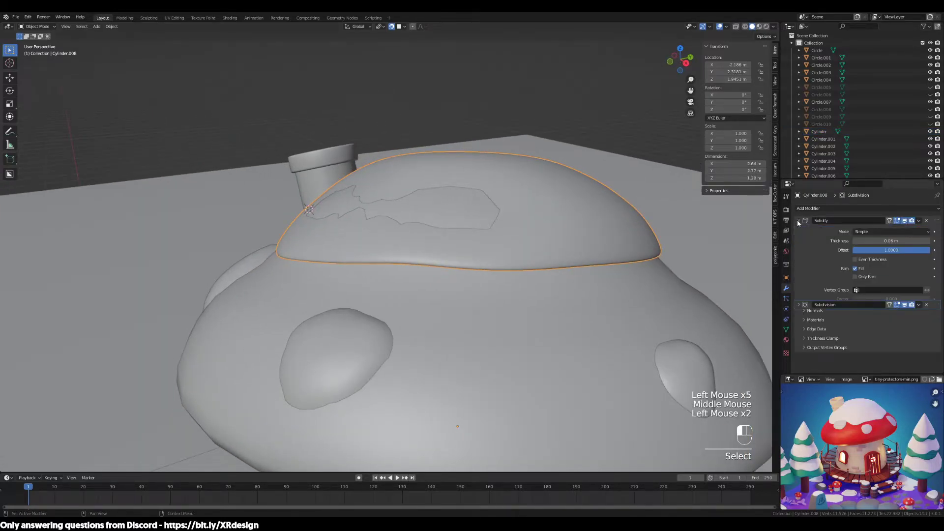
scroll(674, 219, "up", 2)
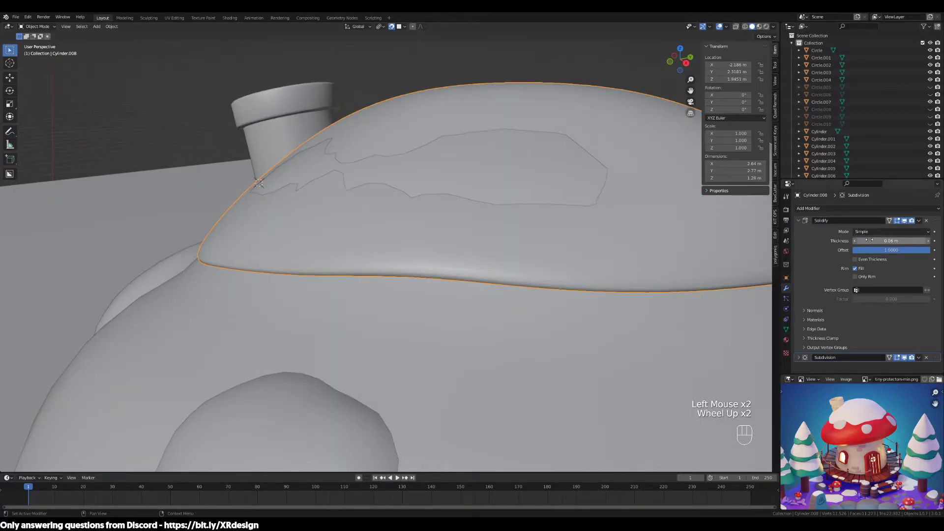
mouse_move(887, 240)
left_mouse_down()
mouse_move(912, 241)
mouse_move(903, 241)
left_mouse_up()
scroll(653, 222, "down", 2)
middle_click_drag(647, 224, 628, 238)
scroll(506, 221, "up", 3)
scroll(399, 236, "down", 2)
middle_click_drag(399, 236, 511, 242)
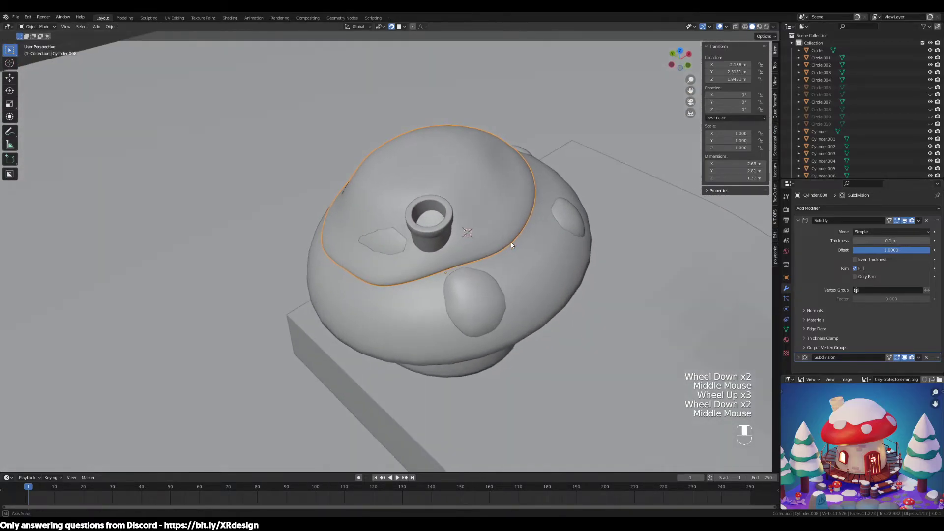
scroll(458, 252, "up", 2)
middle_click_drag(457, 252, 530, 249)
mouse_move(900, 241)
left_mouse_down()
mouse_move(919, 241)
mouse_move(911, 241)
left_mouse_up()
middle_click_drag(565, 251, 462, 258)
Turn off snapping and raise the chimney slightly out of the snow along its local Z axis.
left_click(323, 241)
middle_click_drag(484, 263, 474, 244)
key("g")
key("z")
key("z")
right_click(454, 233)
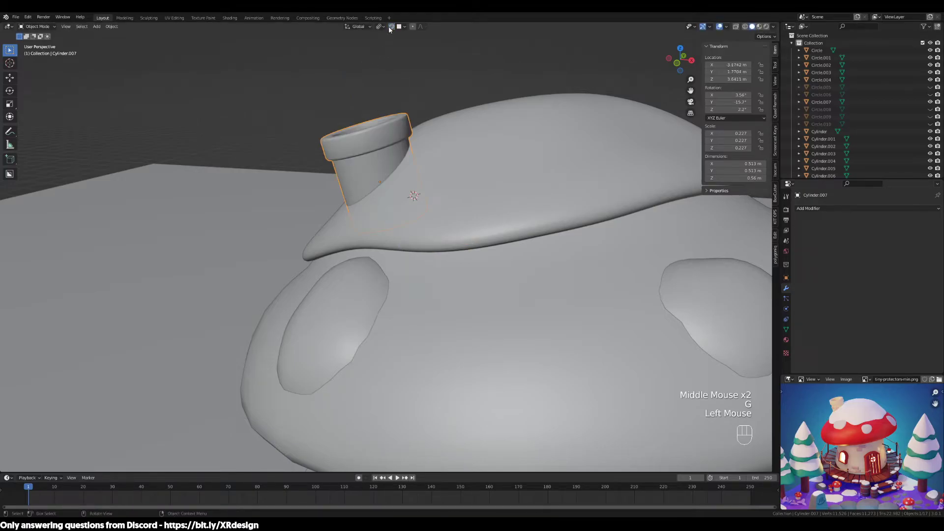
middle_click_drag(408, 168, 429, 166)
key("g")
key("z")
key("z")
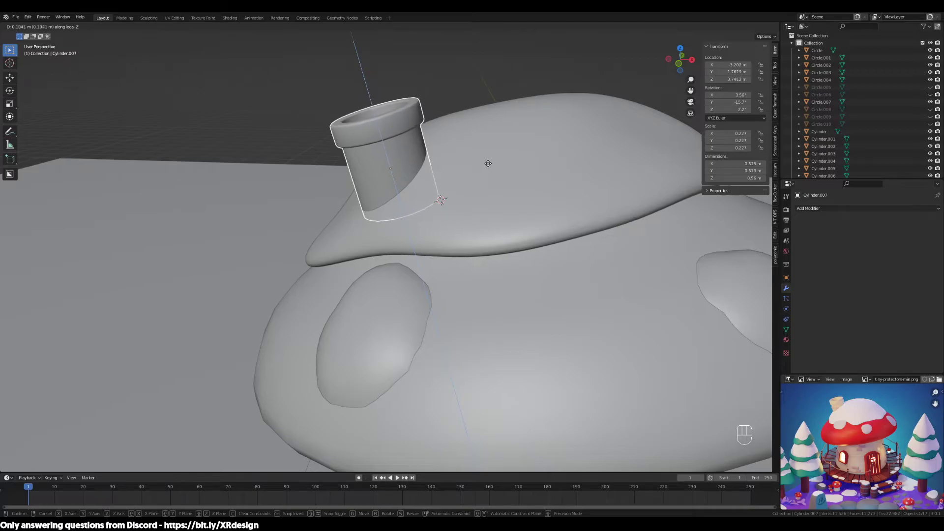
left_click(490, 195)
Put the snow layer back into Edit Mode and select a vertex on its front rim.
scroll(491, 206, "down", 2)
middle_click_drag(521, 226, 497, 244)
left_click(498, 245)
middle_click_drag(565, 278, 538, 312)
key("Tab")
scroll(538, 344, "up", 2)
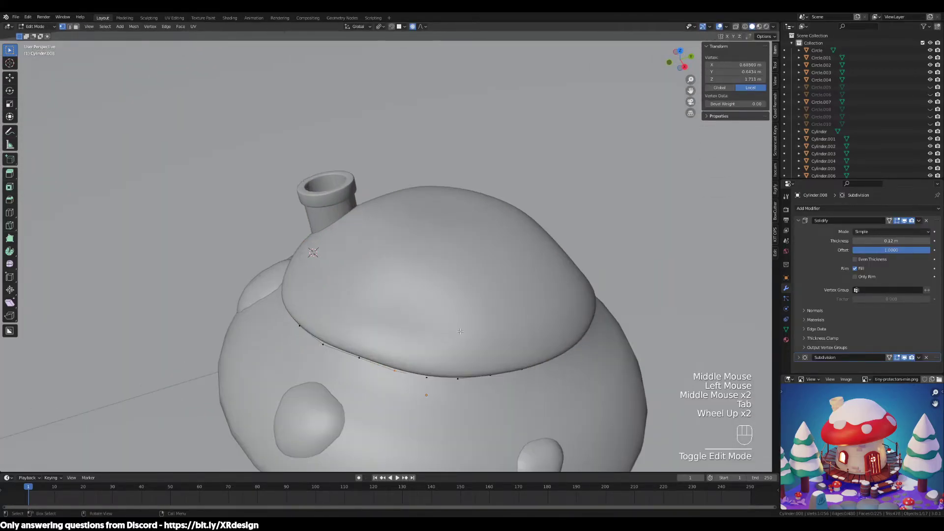
left_click(540, 385)
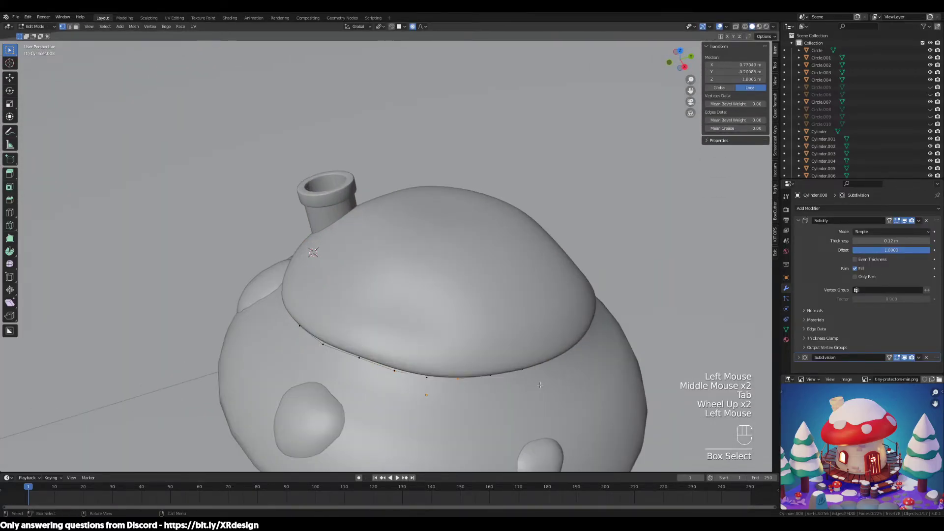
Turn snapping back on and pull a front rim vertex above the door down the cap with proportional editing.
middle_click_drag(503, 200, 379, 31, "shift")
middle_click_drag(469, 208, 479, 182)
left_click_drag(483, 175, 469, 201)
left_click(392, 27)
middle_click_drag(443, 194, 444, 211)
left_click(449, 215)
key("g")
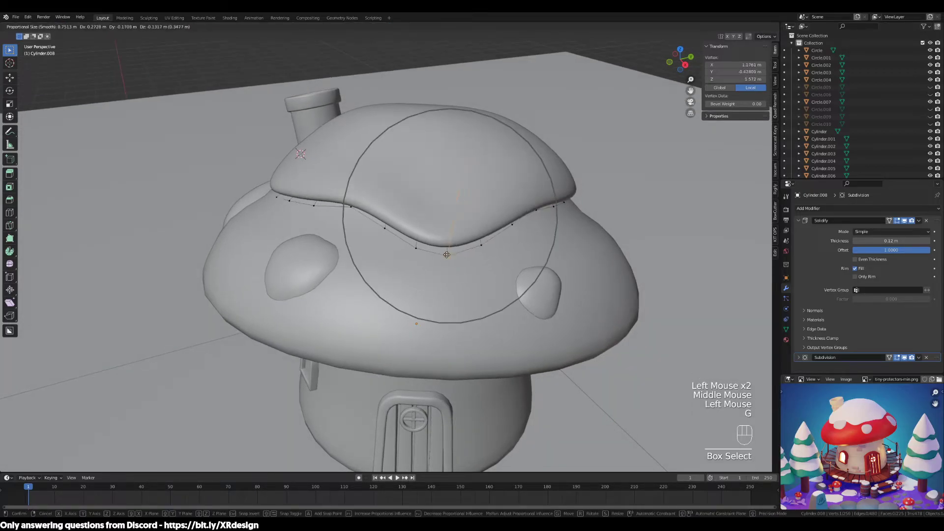
left_click(449, 231)
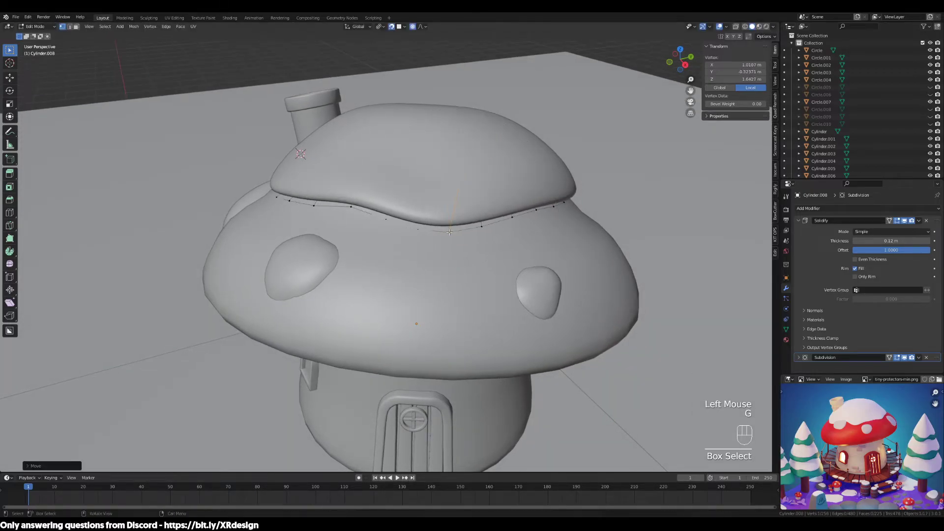
Pull another front rim vertex farther from the chimney down the cap with proportional editing, and return to Object Mode.
left_click(533, 208)
key("g")
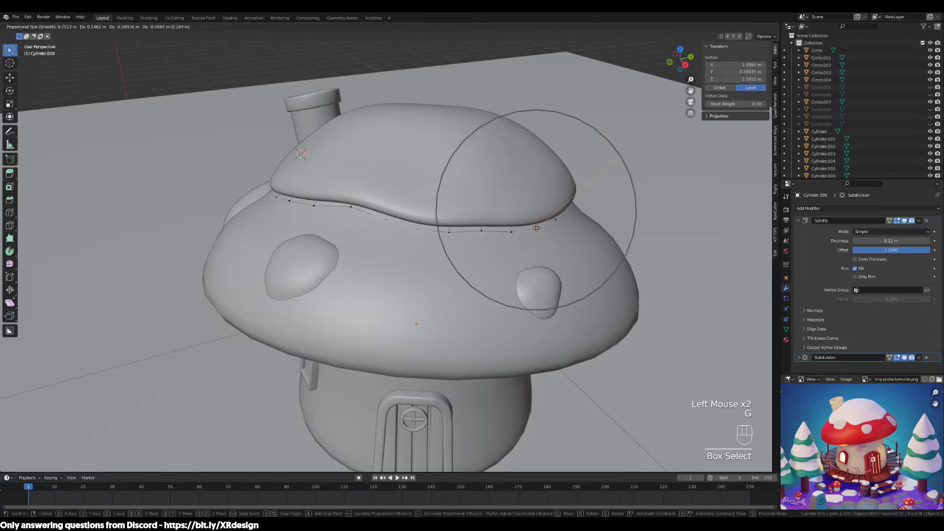
left_click(536, 226)
mouse_move(535, 225)
middle_mouse_down()
mouse_move(428, 261)
mouse_move(457, 284)
mouse_move(468, 272)
middle_mouse_up()
scroll(457, 284, "down", 2)
key("Tab")
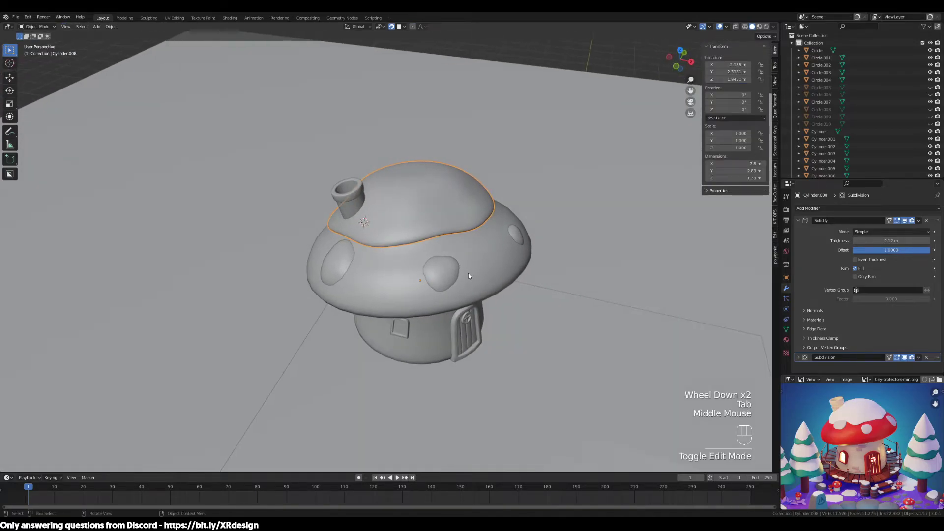
Review the reshaped snow layer on the cap and around the chimney.
key("z")
mouse_move(558, 273)
middle_mouse_down()
mouse_move(471, 272)
mouse_move(492, 263)
mouse_move(551, 284)
middle_mouse_up()
key("z")
left_click(368, 223)
key("z")
left_click(547, 267)
left_click(426, 246)
mouse_move(426, 246)
middle_mouse_down()
mouse_move(459, 252)
mouse_move(436, 232)
middle_mouse_up()
left_click(442, 229)
left_click(440, 228)
left_click(418, 190)
scroll(429, 220, "down", 3)
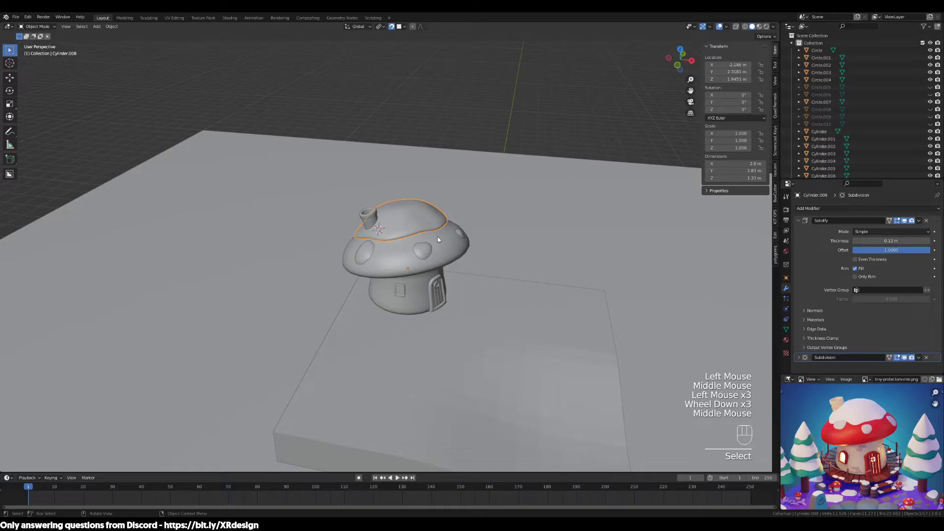
Select the mushroom body and examine the cap and the stem wall around the door from several sides.
left_click(441, 290)
scroll(485, 315, "up", 2)
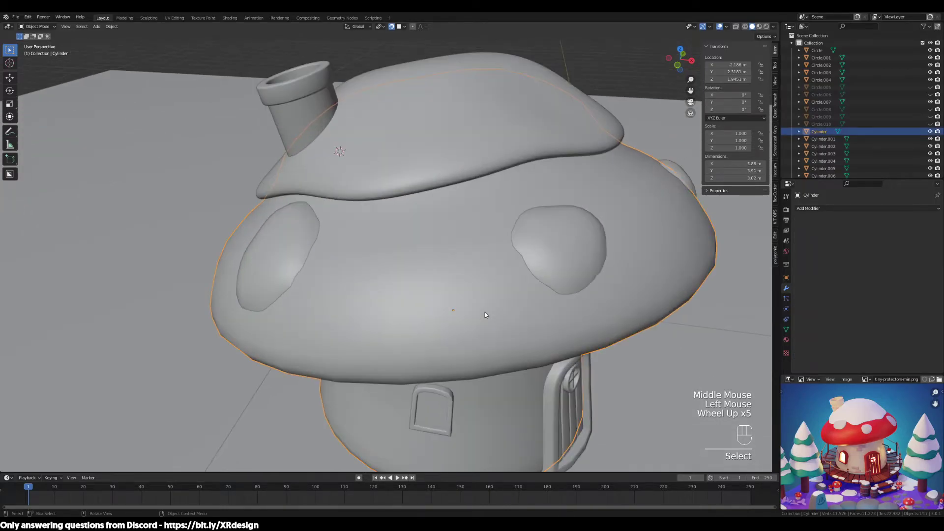
middle_click_drag(563, 388, 502, 321, "shift")
middle_click_drag(555, 340, 459, 337)
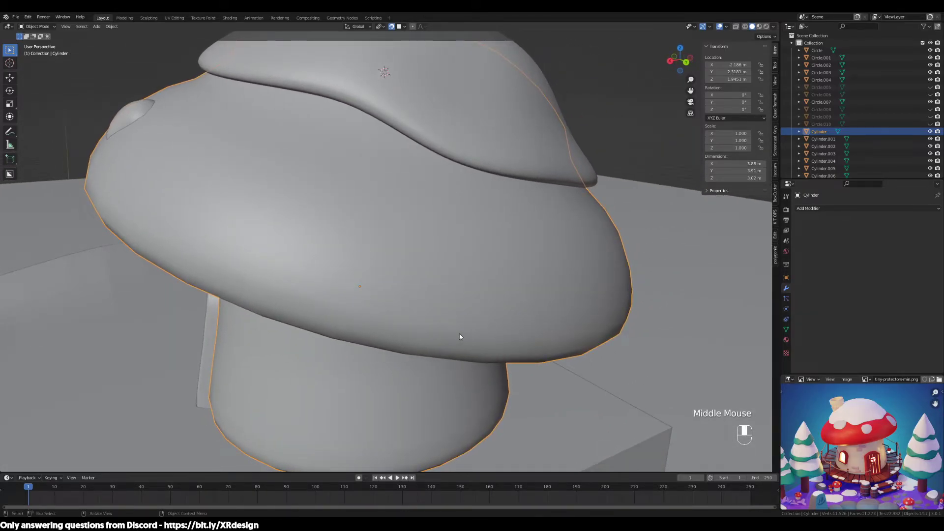
middle_click_drag(387, 299, 446, 297)
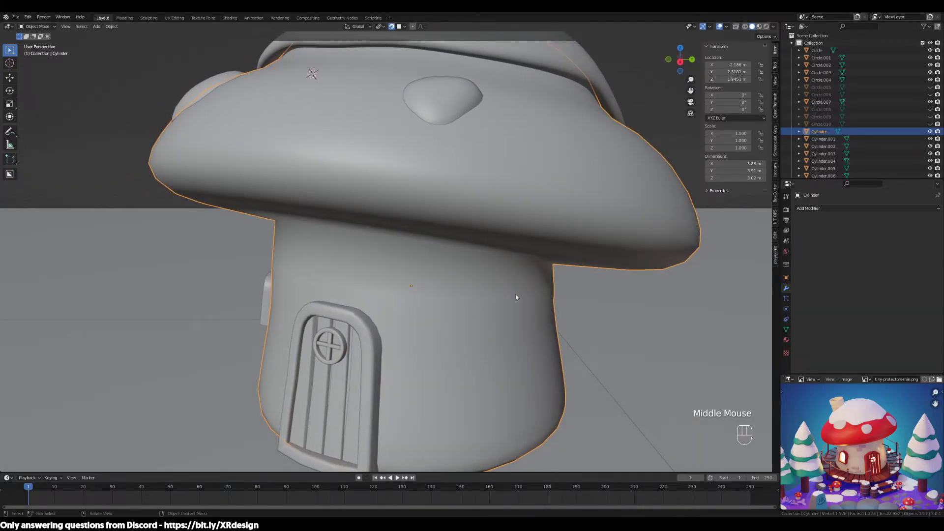
middle_click_drag(441, 263, 543, 294)
Examine the hanging lamp beside the door in the reference image.
scroll(488, 297, "down", 2)
scroll(896, 464, "up", 3)
middle_click_drag(895, 464, 846, 455)
scroll(860, 425, "up", 2)
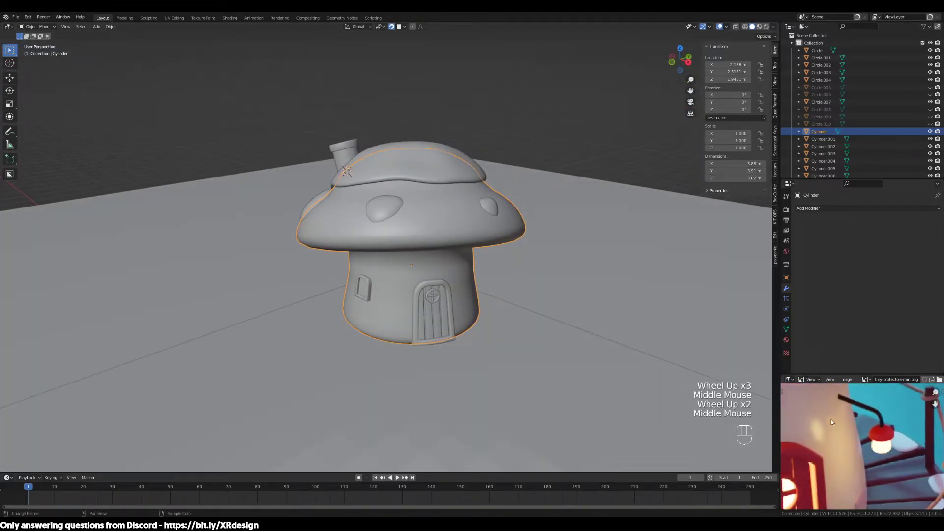
scroll(855, 430, "down", 3)
scroll(849, 432, "up", 2)
scroll(849, 432, "down", 2)
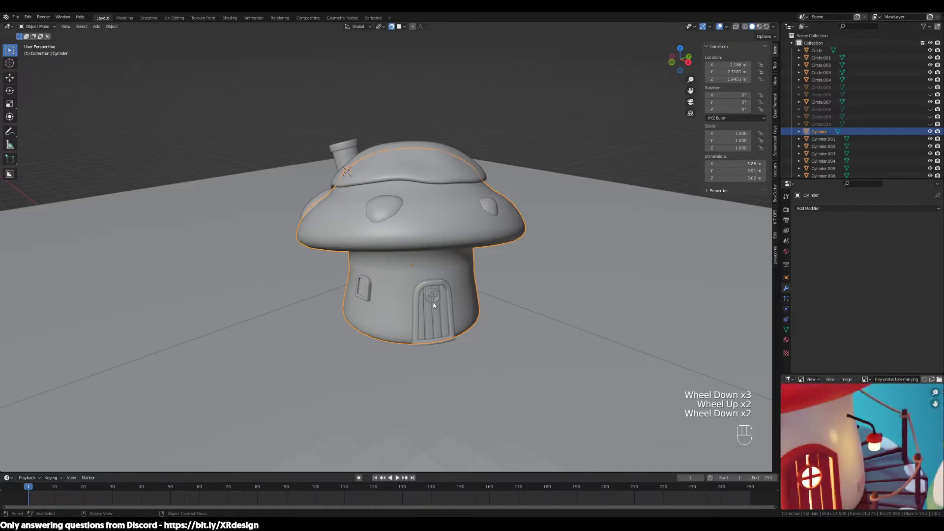
Place the 3D cursor on the stem wall beside the door, just above the door's top.
left_click(485, 307)
middle_click_drag(456, 307, 419, 282)
scroll(430, 299, "up", 3)
right_click_drag(420, 281, 403, 258, "shift")
scroll(404, 257, "up", 2)
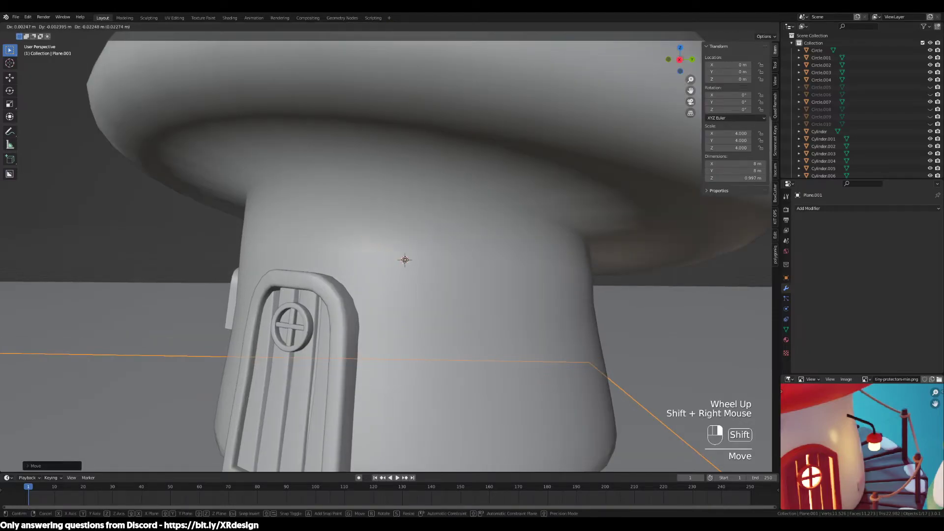
Add a Path curve at the 3D cursor on the stem wall.
middle_click_drag(491, 305, 506, 322)
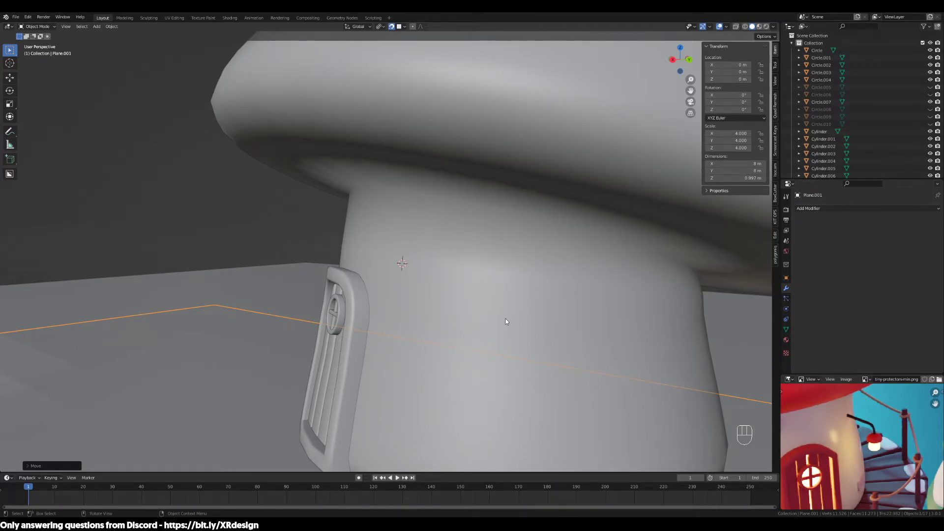
key("shift+a")
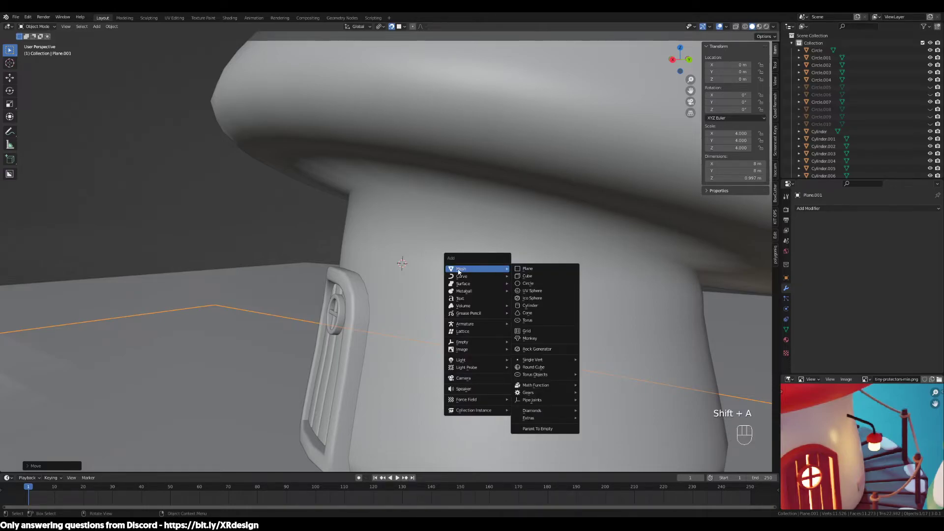
mouse_move(461, 278)
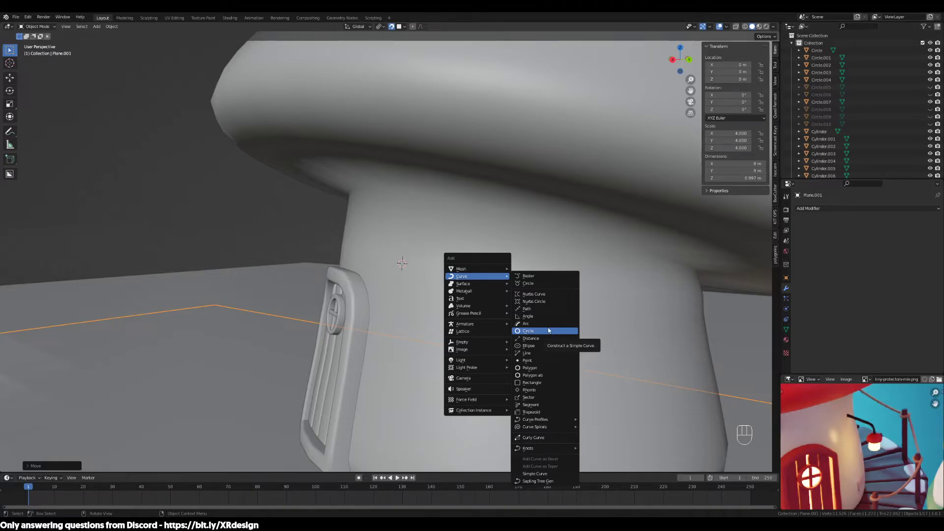
left_click(541, 308)
scroll(535, 317, "down", 2)
middle_click_drag(530, 319, 636, 317)
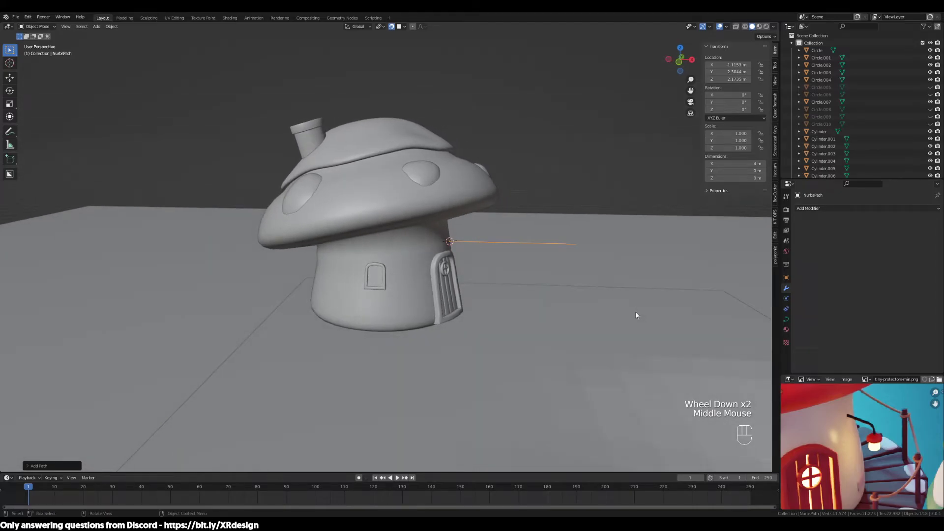
Scale the path down to about 0.08, roughly 0.315 m long, working in wireframe from the front view.
key("z")
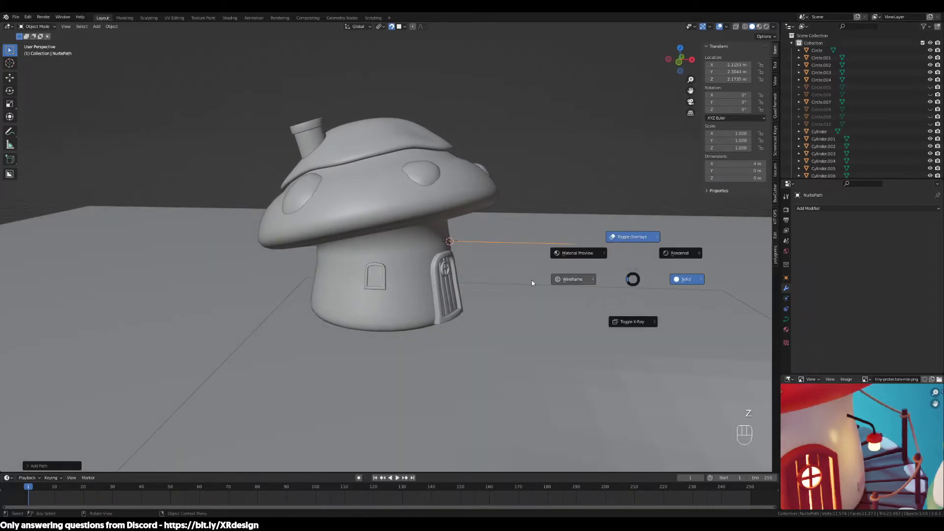
left_click(574, 279)
key("KP_1")
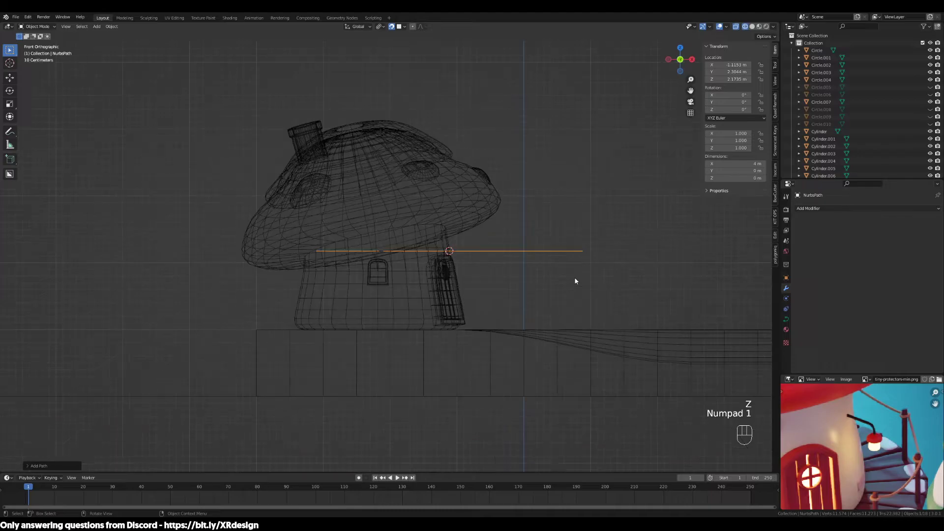
scroll(594, 294, "up", 2)
middle_click_drag(593, 294, 552, 337, "shift")
scroll(418, 325, "up", 1)
key("s")
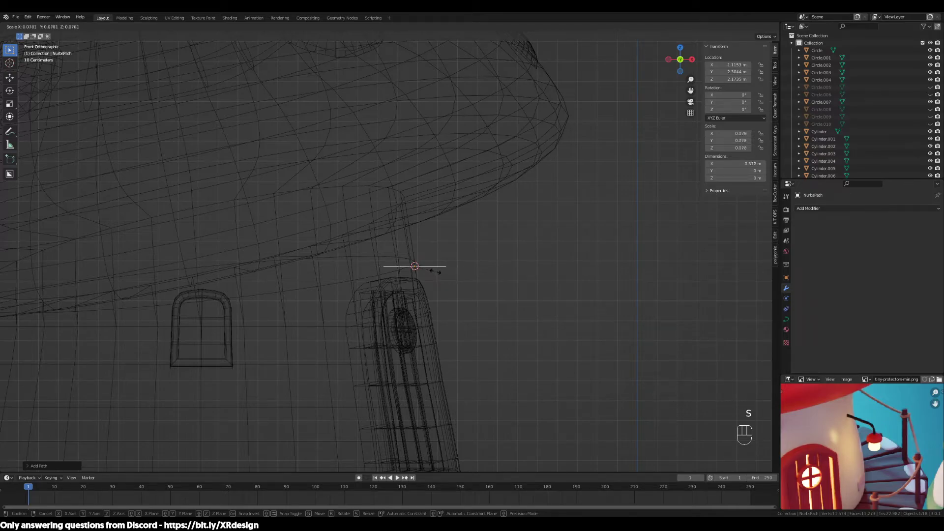
left_click(437, 282)
scroll(486, 309, "up", 2)
scroll(562, 345, "up", 1)
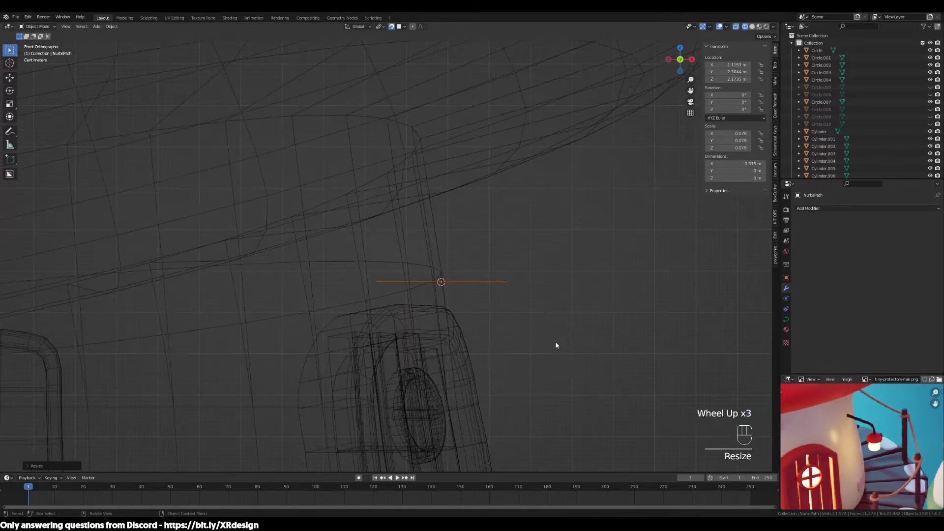
Move the path along X so that its inner end sits just inside the stem wall at the 3D cursor.
key("g")
key("x")
left_click(580, 331)
key("g")
middle_click(551, 359)
left_click(559, 355)
key("g")
key("x")
left_click(547, 367)
left_click_drag(454, 275, 403, 344)
scroll(442, 335, "up", 2)
left_click(591, 326)
left_click(566, 316)
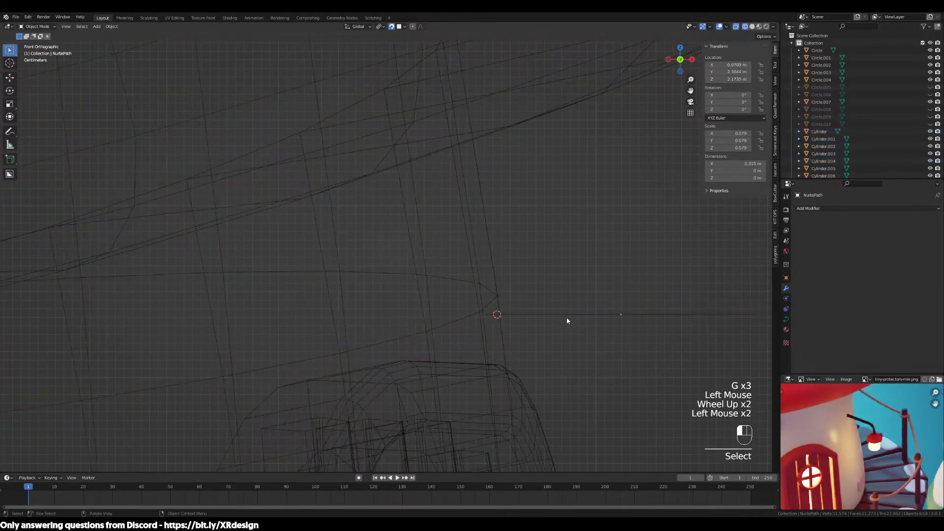
middle_click_drag(521, 319, 464, 319, "shift")
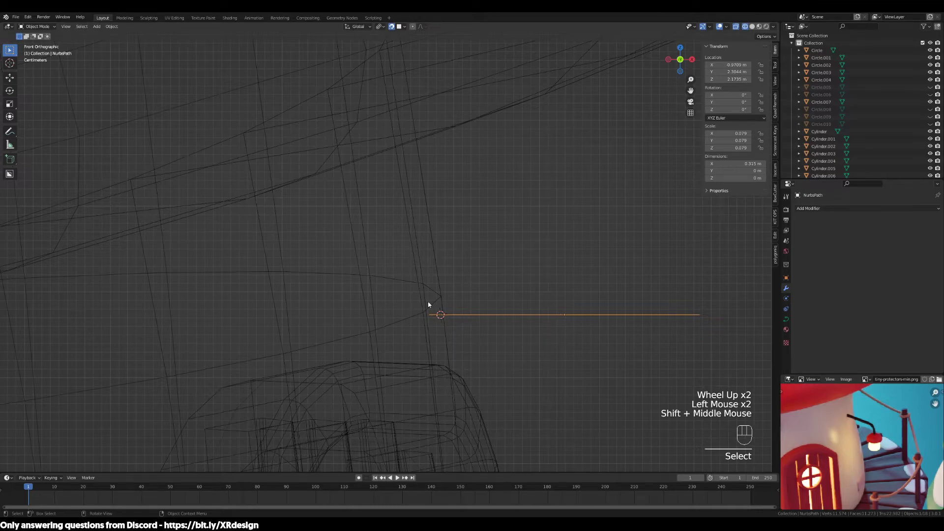
scroll(413, 314, "down", 2)
middle_click_drag(530, 319, 472, 326, "shift")
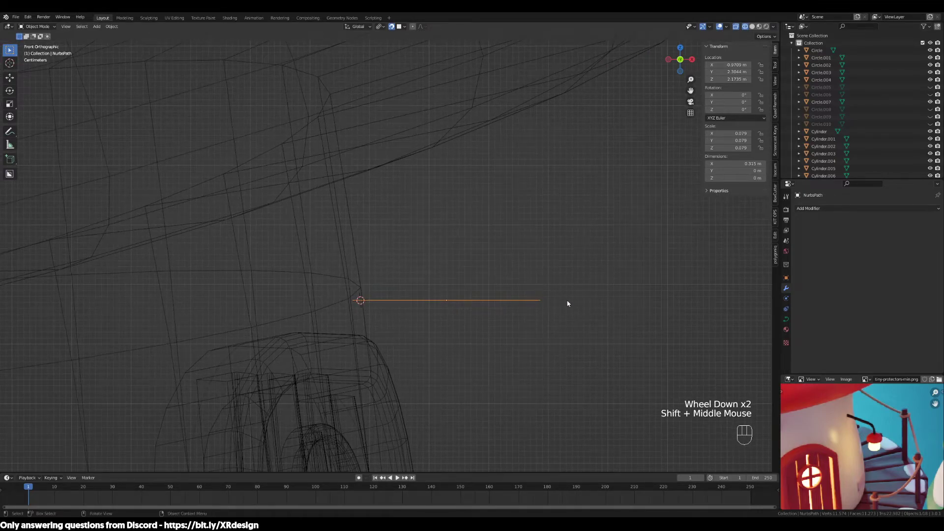
Enter Edit Mode on the path and select only its outermost control point.
key("Tab")
scroll(567, 313, "up", 2)
middle_click_drag(661, 363, 582, 300, "shift")
mouse_move(657, 220)
left_mouse_down()
mouse_move(506, 270)
mouse_move(193, 314)
mouse_move(588, 261)
mouse_move(186, 337)
left_mouse_up()
left_click(555, 225)
left_click_drag(558, 227, 461, 338)
left_click_drag(605, 234, 534, 326)
left_click_drag(503, 226, 435, 326)
left_click_drag(402, 230, 283, 317)
left_click_drag(502, 239, 437, 343)
left_click_drag(631, 234, 428, 366)
left_click_drag(573, 246, 531, 349)
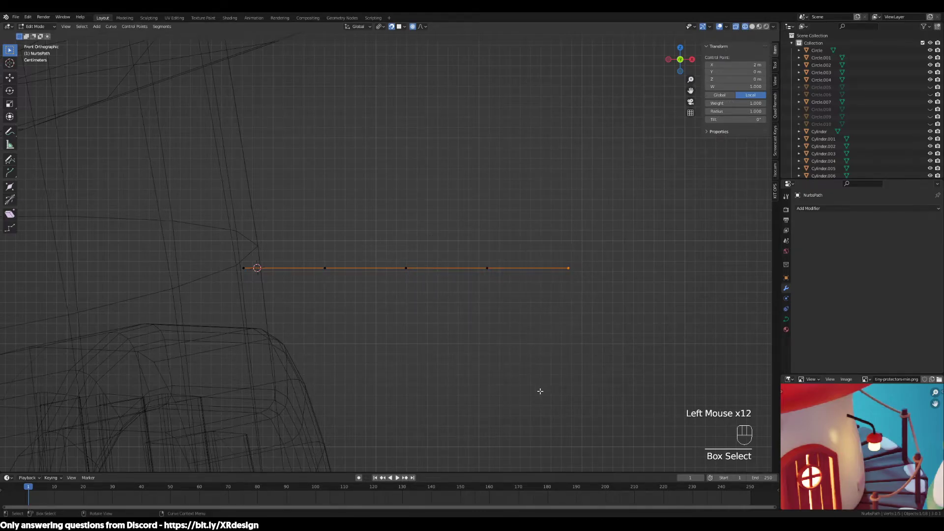
scroll(424, 350, "down", 2)
scroll(448, 351, "up", 2)
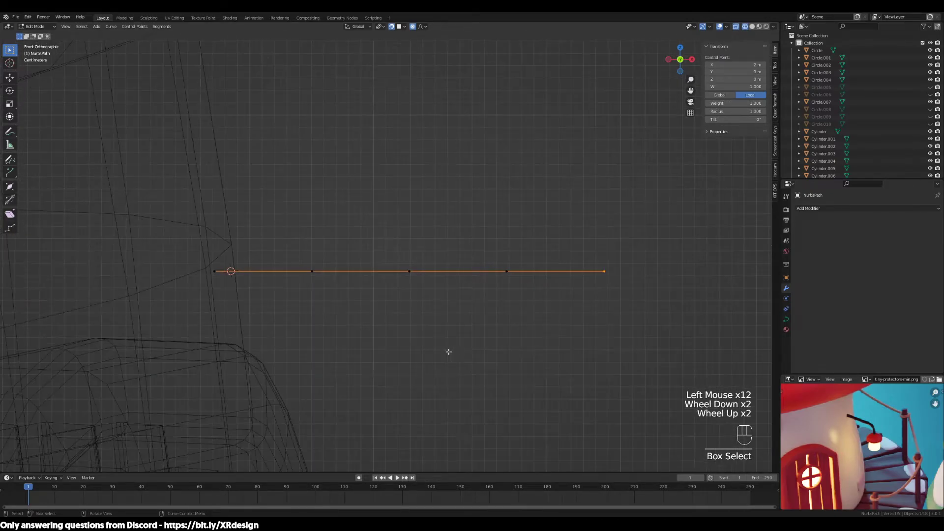
scroll(486, 302, "down", 2)
scroll(541, 297, "up", 2)
key("g")
key("z")
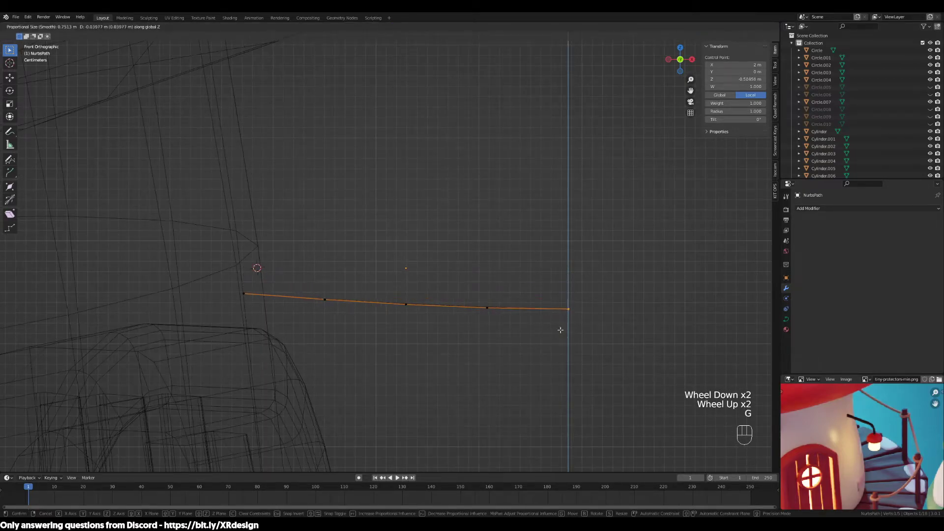
right_click(559, 329)
Turn off proportional editing and snapping, and lower the path's outermost control point so that the lamp arm curves downward.
left_click(413, 27)
left_click(391, 26)
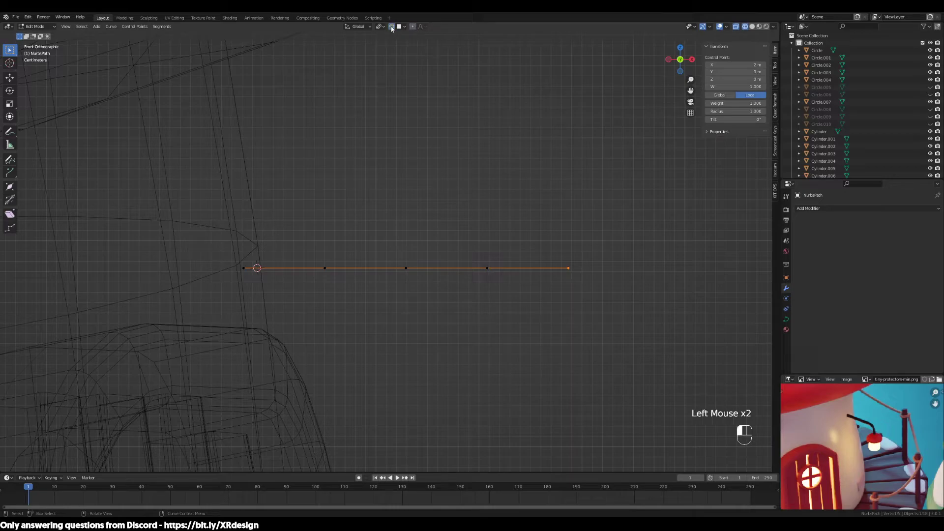
key("g")
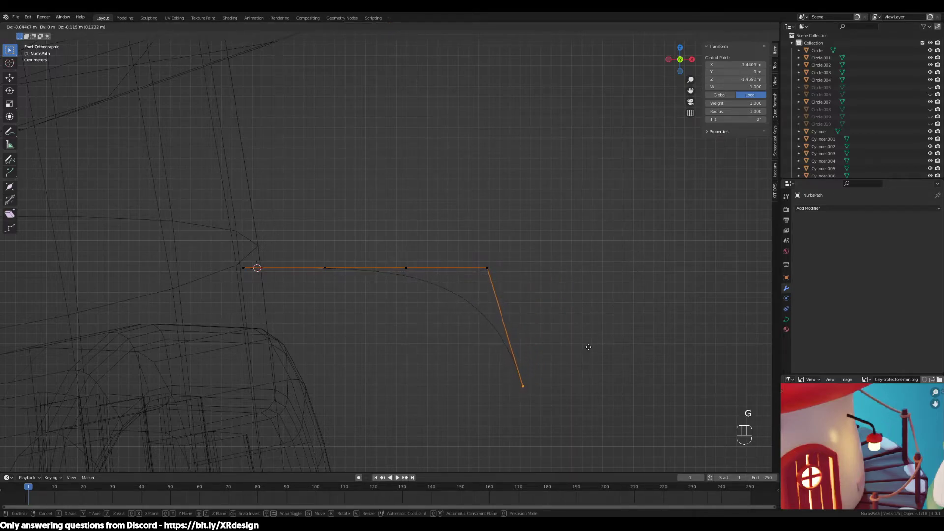
left_click(588, 166)
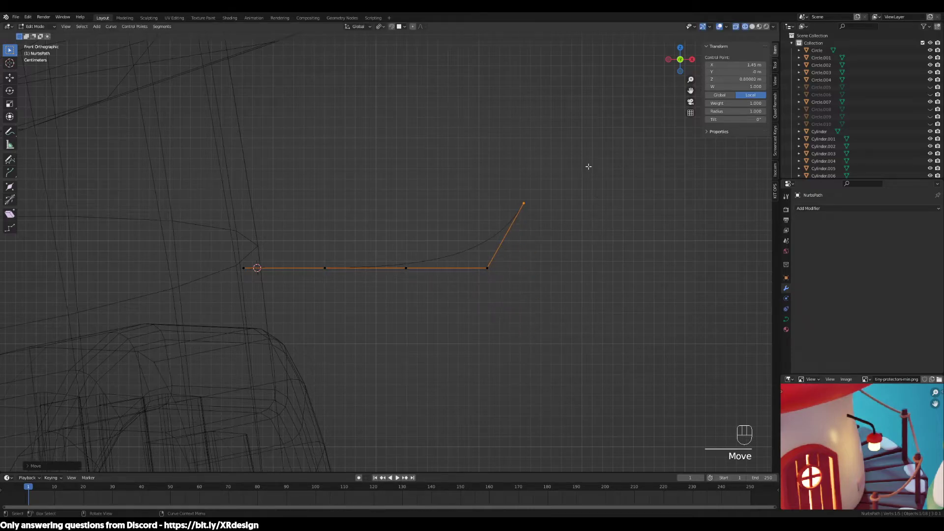
scroll(529, 216, "up", 2)
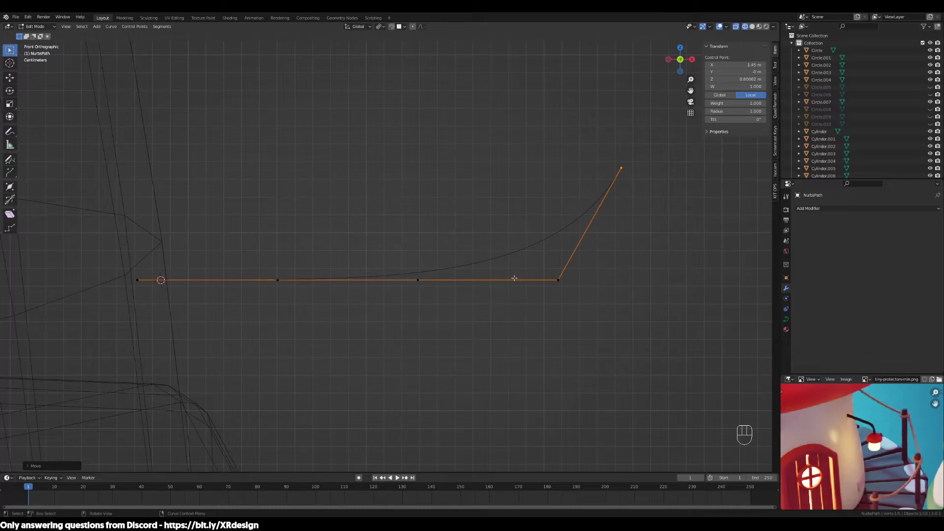
key("g")
key("z")
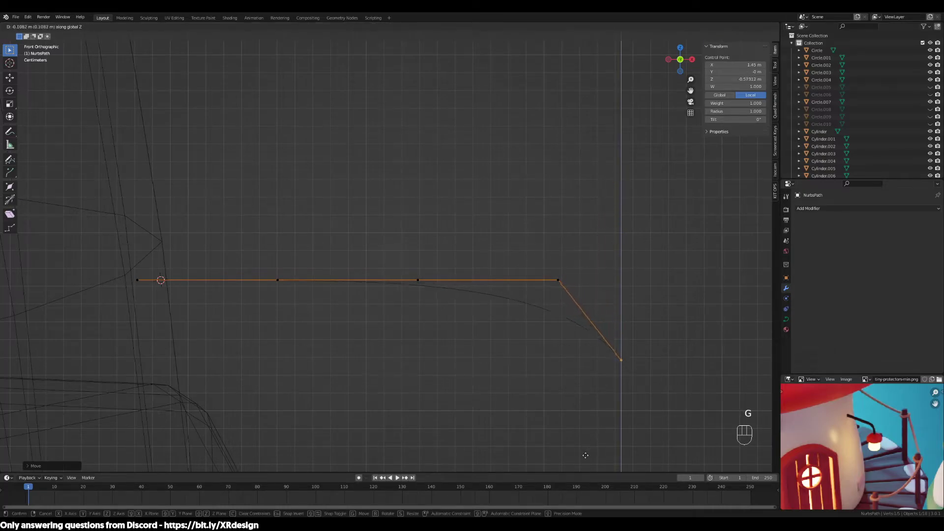
left_click(589, 105)
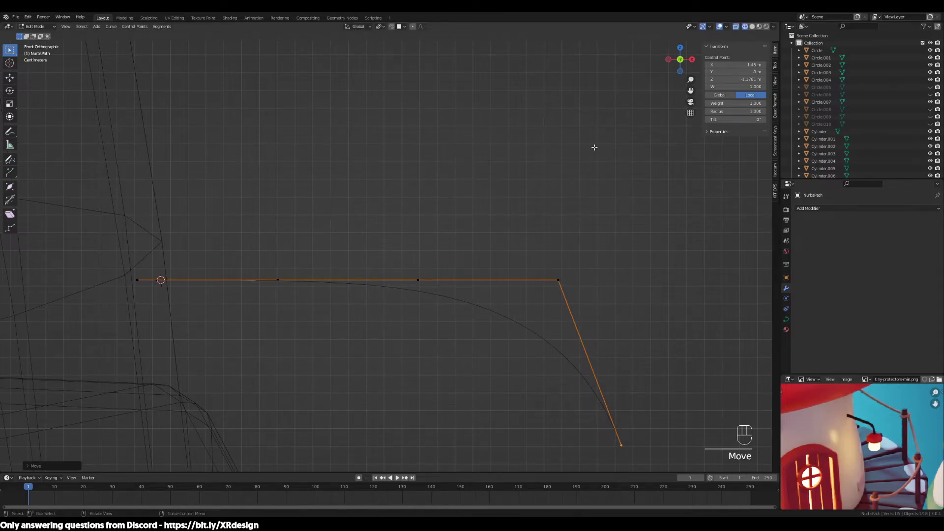
key("Tab")
scroll(592, 205, "down", 3)
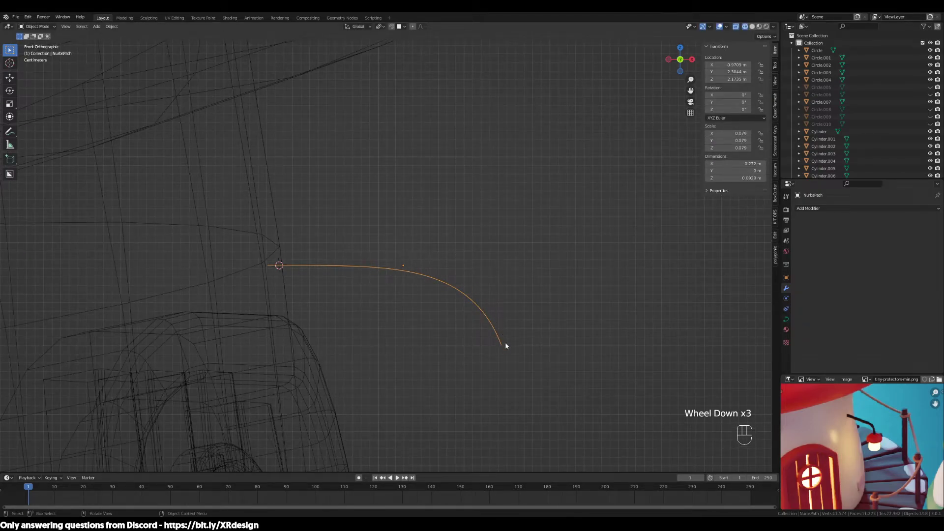
Move the end control point directly below the corner point, at about 1 m local X, and raise it slightly to shorten the drop.
key("Tab")
left_click_drag(503, 249, 456, 276)
left_click_drag(542, 313, 491, 344)
scroll(502, 334, "up", 2)
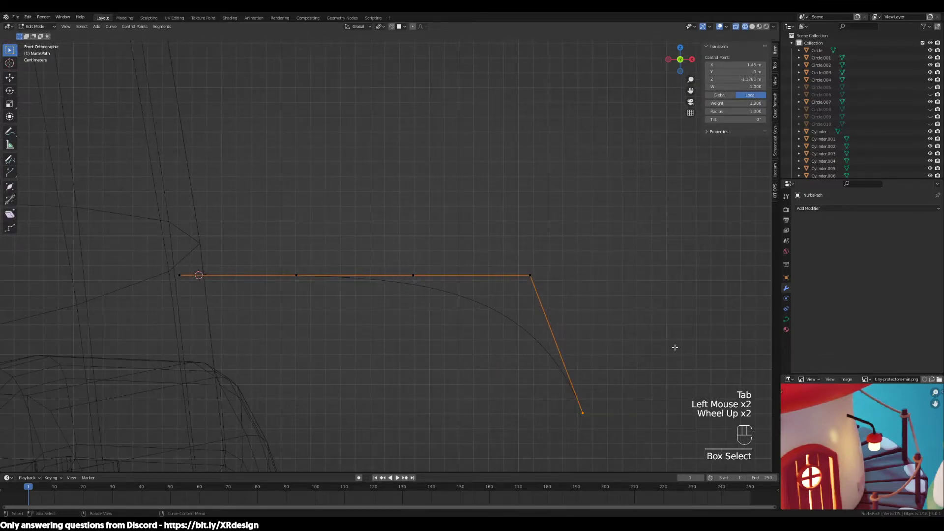
key("g")
key("x")
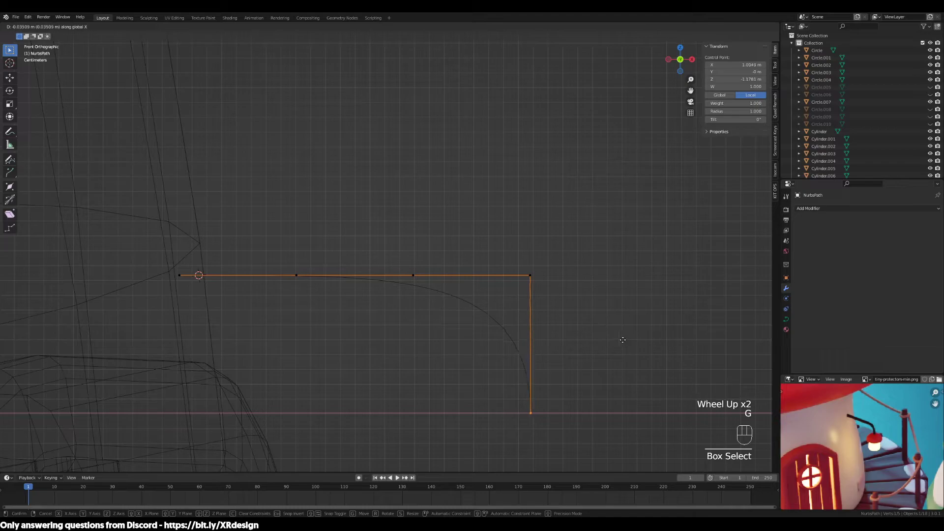
left_click(614, 326)
key("g")
key("z")
left_click(621, 320)
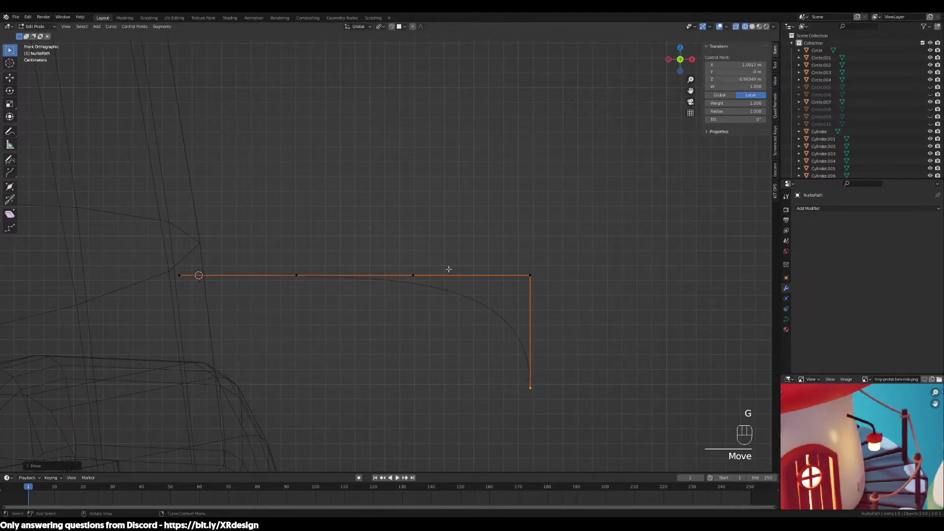
left_click_drag(443, 224, 367, 302)
left_click_drag(582, 208, 496, 413)
left_click_drag(604, 344, 489, 419)
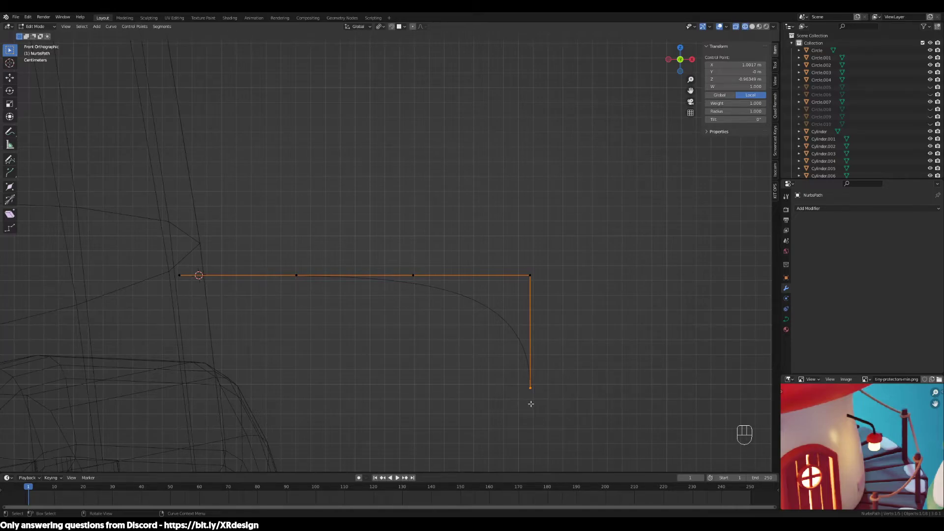
left_click(579, 204)
left_click_drag(579, 204, 496, 408)
scroll(429, 341, "down", 3)
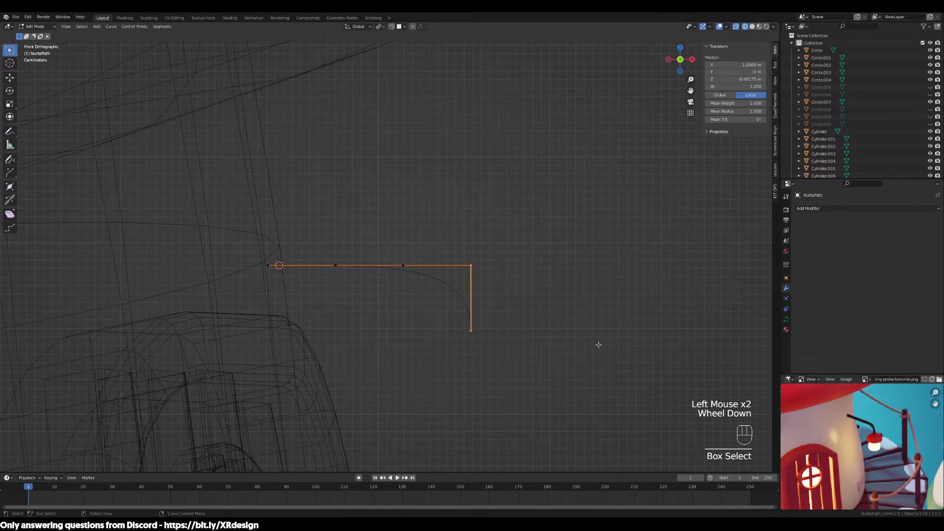
scroll(585, 345, "up", 3)
left_click(528, 386)
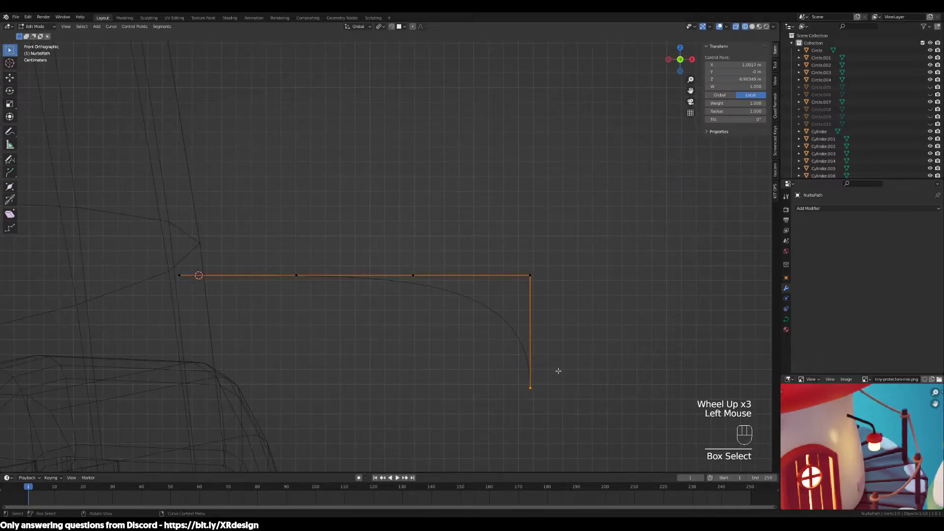
left_click(558, 247)
left_click_drag(475, 257, 397, 305)
left_click_drag(659, 212, 358, 425)
key("g")
key("x")
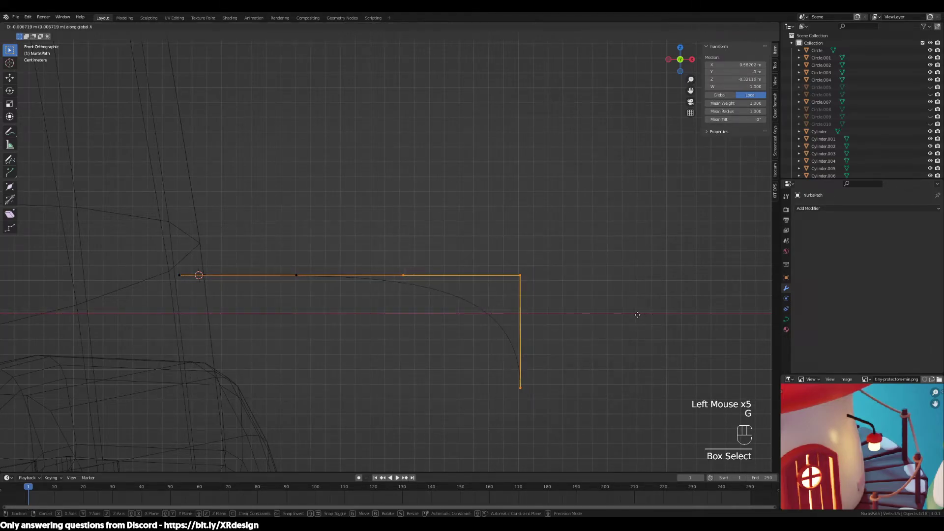
key("Escape")
Subdivide the path's horizontal segment next to the corner to tighten the bend like the lamp arm in the reference image.
left_click_drag(558, 254, 456, 340)
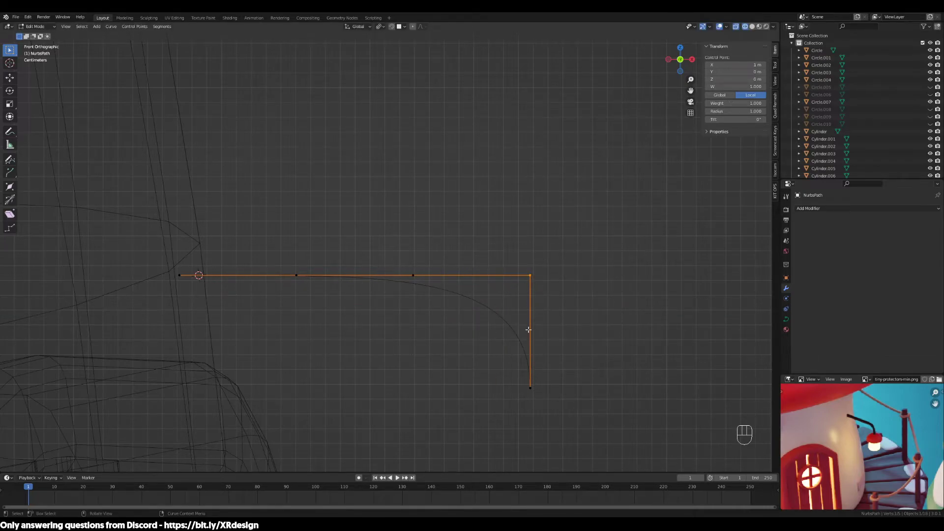
scroll(885, 450, "up", 3)
middle_click_drag(885, 449, 890, 461)
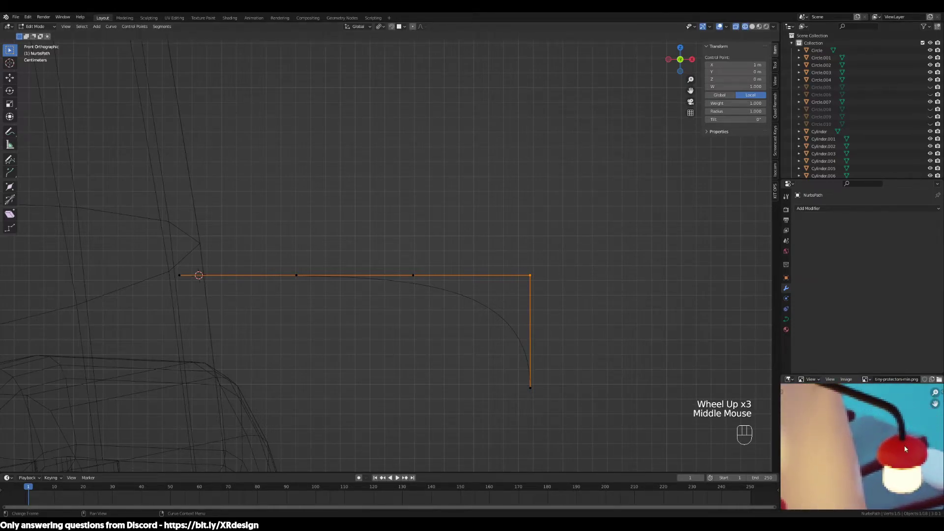
left_click_drag(572, 251, 379, 427)
left_click_drag(581, 236, 393, 436)
left_click_drag(564, 224, 381, 302)
right_click(482, 274)
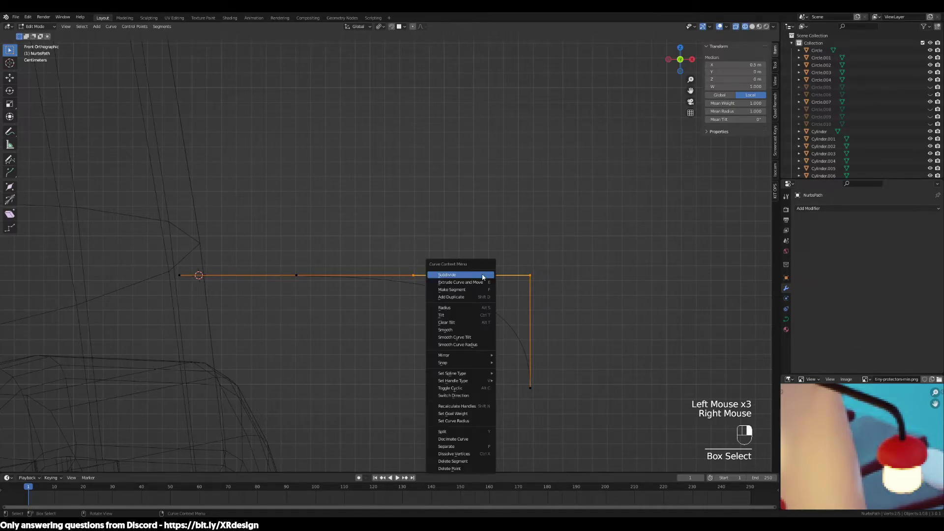
left_click(449, 279)
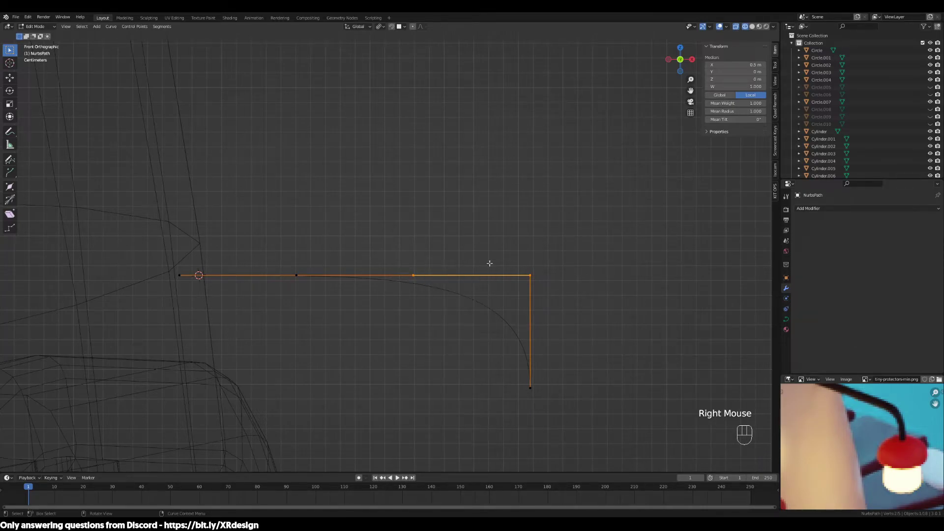
left_click_drag(576, 339, 495, 262)
left_click_drag(590, 248, 401, 278)
left_click_drag(568, 232, 509, 435)
left_click_drag(578, 247, 391, 298)
left_click_drag(571, 265, 395, 287)
right_click(472, 276)
left_click(455, 276)
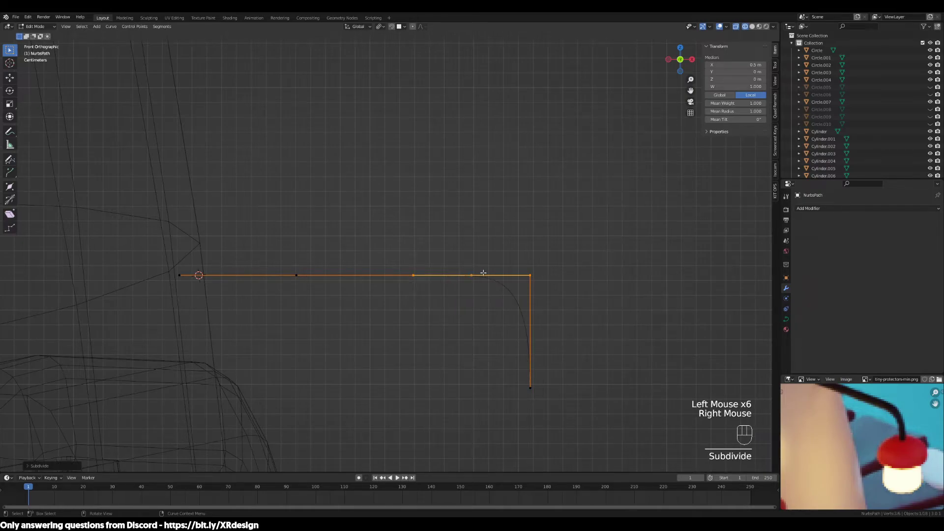
Subdivide the path's vertical segment between the corner point and the lower end point.
left_click_drag(575, 253, 502, 453)
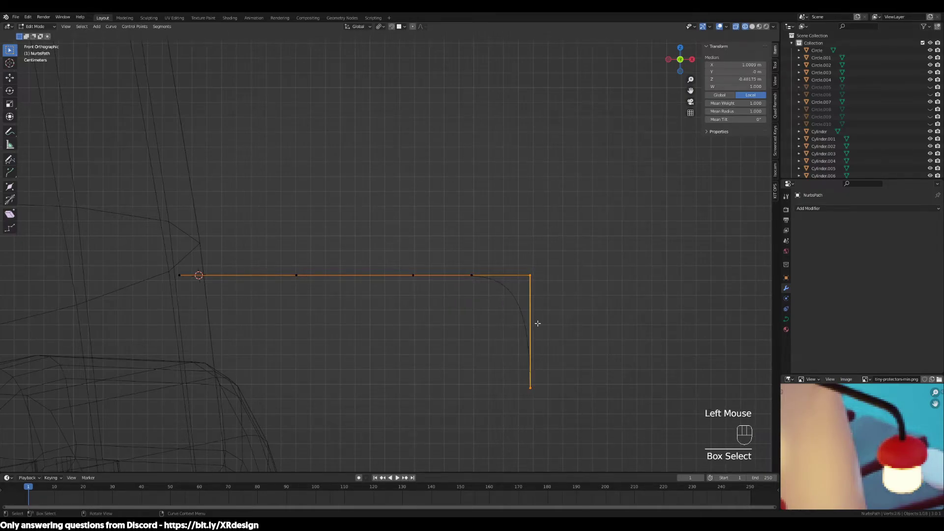
right_click(534, 320)
left_click(496, 315)
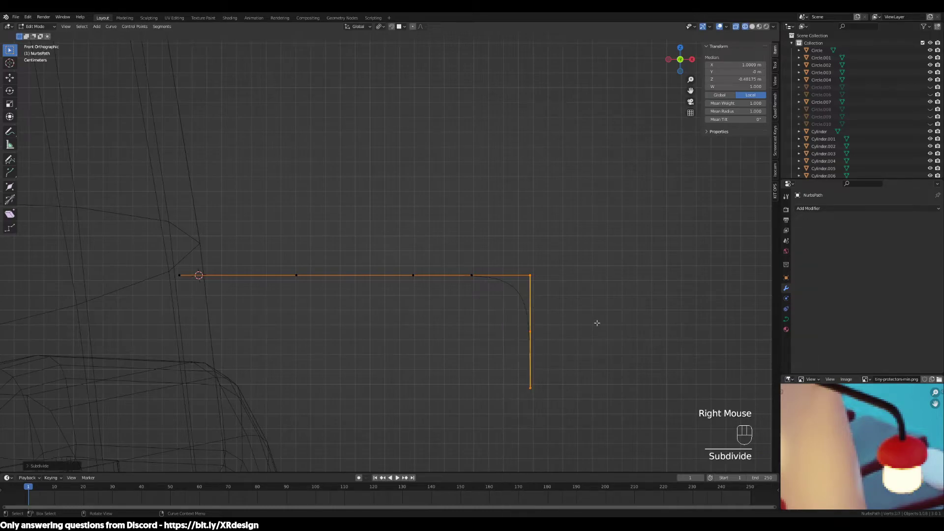
Move the five outer control points of the lamp arm's curve inward along the X axis.
left_click(594, 326)
key("Tab")
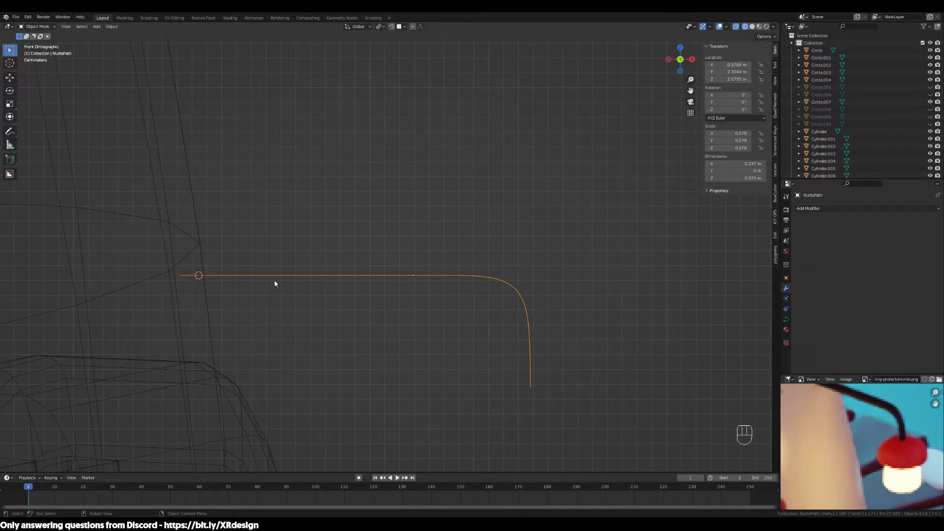
key("Tab")
left_click_drag(550, 254, 523, 310)
left_click_drag(583, 224, 396, 388)
key("g")
key("x")
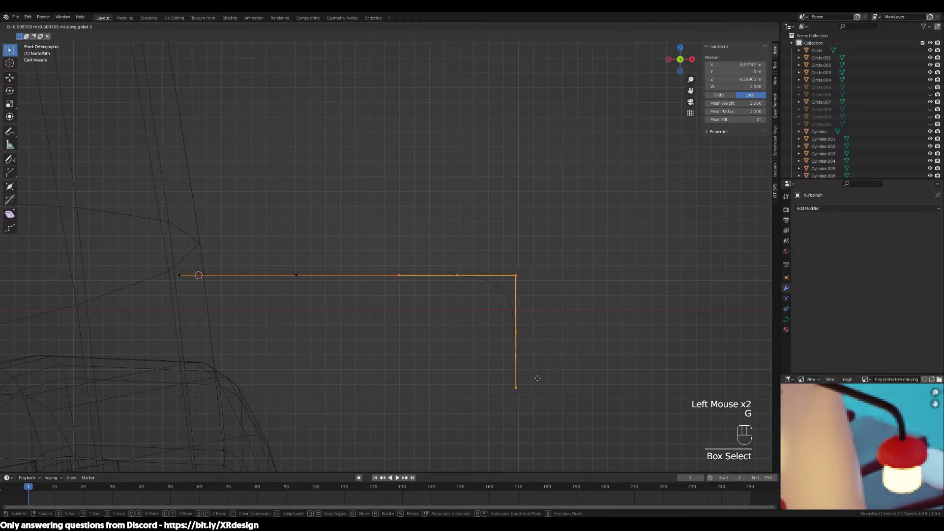
left_click(499, 377)
Shift the curve's control points beyond the wall end inward to shorten the horizontal part of the arm.
left_click_drag(526, 227, 338, 422)
key("g")
left_click_drag(513, 229, 334, 428)
left_click_drag(533, 246, 353, 389)
left_click_drag(554, 214, 329, 417)
left_click(343, 237)
left_click_drag(535, 218, 294, 422)
key("g")
left_click(417, 354)
Move the outer control points along X away from the mushroom wall to lengthen the arm.
scroll(547, 320, "down", 4)
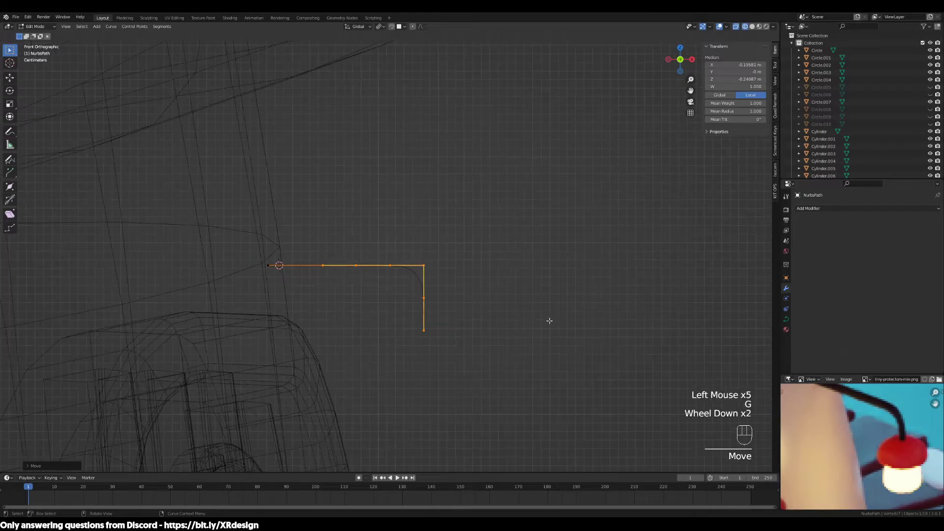
middle_click_drag(552, 326, 536, 352)
key("KP_3")
key("KP_1")
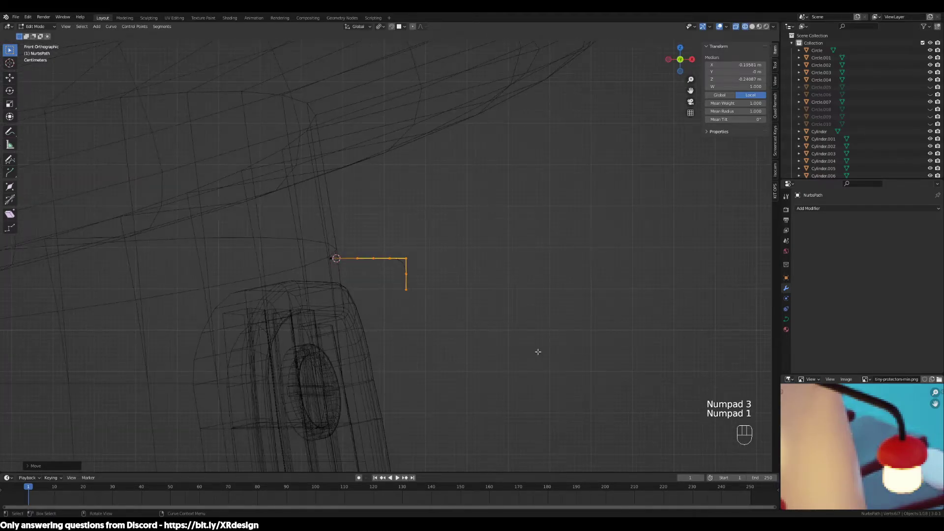
scroll(538, 351, "up", 2)
key("g")
key("x")
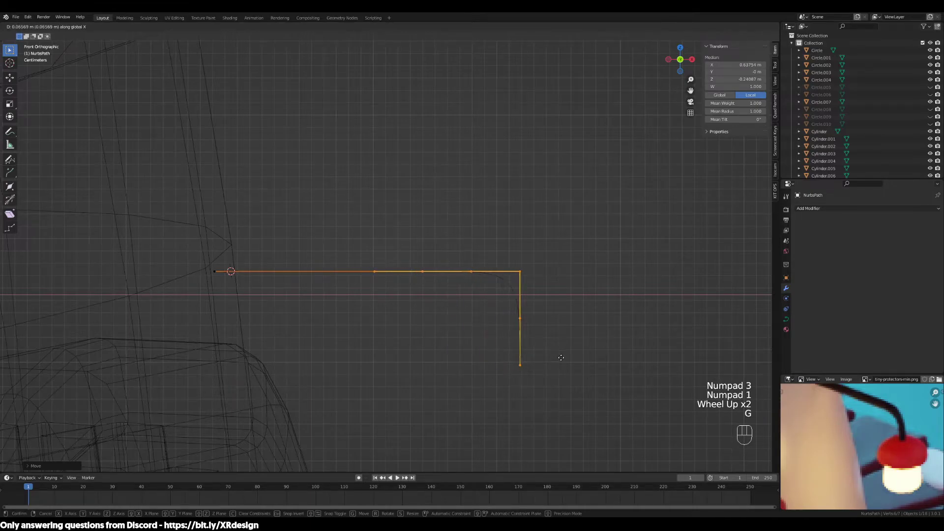
left_click(558, 381)
scroll(557, 381, "down", 3)
key("g")
key("x")
left_click(559, 382)
scroll(559, 377, "up", 5)
scroll(558, 374, "up", 1)
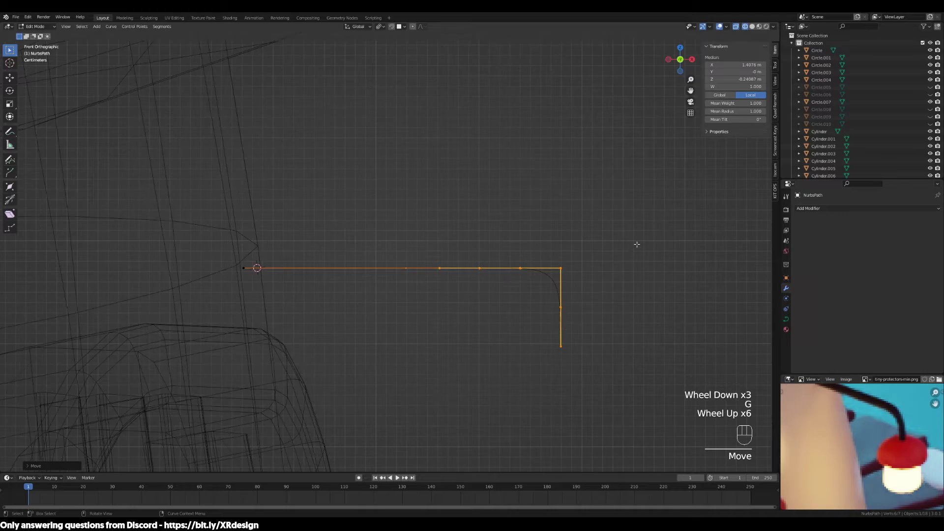
Examine the hanging lamp in the reference image and compare it with the curve's bend.
left_click_drag(637, 242, 548, 338)
scroll(875, 452, "down", 2)
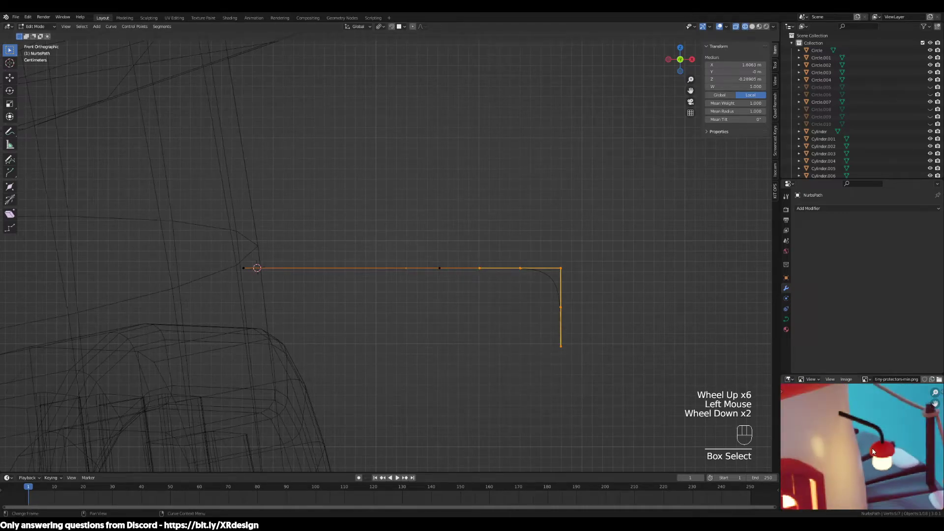
scroll(888, 454, "down", 3)
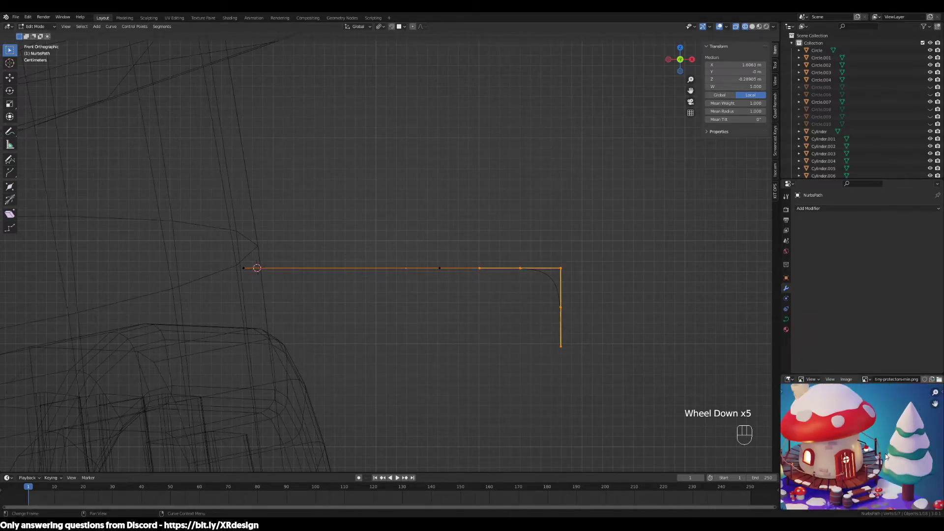
scroll(887, 456, "up", 2)
scroll(886, 456, "up", 2)
scroll(588, 331, "up", 2)
middle_click_drag(615, 324, 504, 296, "shift")
Try scaling the five outer control points and shifting them along X.
left_click_drag(486, 205, 570, 432)
left_click_drag(598, 198, 429, 465)
key("g")
left_click(556, 262)
left_click_drag(620, 186, 361, 413)
key("s")
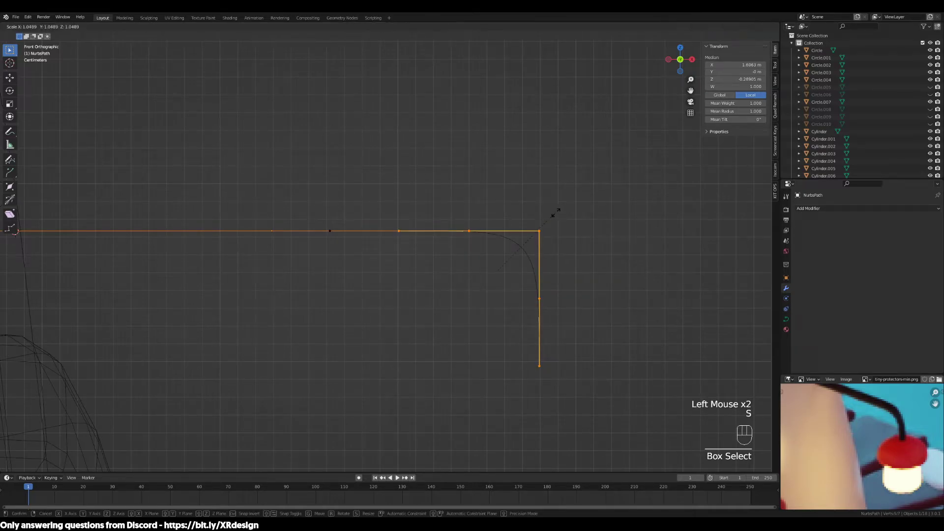
left_click(529, 284)
key("g")
key("x")
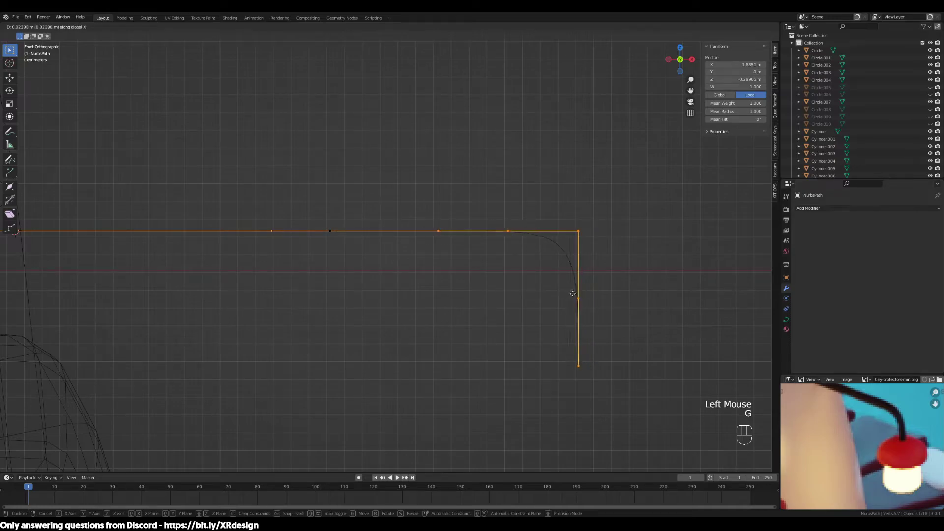
right_click(522, 296)
Move the four control points around the bend outward along X by about 0.008 m.
left_click_drag(589, 192, 450, 381)
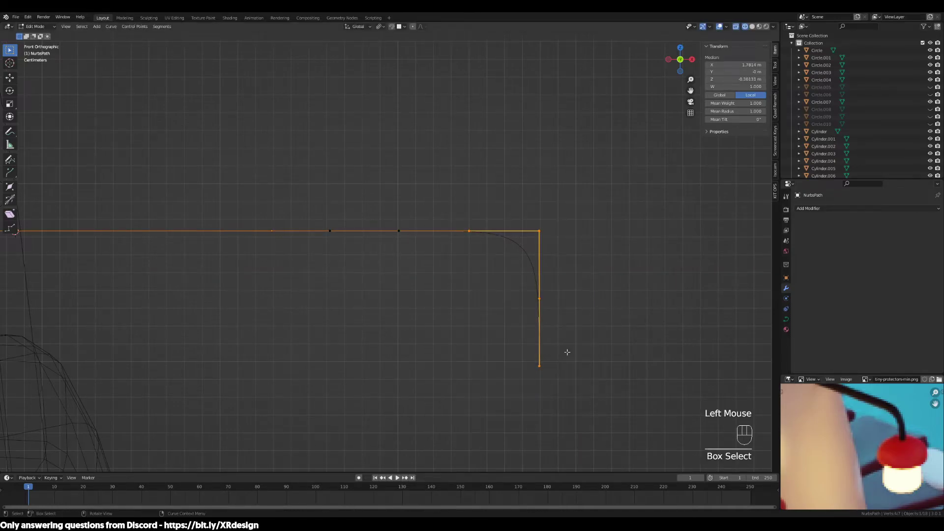
key("g")
key("x")
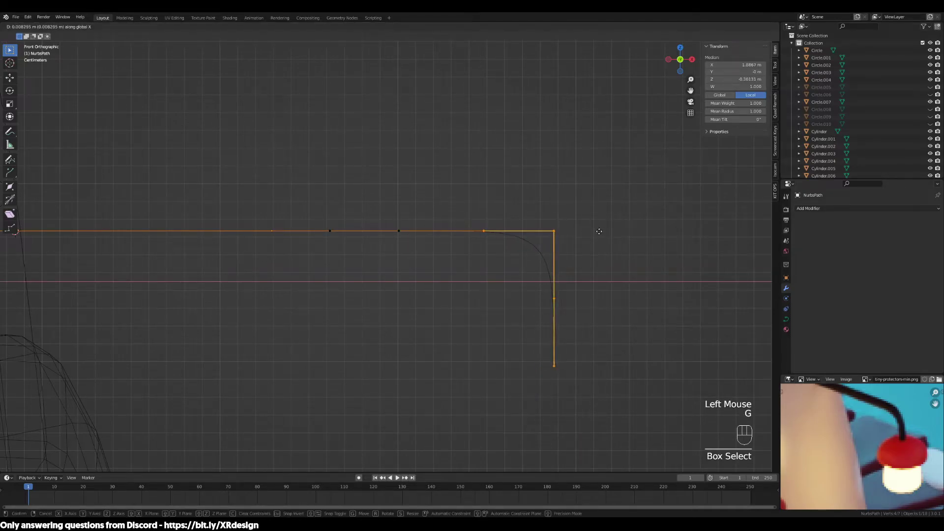
left_click(598, 229)
Lower the curve's two bottom control points along Z and raise the upper one of them slightly.
left_click_drag(609, 205, 503, 428)
left_click_drag(548, 282, 600, 381)
key("g")
key("z")
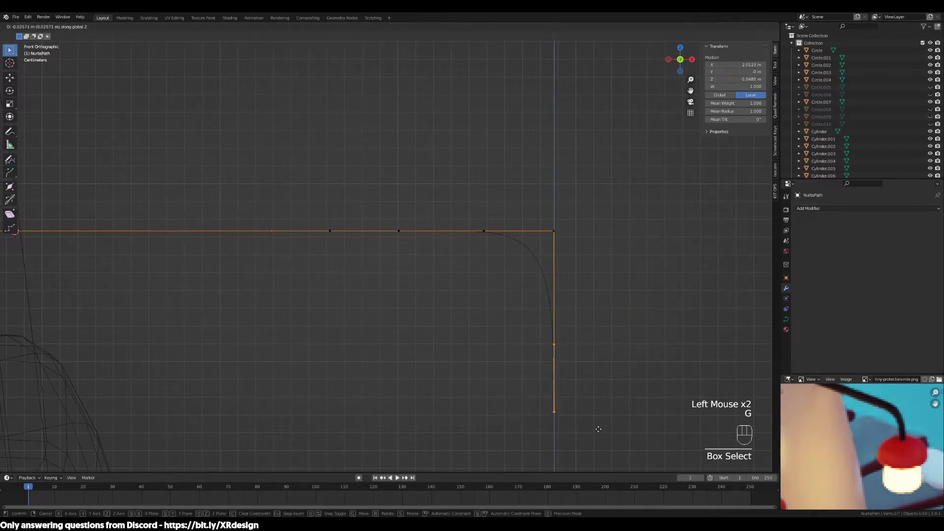
left_click(597, 360)
left_click(516, 388)
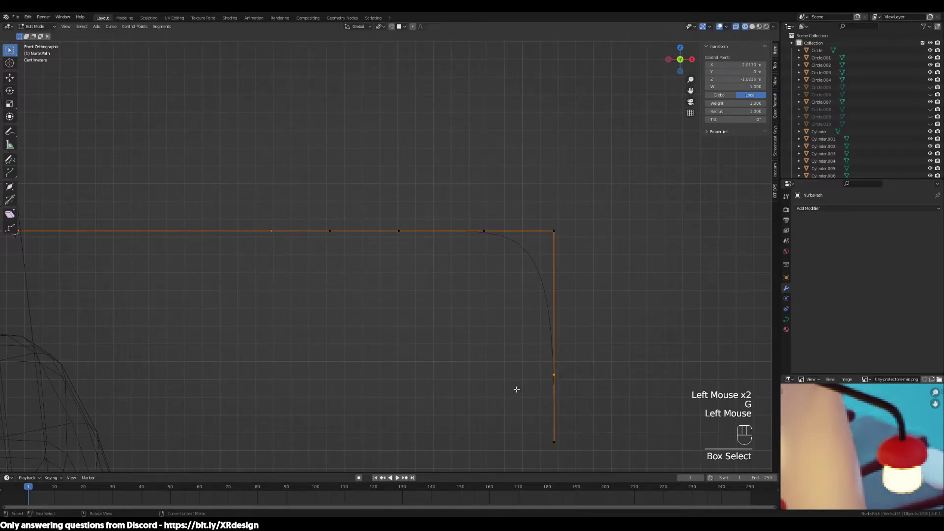
key("g")
left_click(518, 354)
Move the corner point and the two points below it outward along X to widen the bend, and return to Object Mode.
left_click_drag(530, 167, 446, 269)
left_click_drag(582, 180, 440, 471)
key("g")
key("x")
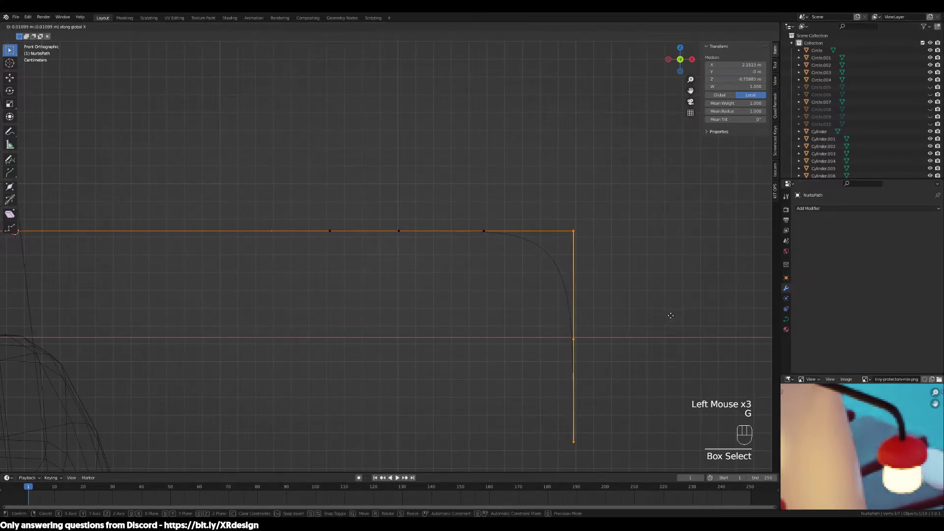
left_click(666, 318)
key("g")
key("x")
left_click(671, 312)
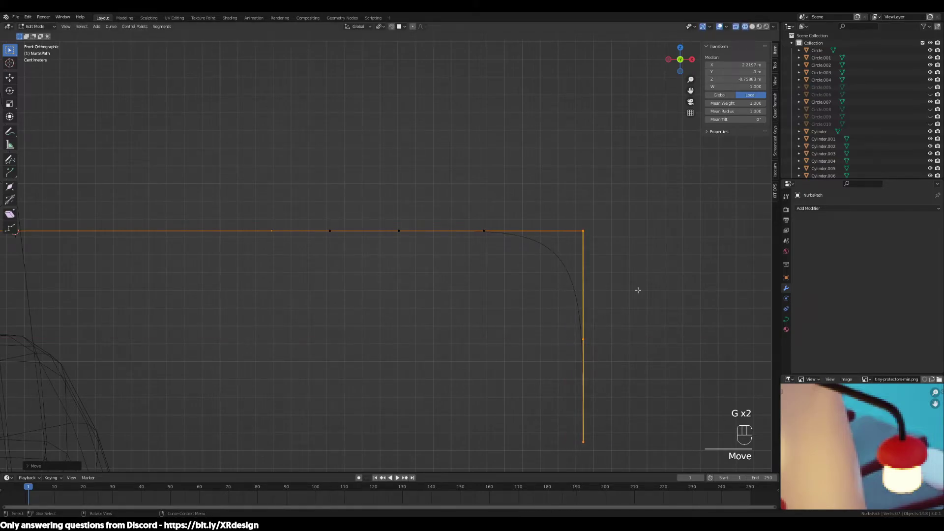
left_click(416, 261)
left_click_drag(310, 265, 467, 200)
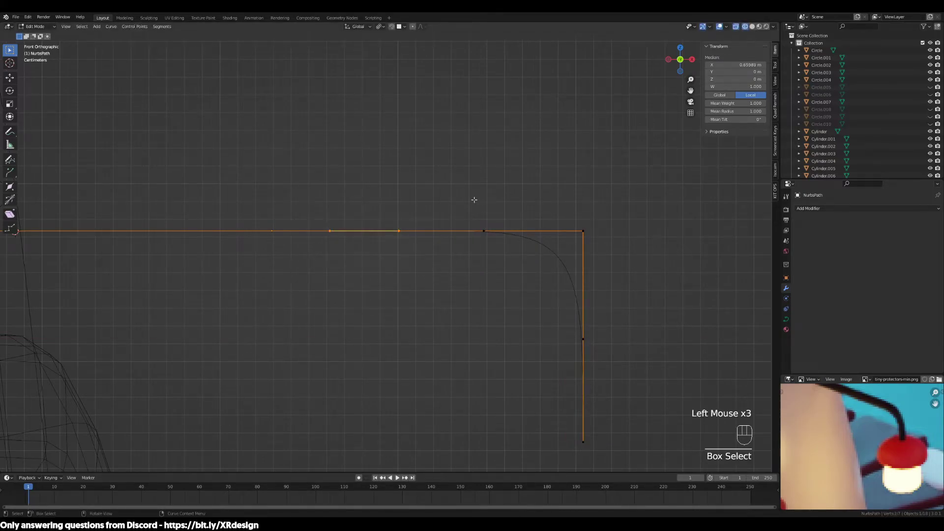
left_click(437, 325)
key("Tab")
Switch the viewport to solid shading to show the arm curve beside the door frame.
scroll(437, 327, "down", 8)
mouse_move(490, 322)
middle_mouse_down()
mouse_move(481, 347)
mouse_move(373, 353)
mouse_move(434, 346)
mouse_move(402, 333)
mouse_move(442, 343)
middle_mouse_up()
scroll(410, 336, "up", 2)
key("z")
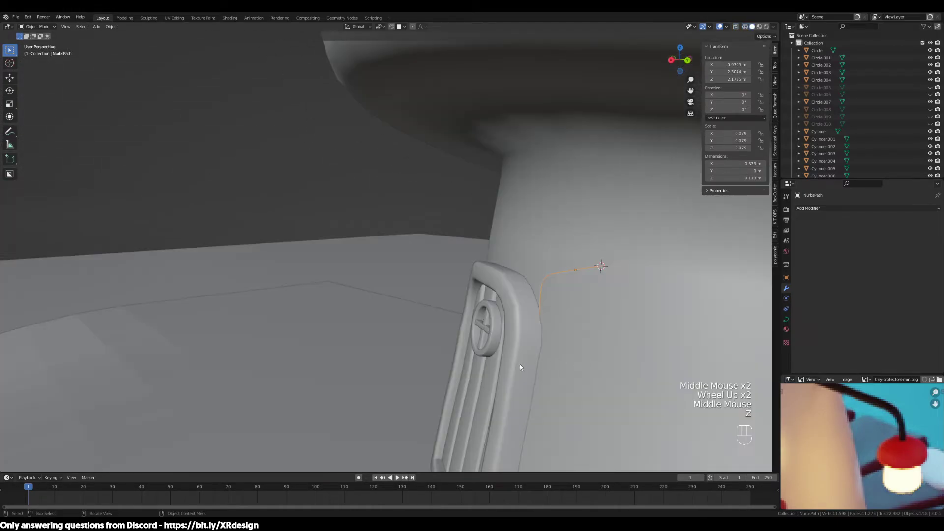
scroll(536, 371, "up", 2)
scroll(545, 377, "down", 2)
middle_click_drag(581, 396, 446, 326, "shift")
Select the lamp arm curve and open its curve data properties.
left_click(378, 231)
scroll(349, 196, "up", 3)
left_click(264, 105)
left_click(262, 112)
left_click(169, 142)
left_click(268, 111)
left_click(195, 138)
left_click(307, 111)
left_click(190, 113)
left_click_drag(190, 111, 150, 158)
left_click(254, 141)
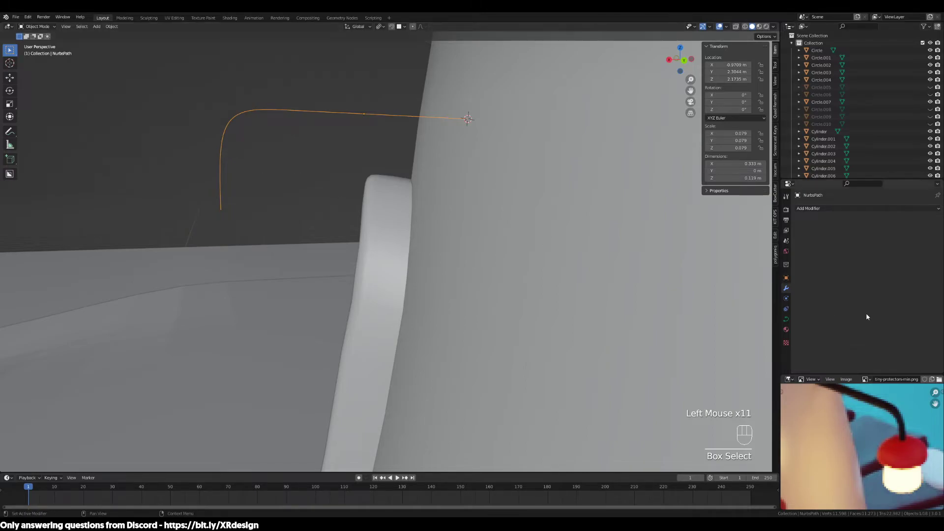
left_click(786, 321)
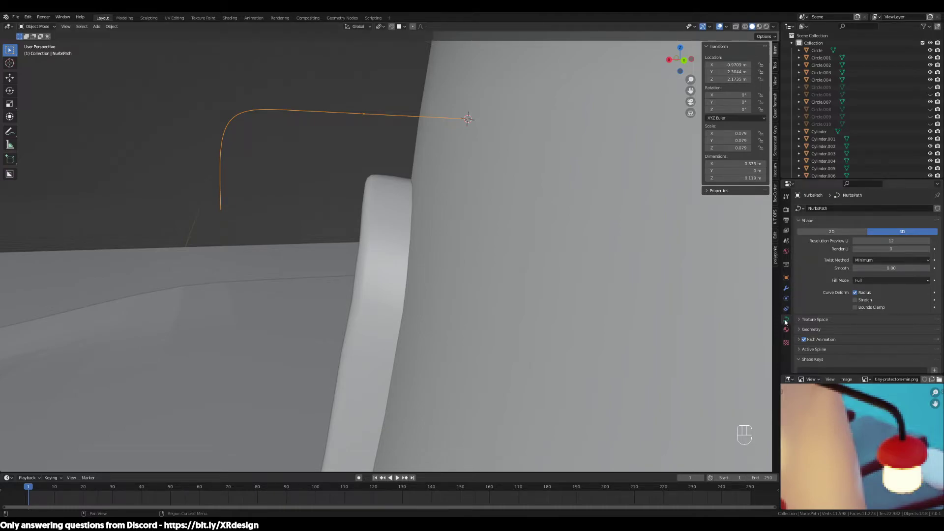
left_click(422, 122)
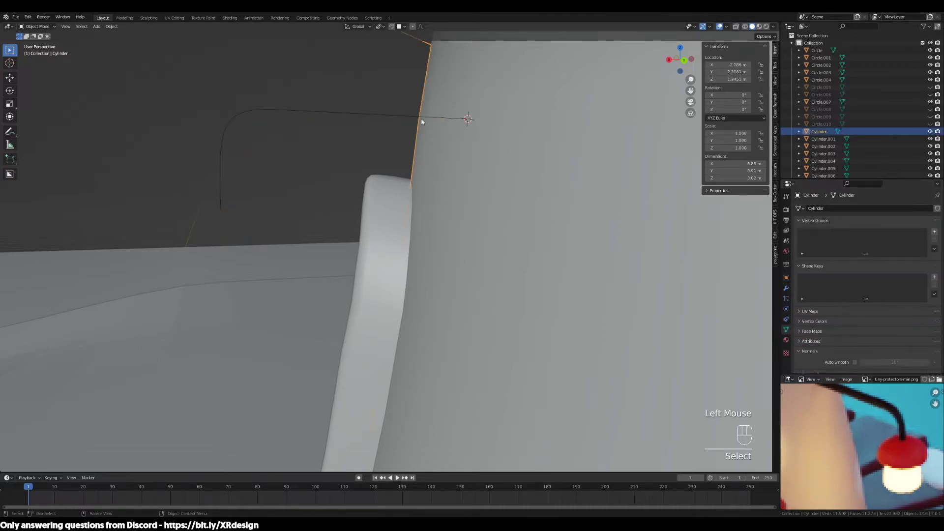
left_click(443, 118)
left_click(467, 137)
left_click(446, 118)
left_click(474, 156)
scroll(510, 154, "down", 1)
scroll(500, 155, "down", 3)
scroll(457, 188, "up", 4)
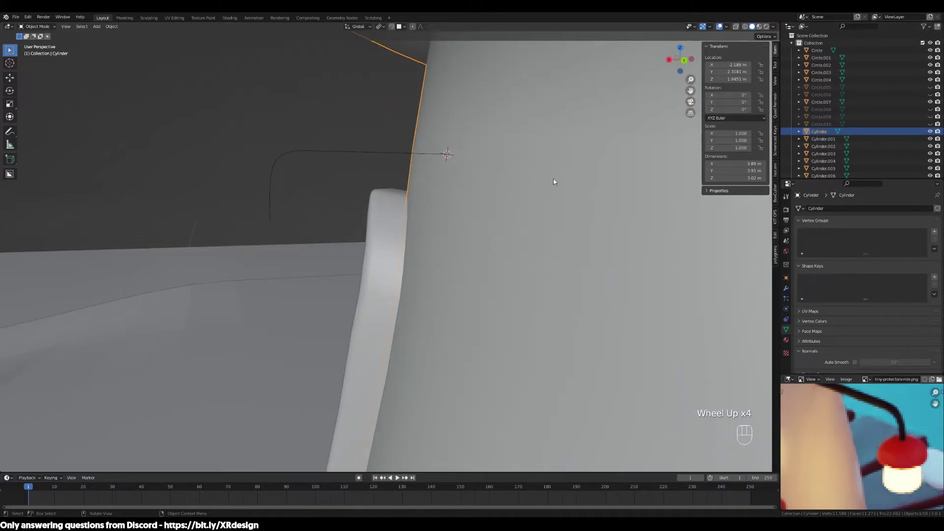
Reselect the lamp arm curve and give it a round bevel with a depth of 0.2 m.
left_click(362, 154)
middle_click_drag(302, 163, 302, 165)
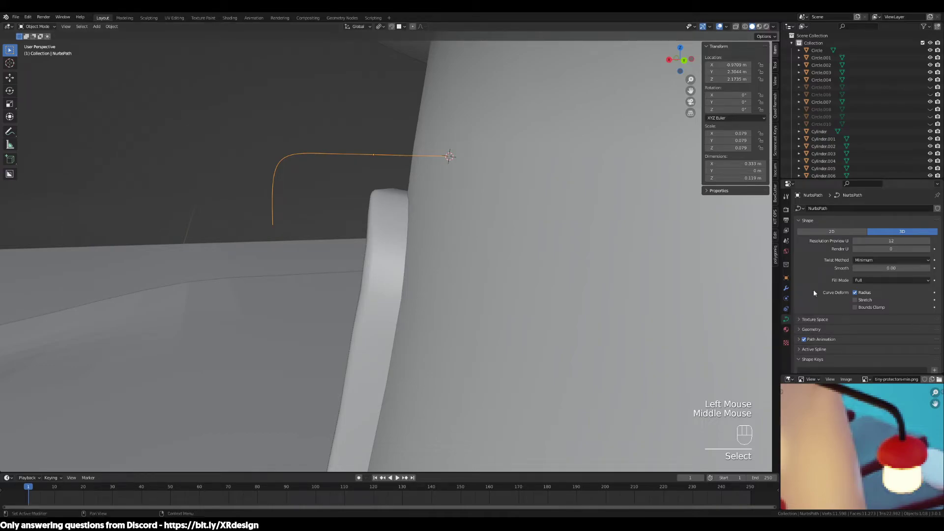
scroll(834, 242, "down", 3)
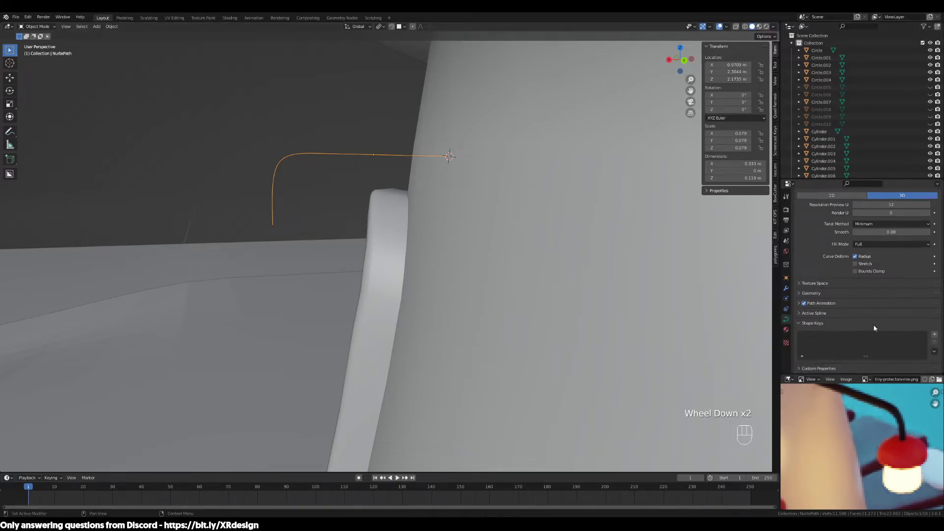
left_click(800, 294)
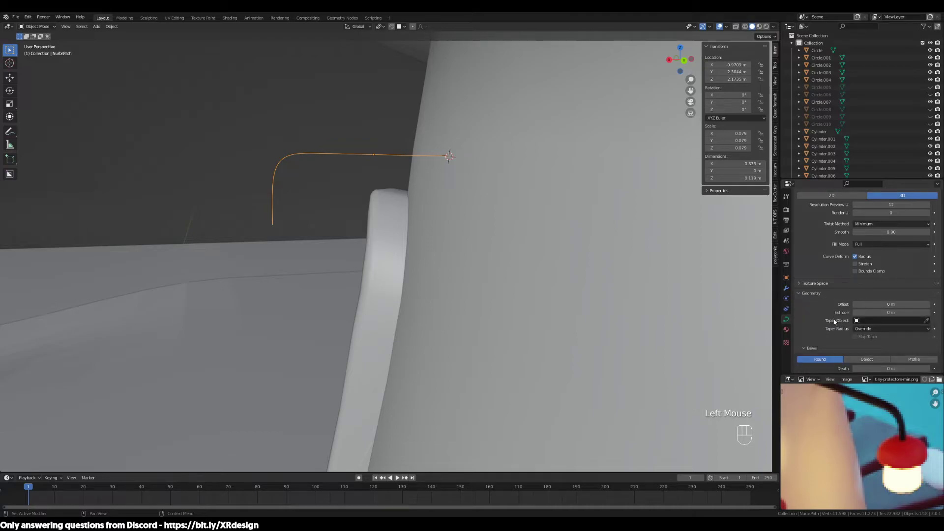
scroll(834, 322, "down", 3)
scroll(828, 313, "down", 1)
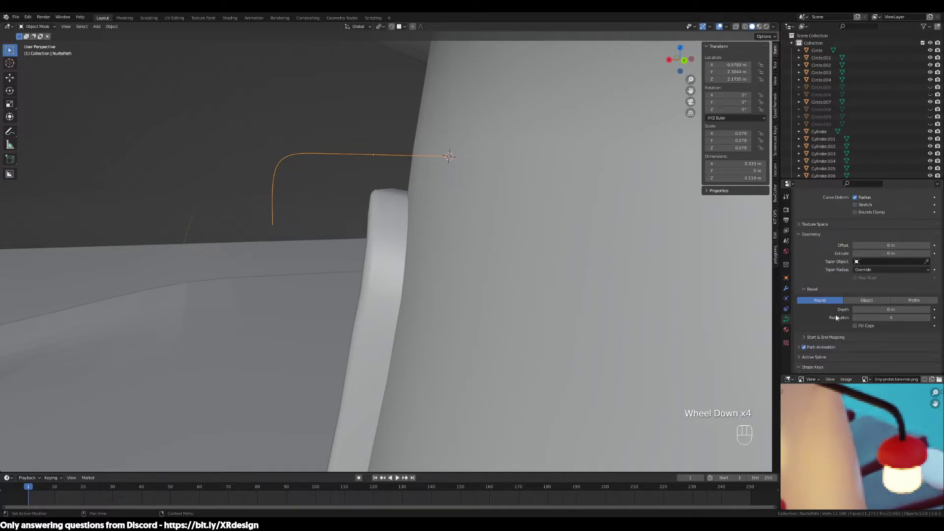
left_click(874, 310)
left_click_drag(873, 309, 890, 310)
Increase the arm's bevel depth to 0.25 m.
middle_click_drag(547, 256, 517, 284)
scroll(532, 283, "down", 2)
scroll(501, 278, "up", 3)
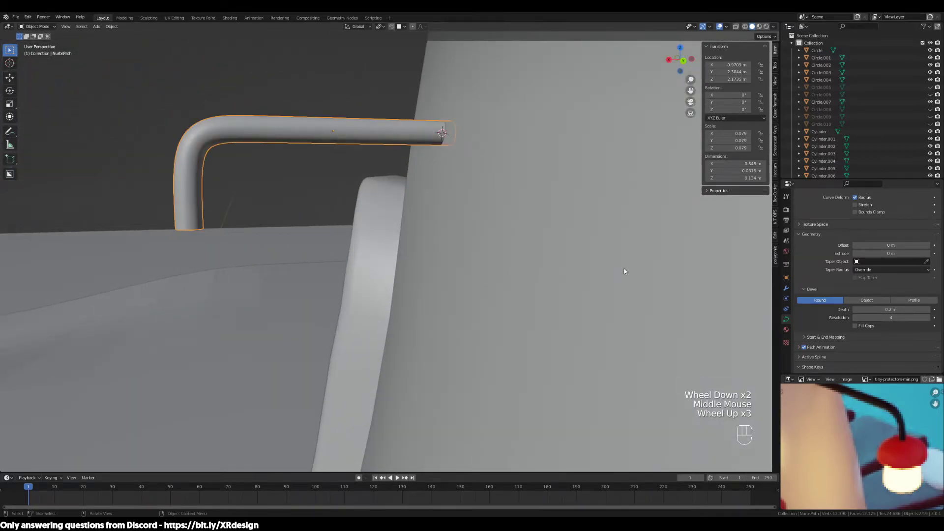
left_click_drag(891, 309, 899, 309)
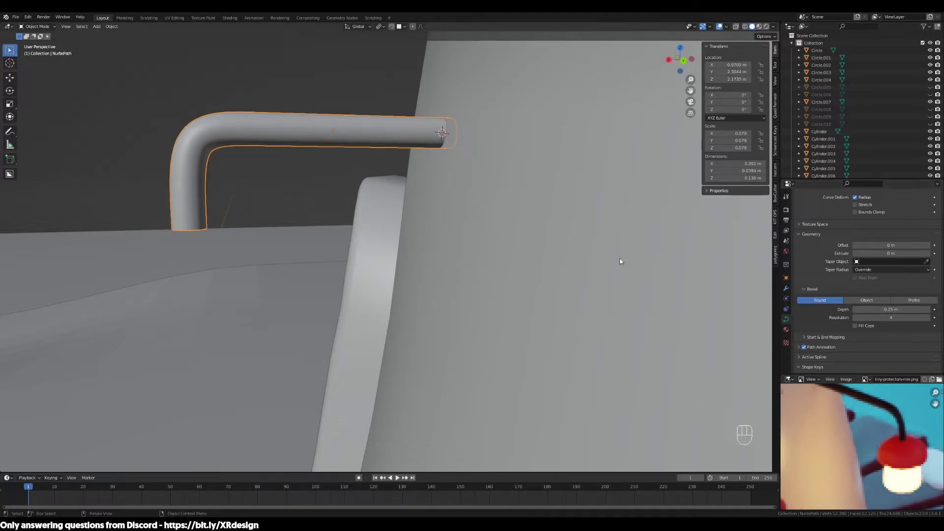
Close the open ends of the arm tube by enabling Fill Caps on the curve.
middle_click_drag(497, 258, 479, 247)
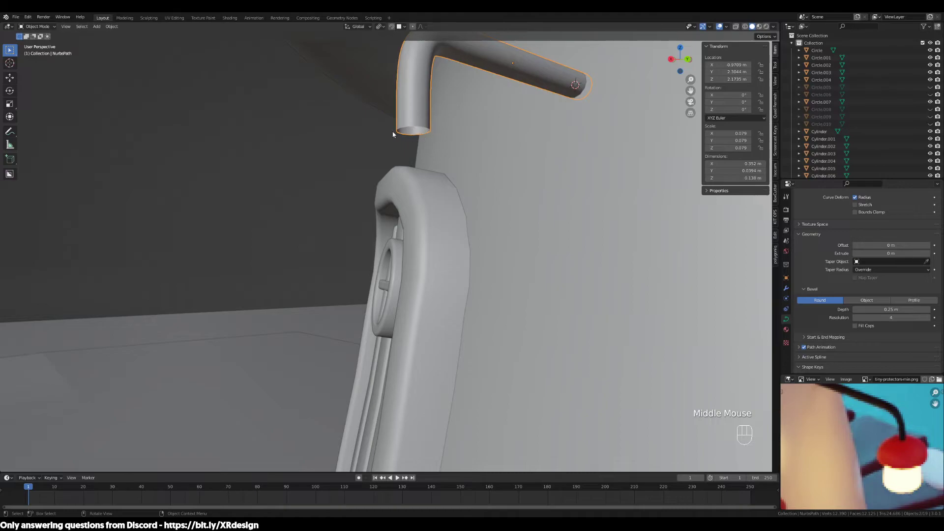
left_click(854, 326)
scroll(573, 253, "down", 2)
middle_click_drag(563, 251, 627, 263)
left_click(626, 262)
left_click(509, 209)
left_click(507, 208)
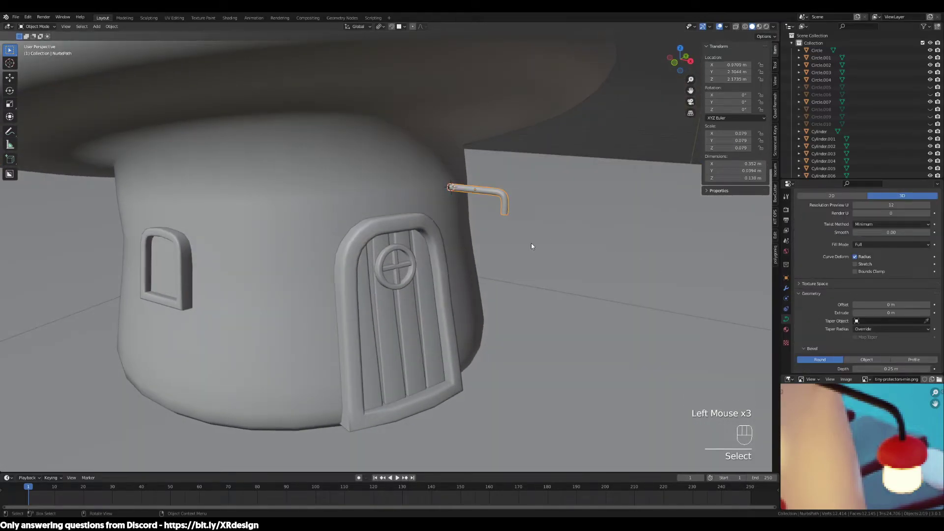
Inspect the lamp arm from several sides against the house wall, including its control points in Edit Mode.
middle_click_drag(573, 253, 491, 278, "shift")
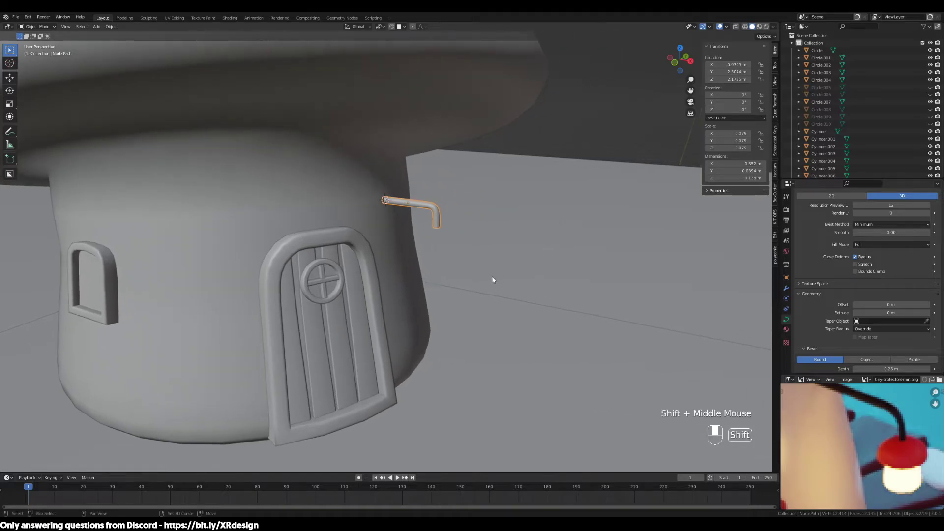
scroll(538, 272, "up", 2)
middle_click_drag(571, 283, 464, 262)
scroll(464, 262, "up", 1)
scroll(464, 262, "up", 2)
key("Tab")
key("Tab")
key("Tab")
key("Tab")
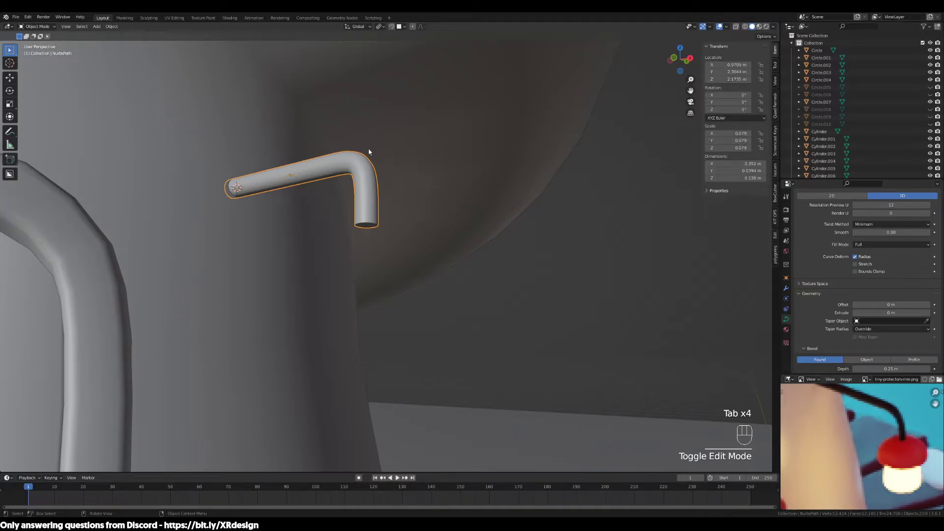
middle_click_drag(516, 212, 411, 237)
middle_click_drag(474, 217, 514, 171, "shift")
scroll(514, 171, "down", 1, "shift")
scroll(514, 171, "down", 1)
key("Tab")
left_click_drag(590, 137, 257, 302)
key("Tab")
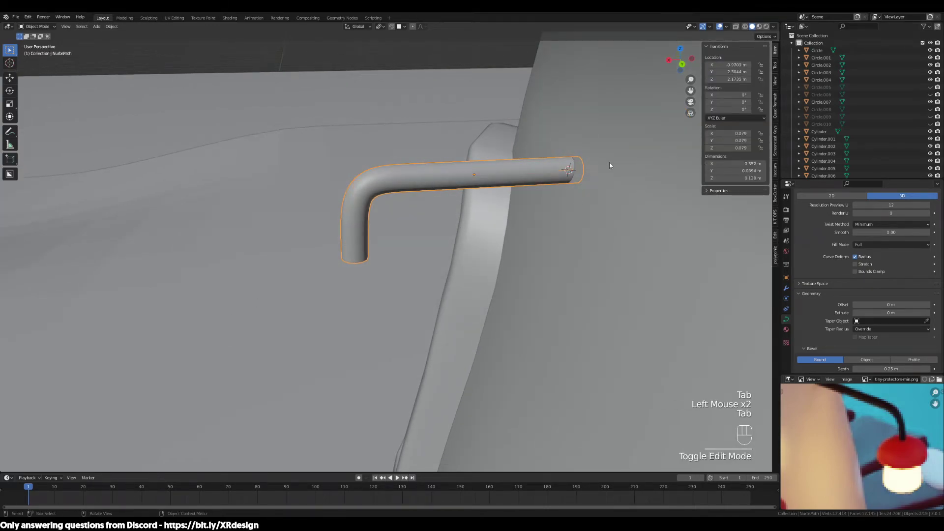
Try converting the lamp arm curve to a mesh and check the resulting vertices in Edit Mode.
right_click(431, 184)
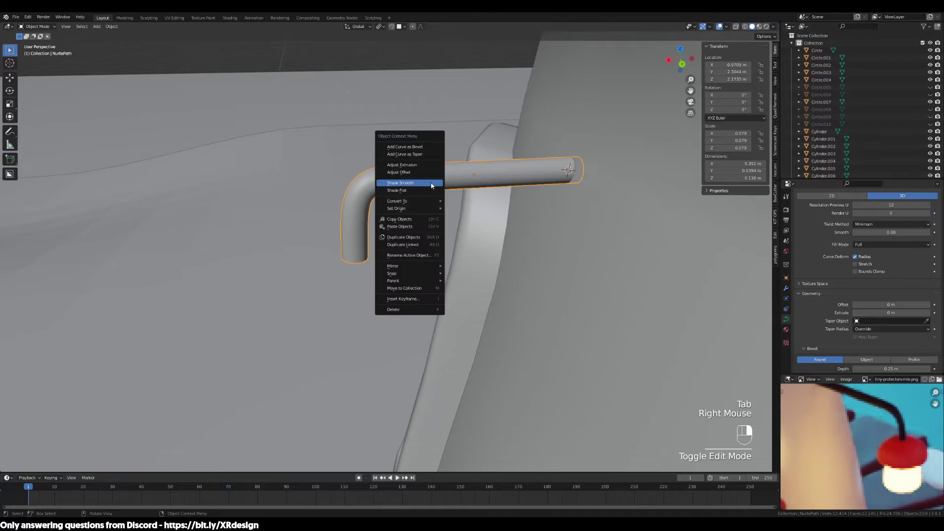
double_click(444, 181)
right_click(389, 180)
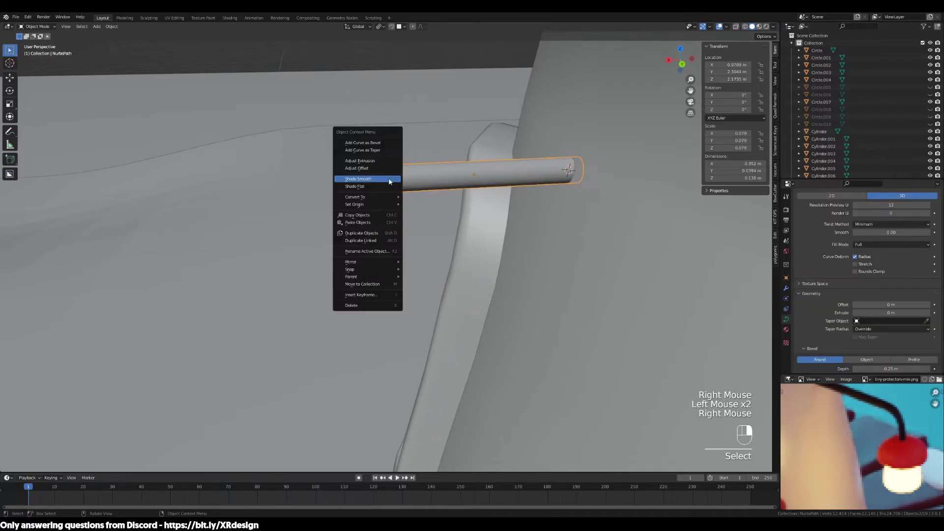
mouse_move(391, 197)
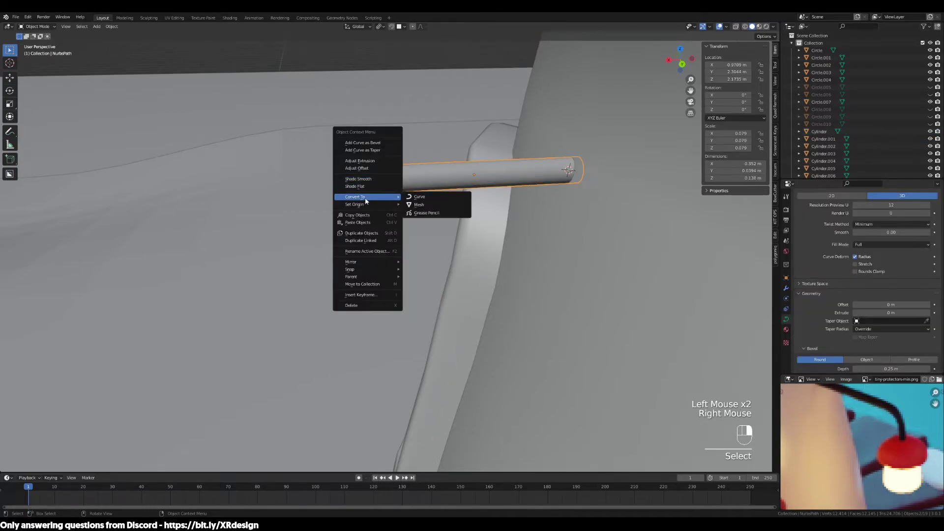
left_click(428, 210)
middle_click_drag(550, 202, 560, 200)
key("Tab")
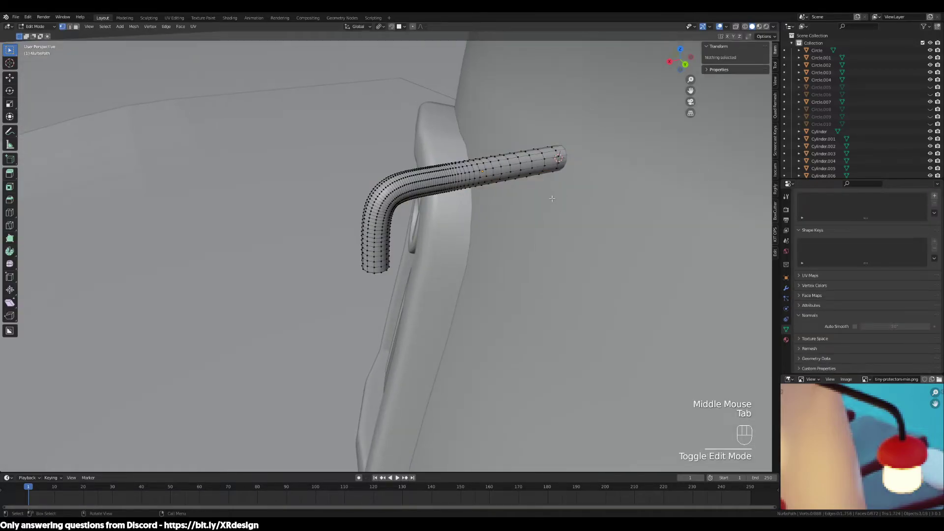
left_click_drag(494, 118, 322, 305)
left_click_drag(568, 105, 320, 315)
left_click_drag(616, 106, 277, 346)
middle_click_drag(278, 347, 579, 234)
key("Tab")
Undo the mesh conversion so the lamp arm is an editable curve again.
key("ctrl+z")
key("ctrl+z")
key("ctrl+z")
key("ctrl+z")
key("ctrl+z")
key("ctrl+z")
Compare the arm curve's shape and placement in Edit Mode with the hanging lamp in the reference image.
key("Tab")
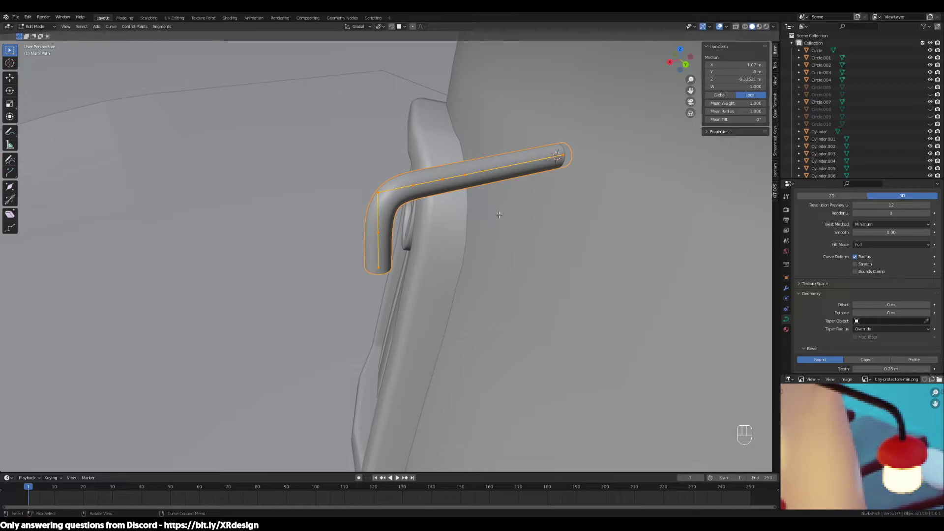
scroll(492, 263, "up", 2)
middle_click_drag(492, 263, 467, 274)
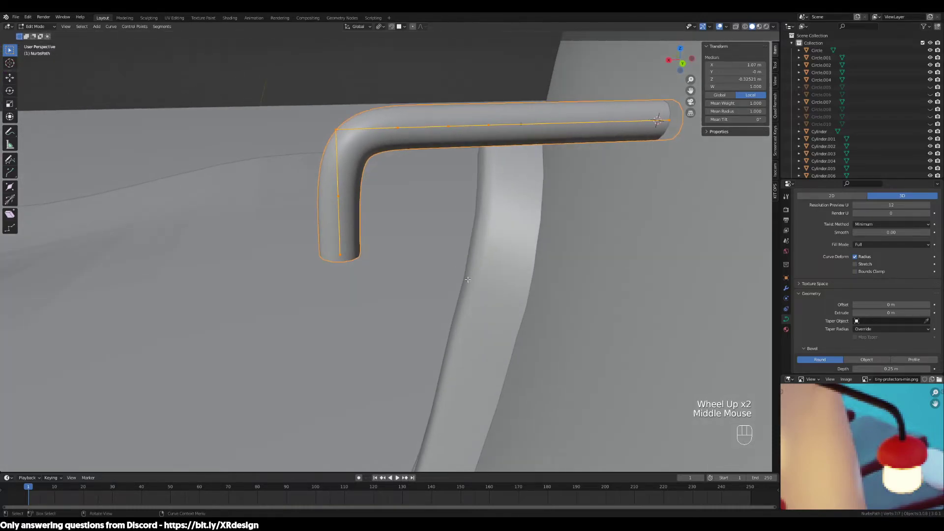
scroll(466, 273, "down", 1)
scroll(853, 425, "down", 2)
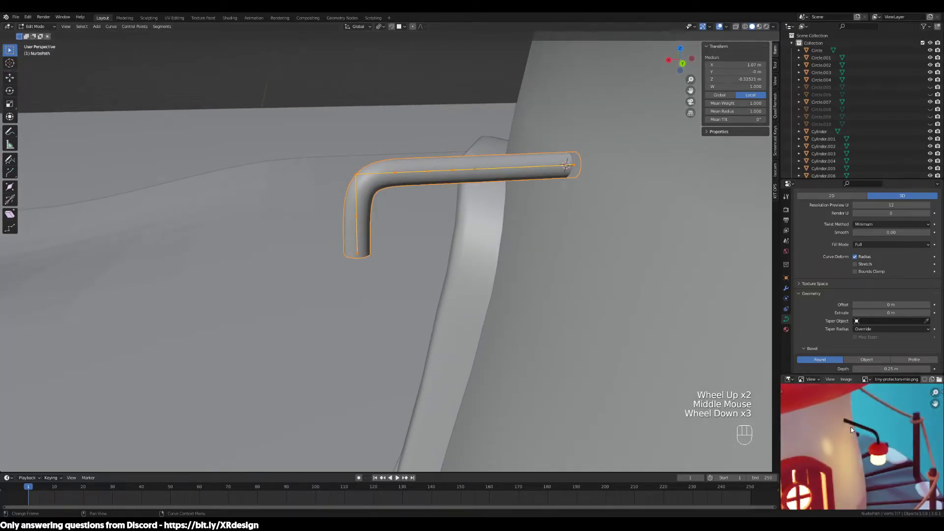
middle_click_drag(845, 418, 853, 426)
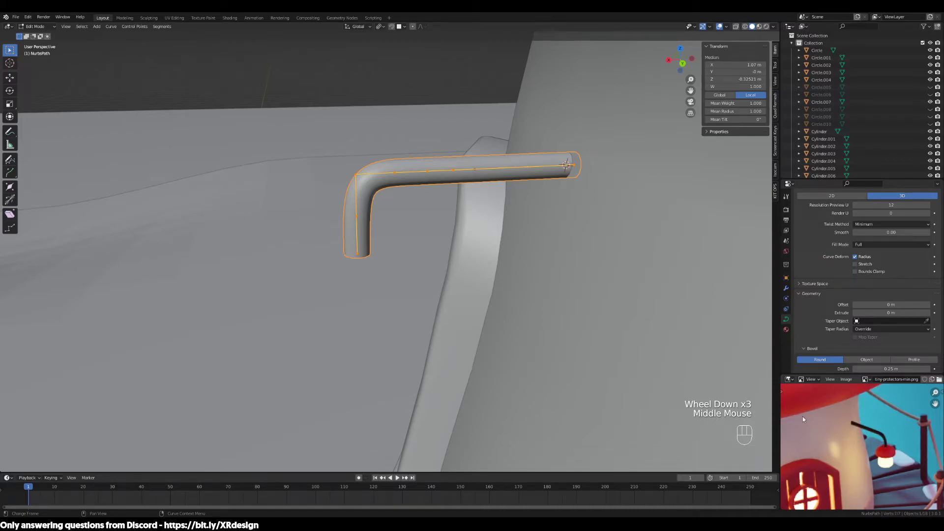
middle_click_drag(512, 252, 506, 255)
Snap the 3D cursor to the control point at the free lower end of the lamp arm.
left_click_drag(330, 210, 408, 253)
middle_click_drag(408, 253, 409, 229)
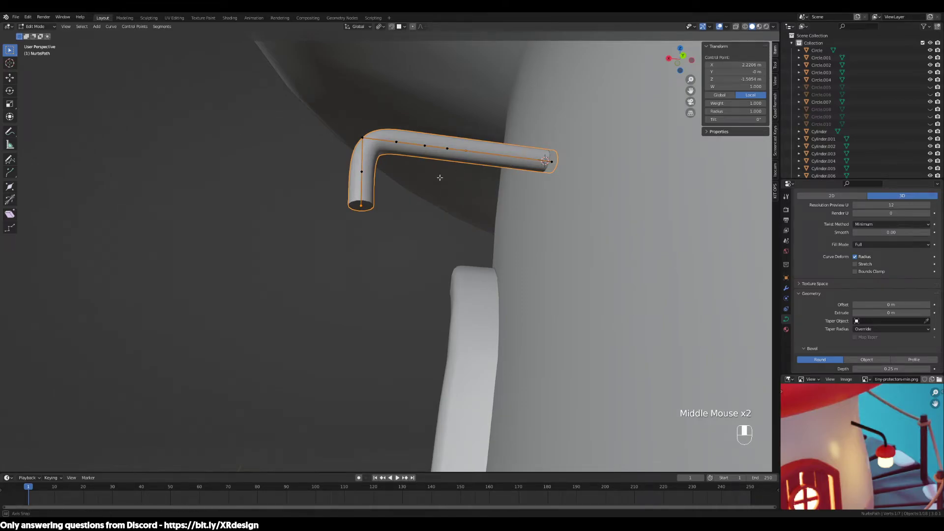
middle_click_drag(438, 175, 397, 202)
left_click_drag(404, 204, 304, 253)
middle_click_drag(304, 252, 318, 253)
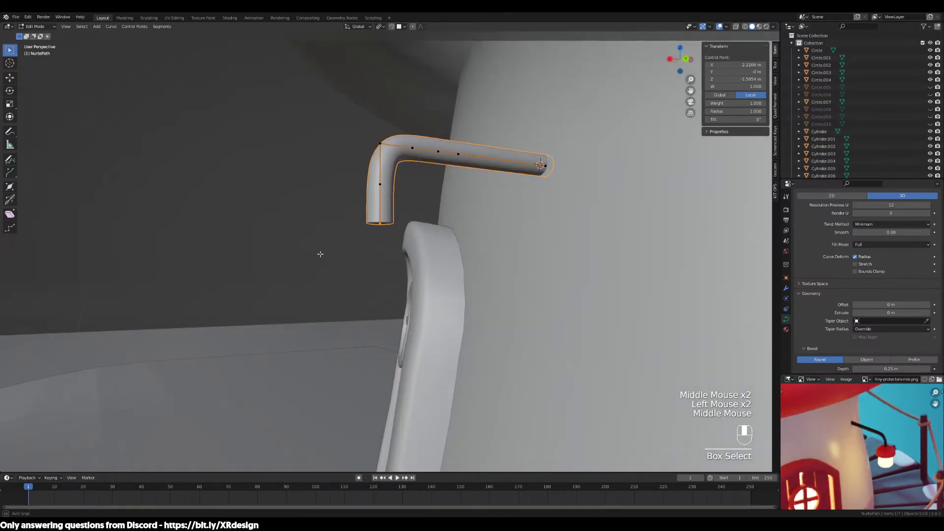
middle_click_drag(427, 210, 385, 275)
key("shift+s")
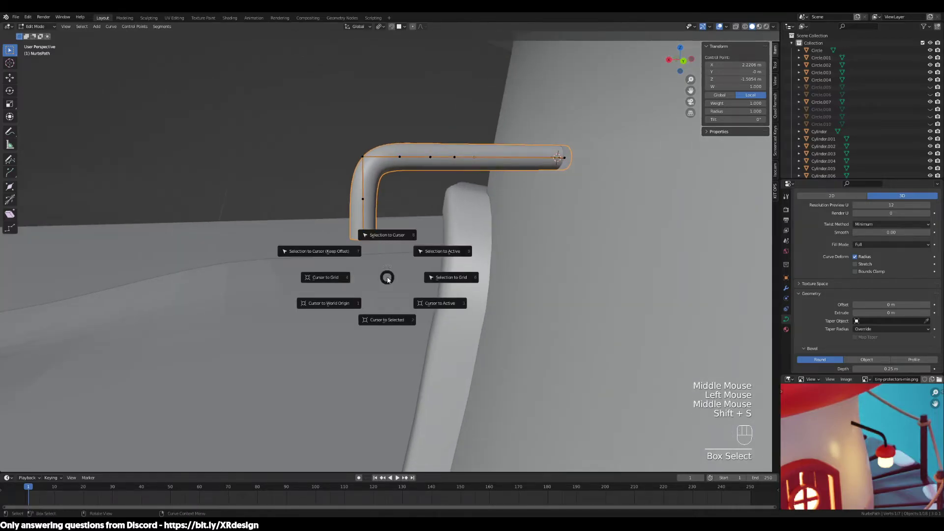
left_click(393, 321)
Add a cylinder with 16 vertices at the 3D cursor as a separate object in Object Mode.
middle_click_drag(379, 304, 505, 315)
scroll(505, 315, "up", 3)
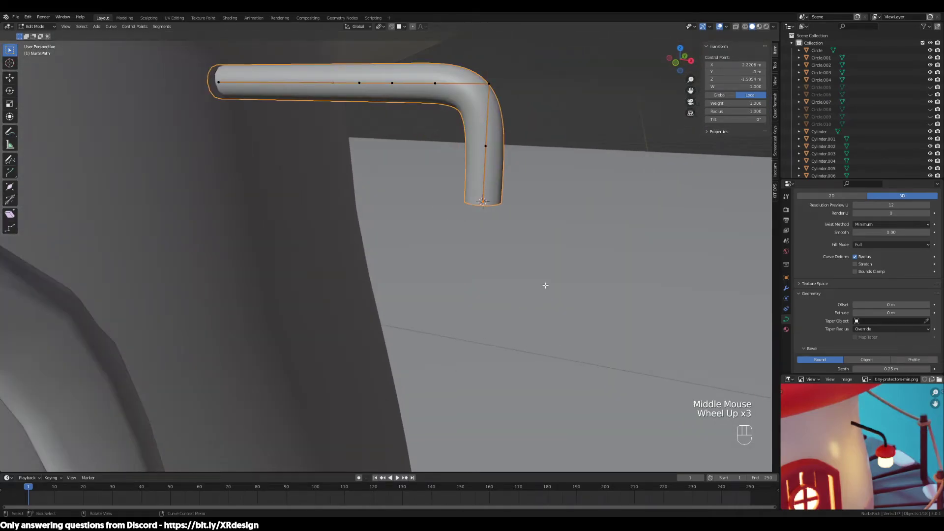
key("Tab")
scroll(549, 282, "down", 2)
middle_click_drag(545, 285, 442, 301)
key("shift+a")
mouse_move(442, 297)
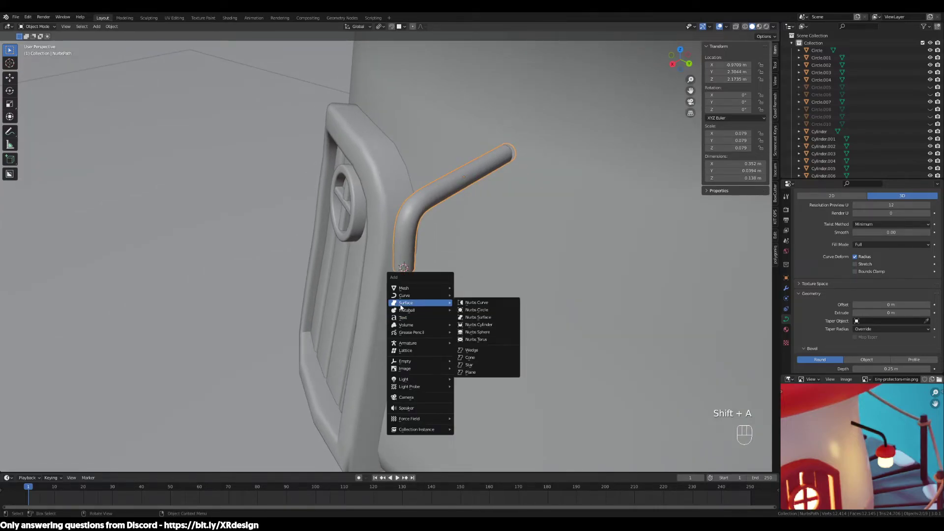
mouse_move(410, 289)
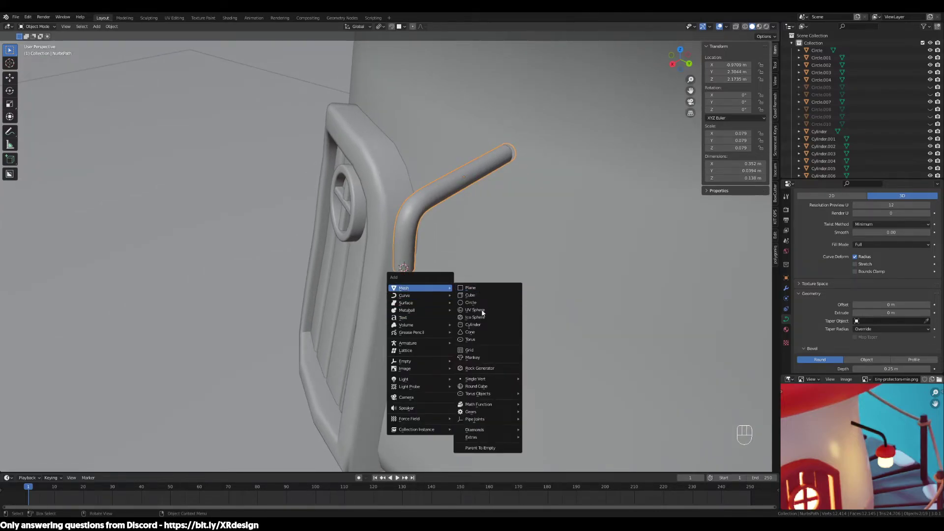
left_click(462, 328)
scroll(446, 315, "down", 1)
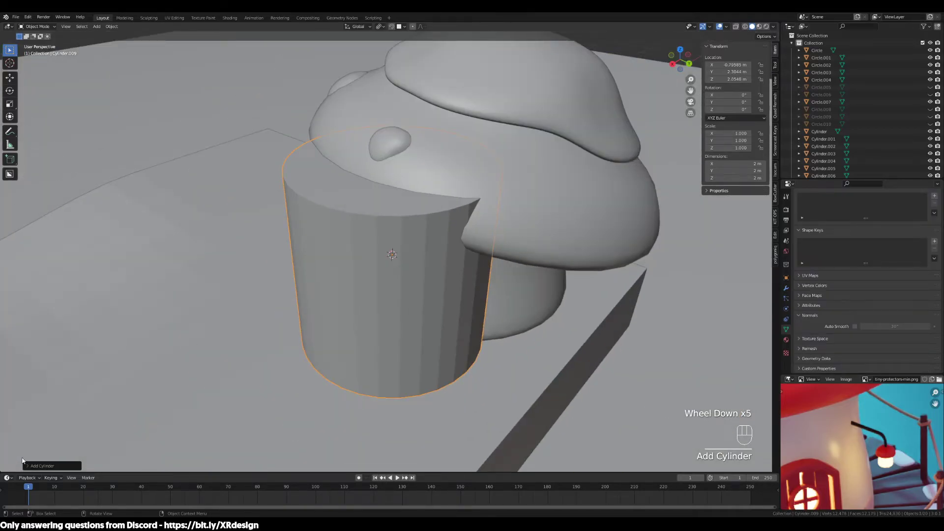
left_click(42, 465)
left_click(99, 377)
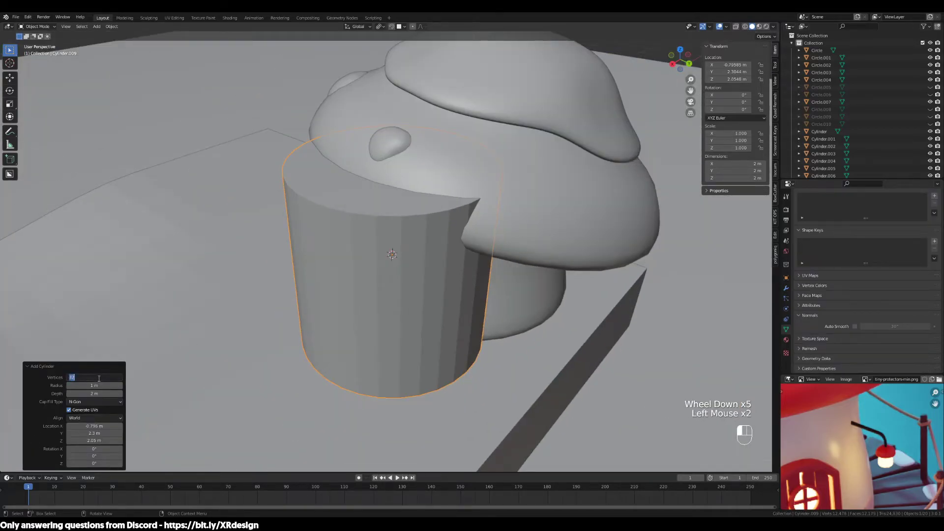
key("Return")
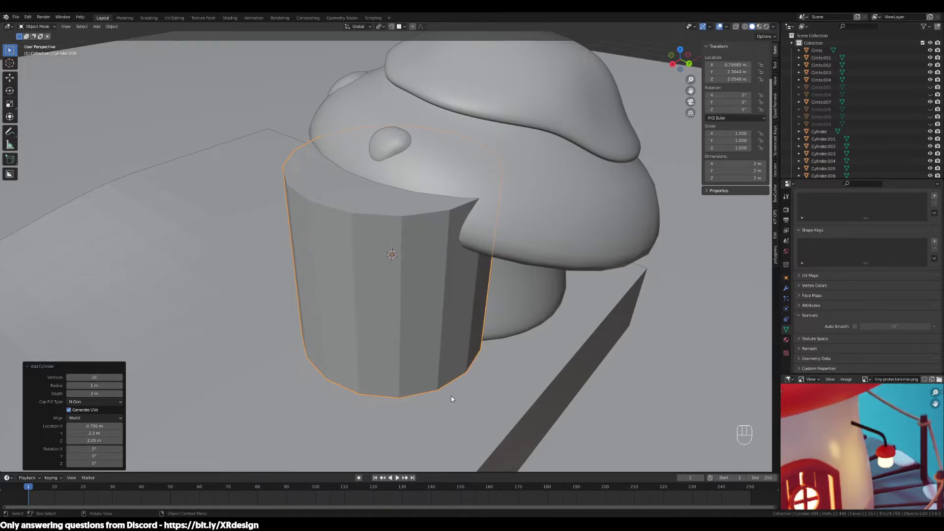
Scale the new cylinder down uniformly to about 0.1 m so it matches the size of the lamp arm.
middle_click_drag(456, 429, 576, 358)
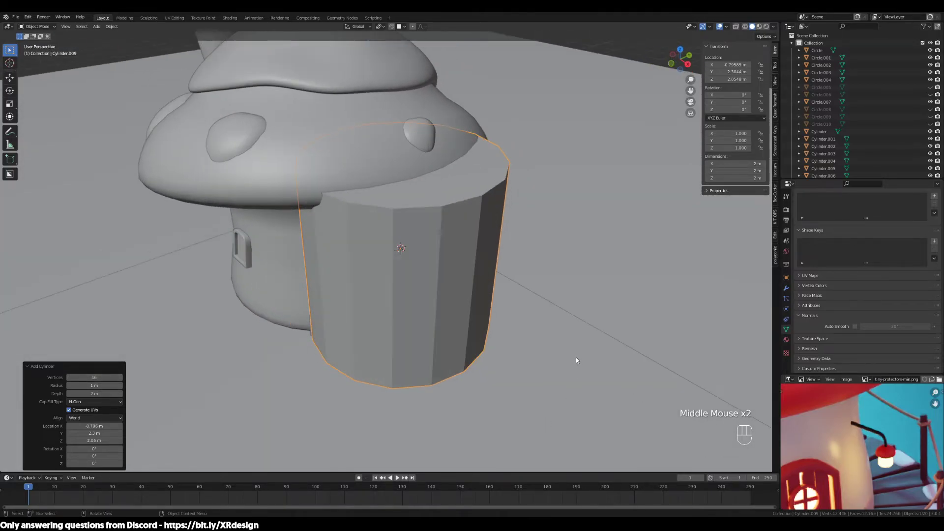
scroll(587, 316, "up", 3)
middle_click_drag(586, 322, 523, 285)
left_click(505, 192)
left_click(505, 192)
key("s")
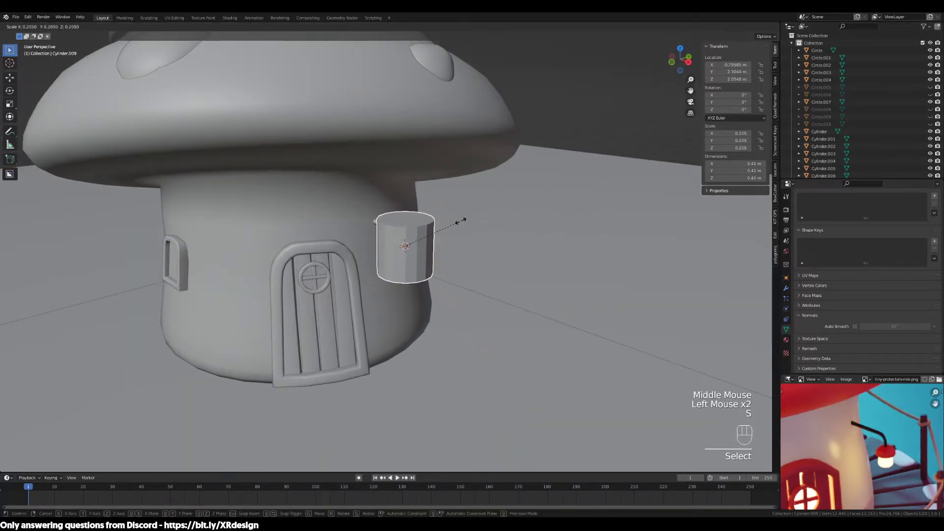
left_click(423, 237)
scroll(422, 238, "up", 3)
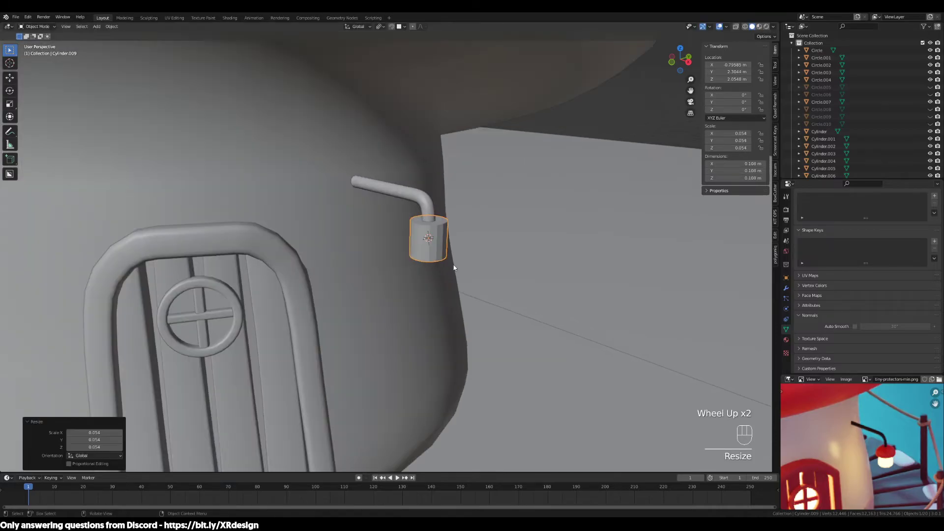
middle_click_drag(605, 334, 465, 298, "shift")
key("s")
left_click(486, 281)
Widen the cylinder to about 0.138 m in X and Y and stretch its height to about 0.147 m.
key("s")
key("shift+z")
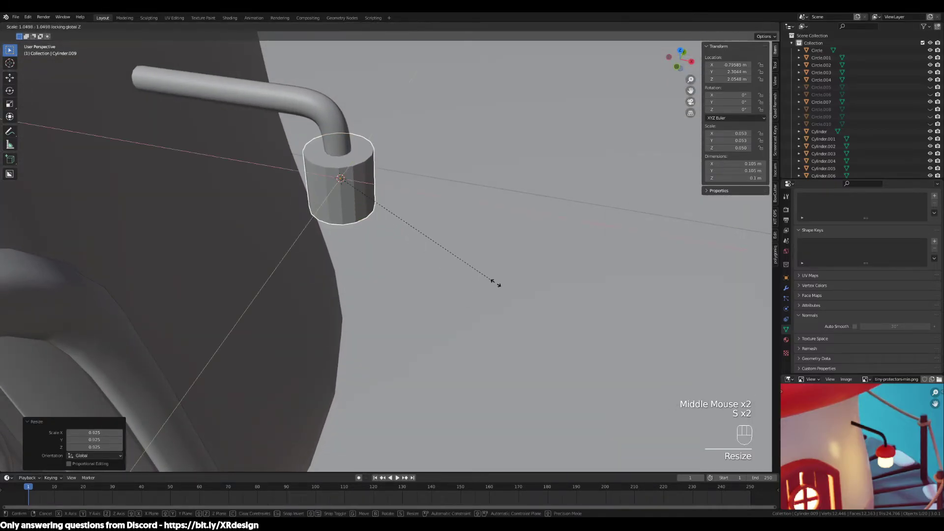
left_click(551, 304)
middle_click_drag(553, 309, 529, 308)
key("s")
key("z")
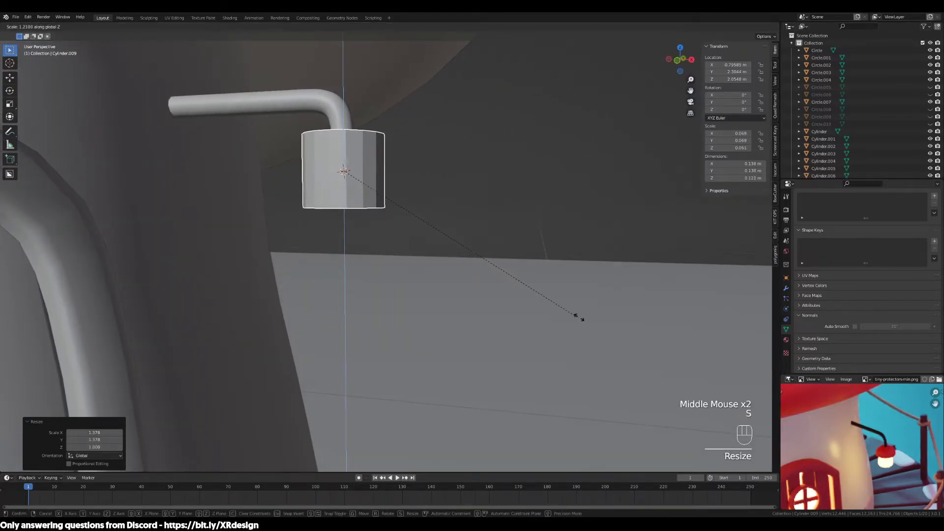
left_click(634, 330)
Move the cylinder down along Z to about 2 m so its top meets the lower end of the arm.
key("g")
key("z")
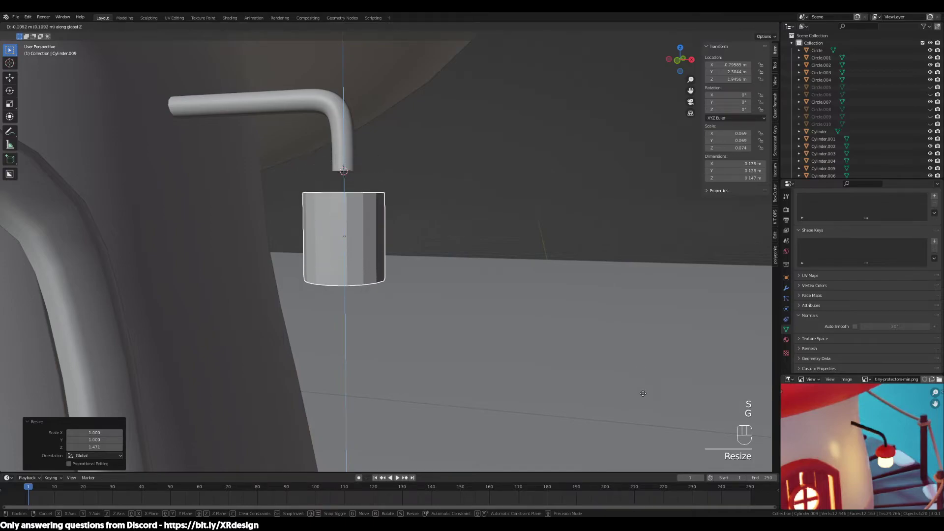
left_click(644, 374)
middle_click_drag(647, 375, 603, 396)
key("g")
key("z")
key("g")
left_click(444, 247)
Widen the cylinder to about 0.166 m in X and Y and make it slightly taller.
middle_click_drag(444, 247, 382, 167)
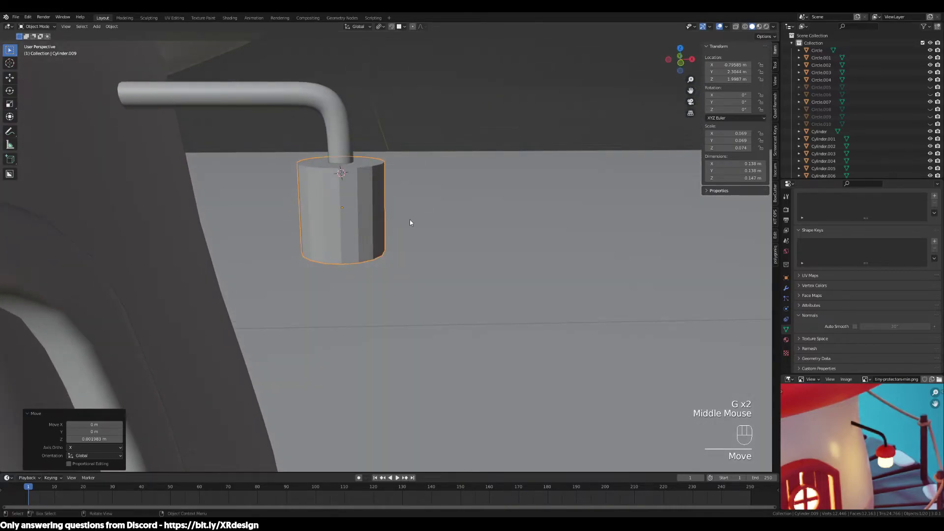
middle_click_drag(396, 213, 411, 244)
key("s")
key("shift+z")
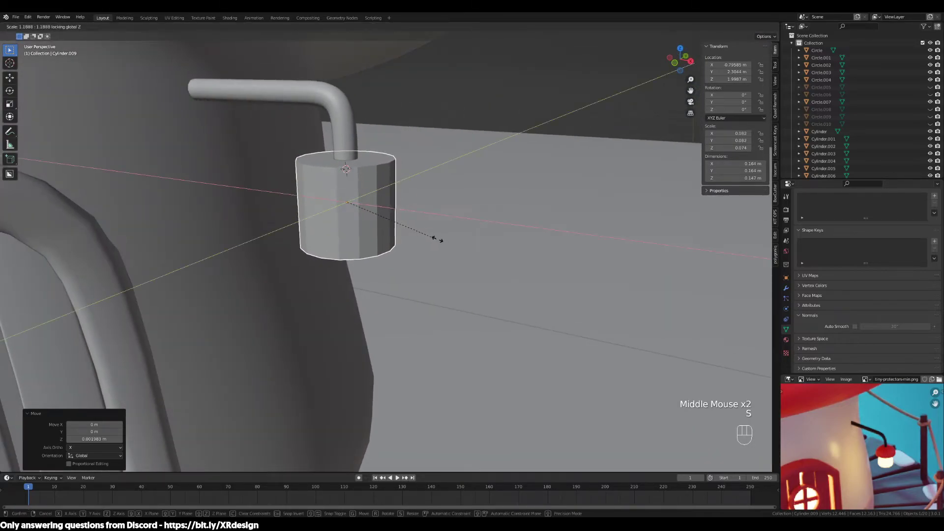
left_click(437, 240)
middle_click_drag(473, 282, 475, 271)
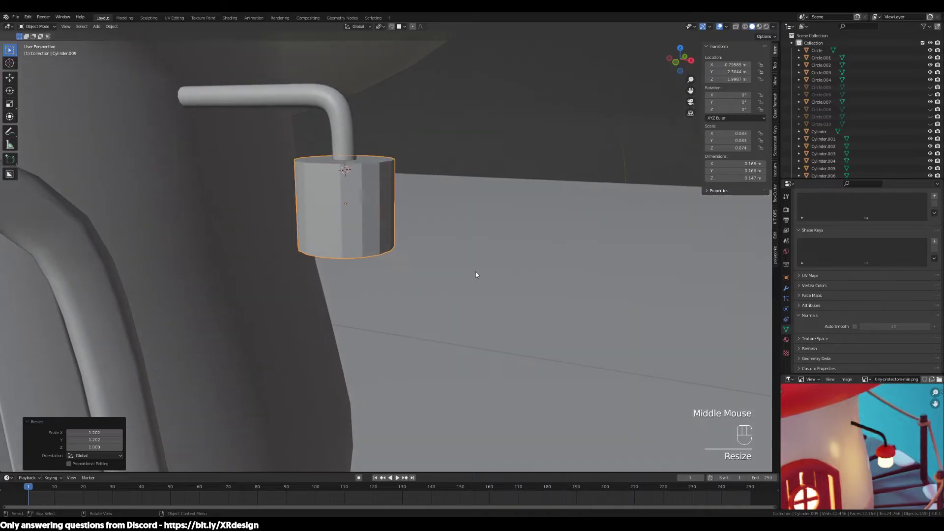
key("Tab")
key("Tab")
key("s")
left_click(495, 291)
Add six evenly spaced horizontal loop cuts around the side of the lamp cylinder.
key("Tab")
key("ctrl+r")
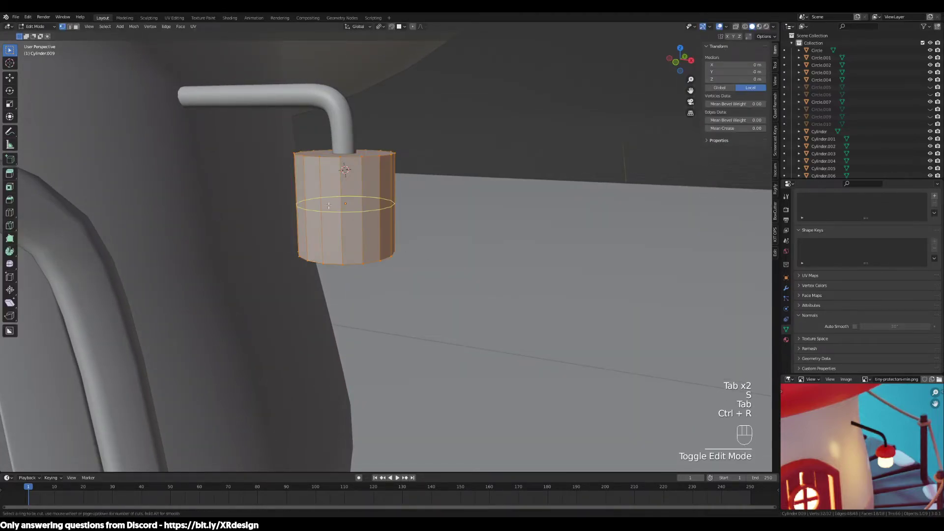
scroll(328, 205, "up", 2)
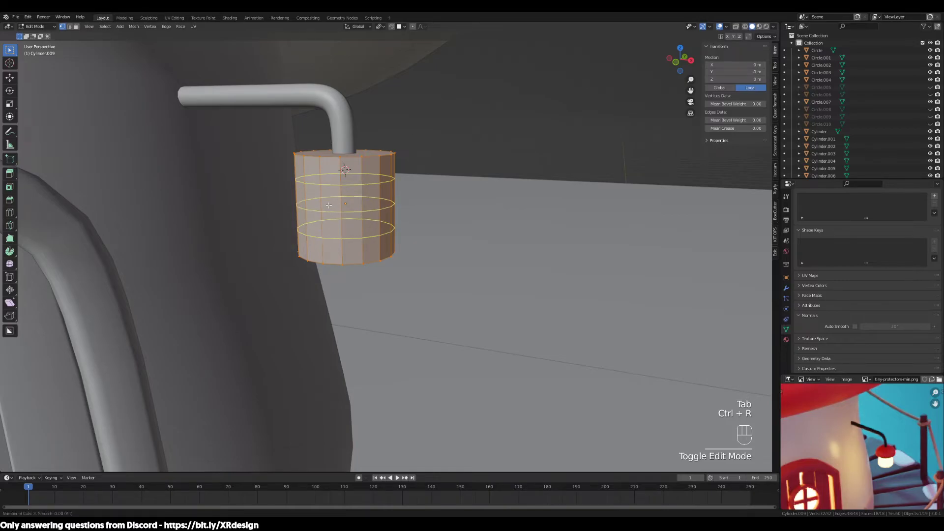
scroll(328, 205, "up", 2)
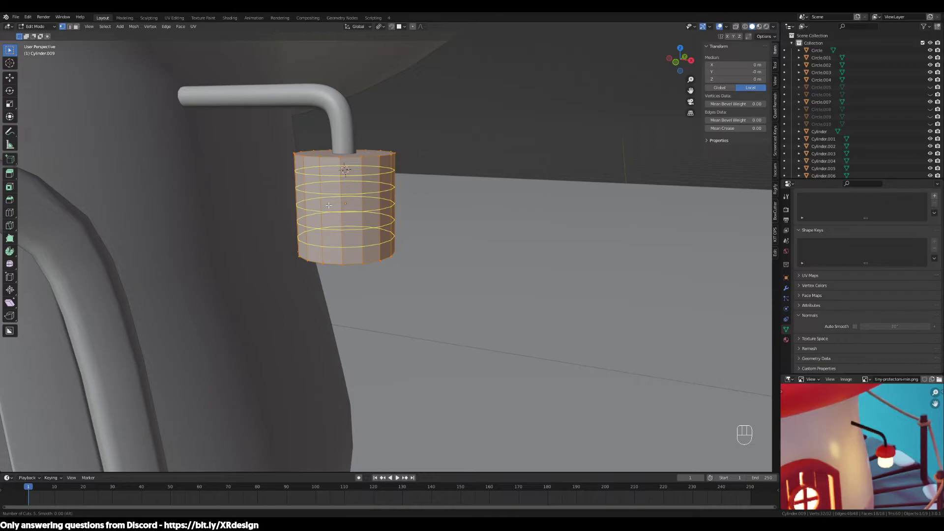
scroll(329, 204, "up", 1)
left_click(328, 205)
right_click(328, 205)
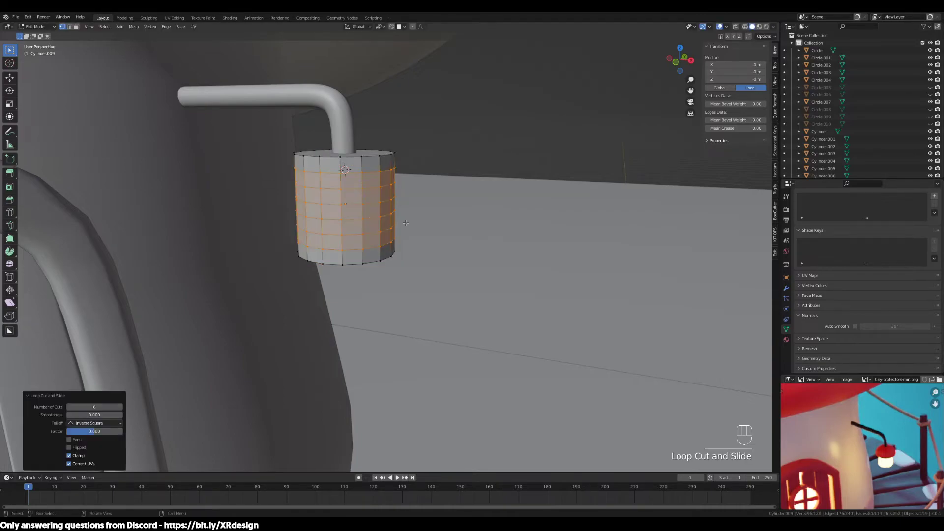
Extrude the three upper face rings of the lamp cylinder outward along their normals by about 0.497 m to form the cap.
scroll(431, 231, "up", 2)
middle_click_drag(430, 234, 431, 286, "shift")
key("3")
left_click(368, 167)
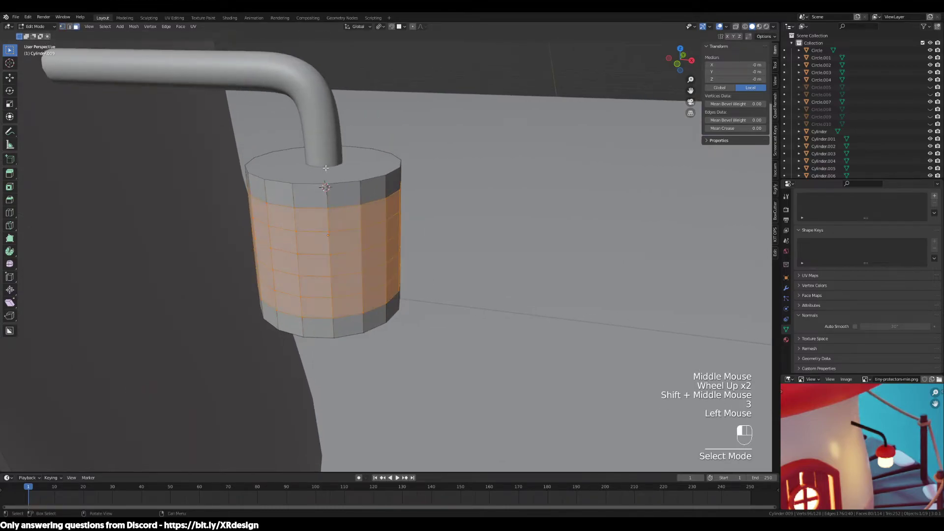
middle_click_drag(418, 231, 396, 208)
left_click(378, 189)
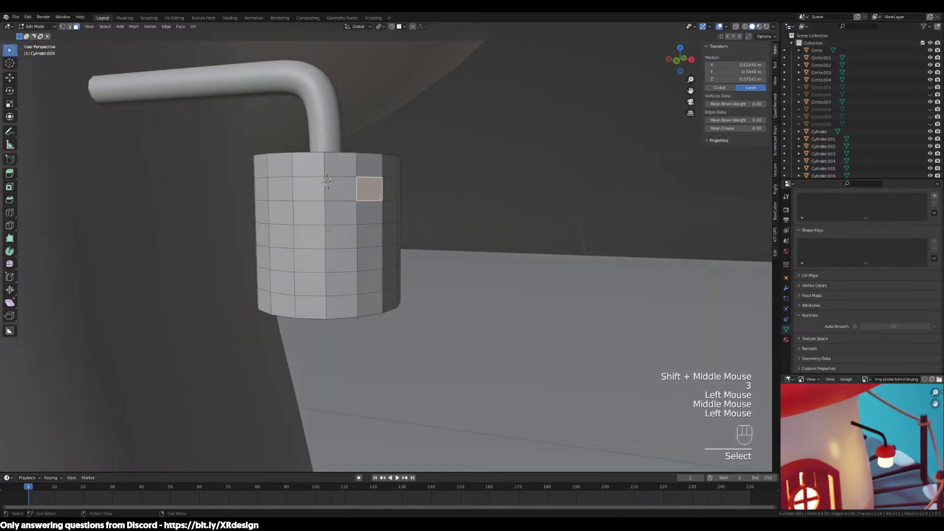
scroll(388, 203, "down", 1)
left_click(349, 199, "alt")
left_click(337, 194, "alt")
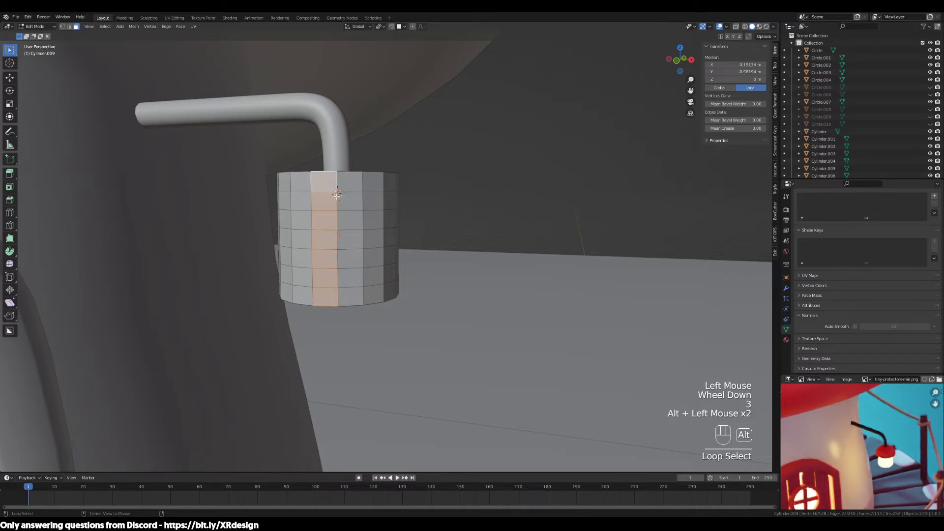
left_click(336, 188, "alt")
left_click(335, 201, "alt+shift")
left_click(333, 222, "alt+shift")
middle_click_drag(363, 247, 434, 263)
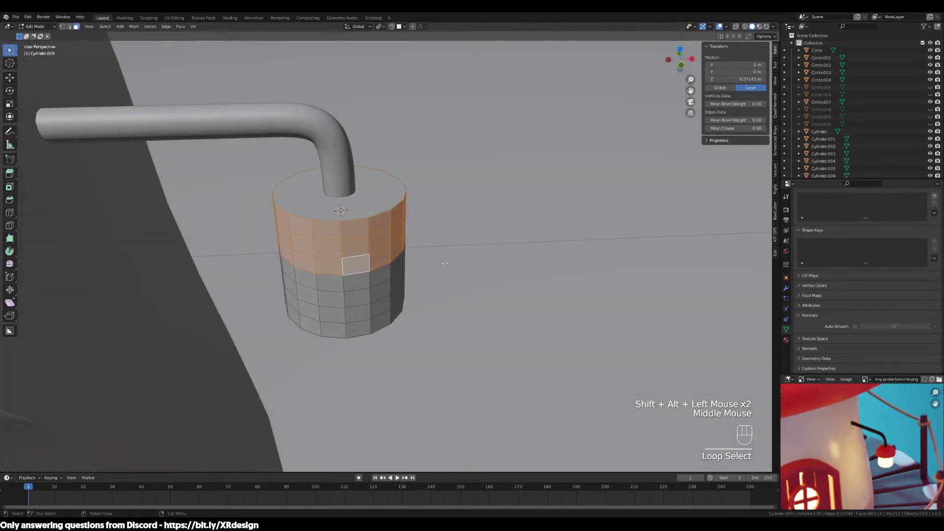
scroll(434, 263, "up", 2)
key("alt+e")
left_click(498, 257)
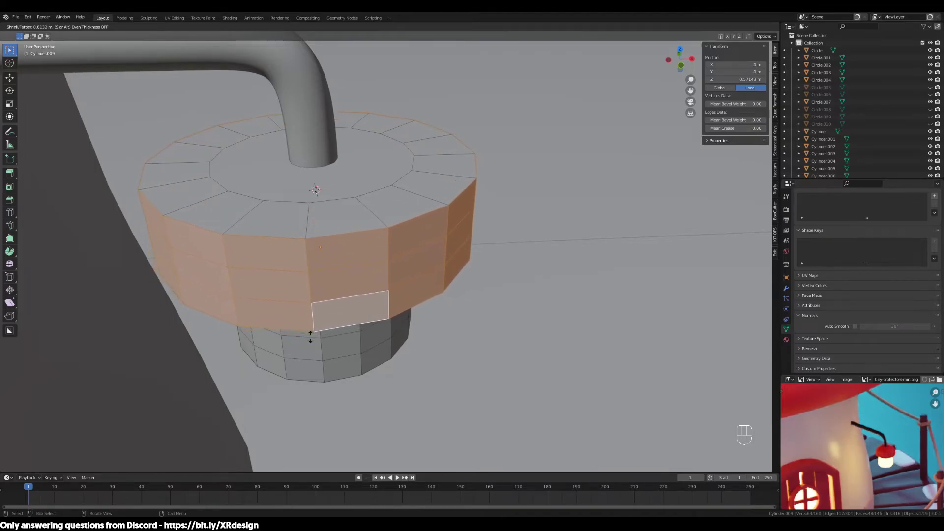
left_click(325, 400)
Reduce the cap's outer faces to about 0.942 in X and Y, keeping their height.
scroll(344, 393, "down", 2)
middle_click_drag(344, 393, 392, 343)
scroll(392, 343, "up", 2)
key("s")
key("shift+z")
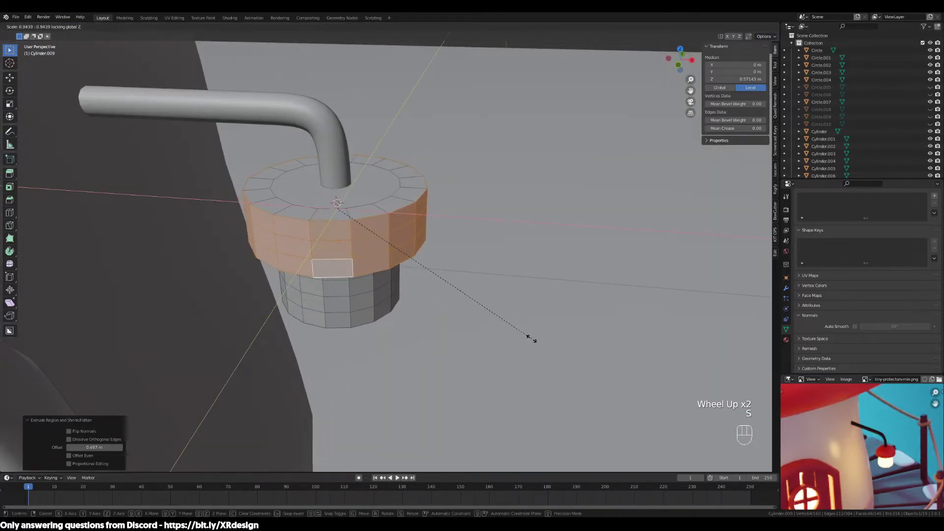
left_click(544, 348)
middle_click_drag(543, 347, 449, 321)
scroll(461, 324, "up", 2)
key("s")
key("shift+z")
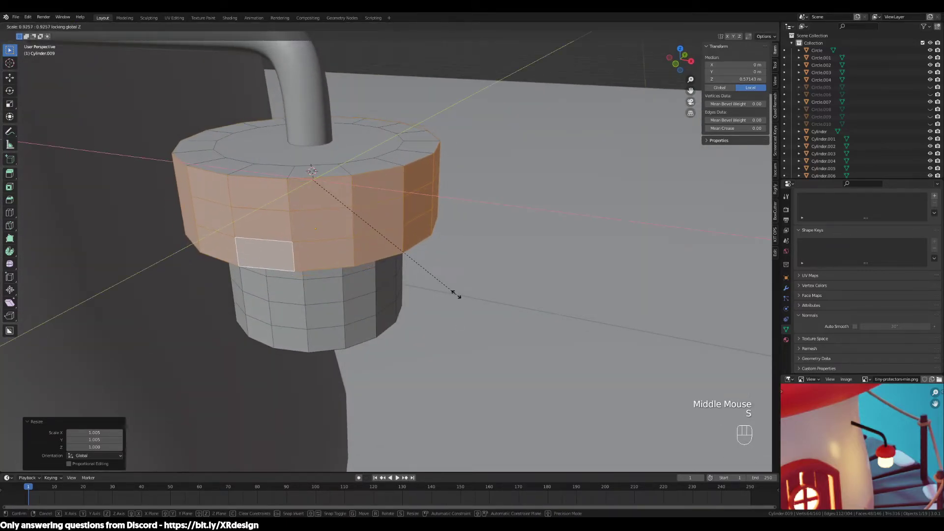
left_click(455, 298)
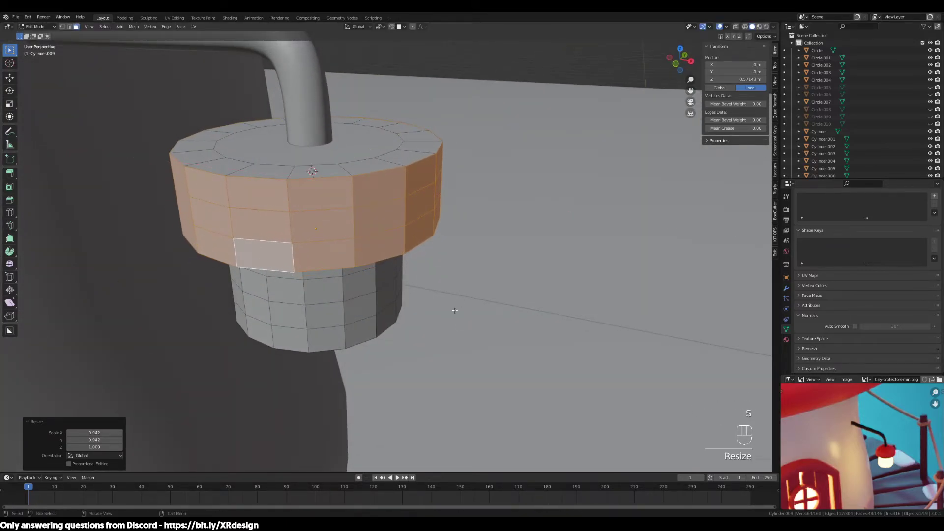
Shrink the cap's upper outer edge loop to about 0.914 using proportional editing with smooth falloff and a size of about 0.05 m.
key("2")
left_click(388, 173, "alt")
middle_click_drag(389, 173, 441, 258)
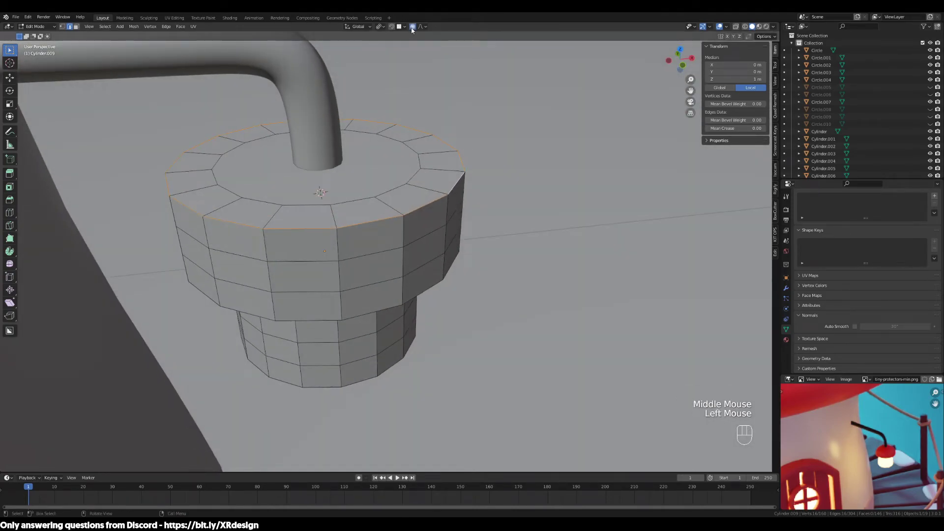
left_click(459, 183, "alt")
middle_click_drag(507, 223, 480, 232)
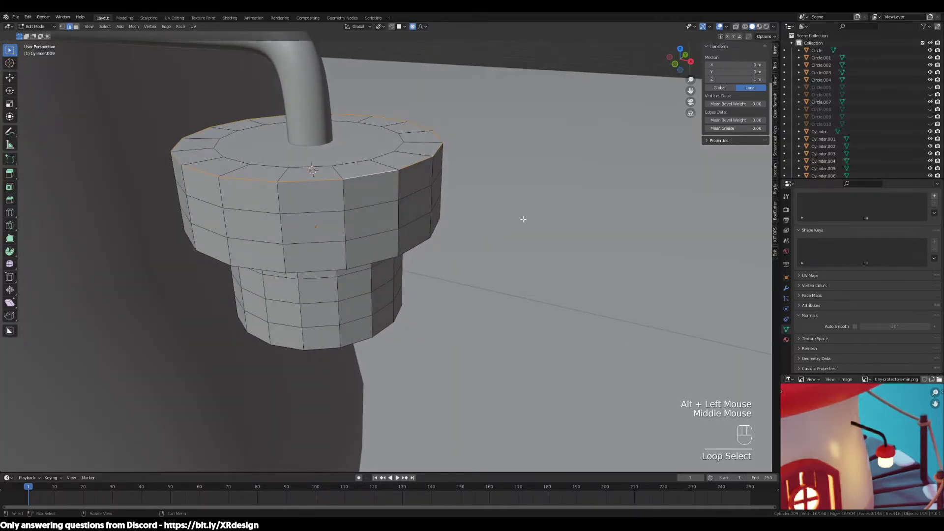
key("s")
key("s")
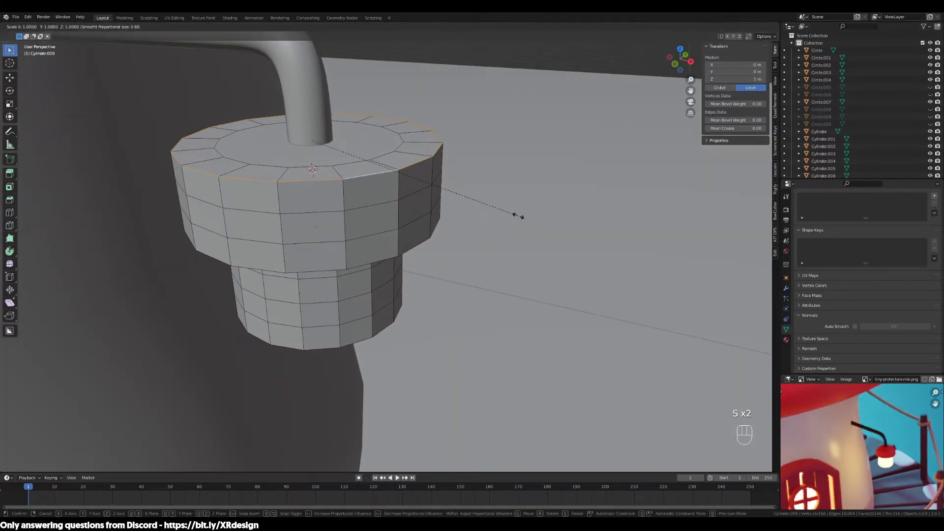
scroll(509, 205, "down", 3)
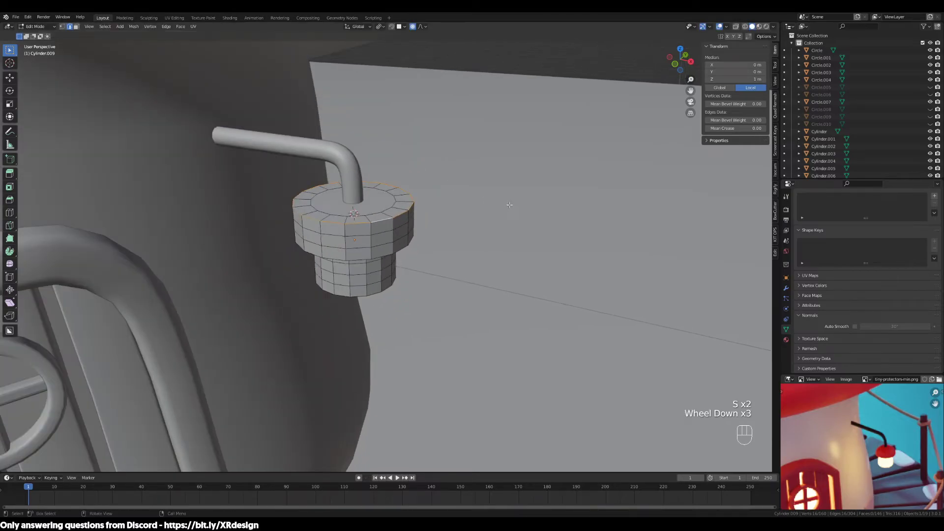
scroll(509, 205, "down", 4)
key("s")
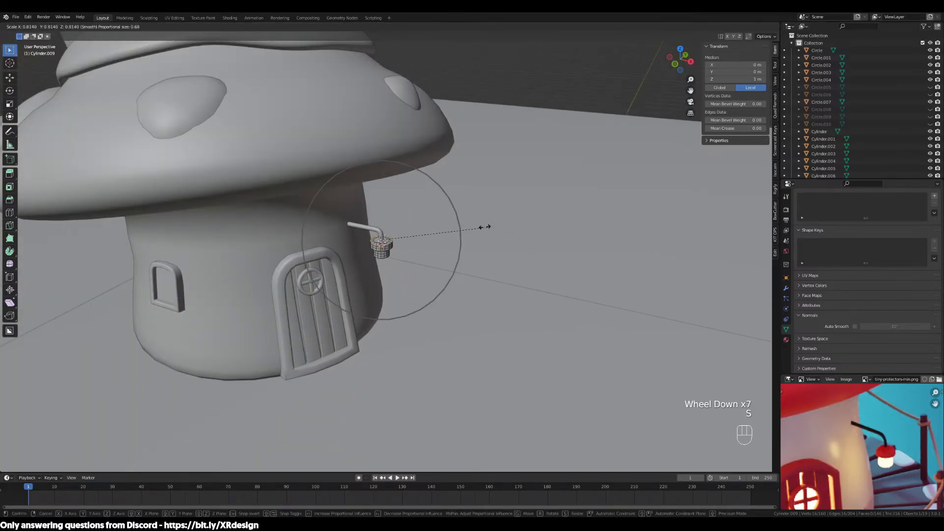
scroll(478, 214, "up", 5)
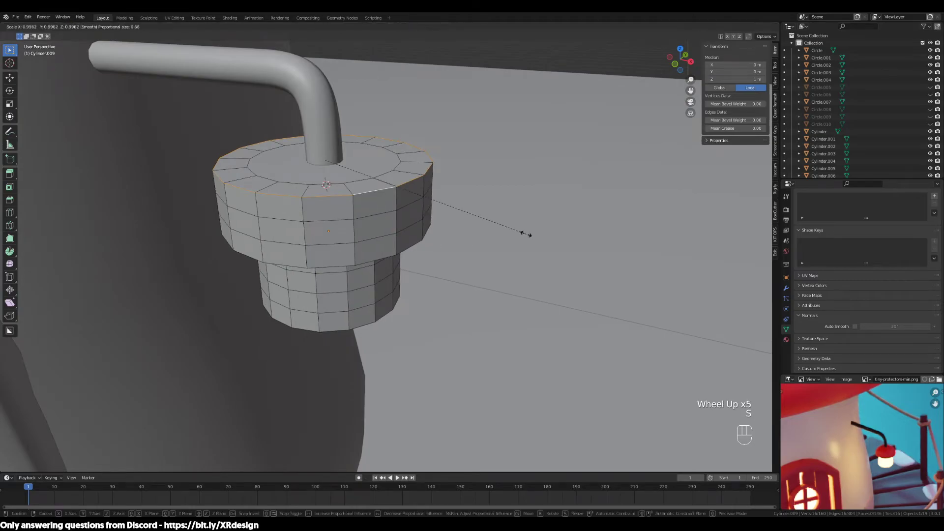
scroll(524, 230, "up", 20)
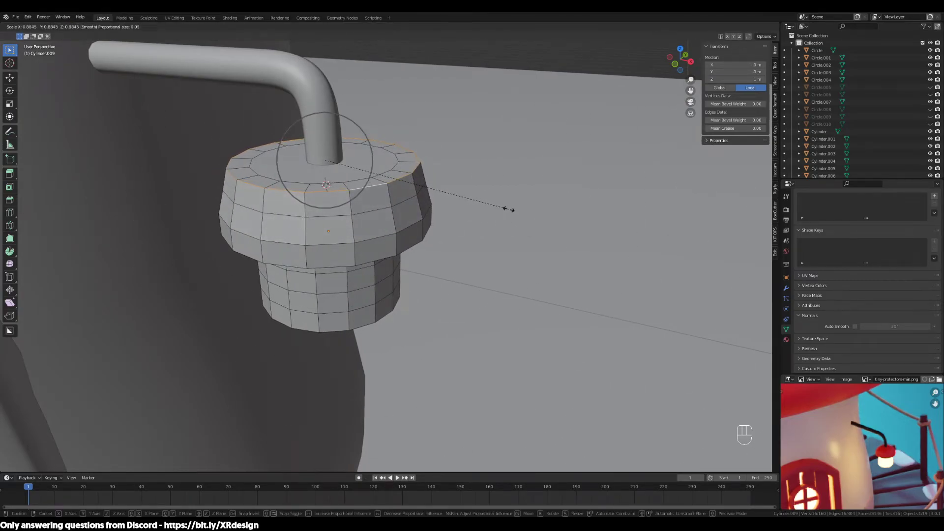
left_click(514, 212)
Shrink the cap's upper outer edge loop further by a factor of about 0.922, with smooth proportional falloff.
middle_click_drag(514, 212, 533, 238)
scroll(517, 221, "up", 2)
key("s")
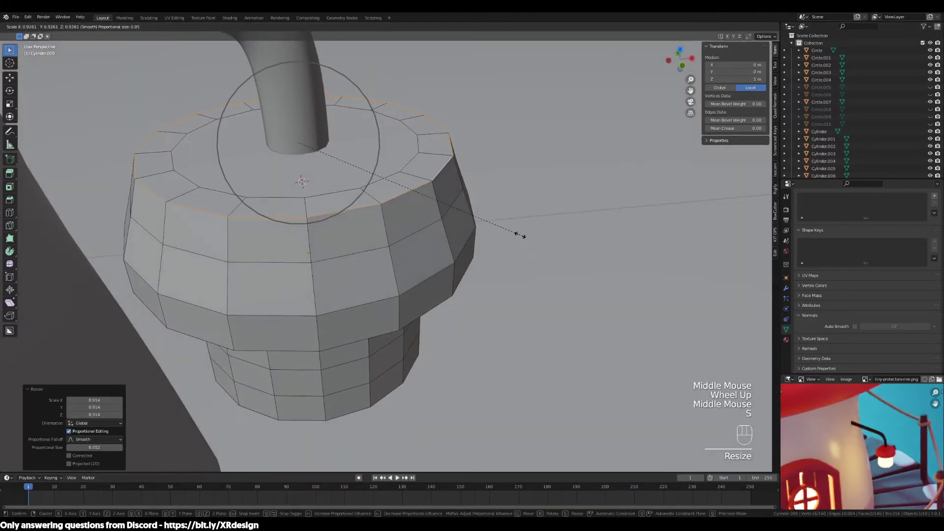
left_click(518, 234)
middle_click_drag(478, 227, 492, 219)
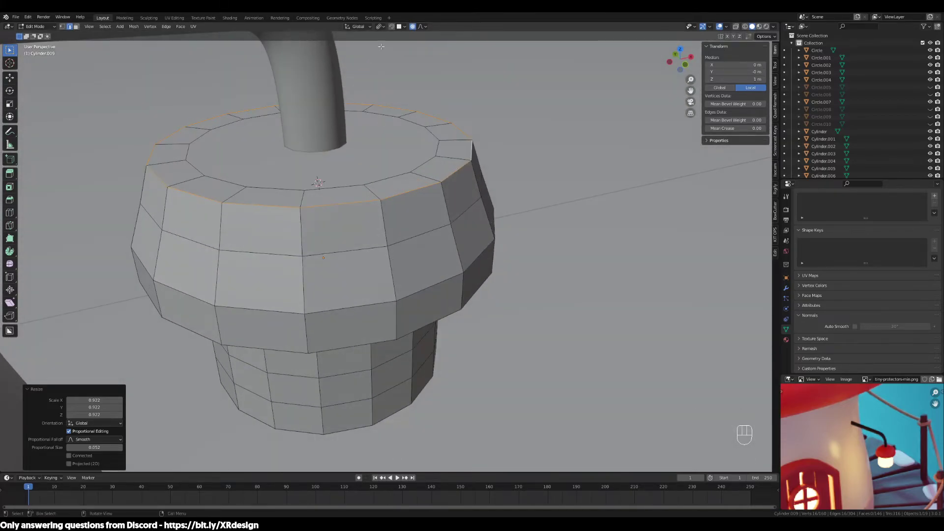
Try to shrink the cap's upper outer edge loop and lower it about 0.011 m along Z, and undo both changes.
middle_click_drag(478, 249, 476, 209)
scroll(463, 272, "up", 3)
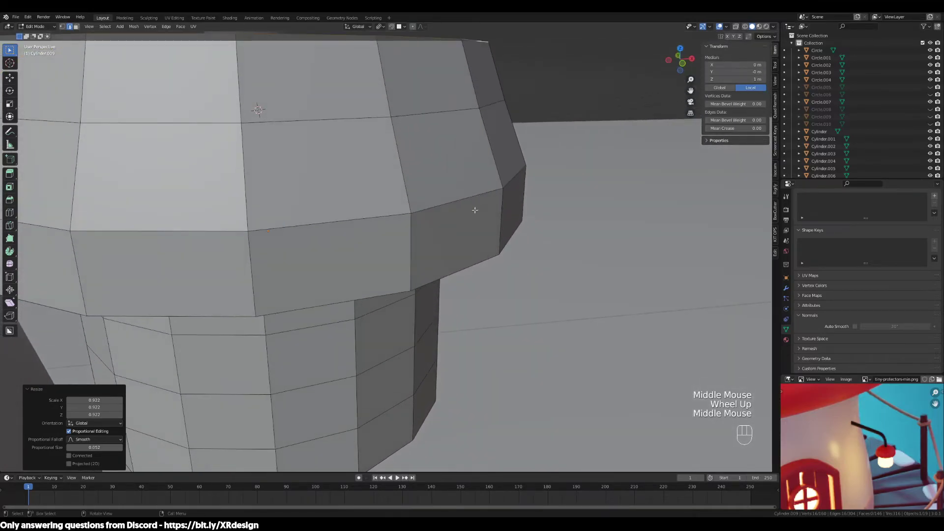
scroll(442, 211, "down", 2)
middle_click_drag(367, 221, 301, 203)
middle_click_drag(205, 135, 286, 200)
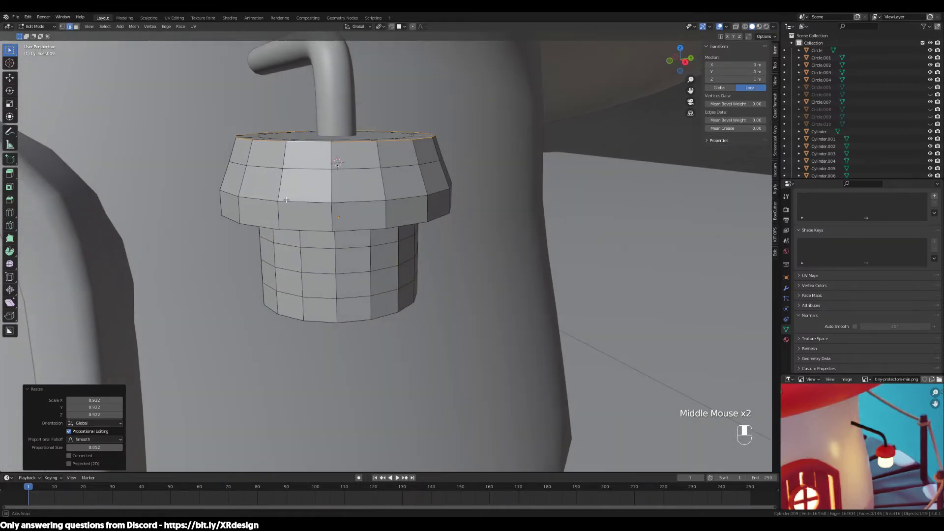
key("s")
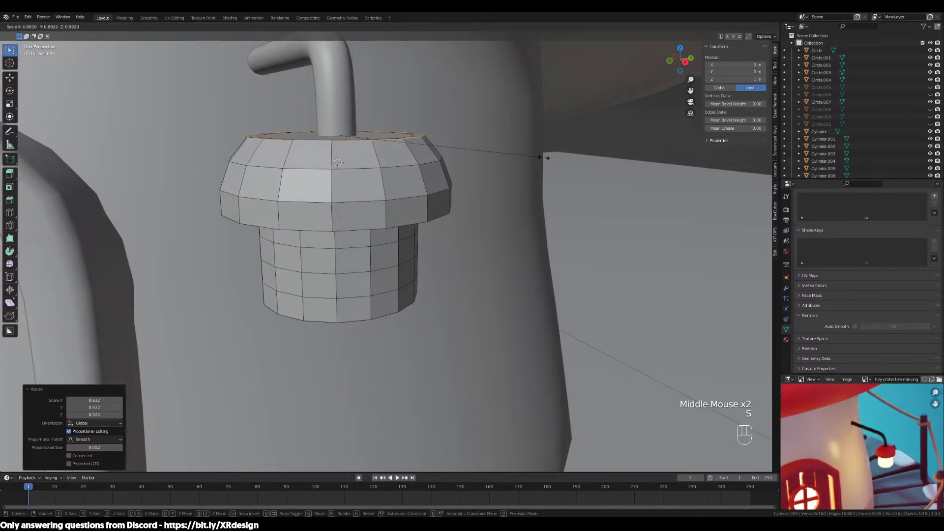
right_click(533, 159)
middle_click_drag(533, 160, 507, 213)
key("g")
key("z")
right_click(494, 190)
key("s")
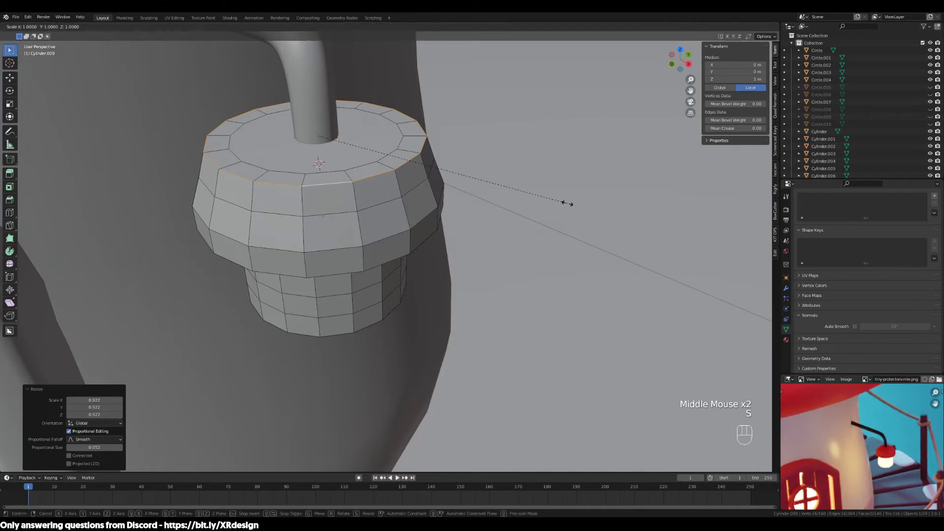
left_click(550, 199)
key("g")
key("z")
left_click(547, 211)
key("Escape")
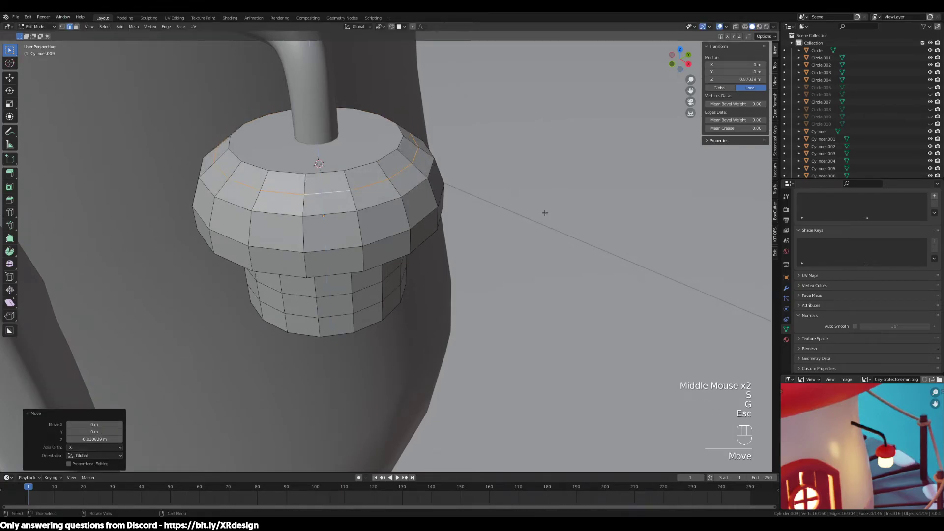
key("ctrl+z")
key("ctrl+z")
Set the pivot point to the 3D Cursor and shrink the cap's upper outer edge loop around it.
middle_click_drag(547, 210, 483, 200)
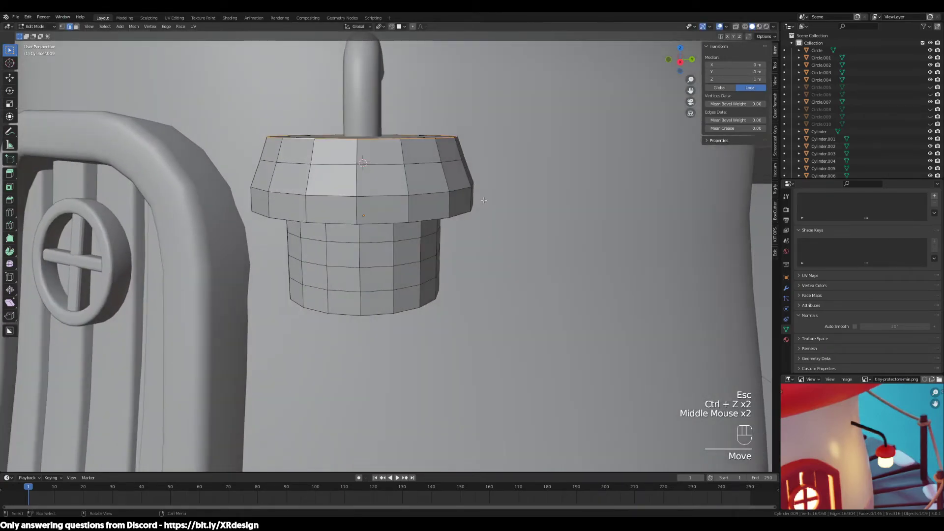
key("period")
left_click(533, 206)
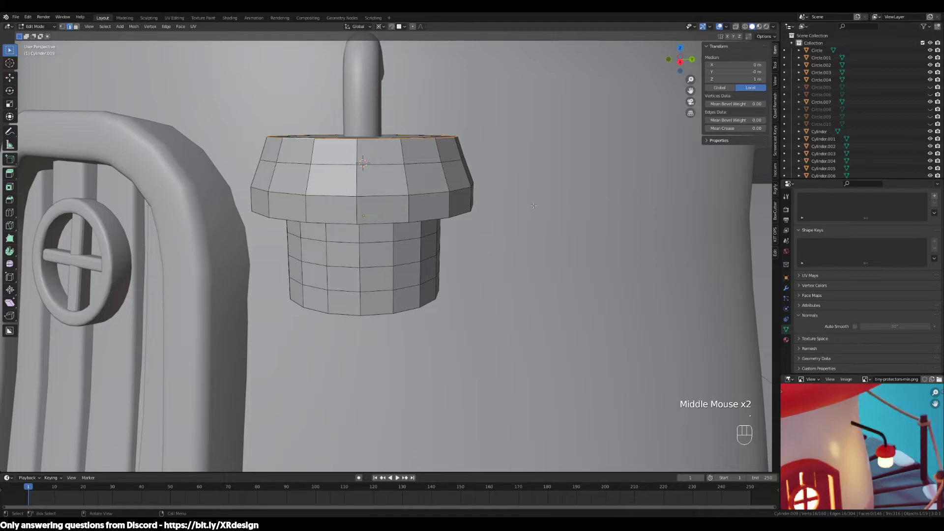
scroll(520, 202, "down", 1)
middle_click_drag(519, 202, 349, 278)
scroll(472, 204, "up", 2)
key("s")
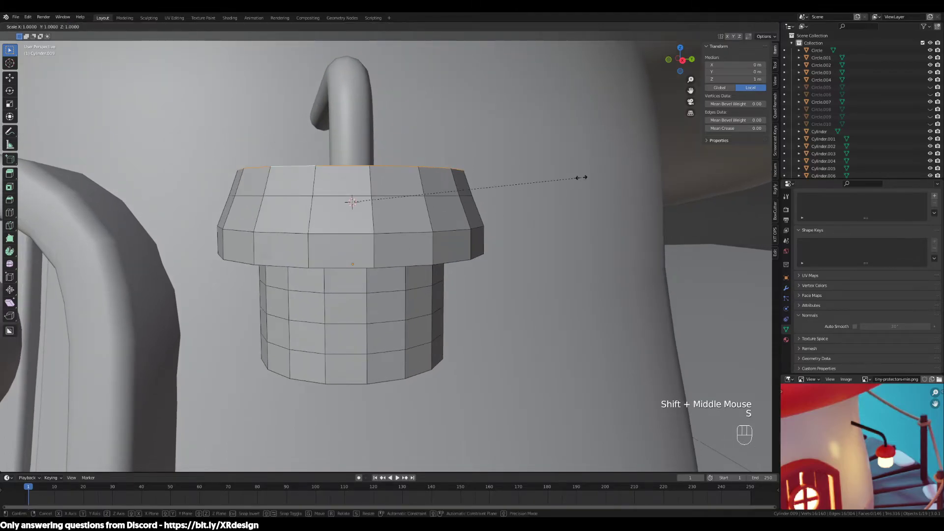
left_click(545, 183)
Edge-slide the cap's upper outer edge loop and its neighbouring loop along the surface to round the cap's shoulder.
middle_click_drag(552, 204, 517, 244)
key("g")
key("g")
left_click(509, 236)
left_click(382, 190)
left_click(386, 203)
left_click(386, 204, "alt")
middle_click_drag(386, 204, 404, 211)
key("g")
key("g")
left_click(458, 218)
Set the pivot point to Median Point and shrink the cap's top face to about 0.44 of its size around the arm.
key("3")
left_click(379, 172)
middle_click_drag(458, 247, 451, 299)
scroll(460, 257, "up", 2)
middle_click_drag(452, 299, 480, 304)
key("s")
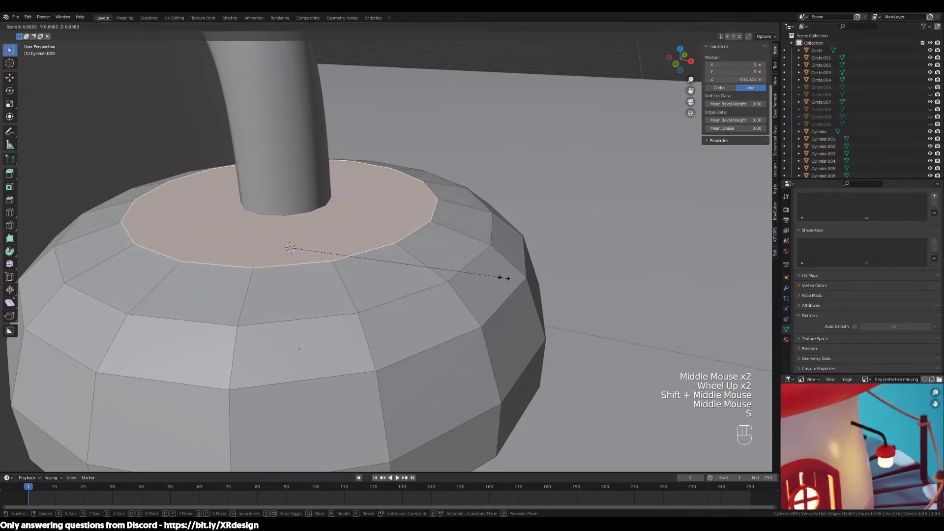
key("Escape")
key("period")
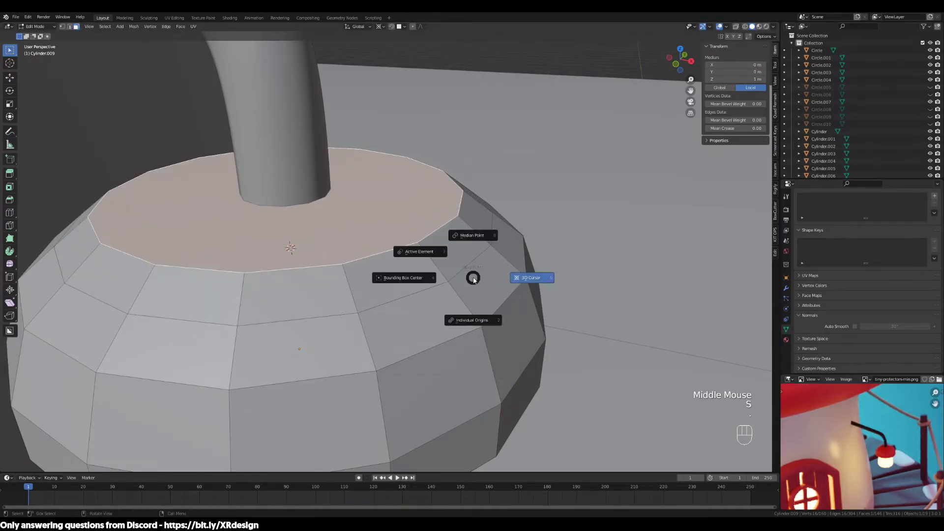
left_click(470, 236)
scroll(472, 255, "down", 3)
middle_click_drag(471, 265, 477, 298)
key("s")
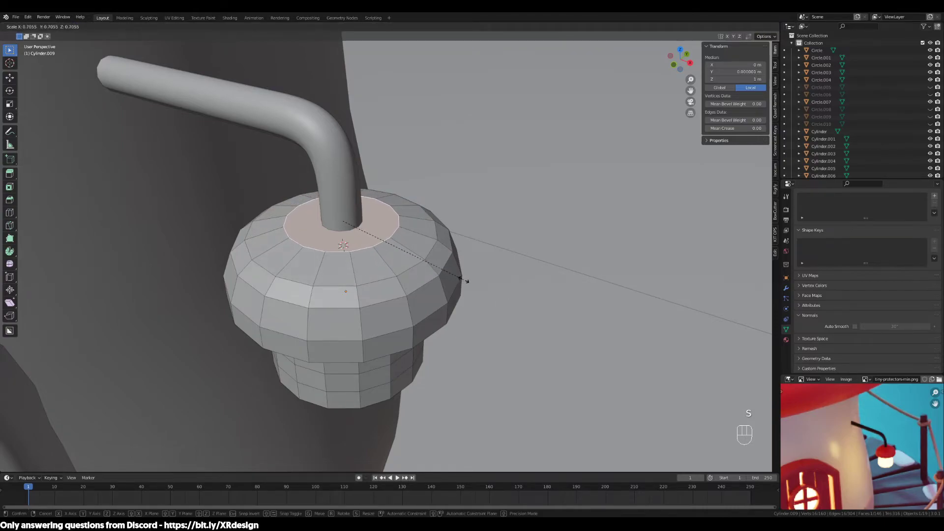
left_click(417, 260)
Add one centred loop cut around the cap's top, scale it to about 1.052 and raise it slightly along Z.
key("ctrl+r")
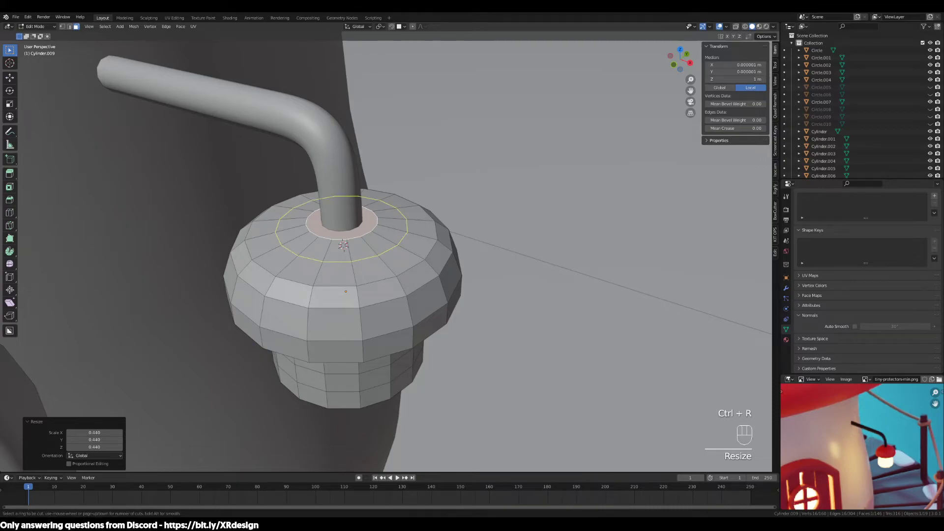
left_click(403, 233)
right_click(400, 228)
middle_click_drag(401, 228, 483, 231)
key("s")
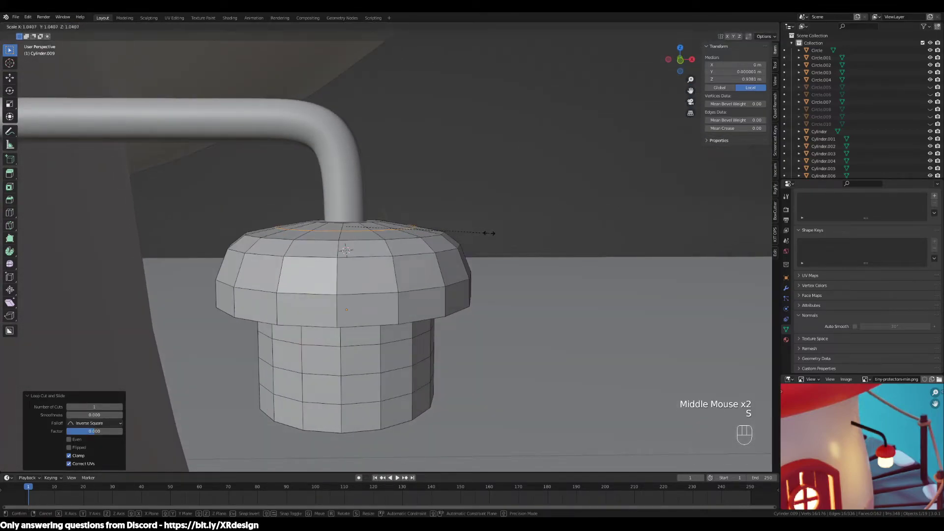
left_click(488, 232)
key("g")
key("z")
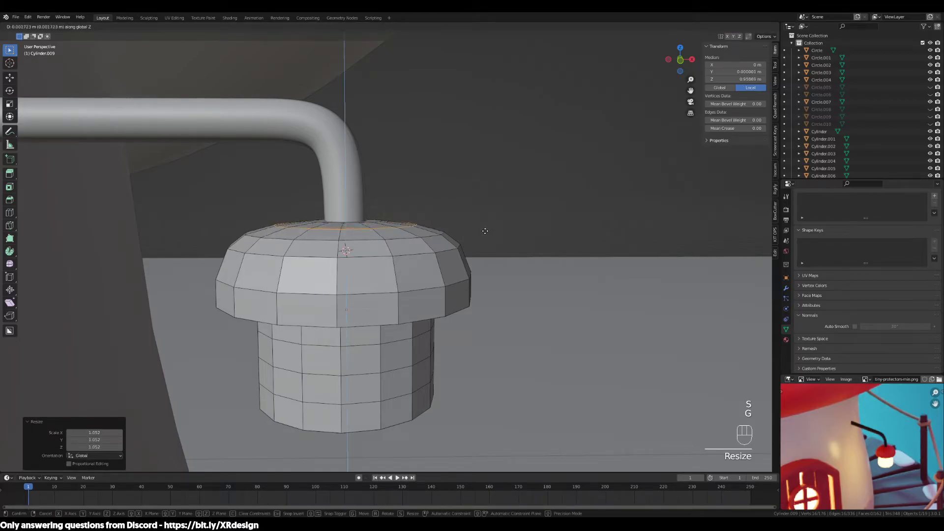
left_click(484, 231)
middle_click_drag(485, 233, 393, 259)
key("3")
left_click(397, 243, "alt")
left_click(401, 265)
left_click(396, 248, "alt")
left_click(376, 246, "alt")
left_click(390, 245, "alt")
Bevel the lower outer edge loop of the lamp cap to round its rim.
scroll(390, 245, "down", 3)
middle_click_drag(390, 244, 461, 232)
key("2")
left_click(432, 273, "alt")
scroll(442, 266, "up", 2)
key("ctrl+b")
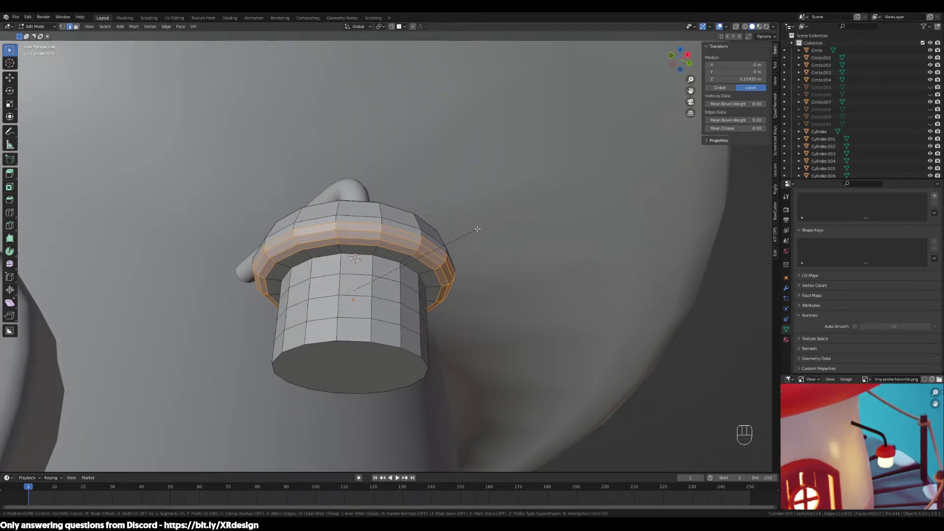
left_click(478, 229)
Scale the whole lamp mesh to about 0.903 uniformly and to about 0.797 in X and Y only.
middle_click_drag(477, 229, 539, 273)
scroll(491, 290, "down", 2)
scroll(501, 295, "up", 1)
scroll(499, 293, "down", 4)
scroll(491, 268, "down", 2)
scroll(484, 268, "up", 3)
scroll(485, 268, "up", 2)
key("a")
scroll(541, 274, "up", 2)
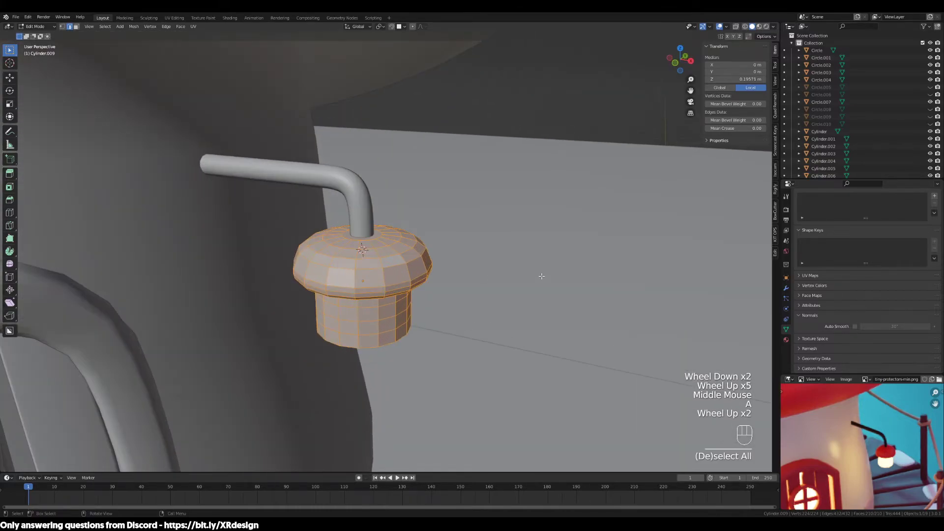
key("s")
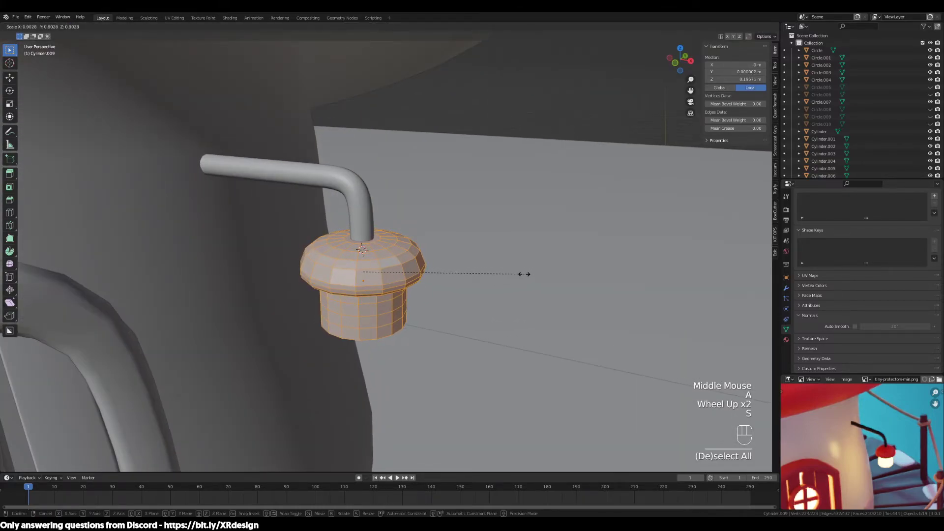
left_click(522, 272)
key("s")
key("shift+z")
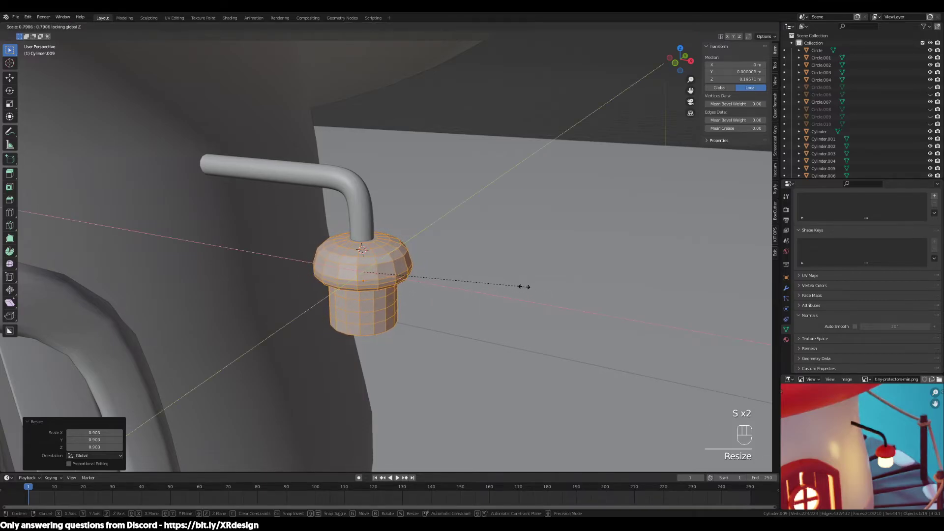
left_click(525, 290)
Bevel the bottom edge loop of the lamp's cylindrical body to round its lower rim.
scroll(525, 290, "down", 2)
middle_click_drag(525, 290, 413, 290)
scroll(420, 291, "up", 2)
scroll(419, 291, "up", 2)
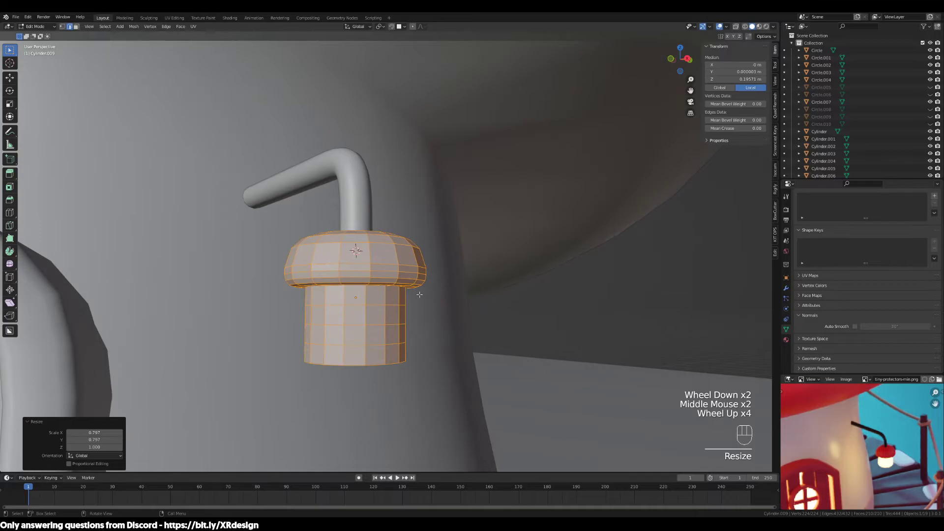
key("3")
key("2")
middle_click_drag(418, 335, 451, 331)
left_click(369, 351, "alt")
key("ctrl+b")
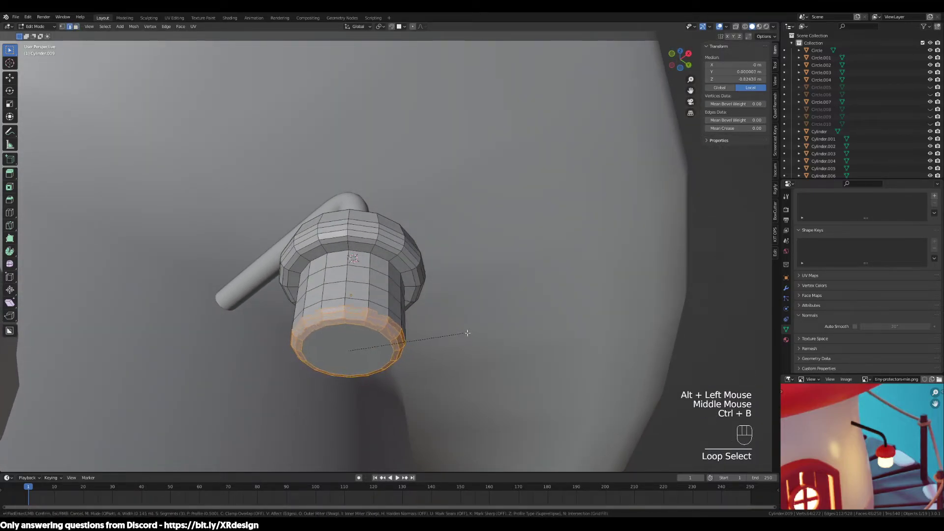
left_click(468, 324)
middle_click_drag(467, 316, 397, 280)
key("Tab")
scroll(480, 297, "down", 1)
scroll(480, 297, "up", 2)
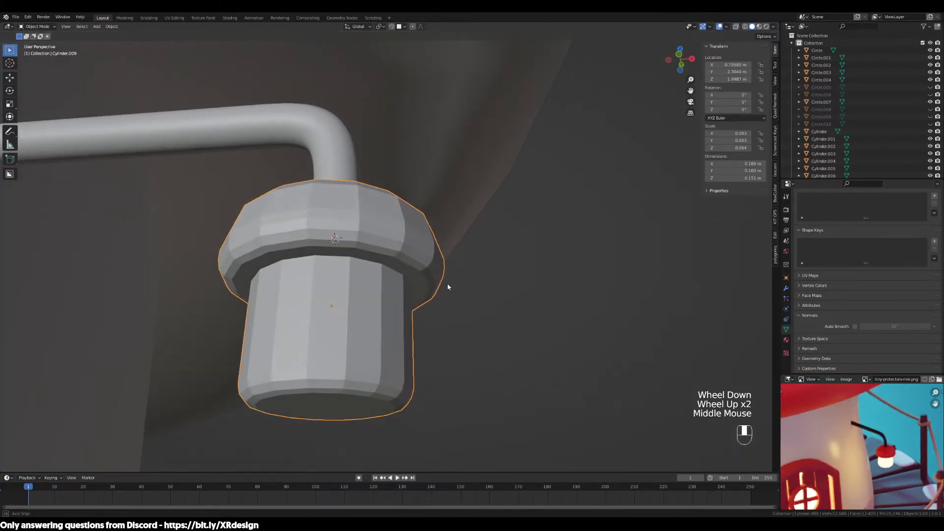
Shrink the edge loop where the lamp's body meets the cap, using proportional editing with smooth falloff.
key("Tab")
key("2")
left_click(397, 279, "alt")
key("s")
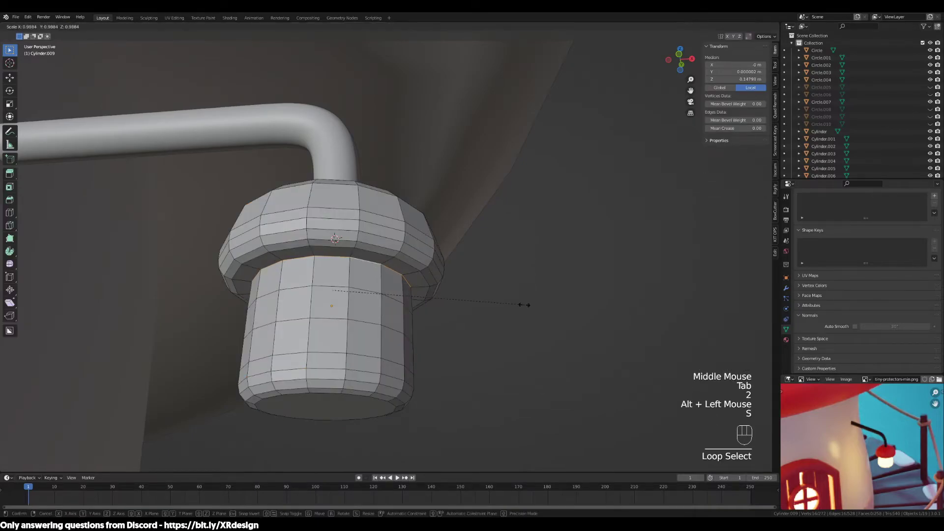
key("o")
scroll(511, 289, "up", 5)
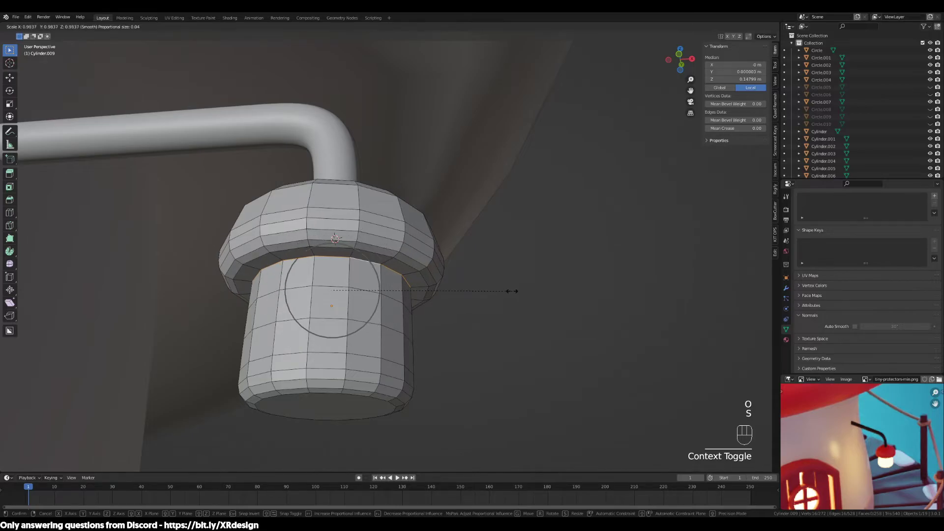
left_click(502, 281)
middle_click_drag(502, 280, 473, 327)
key("Tab")
key("Tab")
Select all lamp faces below the cap's top and lower them about 0.009 m along Z to make the cap taller.
key("3")
left_click_drag(474, 327, 392, 259)
left_click_drag(319, 364, 319, 364)
scroll(319, 364, "down", 2)
key("z")
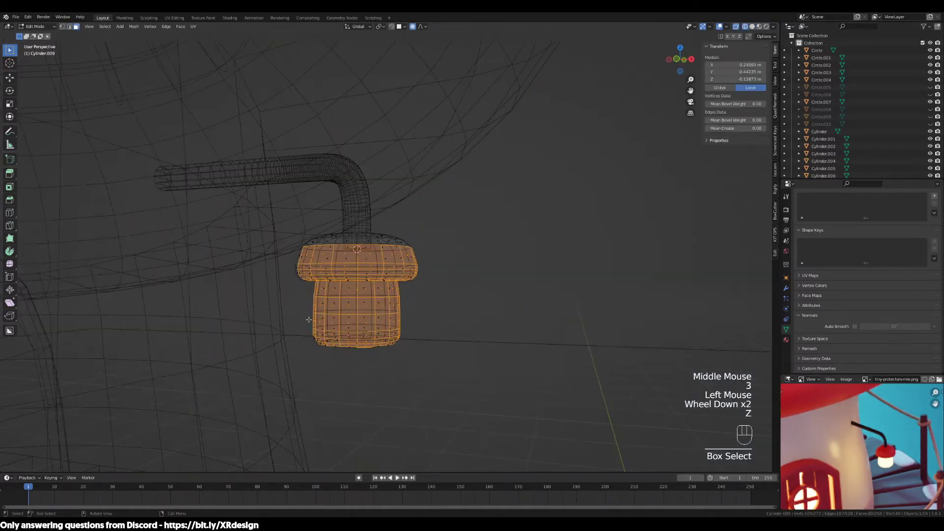
left_click_drag(434, 255, 253, 368)
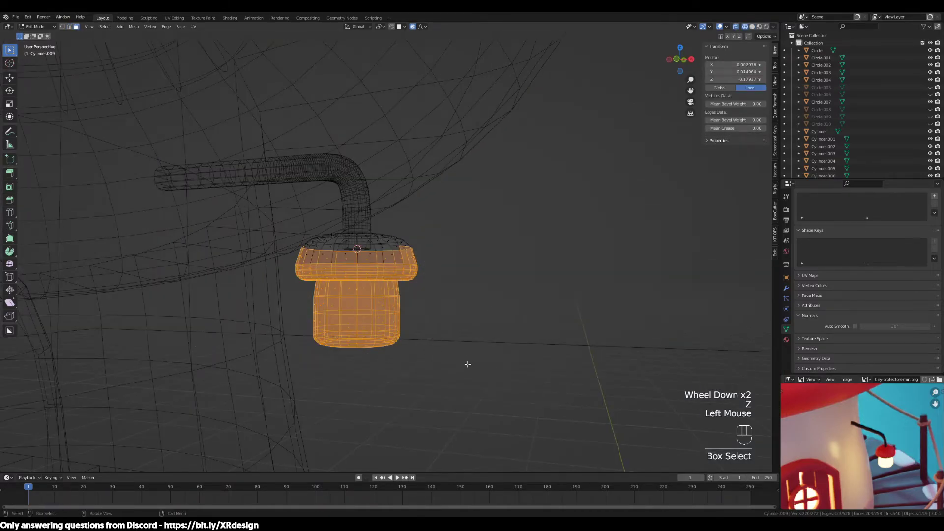
middle_click_drag(467, 363, 426, 297)
left_click(436, 248, "shift")
key("g")
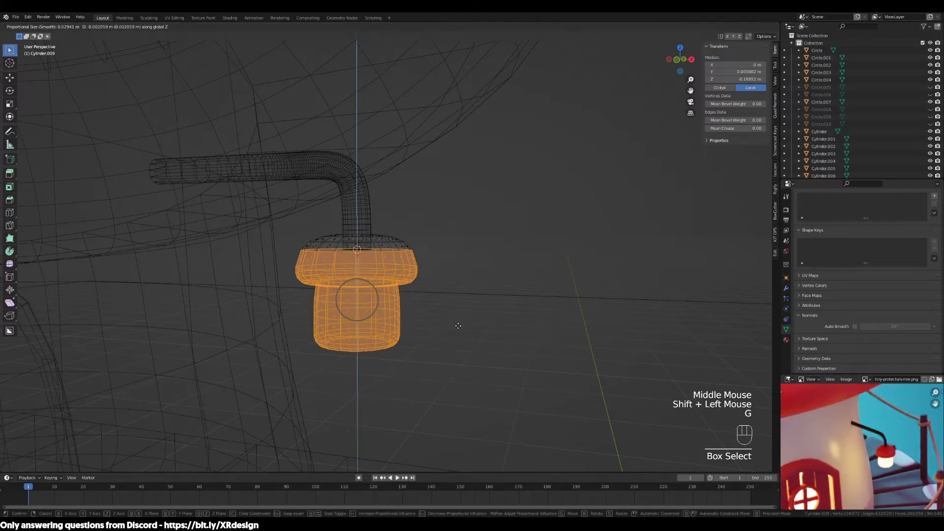
left_click(458, 331)
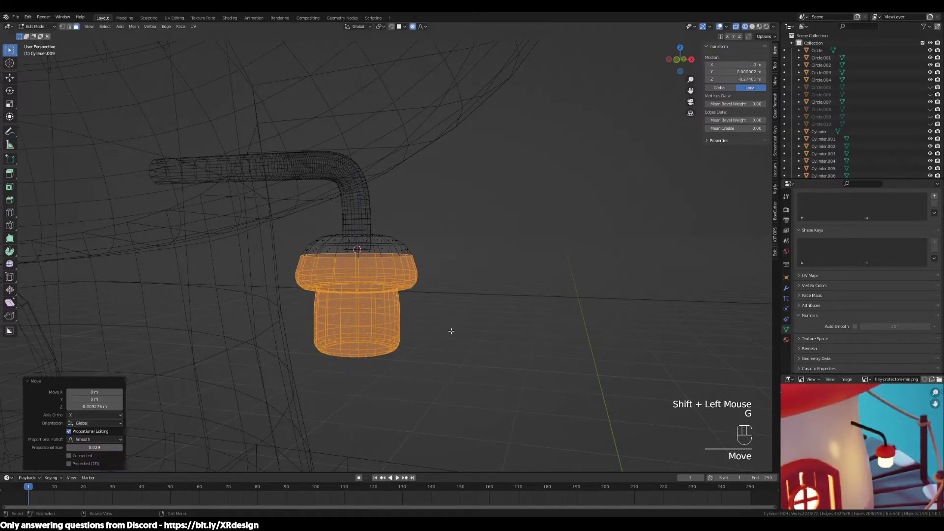
key("z")
middle_click_drag(538, 333, 441, 327)
key("Tab")
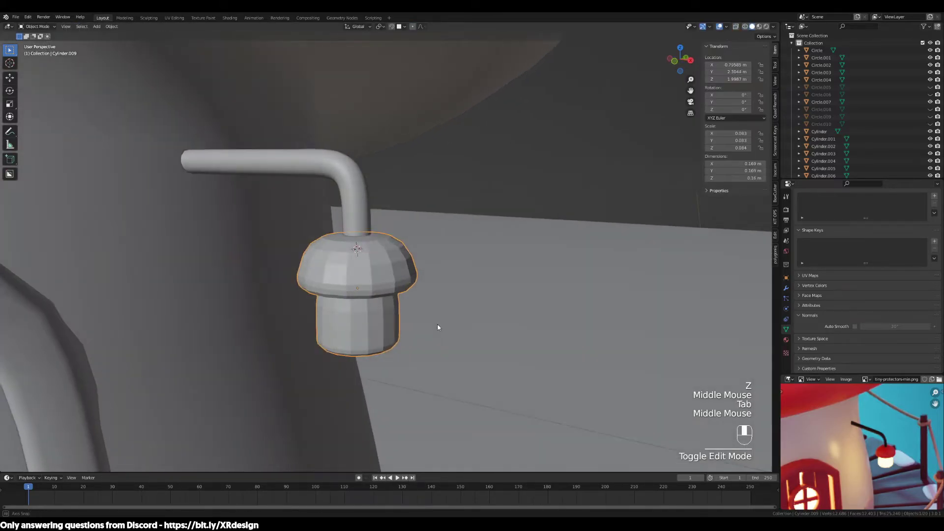
Shade the lamp smooth and enable Auto Smooth with an angle of 60°.
right_click(367, 265)
left_click(362, 244)
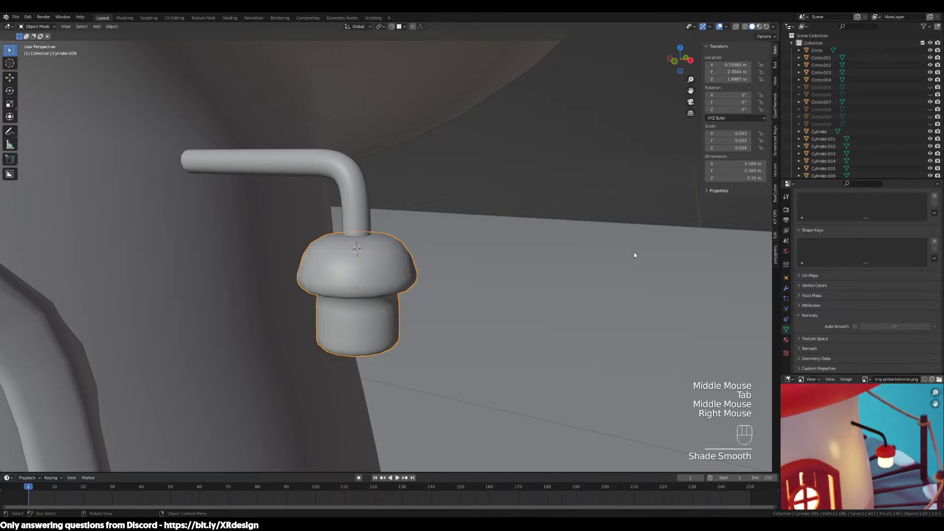
left_click(854, 327)
left_click(885, 327)
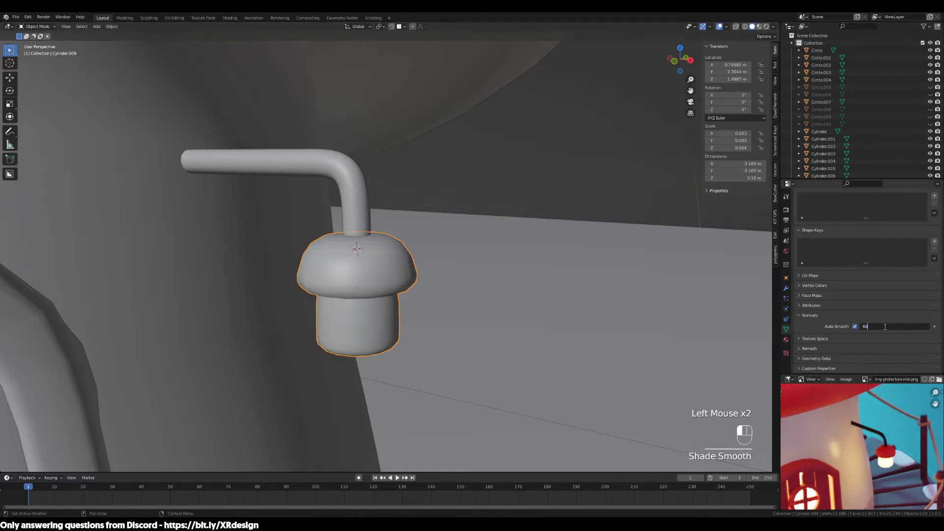
Select the lamp beside the door and save the project file.
scroll(424, 322, "down", 2)
middle_click_drag(424, 322, 381, 295)
left_click(385, 328)
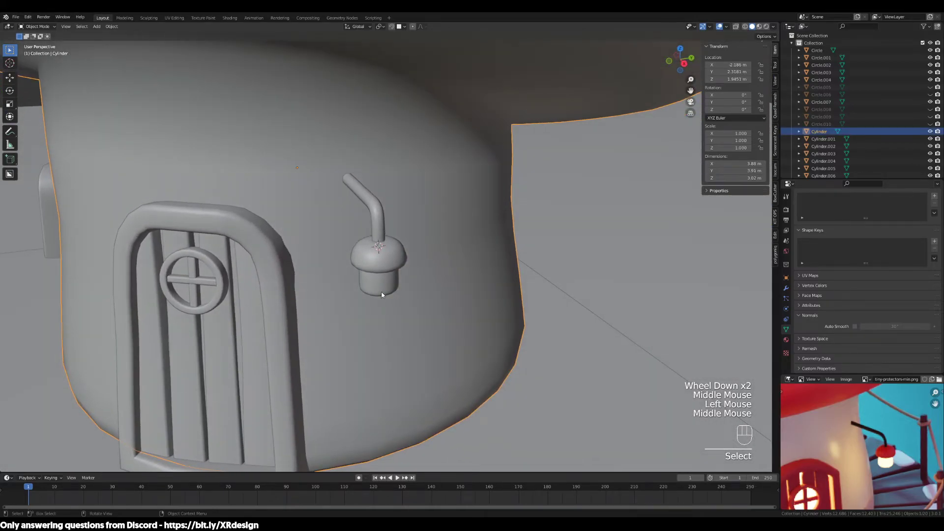
left_click(384, 292)
left_click(378, 233)
left_click(372, 265)
left_click(367, 234)
left_click(377, 238)
left_click(380, 238)
left_click(381, 246)
left_click(381, 264)
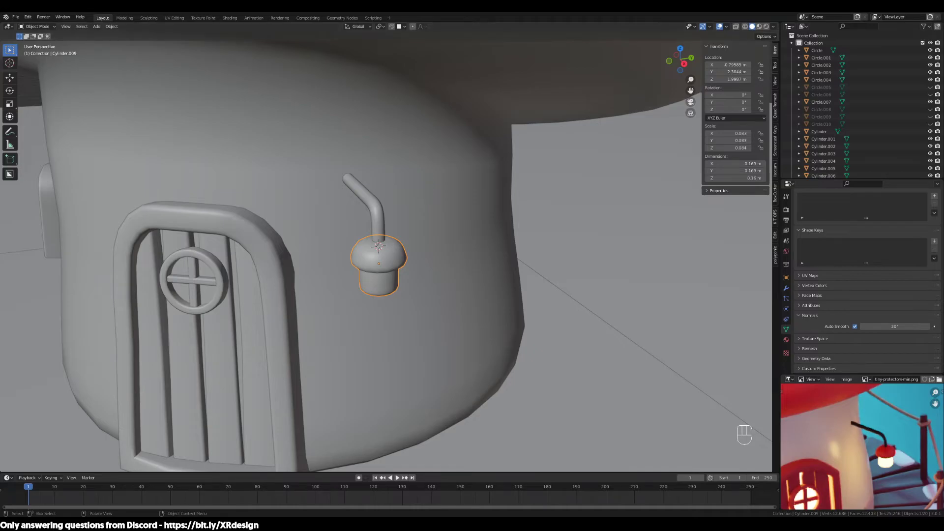
key("ctrl+s")
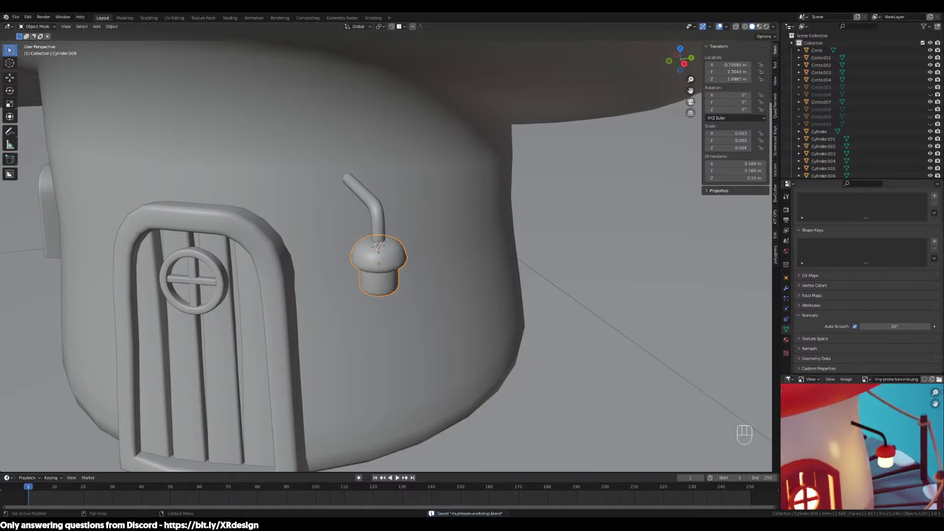
Examine the mushroom house and its lamp from several angles and compare them with the full reference image.
left_click(720, 332)
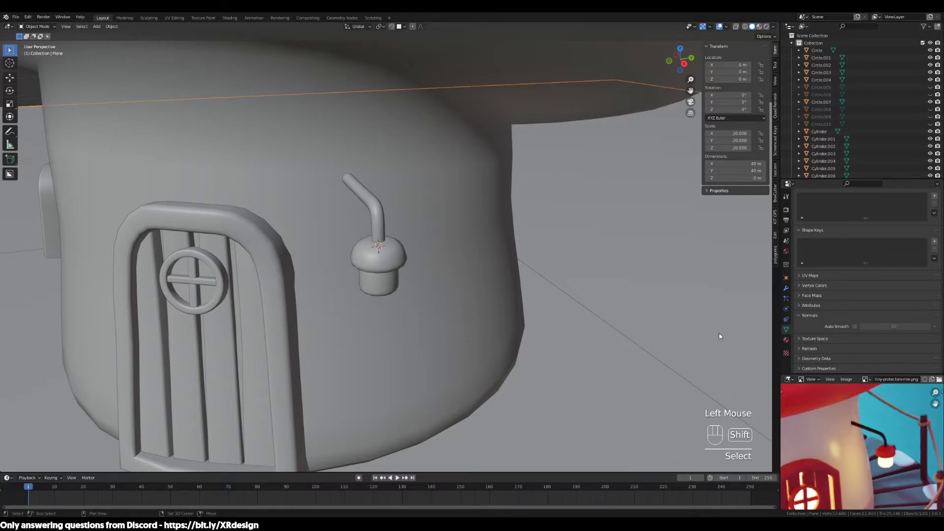
middle_click_drag(719, 332, 796, 312, "shift")
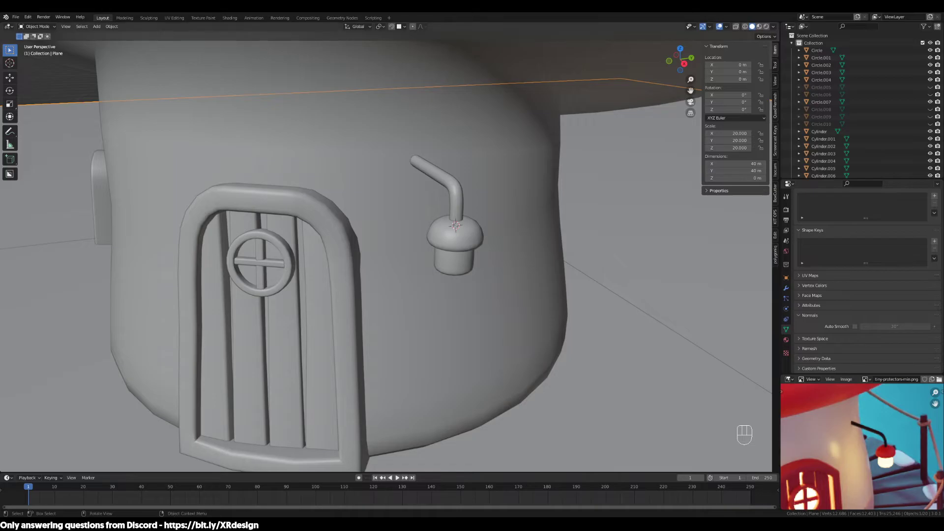
scroll(492, 295, "down", 4)
mouse_move(491, 295)
middle_mouse_down()
mouse_move(511, 344)
mouse_move(503, 349)
mouse_move(492, 299)
middle_mouse_up()
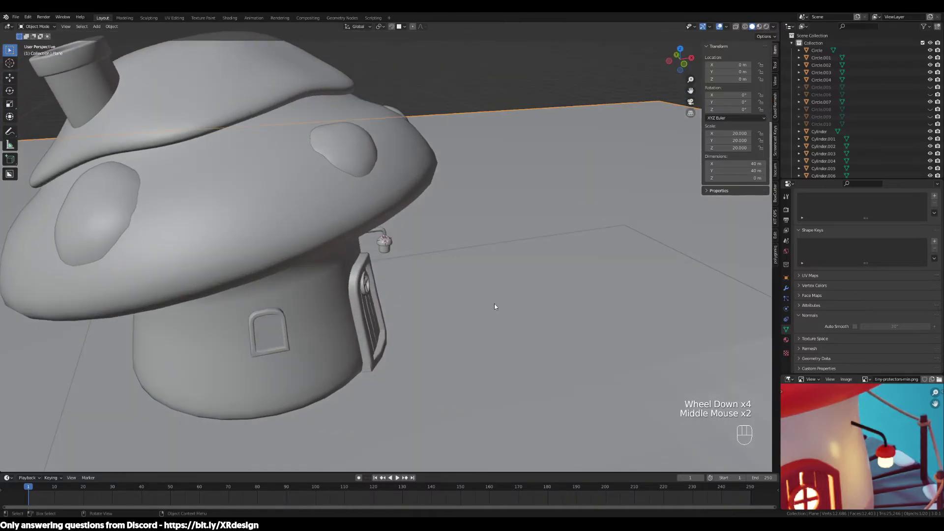
scroll(815, 423, "down", 2)
middle_click_drag(815, 422, 884, 441)
scroll(881, 437, "down", 1)
middle_click_drag(468, 373, 484, 336)
scroll(485, 326, "down", 3)
scroll(482, 335, "up", 3)
left_click(480, 218)
middle_click_drag(526, 282, 483, 327)
scroll(904, 435, "up", 4)
middle_click_drag(904, 434, 872, 497)
scroll(878, 417, "down", 3)
scroll(875, 443, "down", 2)
scroll(865, 472, "up", 3)
middle_click_drag(853, 418, 869, 472)
middle_click_drag(857, 418, 872, 457)
scroll(881, 426, "down", 1)
scroll(881, 427, "down", 3)
middle_click_drag(871, 419, 850, 434)
scroll(877, 465, "down", 1)
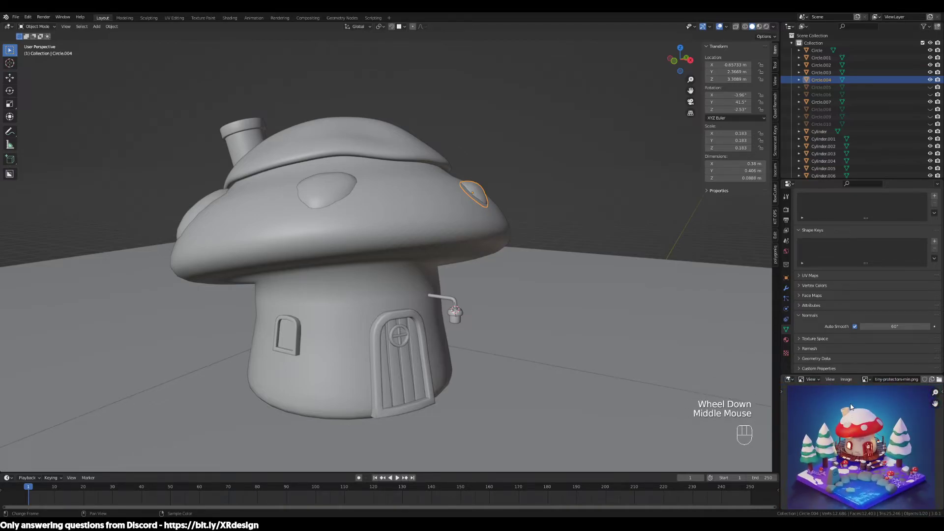
Check the house's cap, upper roof layer, chimney and door planks against a close-up of the reference.
left_click(362, 241)
left_click(275, 156)
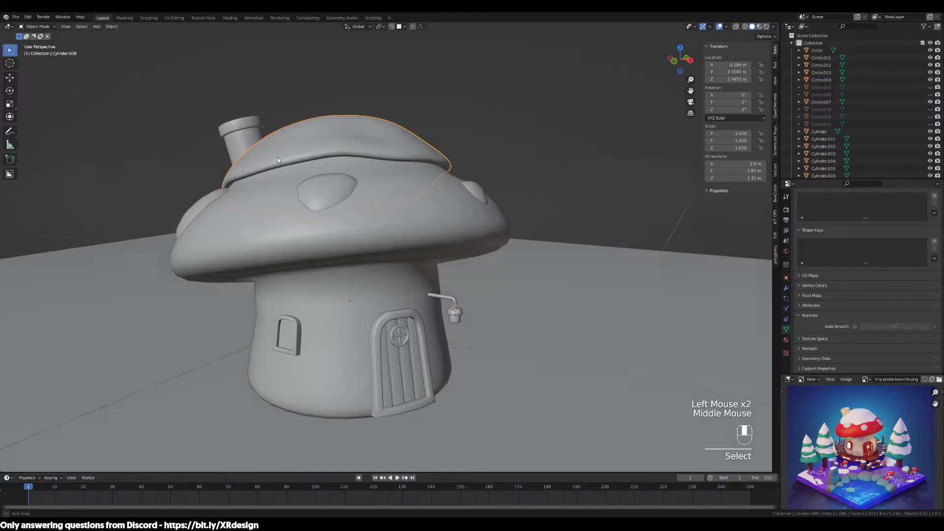
middle_click_drag(276, 157, 288, 197)
left_click(212, 140)
middle_click_drag(366, 199, 506, 227, "shift")
scroll(860, 458, "up", 2)
middle_click_drag(859, 458, 827, 465)
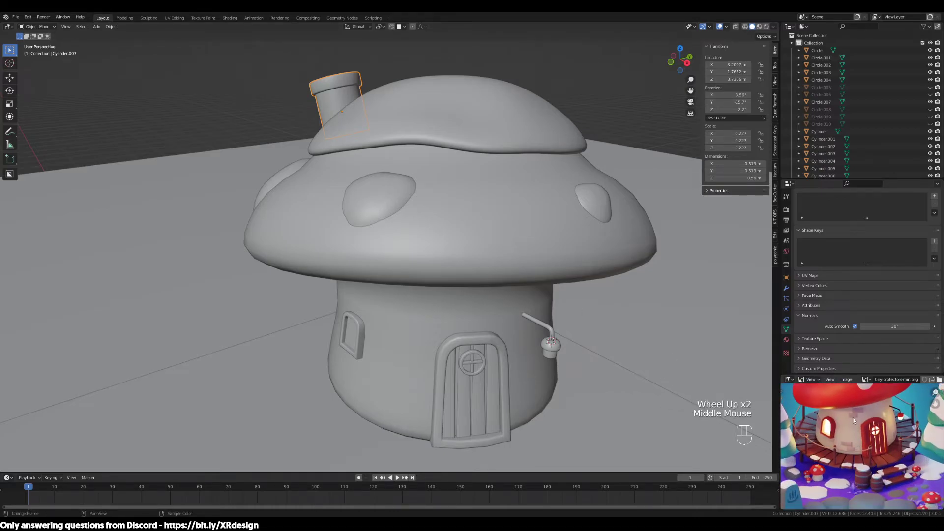
left_click(484, 392)
middle_click_drag(558, 417, 497, 370)
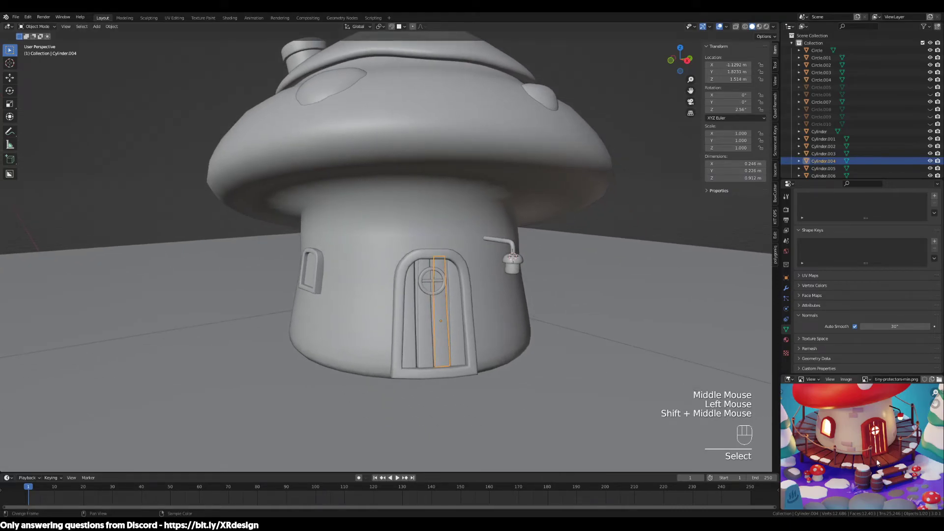
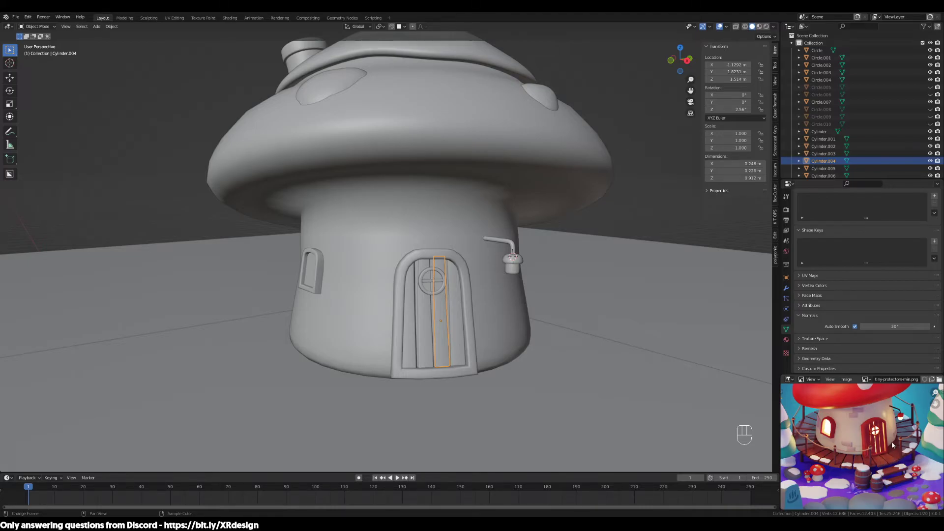
Select the mushroom house's main body and isolate it in Local View.
left_click(495, 358)
middle_click_drag(497, 367, 462, 393)
scroll(448, 367, "up", 1)
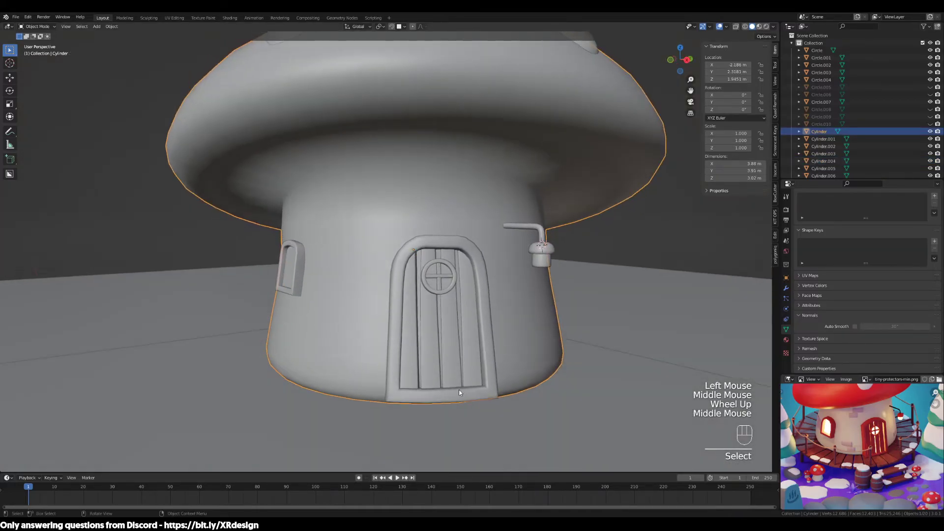
key("Tab")
key("Tab")
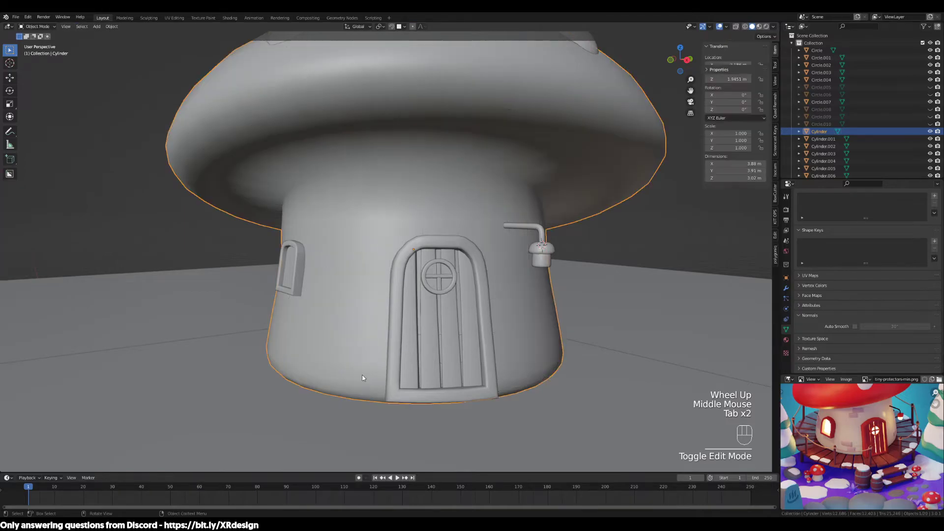
key("KP_Divide")
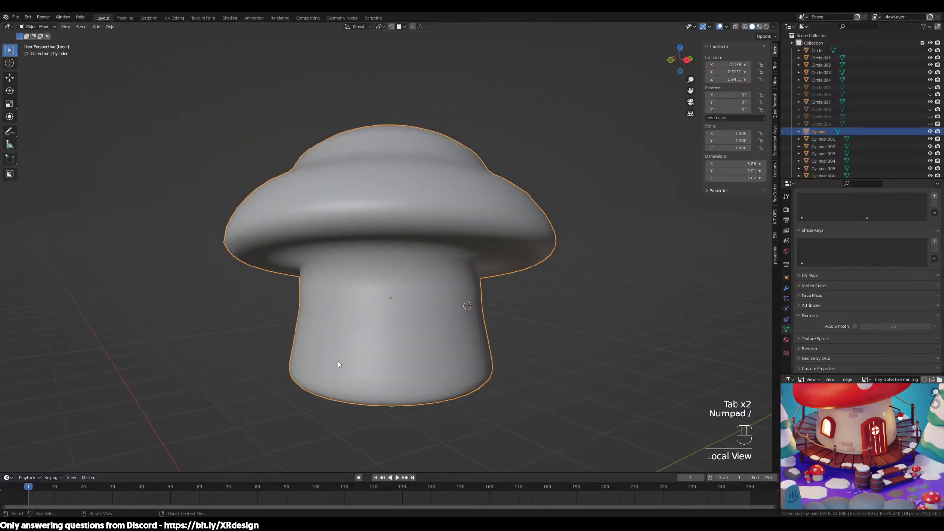
Select the bottom face of the house body, snap the 3D cursor to it and return to Object Mode.
middle_click_drag(334, 311, 400, 330)
key("Tab")
key("3")
left_click(439, 310)
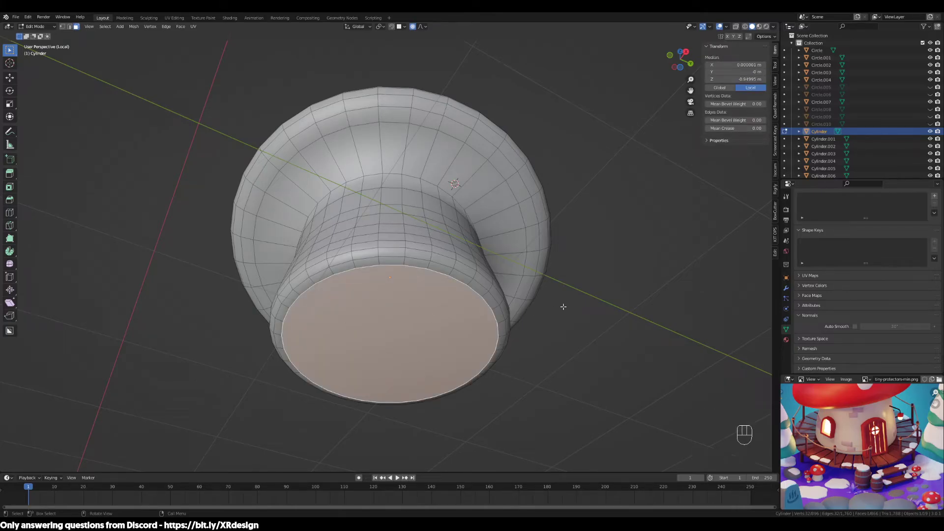
key("shift+s")
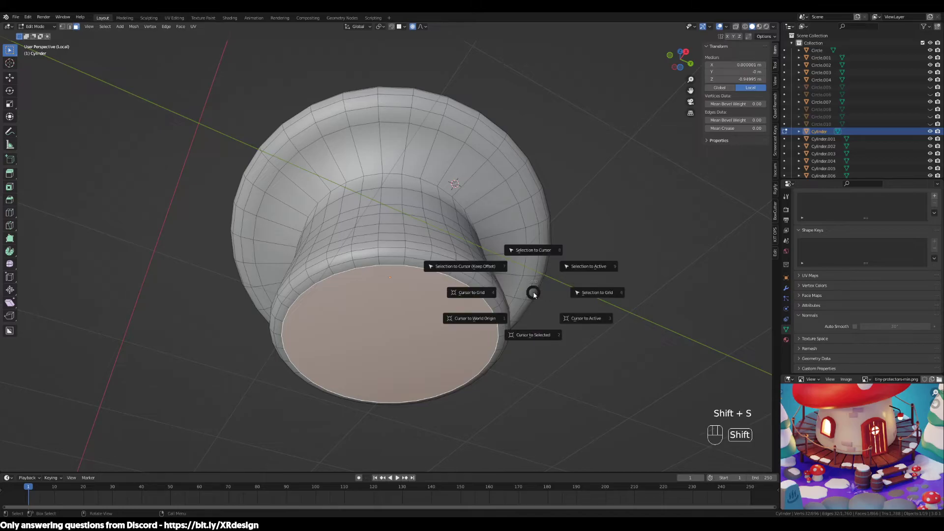
left_click(532, 337)
middle_click_drag(532, 338, 514, 352)
key("Tab")
Add a 2 m plane at the 3D cursor under the mushroom house's stem.
key("shift+a")
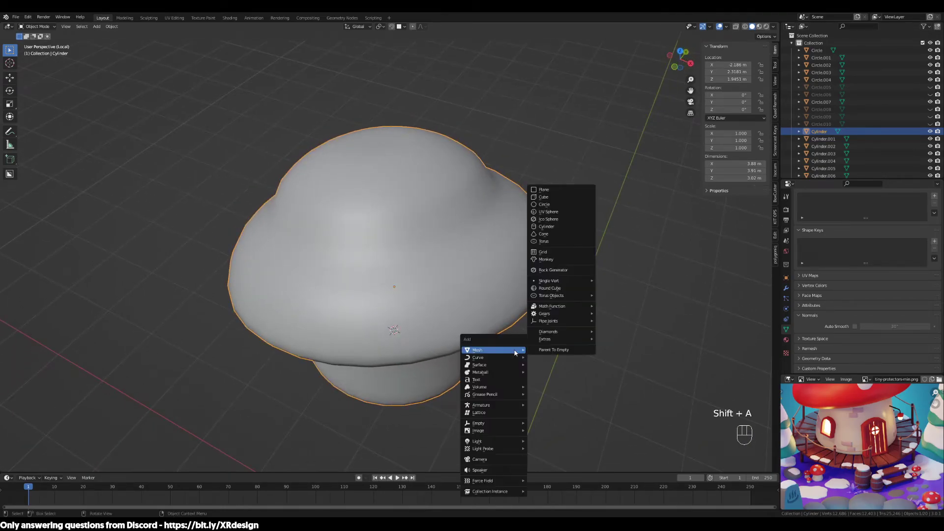
left_click(556, 193)
scroll(604, 322, "down", 2)
scroll(603, 321, "down", 1)
middle_click_drag(604, 322, 539, 287)
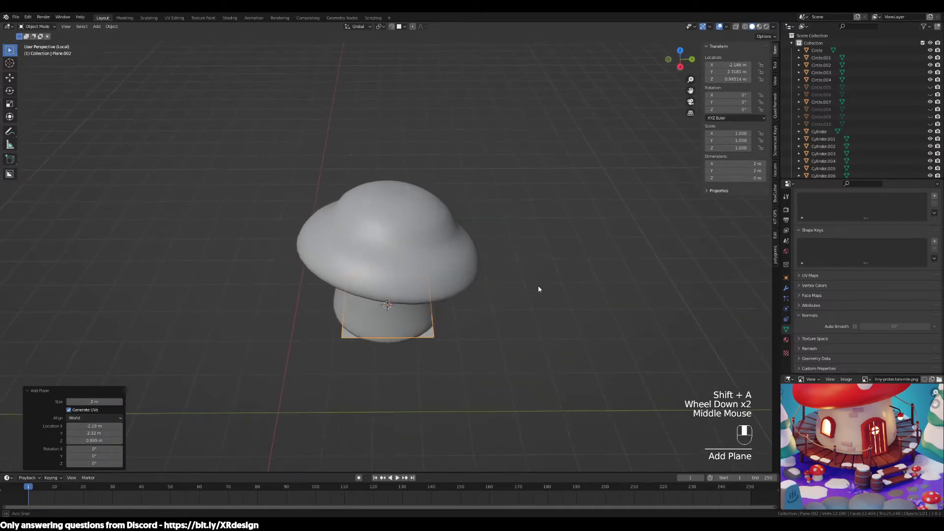
scroll(524, 294, "up", 4)
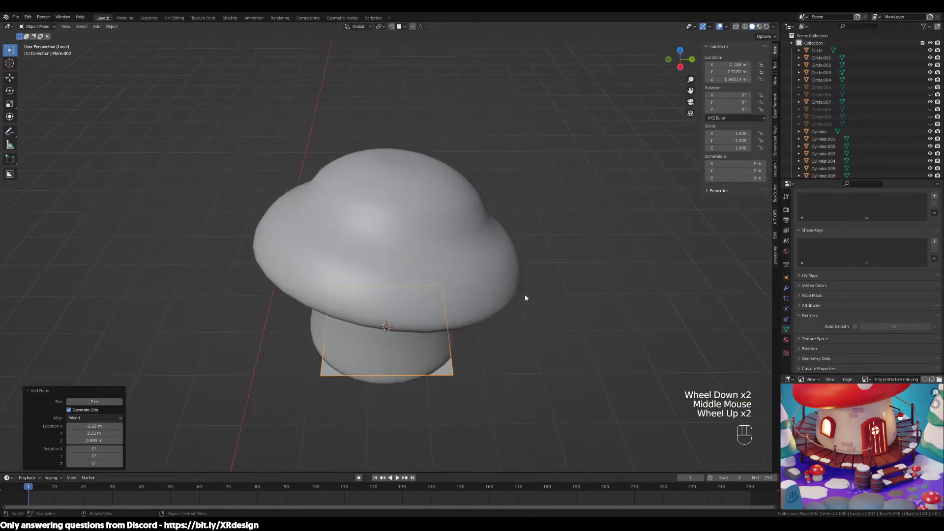
middle_click_drag(529, 347, 529, 227, "shift")
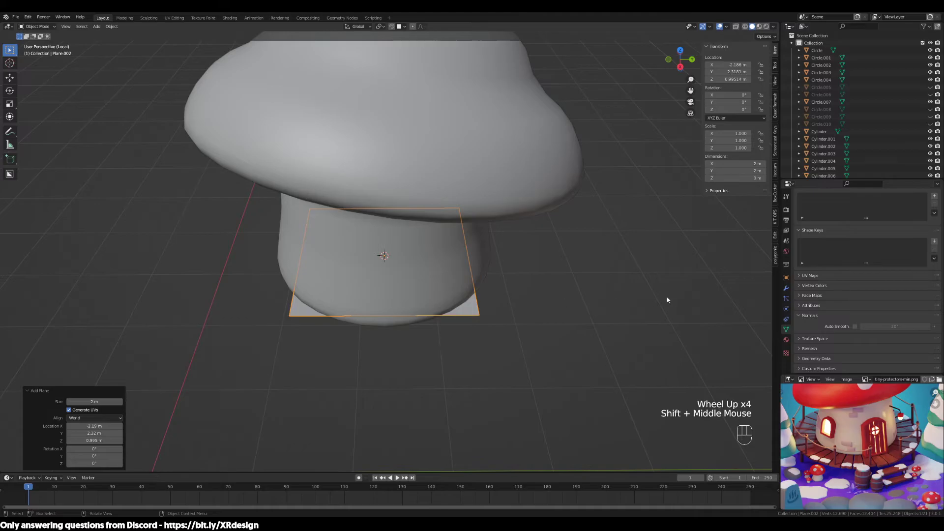
Scale the plane under the stem down to 0.457, narrowing it along Y into a strip about 0.24 m wide.
key("s")
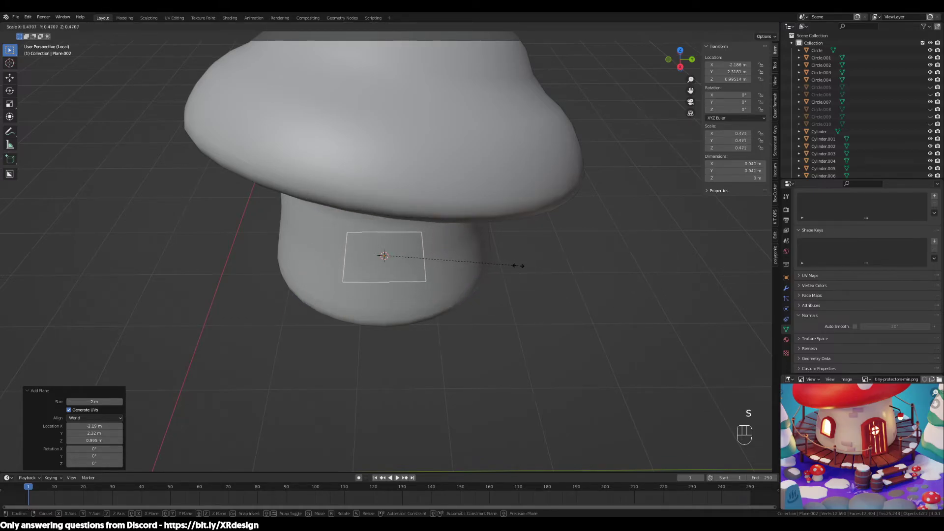
left_click(513, 265)
middle_click_drag(548, 266, 599, 222)
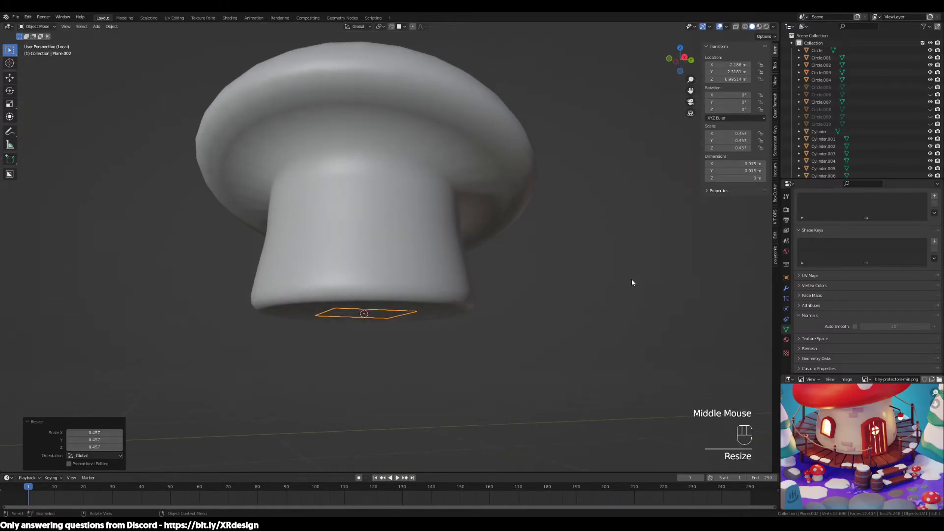
scroll(631, 282, "up", 2)
middle_click_drag(631, 282, 566, 290)
key("s")
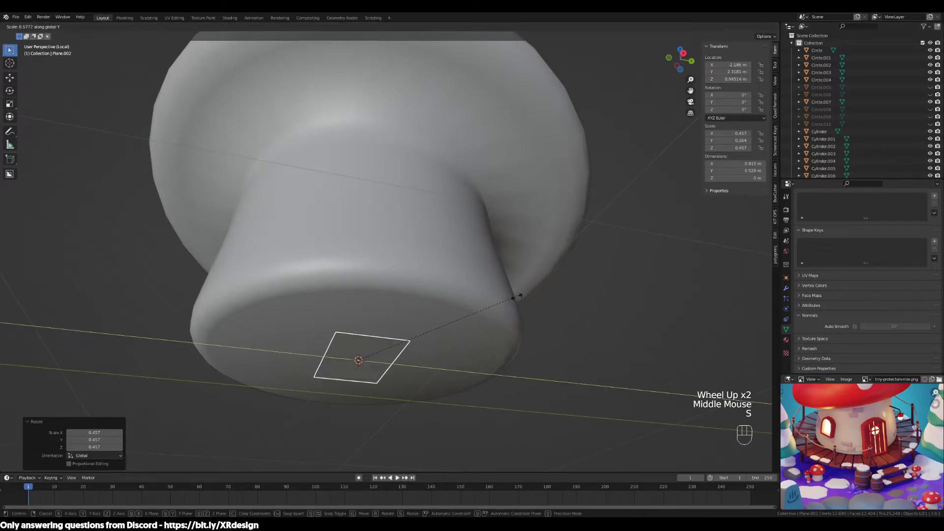
left_click(437, 345)
middle_click_drag(436, 345, 423, 314)
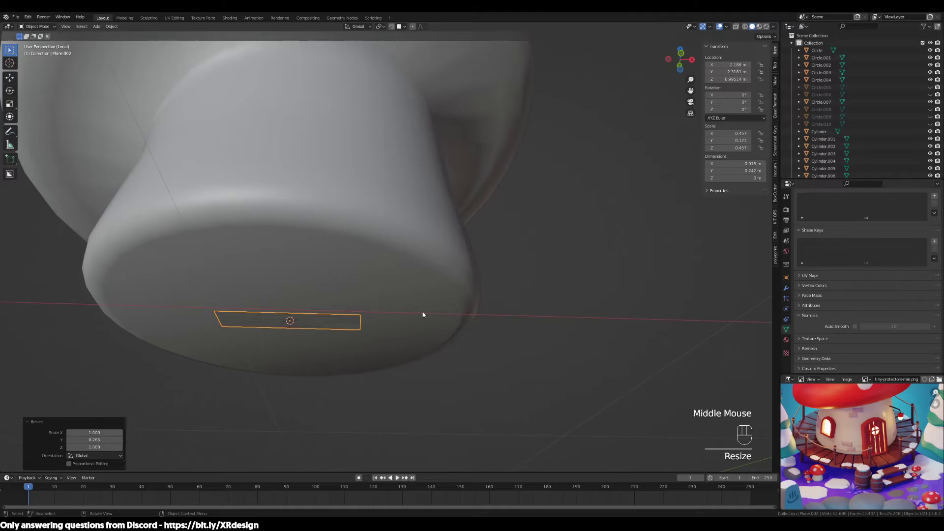
In Edit Mode, move the strip about 1.75 m along X to just outside the stem and disable proportional editing.
key("Tab")
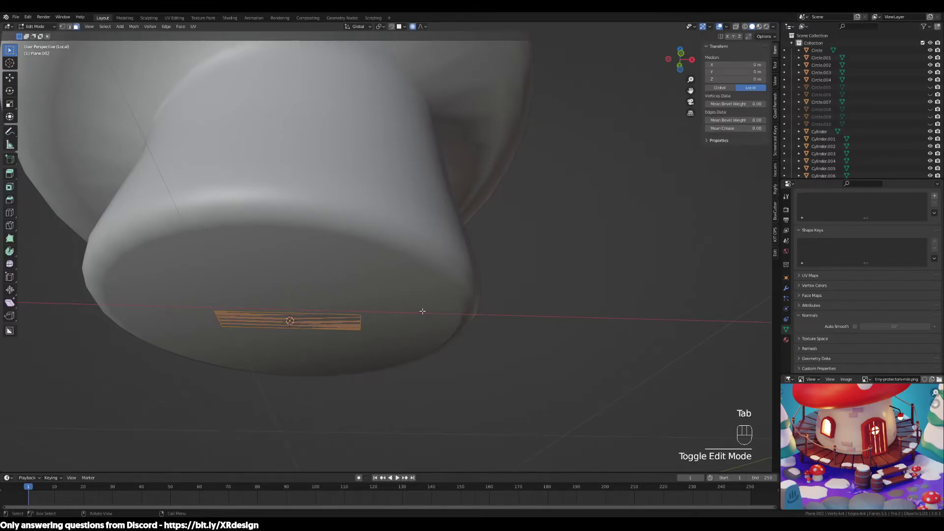
scroll(422, 311, "down", 2)
scroll(422, 311, "down", 1)
middle_click_drag(422, 311, 322, 323)
scroll(421, 316, "up", 3)
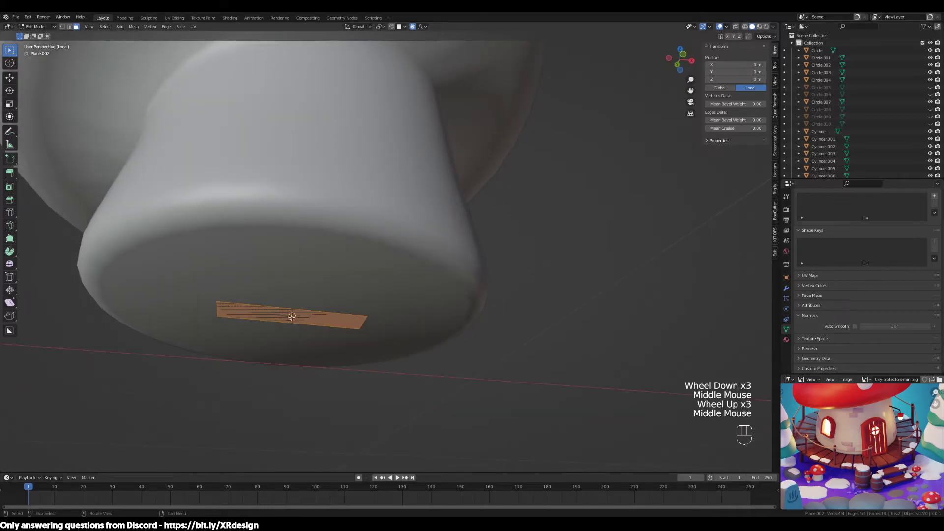
middle_click_drag(382, 318, 442, 354)
key("g")
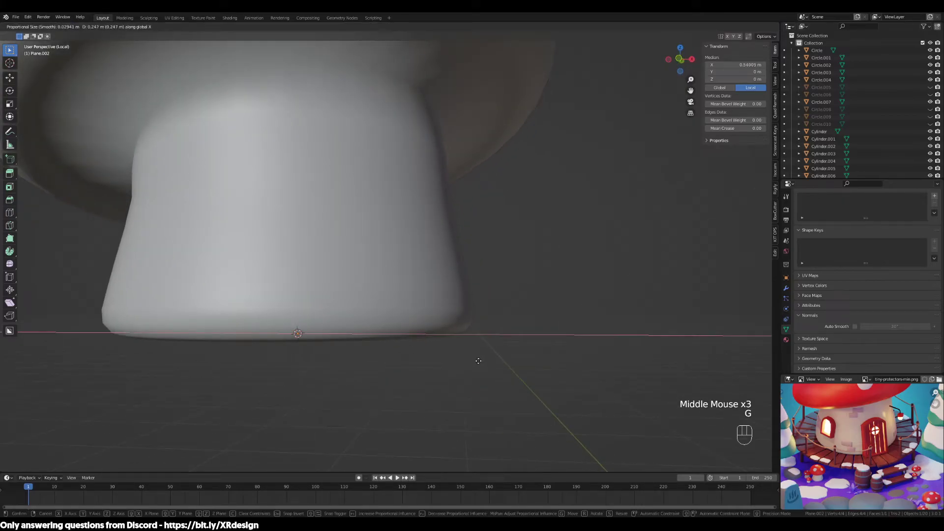
left_click(695, 364)
middle_click_drag(665, 381, 509, 341)
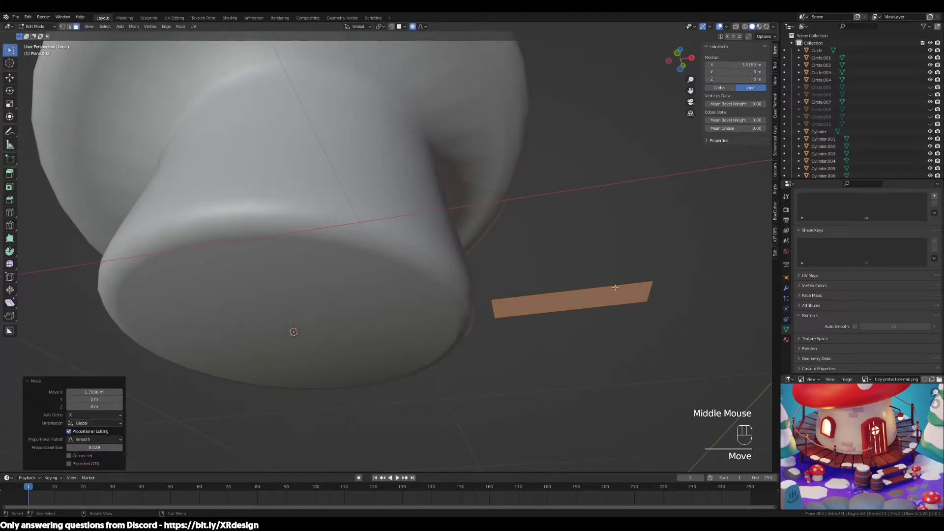
left_click_drag(592, 289, 567, 321)
key("g")
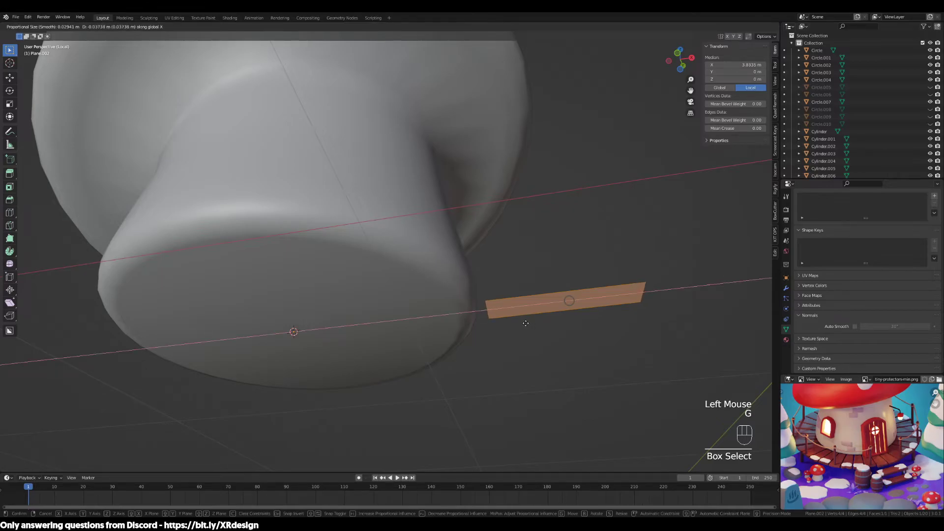
left_click(525, 323)
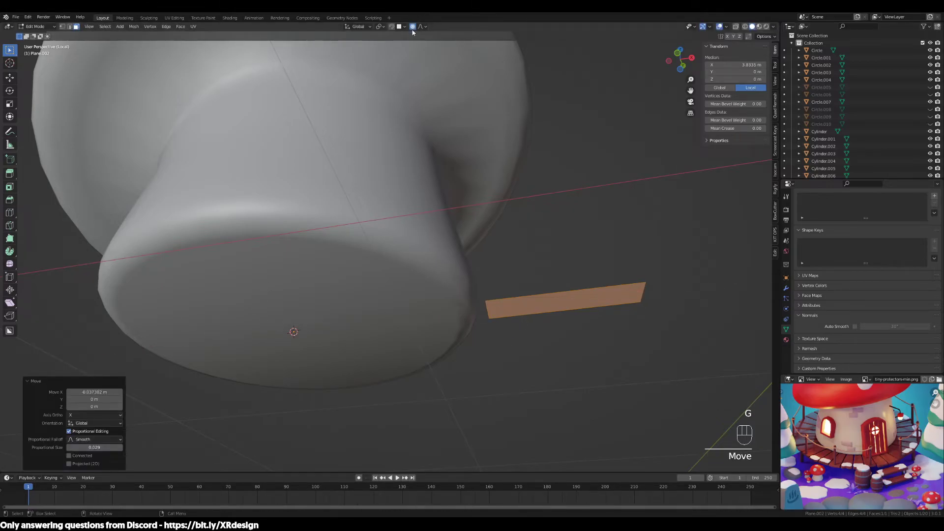
middle_click_drag(379, 298, 390, 307)
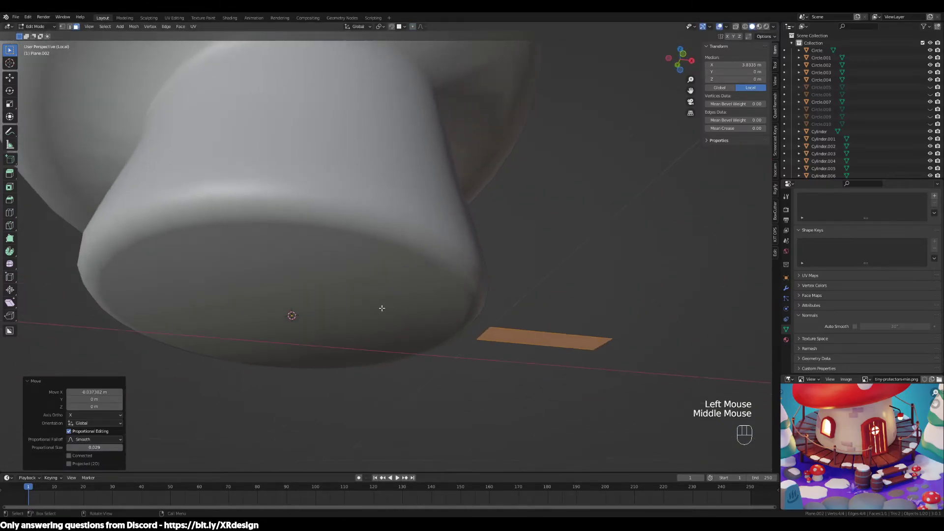
Shorten the strip to about 0.72 m by moving its outer edge along X toward the stem.
key("Tab")
key("Tab")
middle_click_drag(566, 334, 653, 280)
key("2")
left_click(643, 263)
key("g")
key("x")
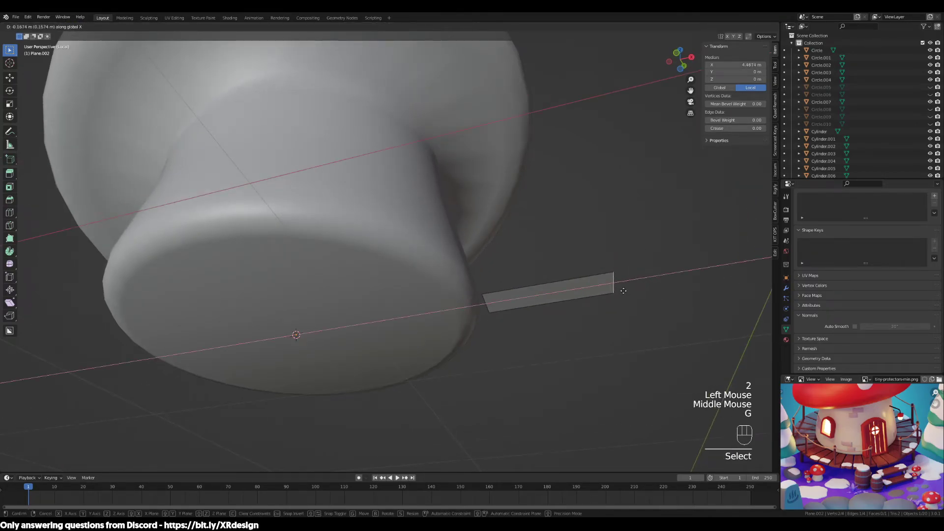
left_click(618, 291)
left_click_drag(638, 260, 479, 345)
middle_click_drag(596, 306, 559, 335)
scroll(610, 334, "down", 2)
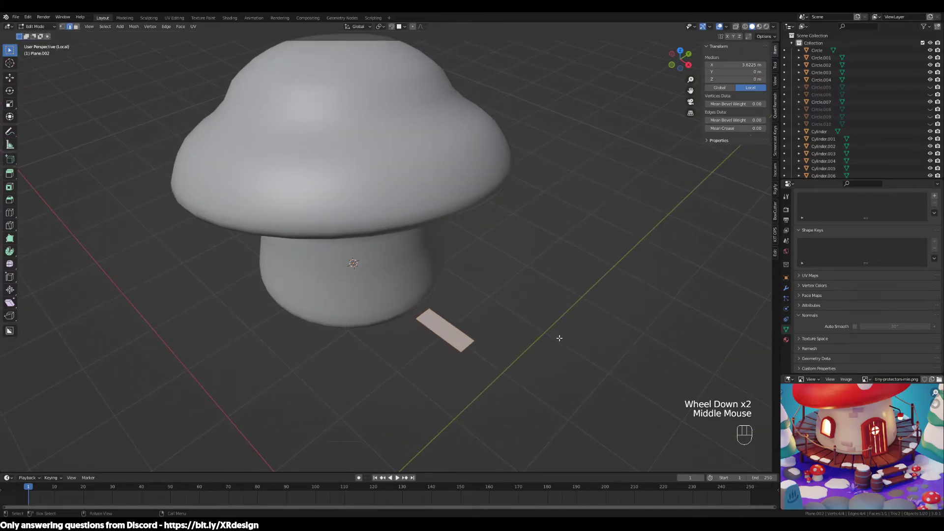
Scale up the strip's outer edge to about 0.33 m wide so the plank tapers toward the stem.
scroll(559, 346, "up", 3)
middle_click_drag(580, 379, 504, 339, "shift")
scroll(505, 394, "up", 2)
key("2")
left_click(505, 393)
middle_click_drag(506, 393, 516, 411)
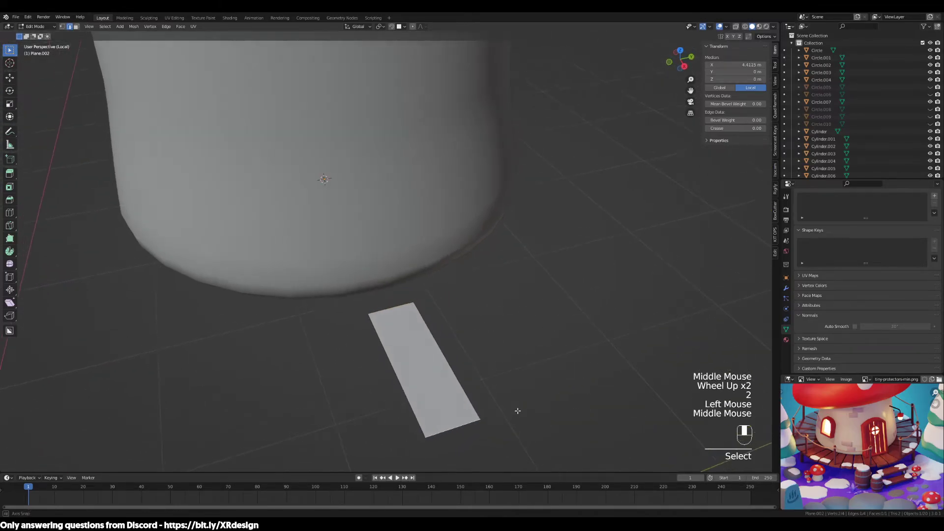
scroll(501, 366, "up", 1)
middle_click_drag(501, 366, 441, 327)
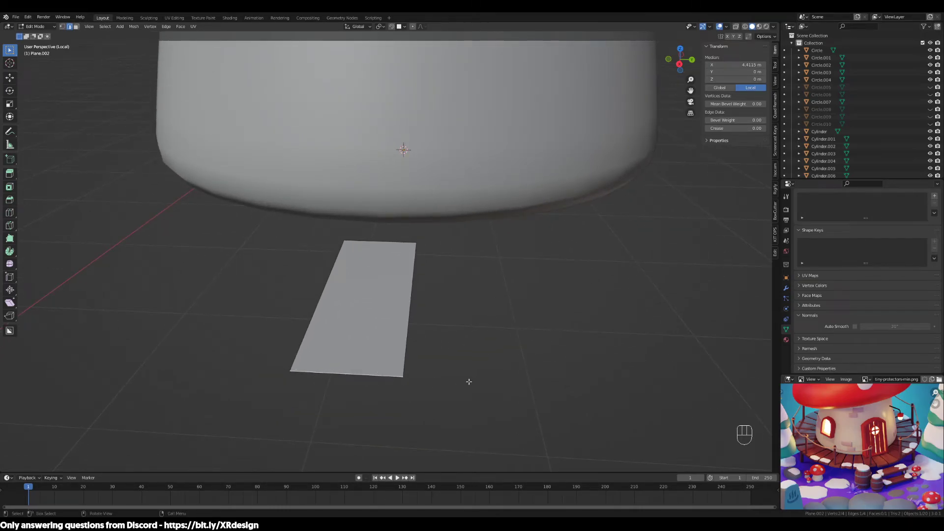
key("s")
left_click(517, 385)
middle_click_drag(517, 385, 467, 381)
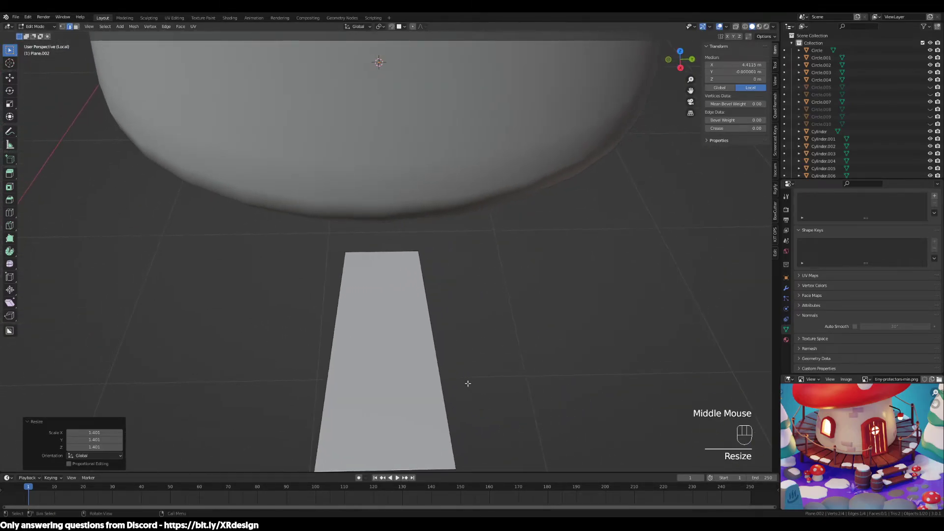
scroll(467, 381, "down", 2)
key("s")
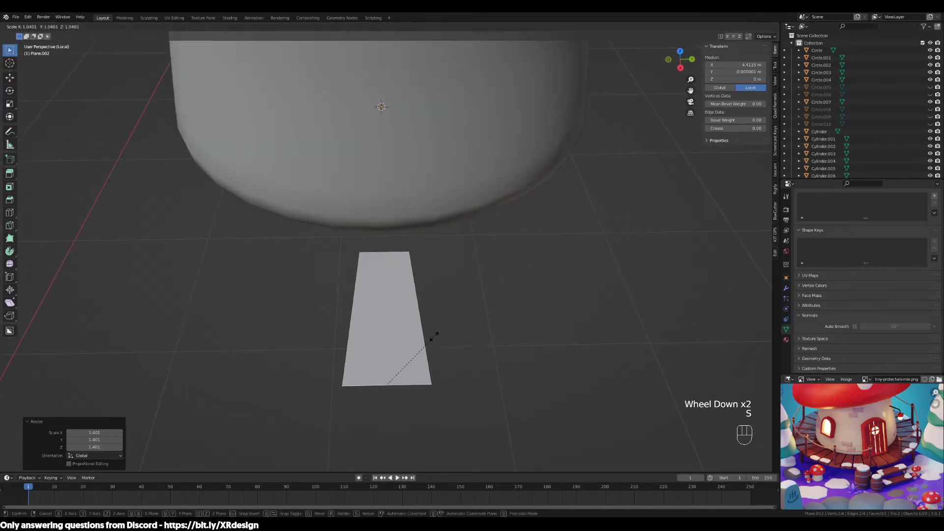
left_click(432, 337)
left_click(484, 282)
key("s")
Select the plank's face and adjust its position along X next to the base of the stem.
key("Tab")
key("Tab")
mouse_move(479, 343)
middle_mouse_down()
mouse_move(505, 347)
mouse_move(542, 282)
mouse_move(522, 344)
mouse_move(492, 344)
middle_mouse_up()
key("3")
left_click(496, 225)
key("g")
key("x")
left_click(506, 320)
key("g")
key("x")
left_click(525, 344)
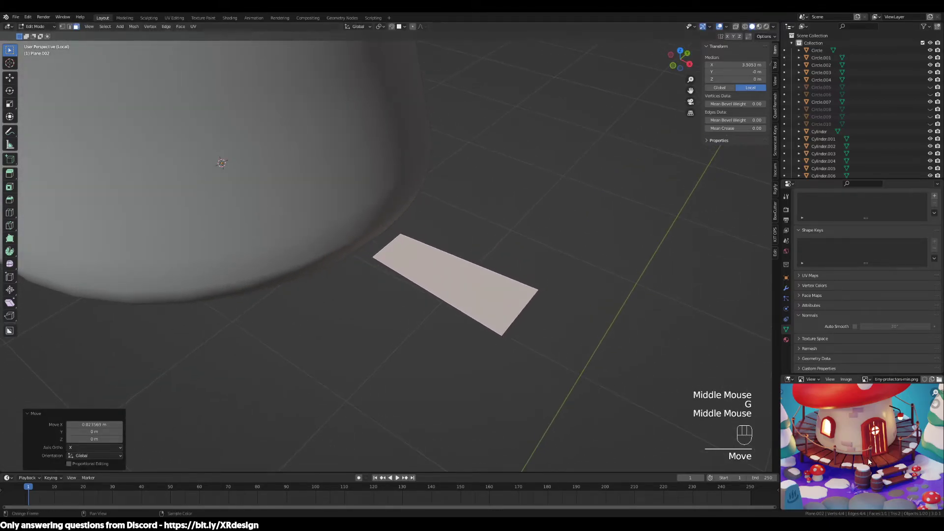
Compare with the deck planks in a close-up of the reference and shift the plank slightly closer to the stem along X.
scroll(868, 462, "up", 4)
middle_click_drag(867, 463, 918, 435, "shift")
scroll(415, 338, "down", 2)
middle_click_drag(415, 338, 454, 277)
scroll(438, 345, "up", 2)
key("g")
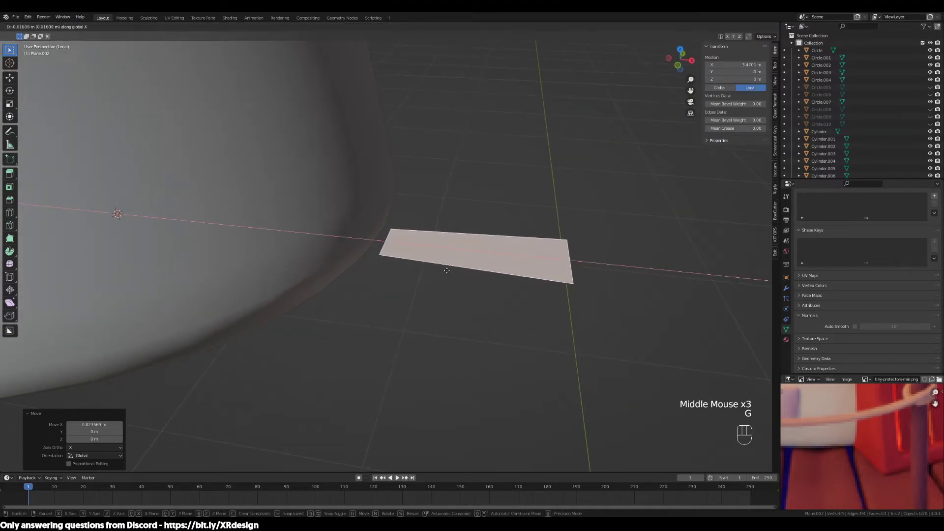
left_click(514, 295)
Select the whole plank face and extrude it upward about 0.055 m to give it thickness.
key("Tab")
scroll(511, 320, "down", 2)
mouse_move(512, 320)
middle_mouse_down()
mouse_move(489, 322)
mouse_move(497, 322)
middle_mouse_up()
key("Tab")
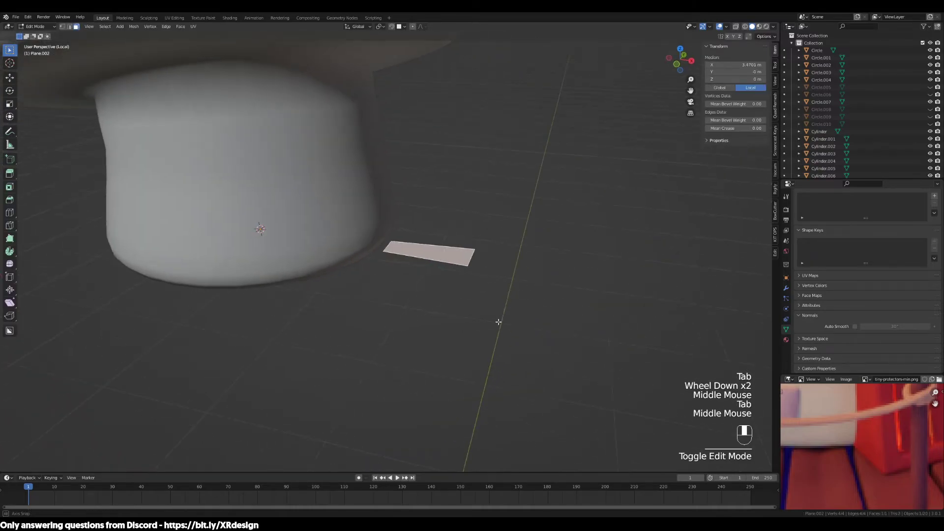
key("a")
scroll(464, 285, "up", 2)
key("e")
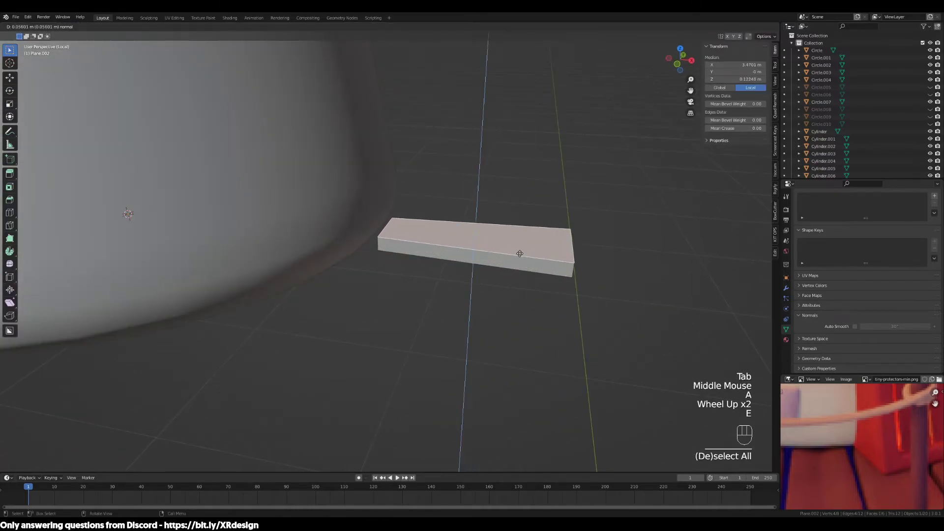
left_click(520, 253)
middle_click_drag(554, 297, 495, 316)
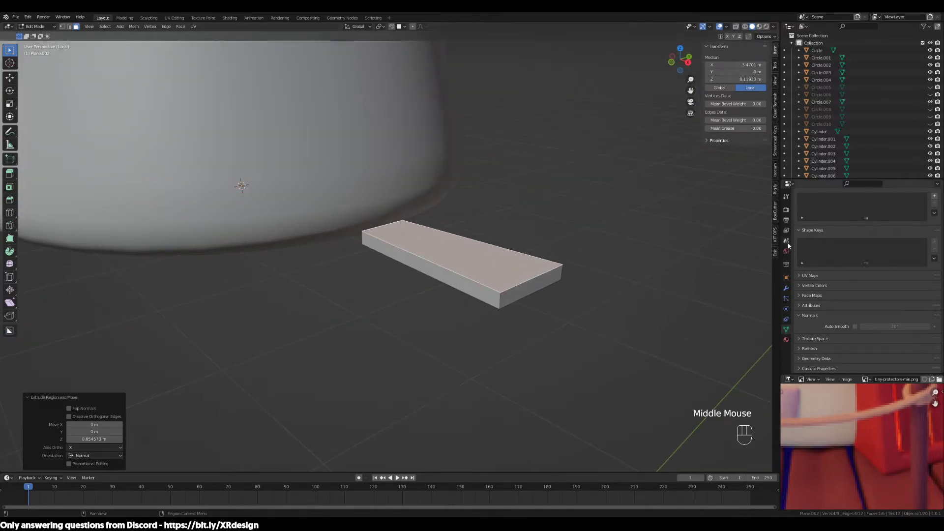
Add a Bevel modifier to the plank with an amount of 0.04 m and 3 segments.
left_click(786, 288)
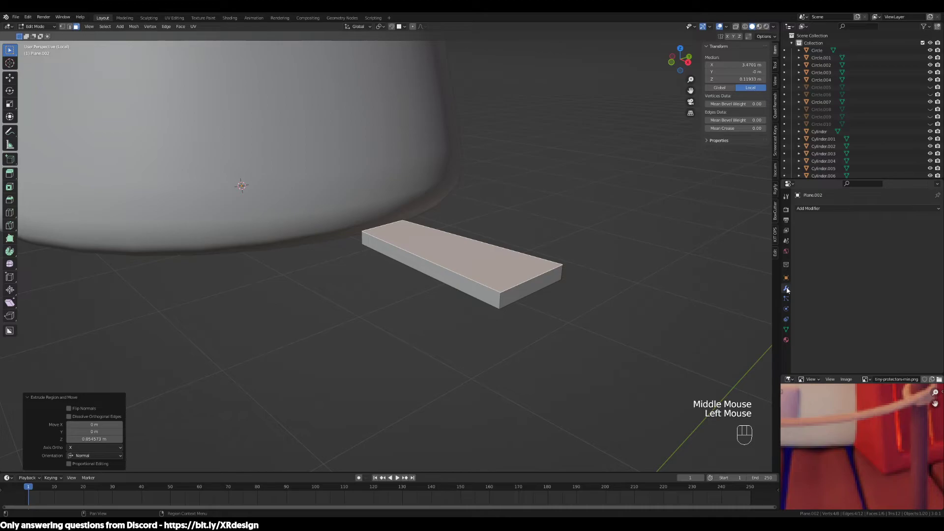
left_click(810, 209)
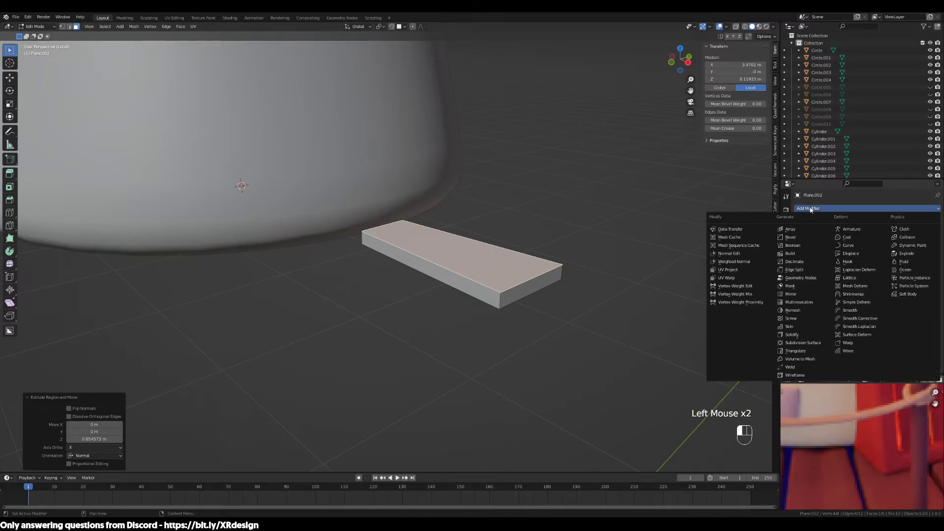
left_click(800, 237)
left_click_drag(891, 248, 861, 248)
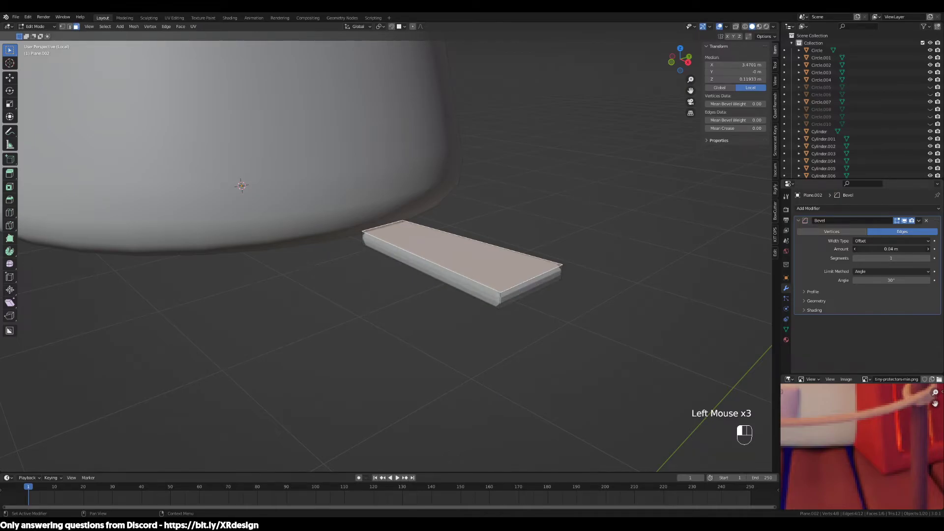
left_click(928, 258)
left_click(927, 259)
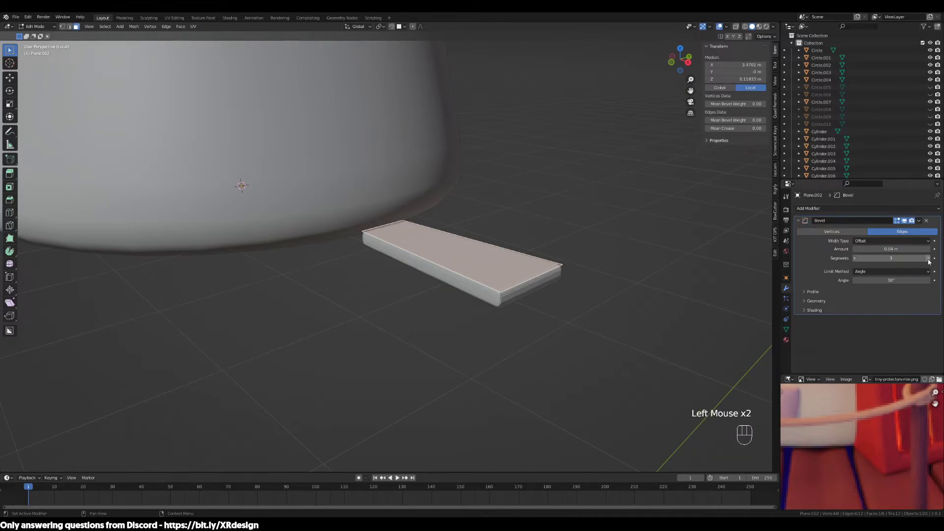
middle_click_drag(662, 270, 641, 306)
scroll(657, 271, "up", 1)
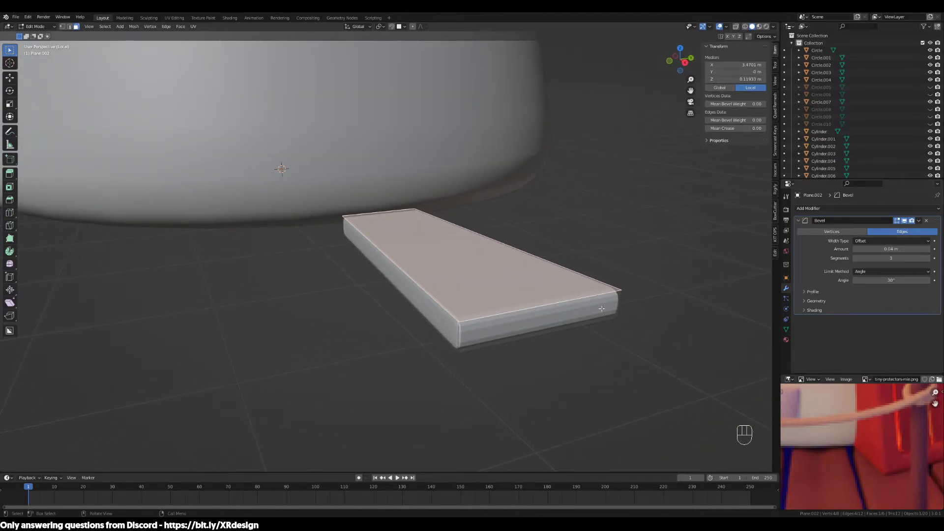
Return to Object Mode and apply the plank's scale.
key("Tab")
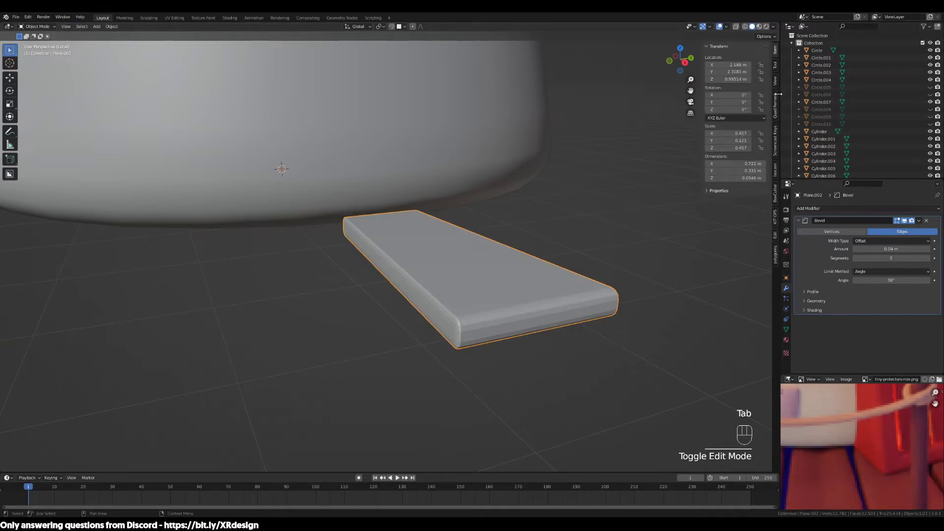
middle_click_drag(530, 255, 514, 286)
scroll(662, 305, "up", 1)
middle_click_drag(618, 258, 593, 256)
key("ctrl+a")
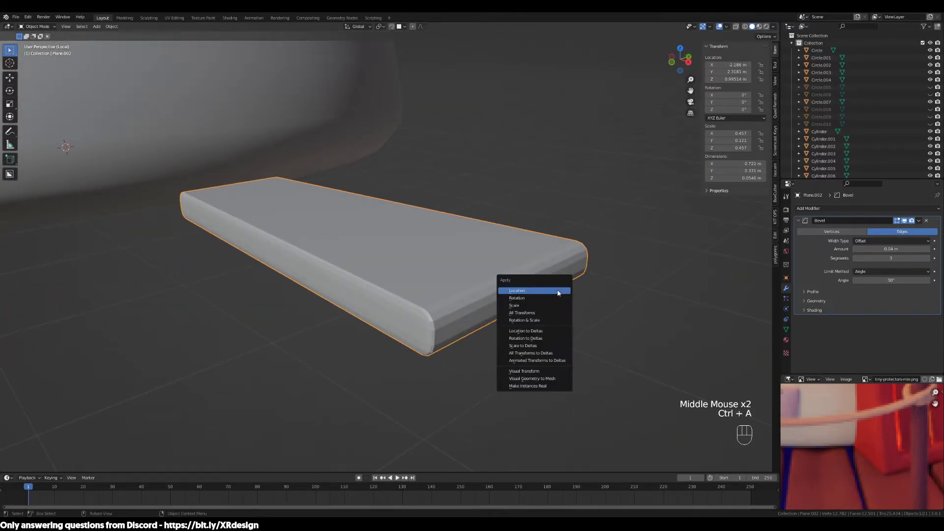
left_click(515, 305)
scroll(444, 313, "down", 3)
middle_click_drag(444, 312, 359, 302)
scroll(352, 292, "up", 1)
middle_click_drag(359, 302, 375, 320)
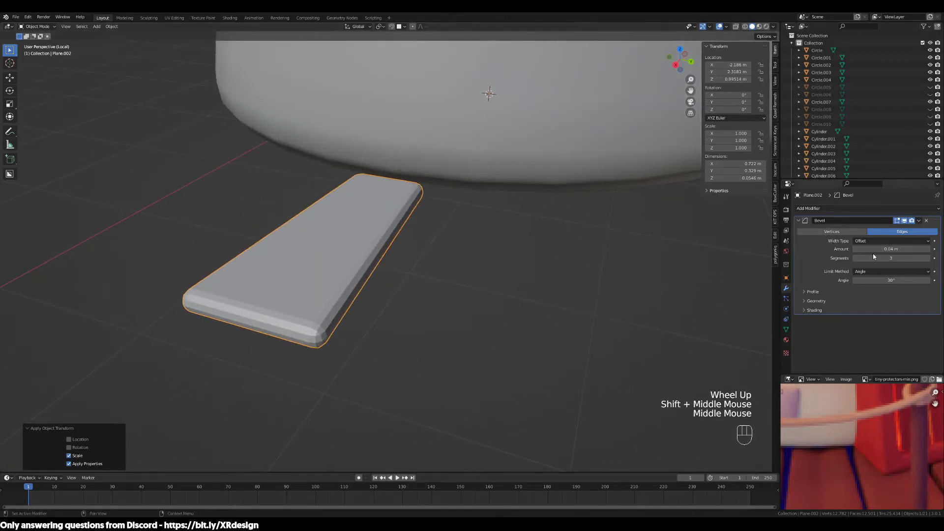
Shade the plank smooth and set its Bevel amount to 0.015 m.
right_click(361, 262)
left_click(363, 264)
middle_click_drag(363, 264, 481, 279)
scroll(429, 270, "up", 1)
scroll(430, 272, "up", 1)
mouse_move(891, 250)
left_mouse_down()
mouse_move(875, 249)
mouse_move(887, 249)
left_mouse_up()
left_click(887, 250)
type(".015")
key("Return")
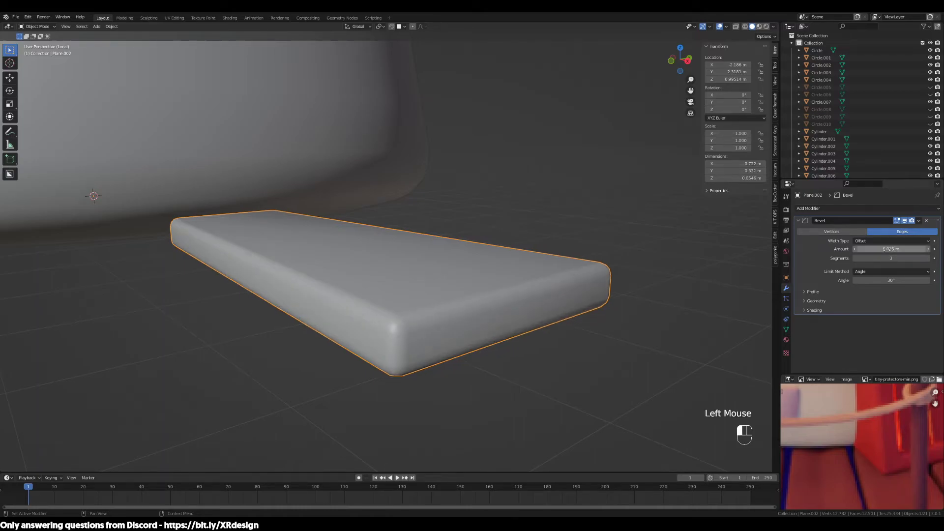
Add an Array modifier to the plank and set its relative offset X factor to 0.
scroll(294, 364, "down", 2)
middle_click_drag(294, 364, 488, 365)
left_click(798, 220)
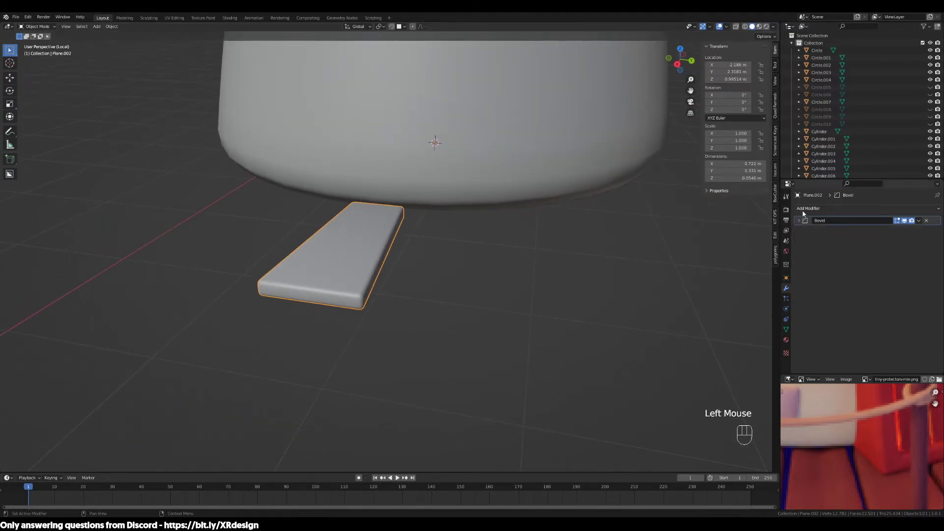
left_click(814, 209)
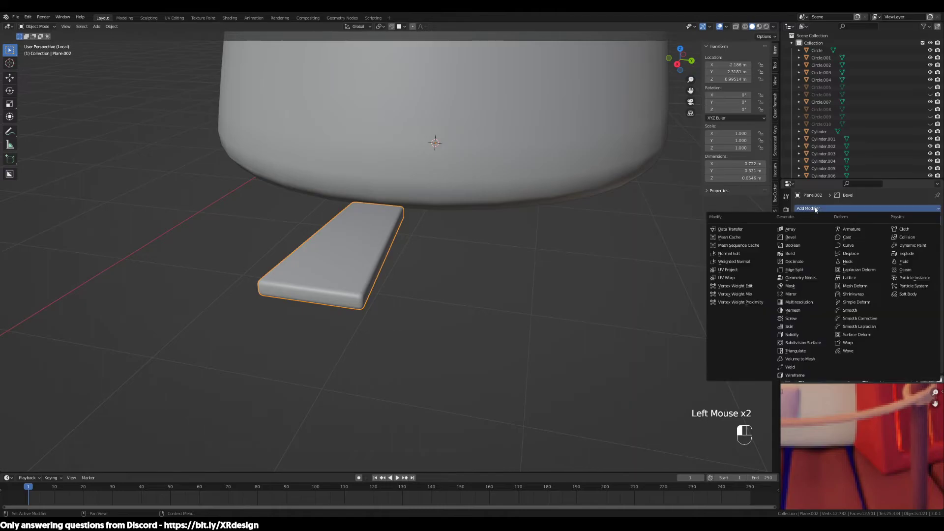
left_click(801, 229)
scroll(578, 272, "down", 2)
middle_click_drag(634, 293, 741, 273)
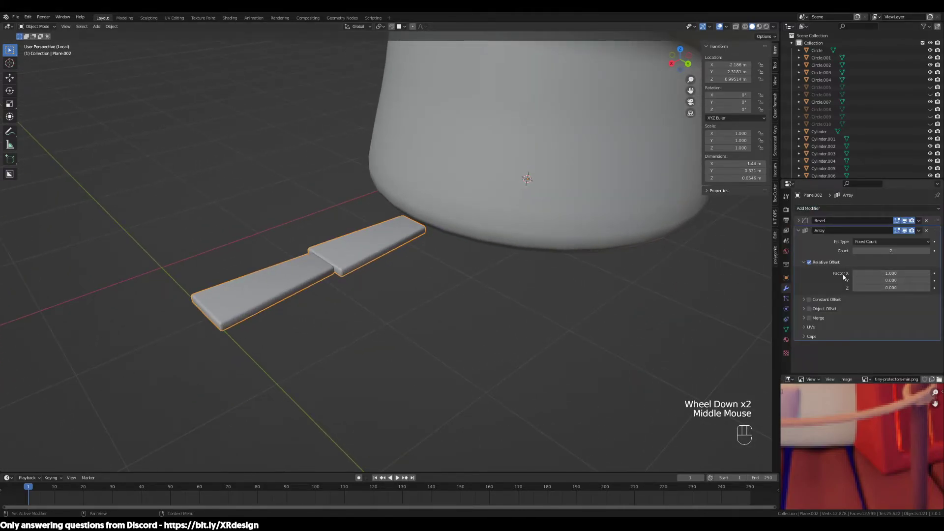
left_click(880, 274)
type("0")
key("Return")
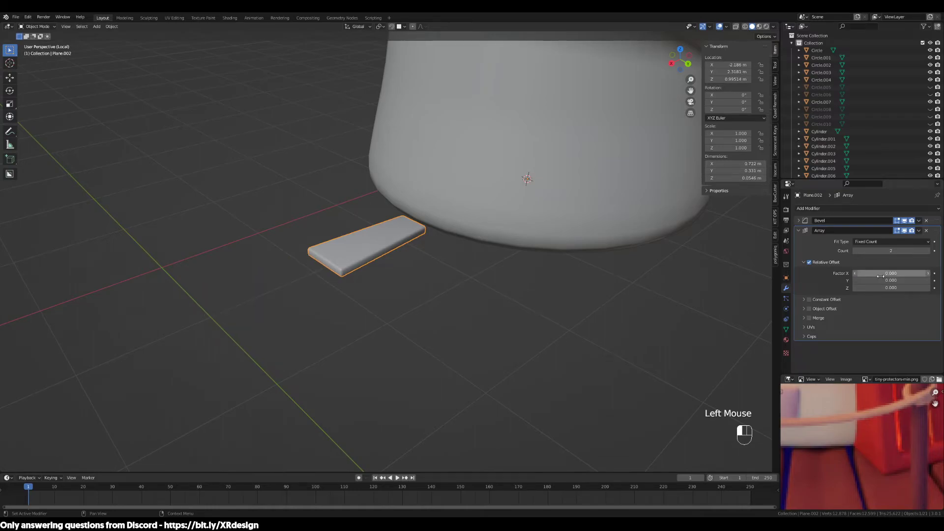
Add a Plain Axes empty at the 3D cursor, at the centre of the mushroom house's base.
mouse_move(520, 340)
middle_mouse_down()
mouse_move(528, 338)
mouse_move(515, 326)
middle_mouse_up()
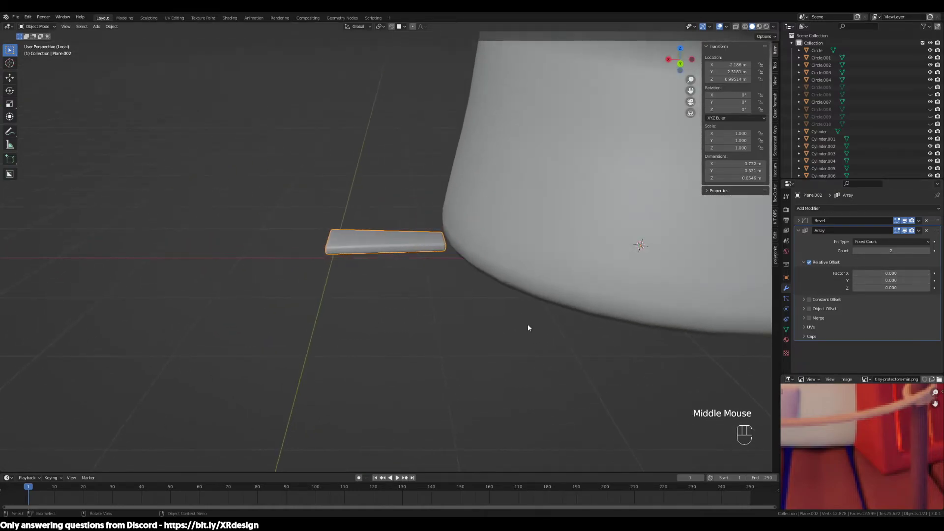
middle_click_drag(588, 359, 506, 281, "shift")
left_click(506, 280)
left_click(317, 250)
scroll(573, 322, "up", 2)
middle_click_drag(573, 323, 516, 354, "shift")
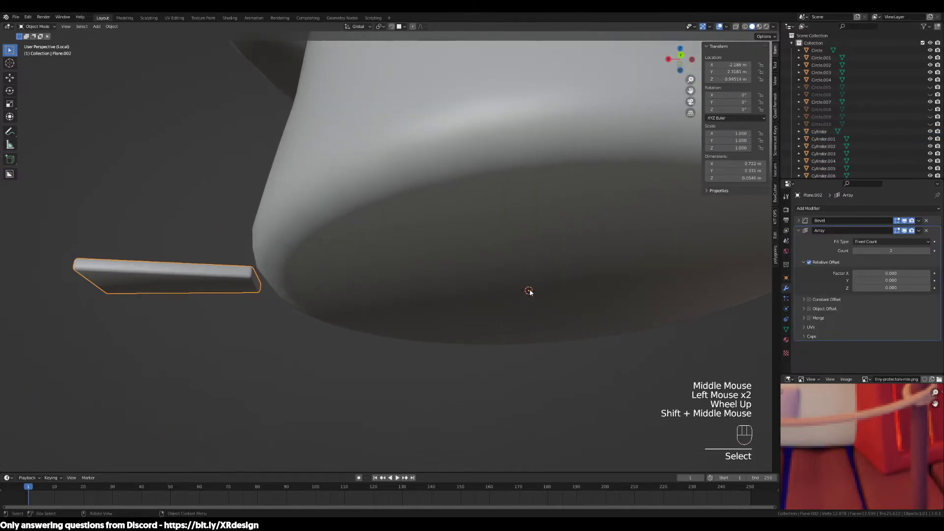
left_click(266, 309)
left_click(266, 310)
left_click(268, 310)
left_click(270, 312)
middle_click_drag(270, 312, 315, 328)
key("shift+a")
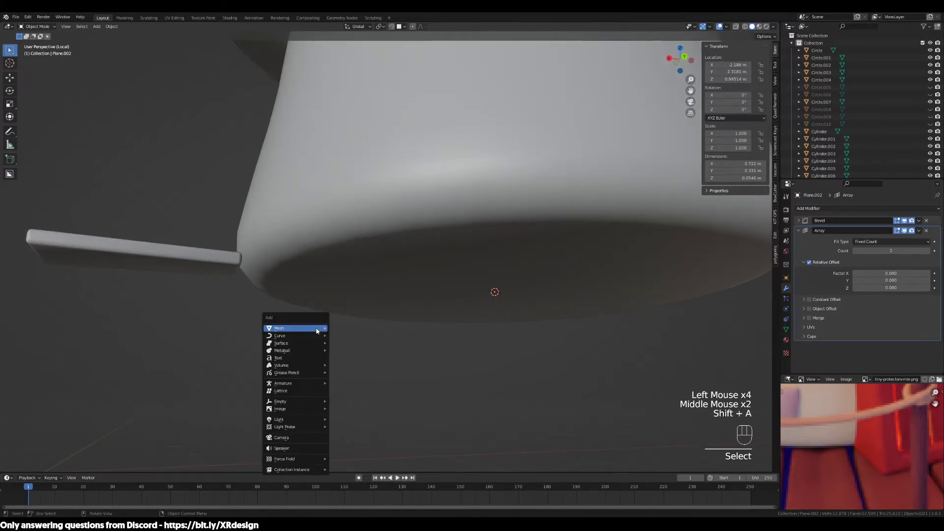
mouse_move(313, 332)
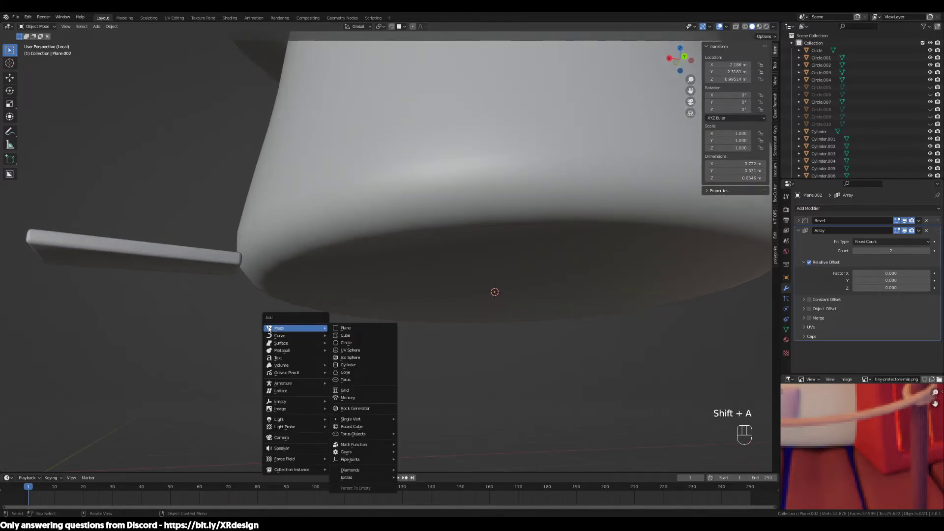
mouse_move(323, 405)
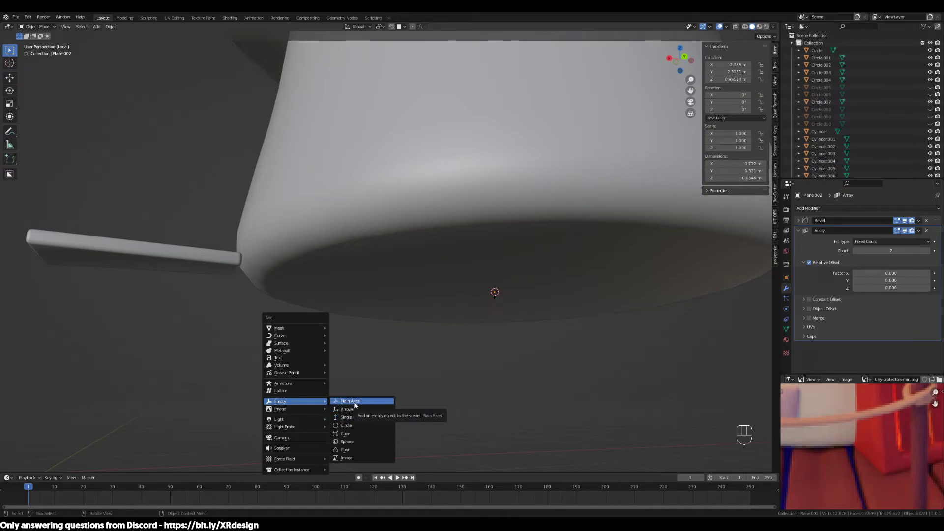
left_click(344, 401)
Examine the empty's placement under the base relative to the plank, selecting the two objects in turn.
middle_click_drag(392, 331, 443, 298)
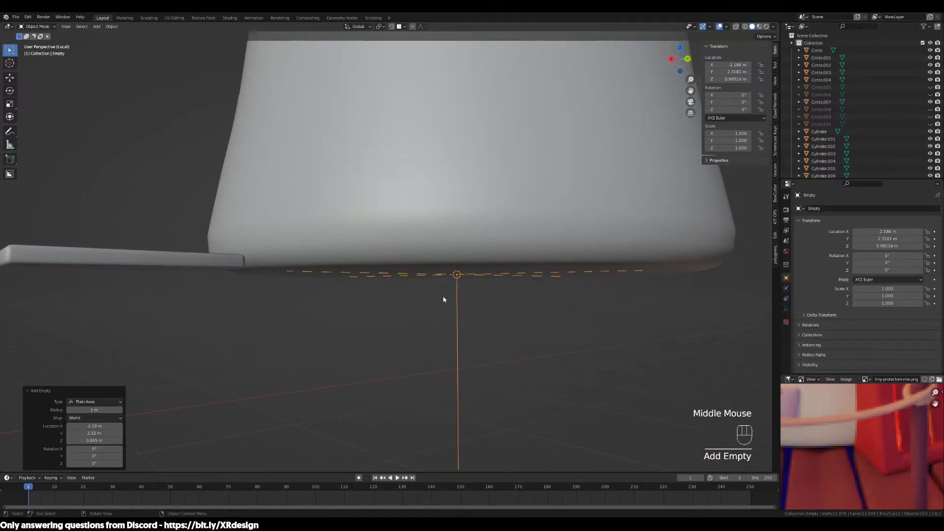
double_click(443, 297)
mouse_move(468, 353)
middle_mouse_down()
mouse_move(397, 350)
mouse_move(434, 322)
mouse_move(465, 333)
mouse_move(472, 352)
mouse_move(538, 367)
mouse_move(559, 354)
middle_mouse_up()
scroll(558, 357, "down", 4)
middle_click_drag(486, 343, 493, 370)
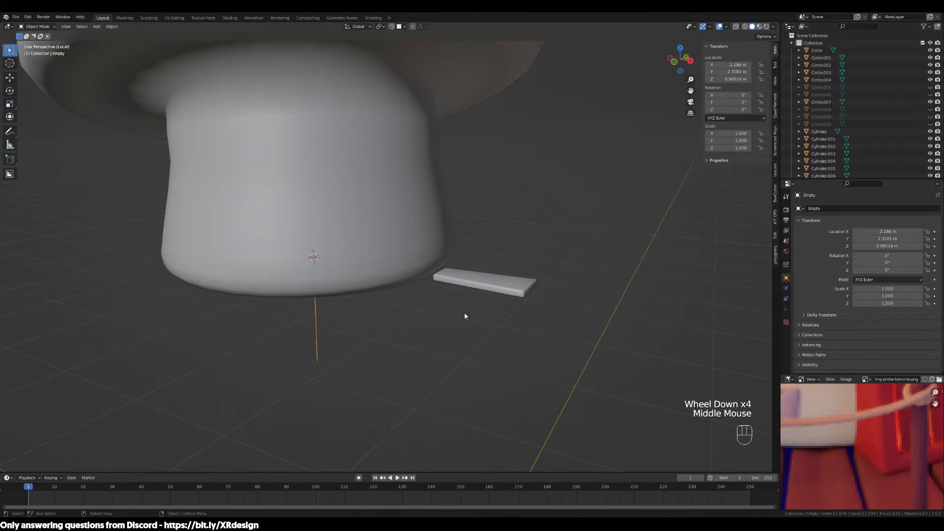
left_click(483, 284)
left_click(330, 331)
left_click(332, 334)
scroll(375, 332, "down", 2)
left_click(385, 301)
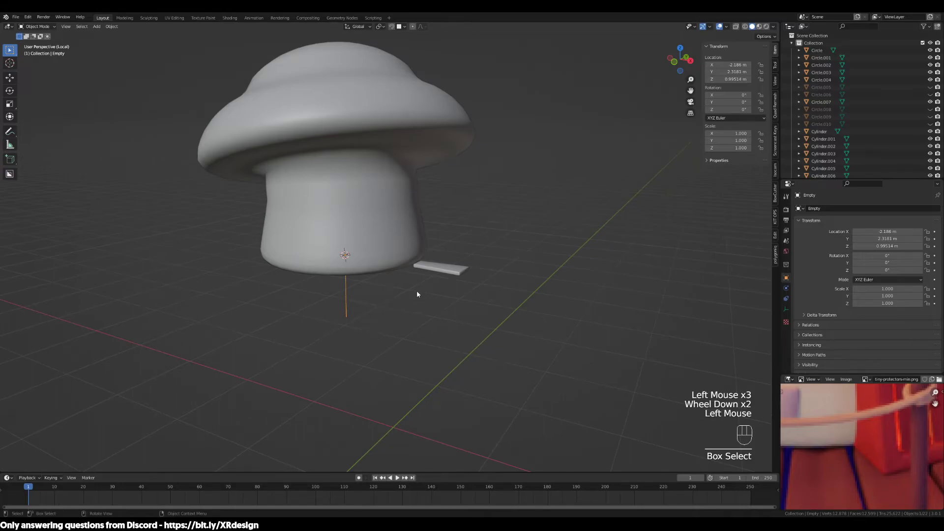
scroll(413, 295, "up", 2)
left_click(307, 330)
left_click(314, 331)
left_click(315, 339)
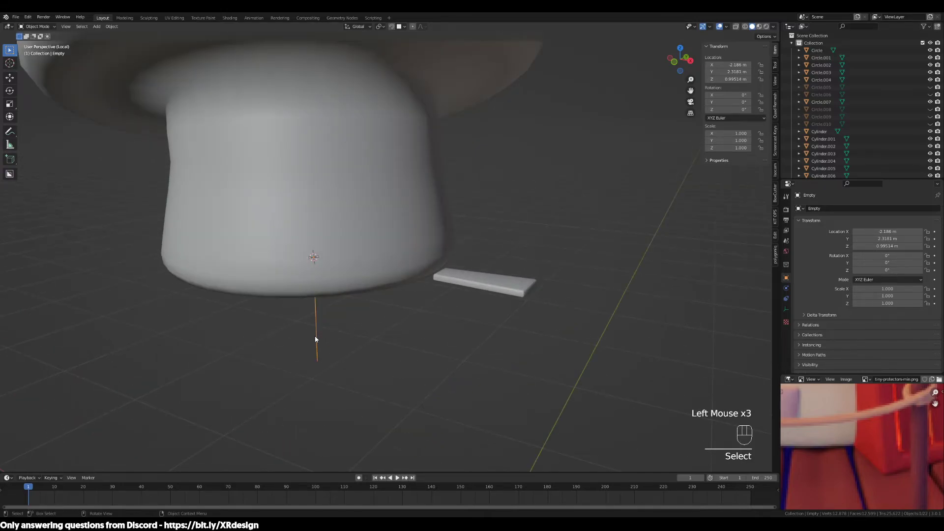
left_click(337, 309)
left_click(317, 311)
left_click(318, 320)
left_click(443, 286)
left_click(318, 322)
left_click(475, 287)
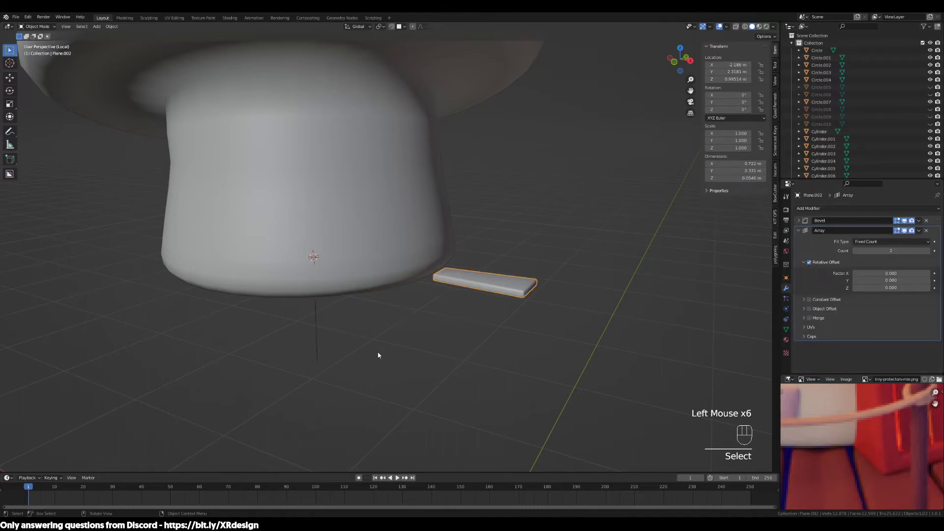
left_click(320, 294)
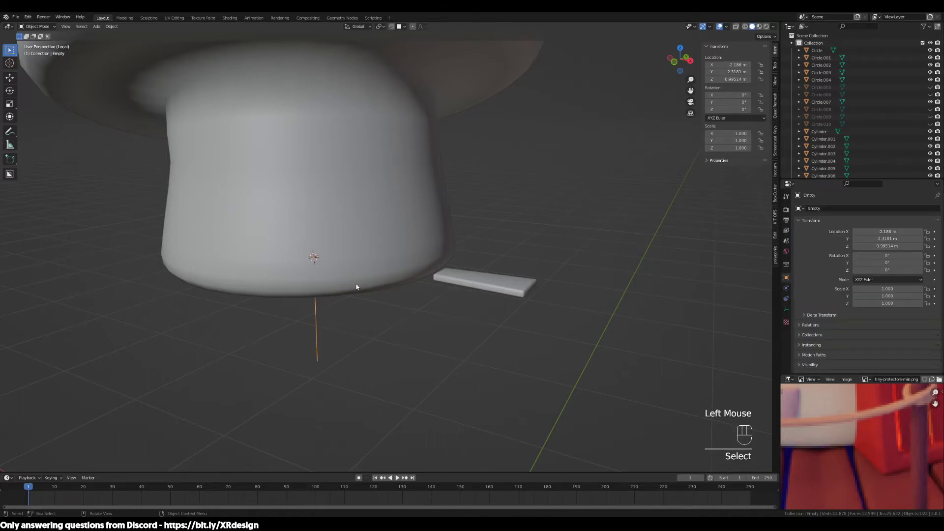
middle_click_drag(349, 297, 360, 286)
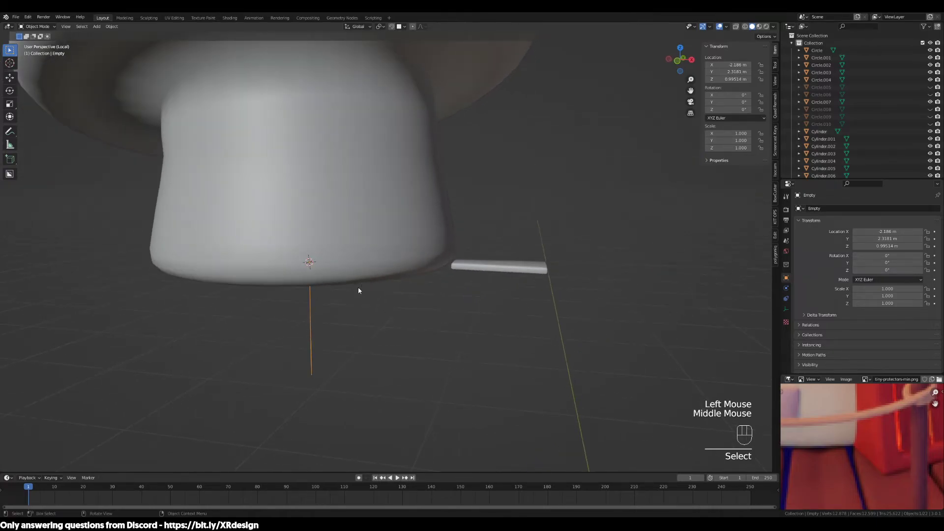
scroll(322, 320, "up", 2)
middle_click_drag(322, 320, 415, 265)
left_click(511, 331)
left_click(302, 221)
left_click(579, 170)
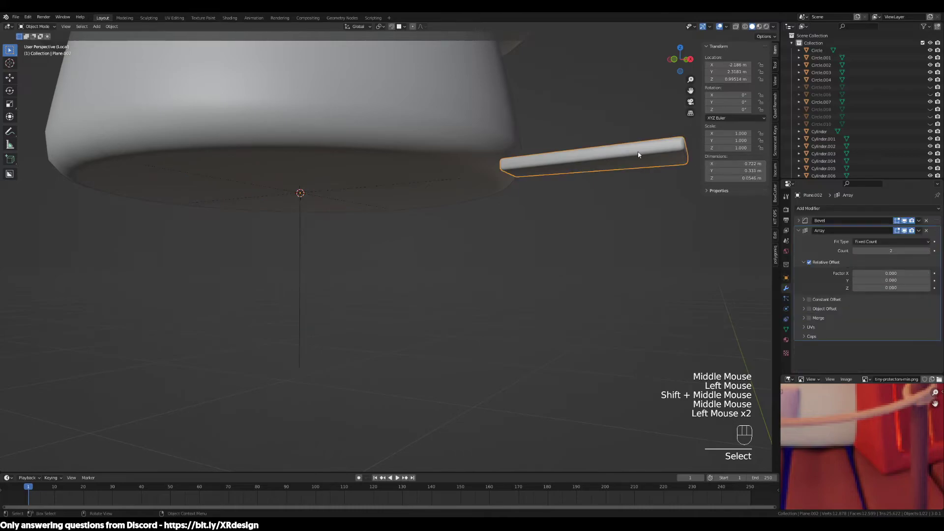
left_click(299, 219)
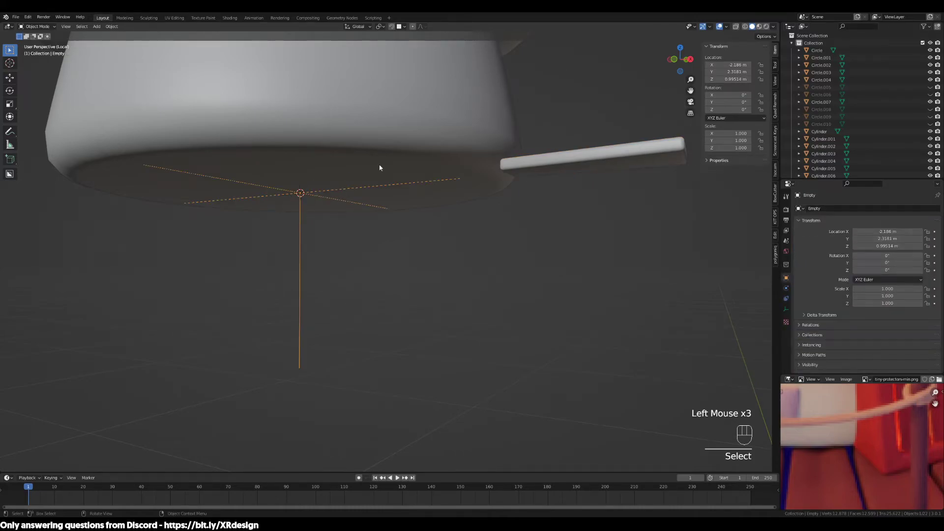
Set the Array count of the plank to 36.
left_click(608, 157)
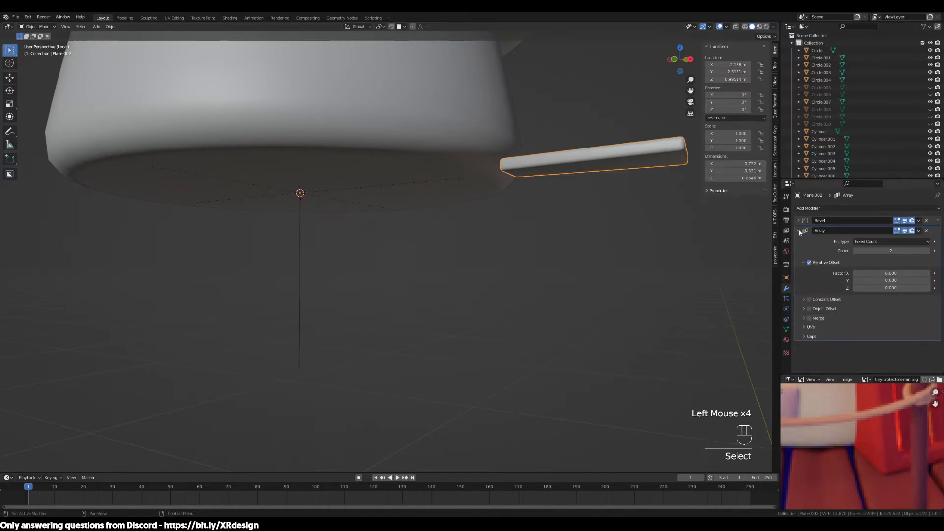
left_click(927, 251)
left_click(927, 251)
left_click(927, 250)
left_click(927, 251)
left_click(927, 251)
left_click(927, 251)
left_click(927, 251)
left_click(927, 251)
left_click(927, 250)
scroll(861, 447, "down", 3)
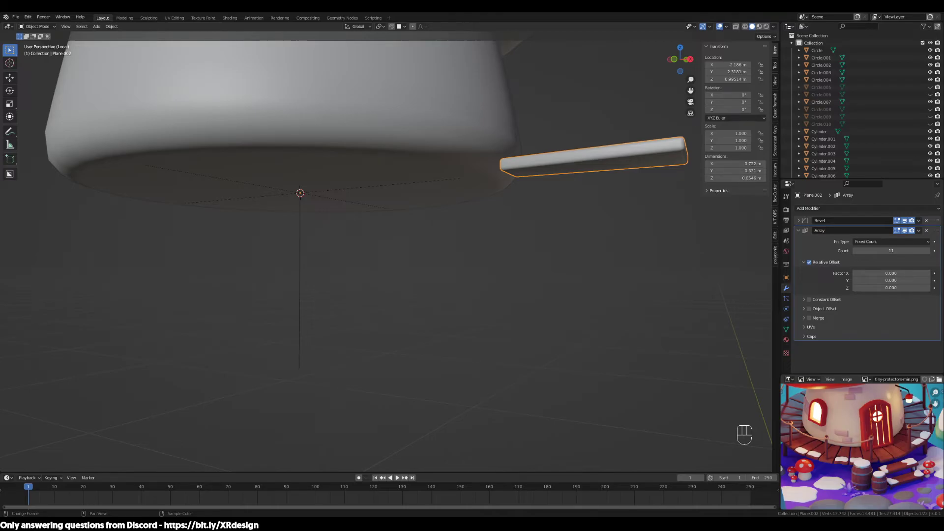
left_click(902, 249)
type("36")
key("Return")
Enable Object Offset on the plank's Array modifier and assign the Empty as its offset object.
scroll(505, 262, "down", 2)
middle_click_drag(505, 261, 448, 286)
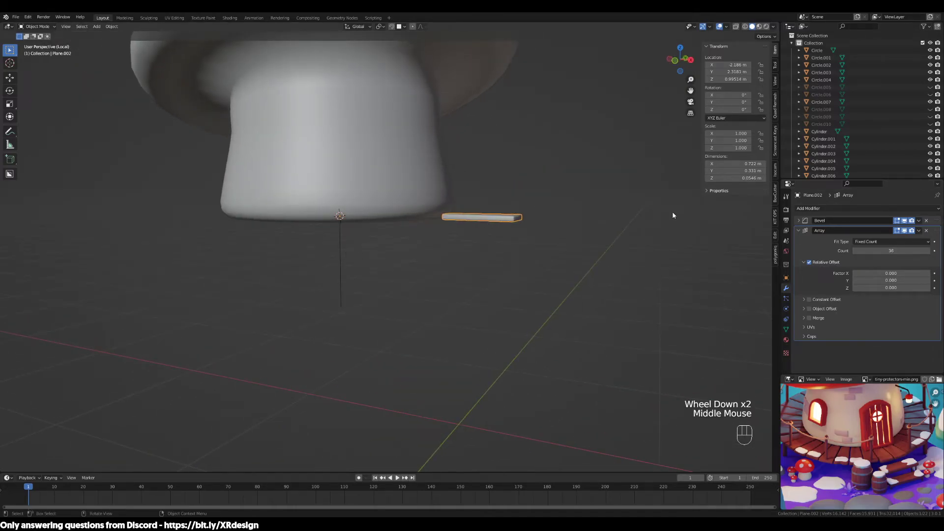
left_click(803, 309)
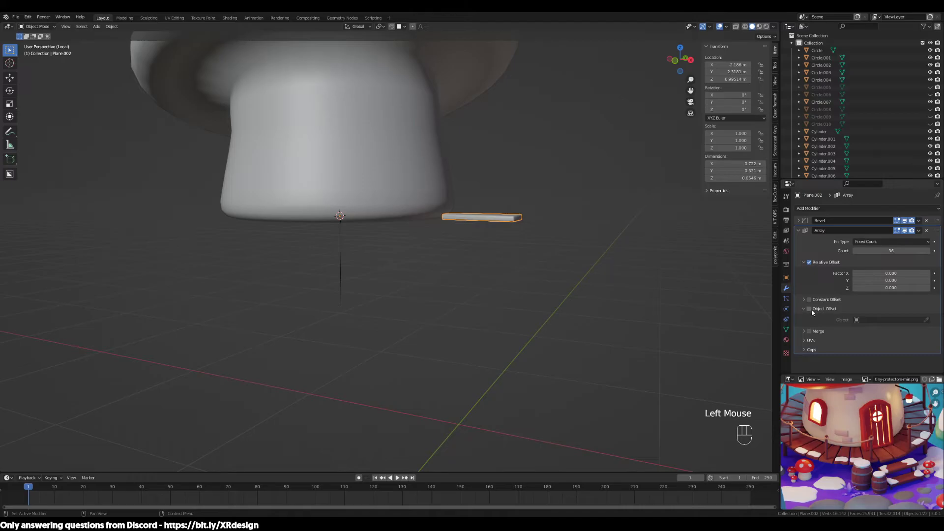
left_click(810, 310)
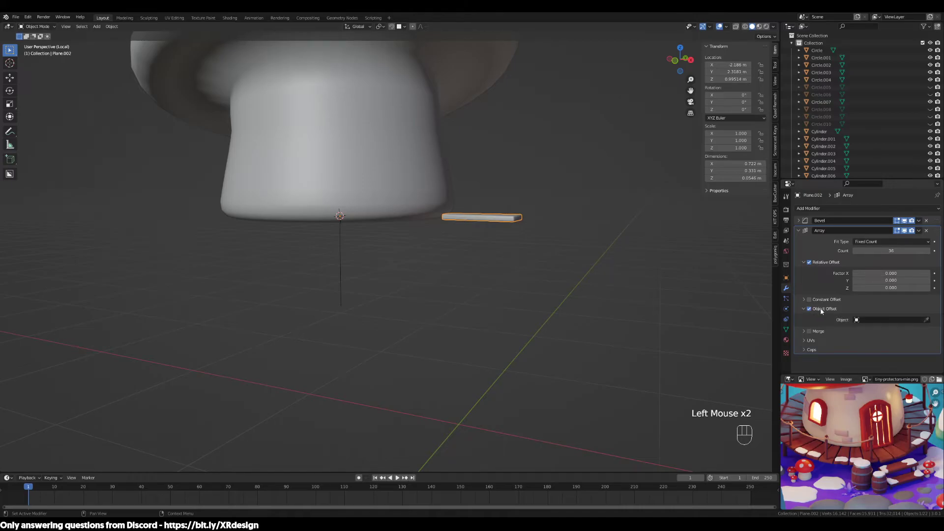
scroll(638, 267, "up", 2)
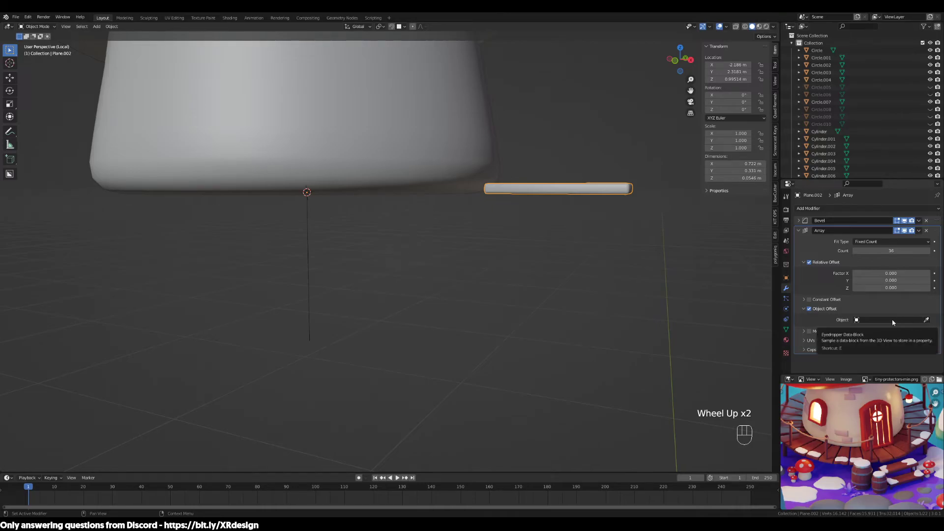
left_click(896, 321)
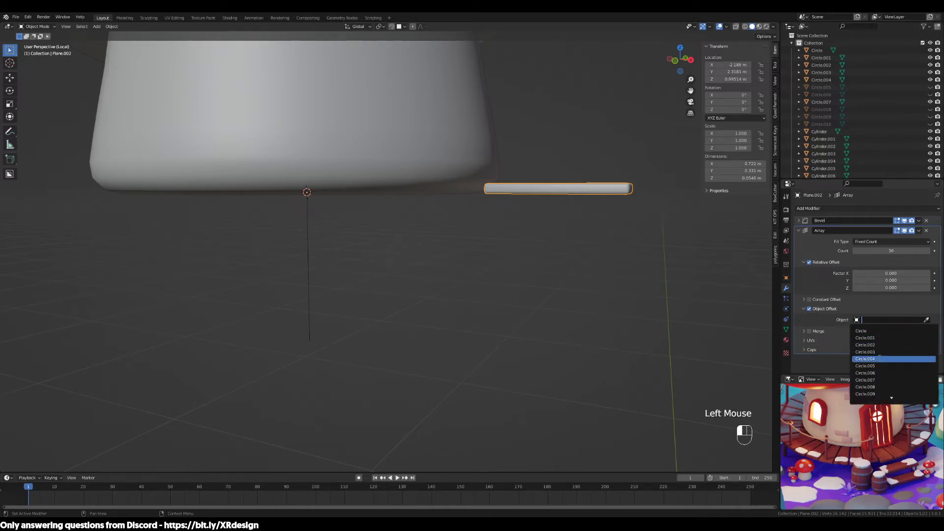
scroll(870, 405, "down", 5)
scroll(871, 402, "down", 5)
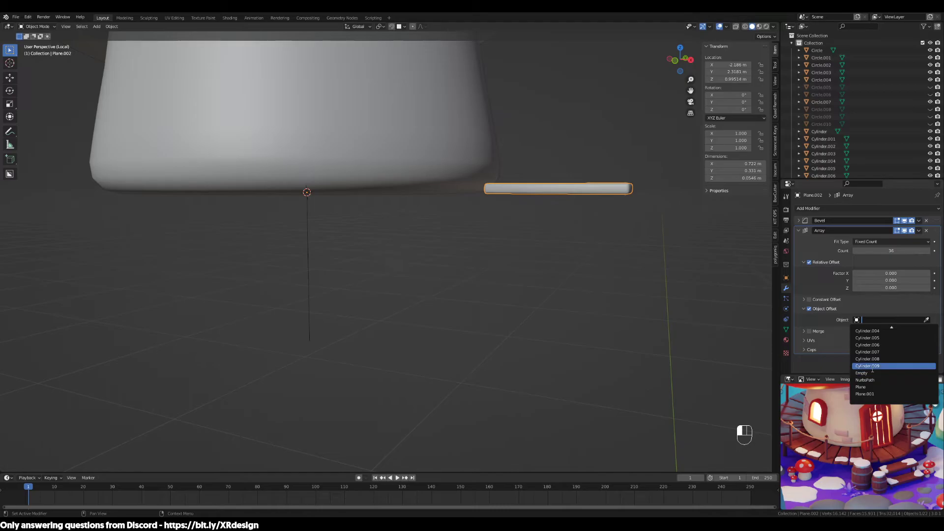
left_click(935, 320)
left_click(926, 319)
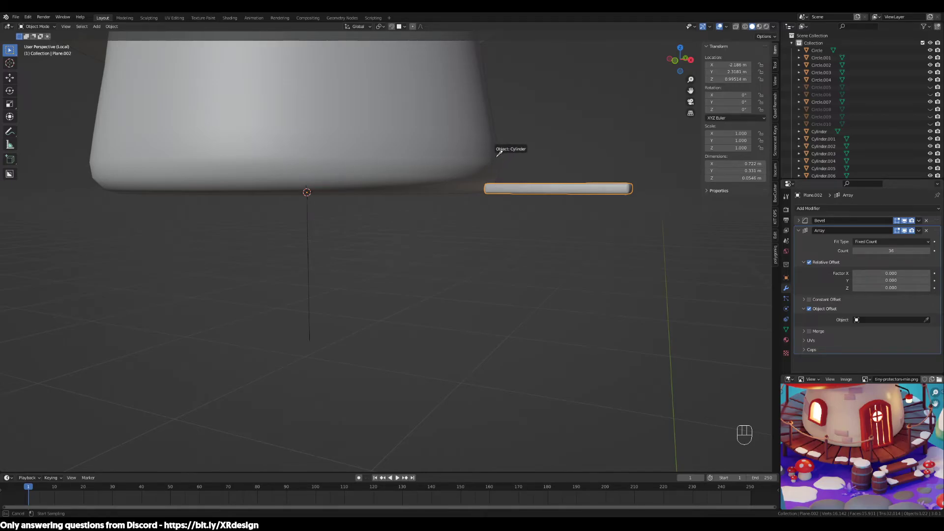
left_click(311, 223)
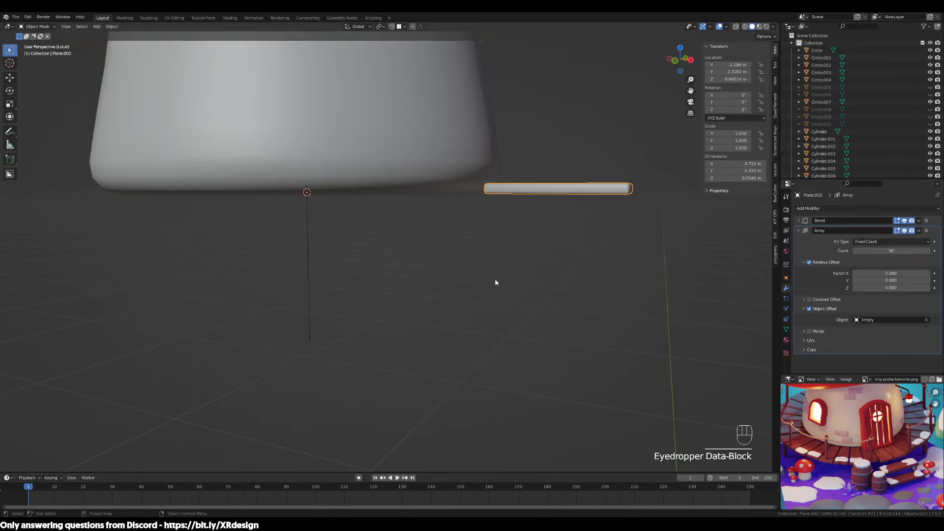
middle_click_drag(599, 291, 590, 298)
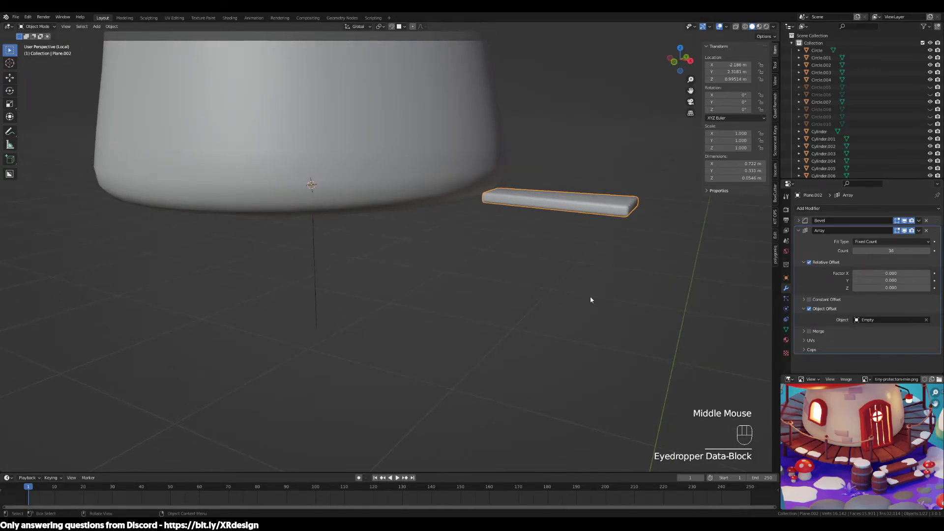
left_click(315, 261)
left_click(553, 207)
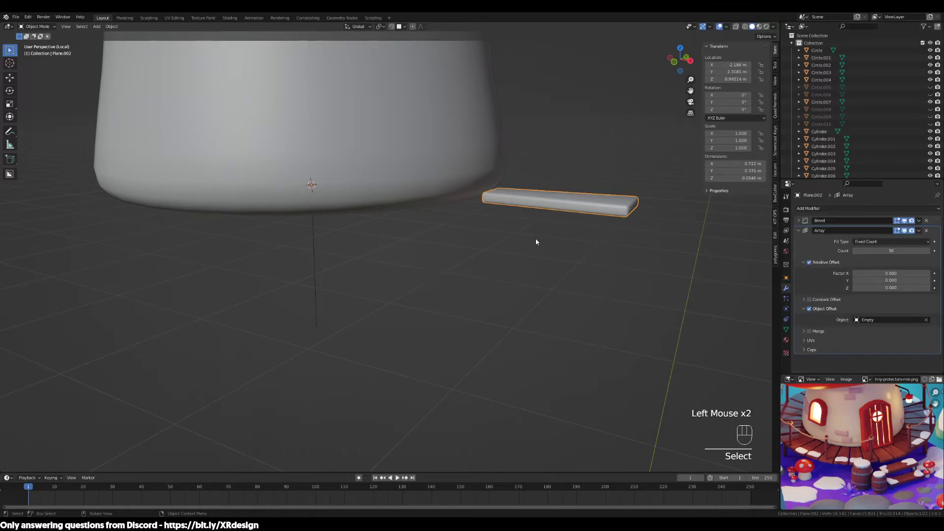
left_click(311, 249)
key("r")
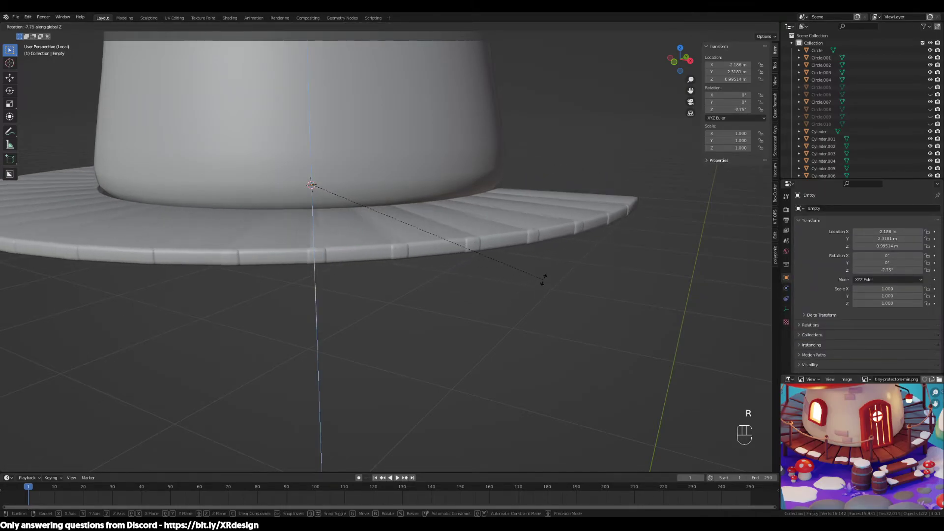
right_click(542, 291)
middle_click_drag(542, 293, 525, 289)
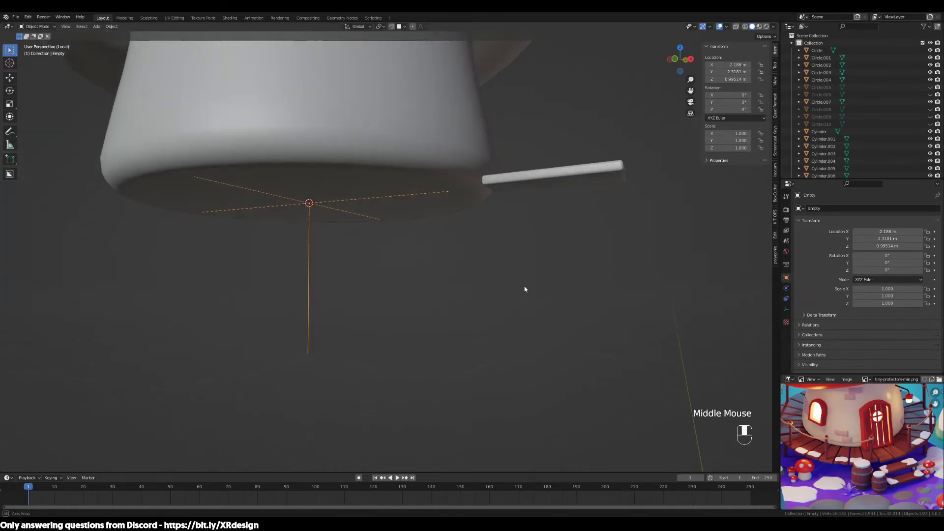
left_click_drag(432, 268, 266, 302)
left_click(556, 177)
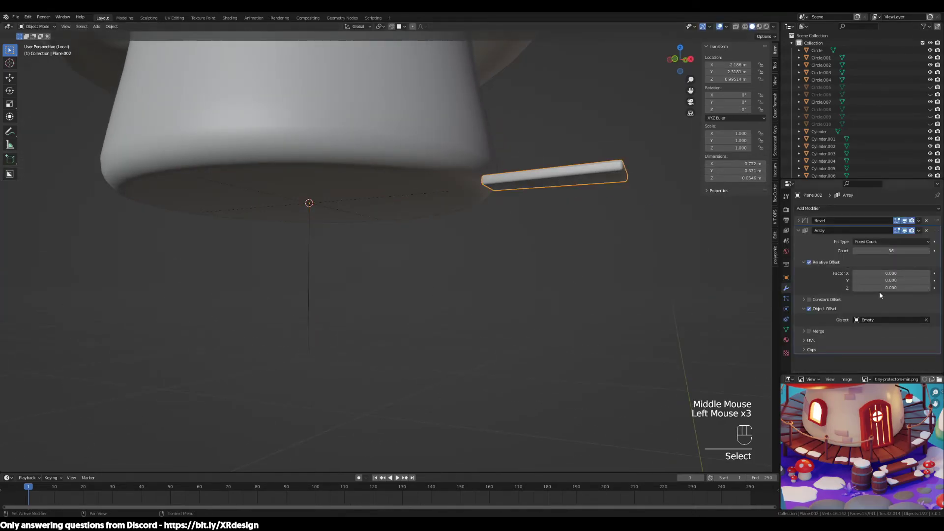
left_click_drag(303, 225, 406, 249)
middle_click_drag(406, 249, 452, 275)
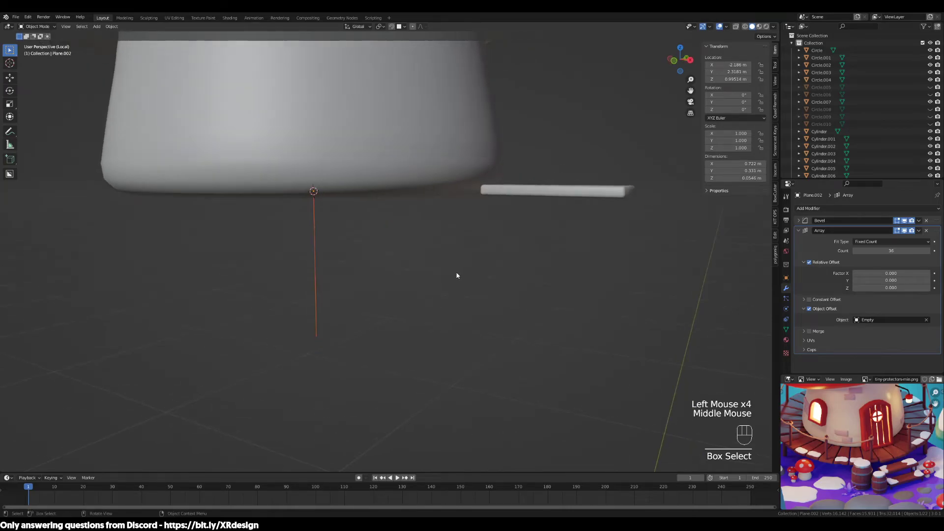
left_click(327, 267)
key("r")
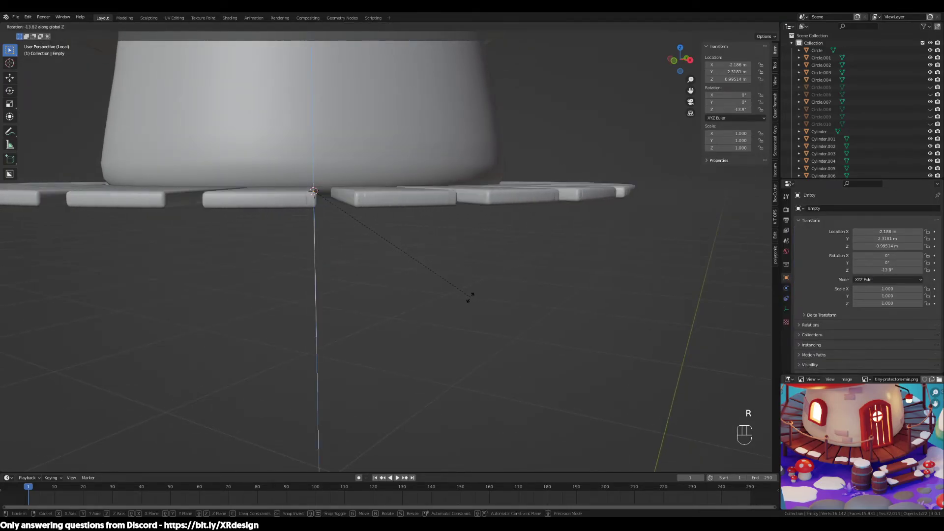
right_click(497, 291)
Try to rotate the empty by 360° about the global Z axis.
middle_click_drag(497, 291, 547, 309)
scroll(547, 309, "down", 2)
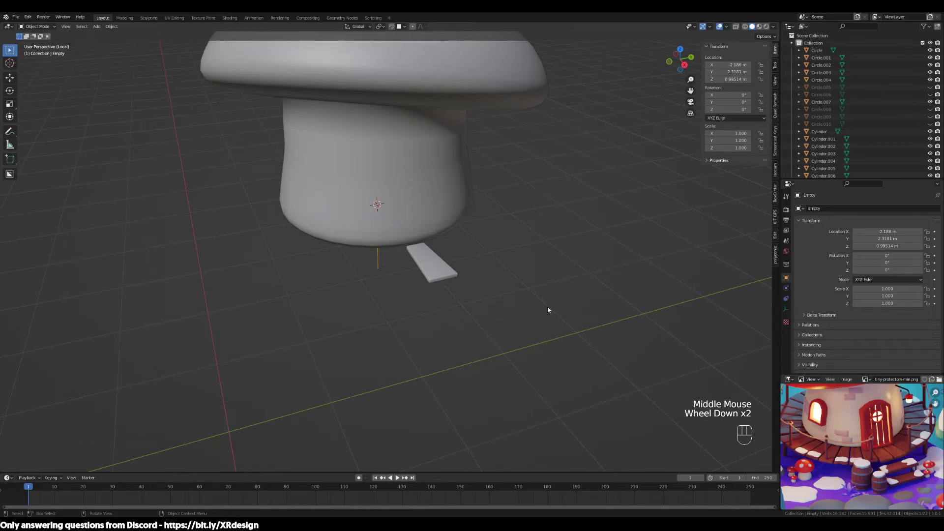
key("r")
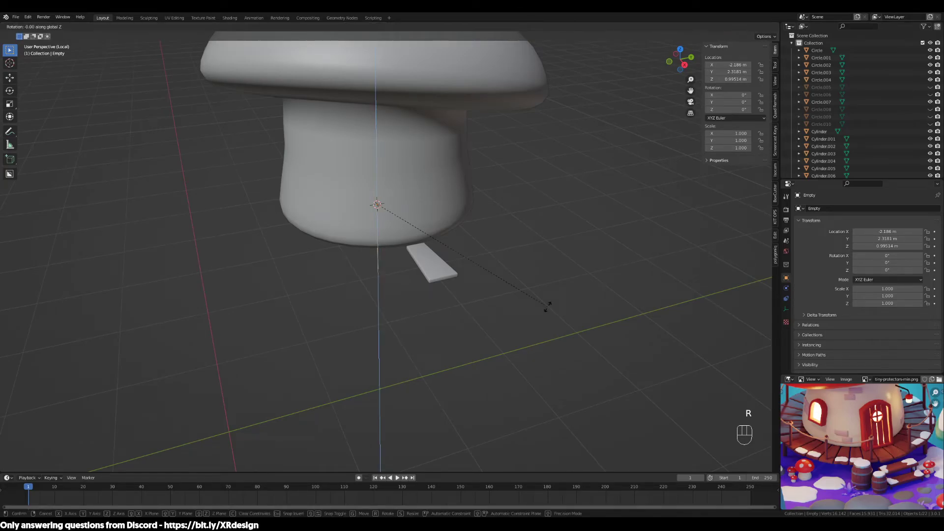
type("360")
scroll(547, 305, "up", 3)
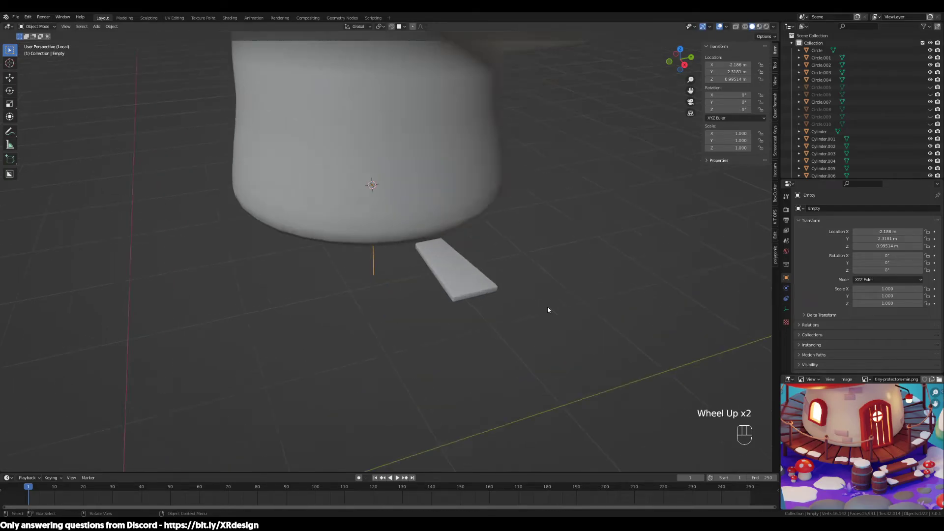
middle_click(578, 374)
key("r")
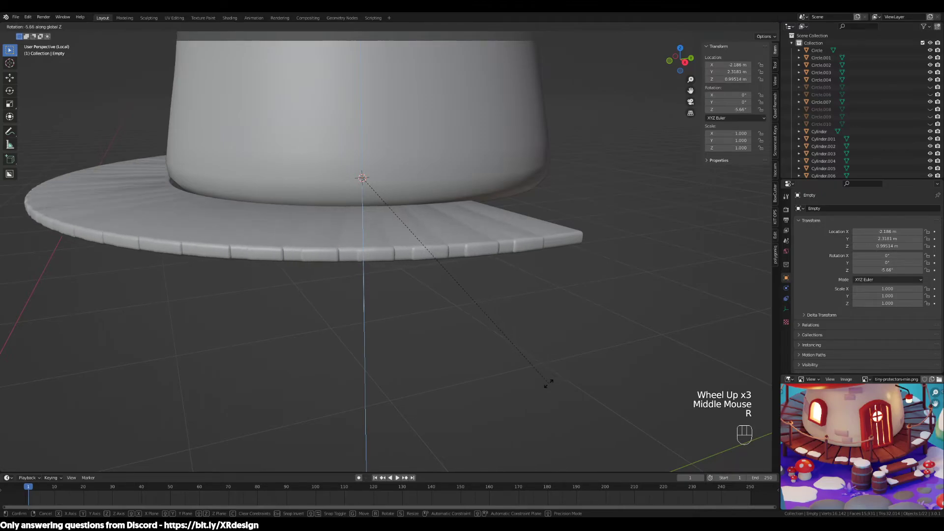
middle_click(548, 409)
Rotate the empty about the global Z axis to about -9.9° to fan the planks around the base.
key("r")
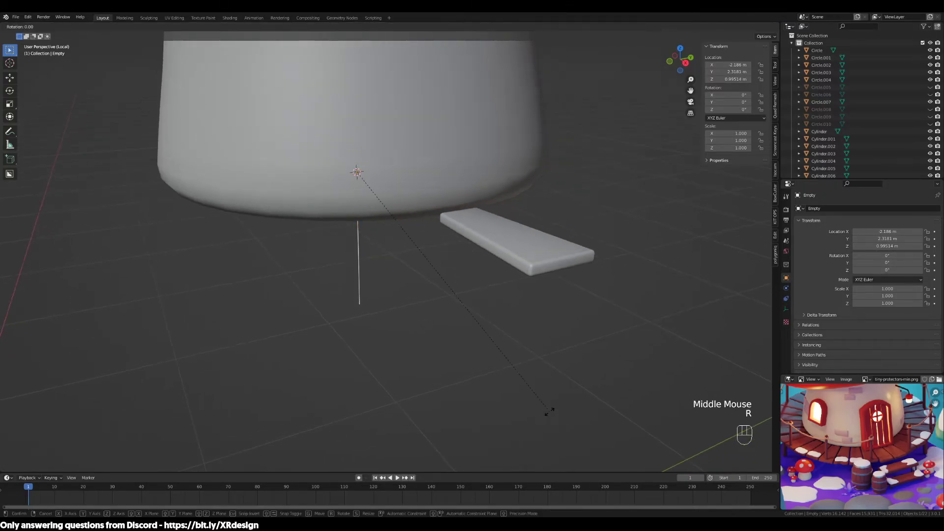
left_click(504, 439)
middle_click_drag(509, 438, 540, 422)
key("r")
key("z")
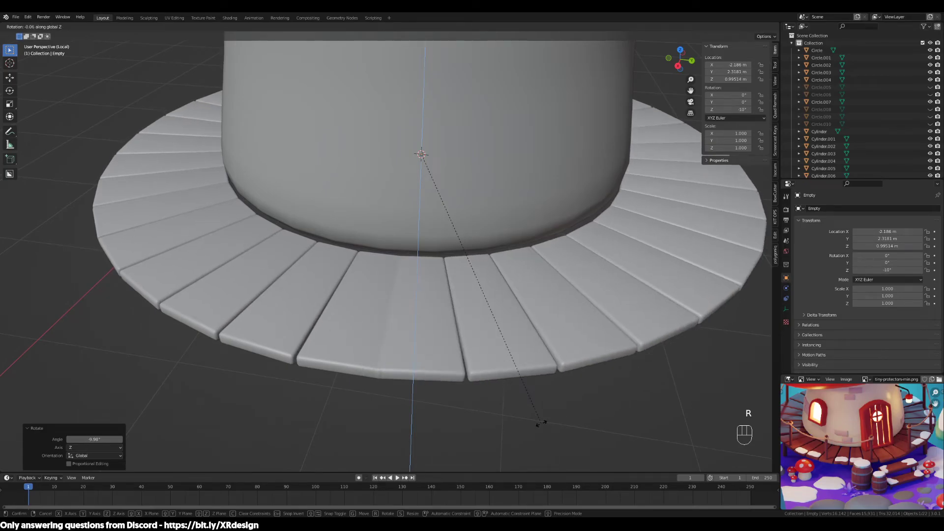
left_click(502, 400)
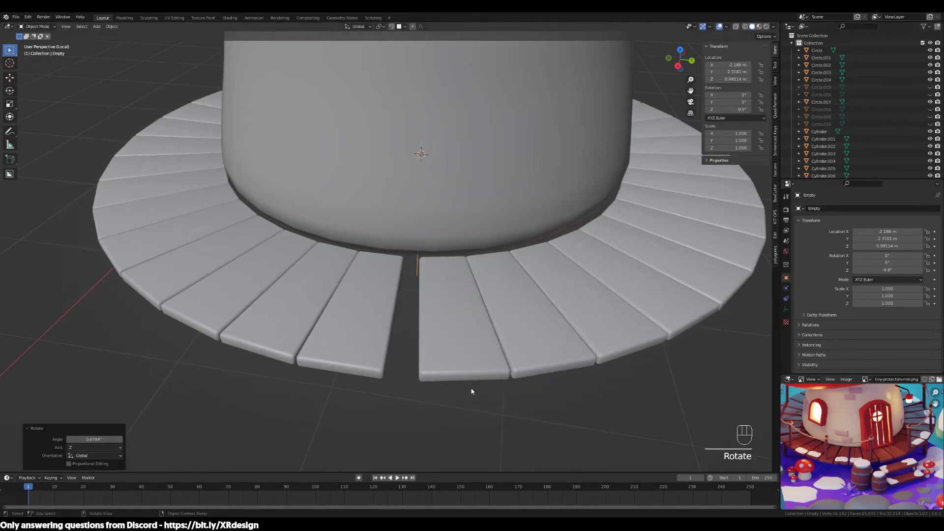
Try an Array count of 35 on the plank and set it back to 36.
left_click(375, 343)
left_click(855, 252)
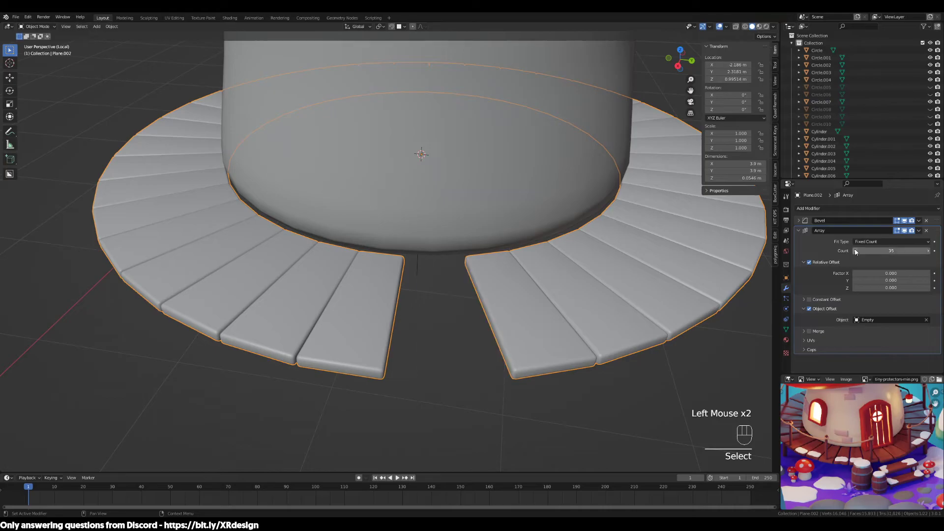
left_click(928, 251)
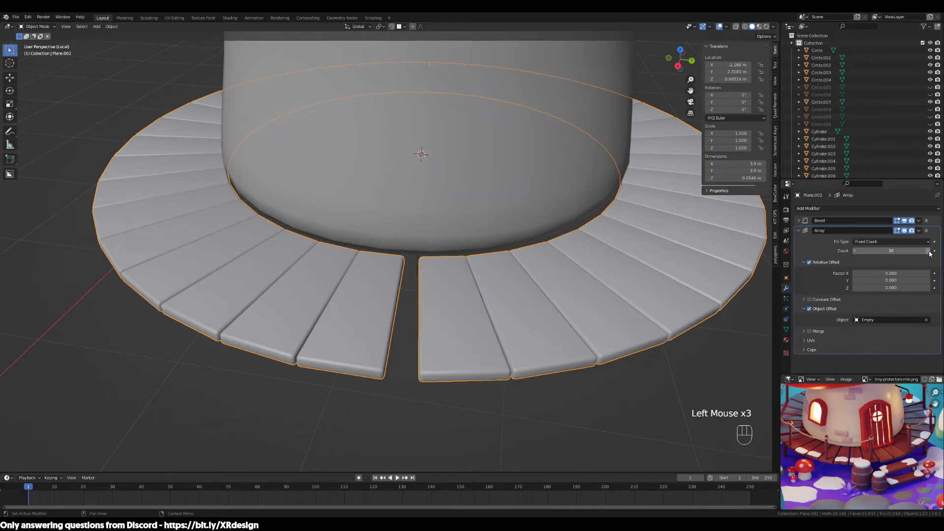
Open the plank's mesh for editing and select the long side face of the original plank.
key("Tab")
middle_click_drag(415, 307, 390, 292)
key("3")
left_click(378, 284)
scroll(380, 286, "up", 1)
scroll(379, 285, "up", 1)
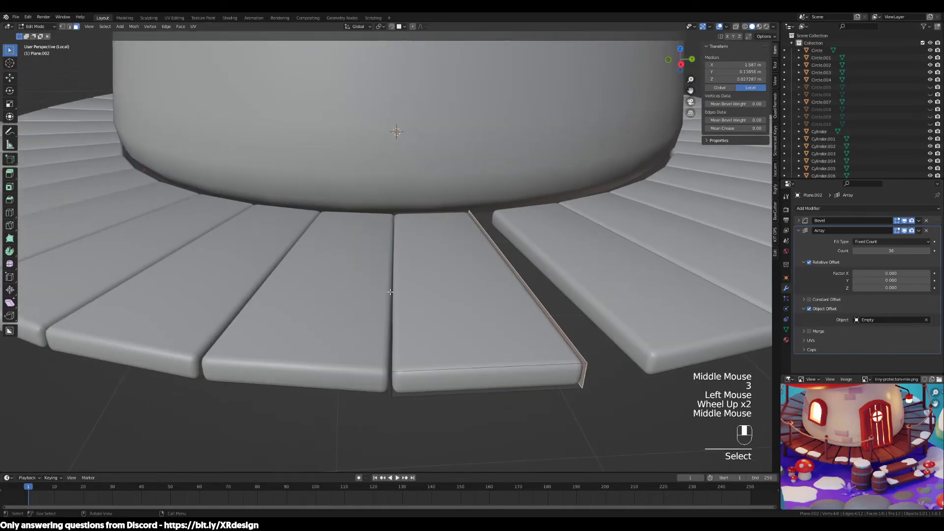
middle_click_drag(479, 285, 544, 309)
Try to narrow the whole plank mesh by scaling it along the global Y axis.
key("a")
scroll(470, 291, "down", 2)
scroll(416, 351, "down", 1)
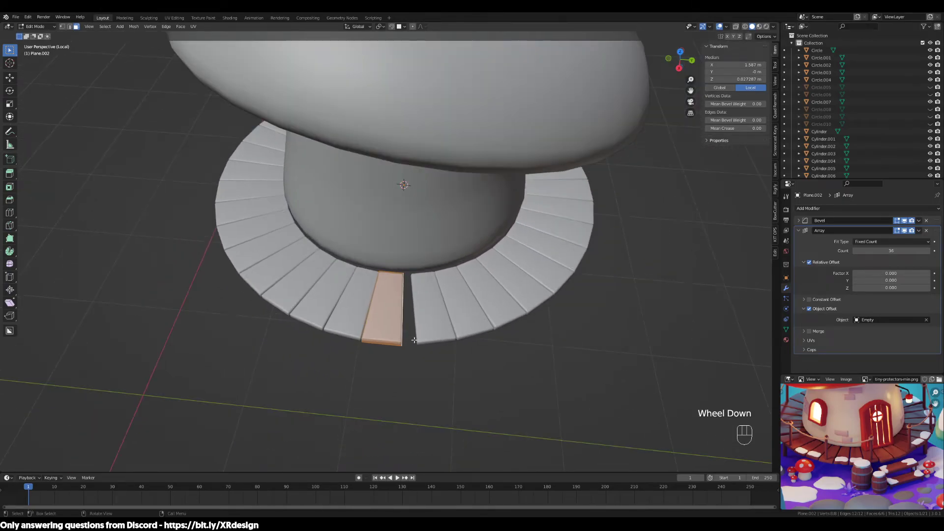
key("s")
key("s")
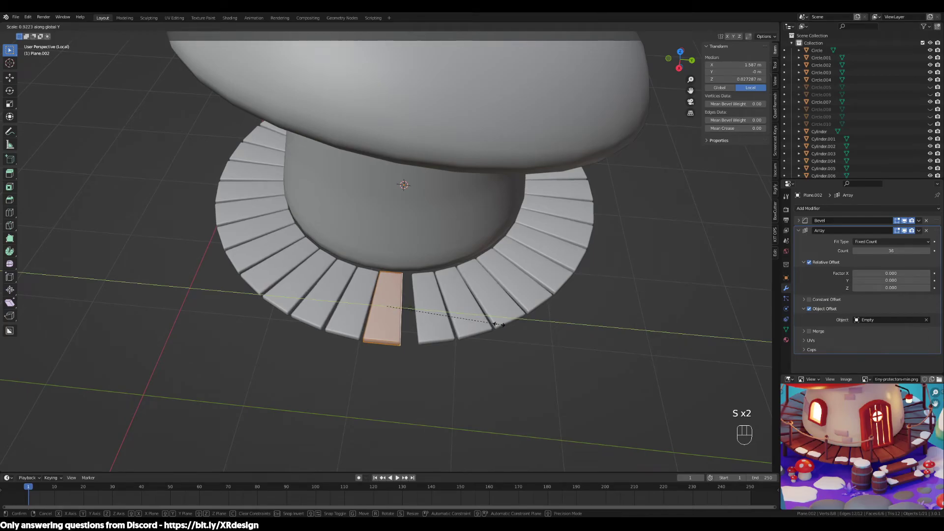
left_click(496, 324)
key("Tab")
Scale the whole plank mesh down slightly along the global Y axis to widen the gaps between planks.
middle_click_drag(499, 326, 528, 303)
scroll(585, 301, "up", 1)
scroll(586, 301, "up", 1)
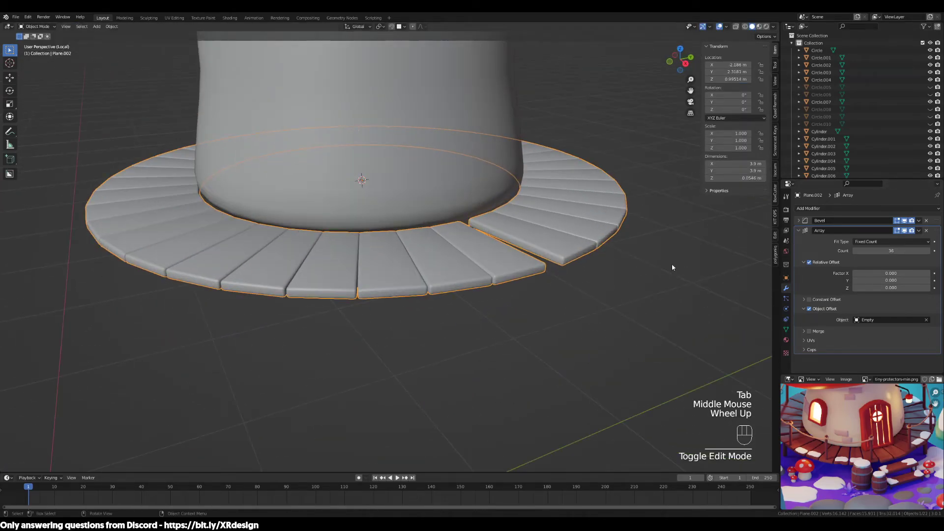
middle_click_drag(706, 260, 611, 305)
scroll(508, 295, "up", 1)
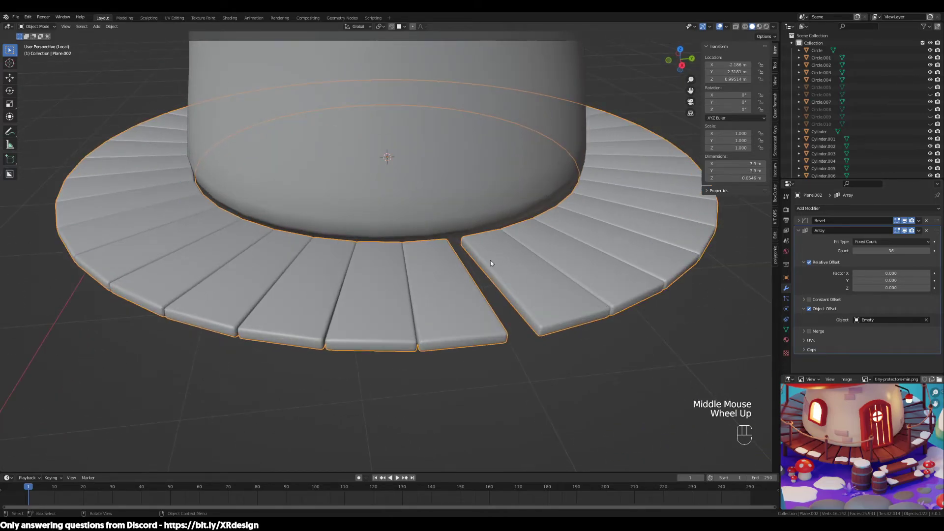
key("Tab")
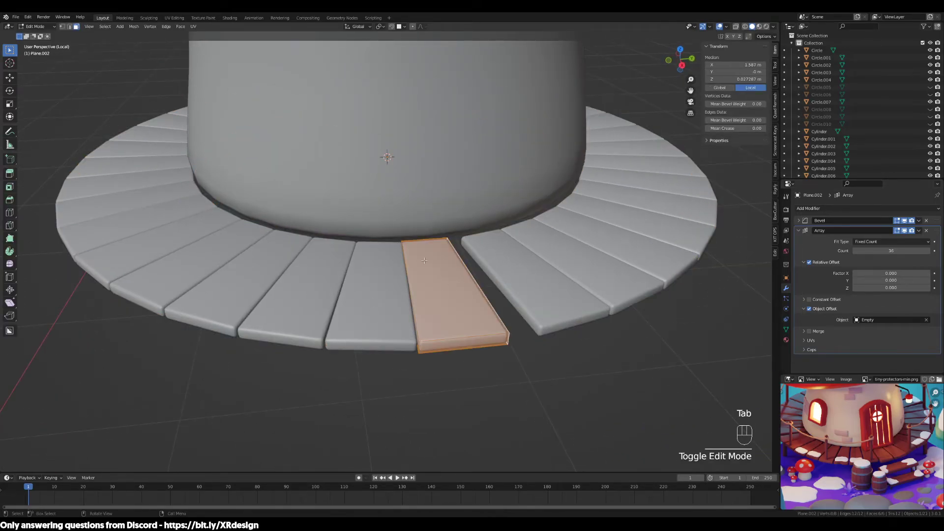
key("s")
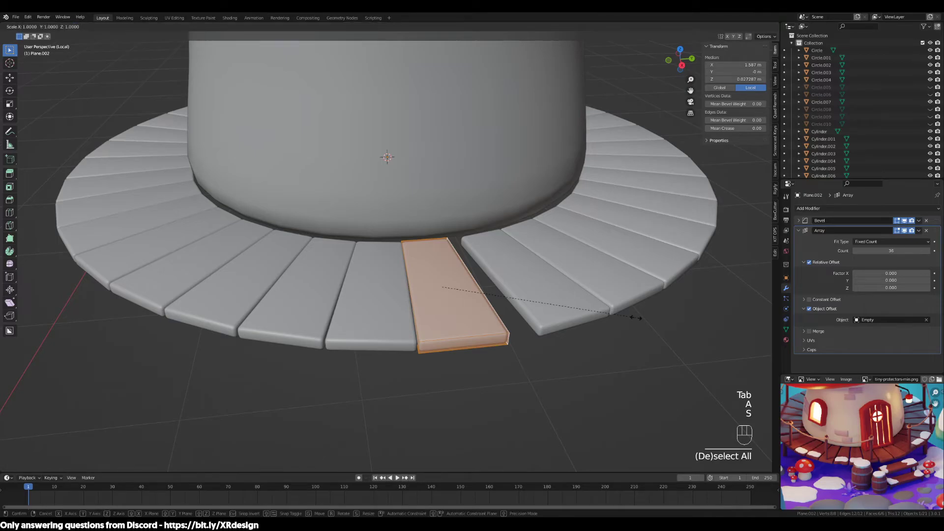
right_click(467, 292)
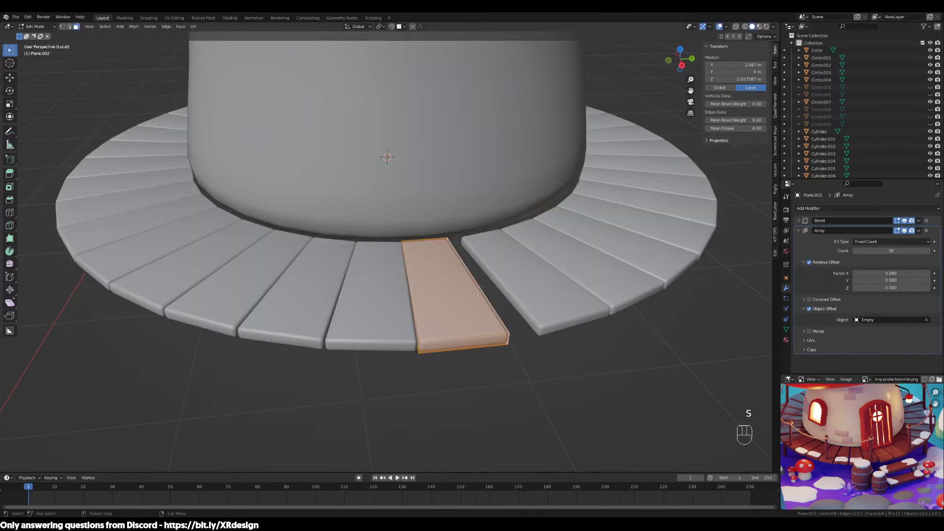
key("s")
key("y")
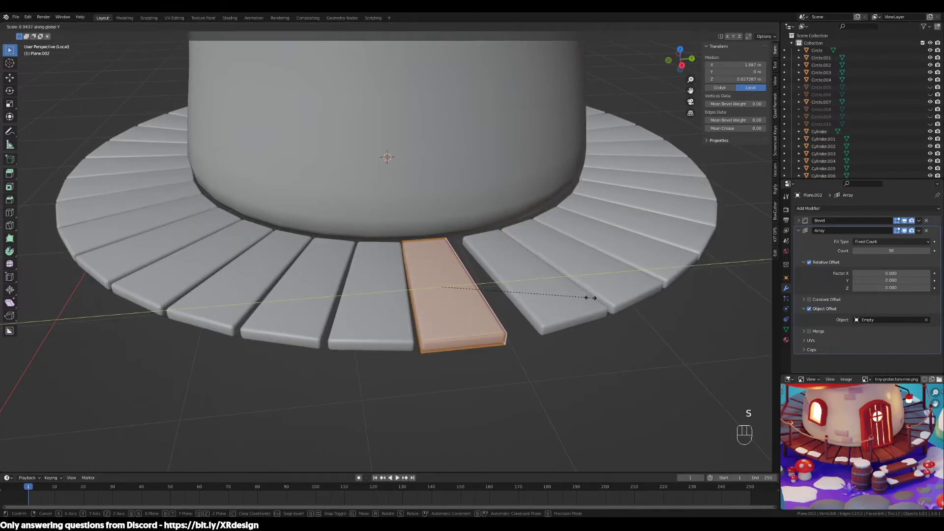
left_click(585, 296)
middle_click_drag(584, 296, 492, 300)
key("Tab")
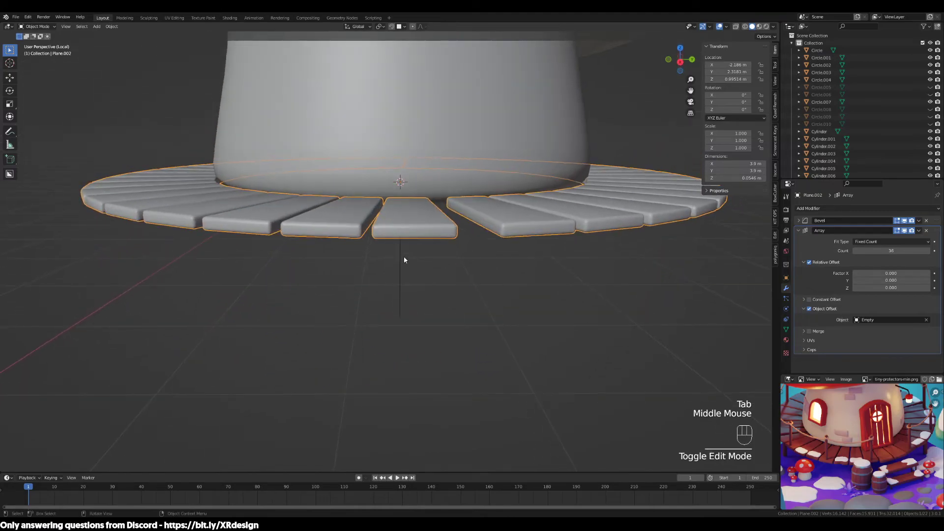
Rotate the empty about the global Z axis to -10° so the planks form an even ring.
left_click(397, 256)
middle_click_drag(398, 256, 647, 265)
left_click_drag(482, 272, 386, 292)
middle_click_drag(568, 280, 592, 311)
key("r")
key("z")
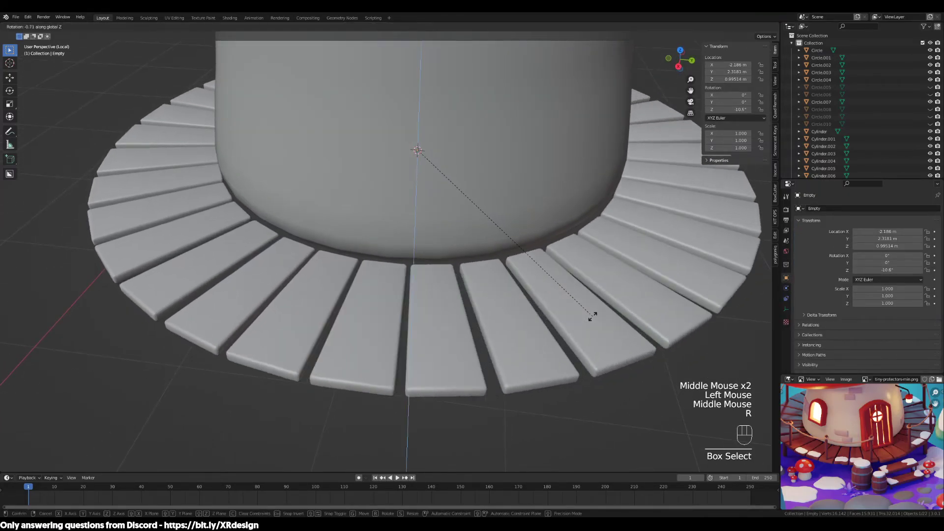
key("shift")
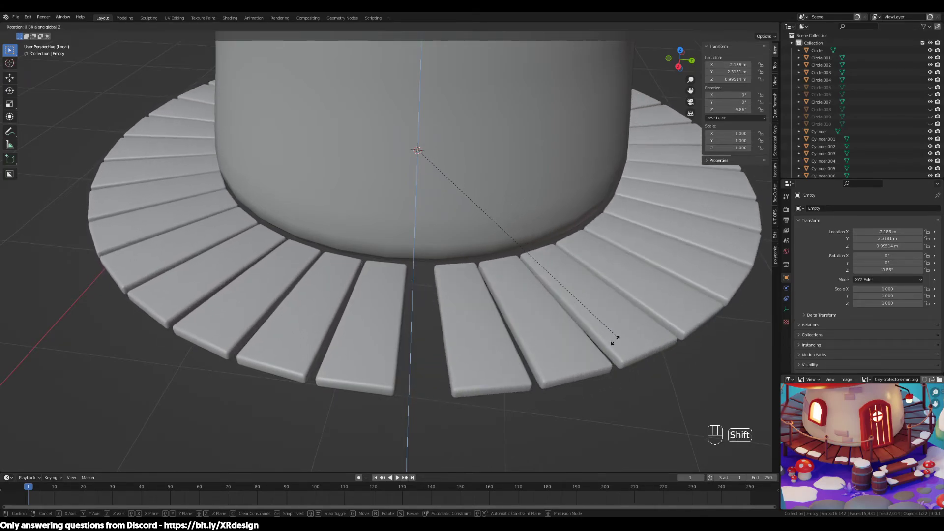
left_click(635, 387)
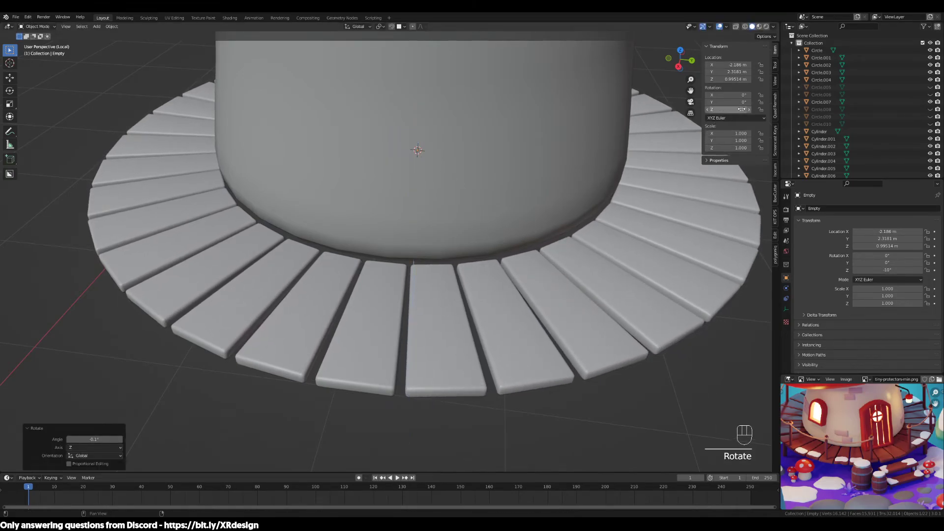
middle_click_drag(603, 248, 659, 271)
left_click(551, 166)
middle_click_drag(551, 166, 548, 252)
left_click(347, 253)
key("r")
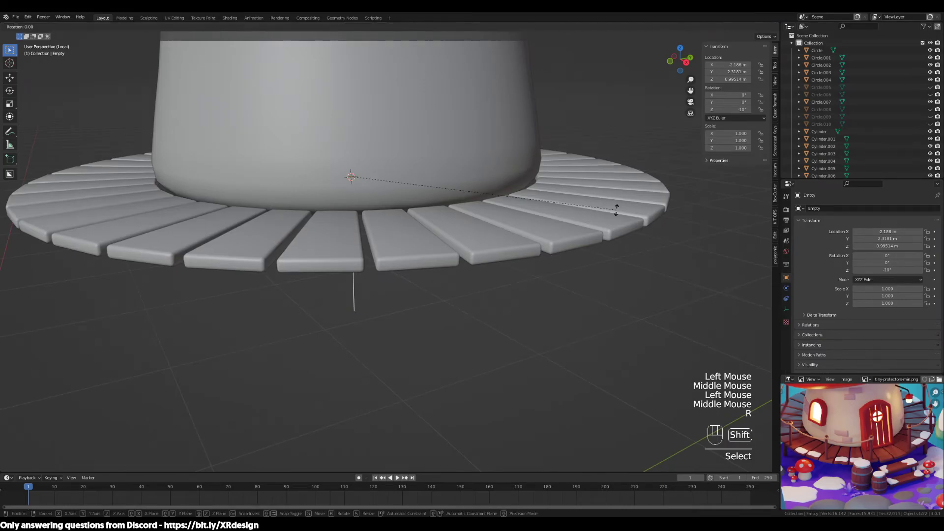
right_click(654, 226)
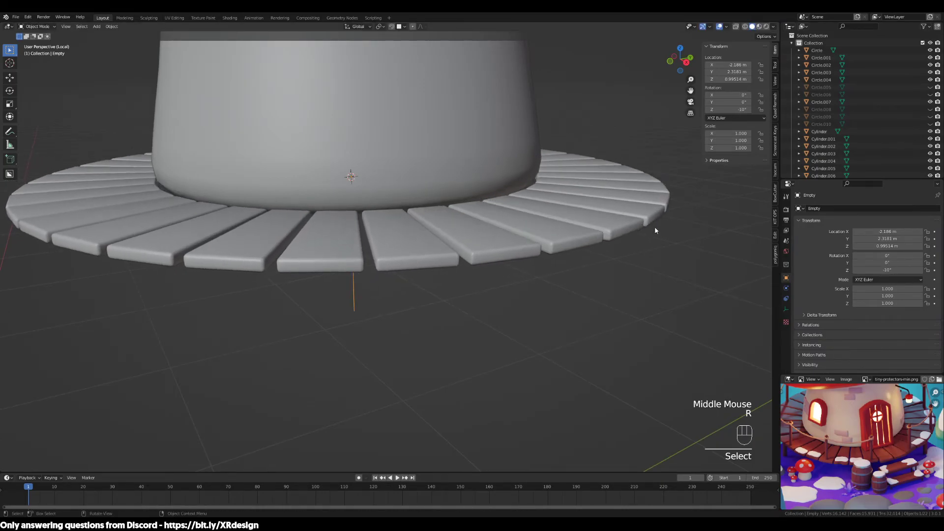
Check the plank ring from below and around the base, and exit local view to show the full scene.
middle_click_drag(654, 227, 596, 287)
scroll(521, 291, "down", 3)
middle_click_drag(521, 294, 522, 246)
left_click(444, 287)
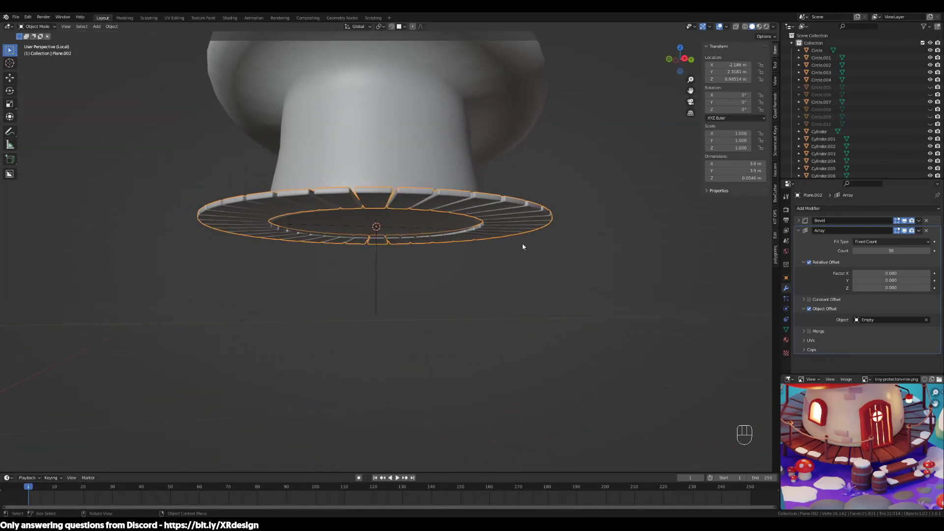
left_click(356, 181)
middle_click_drag(356, 181, 398, 248)
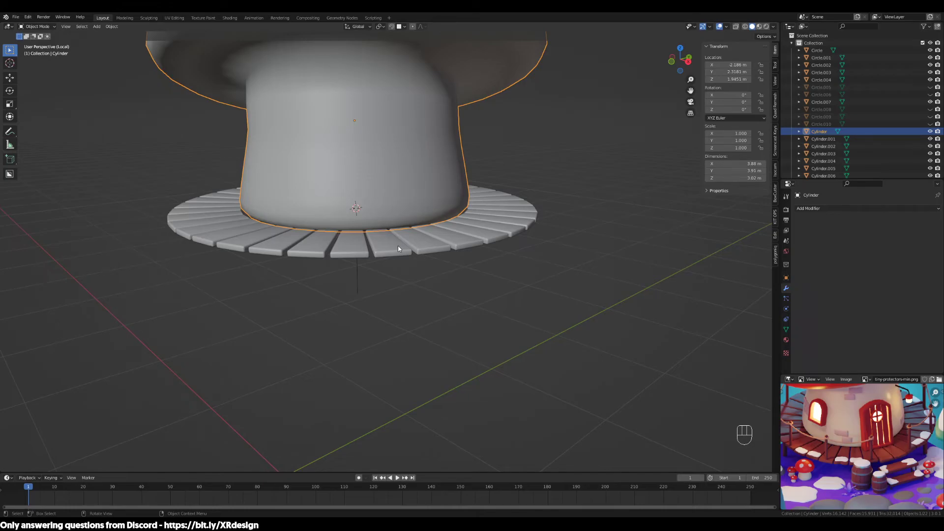
key("KP_Divide")
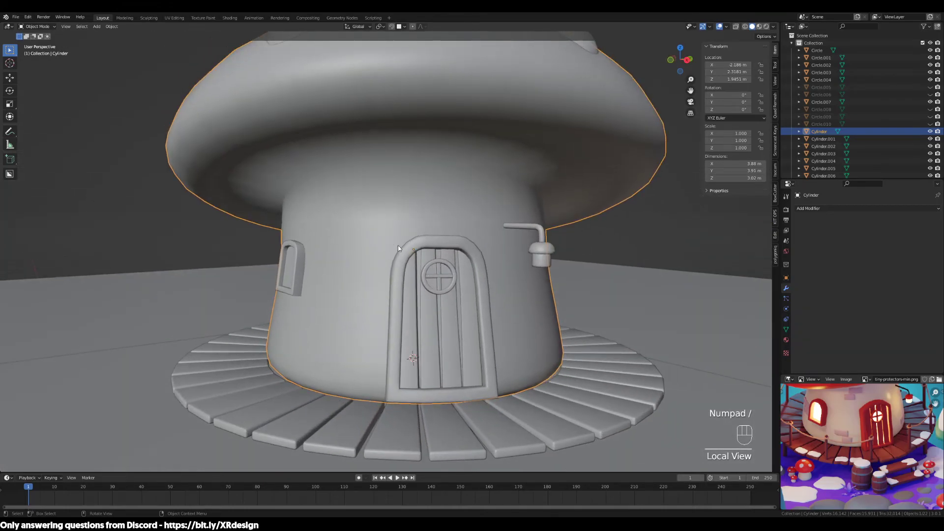
Select the whole mushroom house with its plank deck, excluding the ground, and raise it along the global Z axis.
scroll(391, 213, "down", 2)
middle_click_drag(392, 200, 546, 147)
left_click_drag(583, 114, 255, 341)
middle_click_drag(380, 297, 472, 300)
mouse_move(578, 139)
left_mouse_down()
mouse_move(499, 205)
mouse_move(196, 320)
left_mouse_up()
left_click_drag(605, 153, 557, 357, "ctrl")
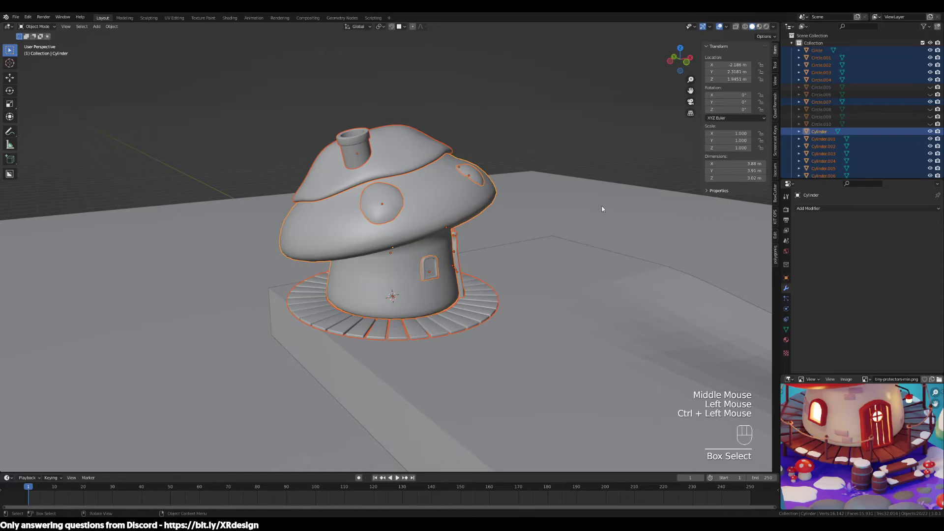
middle_click_drag(570, 258, 502, 335)
scroll(525, 318, "up", 2)
key("g")
key("z")
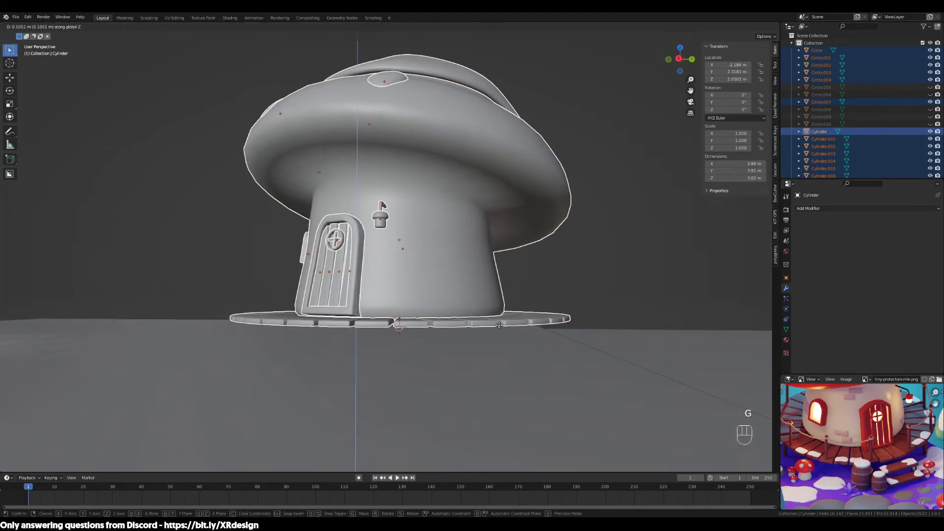
left_click(493, 310)
Raise the selected house and deck about 0.05 m further along the global Z axis.
scroll(493, 309, "down", 2)
middle_click_drag(512, 341, 455, 387)
key("g")
key("z")
left_click(485, 344)
Examine the deck posts in the reference image and place the 3D cursor on a plank's outer end near the door.
scroll(546, 390, "down", 3)
scroll(479, 346, "up", 3)
scroll(451, 332, "up", 2)
scroll(882, 481, "up", 2)
middle_click_drag(882, 481, 829, 429)
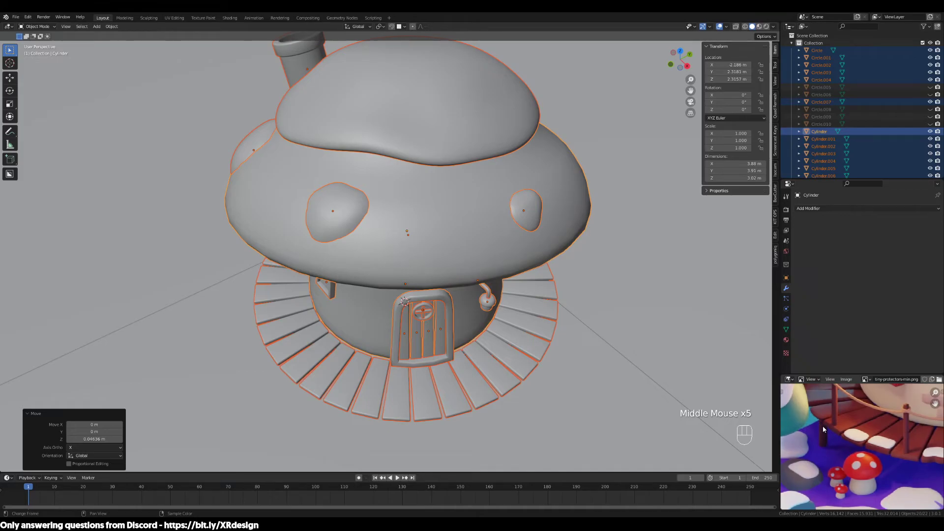
middle_click_drag(393, 413, 363, 369)
left_click(433, 361)
right_click_drag(439, 396, 441, 392, "shift")
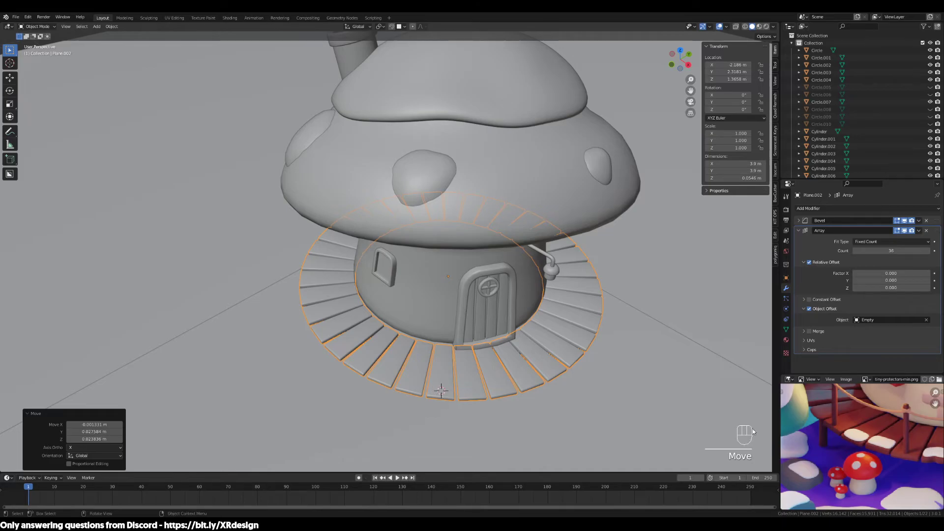
middle_click_drag(855, 450, 836, 445)
middle_click_drag(904, 451, 821, 467)
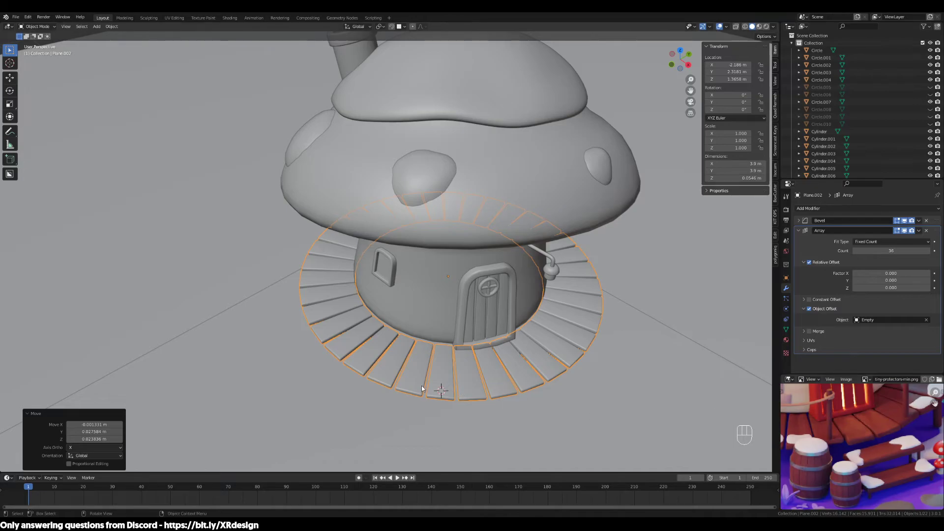
right_click_drag(440, 391, 440, 388, "shift")
Add a cylinder with 8 vertices at the 3D cursor on the deck's edge.
key("shift+a")
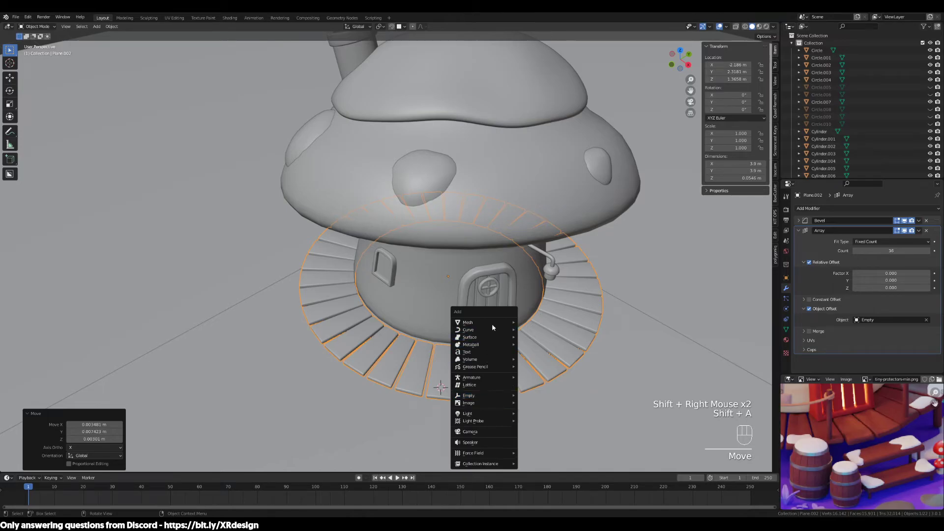
mouse_move(487, 322)
left_click(537, 359)
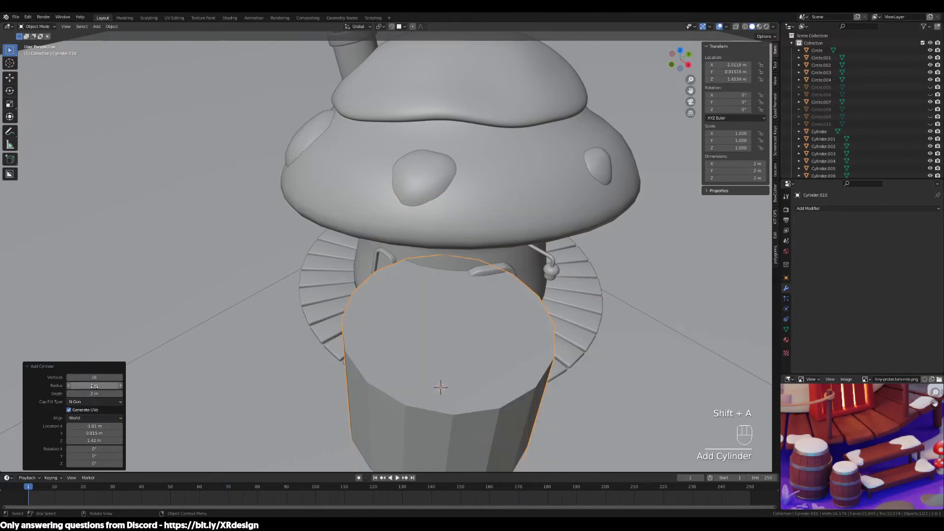
type("8")
key("Return")
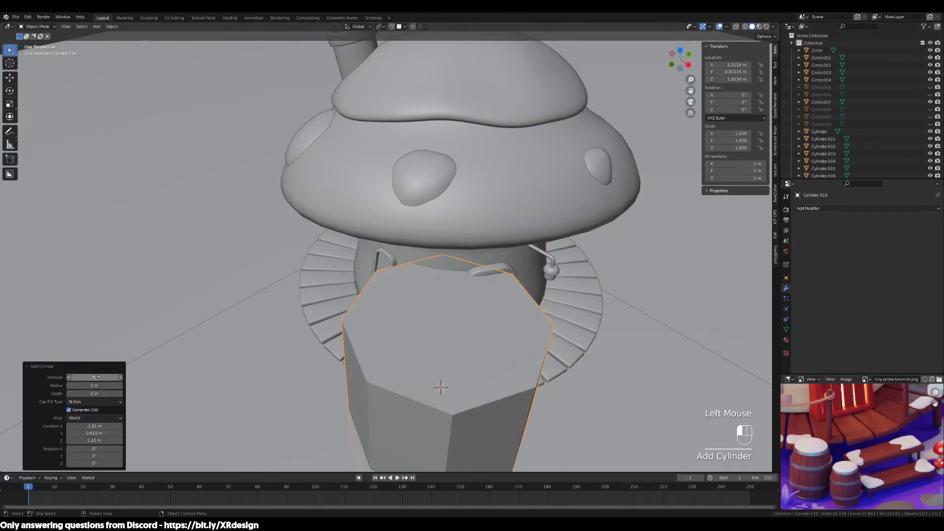
Scale the new cylinder down uniformly to 0.124.
scroll(520, 383, "down", 3)
middle_click_drag(632, 354, 662, 298)
key("s")
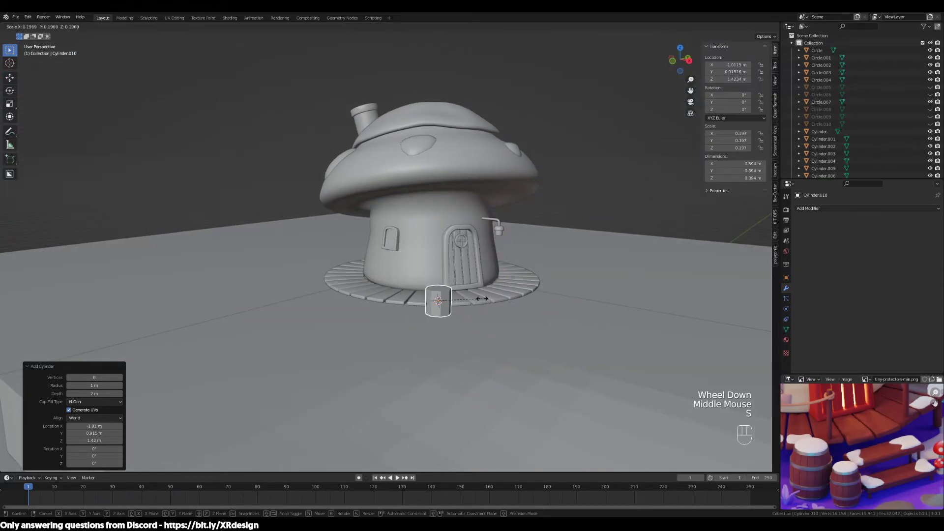
left_click(466, 301)
scroll(466, 301, "up", 2)
middle_click_drag(637, 338, 503, 365, "shift")
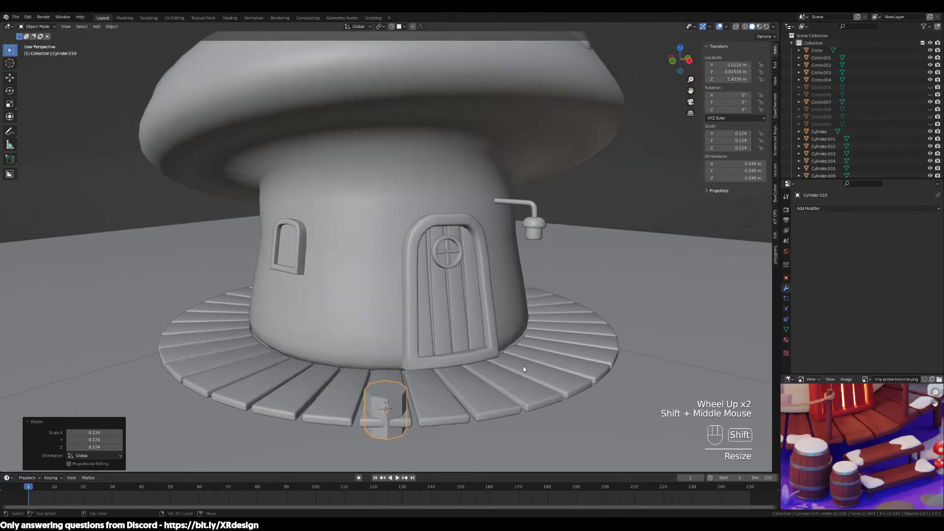
Shrink the cylinder uniformly to a scale of about 0.043 and stretch it along Z to about 0.238 to form a post.
key("s")
left_click(462, 400)
middle_click_drag(473, 450, 496, 348, "shift")
key("s")
key("z")
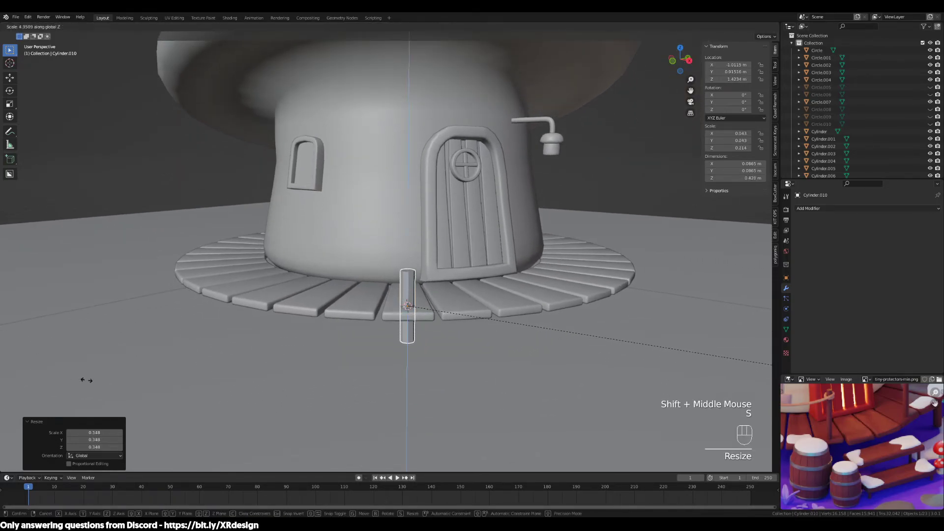
left_click(142, 362)
Lower the post about 0.227 m along Z beneath the plank and scale it uniformly by about 0.9.
key("g")
key("z")
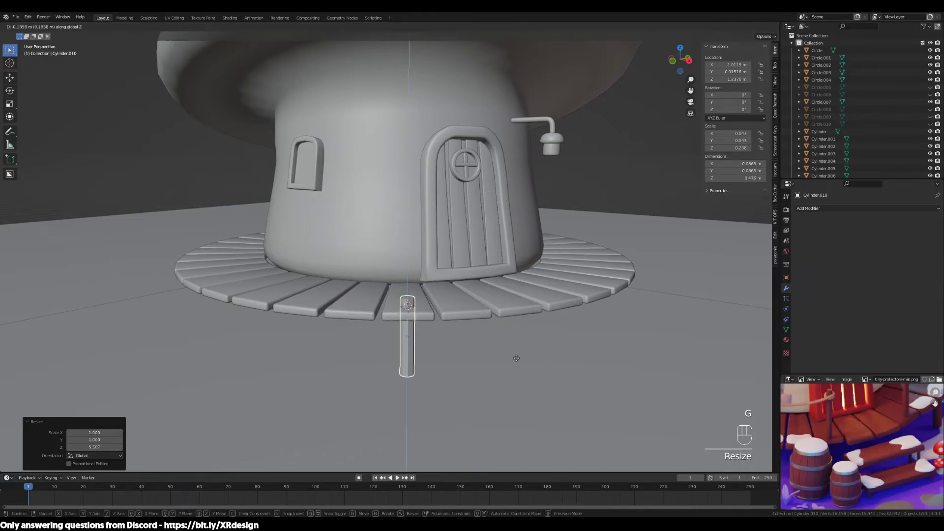
left_click(518, 363)
middle_click_drag(518, 364, 495, 367)
key("s")
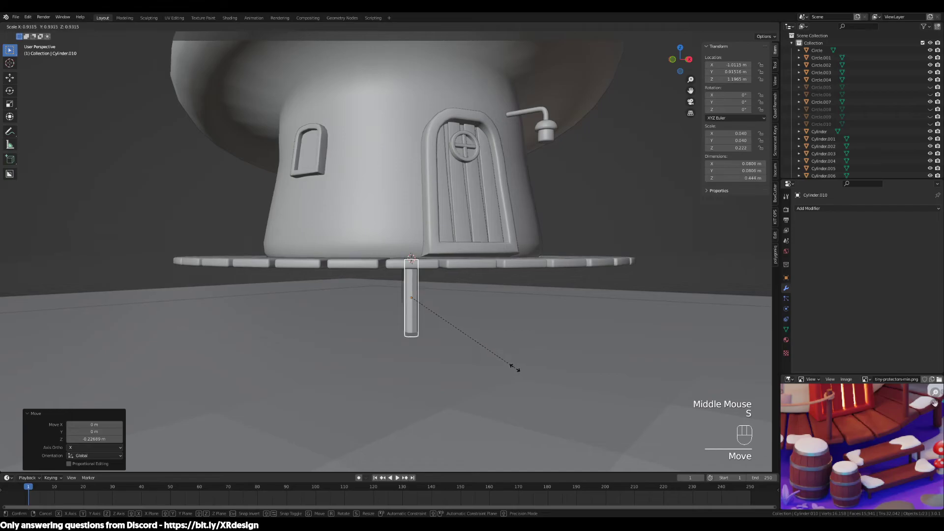
left_click(514, 369)
middle_click_drag(514, 370, 509, 389)
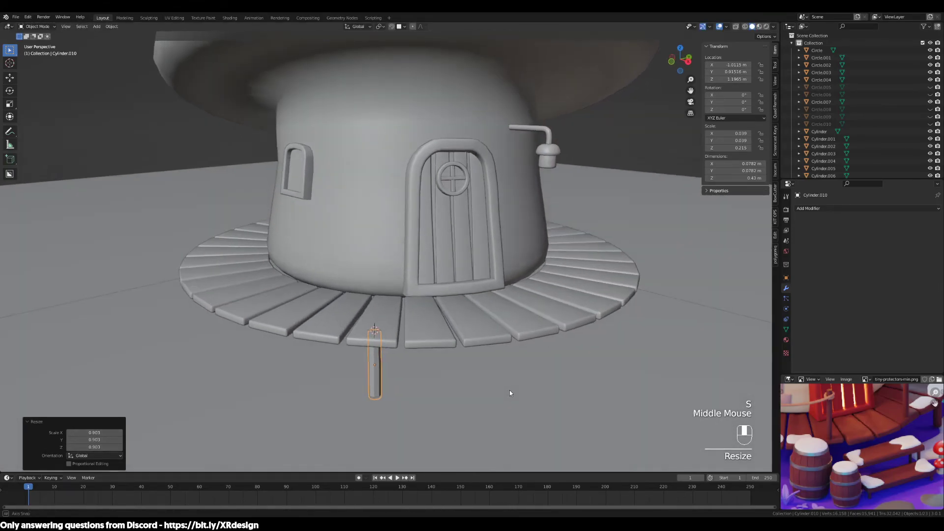
left_click(379, 357)
left_click(379, 362)
left_click(377, 396)
middle_click_drag(376, 396, 393, 362)
left_click(383, 345)
key("3")
left_click(389, 356)
Examine the deck's support posts and rope railing in the reference image, with the post back in Object Mode.
scroll(408, 320, "up", 2)
scroll(880, 414, "down", 3)
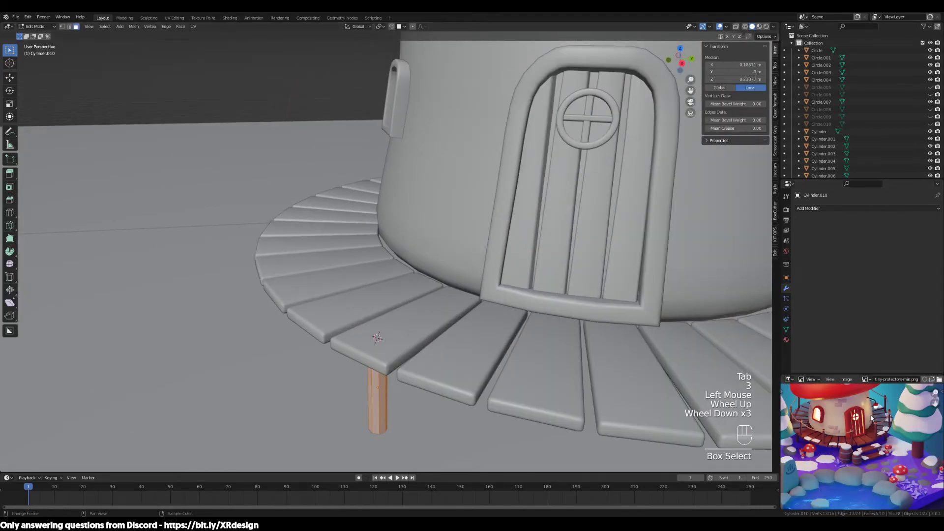
middle_click_drag(892, 422, 857, 465)
scroll(880, 432, "up", 2)
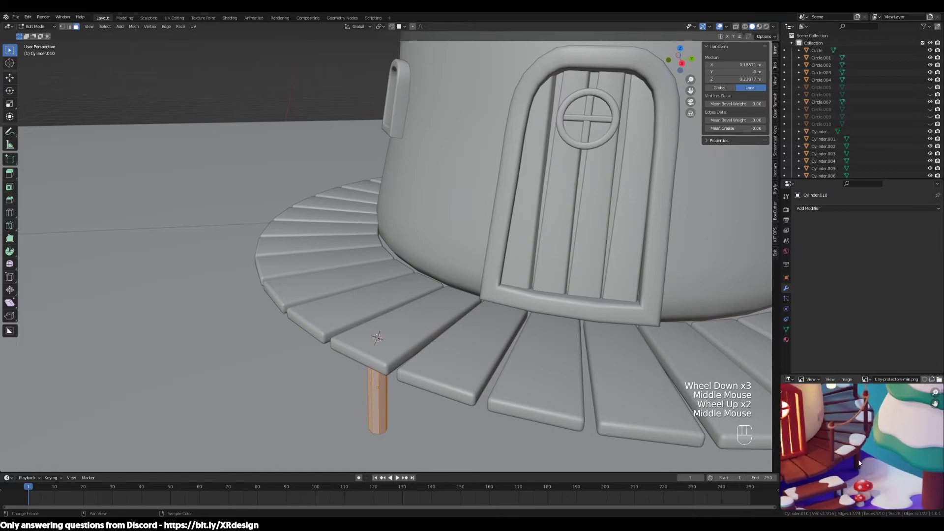
middle_click_drag(866, 427, 872, 482)
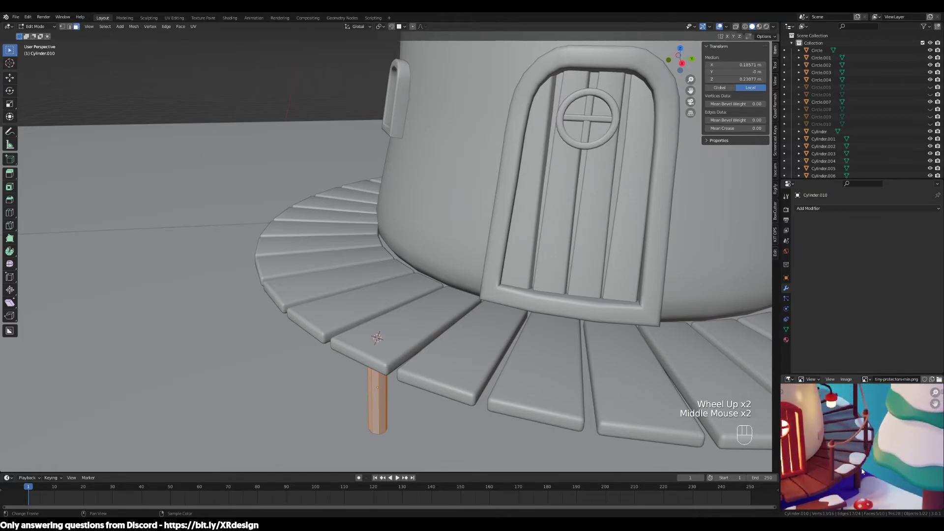
middle_click_drag(853, 471, 818, 462, "shift")
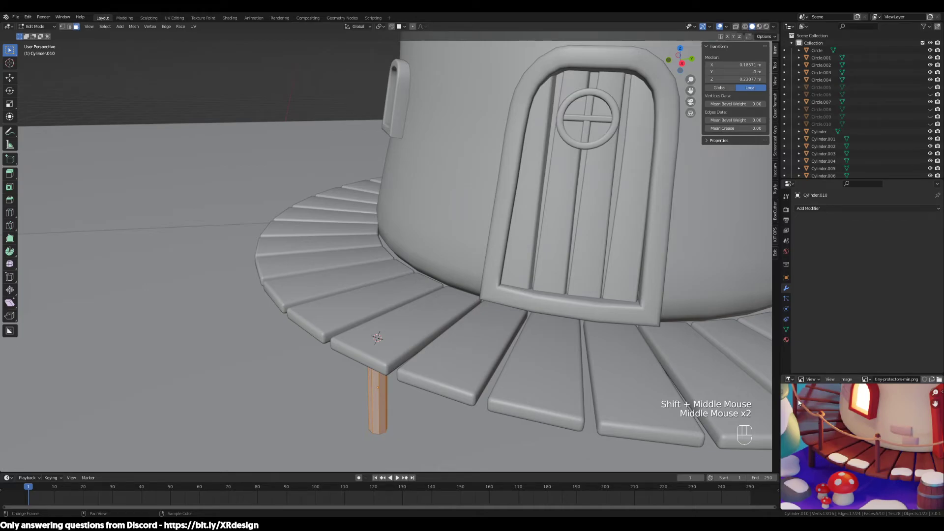
middle_click_drag(807, 410, 817, 427)
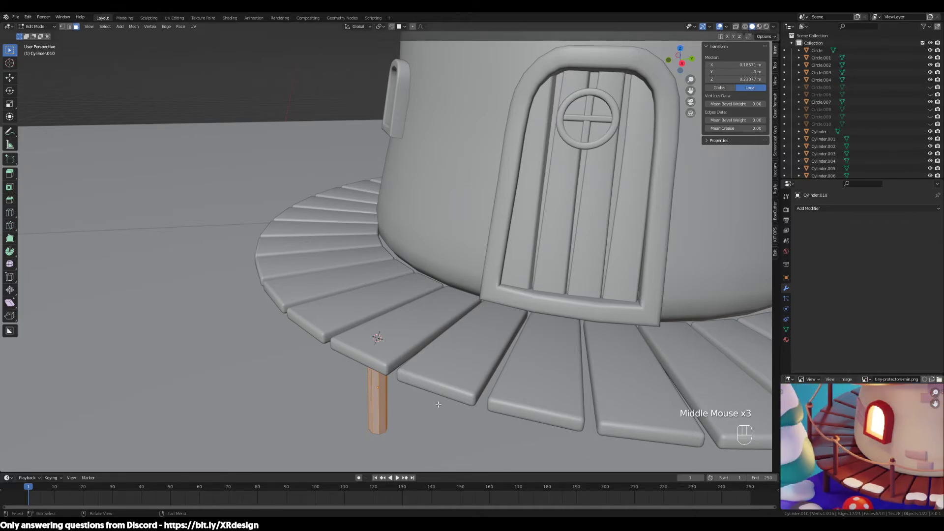
key("Tab")
scroll(402, 398, "up", 1)
middle_click_drag(402, 397, 432, 391)
scroll(829, 405, "down", 1)
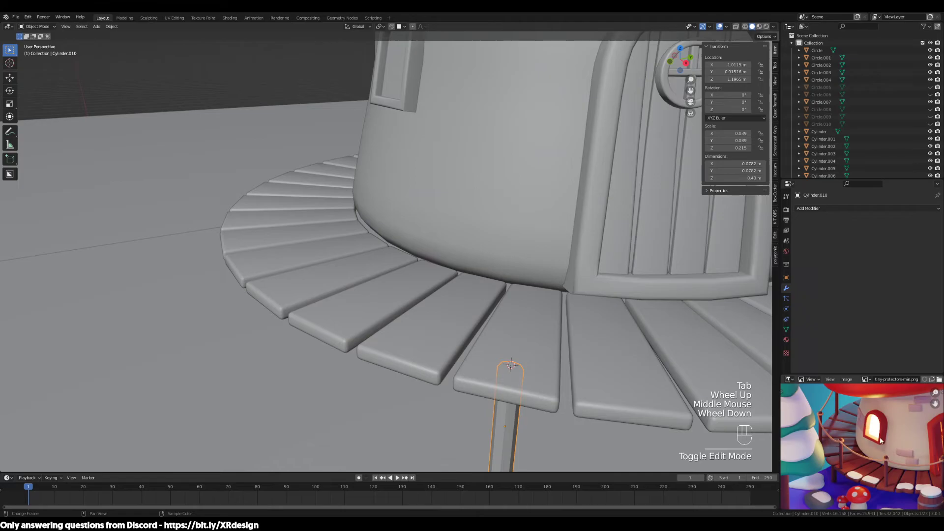
middle_click_drag(878, 439, 868, 447)
Apply smooth shading to the deck post.
double_click(503, 420)
right_click(503, 421)
left_click(476, 381)
scroll(568, 419, "down", 2)
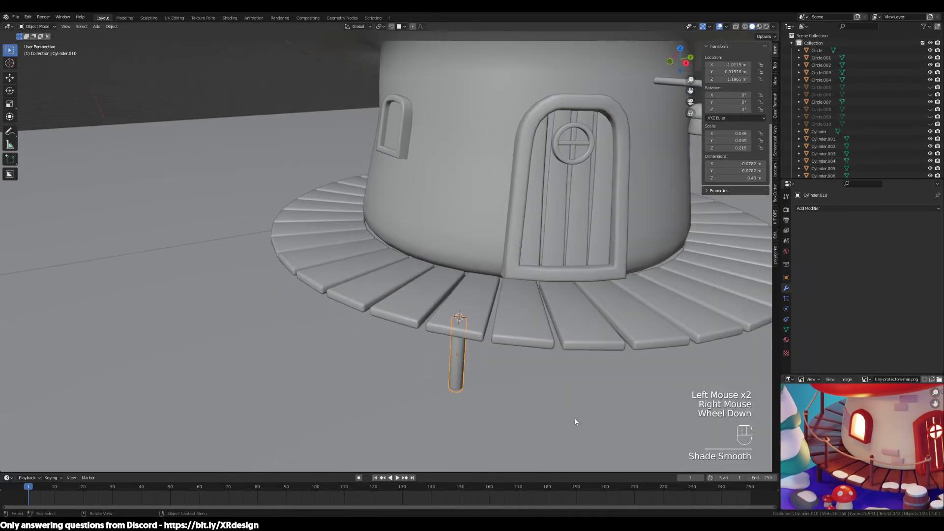
Show the mushroom house and deck from directly above in wireframe, framing the area around the post.
middle_click_drag(568, 419, 578, 413, "shift")
scroll(789, 308, "down", 1)
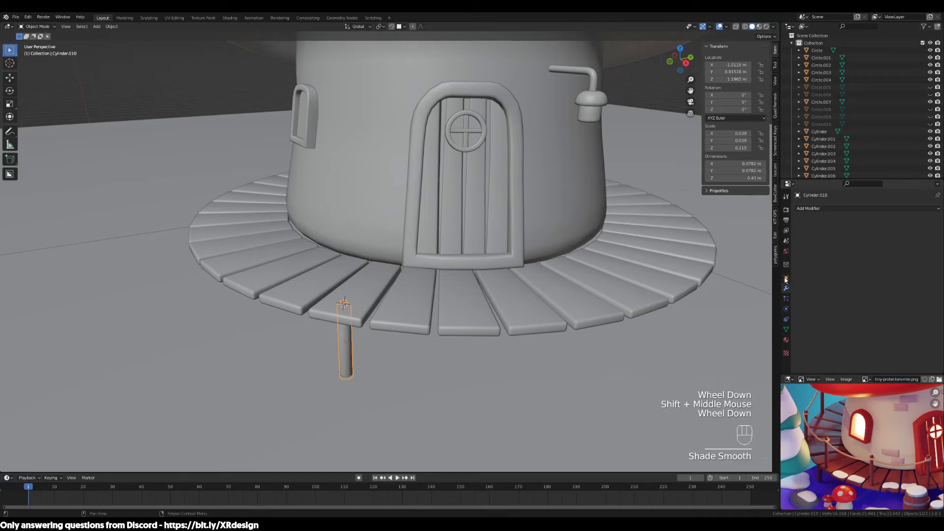
left_click(785, 278)
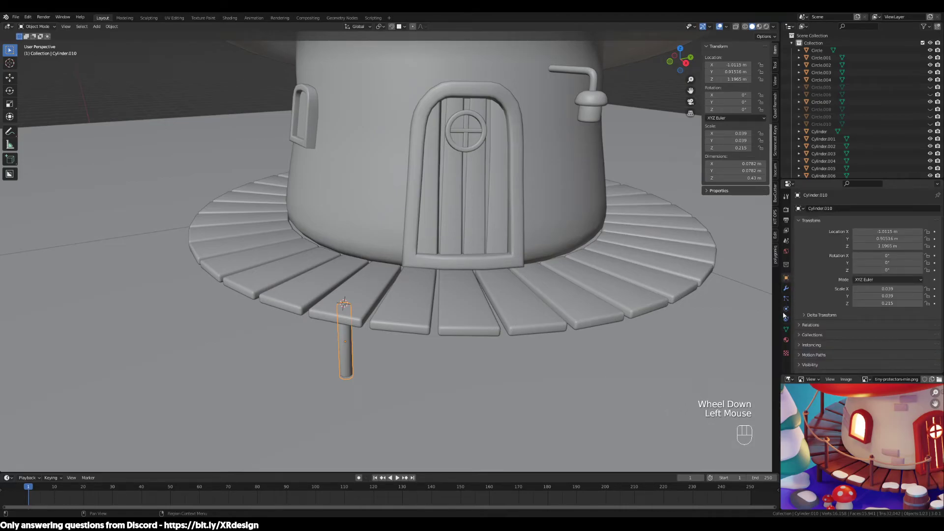
double_click(343, 346)
left_click(363, 352)
key("KP_7")
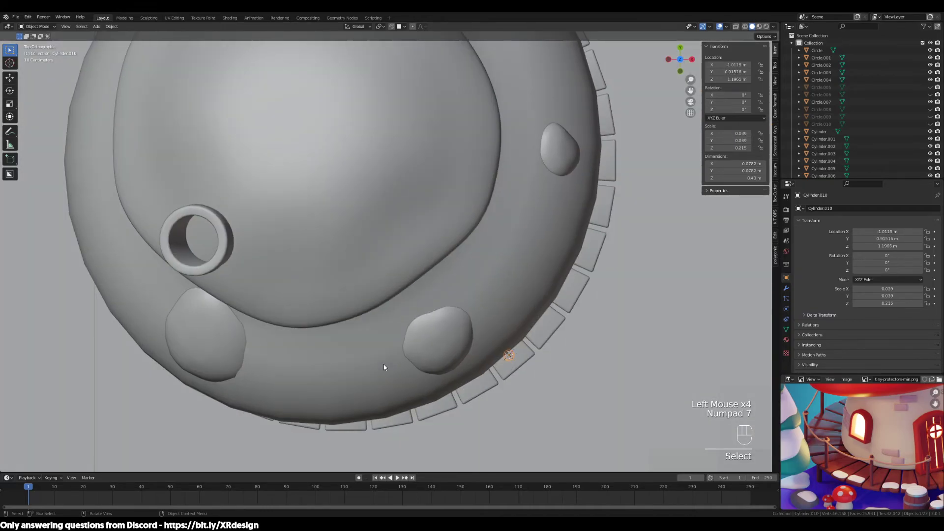
scroll(384, 368, "down", 2)
middle_click_drag(384, 368, 520, 349, "shift")
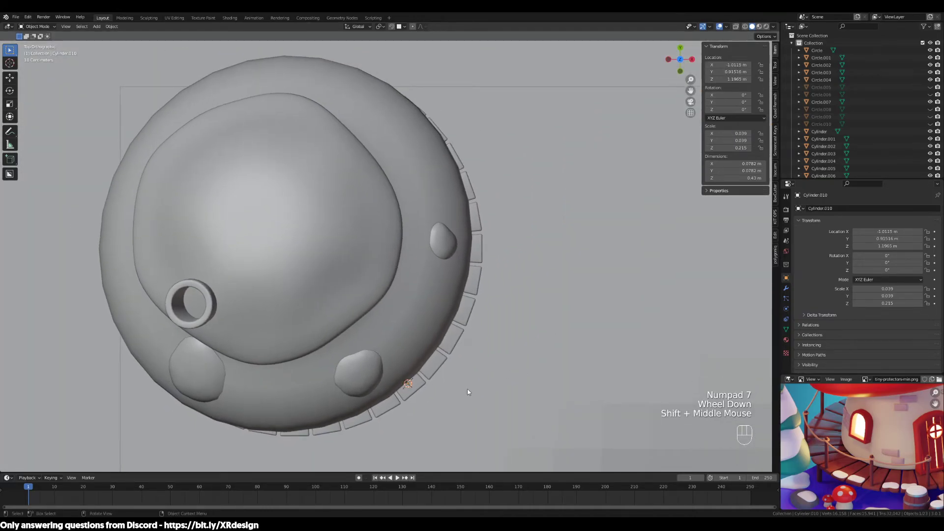
key("KP_7")
key("z")
Select the post and shift it about 0.02 m along X and -0.016 m along Y toward its plank's centre line.
left_click(420, 392)
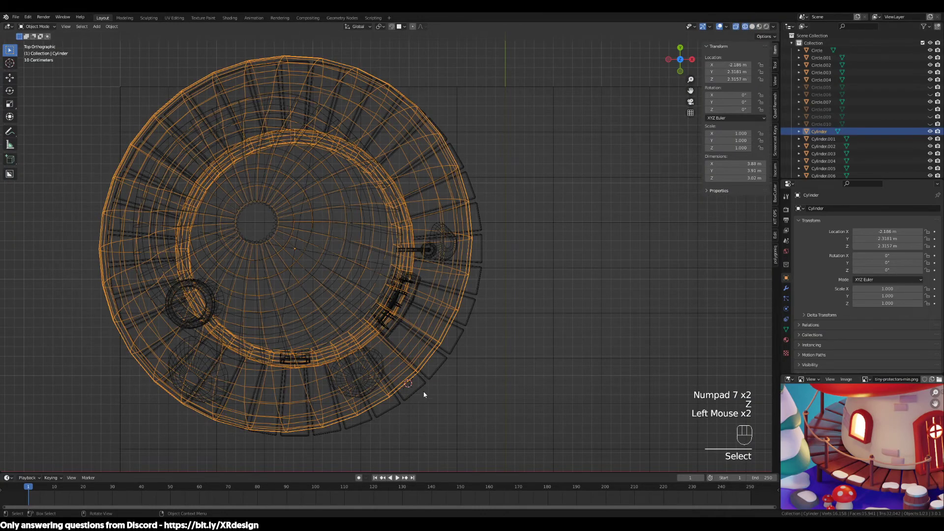
scroll(493, 412, "up", 2)
middle_click_drag(493, 413, 504, 295, "shift")
left_click(503, 295)
left_click(423, 334)
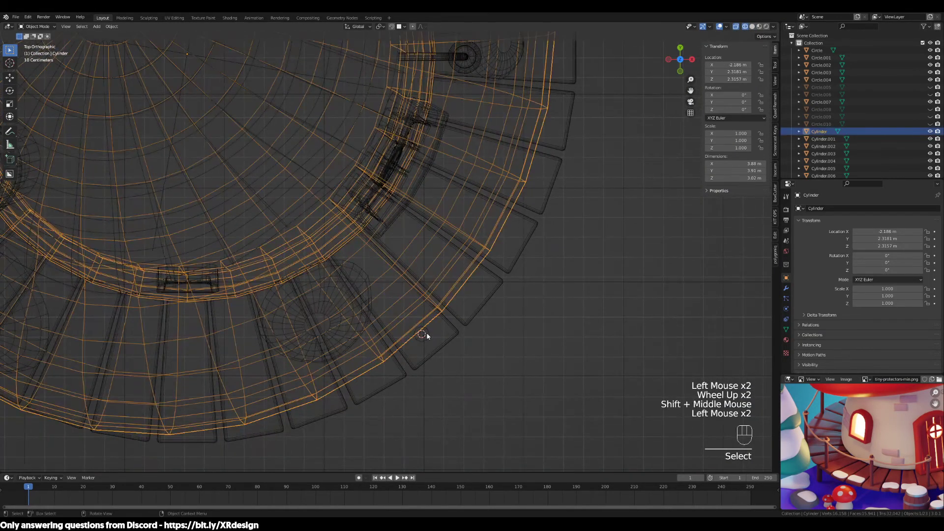
left_click(425, 336)
key("g")
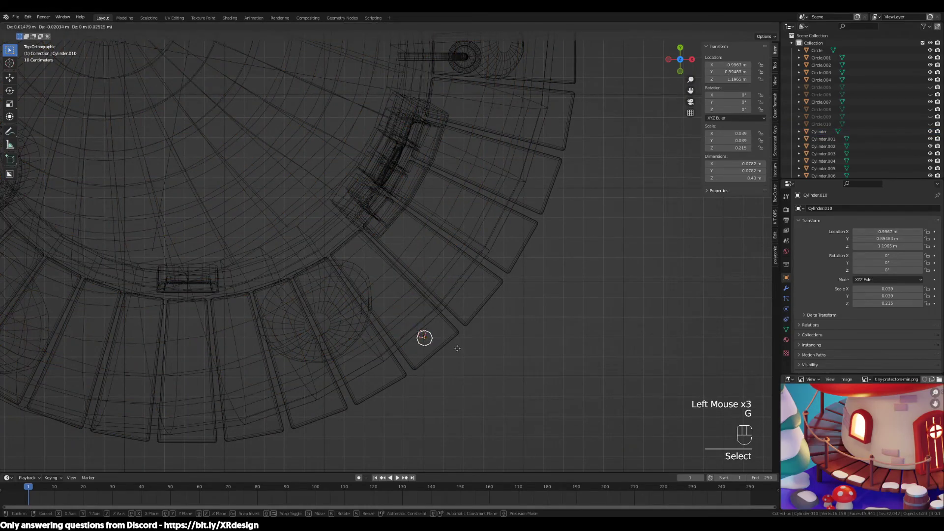
left_click(457, 348)
key("g")
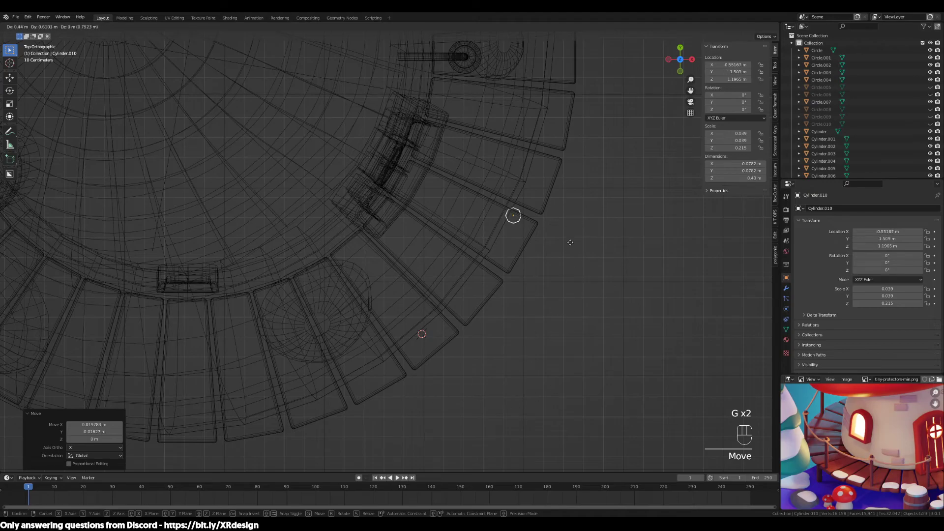
right_click(473, 289)
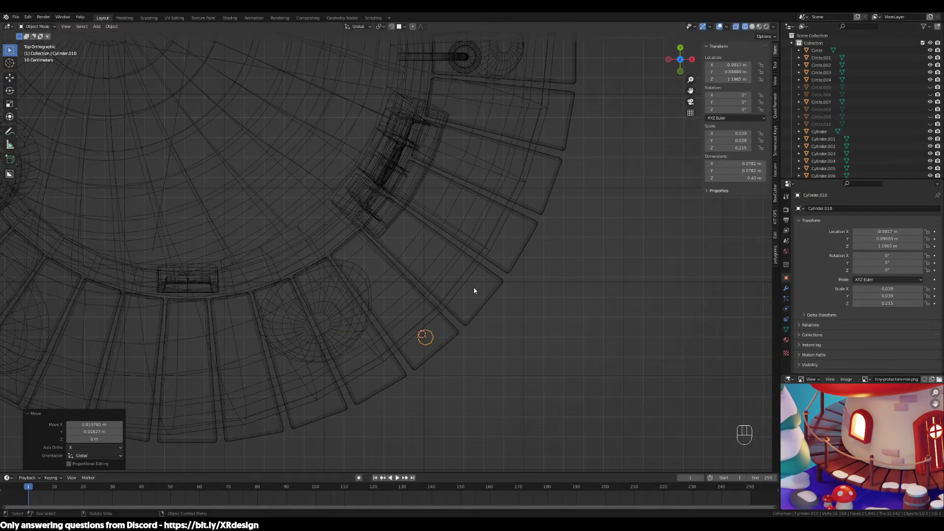
Duplicate the post and place the copy two planks past the front window, at about X -2.82 m, Y 0.57 m.
scroll(502, 297, "down", 2)
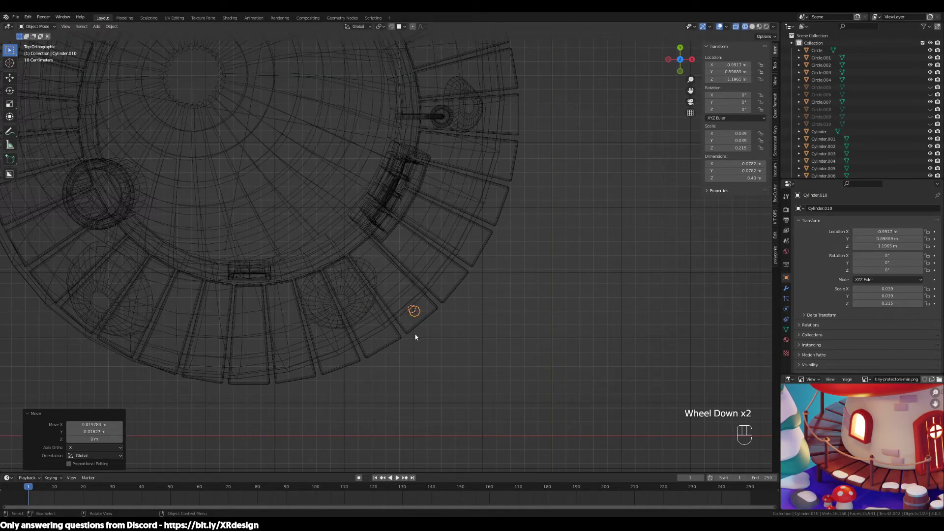
middle_click_drag(514, 293, 564, 335, "shift")
key("shift+d")
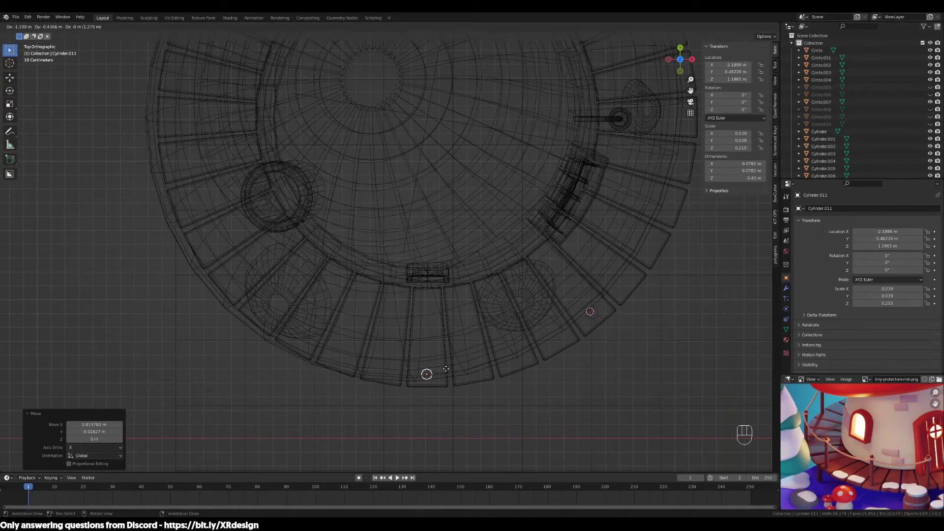
left_click(447, 371)
scroll(892, 472, "down", 1)
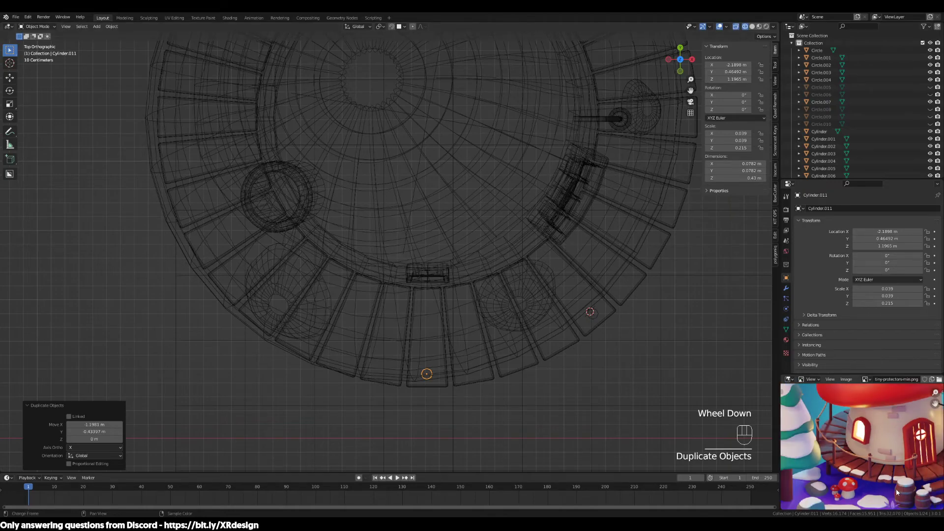
key("g")
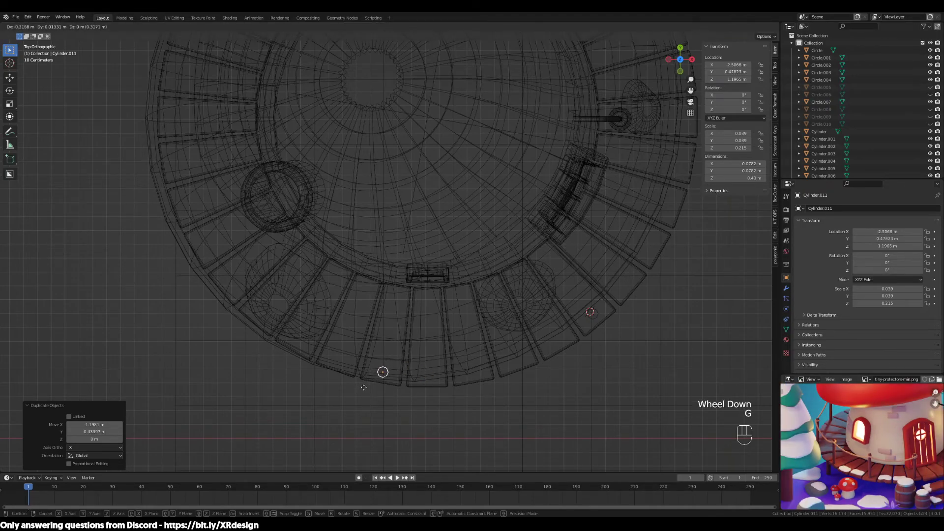
left_click(363, 388)
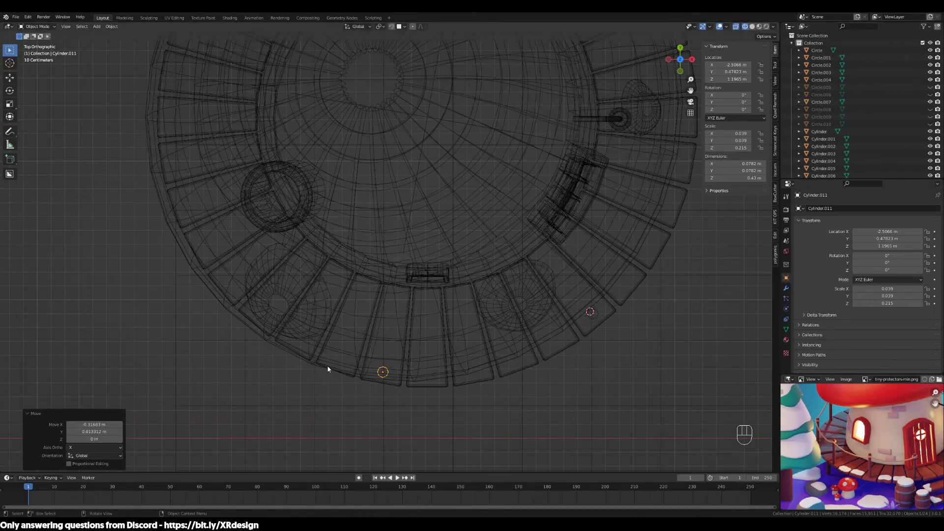
key("g")
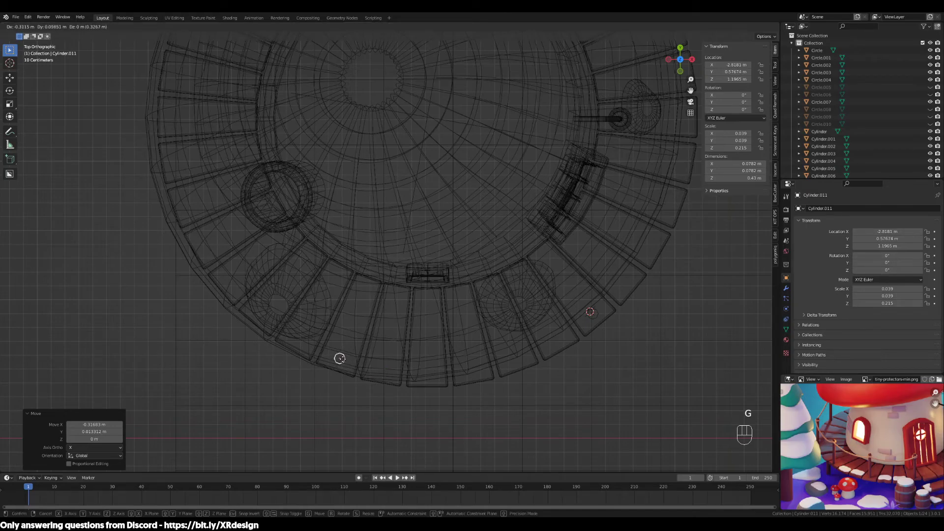
left_click(343, 361)
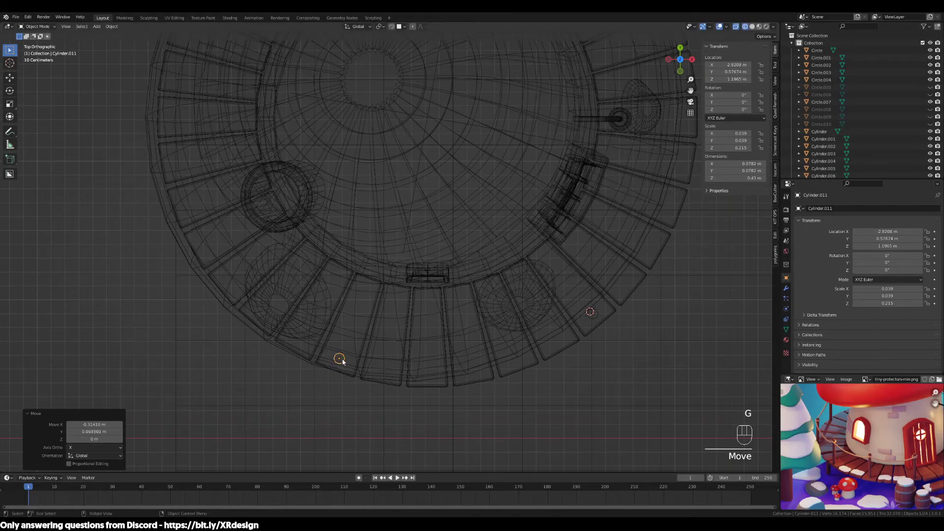
Duplicate the original post onto a plank end beyond the lamp, at about X -0.435 m, Y 2.973 m.
left_click(599, 316)
middle_click_drag(683, 307, 575, 359, "shift")
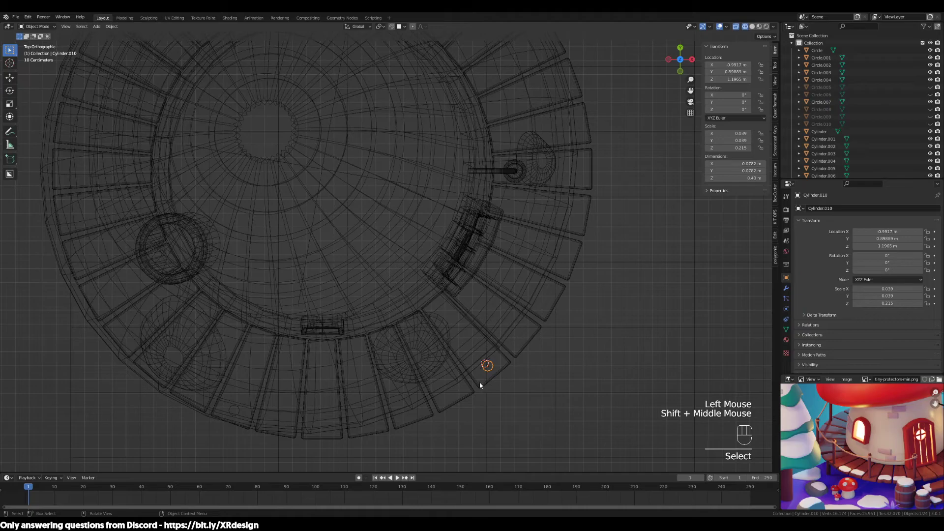
key("shift+d")
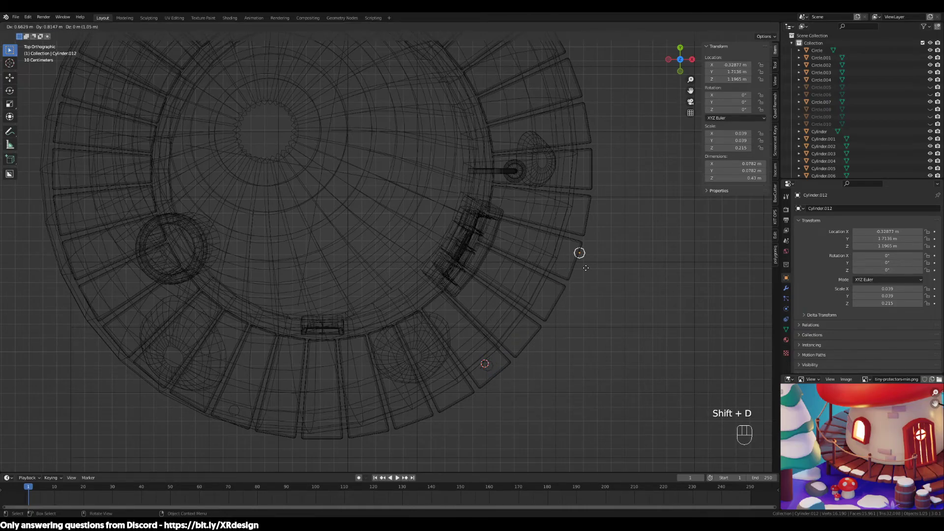
left_click(570, 94)
scroll(562, 253, "down", 2, "shift")
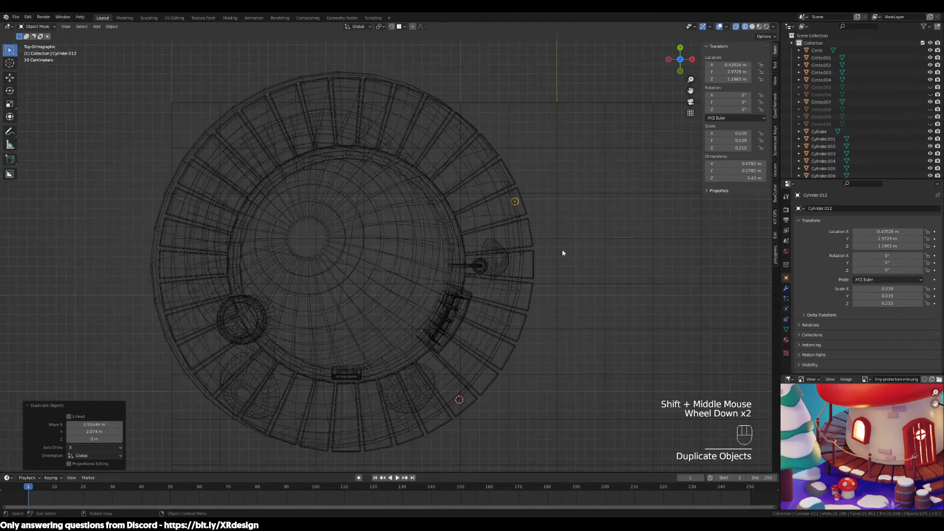
middle_click_drag(521, 305, 543, 287, "shift")
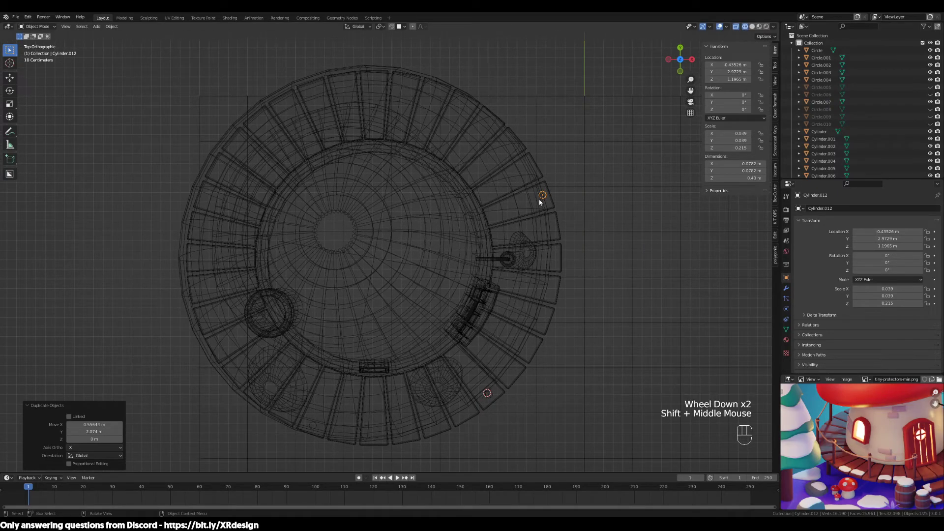
key("shift+d")
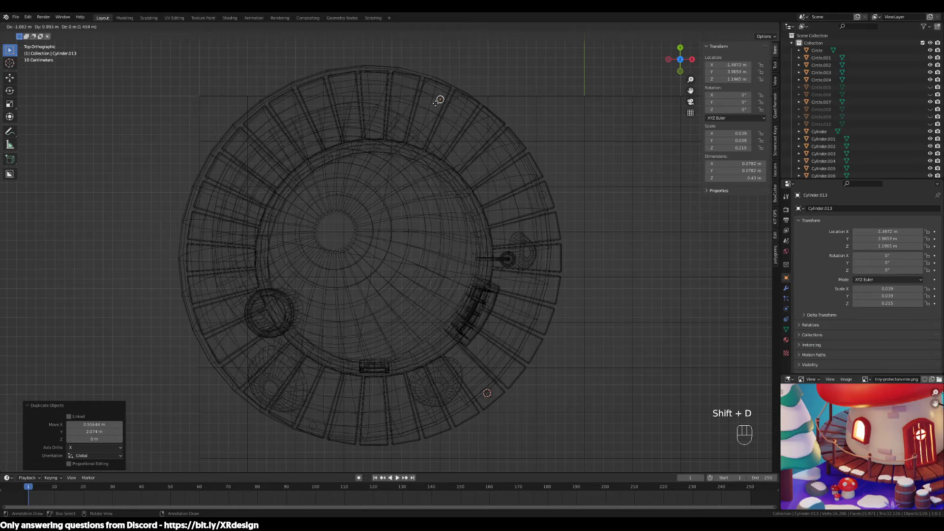
left_click(404, 87)
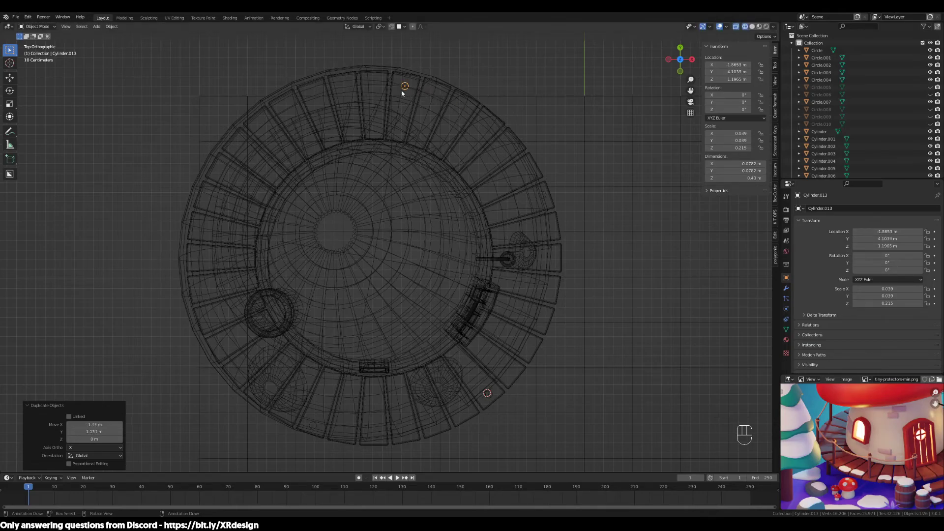
key("Delete")
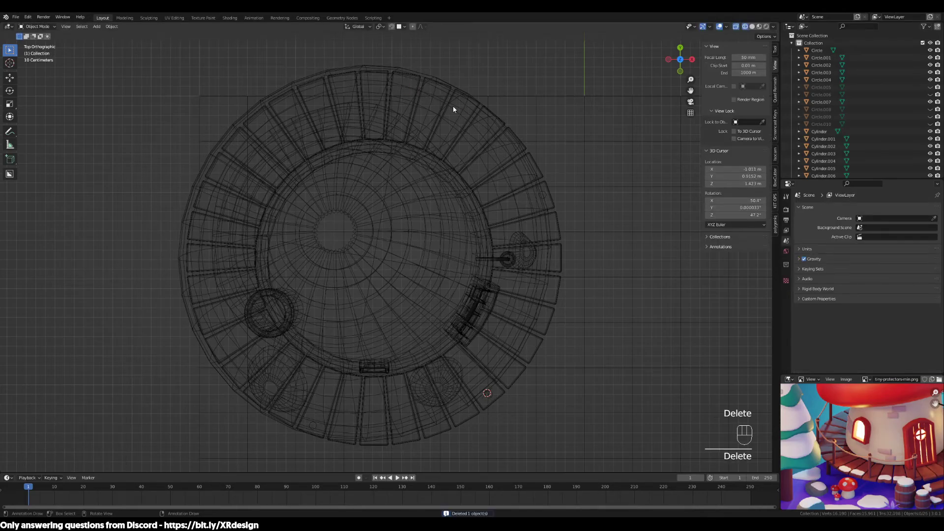
Try a copy of the post beside the front window on the opposite deck edge, at about X -4.01 m, Y 2.32 m, and remove it.
left_click(313, 429)
key("shift+d")
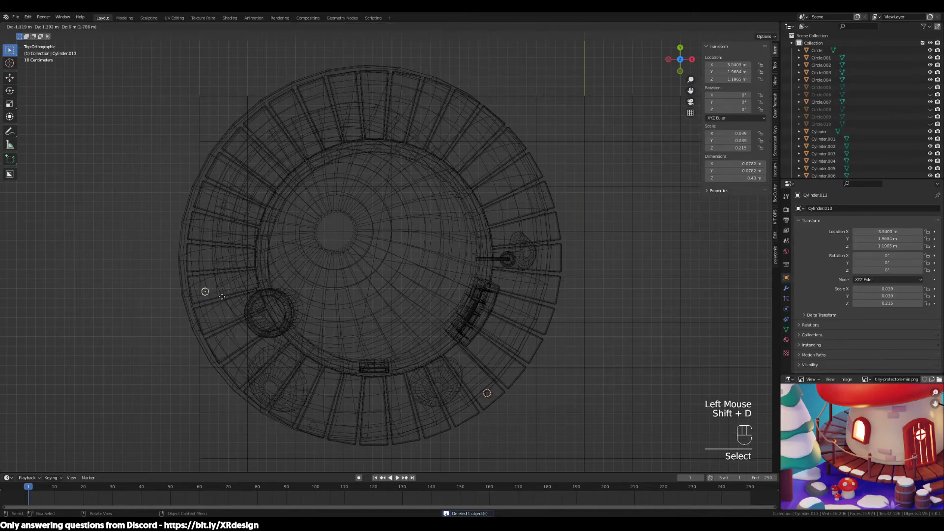
left_click(215, 265)
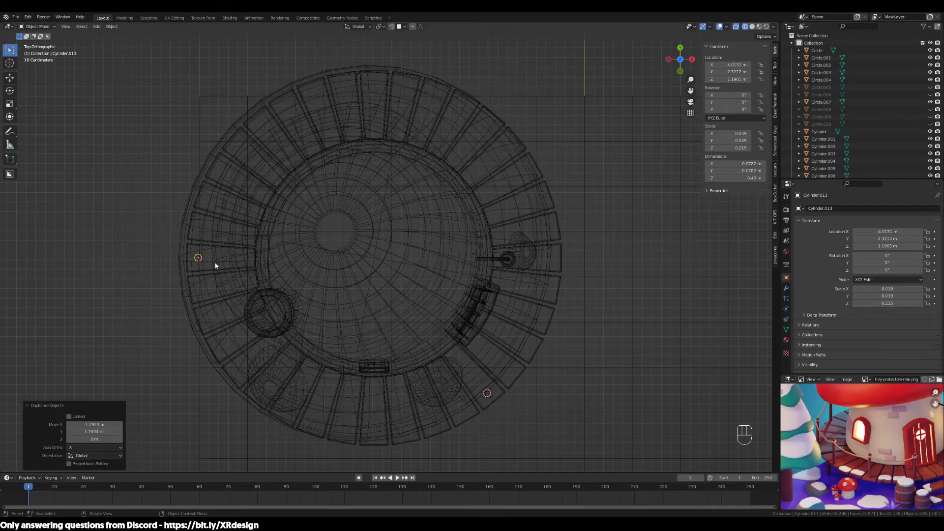
key("Delete")
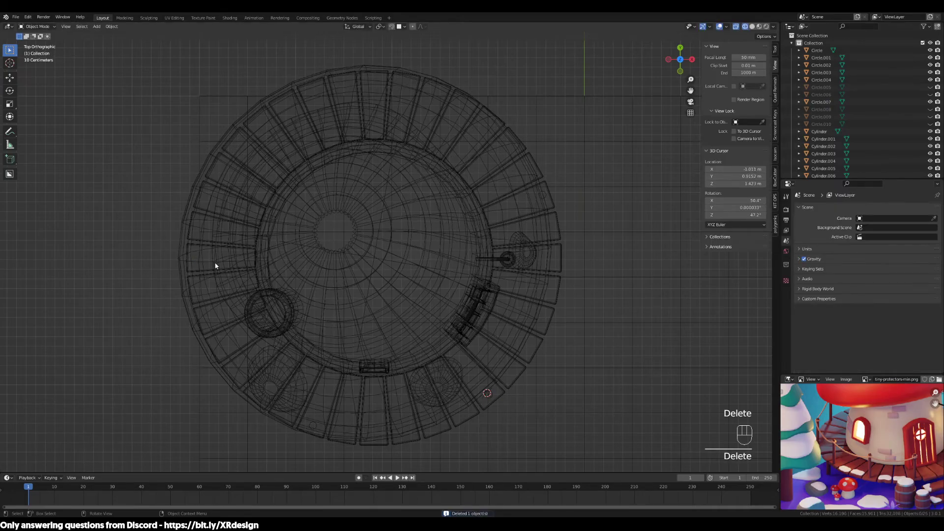
Return the viewport to solid shading and show the whole house in perspective.
mouse_move(455, 304)
middle_mouse_down()
mouse_move(497, 343)
mouse_move(486, 310)
mouse_move(432, 290)
mouse_move(501, 126)
middle_mouse_up()
key("z")
scroll(482, 298, "down", 2)
left_click_drag(515, 110, 225, 346)
middle_click_drag(497, 267, 374, 290)
left_click_drag(354, 311, 275, 346, "ctrl")
middle_click_drag(260, 347, 472, 358)
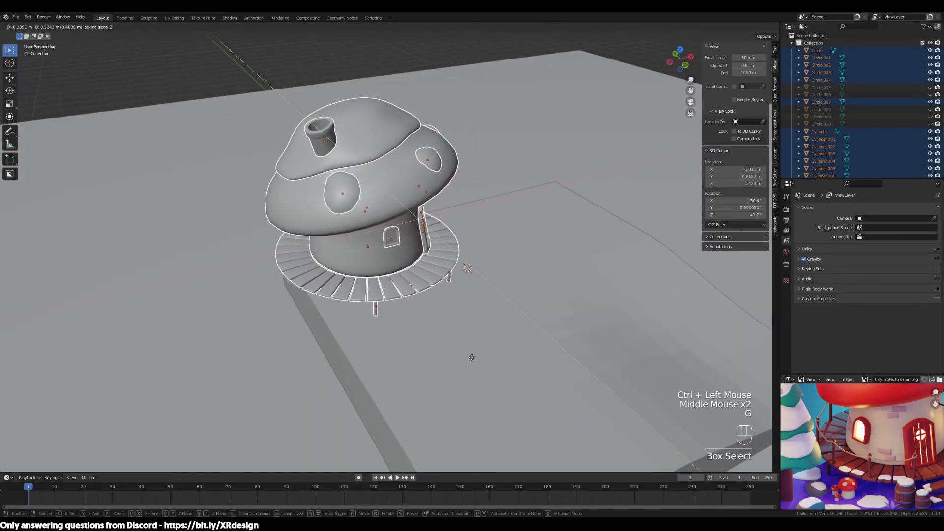
key("g")
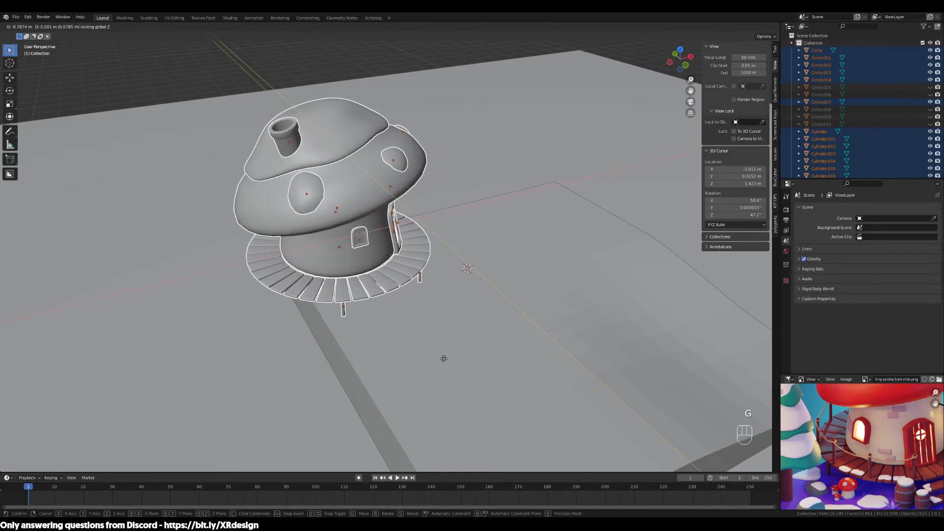
right_click(443, 358)
Examine the support posts under the deck from several angles around the mushroom house.
middle_click_drag(443, 362, 408, 275)
left_click(407, 272)
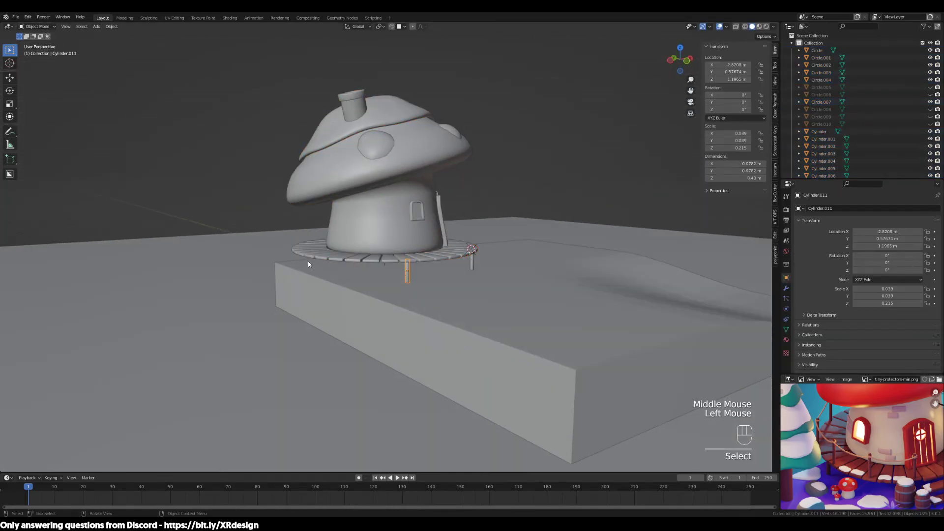
middle_click_drag(391, 306, 522, 326)
left_click(459, 307)
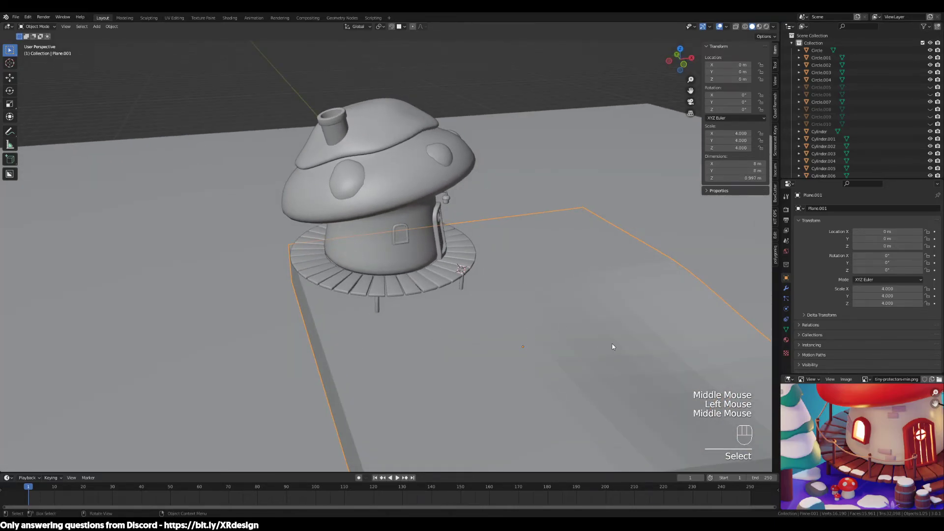
middle_click_drag(612, 347, 565, 354)
key("KP_0")
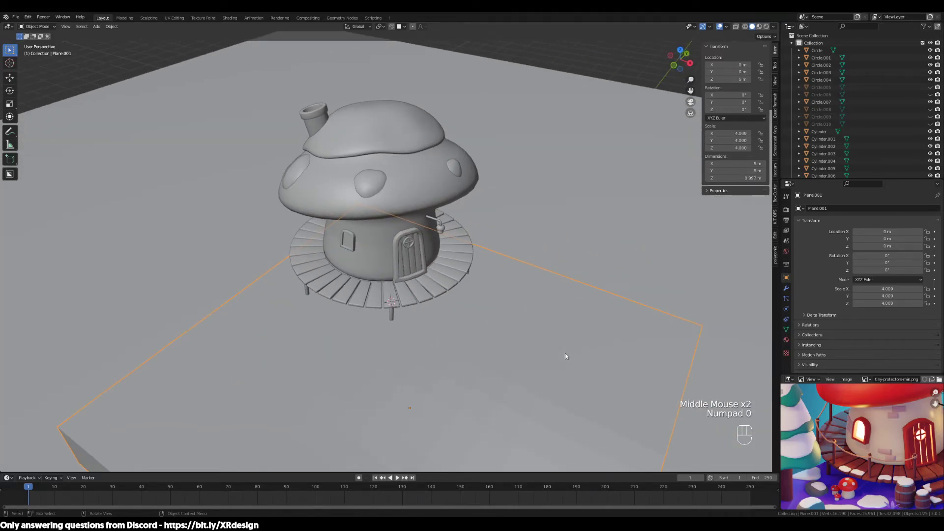
key("KP_0")
scroll(564, 356, "up", 1)
scroll(565, 356, "down", 2)
middle_click_drag(565, 401, 448, 359)
scroll(471, 387, "up", 2)
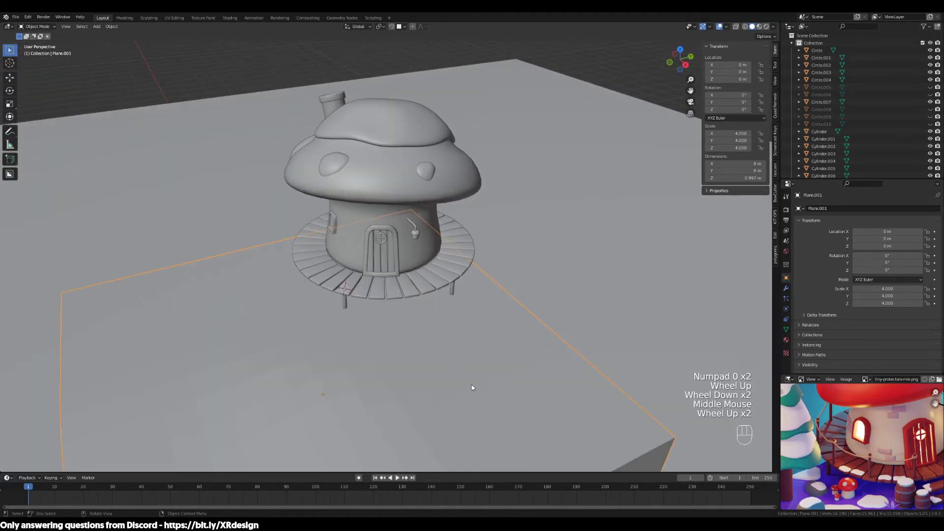
middle_click_drag(474, 277, 465, 326)
scroll(466, 326, "up", 1)
left_click(425, 334)
middle_click_drag(358, 358, 362, 350)
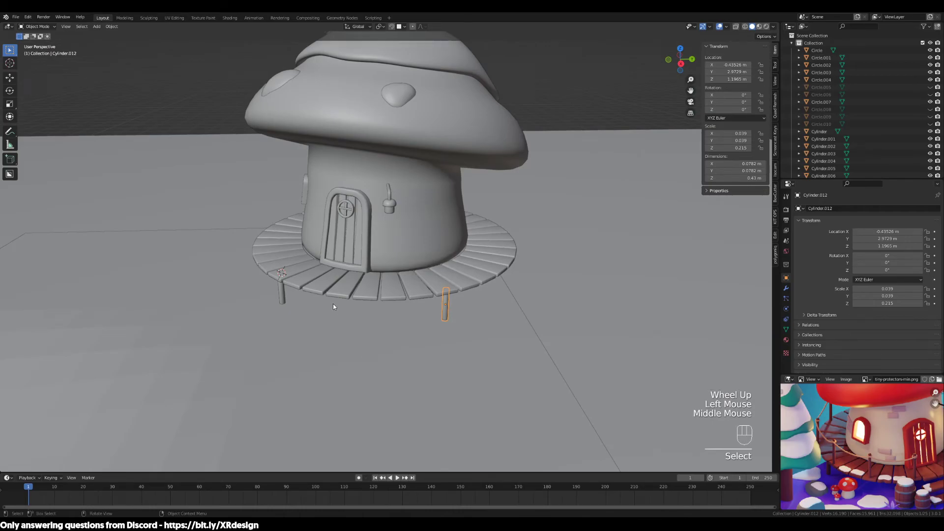
middle_click_drag(321, 296, 377, 304)
scroll(391, 313, "down", 3)
left_click(477, 334)
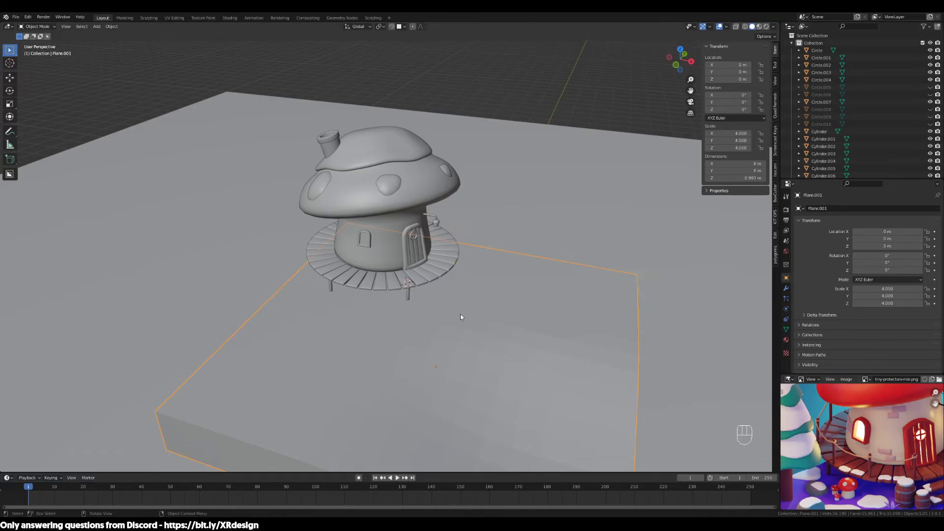
Duplicate the support post near the door straight up along Z by about 0.43 m as a railing post above the deck.
left_click(405, 292)
scroll(435, 311, "up", 3)
scroll(914, 452, "down", 2)
middle_click_drag(913, 452, 897, 441)
scroll(812, 438, "up", 3)
middle_click_drag(813, 458, 846, 456)
scroll(491, 360, "up", 2)
key("shift+d")
key("z")
left_click(521, 329)
Compare the railing post near the door with the posts in the reference image.
middle_click_drag(602, 362, 570, 365)
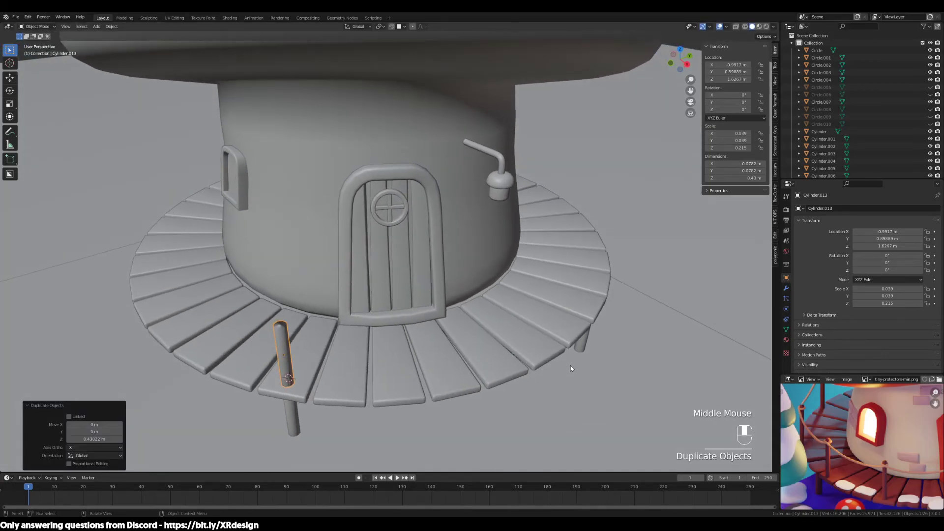
scroll(890, 443, "down", 2)
scroll(341, 400, "up", 1)
middle_click_drag(341, 399, 482, 384)
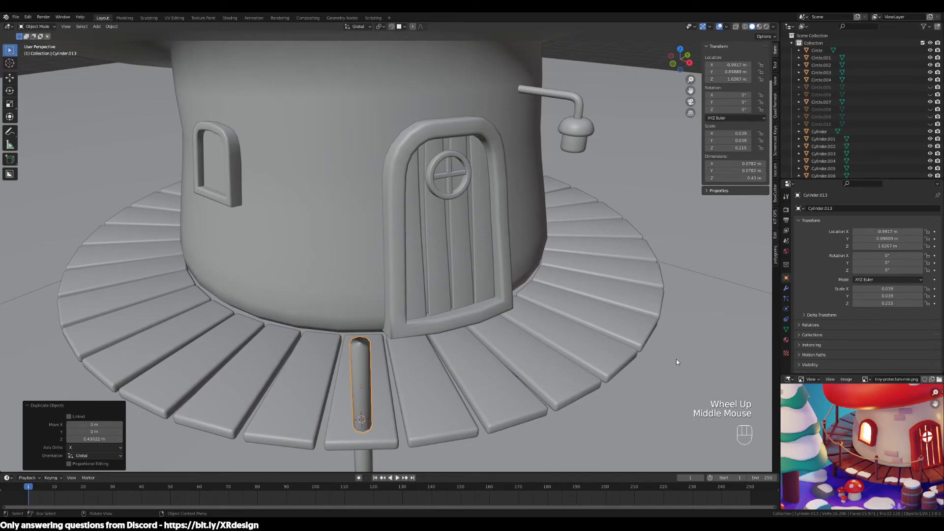
left_click(607, 367)
left_click(368, 360)
middle_click_drag(857, 471, 837, 458)
scroll(851, 466, "up", 2)
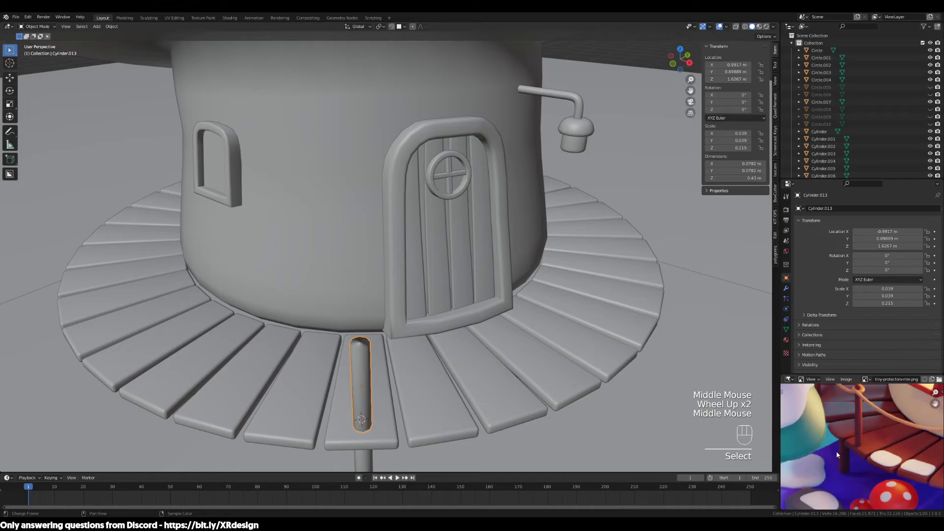
scroll(365, 356, "down", 2)
Enable Auto Smooth on the railing post's normals with an angle of 60°.
left_click(365, 323)
left_click(365, 322)
left_click(365, 323)
scroll(414, 368, "up", 2)
middle_click_drag(437, 374, 445, 379)
left_click(785, 331)
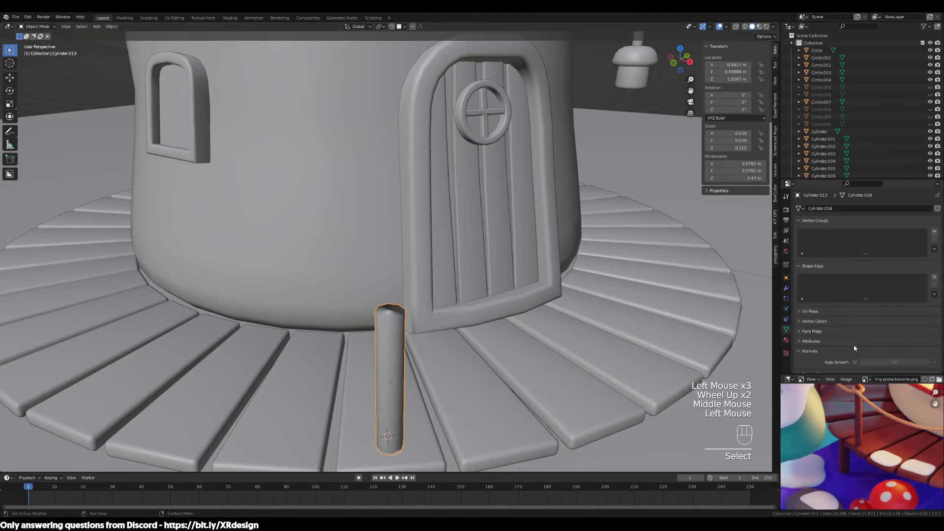
left_click(854, 362)
left_click(890, 362)
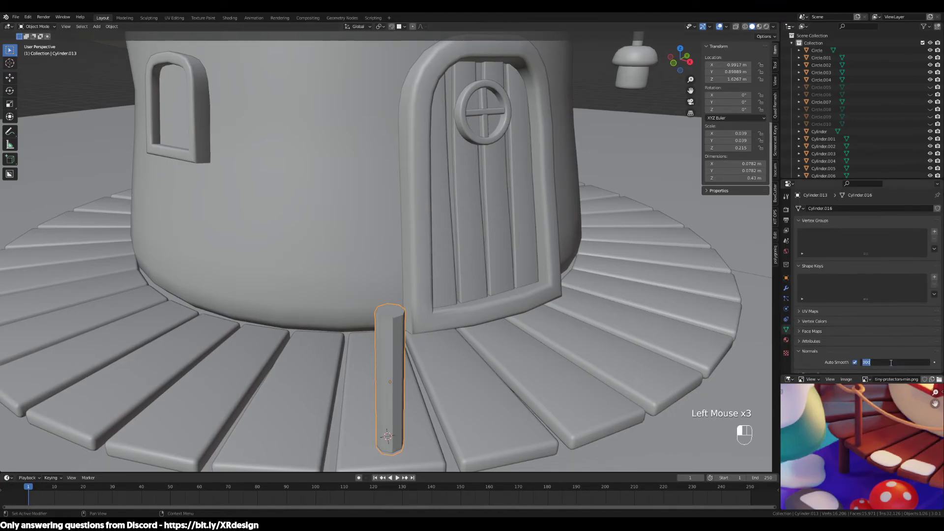
type("60")
key("Return")
Show the deck from directly above in wireframe, framing the front planks, and check the railing post spacing in the reference image.
scroll(397, 363, "down", 2)
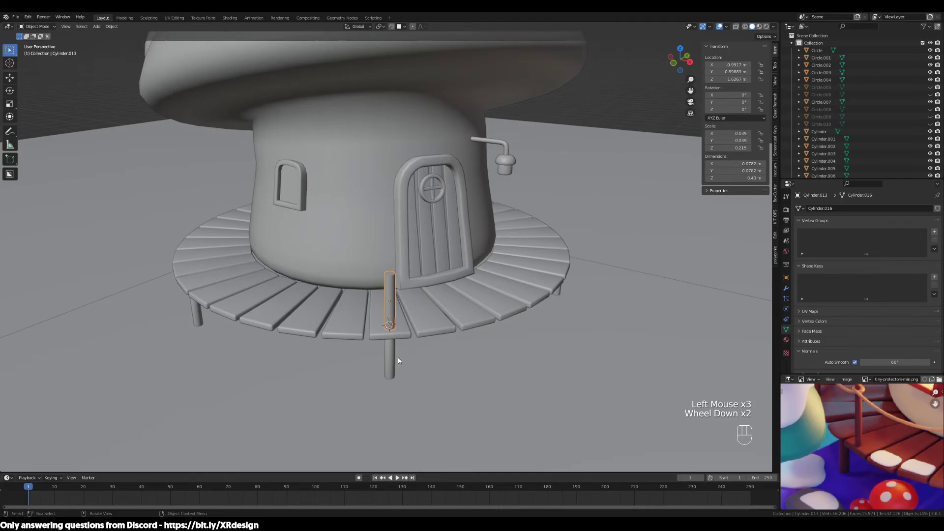
scroll(391, 356, "up", 1)
middle_click_drag(411, 347, 514, 362, "shift")
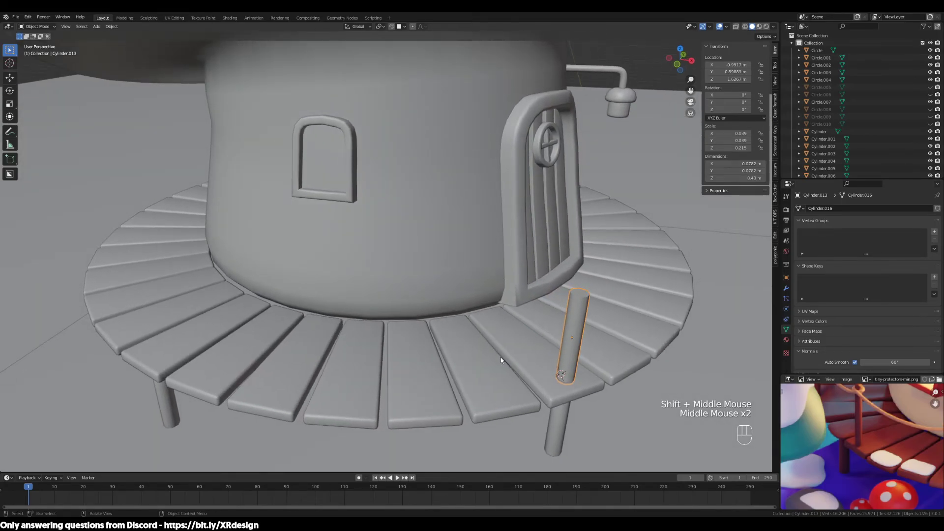
key("KP_7")
key("z")
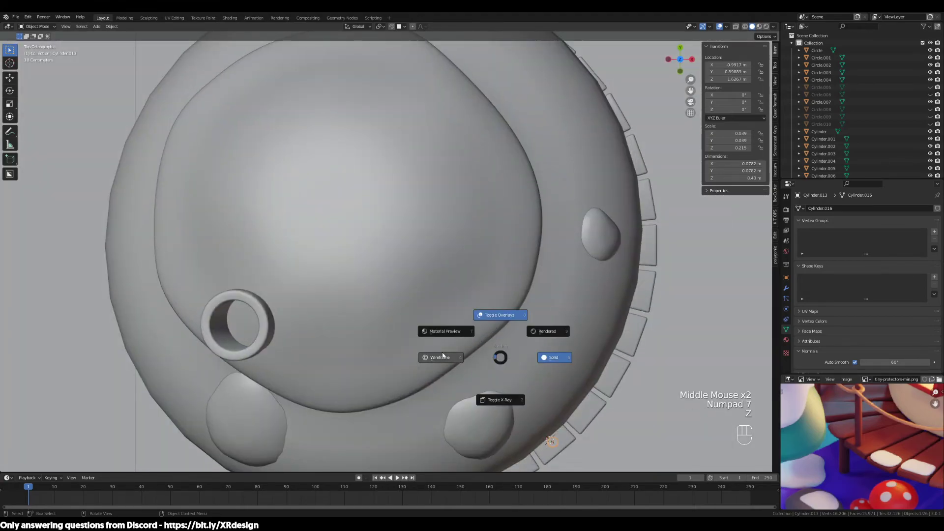
left_click(441, 358)
scroll(484, 376, "down", 3)
middle_click_drag(484, 376, 537, 288, "shift")
scroll(539, 288, "up", 4)
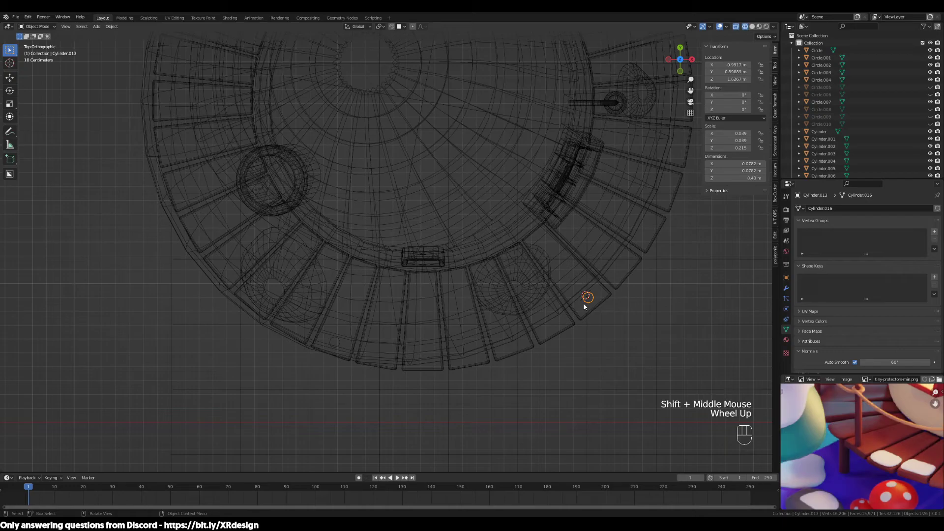
scroll(893, 445, "down", 2)
scroll(891, 460, "down", 1)
middle_click_drag(891, 460, 889, 462)
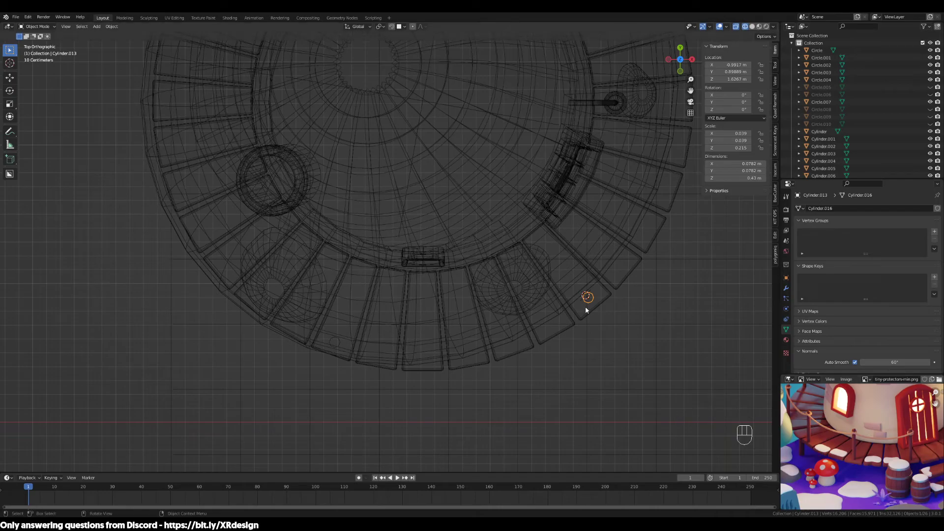
scroll(594, 310, "up", 1)
Duplicate the railing post twice along the front edge, at about X -1.87 m, Y 0.48 m and X -2.82 m, Y 0.58 m.
left_click(627, 311)
left_click(628, 312)
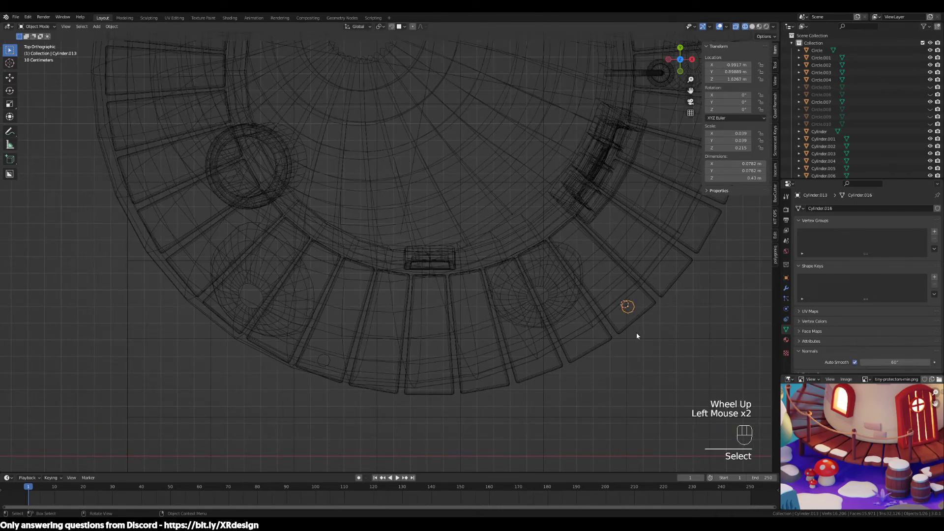
key("shift+d")
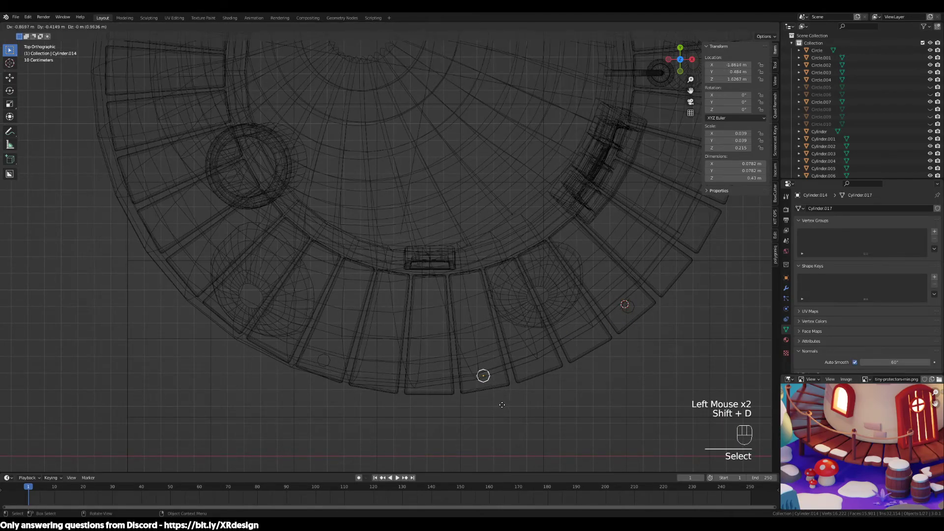
left_click(502, 405)
key("shift+d")
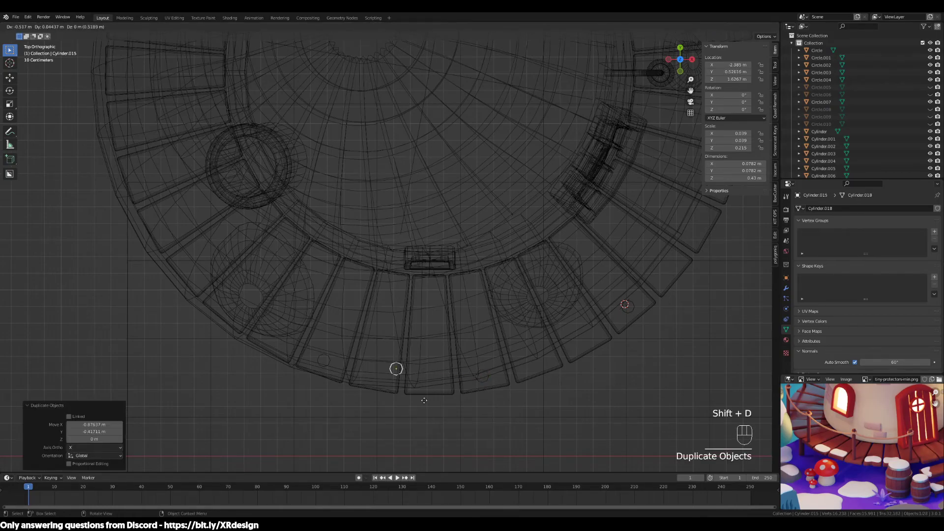
left_click(355, 394)
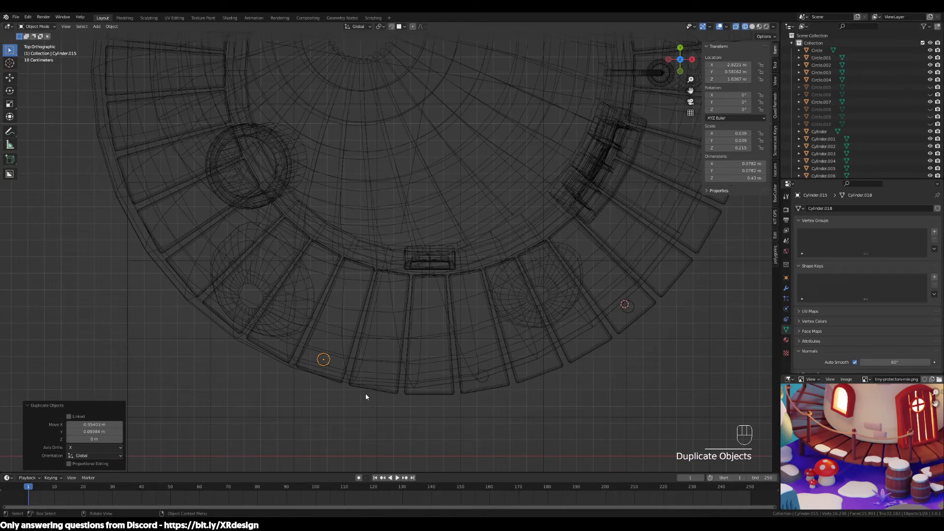
Continue the railing past the chimney side with two post copies, at about X -3.62 m, Y 1.13 m and X -4.05 m, Y 2.01 m.
key("shift+d")
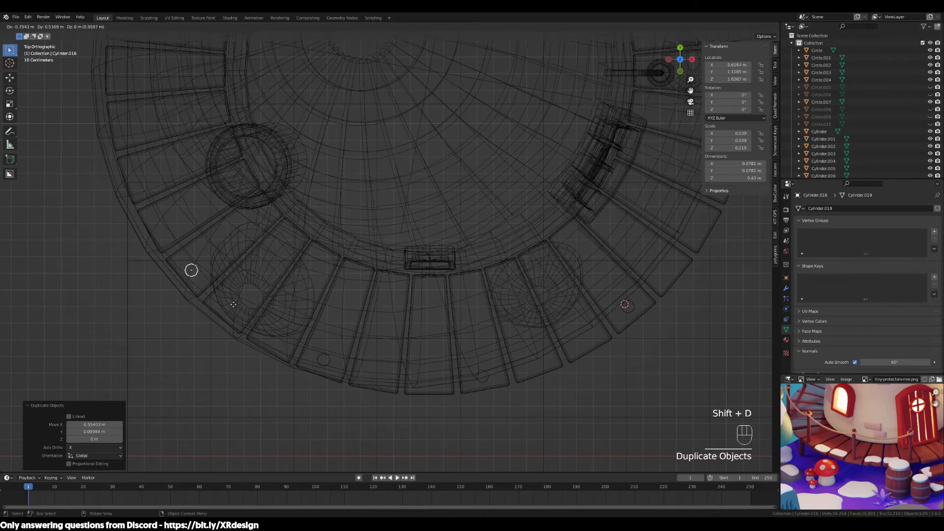
left_click(233, 303)
key("shift+d")
middle_click_drag(219, 280, 348, 360, "shift")
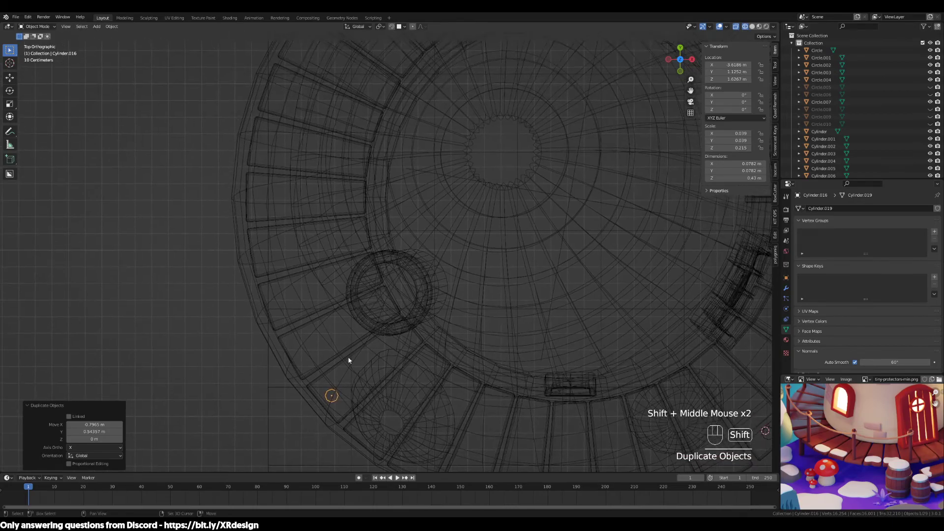
left_click(278, 208)
Add two more railing post copies around the deck edge, at about X -3.95 m, Y 2.96 m and X -3.39 m, Y 3.75 m.
middle_click_drag(448, 226, 463, 336, "shift")
key("shift+d")
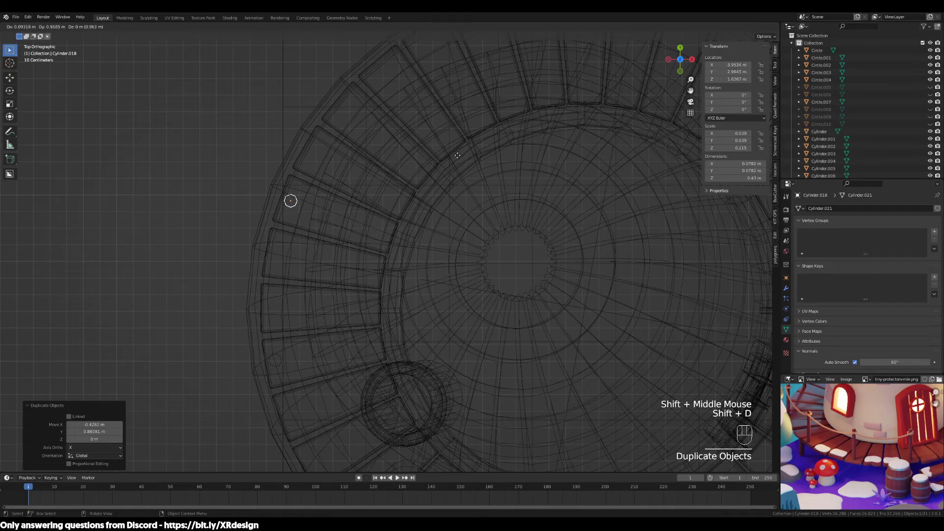
left_click(458, 156)
middle_click_drag(482, 200, 447, 337, "shift")
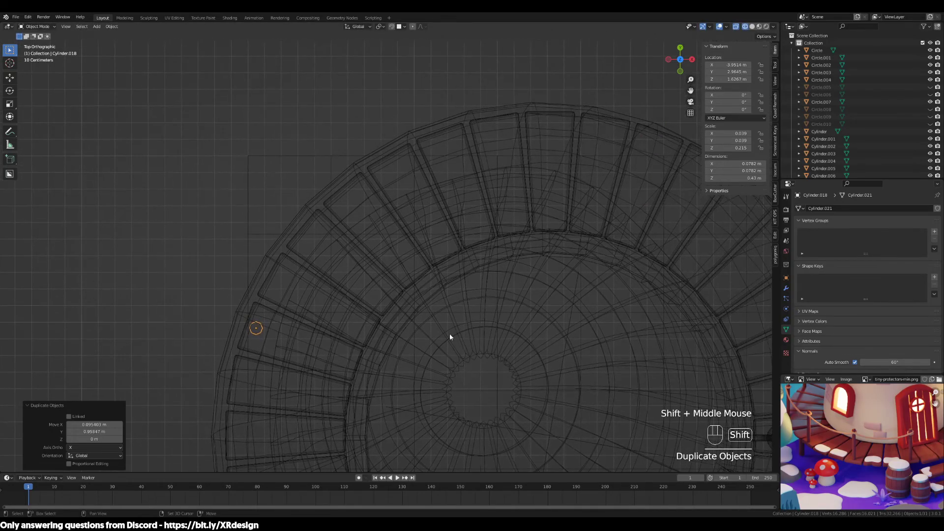
key("shift+d")
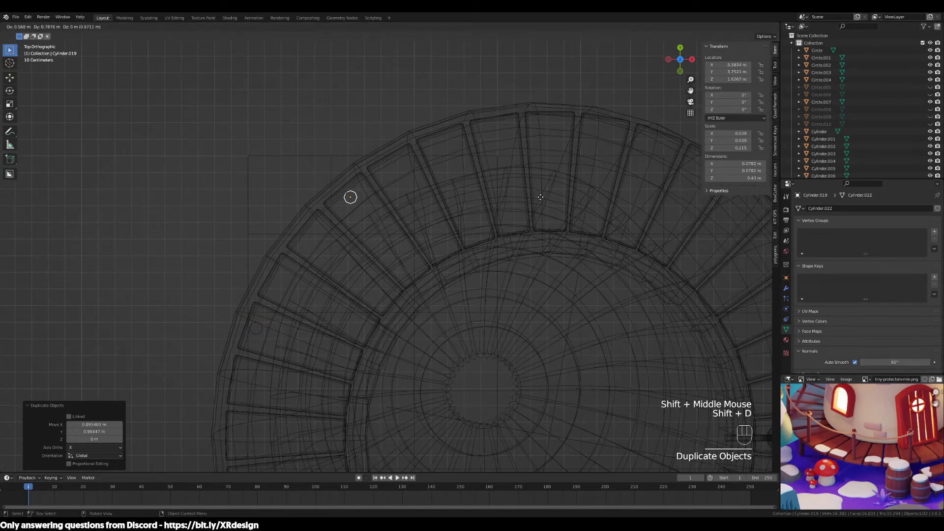
left_click(540, 206)
Duplicate the railing post twice along the back edge, at about X -2.50 m, Y 4.17 m and X -1.54 m, Y 4.08 m.
middle_click_drag(541, 207, 563, 238, "shift")
key("shift+d")
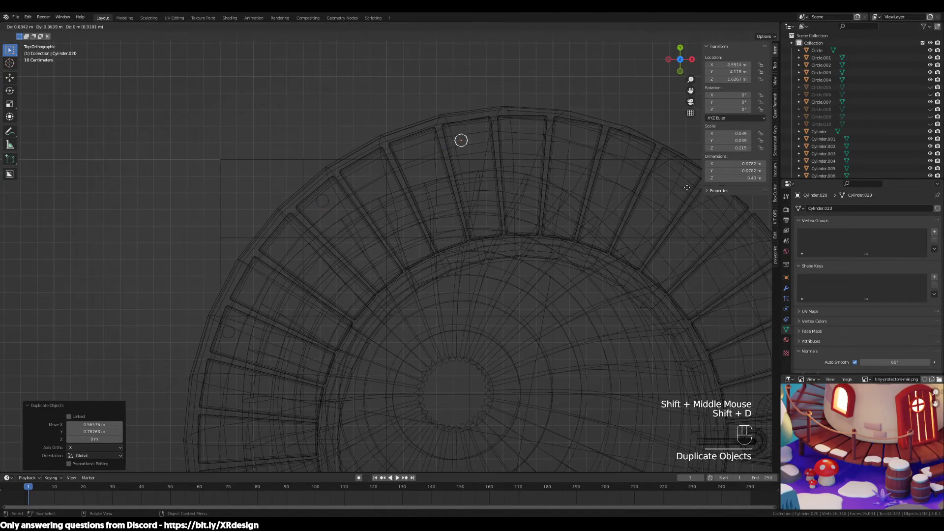
middle_click_drag(678, 242, 464, 217, "shift")
key("shift+d")
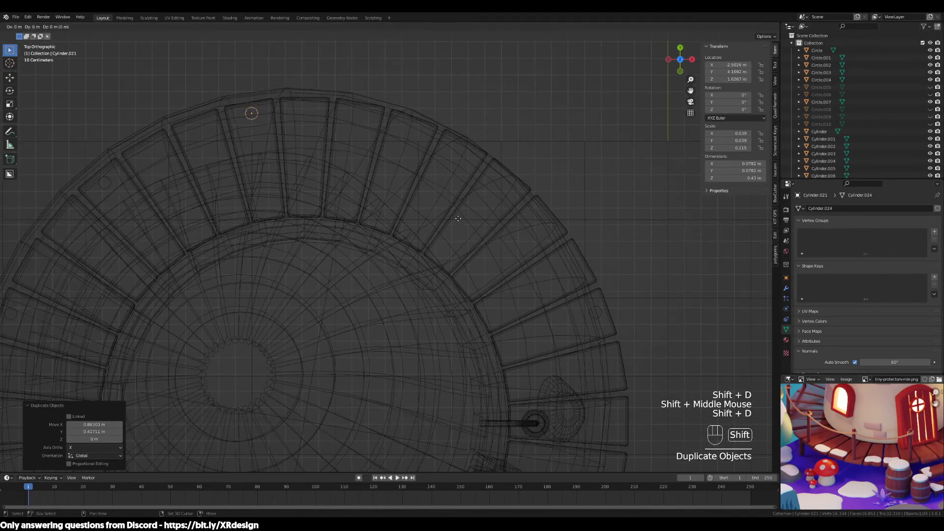
left_click(619, 234)
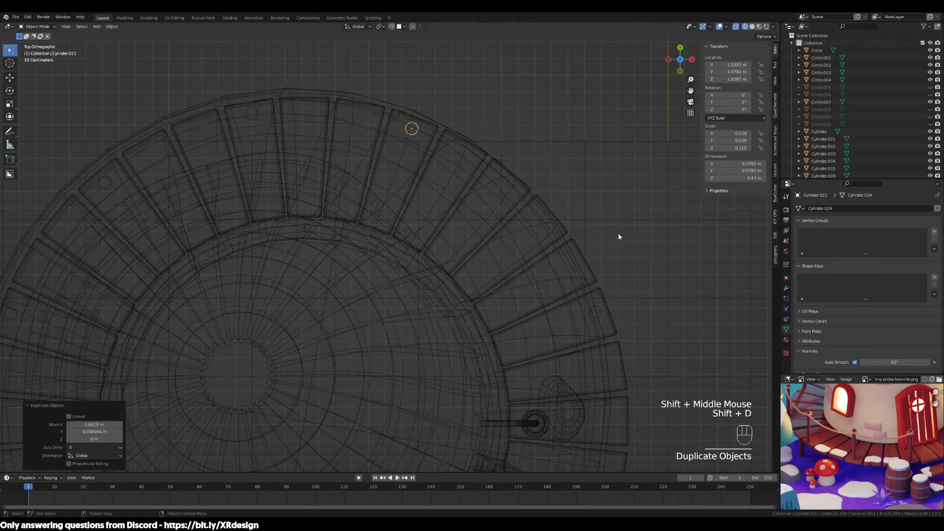
Duplicate the railing post twice along the deck edge, at about X -0.75 m, Y 3.53 m and X -0.33 m, Y 2.64 m.
middle_click_drag(618, 234, 603, 223, "shift")
key("shift+d")
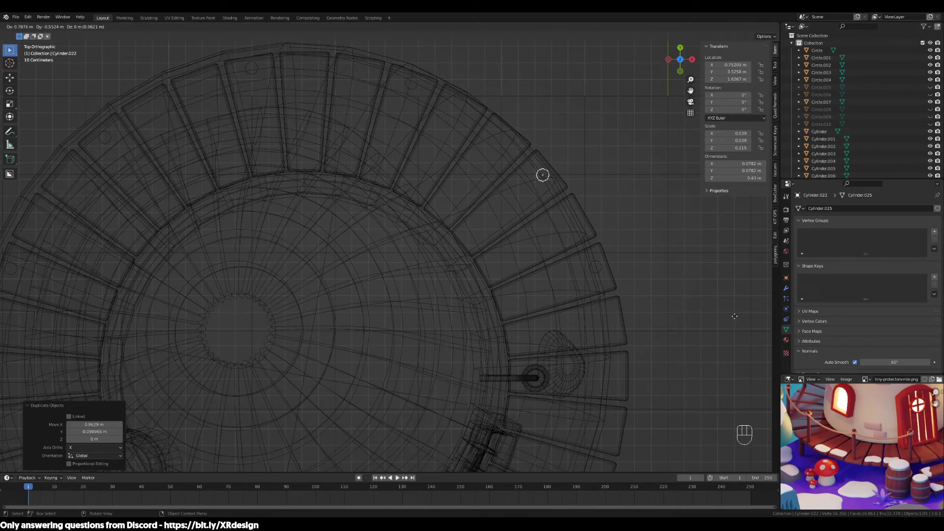
left_click(674, 354, "shift")
middle_click_drag(673, 354, 647, 249, "shift")
key("shift+d")
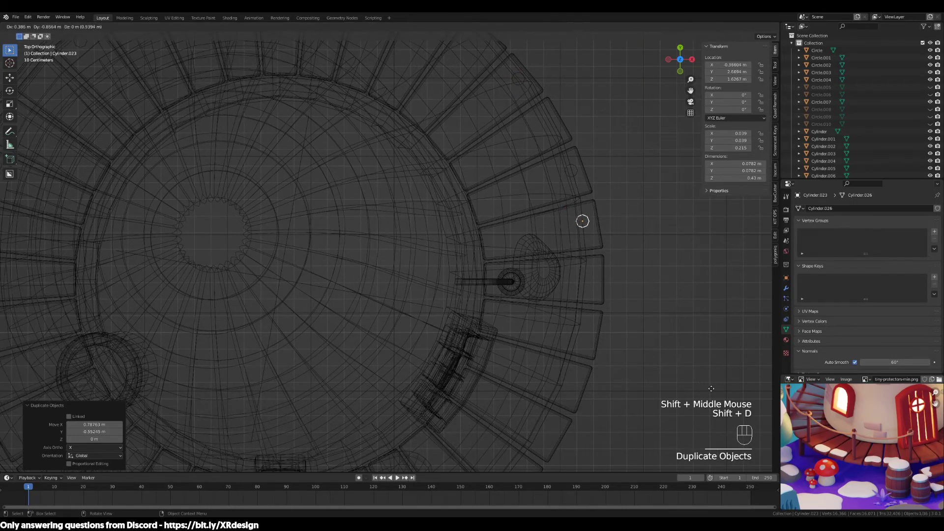
left_click(717, 392)
middle_click_drag(609, 303, 590, 249, "shift")
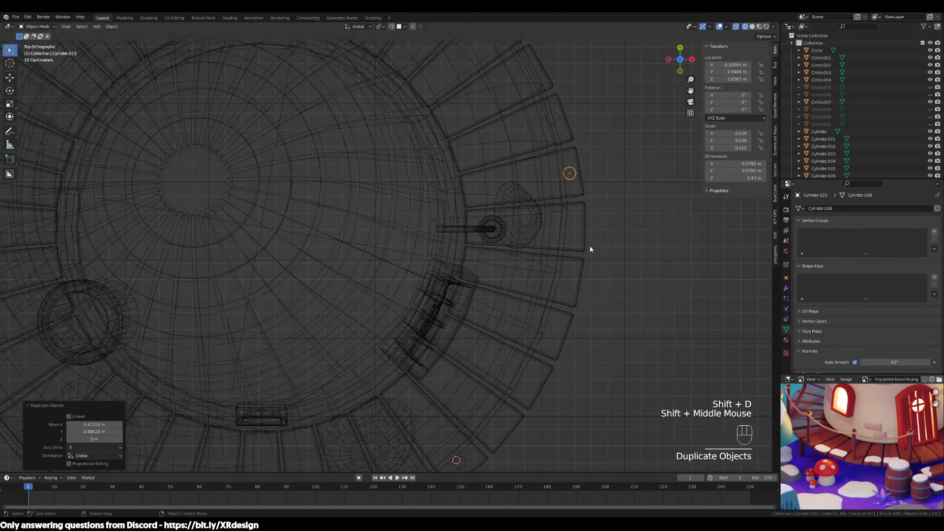
Slide the newest railing post horizontally past the lamp to about X -0.31 m, Y 1.99 m on the deck edge.
scroll(605, 238, "down", 2)
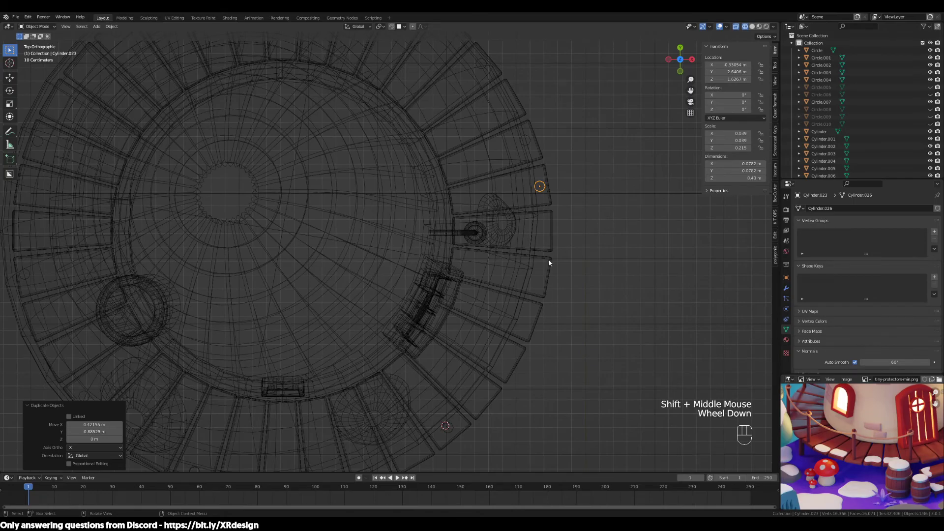
left_click(550, 258)
middle_click_drag(601, 267, 568, 300)
left_click(589, 217)
left_click(598, 243)
left_click(563, 277)
middle_click_drag(393, 290, 420, 333)
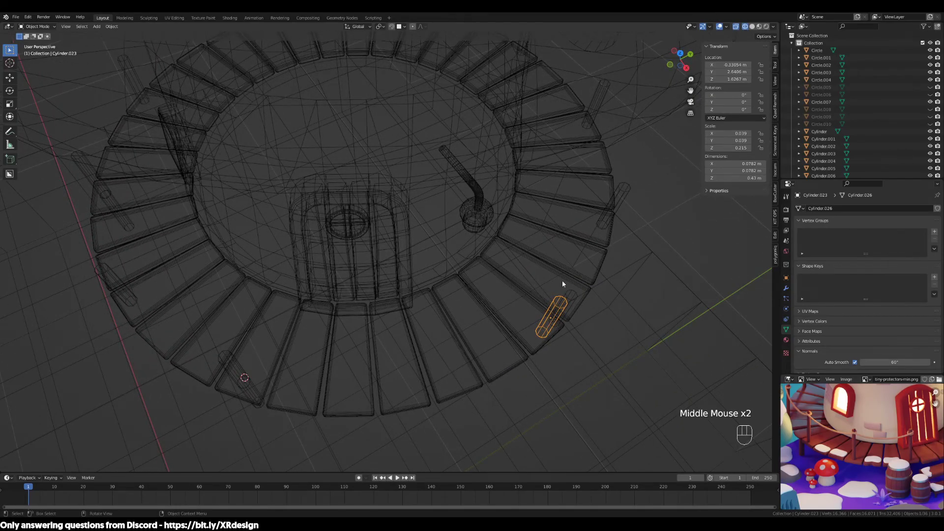
key("g")
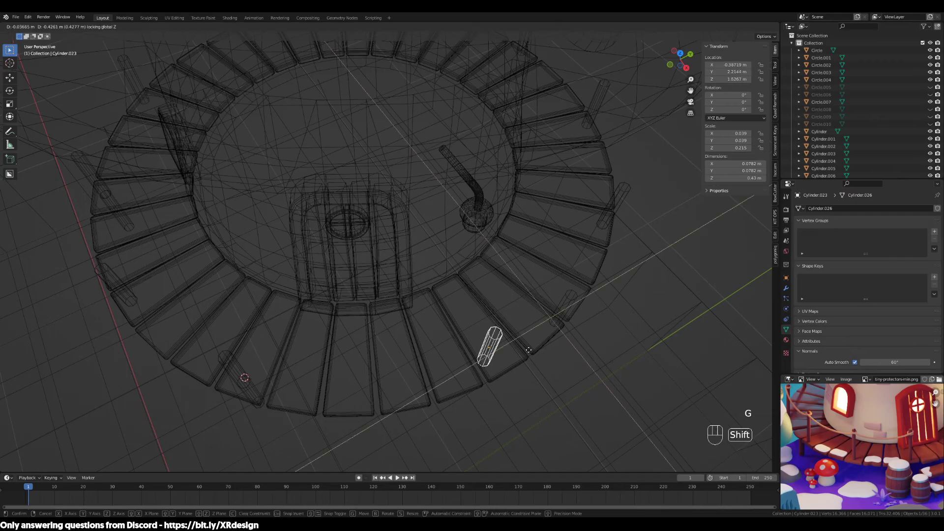
left_click(498, 374)
key("KP_7")
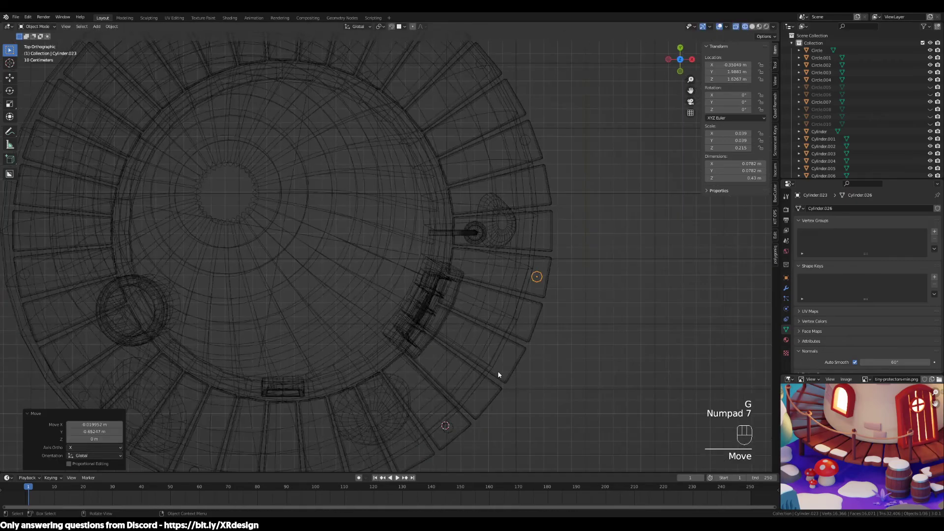
Move the railing post at X -0.75 m along the deck edge to about X -0.41 m, Y 2.97 m.
middle_click_drag(541, 318, 533, 197, "shift")
left_click(524, 197)
left_click(524, 198)
key("g")
right_click(526, 202)
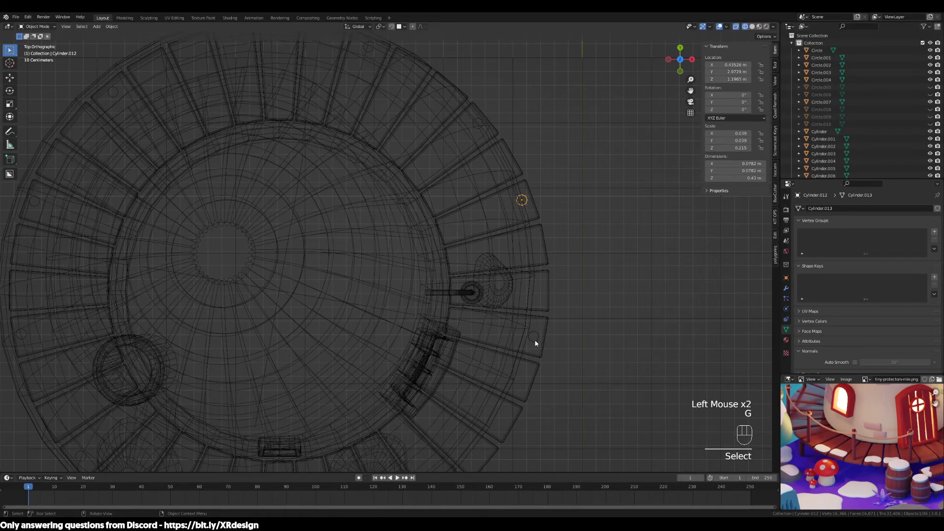
left_click(535, 341)
middle_click_drag(537, 343, 529, 256)
left_click(556, 195)
key("KP_7")
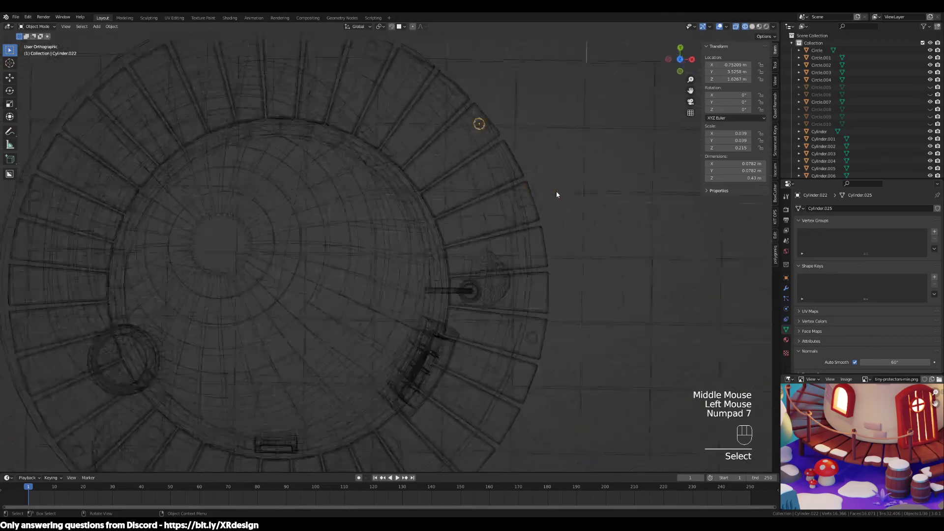
key("g")
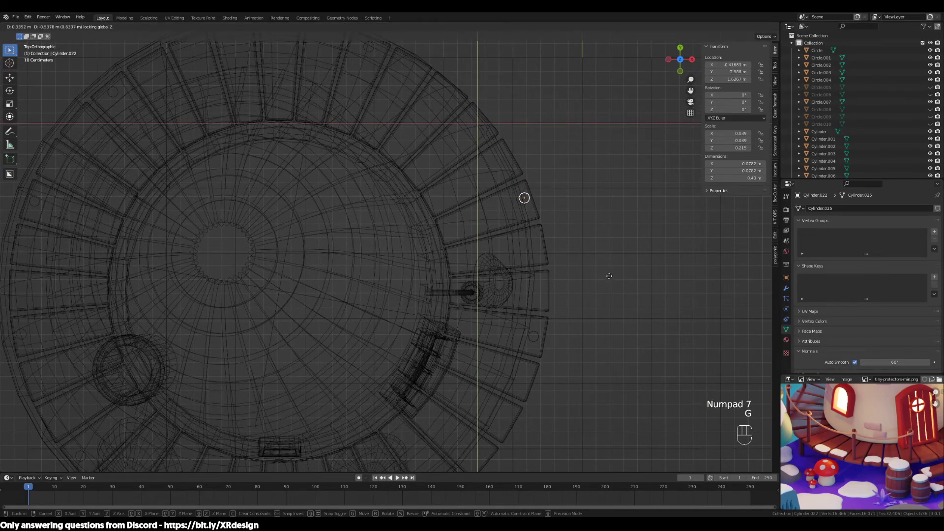
left_click(610, 275)
Respace two back-edge railing posts, moving one to about X -0.98 m, Y 3.76 m and shifting the adjacent post toward it.
middle_click_drag(432, 72, 483, 168, "shift")
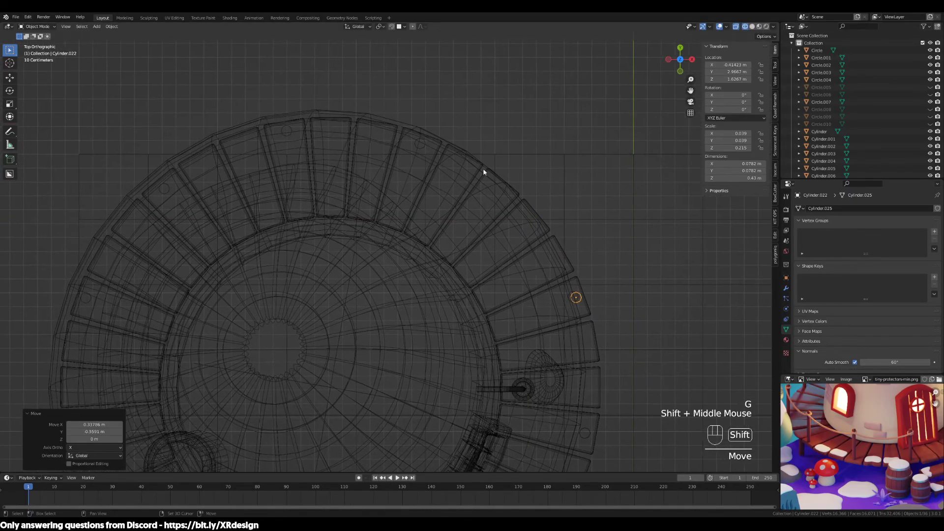
left_click(423, 142)
left_click(423, 142)
key("g")
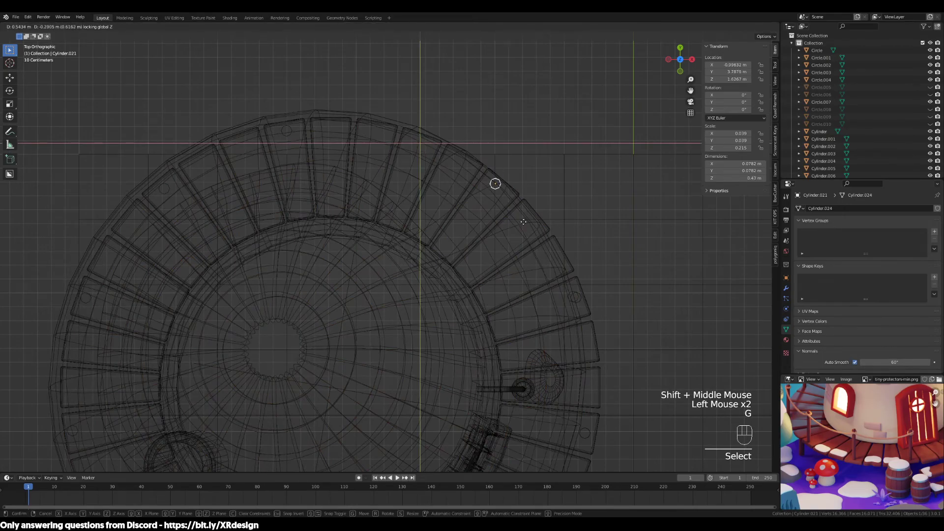
left_click(519, 224)
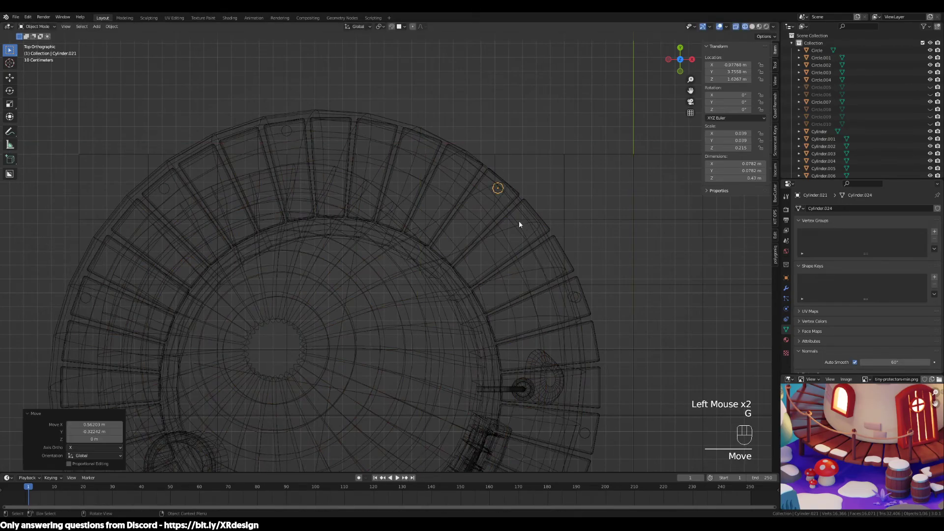
left_click(288, 132)
left_click(288, 132)
key("g")
key("shift+z")
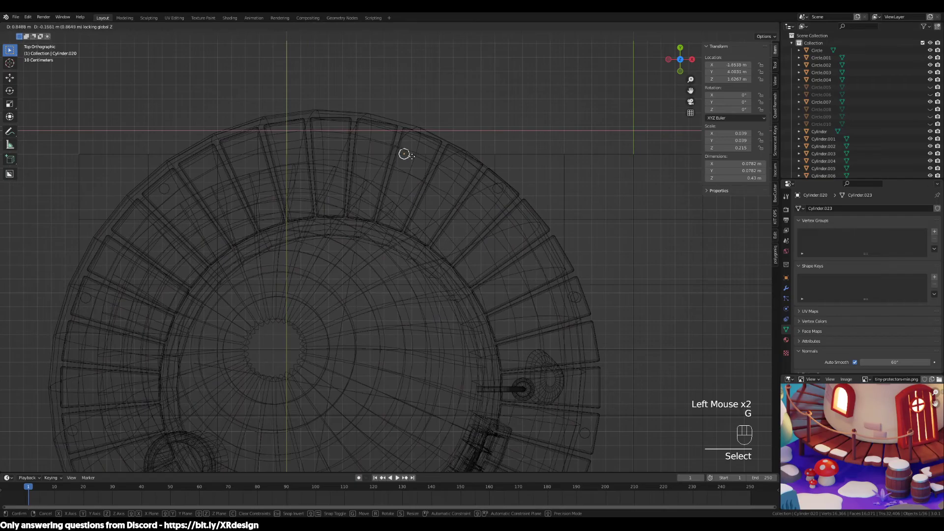
left_click(375, 133)
Move the next back-edge post to about X -2.82 m, Y 4.07 m and duplicate it at about X -3.39 m, Y 3.75 m.
left_click(169, 190)
key("g")
key("shift+z")
left_click(249, 202)
middle_click_drag(249, 202, 388, 164, "shift")
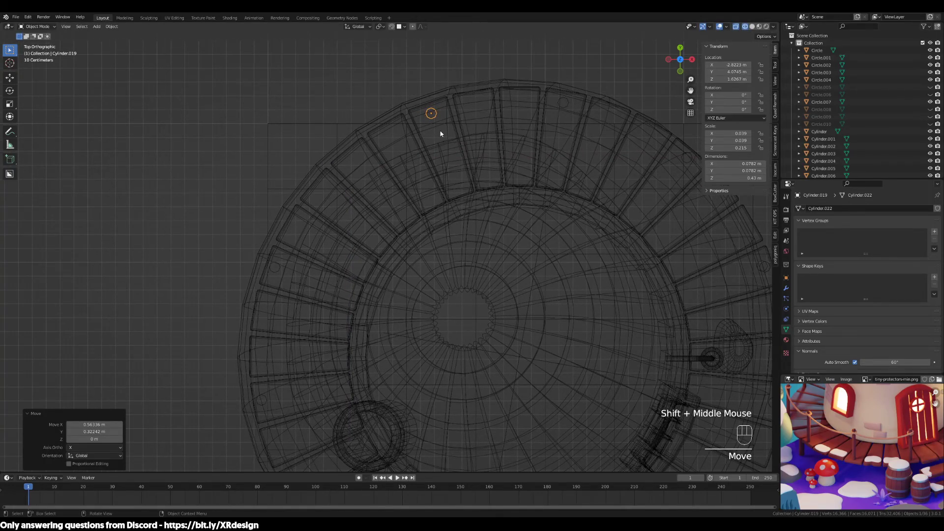
key("shift+d")
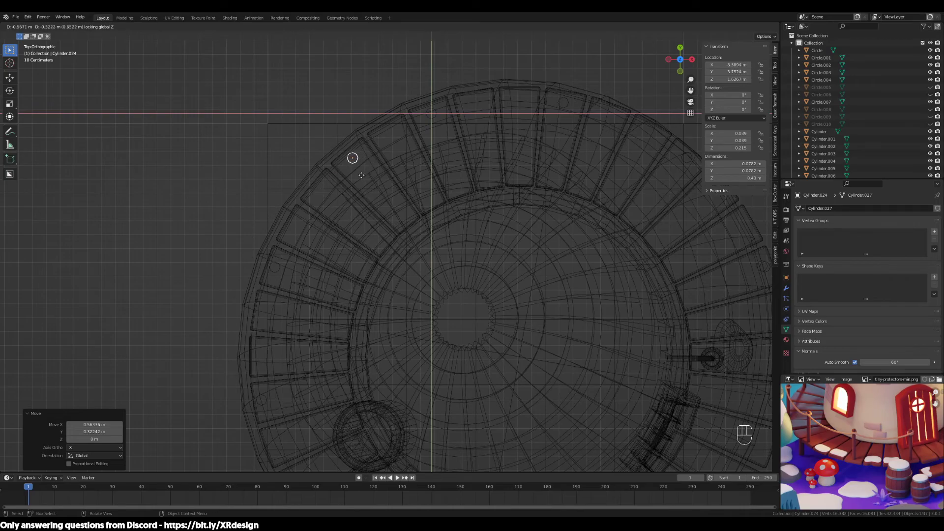
left_click(360, 176)
Display the model in solid shading and examine the railing posts, deck planks and door from several angles.
middle_click_drag(579, 261, 533, 215)
scroll(533, 215, "down", 3)
middle_click_drag(481, 237, 552, 278)
middle_click_drag(488, 301, 476, 275)
key("z")
middle_click_drag(603, 281, 563, 277)
middle_click_drag(488, 251, 464, 312)
left_click(465, 308)
left_click(483, 300)
left_click(479, 280)
left_click(468, 260)
left_click(471, 264)
middle_click_drag(471, 265, 418, 308)
middle_click_drag(418, 308, 460, 324)
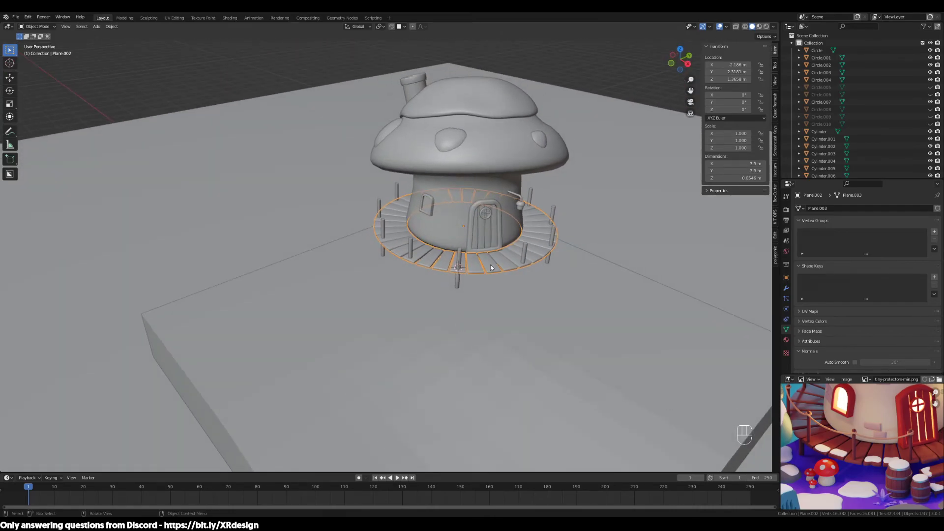
scroll(490, 267, "up", 2)
left_click(517, 237)
left_click(546, 184)
left_click(617, 157)
left_click(618, 139)
left_click(625, 156)
left_click(624, 157)
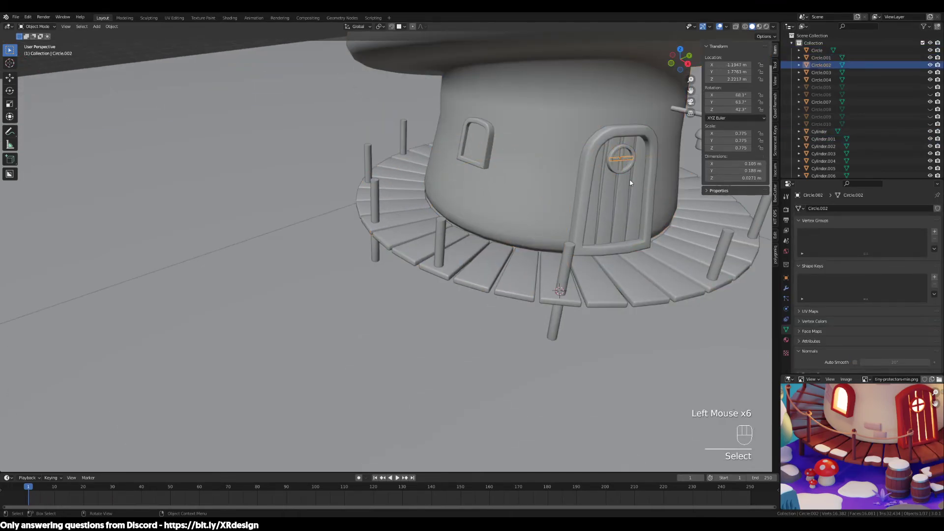
Enlarge the arched window frame on the mushroom house wall slightly and uniformly.
middle_click_drag(565, 214, 393, 218, "shift")
left_click(388, 215)
scroll(387, 216, "up", 2)
middle_click_drag(404, 253, 455, 249)
key("s")
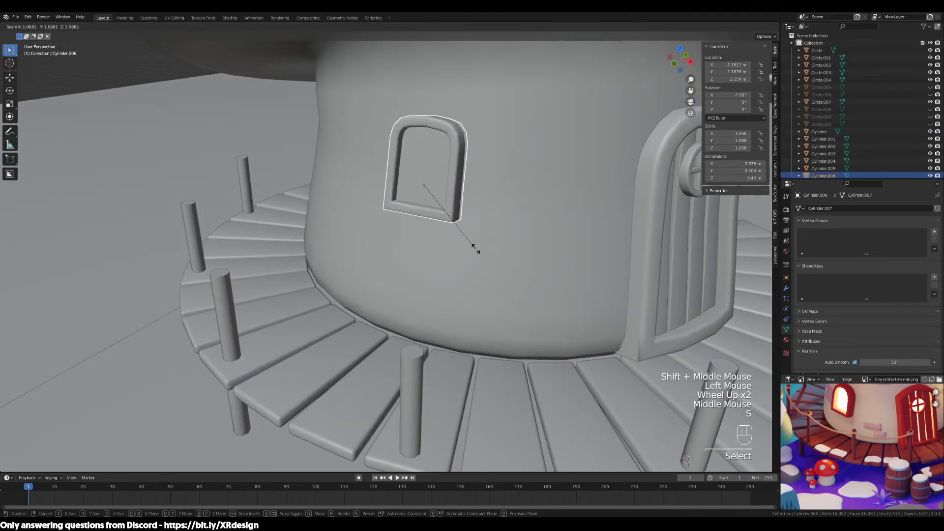
left_click(488, 253)
scroll(565, 250, "down", 2)
middle_click_drag(565, 249, 526, 271)
Examine the plank deck and its posts from low side angles against the ground block.
left_click(526, 269)
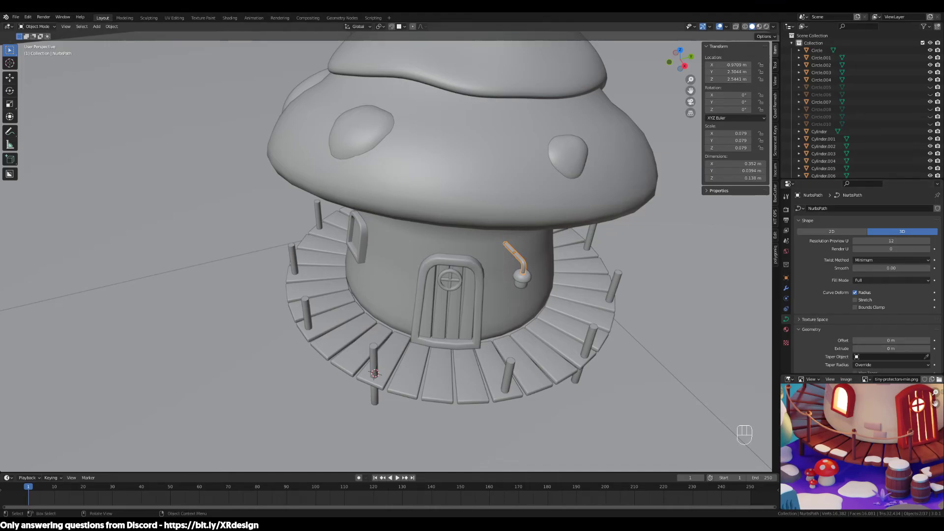
left_click(478, 290)
scroll(548, 359, "down", 4)
middle_click_drag(547, 359, 532, 341)
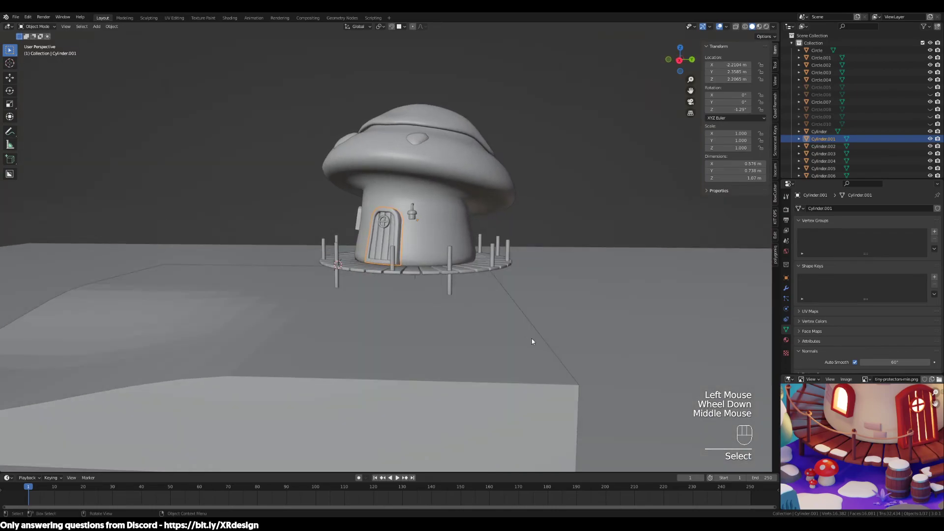
left_click(421, 275)
left_click(418, 278)
left_click(416, 280)
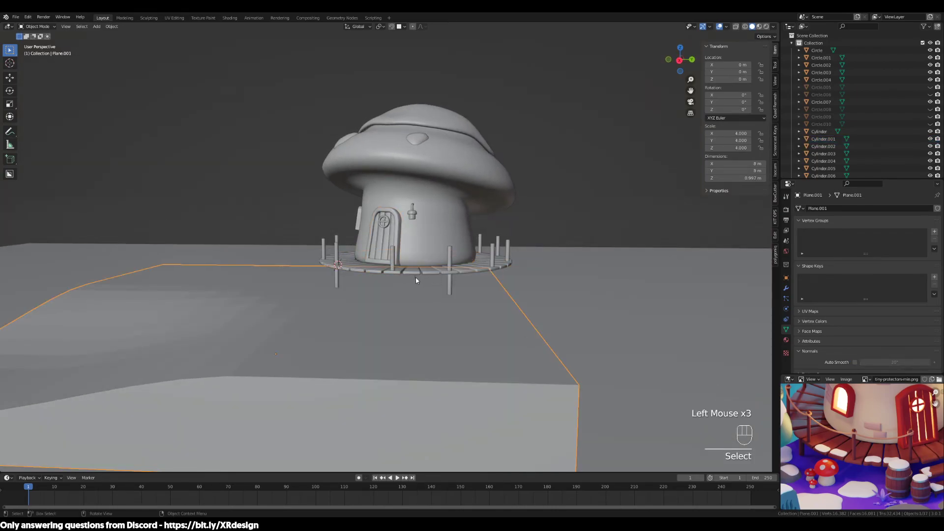
left_click(416, 278)
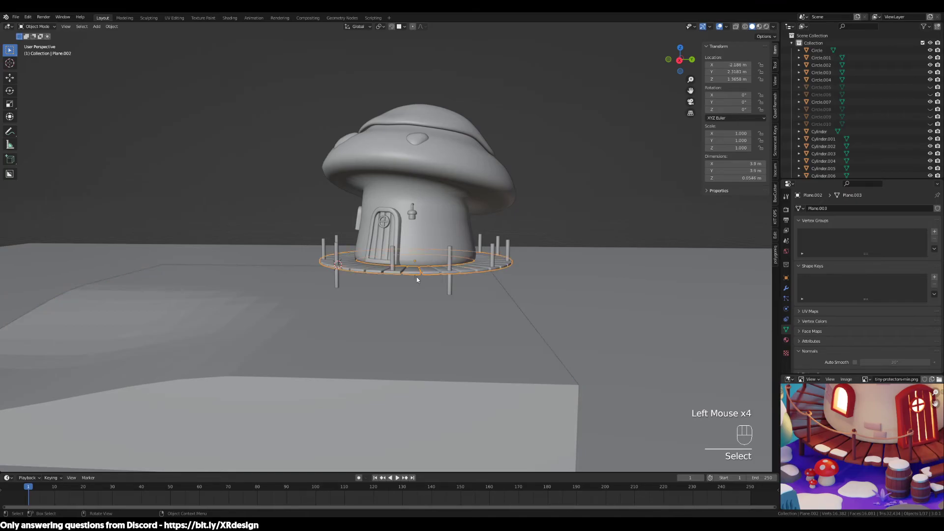
left_click(426, 284)
middle_click_drag(424, 286, 535, 293)
left_click(502, 384, "ctrl")
left_click(501, 383, "ctrl")
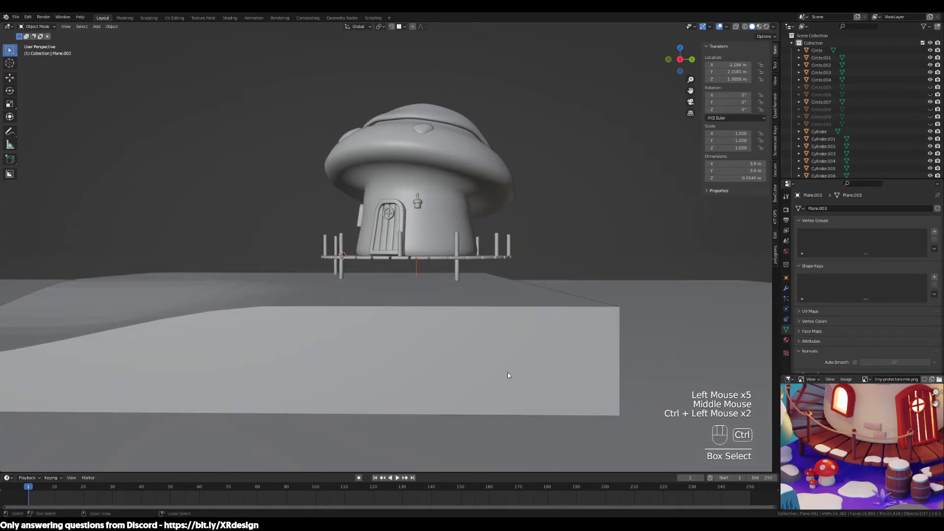
middle_click_drag(501, 383, 542, 382)
Check the deck in isolation, reset the 3D cursor to the world origin, and show the full scene again.
key("KP_Divide")
scroll(482, 329, "down", 2)
middle_click_drag(483, 330, 417, 271)
left_click(529, 352)
left_click(417, 270)
middle_click_drag(533, 324, 444, 235)
key("shift+c")
scroll(504, 326, "down", 4)
scroll(444, 235, "down", 1)
left_click(443, 235)
key("KP_Divide")
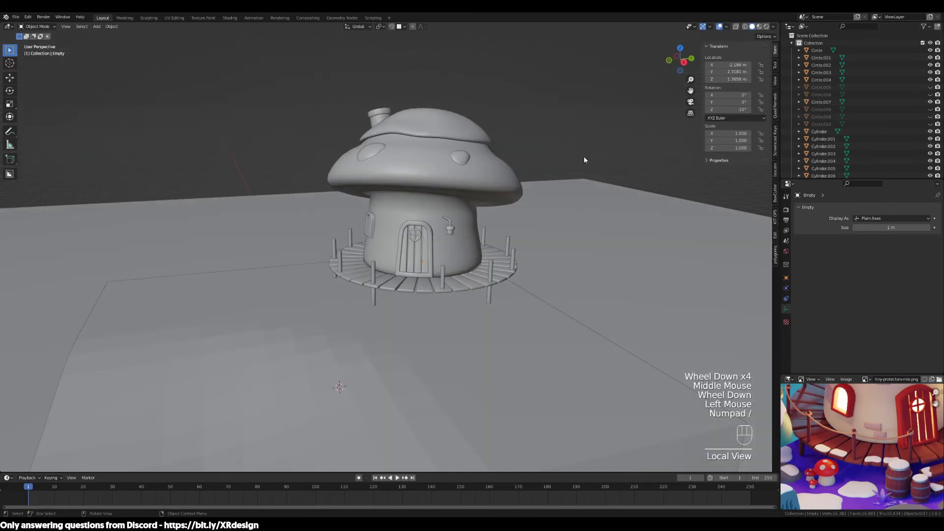
Select all the scene objects and hide them to leave an empty workspace.
scroll(598, 129, "down", 1)
left_click_drag(598, 128, 304, 396)
key("j")
key("h")
left_click_drag(575, 134, 495, 228)
middle_click_drag(494, 228, 473, 290)
left_click(471, 314)
Add a plane at the world origin and scale it to a plank of about 1.35 m by 0.44 m.
scroll(470, 330, "up", 4)
middle_click_drag(470, 330, 481, 301, "shift")
key("shift+a")
mouse_move(432, 315)
left_click(460, 318)
scroll(462, 318, "down", 2)
key("s")
key("x")
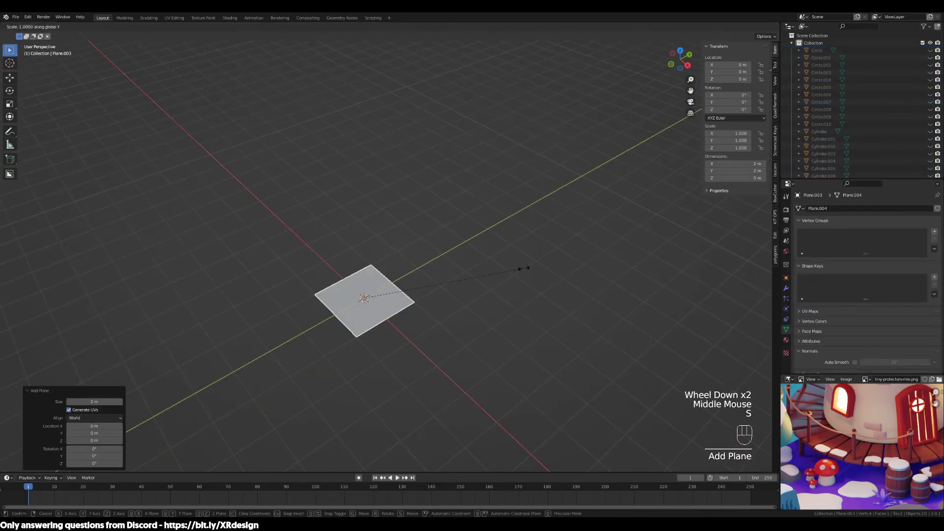
key("y")
left_click(414, 286)
key("s")
key("x")
left_click(436, 314)
In Edit Mode, move the plank's face about 3.69 m along X, leaving its origin at the world centre.
key("g")
key("x")
middle_click_drag(437, 314, 487, 276)
key("Tab")
scroll(477, 316, "up", 2)
middle_click_drag(412, 270, 409, 308)
scroll(465, 328, "down", 1)
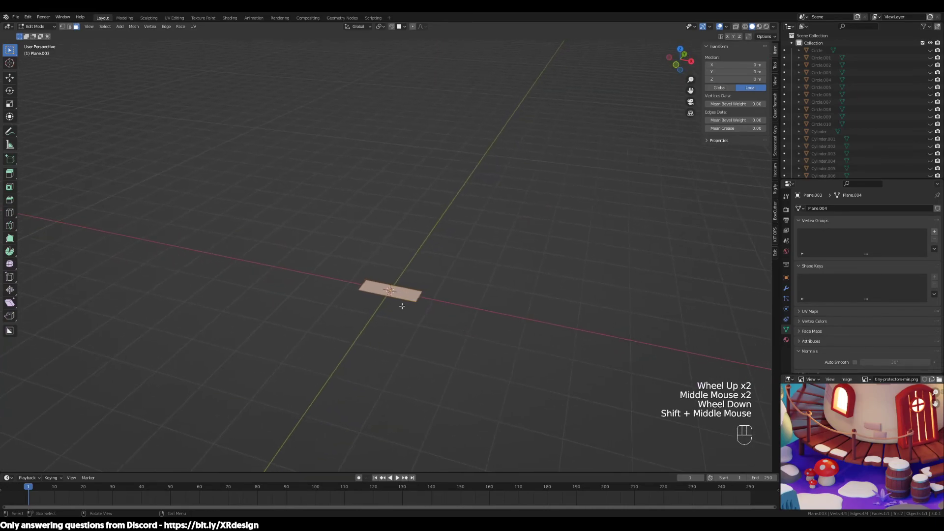
key("g")
key("x")
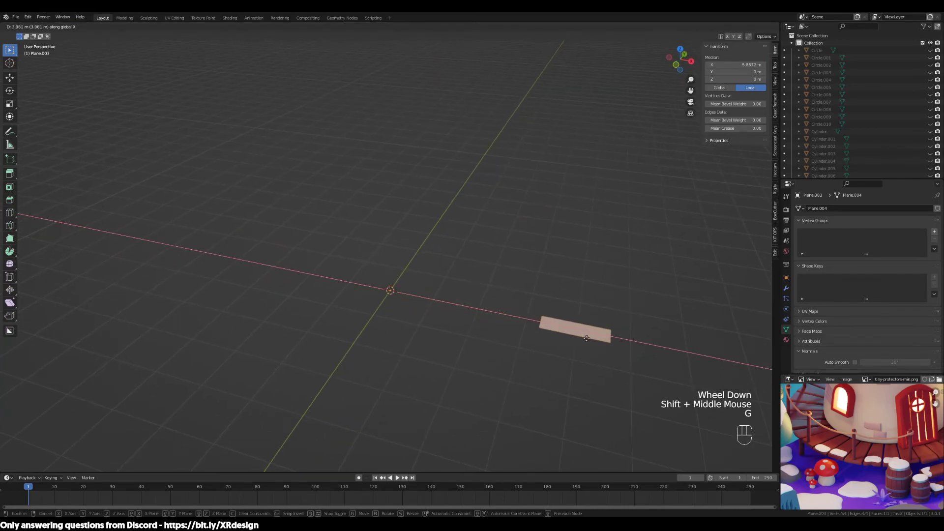
left_click(570, 332)
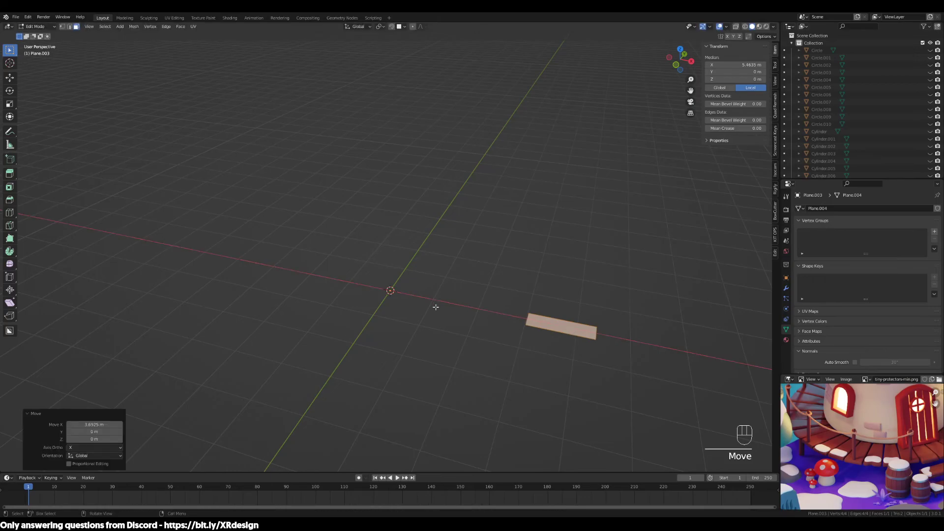
Return to Object Mode and add a Plain Axes empty at the world origin.
key("Tab")
scroll(429, 312, "up", 2)
key("shift+a")
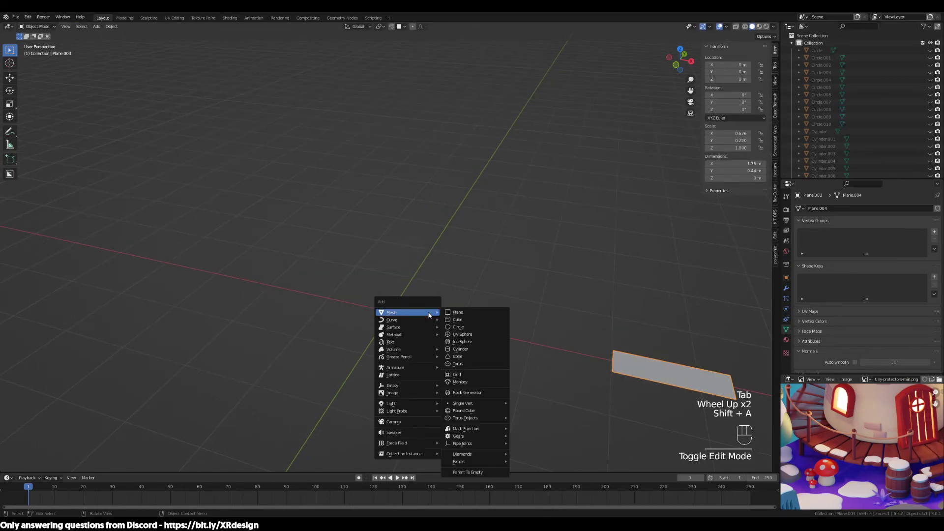
mouse_move(407, 385)
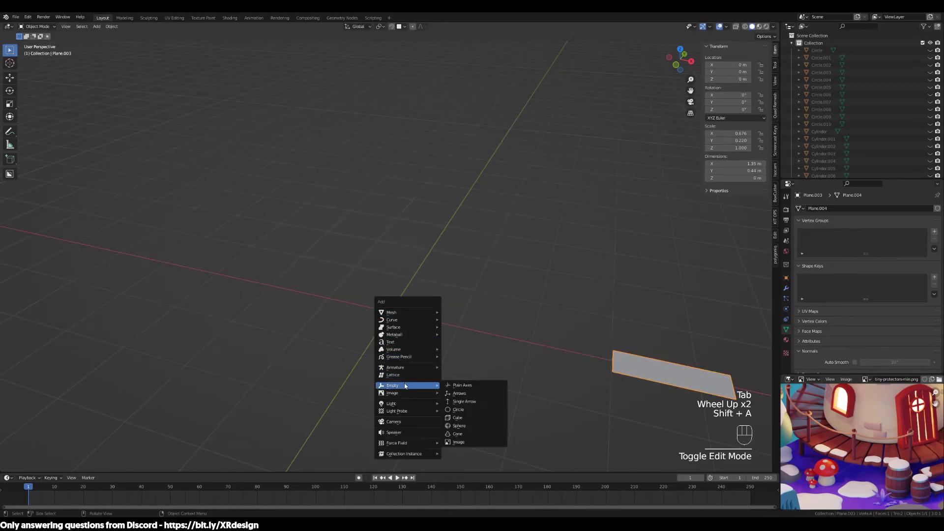
left_click(462, 385)
scroll(487, 275, "down", 2)
middle_click_drag(407, 325, 366, 296)
left_click(352, 361)
left_click(361, 286)
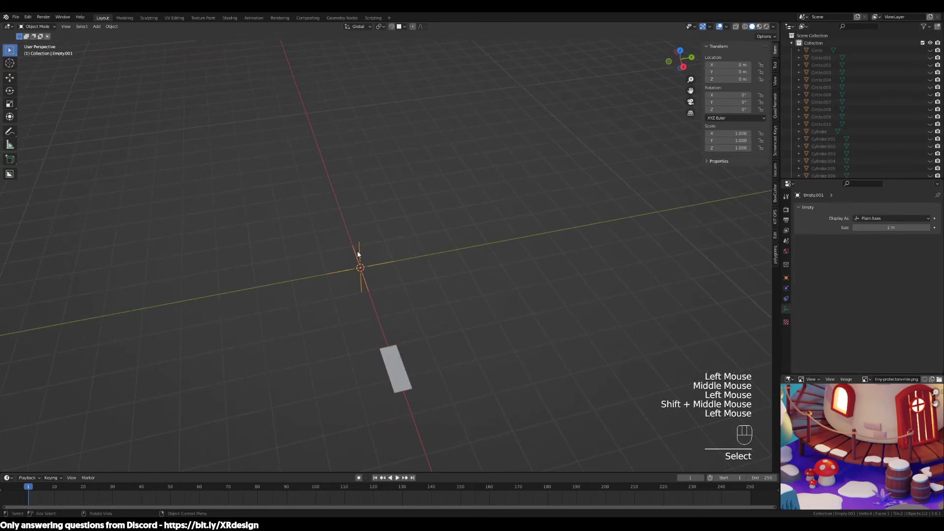
In Edit Mode, offset the plank's face about -0.54 m along Y from its origin.
middle_click_drag(424, 350, 468, 364)
left_click(462, 366)
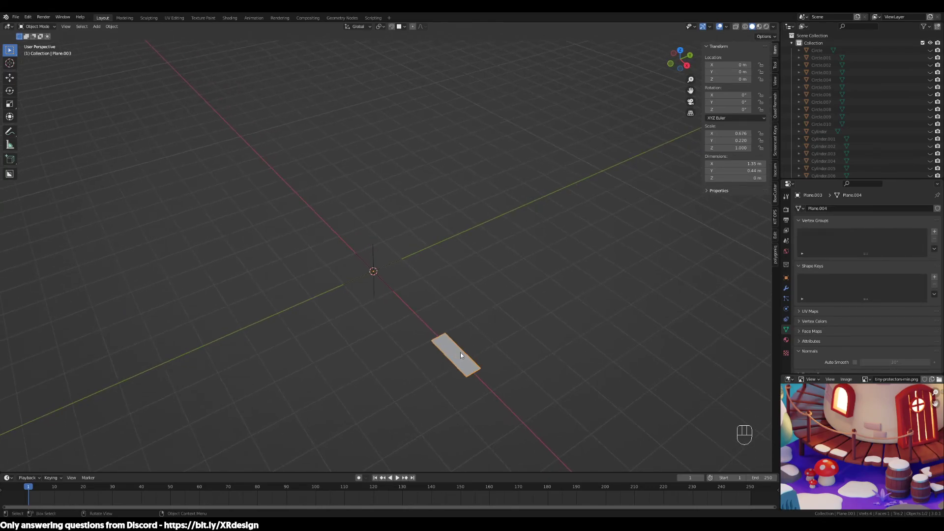
key("Tab")
key("g")
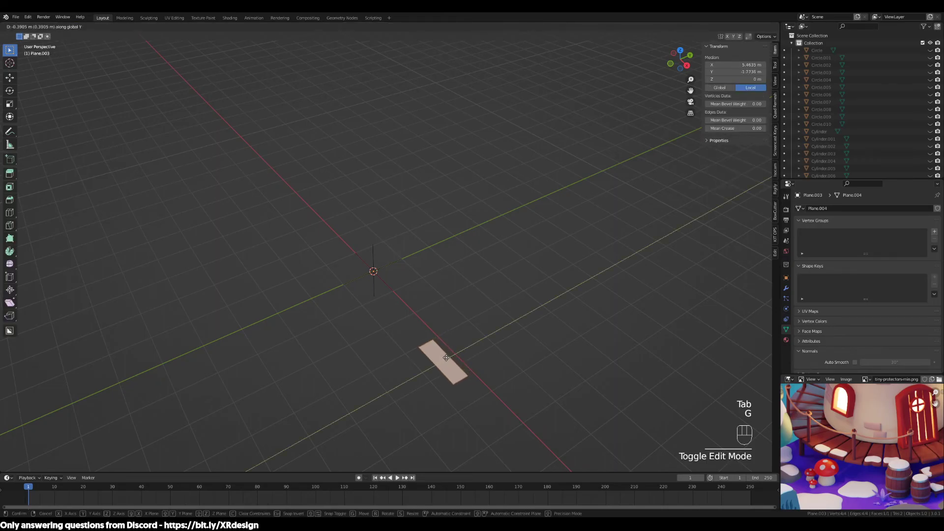
left_click(443, 361)
middle_click_drag(443, 361, 362, 277)
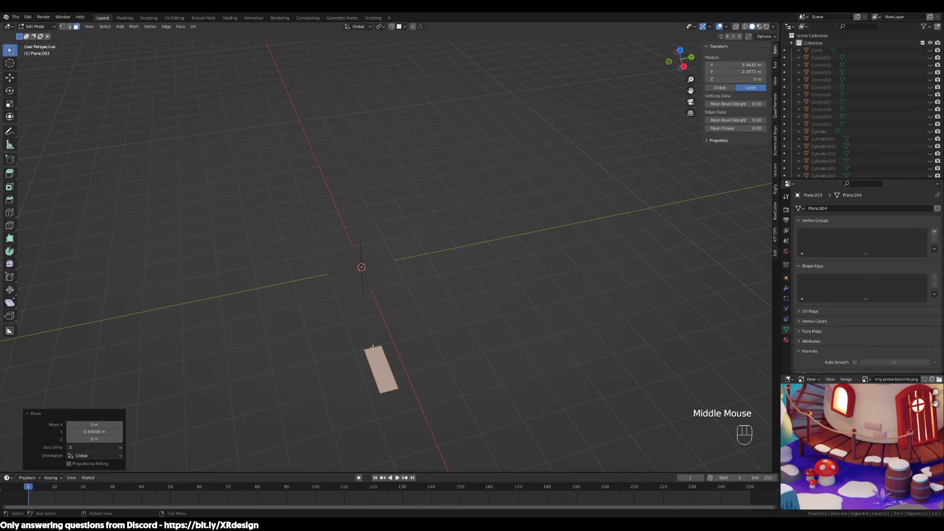
Undo the plank face's last Y offset and return to Object Mode.
key("ctrl+z")
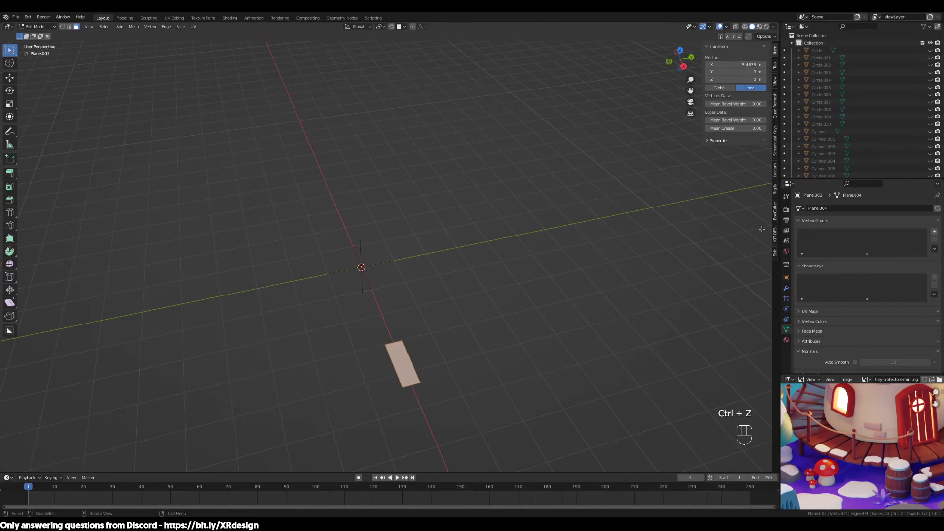
key("Tab")
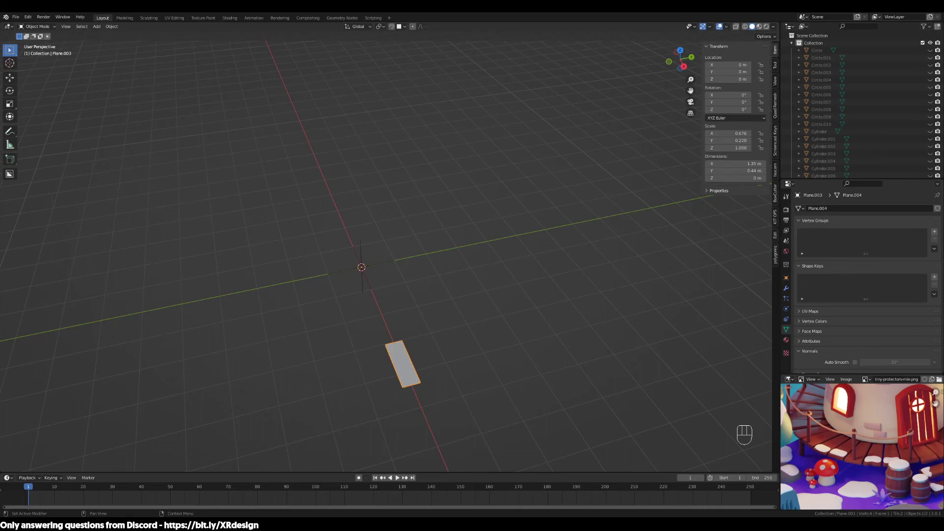
left_click(392, 329)
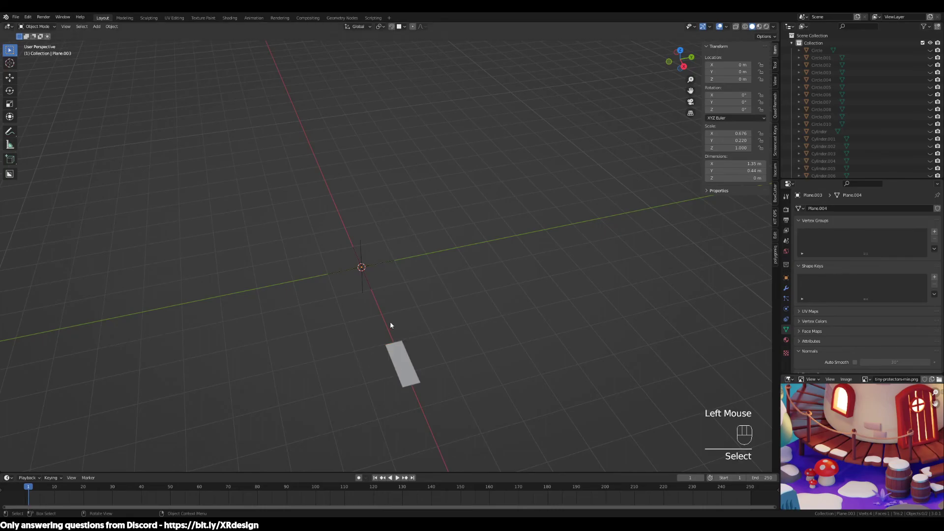
Deselect the empty and reveal all hidden objects of the mushroom house scene.
left_click(398, 297)
middle_click_drag(404, 299, 432, 299)
scroll(457, 314, "up", 2)
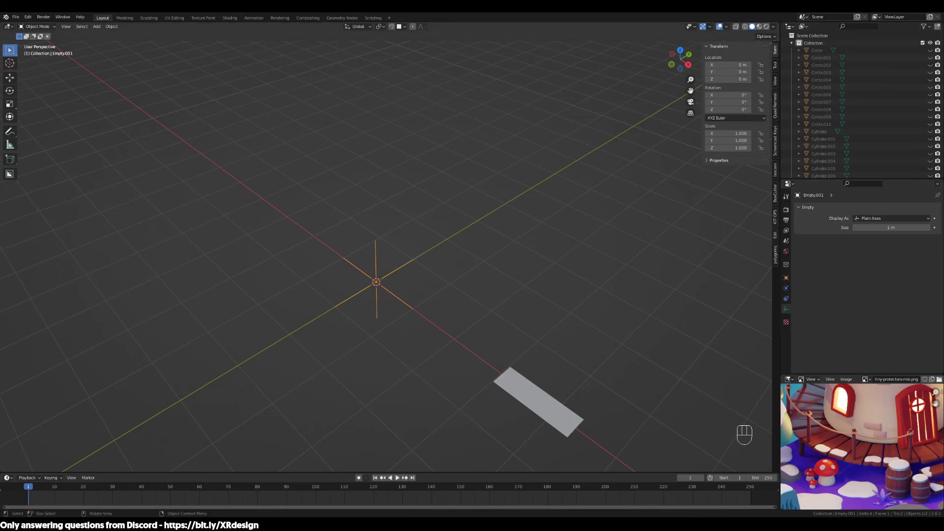
left_click(728, 343)
key("alt+g")
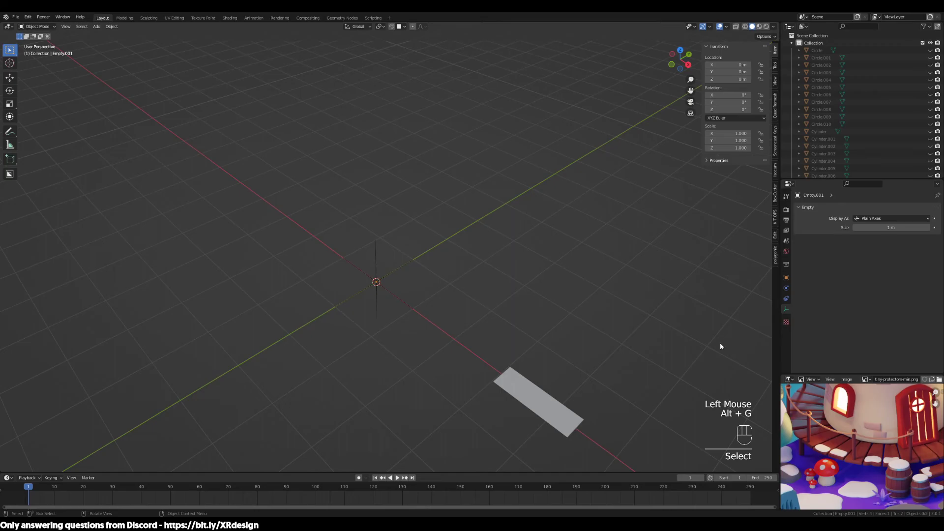
key("alt+h")
Select the mushroom body and isolate it in Local View.
left_click(436, 194)
left_click(433, 150)
scroll(520, 170, "up", 2)
middle_click_drag(520, 169, 513, 318, "shift")
middle_click_drag(513, 318, 506, 283)
key("KP_Divide")
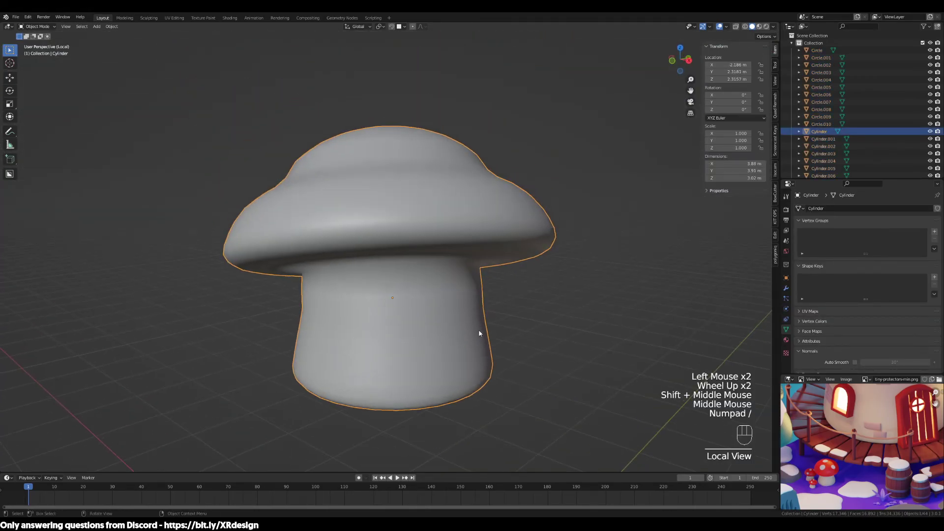
In Edit Mode, snap the 3D cursor to the centre of the stem's bottom face, and return to Object Mode.
middle_click_drag(478, 337, 422, 293)
key("Tab")
key("3")
left_click(394, 308)
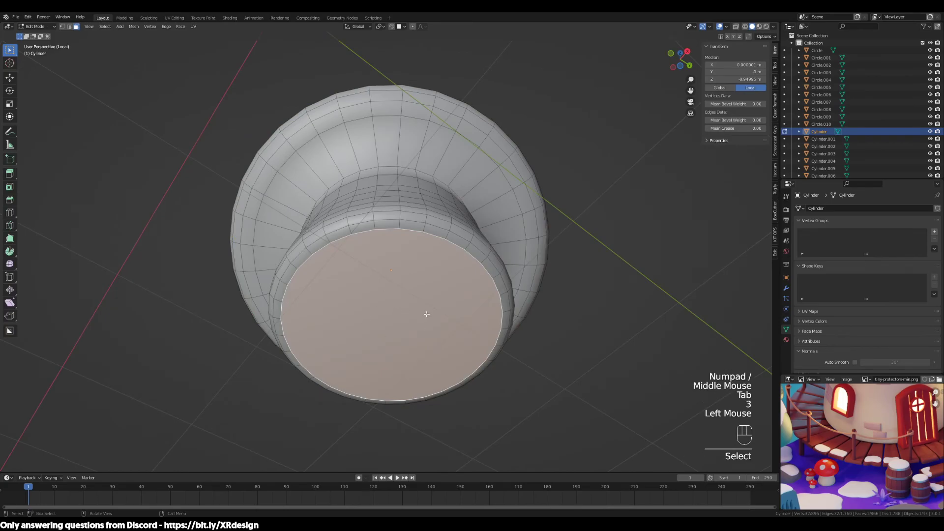
key("shift+s")
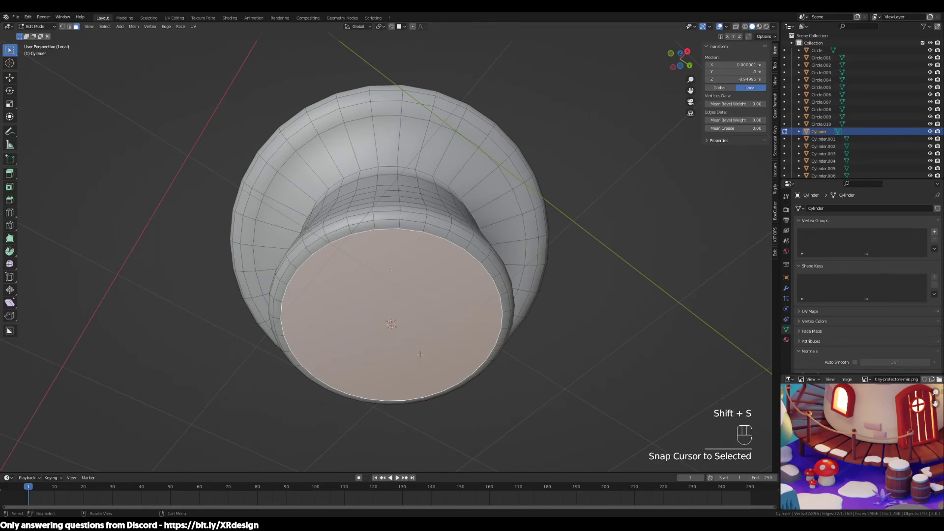
key("Tab")
Add a 2 m plane at the 3D cursor under the mushroom stem.
middle_click_drag(452, 300, 462, 397)
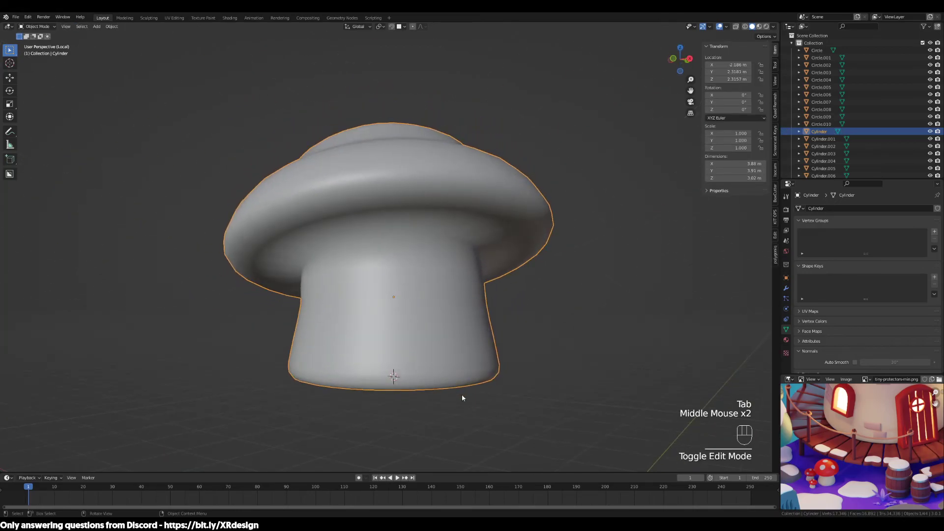
key("shift+a")
mouse_move(453, 323)
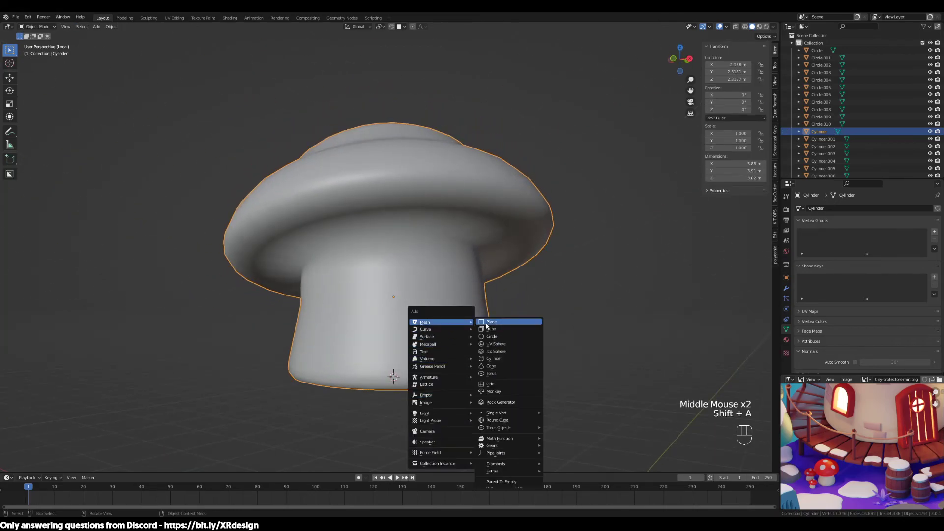
left_click(489, 322)
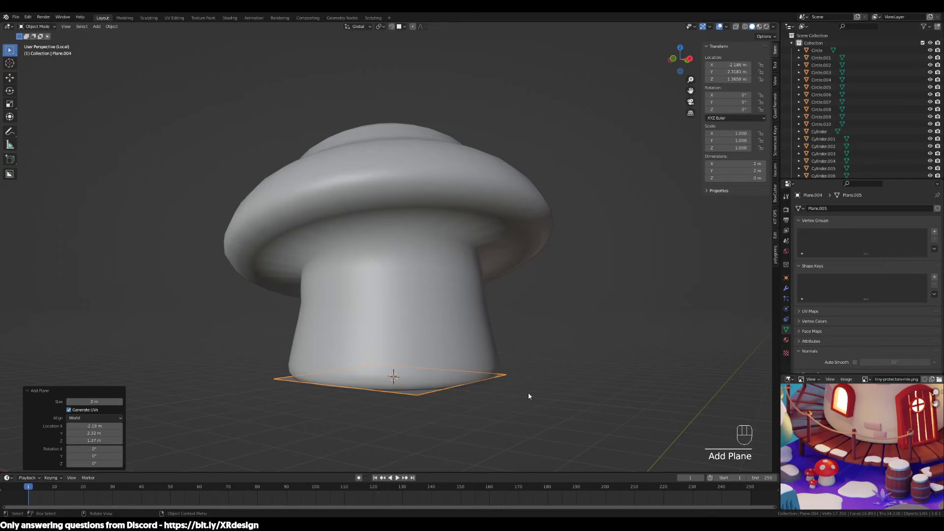
middle_click_drag(529, 394, 531, 413)
Try to scale the plane under the stem along Y, and delete the plane.
key("s")
middle_click(544, 330)
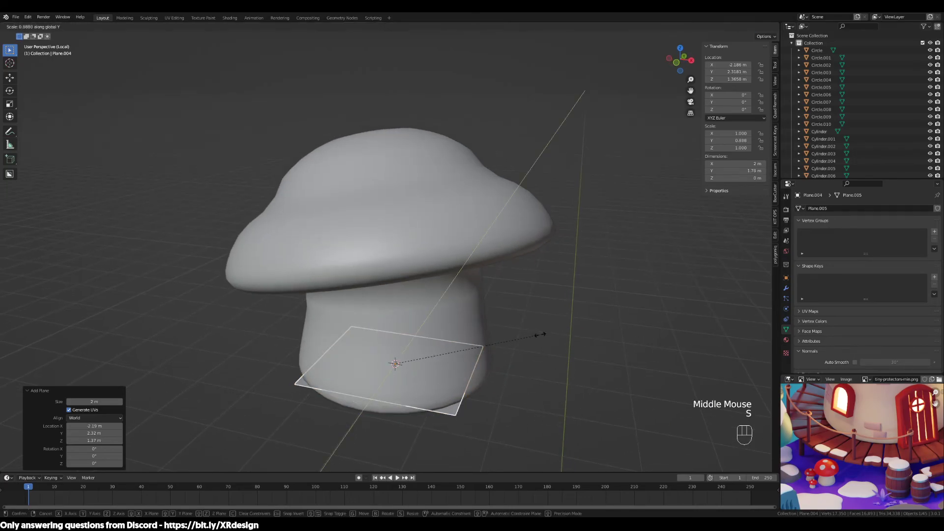
left_click(499, 386)
scroll(496, 389, "down", 2)
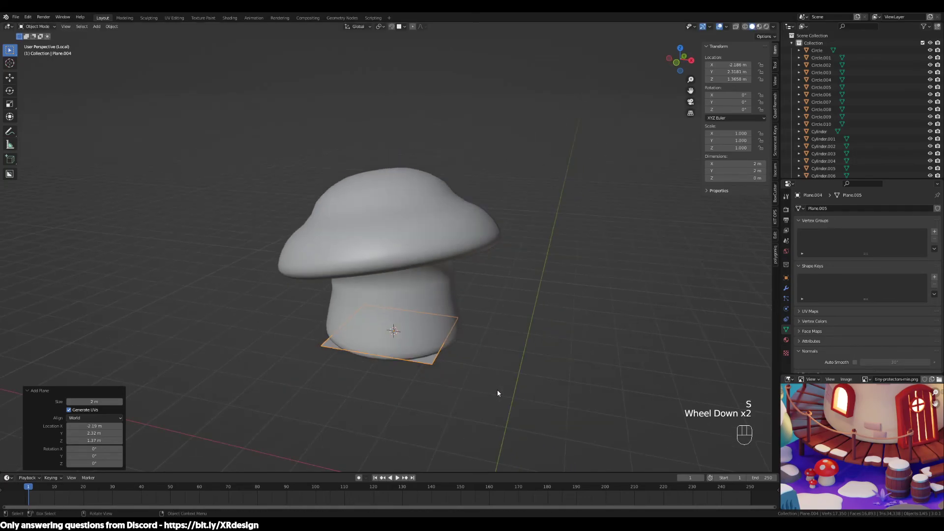
key("Delete")
Leave Local View and delete the separate plank together with the empty at the world origin.
key("KP_Divide")
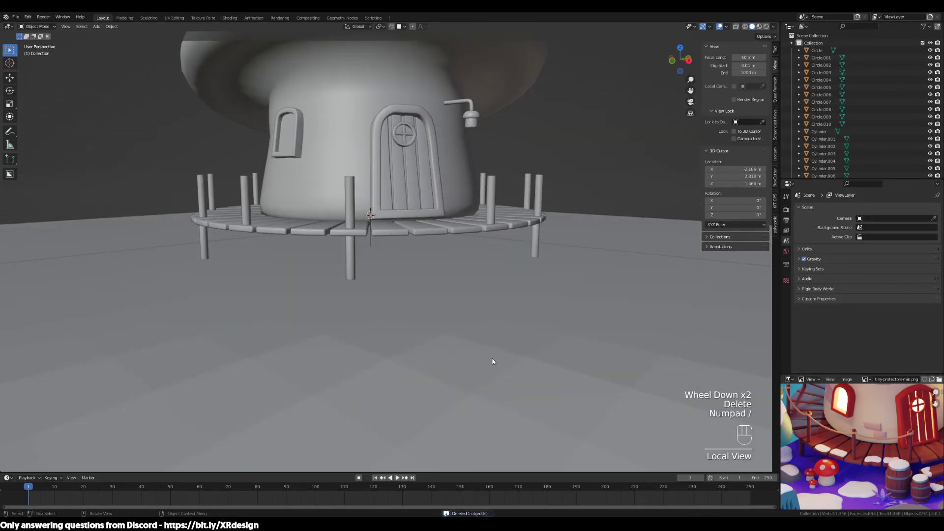
scroll(490, 366, "down", 2)
left_click(622, 409)
left_click(630, 417)
middle_click_drag(629, 417, 348, 340)
left_click(353, 330, "shift")
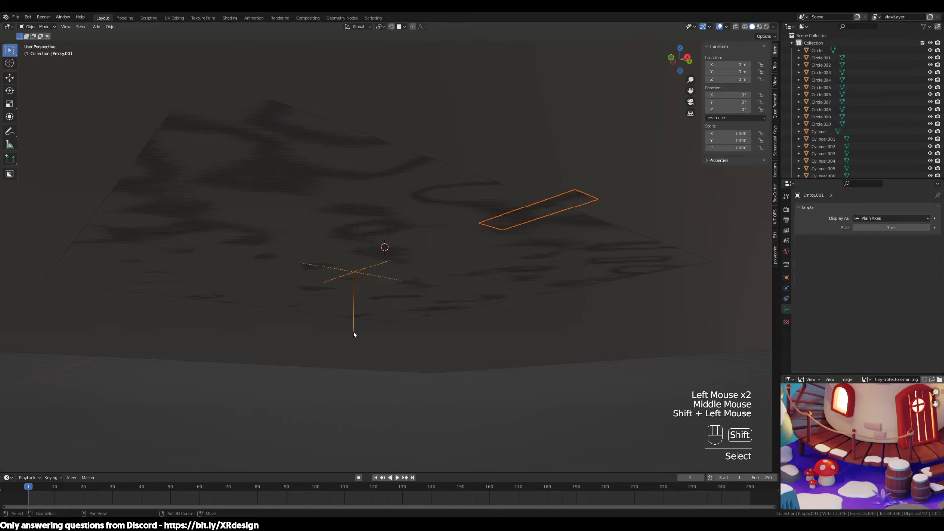
key("Delete")
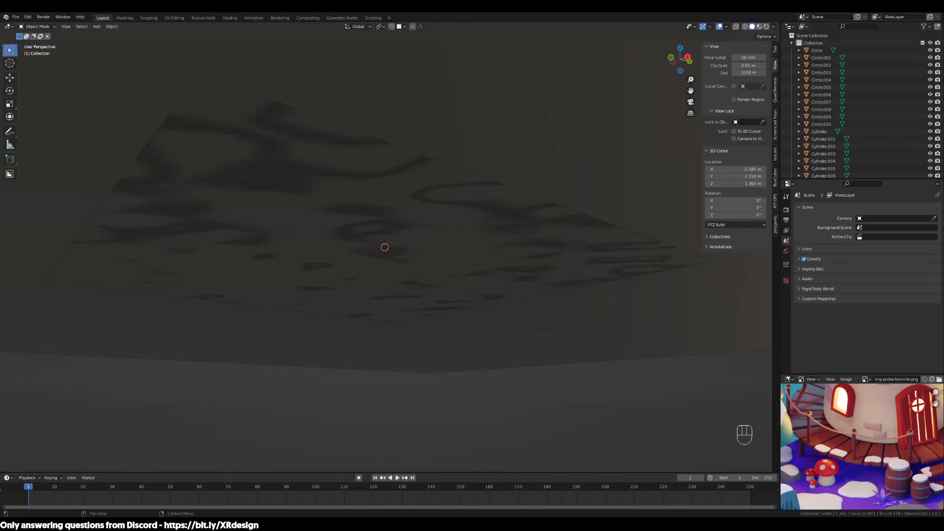
Examine the mushroom house, the ground plane and the sculpted base block from several angles.
middle_click_drag(522, 244, 533, 278)
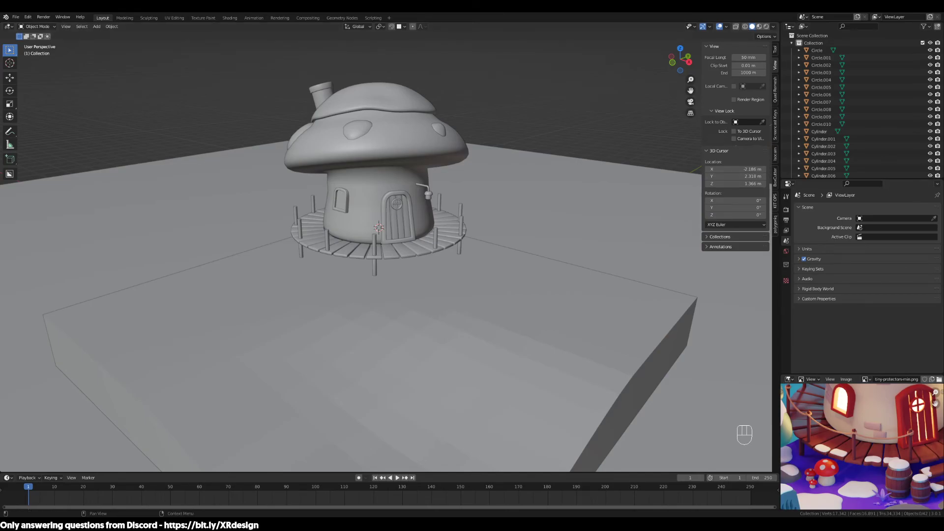
middle_click_drag(517, 339, 526, 343)
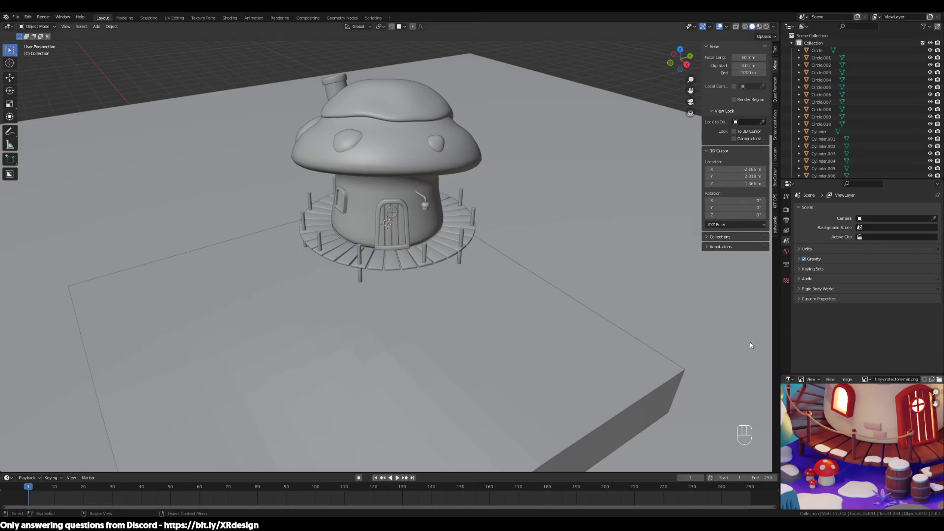
left_click(682, 355)
middle_click_drag(559, 351, 592, 352)
scroll(587, 345, "down", 3)
middle_click_drag(561, 393, 556, 372)
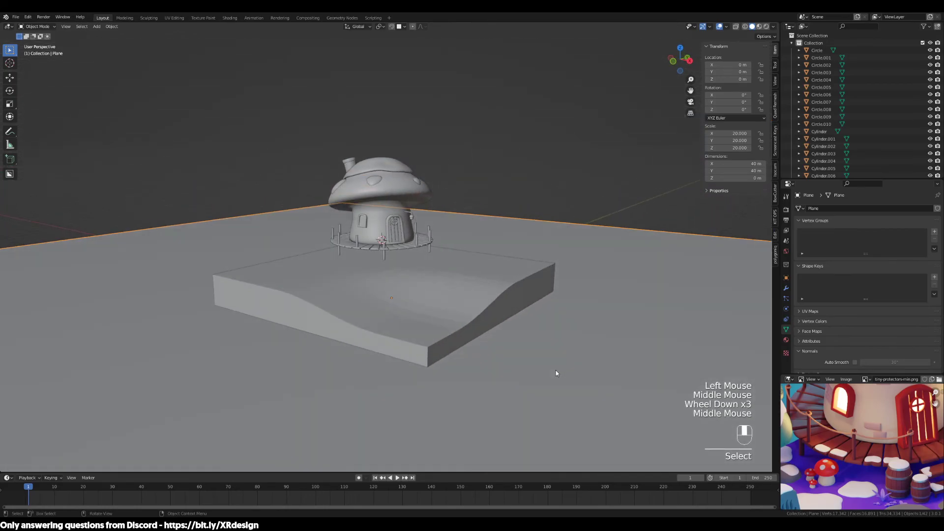
left_click(504, 353)
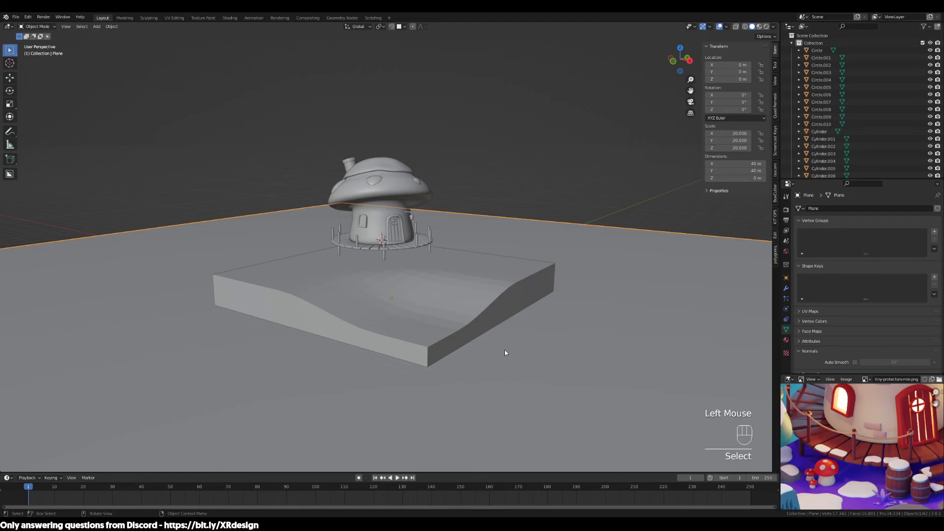
left_click(511, 325)
middle_click_drag(575, 320, 578, 334)
scroll(577, 356, "up", 2)
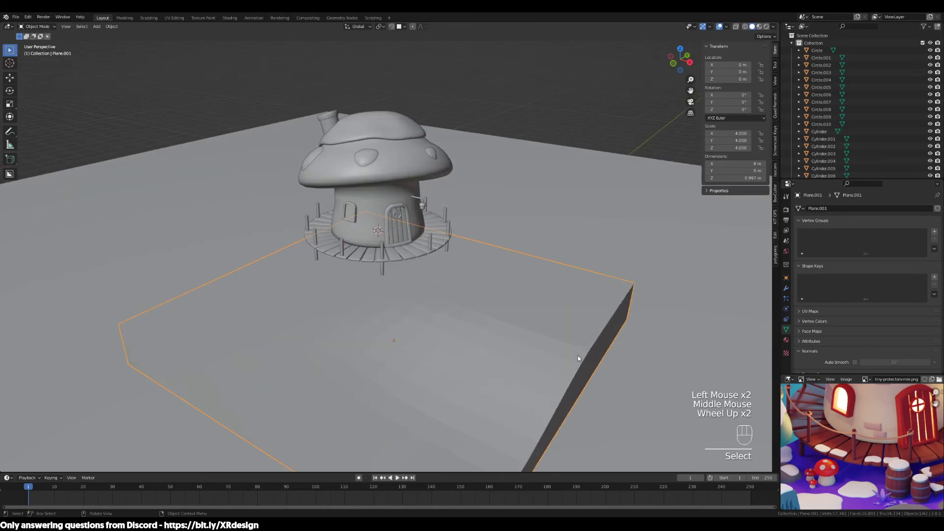
middle_click_drag(574, 366, 560, 375)
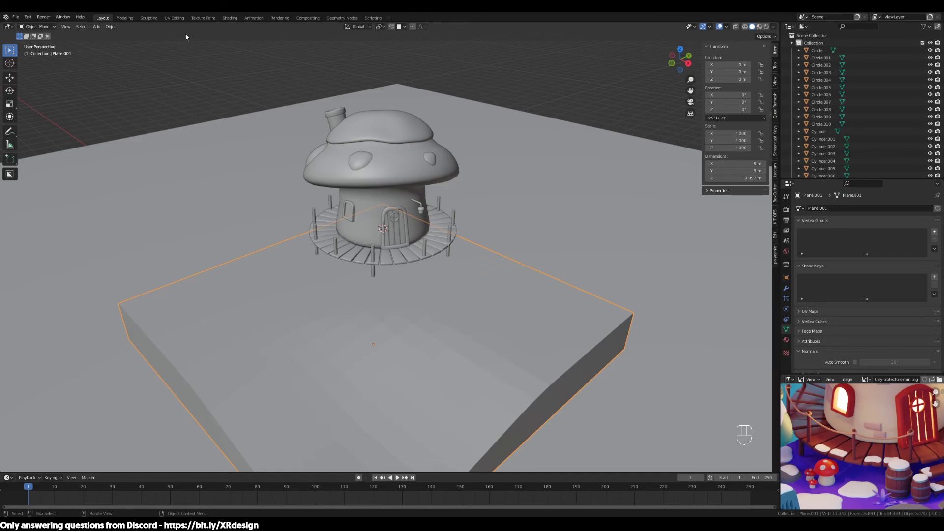
Look at the mushroom body in the Texture Paint workspace and return to the Layout workspace.
scroll(431, 141, "up", 2)
left_click(431, 141)
middle_click_drag(430, 140, 431, 183, "shift")
scroll(311, 76, "up", 2)
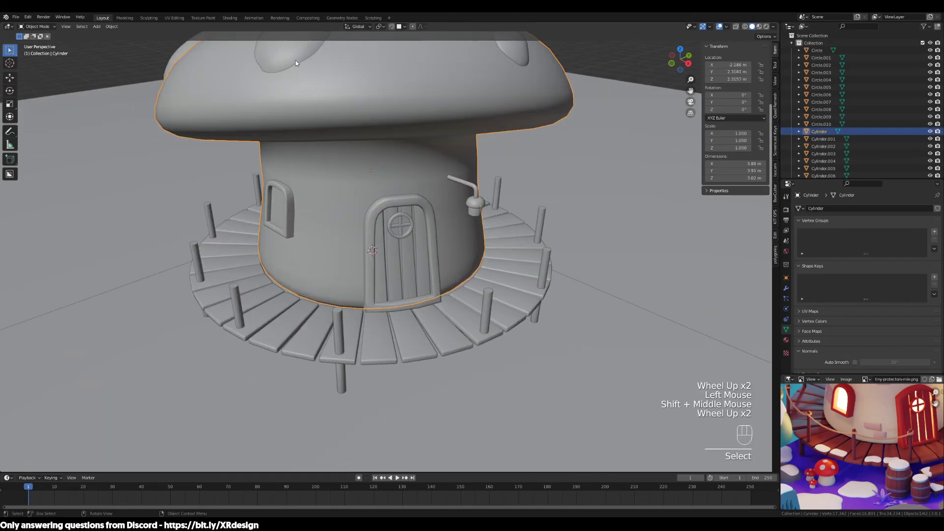
left_click(203, 17)
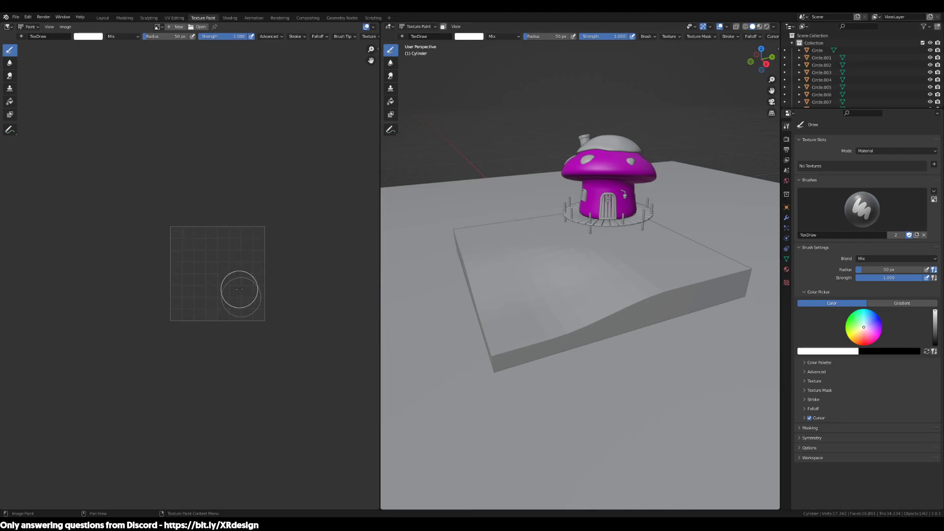
left_click(103, 18)
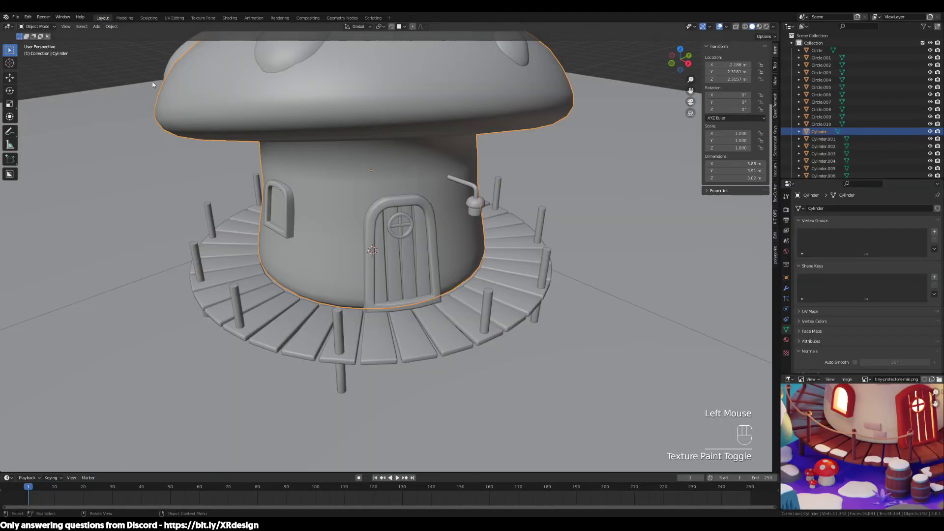
scroll(469, 191, "down", 2)
middle_click_drag(469, 190, 553, 202, "shift")
scroll(552, 202, "down", 2)
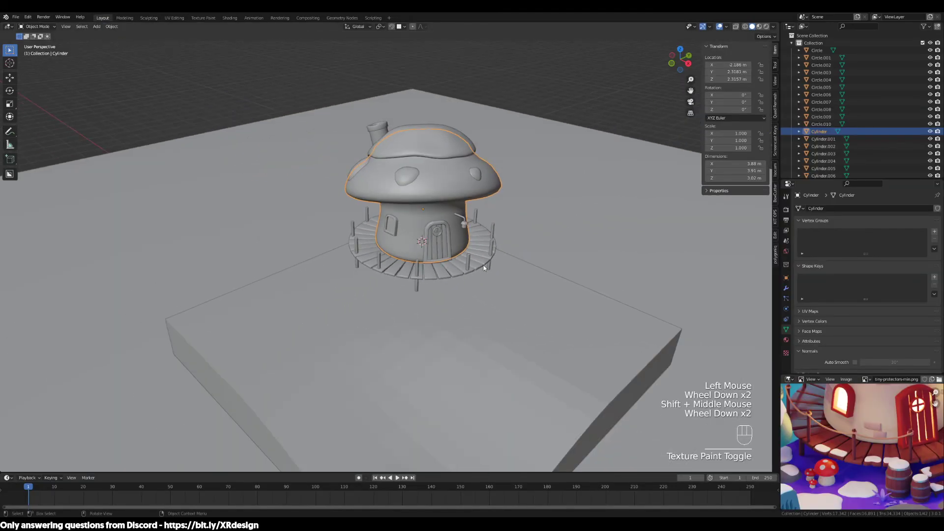
middle_click_drag(487, 260, 452, 302)
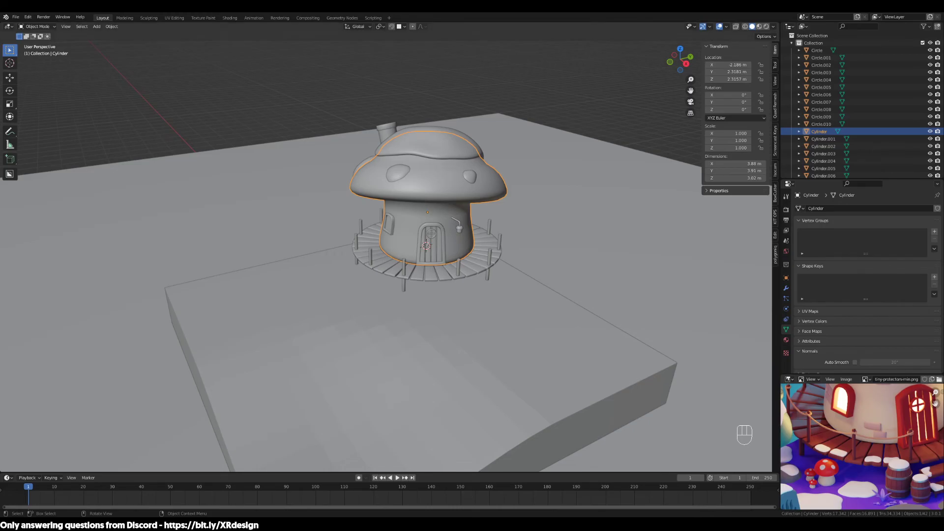
Import the SVG file noun_Hot Springs_2181.svg into the scene.
left_click(567, 136)
middle_click_drag(567, 136, 451, 254)
left_click(16, 17)
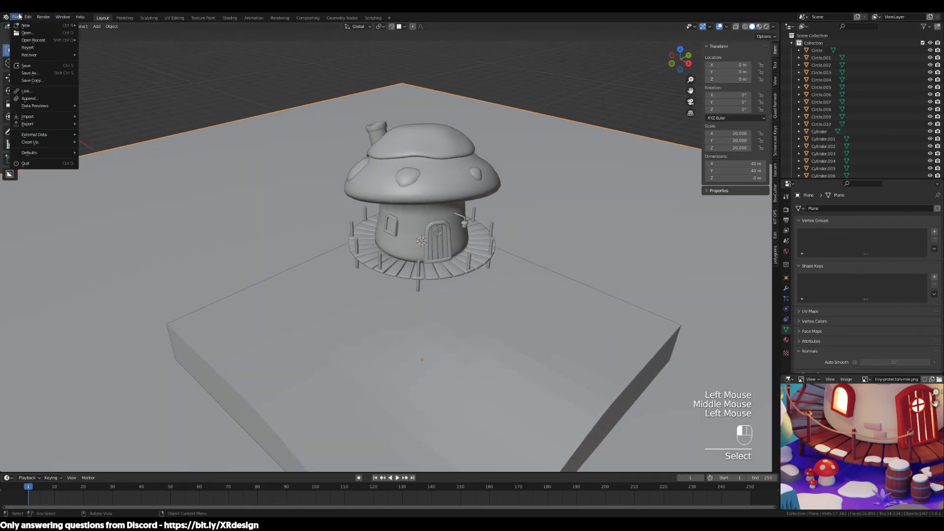
left_click(15, 17)
mouse_move(27, 116)
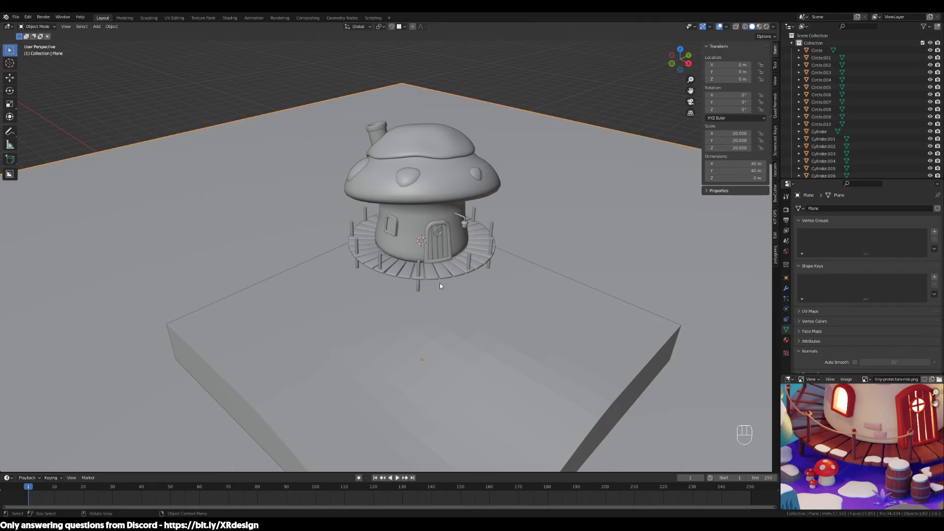
Select all the curves imported from the Hot Springs SVG and scale them up by 13.9.
scroll(443, 312, "down", 1)
middle_click_drag(442, 316, 444, 274)
scroll(444, 274, "down", 1)
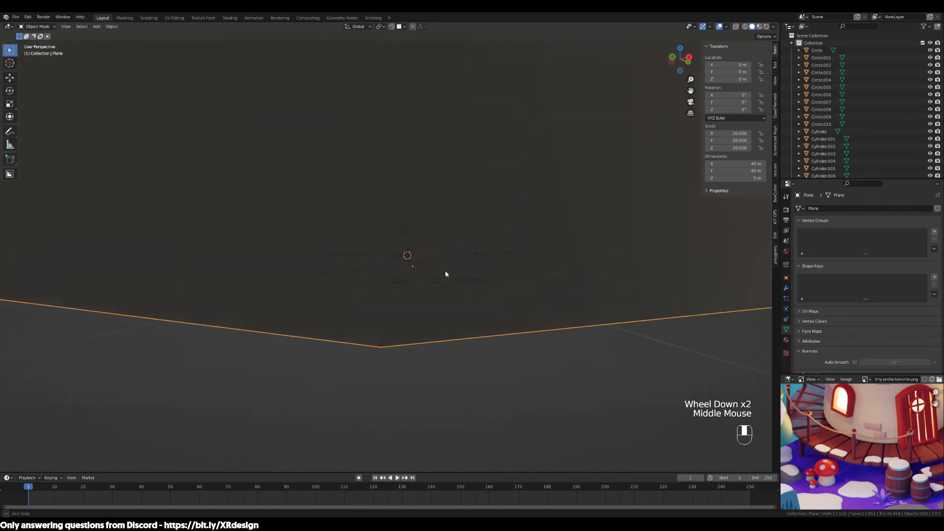
scroll(417, 276, "up", 4)
scroll(884, 146, "down", 2)
scroll(884, 144, "down", 3)
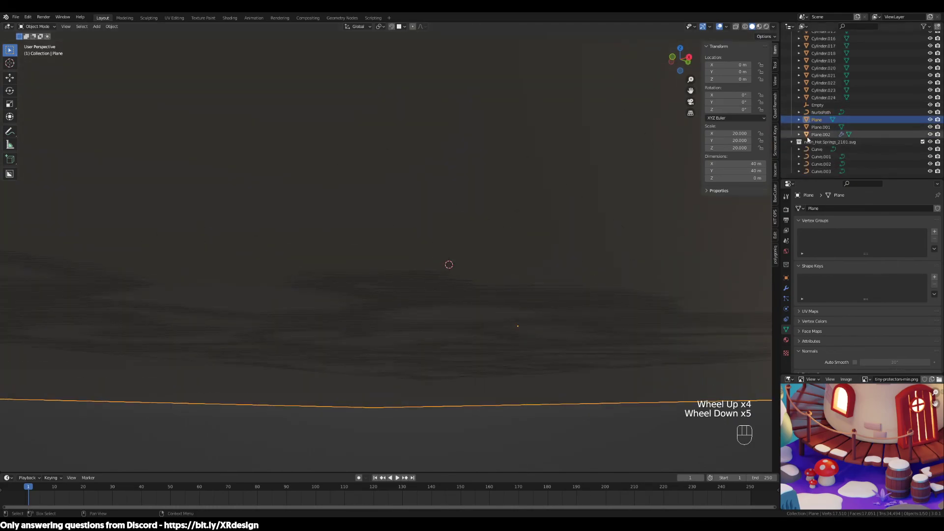
left_click(813, 149)
left_click(817, 171, "shift")
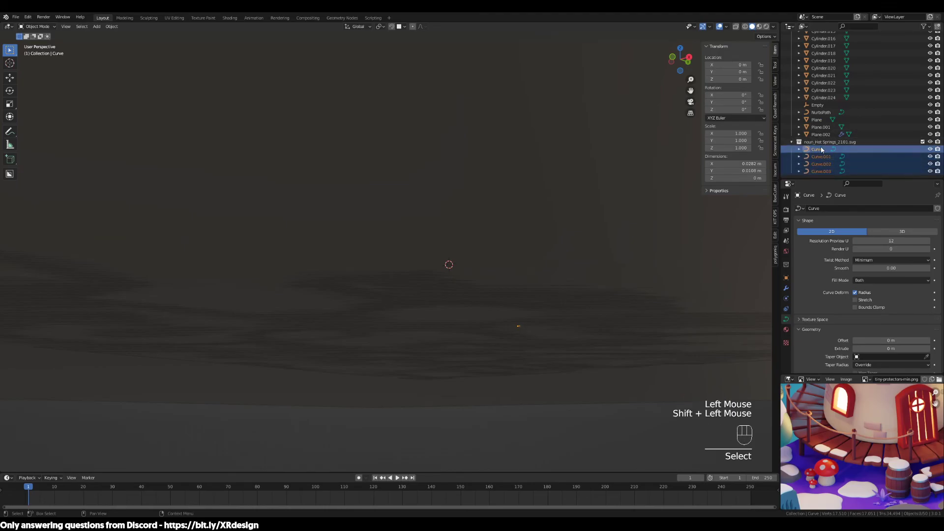
scroll(537, 208, "down", 1)
middle_click_drag(537, 209, 516, 264)
key("s")
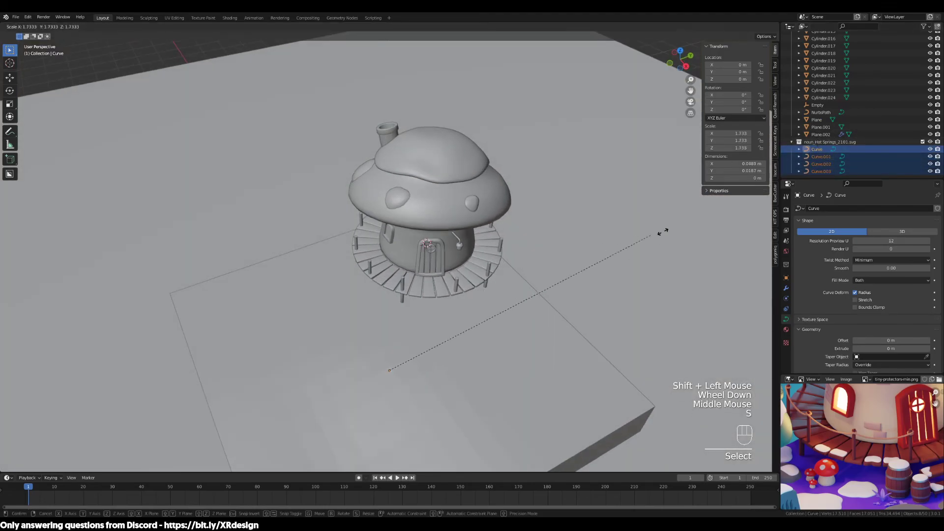
left_click(322, 181)
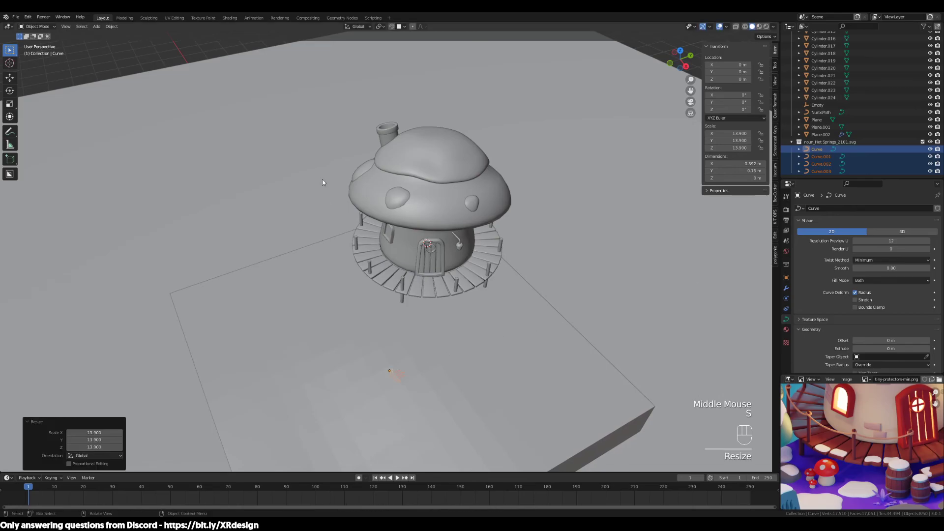
Raise the Hot Springs curves by 2.6057 m along Z and rotate them 90° about the X axis.
middle_click_drag(446, 315, 451, 295)
key("g")
key("z")
left_click(461, 236)
type("rx")
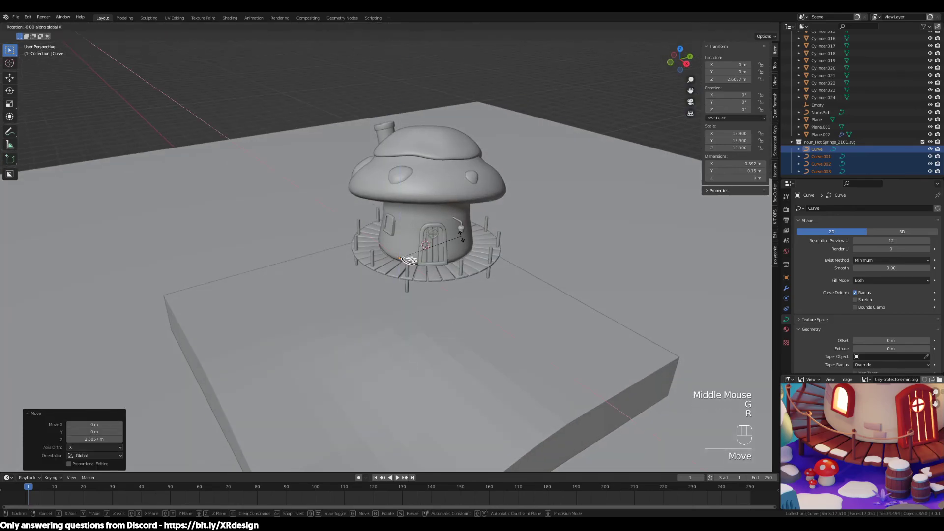
type("90")
key("Return")
right_click(461, 235)
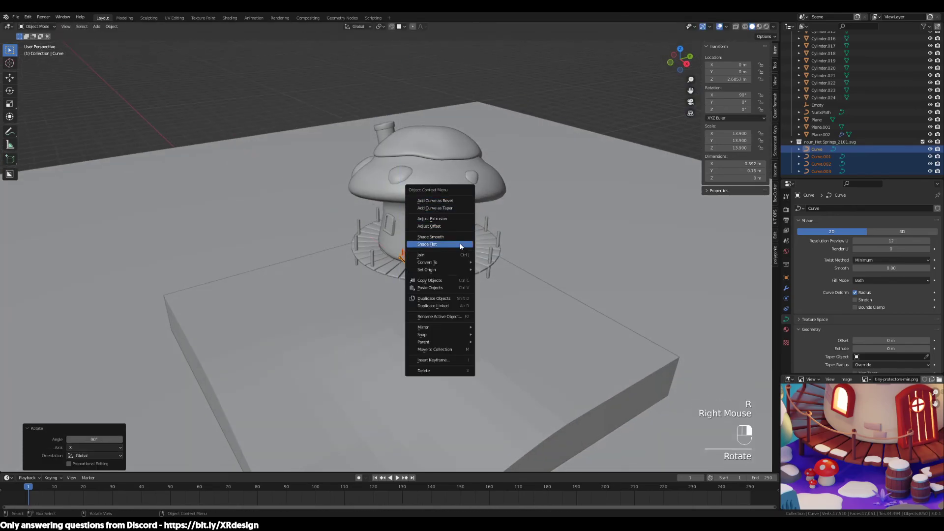
key("Escape")
Set the extrusion of the bowl-shaped Hot Springs curve to 0.01 m.
scroll(475, 275, "up", 2)
scroll(478, 277, "up", 2)
middle_click_drag(481, 277, 537, 294)
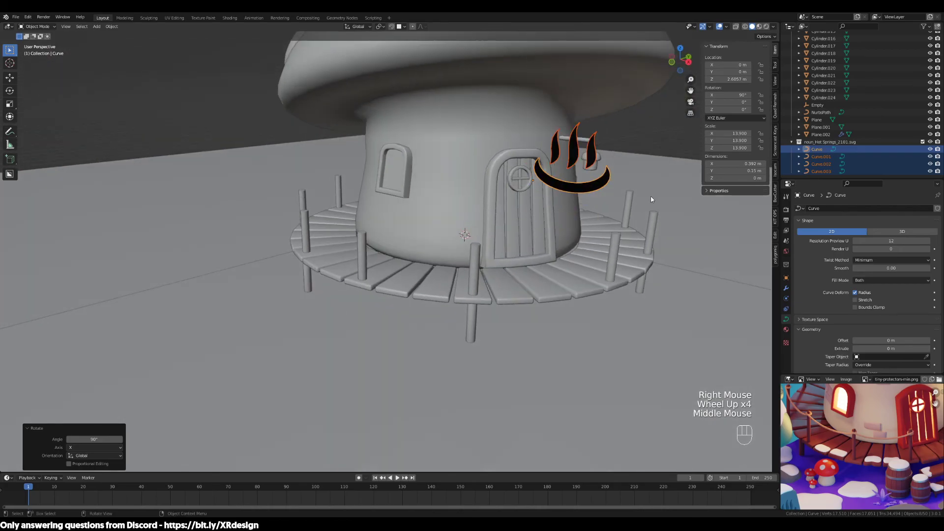
middle_click_drag(650, 196, 553, 221, "shift")
scroll(885, 320, "down", 2)
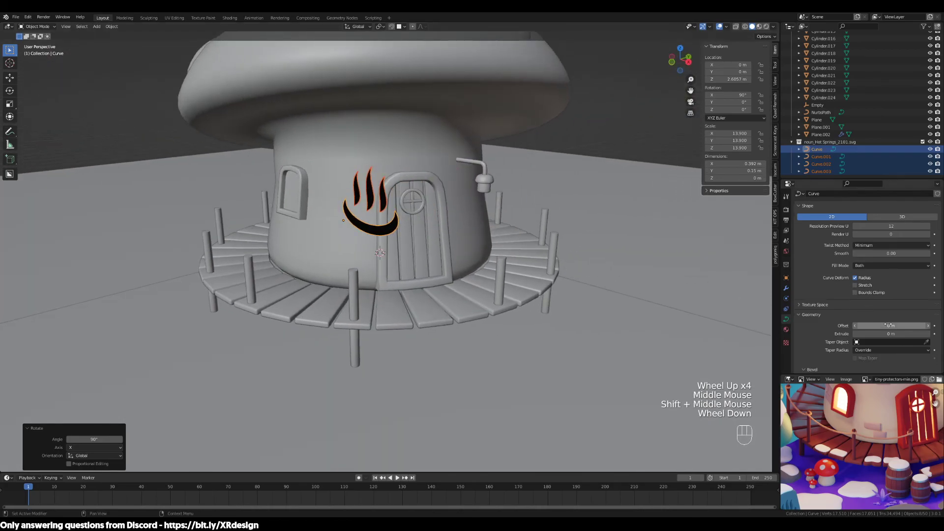
scroll(887, 320, "down", 2)
mouse_move(888, 346)
left_mouse_down()
mouse_move(900, 345)
mouse_move(889, 346)
left_mouse_up()
key("ctrl+z")
left_click_drag(893, 290, 896, 289)
double_click(896, 289)
type(".01")
key("Return")
Extrude the middle steam curve of the Hot Springs icon, first trying 0.01 m and settling on 0.001 m.
scroll(383, 206, "up", 2)
middle_click_drag(381, 192, 391, 244, "shift")
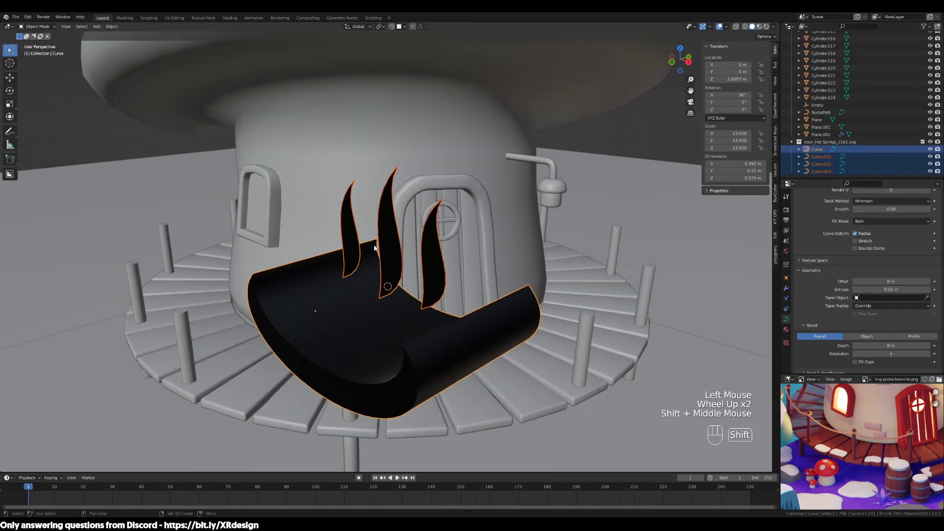
left_click(397, 225)
double_click(897, 289)
type(".01")
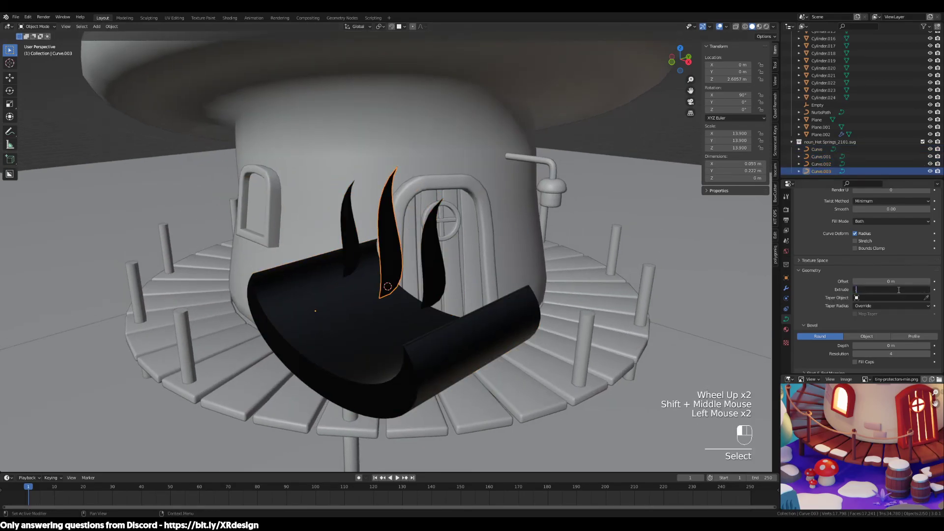
key("Return")
left_click(898, 290)
key("Return")
left_click(887, 290)
type(".001")
key("Return")
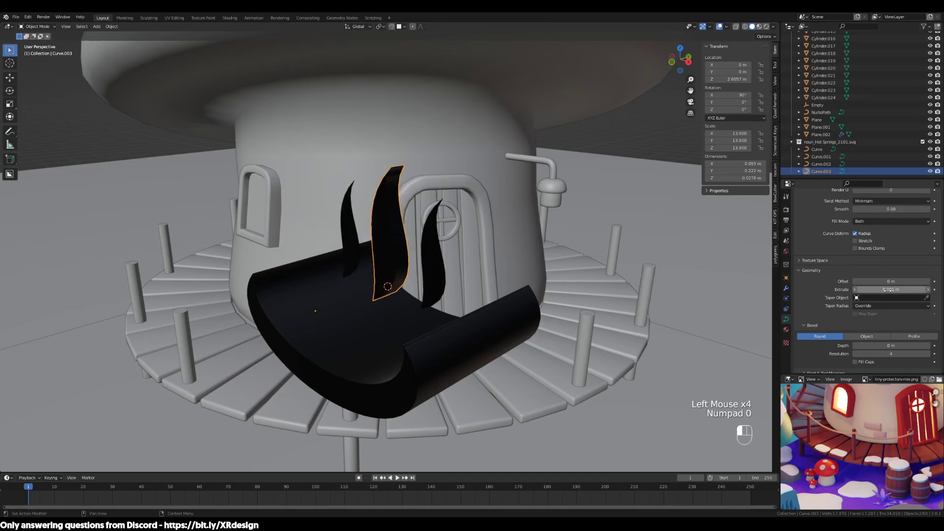
Try to link the middle steam curve's object data to the other Hot Springs curves.
left_click(429, 265)
left_click(350, 232, "shift")
left_click(397, 302, "shift")
left_click(411, 278, "shift")
key("ctrl+l")
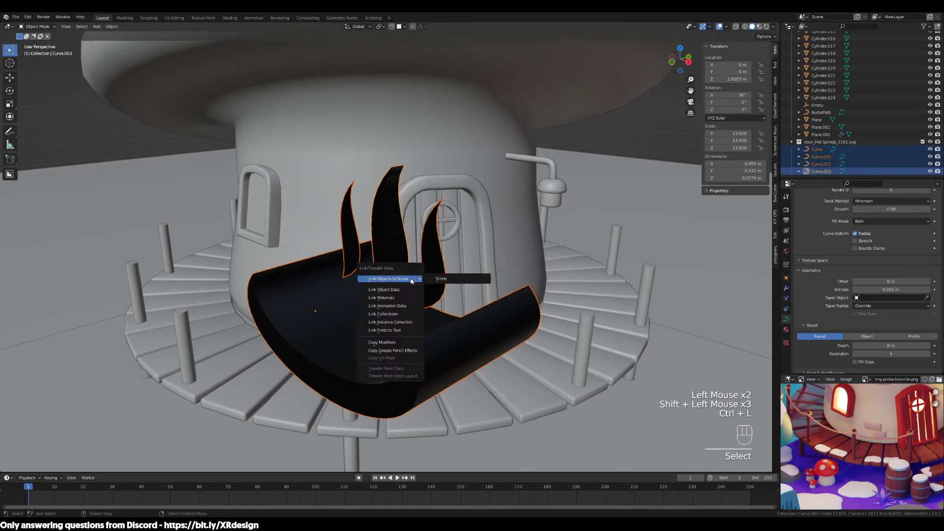
left_click(412, 288)
key("ctrl+z")
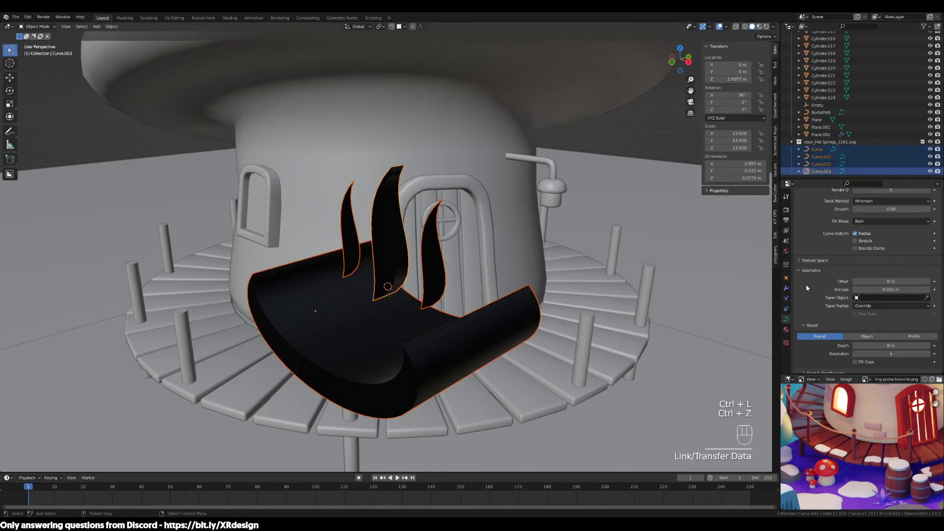
Set the extrusion of the two outer steam curves to 0.001 m each.
left_click(917, 282)
left_click(433, 284)
left_click(903, 290)
type(".001")
key("Return")
left_click(347, 231)
left_click(884, 290)
type(".001")
key("Return")
Set the bowl-shaped curve's extrusion to 0.001 m.
left_click(462, 342)
left_click(891, 290)
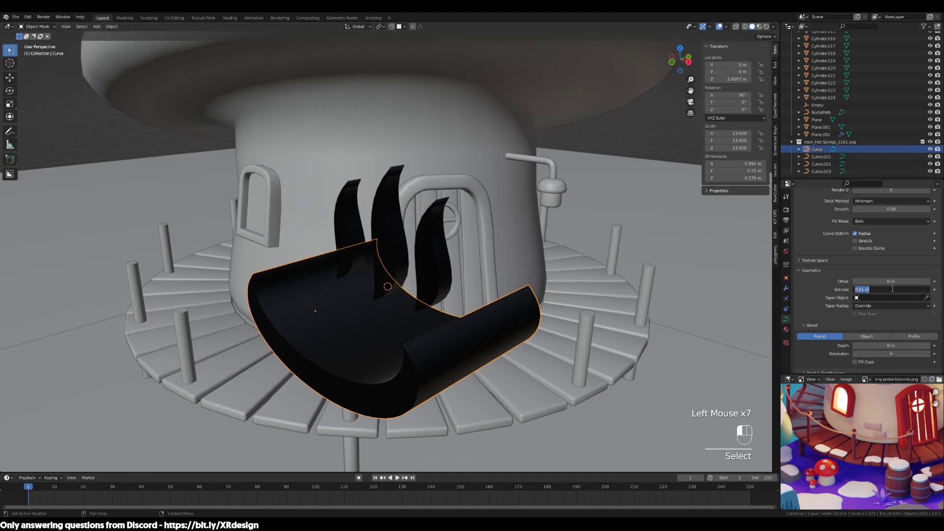
type(".001")
key("Return")
Inspect the extruded Hot Springs curves beside the house from several angles, selecting individual pieces.
middle_click_drag(483, 273, 480, 272)
scroll(481, 273, "down", 1)
left_click(534, 256)
middle_click_drag(568, 282, 353, 273)
left_click(299, 273)
left_click(299, 276)
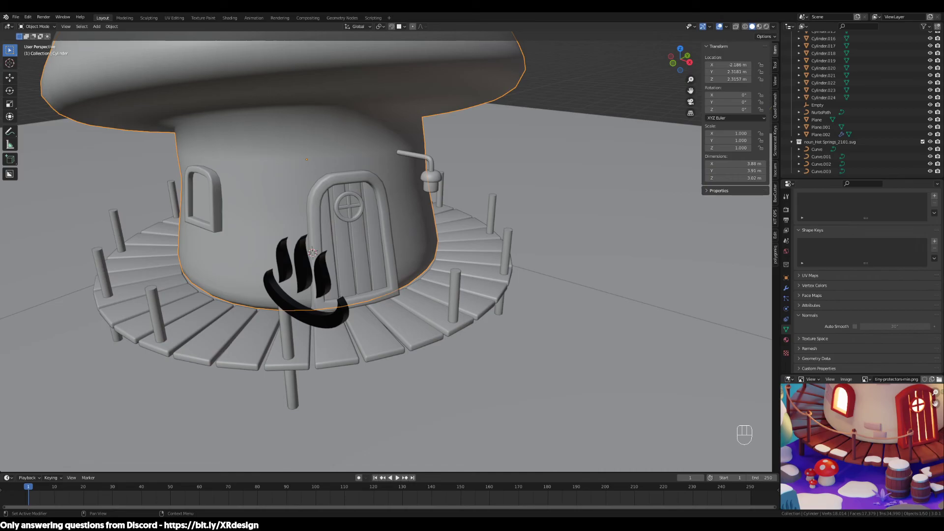
middle_click_drag(553, 346, 540, 344)
middle_click_drag(540, 344, 568, 345, "shift")
scroll(330, 276, "up", 1)
middle_click_drag(331, 273, 397, 279, "shift")
left_click(328, 235)
scroll(308, 261, "down", 2)
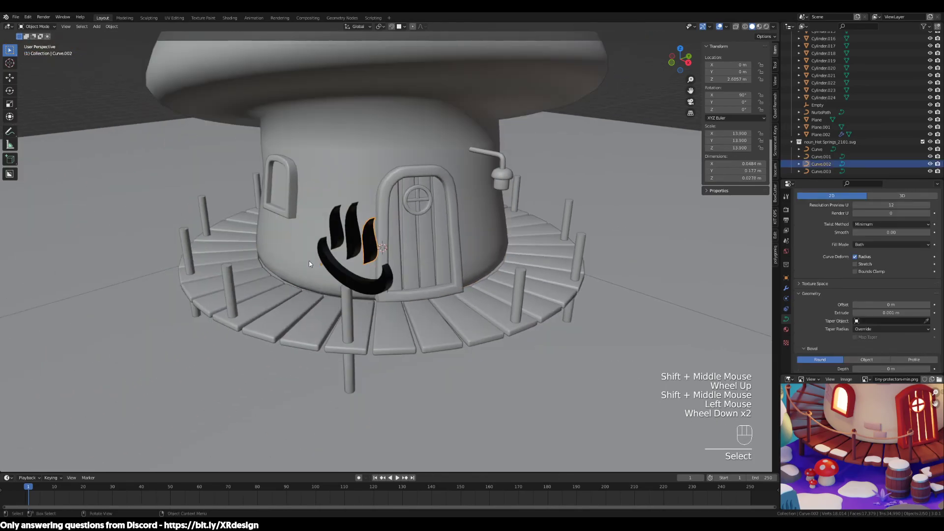
left_click(353, 247)
left_click(349, 240)
left_click(366, 250)
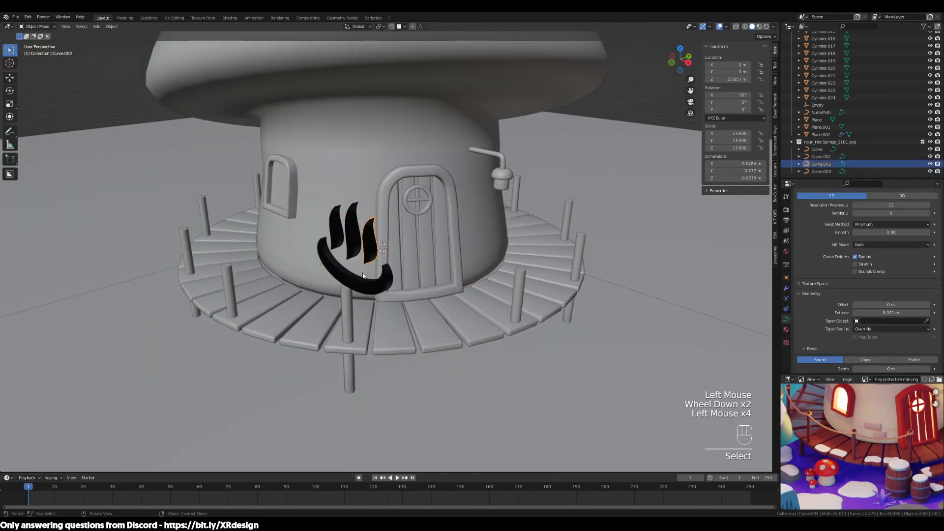
left_click(371, 282)
Look at the snowy pine trees in the reference image.
middle_click_drag(851, 461, 855, 417)
scroll(846, 455, "down", 2)
scroll(854, 417, "up", 2)
middle_click_drag(903, 455, 899, 483)
middle_click_drag(865, 390, 869, 427)
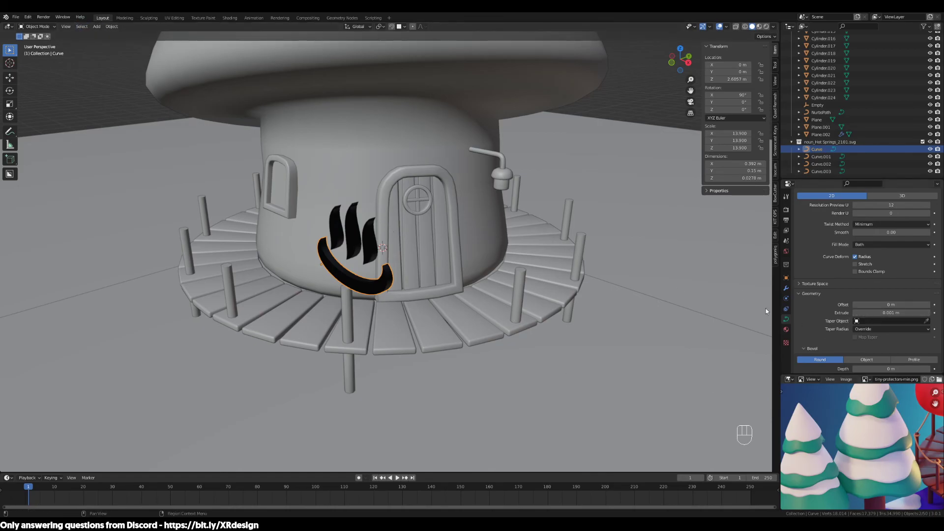
Replace the SVGMat material on the steam curve nearest the door with a new material and open its base color.
left_click(369, 242)
left_click(786, 329)
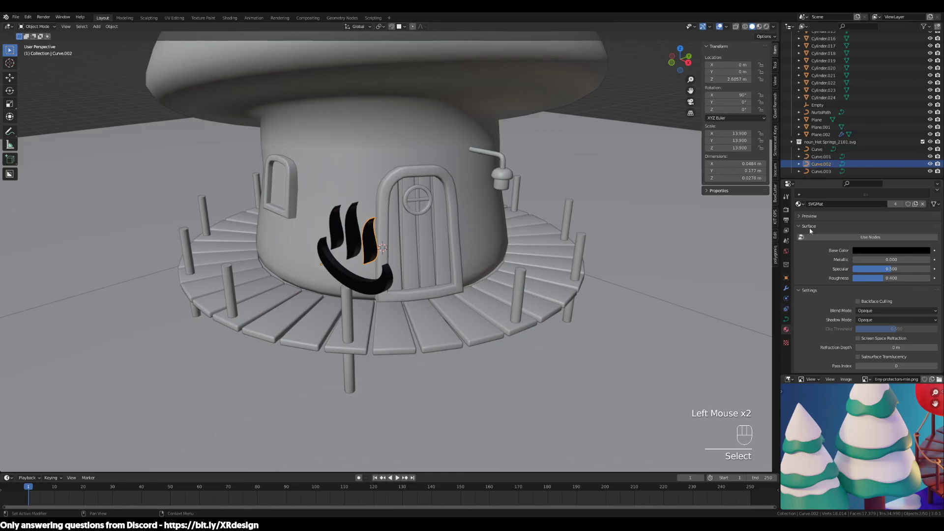
scroll(826, 228, "up", 3)
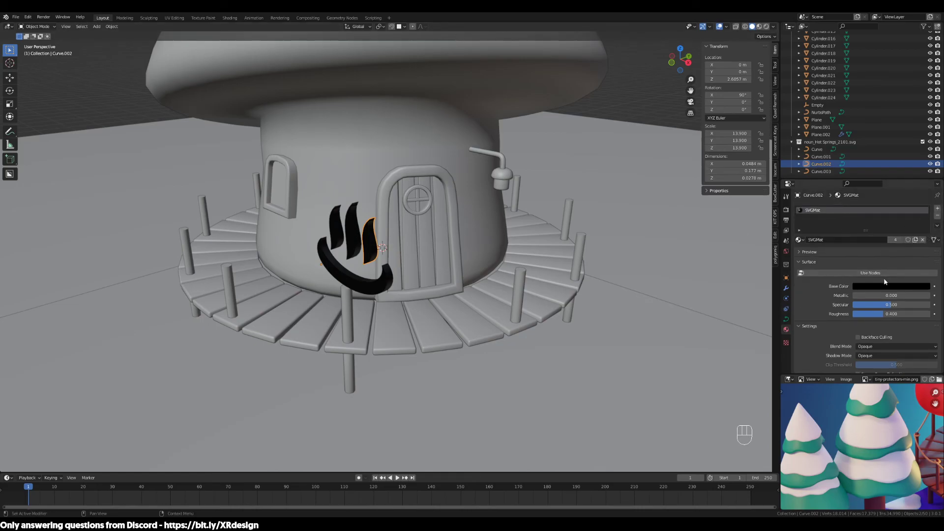
left_click(922, 239)
scroll(875, 275, "down", 2)
scroll(848, 285, "up", 3)
left_click(856, 240)
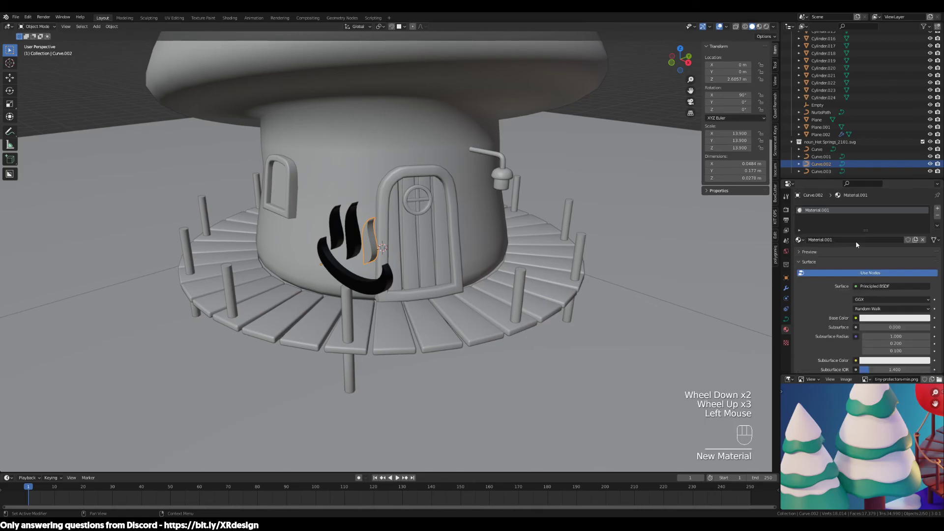
left_click(879, 319)
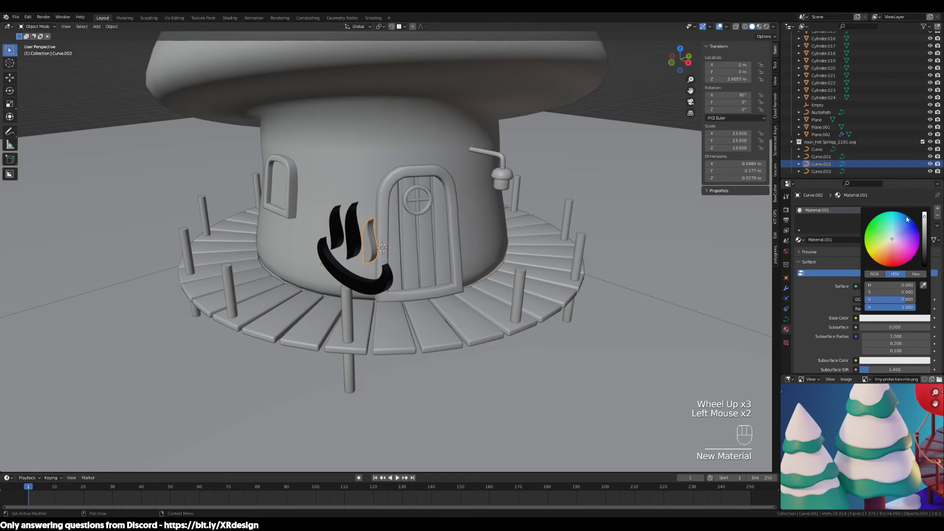
Select all the Hot Springs curves, steam and bowl, and delete them from the scene.
left_click(432, 236)
middle_click_drag(432, 236, 327, 249)
left_click(445, 283)
left_click(464, 276)
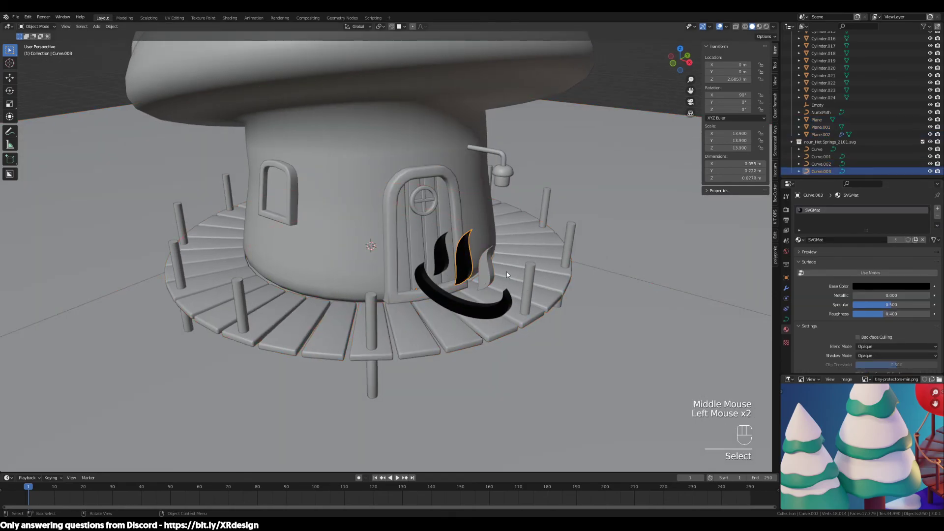
left_click(489, 275, "shift")
left_click(442, 258, "shift")
left_click(448, 302, "shift")
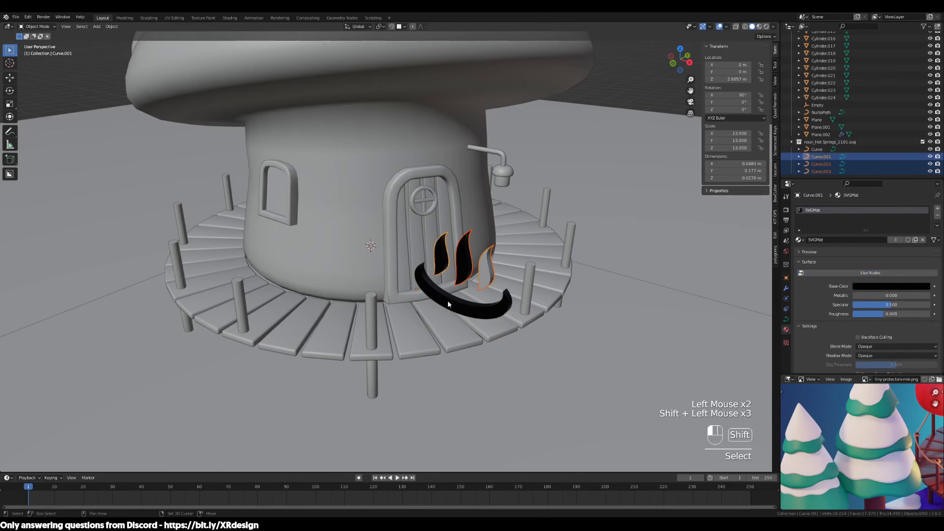
key("x")
left_click(559, 319)
Look over the mushroom house and examine the small spotted mushrooms in the reference image.
scroll(479, 267, "down", 2)
left_click(534, 281)
middle_click_drag(534, 281, 501, 291)
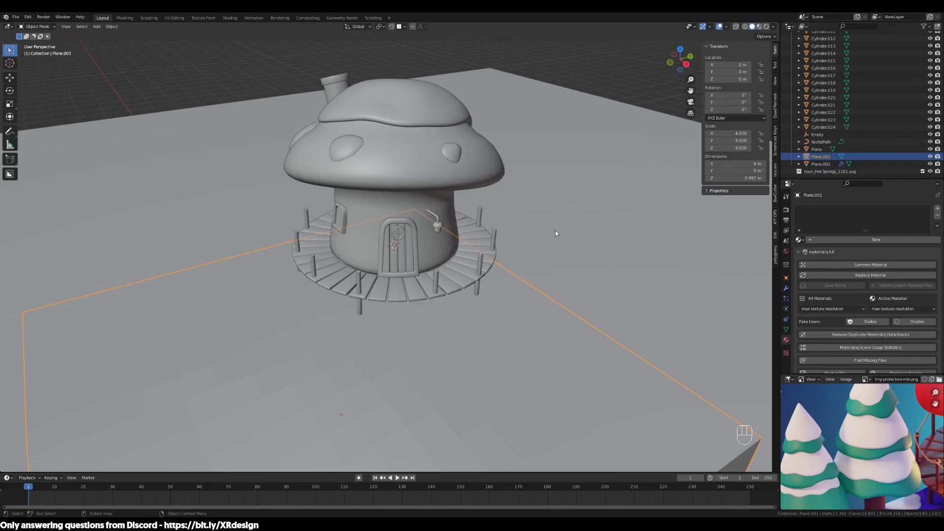
middle_click_drag(556, 227, 533, 234)
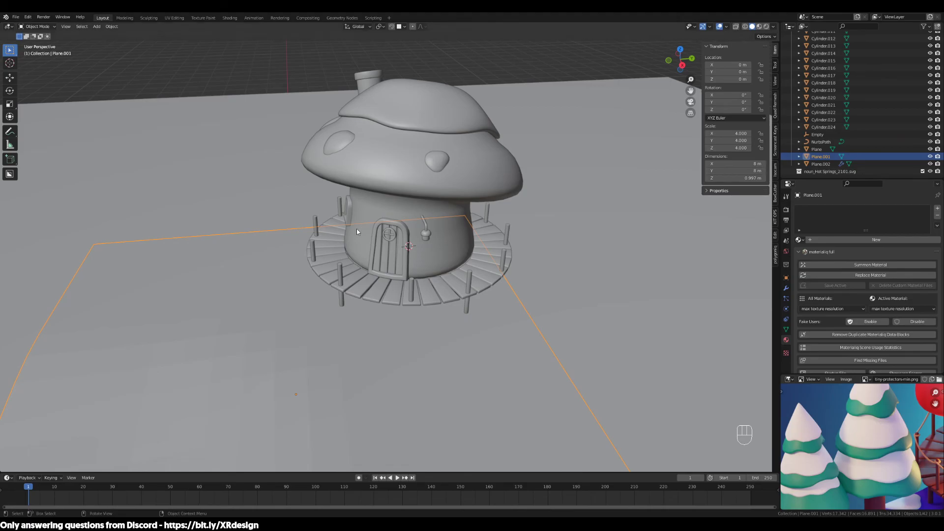
scroll(924, 462, "down", 2)
middle_click_drag(934, 467, 864, 400)
scroll(913, 443, "up", 2)
scroll(874, 451, "up", 1)
scroll(863, 444, "up", 2)
scroll(870, 439, "down", 2)
scroll(862, 444, "up", 2)
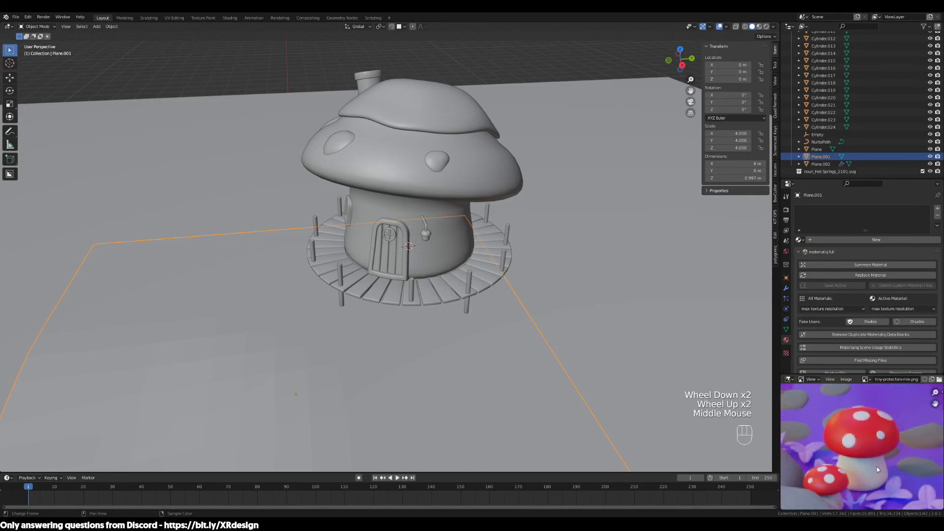
scroll(862, 444, "down", 1)
Examine the barrels, benches, rocks, trees and pond in the reference image, ending on the full picture.
middle_click_drag(840, 439, 858, 406)
scroll(857, 456, "down", 3)
scroll(873, 438, "up", 3)
middle_click_drag(873, 438, 809, 405)
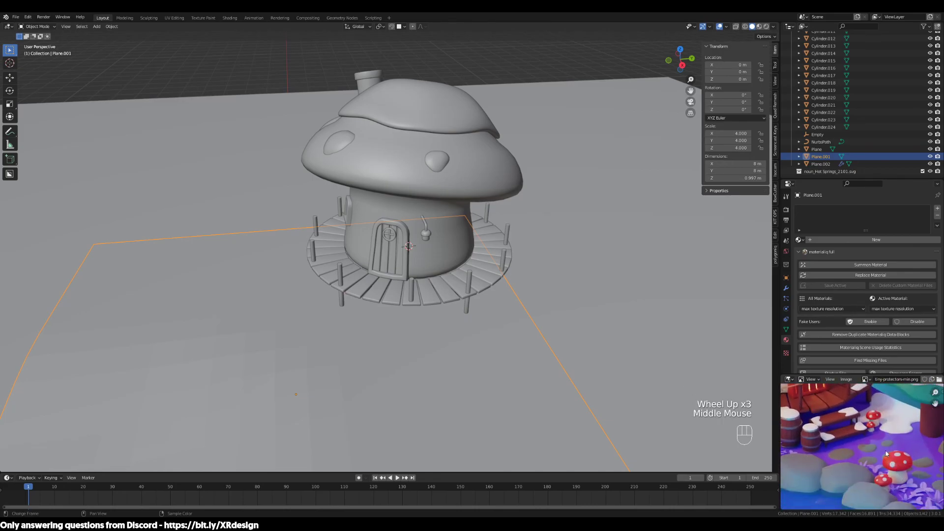
scroll(881, 444, "down", 2)
middle_click_drag(881, 445, 830, 426)
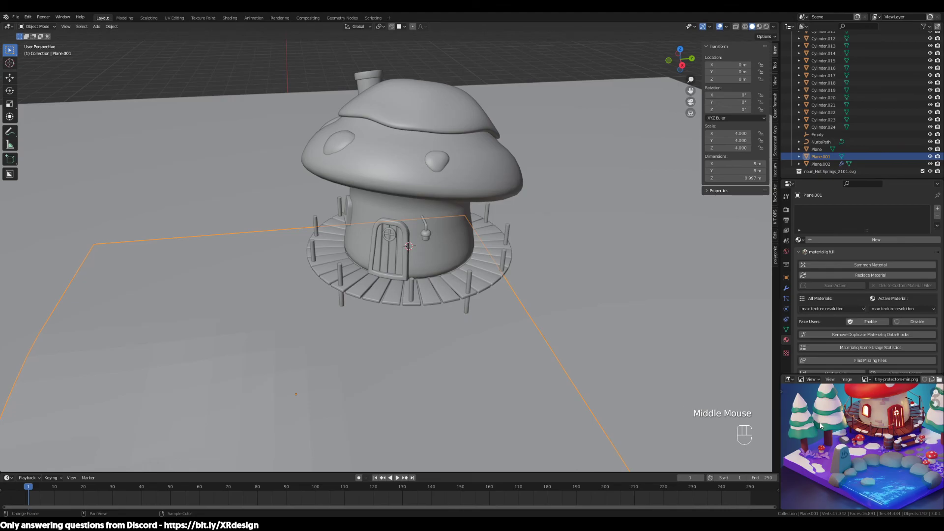
scroll(819, 424, "down", 1)
middle_click_drag(826, 424, 862, 444)
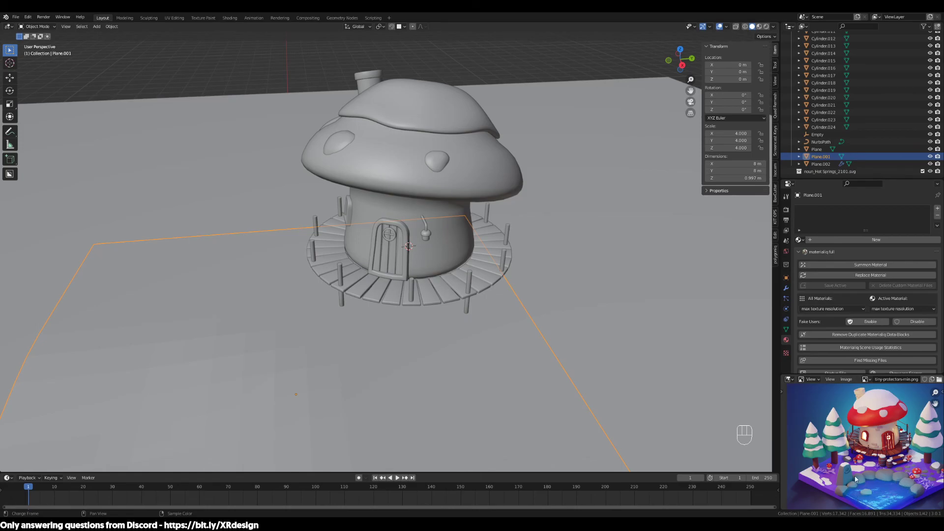
scroll(888, 484, "up", 3)
middle_click_drag(885, 478, 860, 443)
scroll(882, 446, "down", 1)
scroll(880, 444, "down", 3)
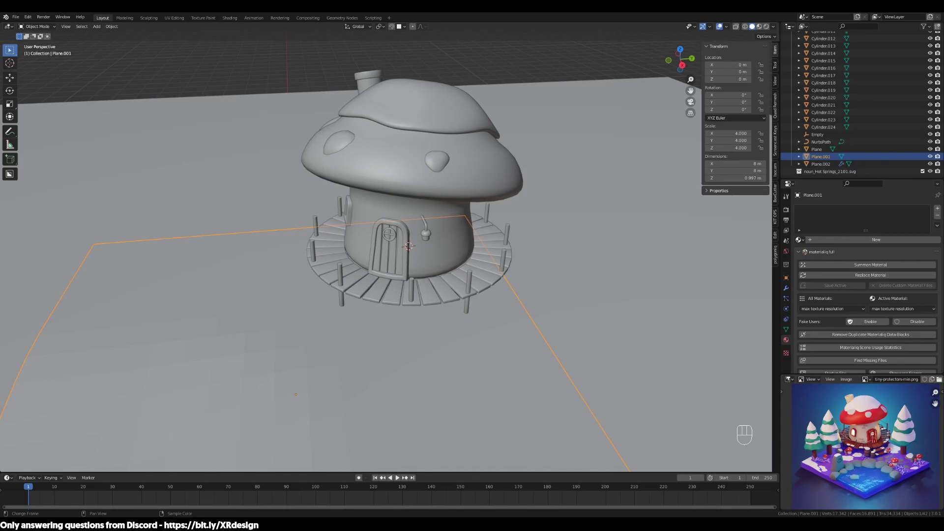
Select the large ground plane and save the file mushroom-workshop.blend.
left_click(274, 316)
middle_click_drag(274, 316, 387, 325)
key("ctrl+s")
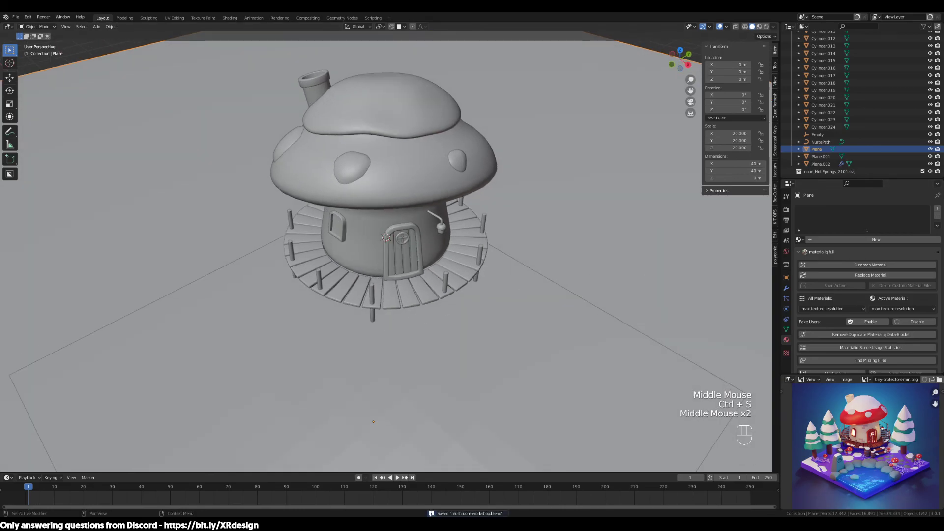